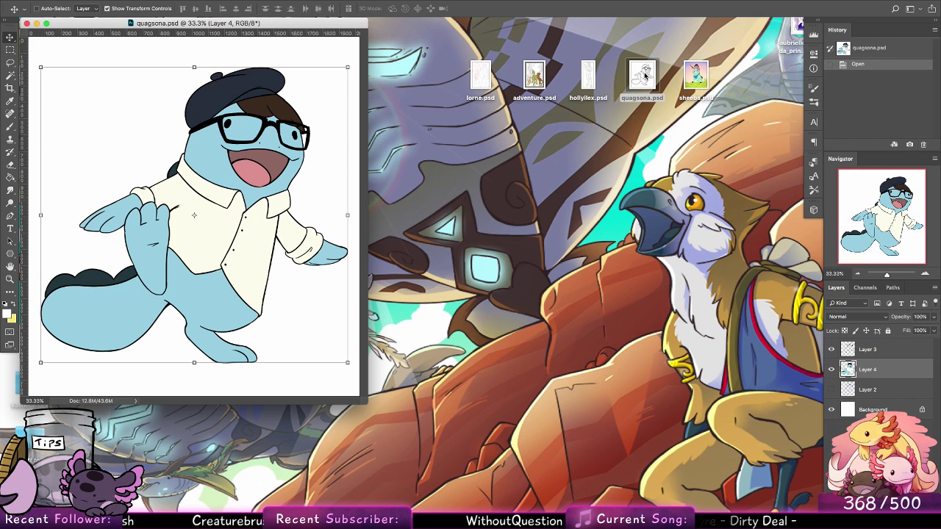
Step: Enlarge the document window, add a new layer above Layer 4 and clip it to Layer 4
{"action": "left_click_drag", "start_coordinate": [371, 405], "coordinate": [534, 506]}
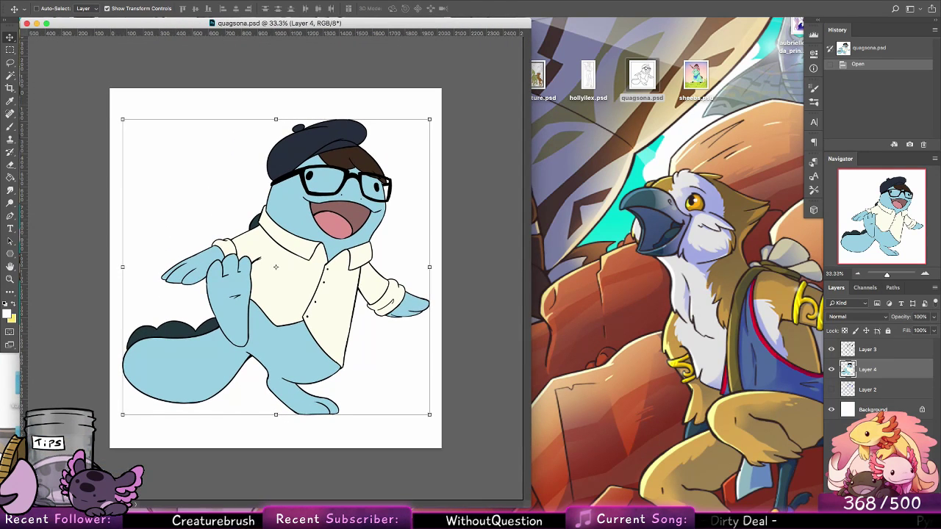
{"action": "left_click", "coordinate": [909, 521]}
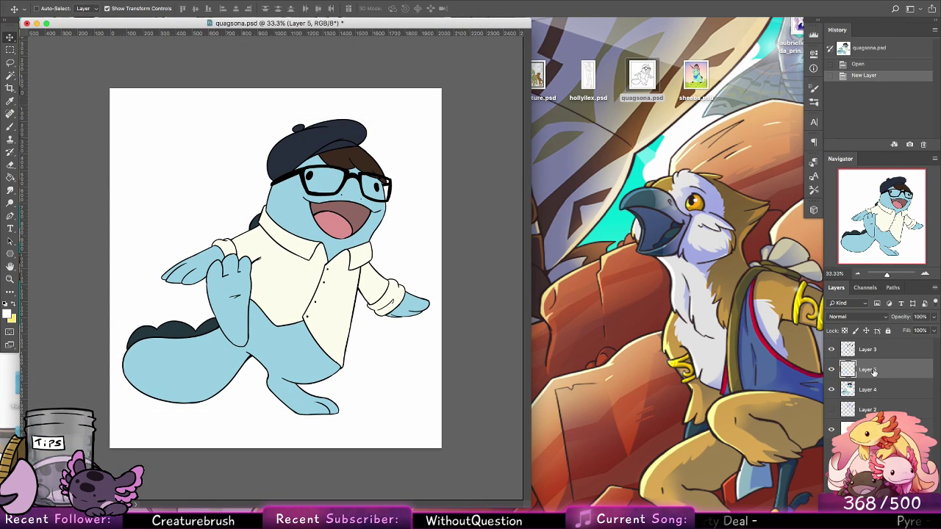
{"action": "right_click", "coordinate": [874, 370]}
{"action": "left_click", "coordinate": [784, 275]}
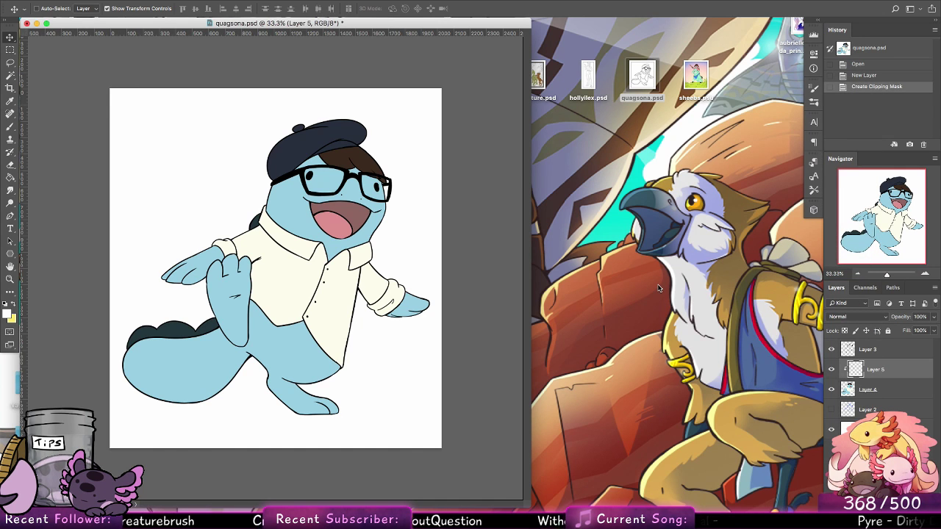
Step: Set up the Brush tool with a light purple foreground colour and a 300 px hard round tip
{"action": "key", "text": "b"}
{"action": "left_click", "coordinate": [6, 304]}
{"action": "left_click", "coordinate": [8, 314]}
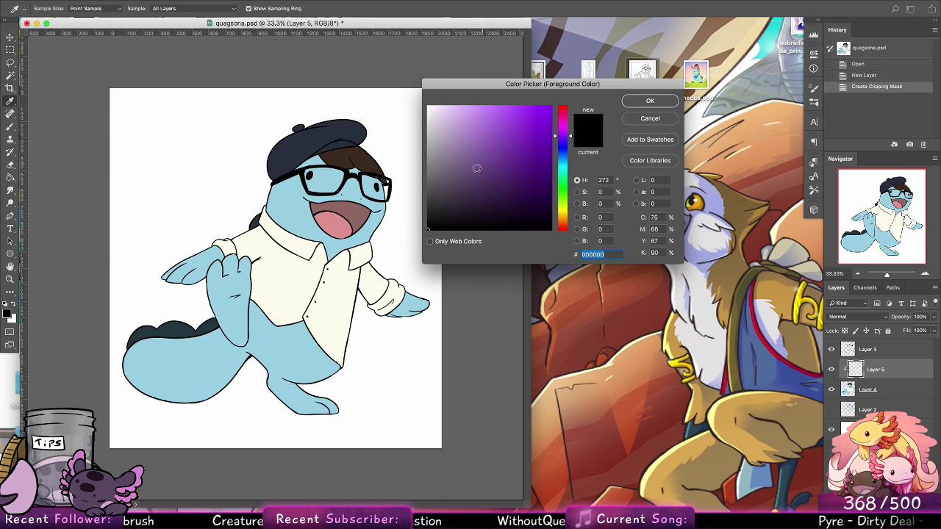
{"action": "left_click_drag", "start_coordinate": [476, 168], "coordinate": [458, 114]}
{"action": "key", "text": "Return"}
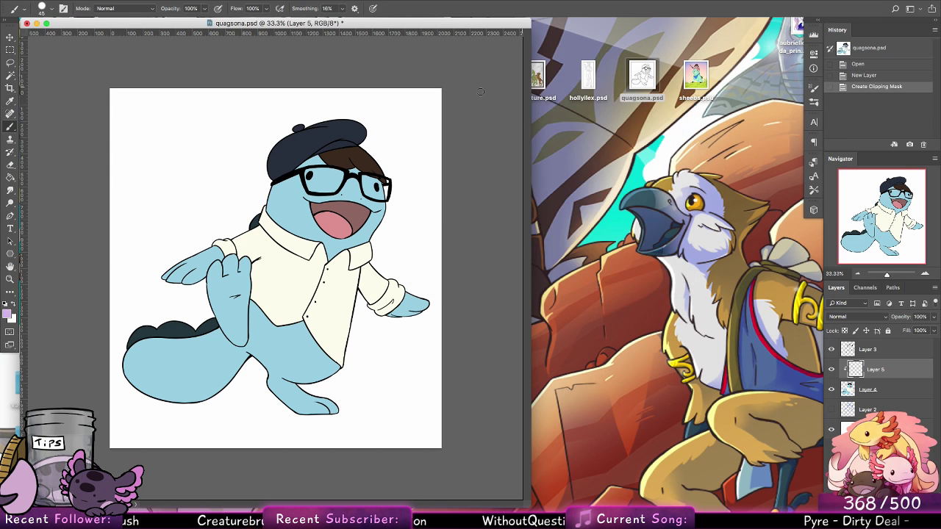
{"action": "left_click", "coordinate": [45, 8]}
{"action": "left_click", "coordinate": [35, 145]}
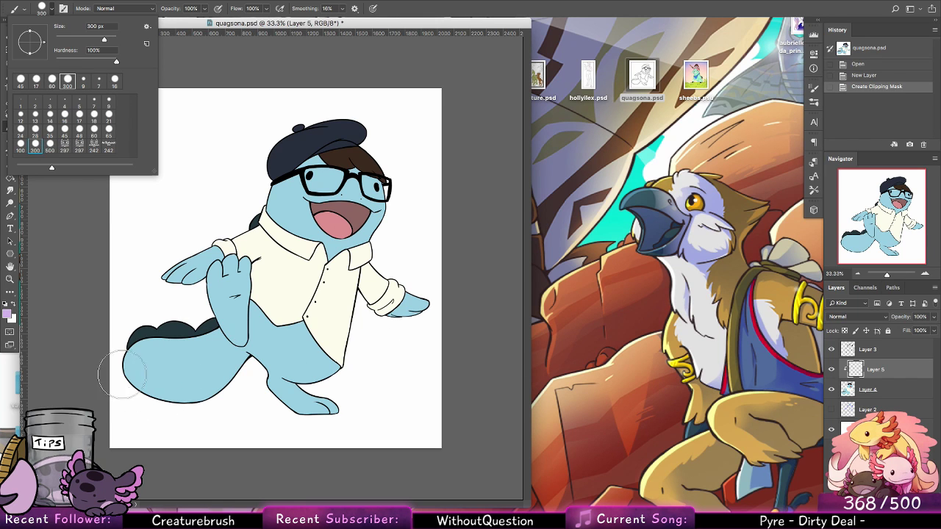
Step: Paint a shadow along the underside of the tail and set the clipped layer's blend mode to Multiply
{"action": "left_click_drag", "start_coordinate": [175, 390], "coordinate": [213, 379]}
{"action": "left_click", "coordinate": [857, 317]}
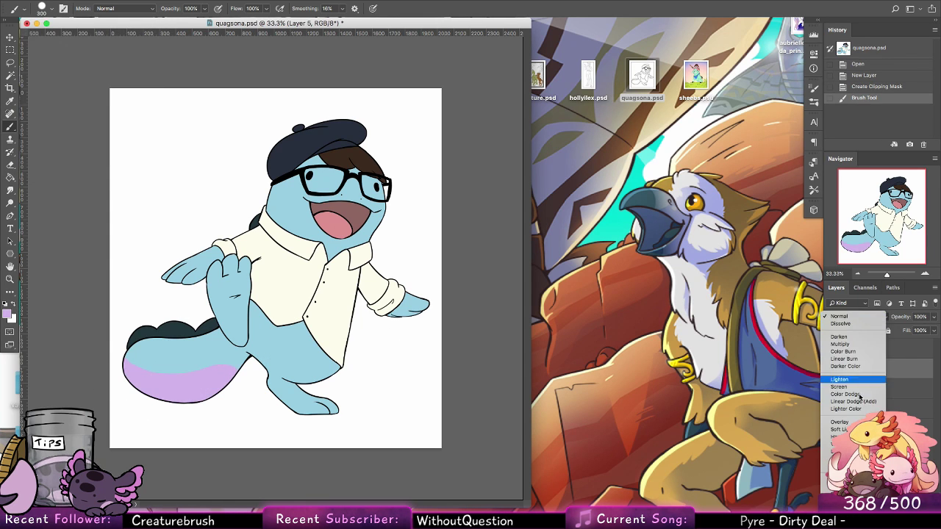
{"action": "left_click", "coordinate": [846, 347]}
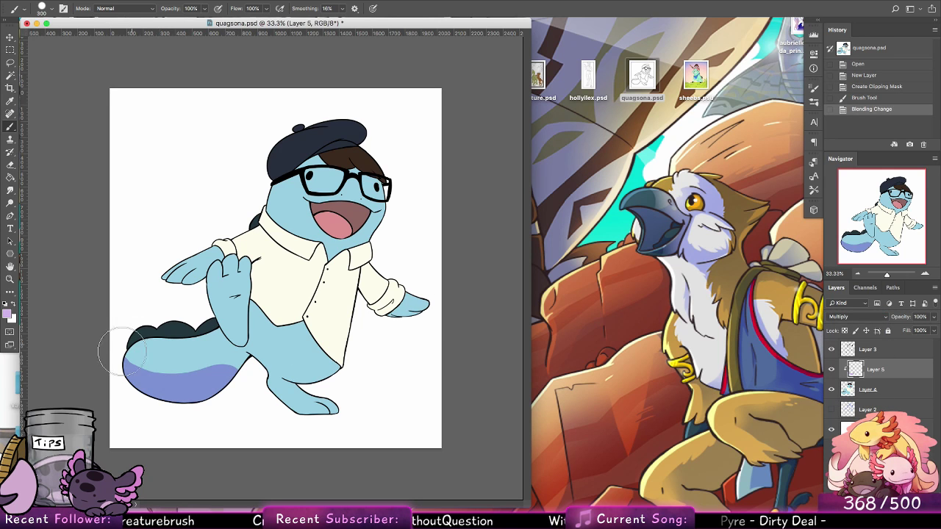
Step: Paint broad shadows over the tail, raised leg, standing leg, both arms and the back of the head and beret
{"action": "left_click_drag", "start_coordinate": [125, 354], "coordinate": [235, 360]}
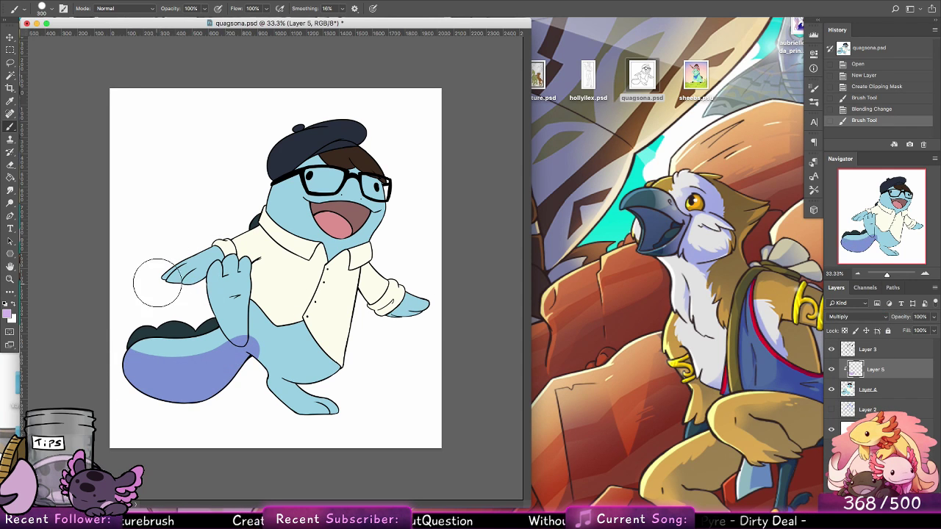
{"action": "mouse_move", "coordinate": [159, 284]}
{"action": "left_mouse_down"}
{"action": "mouse_move", "coordinate": [211, 283]}
{"action": "mouse_move", "coordinate": [213, 271]}
{"action": "mouse_move", "coordinate": [252, 378]}
{"action": "mouse_move", "coordinate": [284, 409]}
{"action": "left_mouse_up"}
{"action": "left_click_drag", "start_coordinate": [228, 313], "coordinate": [309, 393]}
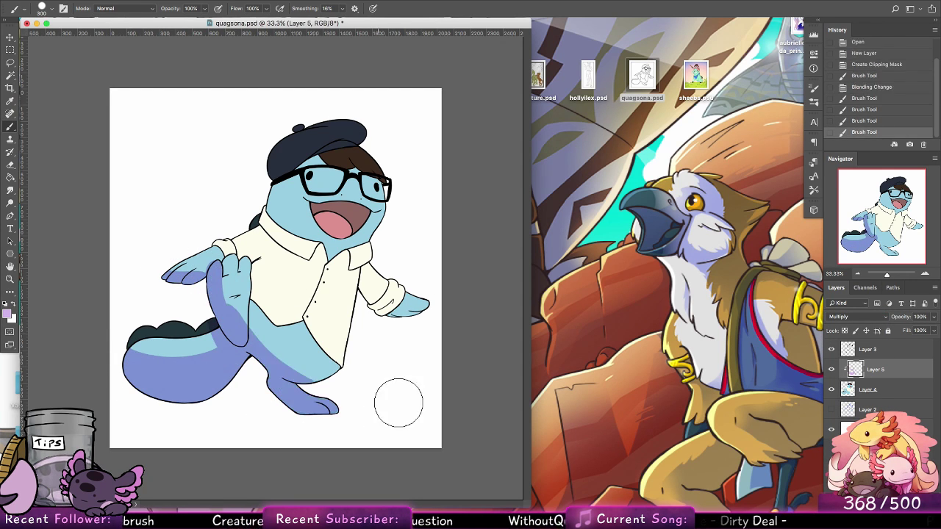
{"action": "left_click_drag", "start_coordinate": [225, 246], "coordinate": [254, 202]}
{"action": "left_click_drag", "start_coordinate": [206, 262], "coordinate": [301, 146]}
{"action": "mouse_move", "coordinate": [273, 190]}
{"action": "left_mouse_down"}
{"action": "mouse_move", "coordinate": [300, 145]}
{"action": "mouse_move", "coordinate": [262, 237]}
{"action": "left_mouse_up"}
{"action": "left_click_drag", "start_coordinate": [366, 297], "coordinate": [412, 318]}
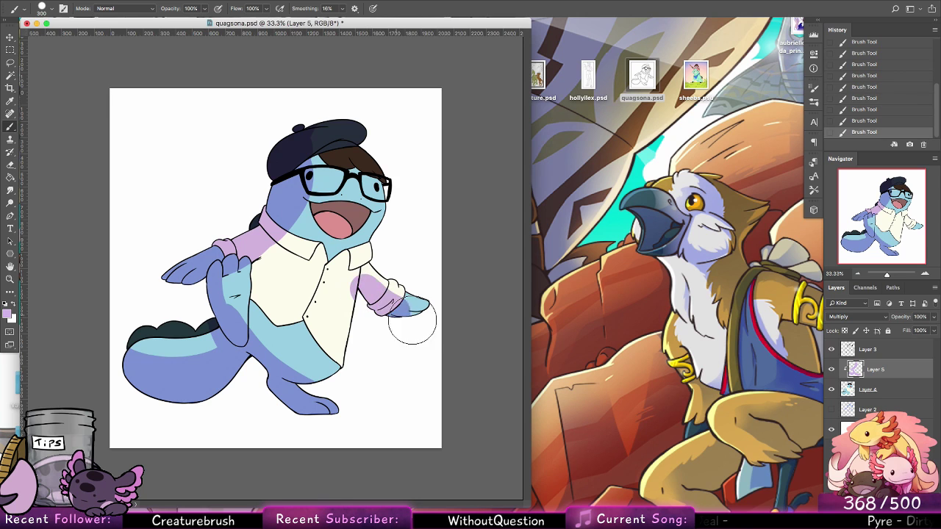
Step: Erase part of the shadow's edge on the beret with a 45 px eraser
{"action": "key", "text": "z"}
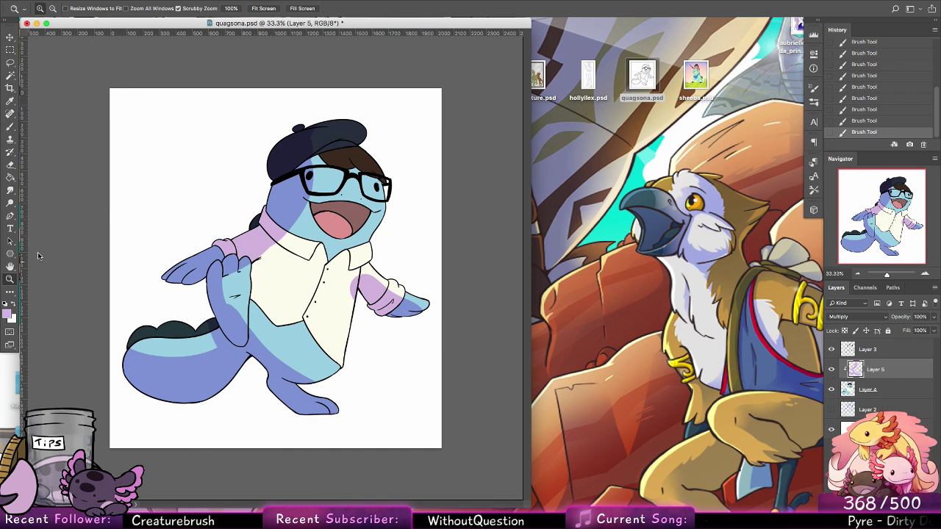
{"action": "left_click_drag", "start_coordinate": [306, 119], "coordinate": [335, 120]}
{"action": "key", "text": "b"}
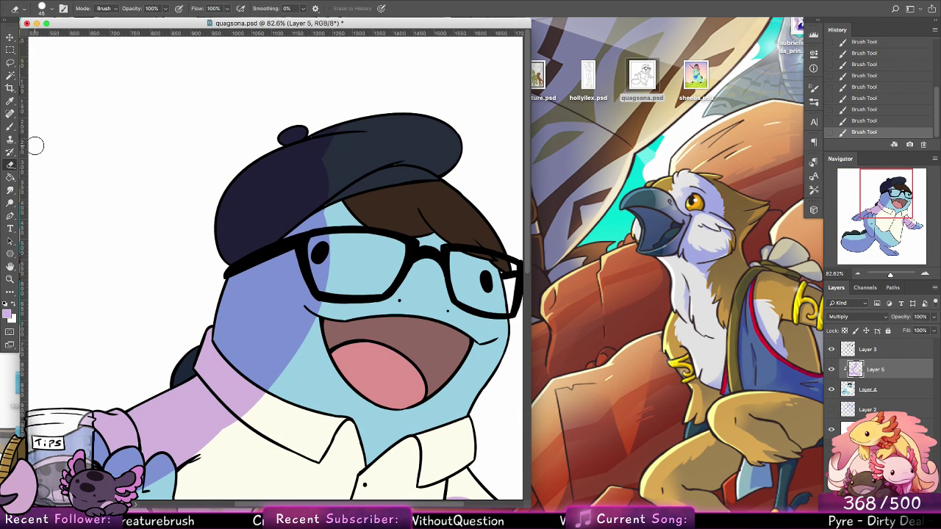
{"action": "left_click", "coordinate": [43, 10]}
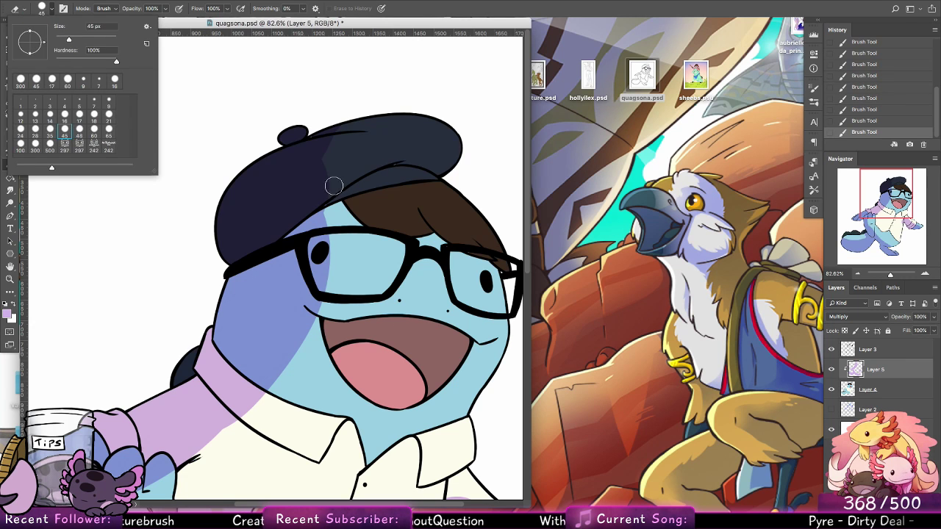
{"action": "left_click_drag", "start_coordinate": [332, 185], "coordinate": [321, 198]}
Step: Touch up the beret's lower edge on Layer 4 with an 18 px brush in the beret's dark navy
{"action": "key", "text": "b"}
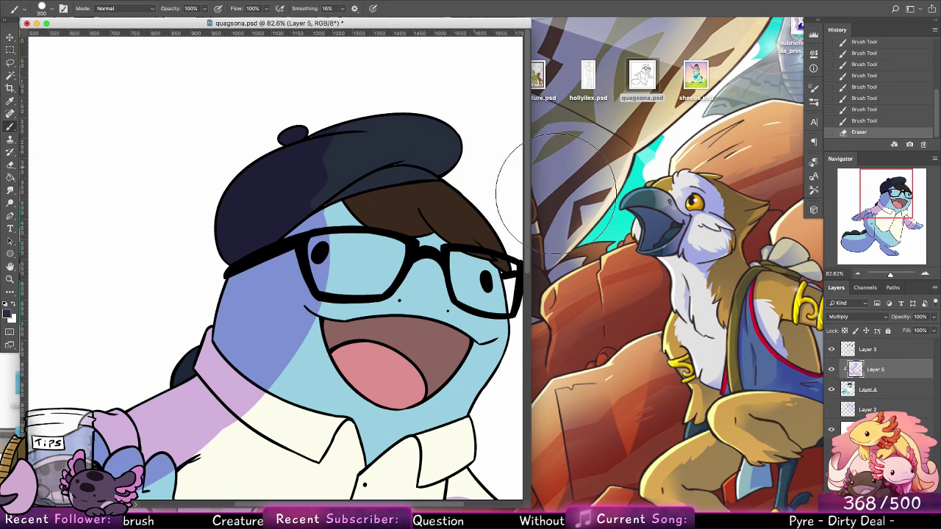
{"action": "left_click", "coordinate": [870, 392]}
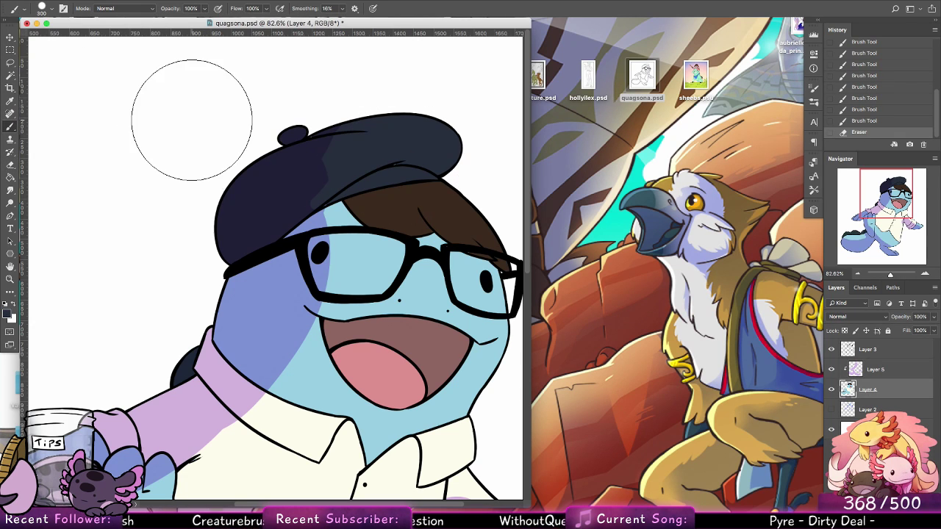
{"action": "left_click", "coordinate": [52, 10]}
{"action": "left_click_drag", "start_coordinate": [79, 40], "coordinate": [61, 39]}
{"action": "left_click", "coordinate": [385, 168]}
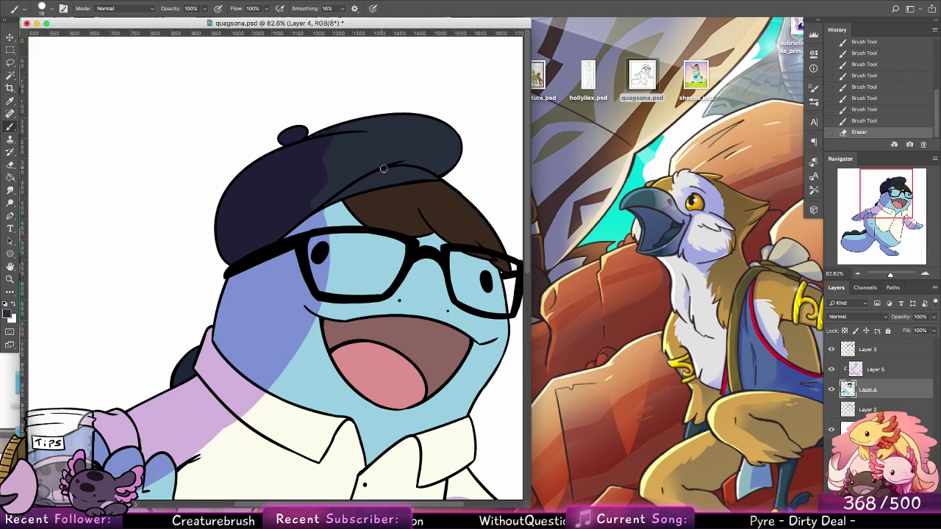
{"action": "left_click_drag", "start_coordinate": [321, 204], "coordinate": [332, 197]}
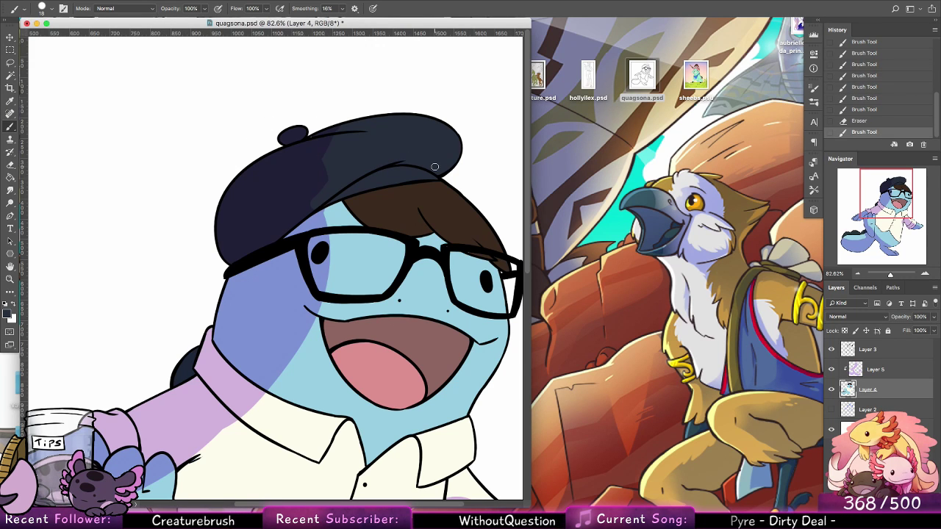
Step: Switch Layer 5 to Normal blending to sample its light purple shadow colour, then revert it to Multiply
{"action": "left_click", "coordinate": [874, 370]}
{"action": "left_click", "coordinate": [857, 316]}
{"action": "left_click", "coordinate": [845, 288]}
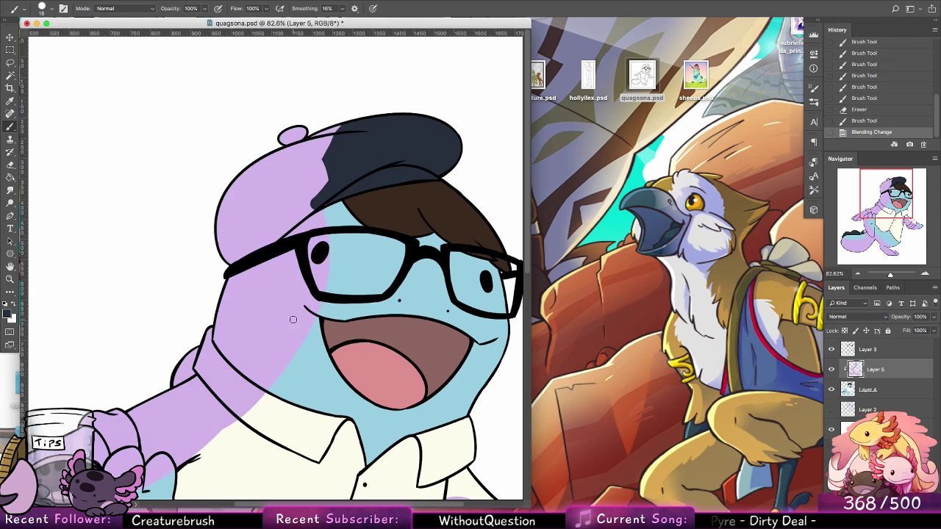
{"action": "key", "text": "ctrl+z"}
{"action": "left_click", "coordinate": [307, 309], "text": "alt"}
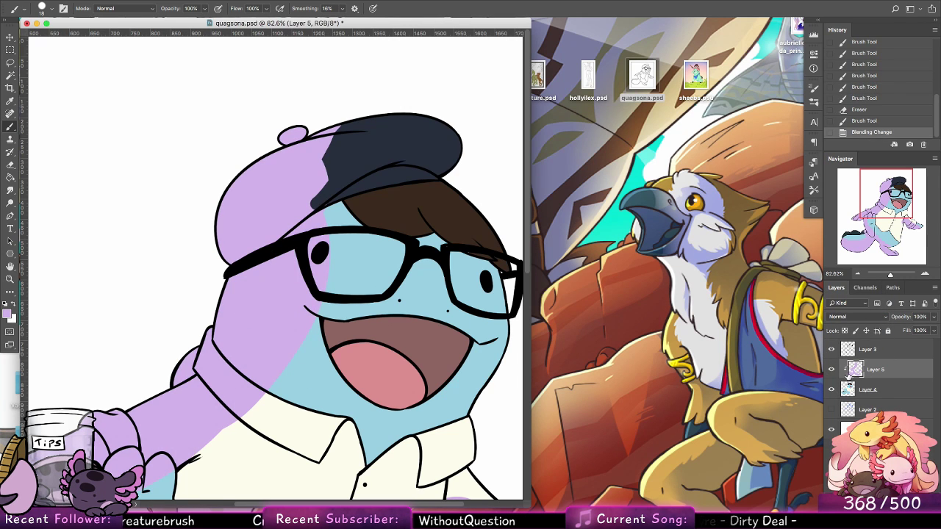
{"action": "key", "text": "ctrl+z"}
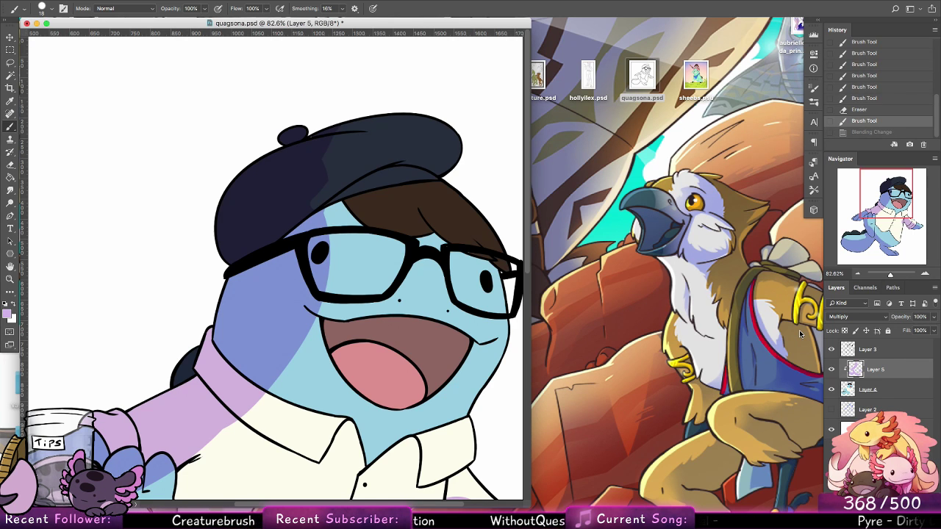
Step: Erase the front of the beret's shadow into a curved edge, undoing the last stroke
{"action": "left_click", "coordinate": [234, 426]}
{"action": "scroll", "coordinate": [234, 353], "scroll_direction": "left", "scroll_amount": 1}
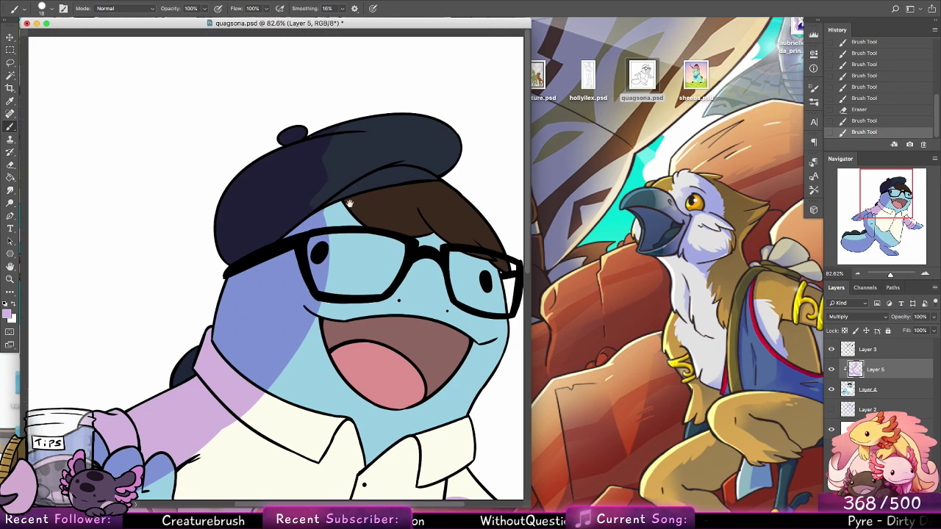
{"action": "left_click", "coordinate": [10, 165]}
{"action": "mouse_move", "coordinate": [336, 147]}
{"action": "left_mouse_down"}
{"action": "mouse_move", "coordinate": [325, 189]}
{"action": "mouse_move", "coordinate": [298, 168]}
{"action": "mouse_move", "coordinate": [300, 132]}
{"action": "mouse_move", "coordinate": [250, 179]}
{"action": "left_mouse_up"}
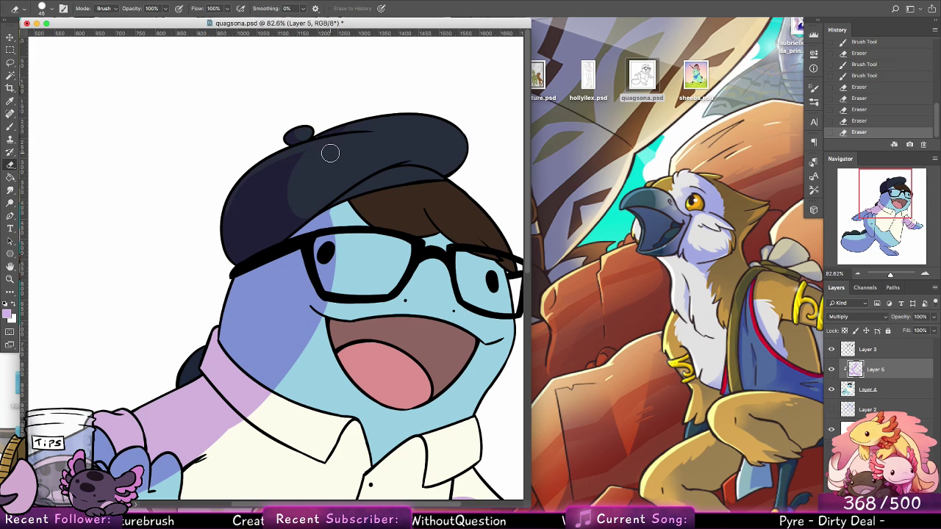
{"action": "key", "text": "super+z"}
Step: Set the eraser to 14 px and erase a thin rim of light along the beret's back edge
{"action": "left_click", "coordinate": [45, 9]}
{"action": "left_click", "coordinate": [50, 114]}
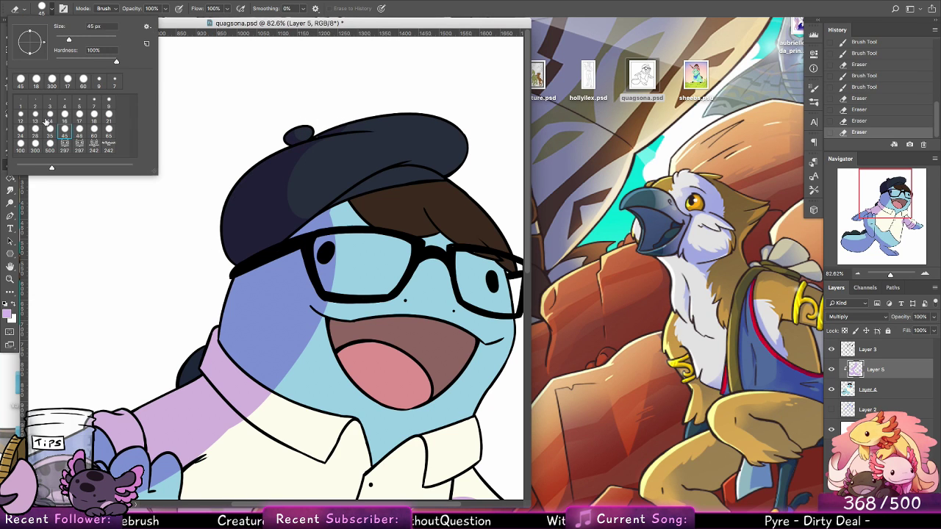
{"action": "left_click", "coordinate": [198, 150]}
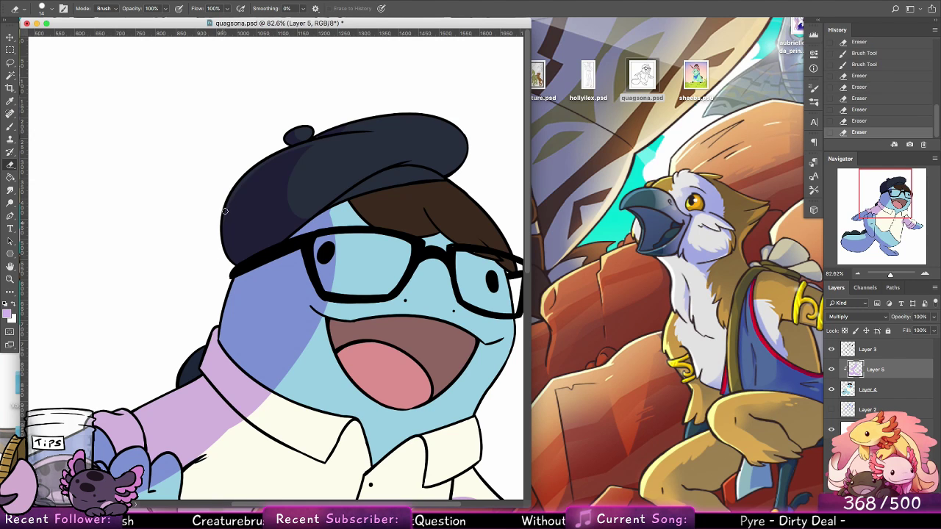
{"action": "left_click_drag", "start_coordinate": [225, 211], "coordinate": [236, 257]}
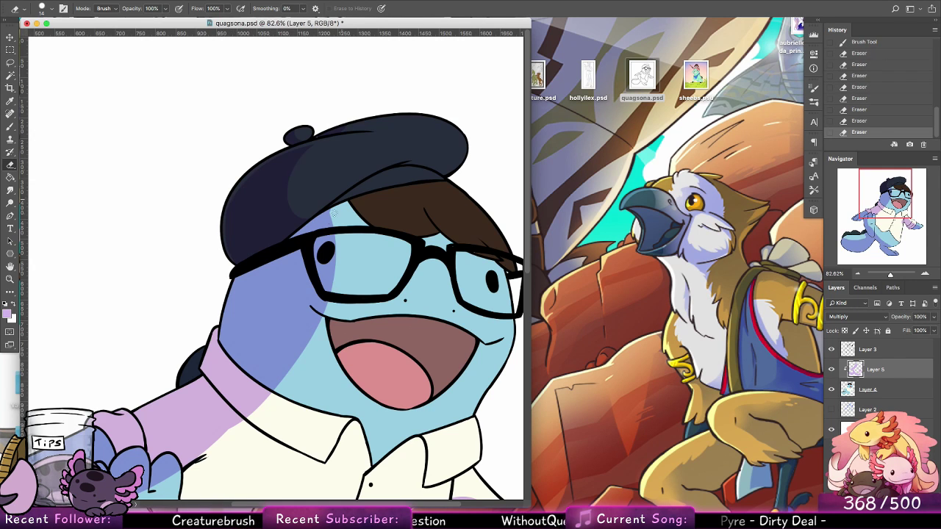
{"action": "mouse_move", "coordinate": [333, 213]}
{"action": "left_mouse_down"}
{"action": "mouse_move", "coordinate": [303, 241]}
{"action": "mouse_move", "coordinate": [319, 321]}
{"action": "left_mouse_up"}
{"action": "left_click_drag", "start_coordinate": [322, 271], "coordinate": [320, 285]}
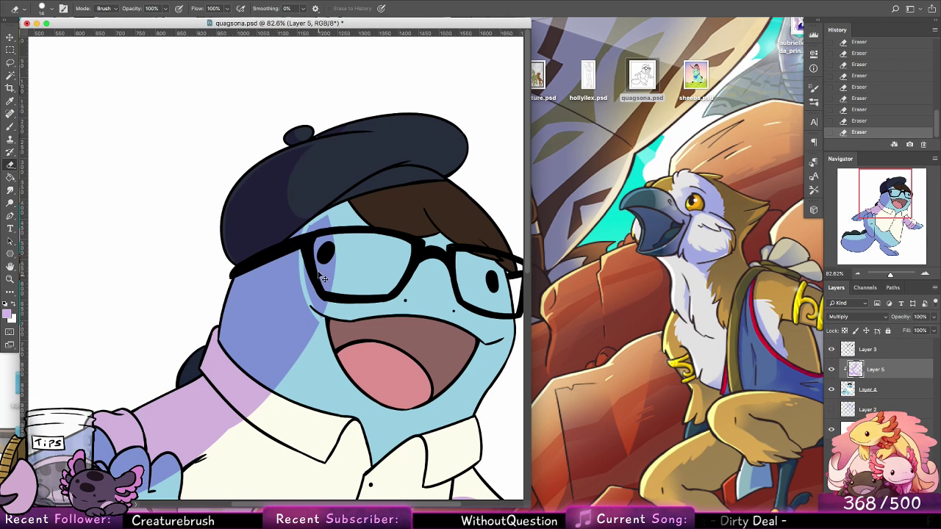
{"action": "key", "text": "super+z"}
Step: Set the eraser to 35 px and trim the face shadow to a narrow curved band along the back of the head
{"action": "left_click", "coordinate": [51, 9]}
{"action": "left_click", "coordinate": [52, 131]}
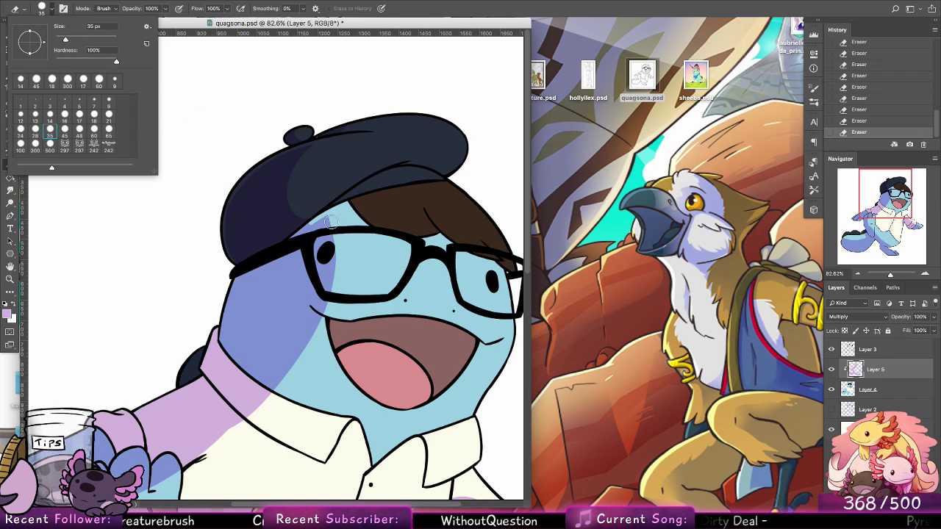
{"action": "mouse_move", "coordinate": [330, 222]}
{"action": "left_mouse_down"}
{"action": "mouse_move", "coordinate": [293, 278]}
{"action": "mouse_move", "coordinate": [322, 343]}
{"action": "left_mouse_up"}
{"action": "mouse_move", "coordinate": [331, 288]}
{"action": "left_mouse_down"}
{"action": "mouse_move", "coordinate": [326, 242]}
{"action": "mouse_move", "coordinate": [313, 333]}
{"action": "left_mouse_up"}
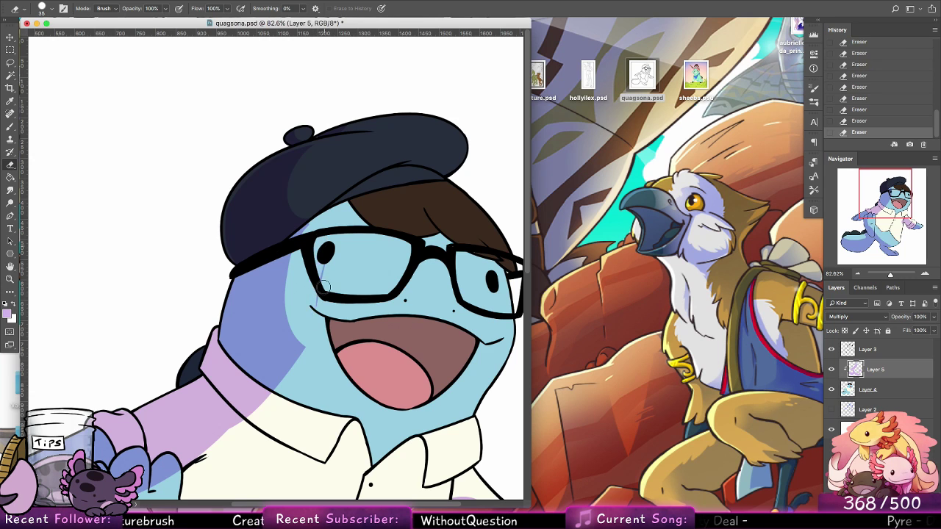
{"action": "left_click_drag", "start_coordinate": [408, 261], "coordinate": [430, 196]}
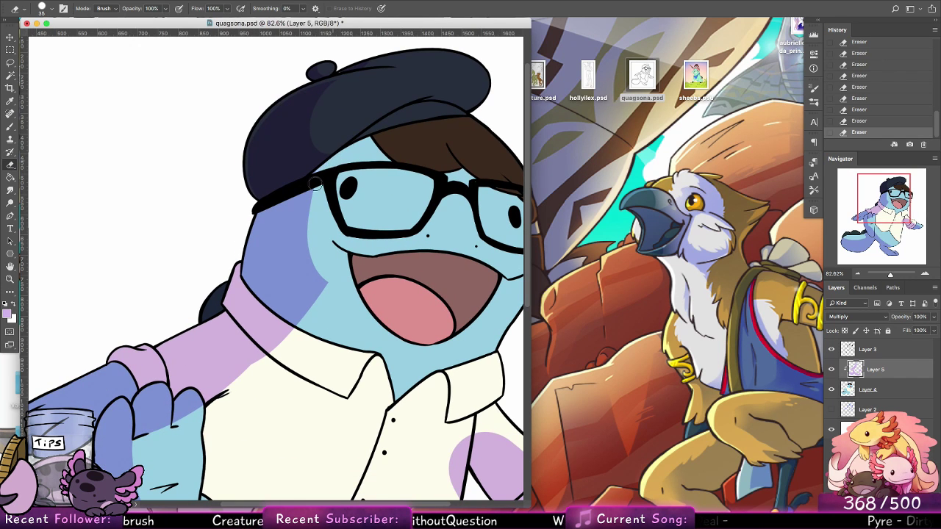
{"action": "mouse_move", "coordinate": [314, 184]}
{"action": "left_mouse_down"}
{"action": "mouse_move", "coordinate": [293, 257]}
{"action": "mouse_move", "coordinate": [339, 346]}
{"action": "mouse_move", "coordinate": [314, 243]}
{"action": "mouse_move", "coordinate": [312, 278]}
{"action": "left_mouse_up"}
{"action": "mouse_move", "coordinate": [308, 192]}
{"action": "left_mouse_down"}
{"action": "mouse_move", "coordinate": [283, 270]}
{"action": "mouse_move", "coordinate": [311, 351]}
{"action": "left_mouse_up"}
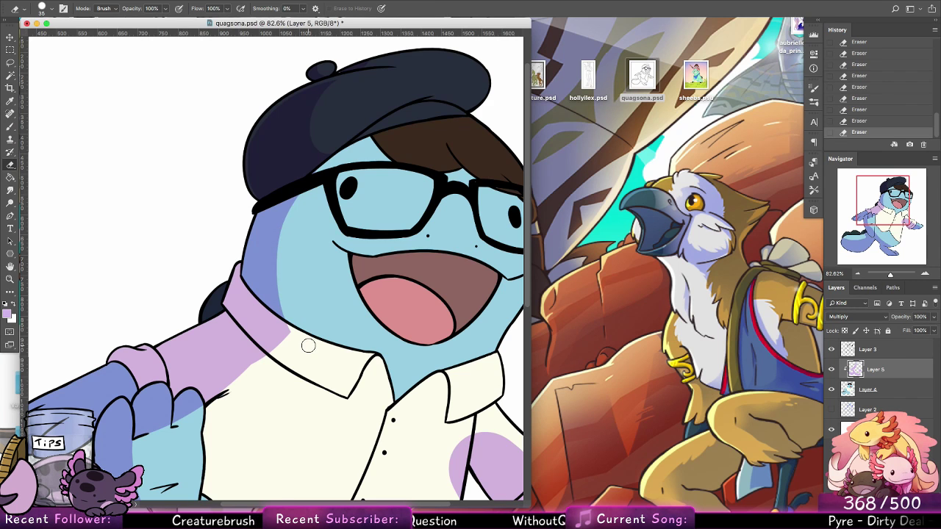
Step: Erase the lower part of the shirt's shadow across the collar and shoulder, leaving a smooth edge along the sleeve
{"action": "left_click_drag", "start_coordinate": [328, 301], "coordinate": [385, 240]}
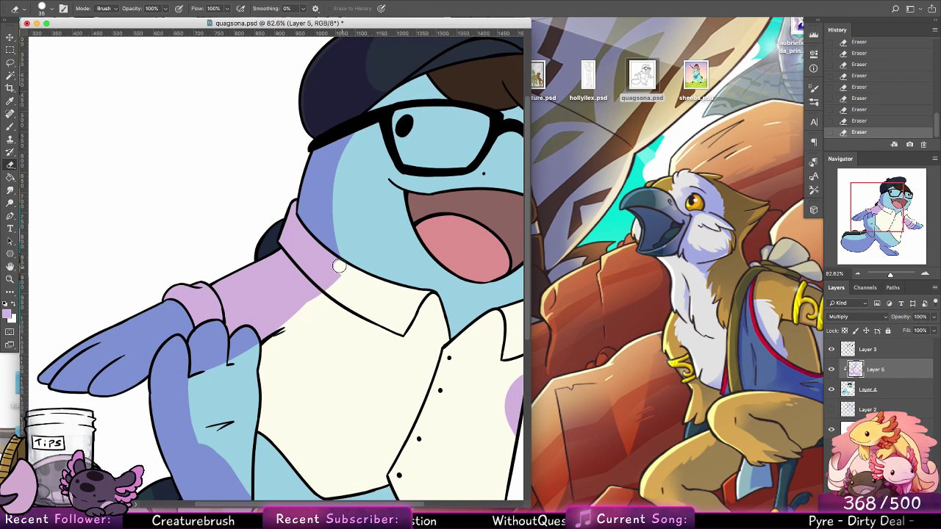
{"action": "left_click_drag", "start_coordinate": [323, 289], "coordinate": [266, 332]}
{"action": "mouse_move", "coordinate": [300, 293]}
{"action": "left_mouse_down"}
{"action": "mouse_move", "coordinate": [239, 328]}
{"action": "mouse_move", "coordinate": [306, 286]}
{"action": "mouse_move", "coordinate": [261, 342]}
{"action": "left_mouse_up"}
Step: Touch up the shadows on the raised hand's fingers, alternating short brush strokes with eraser trims
{"action": "key", "text": "b"}
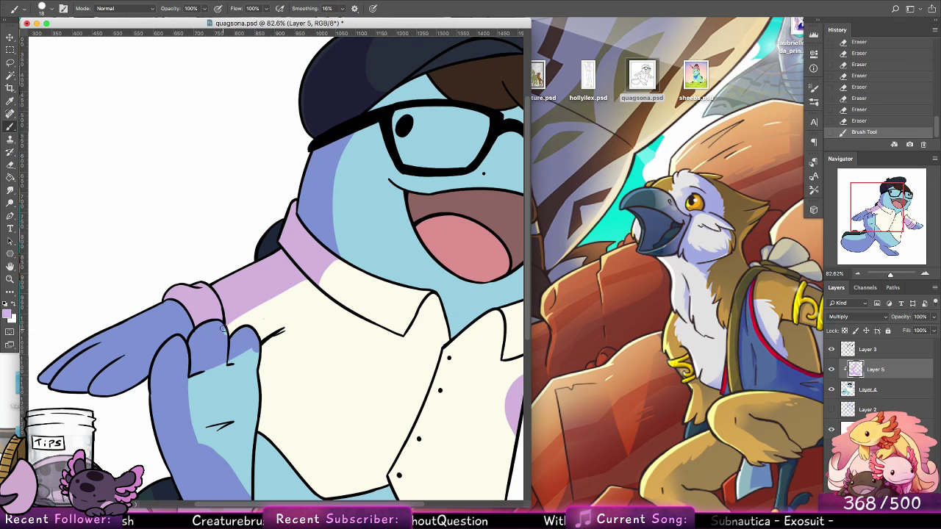
{"action": "left_click_drag", "start_coordinate": [225, 329], "coordinate": [208, 320]}
{"action": "left_click", "coordinate": [11, 166]}
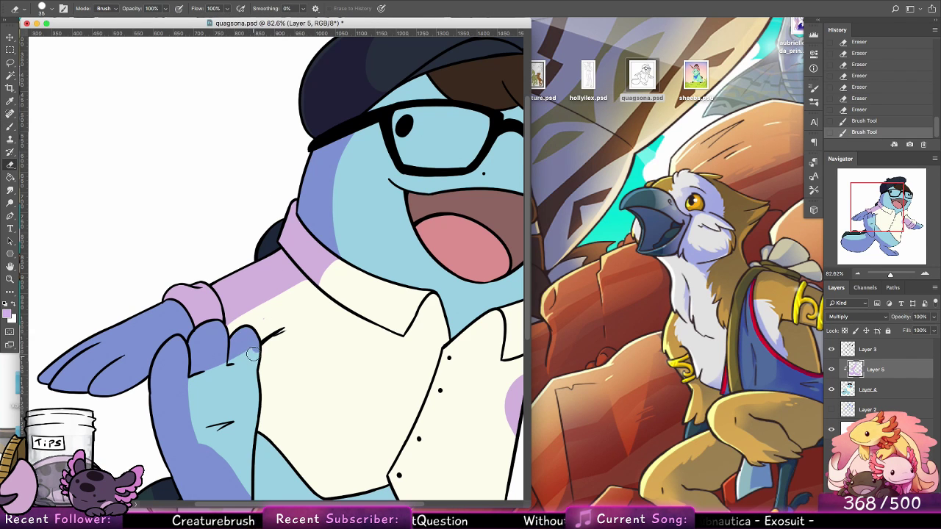
{"action": "left_click", "coordinate": [15, 126]}
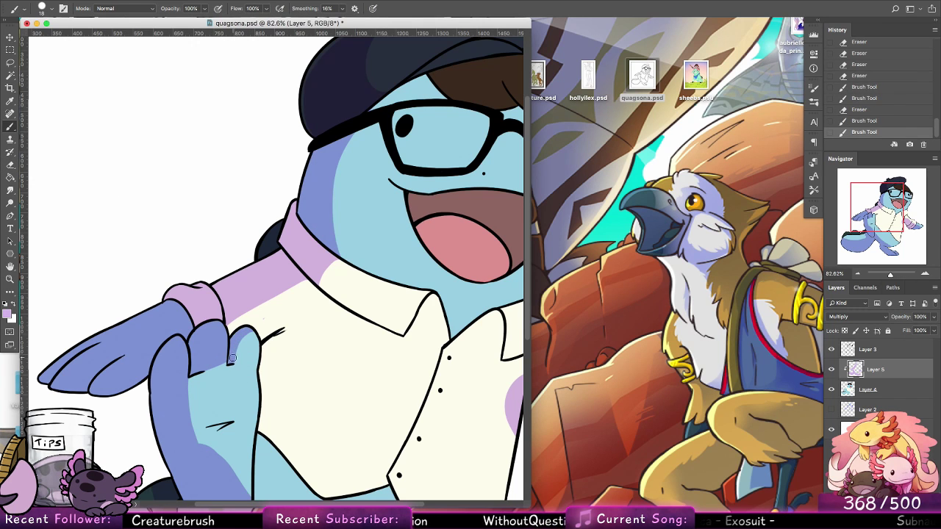
{"action": "key", "text": "e"}
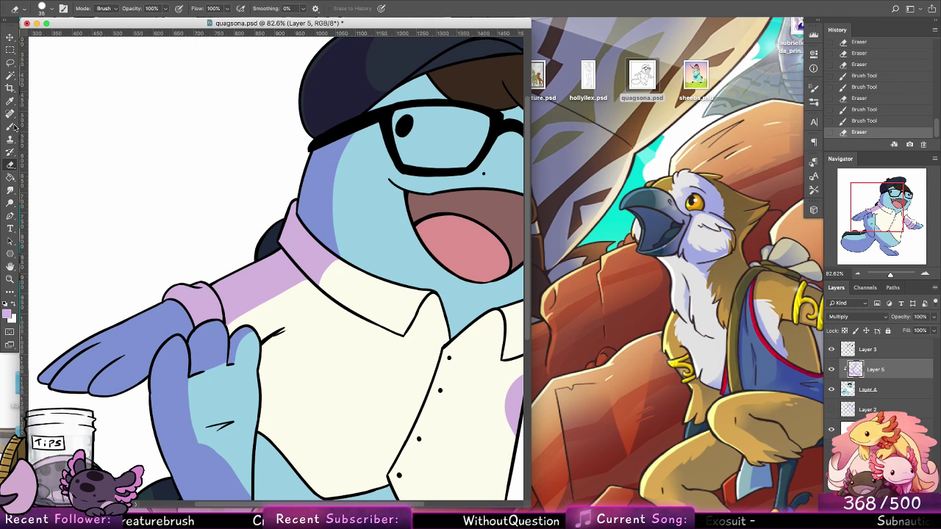
{"action": "left_click", "coordinate": [15, 126]}
{"action": "left_click", "coordinate": [11, 177]}
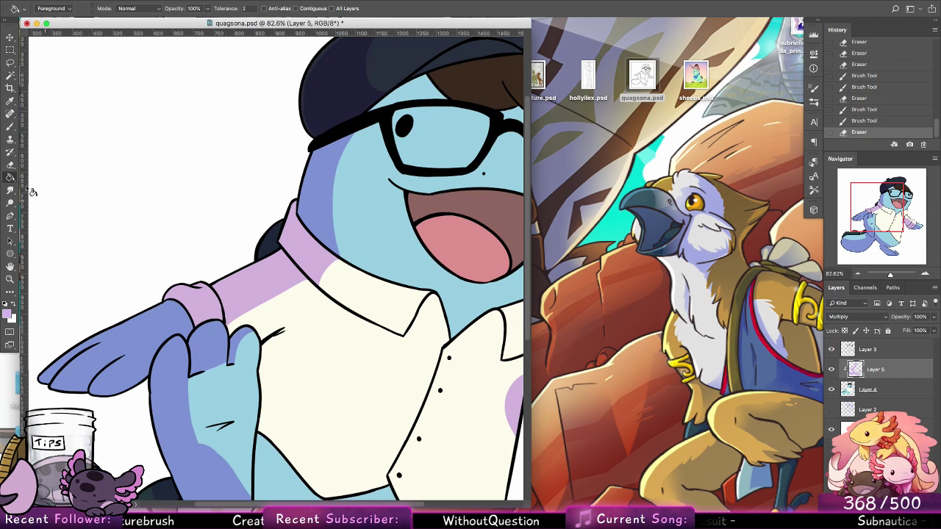
Step: Erase the shadow from the raised hand's fingers and palm, leaving a narrow band along its outer edge
{"action": "key", "text": "e"}
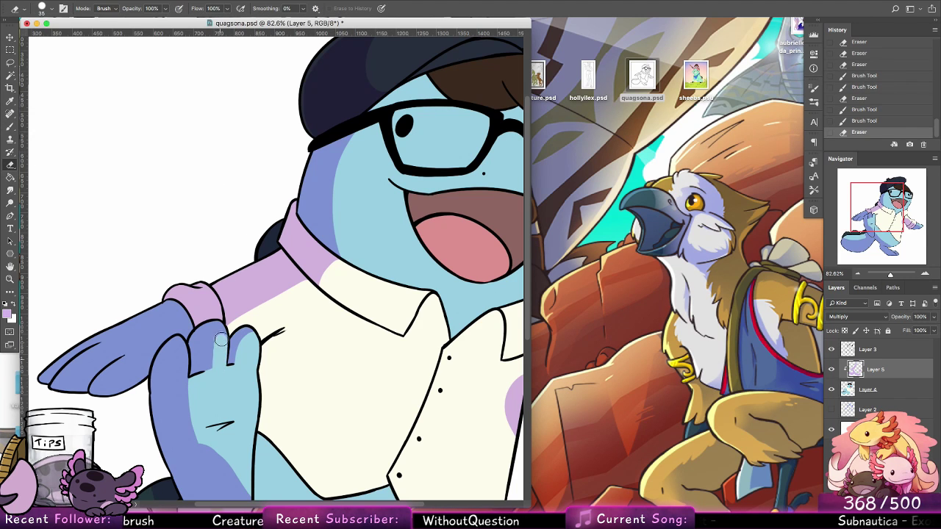
{"action": "mouse_move", "coordinate": [220, 333]}
{"action": "left_mouse_down"}
{"action": "mouse_move", "coordinate": [200, 360]}
{"action": "mouse_move", "coordinate": [211, 344]}
{"action": "mouse_move", "coordinate": [211, 371]}
{"action": "mouse_move", "coordinate": [201, 325]}
{"action": "mouse_move", "coordinate": [181, 379]}
{"action": "mouse_move", "coordinate": [178, 342]}
{"action": "mouse_move", "coordinate": [170, 374]}
{"action": "mouse_move", "coordinate": [180, 358]}
{"action": "mouse_move", "coordinate": [181, 379]}
{"action": "mouse_move", "coordinate": [281, 330]}
{"action": "mouse_move", "coordinate": [324, 286]}
{"action": "mouse_move", "coordinate": [270, 343]}
{"action": "left_mouse_up"}
{"action": "mouse_move", "coordinate": [262, 303]}
{"action": "left_mouse_down"}
{"action": "mouse_move", "coordinate": [266, 350]}
{"action": "mouse_move", "coordinate": [279, 350]}
{"action": "mouse_move", "coordinate": [272, 308]}
{"action": "mouse_move", "coordinate": [308, 398]}
{"action": "mouse_move", "coordinate": [276, 370]}
{"action": "mouse_move", "coordinate": [324, 468]}
{"action": "left_mouse_up"}
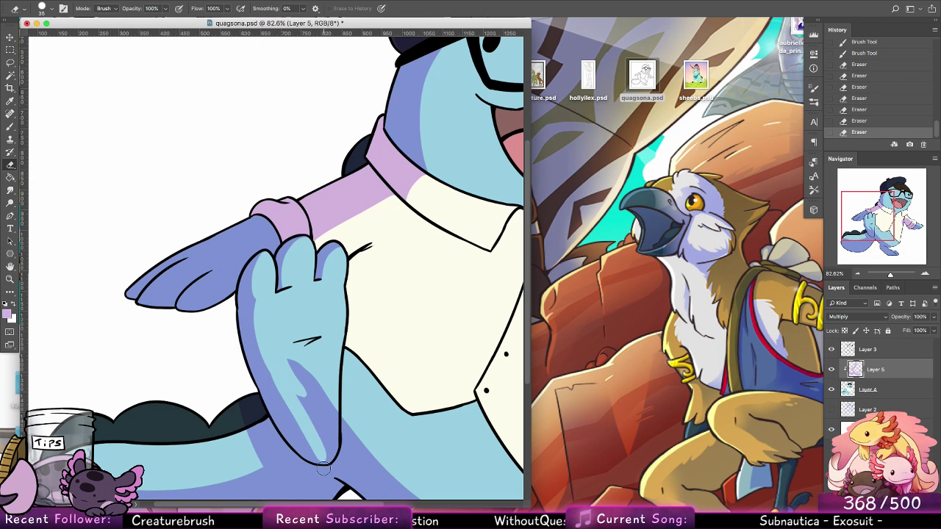
{"action": "left_click_drag", "start_coordinate": [289, 396], "coordinate": [314, 450]}
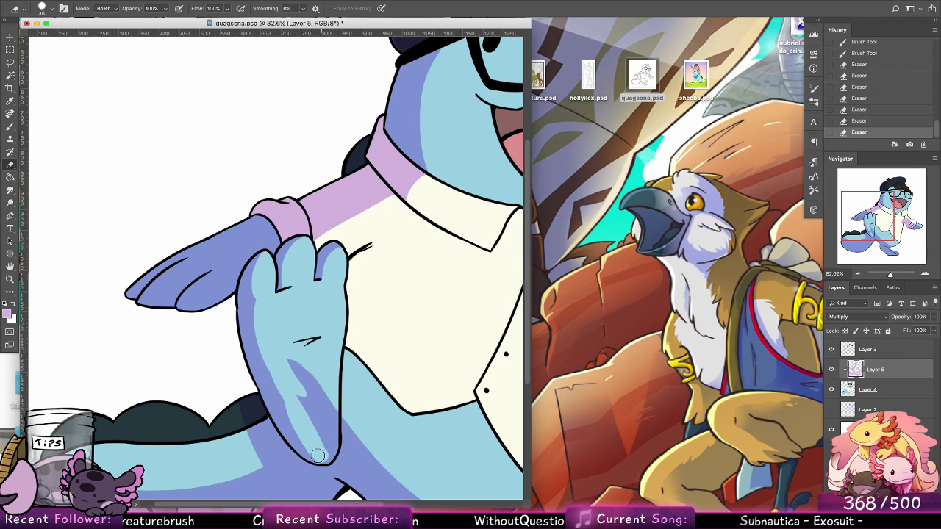
{"action": "left_click_drag", "start_coordinate": [283, 376], "coordinate": [294, 428]}
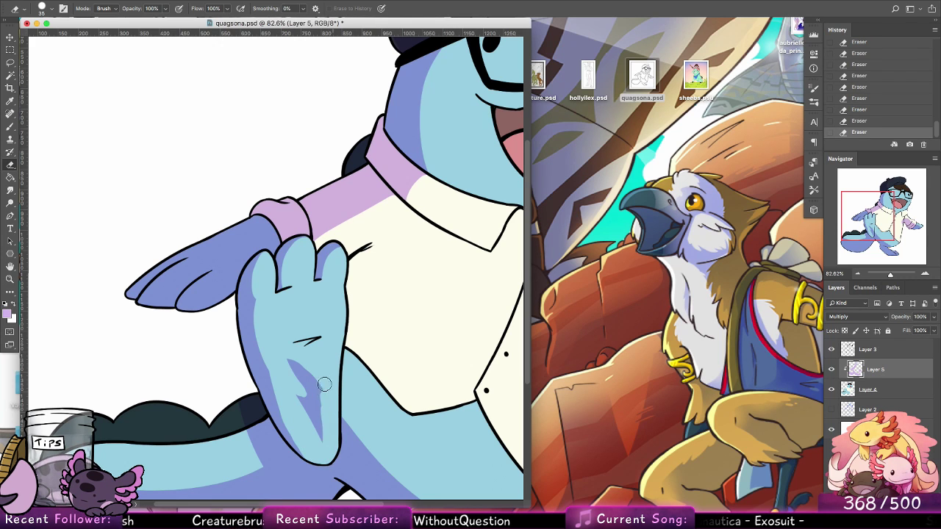
{"action": "left_click_drag", "start_coordinate": [325, 384], "coordinate": [285, 360]}
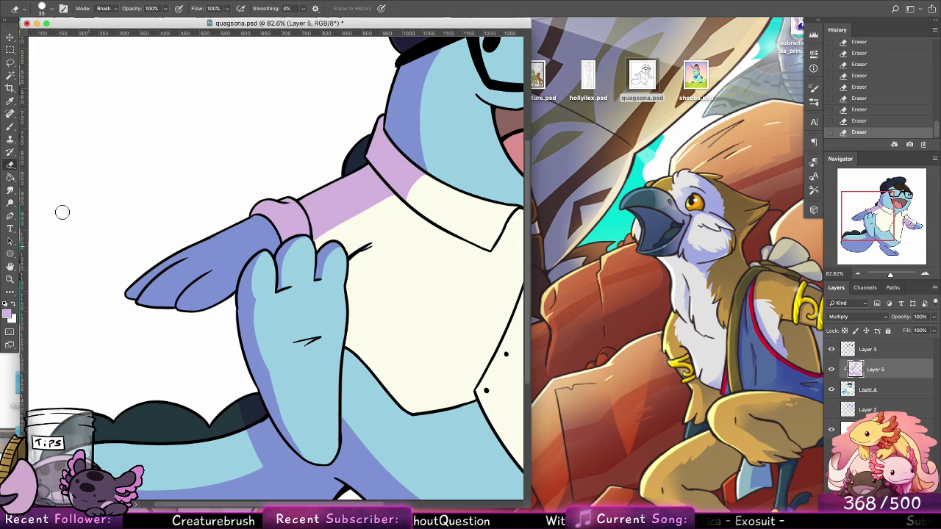
Step: Set the eraser to 16 px and erase the lower part of the shadow on the rolled cuff behind the raised hand
{"action": "key", "text": "b"}
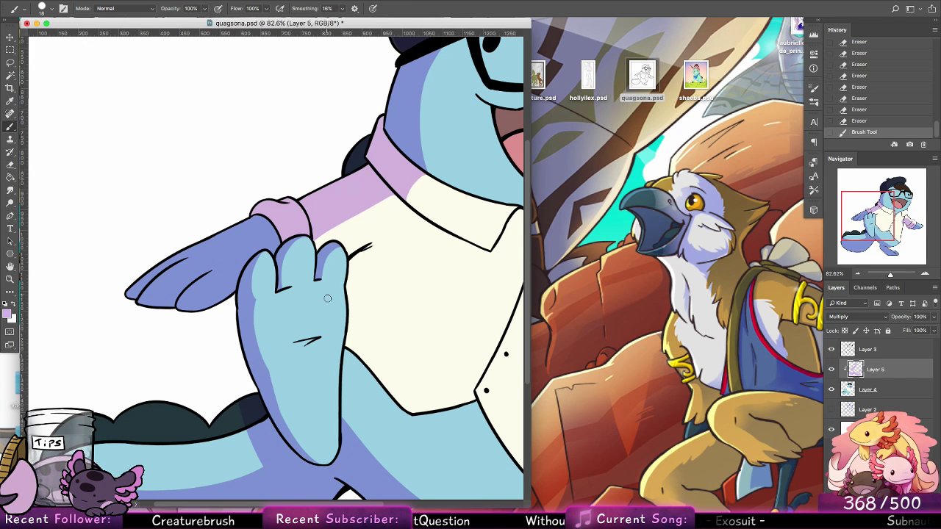
{"action": "scroll", "coordinate": [327, 298], "scroll_direction": "up", "scroll_amount": 3}
{"action": "key", "text": "e"}
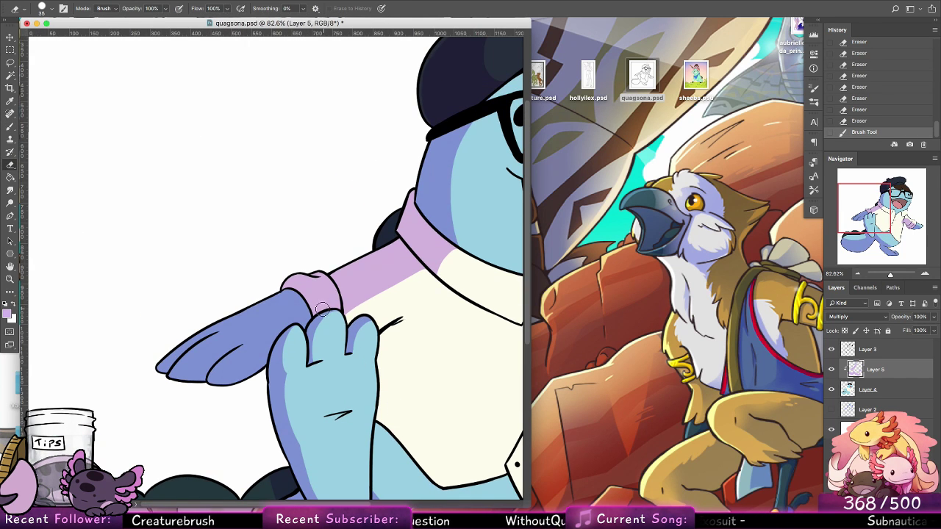
{"action": "left_click", "coordinate": [46, 12]}
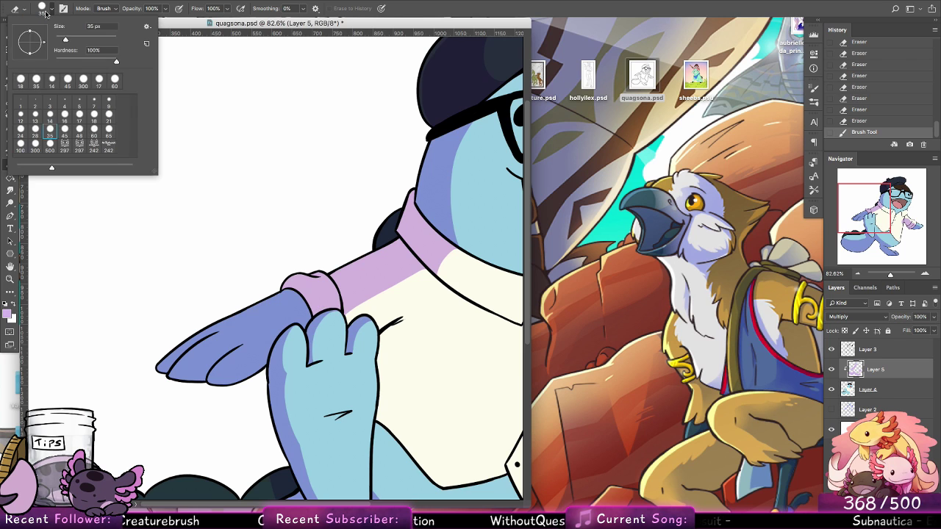
{"action": "left_click", "coordinate": [63, 115]}
{"action": "mouse_move", "coordinate": [310, 301]}
{"action": "left_mouse_down"}
{"action": "mouse_move", "coordinate": [330, 281]}
{"action": "mouse_move", "coordinate": [332, 293]}
{"action": "mouse_move", "coordinate": [327, 279]}
{"action": "left_mouse_up"}
{"action": "mouse_move", "coordinate": [326, 278]}
{"action": "left_mouse_down"}
{"action": "mouse_move", "coordinate": [340, 309]}
{"action": "mouse_move", "coordinate": [314, 314]}
{"action": "mouse_move", "coordinate": [336, 304]}
{"action": "mouse_move", "coordinate": [317, 301]}
{"action": "left_mouse_up"}
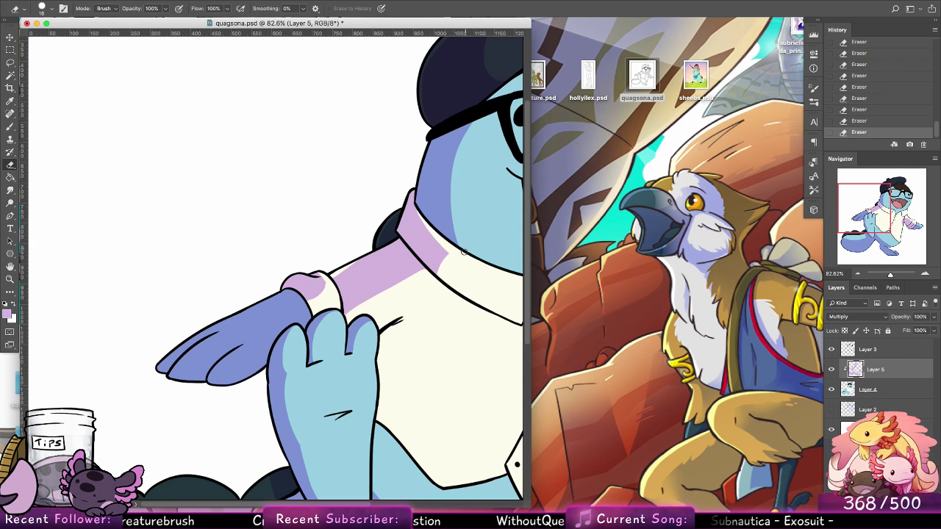
Step: Erase light areas along the underside of the hand behind the raised one, and repaint the shadow edges at its cuff and wrist
{"action": "mouse_move", "coordinate": [323, 325]}
{"action": "left_mouse_down"}
{"action": "mouse_move", "coordinate": [381, 255]}
{"action": "mouse_move", "coordinate": [234, 310]}
{"action": "mouse_move", "coordinate": [228, 328]}
{"action": "mouse_move", "coordinate": [271, 282]}
{"action": "mouse_move", "coordinate": [257, 294]}
{"action": "mouse_move", "coordinate": [272, 281]}
{"action": "mouse_move", "coordinate": [261, 308]}
{"action": "mouse_move", "coordinate": [265, 291]}
{"action": "mouse_move", "coordinate": [231, 327]}
{"action": "left_mouse_up"}
{"action": "key", "text": "super+z"}
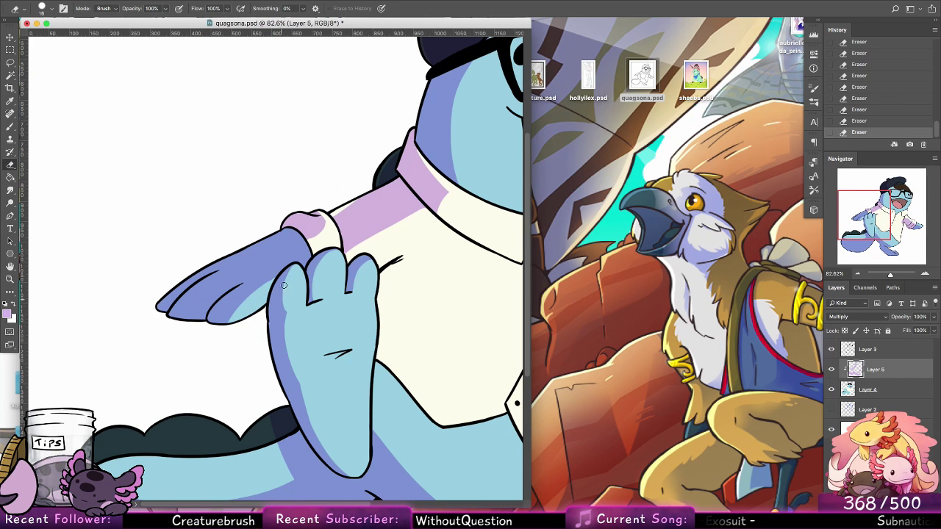
{"action": "key", "text": "b"}
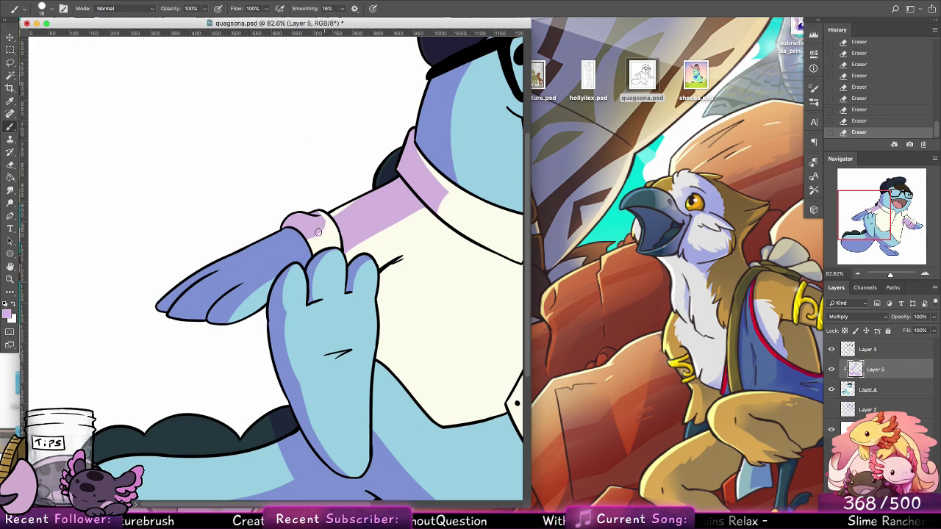
{"action": "left_click_drag", "start_coordinate": [309, 247], "coordinate": [307, 241]}
{"action": "mouse_move", "coordinate": [306, 240]}
{"action": "left_mouse_down"}
{"action": "mouse_move", "coordinate": [312, 259]}
{"action": "mouse_move", "coordinate": [317, 207]}
{"action": "mouse_move", "coordinate": [356, 190]}
{"action": "left_mouse_up"}
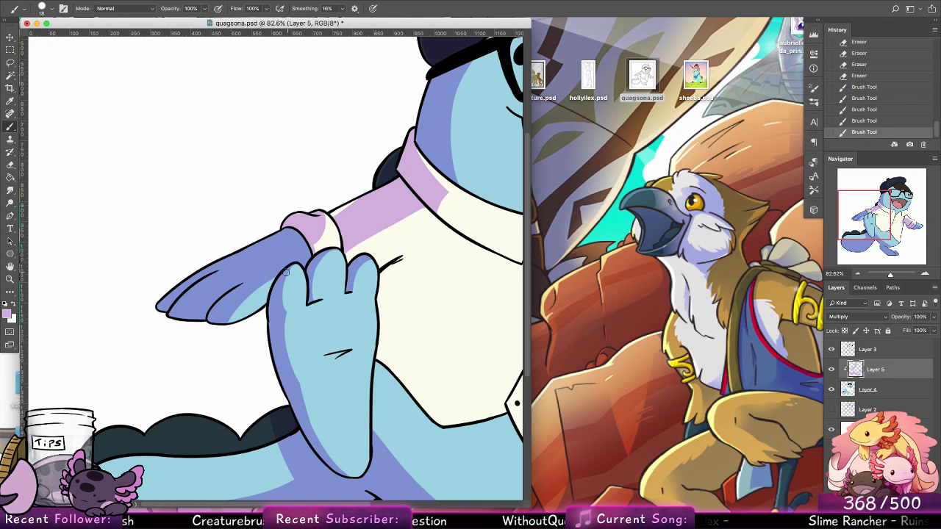
{"action": "mouse_move", "coordinate": [278, 276]}
{"action": "left_mouse_down"}
{"action": "mouse_move", "coordinate": [269, 337]}
{"action": "mouse_move", "coordinate": [270, 287]}
{"action": "mouse_move", "coordinate": [264, 305]}
{"action": "left_mouse_up"}
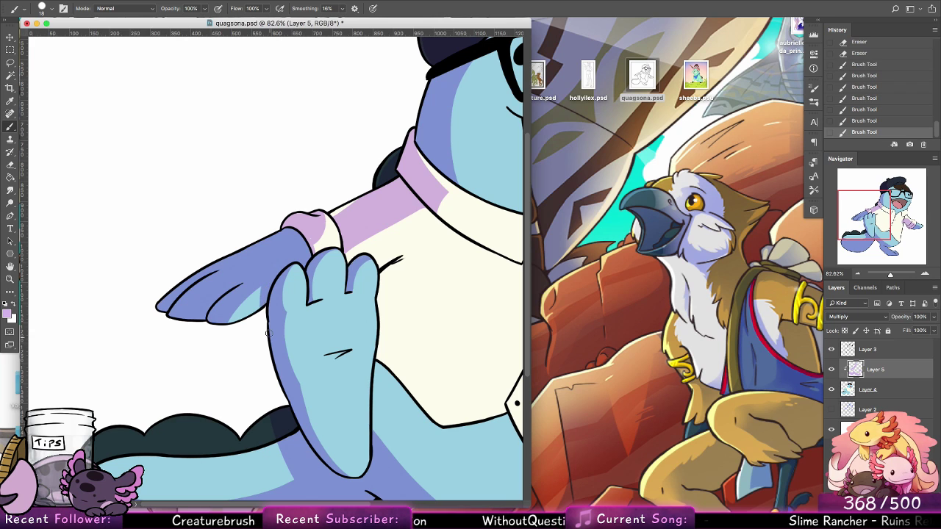
Step: Erase small lit spots at the fingertips of the hand behind the raised one
{"action": "key", "text": "e"}
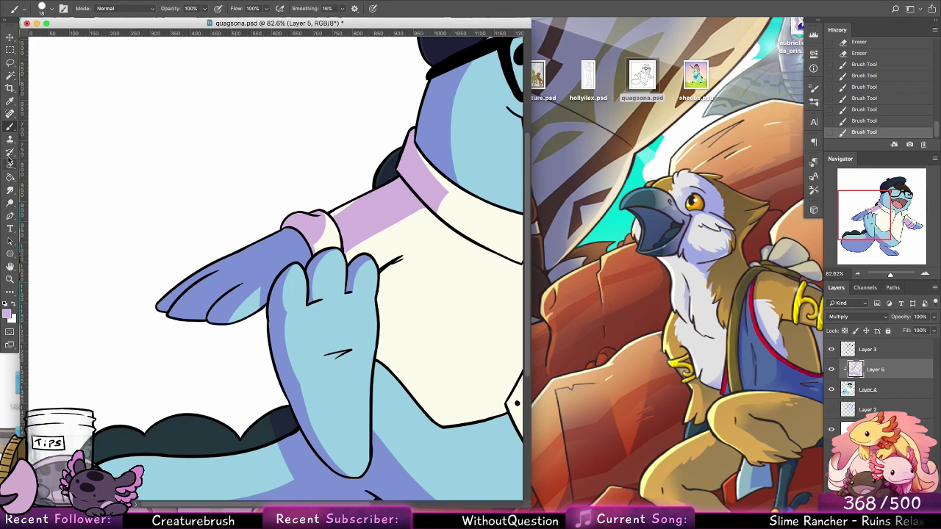
{"action": "mouse_move", "coordinate": [175, 317]}
{"action": "left_mouse_down"}
{"action": "mouse_move", "coordinate": [213, 306]}
{"action": "mouse_move", "coordinate": [191, 323]}
{"action": "left_mouse_up"}
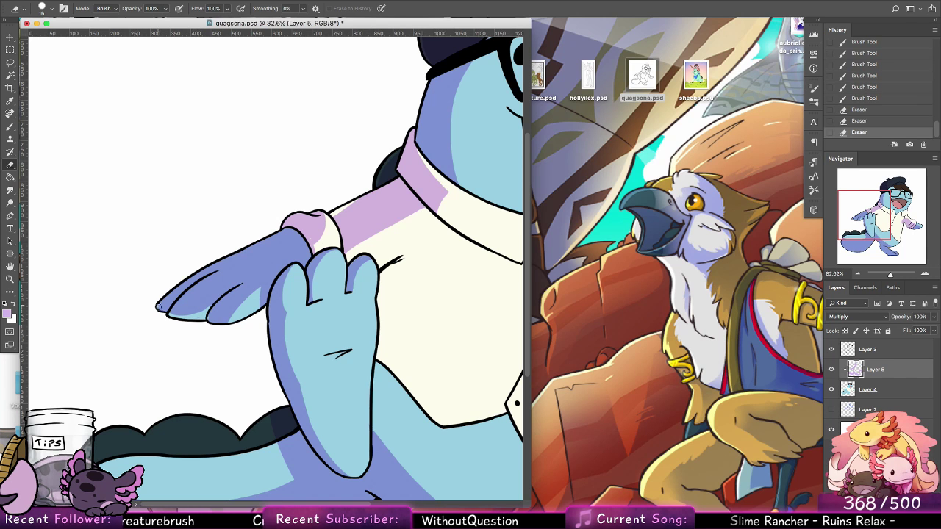
{"action": "left_click", "coordinate": [158, 307]}
Step: Erase the stray shadow patch from the shirt front beside the outstretched sleeve
{"action": "left_click_drag", "start_coordinate": [381, 255], "coordinate": [263, 242]}
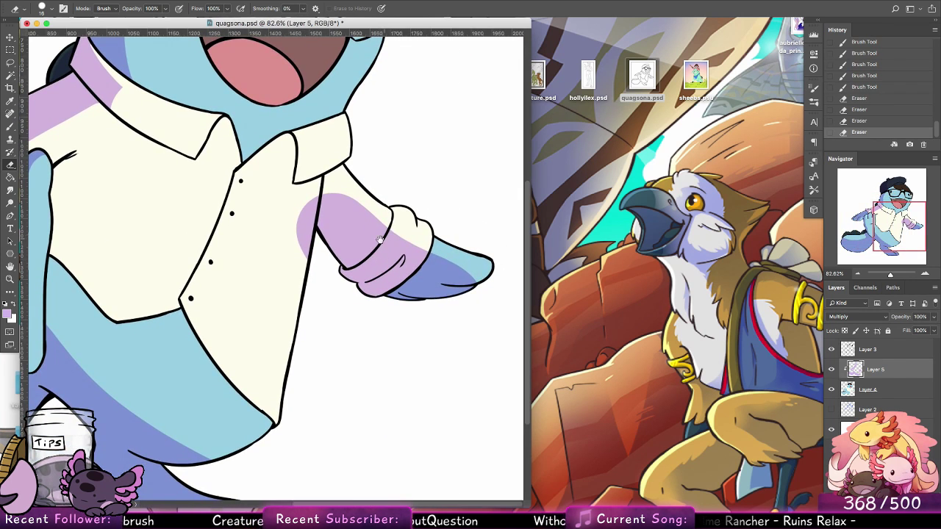
{"action": "left_click_drag", "start_coordinate": [380, 243], "coordinate": [380, 317]}
{"action": "mouse_move", "coordinate": [310, 298]}
{"action": "left_mouse_down"}
{"action": "mouse_move", "coordinate": [305, 332]}
{"action": "mouse_move", "coordinate": [307, 270]}
{"action": "mouse_move", "coordinate": [299, 302]}
{"action": "left_mouse_up"}
Step: Reshape the outstretched arm's shadow with brush and eraser, keeping it along the underside of the sleeve, cuff and hand
{"action": "left_click", "coordinate": [10, 127]}
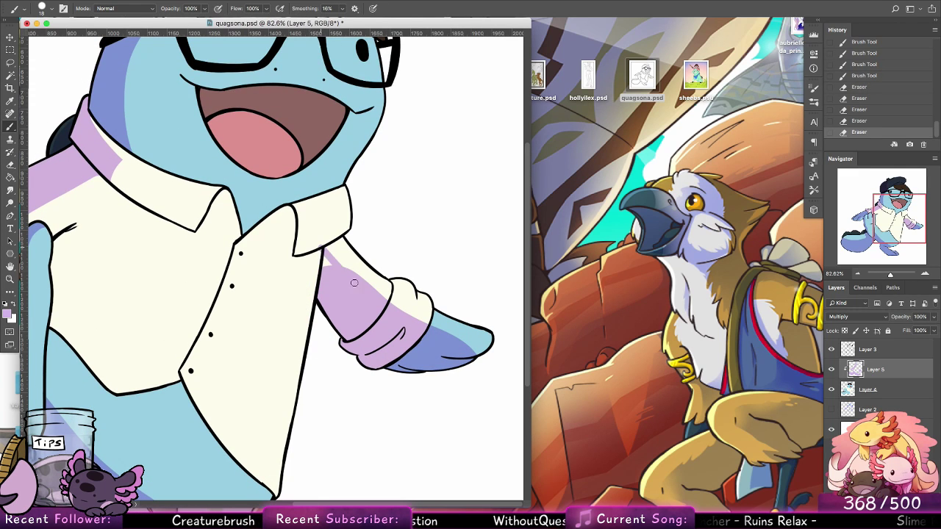
{"action": "mouse_move", "coordinate": [329, 259]}
{"action": "left_mouse_down"}
{"action": "mouse_move", "coordinate": [354, 282]}
{"action": "mouse_move", "coordinate": [327, 248]}
{"action": "mouse_move", "coordinate": [326, 267]}
{"action": "mouse_move", "coordinate": [347, 222]}
{"action": "mouse_move", "coordinate": [331, 259]}
{"action": "mouse_move", "coordinate": [322, 257]}
{"action": "mouse_move", "coordinate": [313, 298]}
{"action": "mouse_move", "coordinate": [356, 278]}
{"action": "mouse_move", "coordinate": [388, 302]}
{"action": "left_mouse_up"}
{"action": "left_click", "coordinate": [11, 178]}
{"action": "left_click", "coordinate": [13, 164]}
{"action": "mouse_move", "coordinate": [355, 272]}
{"action": "left_mouse_down"}
{"action": "mouse_move", "coordinate": [398, 323]}
{"action": "mouse_move", "coordinate": [401, 305]}
{"action": "mouse_move", "coordinate": [387, 309]}
{"action": "mouse_move", "coordinate": [404, 316]}
{"action": "mouse_move", "coordinate": [390, 333]}
{"action": "mouse_move", "coordinate": [419, 311]}
{"action": "mouse_move", "coordinate": [405, 338]}
{"action": "mouse_move", "coordinate": [405, 322]}
{"action": "mouse_move", "coordinate": [403, 345]}
{"action": "mouse_move", "coordinate": [425, 322]}
{"action": "mouse_move", "coordinate": [358, 340]}
{"action": "left_mouse_up"}
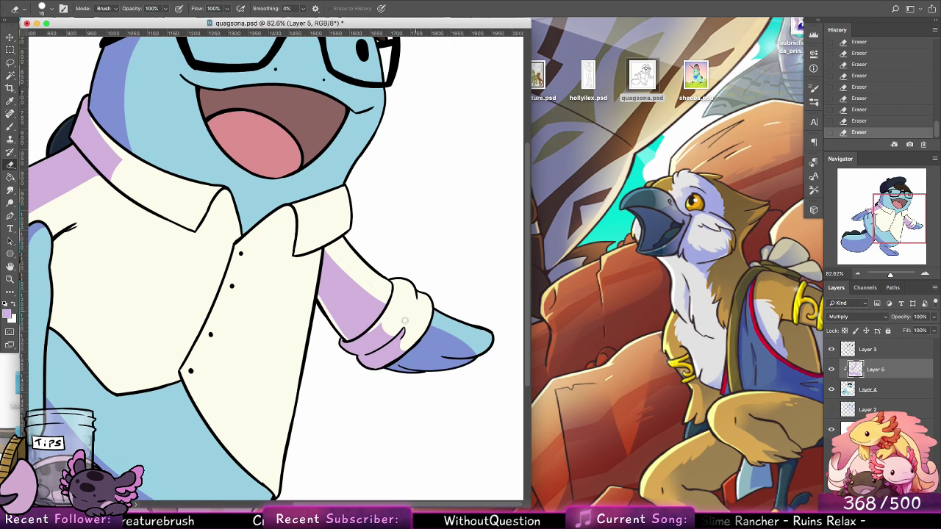
{"action": "scroll", "coordinate": [470, 368], "scroll_direction": "down", "scroll_amount": 3}
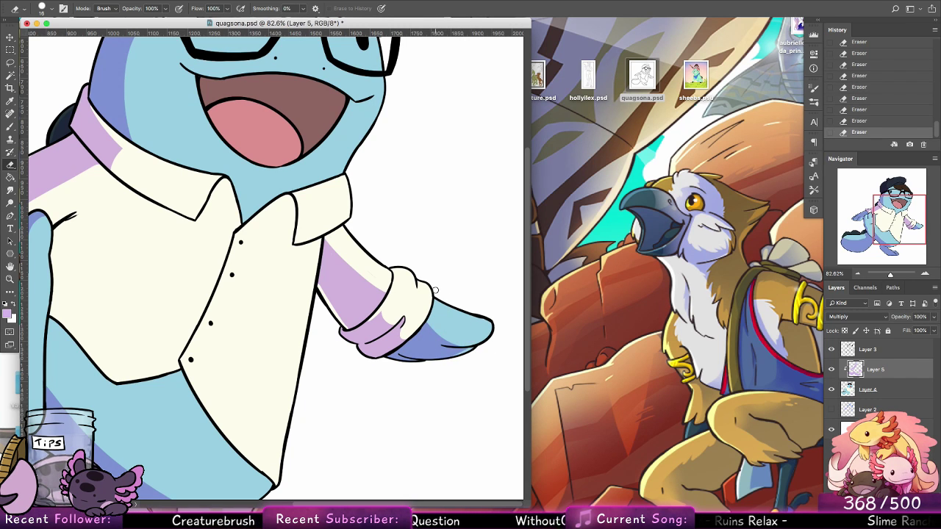
Step: Erase a thin strip of light along the top of the lower leg and foot, including the toe
{"action": "scroll", "coordinate": [436, 290], "scroll_direction": "down", "scroll_amount": 10}
{"action": "scroll", "coordinate": [435, 291], "scroll_direction": "left", "scroll_amount": 10}
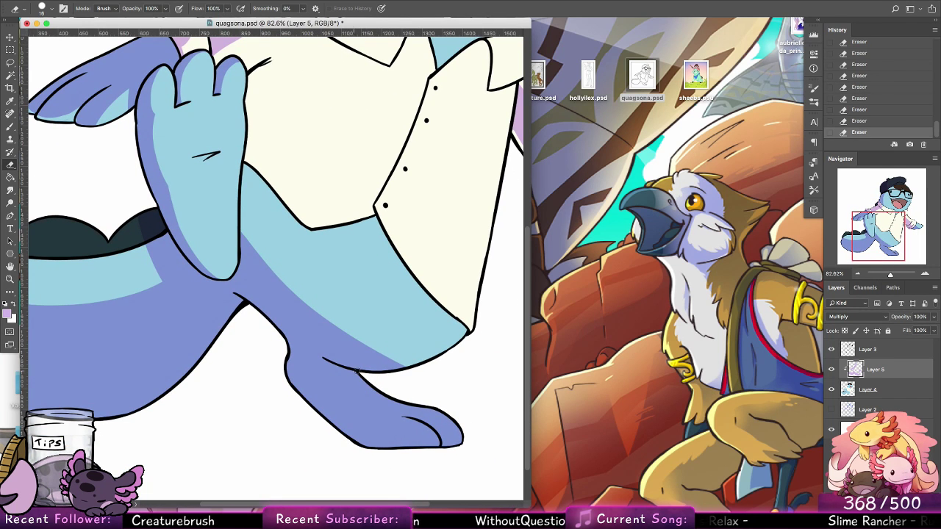
{"action": "scroll", "coordinate": [403, 366], "scroll_direction": "down", "scroll_amount": 3}
{"action": "scroll", "coordinate": [403, 365], "scroll_direction": "right", "scroll_amount": 4}
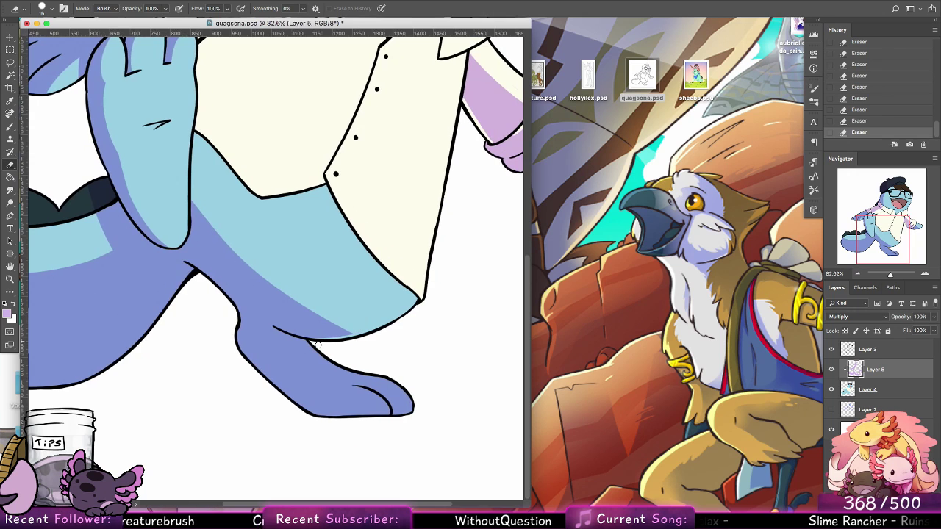
{"action": "mouse_move", "coordinate": [309, 342]}
{"action": "left_mouse_down"}
{"action": "mouse_move", "coordinate": [383, 370]}
{"action": "mouse_move", "coordinate": [412, 413]}
{"action": "mouse_move", "coordinate": [352, 389]}
{"action": "mouse_move", "coordinate": [359, 396]}
{"action": "mouse_move", "coordinate": [382, 384]}
{"action": "left_mouse_up"}
{"action": "left_click_drag", "start_coordinate": [321, 349], "coordinate": [403, 414]}
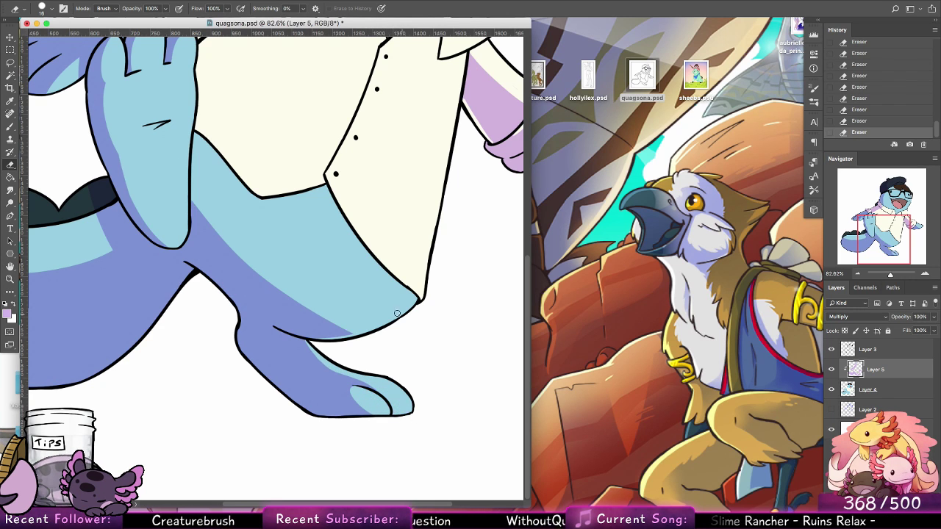
Step: Set the eraser to 60 px and erase the tail's shadow down to a curved band along its underside and base
{"action": "left_click_drag", "start_coordinate": [252, 371], "coordinate": [428, 398]}
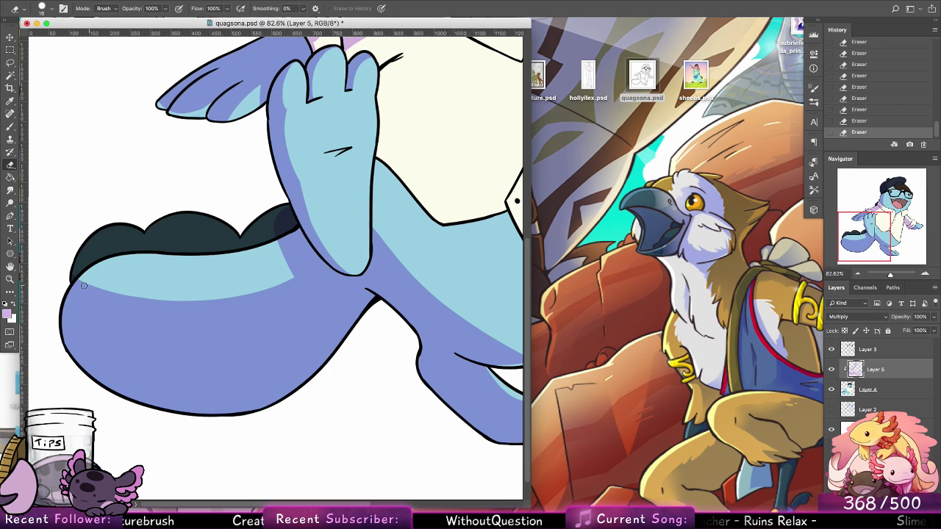
{"action": "left_click", "coordinate": [49, 9]}
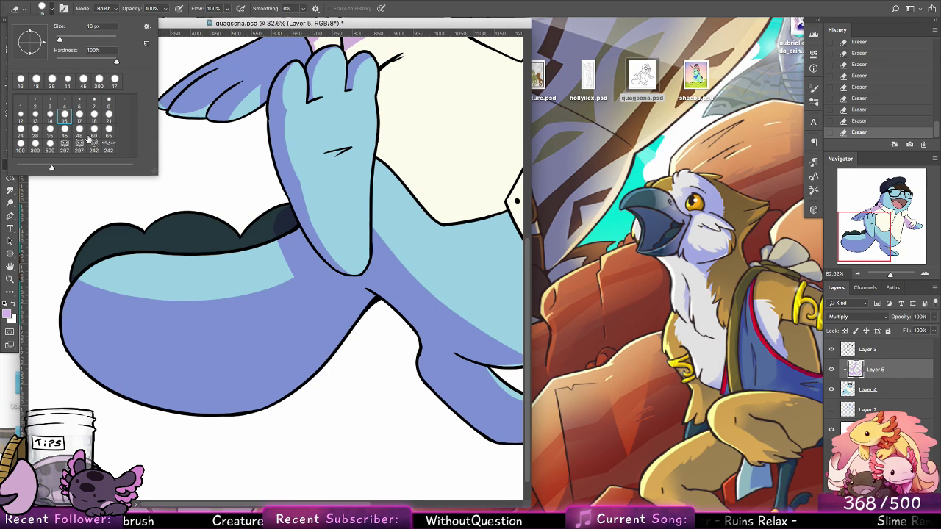
{"action": "left_click", "coordinate": [93, 131]}
{"action": "mouse_move", "coordinate": [86, 280]}
{"action": "left_mouse_down"}
{"action": "mouse_move", "coordinate": [73, 332]}
{"action": "mouse_move", "coordinate": [211, 365]}
{"action": "mouse_move", "coordinate": [284, 281]}
{"action": "mouse_move", "coordinate": [270, 250]}
{"action": "mouse_move", "coordinate": [279, 286]}
{"action": "mouse_move", "coordinate": [178, 357]}
{"action": "mouse_move", "coordinate": [99, 284]}
{"action": "mouse_move", "coordinate": [168, 337]}
{"action": "mouse_move", "coordinate": [157, 316]}
{"action": "mouse_move", "coordinate": [191, 338]}
{"action": "mouse_move", "coordinate": [128, 301]}
{"action": "left_mouse_up"}
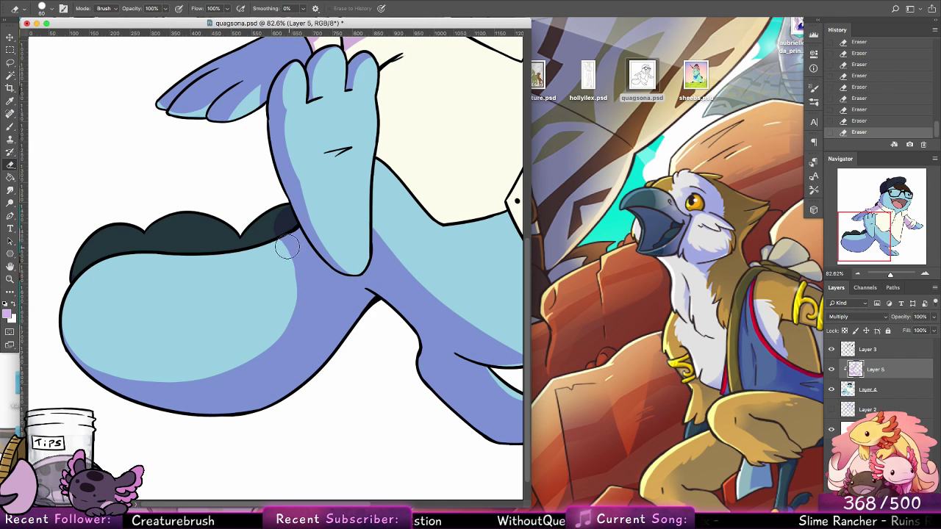
{"action": "mouse_move", "coordinate": [283, 249]}
{"action": "left_mouse_down"}
{"action": "mouse_move", "coordinate": [293, 298]}
{"action": "mouse_move", "coordinate": [222, 367]}
{"action": "mouse_move", "coordinate": [92, 345]}
{"action": "mouse_move", "coordinate": [85, 267]}
{"action": "mouse_move", "coordinate": [131, 347]}
{"action": "mouse_move", "coordinate": [77, 336]}
{"action": "mouse_move", "coordinate": [171, 374]}
{"action": "mouse_move", "coordinate": [169, 348]}
{"action": "mouse_move", "coordinate": [393, 229]}
{"action": "left_mouse_up"}
Step: Paint shadow along the lower part of the dark scalloped fin on top of the tail
{"action": "scroll", "coordinate": [353, 240], "scroll_direction": "up", "scroll_amount": 5}
{"action": "key", "text": "b"}
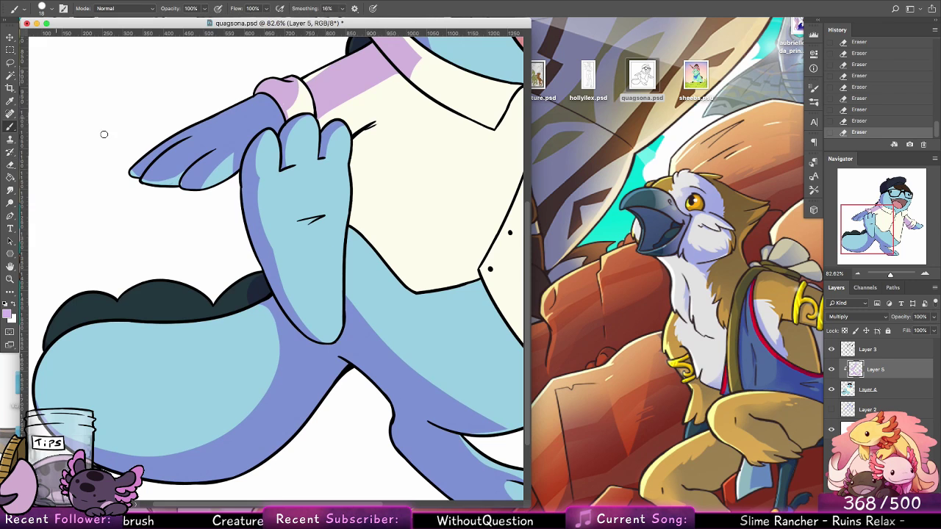
{"action": "left_click_drag", "start_coordinate": [44, 343], "coordinate": [166, 304]}
{"action": "left_click_drag", "start_coordinate": [96, 319], "coordinate": [205, 303]}
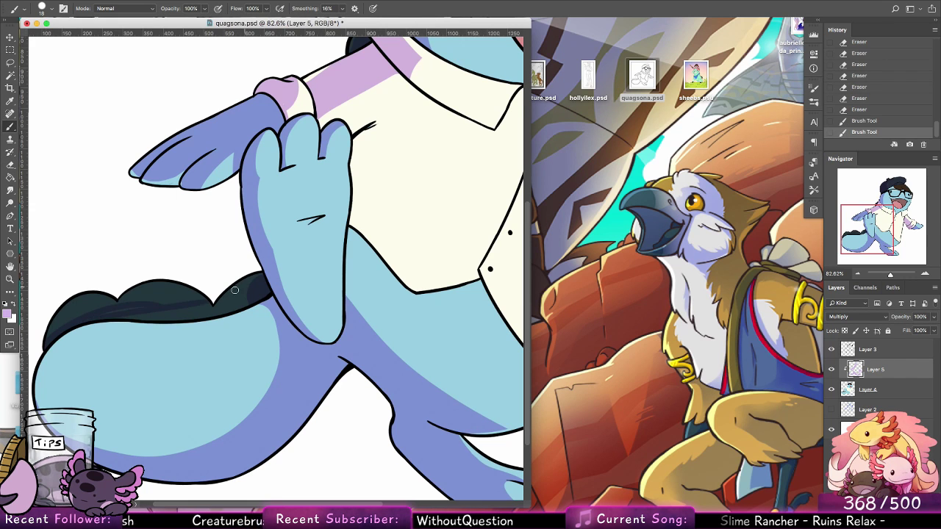
{"action": "mouse_move", "coordinate": [110, 313]}
{"action": "left_mouse_down"}
{"action": "mouse_move", "coordinate": [231, 298]}
{"action": "mouse_move", "coordinate": [116, 311]}
{"action": "mouse_move", "coordinate": [237, 290]}
{"action": "left_mouse_up"}
{"action": "mouse_move", "coordinate": [130, 305]}
{"action": "left_mouse_down"}
{"action": "mouse_move", "coordinate": [259, 280]}
{"action": "mouse_move", "coordinate": [102, 317]}
{"action": "mouse_move", "coordinate": [207, 313]}
{"action": "mouse_move", "coordinate": [116, 317]}
{"action": "mouse_move", "coordinate": [190, 318]}
{"action": "mouse_move", "coordinate": [253, 300]}
{"action": "mouse_move", "coordinate": [201, 310]}
{"action": "mouse_move", "coordinate": [258, 287]}
{"action": "left_mouse_up"}
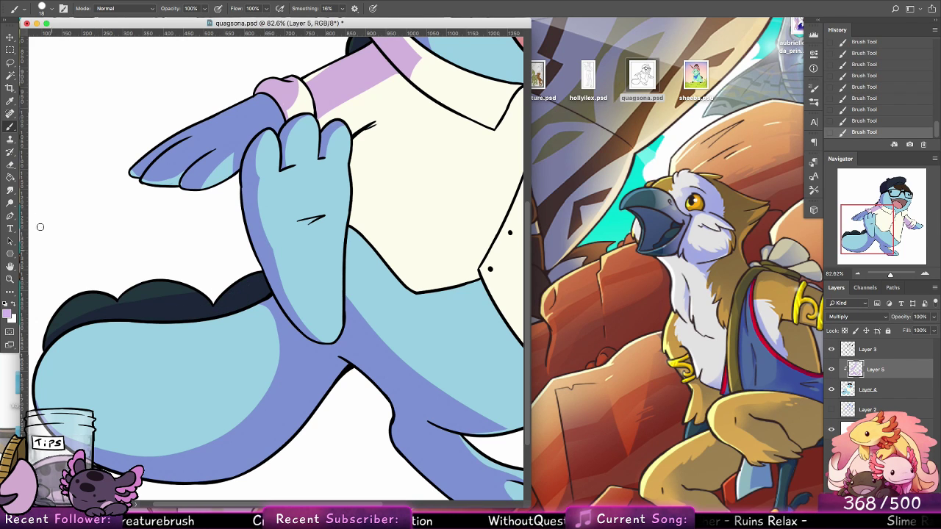
Step: Erase the shadow from the tail fin's outer scallops, keeping it on the scallop beside the raised foot
{"action": "key", "text": "e"}
{"action": "left_click_drag", "start_coordinate": [40, 356], "coordinate": [61, 311]}
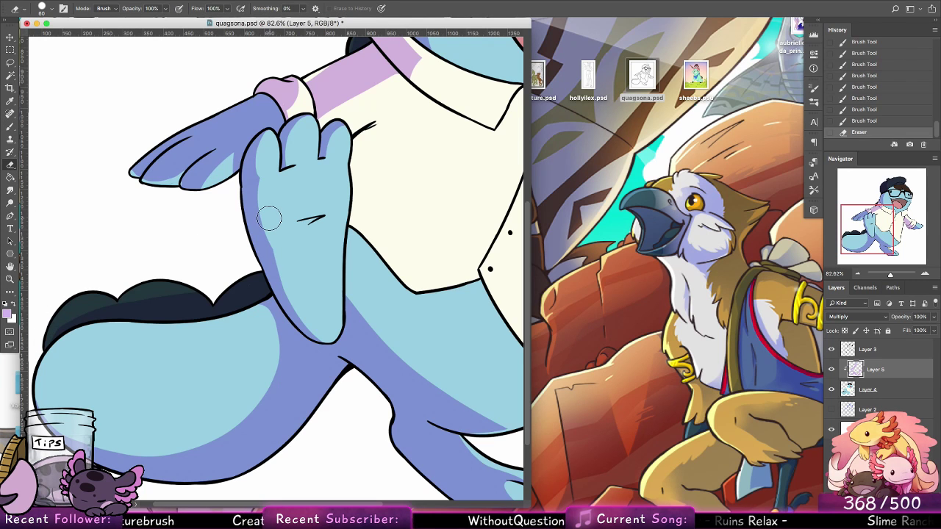
{"action": "left_click_drag", "start_coordinate": [43, 350], "coordinate": [95, 319]}
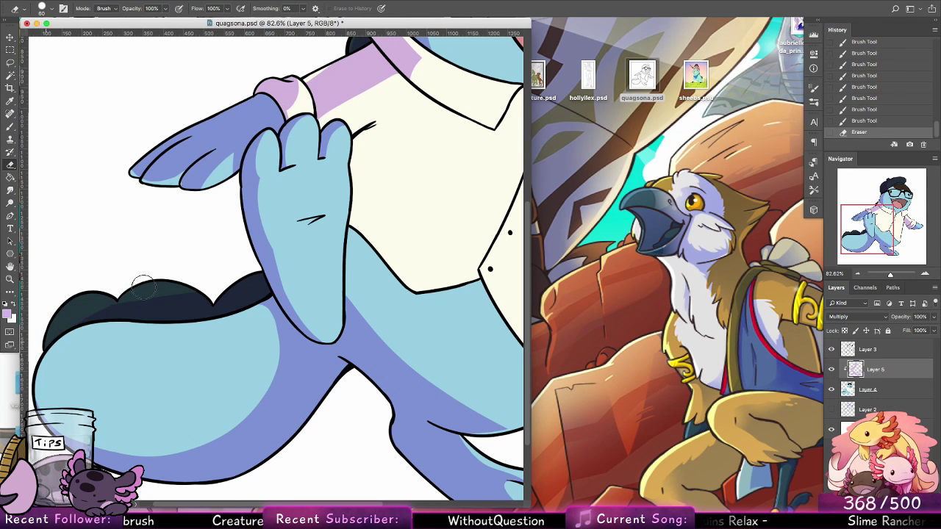
{"action": "left_click_drag", "start_coordinate": [139, 289], "coordinate": [146, 306]}
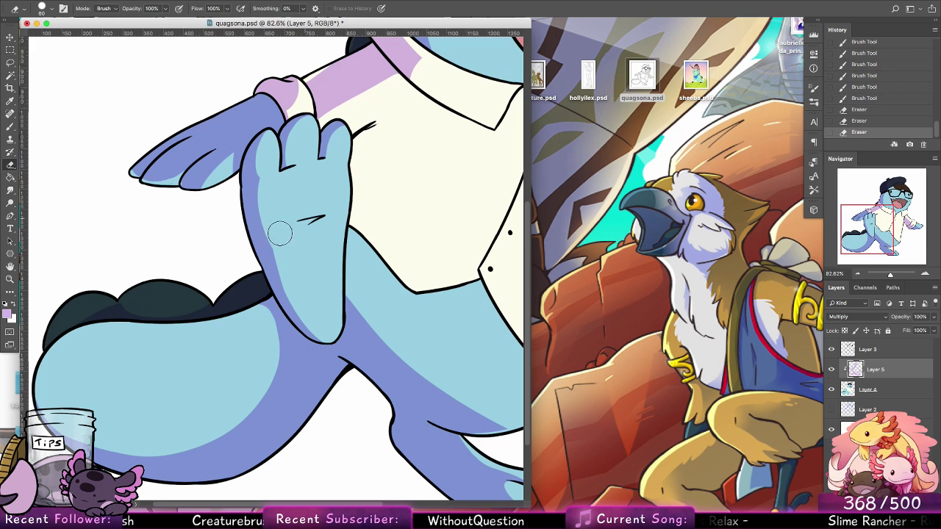
Step: Paint shadow on the neck inside the open collar and erase its upper part into a small curved patch
{"action": "scroll", "coordinate": [265, 300], "scroll_direction": "up", "scroll_amount": 10}
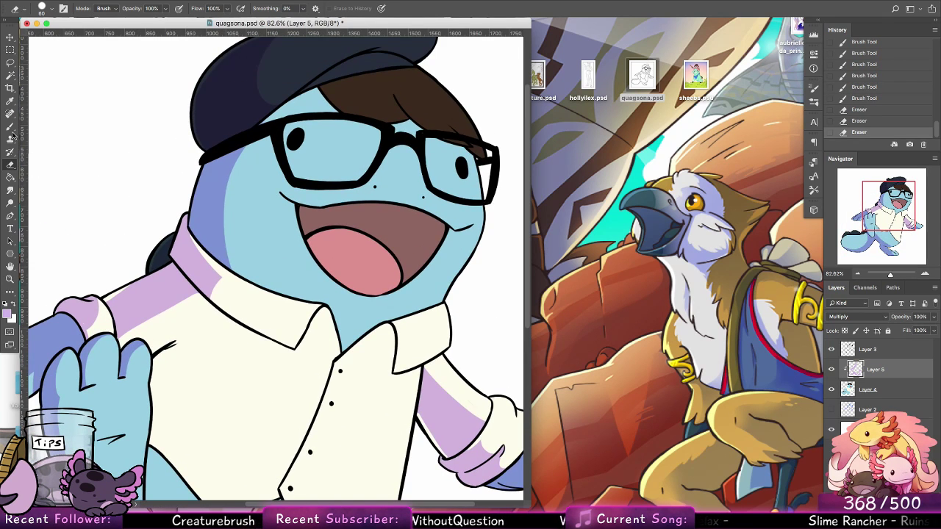
{"action": "key", "text": "b"}
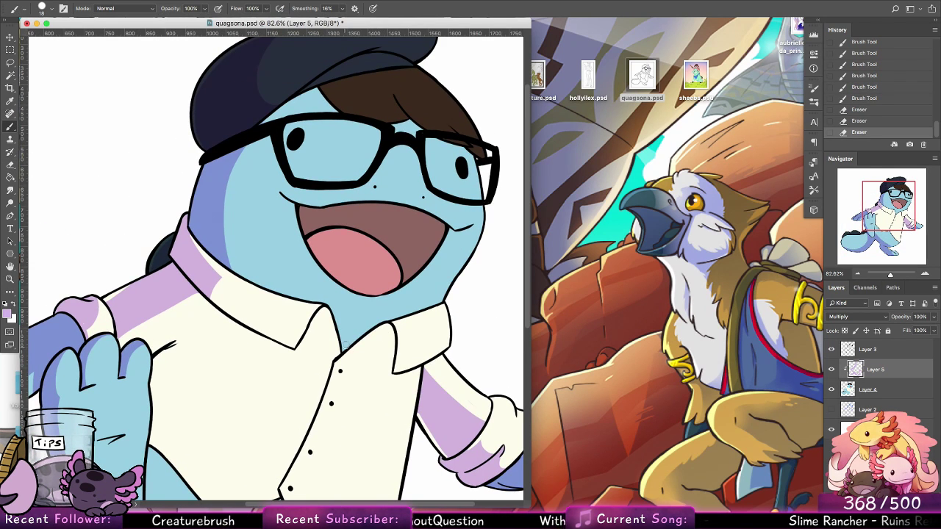
{"action": "mouse_move", "coordinate": [333, 317]}
{"action": "left_mouse_down"}
{"action": "mouse_move", "coordinate": [372, 330]}
{"action": "mouse_move", "coordinate": [342, 352]}
{"action": "left_mouse_up"}
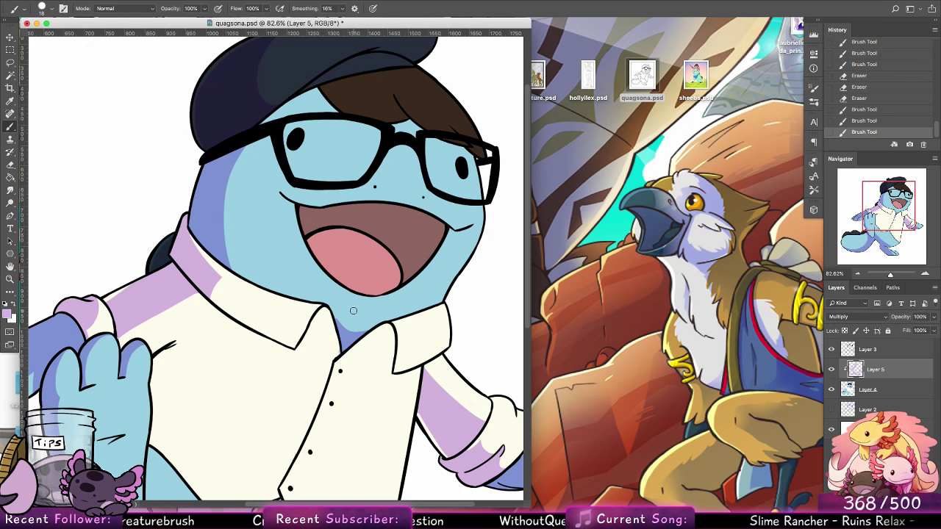
{"action": "left_click", "coordinate": [10, 164]}
{"action": "left_click_drag", "start_coordinate": [334, 309], "coordinate": [370, 323]}
{"action": "left_click_drag", "start_coordinate": [338, 356], "coordinate": [332, 349]}
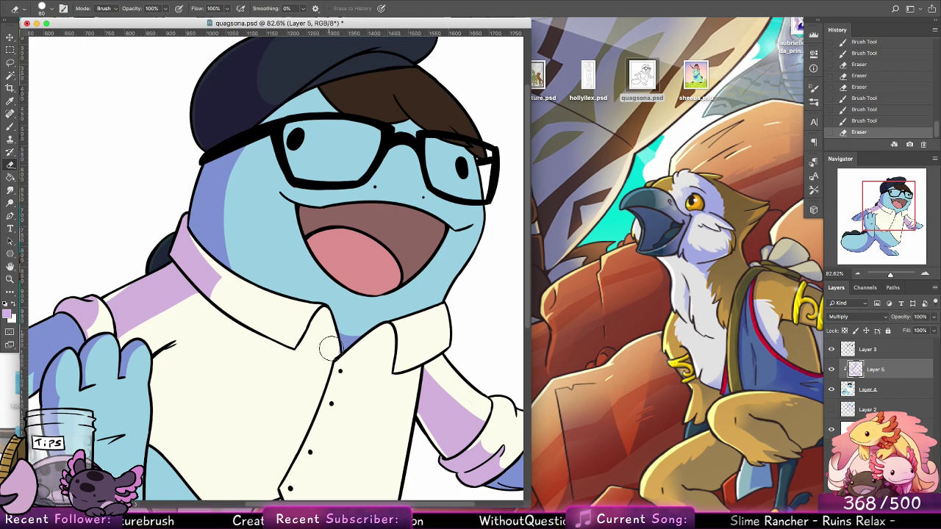
Step: Shade the back corner and upper edge of the open mouth, erasing the shadow that falls on the tongue
{"action": "left_click", "coordinate": [9, 126]}
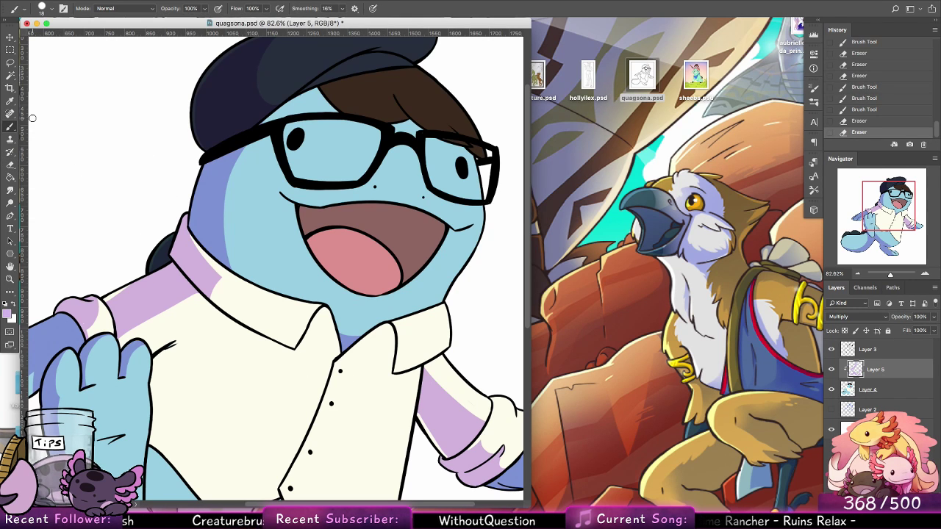
{"action": "mouse_move", "coordinate": [315, 210]}
{"action": "left_mouse_down"}
{"action": "mouse_move", "coordinate": [308, 241]}
{"action": "mouse_move", "coordinate": [310, 215]}
{"action": "mouse_move", "coordinate": [337, 207]}
{"action": "mouse_move", "coordinate": [320, 263]}
{"action": "left_mouse_up"}
{"action": "left_click_drag", "start_coordinate": [340, 206], "coordinate": [331, 277]}
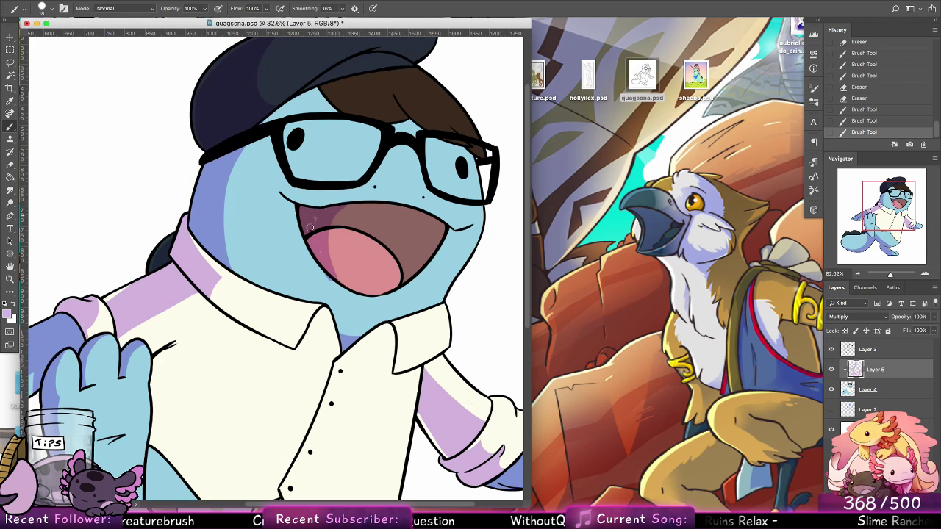
{"action": "mouse_move", "coordinate": [318, 238]}
{"action": "left_mouse_down"}
{"action": "mouse_move", "coordinate": [376, 186]}
{"action": "mouse_move", "coordinate": [328, 232]}
{"action": "mouse_move", "coordinate": [404, 207]}
{"action": "left_mouse_up"}
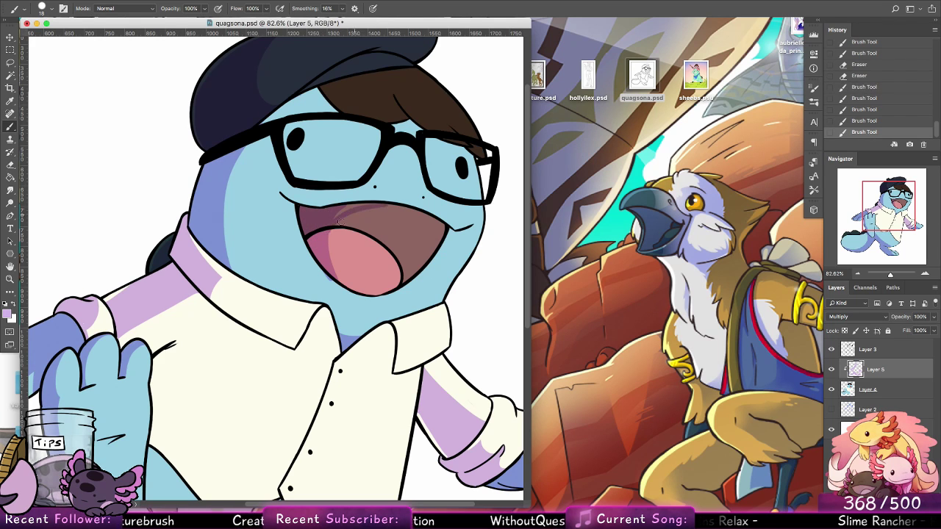
{"action": "left_click_drag", "start_coordinate": [340, 215], "coordinate": [415, 208]}
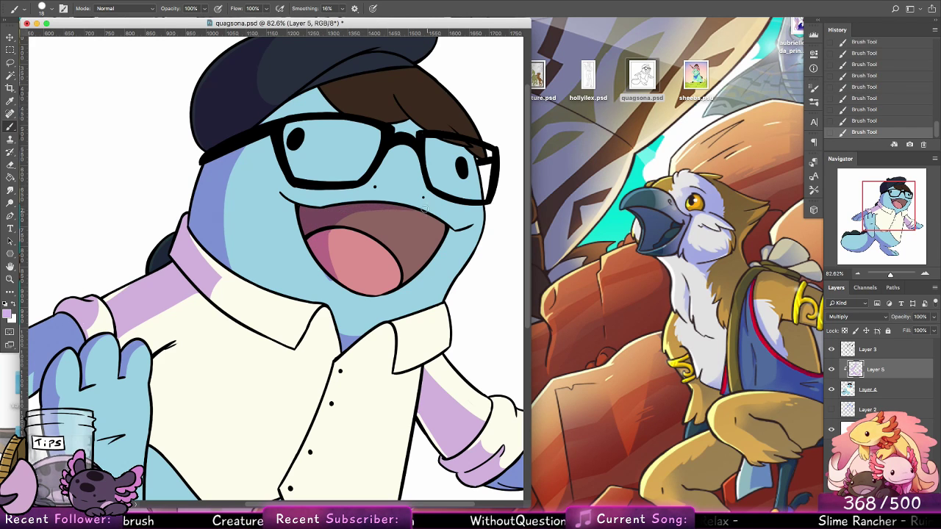
{"action": "left_click", "coordinate": [10, 164]}
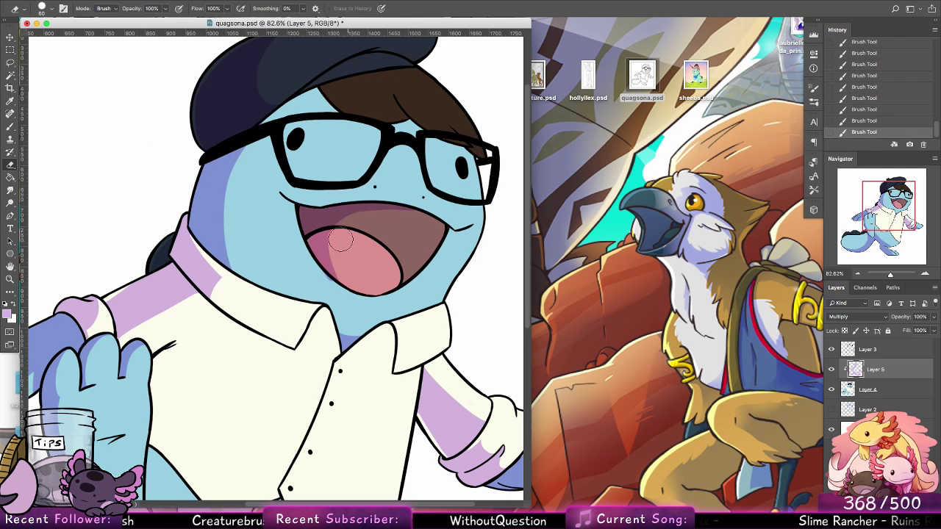
{"action": "left_click_drag", "start_coordinate": [335, 245], "coordinate": [353, 300]}
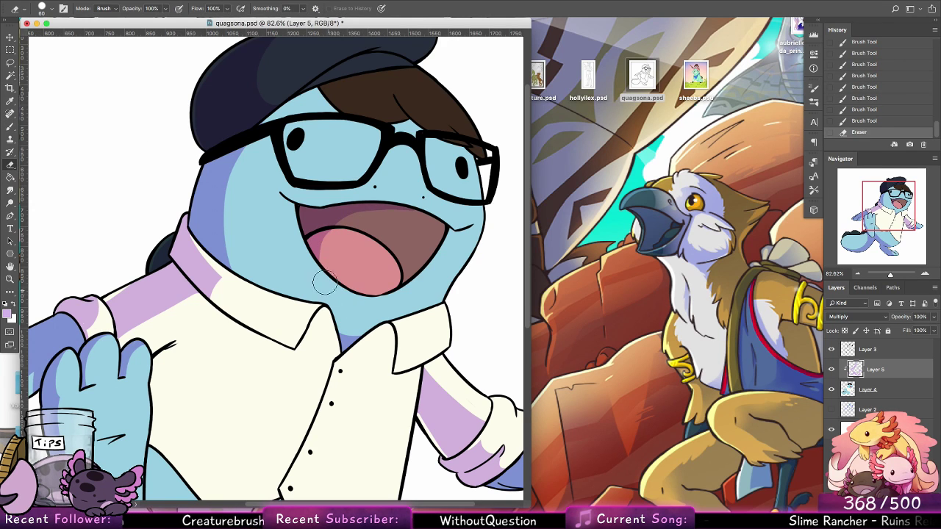
Step: Extend the mouth shadow across the upper interior above the tongue and trim its edge into a curve
{"action": "left_click", "coordinate": [10, 127]}
{"action": "mouse_move", "coordinate": [371, 236]}
{"action": "left_mouse_down"}
{"action": "mouse_move", "coordinate": [422, 209]}
{"action": "mouse_move", "coordinate": [389, 217]}
{"action": "mouse_move", "coordinate": [436, 219]}
{"action": "left_mouse_up"}
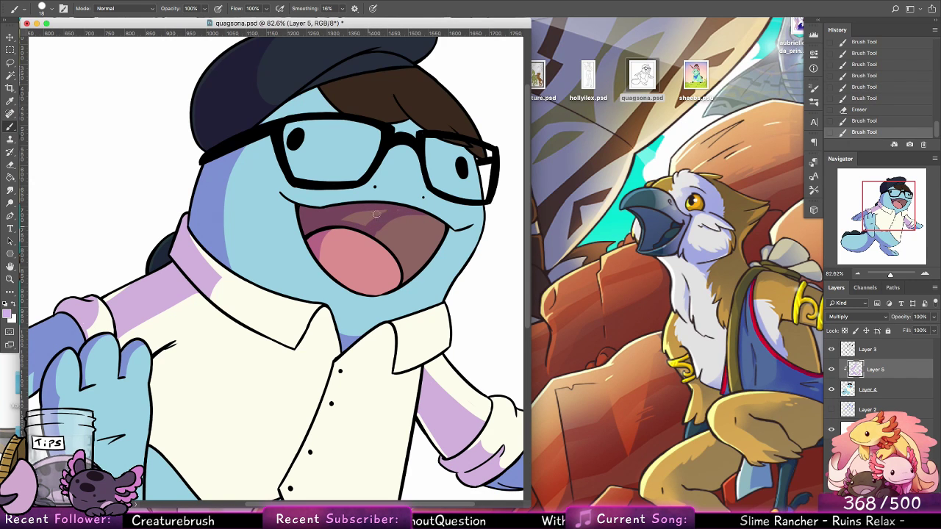
{"action": "mouse_move", "coordinate": [366, 217]}
{"action": "left_mouse_down"}
{"action": "mouse_move", "coordinate": [388, 202]}
{"action": "mouse_move", "coordinate": [375, 190]}
{"action": "mouse_move", "coordinate": [404, 184]}
{"action": "mouse_move", "coordinate": [349, 199]}
{"action": "mouse_move", "coordinate": [396, 206]}
{"action": "left_mouse_up"}
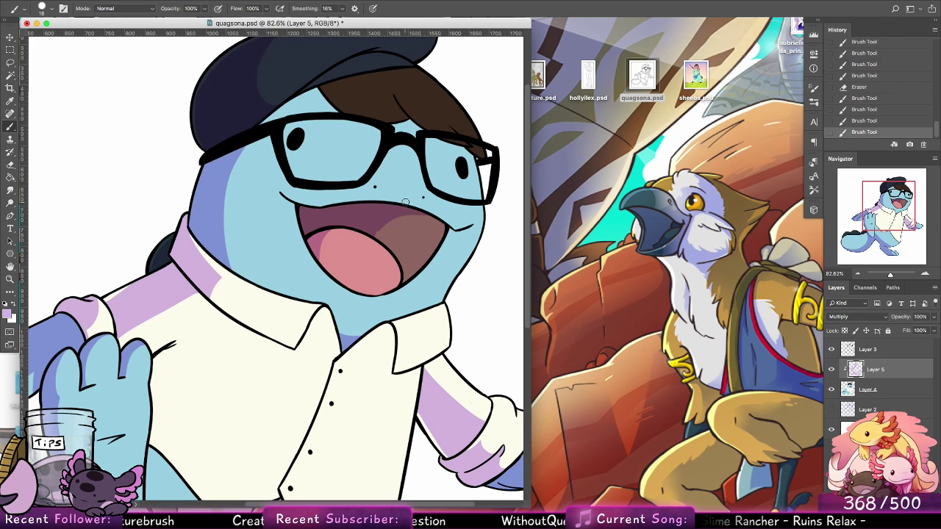
{"action": "key", "text": "e"}
{"action": "mouse_move", "coordinate": [375, 246]}
{"action": "left_mouse_down"}
{"action": "mouse_move", "coordinate": [394, 224]}
{"action": "mouse_move", "coordinate": [443, 232]}
{"action": "left_mouse_up"}
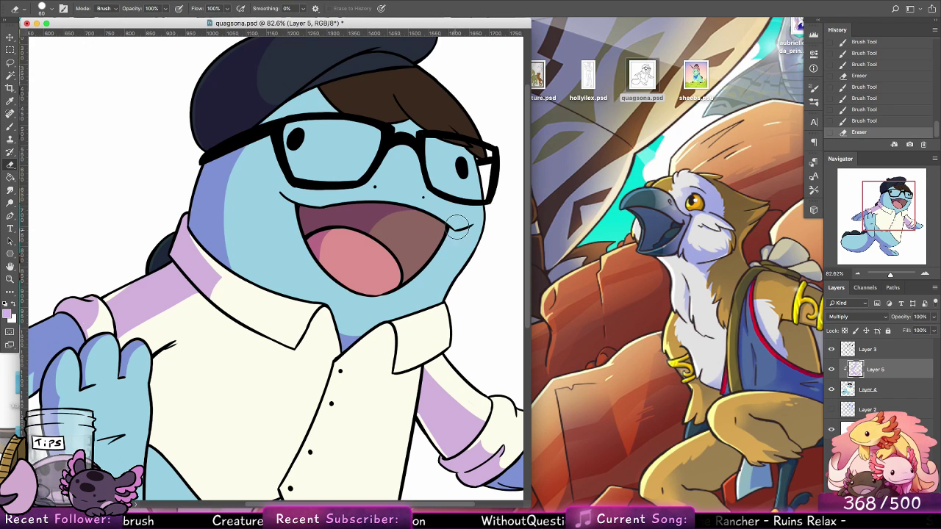
Step: Paint shadow on the forehead under the hair fringe, following the hairline down behind the glasses
{"action": "scroll", "coordinate": [460, 224], "scroll_direction": "up", "scroll_amount": 5}
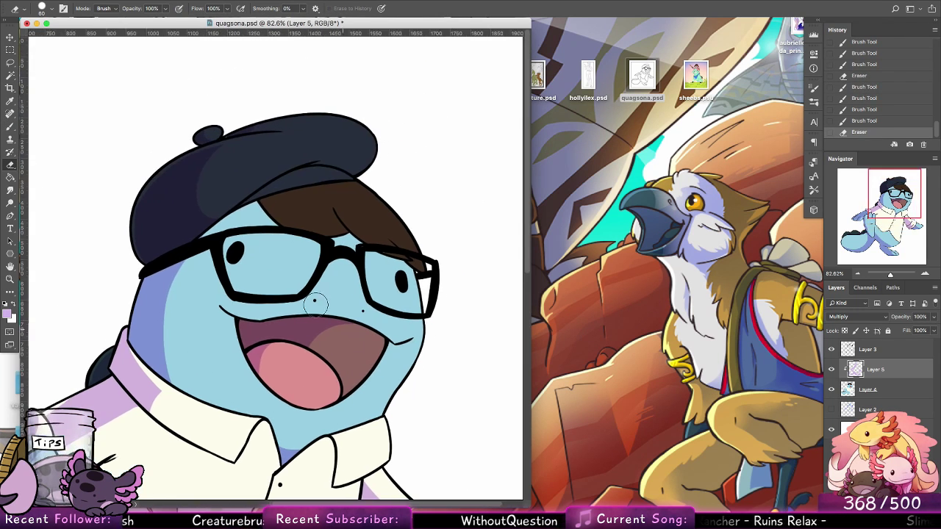
{"action": "key", "text": "b"}
{"action": "mouse_move", "coordinate": [263, 204]}
{"action": "left_mouse_down"}
{"action": "mouse_move", "coordinate": [309, 236]}
{"action": "mouse_move", "coordinate": [270, 210]}
{"action": "mouse_move", "coordinate": [344, 234]}
{"action": "mouse_move", "coordinate": [282, 214]}
{"action": "mouse_move", "coordinate": [265, 195]}
{"action": "mouse_move", "coordinate": [300, 223]}
{"action": "mouse_move", "coordinate": [354, 223]}
{"action": "mouse_move", "coordinate": [299, 217]}
{"action": "mouse_move", "coordinate": [299, 227]}
{"action": "mouse_move", "coordinate": [329, 235]}
{"action": "left_mouse_up"}
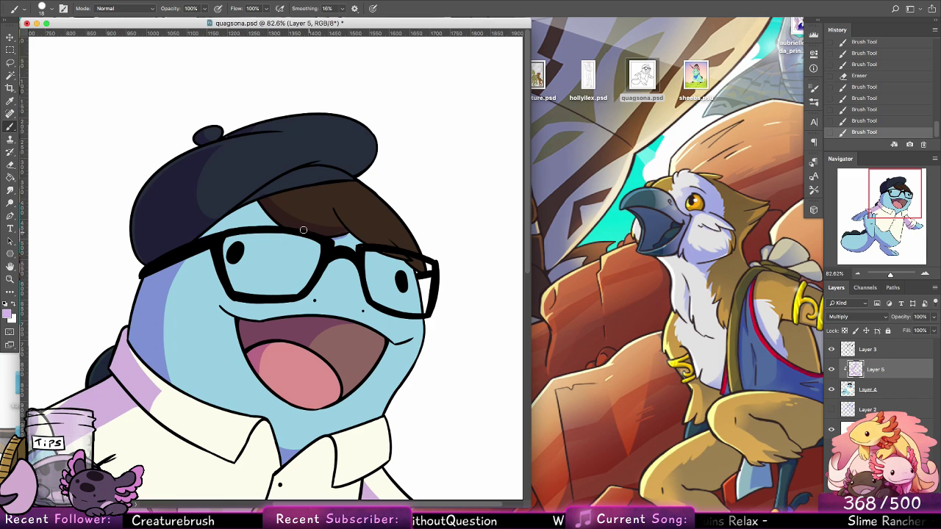
{"action": "mouse_move", "coordinate": [257, 204]}
{"action": "left_mouse_down"}
{"action": "mouse_move", "coordinate": [301, 238]}
{"action": "mouse_move", "coordinate": [356, 234]}
{"action": "left_mouse_up"}
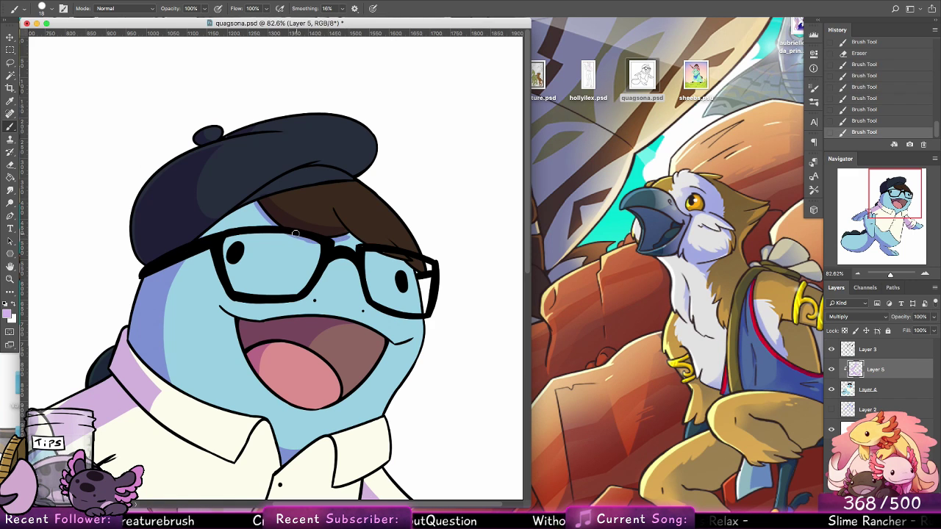
{"action": "left_click_drag", "start_coordinate": [295, 234], "coordinate": [341, 239]}
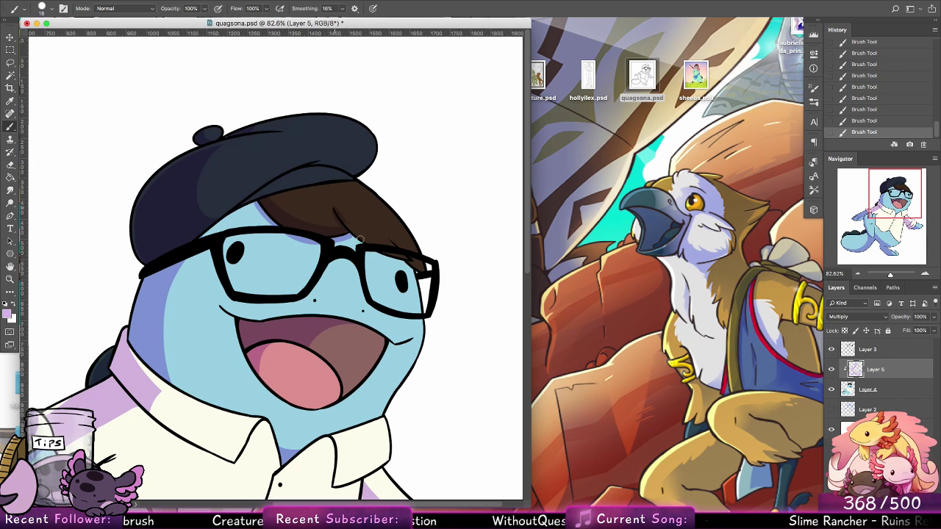
{"action": "left_click_drag", "start_coordinate": [349, 234], "coordinate": [419, 263]}
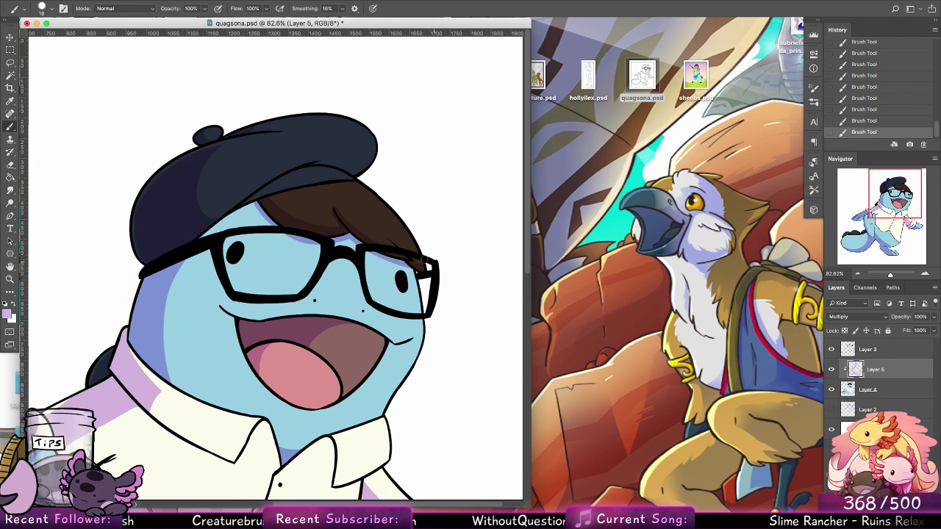
Step: Undo the last two hair strokes and paint shadow on the forehead and hair directly beneath the beret's edge
{"action": "left_click_drag", "start_coordinate": [335, 207], "coordinate": [433, 258]}
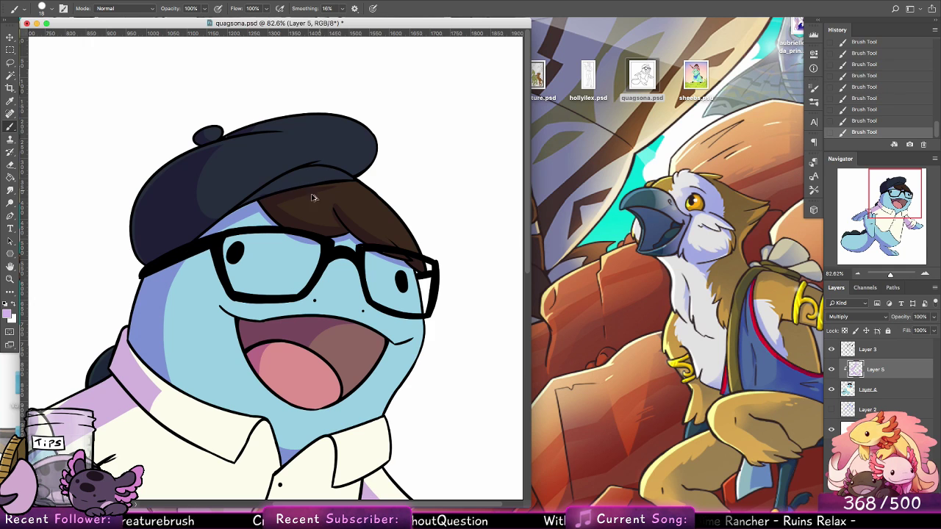
{"action": "key", "text": "super+alt+z"}
{"action": "key", "text": "super+alt+z"}
{"action": "left_click_drag", "start_coordinate": [204, 238], "coordinate": [294, 191]}
{"action": "left_click_drag", "start_coordinate": [233, 215], "coordinate": [385, 182]}
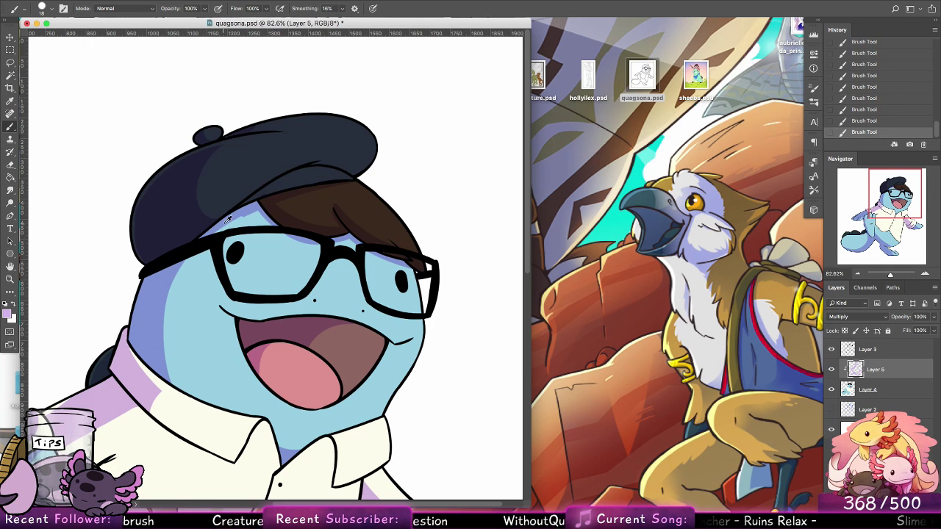
Step: Compare the head with and without the latest shadow strokes under the beret by undoing and redoing them
{"action": "key", "text": "super+alt+z"}
{"action": "key", "text": "super+shift+z"}
{"action": "key", "text": "super+alt+z"}
{"action": "key", "text": "super+alt+z"}
{"action": "key", "text": "super+shift+z"}
{"action": "key", "text": "super+shift+z"}
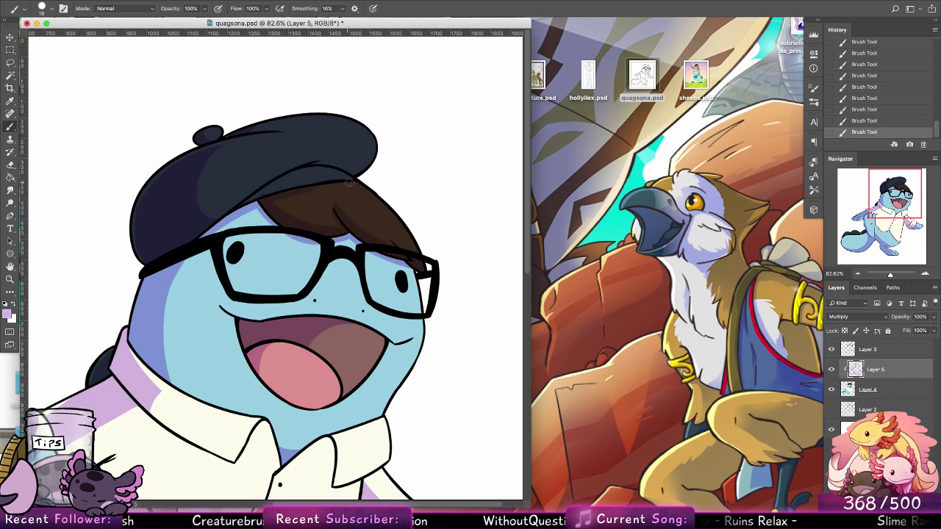
{"action": "key", "text": "super+alt+z"}
{"action": "key", "text": "super+shift+z"}
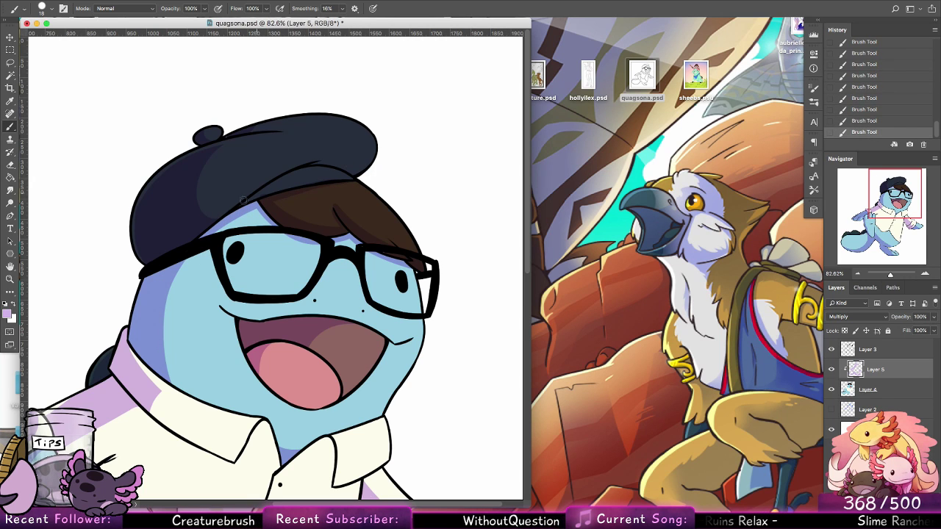
{"action": "key", "text": "super+alt+z"}
{"action": "key", "text": "super+shift+z"}
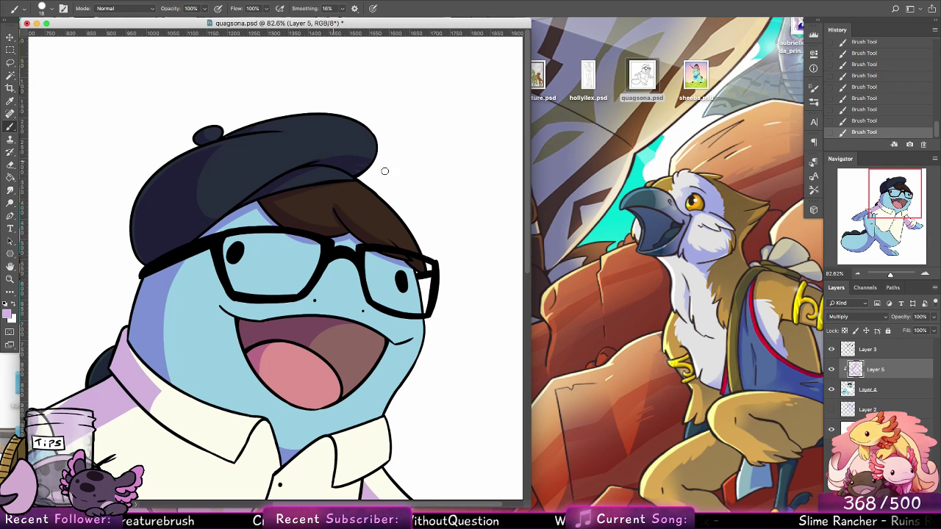
Step: Trim the shadow at the overhanging front end of the beret with the eraser
{"action": "key", "text": "e"}
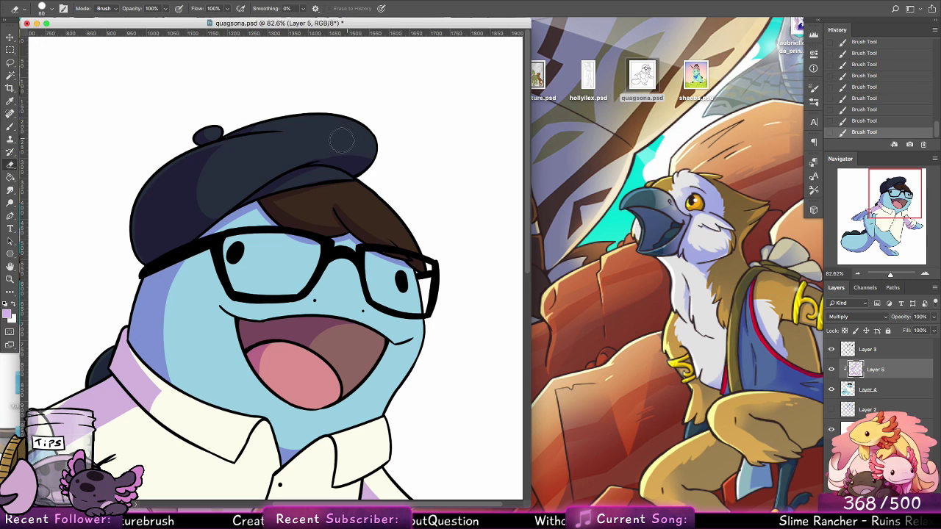
{"action": "left_click", "coordinate": [411, 156]}
{"action": "key", "text": "b"}
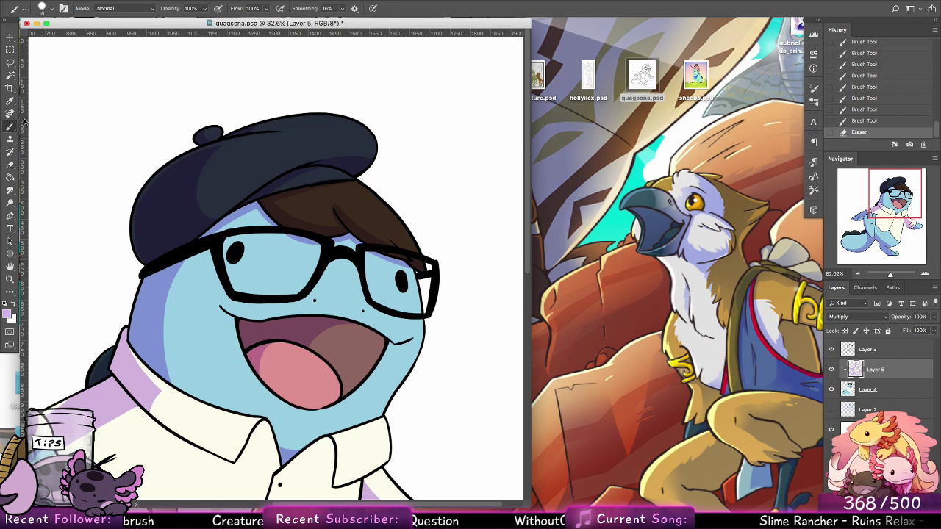
Step: Paint a narrow shadow on the shirt from the armpit crease down along the edge of the raised foot
{"action": "left_click_drag", "start_coordinate": [382, 206], "coordinate": [406, 91]}
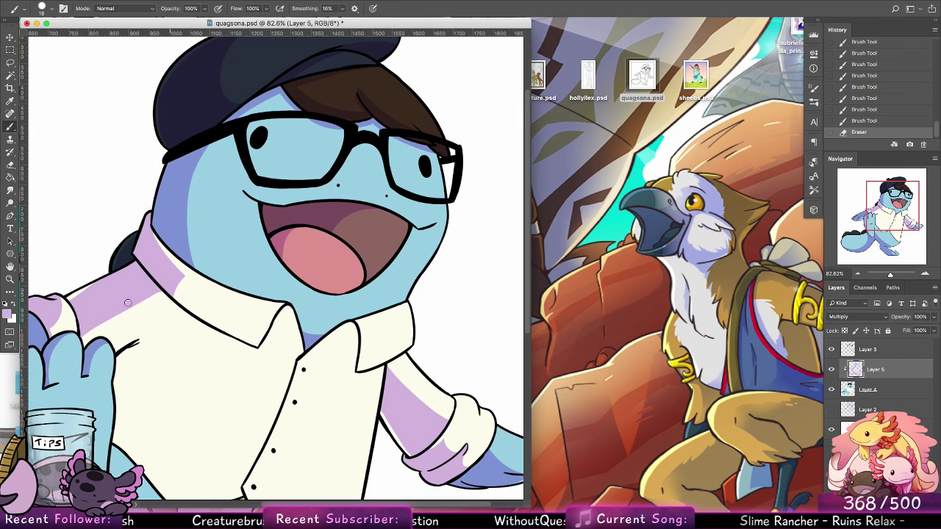
{"action": "key", "text": "z"}
{"action": "left_click_drag", "start_coordinate": [405, 263], "coordinate": [378, 227]}
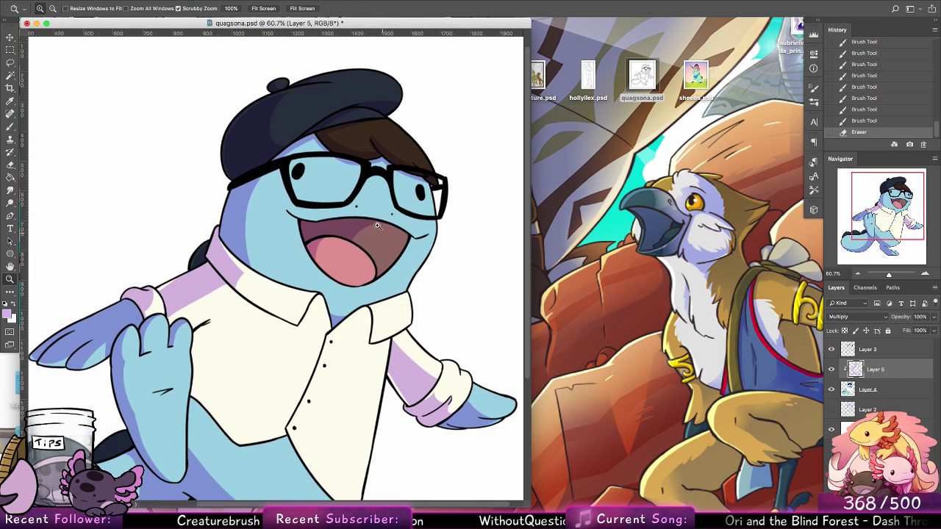
{"action": "left_click", "coordinate": [9, 127]}
{"action": "mouse_move", "coordinate": [209, 324]}
{"action": "left_mouse_down"}
{"action": "mouse_move", "coordinate": [192, 408]}
{"action": "mouse_move", "coordinate": [196, 353]}
{"action": "left_mouse_up"}
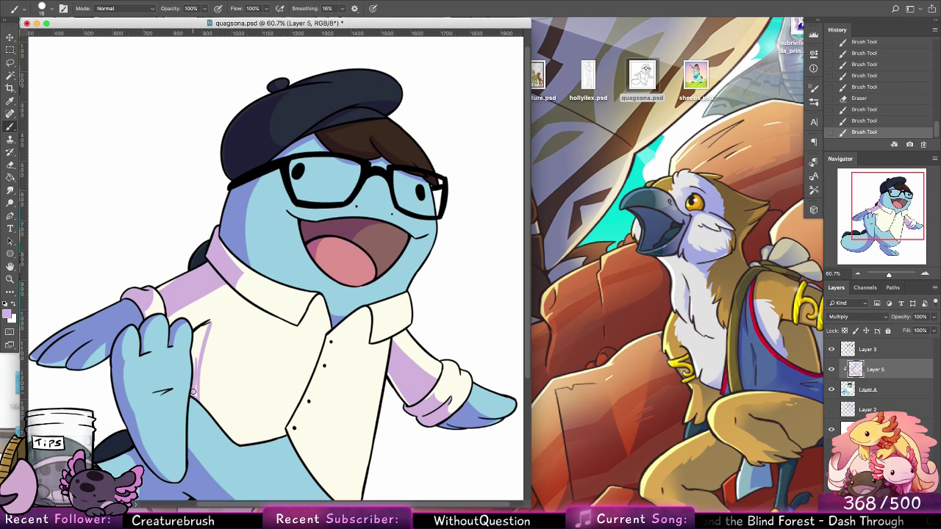
{"action": "left_click_drag", "start_coordinate": [193, 392], "coordinate": [192, 355]}
{"action": "left_click_drag", "start_coordinate": [209, 323], "coordinate": [195, 362]}
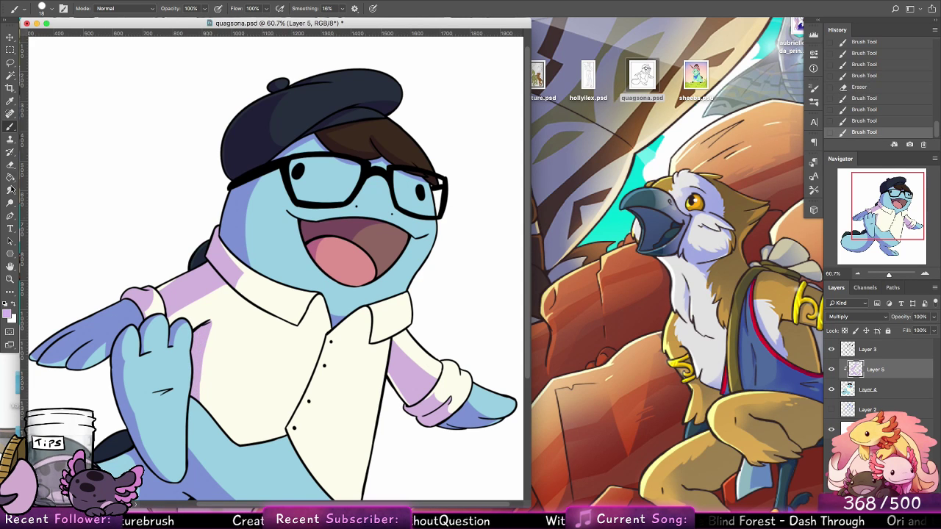
Step: Reshape the shirt shadow beside the raised foot with eraser and brush into a short tapered wedge under the crease
{"action": "key", "text": "e"}
{"action": "mouse_move", "coordinate": [217, 322]}
{"action": "left_mouse_down"}
{"action": "mouse_move", "coordinate": [200, 436]}
{"action": "mouse_move", "coordinate": [217, 316]}
{"action": "mouse_move", "coordinate": [198, 431]}
{"action": "mouse_move", "coordinate": [211, 337]}
{"action": "mouse_move", "coordinate": [194, 405]}
{"action": "left_mouse_up"}
{"action": "key", "text": "b"}
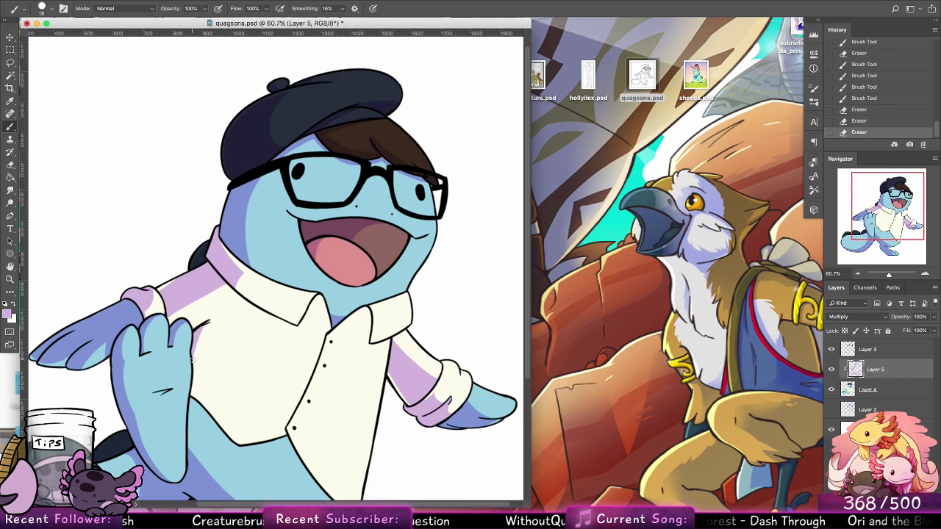
{"action": "left_click_drag", "start_coordinate": [192, 362], "coordinate": [206, 331]}
{"action": "mouse_move", "coordinate": [192, 365]}
{"action": "left_mouse_down"}
{"action": "mouse_move", "coordinate": [205, 330]}
{"action": "mouse_move", "coordinate": [198, 339]}
{"action": "left_mouse_up"}
{"action": "left_click_drag", "start_coordinate": [200, 337], "coordinate": [193, 350]}
{"action": "key", "text": "e"}
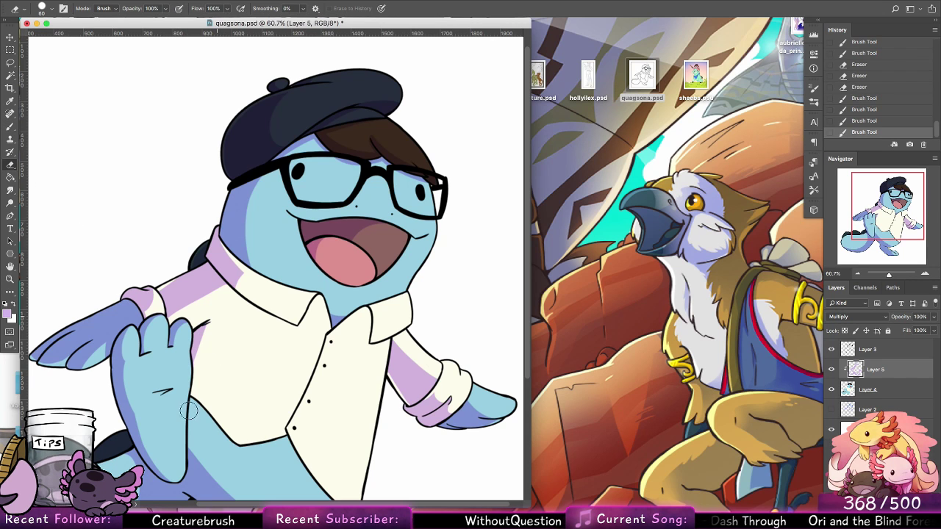
{"action": "left_click_drag", "start_coordinate": [189, 412], "coordinate": [211, 336]}
{"action": "scroll", "coordinate": [275, 265], "scroll_direction": "down", "scroll_amount": 3}
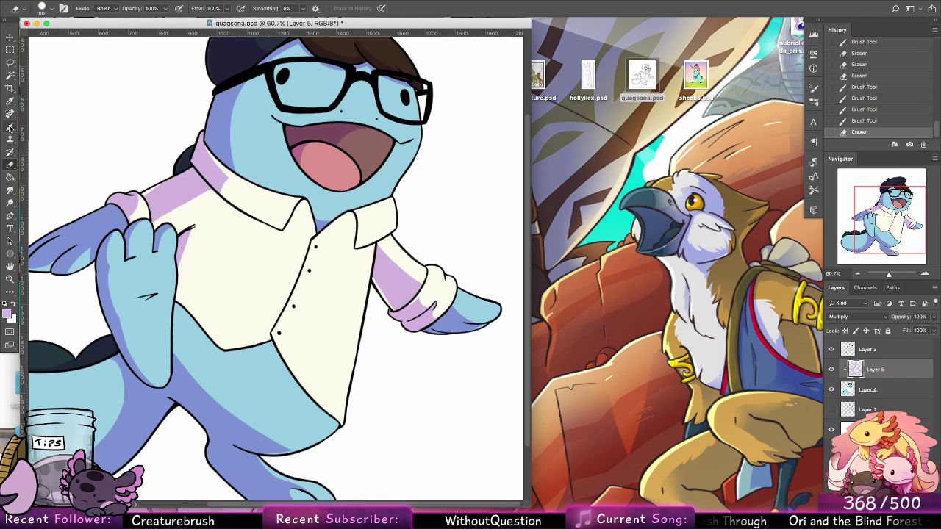
Step: Paint a small purple shadow along the inner edge of the shirt's front collar flap
{"action": "key", "text": "b"}
{"action": "mouse_move", "coordinate": [355, 238]}
{"action": "left_mouse_down"}
{"action": "mouse_move", "coordinate": [348, 216]}
{"action": "mouse_move", "coordinate": [339, 254]}
{"action": "mouse_move", "coordinate": [348, 213]}
{"action": "mouse_move", "coordinate": [353, 242]}
{"action": "mouse_move", "coordinate": [340, 247]}
{"action": "mouse_move", "coordinate": [350, 225]}
{"action": "left_mouse_up"}
{"action": "key", "text": "super+z"}
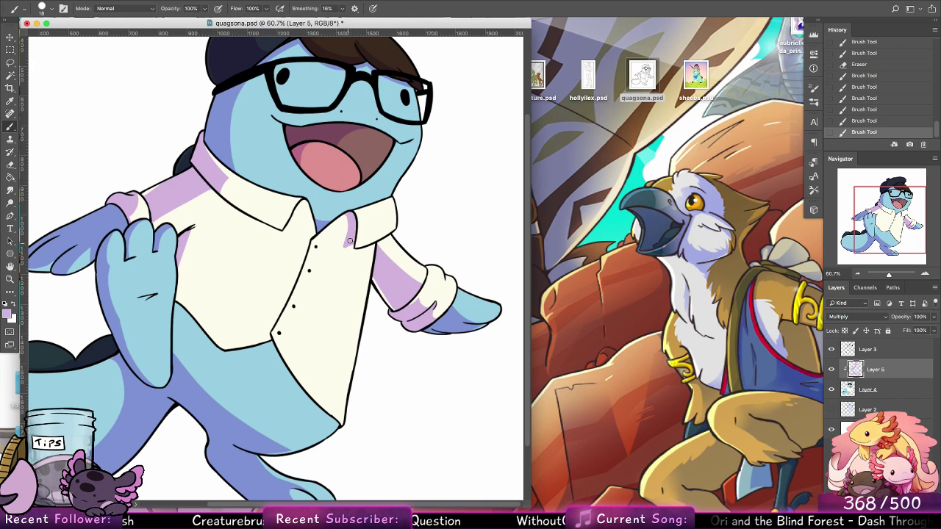
{"action": "left_click", "coordinate": [350, 241]}
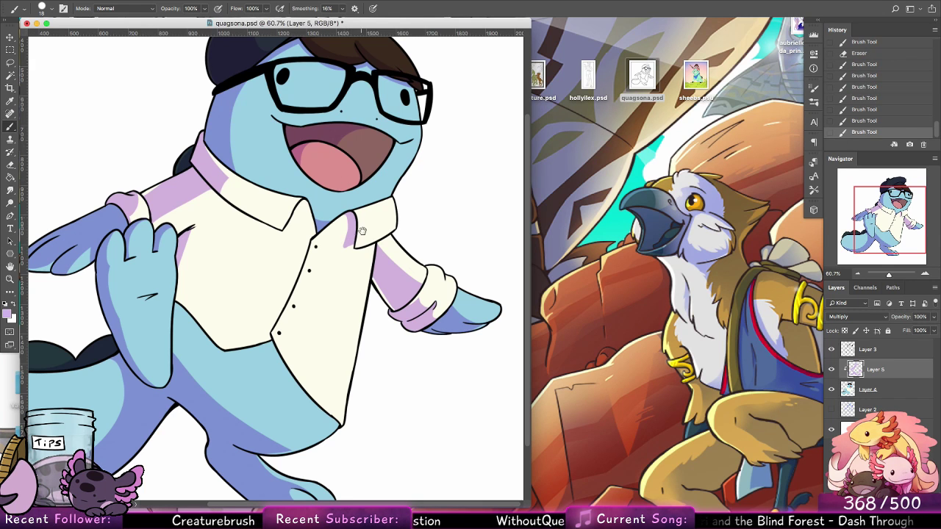
Step: Paint a narrow cast shadow on the shirt beneath the large collar flap and erase the excess around the flap's tip
{"action": "scroll", "coordinate": [361, 231], "scroll_direction": "up", "scroll_amount": 5}
{"action": "left_click_drag", "start_coordinate": [210, 301], "coordinate": [278, 340]}
{"action": "key", "text": "super+z"}
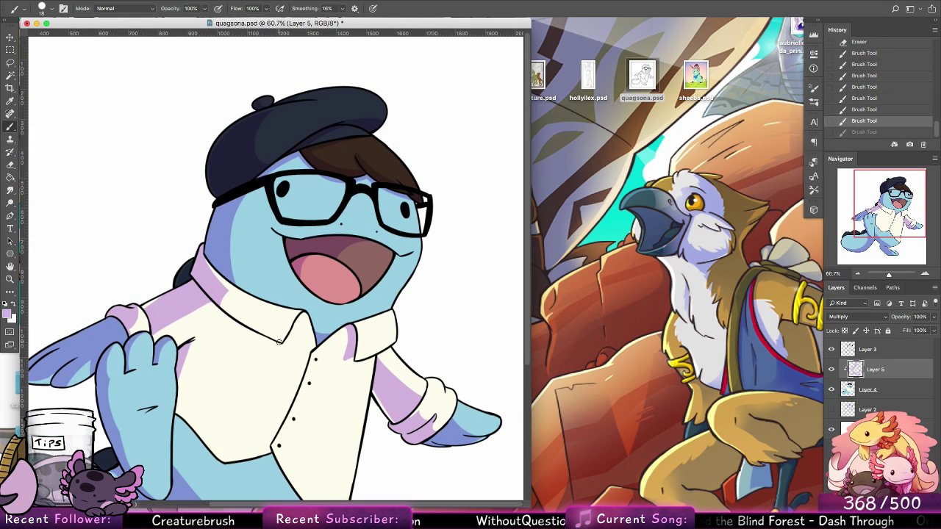
{"action": "mouse_move", "coordinate": [220, 318]}
{"action": "left_mouse_down"}
{"action": "mouse_move", "coordinate": [278, 341]}
{"action": "mouse_move", "coordinate": [243, 329]}
{"action": "left_mouse_up"}
{"action": "left_click_drag", "start_coordinate": [201, 292], "coordinate": [260, 337]}
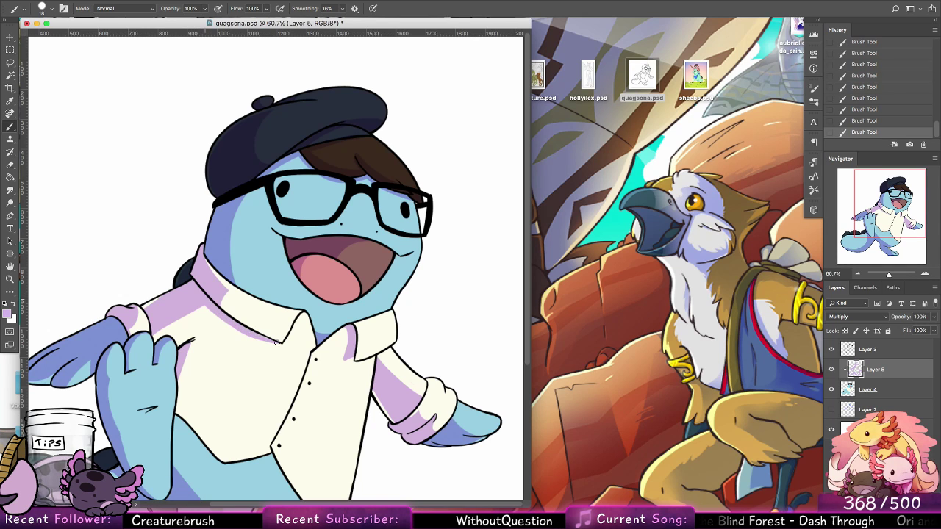
{"action": "left_click", "coordinate": [11, 165]}
{"action": "left_click_drag", "start_coordinate": [281, 351], "coordinate": [290, 329]}
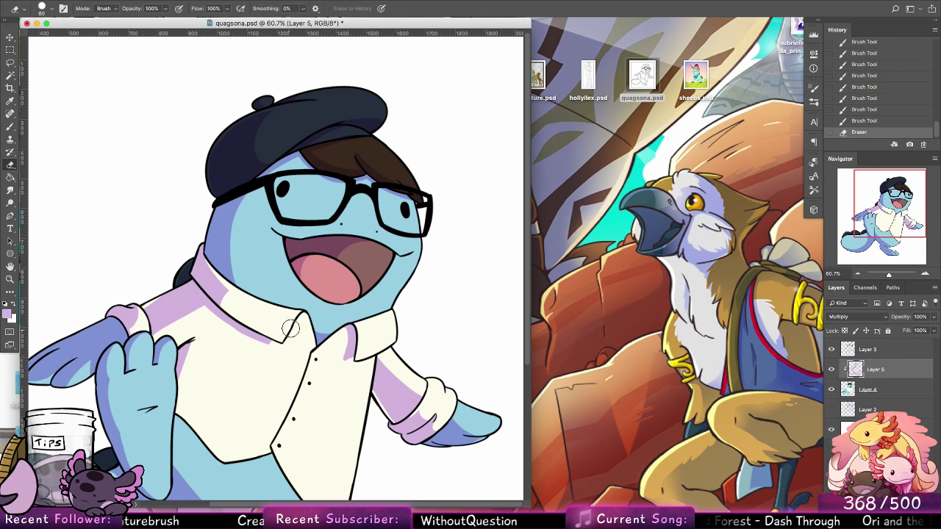
Step: Paint a narrow shadow on the blue belly and thigh directly beneath the shirt's lower hem
{"action": "left_click", "coordinate": [10, 279]}
{"action": "left_click_drag", "start_coordinate": [387, 337], "coordinate": [367, 315]}
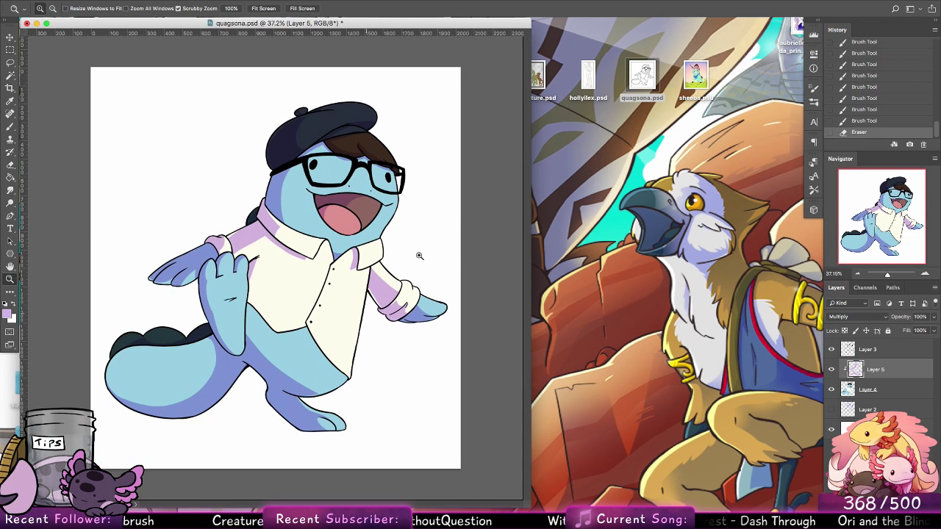
{"action": "left_click_drag", "start_coordinate": [332, 361], "coordinate": [343, 358]}
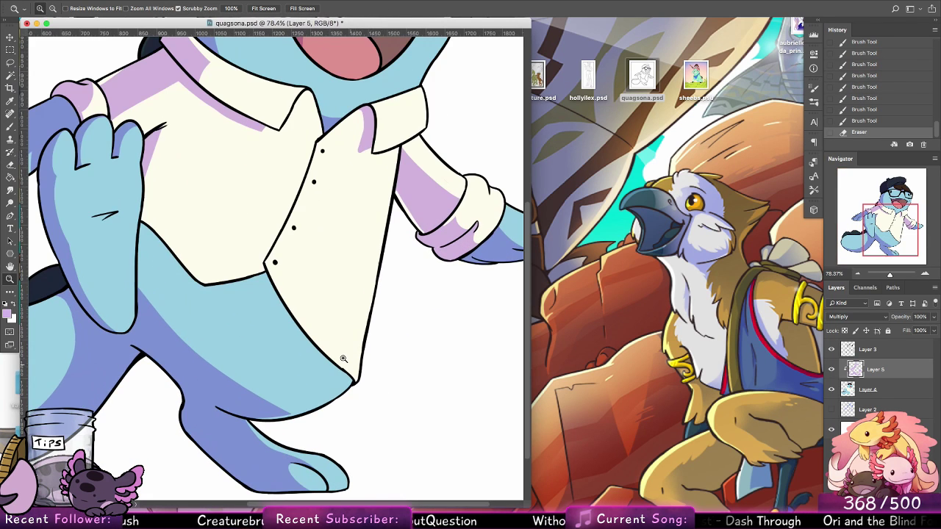
{"action": "left_click", "coordinate": [13, 126]}
{"action": "mouse_move", "coordinate": [140, 224]}
{"action": "left_mouse_down"}
{"action": "mouse_move", "coordinate": [222, 283]}
{"action": "mouse_move", "coordinate": [208, 288]}
{"action": "mouse_move", "coordinate": [268, 274]}
{"action": "mouse_move", "coordinate": [213, 289]}
{"action": "mouse_move", "coordinate": [280, 262]}
{"action": "mouse_move", "coordinate": [219, 288]}
{"action": "mouse_move", "coordinate": [211, 286]}
{"action": "mouse_move", "coordinate": [271, 269]}
{"action": "mouse_move", "coordinate": [288, 190]}
{"action": "mouse_move", "coordinate": [251, 279]}
{"action": "mouse_move", "coordinate": [285, 310]}
{"action": "mouse_move", "coordinate": [261, 263]}
{"action": "mouse_move", "coordinate": [290, 318]}
{"action": "mouse_move", "coordinate": [269, 284]}
{"action": "mouse_move", "coordinate": [366, 389]}
{"action": "mouse_move", "coordinate": [326, 356]}
{"action": "mouse_move", "coordinate": [353, 400]}
{"action": "mouse_move", "coordinate": [337, 370]}
{"action": "mouse_move", "coordinate": [354, 390]}
{"action": "left_mouse_up"}
{"action": "key", "text": "super+z"}
{"action": "key", "text": "super+z"}
{"action": "key", "text": "super+z"}
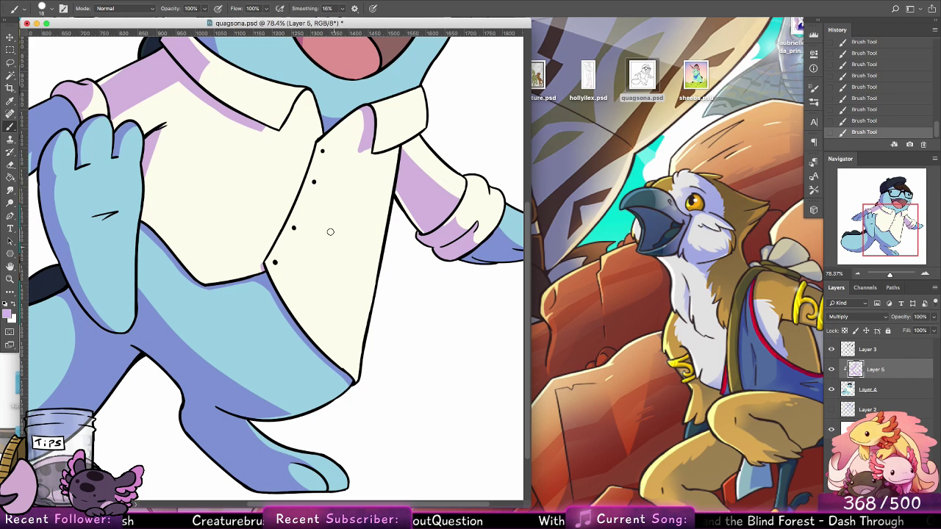
Step: Paint a thin purple shadow along the shirt's button placket edge, from the neckline down to the hem
{"action": "scroll", "coordinate": [330, 231], "scroll_direction": "up", "scroll_amount": 5}
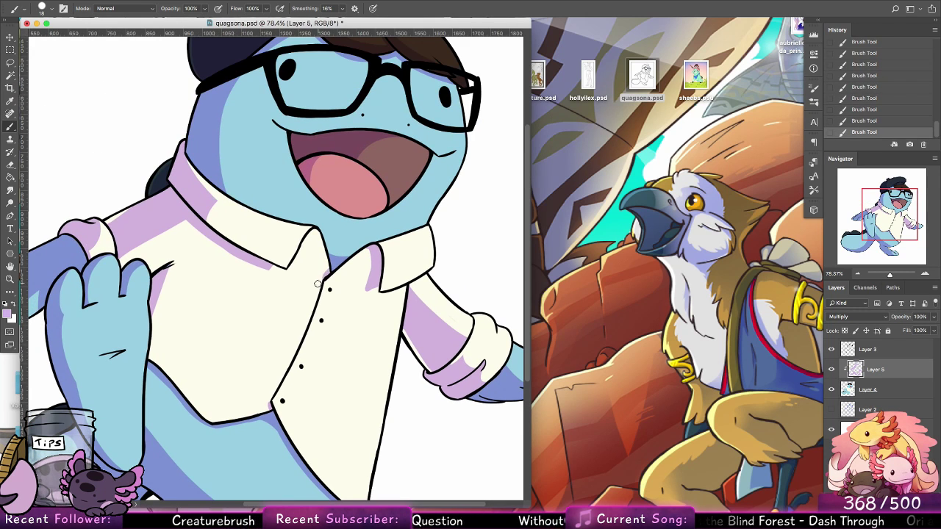
{"action": "left_click_drag", "start_coordinate": [330, 270], "coordinate": [285, 363]}
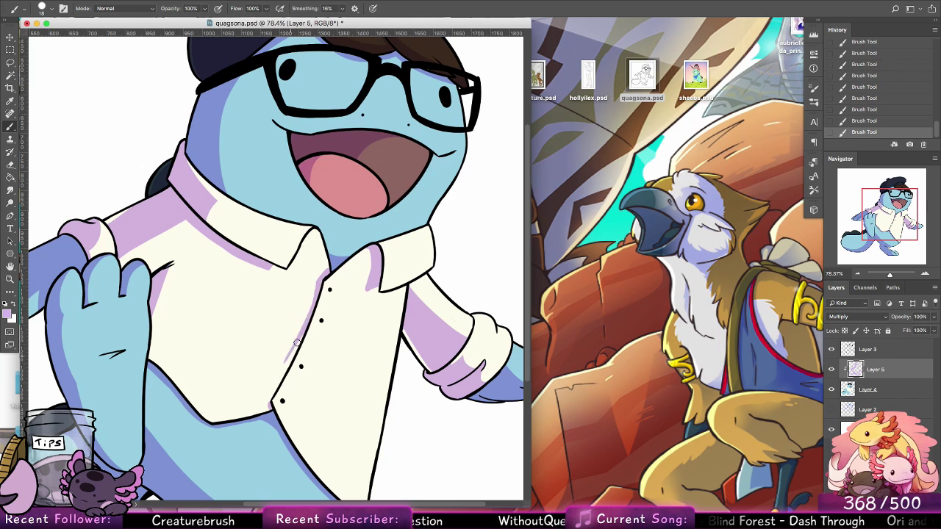
{"action": "key", "text": "super+z"}
{"action": "left_click_drag", "start_coordinate": [270, 404], "coordinate": [314, 308]}
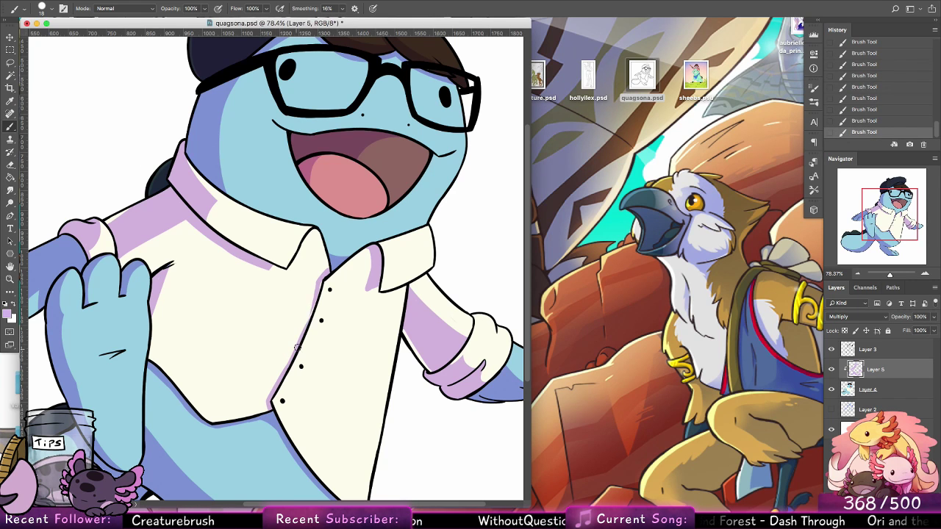
{"action": "left_click_drag", "start_coordinate": [299, 344], "coordinate": [318, 295]}
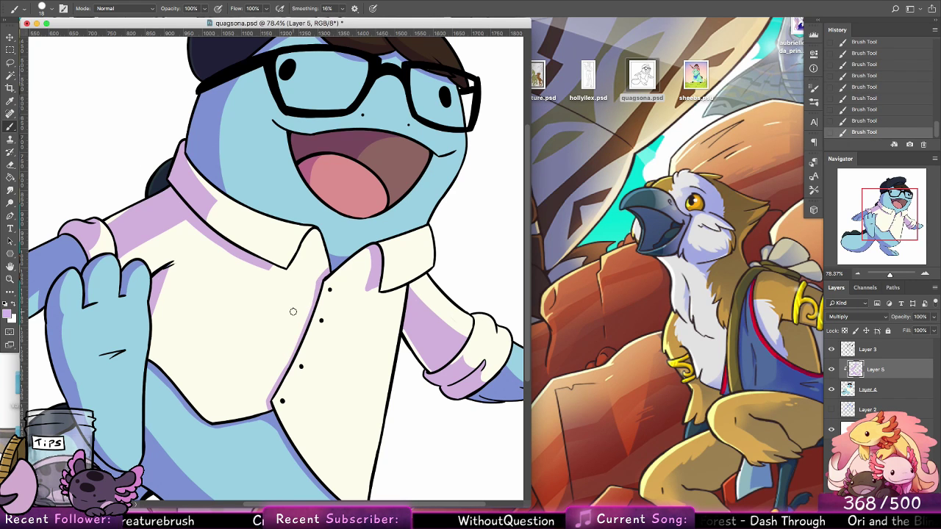
{"action": "left_click_drag", "start_coordinate": [298, 367], "coordinate": [391, 283]}
Step: Add a new layer above the Multiply shadow layer and turn it into a clipping mask
{"action": "key", "text": "z"}
{"action": "left_click_drag", "start_coordinate": [464, 263], "coordinate": [407, 246]}
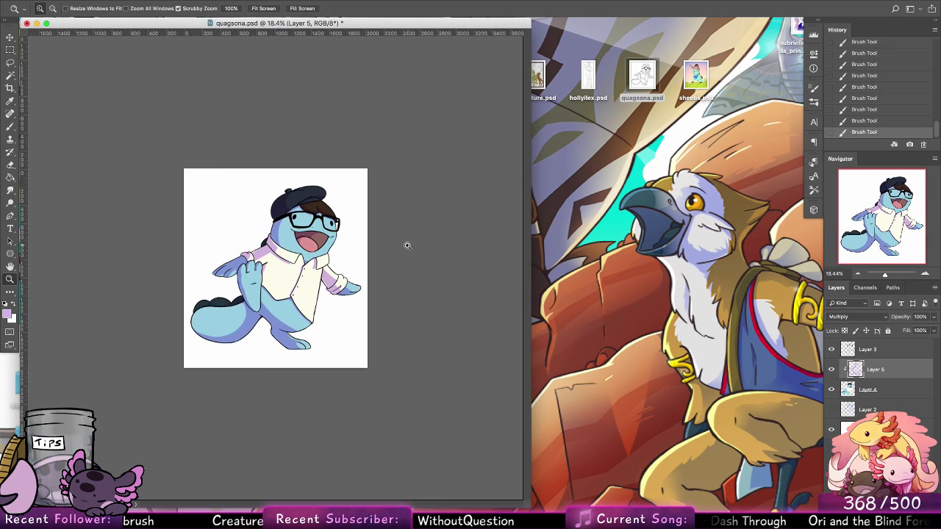
{"action": "left_click_drag", "start_coordinate": [357, 195], "coordinate": [406, 188]}
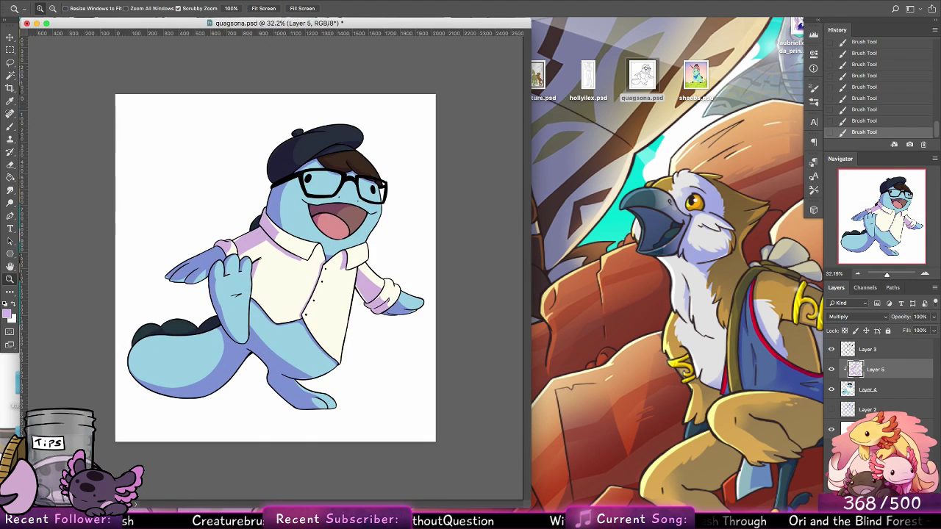
{"action": "key", "text": "super+alt+shift+n"}
{"action": "right_click", "coordinate": [871, 370]}
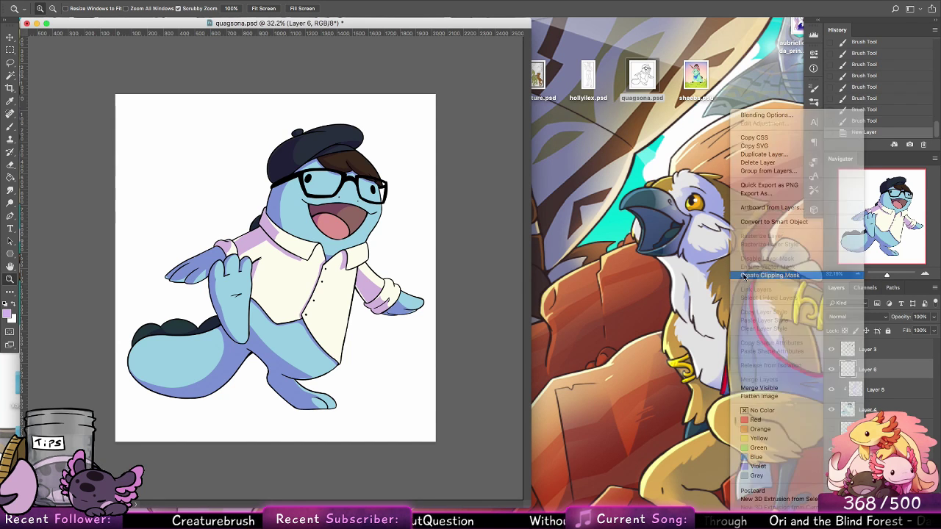
{"action": "left_click", "coordinate": [743, 277]}
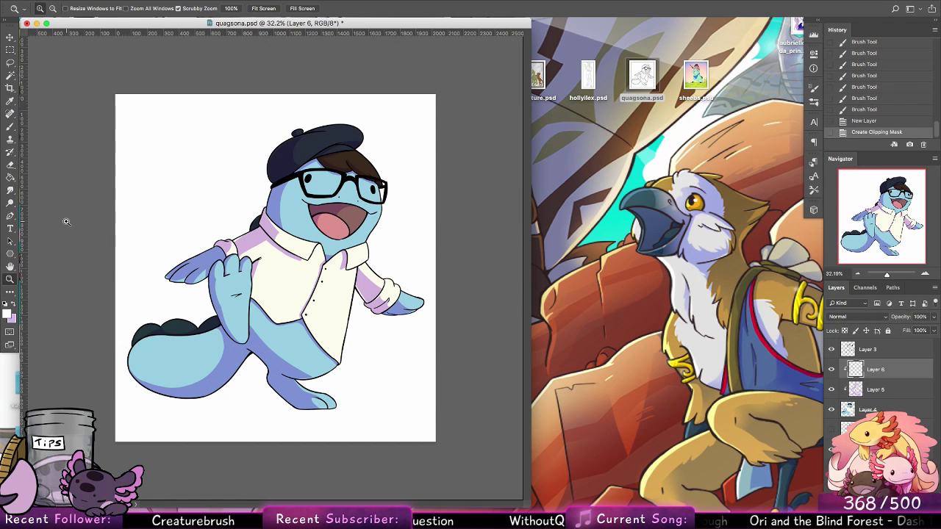
Step: Paint white highlights with the brush on the beret's stem, along its top and front edges, and on the brim
{"action": "left_click_drag", "start_coordinate": [373, 147], "coordinate": [441, 158]}
{"action": "left_click_drag", "start_coordinate": [234, 233], "coordinate": [296, 251]}
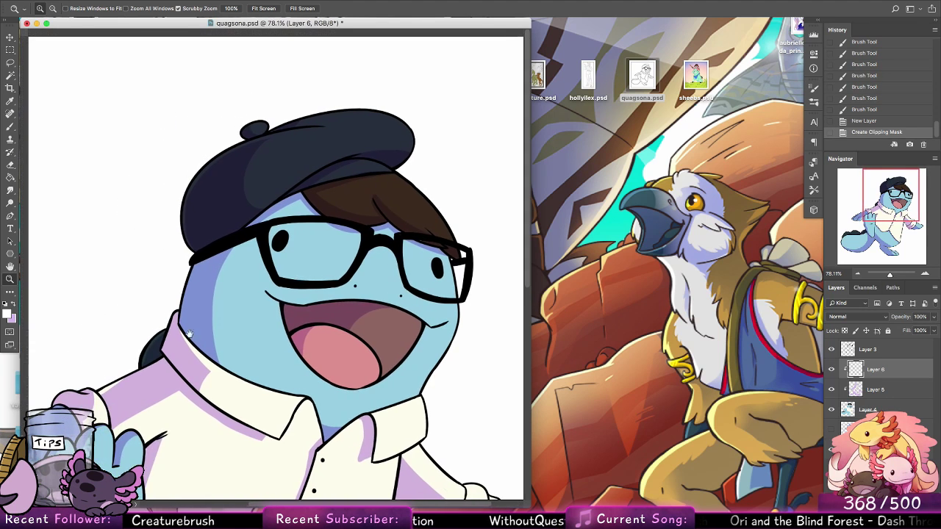
{"action": "left_click", "coordinate": [10, 126]}
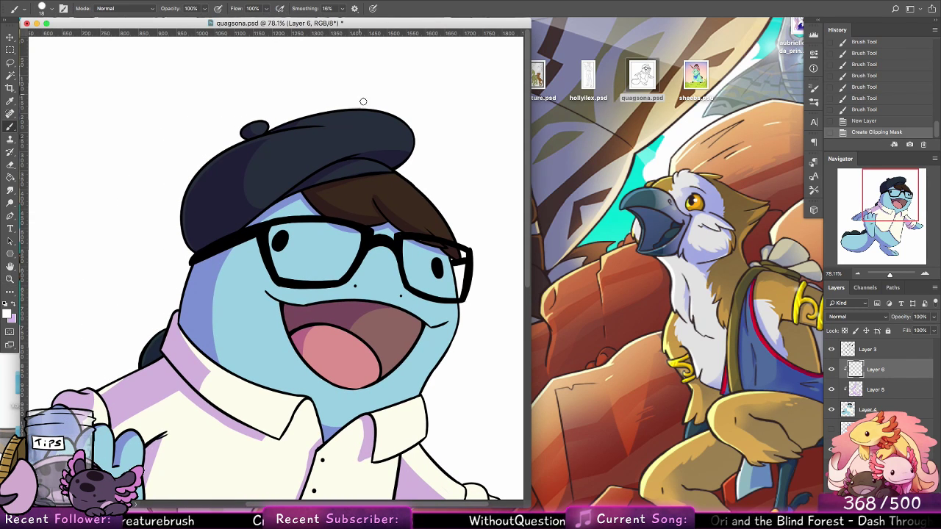
{"action": "left_click_drag", "start_coordinate": [258, 124], "coordinate": [266, 129]}
{"action": "left_click_drag", "start_coordinate": [324, 115], "coordinate": [401, 113]}
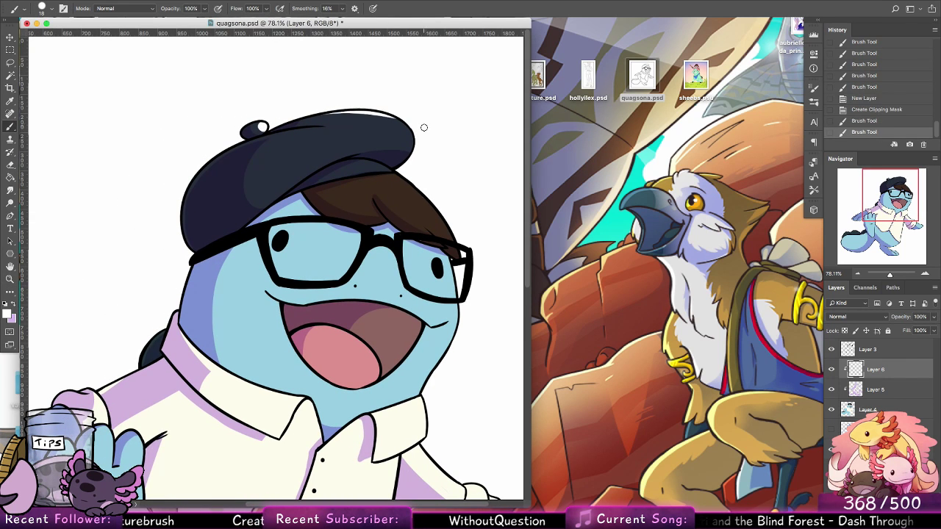
{"action": "mouse_move", "coordinate": [287, 125]}
{"action": "left_mouse_down"}
{"action": "mouse_move", "coordinate": [401, 114]}
{"action": "mouse_move", "coordinate": [420, 148]}
{"action": "left_mouse_up"}
{"action": "left_click_drag", "start_coordinate": [385, 115], "coordinate": [416, 153]}
{"action": "key", "text": "super+z"}
{"action": "left_click_drag", "start_coordinate": [394, 115], "coordinate": [448, 230]}
{"action": "key", "text": "super+shift+z"}
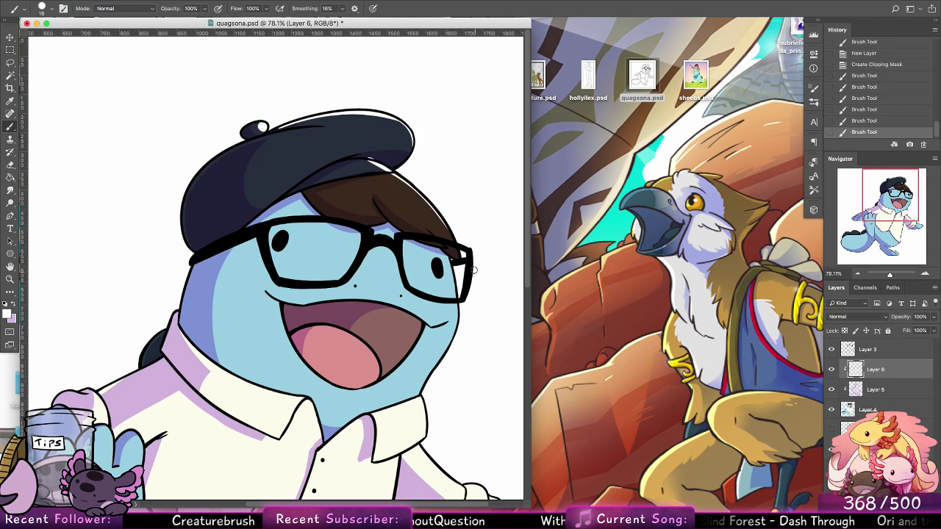
Step: Paint a thin white rim highlight along the hair's outer edge, from the beret down to the glasses
{"action": "key", "text": "super+z"}
{"action": "mouse_move", "coordinate": [370, 160]}
{"action": "left_mouse_down"}
{"action": "mouse_move", "coordinate": [443, 222]}
{"action": "mouse_move", "coordinate": [454, 250]}
{"action": "left_mouse_up"}
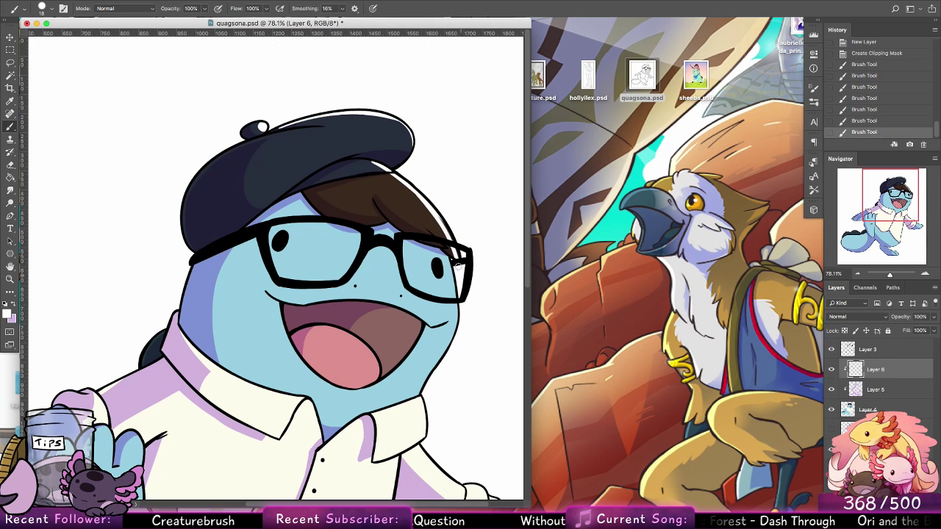
{"action": "key", "text": "super+z"}
{"action": "left_click_drag", "start_coordinate": [422, 197], "coordinate": [455, 250]}
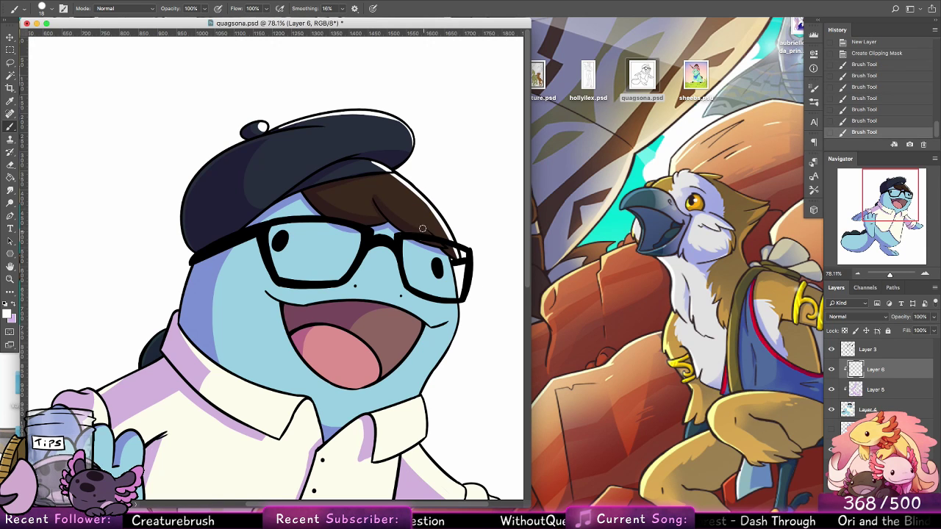
Step: Add tapered white shine strokes inside the hair and a thin highlight along the edge of the face beside the glasses
{"action": "left_click_drag", "start_coordinate": [409, 209], "coordinate": [438, 236]}
{"action": "key", "text": "super+z"}
{"action": "key", "text": "super+shift+z"}
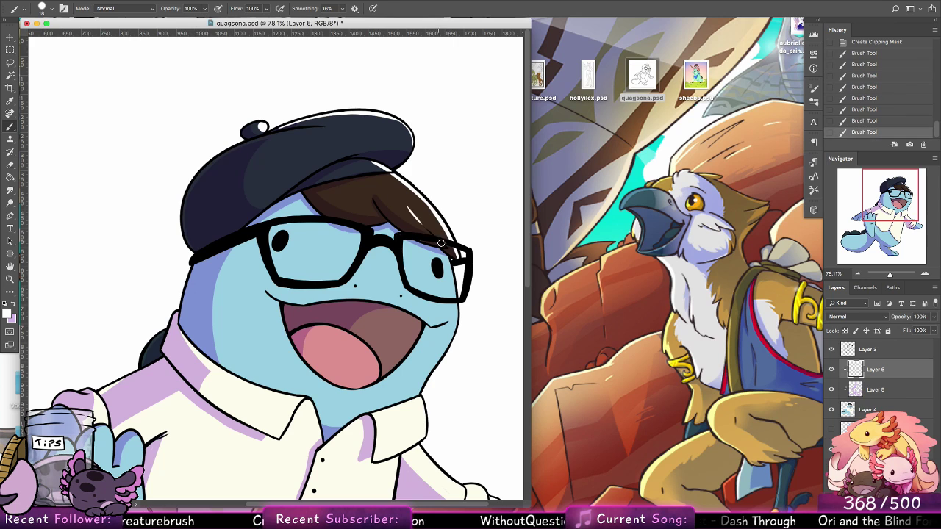
{"action": "left_click_drag", "start_coordinate": [415, 201], "coordinate": [445, 232]}
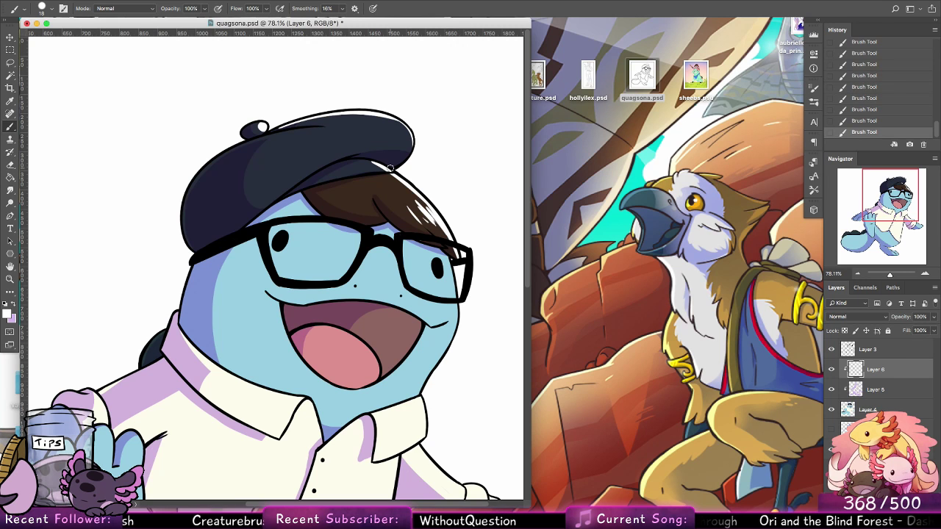
{"action": "key", "text": "super+z"}
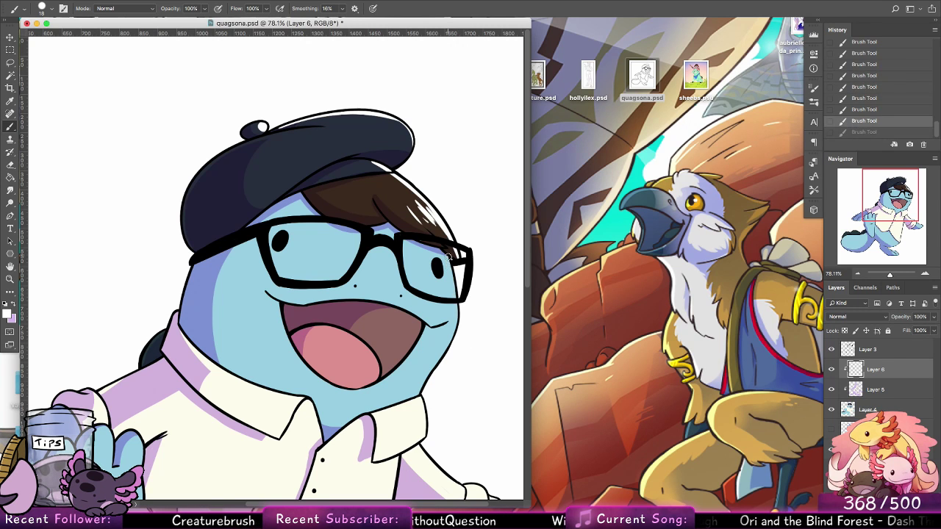
{"action": "key", "text": "super+shift+z"}
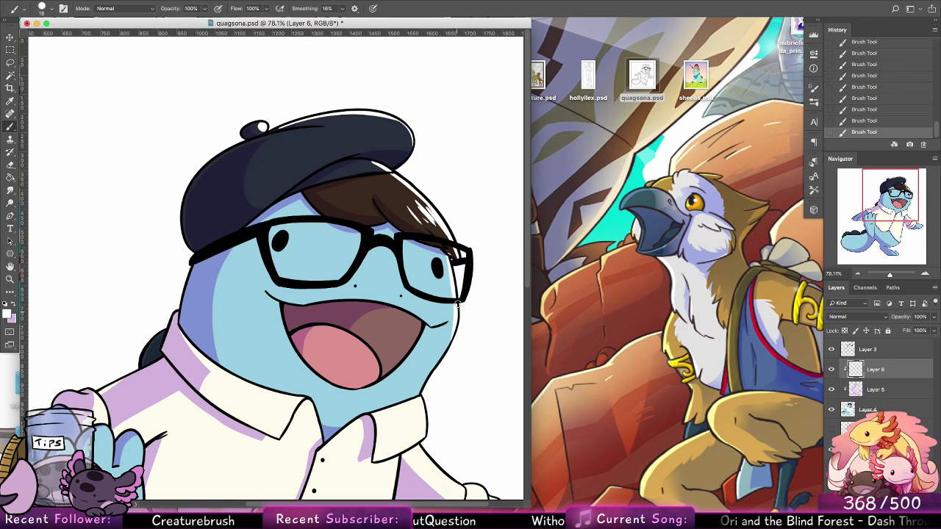
Step: Paint a thin white highlight along the tongue's upper front edge, redoing the strokes until the curve fits
{"action": "mouse_move", "coordinate": [363, 346]}
{"action": "left_mouse_down"}
{"action": "mouse_move", "coordinate": [371, 371]}
{"action": "mouse_move", "coordinate": [361, 348]}
{"action": "left_mouse_up"}
{"action": "key", "text": "super+z"}
{"action": "key", "text": "super+shift+z"}
{"action": "key", "text": "super+z"}
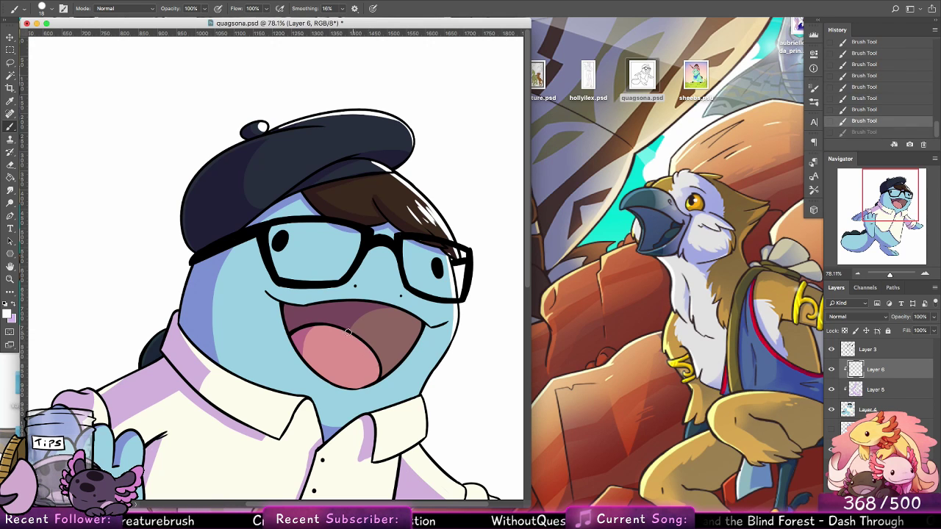
{"action": "key", "text": "super+shift+z"}
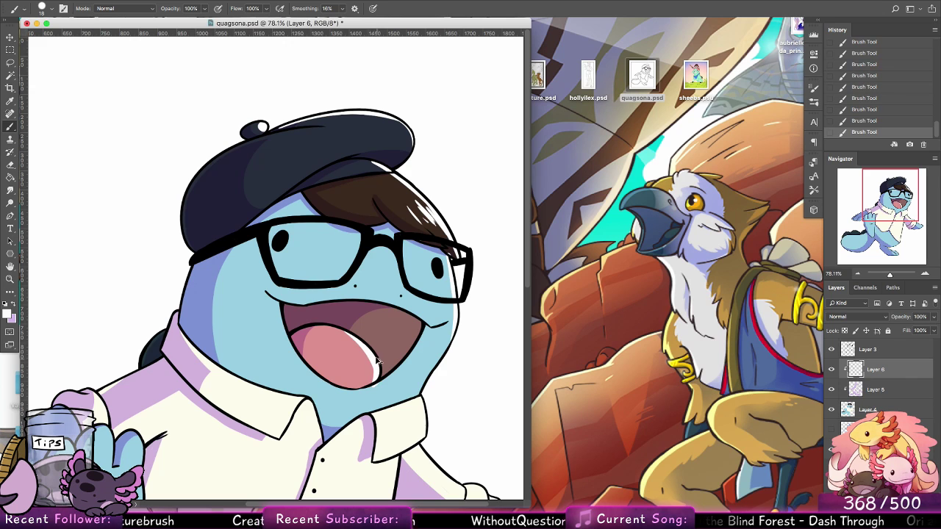
{"action": "key", "text": "super+z"}
{"action": "key", "text": "super+shift+z"}
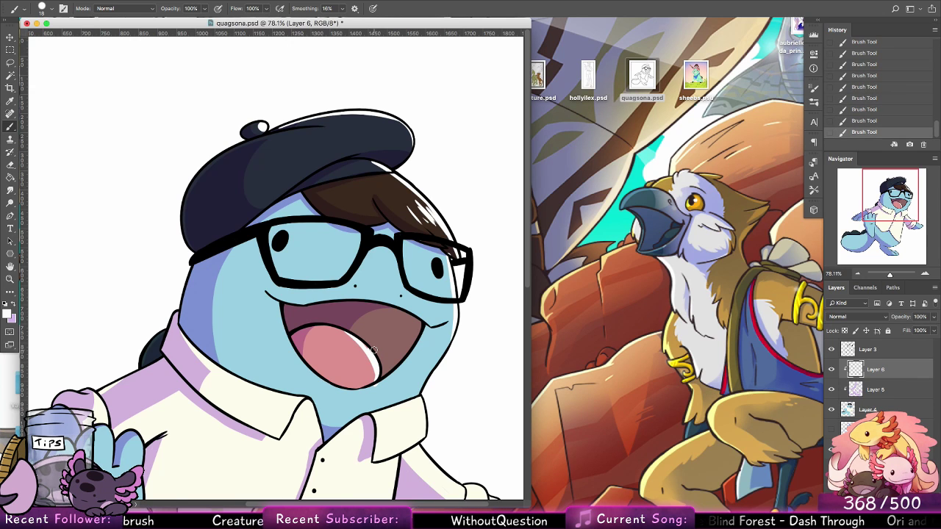
{"action": "key", "text": "super+z"}
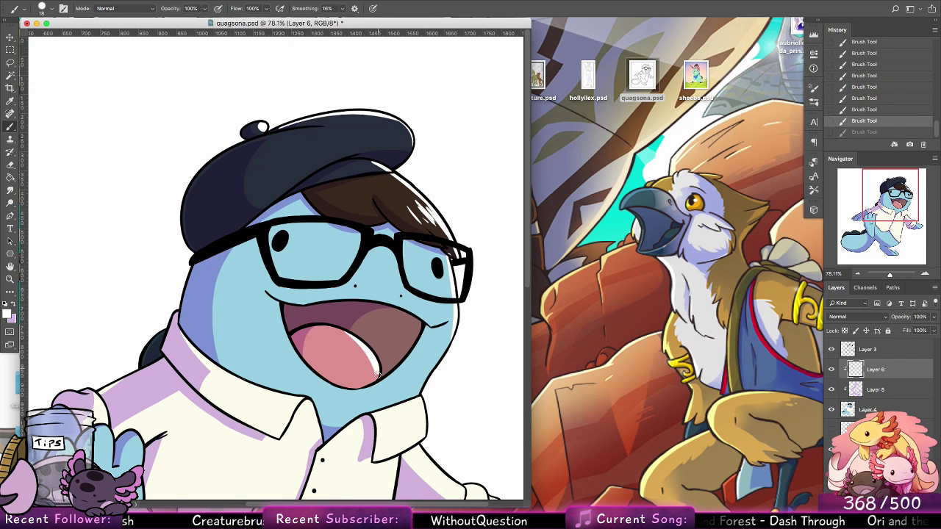
{"action": "key", "text": "super+shift+z"}
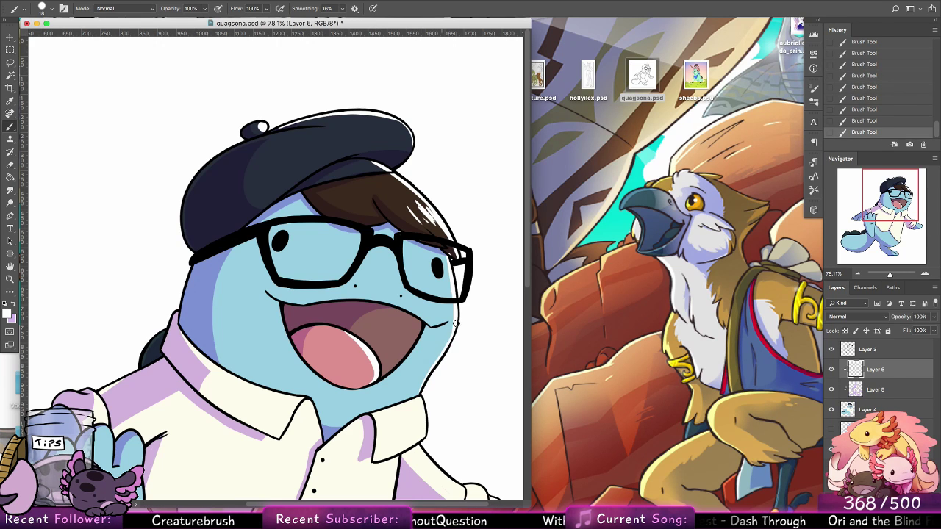
Step: Paint a white highlight along the beret's lower fold and small tapered shine strokes at the parting of the fringe
{"action": "left_click_drag", "start_coordinate": [265, 204], "coordinate": [348, 153]}
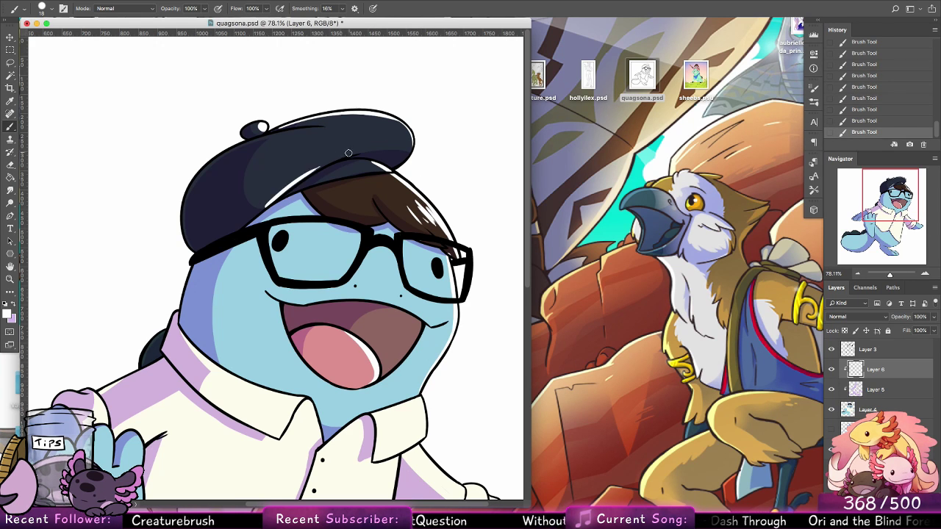
{"action": "left_click_drag", "start_coordinate": [301, 177], "coordinate": [343, 155]}
{"action": "mouse_move", "coordinate": [362, 191]}
{"action": "left_mouse_down"}
{"action": "mouse_move", "coordinate": [375, 214]}
{"action": "mouse_move", "coordinate": [348, 200]}
{"action": "mouse_move", "coordinate": [372, 212]}
{"action": "left_mouse_up"}
{"action": "key", "text": "super+z"}
{"action": "key", "text": "alt+super+z"}
{"action": "key", "text": "alt+super+z"}
{"action": "key", "text": "alt+super+z"}
{"action": "key", "text": "super+z"}
{"action": "key", "text": "super+z"}
{"action": "key", "text": "super+z"}
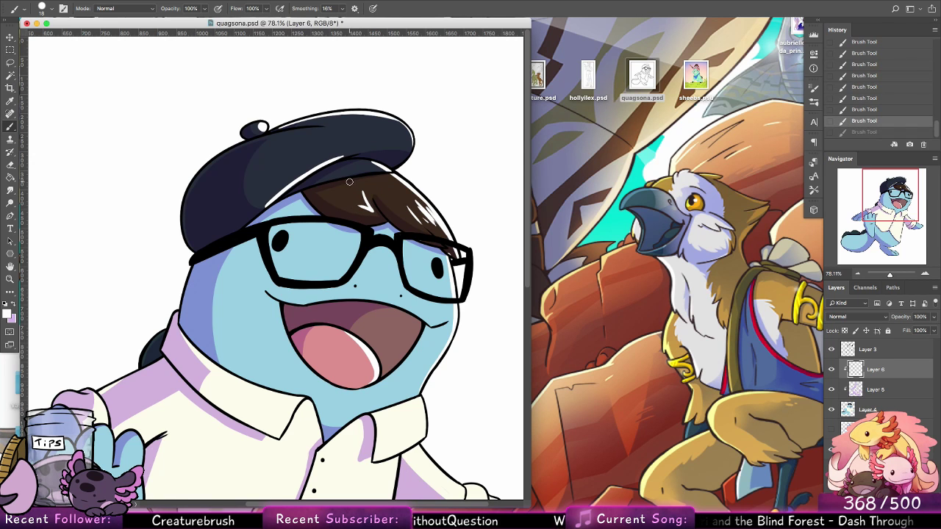
Step: Paint thin white highlights along the toes and the front edge of the raised foot
{"action": "scroll", "coordinate": [267, 376], "scroll_direction": "down", "scroll_amount": 7}
{"action": "scroll", "coordinate": [266, 376], "scroll_direction": "left", "scroll_amount": 4}
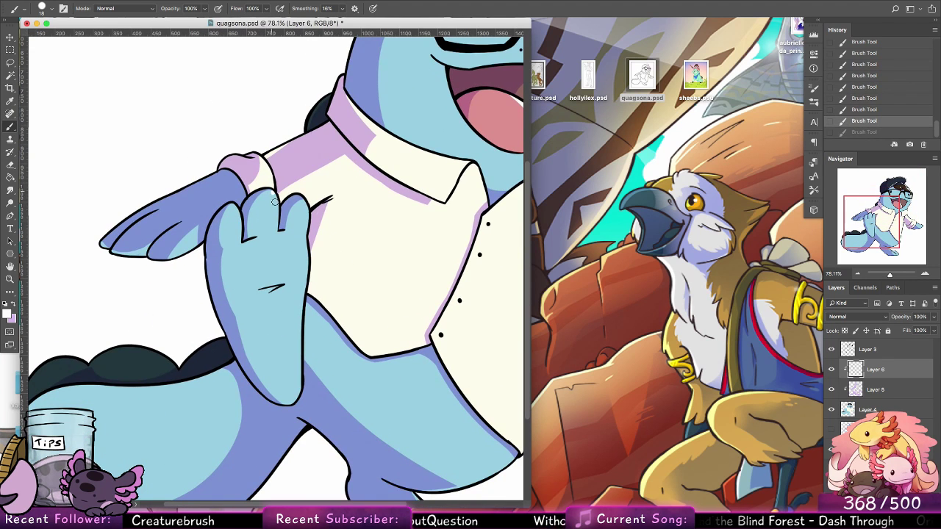
{"action": "key", "text": "super+shift+z"}
{"action": "key", "text": "super+z"}
{"action": "key", "text": "super+shift+z"}
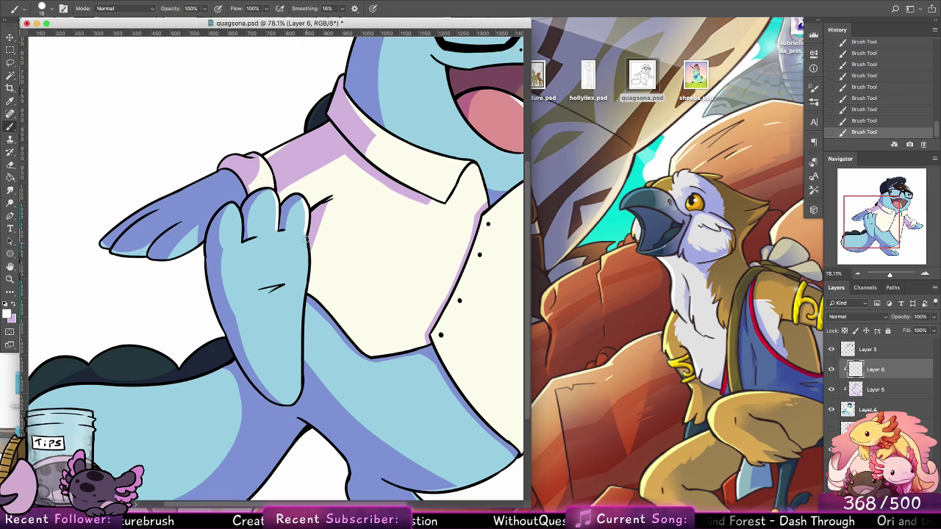
{"action": "left_click_drag", "start_coordinate": [302, 278], "coordinate": [299, 337]}
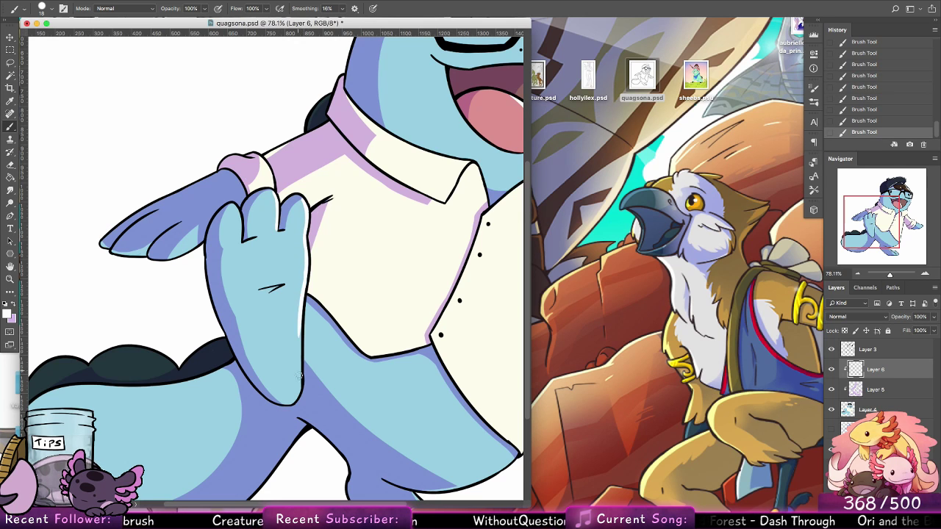
{"action": "left_click_drag", "start_coordinate": [297, 401], "coordinate": [300, 320]}
{"action": "left_click_drag", "start_coordinate": [303, 373], "coordinate": [303, 310]}
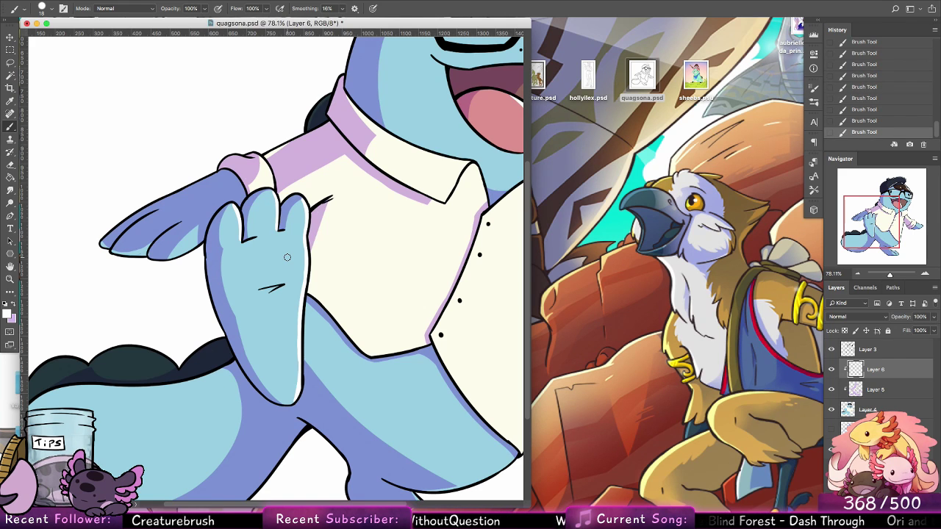
Step: Paint white rim highlights along the dark scales on the tail and the tail's upper outer edge
{"action": "scroll", "coordinate": [287, 257], "scroll_direction": "down", "scroll_amount": 5}
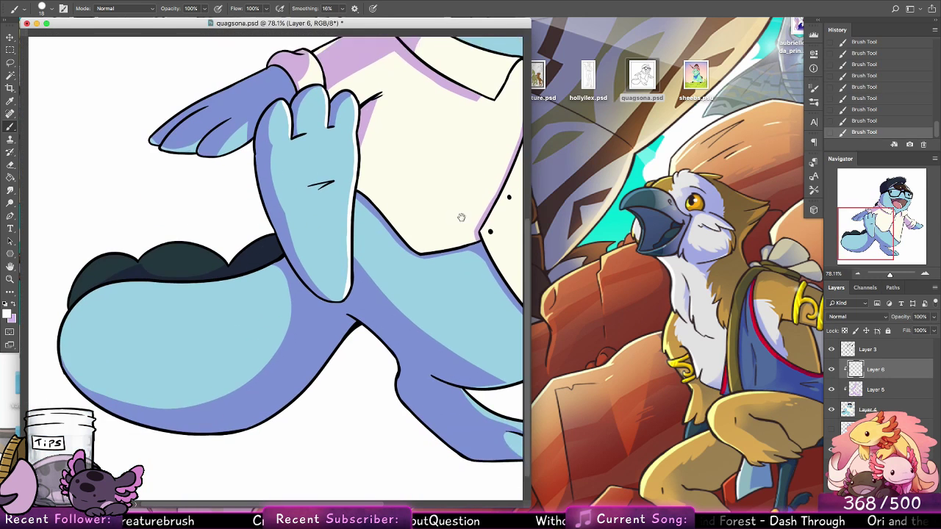
{"action": "mouse_move", "coordinate": [86, 247]}
{"action": "left_mouse_down"}
{"action": "mouse_move", "coordinate": [106, 230]}
{"action": "mouse_move", "coordinate": [188, 218]}
{"action": "left_mouse_up"}
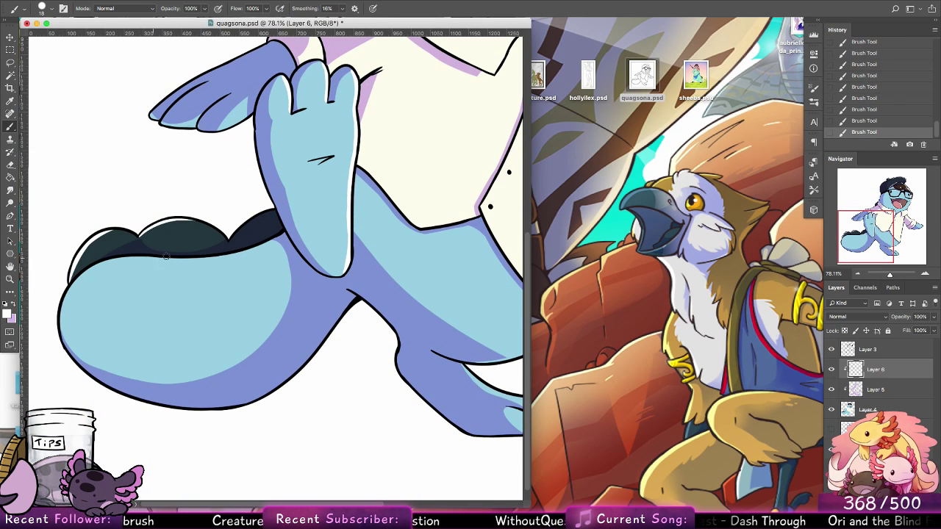
{"action": "mouse_move", "coordinate": [156, 257]}
{"action": "left_mouse_down"}
{"action": "mouse_move", "coordinate": [101, 265]}
{"action": "mouse_move", "coordinate": [72, 292]}
{"action": "left_mouse_up"}
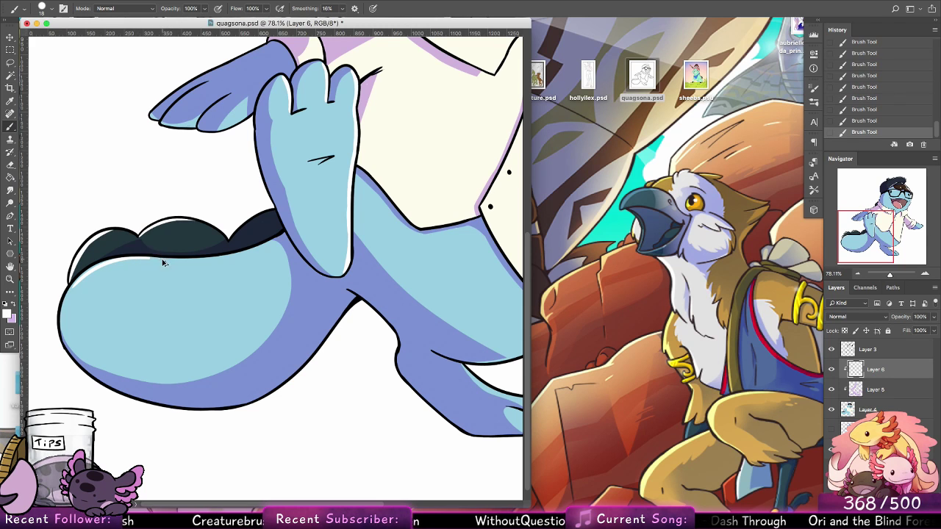
{"action": "key", "text": "super+z"}
{"action": "mouse_move", "coordinate": [165, 260]}
{"action": "left_mouse_down"}
{"action": "mouse_move", "coordinate": [112, 259]}
{"action": "mouse_move", "coordinate": [60, 309]}
{"action": "left_mouse_up"}
{"action": "left_click_drag", "start_coordinate": [98, 266], "coordinate": [69, 333]}
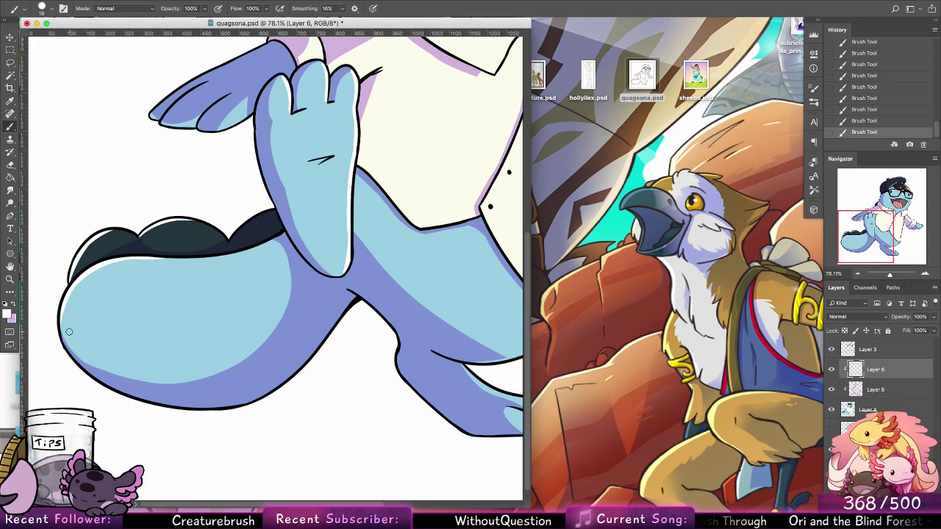
Step: Add thin white highlights to the thigh's front edge, the shirt's front edge, the planted foot and the outstretched hand
{"action": "left_click_drag", "start_coordinate": [435, 381], "coordinate": [176, 366]}
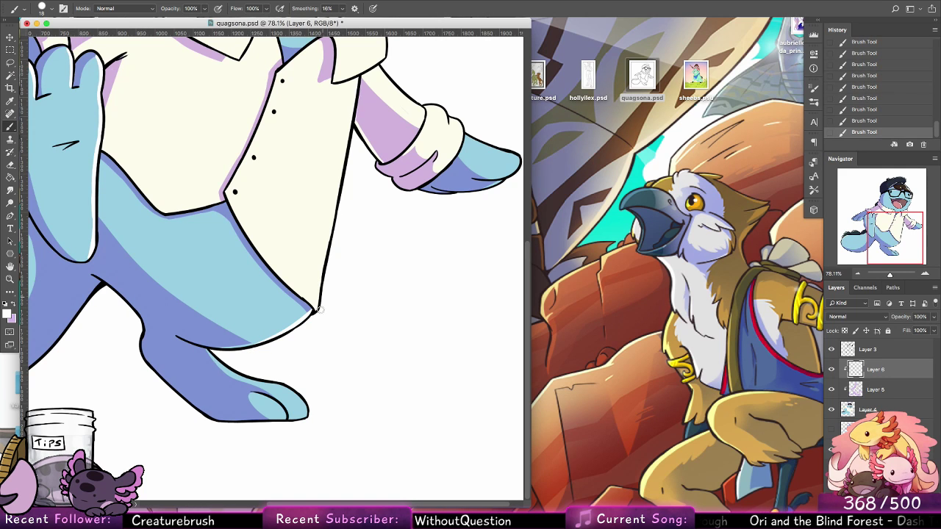
{"action": "key", "text": "super+z"}
{"action": "key", "text": "super+z"}
{"action": "key", "text": "super+shift+z"}
{"action": "key", "text": "super+shift+z"}
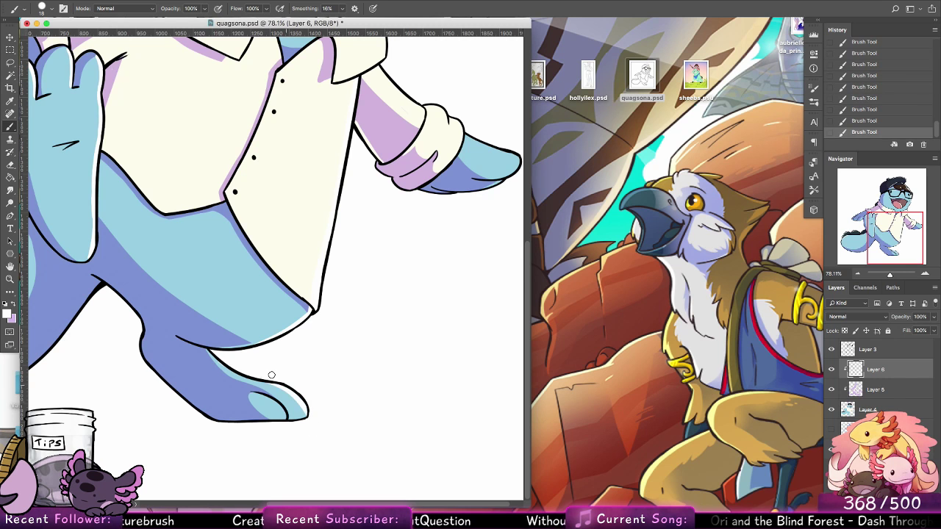
{"action": "scroll", "coordinate": [311, 353], "scroll_direction": "up", "scroll_amount": 5}
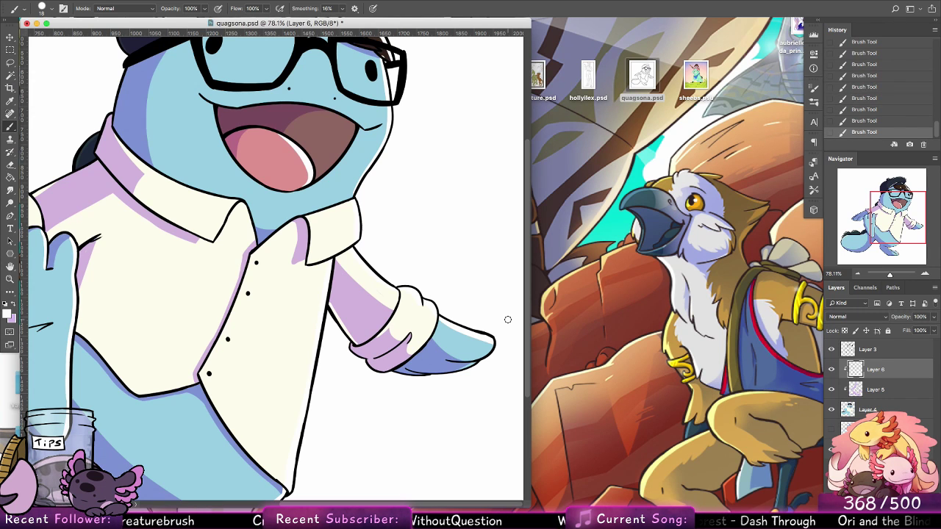
Step: Set the highlight layer, Layer 6, to Overlay blending at 60% opacity
{"action": "left_click", "coordinate": [856, 317]}
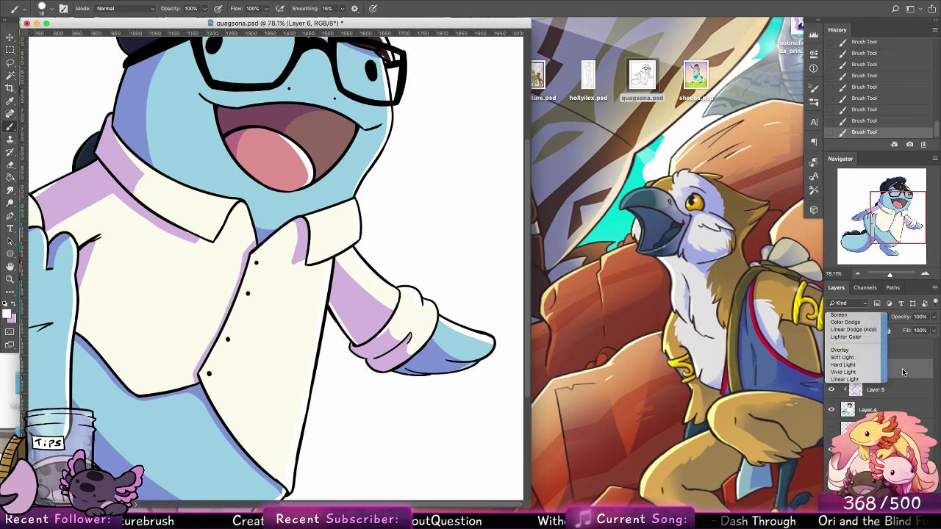
{"action": "left_click", "coordinate": [846, 404]}
{"action": "left_click", "coordinate": [934, 317]}
{"action": "left_click", "coordinate": [910, 330]}
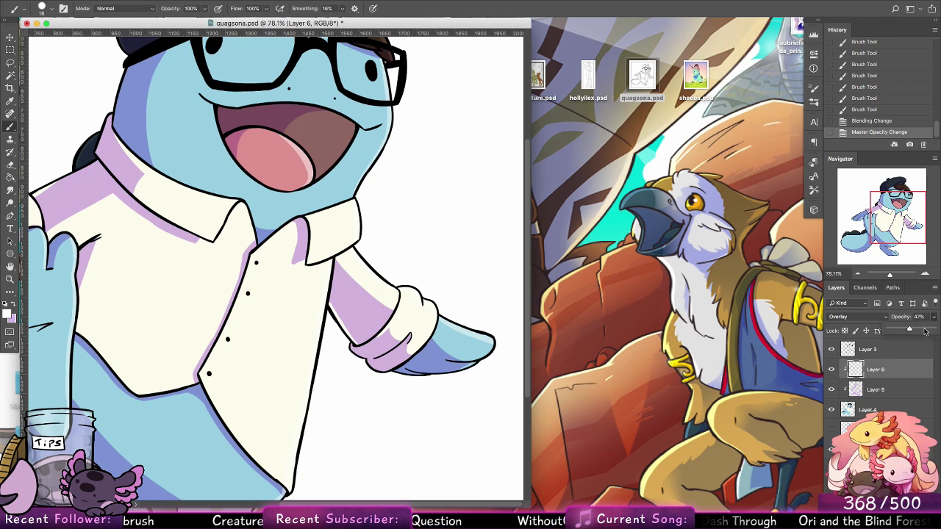
{"action": "left_click", "coordinate": [924, 330]}
{"action": "left_click_drag", "start_coordinate": [920, 331], "coordinate": [911, 328]}
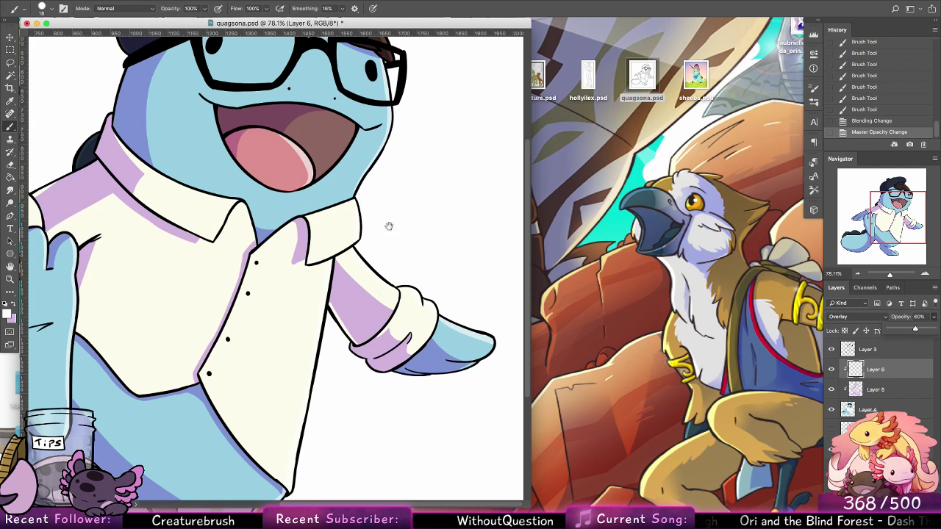
Step: Select the areas inside both glasses lenses on Layer 3 with the Magic Wand, adding the small regions beside the hair
{"action": "scroll", "coordinate": [389, 221], "scroll_direction": "up", "scroll_amount": 5}
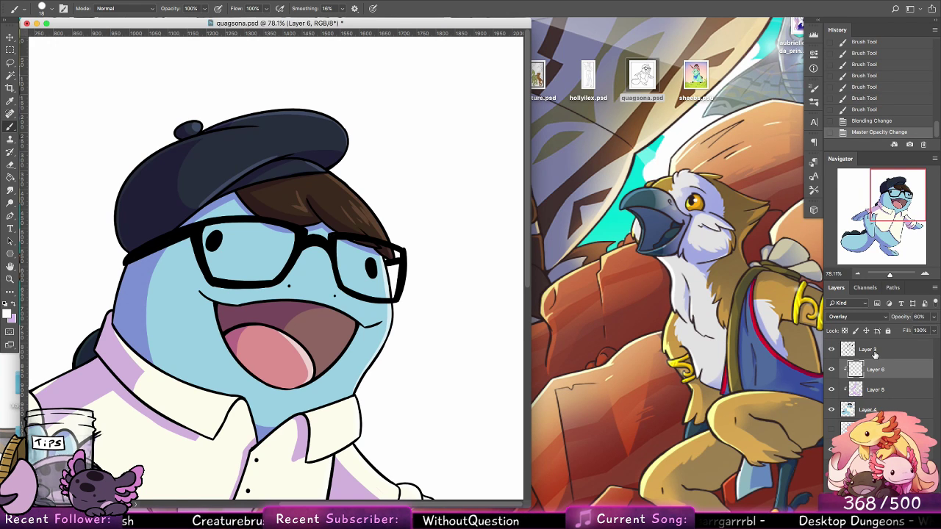
{"action": "left_click", "coordinate": [852, 354]}
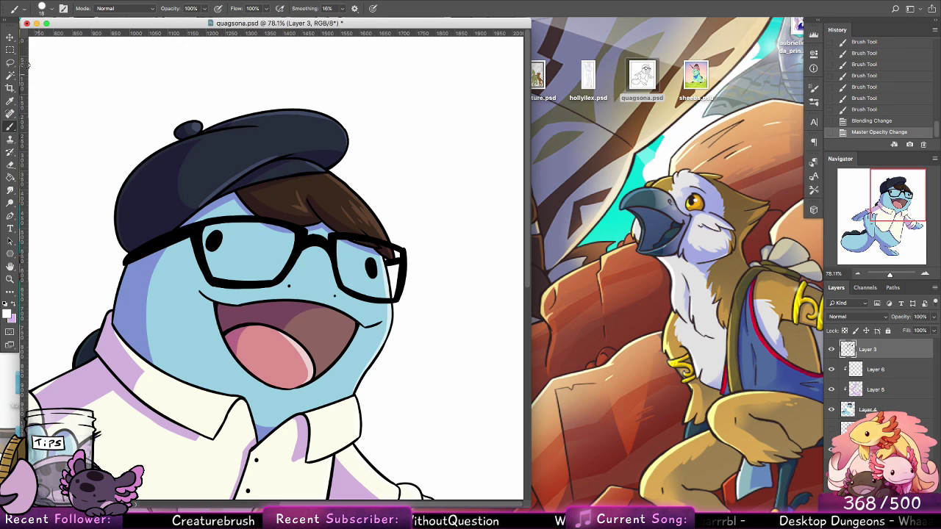
{"action": "left_click", "coordinate": [10, 64]}
{"action": "left_click", "coordinate": [10, 77]}
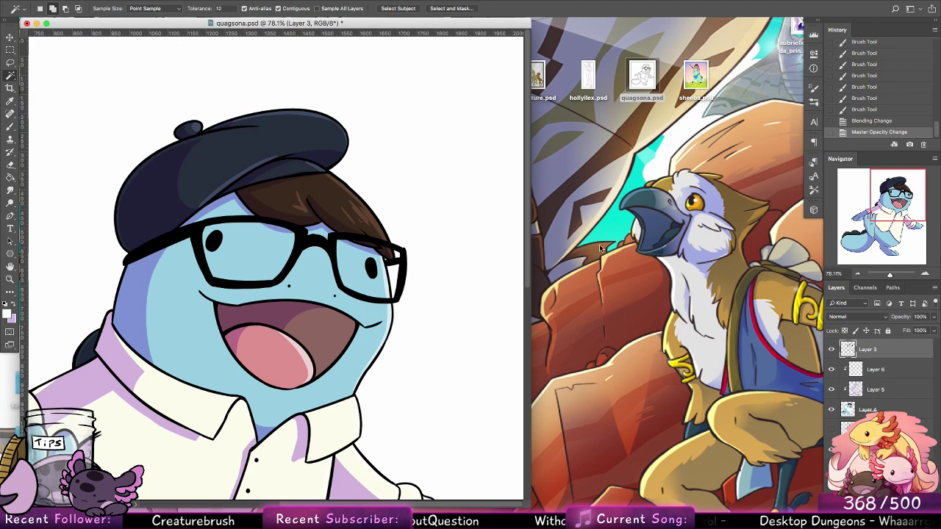
{"action": "left_click", "coordinate": [370, 278]}
{"action": "left_click", "coordinate": [283, 274], "text": "shift"}
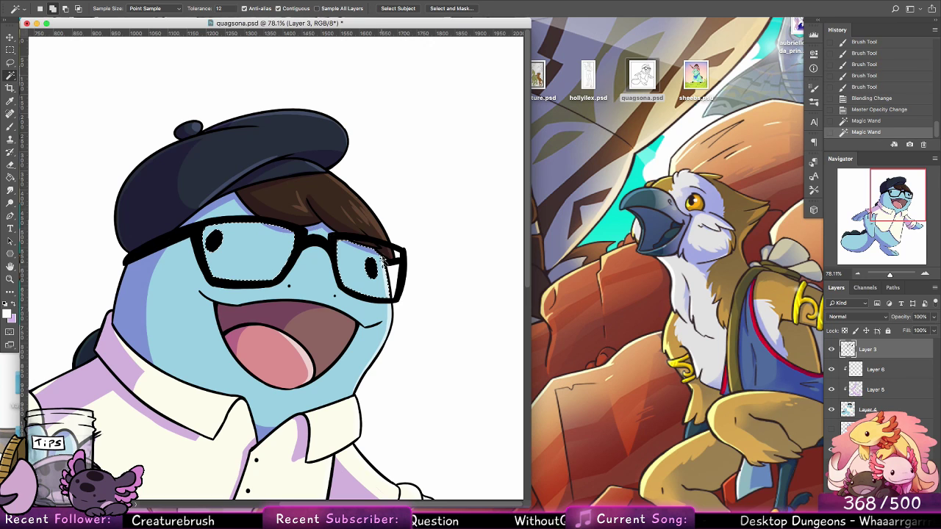
{"action": "left_click", "coordinate": [390, 268]}
{"action": "left_click", "coordinate": [377, 250]}
{"action": "left_click", "coordinate": [398, 255]}
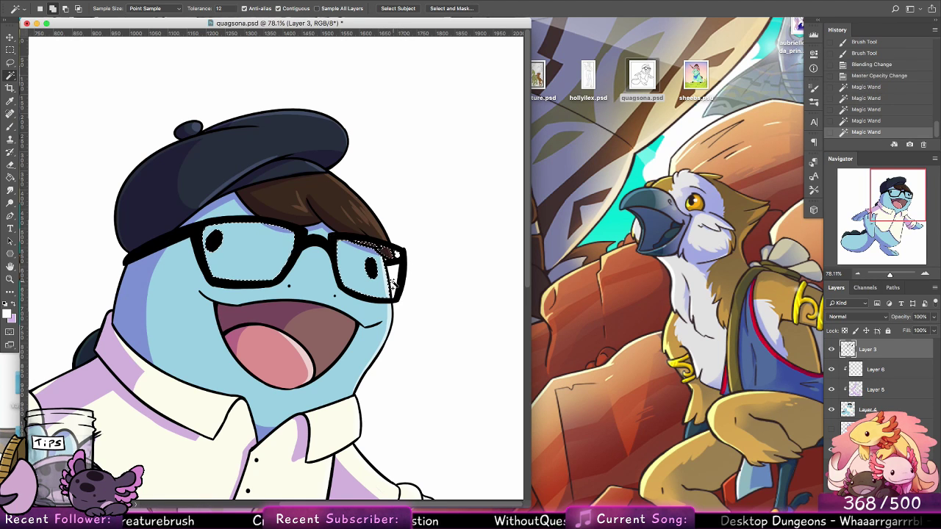
{"action": "left_click", "coordinate": [392, 284]}
Step: Add the eyes and leftover line areas inside the lenses to the selection with the Lasso, and create a new layer above Layer 3
{"action": "left_click", "coordinate": [10, 279]}
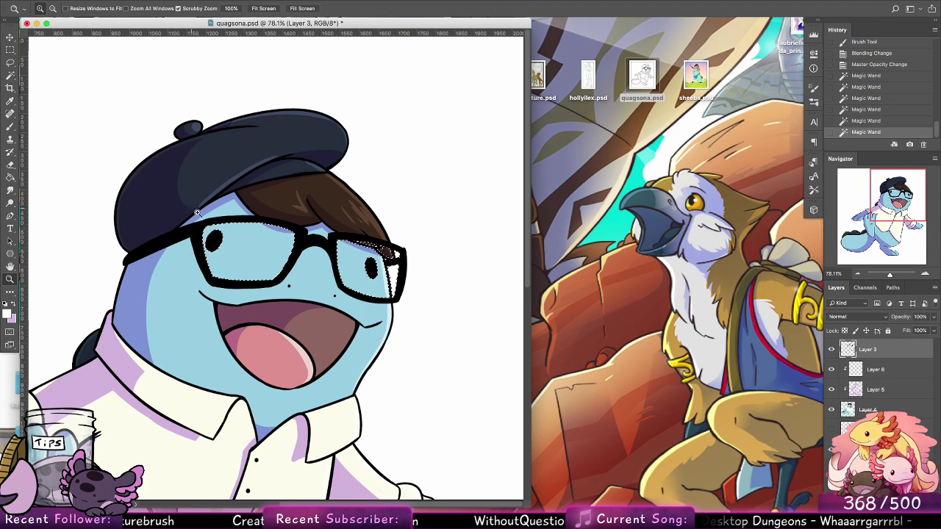
{"action": "left_click_drag", "start_coordinate": [193, 210], "coordinate": [254, 208]}
{"action": "key", "text": "l"}
{"action": "mouse_move", "coordinate": [248, 286]}
{"action": "left_mouse_down"}
{"action": "mouse_move", "coordinate": [242, 351]}
{"action": "mouse_move", "coordinate": [310, 357]}
{"action": "mouse_move", "coordinate": [250, 290]}
{"action": "left_mouse_up"}
{"action": "mouse_move", "coordinate": [369, 357]}
{"action": "left_mouse_down"}
{"action": "mouse_move", "coordinate": [363, 324]}
{"action": "mouse_move", "coordinate": [157, 298]}
{"action": "mouse_move", "coordinate": [362, 278]}
{"action": "mouse_move", "coordinate": [402, 290]}
{"action": "mouse_move", "coordinate": [441, 344]}
{"action": "mouse_move", "coordinate": [411, 272]}
{"action": "mouse_move", "coordinate": [225, 248]}
{"action": "mouse_move", "coordinate": [212, 272]}
{"action": "mouse_move", "coordinate": [227, 356]}
{"action": "mouse_move", "coordinate": [317, 389]}
{"action": "mouse_move", "coordinate": [355, 316]}
{"action": "mouse_move", "coordinate": [344, 268]}
{"action": "mouse_move", "coordinate": [229, 249]}
{"action": "mouse_move", "coordinate": [266, 240]}
{"action": "left_mouse_up"}
{"action": "mouse_move", "coordinate": [369, 279]}
{"action": "left_mouse_down"}
{"action": "mouse_move", "coordinate": [399, 294]}
{"action": "mouse_move", "coordinate": [382, 316]}
{"action": "mouse_move", "coordinate": [318, 298]}
{"action": "left_mouse_up"}
{"action": "mouse_move", "coordinate": [403, 301]}
{"action": "left_mouse_down"}
{"action": "mouse_move", "coordinate": [398, 357]}
{"action": "mouse_move", "coordinate": [379, 368]}
{"action": "mouse_move", "coordinate": [402, 303]}
{"action": "left_mouse_up"}
{"action": "mouse_move", "coordinate": [403, 346]}
{"action": "left_mouse_down"}
{"action": "mouse_move", "coordinate": [403, 311]}
{"action": "mouse_move", "coordinate": [395, 374]}
{"action": "mouse_move", "coordinate": [375, 353]}
{"action": "left_mouse_up"}
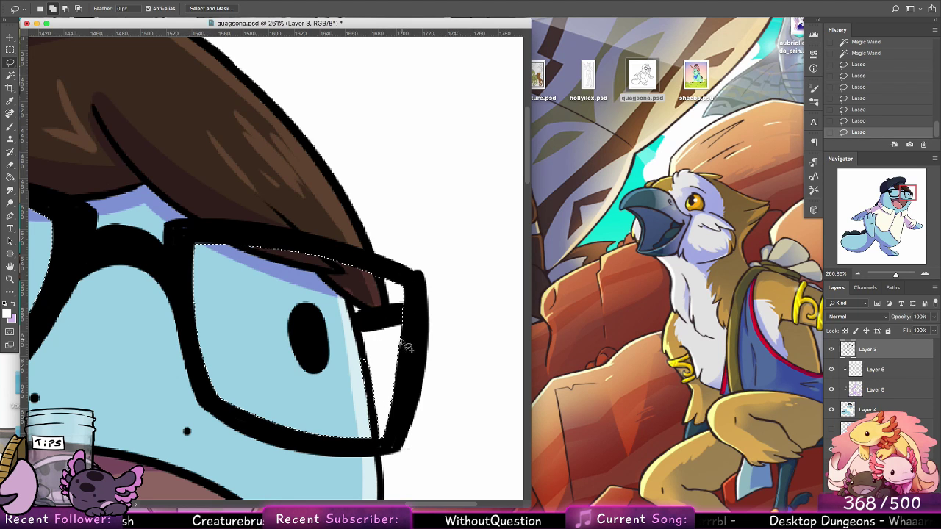
{"action": "mouse_move", "coordinate": [373, 440]}
{"action": "left_mouse_down"}
{"action": "mouse_move", "coordinate": [382, 377]}
{"action": "mouse_move", "coordinate": [383, 437]}
{"action": "left_mouse_up"}
{"action": "mouse_move", "coordinate": [327, 253]}
{"action": "left_mouse_down"}
{"action": "mouse_move", "coordinate": [267, 255]}
{"action": "mouse_move", "coordinate": [270, 266]}
{"action": "mouse_move", "coordinate": [313, 266]}
{"action": "left_mouse_up"}
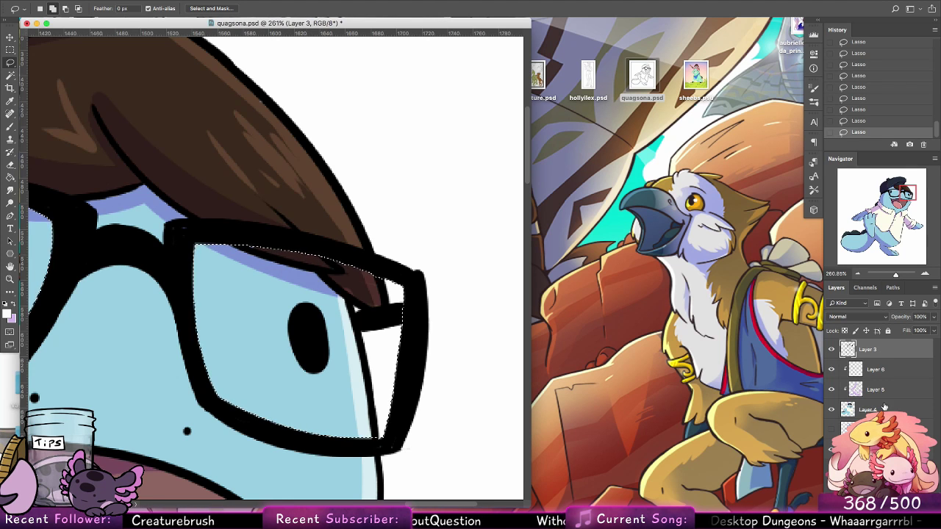
{"action": "key", "text": "super+j"}
{"action": "right_click", "coordinate": [875, 350]}
{"action": "left_click", "coordinate": [796, 276]}
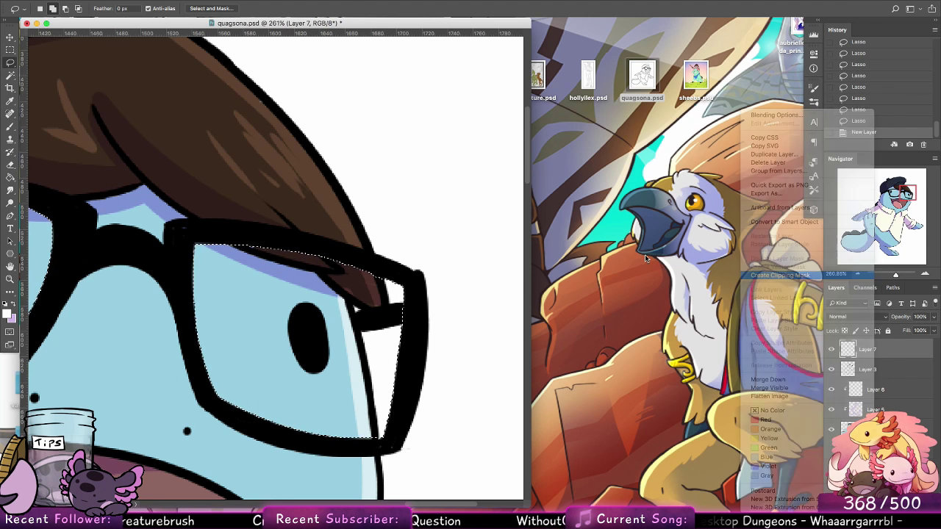
{"action": "key", "text": "g"}
{"action": "left_click", "coordinate": [269, 324]}
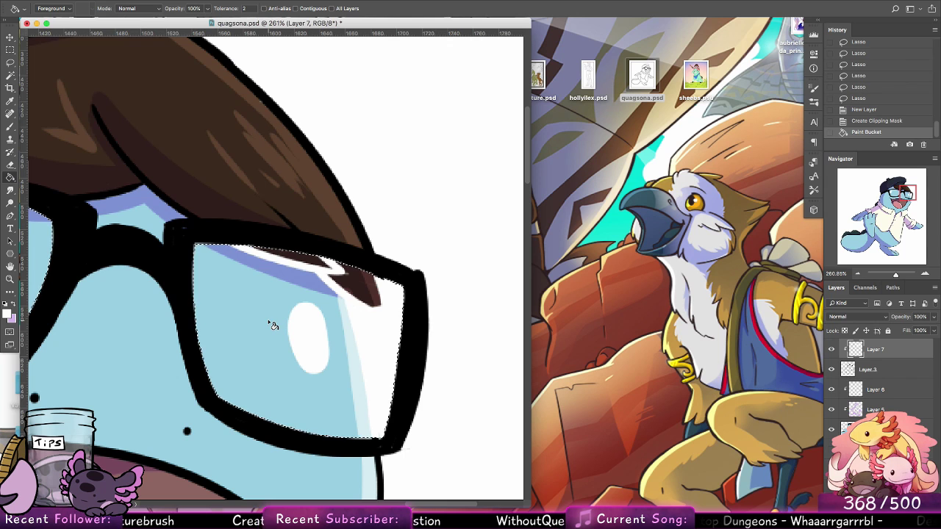
{"action": "key", "text": "super+z"}
{"action": "right_click", "coordinate": [875, 350]}
{"action": "left_click", "coordinate": [796, 276]}
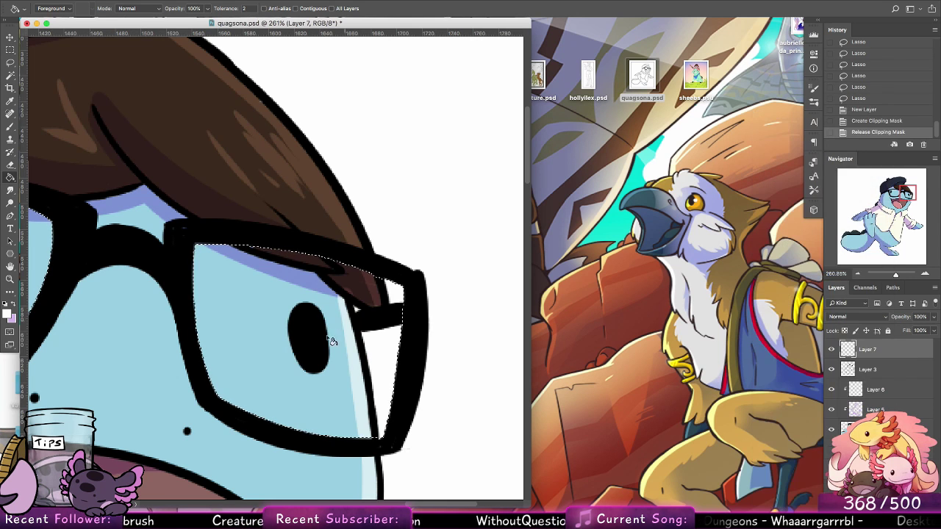
Step: Fill the selected lenses with white on Layer 7, set the layer's opacity to 30% and clear the selection
{"action": "left_click", "coordinate": [332, 341]}
{"action": "key", "text": "z"}
{"action": "left_click_drag", "start_coordinate": [403, 255], "coordinate": [345, 254]}
{"action": "key", "text": "3"}
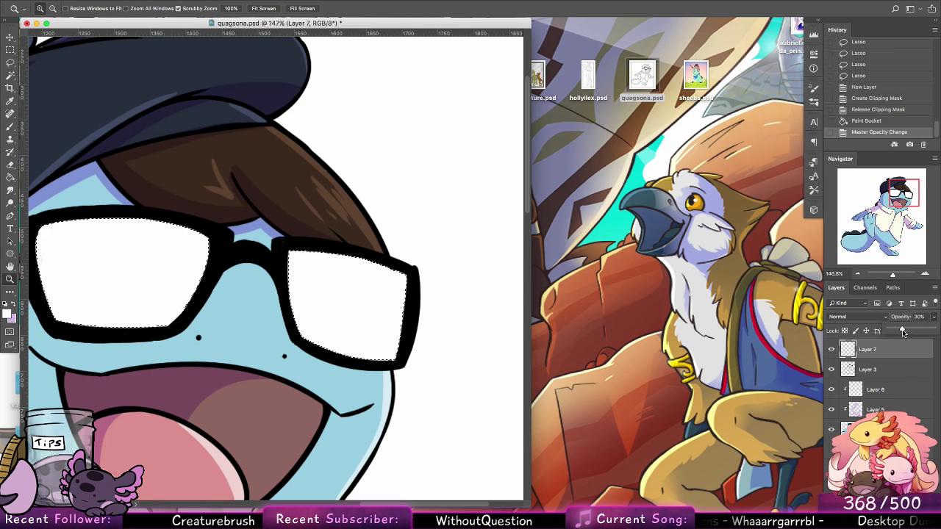
{"action": "key", "text": "ctrl+d"}
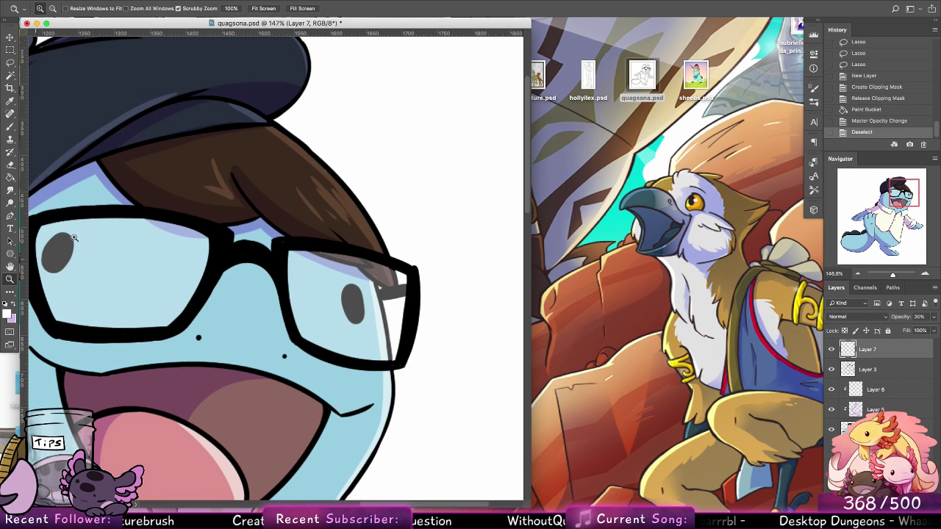
Step: Touch up the hair's colour along its outline and the glasses frame on Layer 4 with a 16 px dark brown brush
{"action": "mouse_move", "coordinate": [448, 241]}
{"action": "left_mouse_down"}
{"action": "mouse_move", "coordinate": [438, 231]}
{"action": "mouse_move", "coordinate": [508, 193]}
{"action": "left_mouse_up"}
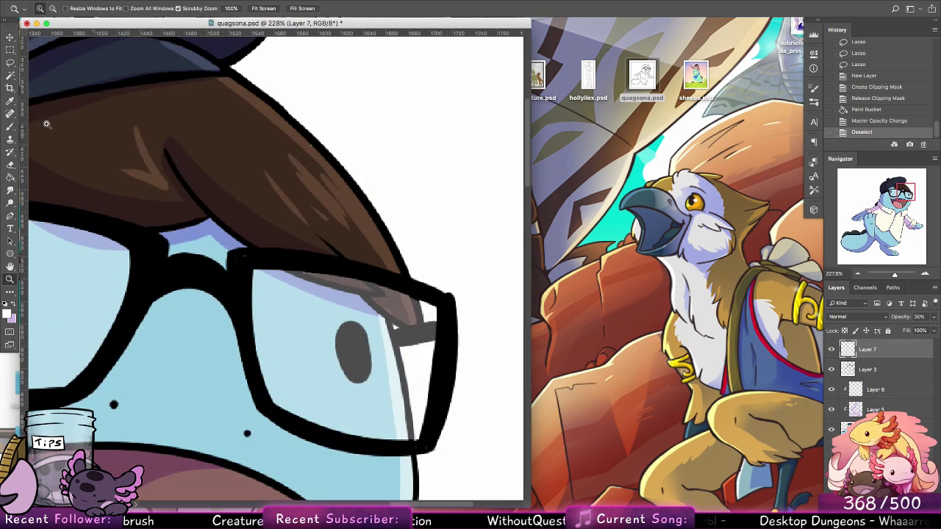
{"action": "key", "text": "b"}
{"action": "left_click", "coordinate": [50, 8]}
{"action": "left_click", "coordinate": [51, 79]}
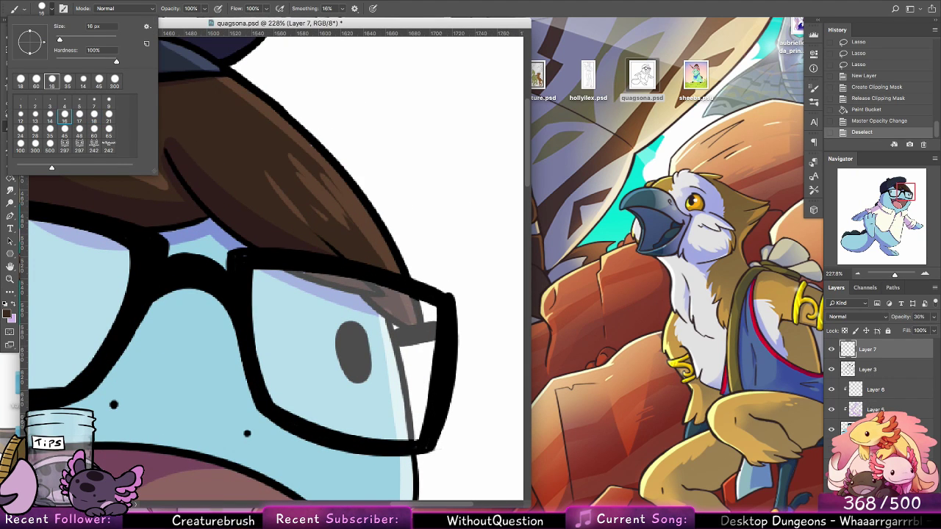
{"action": "left_click", "coordinate": [871, 428]}
{"action": "left_click_drag", "start_coordinate": [311, 153], "coordinate": [334, 186]}
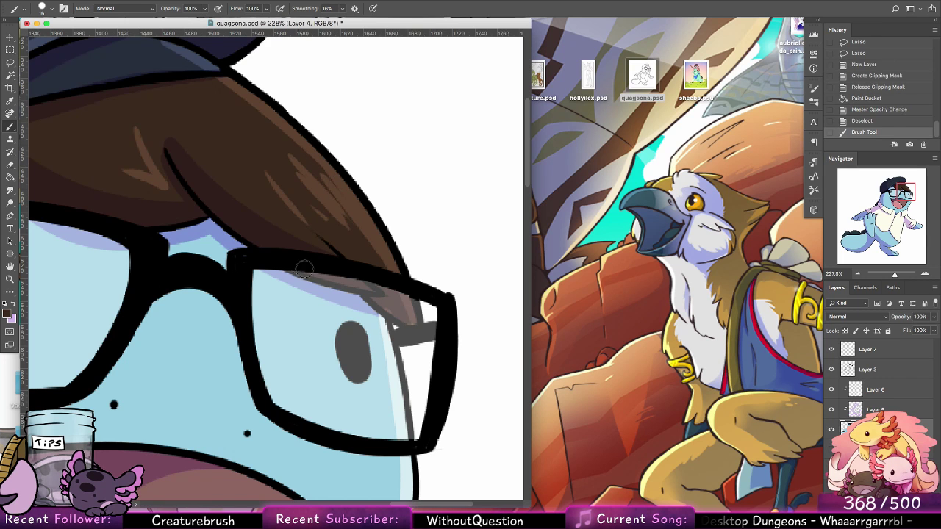
{"action": "left_click_drag", "start_coordinate": [304, 270], "coordinate": [312, 268]}
{"action": "left_click_drag", "start_coordinate": [247, 260], "coordinate": [242, 257]}
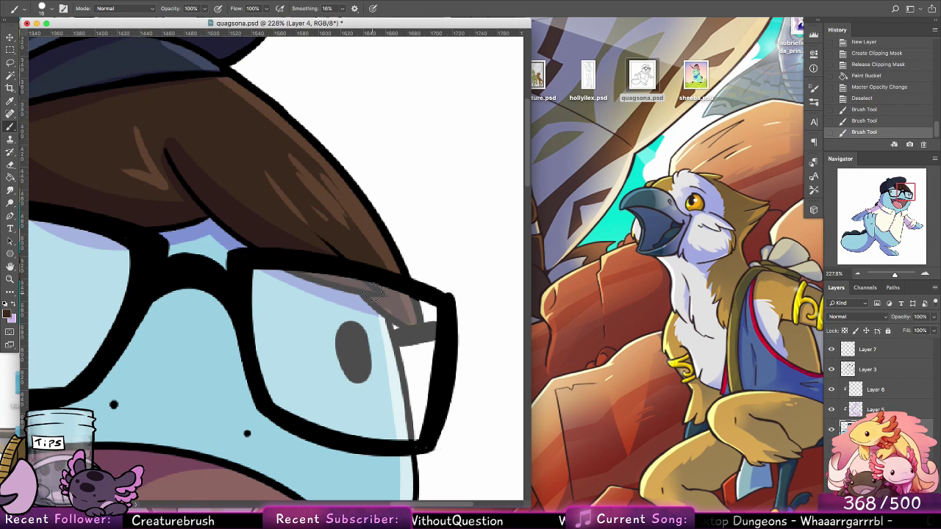
{"action": "left_click_drag", "start_coordinate": [402, 283], "coordinate": [393, 281]}
Step: Sample the beret's dark navy and touch up the colour at the base of its pompom on Layer 4
{"action": "left_click_drag", "start_coordinate": [284, 272], "coordinate": [456, 366]}
{"action": "mouse_move", "coordinate": [203, 172]}
{"action": "left_mouse_down"}
{"action": "mouse_move", "coordinate": [365, 305]}
{"action": "mouse_move", "coordinate": [391, 353]}
{"action": "left_mouse_up"}
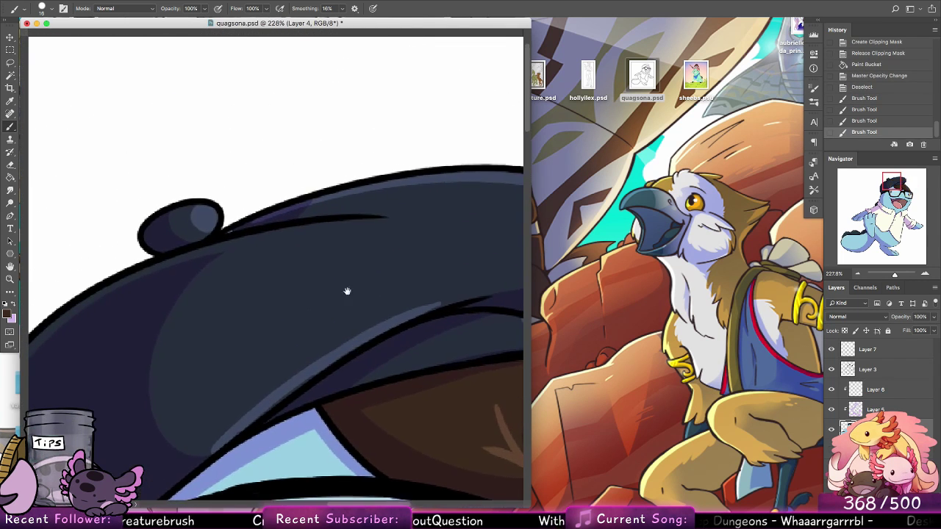
{"action": "left_click", "coordinate": [285, 254], "text": "alt"}
{"action": "left_click_drag", "start_coordinate": [231, 239], "coordinate": [214, 245]}
Step: Examine the rest of the character up close for uncoloured gaps, and view the full drawing
{"action": "left_click_drag", "start_coordinate": [358, 406], "coordinate": [388, 206]}
{"action": "left_click_drag", "start_coordinate": [372, 412], "coordinate": [383, 298]}
{"action": "left_click_drag", "start_coordinate": [368, 415], "coordinate": [308, 216]}
{"action": "left_click_drag", "start_coordinate": [368, 412], "coordinate": [163, 379]}
{"action": "left_click_drag", "start_coordinate": [320, 434], "coordinate": [498, 413]}
{"action": "left_click_drag", "start_coordinate": [265, 269], "coordinate": [452, 254]}
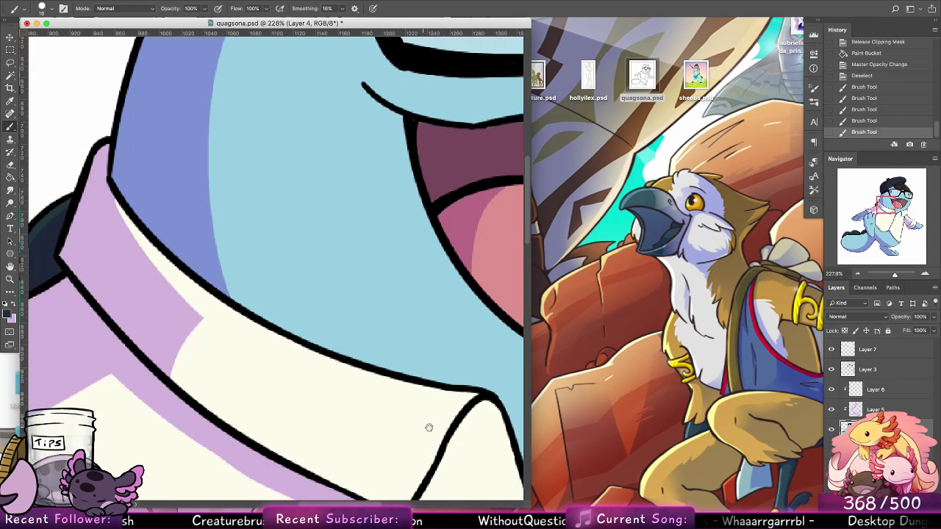
{"action": "left_click_drag", "start_coordinate": [430, 427], "coordinate": [434, 294]}
{"action": "left_click_drag", "start_coordinate": [246, 401], "coordinate": [297, 240]}
{"action": "key", "text": "z"}
{"action": "left_click_drag", "start_coordinate": [427, 293], "coordinate": [360, 310]}
{"action": "left_click_drag", "start_coordinate": [481, 338], "coordinate": [419, 325]}
{"action": "left_click_drag", "start_coordinate": [462, 358], "coordinate": [452, 353]}
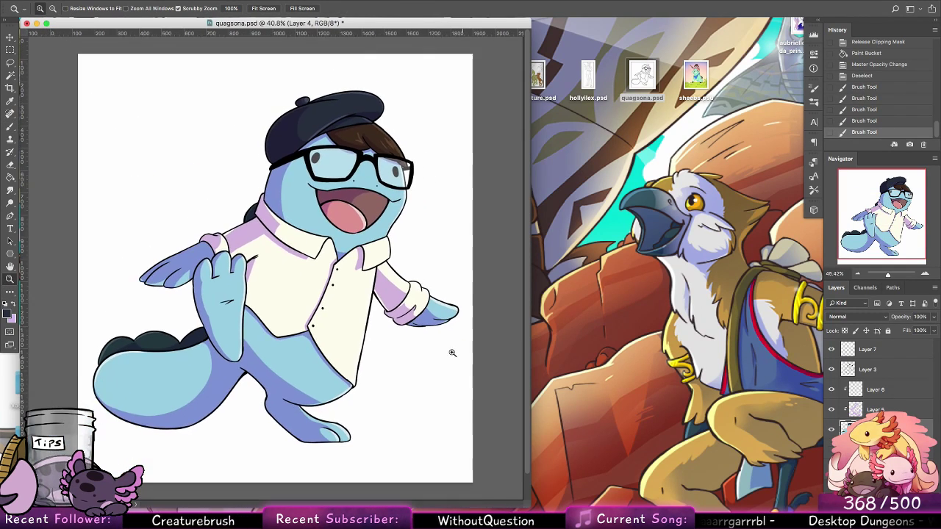
Step: Add a new layer directly above the line art on Layer 3 and clip it to that layer
{"action": "left_click", "coordinate": [888, 377]}
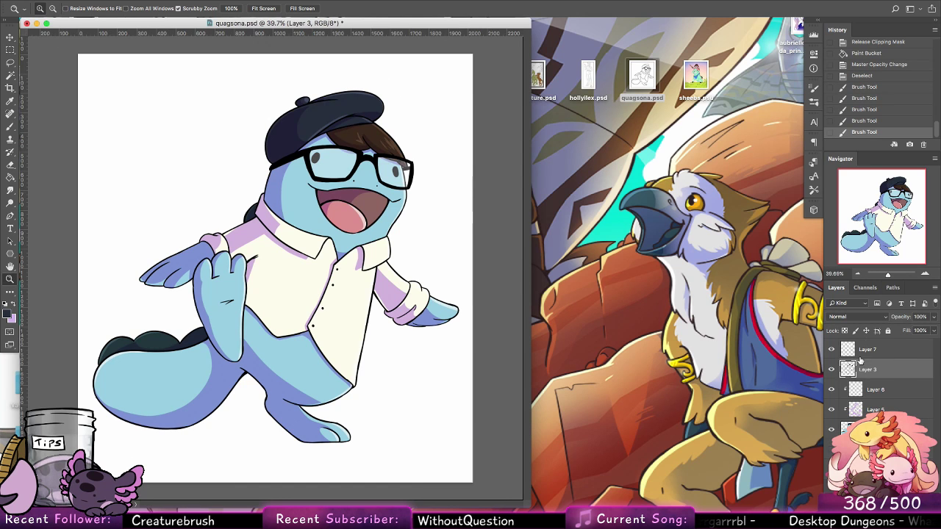
{"action": "key", "text": "super+alt+shift+n"}
{"action": "right_click", "coordinate": [883, 345]}
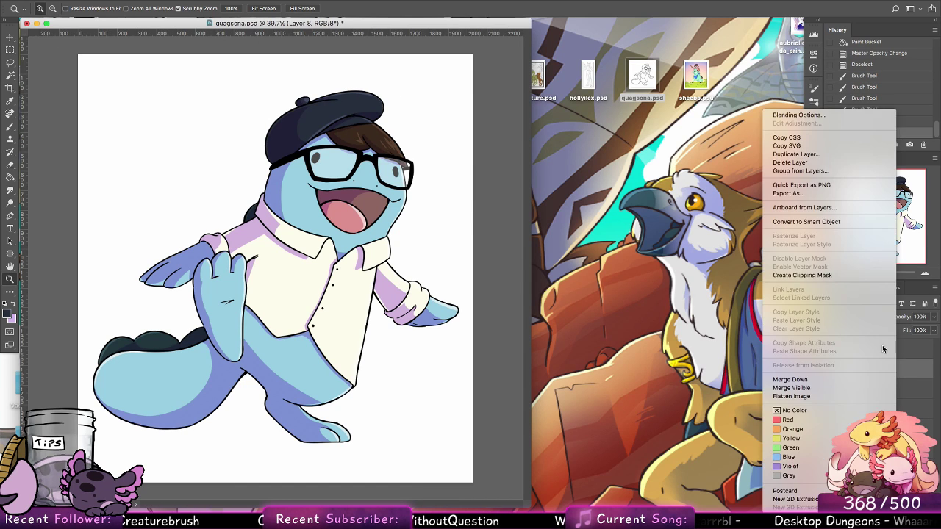
{"action": "left_click", "coordinate": [801, 275]}
Step: Pick a near-black navy and paint it over part of the line art on Layer 8 with a 300 px brush
{"action": "key", "text": "b"}
{"action": "left_click", "coordinate": [45, 8]}
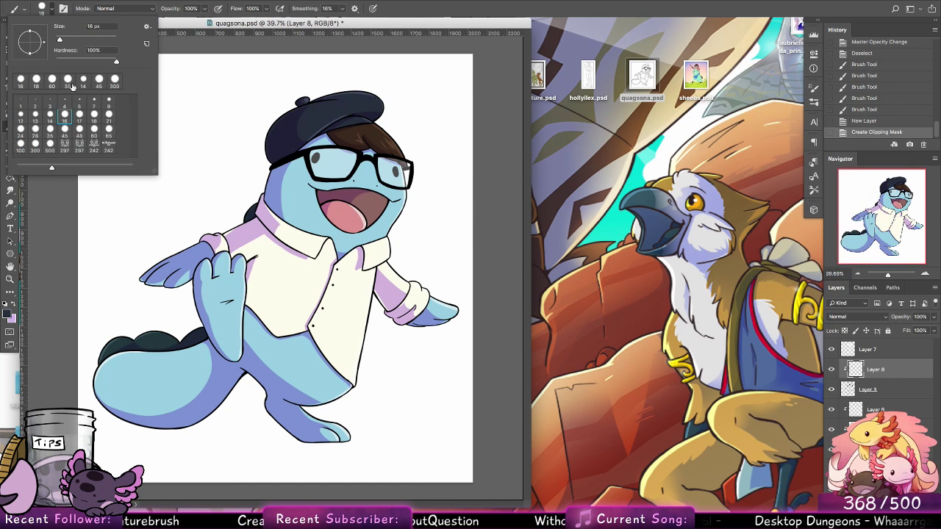
{"action": "left_click", "coordinate": [35, 148]}
{"action": "left_click", "coordinate": [200, 335]}
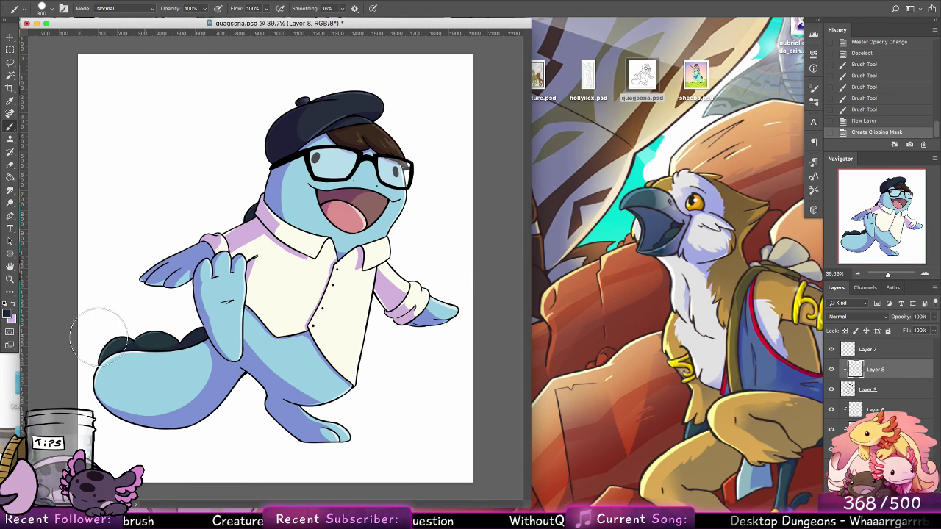
{"action": "left_click", "coordinate": [9, 314]}
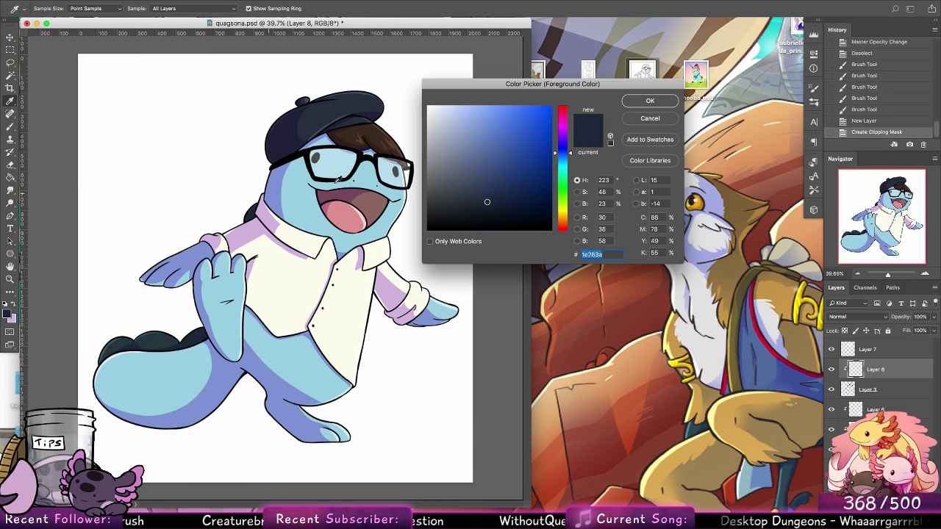
{"action": "left_click", "coordinate": [650, 101]}
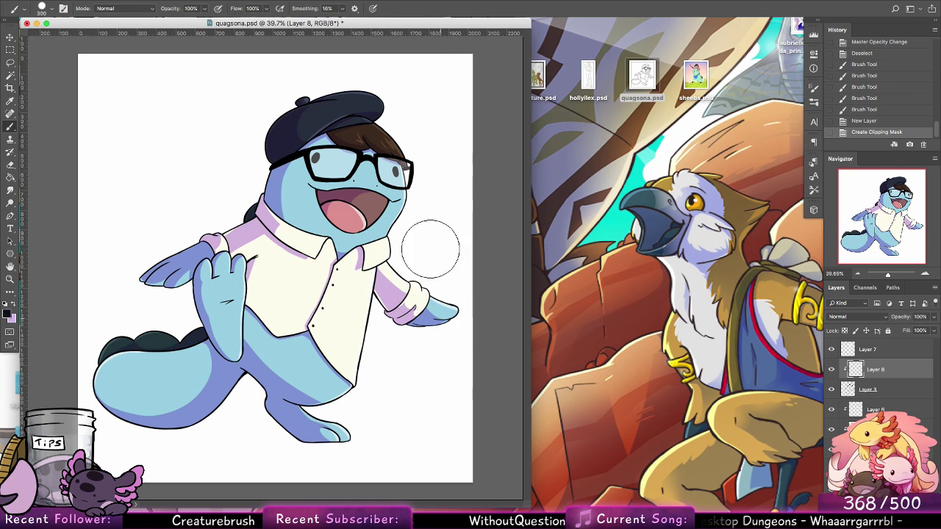
{"action": "mouse_move", "coordinate": [327, 433]}
{"action": "left_mouse_down"}
{"action": "mouse_move", "coordinate": [258, 398]}
{"action": "mouse_move", "coordinate": [291, 424]}
{"action": "mouse_move", "coordinate": [252, 317]}
{"action": "left_mouse_up"}
Step: Fill all of Layer 8 with the near-black navy to recolour the line art
{"action": "key", "text": "g"}
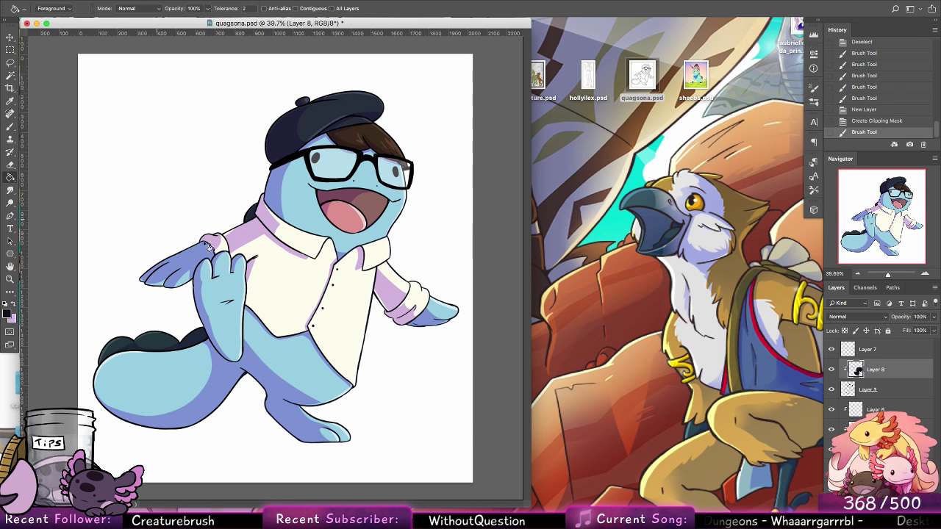
{"action": "left_click", "coordinate": [297, 316]}
{"action": "left_click", "coordinate": [299, 332]}
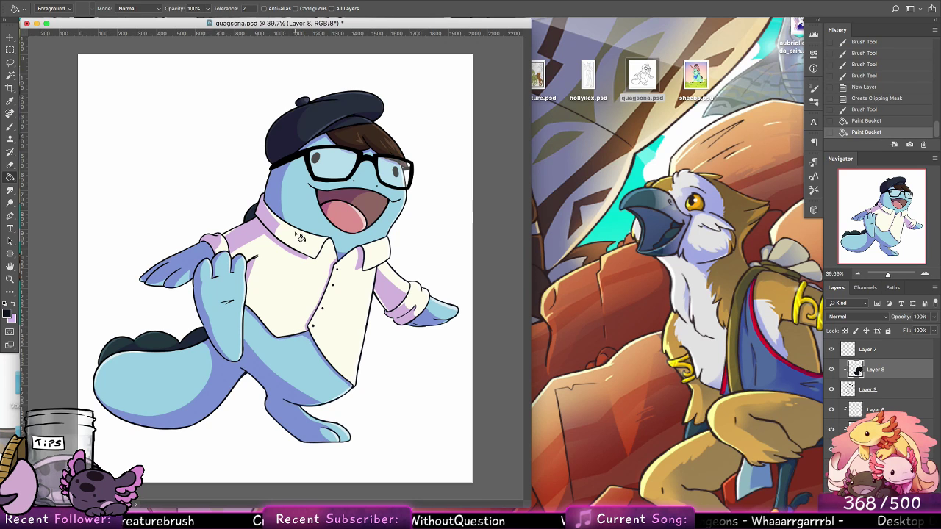
{"action": "left_click", "coordinate": [243, 203]}
{"action": "left_click", "coordinate": [243, 203]}
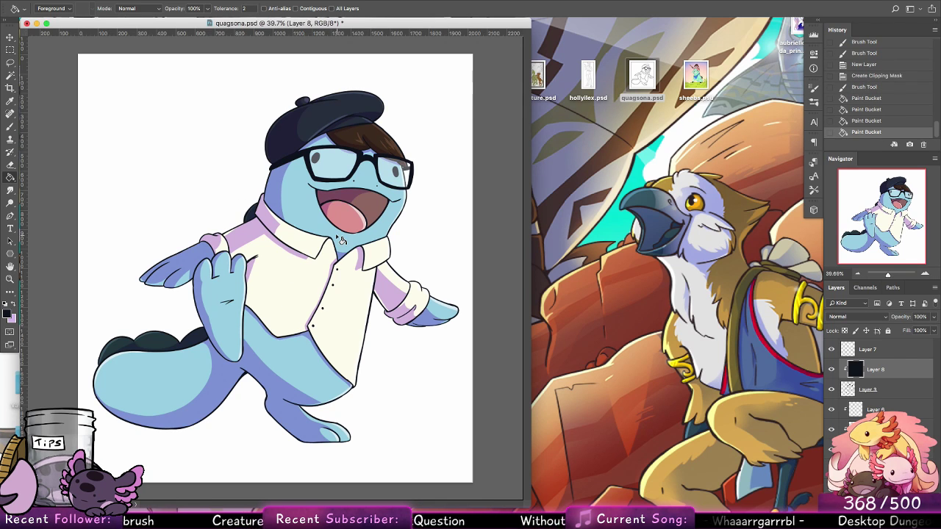
Step: Duplicate the glasses lens layer, Layer 7, to strengthen the white on the lenses
{"action": "left_click", "coordinate": [11, 279]}
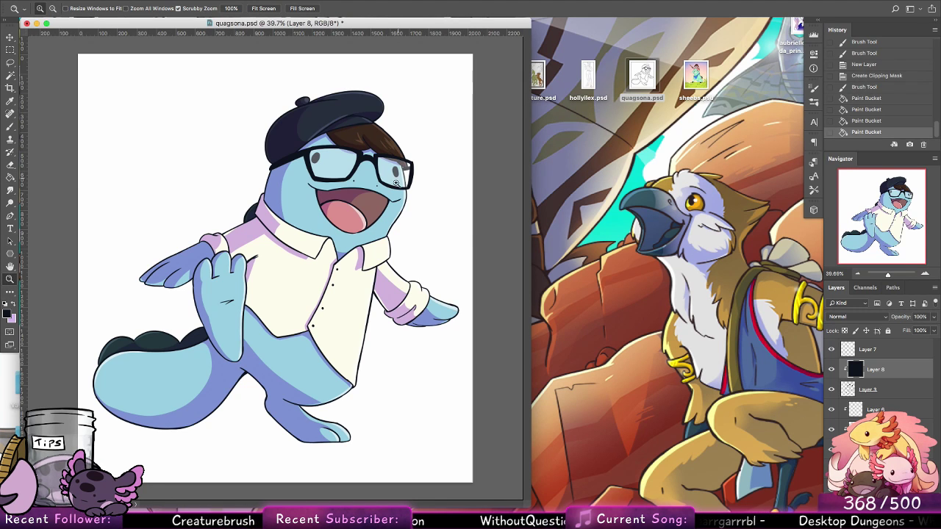
{"action": "left_click_drag", "start_coordinate": [346, 145], "coordinate": [441, 170]}
{"action": "left_click_drag", "start_coordinate": [402, 226], "coordinate": [369, 419]}
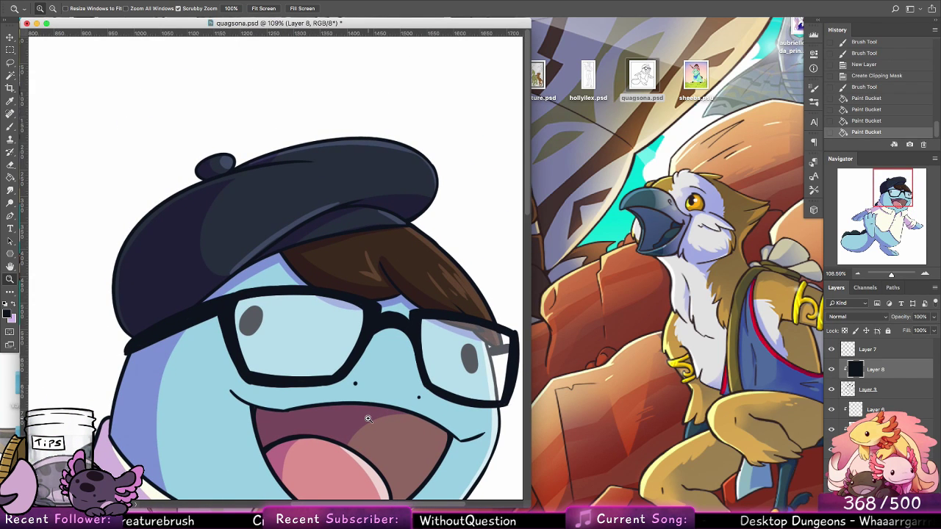
{"action": "left_click", "coordinate": [870, 350]}
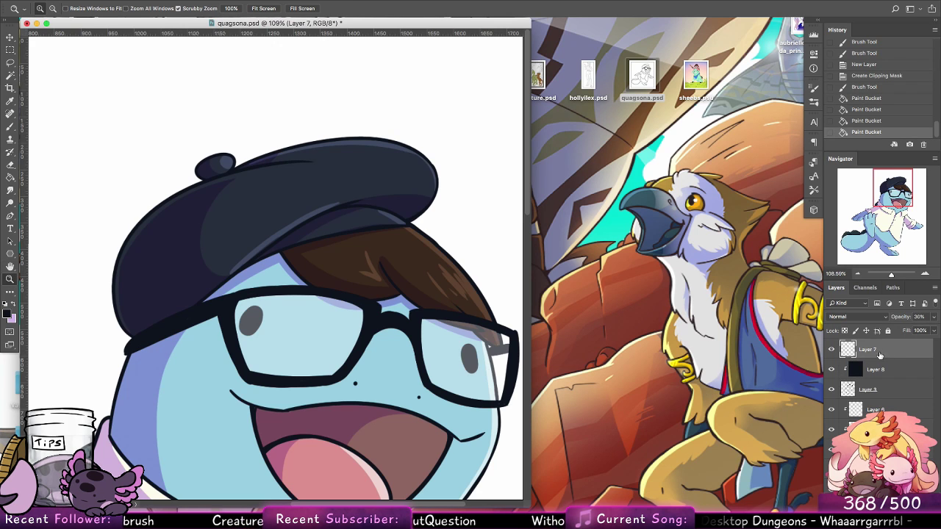
{"action": "left_click_drag", "start_coordinate": [880, 355], "coordinate": [880, 341]}
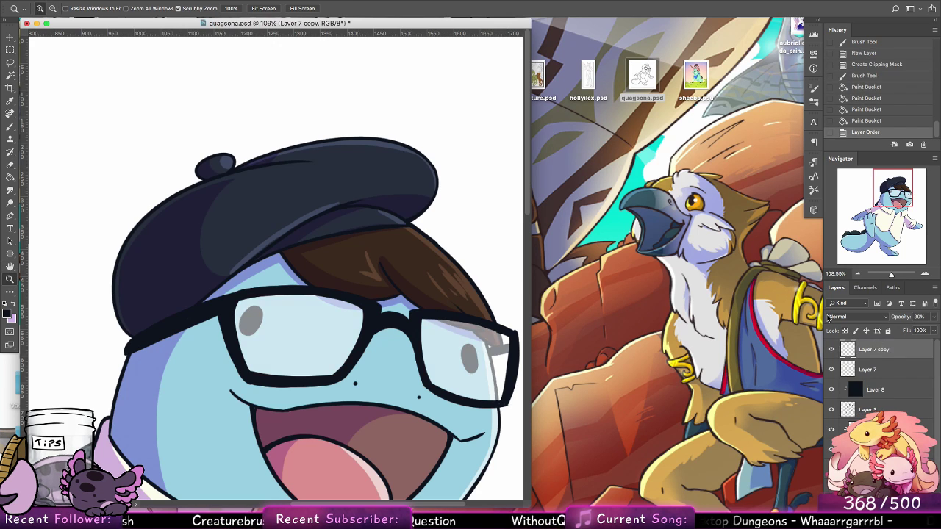
Step: Erase diagonal streaks across both lenses on Layer 7 copy to form glass reflections
{"action": "key", "text": "e"}
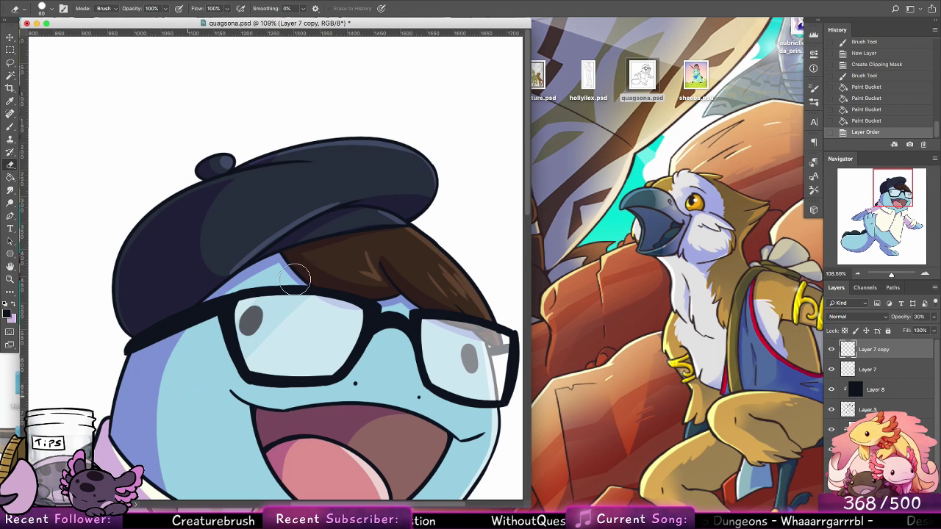
{"action": "left_click_drag", "start_coordinate": [345, 305], "coordinate": [287, 367]}
{"action": "left_click_drag", "start_coordinate": [360, 323], "coordinate": [310, 357]}
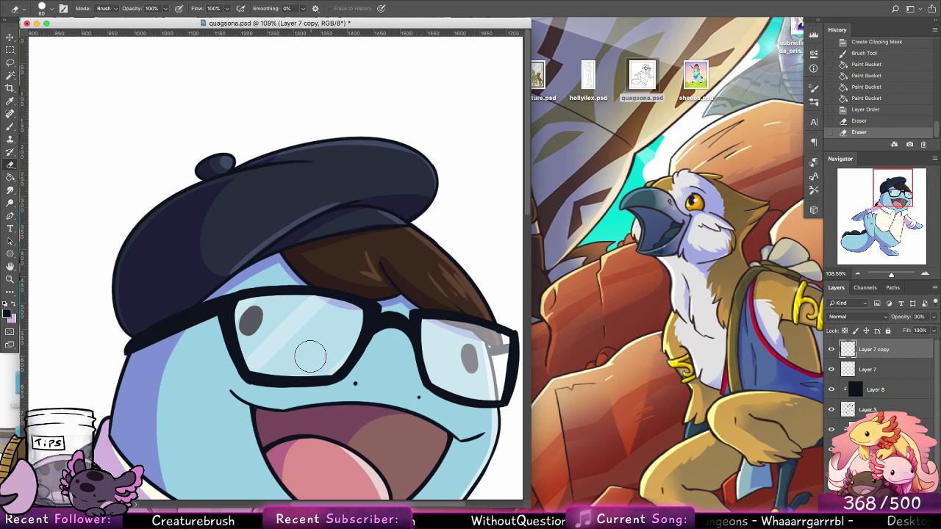
{"action": "left_click_drag", "start_coordinate": [449, 353], "coordinate": [314, 308]}
{"action": "left_click_drag", "start_coordinate": [305, 321], "coordinate": [373, 271]}
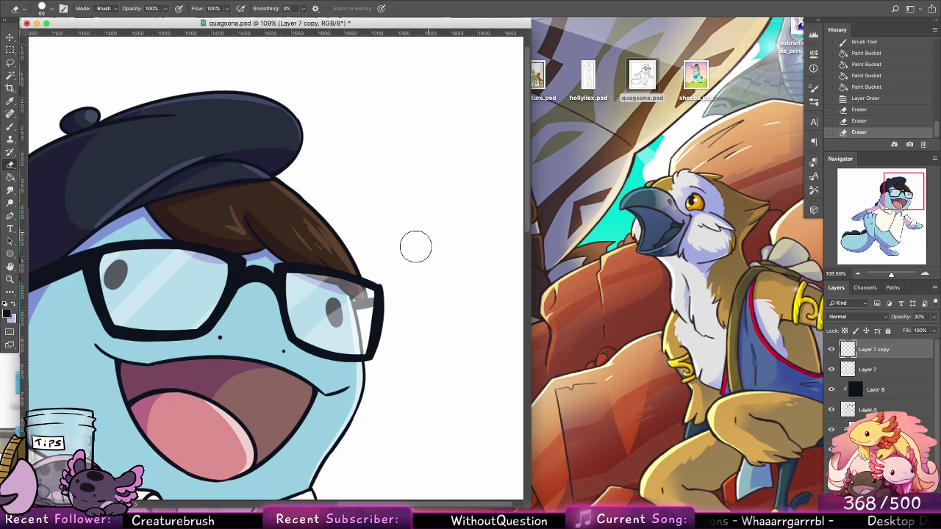
{"action": "left_click_drag", "start_coordinate": [309, 356], "coordinate": [364, 320]}
{"action": "left_click_drag", "start_coordinate": [295, 328], "coordinate": [351, 291]}
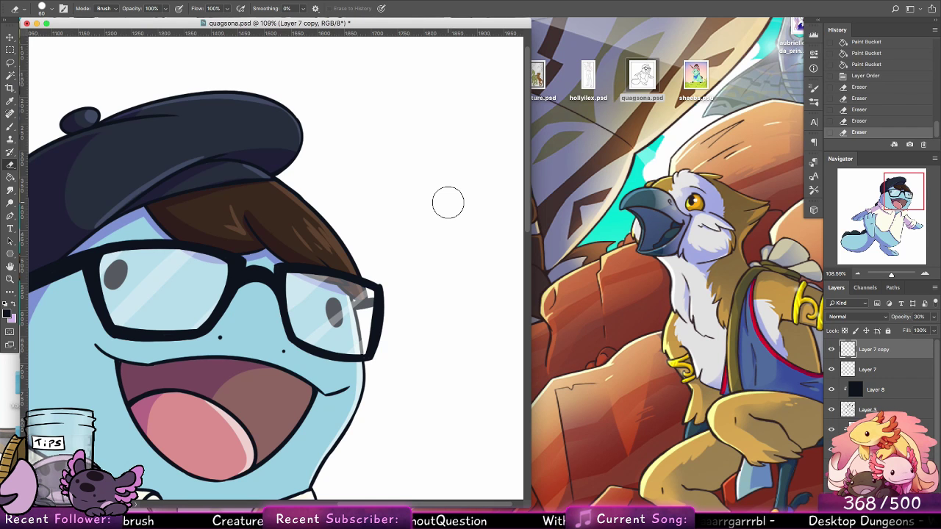
{"action": "key", "text": "z"}
{"action": "left_click_drag", "start_coordinate": [467, 220], "coordinate": [364, 219]}
{"action": "left_click", "coordinate": [9, 50]}
{"action": "left_click_drag", "start_coordinate": [13, 53], "coordinate": [46, 57]}
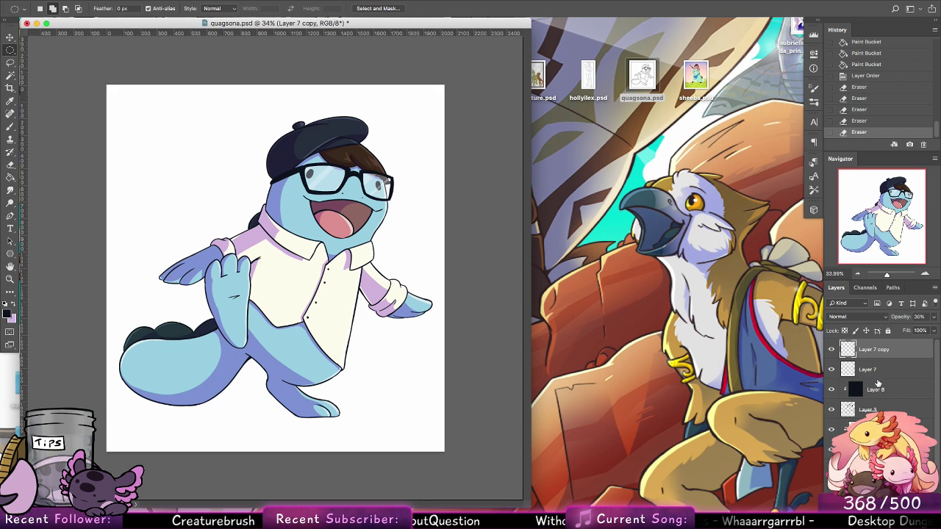
Step: Add a new layer above the Overlay highlights on Layer 6 and clip it to the character's colours
{"action": "left_click", "coordinate": [876, 429]}
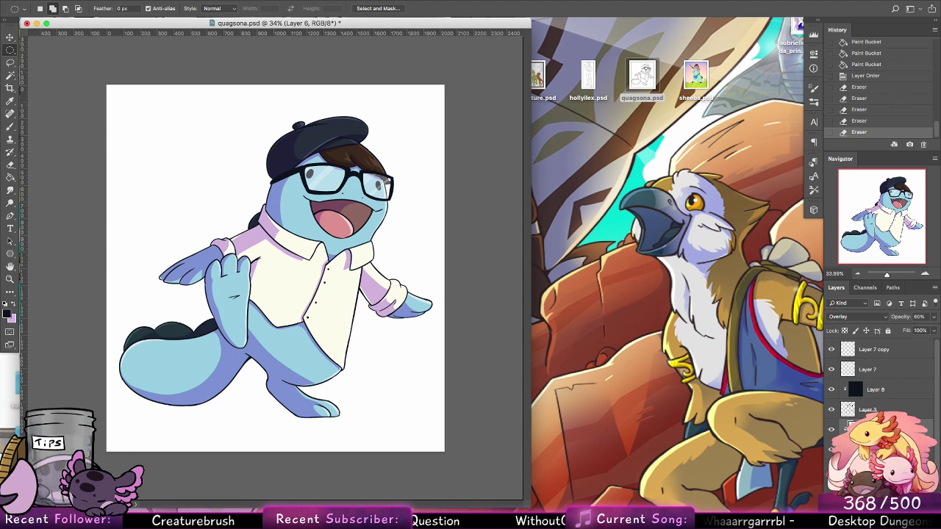
{"action": "left_click", "coordinate": [911, 522]}
{"action": "right_click", "coordinate": [886, 429]}
{"action": "left_click", "coordinate": [788, 277]}
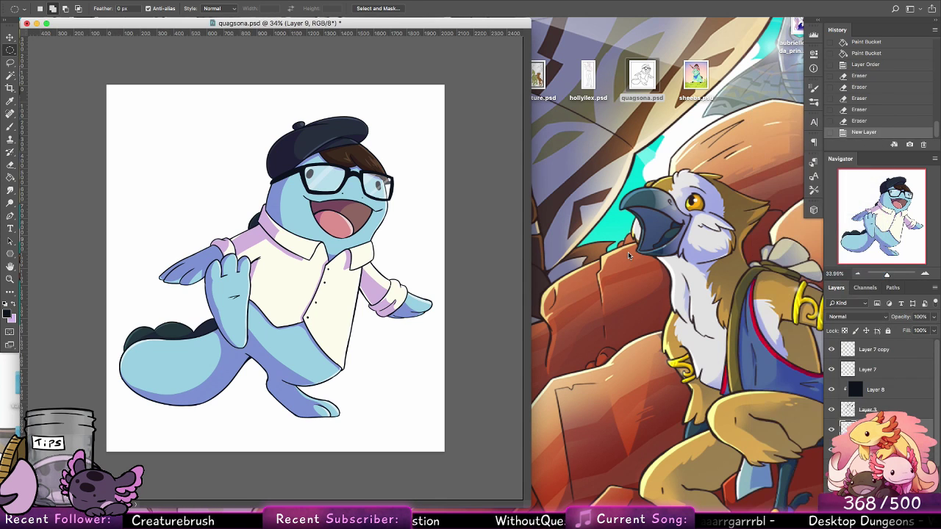
Step: Sample white from the canvas background and try flooding the new Layer 9 with it
{"action": "left_click", "coordinate": [10, 177]}
{"action": "left_click", "coordinate": [51, 188]}
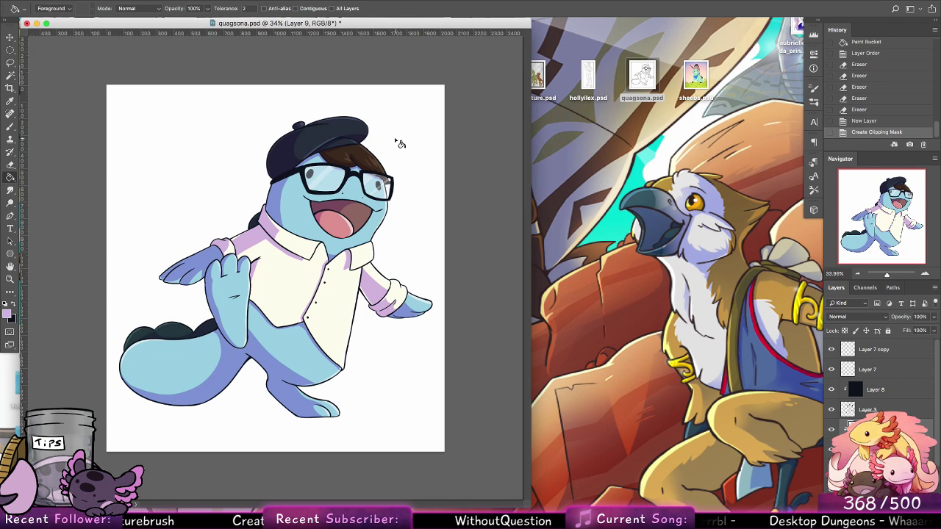
{"action": "left_click", "coordinate": [192, 168], "text": "alt"}
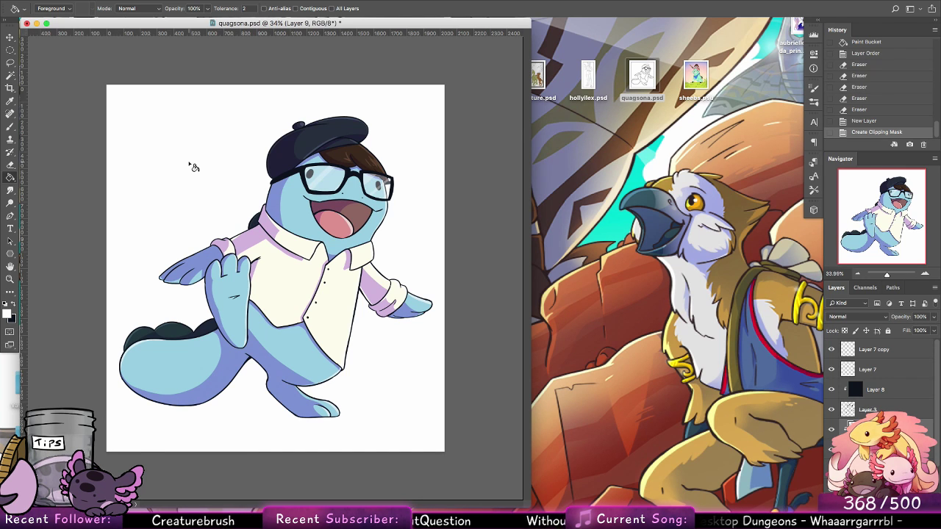
{"action": "key", "text": "super+z"}
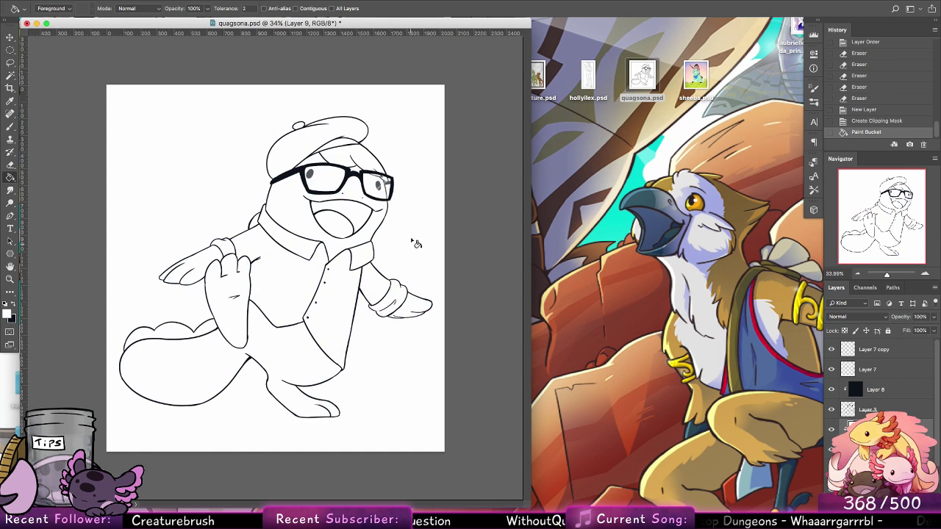
{"action": "key", "text": "super+z"}
Step: Draw white radial gradients from beside the beret and hair on Layer 9 and set its blend mode to Overlay
{"action": "left_click_drag", "start_coordinate": [11, 179], "coordinate": [55, 176]}
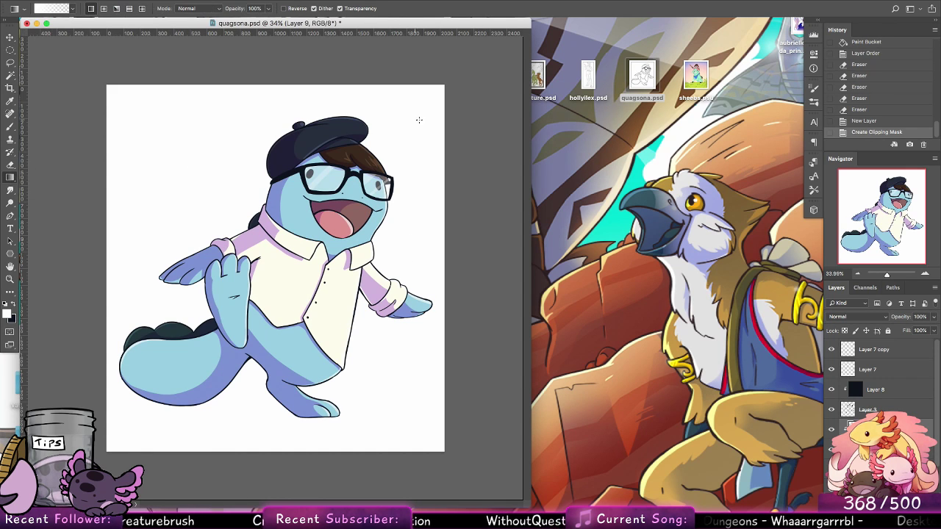
{"action": "key", "text": "super+z"}
{"action": "key", "text": "super+z"}
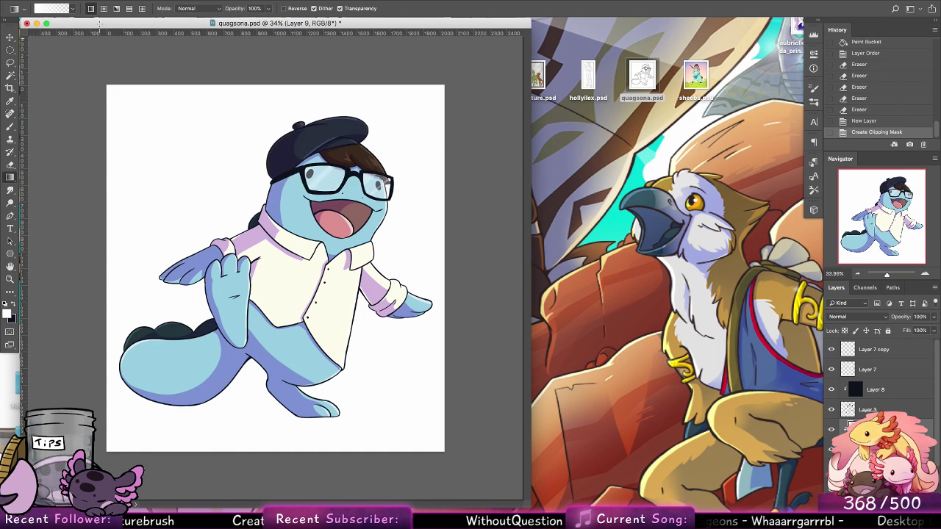
{"action": "left_click_drag", "start_coordinate": [419, 141], "coordinate": [419, 247]}
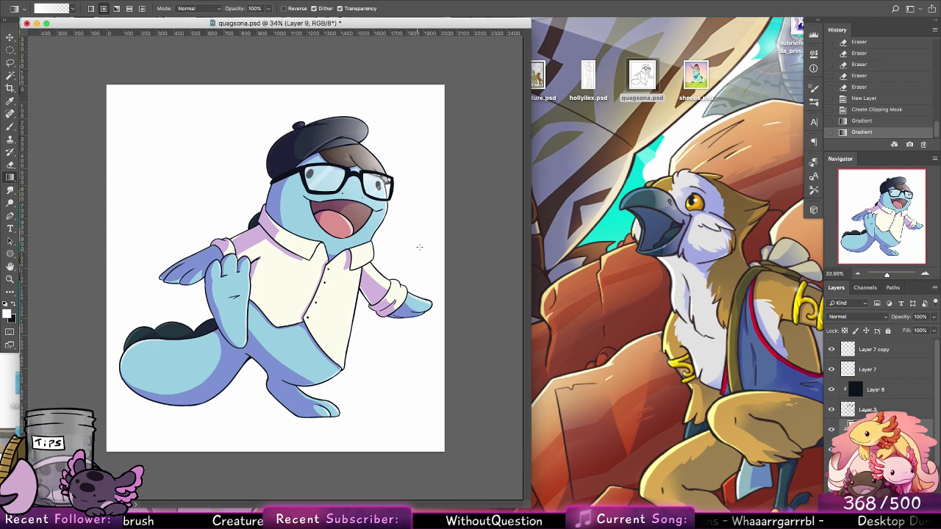
{"action": "left_click", "coordinate": [857, 317]}
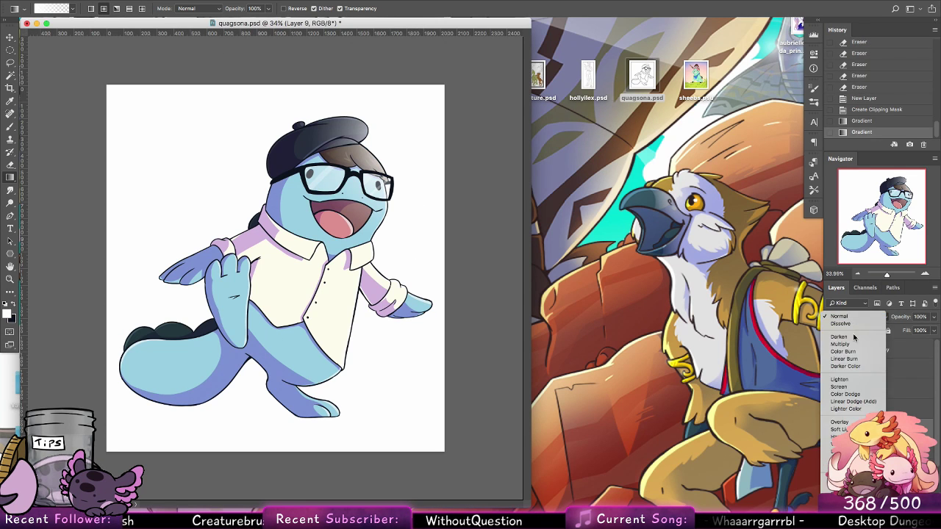
{"action": "left_click", "coordinate": [829, 395]}
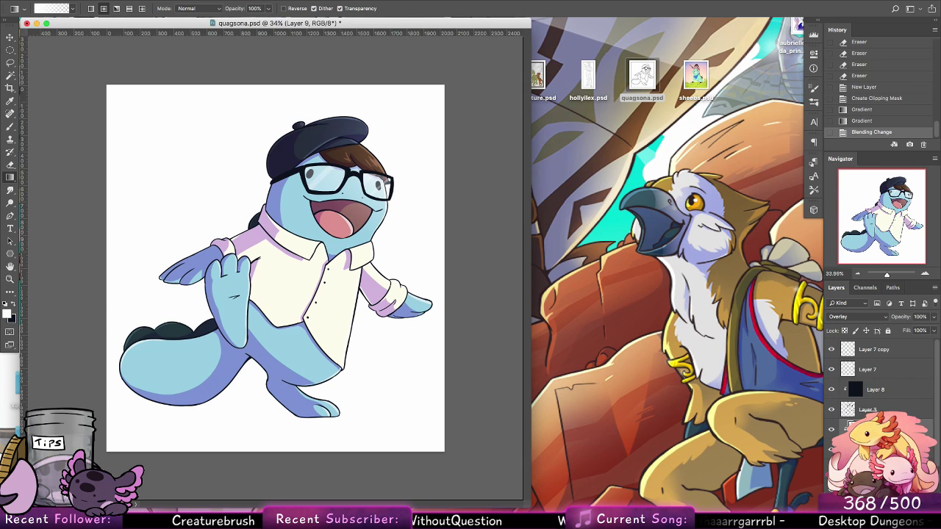
Step: Add a layer mask to the Multiply shading on Layer 5 and soften the body's shadows with black radial gradients
{"action": "left_click", "coordinate": [875, 449]}
{"action": "left_click", "coordinate": [867, 522]}
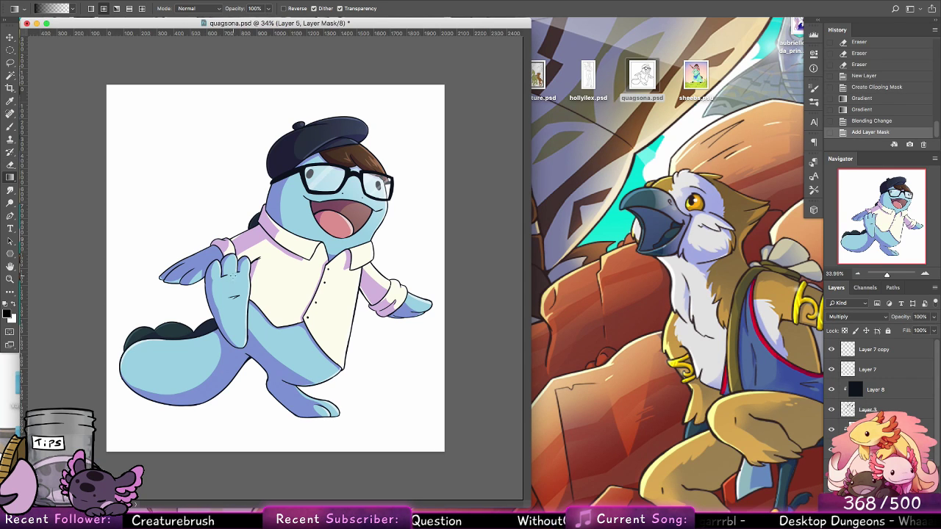
{"action": "mouse_move", "coordinate": [233, 276]}
{"action": "left_mouse_down"}
{"action": "mouse_move", "coordinate": [235, 297]}
{"action": "mouse_move", "coordinate": [271, 345]}
{"action": "left_mouse_up"}
{"action": "left_click_drag", "start_coordinate": [267, 325], "coordinate": [274, 346]}
{"action": "left_click_drag", "start_coordinate": [323, 390], "coordinate": [321, 406]}
{"action": "left_click_drag", "start_coordinate": [323, 392], "coordinate": [317, 412]}
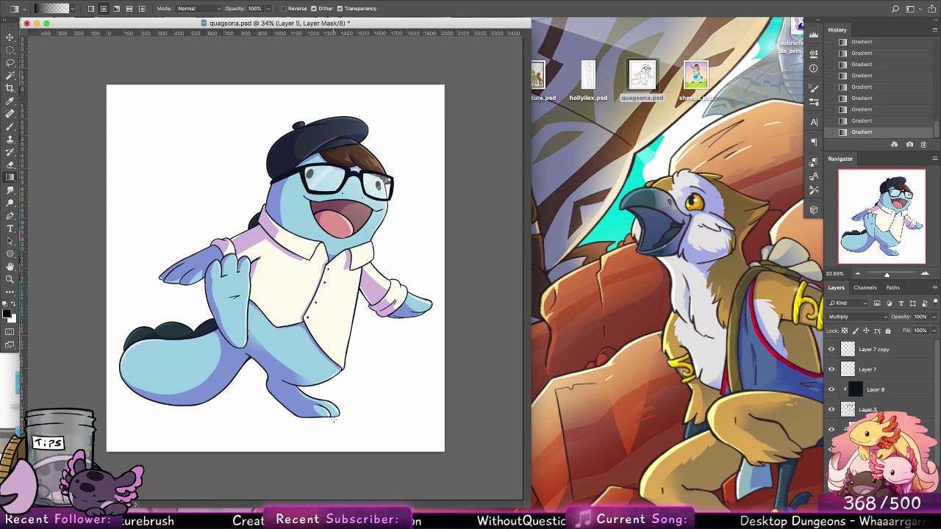
{"action": "left_click_drag", "start_coordinate": [122, 380], "coordinate": [139, 394]}
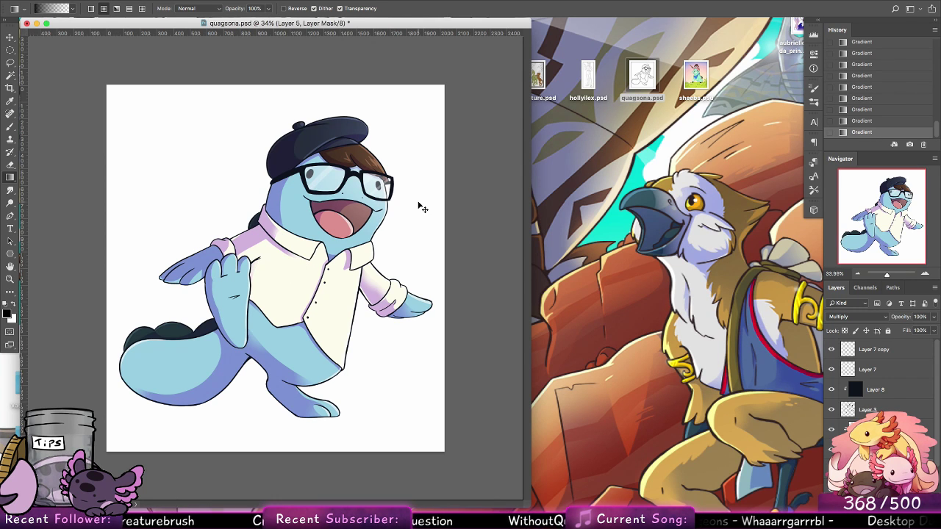
Step: Compare the shading with and without the last two gradients on Layer 5's mask
{"action": "key", "text": "super+z"}
{"action": "key", "text": "super+z"}
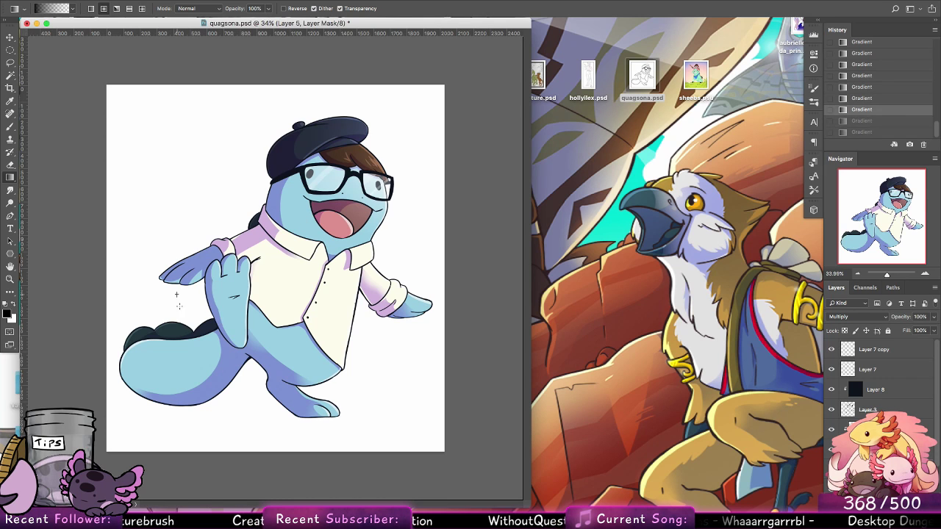
{"action": "key", "text": "shift+super+z"}
{"action": "key", "text": "shift+super+z"}
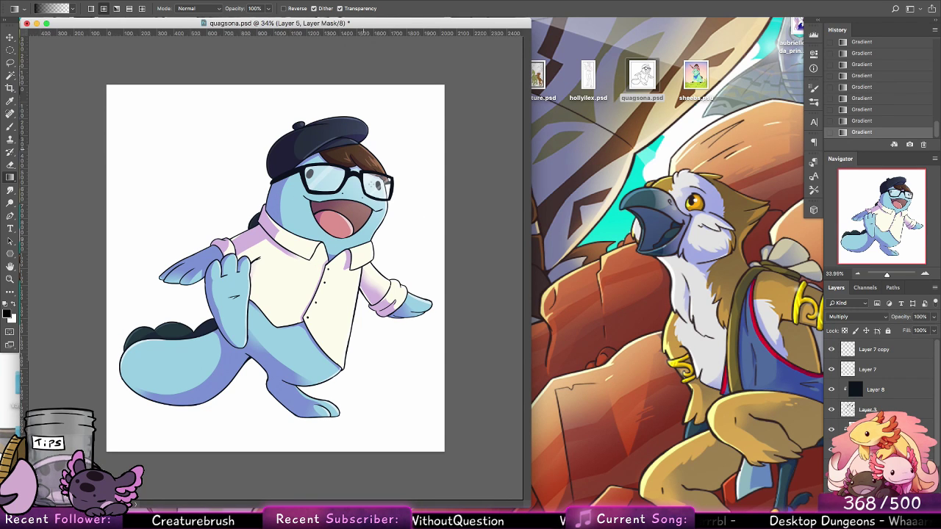
Step: Paint over the cheek shadow on Layer 5's mask with a 17 px brush and soften the stroke with the Blur tool
{"action": "left_click", "coordinate": [10, 127]}
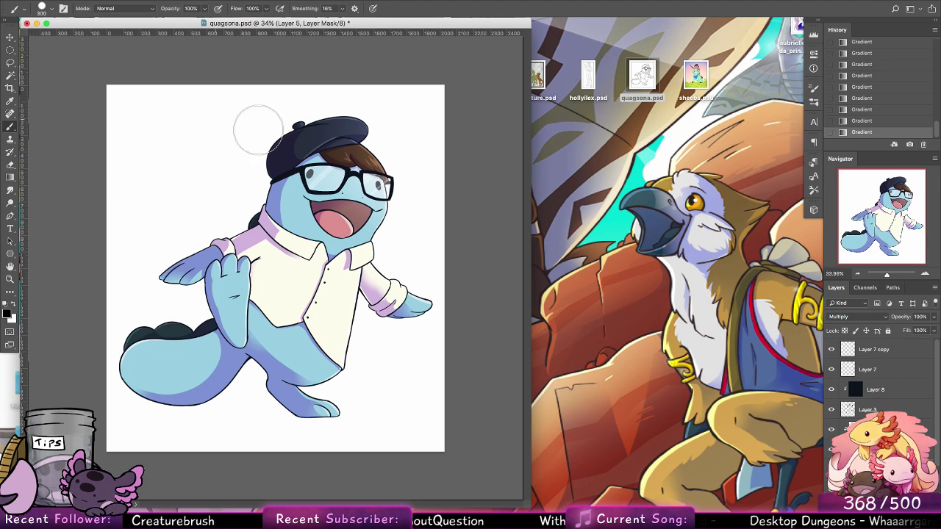
{"action": "left_click", "coordinate": [52, 10]}
{"action": "left_click", "coordinate": [78, 116]}
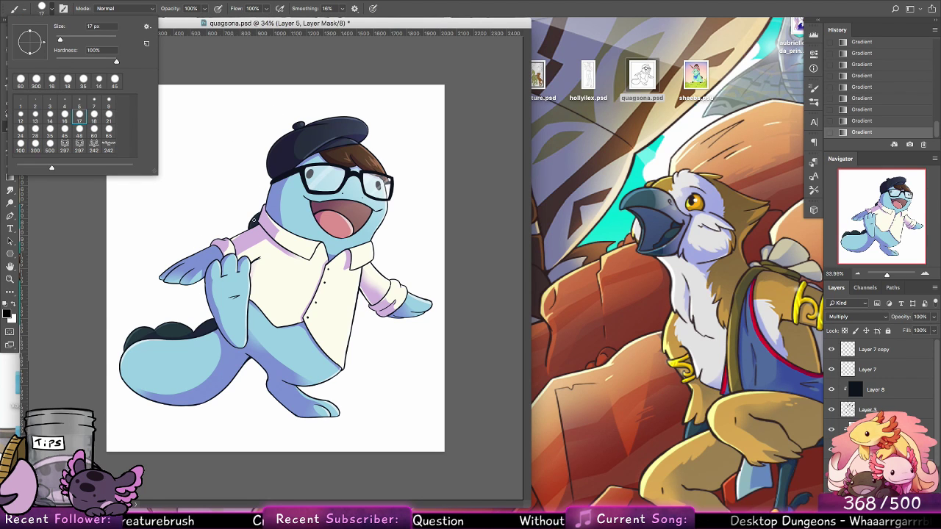
{"action": "left_click_drag", "start_coordinate": [289, 177], "coordinate": [282, 225]}
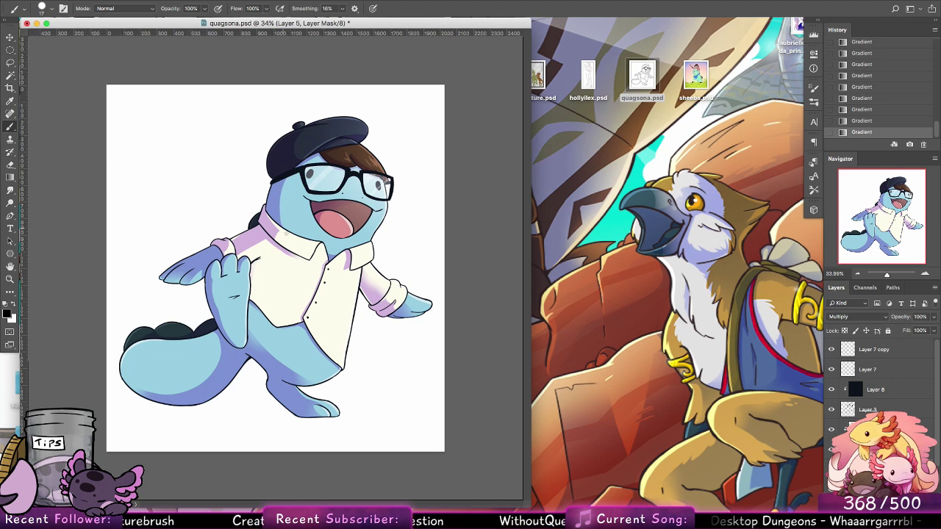
{"action": "left_click", "coordinate": [10, 190]}
{"action": "left_click", "coordinate": [46, 189]}
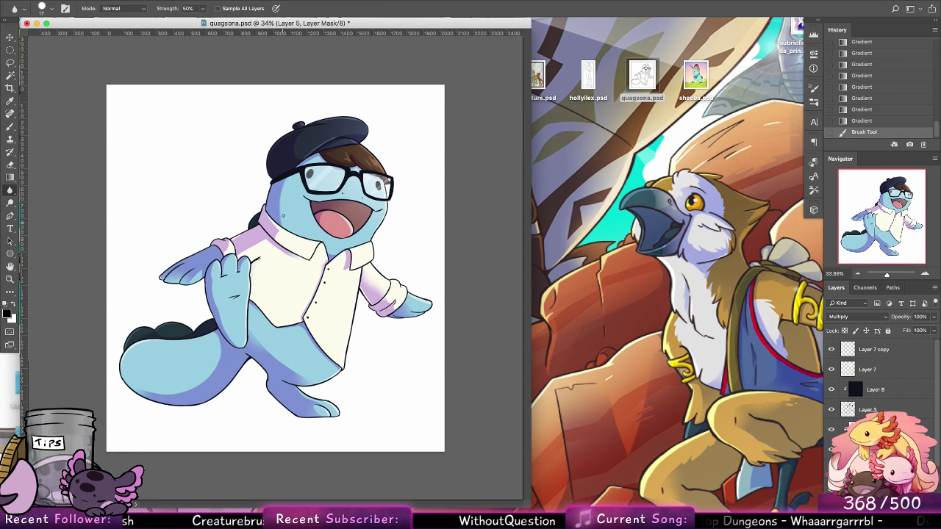
{"action": "left_click", "coordinate": [283, 216]}
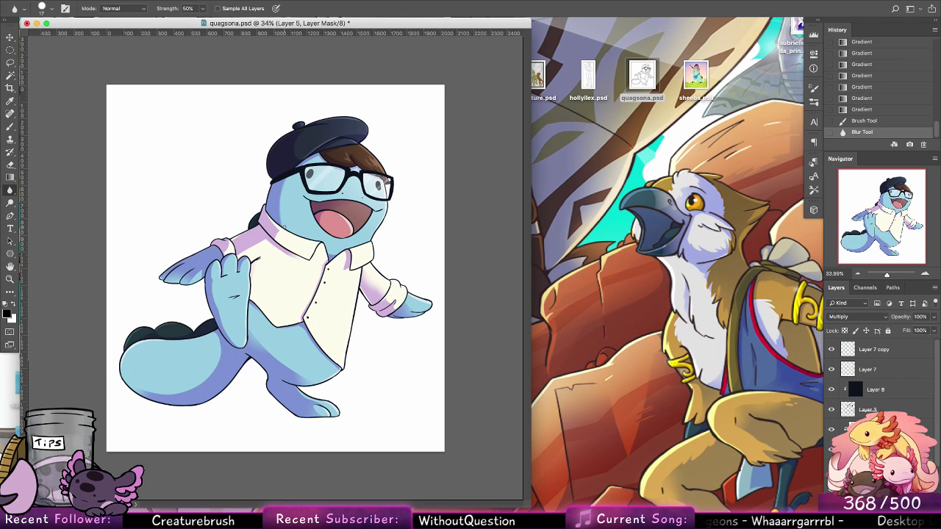
Step: Soften the shirt's shading with further black radial gradients on Layer 5's mask
{"action": "key", "text": "z"}
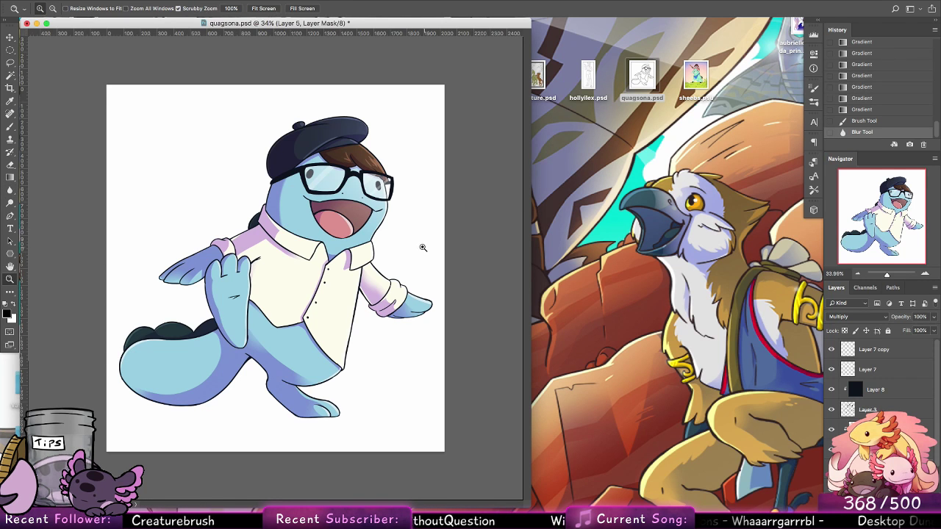
{"action": "left_click_drag", "start_coordinate": [423, 248], "coordinate": [398, 223]}
{"action": "left_click_drag", "start_coordinate": [270, 234], "coordinate": [289, 227]}
{"action": "key", "text": "r"}
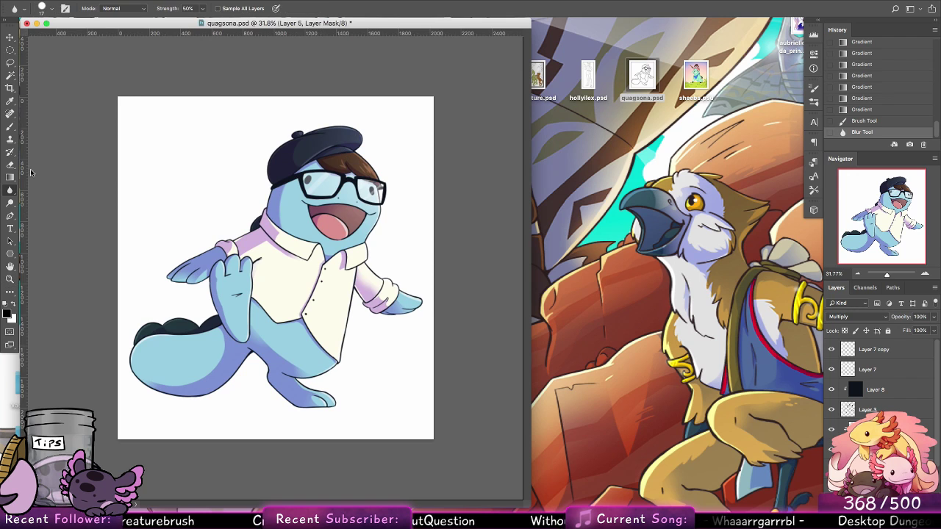
{"action": "left_click", "coordinate": [10, 178]}
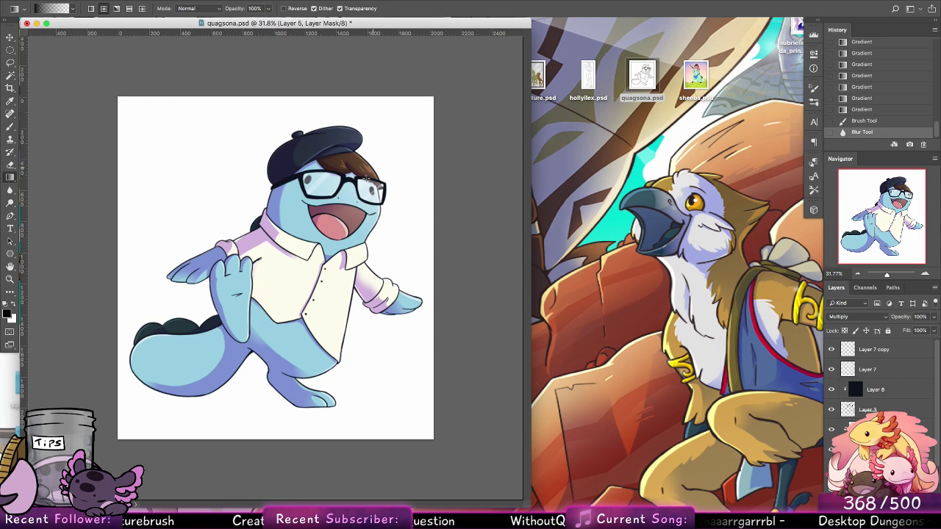
{"action": "left_click_drag", "start_coordinate": [341, 286], "coordinate": [341, 283]}
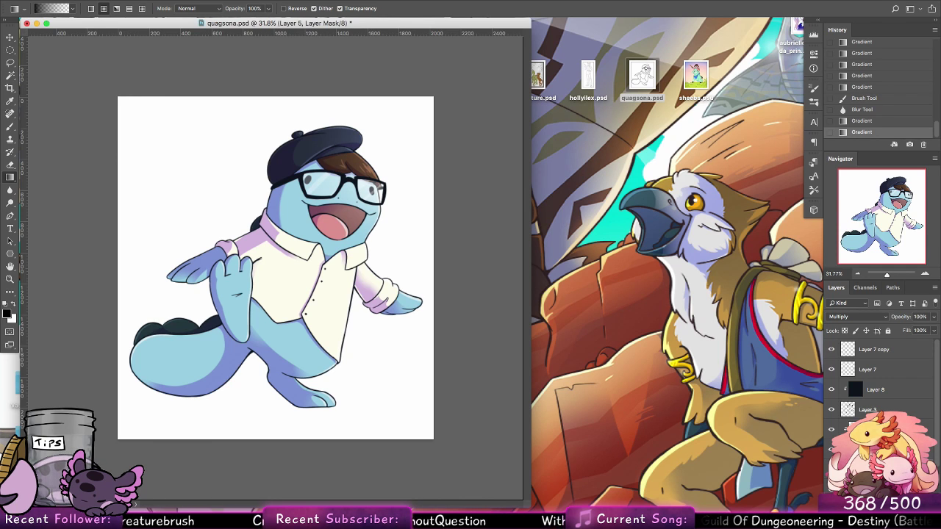
Step: Group the character's layers from Layer 7 copy downwards, leaving out Layer 2, and save the file
{"action": "left_click", "coordinate": [10, 50]}
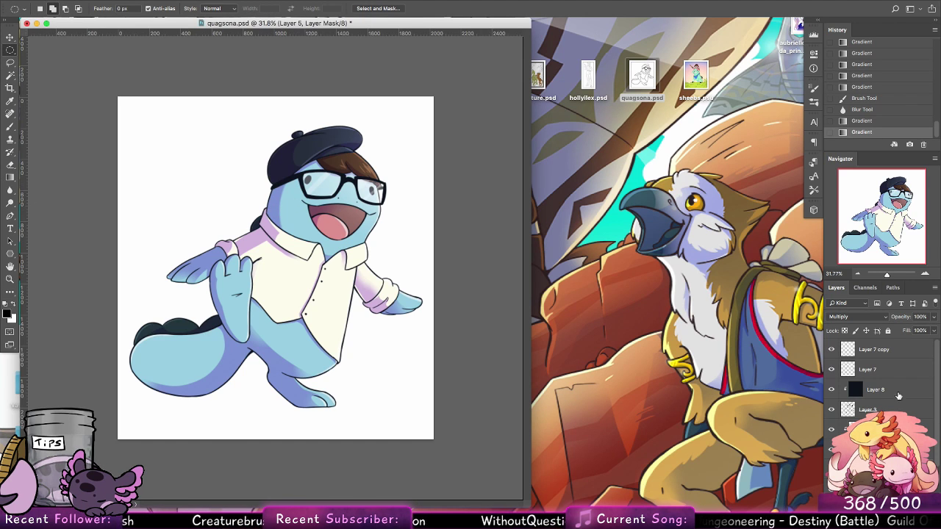
{"action": "left_click", "coordinate": [902, 356]}
{"action": "left_click", "coordinate": [899, 430], "text": "shift"}
{"action": "key", "text": "ctrl+g"}
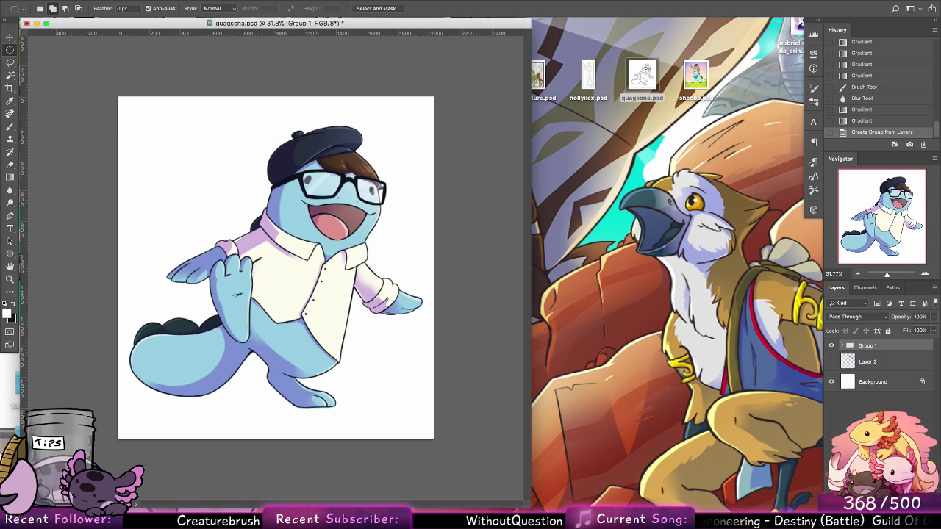
{"action": "left_click", "coordinate": [848, 360]}
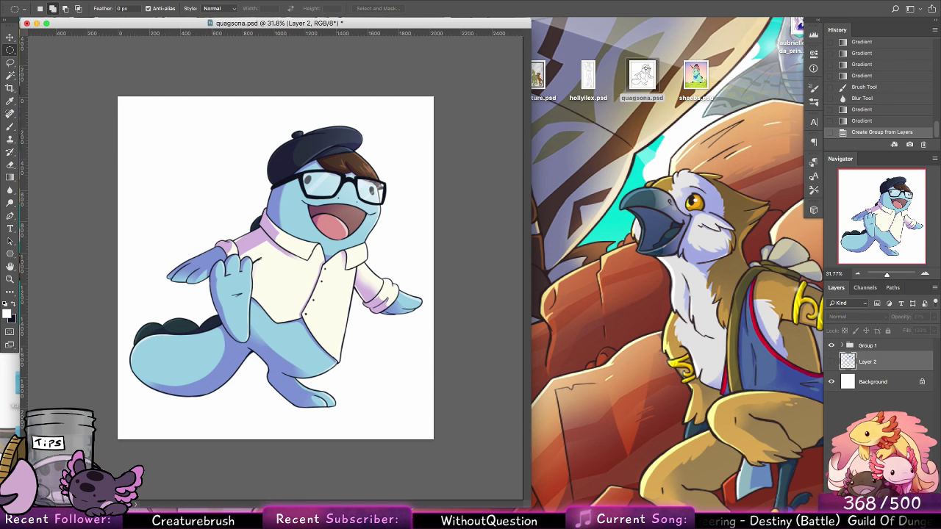
{"action": "key", "text": "ctrl+s"}
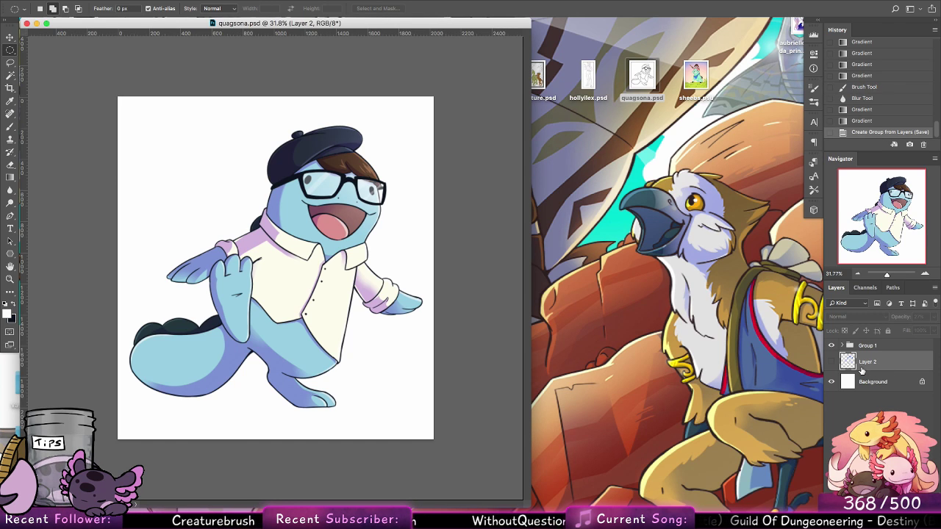
{"action": "left_click", "coordinate": [88, 2]}
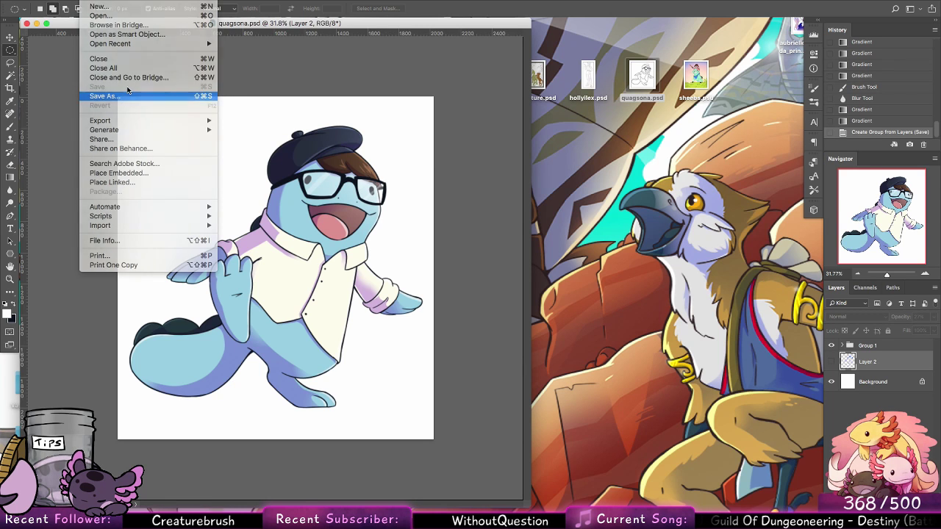
{"action": "left_click", "coordinate": [123, 94]}
{"action": "left_click", "coordinate": [423, 506]}
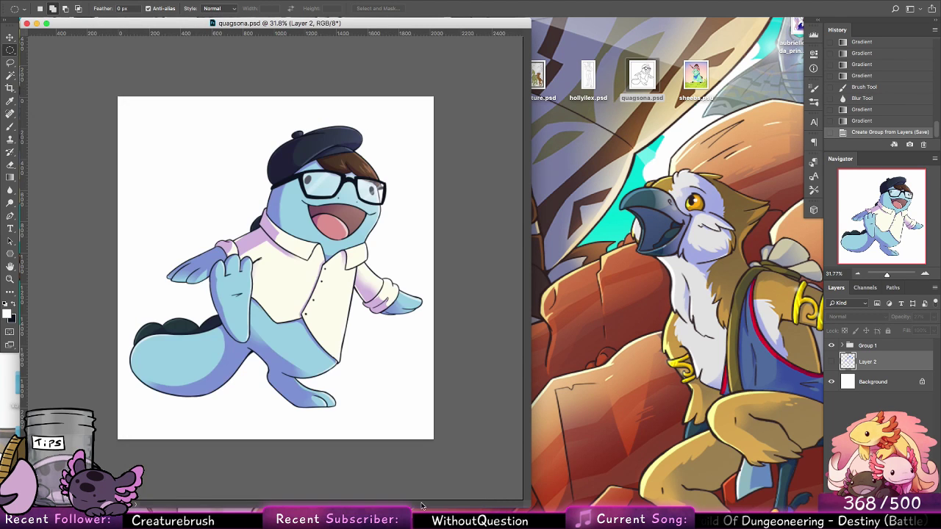
Step: Choose the 242 px signature brush and move the hidden Layer 2 into Group 1
{"action": "left_click", "coordinate": [10, 126]}
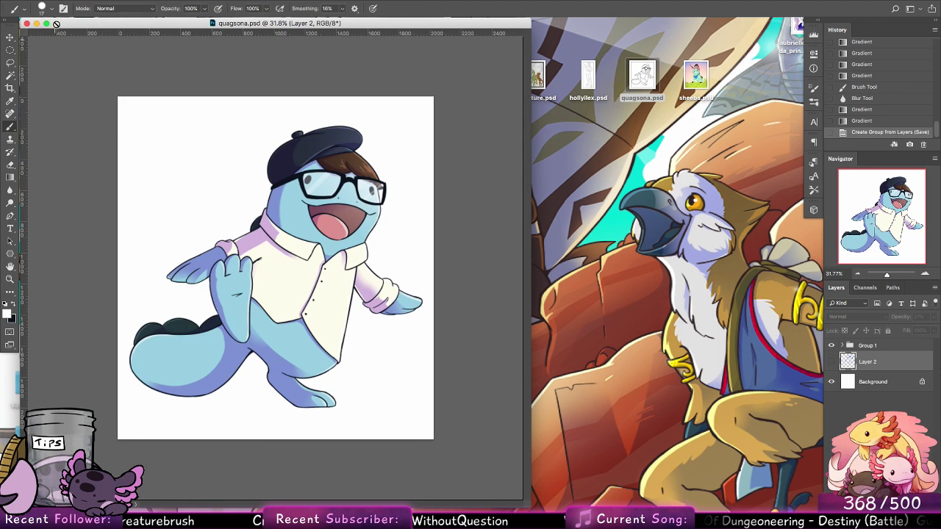
{"action": "left_click", "coordinate": [51, 8]}
{"action": "left_click", "coordinate": [98, 150]}
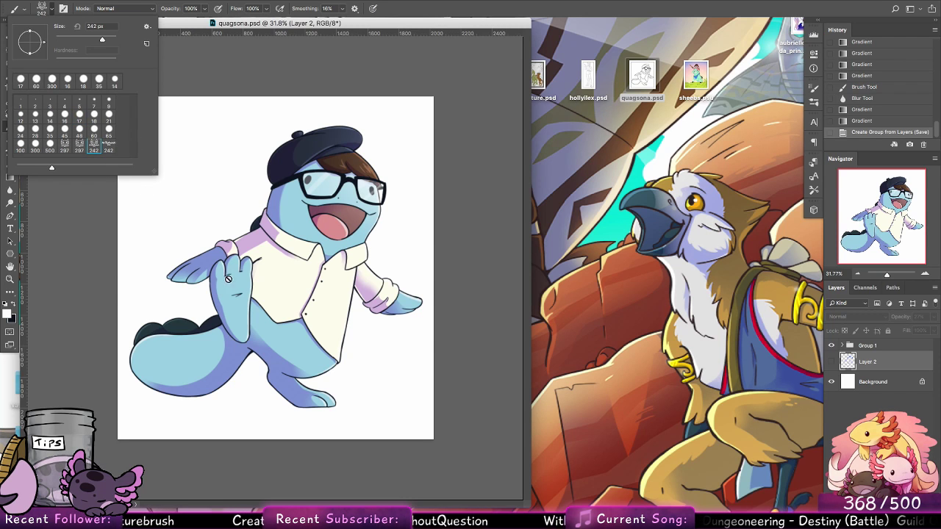
{"action": "mouse_move", "coordinate": [885, 374]}
{"action": "left_mouse_down"}
{"action": "mouse_move", "coordinate": [869, 368]}
{"action": "mouse_move", "coordinate": [868, 347]}
{"action": "left_mouse_up"}
{"action": "left_click", "coordinate": [843, 346]}
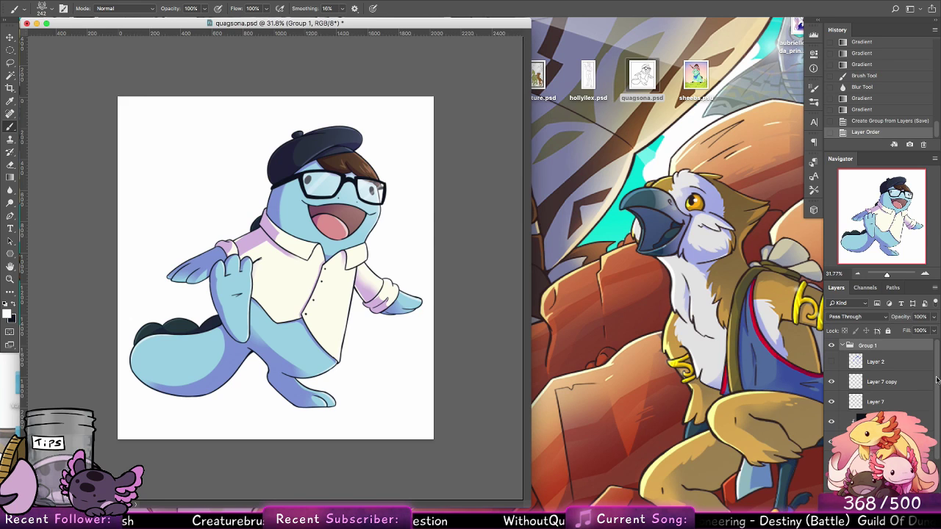
Step: Add a new layer in the lower part of Group 1 and move it further down the layer stack
{"action": "left_click_drag", "start_coordinate": [937, 380], "coordinate": [938, 423]}
{"action": "left_click", "coordinate": [882, 469]}
{"action": "left_click", "coordinate": [912, 519]}
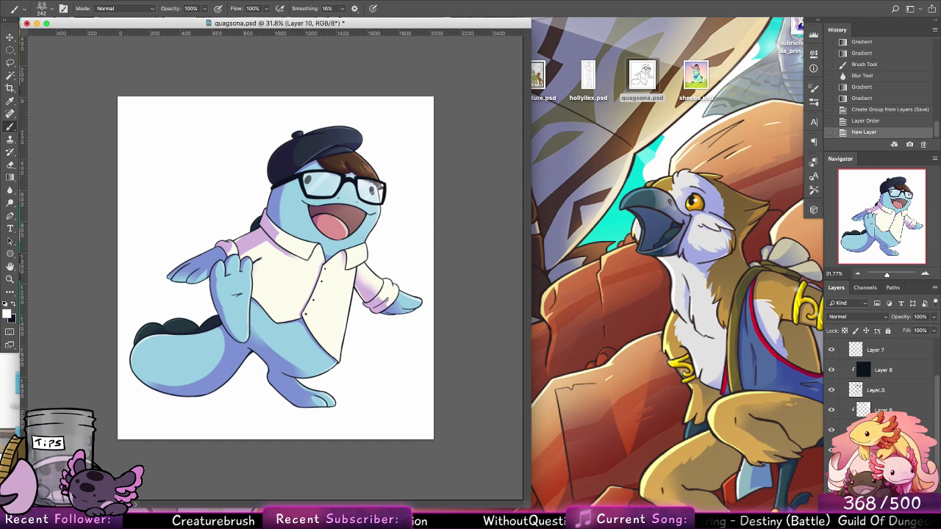
{"action": "left_click_drag", "start_coordinate": [882, 469], "coordinate": [882, 499]}
{"action": "left_click_drag", "start_coordinate": [936, 410], "coordinate": [931, 424]}
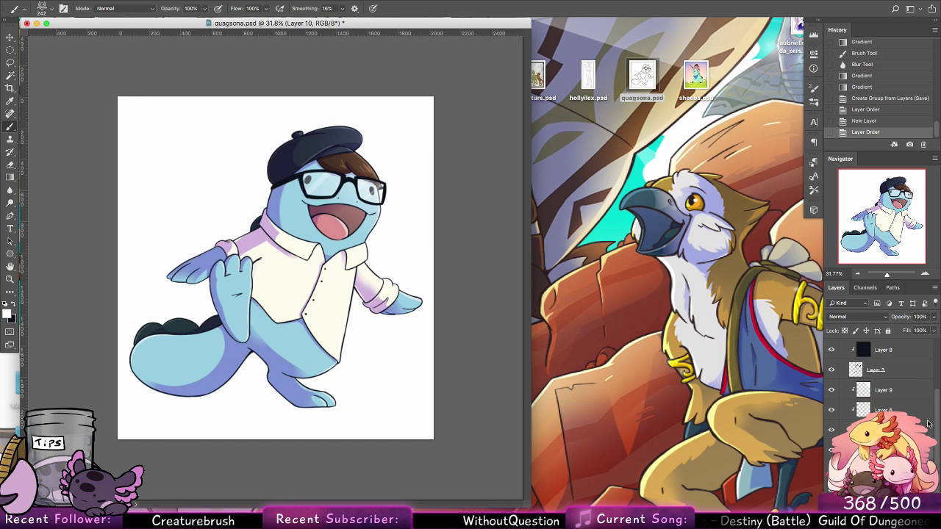
{"action": "left_click_drag", "start_coordinate": [882, 471], "coordinate": [882, 497]}
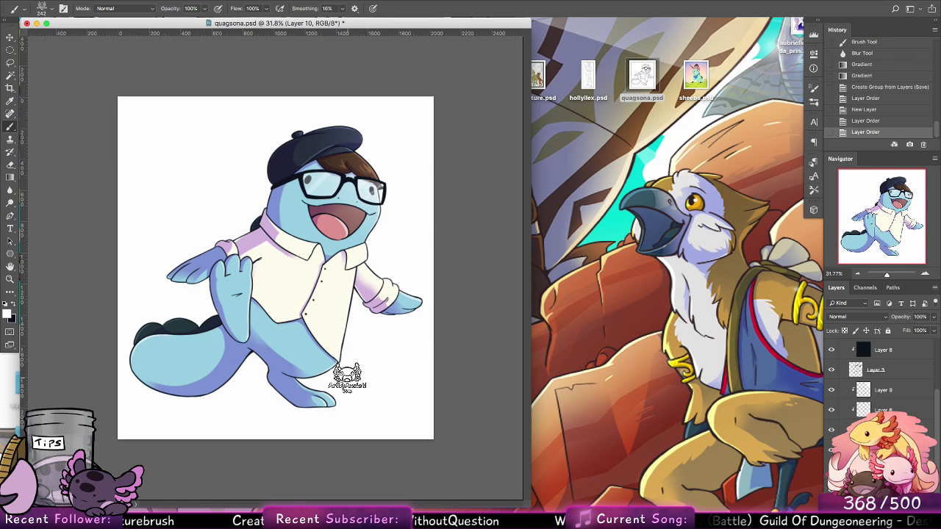
Step: Stamp the signature in a dark colour at 130 px by the standing foot and move Layer 10 directly below Layer 3
{"action": "left_click", "coordinate": [51, 8]}
{"action": "left_click_drag", "start_coordinate": [89, 39], "coordinate": [91, 39]}
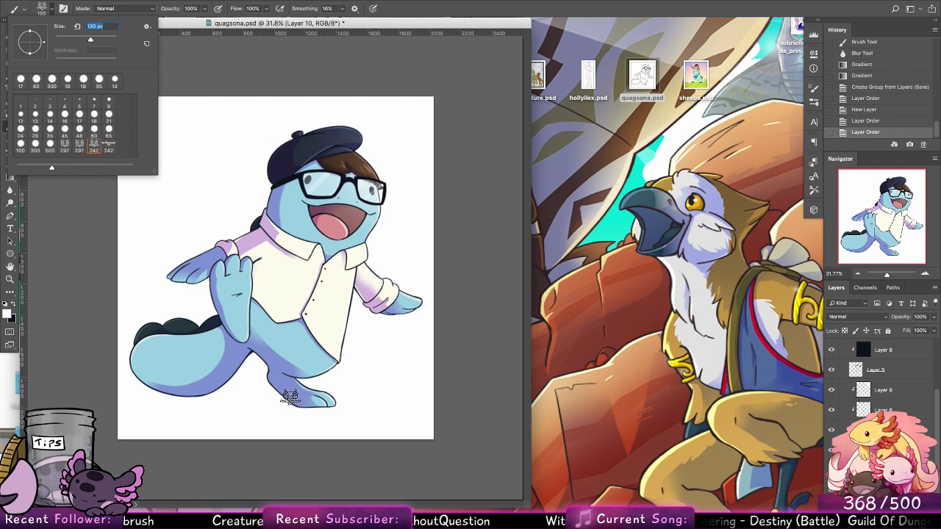
{"action": "left_click", "coordinate": [304, 431]}
{"action": "key", "text": "super+z"}
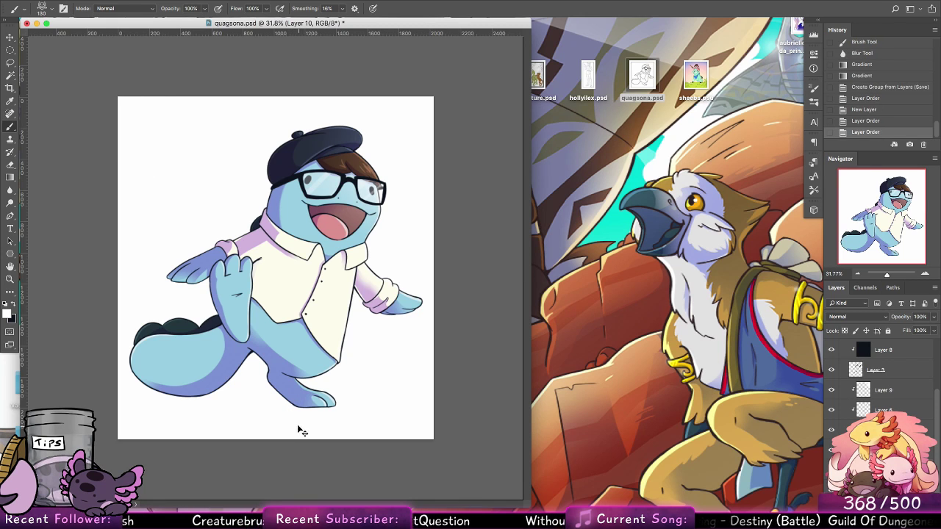
{"action": "left_click", "coordinate": [286, 399]}
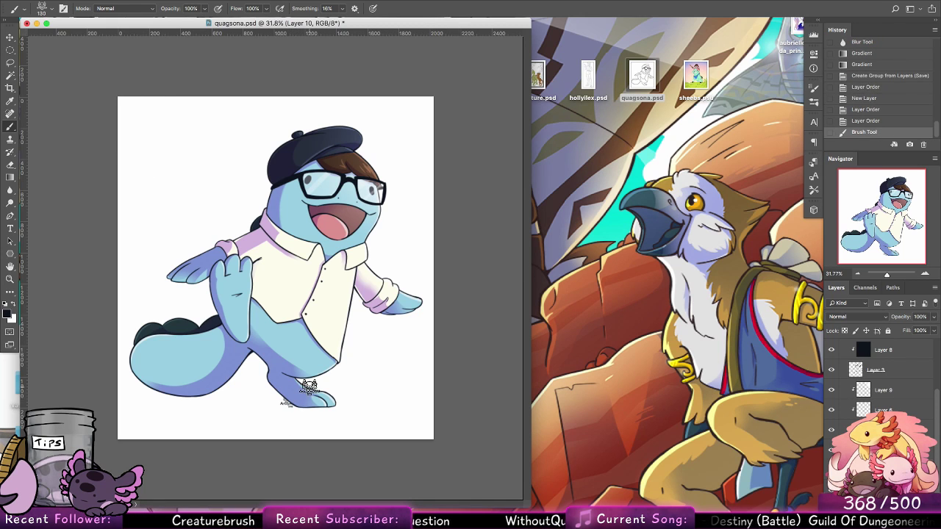
{"action": "left_click_drag", "start_coordinate": [878, 430], "coordinate": [888, 384]}
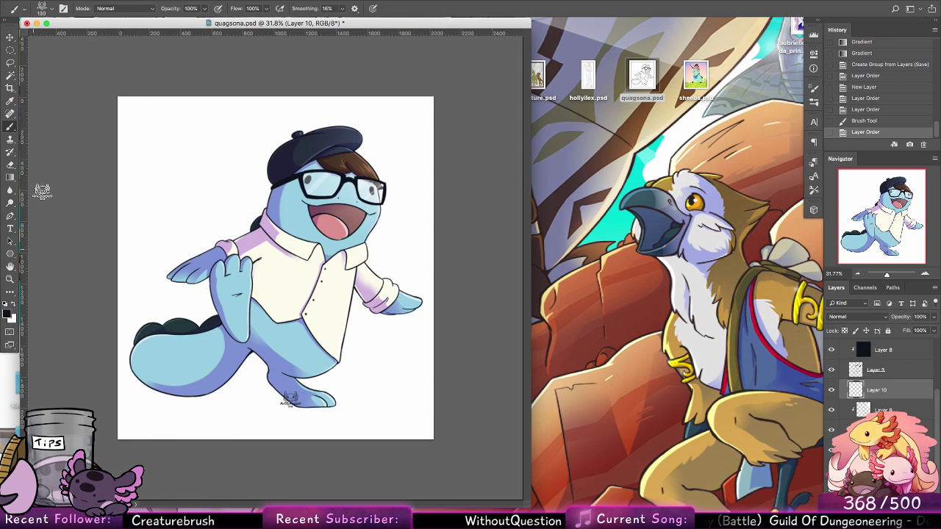
Step: Try placing the signature on the blank canvas just beside the toes of the standing foot
{"action": "key", "text": "v"}
{"action": "mouse_move", "coordinate": [338, 414]}
{"action": "left_mouse_down"}
{"action": "mouse_move", "coordinate": [254, 397]}
{"action": "mouse_move", "coordinate": [287, 412]}
{"action": "mouse_move", "coordinate": [397, 411]}
{"action": "mouse_move", "coordinate": [424, 431]}
{"action": "mouse_move", "coordinate": [448, 406]}
{"action": "left_mouse_up"}
{"action": "left_click", "coordinate": [10, 278]}
{"action": "left_click_drag", "start_coordinate": [440, 326], "coordinate": [378, 315]}
{"action": "key", "text": "super+0"}
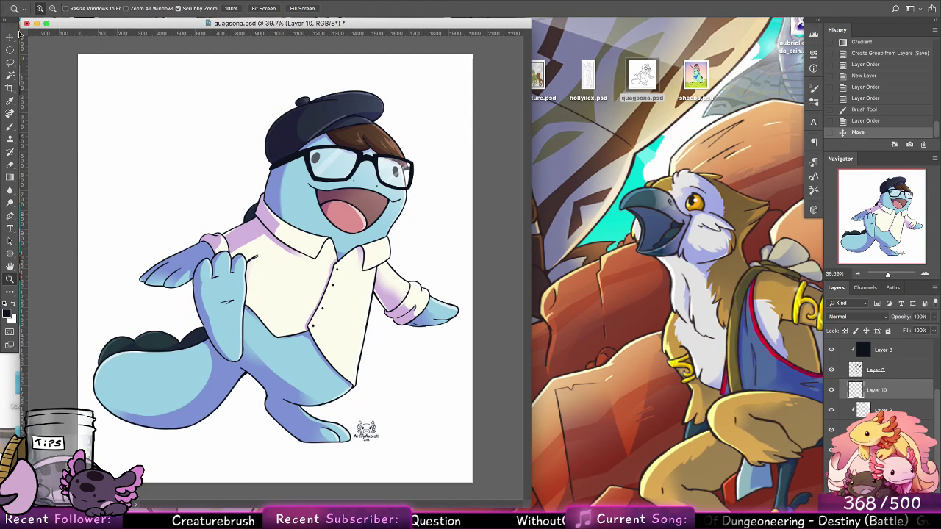
{"action": "key", "text": "v"}
{"action": "mouse_move", "coordinate": [391, 438]}
{"action": "left_mouse_down"}
{"action": "mouse_move", "coordinate": [388, 353]}
{"action": "mouse_move", "coordinate": [388, 424]}
{"action": "mouse_move", "coordinate": [398, 446]}
{"action": "left_mouse_up"}
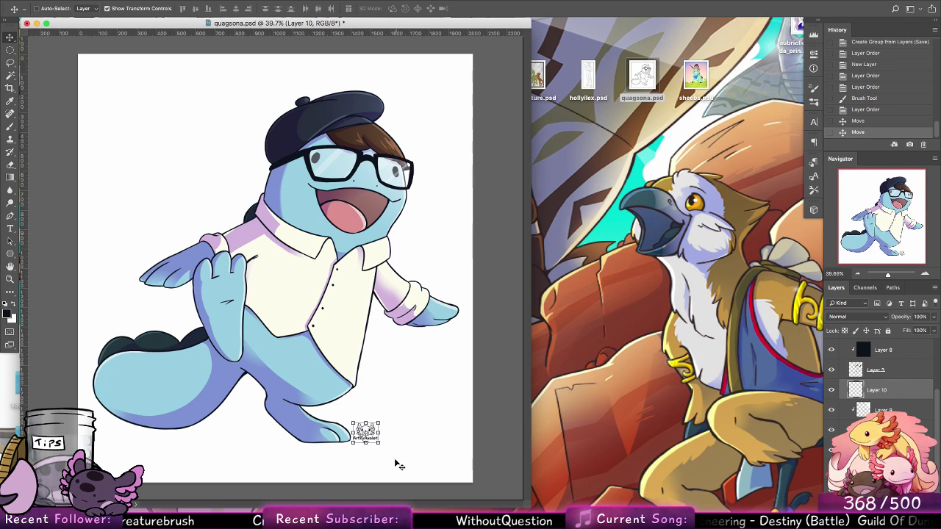
Step: Move the signature onto the shaded underside of the tail and set Layer 10's blend mode to Overlay
{"action": "mouse_move", "coordinate": [401, 450]}
{"action": "left_mouse_down"}
{"action": "mouse_move", "coordinate": [211, 403]}
{"action": "mouse_move", "coordinate": [218, 428]}
{"action": "mouse_move", "coordinate": [225, 425]}
{"action": "left_mouse_up"}
{"action": "left_click", "coordinate": [854, 316]}
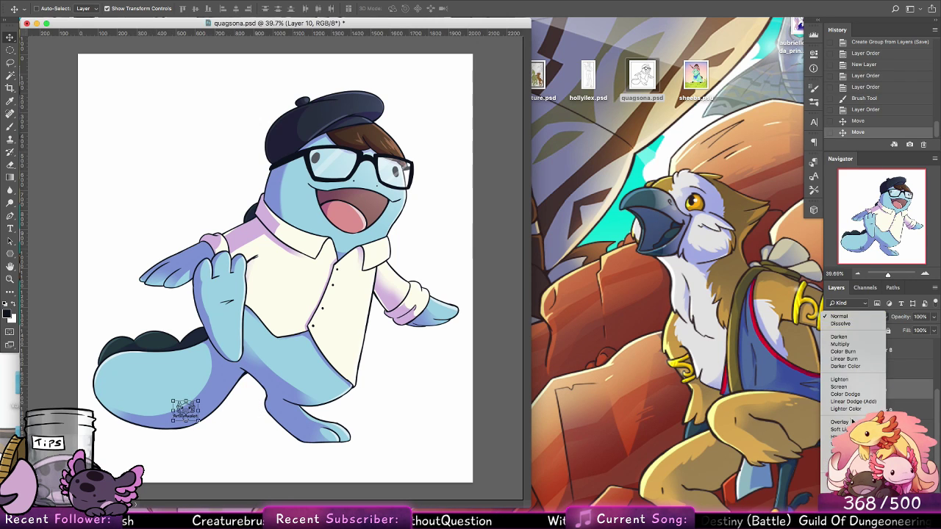
{"action": "left_click", "coordinate": [822, 394]}
{"action": "left_click_drag", "start_coordinate": [225, 425], "coordinate": [215, 430]}
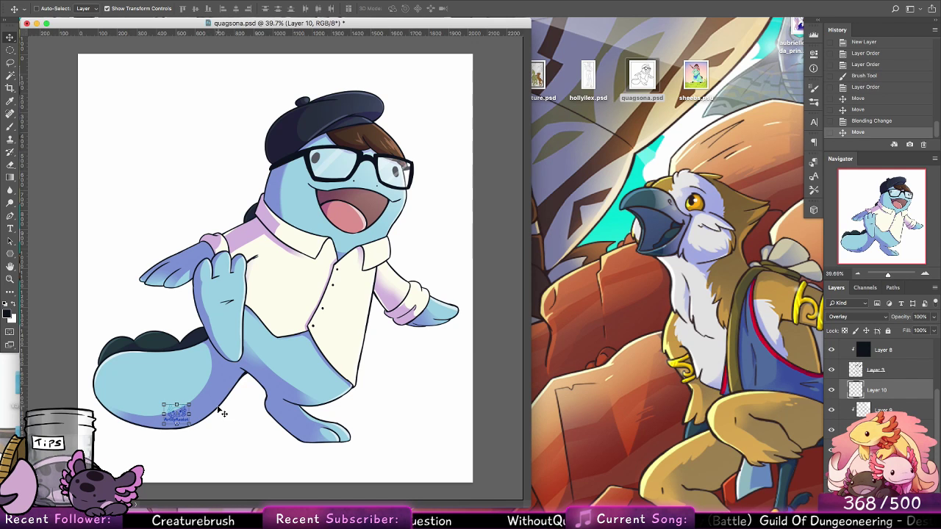
Step: Move the signature to the rounded end of the tail and lower Layer 10's opacity to 66%
{"action": "left_click_drag", "start_coordinate": [269, 446], "coordinate": [183, 417]}
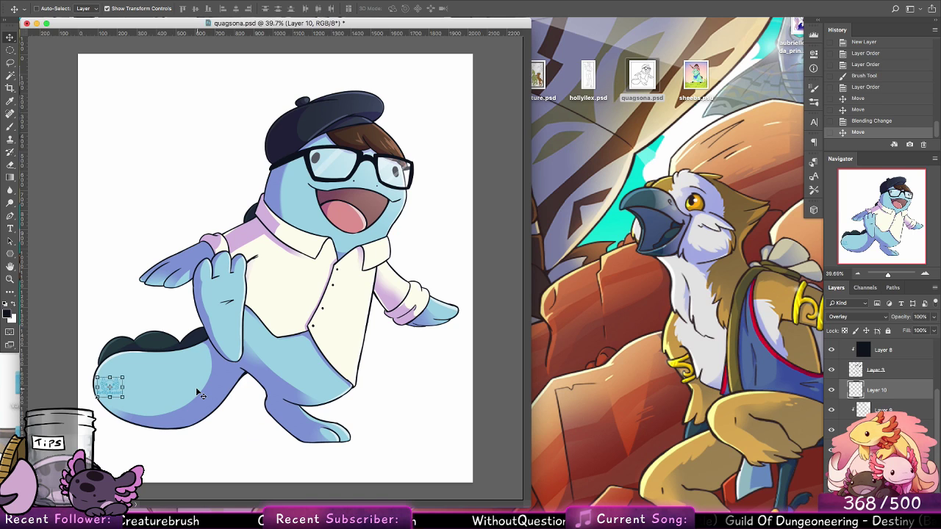
{"action": "left_click", "coordinate": [934, 317]}
{"action": "left_click_drag", "start_coordinate": [910, 332], "coordinate": [916, 332]}
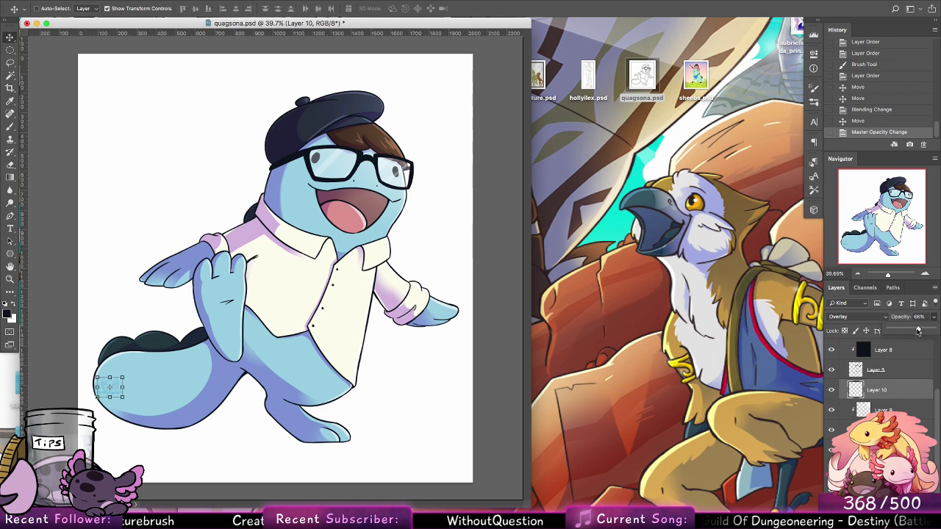
Step: Try the signature on the foot, scale it slightly smaller and place it along the tail's lower edge
{"action": "left_click_drag", "start_coordinate": [207, 407], "coordinate": [390, 452]}
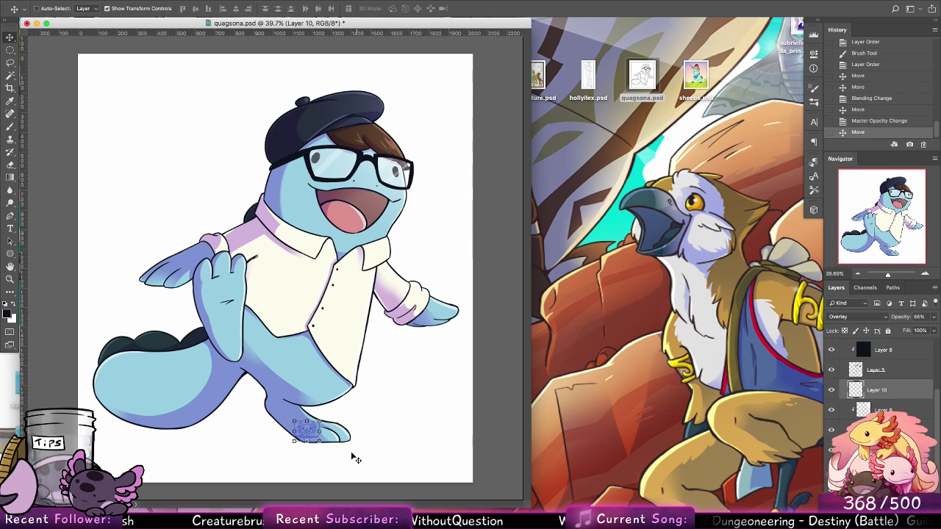
{"action": "key", "text": "ctrl+t"}
{"action": "mouse_move", "coordinate": [323, 444]}
{"action": "left_mouse_down"}
{"action": "mouse_move", "coordinate": [374, 465]}
{"action": "mouse_move", "coordinate": [232, 443]}
{"action": "left_mouse_up"}
{"action": "key", "text": "Return"}
Step: Save quagsona.psd and close the document
{"action": "key", "text": "super+s"}
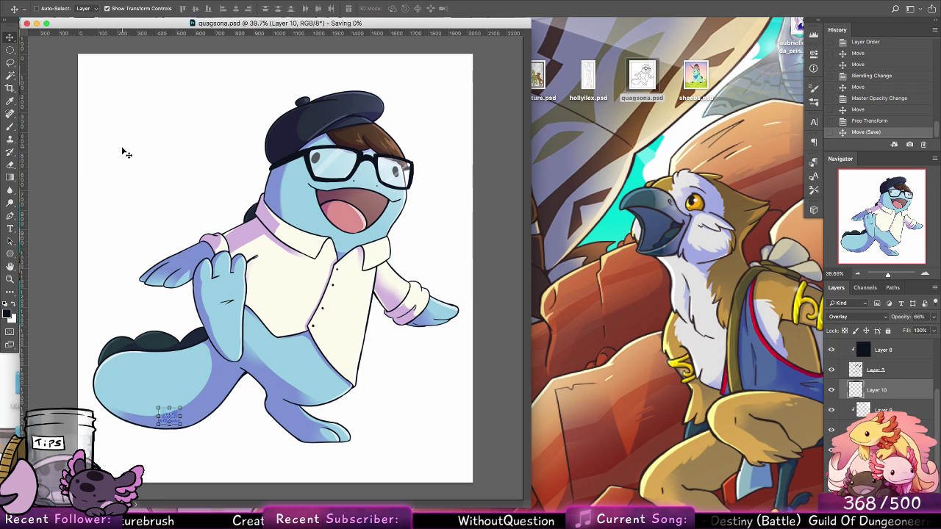
{"action": "left_click", "coordinate": [861, 368]}
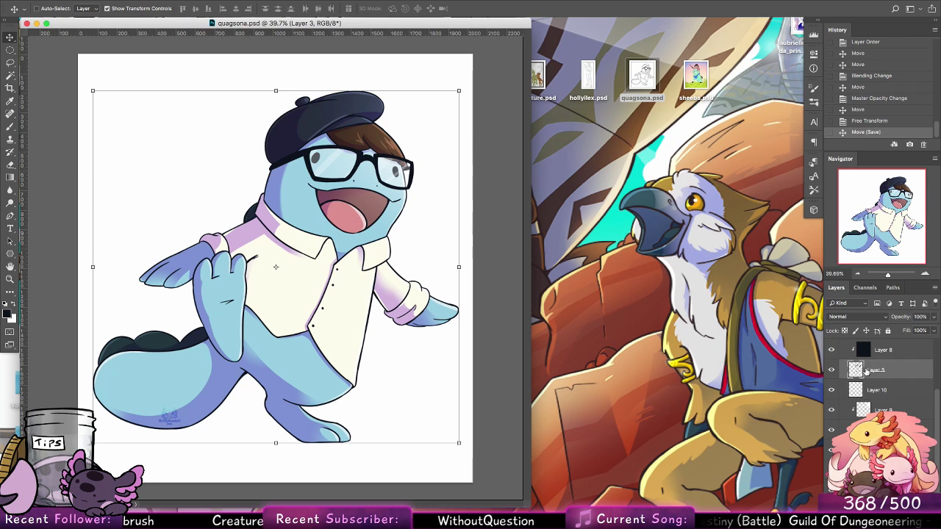
{"action": "left_click", "coordinate": [26, 22]}
{"action": "left_click", "coordinate": [366, 187]}
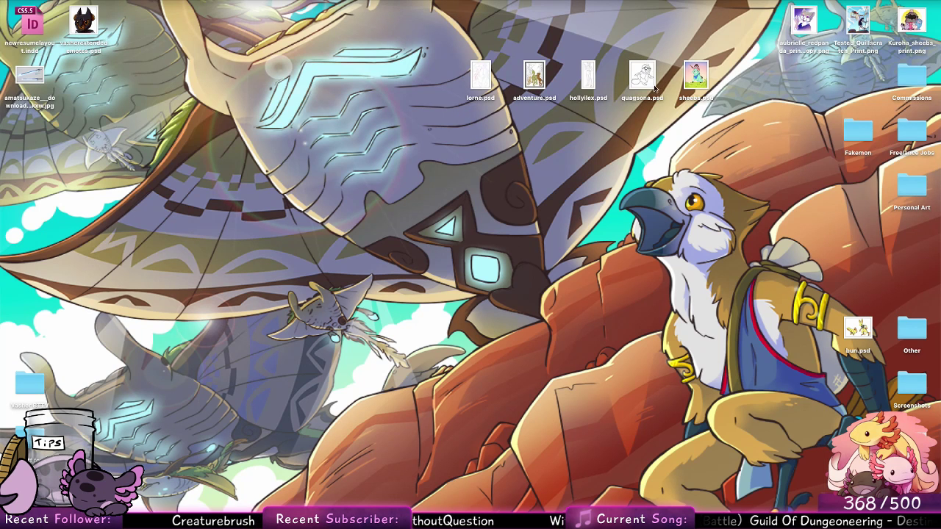
Step: Move quagsona.psd away from the other artwork files on the desktop and reopen it
{"action": "left_click_drag", "start_coordinate": [654, 86], "coordinate": [96, 225]}
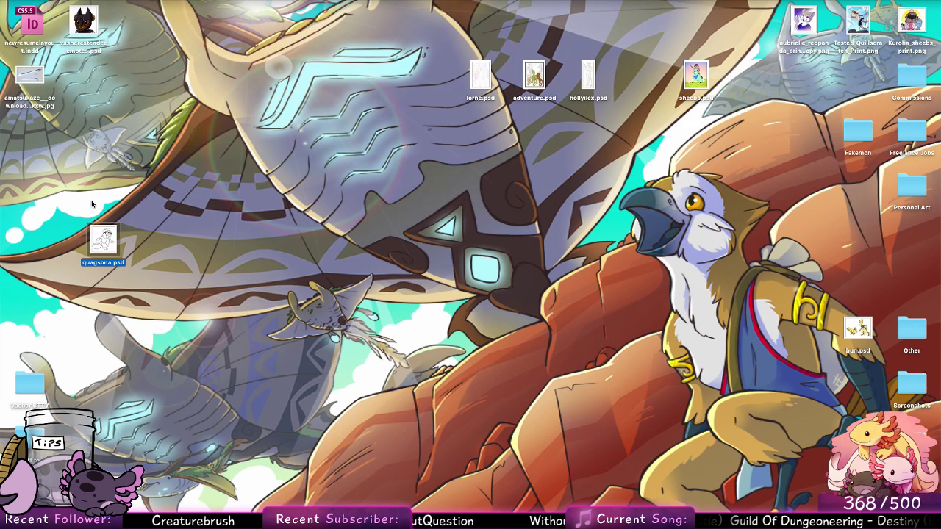
{"action": "double_click", "coordinate": [113, 246]}
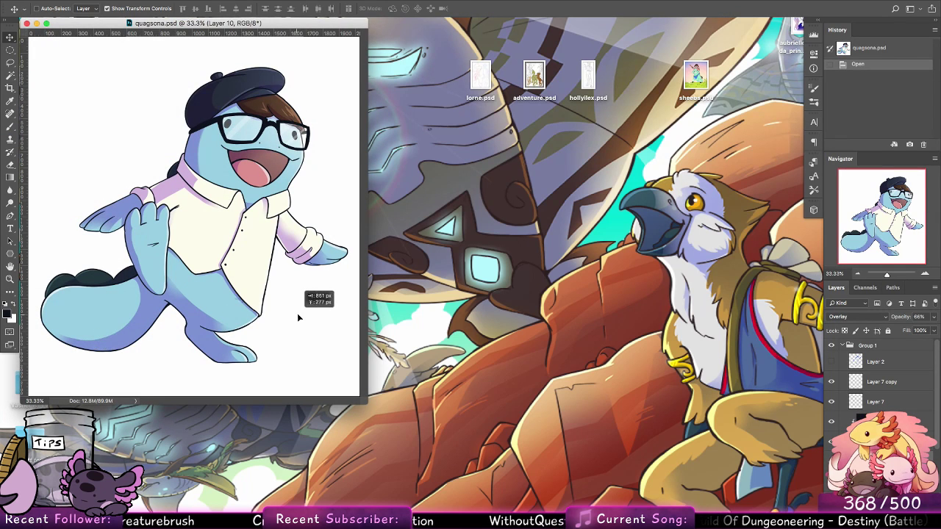
Step: Place the signature near the shirt's lower hem and set Layer 10 to Normal blend mode at 35% opacity
{"action": "left_click_drag", "start_coordinate": [298, 318], "coordinate": [321, 300]}
{"action": "left_click", "coordinate": [853, 317]}
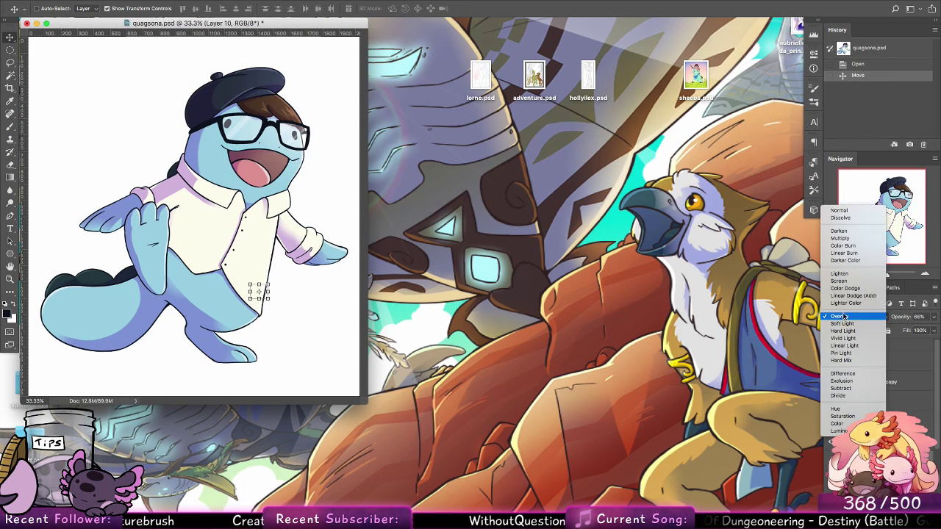
{"action": "left_click", "coordinate": [846, 214]}
{"action": "mouse_move", "coordinate": [331, 345]}
{"action": "left_mouse_down"}
{"action": "mouse_move", "coordinate": [321, 337]}
{"action": "mouse_move", "coordinate": [329, 283]}
{"action": "mouse_move", "coordinate": [320, 344]}
{"action": "mouse_move", "coordinate": [331, 335]}
{"action": "mouse_move", "coordinate": [324, 336]}
{"action": "left_mouse_up"}
{"action": "left_click", "coordinate": [934, 318]}
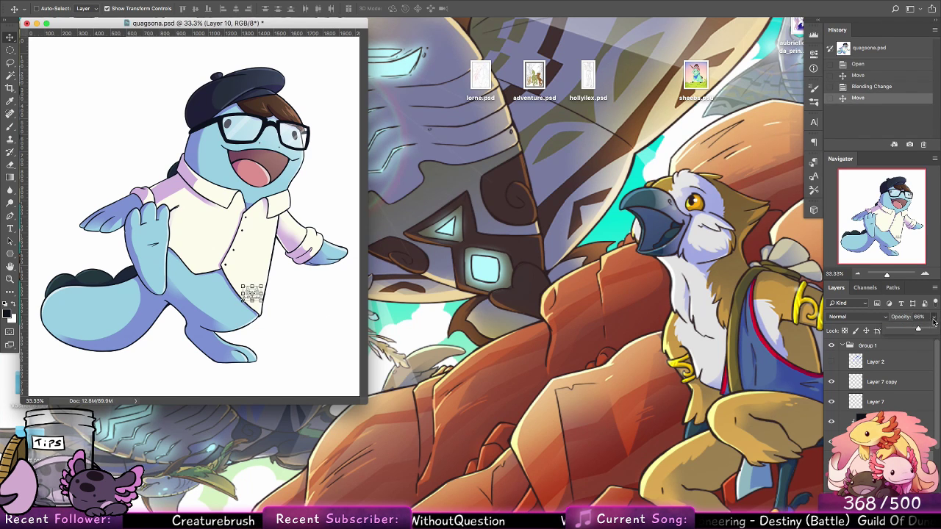
{"action": "left_click_drag", "start_coordinate": [896, 332], "coordinate": [905, 331]}
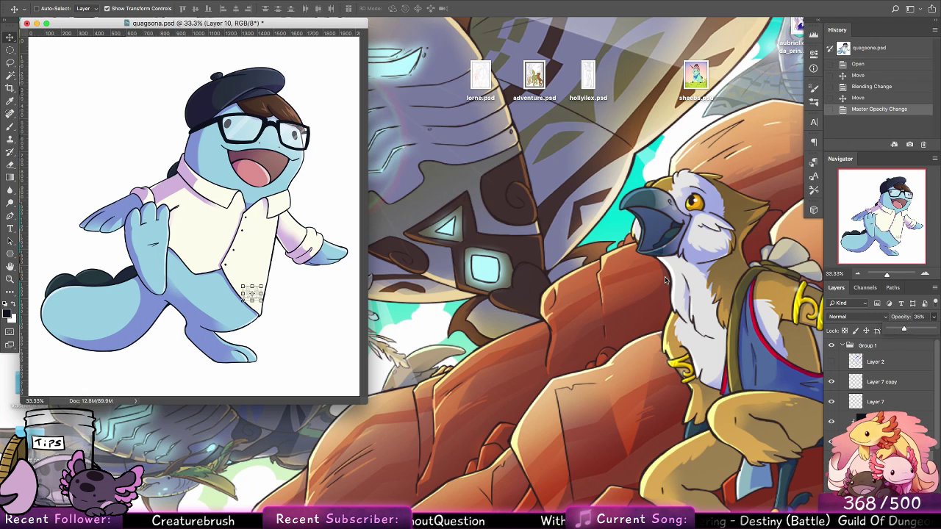
Step: Enlarge the document window and move the signature from the shirt onto the character's standing foot
{"action": "left_click", "coordinate": [46, 24]}
{"action": "key", "text": "m"}
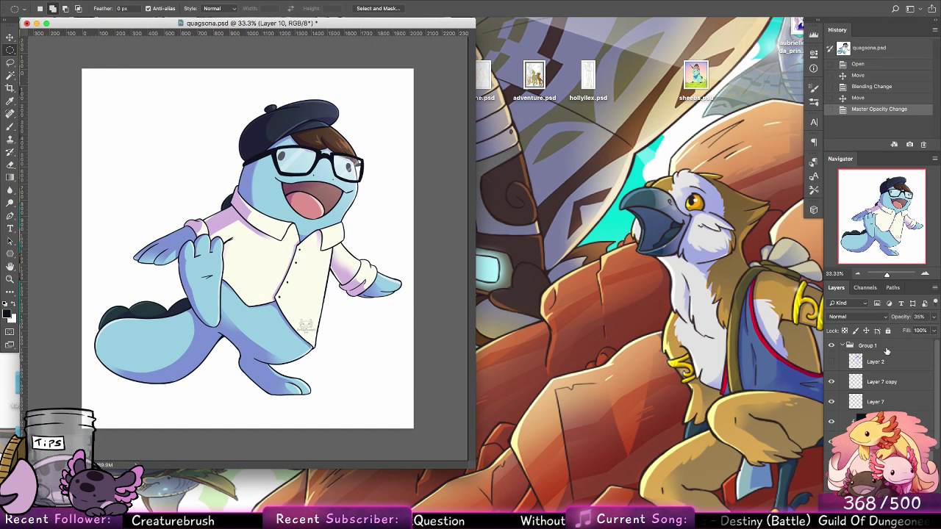
{"action": "key", "text": "v"}
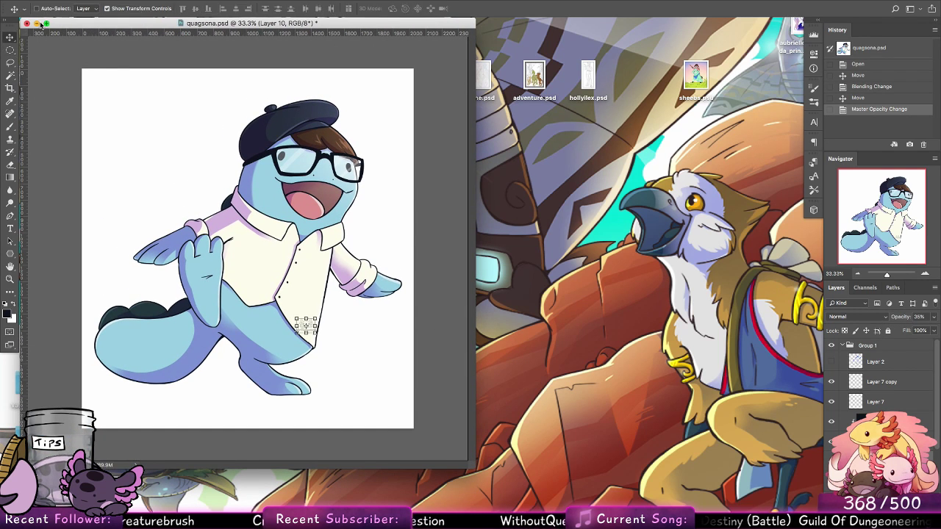
{"action": "left_click_drag", "start_coordinate": [372, 366], "coordinate": [356, 425]}
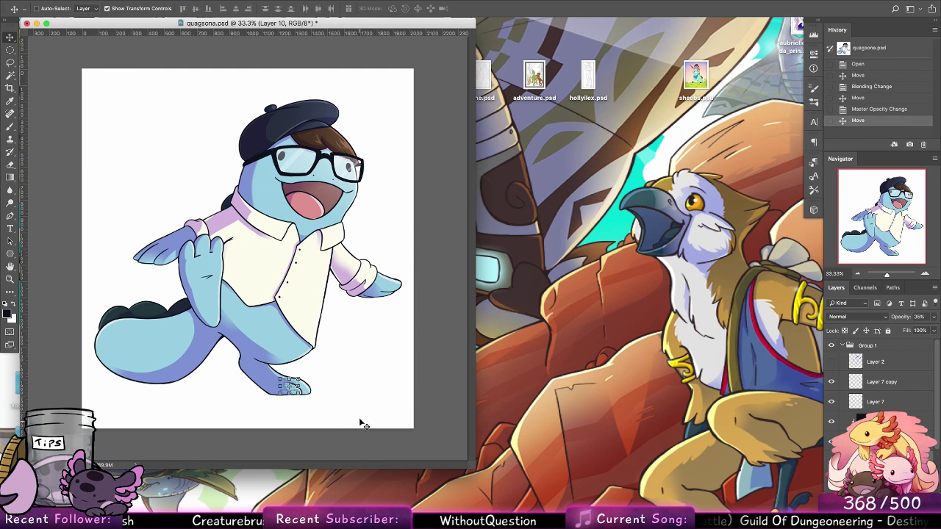
Step: Select Layer 2, save quagsona.psd and close the document
{"action": "left_click", "coordinate": [878, 369]}
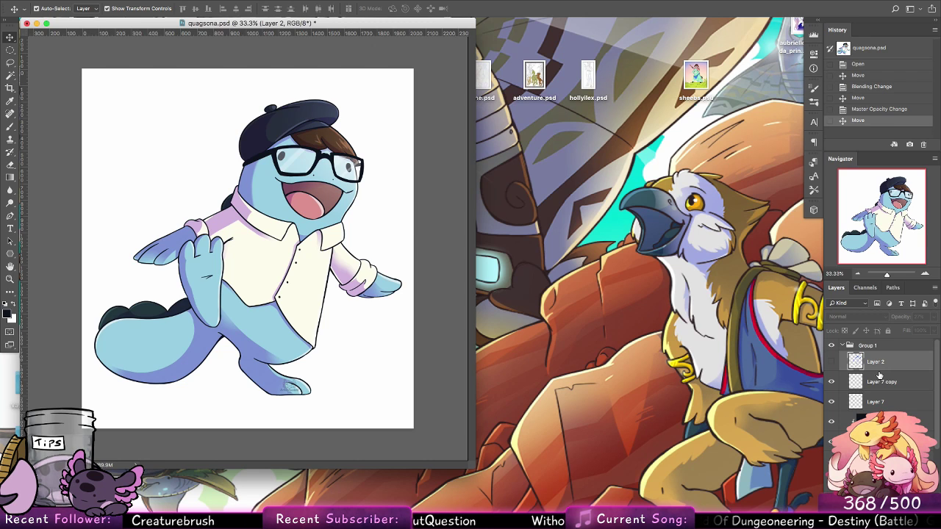
{"action": "key", "text": "super+s"}
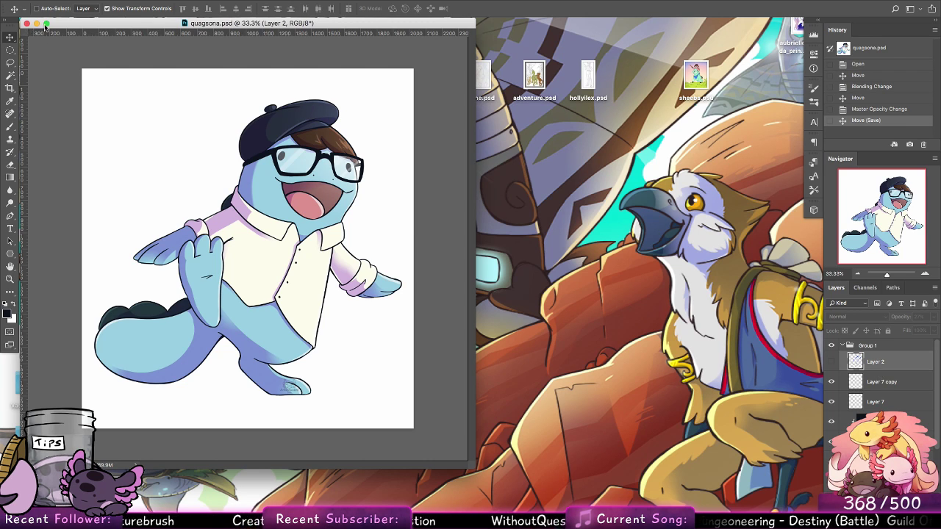
{"action": "left_click_drag", "start_coordinate": [33, 25], "coordinate": [36, 28]}
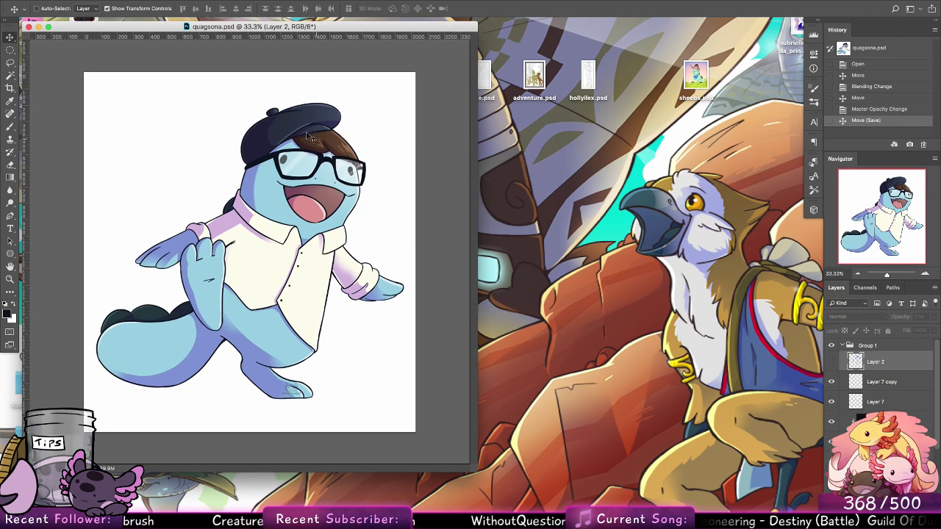
{"action": "left_click", "coordinate": [29, 26]}
{"action": "key", "text": "super+q"}
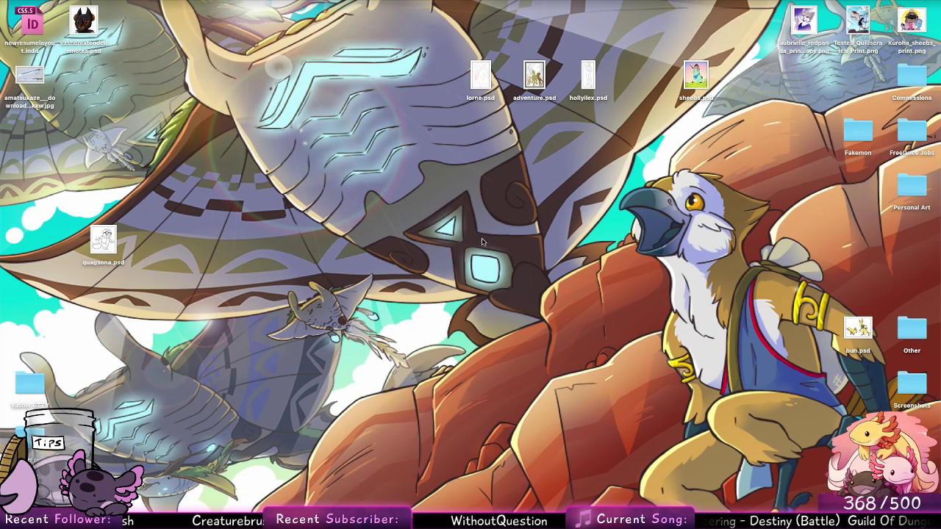
Step: Open sheebs.psd from the desktop and enlarge its window so the whole canvas has space around it
{"action": "left_click", "coordinate": [693, 86]}
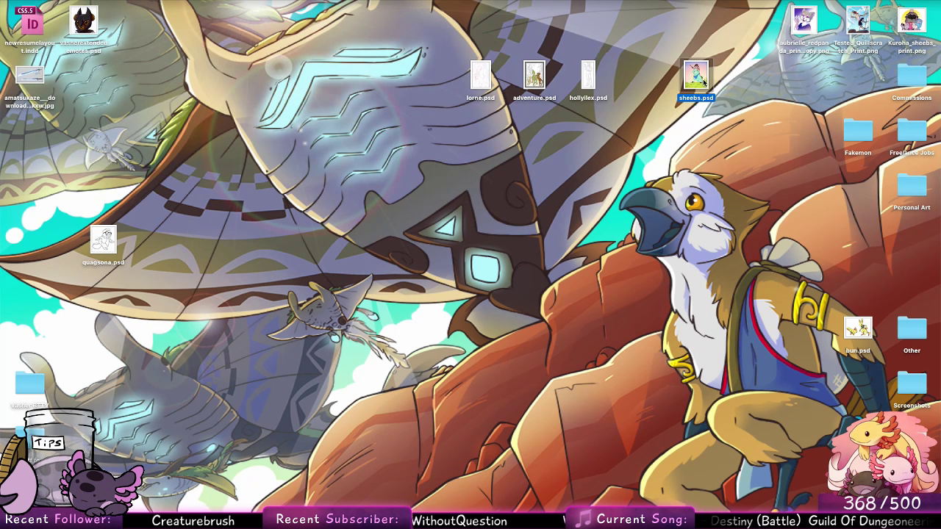
{"action": "double_click", "coordinate": [696, 81]}
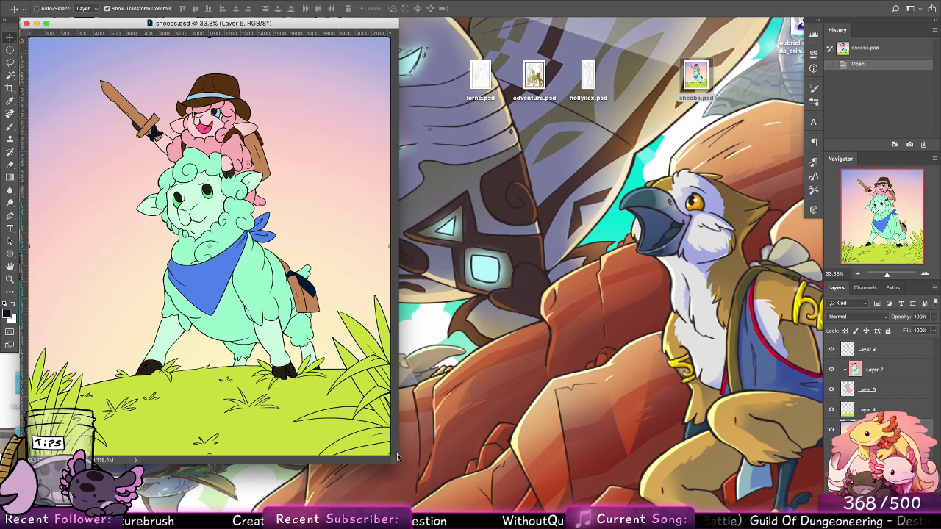
{"action": "left_click_drag", "start_coordinate": [399, 460], "coordinate": [534, 490]}
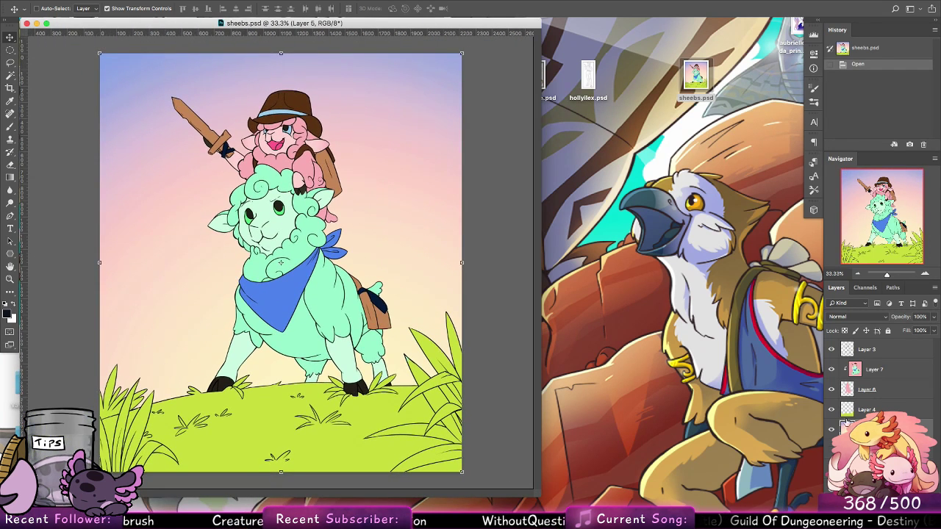
{"action": "left_click", "coordinate": [143, 0]}
{"action": "mouse_move", "coordinate": [169, 22]}
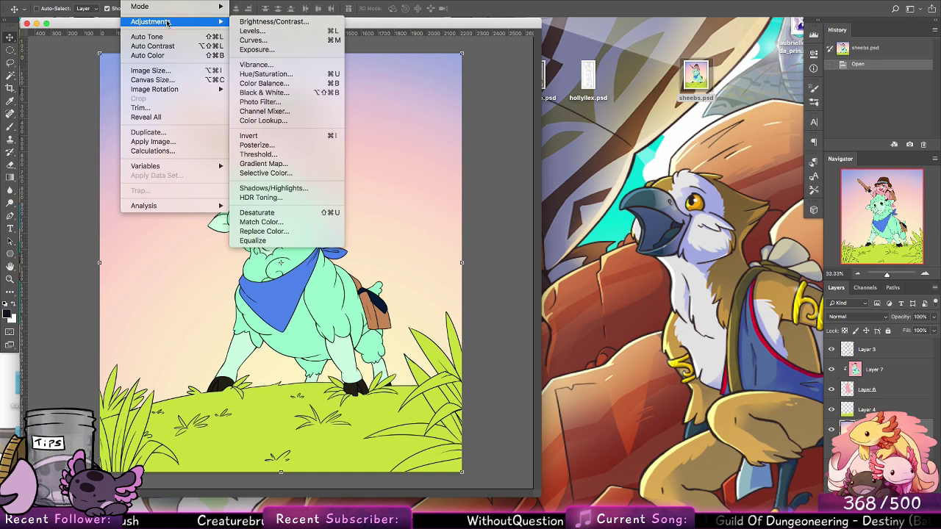
{"action": "left_click", "coordinate": [273, 22]}
{"action": "mouse_move", "coordinate": [345, 280]}
{"action": "left_mouse_down"}
{"action": "mouse_move", "coordinate": [359, 303]}
{"action": "mouse_move", "coordinate": [353, 280]}
{"action": "mouse_move", "coordinate": [337, 280]}
{"action": "left_mouse_up"}
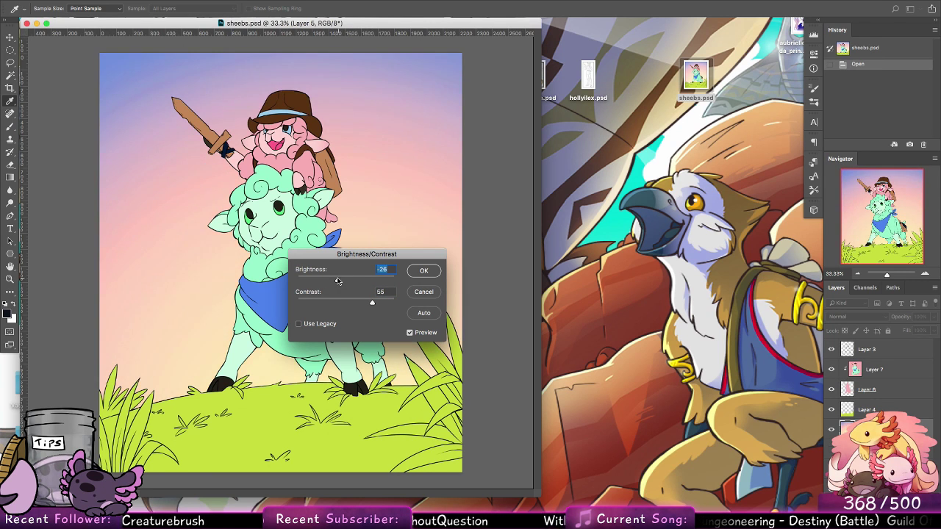
{"action": "left_click", "coordinate": [430, 294]}
Step: Add a Black & White adjustment layer above Layer 3 with the default name, Normal mode and 100% opacity
{"action": "left_click", "coordinate": [865, 354]}
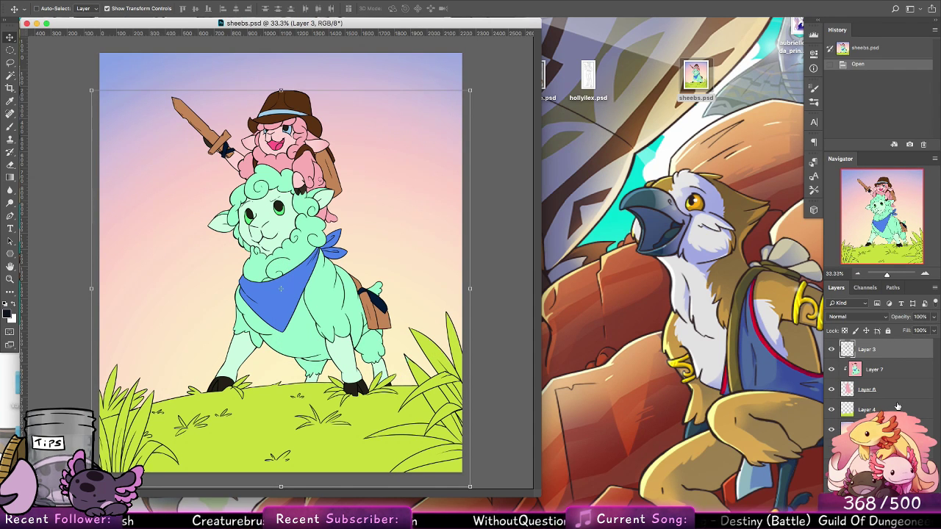
{"action": "left_click", "coordinate": [131, 2]}
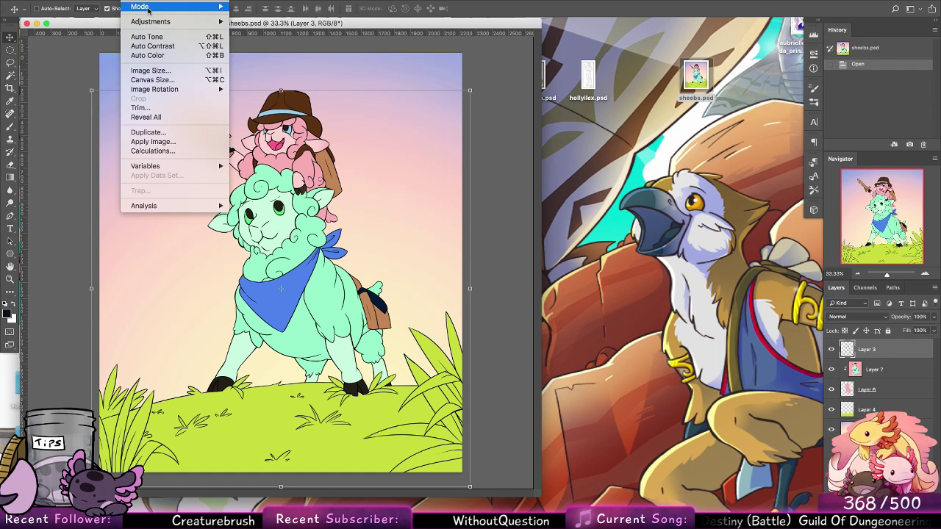
{"action": "mouse_move", "coordinate": [160, 22]}
{"action": "mouse_move", "coordinate": [157, 1]}
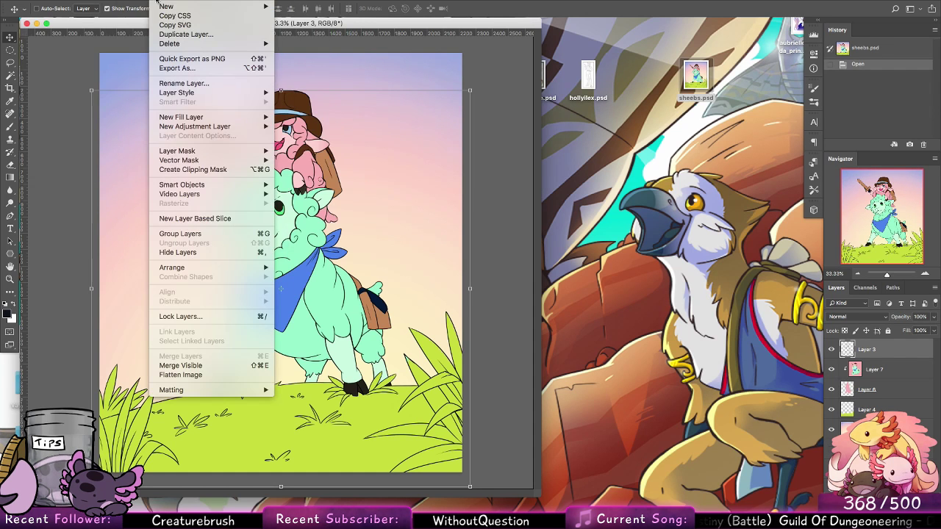
{"action": "mouse_move", "coordinate": [203, 127]}
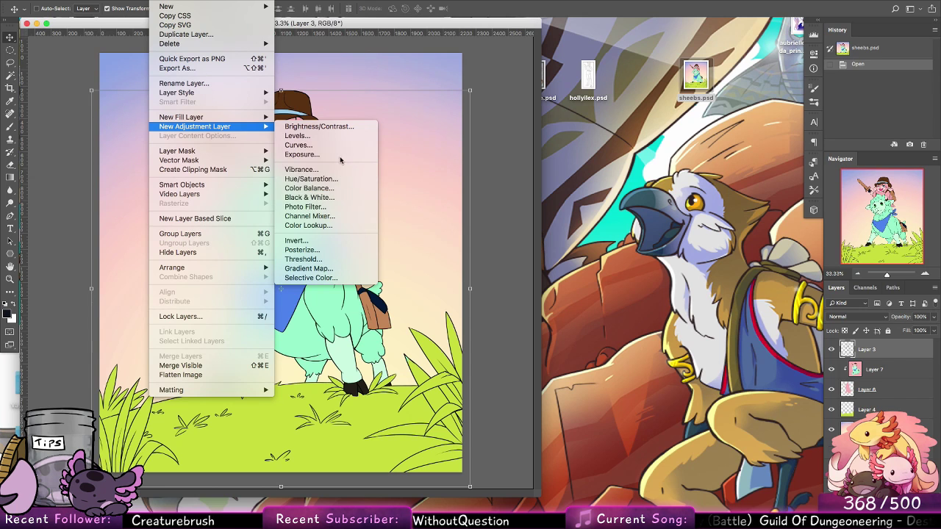
{"action": "left_click", "coordinate": [343, 199]}
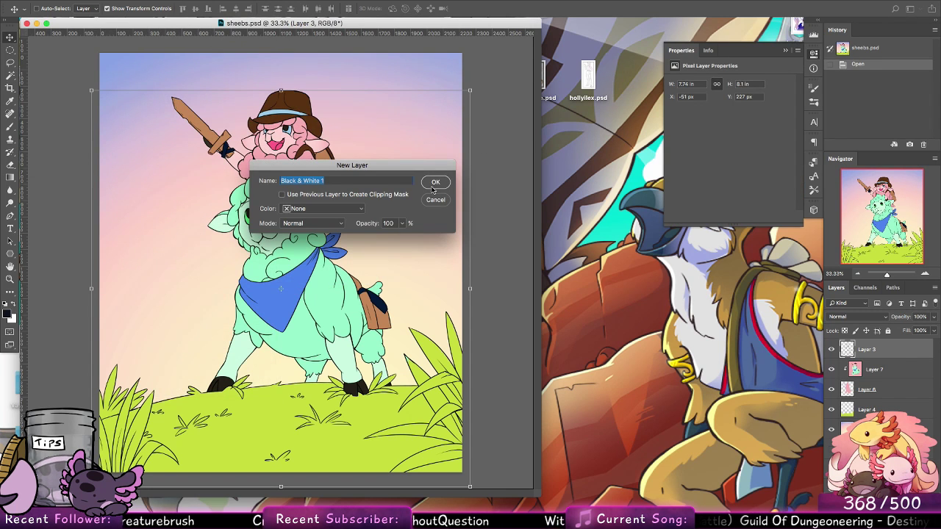
{"action": "left_click", "coordinate": [433, 189]}
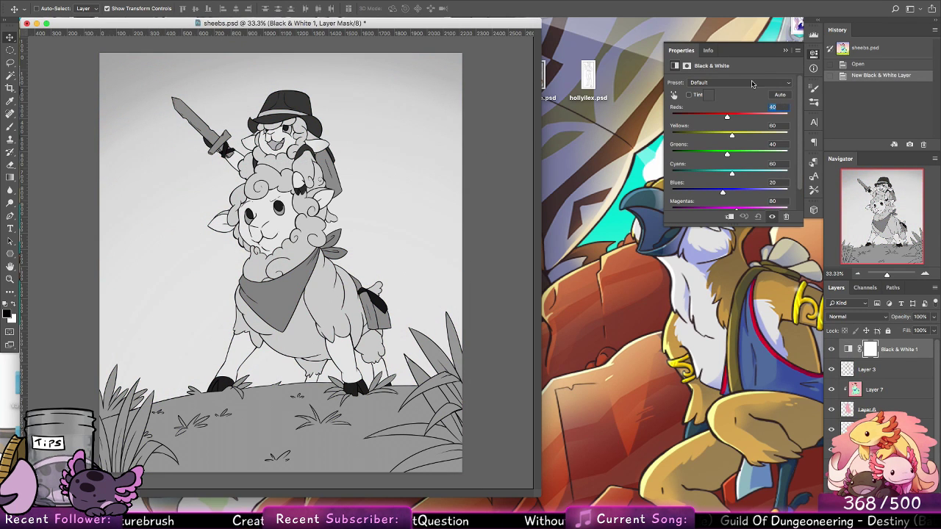
Step: Set the Reds, Yellows, Greens, Cyans, Blues and Magentas of the Black & White adjustment to 50 each
{"action": "type", "text": "50"}
{"action": "key", "text": "Tab"}
{"action": "type", "text": "50"}
{"action": "key", "text": "Tab"}
{"action": "type", "text": "50"}
{"action": "key", "text": "Tab"}
{"action": "type", "text": "50"}
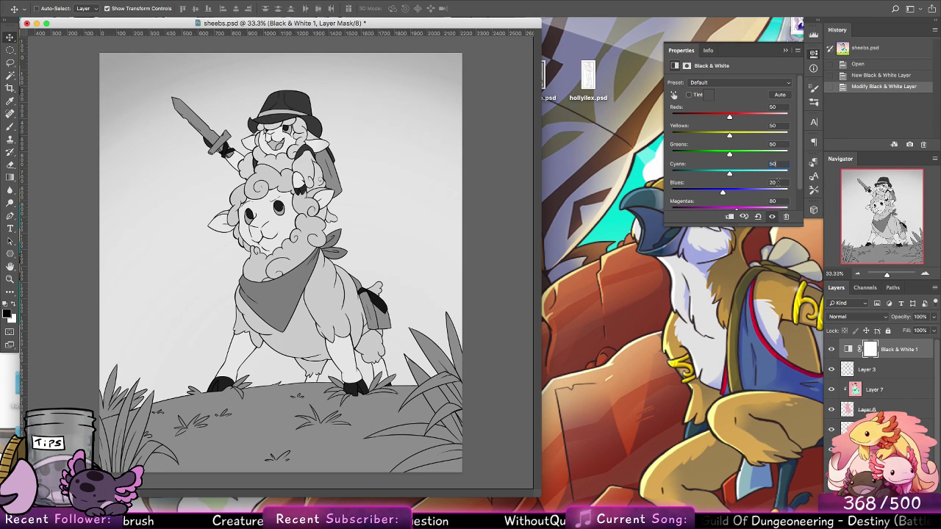
{"action": "type", "text": "50"}
{"action": "left_click_drag", "start_coordinate": [778, 183], "coordinate": [768, 200]}
{"action": "type", "text": "50"}
Step: Apply Brightness -20 and Contrast 78 to the sky on Layer 5, and hide the Black & White 1 layer
{"action": "left_click", "coordinate": [896, 373]}
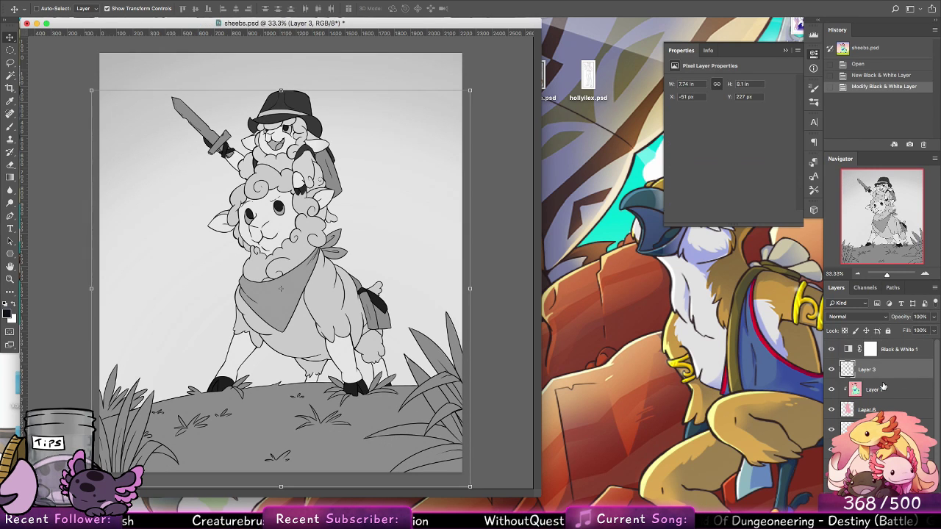
{"action": "left_click", "coordinate": [853, 429]}
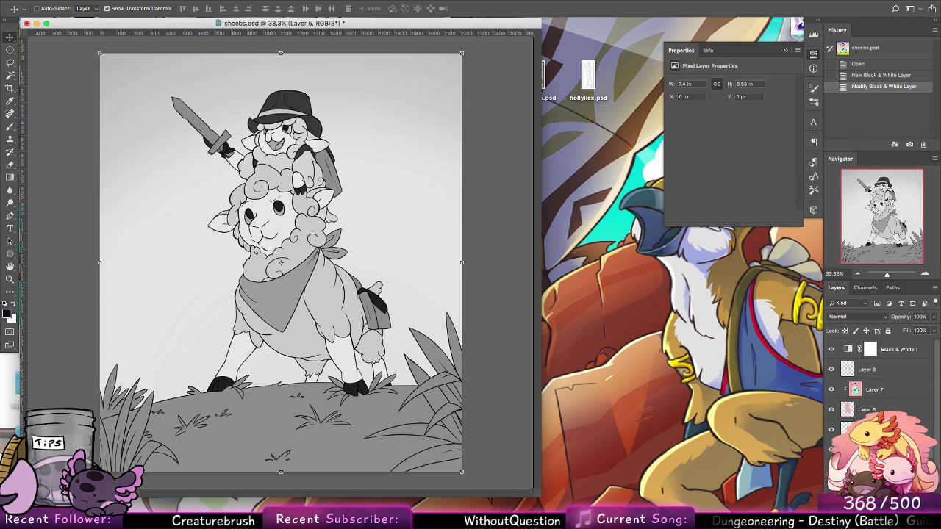
{"action": "left_click", "coordinate": [136, 0]}
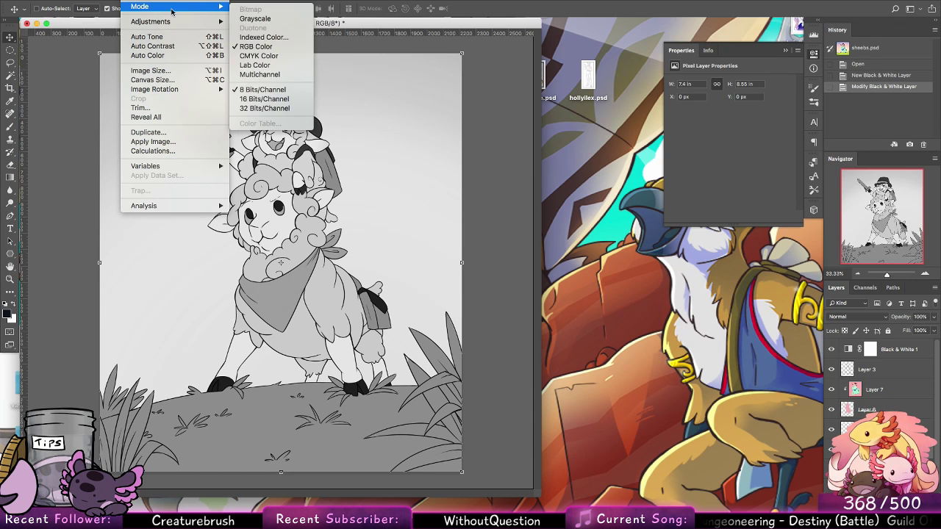
{"action": "mouse_move", "coordinate": [191, 21]}
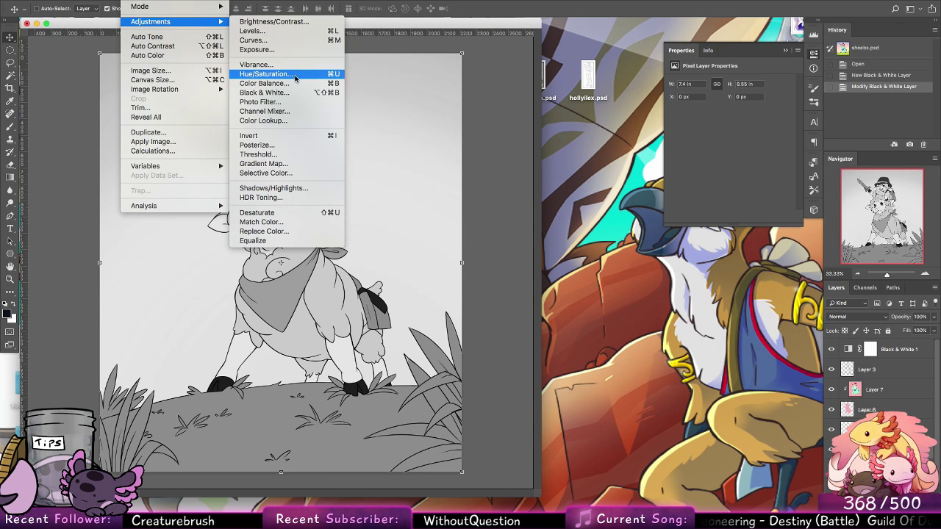
{"action": "left_click", "coordinate": [293, 21]}
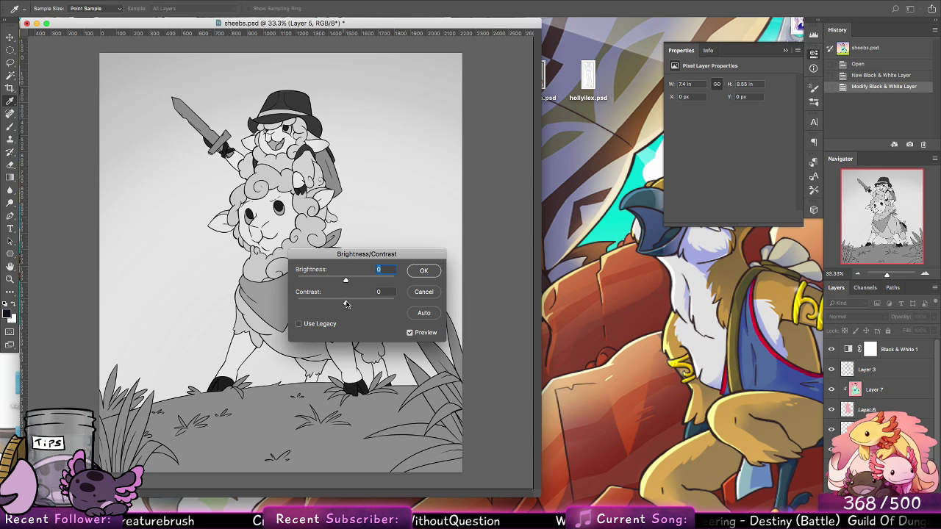
{"action": "left_click_drag", "start_coordinate": [346, 304], "coordinate": [382, 305]}
{"action": "mouse_move", "coordinate": [340, 282]}
{"action": "left_mouse_down"}
{"action": "mouse_move", "coordinate": [329, 281]}
{"action": "mouse_move", "coordinate": [341, 283]}
{"action": "left_mouse_up"}
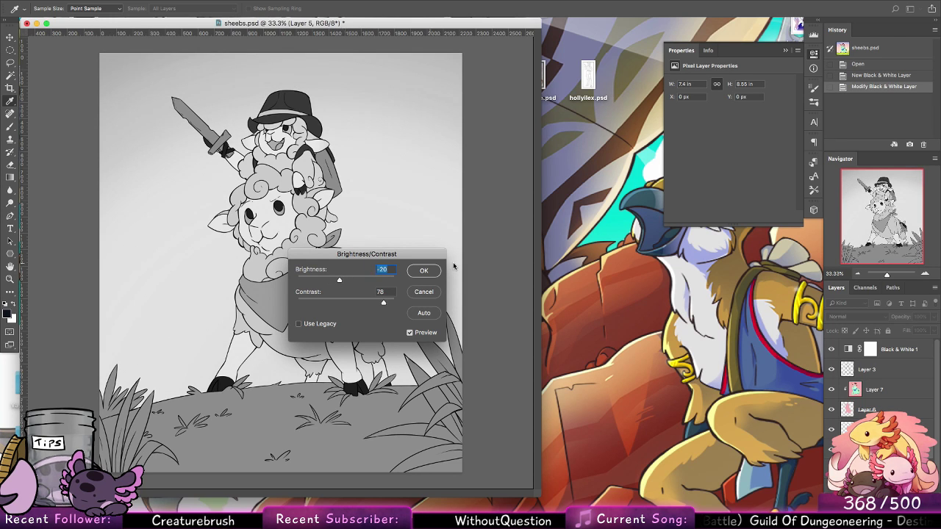
{"action": "left_click", "coordinate": [425, 272]}
{"action": "key", "text": "v"}
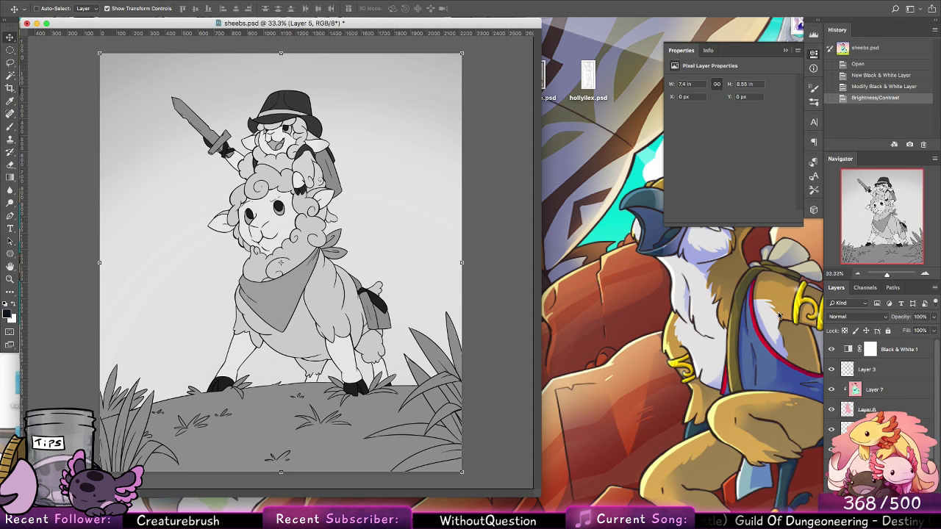
{"action": "left_click", "coordinate": [832, 350]}
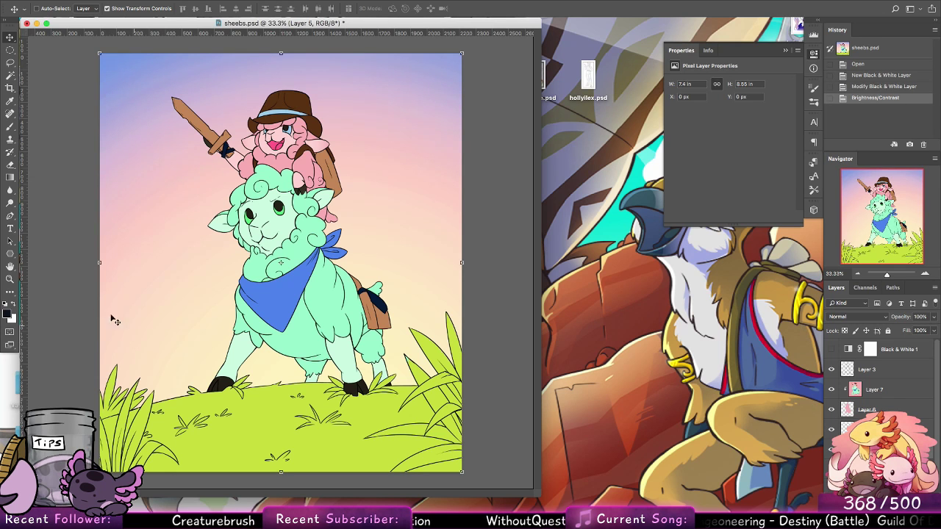
Step: Activate the Paint Bucket and sample the hill's grass green (c7dc3d) as the foreground colour
{"action": "left_click_drag", "start_coordinate": [10, 177], "coordinate": [55, 184]}
{"action": "left_click", "coordinate": [189, 405], "text": "alt"}
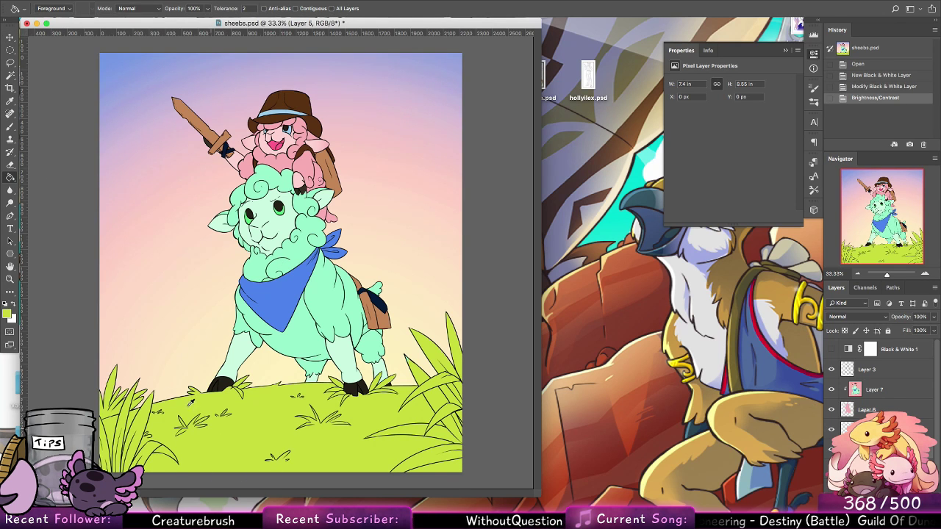
{"action": "left_click", "coordinate": [8, 314]}
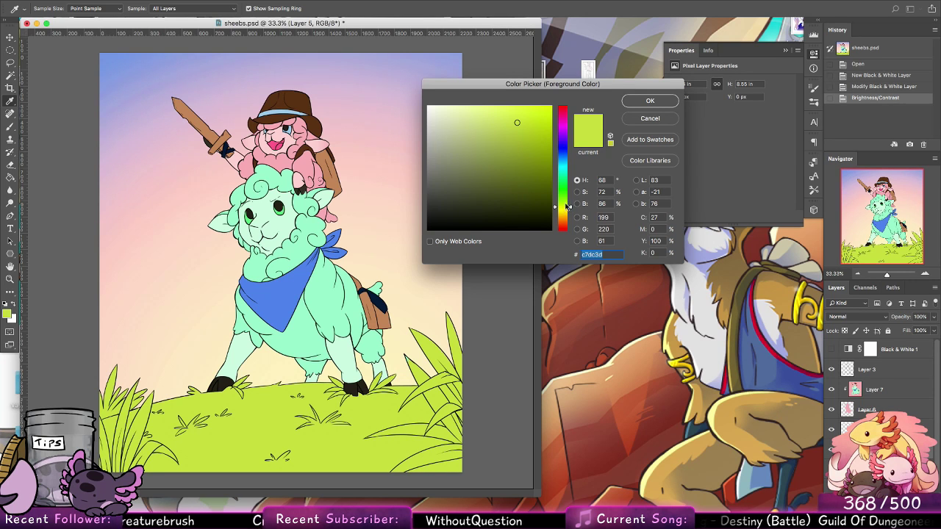
{"action": "left_click", "coordinate": [669, 116]}
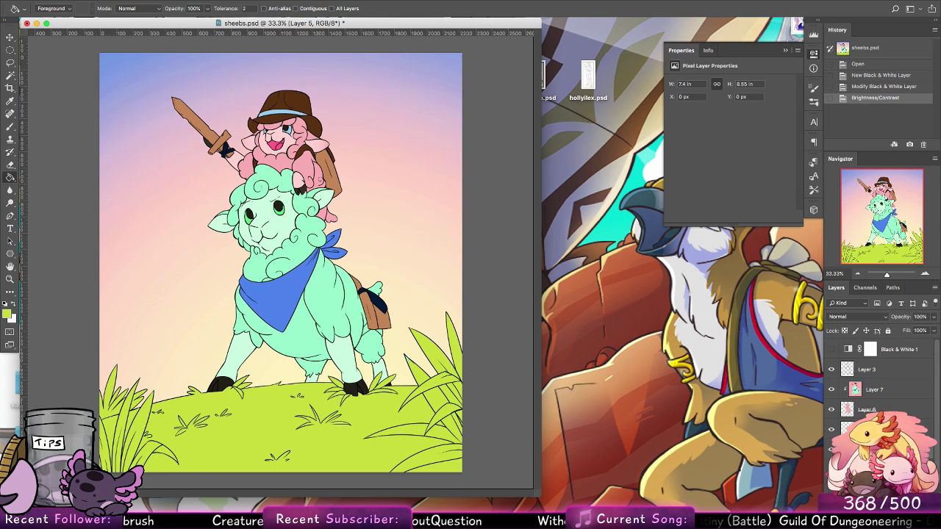
Step: Apply Hue/Saturation with Saturation +36 to the sky on Layer 5, and check its values using the Black & White 1 layer
{"action": "left_click", "coordinate": [136, 6]}
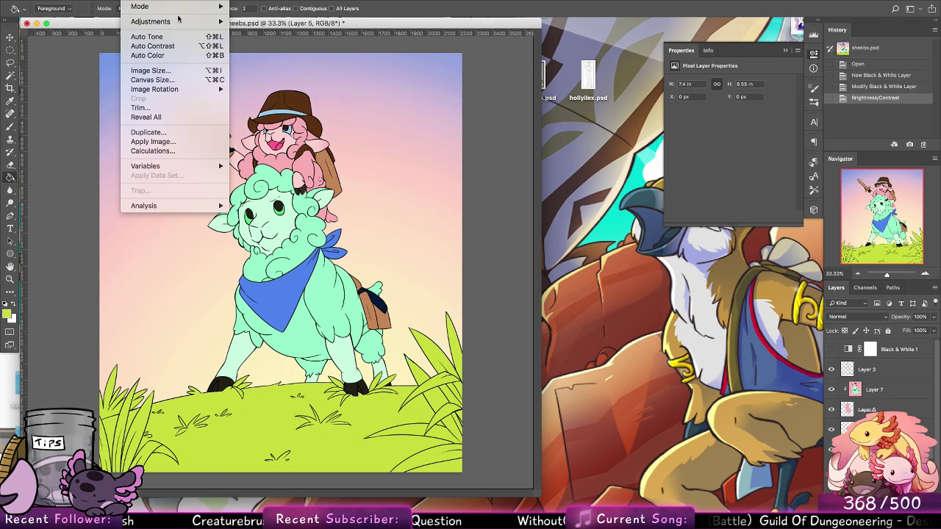
{"action": "mouse_move", "coordinate": [184, 22]}
{"action": "left_click", "coordinate": [265, 74]}
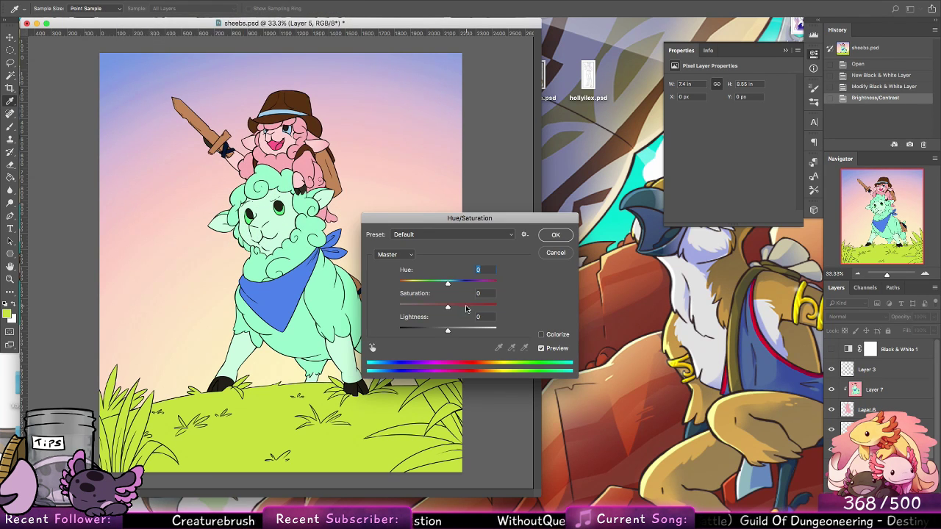
{"action": "left_click", "coordinate": [465, 304]}
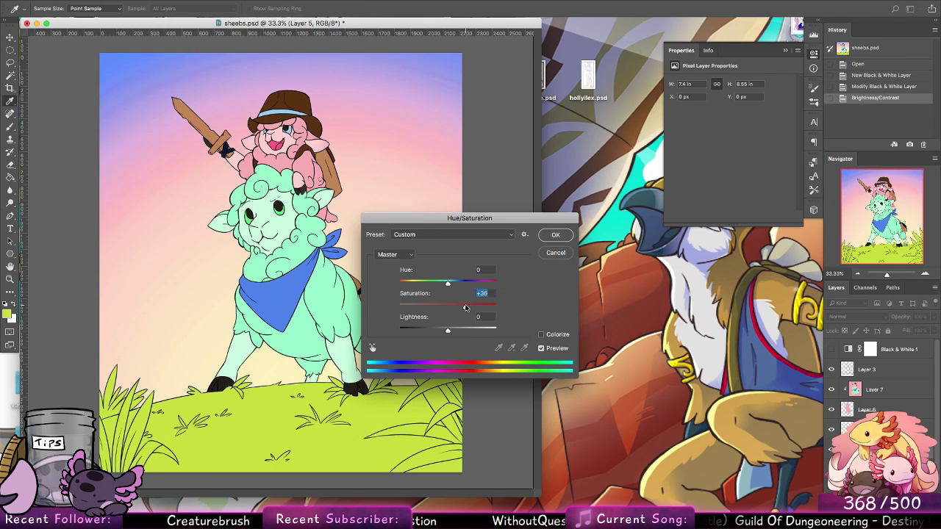
{"action": "left_click", "coordinate": [554, 236]}
{"action": "left_click", "coordinate": [831, 349]}
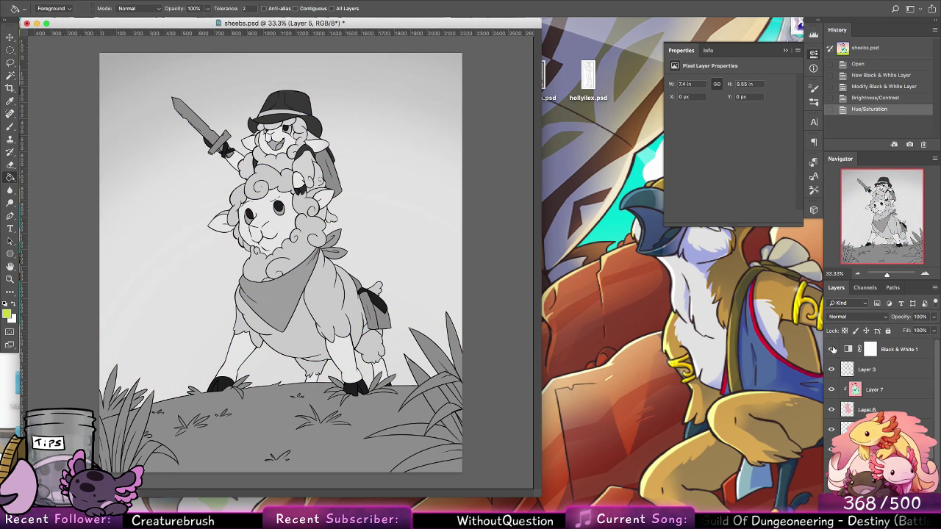
{"action": "left_click", "coordinate": [831, 349]}
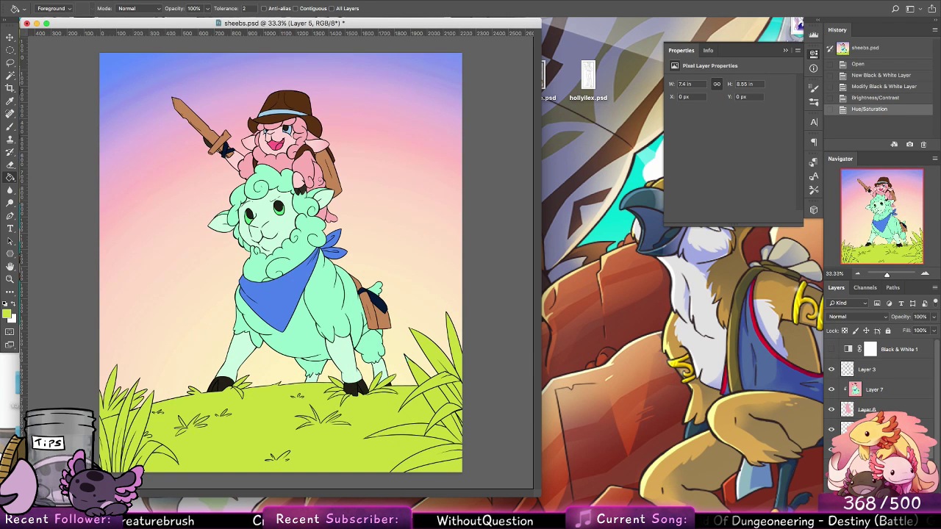
Step: Sample the sky's pink as the foreground colour and add a new layer clipped above Layer 7
{"action": "left_click", "coordinate": [175, 174], "text": "alt"}
{"action": "left_click", "coordinate": [883, 389]}
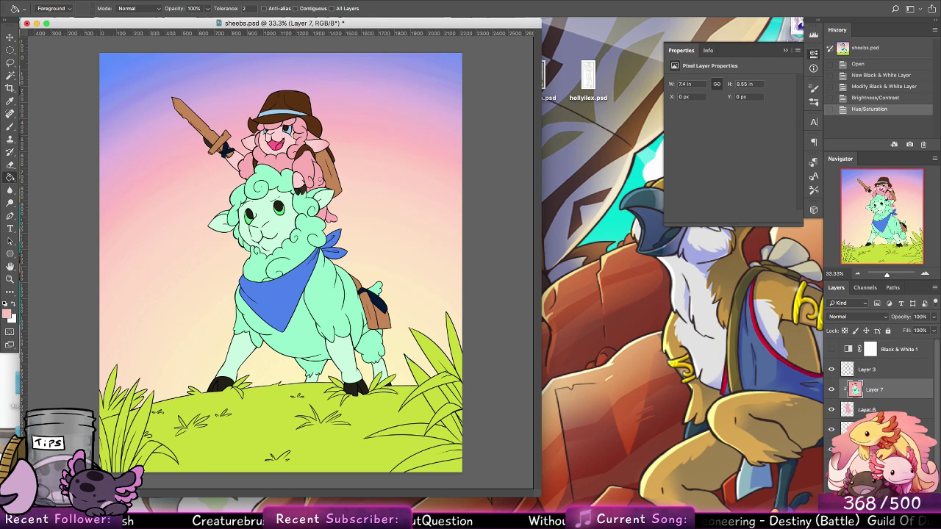
{"action": "left_click", "coordinate": [911, 522]}
{"action": "right_click", "coordinate": [886, 393]}
{"action": "left_click", "coordinate": [793, 276]}
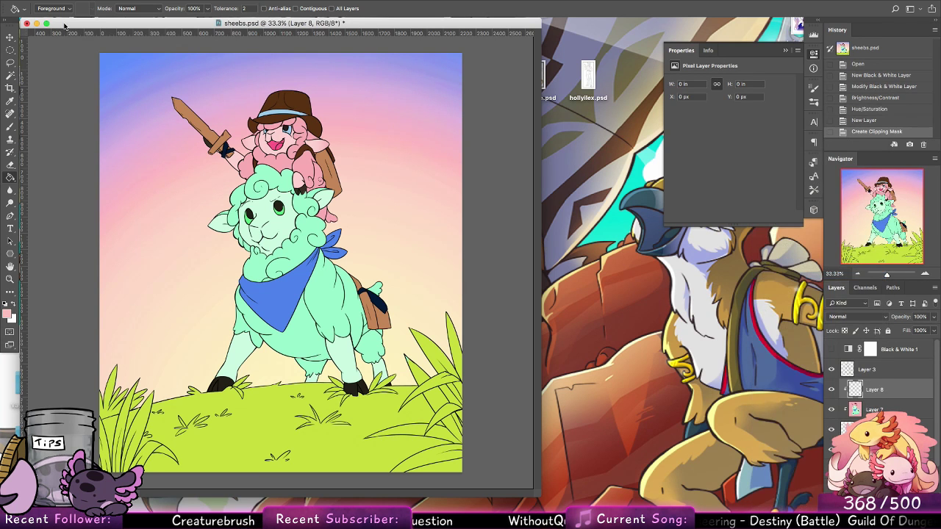
Step: Fill Layer 8 with the sampled sky pink using the Paint Bucket and set its blend mode to Multiply
{"action": "key", "text": "b"}
{"action": "left_click", "coordinate": [50, 10]}
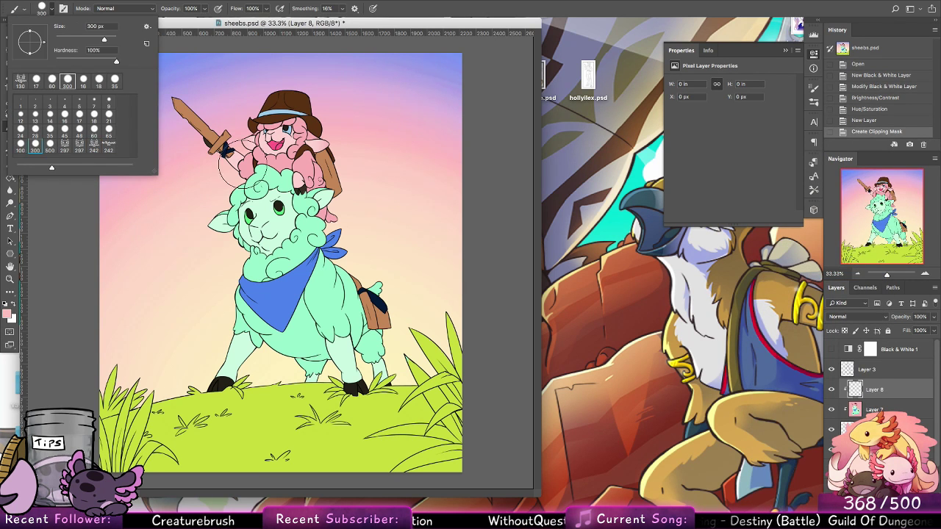
{"action": "key", "text": "g"}
{"action": "left_click", "coordinate": [288, 246]}
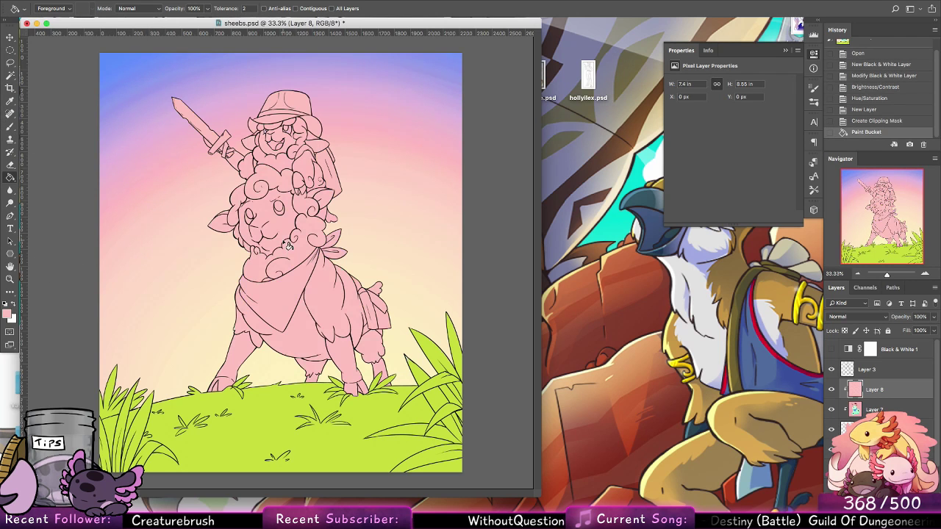
{"action": "left_click", "coordinate": [875, 317]}
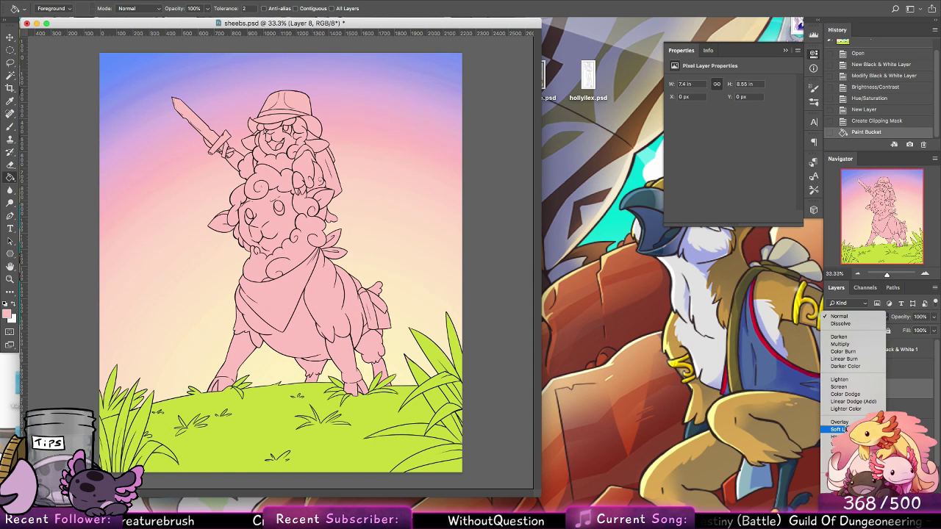
{"action": "left_click", "coordinate": [840, 344]}
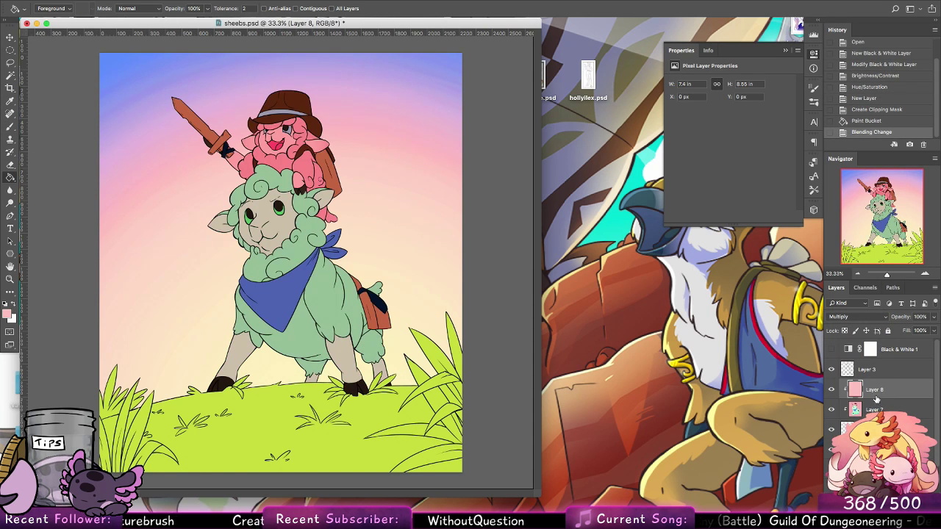
Step: Duplicate Layer 8, move the copy above the grass layer and clip it to the grass
{"action": "key", "text": "super+j"}
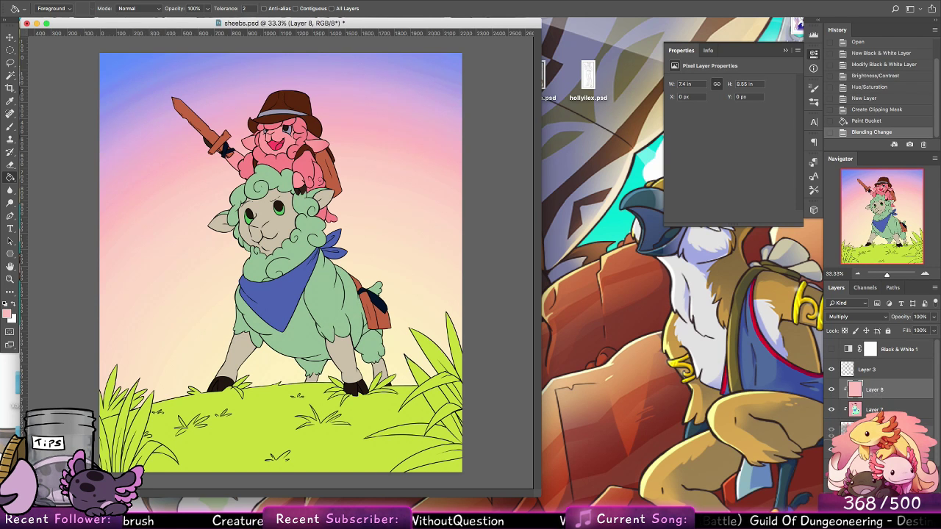
{"action": "right_click", "coordinate": [886, 389]}
{"action": "left_click", "coordinate": [798, 275]}
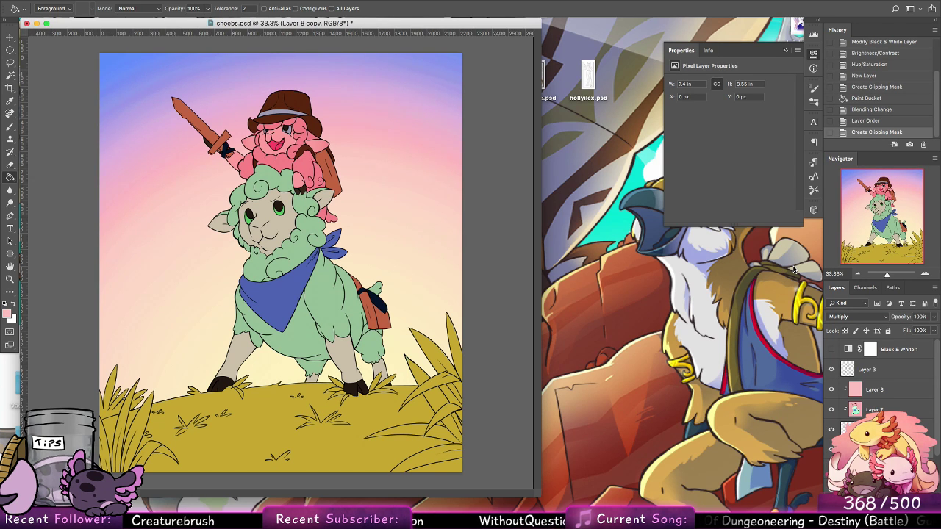
Step: Apply Hue/Saturation to Layer 8 copy over the grass with Hue -16, Saturation +21 and Lightness -22
{"action": "left_click", "coordinate": [11, 166]}
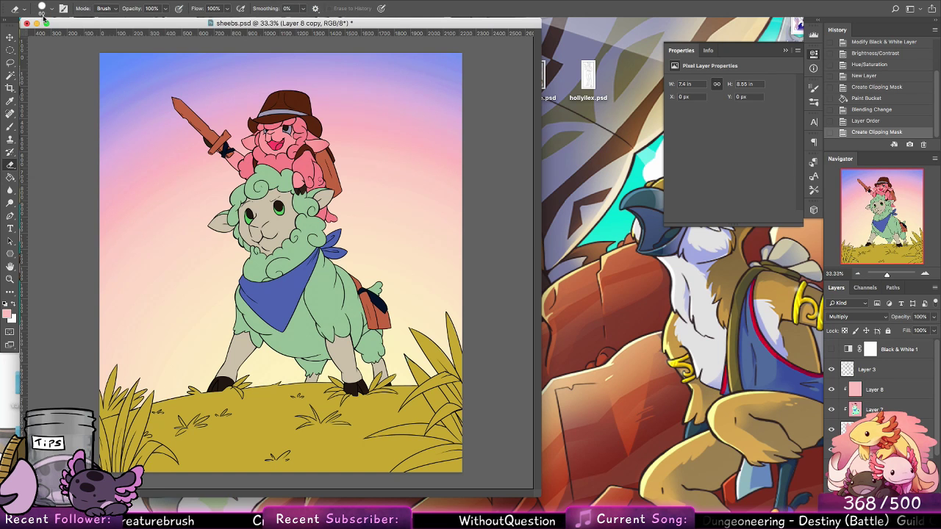
{"action": "left_click", "coordinate": [119, 6]}
{"action": "mouse_move", "coordinate": [158, 22]}
{"action": "left_click", "coordinate": [309, 69]}
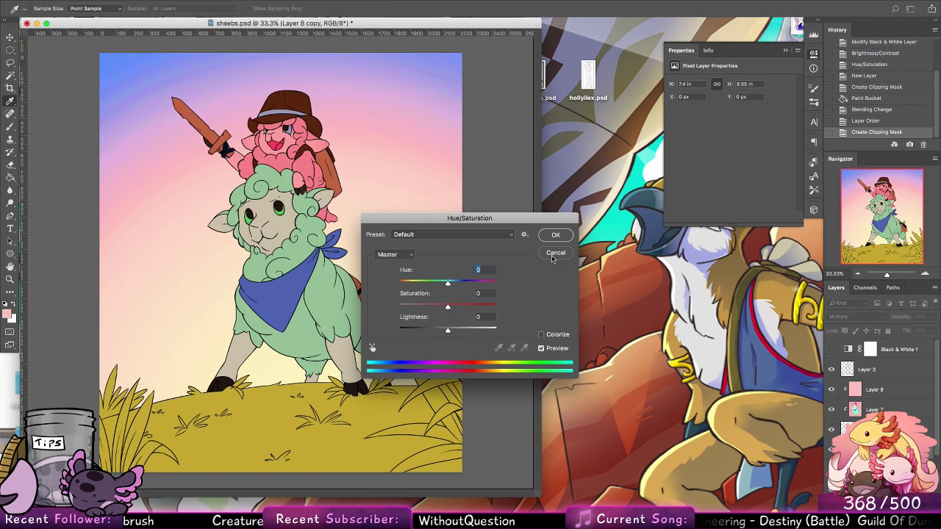
{"action": "left_click_drag", "start_coordinate": [448, 330], "coordinate": [440, 284]}
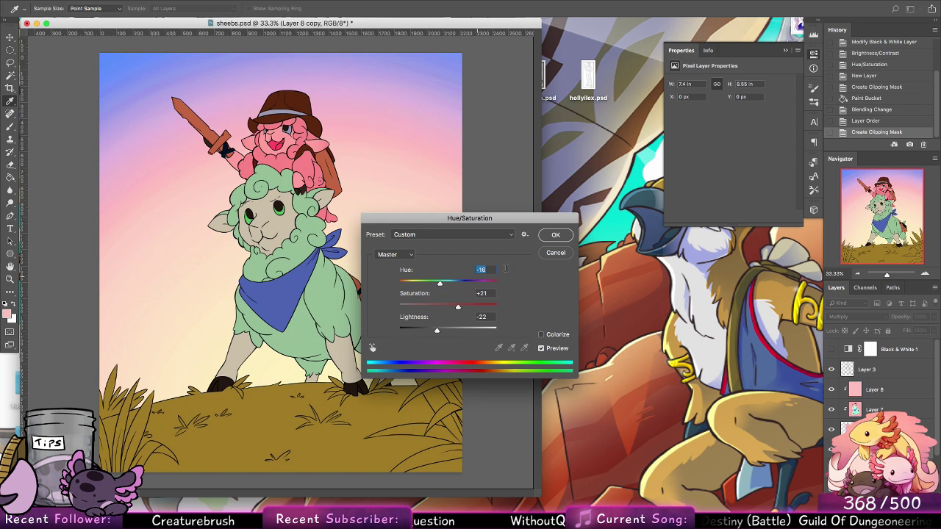
{"action": "left_click", "coordinate": [555, 236]}
{"action": "key", "text": "e"}
Step: Shift the Multiply colour on Layer 8 over the sheep to a more saturated, magenta-leaning pink with Hue/Saturation
{"action": "left_click", "coordinate": [874, 390]}
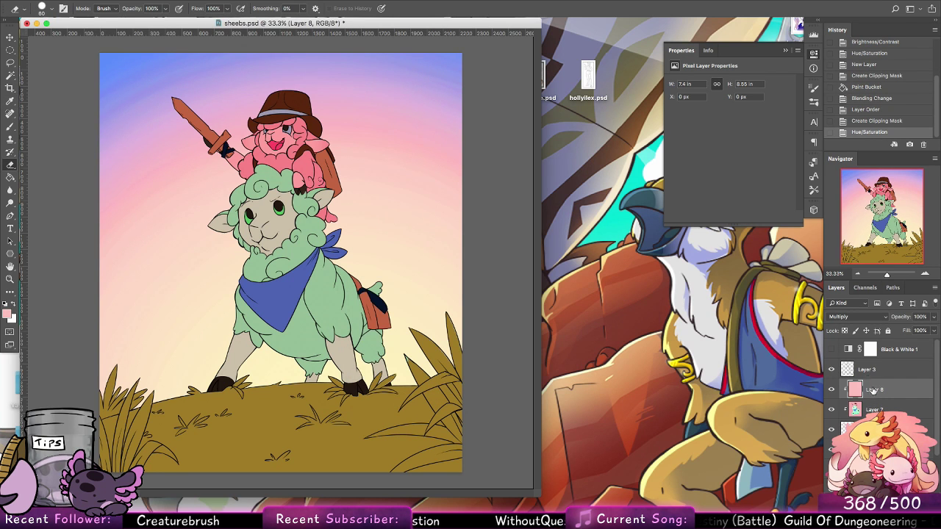
{"action": "left_click", "coordinate": [145, 2]}
{"action": "mouse_move", "coordinate": [191, 21]}
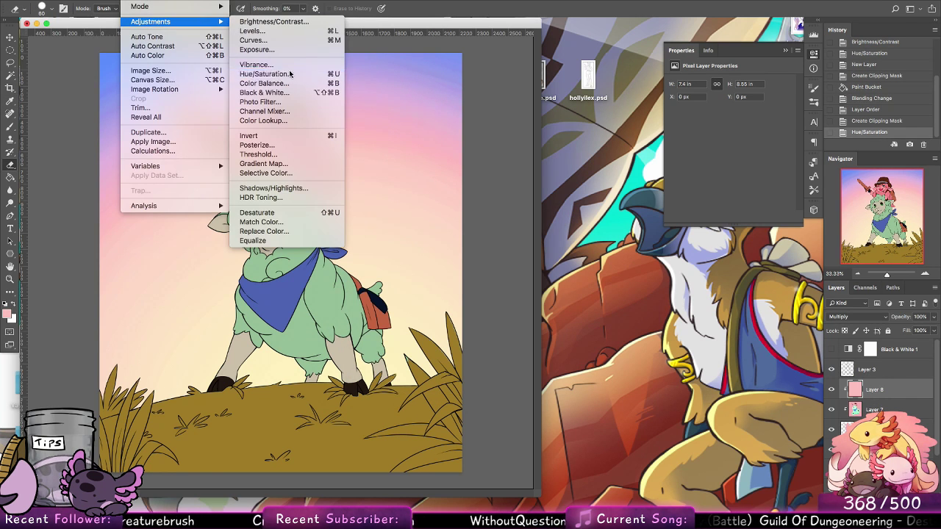
{"action": "left_click", "coordinate": [263, 74]}
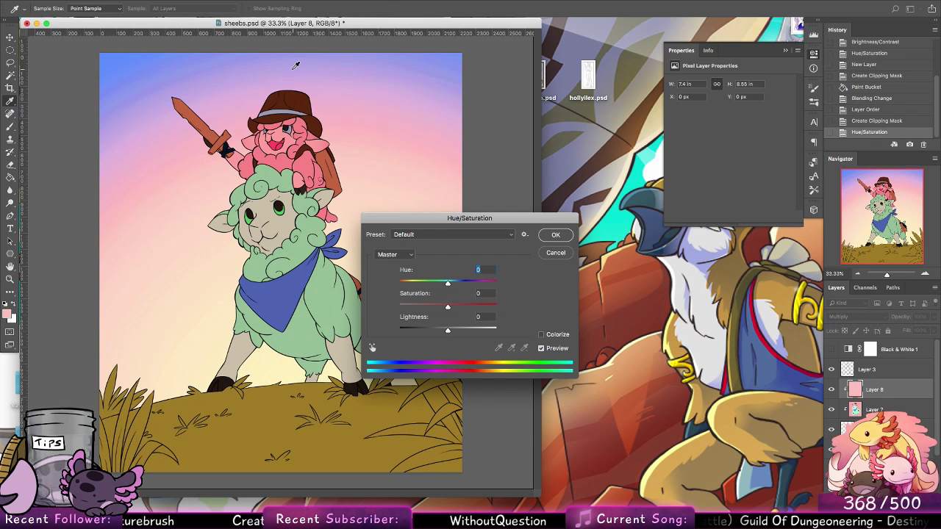
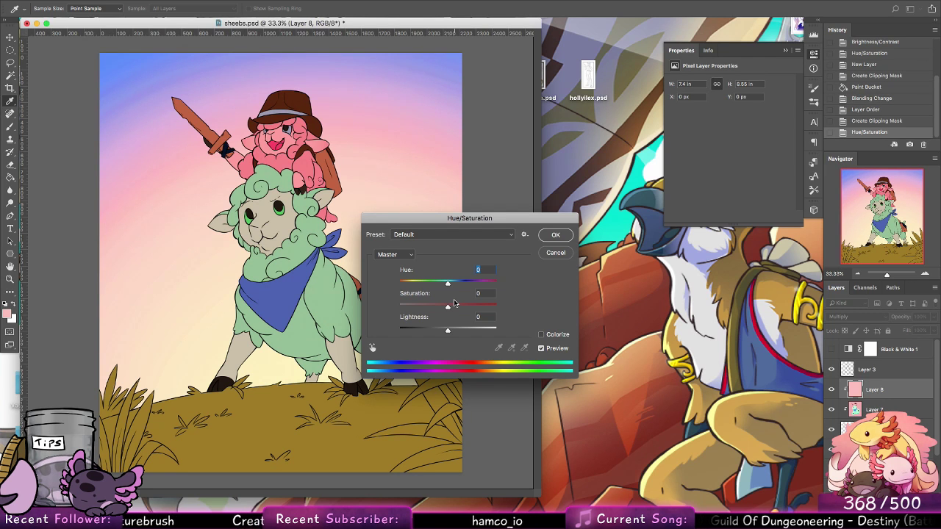
{"action": "left_click_drag", "start_coordinate": [453, 302], "coordinate": [444, 332]}
{"action": "mouse_move", "coordinate": [451, 285]}
{"action": "left_mouse_down"}
{"action": "mouse_move", "coordinate": [412, 286]}
{"action": "mouse_move", "coordinate": [473, 286]}
{"action": "mouse_move", "coordinate": [435, 286]}
{"action": "left_mouse_up"}
{"action": "left_click", "coordinate": [556, 235]}
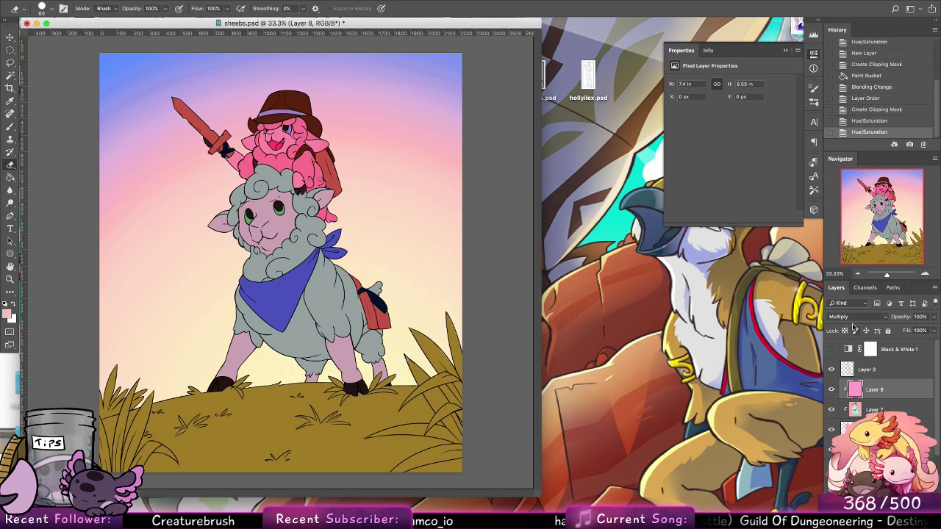
Step: Switch Layer 8 briefly to Normal, sample its adjusted pink as the foreground colour, and undo the blend mode change
{"action": "left_click", "coordinate": [847, 317]}
{"action": "left_click", "coordinate": [839, 288]}
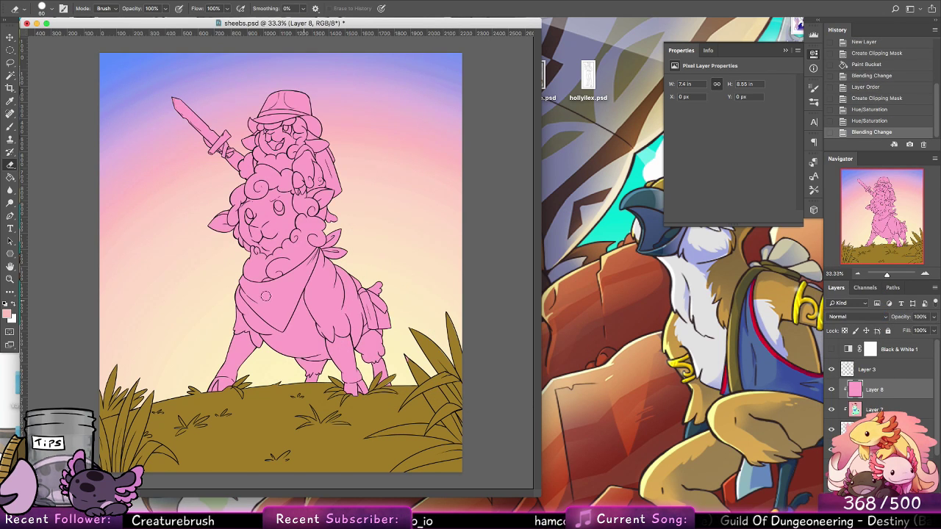
{"action": "left_click", "coordinate": [10, 128]}
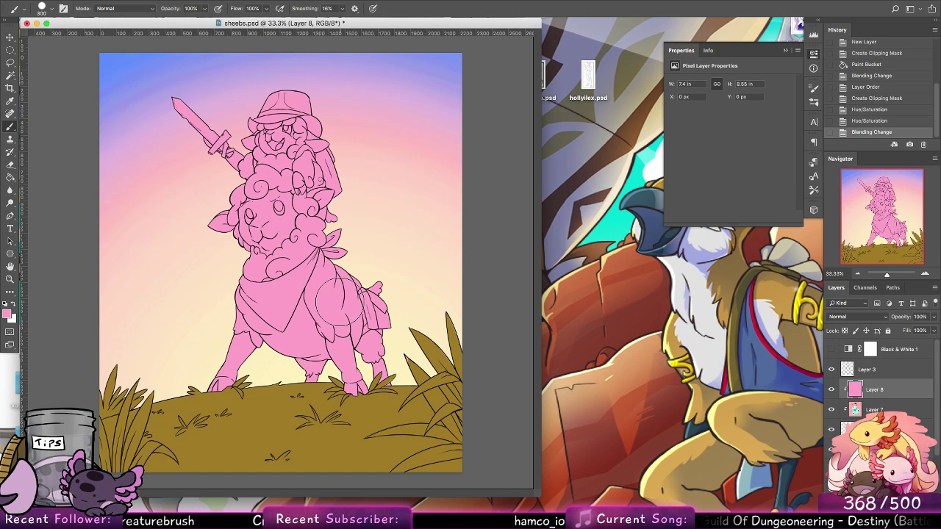
{"action": "key", "text": "super+z"}
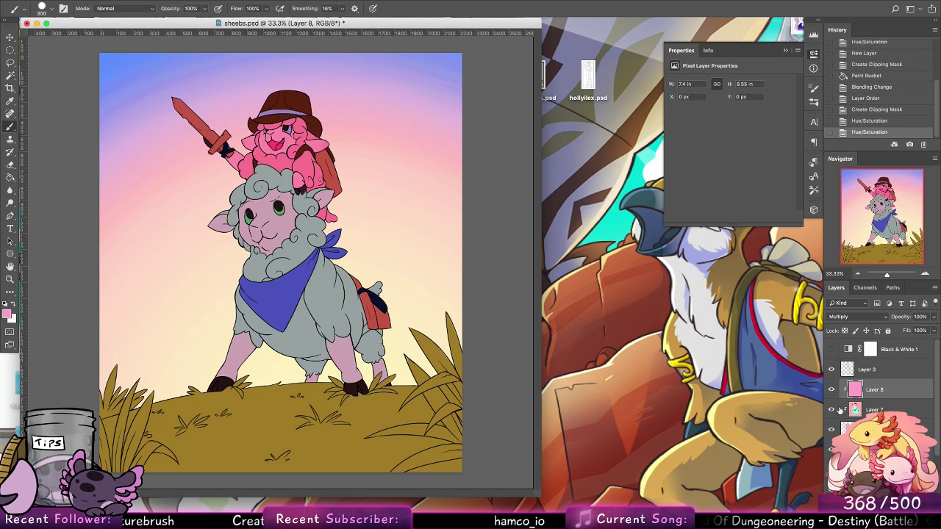
Step: Refill Layer 8 copy over the grass with the pink sampled from Layer 8
{"action": "left_click", "coordinate": [875, 449]}
{"action": "left_click", "coordinate": [317, 335]}
{"action": "left_click", "coordinate": [10, 177]}
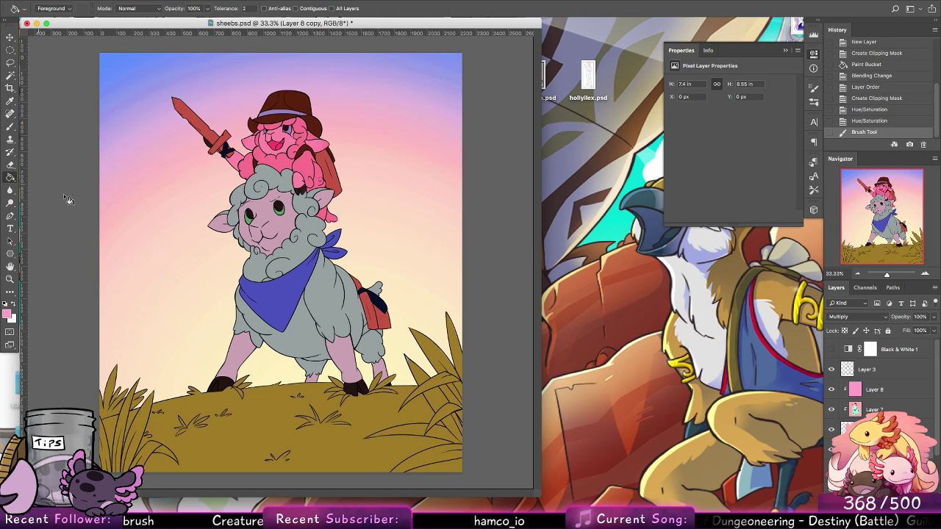
{"action": "left_click", "coordinate": [339, 407]}
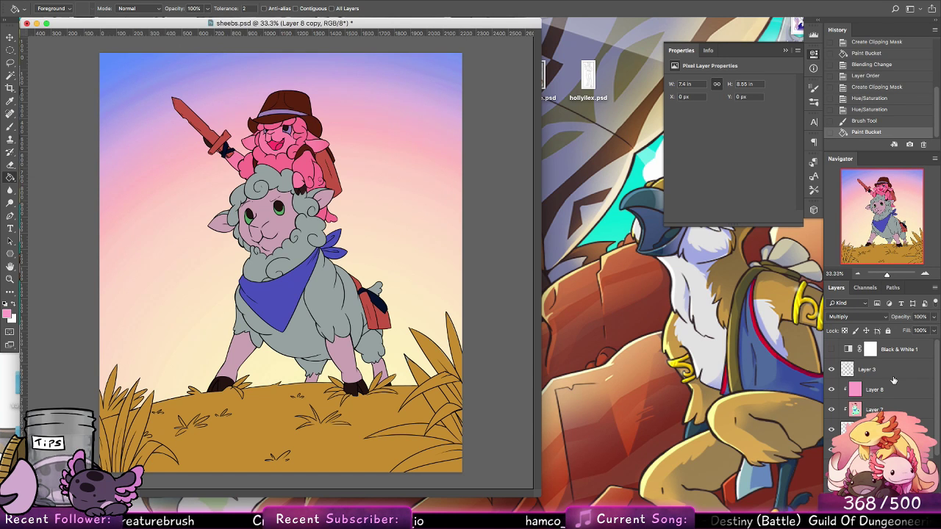
Step: Erase the Multiply shadow on Layer 8 along the right side of the rider's hat crown with a 60 px Eraser
{"action": "left_click", "coordinate": [872, 389]}
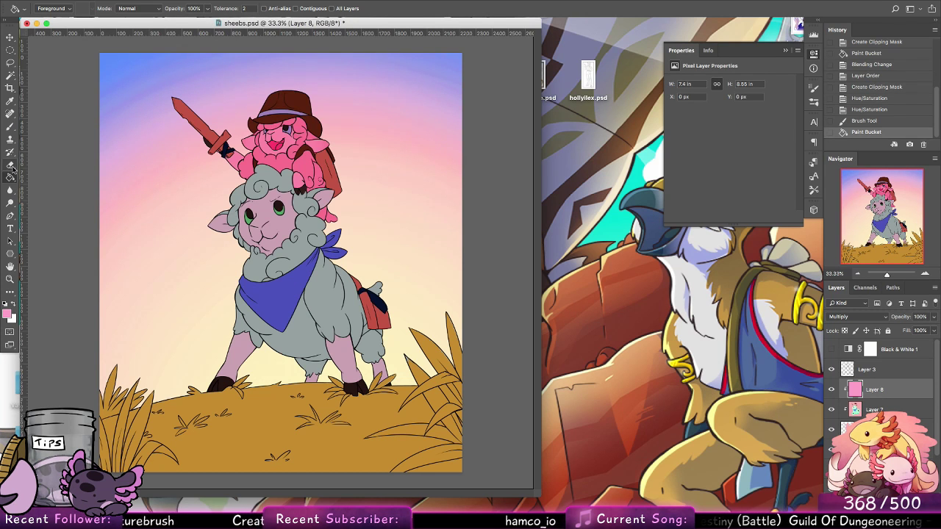
{"action": "left_click", "coordinate": [10, 278]}
{"action": "left_click", "coordinate": [267, 89]}
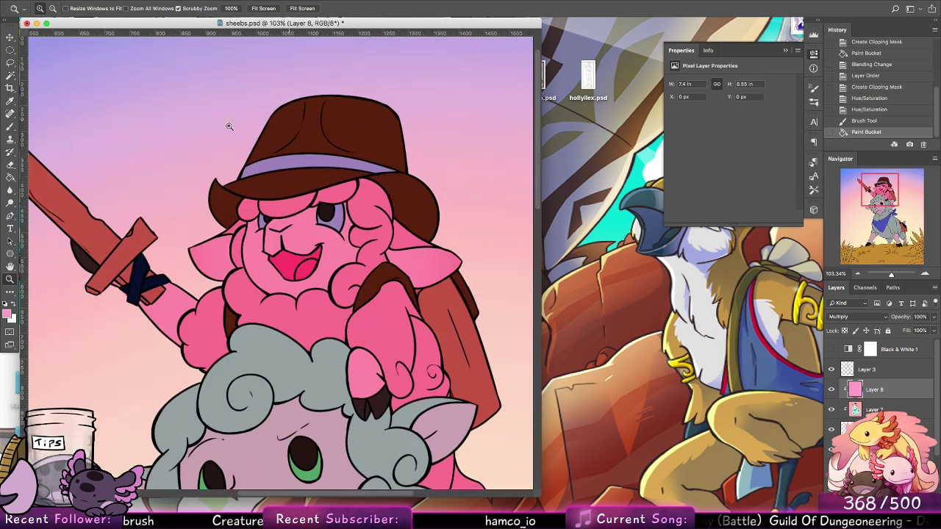
{"action": "left_click", "coordinate": [10, 127]}
{"action": "left_click", "coordinate": [9, 166]}
{"action": "left_click", "coordinate": [51, 9]}
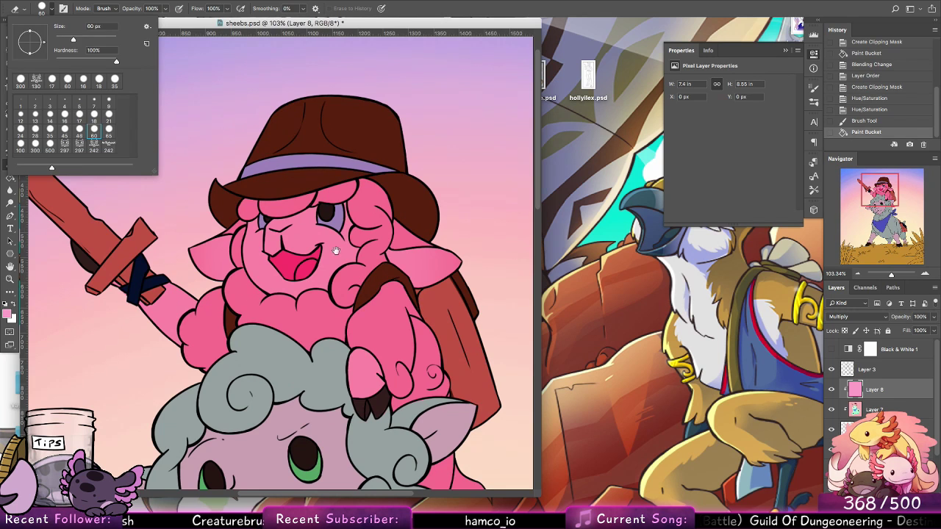
{"action": "left_click_drag", "start_coordinate": [335, 251], "coordinate": [369, 334]}
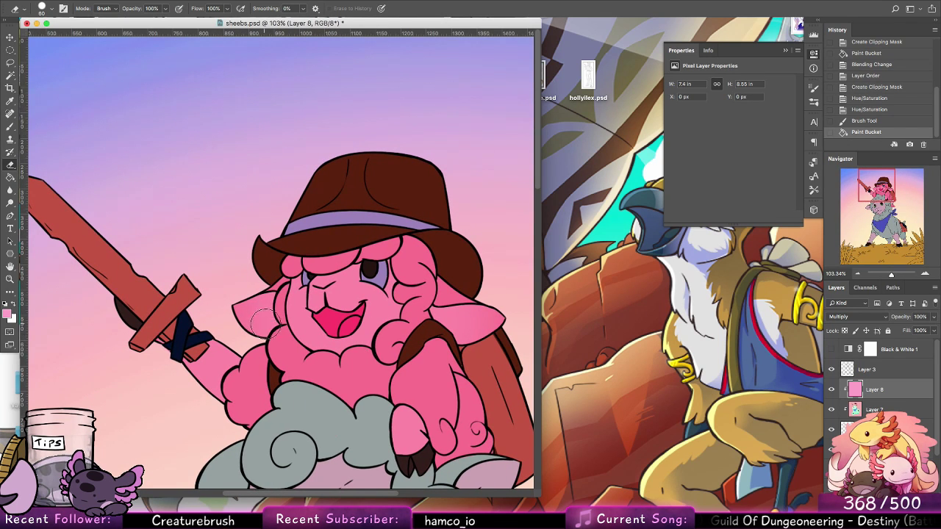
{"action": "left_click", "coordinate": [51, 8]}
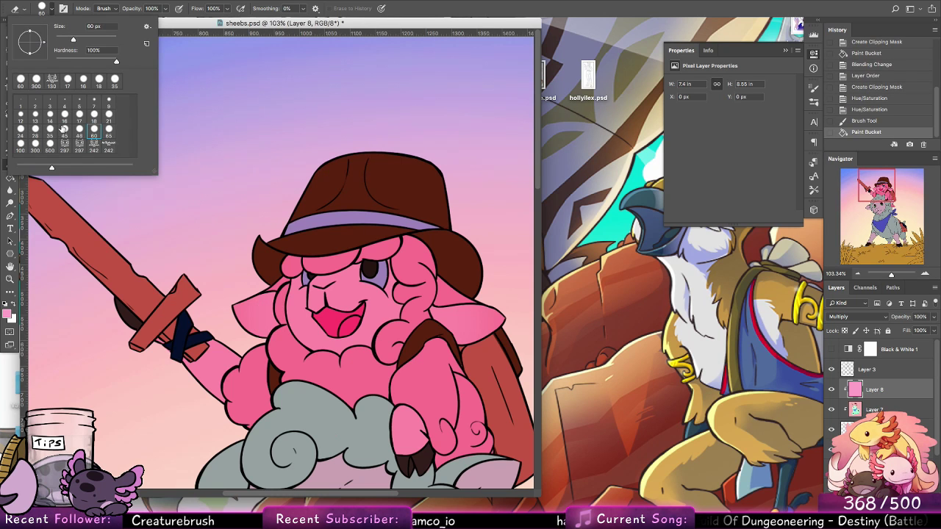
{"action": "left_click", "coordinate": [94, 133]}
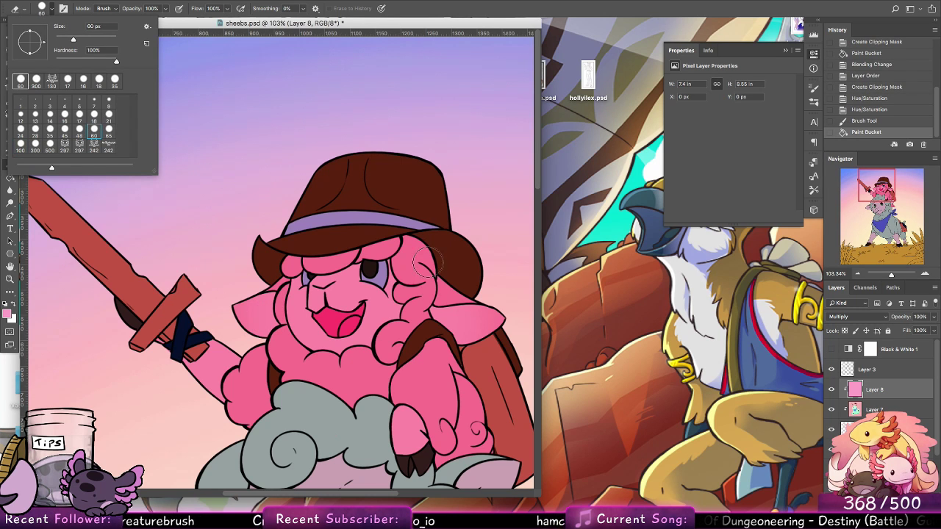
{"action": "mouse_move", "coordinate": [454, 214]}
{"action": "left_mouse_down"}
{"action": "mouse_move", "coordinate": [416, 211]}
{"action": "mouse_move", "coordinate": [438, 151]}
{"action": "mouse_move", "coordinate": [445, 198]}
{"action": "left_mouse_up"}
Step: Erase the Layer 8 shadow on the rider's right-side wool curls, right ear and back hat brim with a 24 px Eraser
{"action": "left_click", "coordinate": [51, 9]}
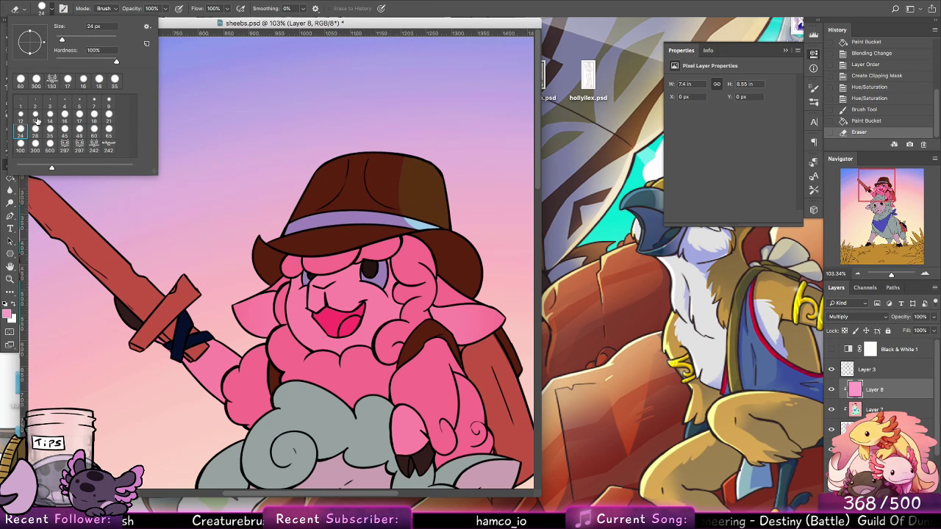
{"action": "left_click_drag", "start_coordinate": [454, 324], "coordinate": [436, 289]}
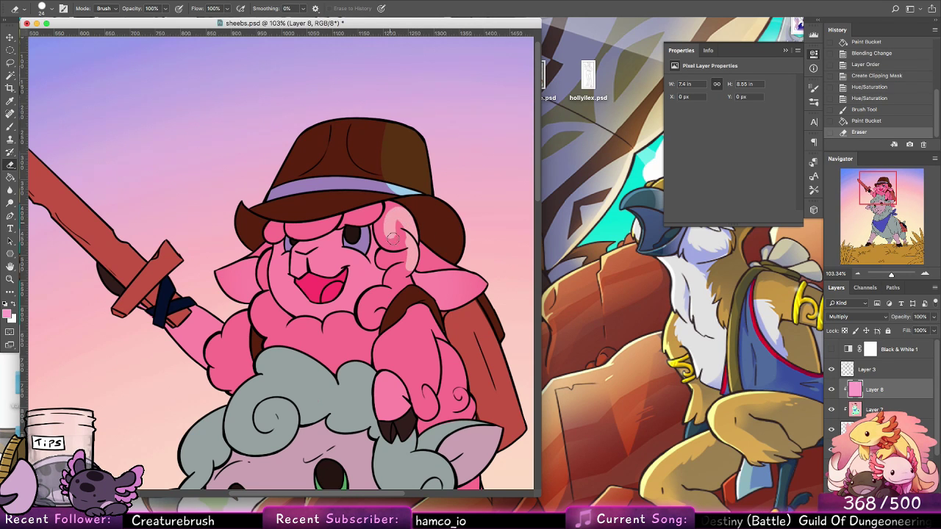
{"action": "left_click", "coordinate": [406, 236]}
{"action": "mouse_move", "coordinate": [406, 254]}
{"action": "left_mouse_down"}
{"action": "mouse_move", "coordinate": [451, 262]}
{"action": "mouse_move", "coordinate": [420, 244]}
{"action": "mouse_move", "coordinate": [448, 262]}
{"action": "mouse_move", "coordinate": [479, 263]}
{"action": "mouse_move", "coordinate": [424, 252]}
{"action": "mouse_move", "coordinate": [420, 246]}
{"action": "mouse_move", "coordinate": [478, 264]}
{"action": "mouse_move", "coordinate": [439, 253]}
{"action": "mouse_move", "coordinate": [461, 247]}
{"action": "mouse_move", "coordinate": [447, 207]}
{"action": "mouse_move", "coordinate": [455, 245]}
{"action": "mouse_move", "coordinate": [435, 233]}
{"action": "mouse_move", "coordinate": [437, 210]}
{"action": "mouse_move", "coordinate": [455, 232]}
{"action": "mouse_move", "coordinate": [441, 249]}
{"action": "mouse_move", "coordinate": [430, 223]}
{"action": "mouse_move", "coordinate": [447, 236]}
{"action": "mouse_move", "coordinate": [453, 263]}
{"action": "left_mouse_up"}
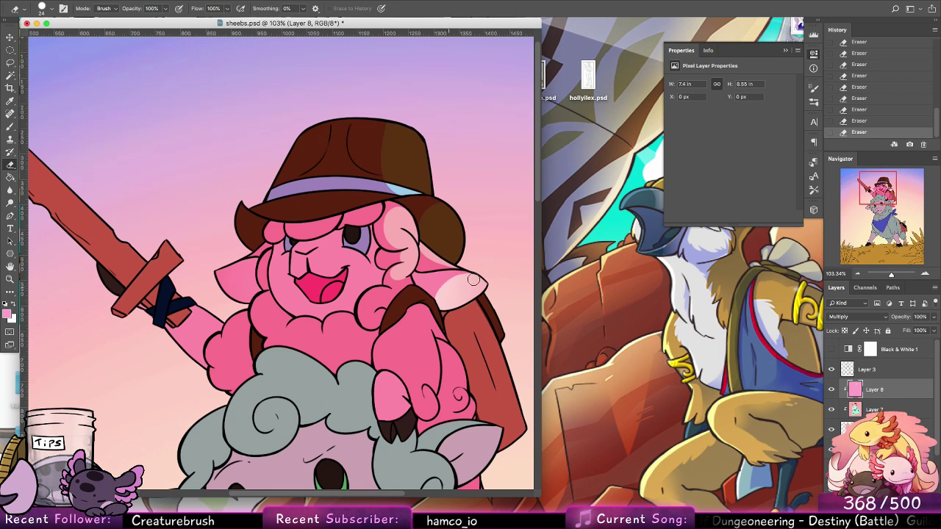
Step: Erase the Layer 8 shadow along the outer side of the pack on the rider's back, undoing stray strokes
{"action": "scroll", "coordinate": [503, 262], "scroll_direction": "down", "scroll_amount": 3}
{"action": "scroll", "coordinate": [502, 262], "scroll_direction": "right", "scroll_amount": 2}
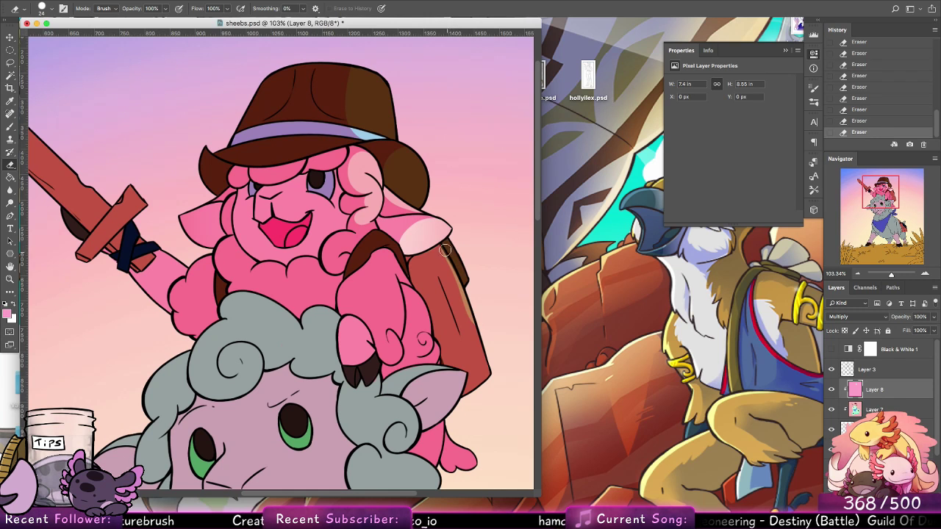
{"action": "key", "text": "super+z"}
{"action": "left_click_drag", "start_coordinate": [427, 253], "coordinate": [482, 347]}
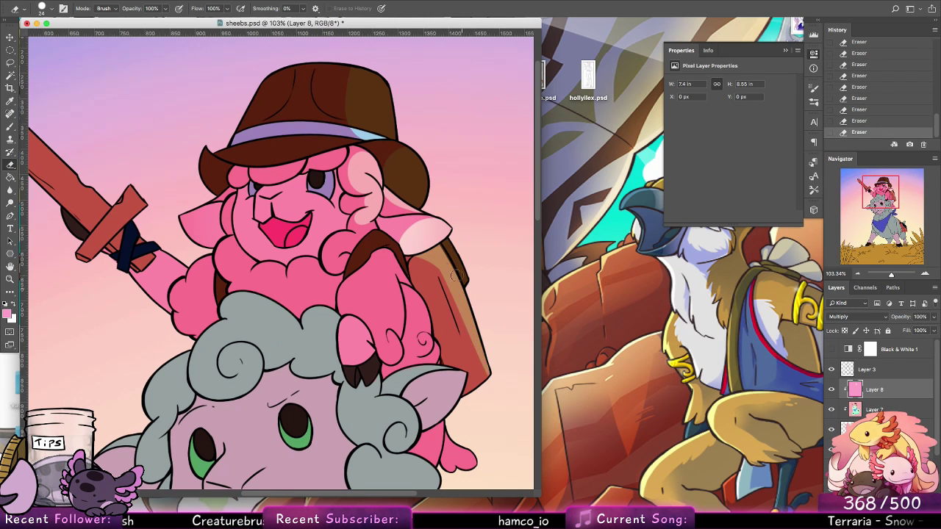
{"action": "left_click_drag", "start_coordinate": [456, 276], "coordinate": [497, 403]}
{"action": "scroll", "coordinate": [499, 328], "scroll_direction": "down", "scroll_amount": 5}
{"action": "scroll", "coordinate": [498, 328], "scroll_direction": "right", "scroll_amount": 2}
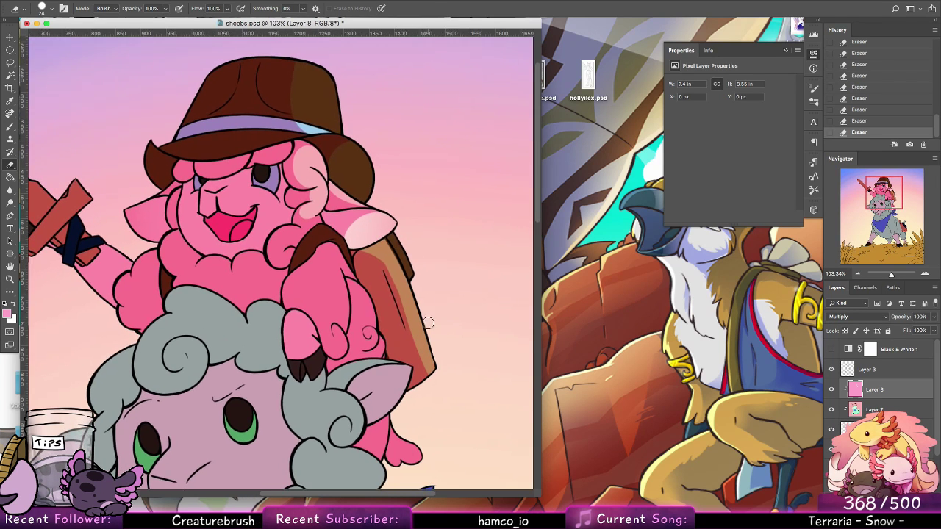
{"action": "left_click_drag", "start_coordinate": [436, 273], "coordinate": [436, 238]}
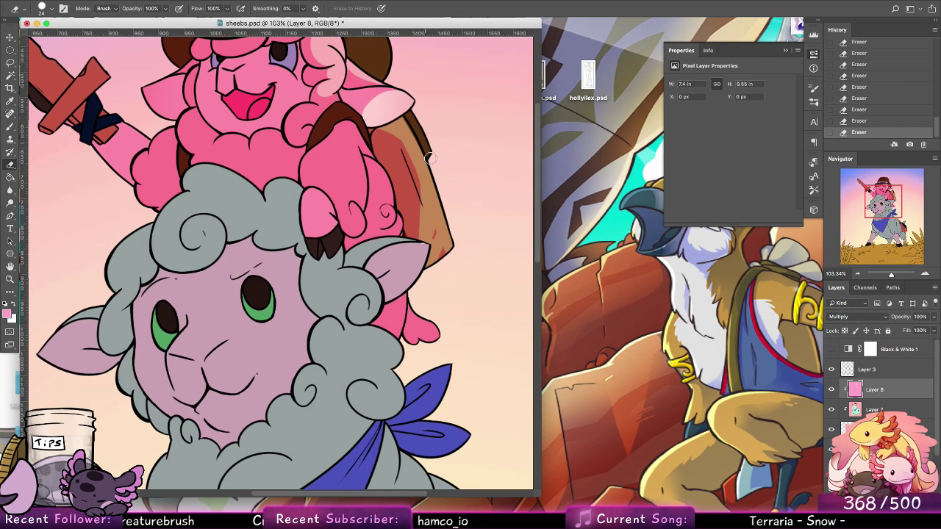
Step: Erase the Layer 8 shadow along the outer edge of the large sheep's right ear and on the rider's foot below it
{"action": "mouse_move", "coordinate": [425, 259]}
{"action": "left_mouse_down"}
{"action": "mouse_move", "coordinate": [399, 297]}
{"action": "mouse_move", "coordinate": [426, 242]}
{"action": "mouse_move", "coordinate": [407, 285]}
{"action": "mouse_move", "coordinate": [425, 247]}
{"action": "mouse_move", "coordinate": [387, 296]}
{"action": "mouse_move", "coordinate": [423, 247]}
{"action": "left_mouse_up"}
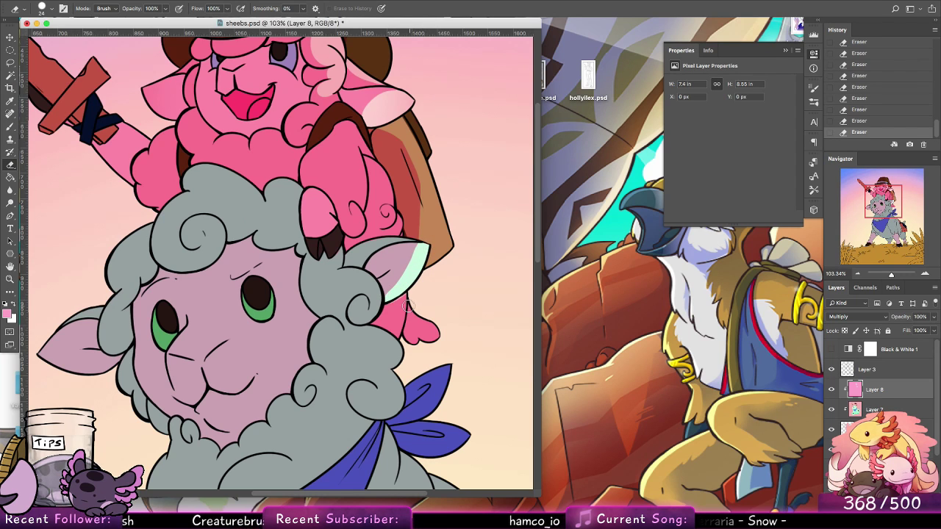
{"action": "mouse_move", "coordinate": [395, 302]}
{"action": "left_mouse_down"}
{"action": "mouse_move", "coordinate": [397, 336]}
{"action": "mouse_move", "coordinate": [406, 293]}
{"action": "mouse_move", "coordinate": [398, 301]}
{"action": "mouse_move", "coordinate": [451, 337]}
{"action": "mouse_move", "coordinate": [413, 326]}
{"action": "left_mouse_up"}
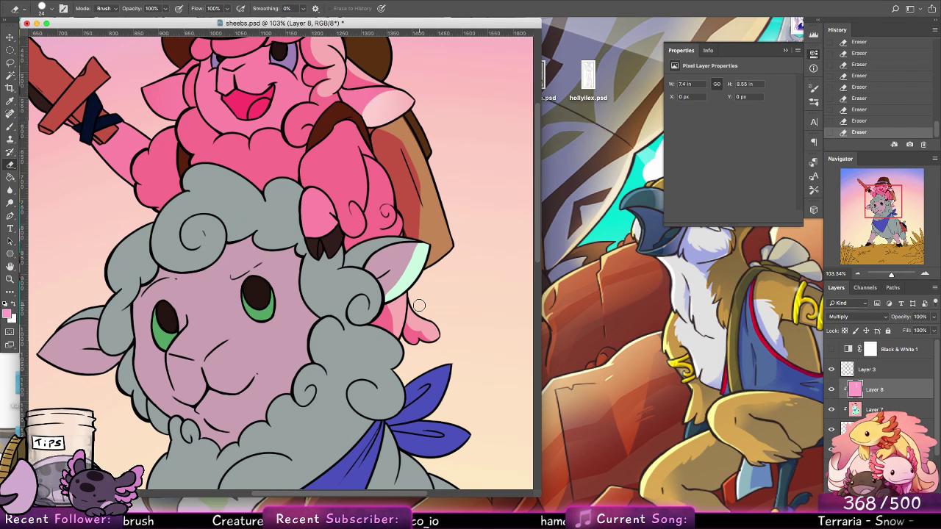
Step: Erase the Layer 8 shadow in strips along the rider's right upper arm and side with a 16 px Eraser
{"action": "left_click_drag", "start_coordinate": [419, 305], "coordinate": [441, 424]}
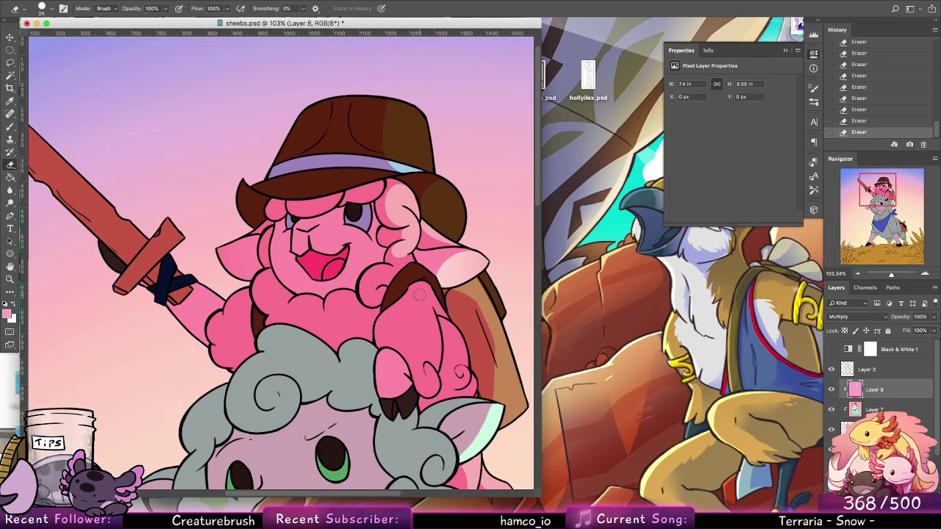
{"action": "left_click", "coordinate": [41, 10]}
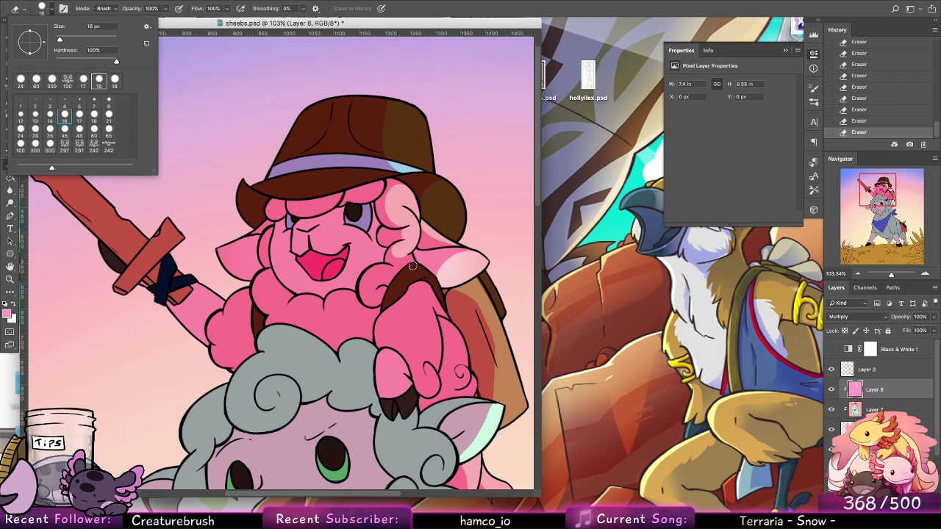
{"action": "mouse_move", "coordinate": [419, 268]}
{"action": "left_mouse_down"}
{"action": "mouse_move", "coordinate": [443, 305]}
{"action": "mouse_move", "coordinate": [426, 286]}
{"action": "mouse_move", "coordinate": [422, 316]}
{"action": "mouse_move", "coordinate": [437, 372]}
{"action": "mouse_move", "coordinate": [428, 295]}
{"action": "mouse_move", "coordinate": [433, 351]}
{"action": "mouse_move", "coordinate": [428, 301]}
{"action": "mouse_move", "coordinate": [448, 320]}
{"action": "mouse_move", "coordinate": [438, 355]}
{"action": "mouse_move", "coordinate": [437, 304]}
{"action": "mouse_move", "coordinate": [466, 364]}
{"action": "mouse_move", "coordinate": [439, 319]}
{"action": "mouse_move", "coordinate": [463, 354]}
{"action": "mouse_move", "coordinate": [488, 290]}
{"action": "left_mouse_up"}
{"action": "key", "text": "ctrl+r"}
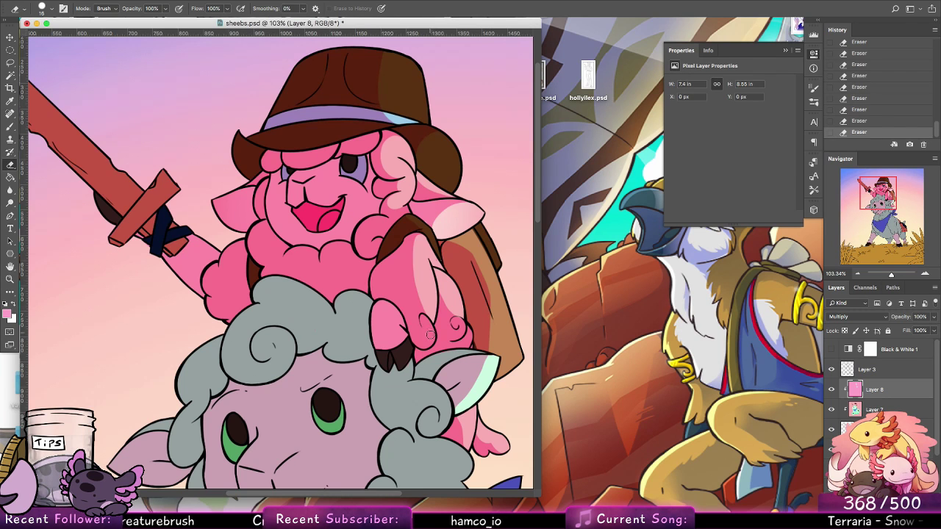
Step: Erase the Layer 8 shadow inside the small wool curls at the rider's elbow and hip, redoing the elbow curl
{"action": "left_click_drag", "start_coordinate": [430, 340], "coordinate": [421, 318]}
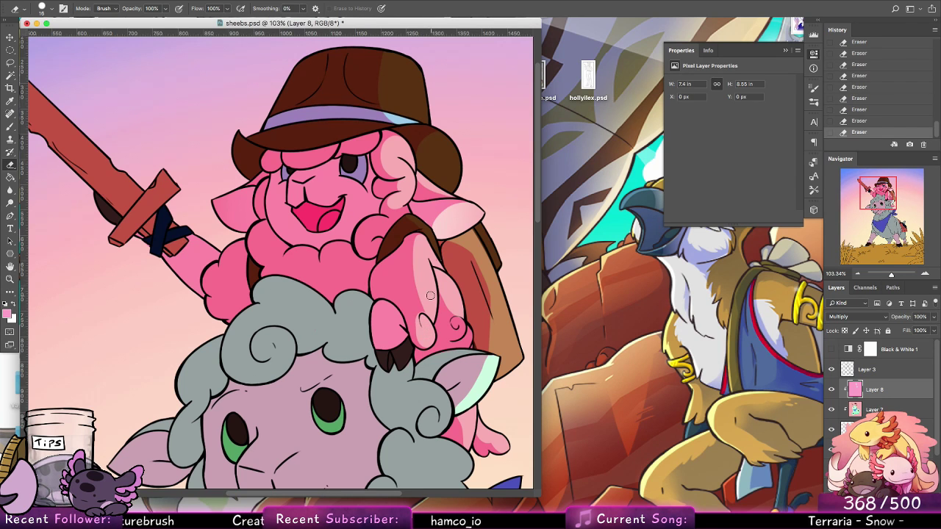
{"action": "key", "text": "ctrl+z"}
{"action": "mouse_move", "coordinate": [430, 344]}
{"action": "left_mouse_down"}
{"action": "mouse_move", "coordinate": [425, 322]}
{"action": "mouse_move", "coordinate": [454, 333]}
{"action": "left_mouse_up"}
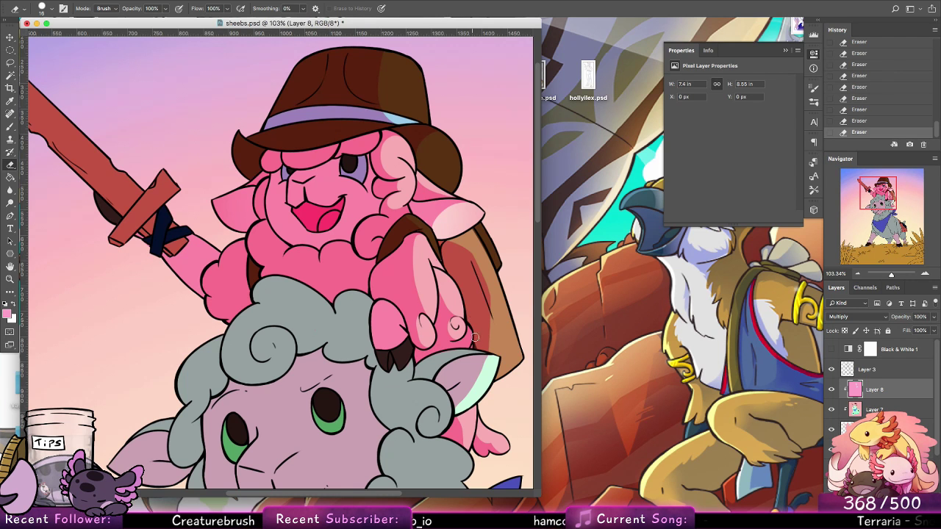
{"action": "scroll", "coordinate": [478, 294], "scroll_direction": "down", "scroll_amount": 3}
{"action": "left_click_drag", "start_coordinate": [478, 234], "coordinate": [480, 298]}
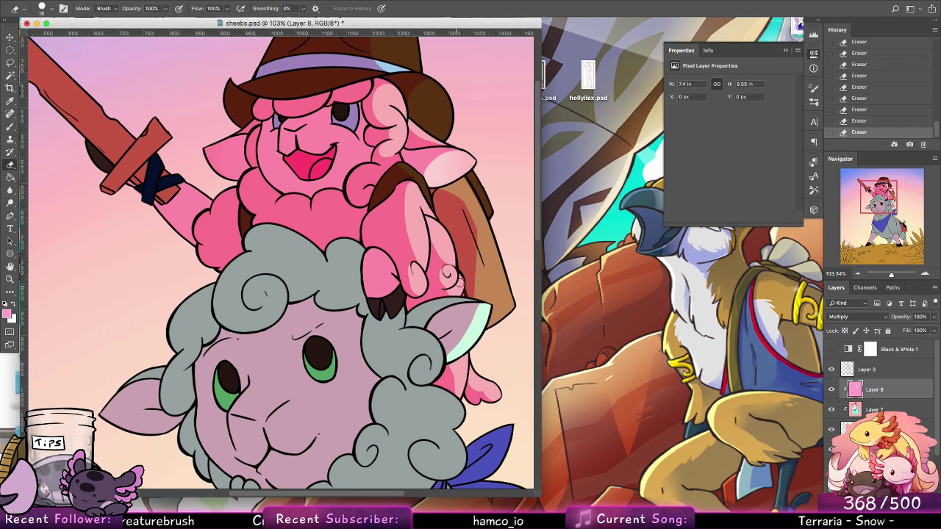
Step: Widen the erased light area inside the large sheep's right ear and erase the shadow on the rider's resting hand
{"action": "left_click_drag", "start_coordinate": [471, 315], "coordinate": [457, 344]}
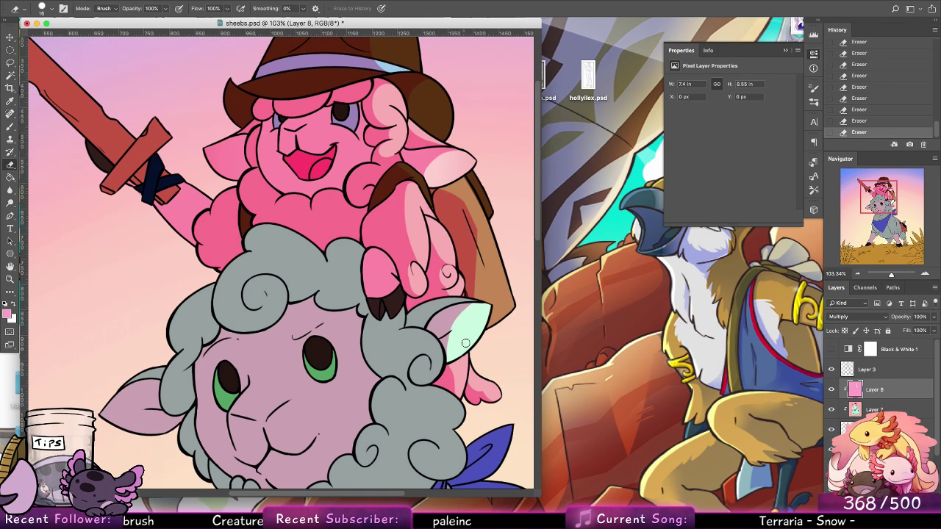
{"action": "left_click_drag", "start_coordinate": [474, 309], "coordinate": [459, 342]}
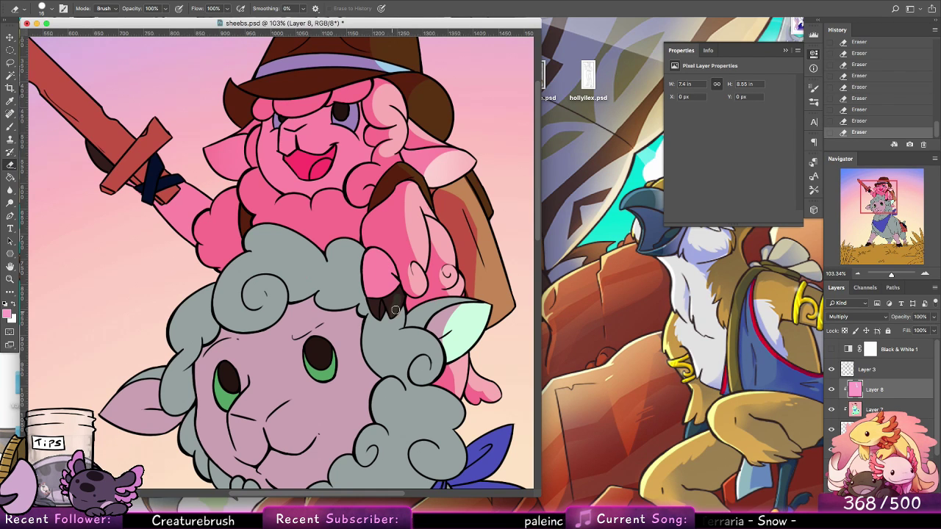
{"action": "mouse_move", "coordinate": [395, 280]}
{"action": "left_mouse_down"}
{"action": "mouse_move", "coordinate": [388, 262]}
{"action": "mouse_move", "coordinate": [383, 276]}
{"action": "mouse_move", "coordinate": [387, 266]}
{"action": "left_mouse_up"}
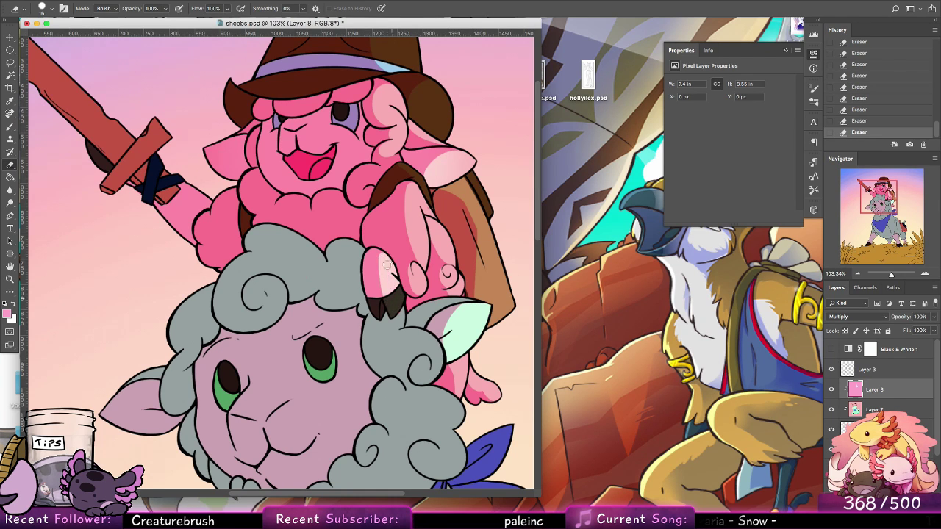
Step: Erase the Layer 8 shadow on the rider's collar curls, right eye, forelock and muzzle
{"action": "left_click_drag", "start_coordinate": [461, 250], "coordinate": [447, 362]}
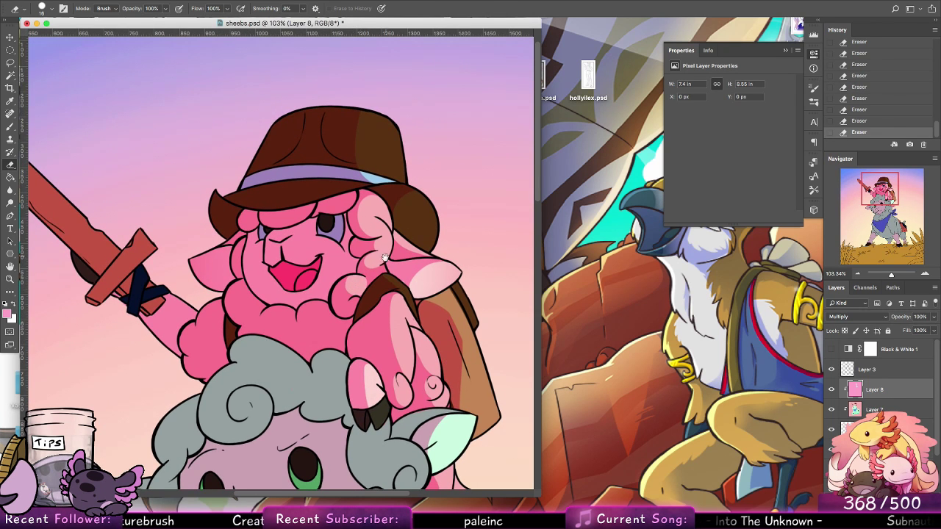
{"action": "left_click_drag", "start_coordinate": [383, 258], "coordinate": [392, 306]}
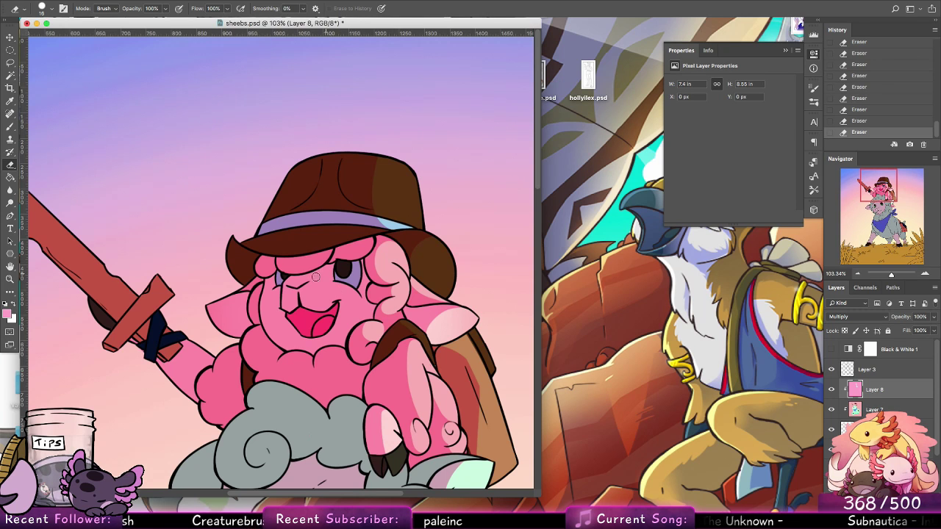
{"action": "left_click_drag", "start_coordinate": [354, 282], "coordinate": [350, 269]}
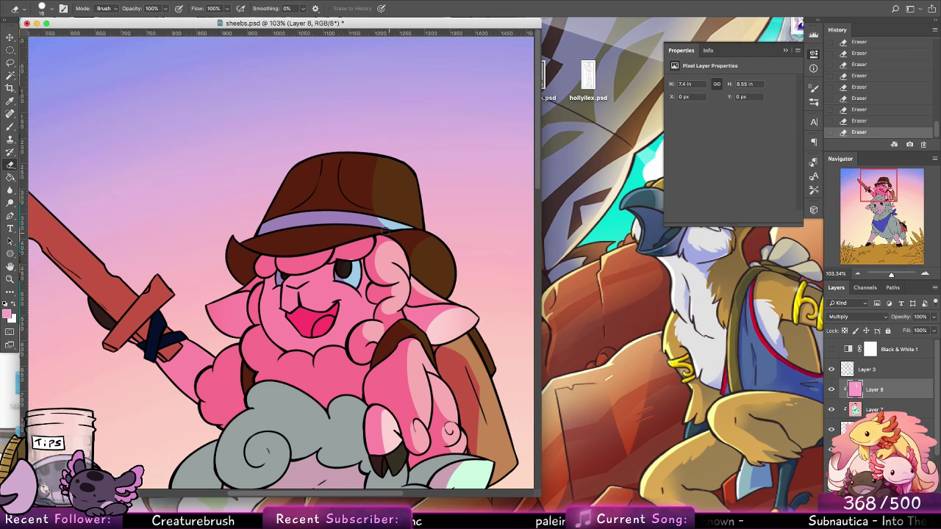
{"action": "mouse_move", "coordinate": [360, 256]}
{"action": "left_mouse_down"}
{"action": "mouse_move", "coordinate": [369, 243]}
{"action": "mouse_move", "coordinate": [353, 259]}
{"action": "left_mouse_up"}
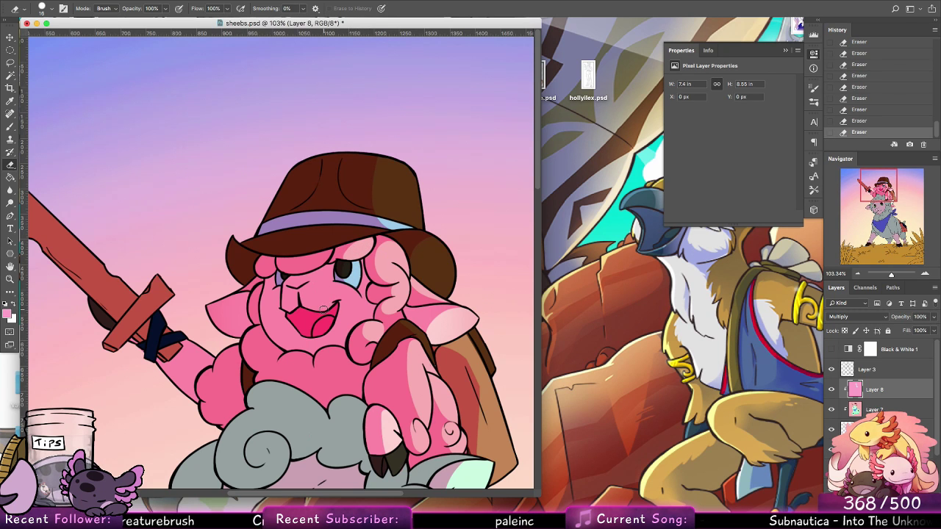
{"action": "mouse_move", "coordinate": [323, 307]}
{"action": "left_mouse_down"}
{"action": "mouse_move", "coordinate": [322, 281]}
{"action": "mouse_move", "coordinate": [318, 305]}
{"action": "mouse_move", "coordinate": [330, 286]}
{"action": "mouse_move", "coordinate": [322, 304]}
{"action": "mouse_move", "coordinate": [322, 281]}
{"action": "mouse_move", "coordinate": [356, 284]}
{"action": "mouse_move", "coordinate": [330, 293]}
{"action": "mouse_move", "coordinate": [352, 293]}
{"action": "mouse_move", "coordinate": [334, 293]}
{"action": "mouse_move", "coordinate": [348, 295]}
{"action": "mouse_move", "coordinate": [341, 297]}
{"action": "mouse_move", "coordinate": [349, 314]}
{"action": "mouse_move", "coordinate": [365, 311]}
{"action": "mouse_move", "coordinate": [354, 317]}
{"action": "mouse_move", "coordinate": [343, 305]}
{"action": "mouse_move", "coordinate": [347, 319]}
{"action": "mouse_move", "coordinate": [357, 297]}
{"action": "left_mouse_up"}
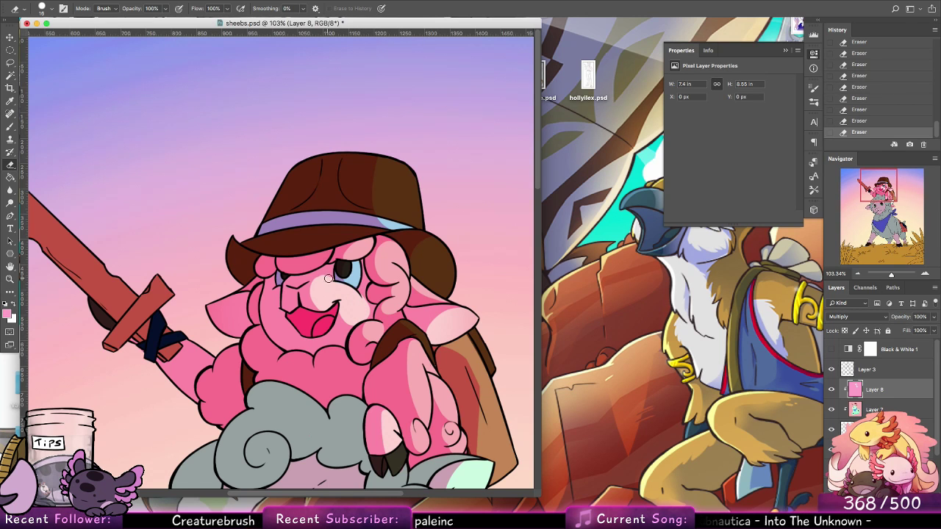
Step: Erase the Layer 8 shadow on the left part of the hat crown, the hatband and the left side of the rider's face
{"action": "scroll", "coordinate": [328, 278], "scroll_direction": "left", "scroll_amount": 3}
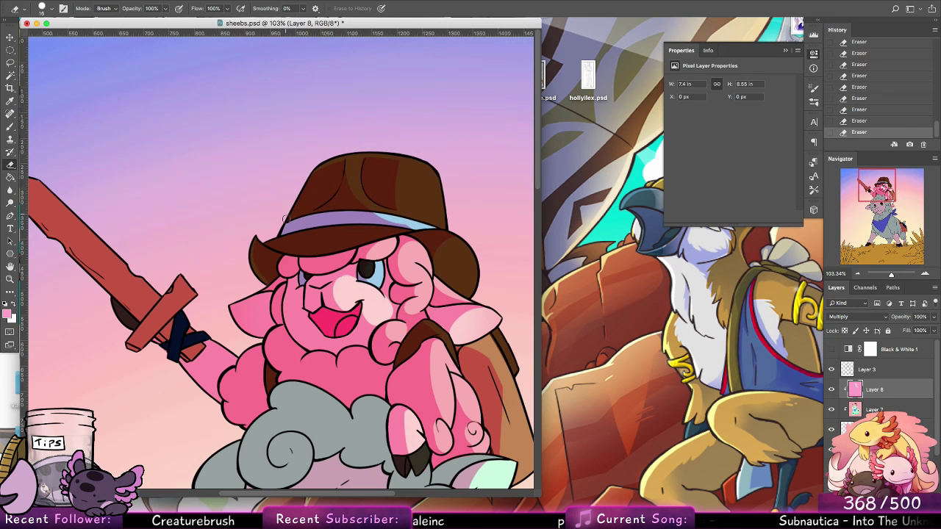
{"action": "mouse_move", "coordinate": [394, 262]}
{"action": "left_mouse_down"}
{"action": "mouse_move", "coordinate": [421, 229]}
{"action": "mouse_move", "coordinate": [430, 195]}
{"action": "mouse_move", "coordinate": [392, 197]}
{"action": "mouse_move", "coordinate": [393, 230]}
{"action": "left_mouse_up"}
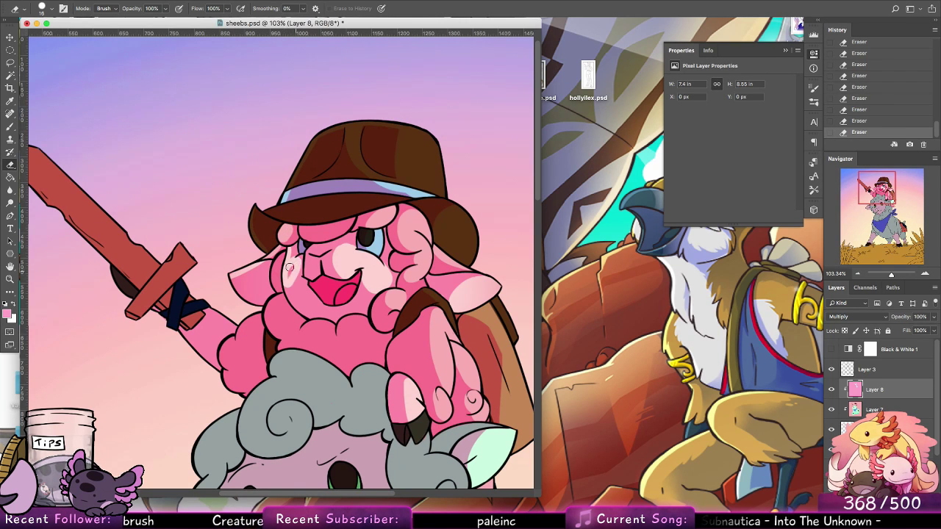
{"action": "key", "text": "super+z"}
{"action": "key", "text": "super+z"}
{"action": "key", "text": "super+z"}
{"action": "key", "text": "super+z"}
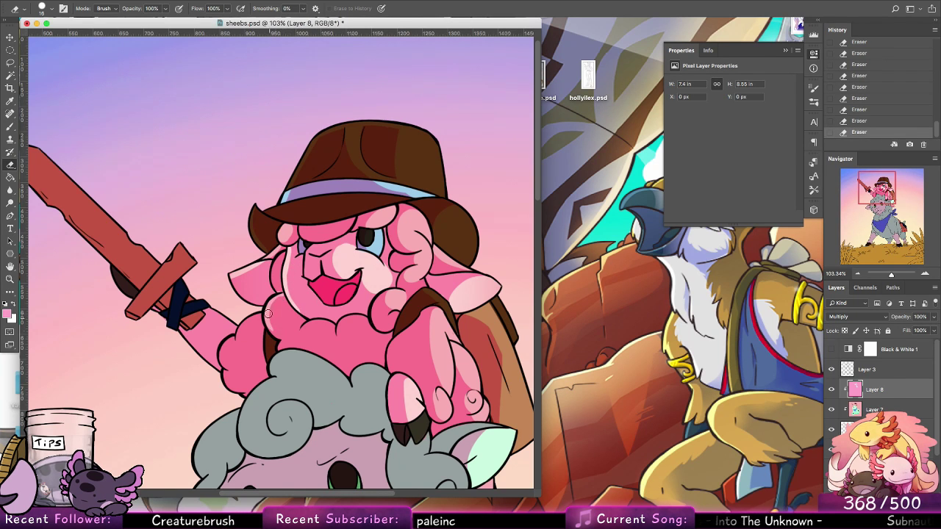
Step: Erase the Layer 8 shadow on the rider's left ear and neighbouring cheek wool, undoing stray strokes
{"action": "key", "text": "super+z"}
{"action": "key", "text": "super+z"}
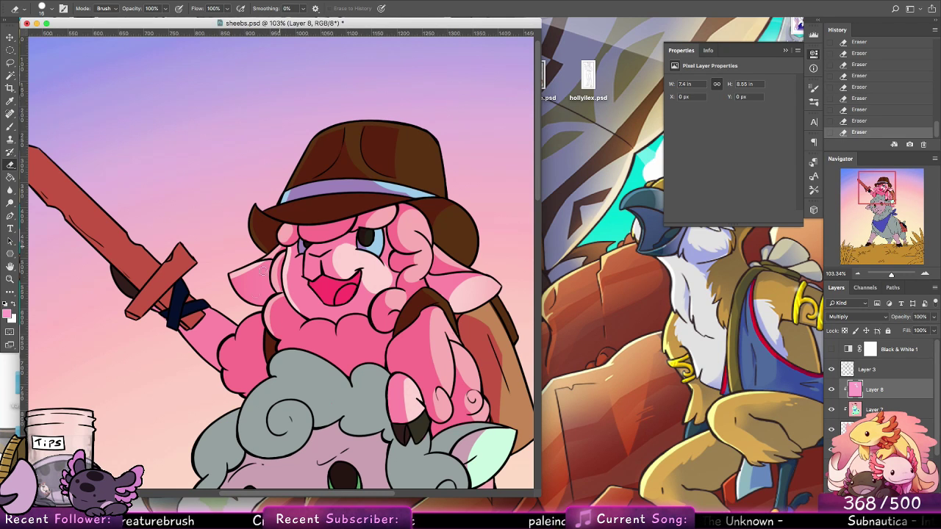
{"action": "key", "text": "super+z"}
{"action": "key", "text": "super+z"}
{"action": "key", "text": "super+z"}
{"action": "key", "text": "super+z"}
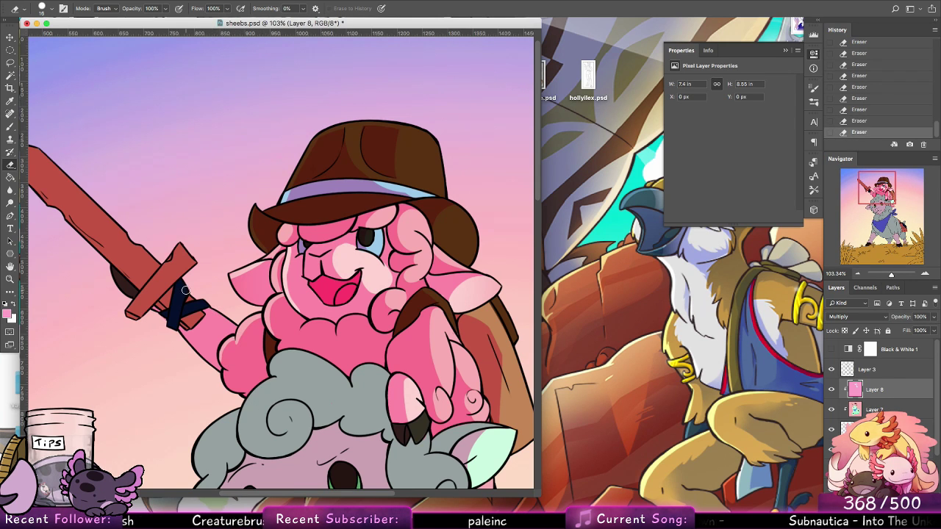
Step: Erase the Layer 8 shadow along the top of the rider's raised forearm and the outer edge of the sword's crossguard
{"action": "mouse_move", "coordinate": [198, 302]}
{"action": "left_mouse_down"}
{"action": "mouse_move", "coordinate": [235, 323]}
{"action": "mouse_move", "coordinate": [200, 304]}
{"action": "mouse_move", "coordinate": [236, 334]}
{"action": "left_mouse_up"}
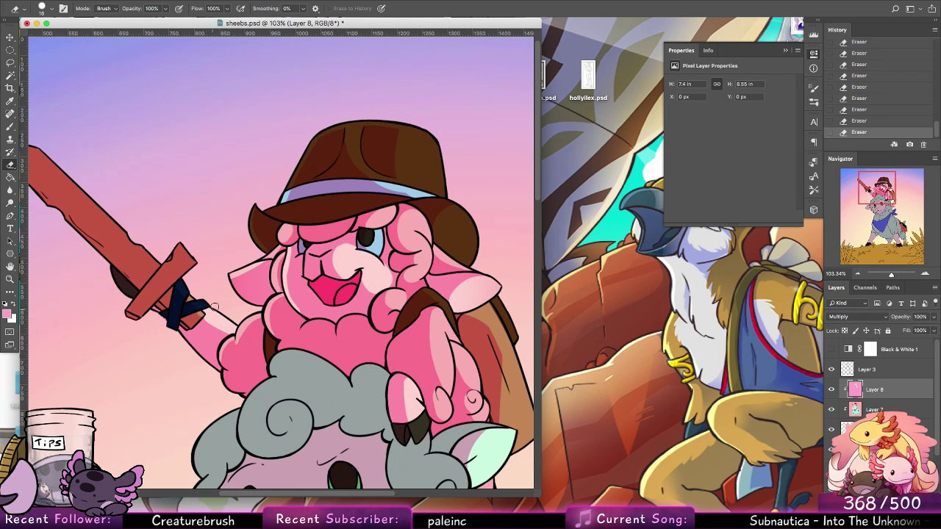
{"action": "left_click_drag", "start_coordinate": [221, 301], "coordinate": [332, 333]}
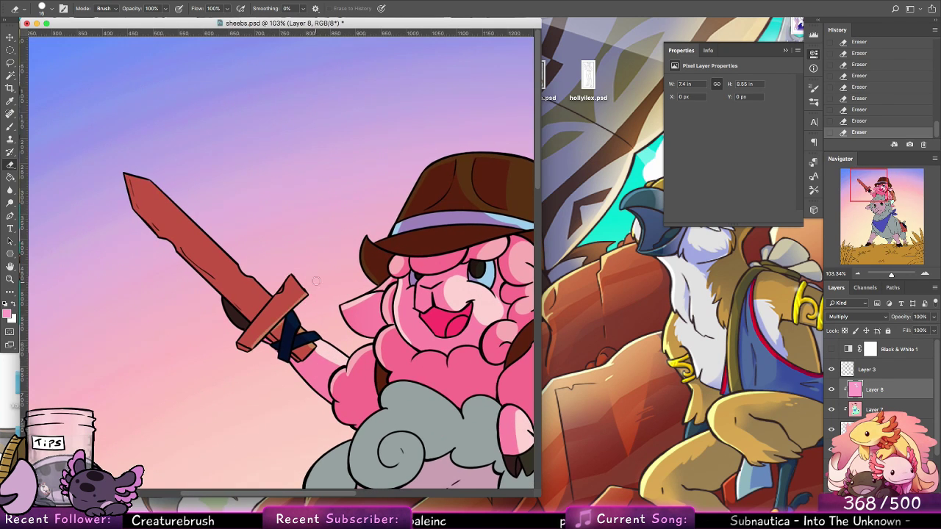
{"action": "key", "text": "super+z"}
{"action": "key", "text": "super+shift+z"}
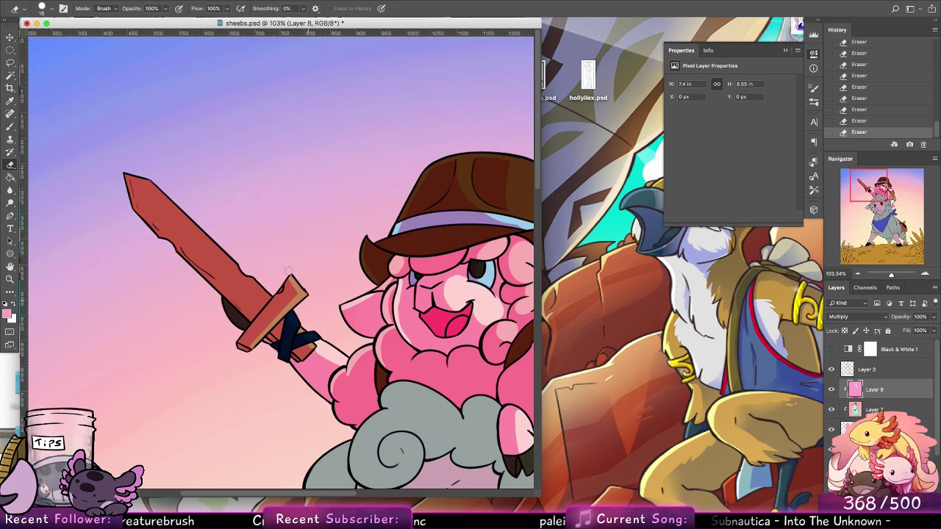
Step: Erase the Layer 8 shadow along both edges and the tip of the wooden sword blade, undoing stray strokes
{"action": "mouse_move", "coordinate": [133, 176]}
{"action": "left_mouse_down"}
{"action": "mouse_move", "coordinate": [155, 188]}
{"action": "mouse_move", "coordinate": [124, 174]}
{"action": "mouse_move", "coordinate": [142, 228]}
{"action": "mouse_move", "coordinate": [123, 177]}
{"action": "mouse_move", "coordinate": [160, 239]}
{"action": "mouse_move", "coordinate": [136, 214]}
{"action": "mouse_move", "coordinate": [228, 295]}
{"action": "left_mouse_up"}
{"action": "key", "text": "super+z"}
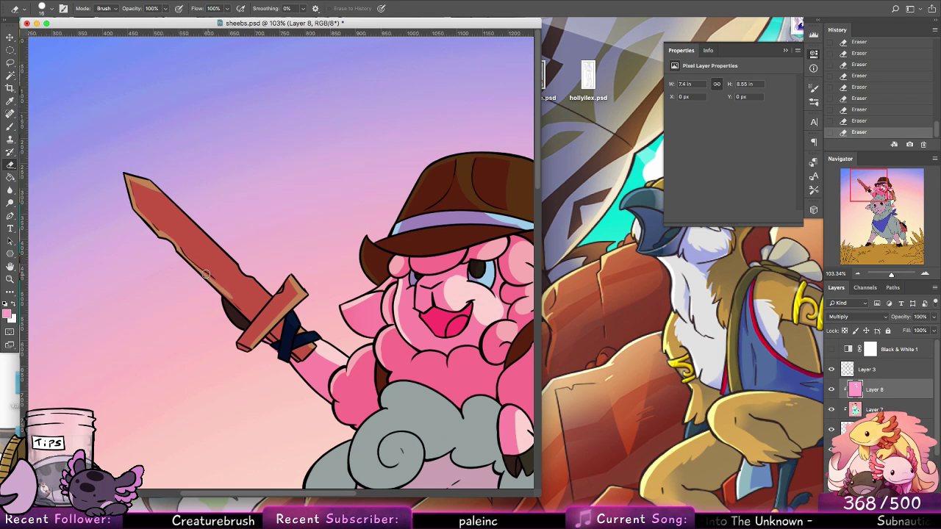
{"action": "key", "text": "super+z"}
{"action": "left_click_drag", "start_coordinate": [197, 268], "coordinate": [248, 328]}
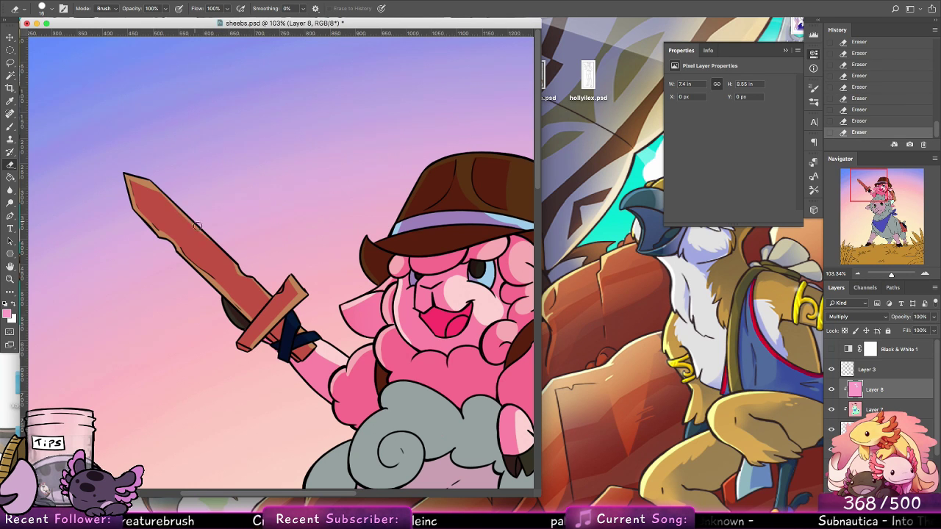
{"action": "scroll", "coordinate": [377, 316], "scroll_direction": "down", "scroll_amount": 6}
{"action": "scroll", "coordinate": [377, 316], "scroll_direction": "right", "scroll_amount": 6}
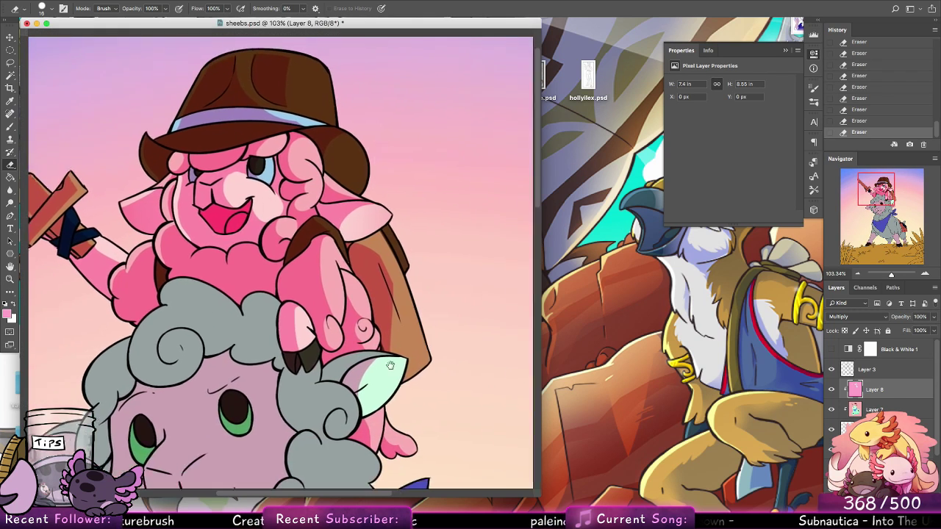
{"action": "key", "text": "super+r"}
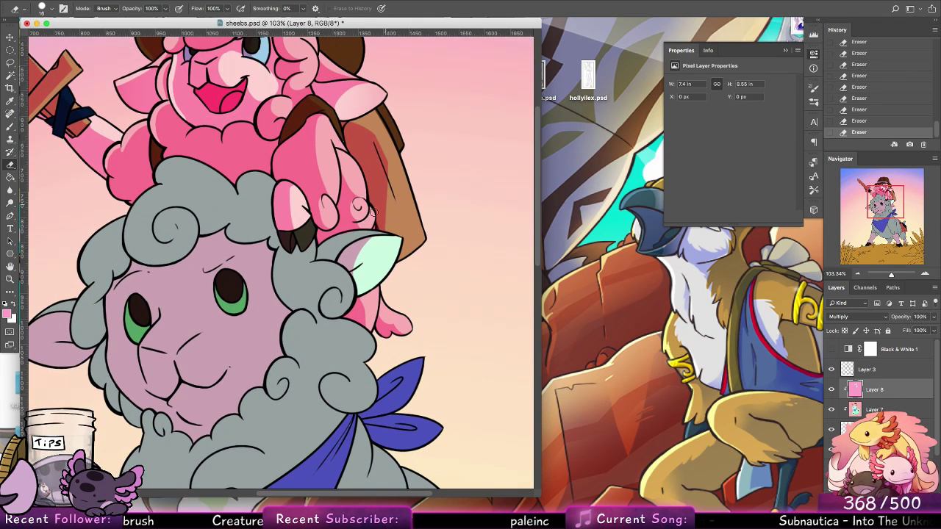
Step: Erase the Layer 8 shadow on the big sheep's wool curls below the ear down to the bandana knot, using a 35 px eraser
{"action": "mouse_move", "coordinate": [343, 301]}
{"action": "left_mouse_down"}
{"action": "mouse_move", "coordinate": [335, 276]}
{"action": "mouse_move", "coordinate": [332, 302]}
{"action": "mouse_move", "coordinate": [336, 284]}
{"action": "left_mouse_up"}
{"action": "left_click", "coordinate": [51, 9]}
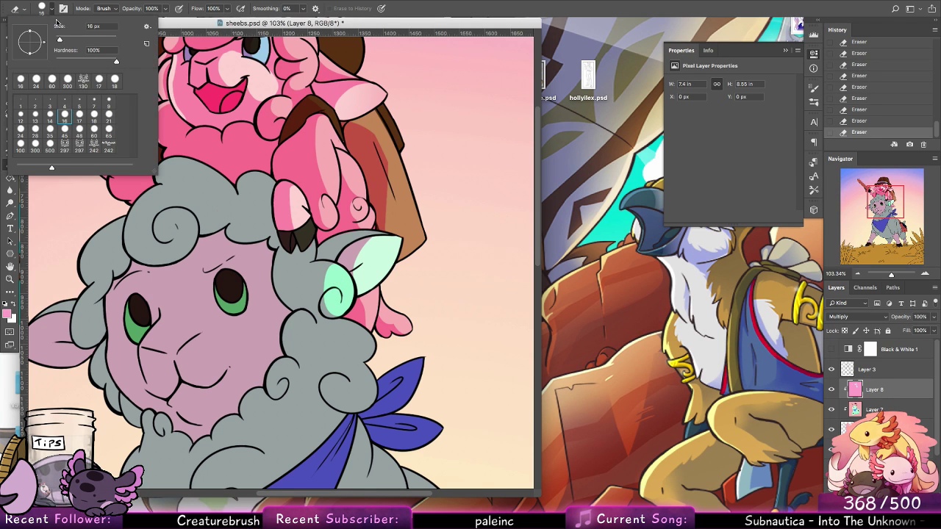
{"action": "left_click", "coordinate": [50, 130]}
{"action": "mouse_move", "coordinate": [360, 346]}
{"action": "left_mouse_down"}
{"action": "mouse_move", "coordinate": [335, 332]}
{"action": "mouse_move", "coordinate": [359, 354]}
{"action": "left_mouse_up"}
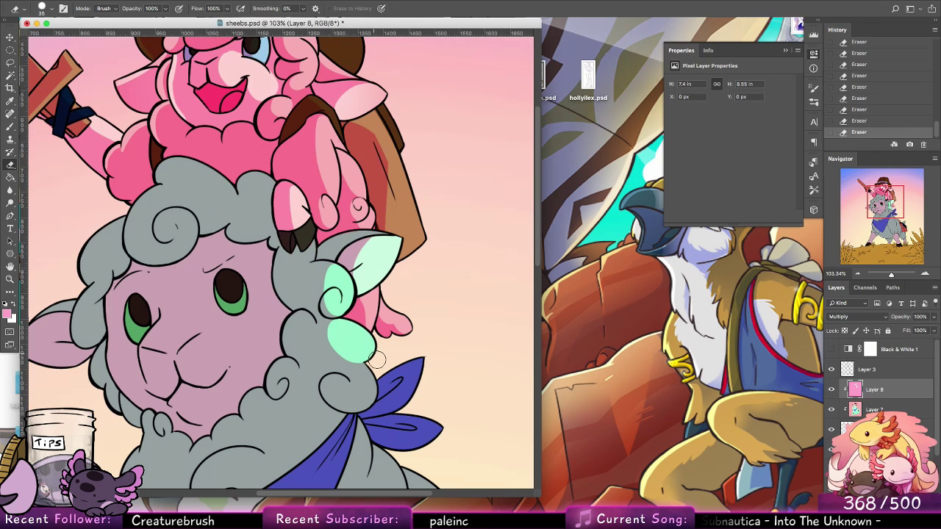
{"action": "mouse_move", "coordinate": [308, 329]}
{"action": "left_mouse_down"}
{"action": "mouse_move", "coordinate": [306, 321]}
{"action": "mouse_move", "coordinate": [307, 349]}
{"action": "mouse_move", "coordinate": [309, 338]}
{"action": "mouse_move", "coordinate": [313, 349]}
{"action": "mouse_move", "coordinate": [342, 354]}
{"action": "left_mouse_up"}
{"action": "scroll", "coordinate": [342, 355], "scroll_direction": "down", "scroll_amount": 5}
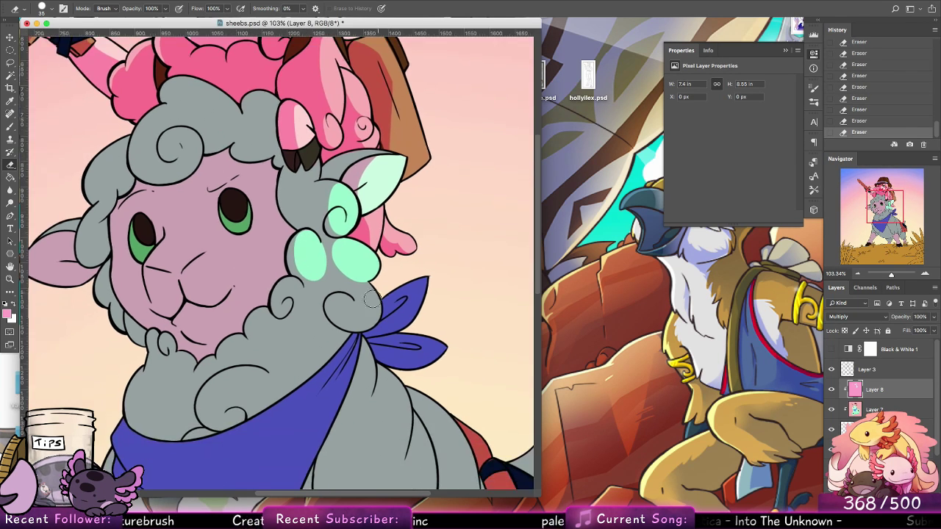
{"action": "mouse_move", "coordinate": [368, 325]}
{"action": "left_mouse_down"}
{"action": "mouse_move", "coordinate": [367, 294]}
{"action": "mouse_move", "coordinate": [347, 291]}
{"action": "mouse_move", "coordinate": [363, 329]}
{"action": "mouse_move", "coordinate": [371, 294]}
{"action": "mouse_move", "coordinate": [357, 287]}
{"action": "mouse_move", "coordinate": [359, 324]}
{"action": "mouse_move", "coordinate": [375, 310]}
{"action": "mouse_move", "coordinate": [358, 291]}
{"action": "left_mouse_up"}
{"action": "key", "text": "super+z"}
{"action": "left_click_drag", "start_coordinate": [405, 310], "coordinate": [472, 441]}
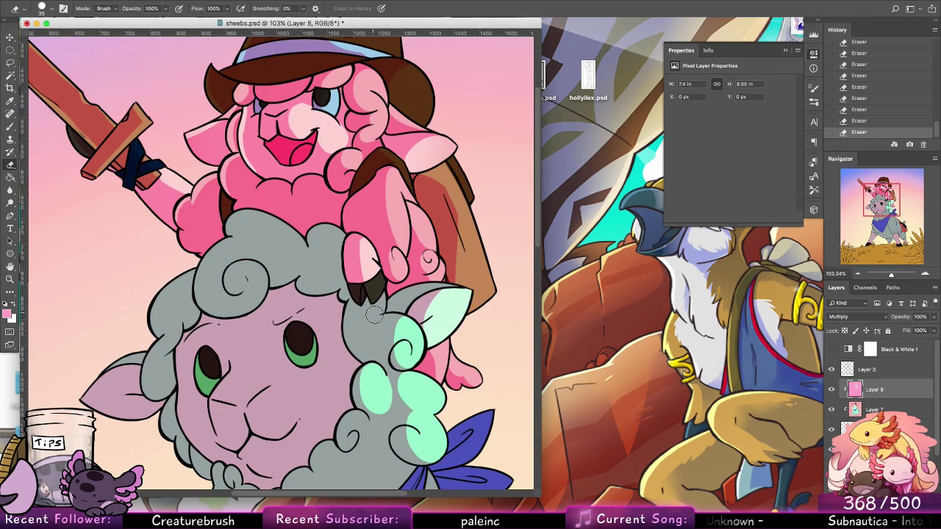
Step: Erase the Layer 8 shadow on the wool beneath the rider's hoof and on the curls atop the big sheep's head
{"action": "left_click_drag", "start_coordinate": [374, 307], "coordinate": [379, 299]}
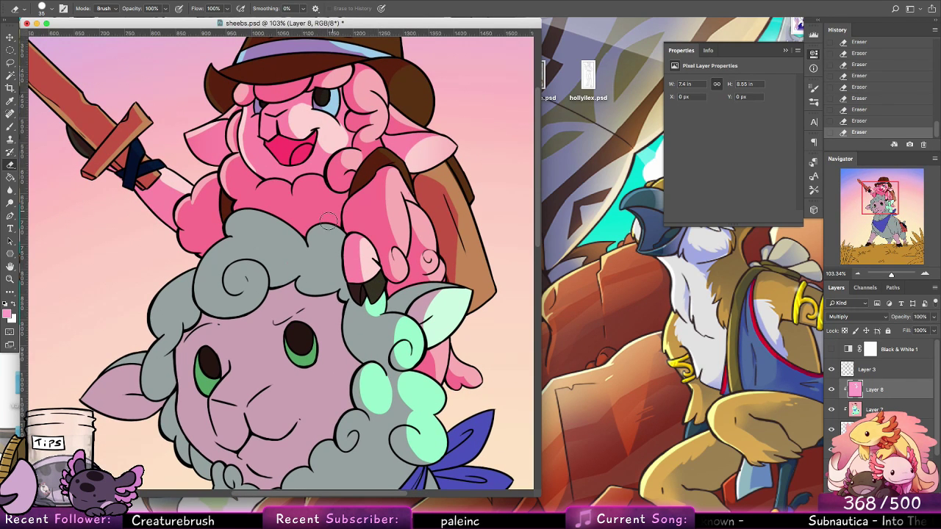
{"action": "mouse_move", "coordinate": [328, 230]}
{"action": "left_mouse_down"}
{"action": "mouse_move", "coordinate": [364, 289]}
{"action": "mouse_move", "coordinate": [336, 304]}
{"action": "mouse_move", "coordinate": [300, 286]}
{"action": "mouse_move", "coordinate": [286, 291]}
{"action": "mouse_move", "coordinate": [325, 298]}
{"action": "mouse_move", "coordinate": [315, 290]}
{"action": "mouse_move", "coordinate": [298, 286]}
{"action": "mouse_move", "coordinate": [326, 297]}
{"action": "mouse_move", "coordinate": [292, 286]}
{"action": "mouse_move", "coordinate": [304, 301]}
{"action": "mouse_move", "coordinate": [336, 305]}
{"action": "mouse_move", "coordinate": [316, 280]}
{"action": "left_mouse_up"}
{"action": "mouse_move", "coordinate": [289, 330]}
{"action": "left_mouse_down"}
{"action": "mouse_move", "coordinate": [303, 349]}
{"action": "mouse_move", "coordinate": [295, 339]}
{"action": "mouse_move", "coordinate": [293, 364]}
{"action": "mouse_move", "coordinate": [291, 344]}
{"action": "mouse_move", "coordinate": [308, 346]}
{"action": "mouse_move", "coordinate": [290, 361]}
{"action": "mouse_move", "coordinate": [292, 334]}
{"action": "left_mouse_up"}
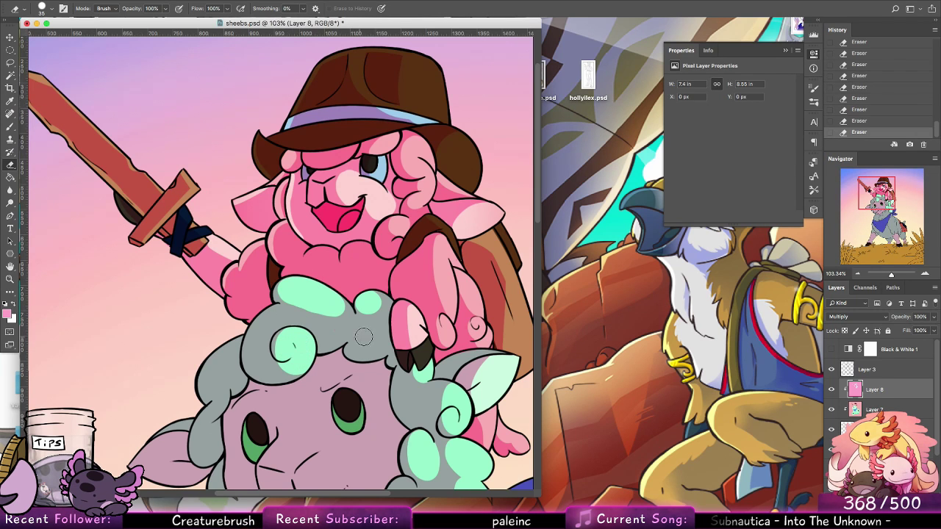
{"action": "scroll", "coordinate": [358, 347], "scroll_direction": "down", "scroll_amount": 5}
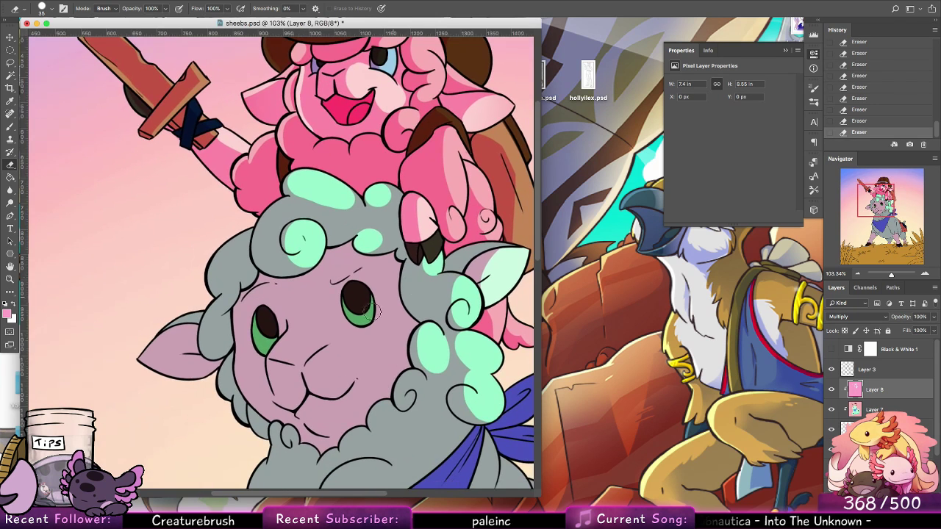
Step: Erase the Layer 8 shadow on the big sheep's right cheek below the eye, undoing stray strokes
{"action": "mouse_move", "coordinate": [405, 329]}
{"action": "left_mouse_down"}
{"action": "mouse_move", "coordinate": [366, 318]}
{"action": "mouse_move", "coordinate": [391, 365]}
{"action": "mouse_move", "coordinate": [361, 331]}
{"action": "mouse_move", "coordinate": [387, 341]}
{"action": "left_mouse_up"}
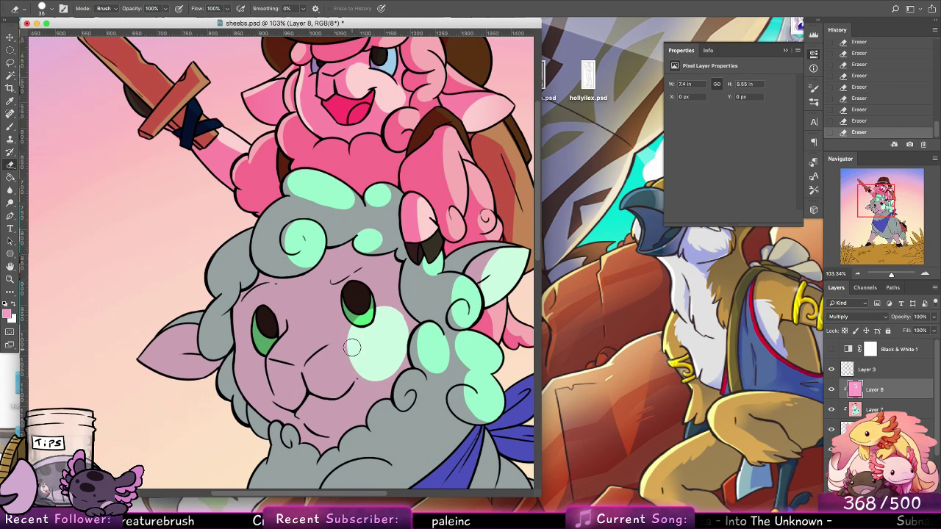
{"action": "key", "text": "super+z"}
{"action": "mouse_move", "coordinate": [358, 366]}
{"action": "left_mouse_down"}
{"action": "mouse_move", "coordinate": [322, 338]}
{"action": "mouse_move", "coordinate": [346, 341]}
{"action": "mouse_move", "coordinate": [323, 288]}
{"action": "mouse_move", "coordinate": [332, 317]}
{"action": "left_mouse_up"}
{"action": "key", "text": "super+z"}
{"action": "key", "text": "super+z"}
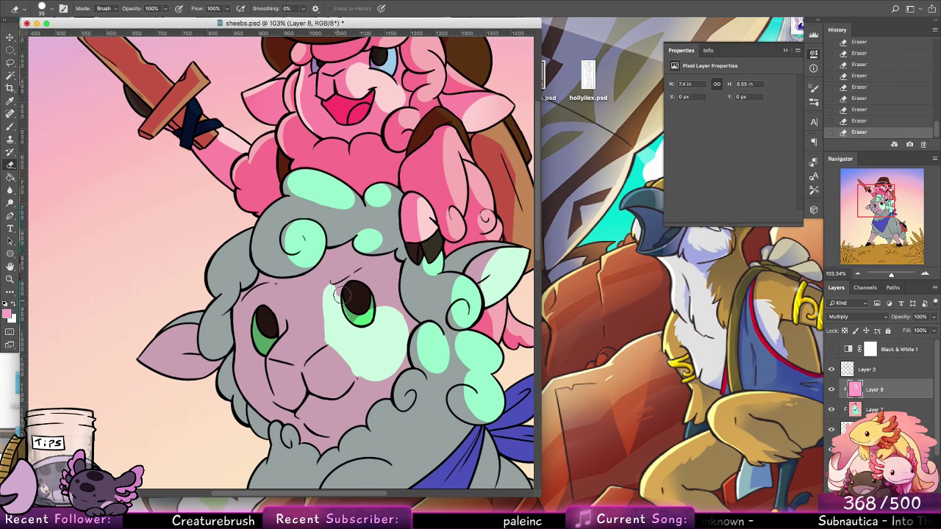
Step: Erase the Layer 8 shadow around the big sheep's right eye and brow, reducing the eraser to 14 px
{"action": "mouse_move", "coordinate": [356, 276]}
{"action": "left_mouse_down"}
{"action": "mouse_move", "coordinate": [336, 292]}
{"action": "mouse_move", "coordinate": [337, 279]}
{"action": "mouse_move", "coordinate": [332, 295]}
{"action": "mouse_move", "coordinate": [348, 268]}
{"action": "mouse_move", "coordinate": [384, 298]}
{"action": "mouse_move", "coordinate": [379, 325]}
{"action": "mouse_move", "coordinate": [360, 312]}
{"action": "mouse_move", "coordinate": [348, 321]}
{"action": "mouse_move", "coordinate": [348, 274]}
{"action": "mouse_move", "coordinate": [326, 289]}
{"action": "mouse_move", "coordinate": [325, 349]}
{"action": "mouse_move", "coordinate": [317, 348]}
{"action": "mouse_move", "coordinate": [340, 326]}
{"action": "mouse_move", "coordinate": [302, 366]}
{"action": "mouse_move", "coordinate": [335, 338]}
{"action": "mouse_move", "coordinate": [324, 316]}
{"action": "left_mouse_up"}
{"action": "key", "text": "ctrl+z"}
{"action": "left_click", "coordinate": [51, 8]}
{"action": "left_click", "coordinate": [50, 116]}
{"action": "key", "text": "ctrl+z"}
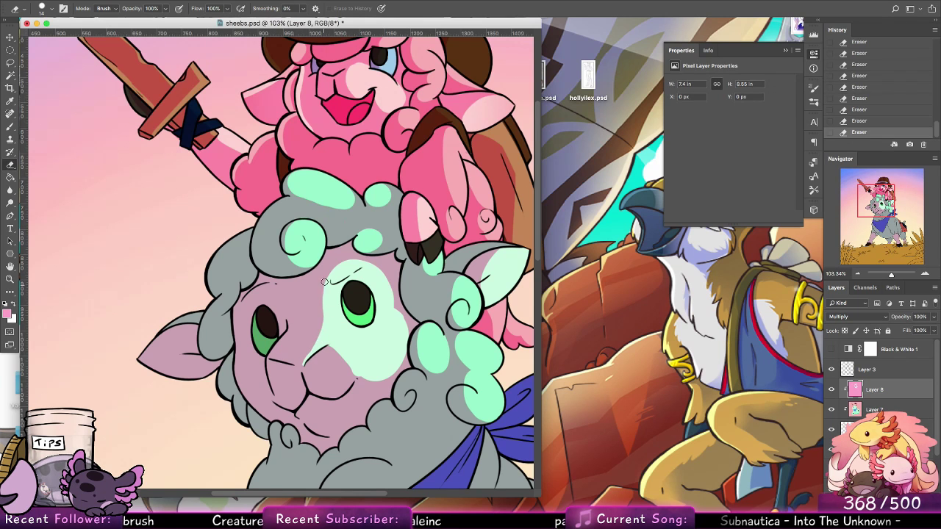
Step: Erase the Layer 8 shadow on the right half of the big sheep's muzzle, between the nose line and mouth
{"action": "mouse_move", "coordinate": [312, 358]}
{"action": "left_mouse_down"}
{"action": "mouse_move", "coordinate": [312, 390]}
{"action": "mouse_move", "coordinate": [348, 378]}
{"action": "mouse_move", "coordinate": [327, 391]}
{"action": "mouse_move", "coordinate": [335, 395]}
{"action": "mouse_move", "coordinate": [352, 354]}
{"action": "left_mouse_up"}
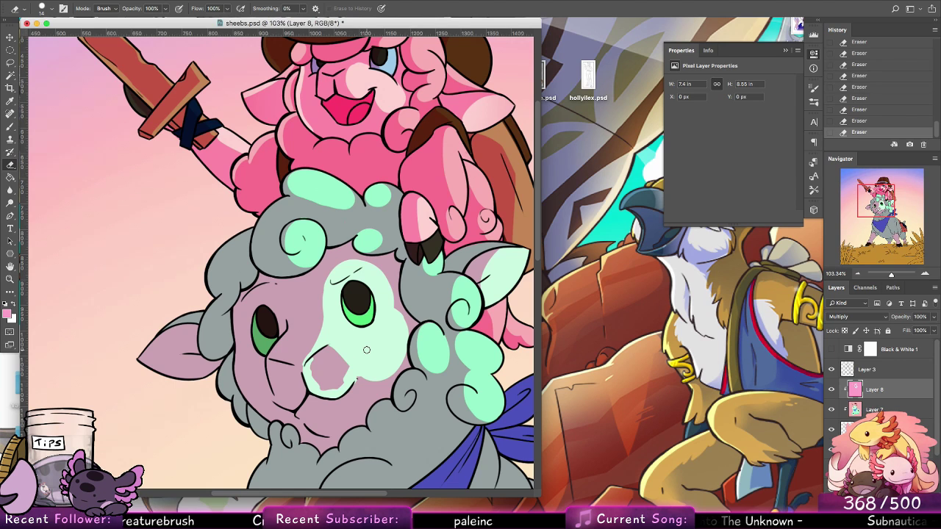
{"action": "key", "text": "super+z"}
{"action": "key", "text": "super+z"}
{"action": "key", "text": "super+z"}
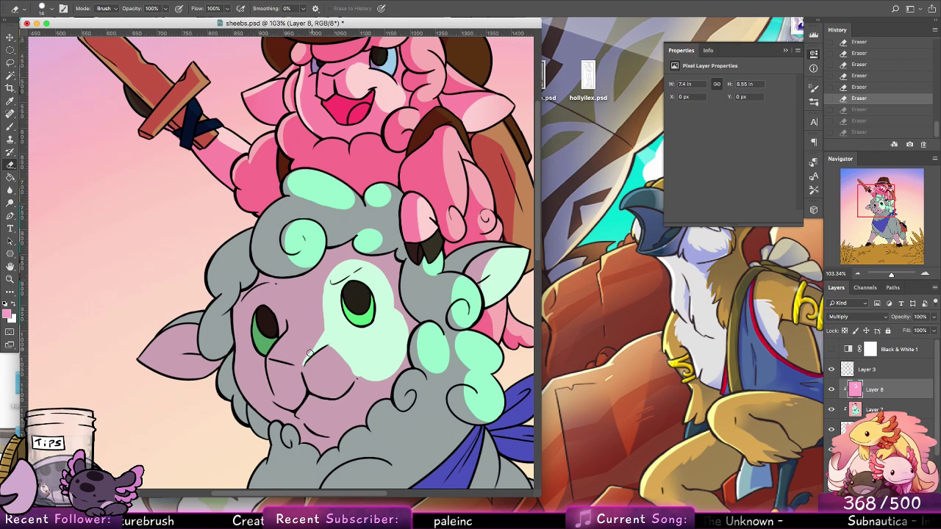
{"action": "key", "text": "super+shift+z"}
{"action": "key", "text": "super+shift+z"}
{"action": "key", "text": "super+shift+z"}
{"action": "mouse_move", "coordinate": [306, 361]}
{"action": "left_mouse_down"}
{"action": "mouse_move", "coordinate": [351, 376]}
{"action": "mouse_move", "coordinate": [309, 365]}
{"action": "mouse_move", "coordinate": [327, 351]}
{"action": "mouse_move", "coordinate": [324, 371]}
{"action": "left_mouse_up"}
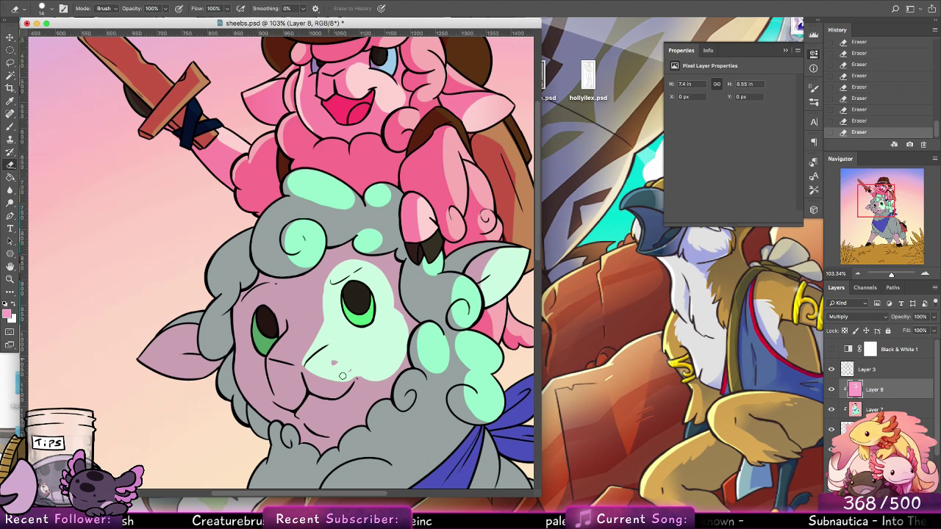
Step: Rework the lower edge of the erased muzzle area along the big sheep's mouth line, undoing stray eraser strokes
{"action": "left_click_drag", "start_coordinate": [419, 363], "coordinate": [438, 326]}
{"action": "key", "text": "super+r"}
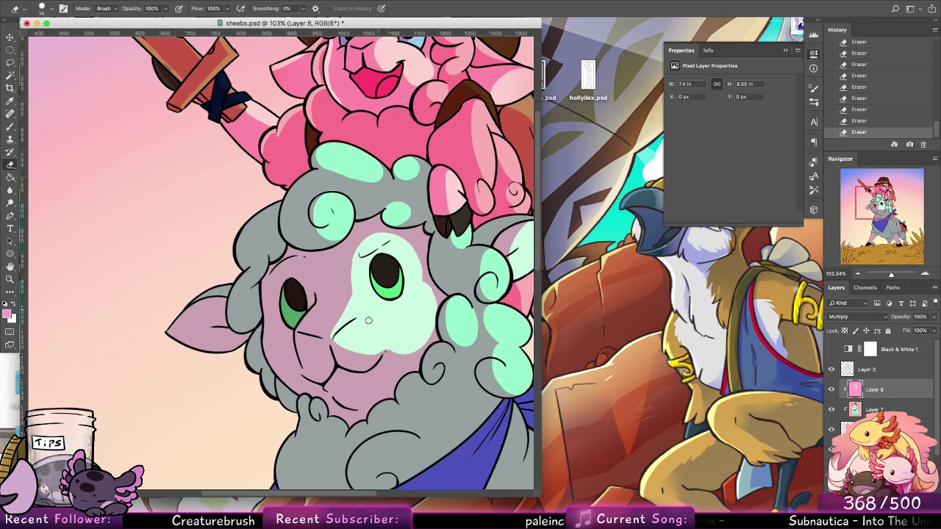
{"action": "key", "text": "super+z"}
{"action": "key", "text": "super+z"}
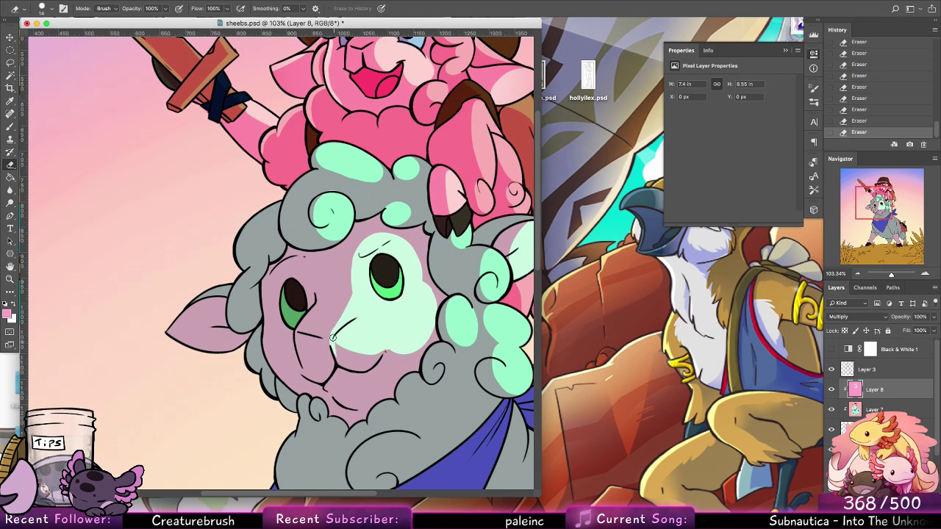
{"action": "left_click_drag", "start_coordinate": [383, 351], "coordinate": [405, 360]}
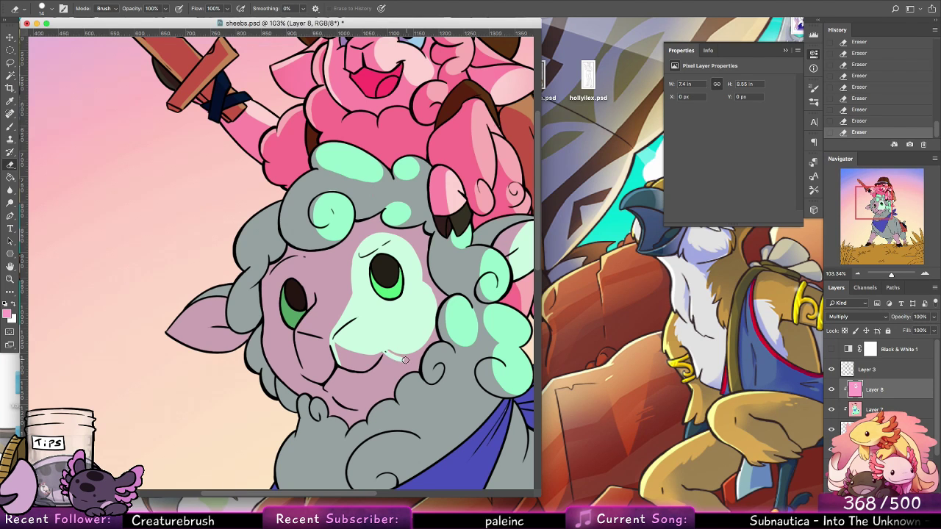
{"action": "key", "text": "super+z"}
{"action": "mouse_move", "coordinate": [342, 350]}
{"action": "left_mouse_down"}
{"action": "mouse_move", "coordinate": [353, 364]}
{"action": "mouse_move", "coordinate": [378, 354]}
{"action": "left_mouse_up"}
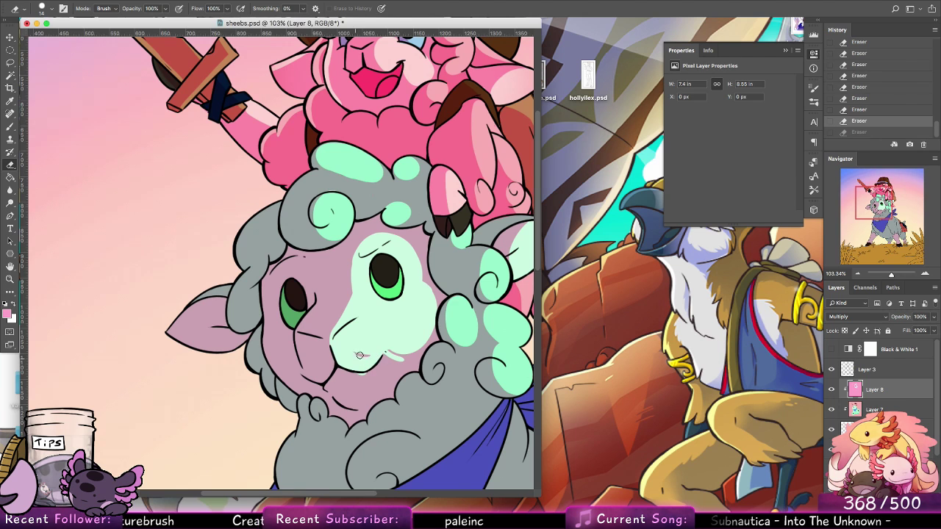
{"action": "key", "text": "super+shift+z"}
Step: Repaint the Layer 8 shadow below the big sheep's mouth with a 16 px brush and clean its edge with the eraser
{"action": "key", "text": "b"}
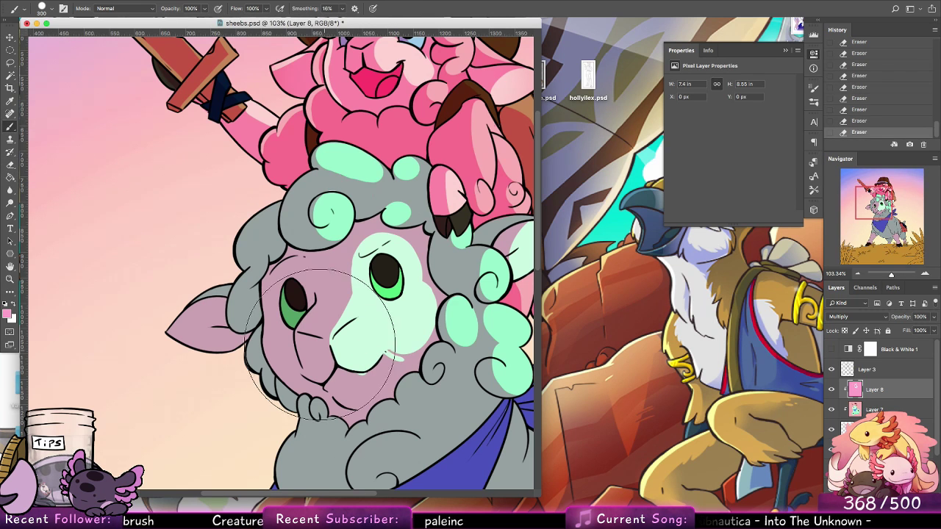
{"action": "left_click", "coordinate": [51, 9]}
{"action": "left_click", "coordinate": [66, 116]}
{"action": "left_click", "coordinate": [346, 369]}
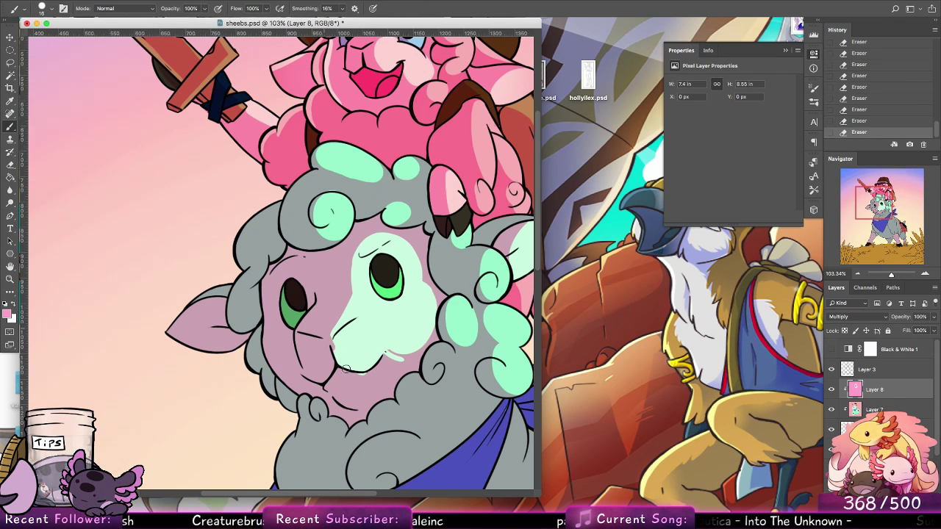
{"action": "mouse_move", "coordinate": [346, 369]}
{"action": "left_mouse_down"}
{"action": "mouse_move", "coordinate": [366, 376]}
{"action": "mouse_move", "coordinate": [335, 341]}
{"action": "mouse_move", "coordinate": [380, 361]}
{"action": "mouse_move", "coordinate": [419, 347]}
{"action": "mouse_move", "coordinate": [403, 356]}
{"action": "left_mouse_up"}
{"action": "key", "text": "e"}
{"action": "scroll", "coordinate": [273, 322], "scroll_direction": "up", "scroll_amount": 3}
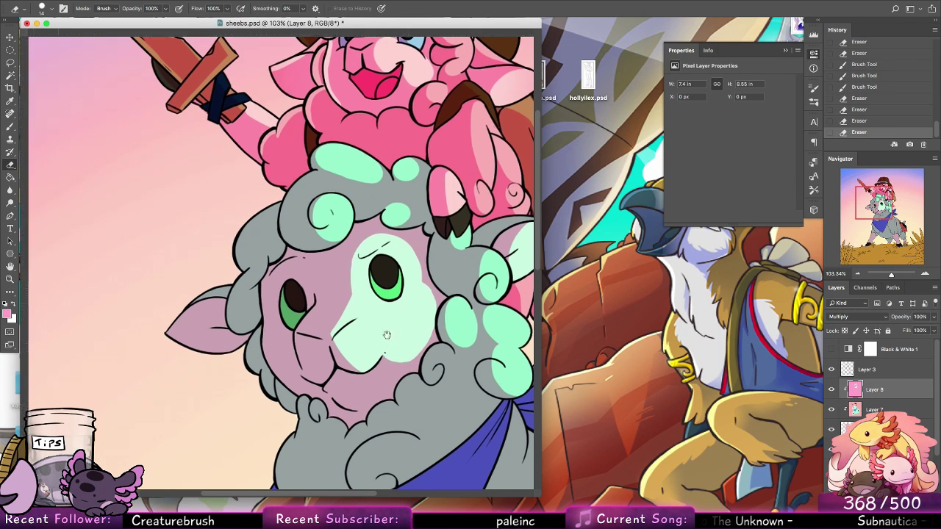
Step: Erase the shadow on the big sheep's left iris and repaint shadow from the nose up beside the right eye
{"action": "mouse_move", "coordinate": [305, 343]}
{"action": "left_mouse_down"}
{"action": "mouse_move", "coordinate": [303, 325]}
{"action": "mouse_move", "coordinate": [318, 317]}
{"action": "left_mouse_up"}
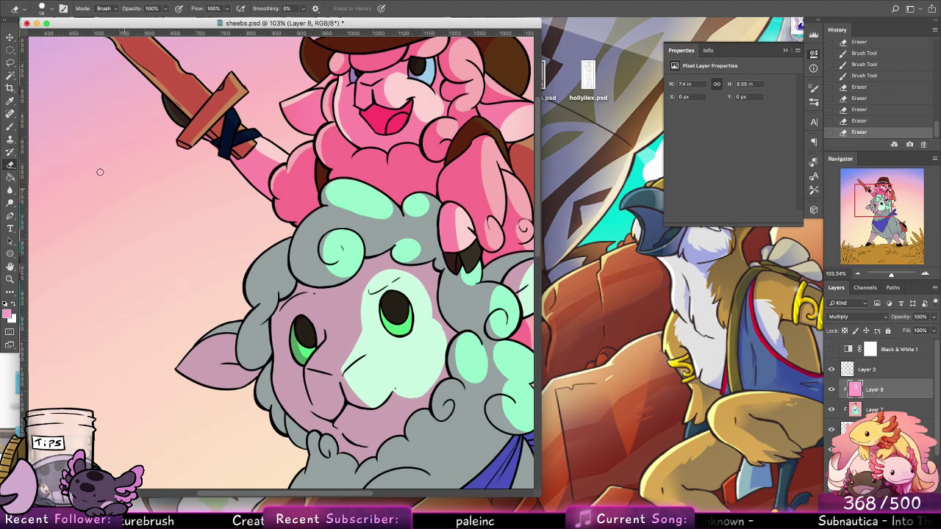
{"action": "left_click", "coordinate": [10, 126]}
{"action": "left_click_drag", "start_coordinate": [343, 369], "coordinate": [377, 325]}
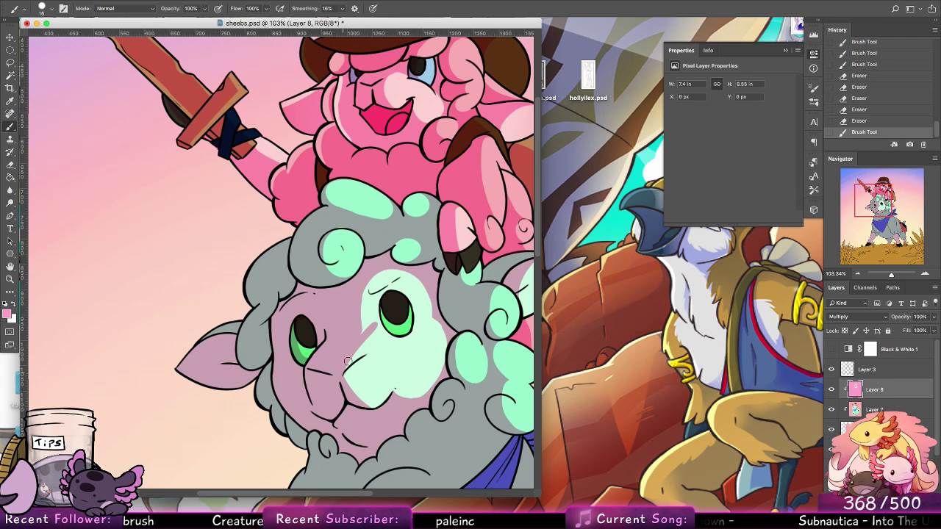
{"action": "mouse_move", "coordinate": [348, 361]}
{"action": "left_mouse_down"}
{"action": "mouse_move", "coordinate": [399, 279]}
{"action": "mouse_move", "coordinate": [372, 296]}
{"action": "mouse_move", "coordinate": [374, 270]}
{"action": "mouse_move", "coordinate": [364, 325]}
{"action": "mouse_move", "coordinate": [370, 298]}
{"action": "mouse_move", "coordinate": [372, 327]}
{"action": "left_mouse_up"}
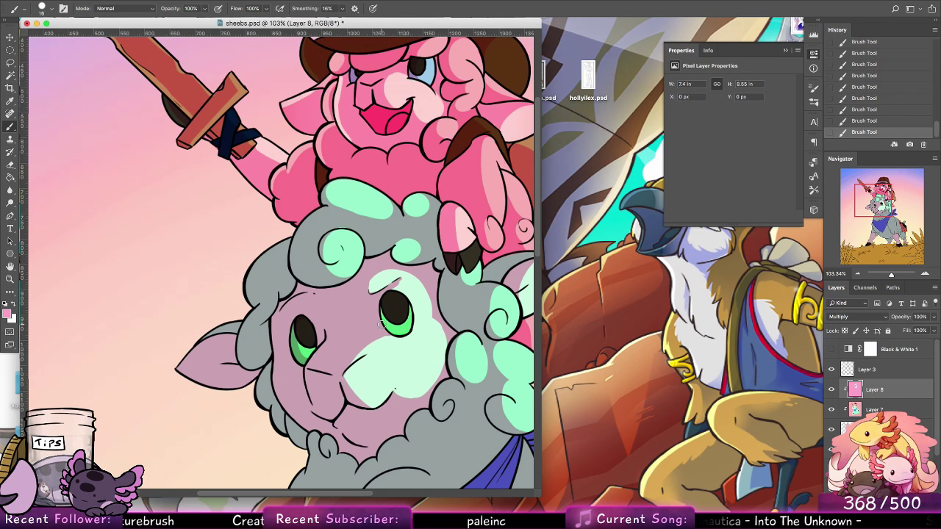
Step: Review the whole illustration zoomed out and narrow the sheebs.psd window to uncover the desktop
{"action": "left_click", "coordinate": [10, 280]}
{"action": "left_click_drag", "start_coordinate": [301, 288], "coordinate": [165, 287]}
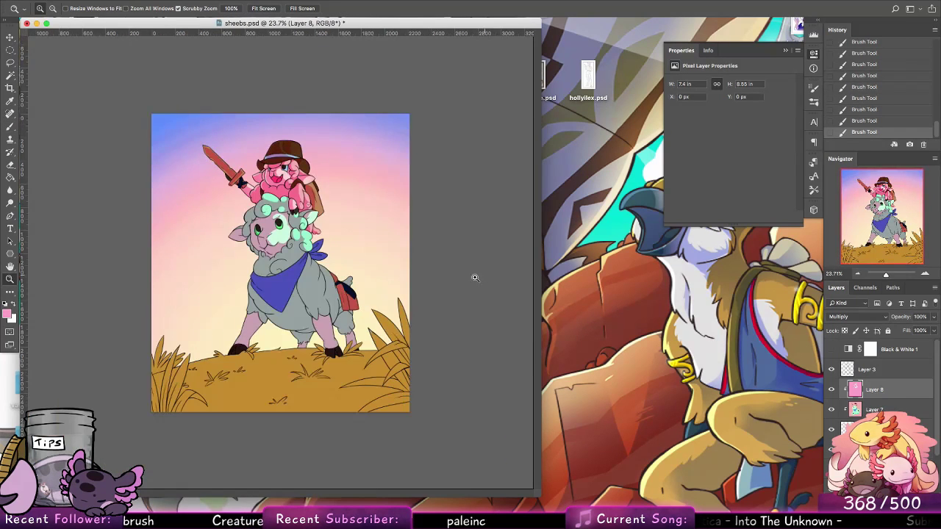
{"action": "left_click_drag", "start_coordinate": [475, 278], "coordinate": [529, 226]}
{"action": "left_click", "coordinate": [805, 67]}
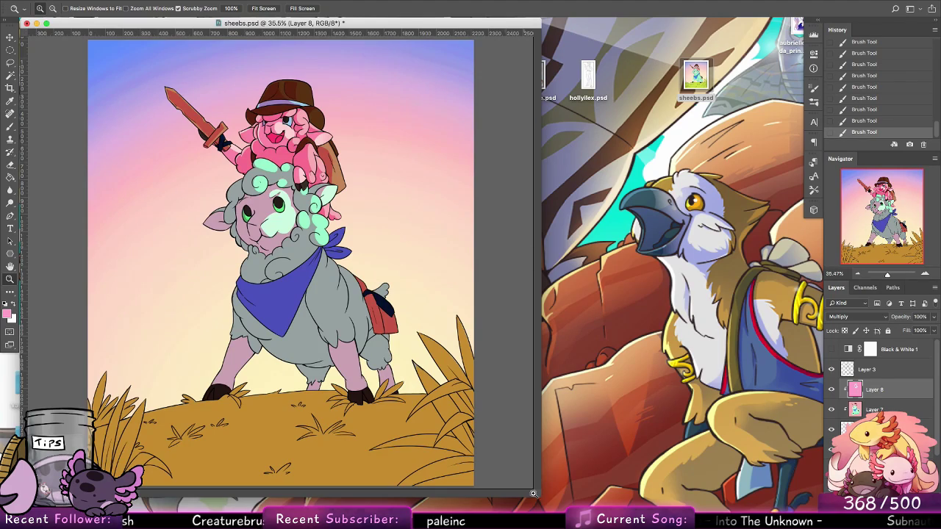
{"action": "left_click_drag", "start_coordinate": [533, 489], "coordinate": [362, 496]}
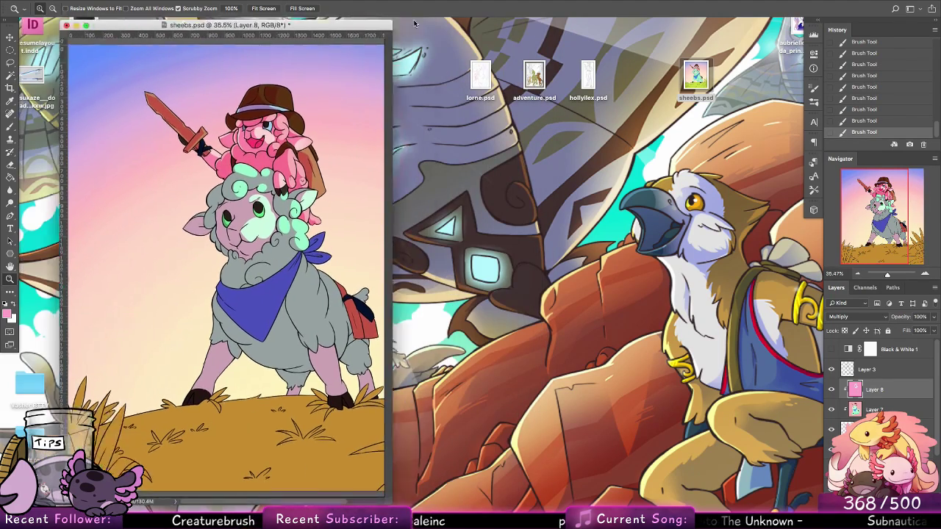
{"action": "left_click_drag", "start_coordinate": [184, 22], "coordinate": [423, 23]}
Step: Switch to the Finder desktop, preview quagsona.psd and move the sheebs.psd window aside to reach the other files
{"action": "left_click", "coordinate": [105, 239]}
{"action": "key", "text": "space"}
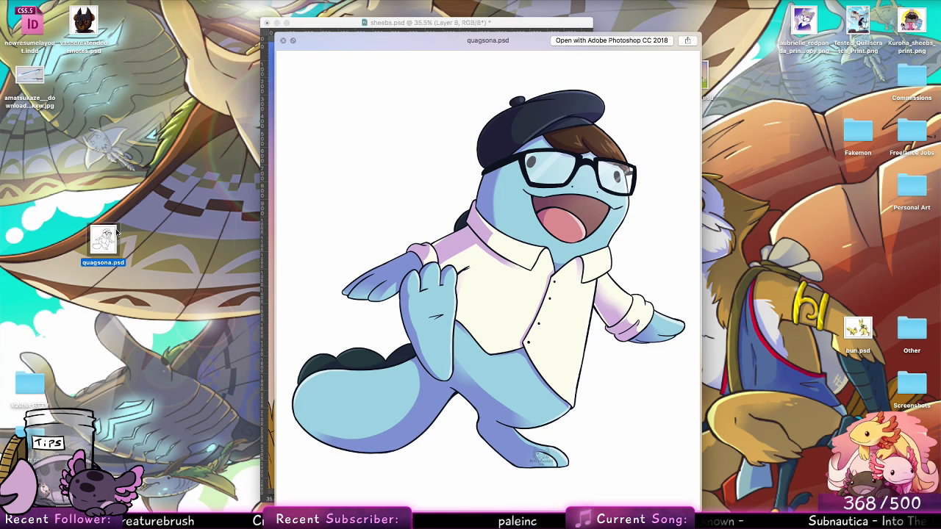
{"action": "key", "text": "space"}
{"action": "left_click_drag", "start_coordinate": [533, 23], "coordinate": [311, 23]}
{"action": "left_click", "coordinate": [507, 138]}
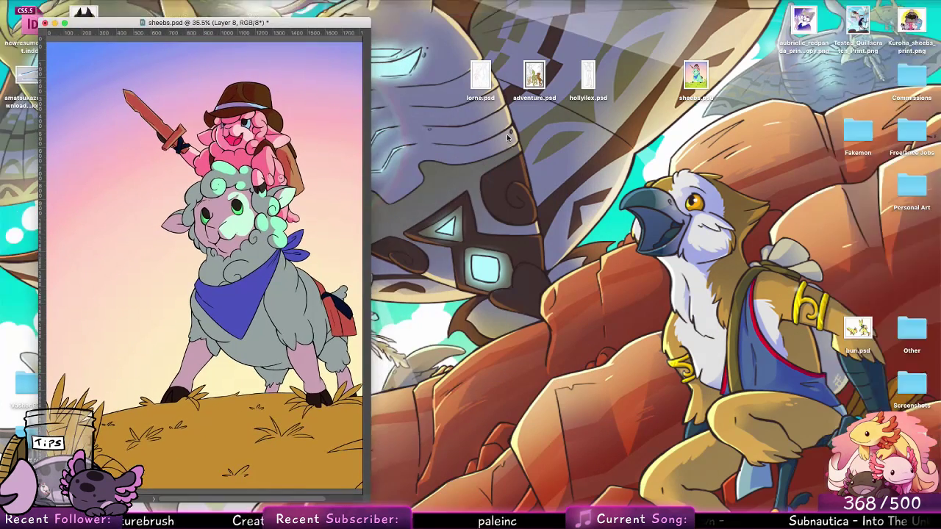
Step: Preview the desktop files lorne.psd, adventure.psd, hollyilex.psd and sheebs.psd one after another
{"action": "left_click", "coordinate": [482, 74]}
{"action": "key", "text": "space"}
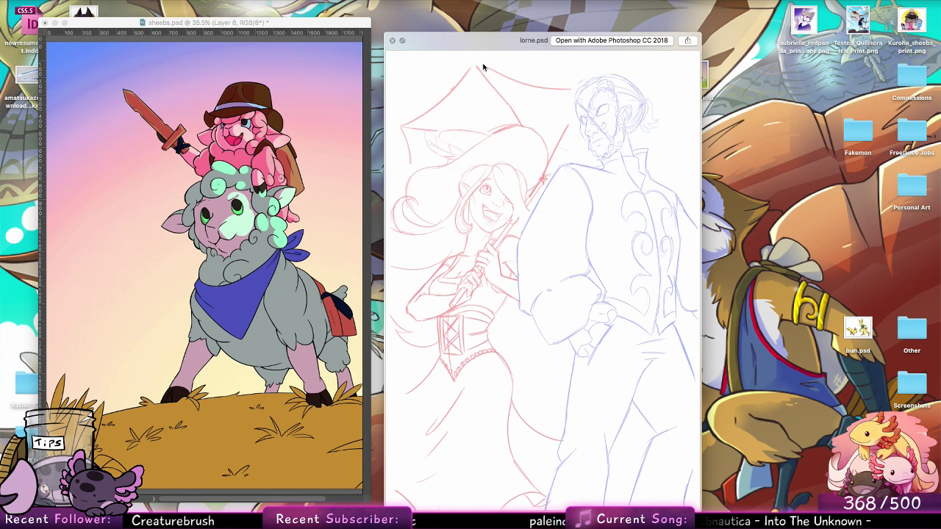
{"action": "key", "text": "Down"}
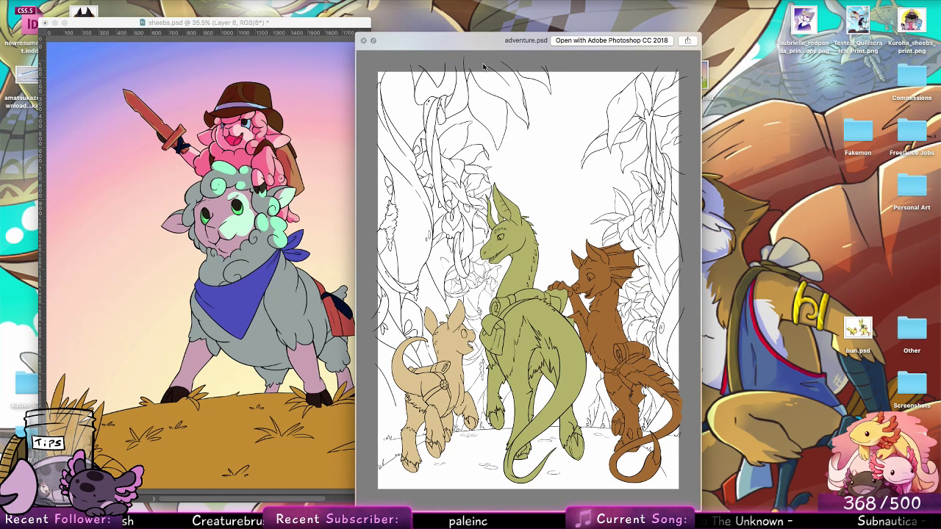
{"action": "key", "text": "Down"}
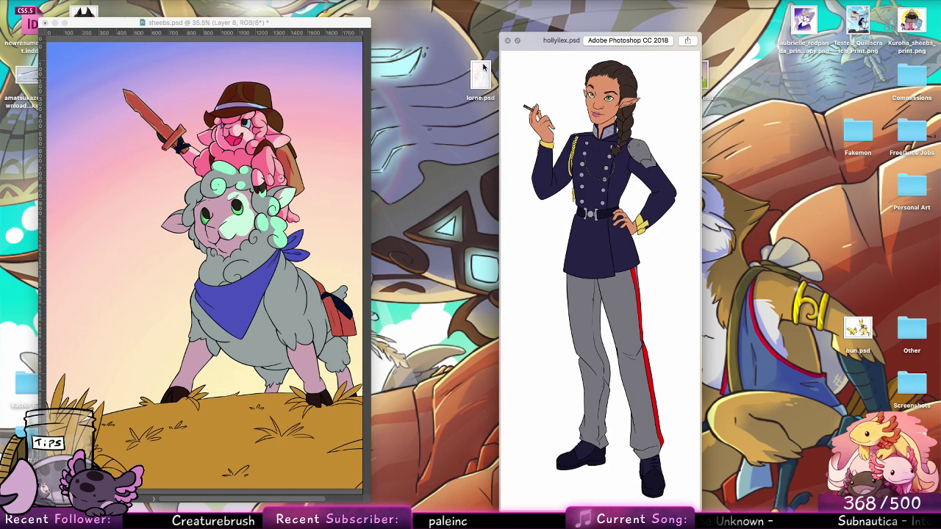
{"action": "key", "text": "Down"}
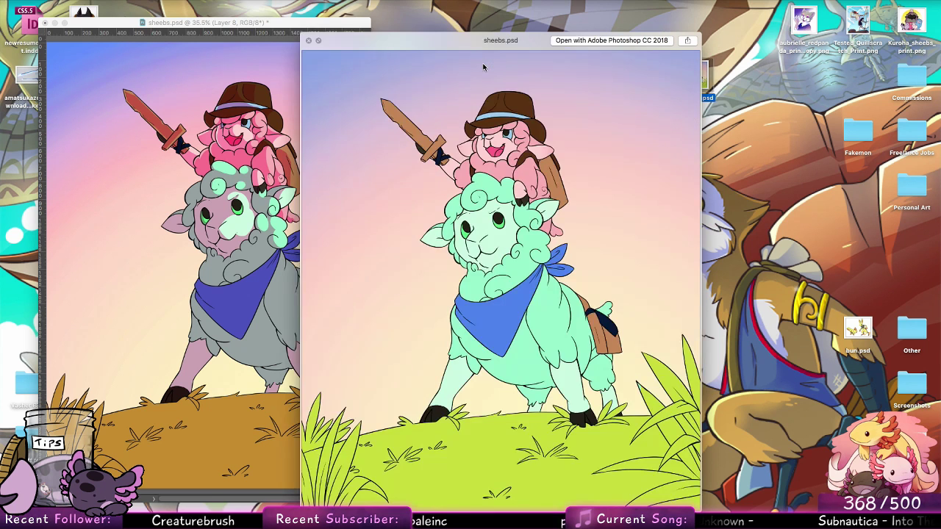
{"action": "key", "text": "Up"}
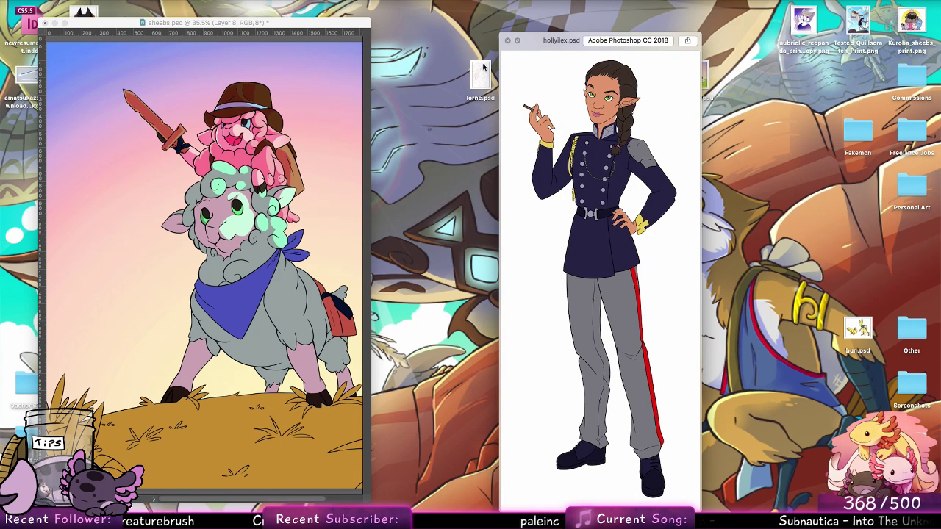
{"action": "key", "text": "space"}
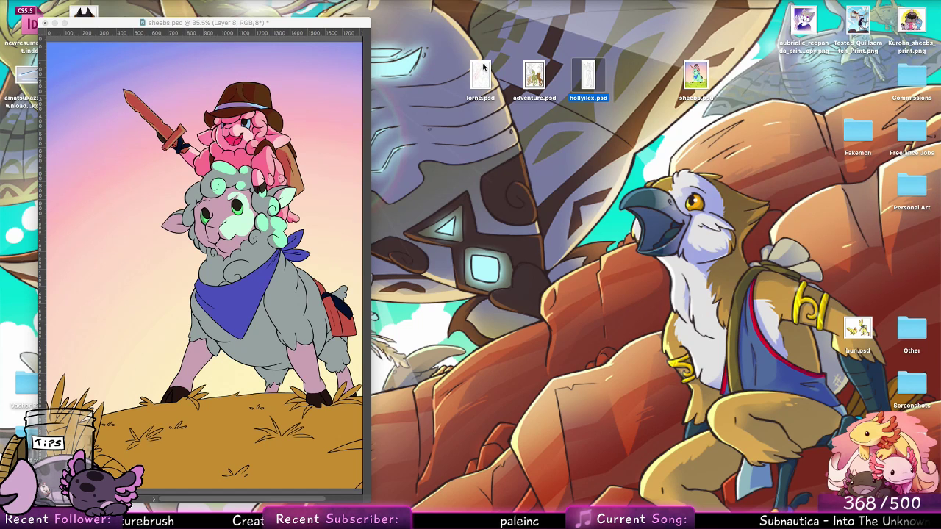
Step: Return to sheebs.psd in Photoshop, erase the shadow below the big sheep's mouth corner and repaint shadow along the cheek's outer edge
{"action": "left_click", "coordinate": [368, 494]}
{"action": "left_click_drag", "start_coordinate": [366, 503], "coordinate": [601, 501]}
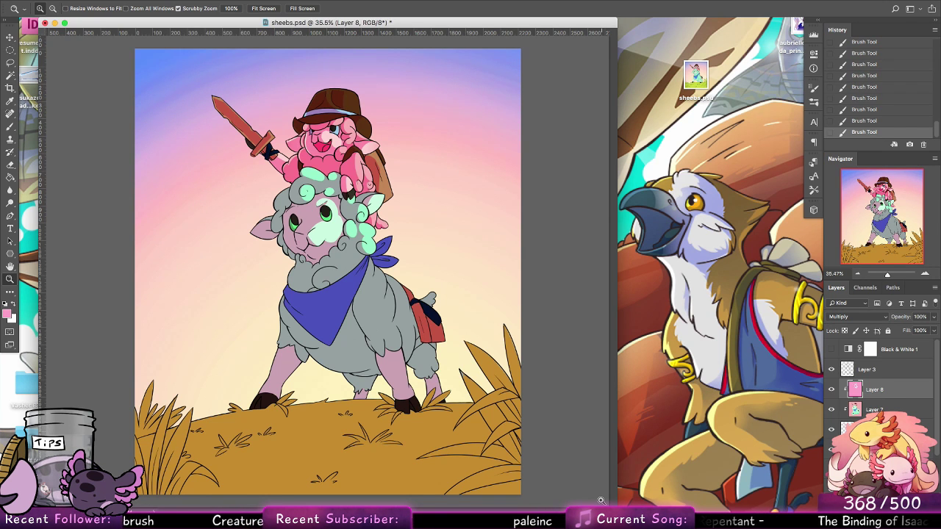
{"action": "left_click", "coordinate": [344, 184]}
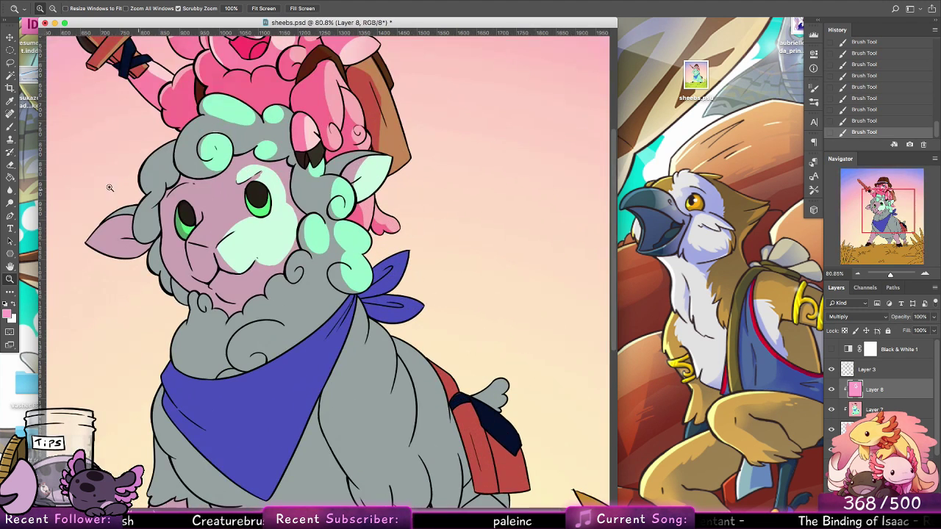
{"action": "key", "text": "b"}
{"action": "mouse_move", "coordinate": [242, 276]}
{"action": "left_mouse_down"}
{"action": "mouse_move", "coordinate": [281, 257]}
{"action": "mouse_move", "coordinate": [254, 289]}
{"action": "mouse_move", "coordinate": [252, 265]}
{"action": "left_mouse_up"}
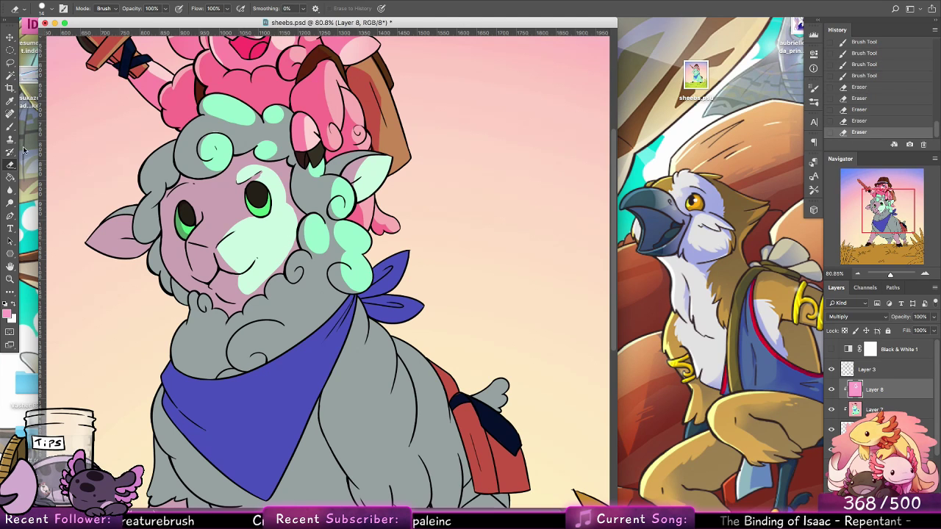
{"action": "key", "text": "b"}
{"action": "left_click_drag", "start_coordinate": [295, 203], "coordinate": [288, 250]}
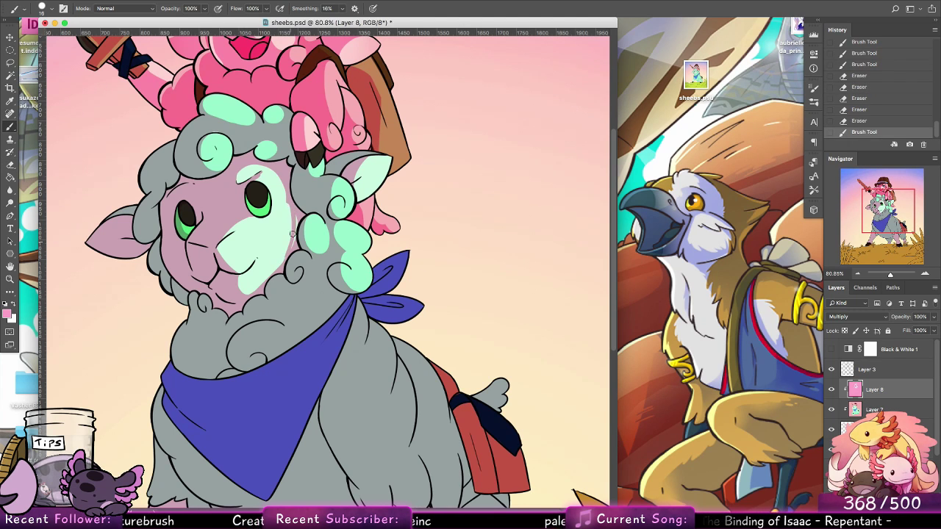
{"action": "left_click_drag", "start_coordinate": [294, 209], "coordinate": [282, 263]}
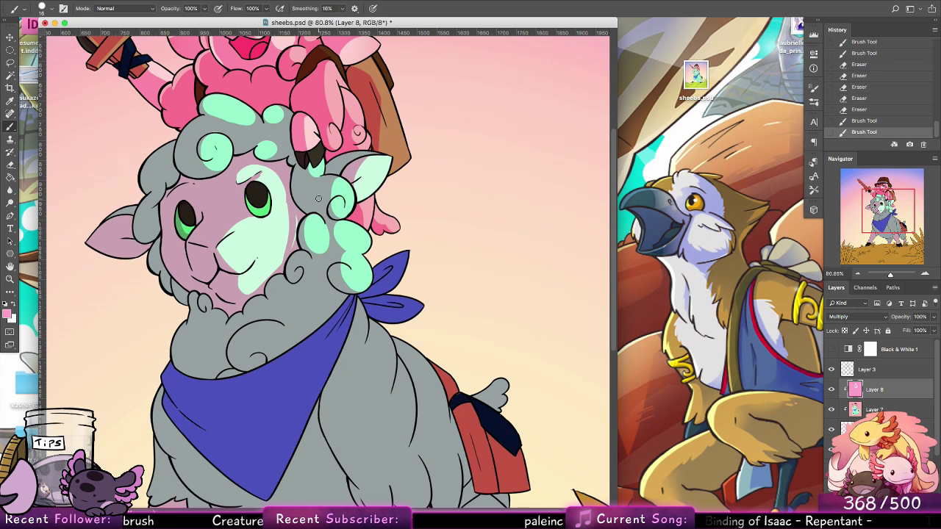
Step: Touch up the shadow along the large sheep's face highlight and erase shading from the blue bandana's knot tails
{"action": "mouse_move", "coordinate": [289, 200]}
{"action": "left_mouse_down"}
{"action": "mouse_move", "coordinate": [294, 247]}
{"action": "mouse_move", "coordinate": [291, 231]}
{"action": "mouse_move", "coordinate": [247, 294]}
{"action": "left_mouse_up"}
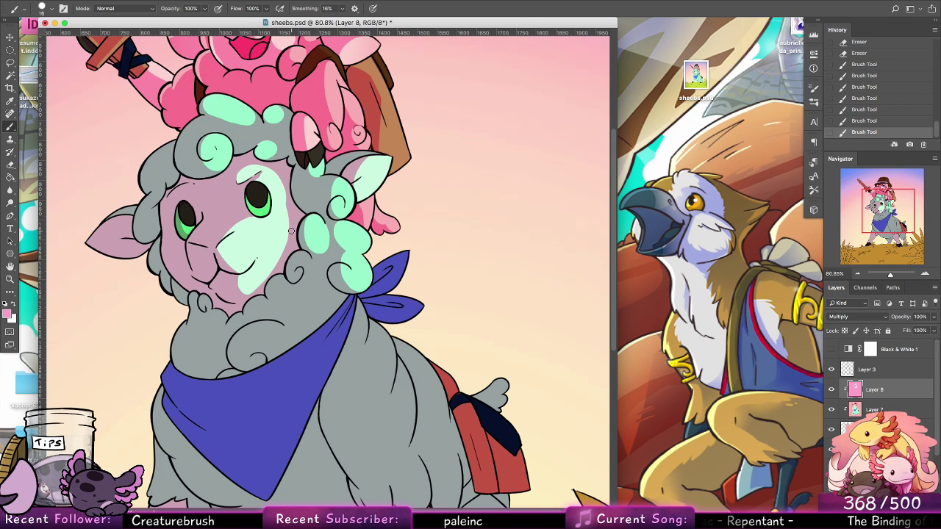
{"action": "key", "text": "e"}
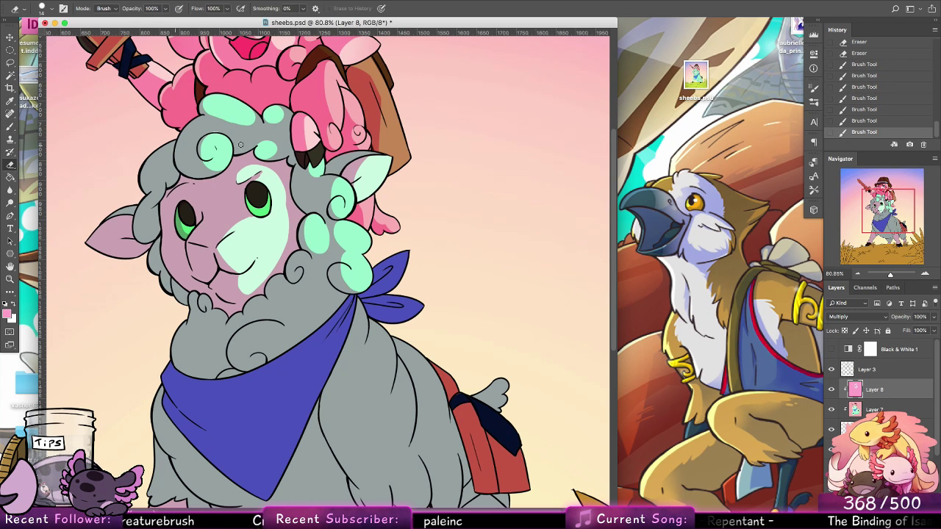
{"action": "mouse_move", "coordinate": [367, 295]}
{"action": "left_mouse_down"}
{"action": "mouse_move", "coordinate": [407, 255]}
{"action": "mouse_move", "coordinate": [392, 285]}
{"action": "mouse_move", "coordinate": [372, 295]}
{"action": "mouse_move", "coordinate": [423, 307]}
{"action": "left_mouse_up"}
{"action": "left_click_drag", "start_coordinate": [356, 338], "coordinate": [514, 502]}
Step: Erase shading along the outer left edge of the large sheep's head wool to form a mint rim light
{"action": "mouse_move", "coordinate": [294, 348]}
{"action": "left_mouse_down"}
{"action": "mouse_move", "coordinate": [304, 355]}
{"action": "mouse_move", "coordinate": [310, 322]}
{"action": "left_mouse_up"}
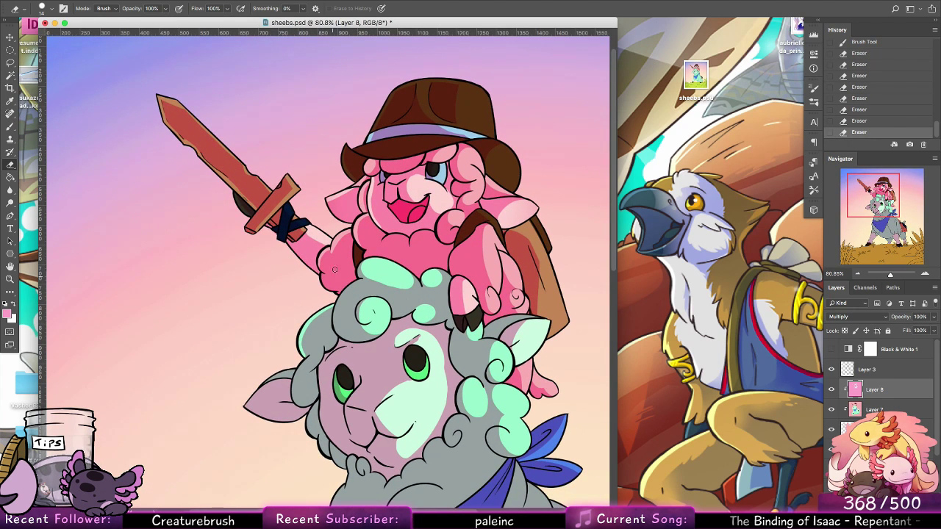
{"action": "mouse_move", "coordinate": [305, 364]}
{"action": "left_mouse_down"}
{"action": "mouse_move", "coordinate": [302, 409]}
{"action": "mouse_move", "coordinate": [293, 381]}
{"action": "mouse_move", "coordinate": [306, 406]}
{"action": "mouse_move", "coordinate": [334, 374]}
{"action": "mouse_move", "coordinate": [321, 374]}
{"action": "mouse_move", "coordinate": [319, 363]}
{"action": "mouse_move", "coordinate": [322, 399]}
{"action": "left_mouse_up"}
{"action": "key", "text": "super+alt+z"}
{"action": "key", "text": "super+alt+z"}
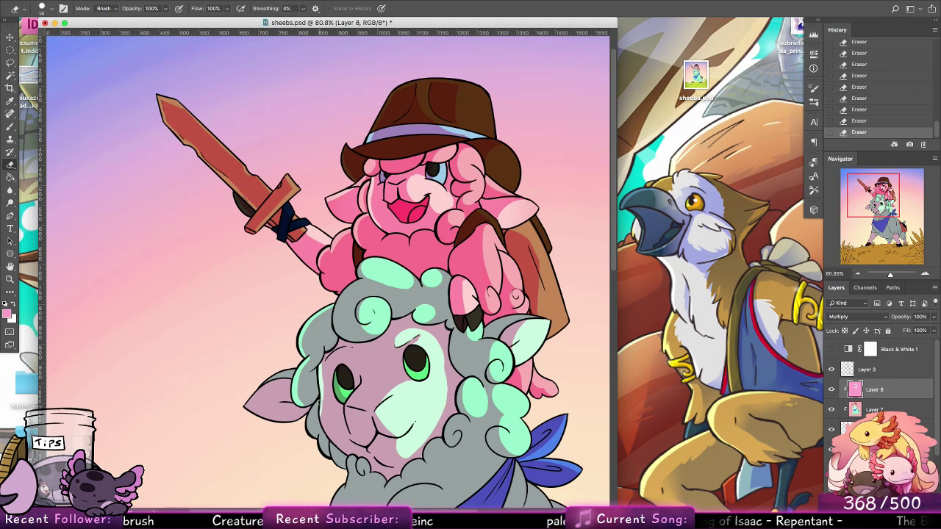
{"action": "key", "text": "super+alt+z"}
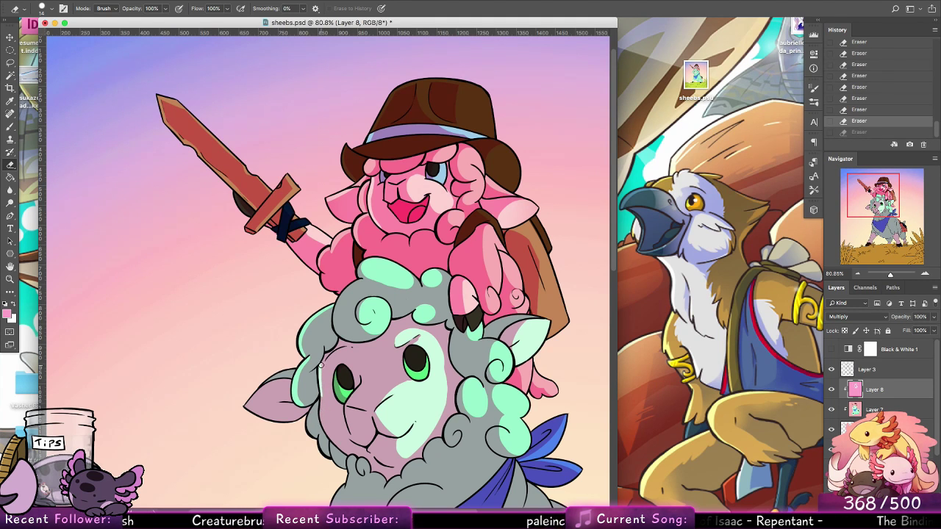
Step: Erase a thin rim light down the left edge of the large sheep's face, redoing the stroke for a cleaner line
{"action": "left_click_drag", "start_coordinate": [321, 367], "coordinate": [339, 449]}
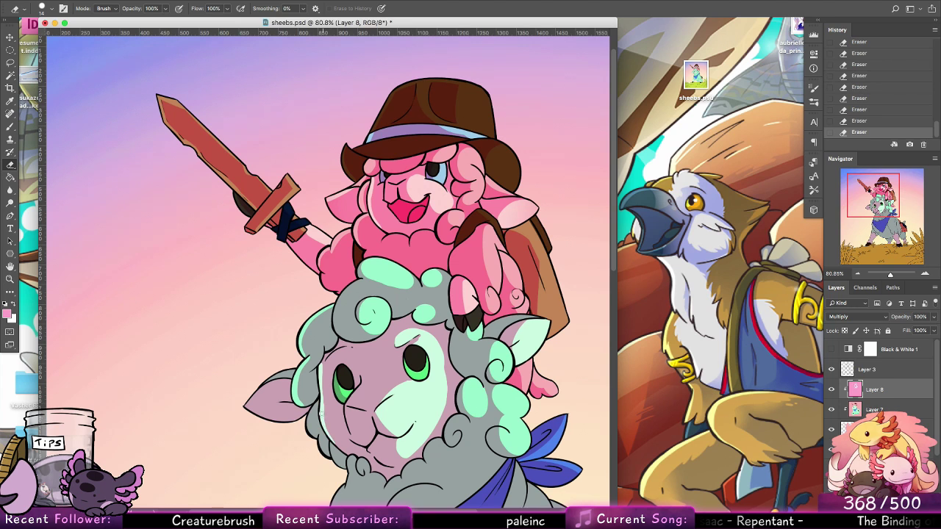
{"action": "key", "text": "super+alt+z"}
{"action": "key", "text": "super+alt+z"}
{"action": "left_click_drag", "start_coordinate": [320, 383], "coordinate": [344, 454]}
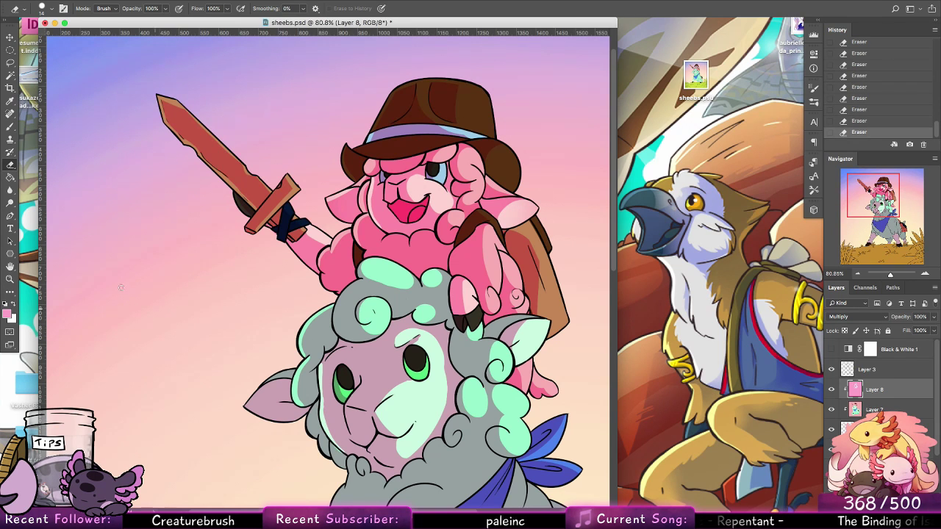
Step: Brush shadow back along the left side of the face to thin and smooth its rim light
{"action": "key", "text": "b"}
{"action": "left_click_drag", "start_coordinate": [326, 394], "coordinate": [343, 457]}
{"action": "left_click_drag", "start_coordinate": [326, 405], "coordinate": [328, 416]}
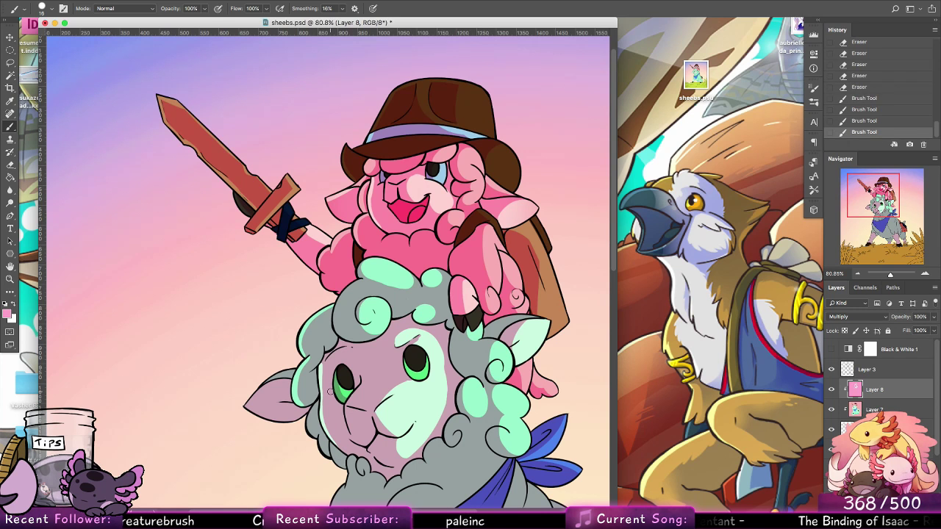
{"action": "left_click_drag", "start_coordinate": [336, 335], "coordinate": [323, 383]}
Step: Erase shading along the upper edge of the large sheep's left ear to give it a highlight
{"action": "key", "text": "e"}
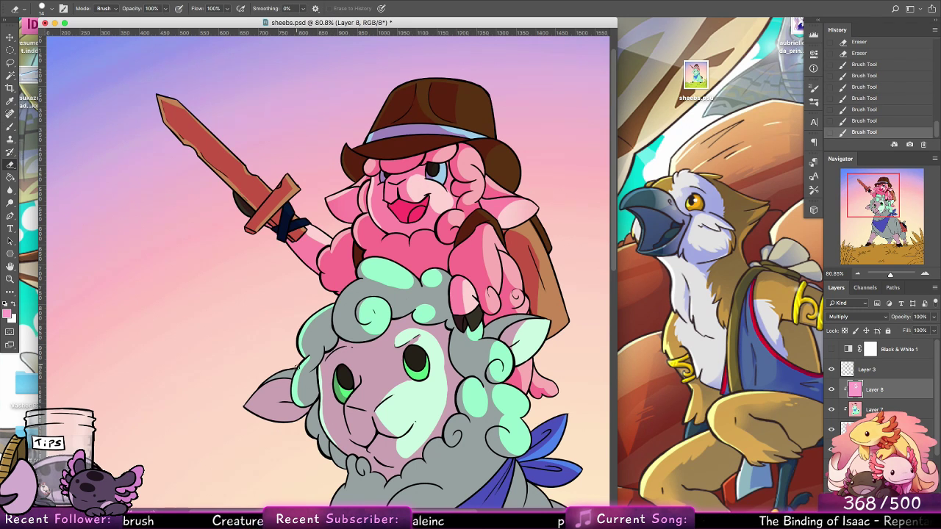
{"action": "left_click_drag", "start_coordinate": [272, 373], "coordinate": [297, 377]}
{"action": "left_click_drag", "start_coordinate": [250, 403], "coordinate": [291, 381]}
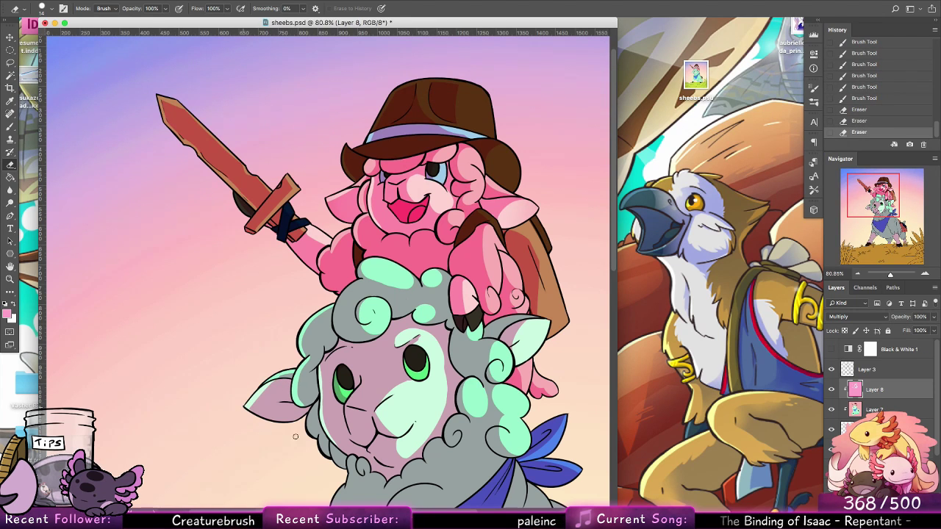
Step: Erase thin highlights into the wool below the left ear and down the bridge of the large sheep's nose
{"action": "left_click_drag", "start_coordinate": [295, 436], "coordinate": [301, 434]}
{"action": "left_click_drag", "start_coordinate": [303, 434], "coordinate": [311, 431]}
{"action": "scroll", "coordinate": [319, 303], "scroll_direction": "down", "scroll_amount": 5}
{"action": "scroll", "coordinate": [319, 302], "scroll_direction": "right", "scroll_amount": 3}
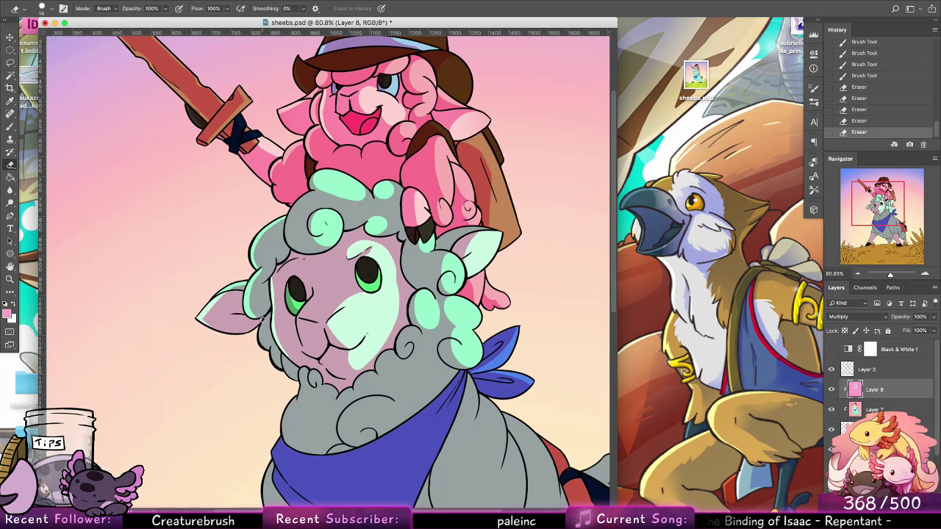
{"action": "key", "text": "ctrl+z"}
{"action": "key", "text": "ctrl+z"}
{"action": "key", "text": "ctrl+z"}
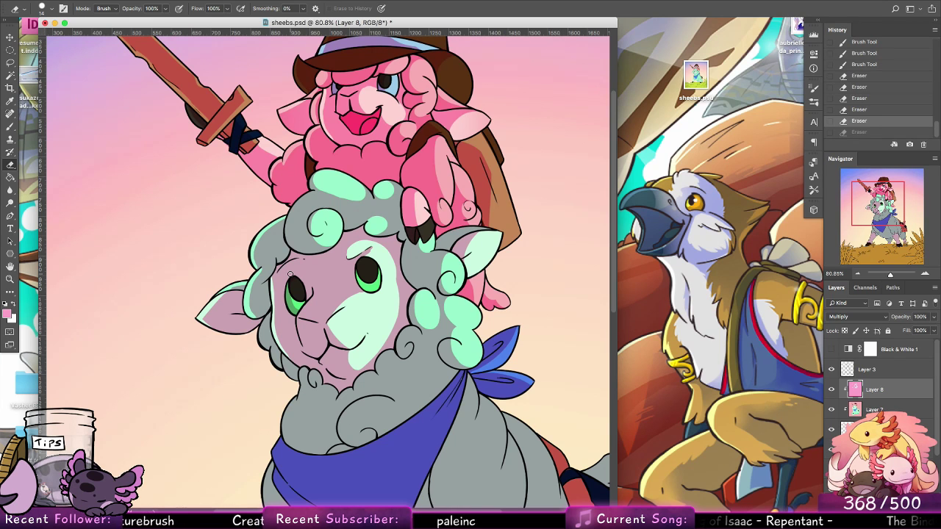
{"action": "key", "text": "ctrl+z"}
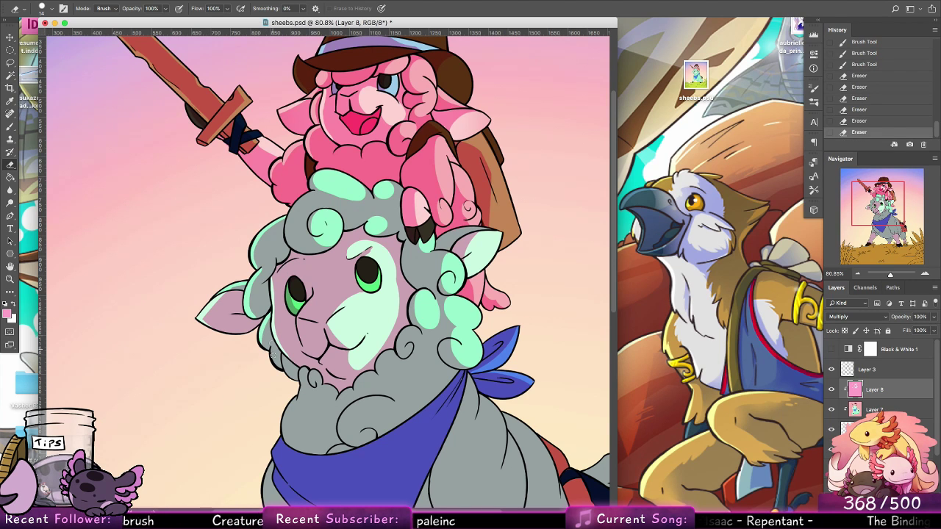
{"action": "mouse_move", "coordinate": [274, 354]}
{"action": "left_mouse_down"}
{"action": "mouse_move", "coordinate": [297, 379]}
{"action": "mouse_move", "coordinate": [289, 376]}
{"action": "left_mouse_up"}
{"action": "key", "text": "super+z"}
{"action": "key", "text": "super+z"}
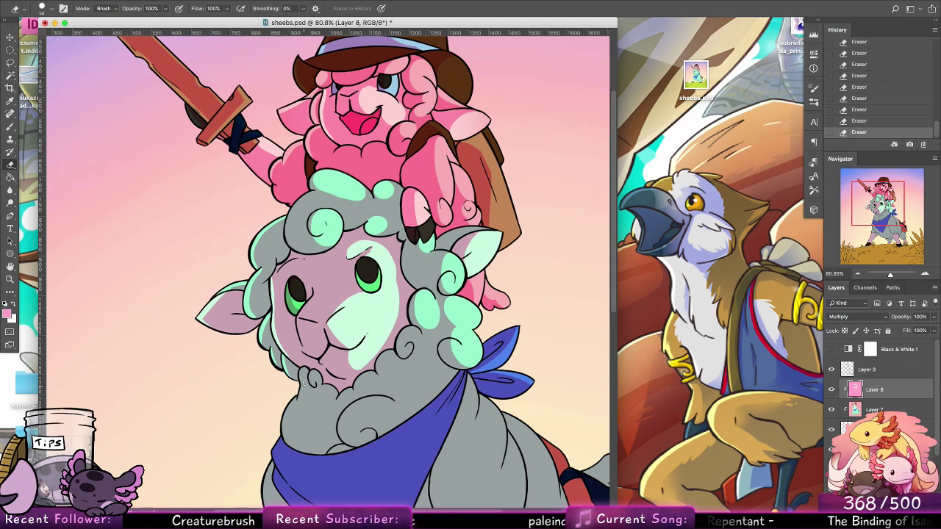
{"action": "left_click_drag", "start_coordinate": [298, 317], "coordinate": [304, 350]}
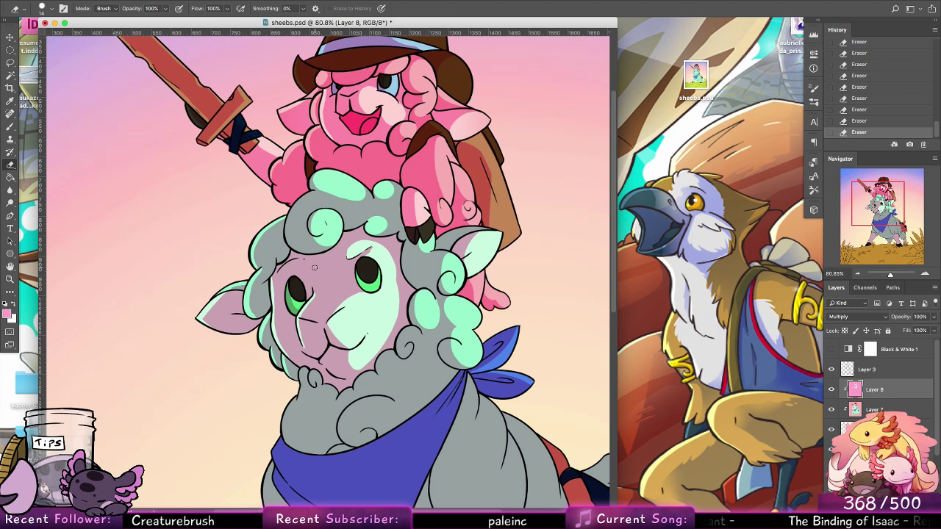
Step: Erase shading from the spiral wool curl beside the large sheep's right cheek
{"action": "scroll", "coordinate": [481, 282], "scroll_direction": "down", "scroll_amount": 3}
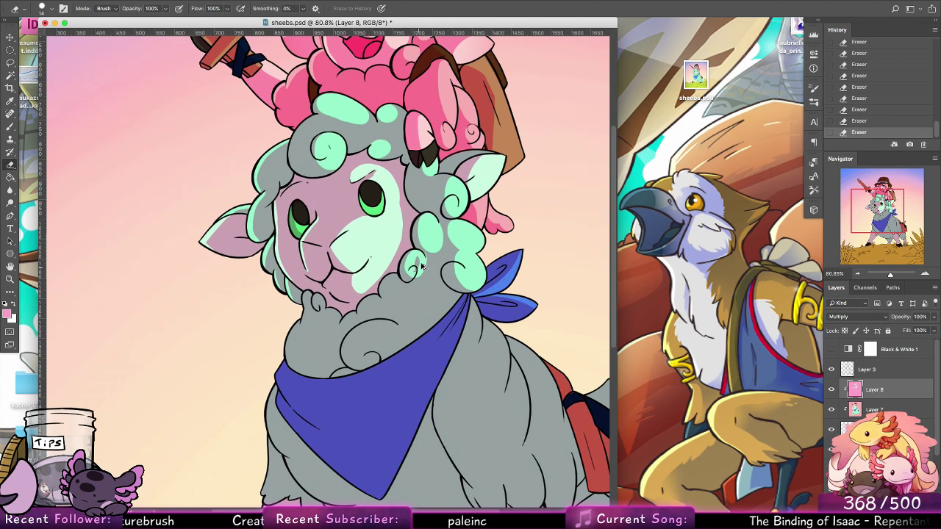
{"action": "key", "text": "ctrl+z"}
{"action": "key", "text": "ctrl+shift+z"}
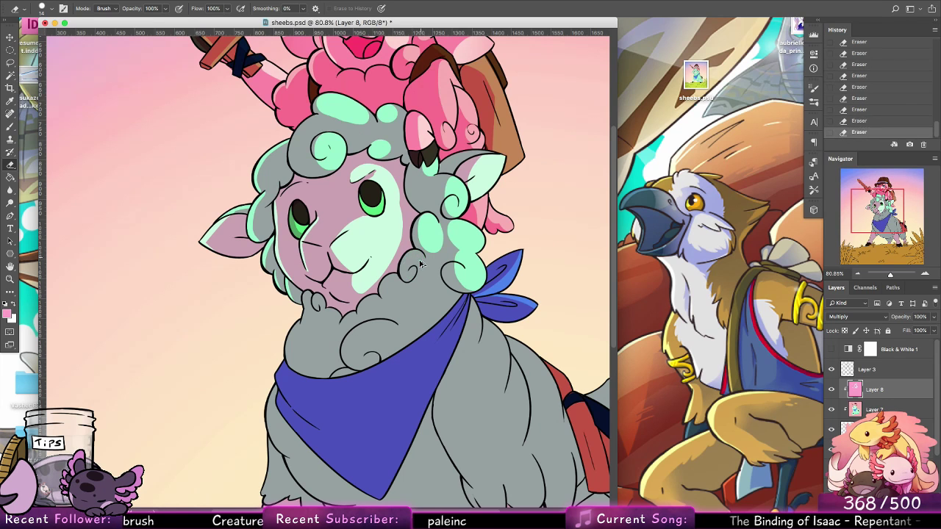
{"action": "key", "text": "ctrl+z"}
{"action": "key", "text": "ctrl+shift+z"}
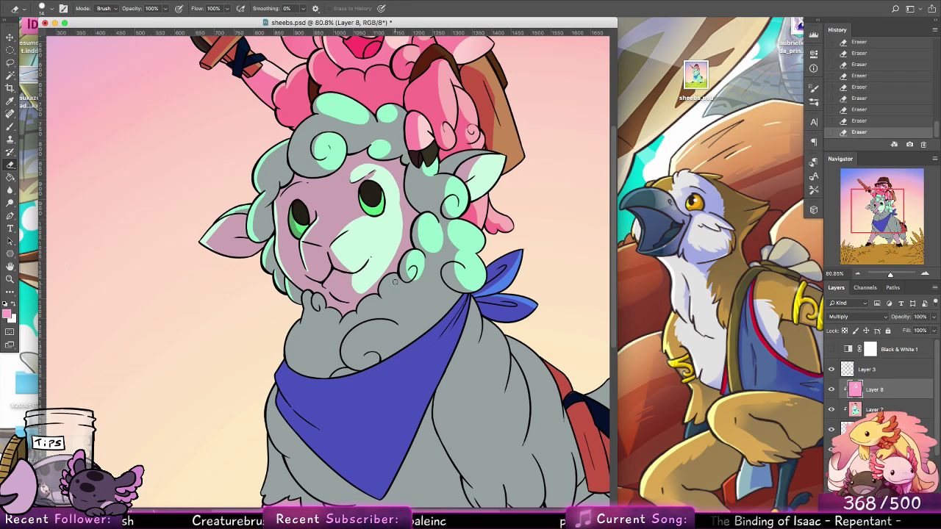
Step: Erase shading from the small wool tufts under the chin and along the left edge of the neck wool
{"action": "left_click", "coordinate": [375, 302]}
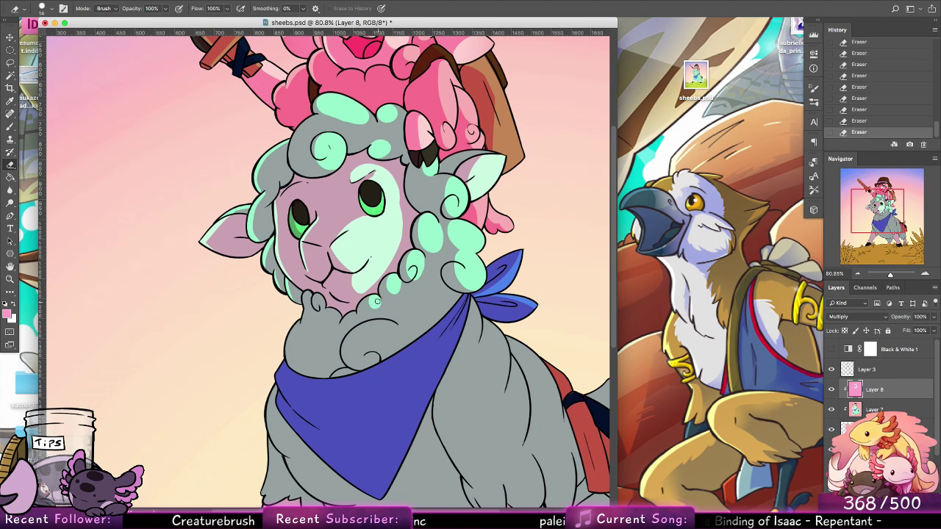
{"action": "left_click", "coordinate": [307, 294]}
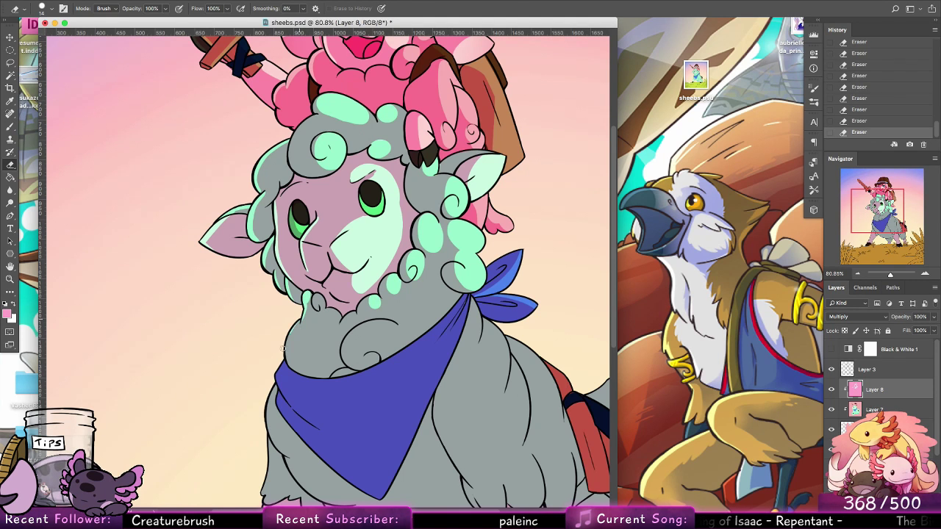
{"action": "left_click_drag", "start_coordinate": [291, 347], "coordinate": [298, 318]}
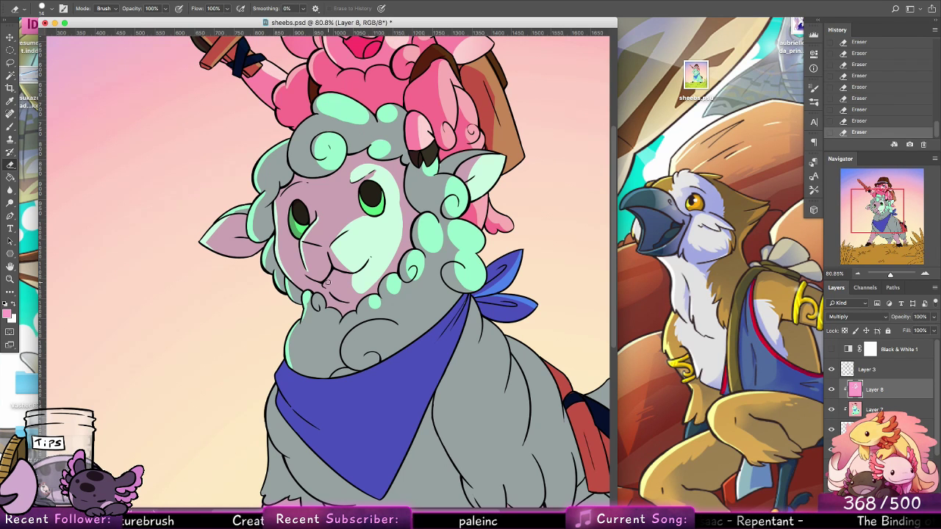
Step: Erase a light blue highlight along the bandana's upper left edge and fold, undoing and retrying strokes to refine it
{"action": "mouse_move", "coordinate": [290, 405]}
{"action": "left_mouse_down"}
{"action": "mouse_move", "coordinate": [284, 388]}
{"action": "mouse_move", "coordinate": [297, 410]}
{"action": "mouse_move", "coordinate": [279, 382]}
{"action": "left_mouse_up"}
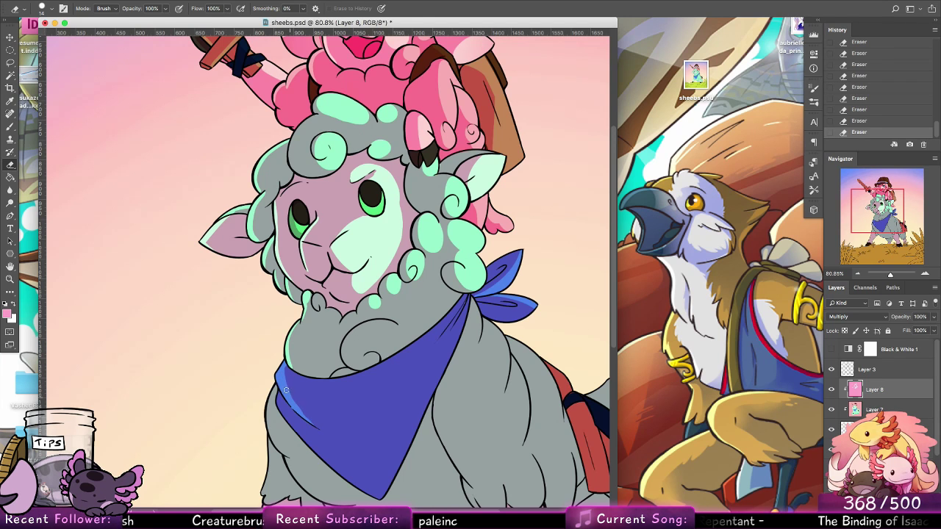
{"action": "key", "text": "super+z"}
{"action": "key", "text": "super+z"}
{"action": "key", "text": "super+z"}
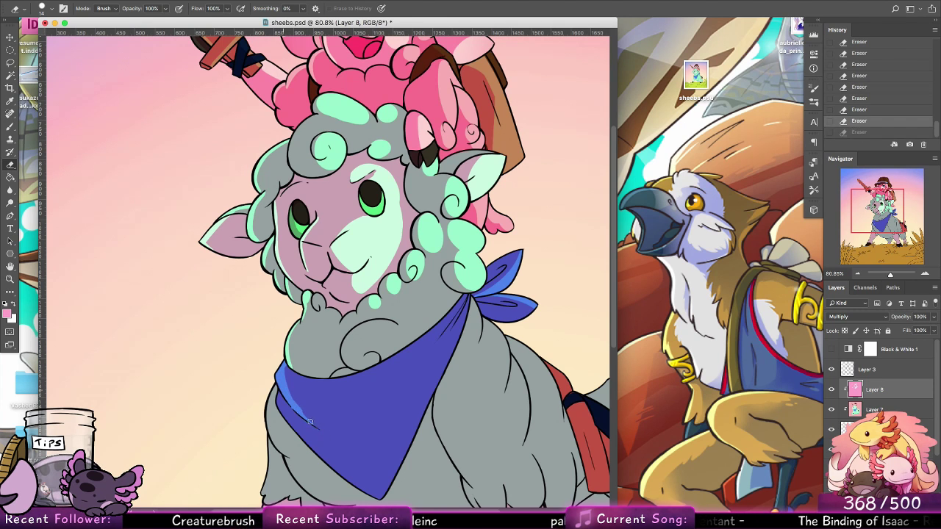
{"action": "key", "text": "super+z"}
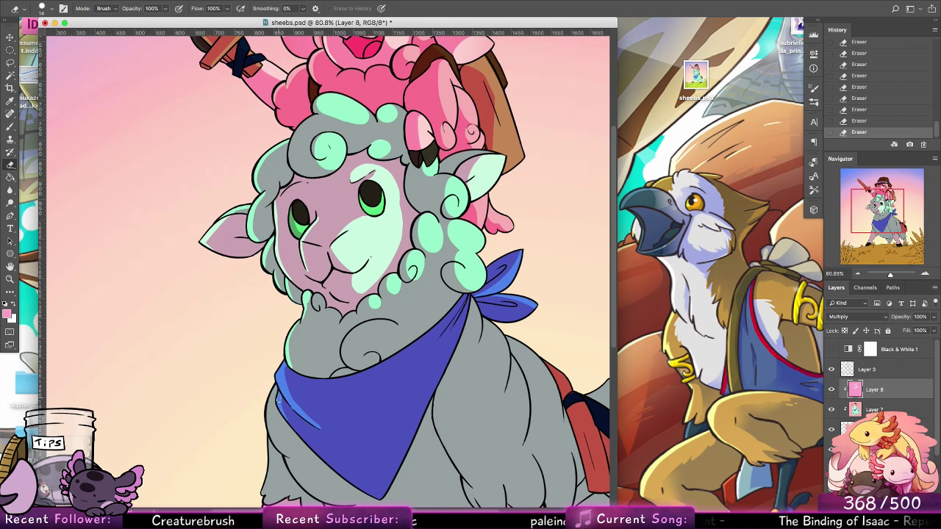
{"action": "key", "text": "super+z"}
{"action": "key", "text": "super+z"}
{"action": "key", "text": "super+z"}
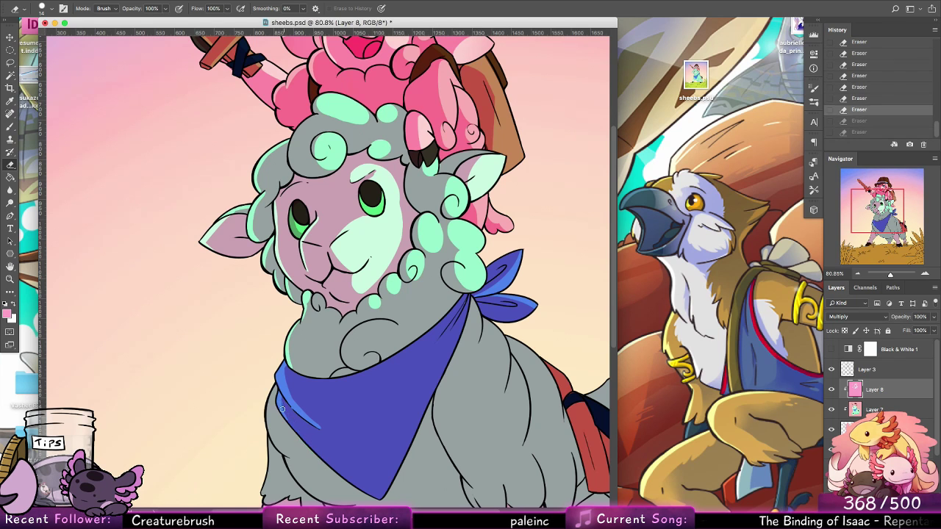
{"action": "key", "text": "super+z"}
Step: Highlight the wool beside the bandana's left edge and the large chest curl, tidying the curl's lower edge with shadow
{"action": "left_click_drag", "start_coordinate": [277, 384], "coordinate": [269, 422]}
{"action": "mouse_move", "coordinate": [379, 331]}
{"action": "left_mouse_down"}
{"action": "mouse_move", "coordinate": [403, 253]}
{"action": "mouse_move", "coordinate": [380, 283]}
{"action": "mouse_move", "coordinate": [370, 257]}
{"action": "mouse_move", "coordinate": [372, 267]}
{"action": "left_mouse_up"}
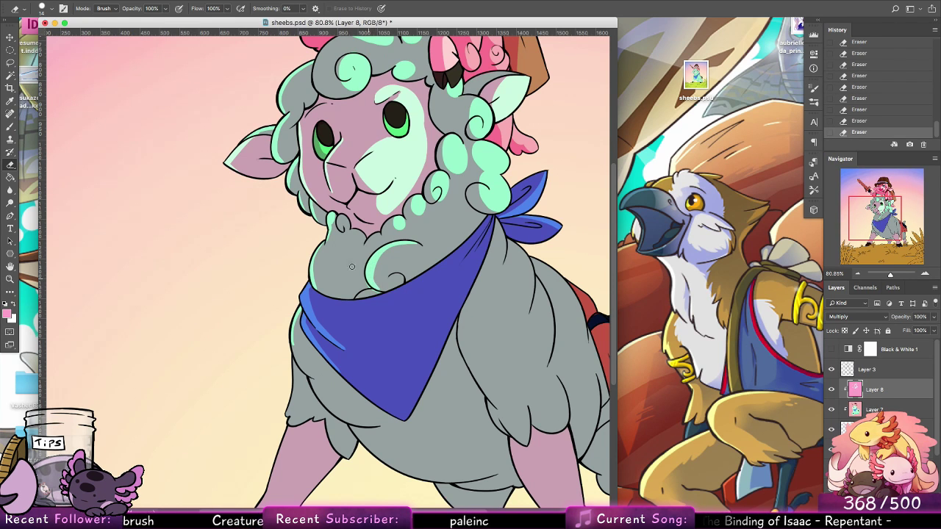
{"action": "key", "text": "b"}
{"action": "left_click_drag", "start_coordinate": [371, 292], "coordinate": [393, 300]}
Step: Erase shading along the left edge of the large sheep's chest and upper foreleg wool to form a rim light
{"action": "left_click", "coordinate": [10, 165]}
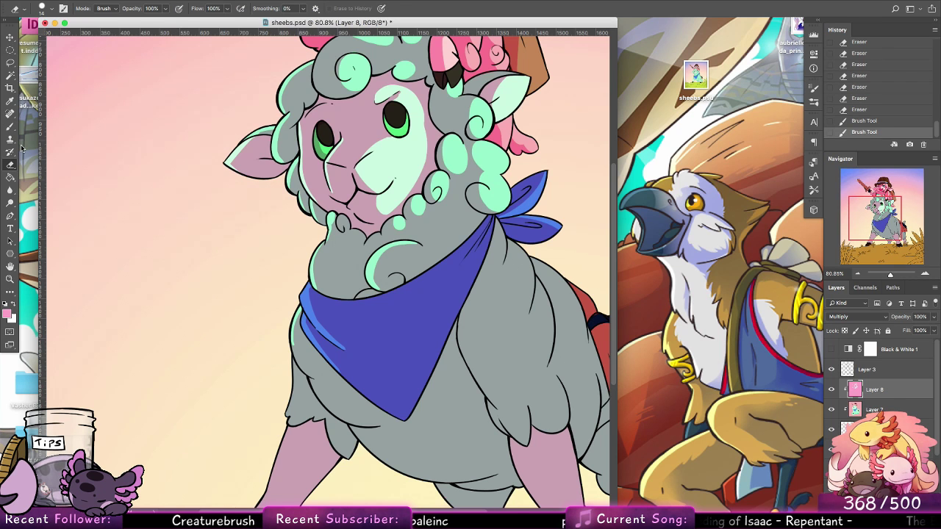
{"action": "scroll", "coordinate": [331, 258], "scroll_direction": "down", "scroll_amount": 5}
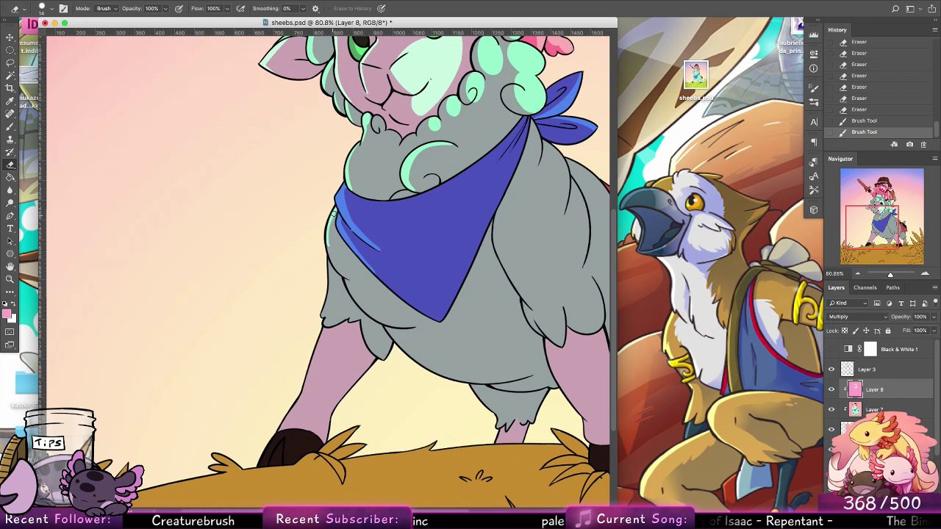
{"action": "left_click_drag", "start_coordinate": [328, 218], "coordinate": [335, 257]}
{"action": "key", "text": "super+z"}
{"action": "mouse_move", "coordinate": [330, 218]}
{"action": "left_mouse_down"}
{"action": "mouse_move", "coordinate": [347, 280]}
{"action": "mouse_move", "coordinate": [328, 308]}
{"action": "left_mouse_up"}
{"action": "left_click_drag", "start_coordinate": [330, 263], "coordinate": [321, 319]}
{"action": "left_click_drag", "start_coordinate": [328, 283], "coordinate": [322, 318]}
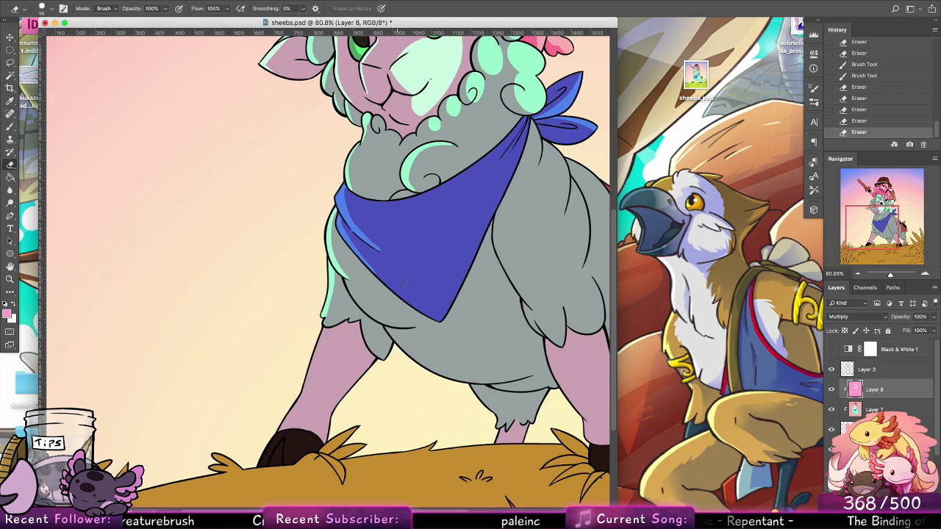
Step: Erase a highlight down the inner edge of the left foreleg, from the wool cuff to the hoof
{"action": "mouse_move", "coordinate": [393, 341]}
{"action": "left_mouse_down"}
{"action": "mouse_move", "coordinate": [366, 385]}
{"action": "mouse_move", "coordinate": [393, 340]}
{"action": "mouse_move", "coordinate": [342, 396]}
{"action": "mouse_move", "coordinate": [324, 446]}
{"action": "mouse_move", "coordinate": [340, 397]}
{"action": "mouse_move", "coordinate": [325, 439]}
{"action": "mouse_move", "coordinate": [370, 367]}
{"action": "mouse_move", "coordinate": [344, 387]}
{"action": "left_mouse_up"}
{"action": "key", "text": "super+z"}
{"action": "key", "text": "super+z"}
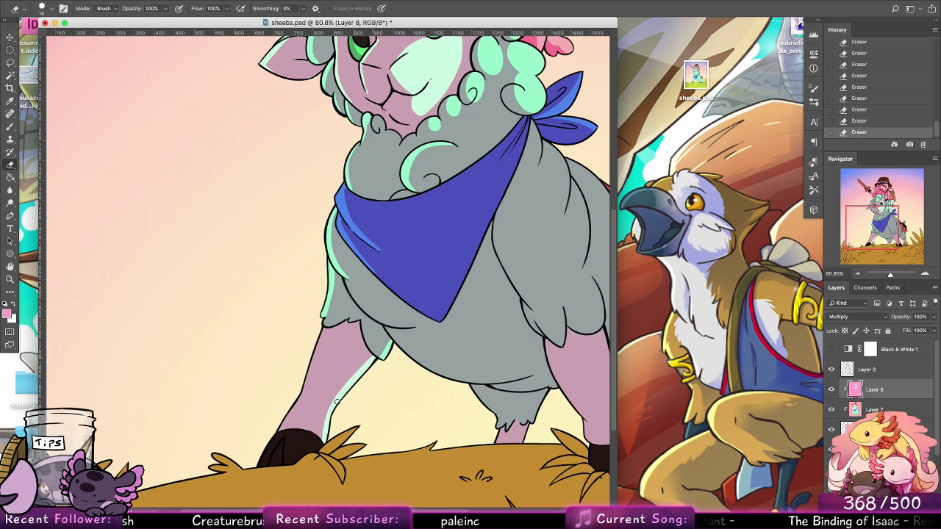
{"action": "mouse_move", "coordinate": [370, 355]}
{"action": "left_mouse_down"}
{"action": "mouse_move", "coordinate": [316, 433]}
{"action": "mouse_move", "coordinate": [329, 407]}
{"action": "mouse_move", "coordinate": [320, 439]}
{"action": "left_mouse_up"}
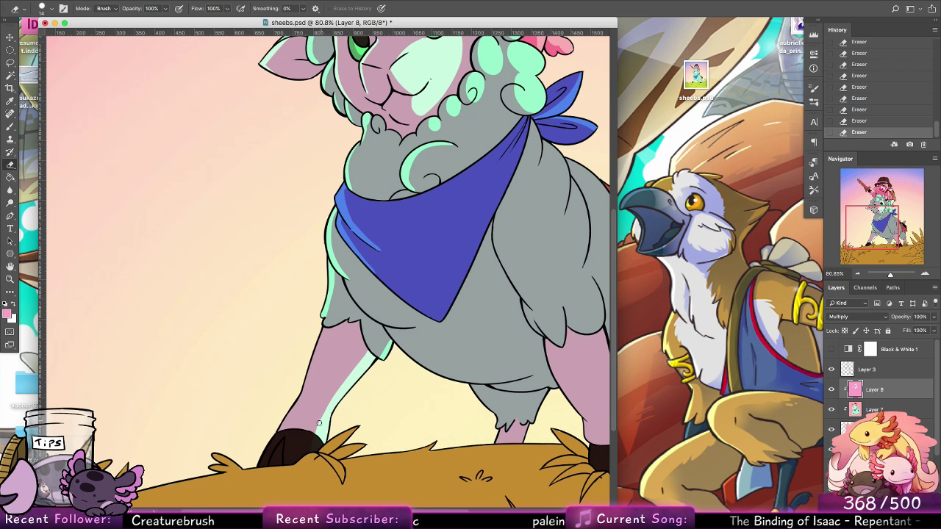
{"action": "key", "text": "super+z"}
{"action": "key", "text": "super+shift+z"}
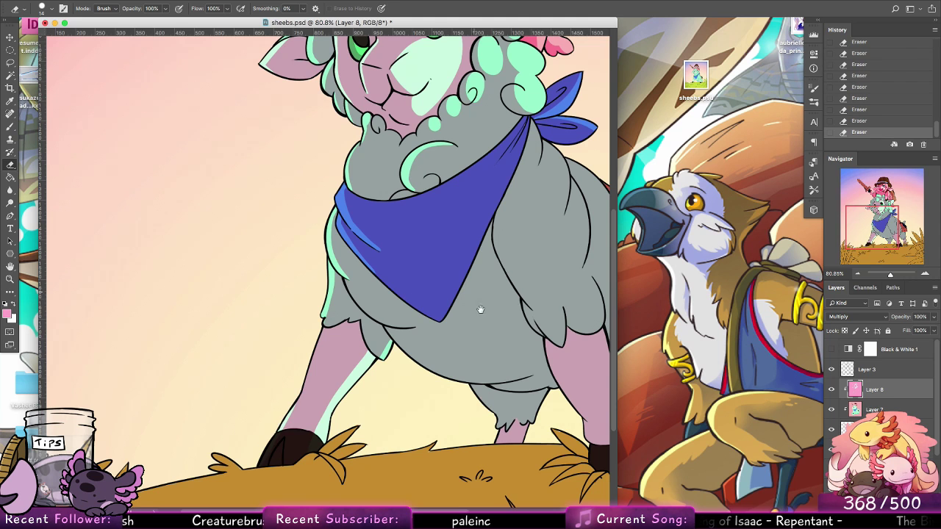
Step: Erase a light blue highlight along the bandana's right edge, from the knot down to its lower point
{"action": "scroll", "coordinate": [379, 202], "scroll_direction": "right", "scroll_amount": 5}
{"action": "scroll", "coordinate": [379, 202], "scroll_direction": "up", "scroll_amount": 3}
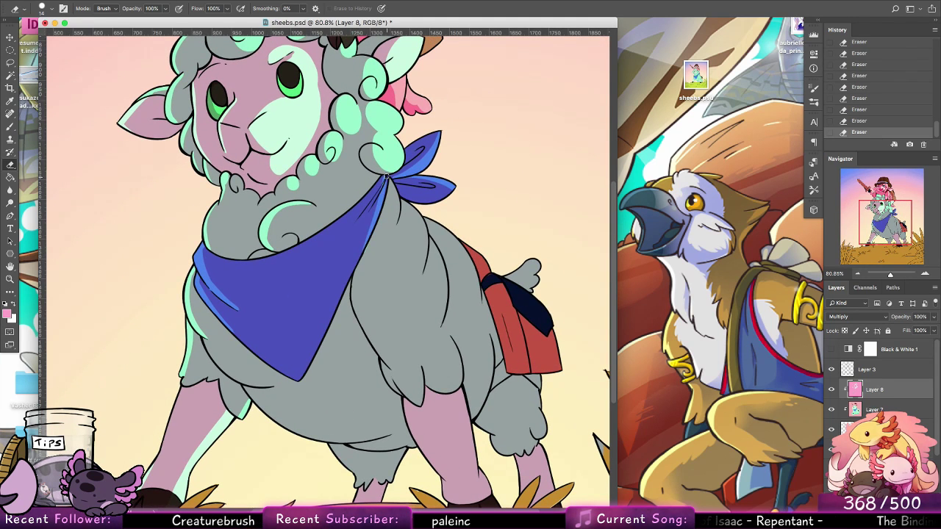
{"action": "left_click_drag", "start_coordinate": [382, 175], "coordinate": [346, 274]}
{"action": "left_click_drag", "start_coordinate": [383, 180], "coordinate": [319, 335]}
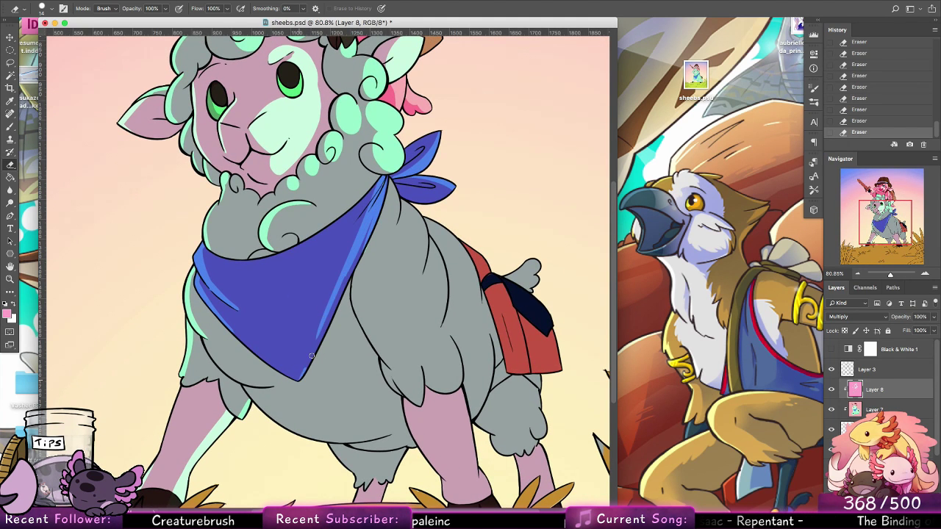
{"action": "left_click_drag", "start_coordinate": [303, 374], "coordinate": [341, 288]}
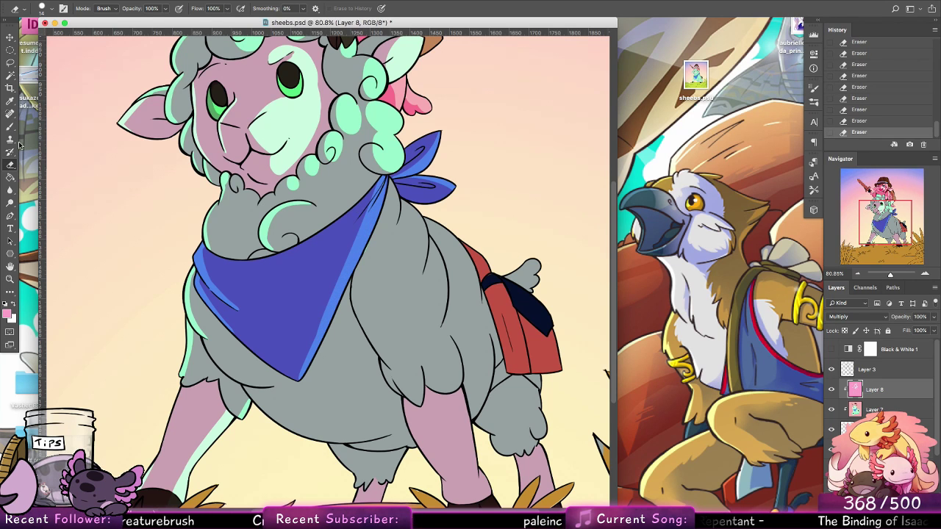
Step: Touch up the bandana's right edge with shadow and erase a narrow highlight into the wool just below its knot
{"action": "key", "text": "b"}
{"action": "left_click_drag", "start_coordinate": [369, 247], "coordinate": [375, 237]}
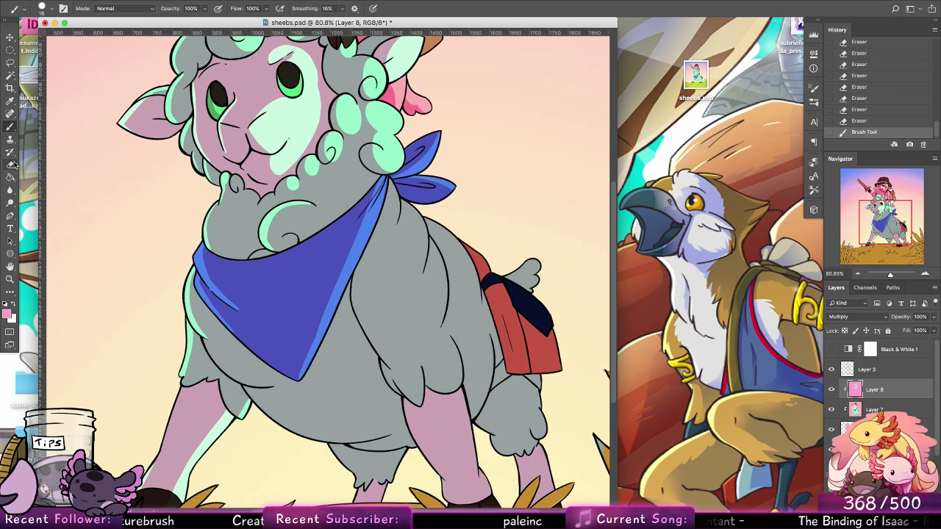
{"action": "left_click", "coordinate": [10, 166]}
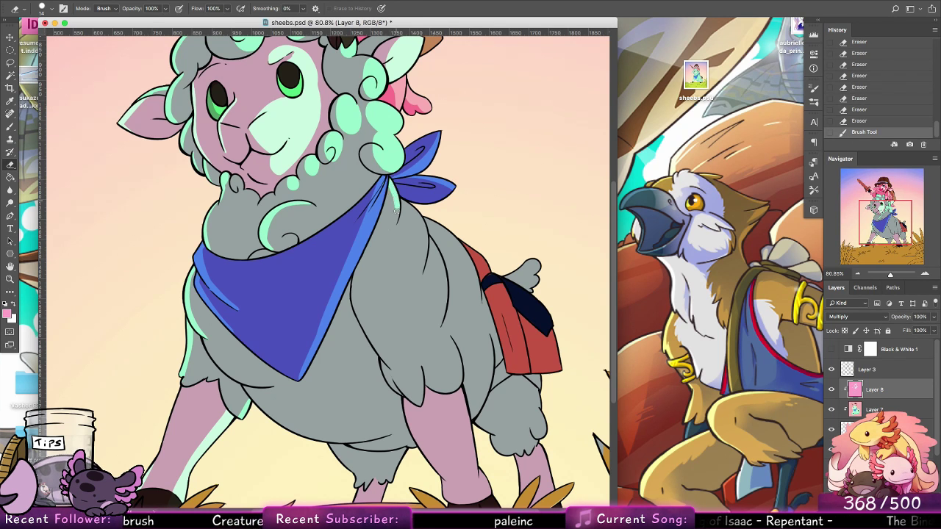
{"action": "left_click_drag", "start_coordinate": [397, 211], "coordinate": [386, 188]}
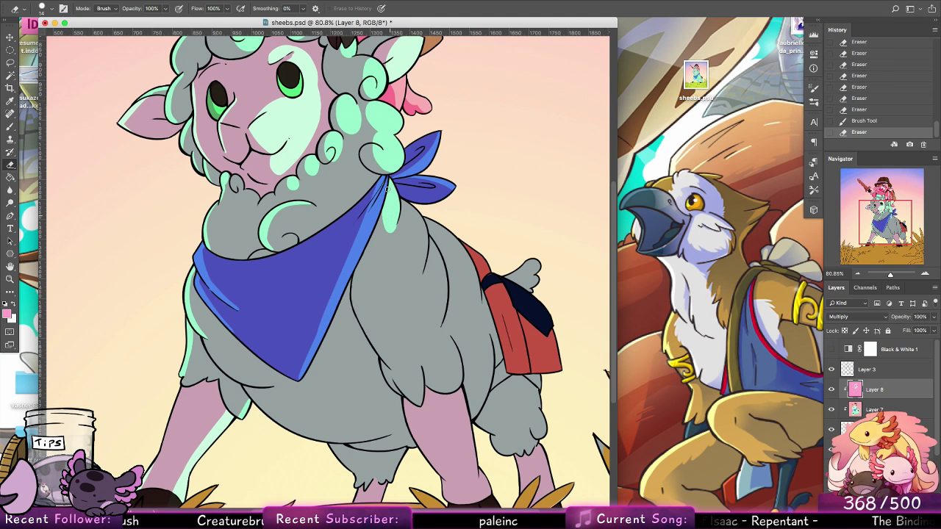
Step: Erase broad highlights down the large sheep's shoulder wool with a 60 px eraser
{"action": "left_click", "coordinate": [46, 9]}
{"action": "left_click", "coordinate": [98, 131]}
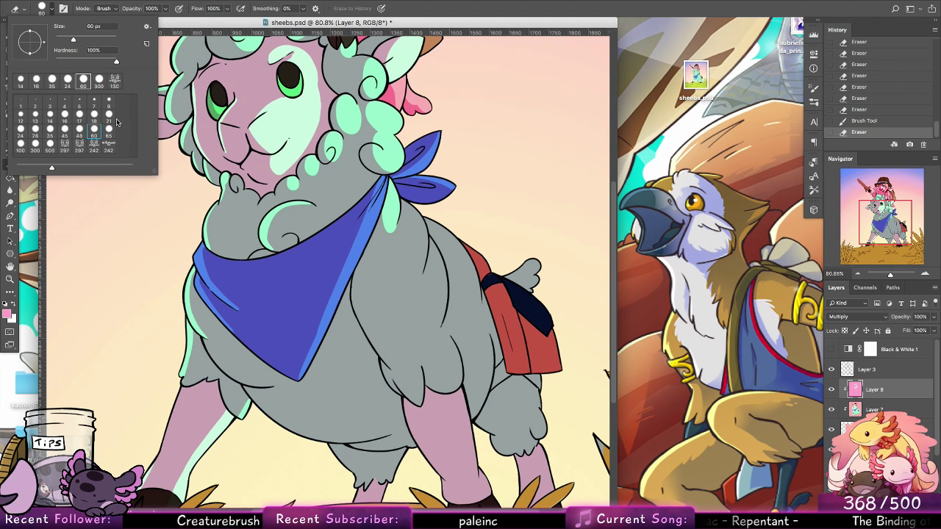
{"action": "left_click", "coordinate": [396, 218]}
{"action": "mouse_move", "coordinate": [402, 213]}
{"action": "left_mouse_down"}
{"action": "mouse_move", "coordinate": [414, 262]}
{"action": "mouse_move", "coordinate": [404, 261]}
{"action": "mouse_move", "coordinate": [400, 233]}
{"action": "mouse_move", "coordinate": [414, 216]}
{"action": "mouse_move", "coordinate": [436, 298]}
{"action": "mouse_move", "coordinate": [414, 209]}
{"action": "left_mouse_up"}
Step: Separate the shoulder highlights into tapered wool locks with brushed shadow, then widen them slightly with the eraser
{"action": "key", "text": "b"}
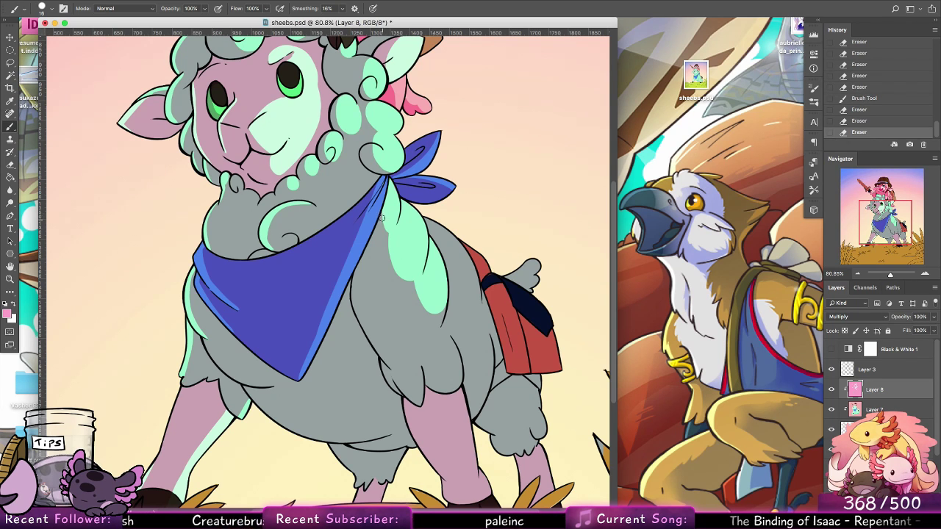
{"action": "mouse_move", "coordinate": [391, 230]}
{"action": "left_mouse_down"}
{"action": "mouse_move", "coordinate": [408, 288]}
{"action": "mouse_move", "coordinate": [390, 237]}
{"action": "mouse_move", "coordinate": [404, 279]}
{"action": "mouse_move", "coordinate": [431, 253]}
{"action": "mouse_move", "coordinate": [420, 276]}
{"action": "mouse_move", "coordinate": [409, 274]}
{"action": "mouse_move", "coordinate": [397, 240]}
{"action": "mouse_move", "coordinate": [403, 265]}
{"action": "mouse_move", "coordinate": [425, 261]}
{"action": "mouse_move", "coordinate": [415, 278]}
{"action": "mouse_move", "coordinate": [425, 314]}
{"action": "mouse_move", "coordinate": [423, 276]}
{"action": "mouse_move", "coordinate": [430, 313]}
{"action": "left_mouse_up"}
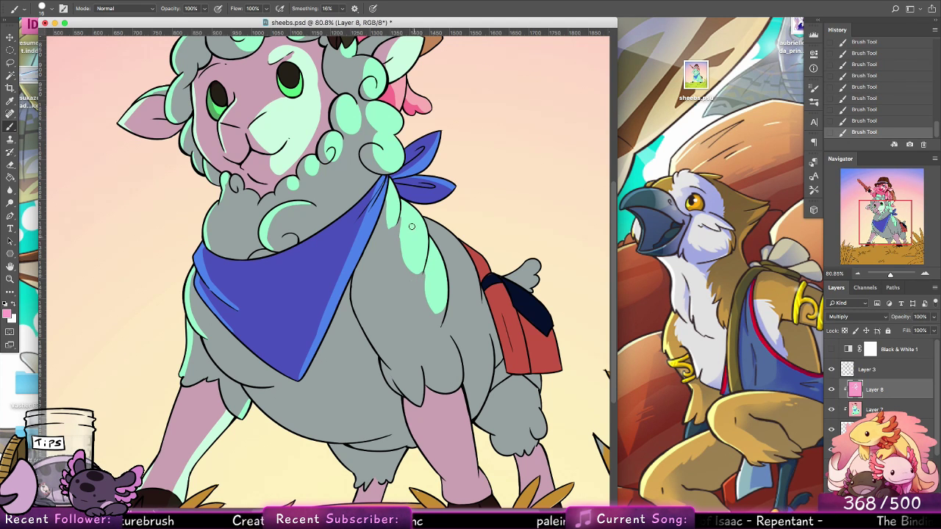
{"action": "key", "text": "e"}
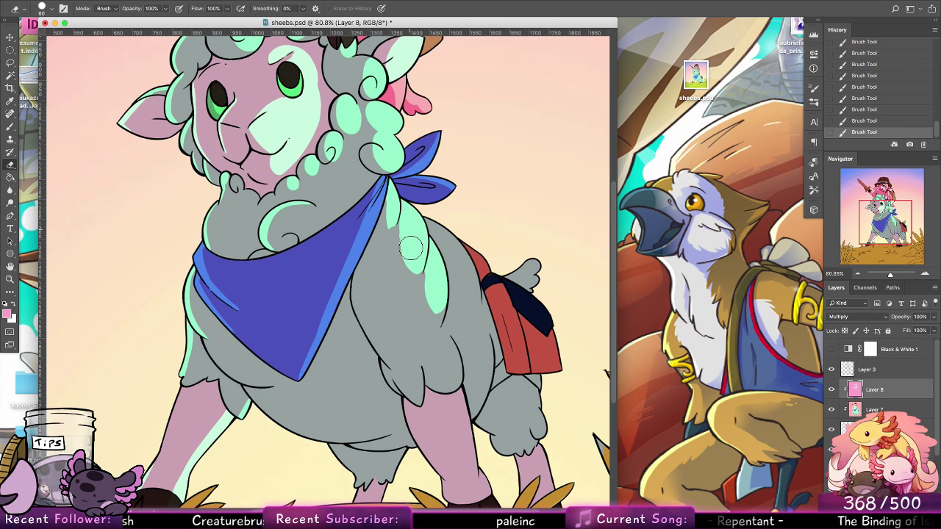
{"action": "mouse_move", "coordinate": [411, 248]}
{"action": "left_mouse_down"}
{"action": "mouse_move", "coordinate": [438, 291]}
{"action": "mouse_move", "coordinate": [433, 267]}
{"action": "mouse_move", "coordinate": [440, 297]}
{"action": "left_mouse_up"}
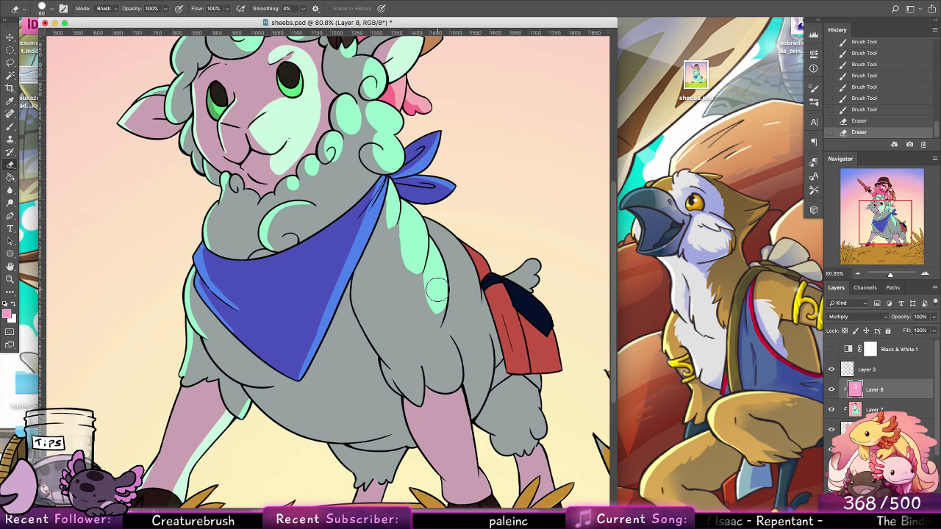
Step: Refine the edges of the shoulder highlights and the gap between the locks using an 18 px shadow brush
{"action": "key", "text": "b"}
{"action": "left_click", "coordinate": [49, 8]}
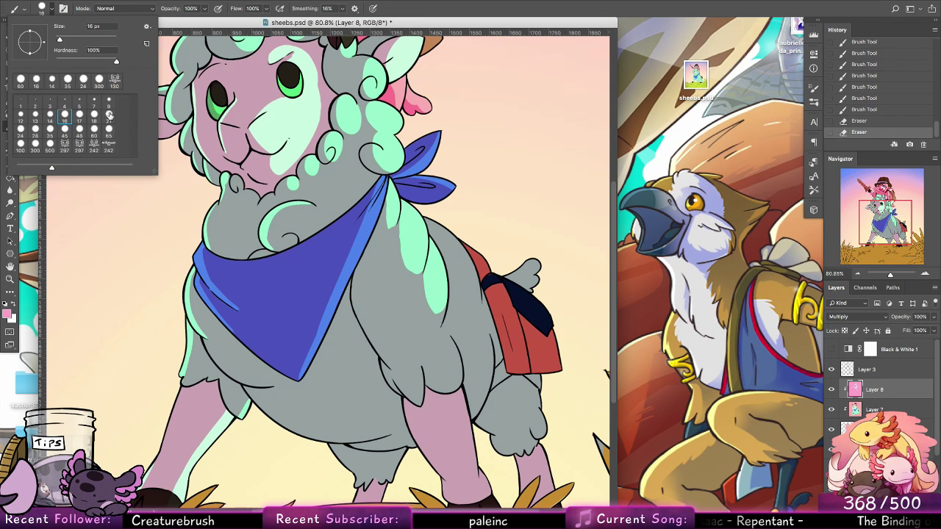
{"action": "left_click", "coordinate": [94, 114]}
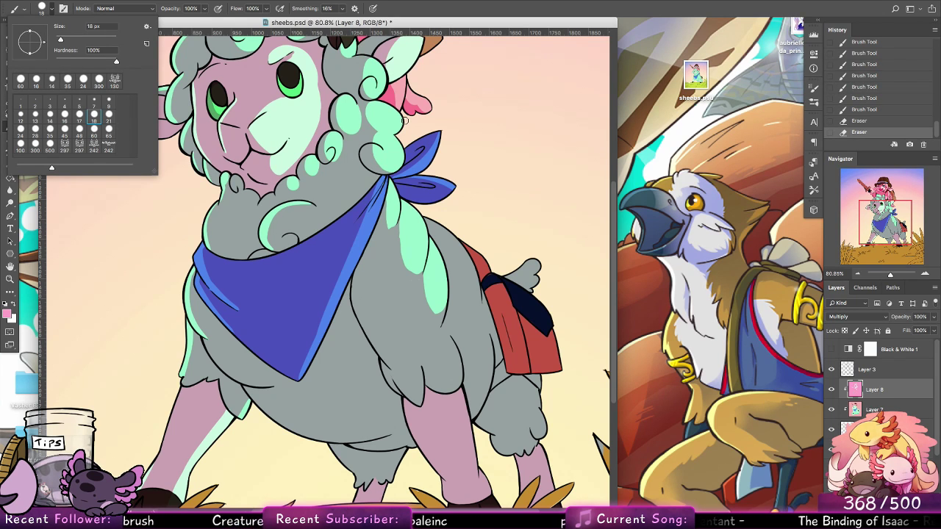
{"action": "left_click_drag", "start_coordinate": [389, 185], "coordinate": [389, 225]}
{"action": "key", "text": "super+z"}
{"action": "left_click_drag", "start_coordinate": [391, 181], "coordinate": [403, 265]}
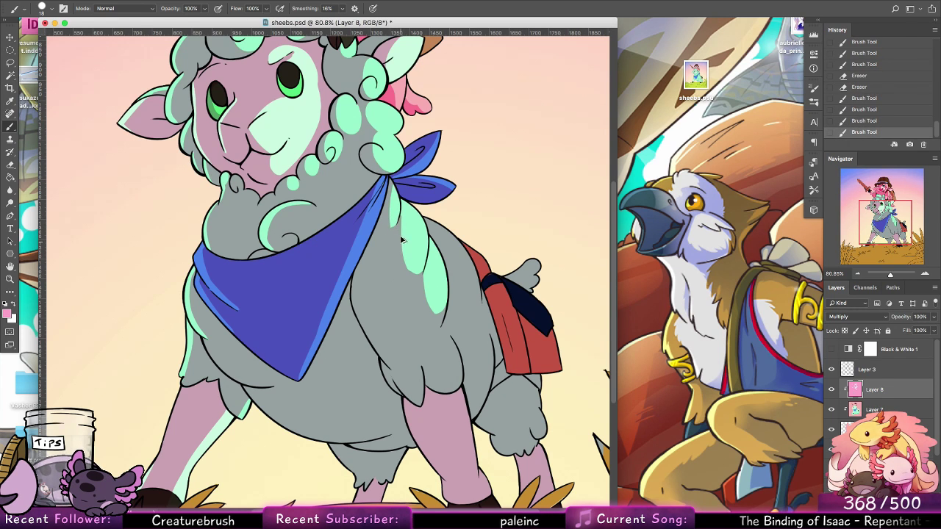
{"action": "key", "text": "super+z"}
{"action": "mouse_move", "coordinate": [400, 218]}
{"action": "left_mouse_down"}
{"action": "mouse_move", "coordinate": [402, 256]}
{"action": "mouse_move", "coordinate": [425, 309]}
{"action": "mouse_move", "coordinate": [436, 232]}
{"action": "left_mouse_up"}
{"action": "key", "text": "super+z"}
{"action": "mouse_move", "coordinate": [427, 270]}
{"action": "left_mouse_down"}
{"action": "mouse_move", "coordinate": [431, 318]}
{"action": "mouse_move", "coordinate": [432, 253]}
{"action": "left_mouse_up"}
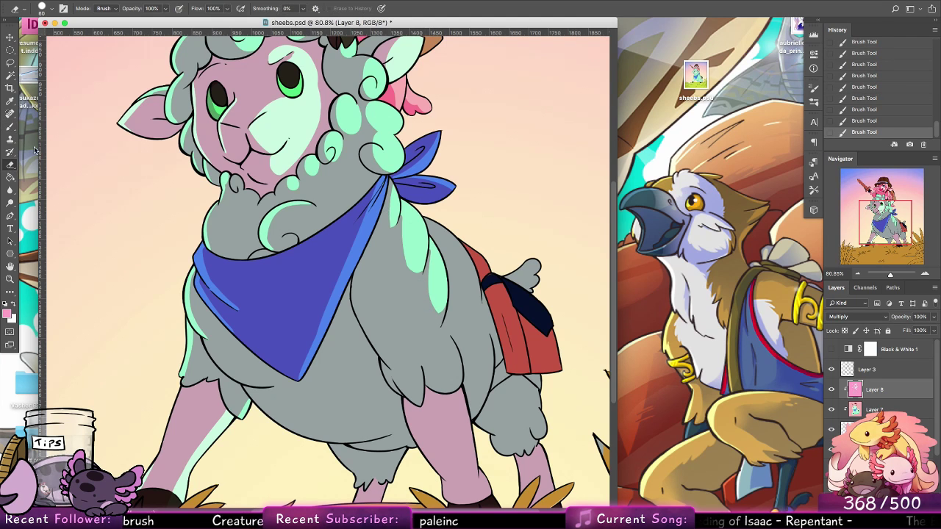
Step: Clean up the tip and upper edge of the middle shoulder highlight with a 16 px eraser
{"action": "key", "text": "e"}
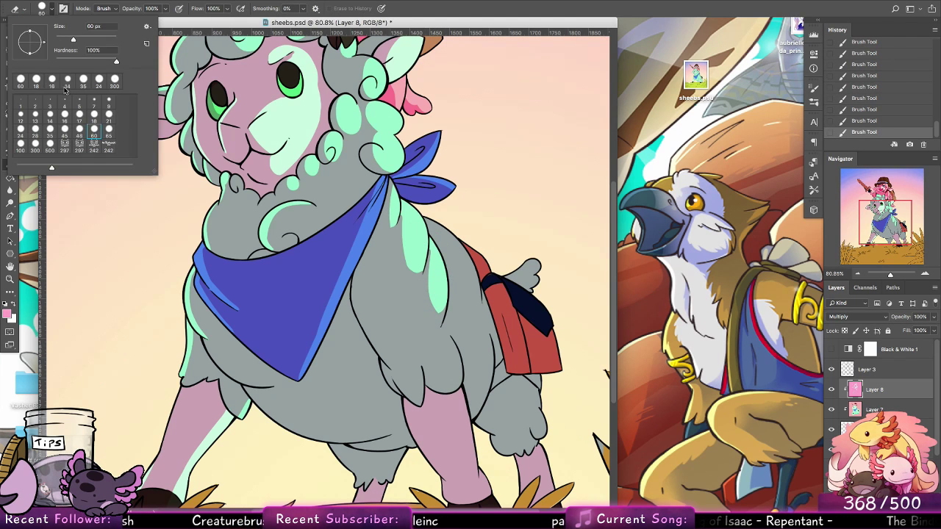
{"action": "right_click", "coordinate": [137, 118]}
{"action": "key", "text": "Escape"}
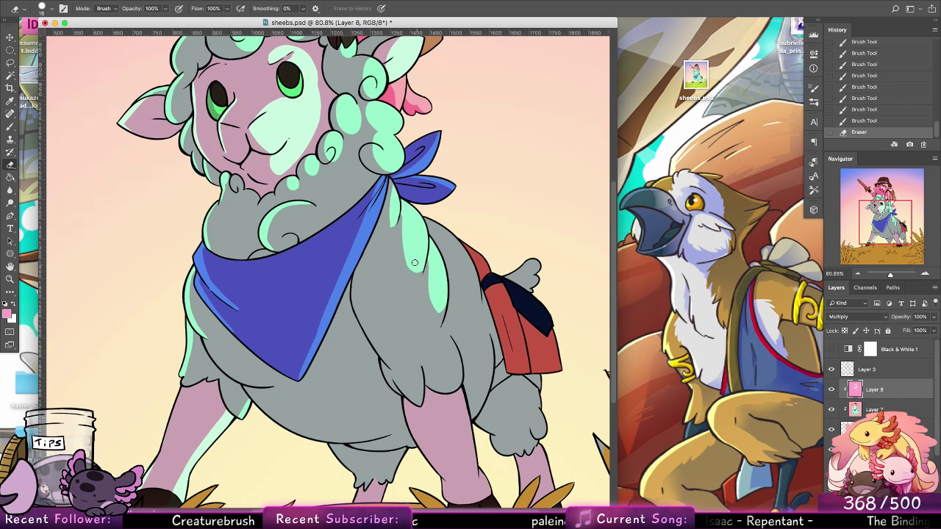
{"action": "mouse_move", "coordinate": [415, 254]}
{"action": "left_mouse_down"}
{"action": "mouse_move", "coordinate": [410, 265]}
{"action": "mouse_move", "coordinate": [419, 272]}
{"action": "left_mouse_up"}
{"action": "left_click_drag", "start_coordinate": [406, 233], "coordinate": [398, 210]}
Step: Erase a thin rim light along the sheep's back, from the shoulder down to the red saddle blanket
{"action": "key", "text": "b"}
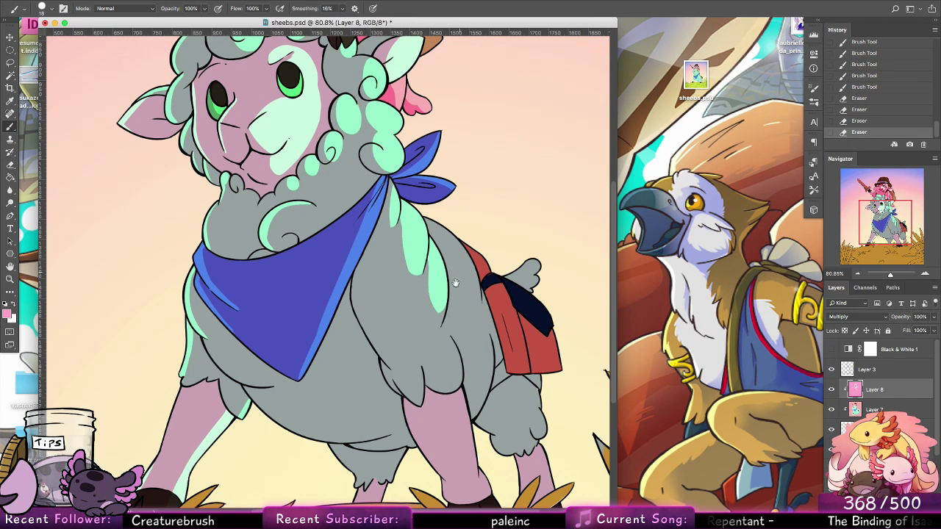
{"action": "mouse_move", "coordinate": [460, 332]}
{"action": "left_mouse_down"}
{"action": "mouse_move", "coordinate": [428, 256]}
{"action": "mouse_move", "coordinate": [413, 323]}
{"action": "left_mouse_up"}
{"action": "key", "text": "e"}
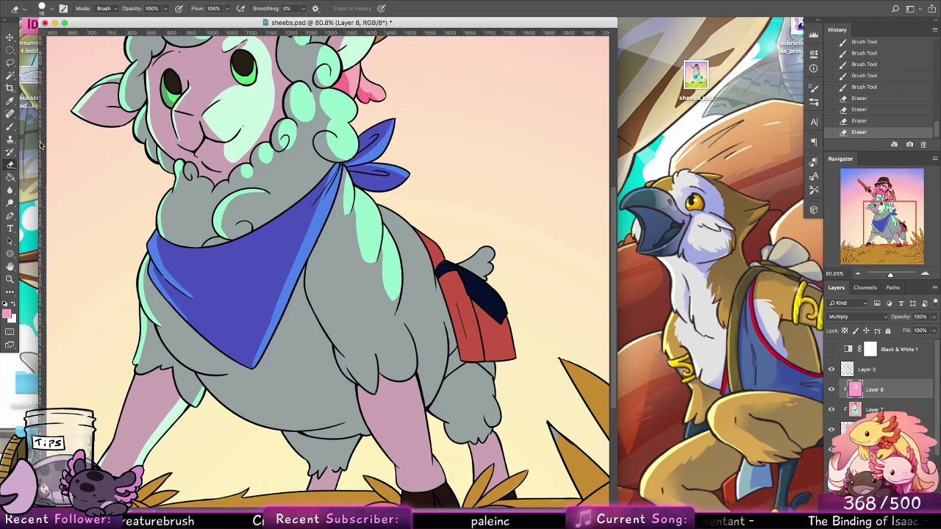
{"action": "left_click", "coordinate": [45, 9]}
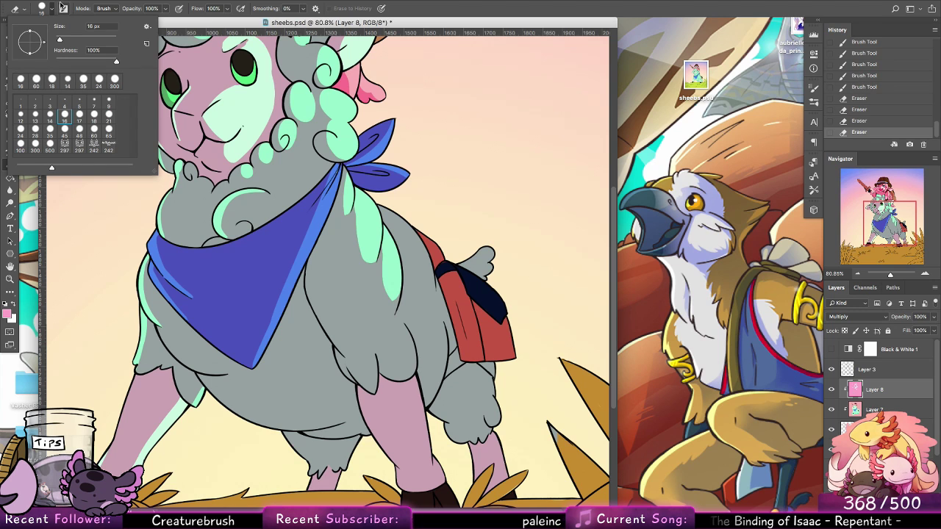
{"action": "left_click", "coordinate": [384, 212]}
{"action": "left_click_drag", "start_coordinate": [384, 211], "coordinate": [403, 221]}
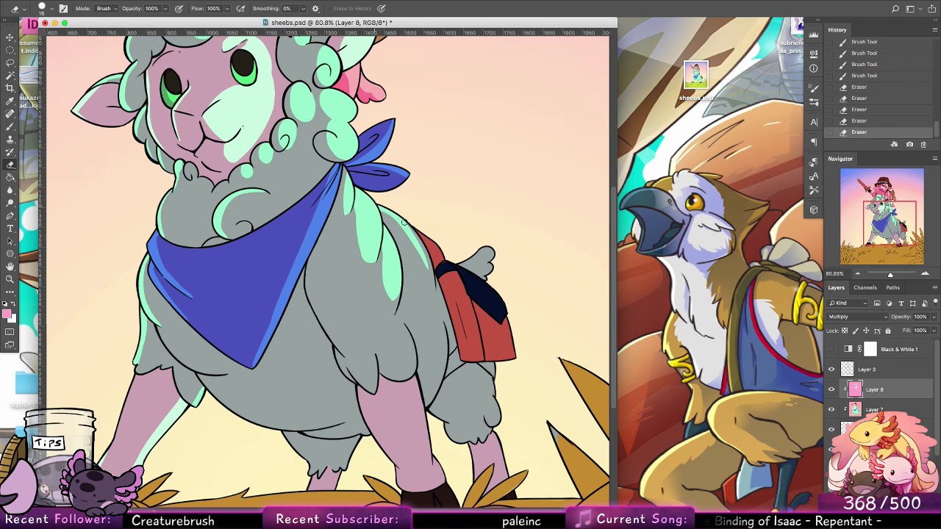
{"action": "mouse_move", "coordinate": [431, 266]}
{"action": "left_mouse_down"}
{"action": "mouse_move", "coordinate": [392, 216]}
{"action": "mouse_move", "coordinate": [431, 277]}
{"action": "left_mouse_up"}
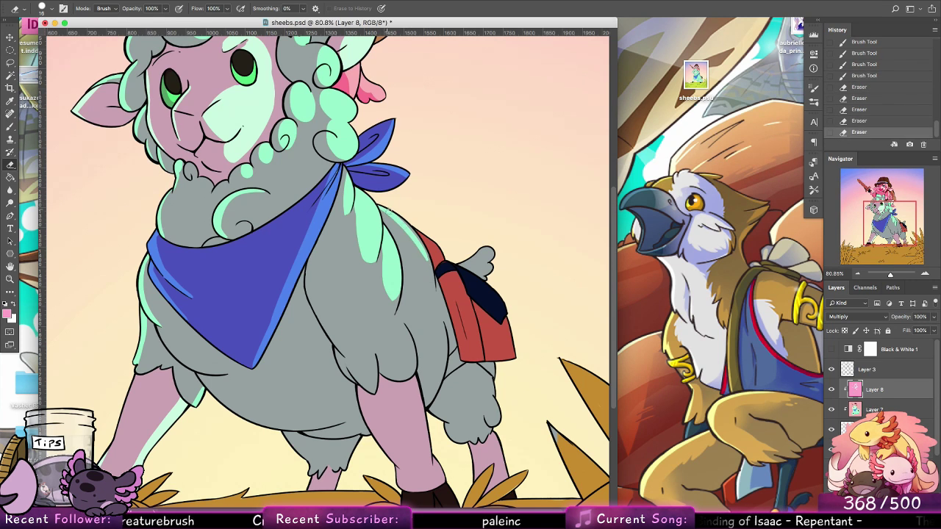
{"action": "mouse_move", "coordinate": [389, 211]}
{"action": "left_mouse_down"}
{"action": "mouse_move", "coordinate": [435, 289]}
{"action": "mouse_move", "coordinate": [415, 228]}
{"action": "mouse_move", "coordinate": [398, 214]}
{"action": "mouse_move", "coordinate": [430, 276]}
{"action": "left_mouse_up"}
{"action": "key", "text": "super+z"}
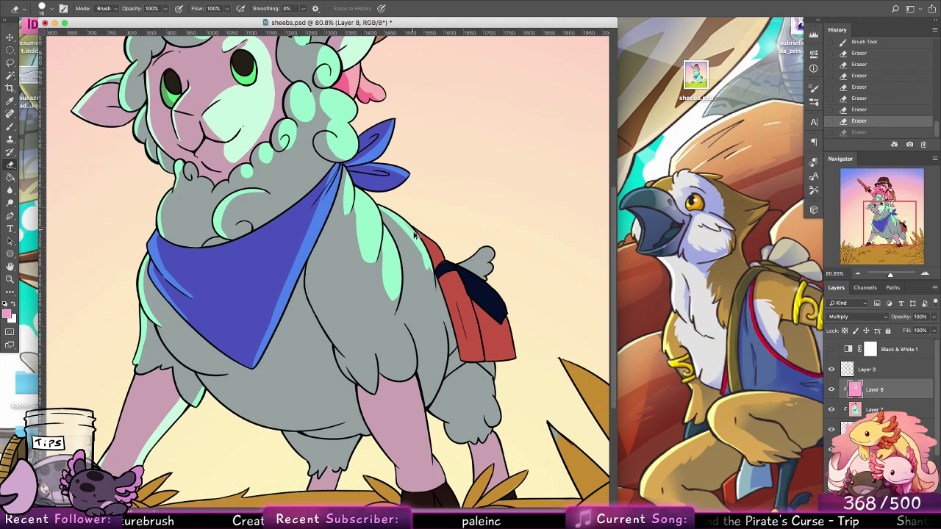
{"action": "left_click_drag", "start_coordinate": [416, 235], "coordinate": [429, 265]}
{"action": "left_click_drag", "start_coordinate": [403, 217], "coordinate": [436, 292]}
Step: Erase rim highlights along the edges of the red saddle blanket, the dark bundle on it and the tail
{"action": "left_click_drag", "start_coordinate": [418, 232], "coordinate": [504, 303]}
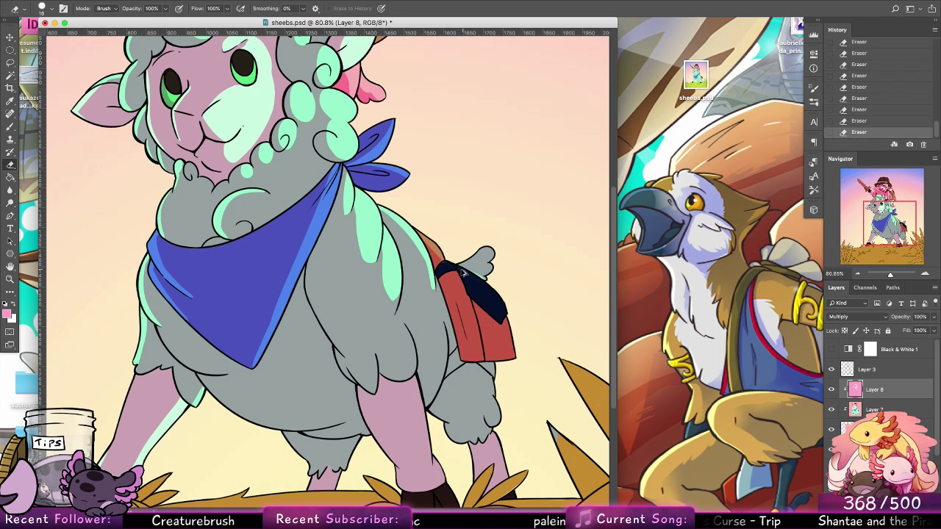
{"action": "mouse_move", "coordinate": [449, 263]}
{"action": "left_mouse_down"}
{"action": "mouse_move", "coordinate": [514, 311]}
{"action": "mouse_move", "coordinate": [506, 315]}
{"action": "left_mouse_up"}
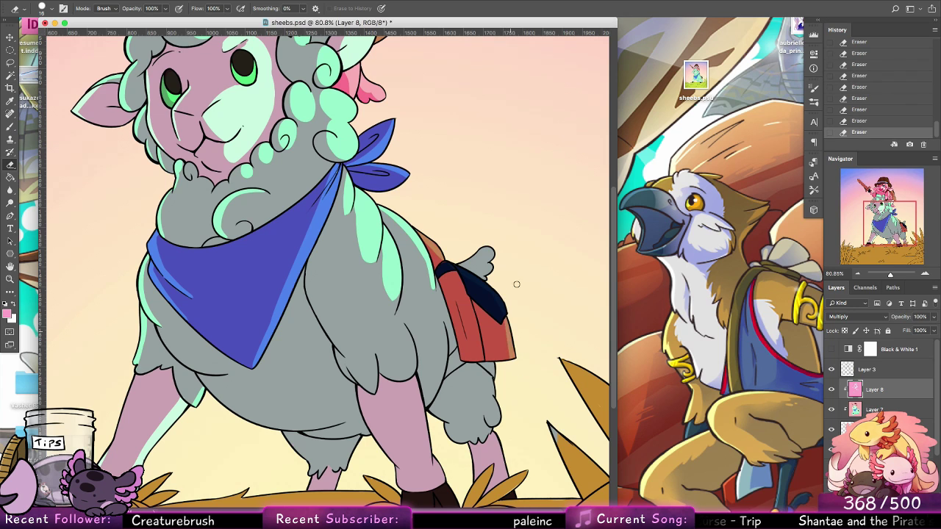
{"action": "mouse_move", "coordinate": [481, 280]}
{"action": "left_mouse_down"}
{"action": "mouse_move", "coordinate": [493, 242]}
{"action": "mouse_move", "coordinate": [483, 270]}
{"action": "left_mouse_up"}
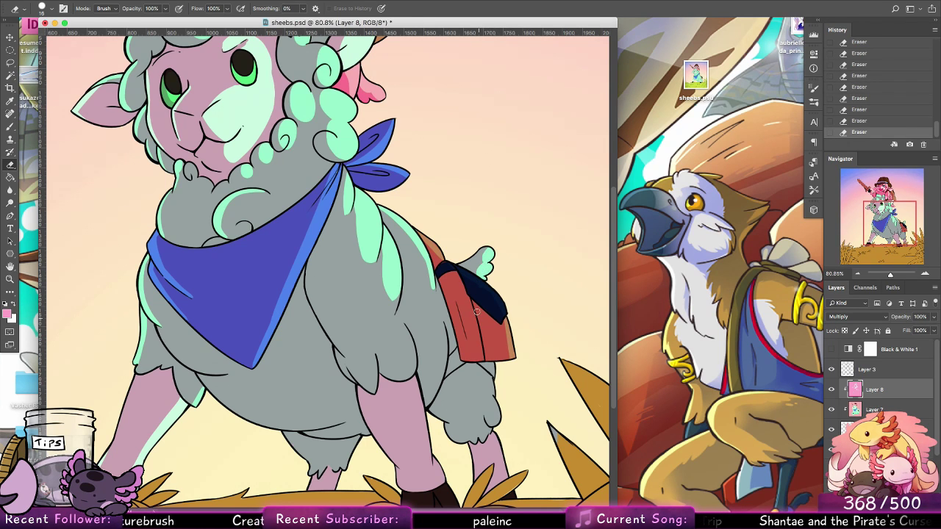
{"action": "scroll", "coordinate": [492, 329], "scroll_direction": "down", "scroll_amount": 3}
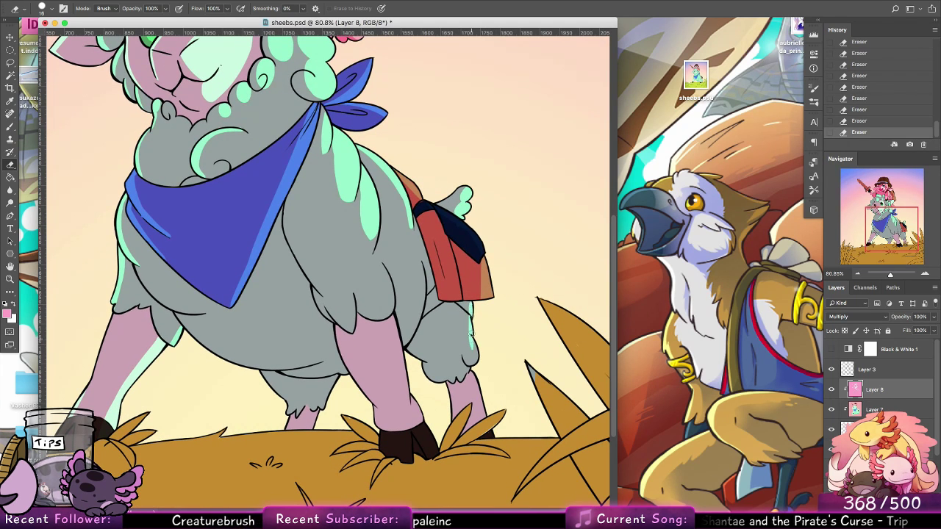
{"action": "key", "text": "ctrl+z"}
Step: On Layer 7, paint the strip of cloth beneath the saddle blanket's lower edge in the blanket's red
{"action": "key", "text": "b"}
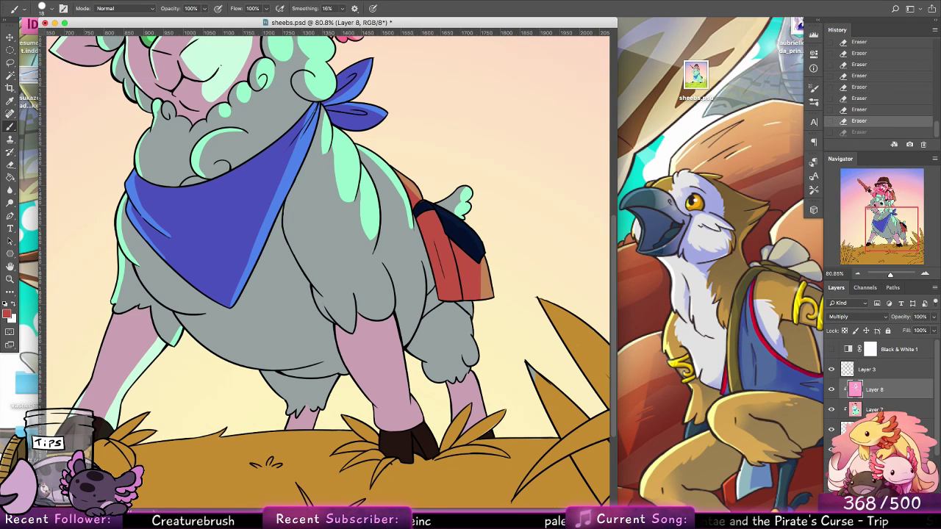
{"action": "key", "text": "alt+bracketleft"}
{"action": "left_click_drag", "start_coordinate": [433, 291], "coordinate": [441, 292]}
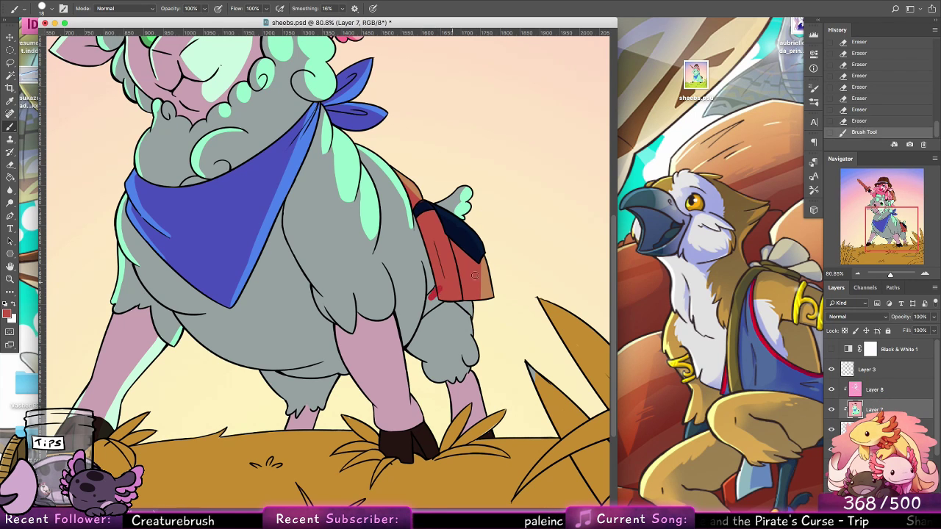
{"action": "left_click", "coordinate": [484, 290], "text": "alt"}
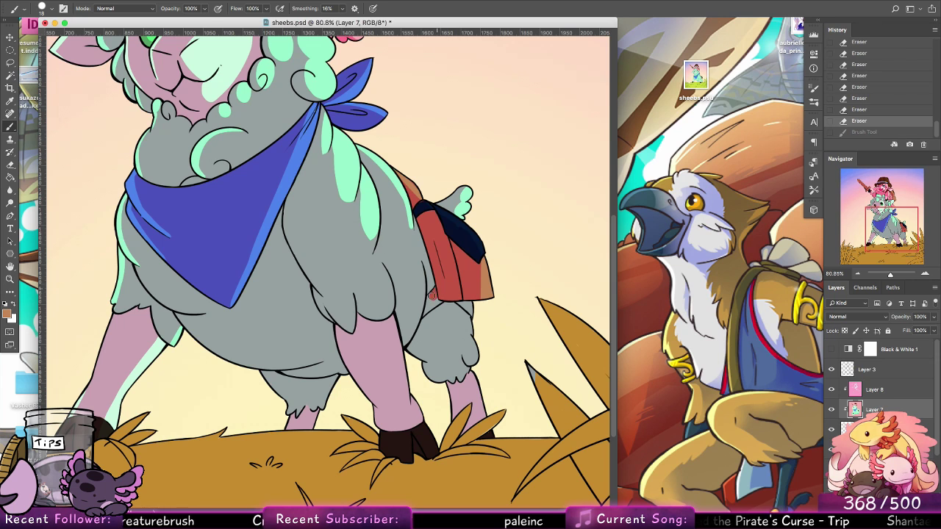
{"action": "mouse_move", "coordinate": [429, 299]}
{"action": "left_mouse_down"}
{"action": "mouse_move", "coordinate": [425, 317]}
{"action": "mouse_move", "coordinate": [475, 314]}
{"action": "mouse_move", "coordinate": [477, 322]}
{"action": "left_mouse_up"}
{"action": "key", "text": "super+z"}
{"action": "left_click", "coordinate": [397, 209], "text": "alt"}
{"action": "left_click", "coordinate": [483, 290], "text": "alt"}
{"action": "left_click", "coordinate": [372, 213], "text": "alt"}
Step: Sample the pink shadow colour from Layer 8 by temporarily setting its blend mode to Normal, restoring Multiply
{"action": "left_click", "coordinate": [875, 390]}
{"action": "left_click", "coordinate": [857, 316]}
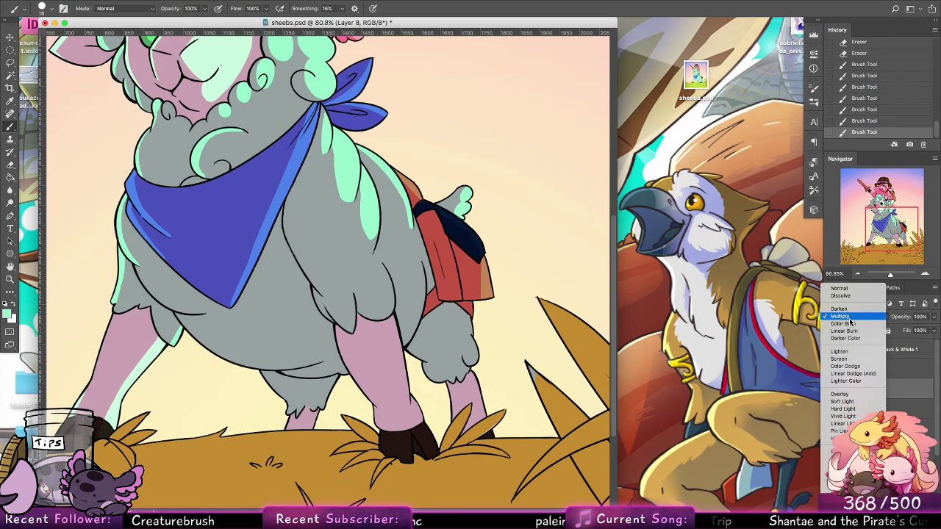
{"action": "left_click", "coordinate": [853, 291]}
{"action": "left_click", "coordinate": [469, 288], "text": "alt"}
{"action": "key", "text": "ctrl+z"}
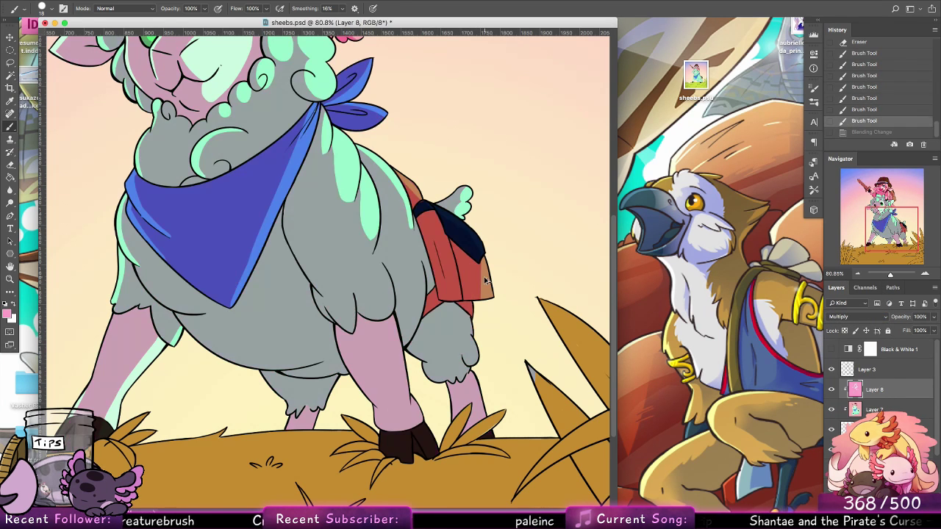
Step: Erase rim light down the red under-strip, the hind thigh wool and the hind leg, comparing the last strokes by undo and redo
{"action": "left_click", "coordinate": [11, 165]}
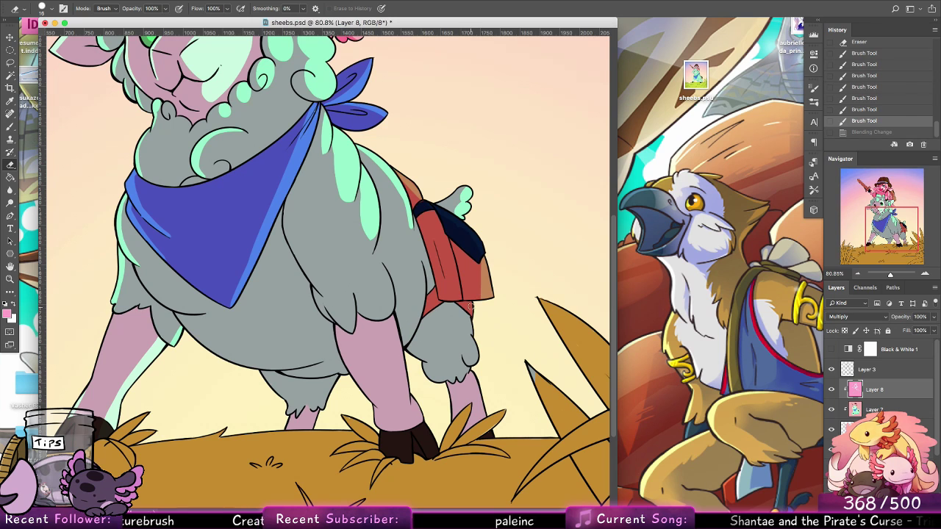
{"action": "mouse_move", "coordinate": [471, 306]}
{"action": "left_mouse_down"}
{"action": "mouse_move", "coordinate": [464, 306]}
{"action": "mouse_move", "coordinate": [477, 300]}
{"action": "mouse_move", "coordinate": [466, 309]}
{"action": "mouse_move", "coordinate": [475, 360]}
{"action": "mouse_move", "coordinate": [492, 287]}
{"action": "left_mouse_up"}
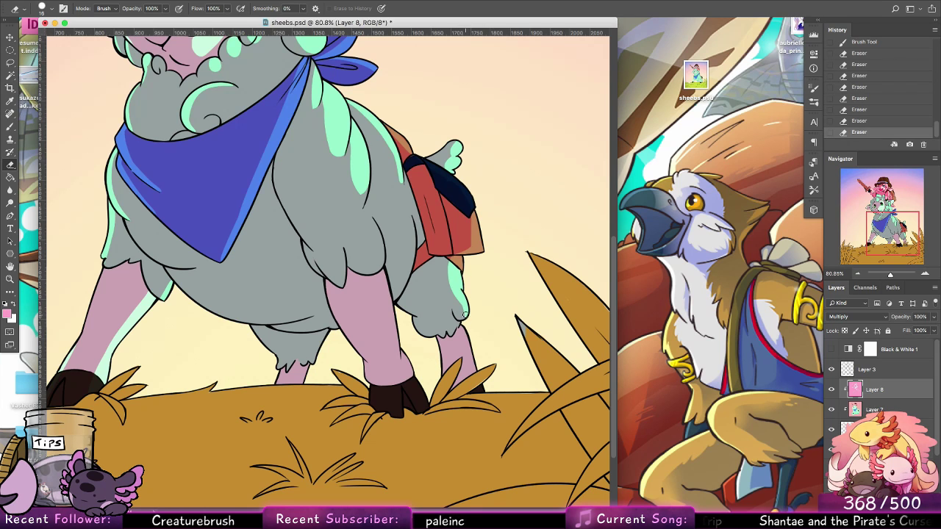
{"action": "left_click_drag", "start_coordinate": [461, 327], "coordinate": [470, 371]}
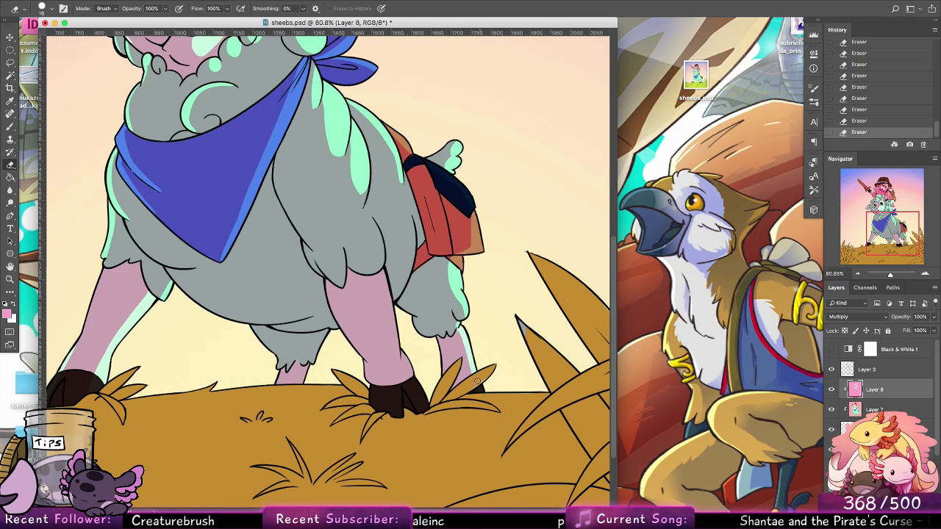
{"action": "key", "text": "ctrl+z"}
{"action": "key", "text": "ctrl+z"}
{"action": "key", "text": "ctrl+z"}
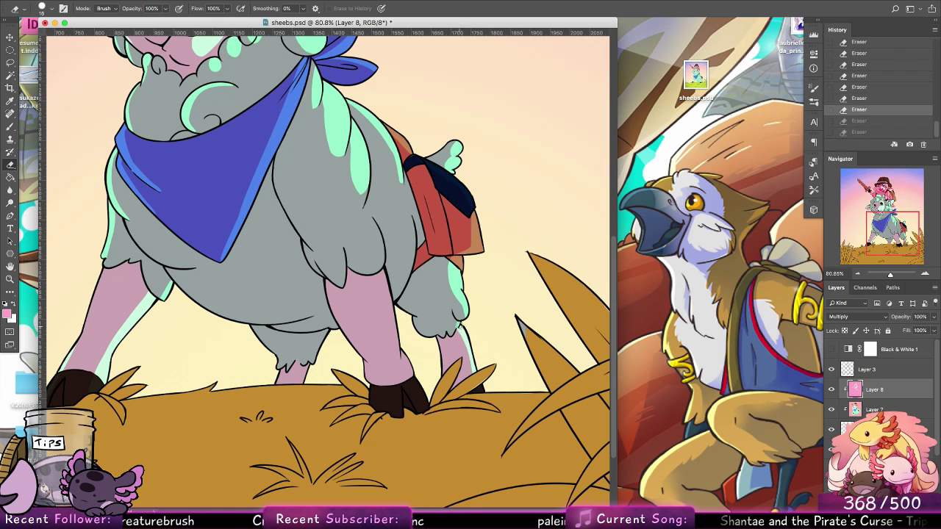
{"action": "key", "text": "ctrl+shift+z"}
{"action": "key", "text": "ctrl+shift+z"}
{"action": "key", "text": "ctrl+shift+z"}
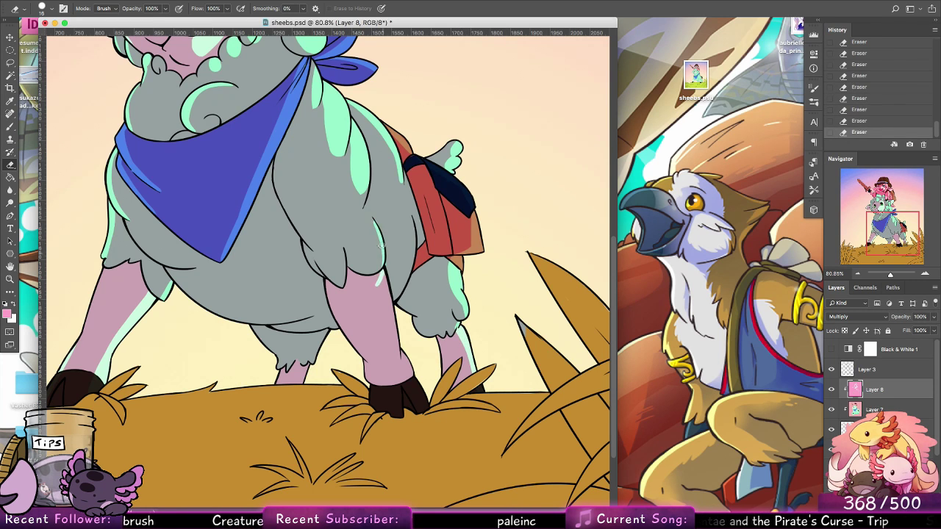
Step: Compare the trial highlight on the right foreleg's wool cuff with the previous state and undo it
{"action": "key", "text": "ctrl+z"}
{"action": "key", "text": "ctrl+shift+z"}
{"action": "key", "text": "ctrl+z"}
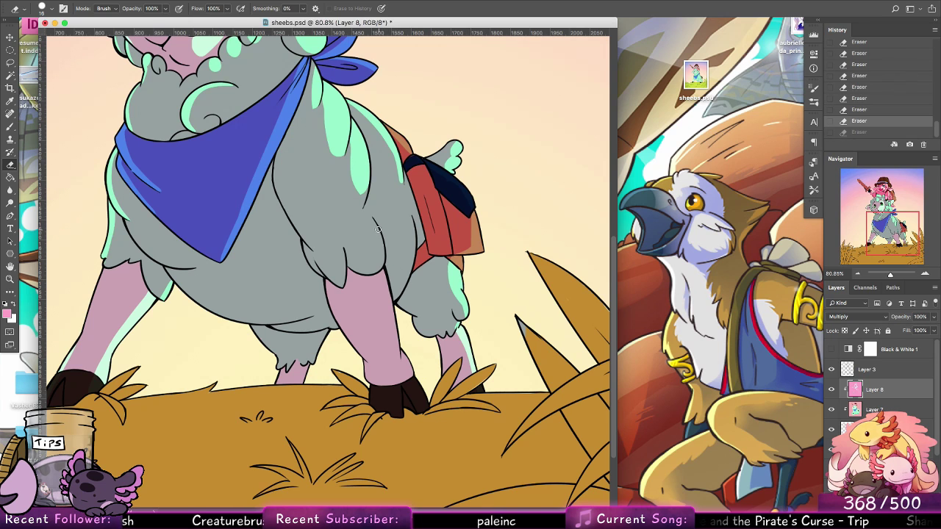
Step: Restore the undone trial highlight on the right foreleg's wool cuff and retouch it with a brush stroke in the shadow colour
{"action": "key", "text": "ctrl+shift+z"}
{"action": "key", "text": "ctrl+z"}
{"action": "key", "text": "ctrl+shift+z"}
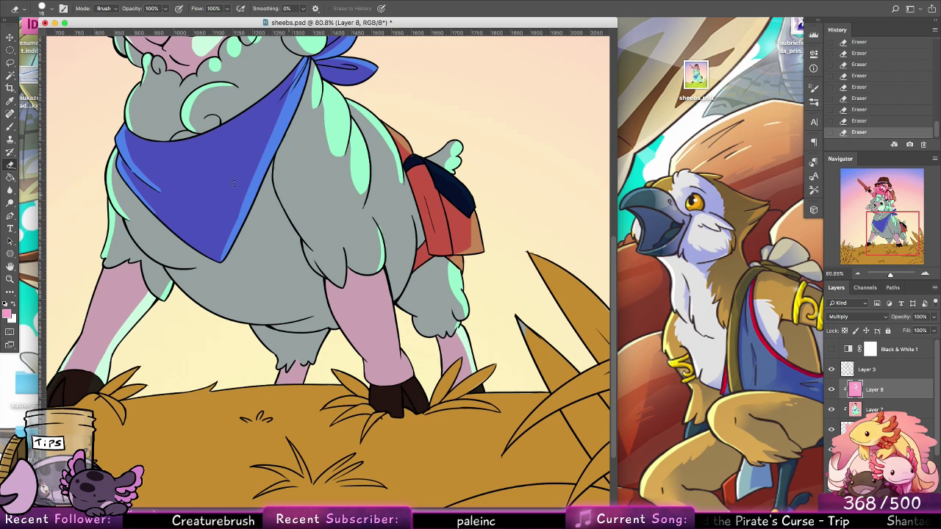
{"action": "key", "text": "b"}
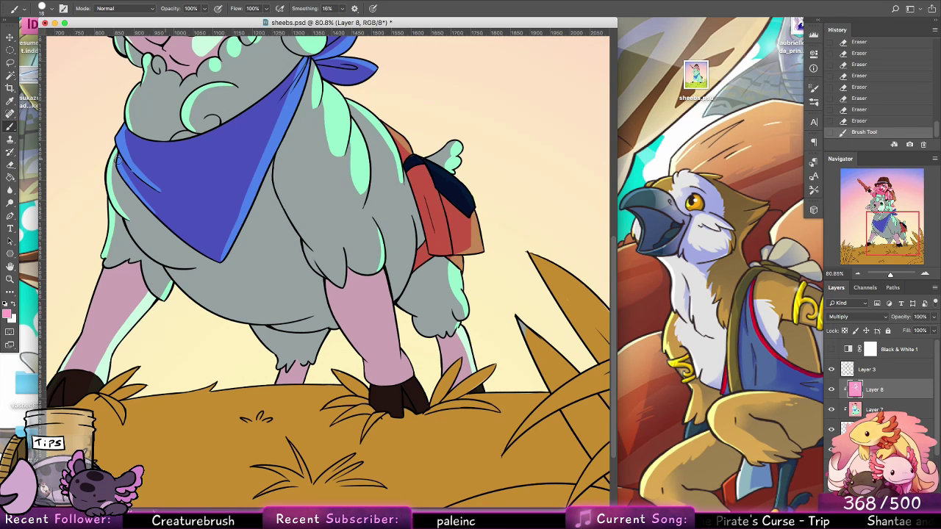
Step: Erase a strip of rim light from Layer 8 down the right foreleg, from the wool cuff to the hoof
{"action": "left_click", "coordinate": [11, 164]}
{"action": "left_click_drag", "start_coordinate": [380, 273], "coordinate": [399, 356]}
{"action": "left_click_drag", "start_coordinate": [382, 270], "coordinate": [410, 377]}
{"action": "mouse_move", "coordinate": [399, 344]}
{"action": "left_mouse_down"}
{"action": "mouse_move", "coordinate": [424, 407]}
{"action": "mouse_move", "coordinate": [402, 405]}
{"action": "left_mouse_up"}
{"action": "scroll", "coordinate": [410, 333], "scroll_direction": "up", "scroll_amount": 5}
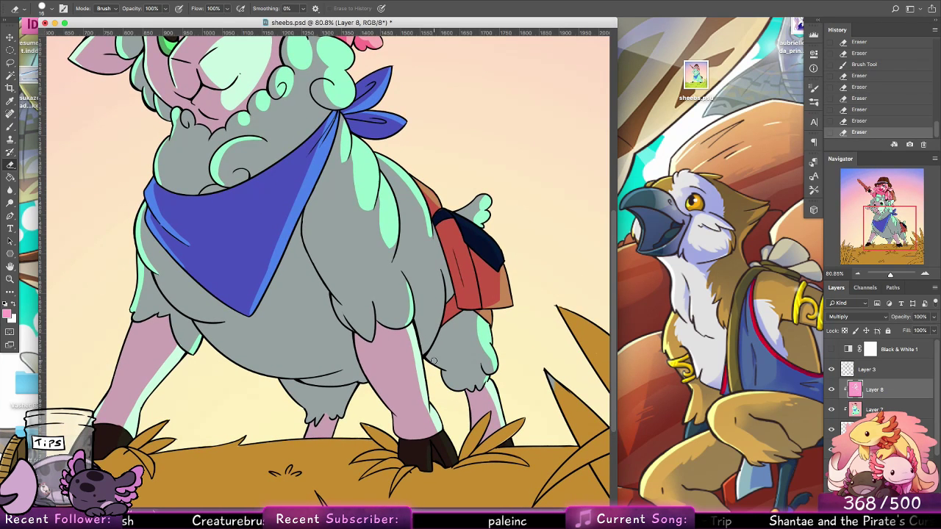
Step: Erase rim light along the belly's lower edge and the far hind leg's wool, comparing the last stroke by undo and redo
{"action": "left_click_drag", "start_coordinate": [195, 323], "coordinate": [272, 331]}
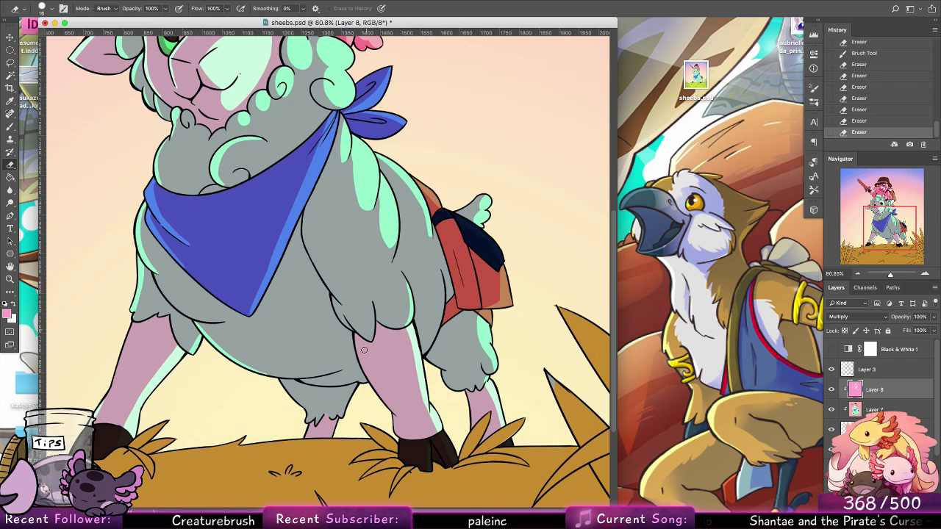
{"action": "mouse_move", "coordinate": [356, 386]}
{"action": "left_mouse_down"}
{"action": "mouse_move", "coordinate": [329, 434]}
{"action": "mouse_move", "coordinate": [341, 416]}
{"action": "left_mouse_up"}
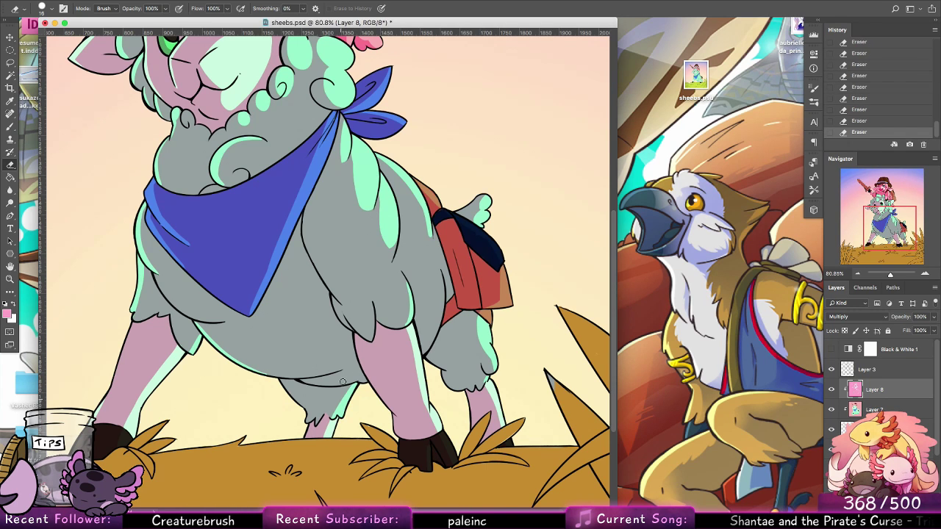
{"action": "left_click_drag", "start_coordinate": [300, 380], "coordinate": [357, 382]}
{"action": "left_click_drag", "start_coordinate": [301, 381], "coordinate": [362, 377]}
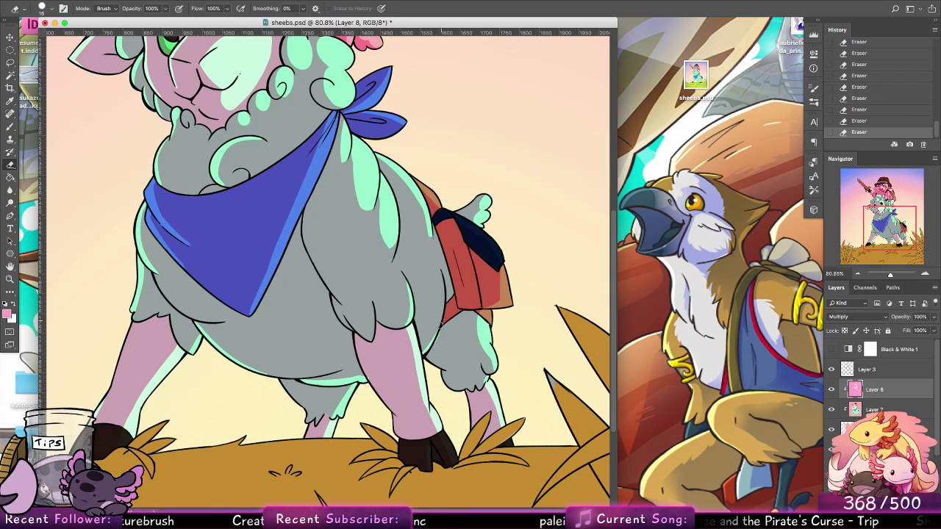
{"action": "key", "text": "super+z"}
{"action": "key", "text": "super+z"}
Step: On Layer 8 copy, erase a strip of light along the hill's crest with a 60 px eraser, comparing it by undo and redo
{"action": "left_click_drag", "start_coordinate": [516, 276], "coordinate": [523, 418]}
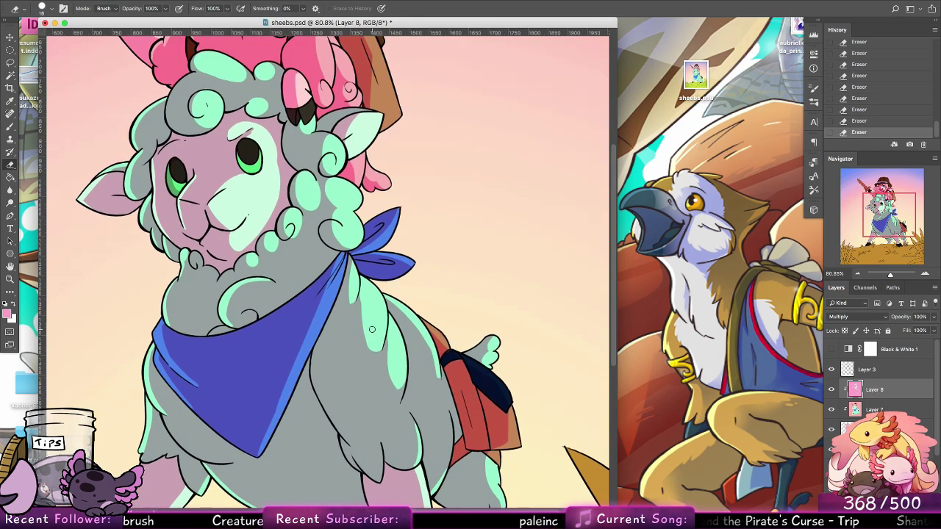
{"action": "left_click", "coordinate": [10, 280]}
{"action": "scroll", "coordinate": [490, 300], "scroll_direction": "down", "scroll_amount": 8}
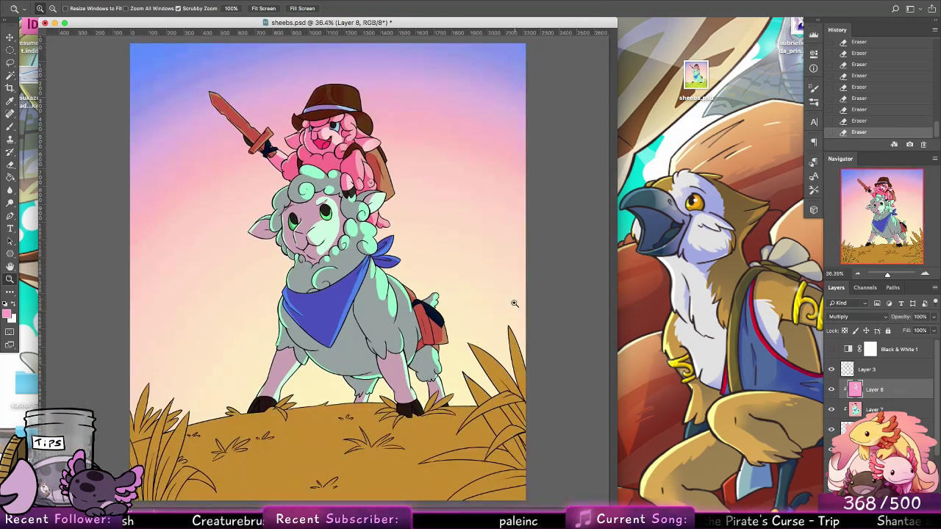
{"action": "left_click", "coordinate": [10, 127]}
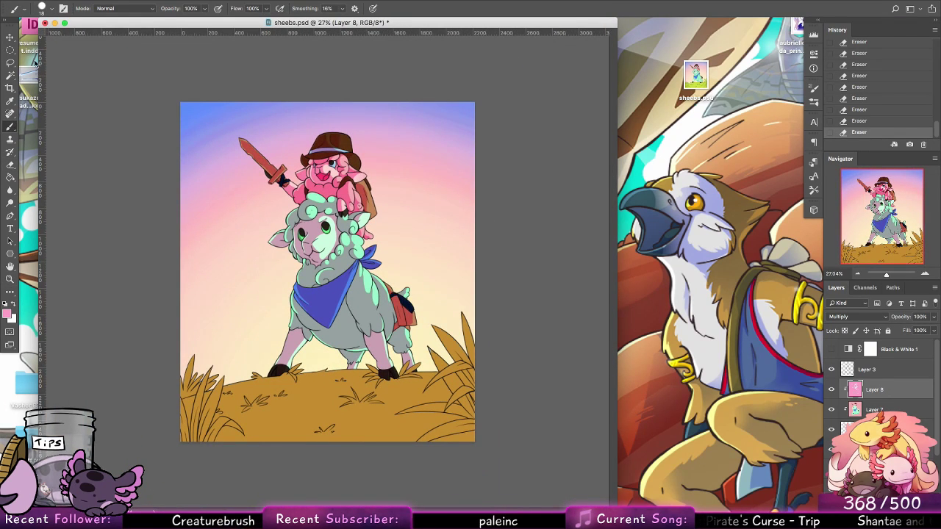
{"action": "left_click", "coordinate": [10, 165]}
{"action": "key", "text": "super+j"}
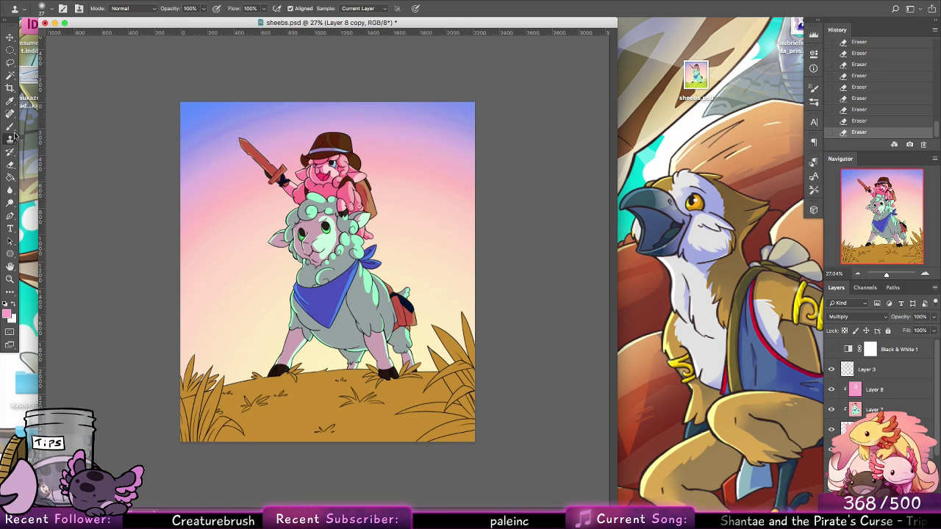
{"action": "left_click", "coordinate": [51, 8]}
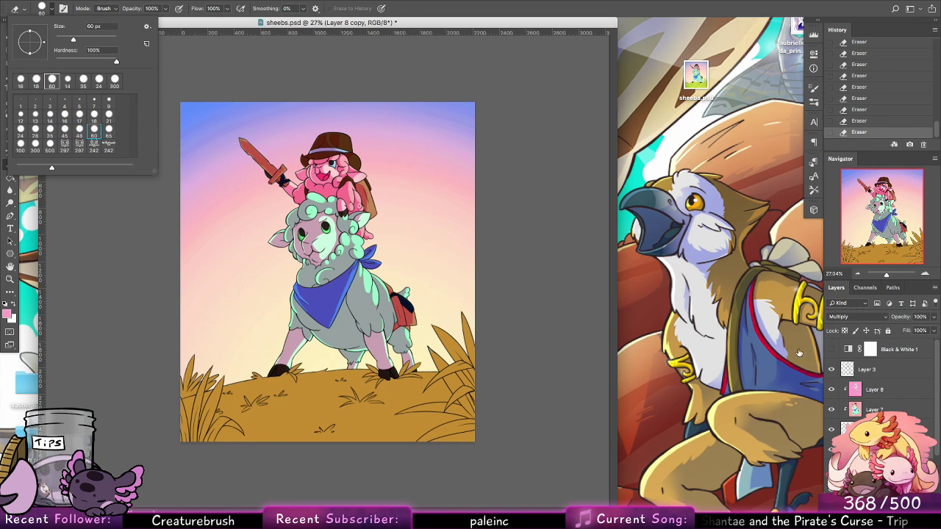
{"action": "mouse_move", "coordinate": [185, 400]}
{"action": "left_mouse_down"}
{"action": "mouse_move", "coordinate": [300, 371]}
{"action": "mouse_move", "coordinate": [188, 400]}
{"action": "mouse_move", "coordinate": [305, 373]}
{"action": "mouse_move", "coordinate": [234, 386]}
{"action": "mouse_move", "coordinate": [495, 378]}
{"action": "left_mouse_up"}
{"action": "key", "text": "super+z"}
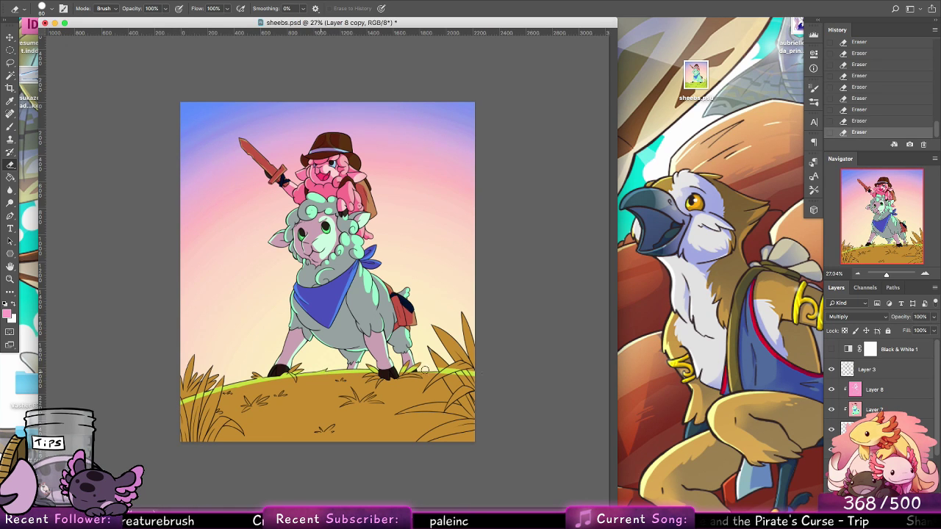
{"action": "key", "text": "super+z"}
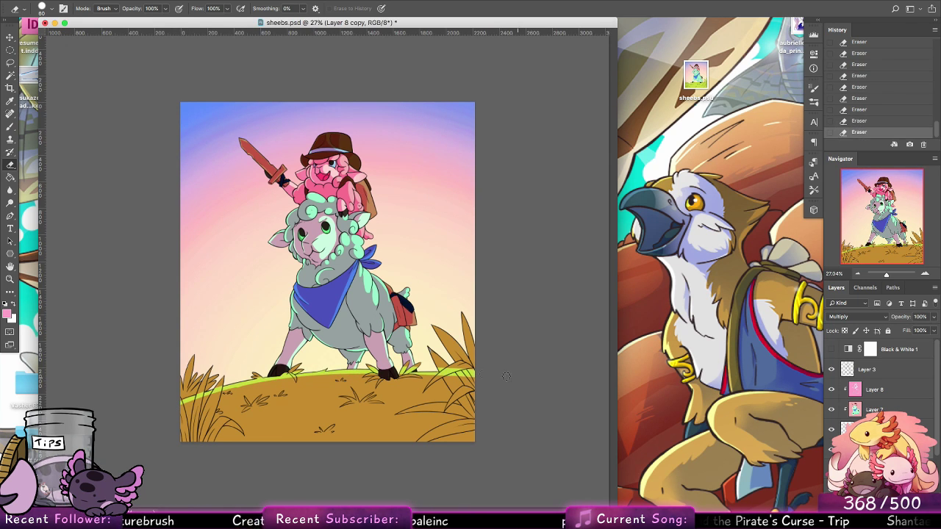
{"action": "key", "text": "super+shift+z"}
Step: Switch to the Gradient tool with the linear gradient style
{"action": "left_click", "coordinate": [10, 177]}
{"action": "left_click", "coordinate": [50, 179]}
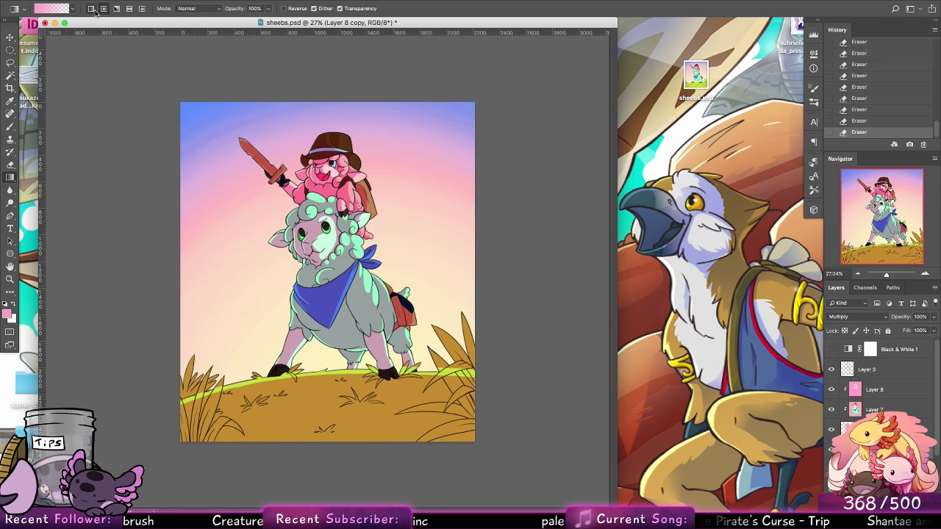
{"action": "left_click", "coordinate": [91, 9]}
Step: Try linear gradients across the hill directly on Layer 8 copy and undo them
{"action": "left_click_drag", "start_coordinate": [360, 369], "coordinate": [283, 375]}
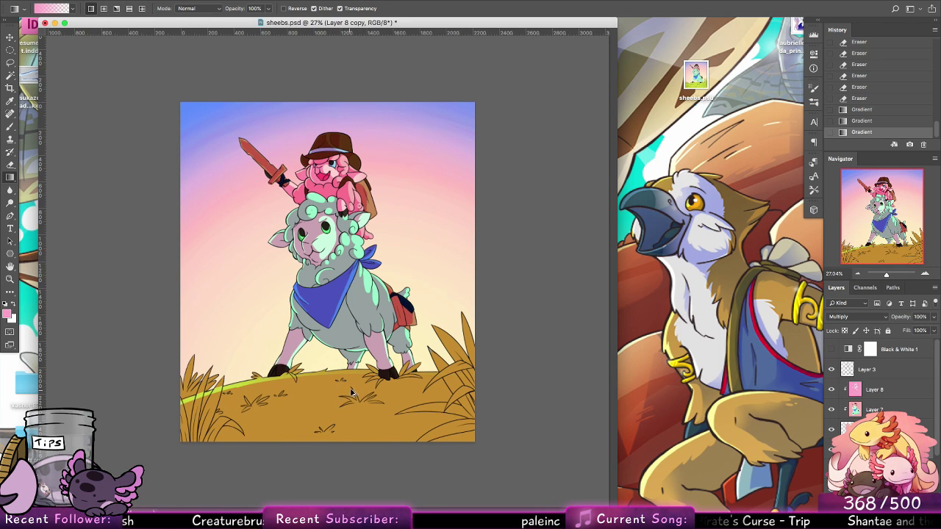
{"action": "key", "text": "super+z"}
{"action": "key", "text": "super+z"}
{"action": "key", "text": "super+z"}
Step: Add a layer mask to Layer 8 copy and draw linear gradients on it, fading the shadow from the hill's upper part
{"action": "left_click", "coordinate": [867, 507]}
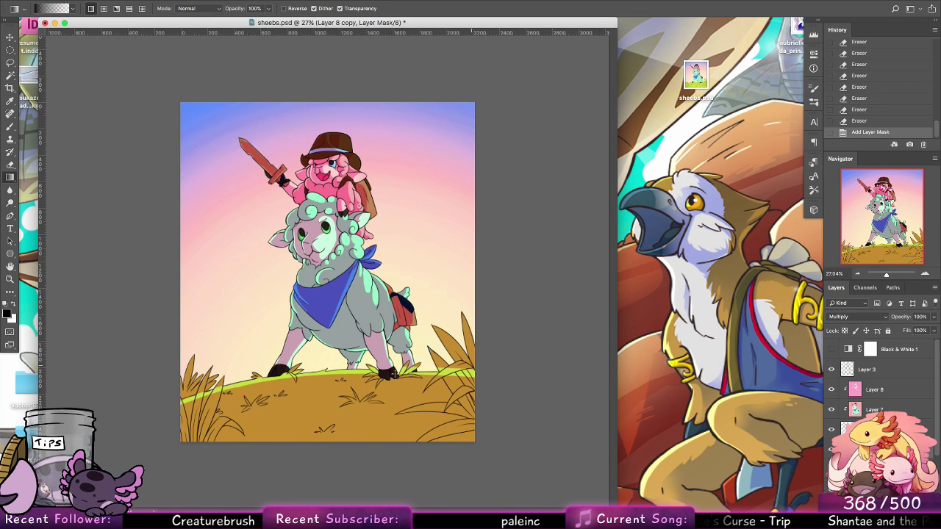
{"action": "left_click_drag", "start_coordinate": [348, 405], "coordinate": [348, 408]}
{"action": "left_click_drag", "start_coordinate": [349, 372], "coordinate": [310, 405]}
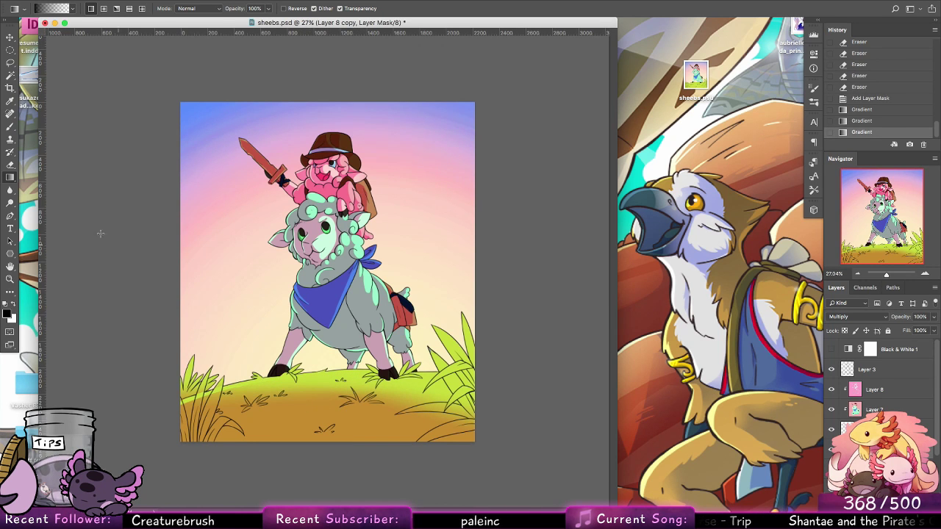
Step: On the layer mask, paint white with a 45 px brush over the right-hand clump of tall grass to bring back its shadow
{"action": "key", "text": "b"}
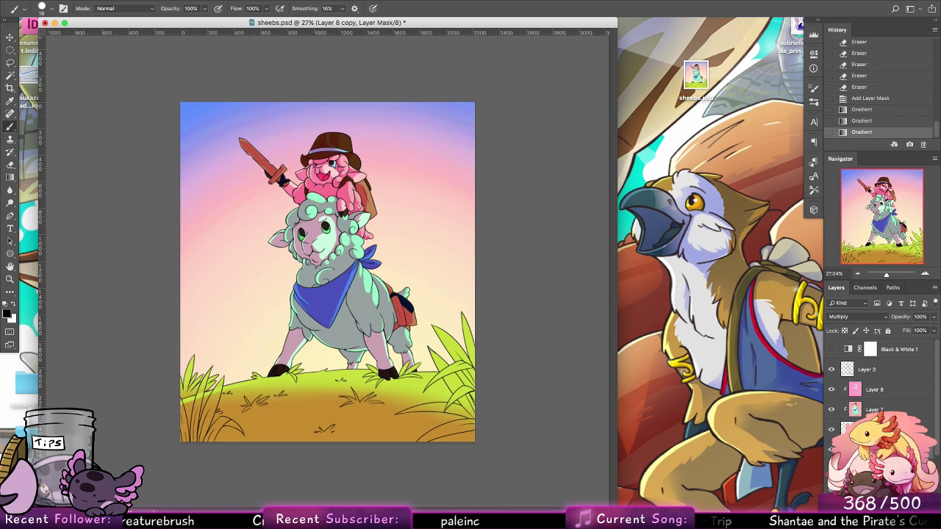
{"action": "left_click", "coordinate": [856, 449]}
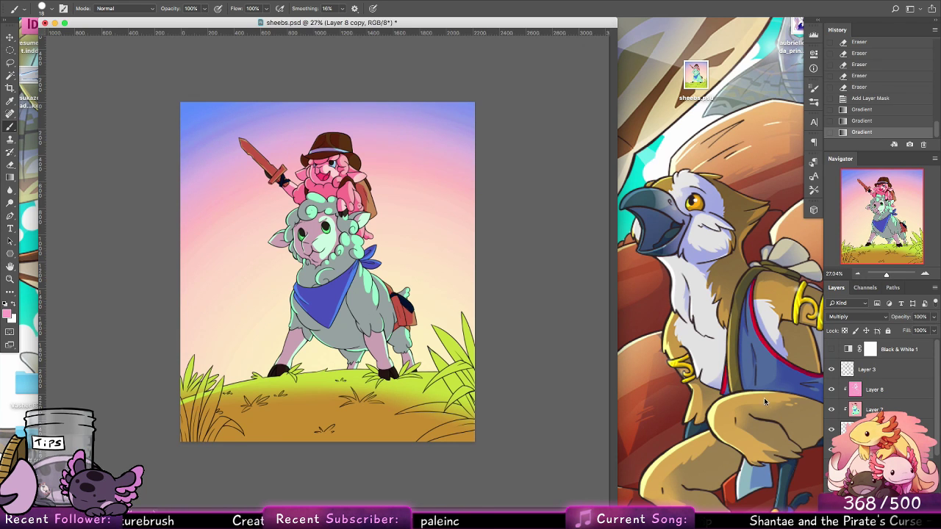
{"action": "left_click", "coordinate": [46, 9]}
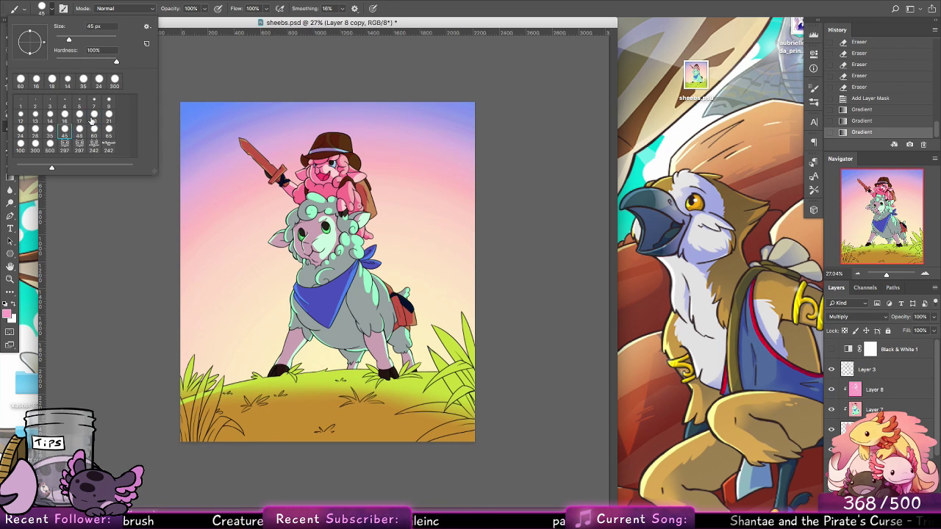
{"action": "key", "text": "Escape"}
{"action": "key", "text": "super+backslash"}
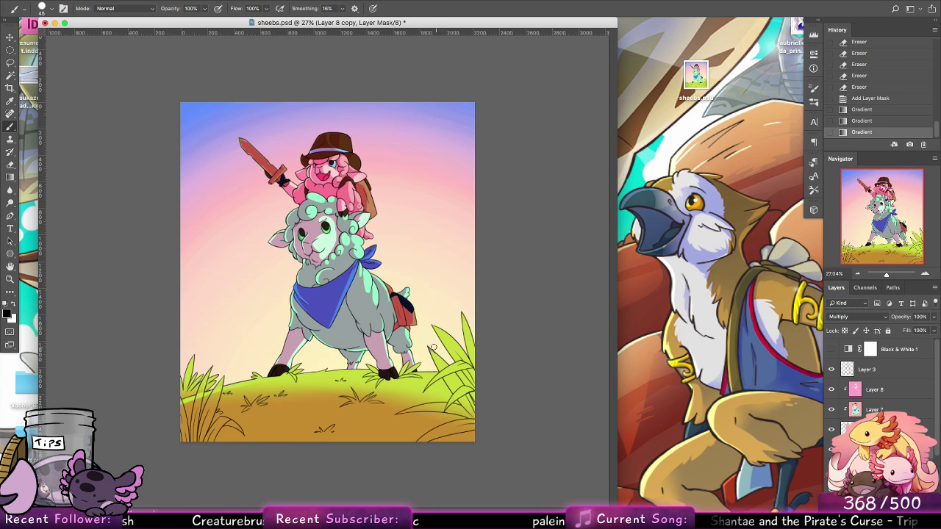
{"action": "left_click", "coordinate": [448, 379]}
{"action": "key", "text": "x"}
{"action": "key", "text": "x"}
{"action": "key", "text": "x"}
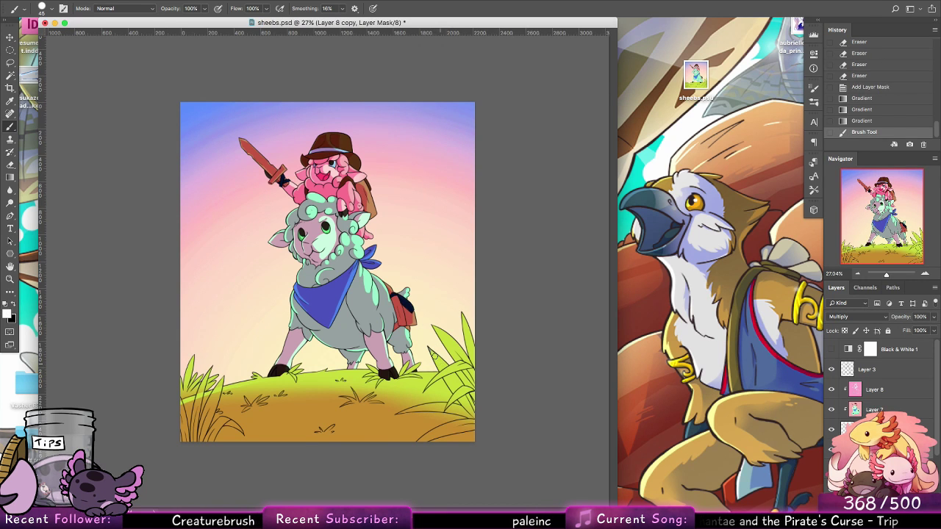
{"action": "left_click_drag", "start_coordinate": [437, 360], "coordinate": [430, 344]}
{"action": "mouse_move", "coordinate": [443, 377]}
{"action": "left_mouse_down"}
{"action": "mouse_move", "coordinate": [461, 400]}
{"action": "mouse_move", "coordinate": [431, 348]}
{"action": "mouse_move", "coordinate": [475, 416]}
{"action": "mouse_move", "coordinate": [434, 343]}
{"action": "mouse_move", "coordinate": [471, 406]}
{"action": "left_mouse_up"}
{"action": "mouse_move", "coordinate": [434, 327]}
{"action": "left_mouse_down"}
{"action": "mouse_move", "coordinate": [457, 366]}
{"action": "mouse_move", "coordinate": [445, 332]}
{"action": "mouse_move", "coordinate": [469, 346]}
{"action": "mouse_move", "coordinate": [471, 317]}
{"action": "mouse_move", "coordinate": [462, 332]}
{"action": "left_mouse_up"}
Step: Dab black on the mask where the hill's crest meets the canvas's right edge, comparing the dab by undo and redo
{"action": "key", "text": "x"}
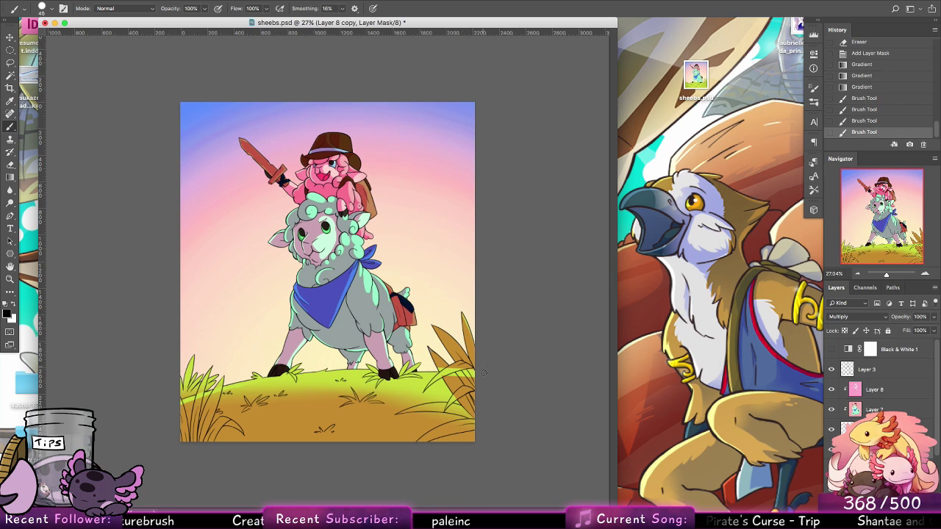
{"action": "left_click", "coordinate": [483, 373]}
{"action": "key", "text": "ctrl+z"}
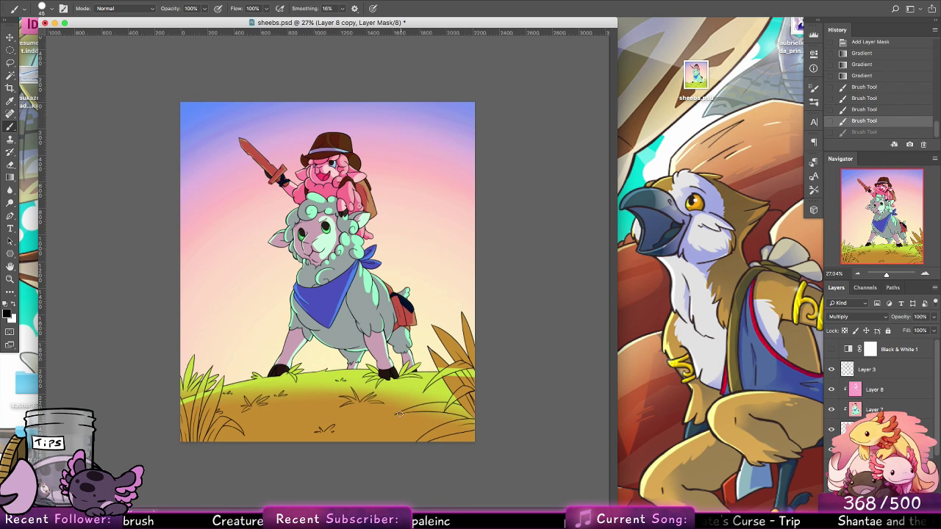
{"action": "key", "text": "ctrl+shift+z"}
{"action": "key", "text": "ctrl+z"}
{"action": "key", "text": "ctrl+shift+z"}
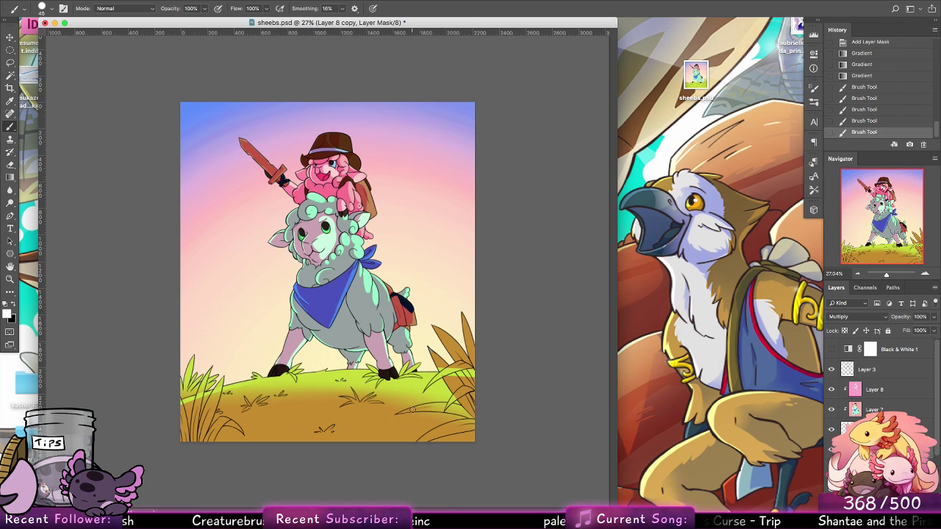
Step: Paint white on the mask over the lower blades of the right-hand grass clump, comparing the last strokes by undo and redo
{"action": "mouse_move", "coordinate": [413, 409]}
{"action": "left_mouse_down"}
{"action": "mouse_move", "coordinate": [464, 407]}
{"action": "mouse_move", "coordinate": [430, 406]}
{"action": "mouse_move", "coordinate": [483, 421]}
{"action": "left_mouse_up"}
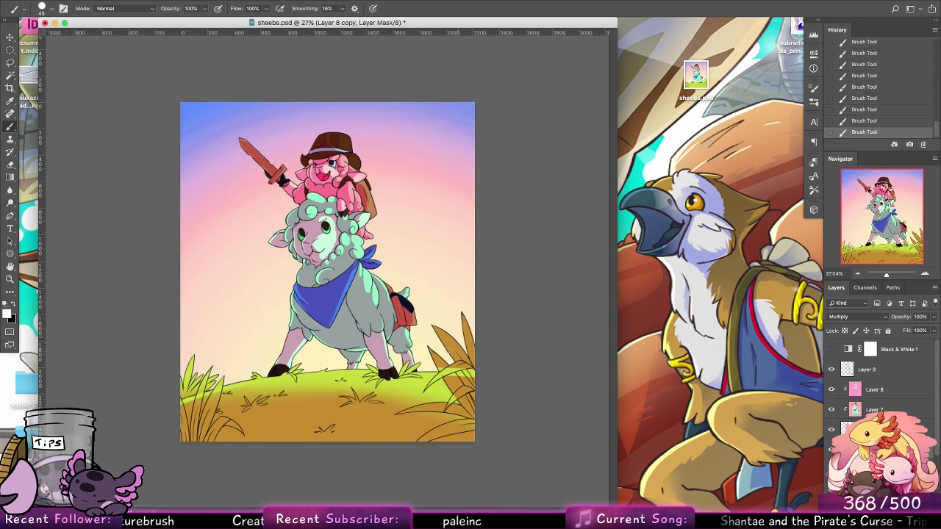
{"action": "key", "text": "alt+super+z"}
{"action": "key", "text": "alt+super+z"}
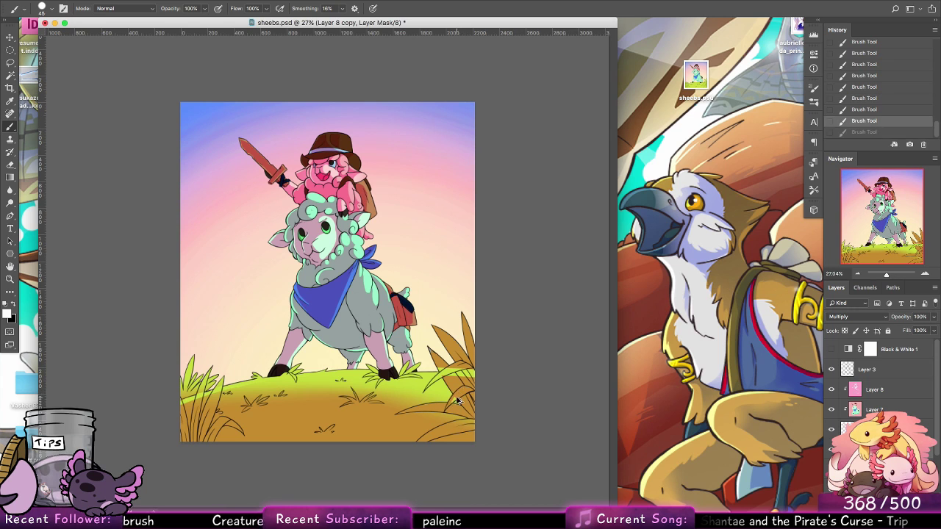
{"action": "left_click_drag", "start_coordinate": [450, 403], "coordinate": [455, 394]}
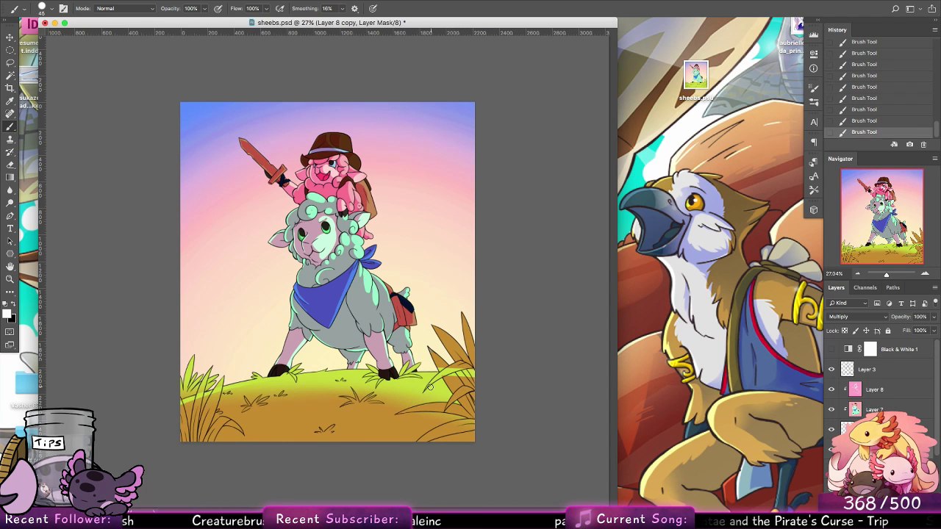
{"action": "key", "text": "super+z"}
{"action": "key", "text": "super+z"}
{"action": "key", "text": "super+z"}
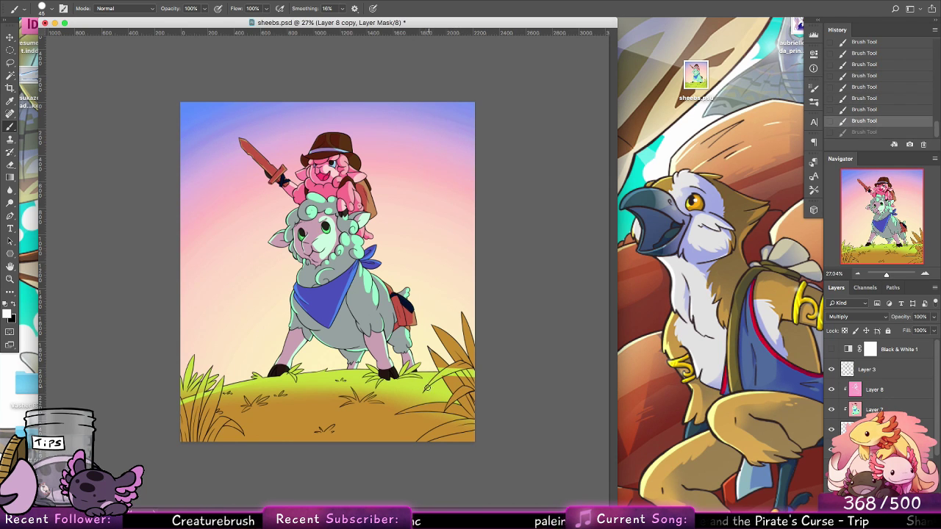
{"action": "key", "text": "super+z"}
Step: Sample the hill's yellow-green from Layer 4 and shift the foreground colour's hue to 76°
{"action": "left_click", "coordinate": [10, 279]}
{"action": "left_click_drag", "start_coordinate": [351, 365], "coordinate": [515, 439]}
{"action": "left_click", "coordinate": [12, 128]}
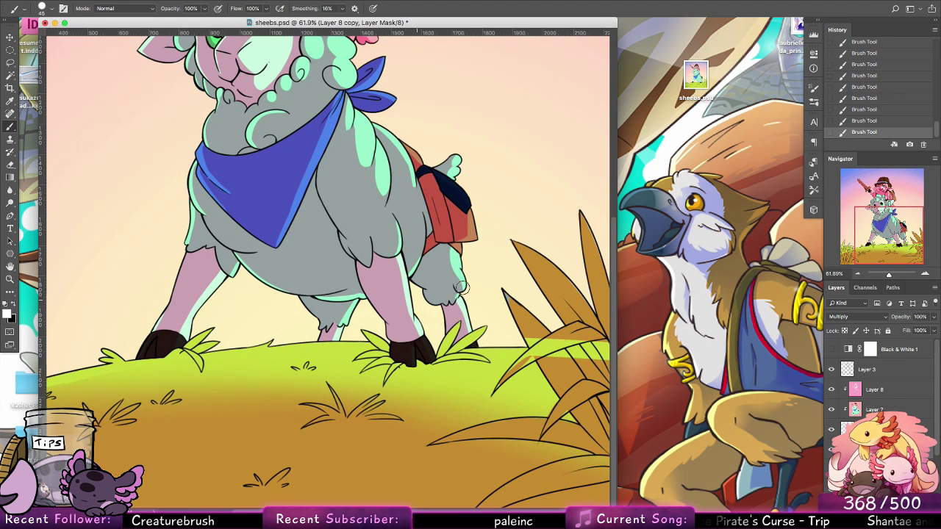
{"action": "left_click", "coordinate": [499, 355], "text": "alt"}
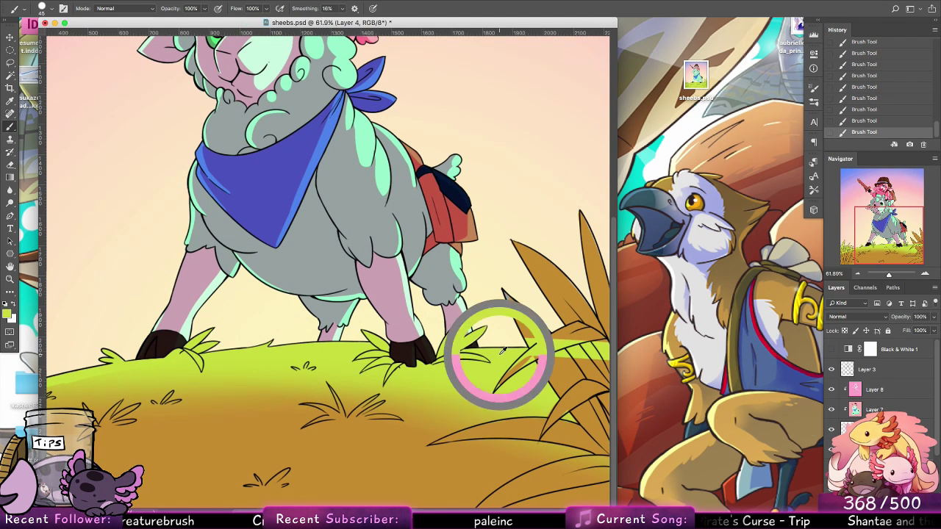
{"action": "left_click", "coordinate": [7, 315]}
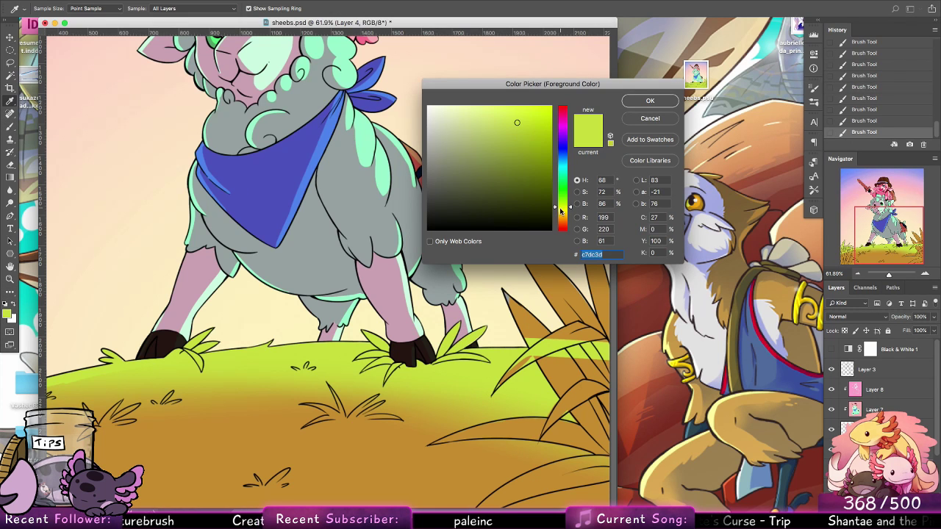
{"action": "left_click", "coordinate": [563, 205]}
{"action": "left_click", "coordinate": [650, 101]}
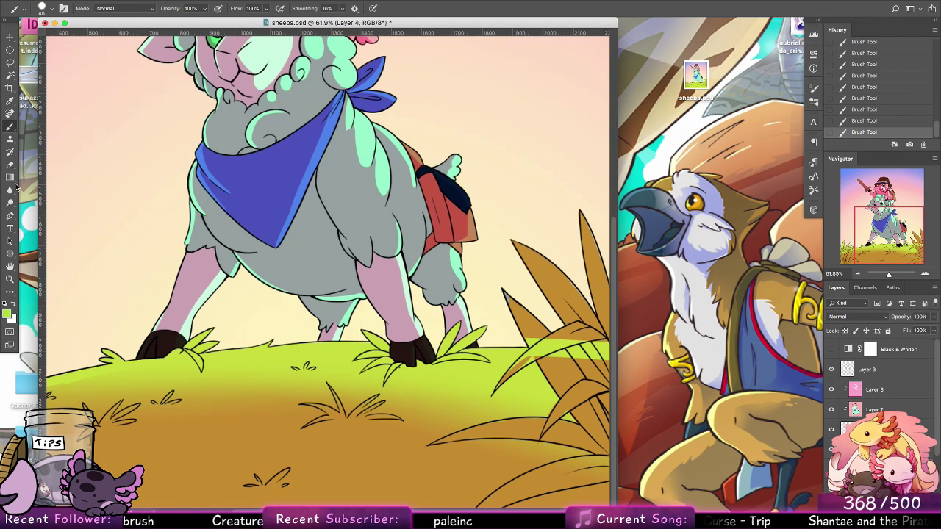
Step: Soften the foreground green to #b6d957 and fill the hill on Layer 4 with the Paint Bucket
{"action": "left_click", "coordinate": [7, 315]}
{"action": "left_click", "coordinate": [503, 123]}
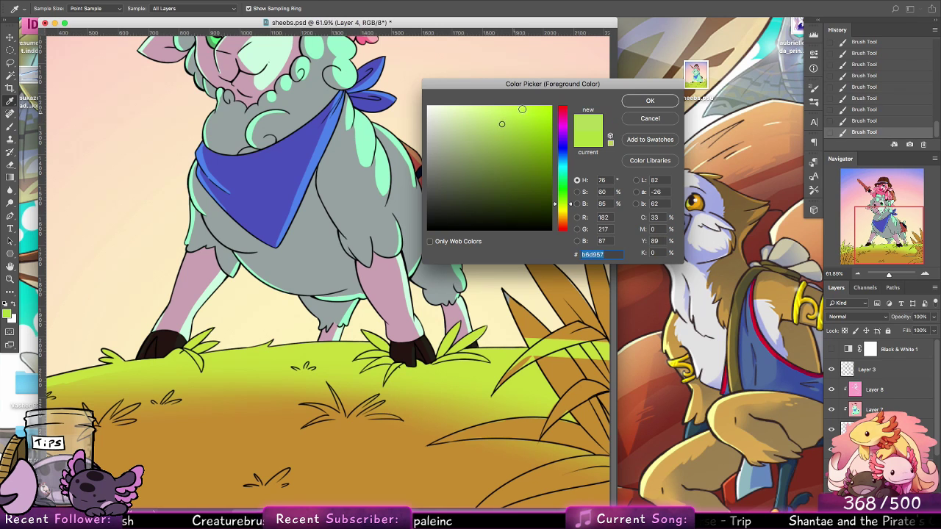
{"action": "left_click", "coordinate": [650, 100]}
{"action": "left_click_drag", "start_coordinate": [10, 177], "coordinate": [58, 185]}
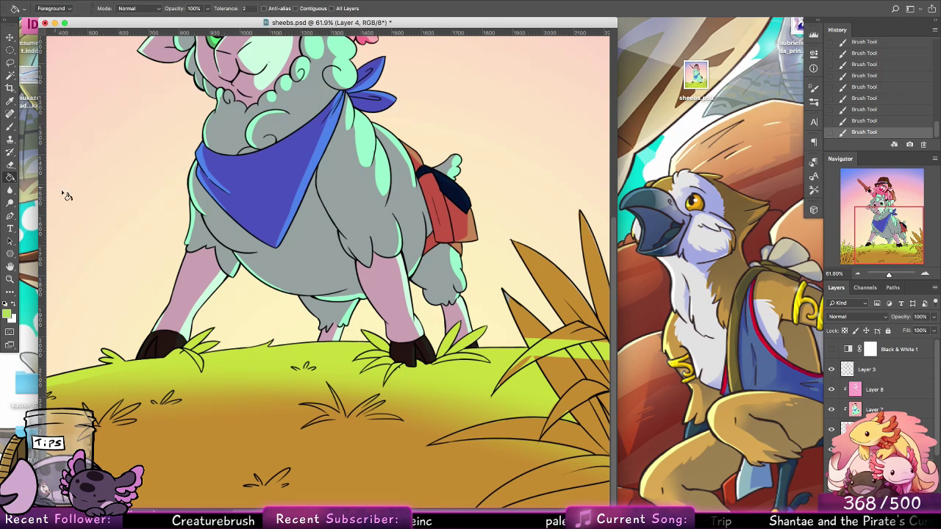
{"action": "left_click", "coordinate": [220, 383]}
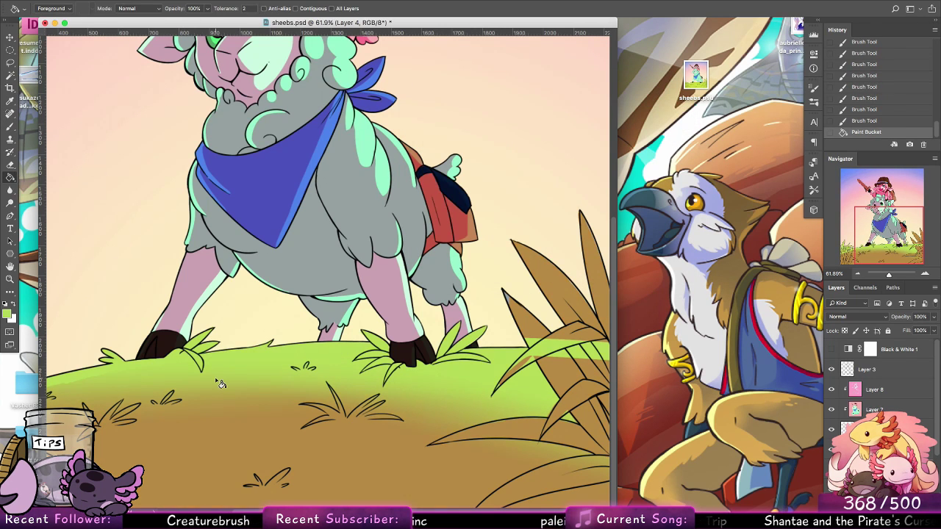
{"action": "left_click", "coordinate": [10, 128]}
{"action": "left_click_drag", "start_coordinate": [504, 293], "coordinate": [522, 295]}
{"action": "key", "text": "ctrl+z"}
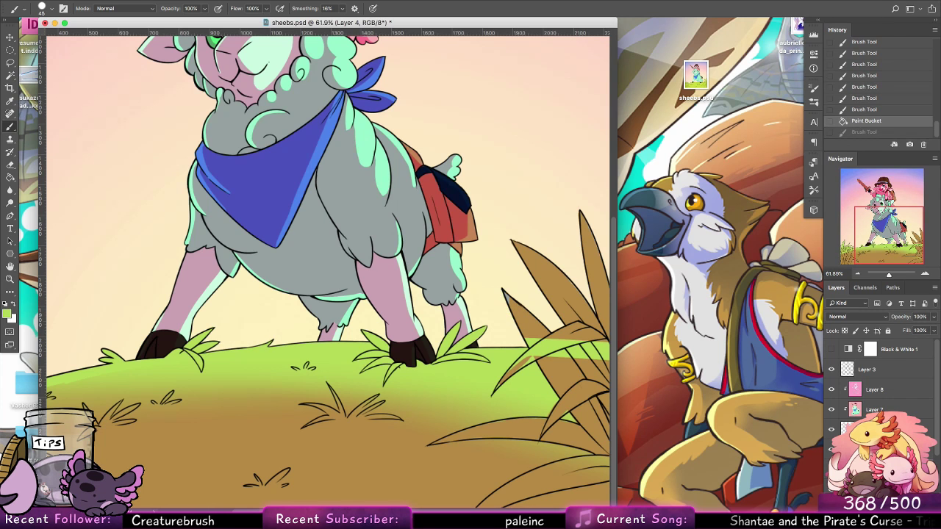
{"action": "key", "text": "ctrl+z"}
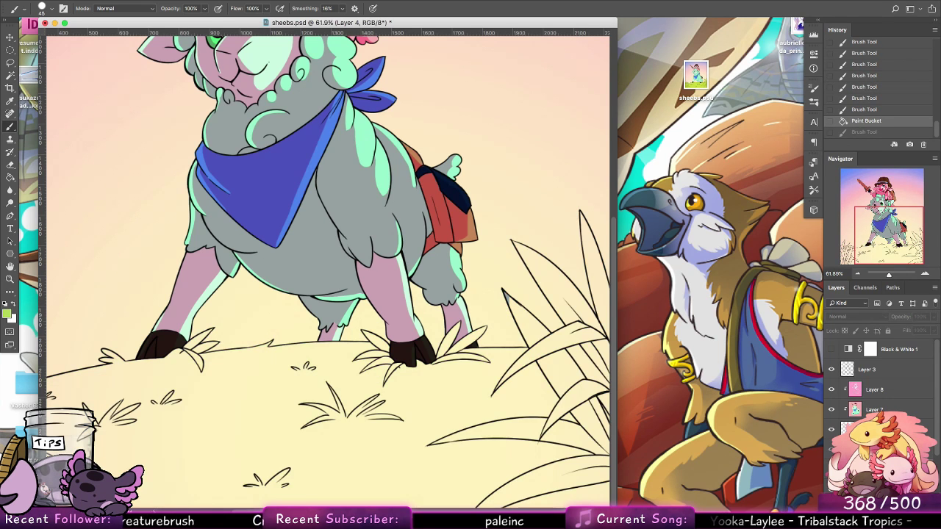
Step: Toggle the hill and sheep layers to check their contents, then erase a stray spot on Layer 6 near the right-hand grass clump
{"action": "left_click", "coordinate": [831, 469]}
{"action": "left_click", "coordinate": [832, 430]}
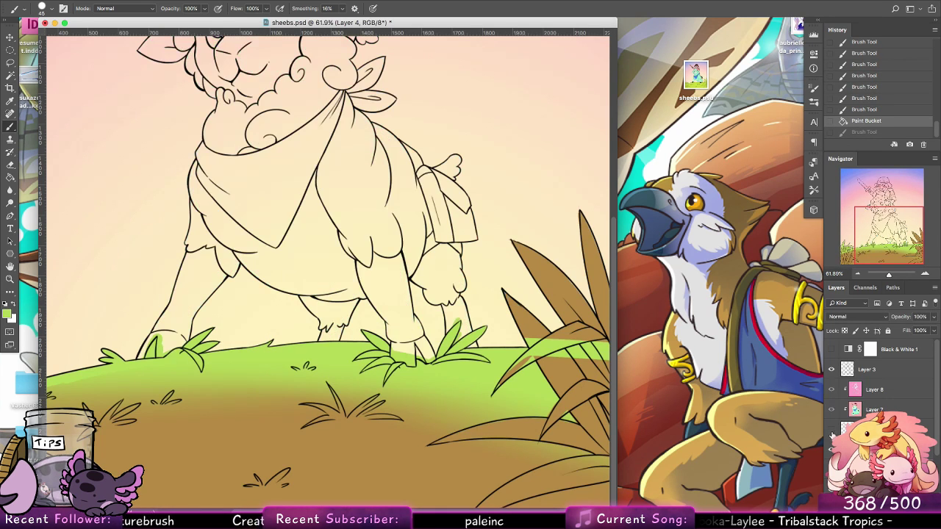
{"action": "left_click", "coordinate": [832, 429]}
{"action": "left_click", "coordinate": [857, 429]}
{"action": "key", "text": "e"}
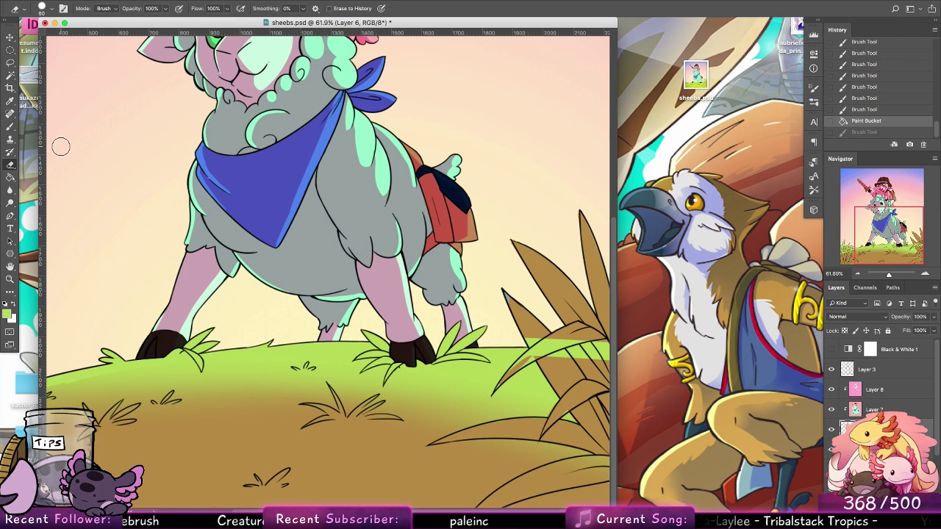
{"action": "left_click", "coordinate": [519, 287]}
{"action": "left_click", "coordinate": [11, 128]}
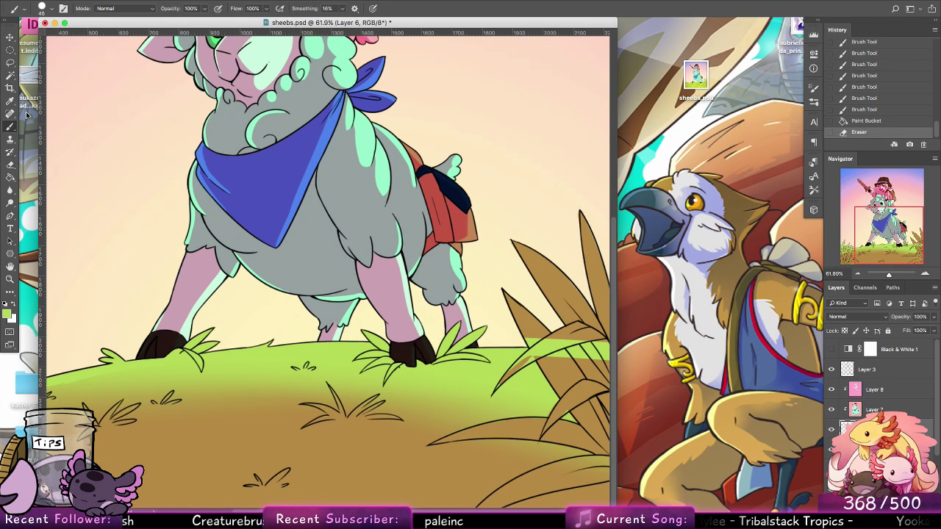
Step: On the Layer 8 copy mask, paint white over the right-hand grass clump's shadow gaps, refining the low blade with a 16 px brush
{"action": "left_click", "coordinate": [875, 450]}
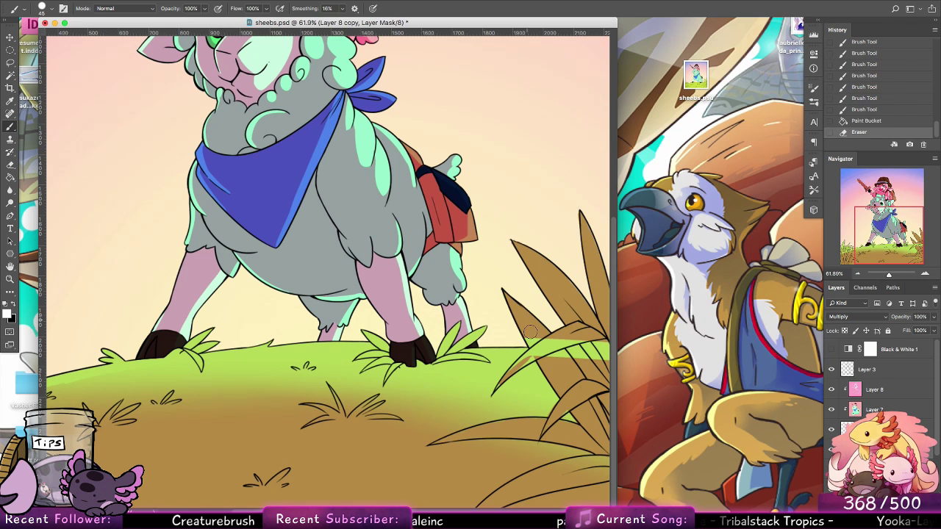
{"action": "mouse_move", "coordinate": [530, 332]}
{"action": "left_mouse_down"}
{"action": "mouse_move", "coordinate": [541, 338]}
{"action": "mouse_move", "coordinate": [531, 316]}
{"action": "left_mouse_up"}
{"action": "key", "text": "x"}
{"action": "key", "text": "x"}
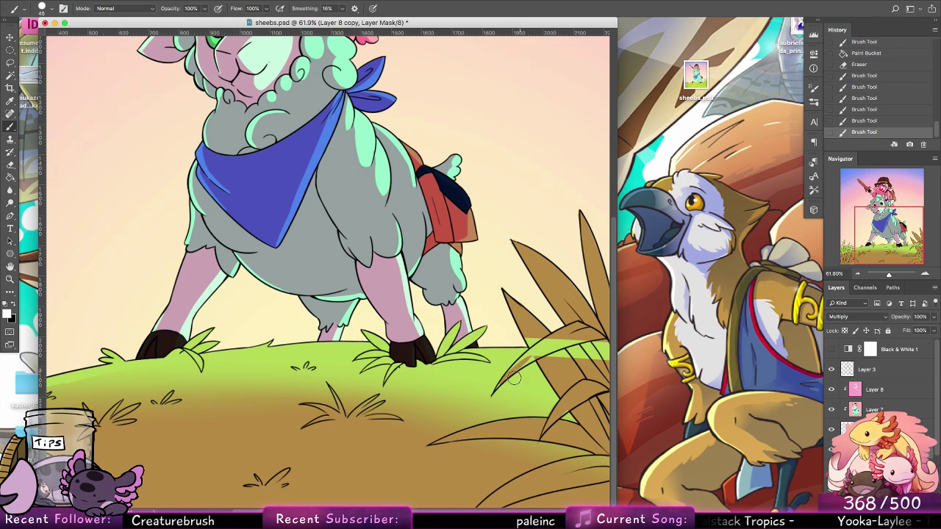
{"action": "left_click", "coordinate": [47, 9]}
{"action": "left_click", "coordinate": [66, 114]}
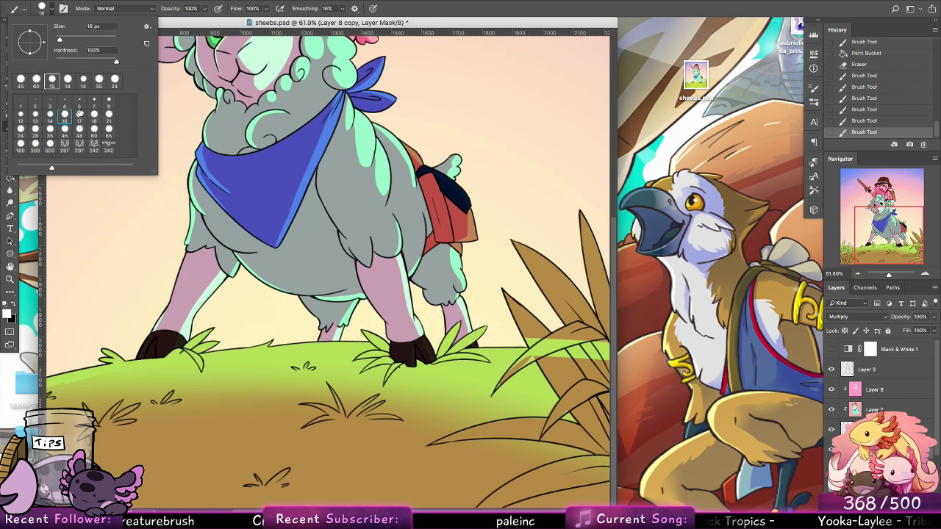
{"action": "left_click_drag", "start_coordinate": [494, 391], "coordinate": [528, 358]}
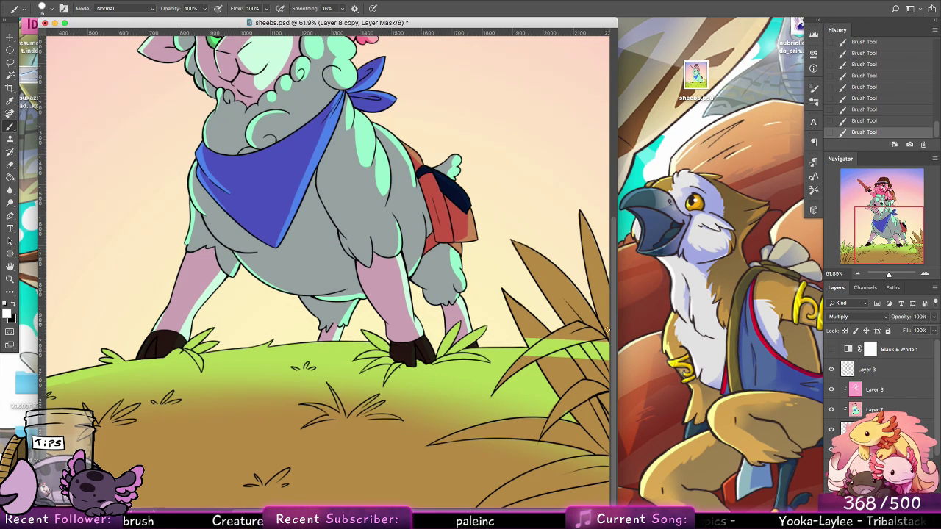
Step: Paint white on the mask over the tall pointed blades of the left-hand grass clump with the 16 px brush
{"action": "scroll", "coordinate": [570, 332], "scroll_direction": "left", "scroll_amount": 5}
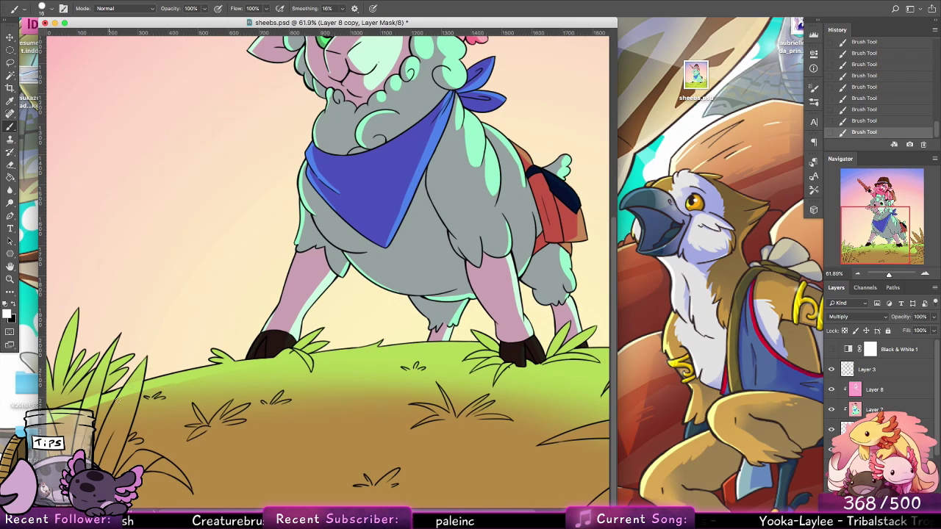
{"action": "mouse_move", "coordinate": [146, 358]}
{"action": "left_mouse_down"}
{"action": "mouse_move", "coordinate": [110, 425]}
{"action": "mouse_move", "coordinate": [146, 359]}
{"action": "mouse_move", "coordinate": [133, 402]}
{"action": "left_mouse_up"}
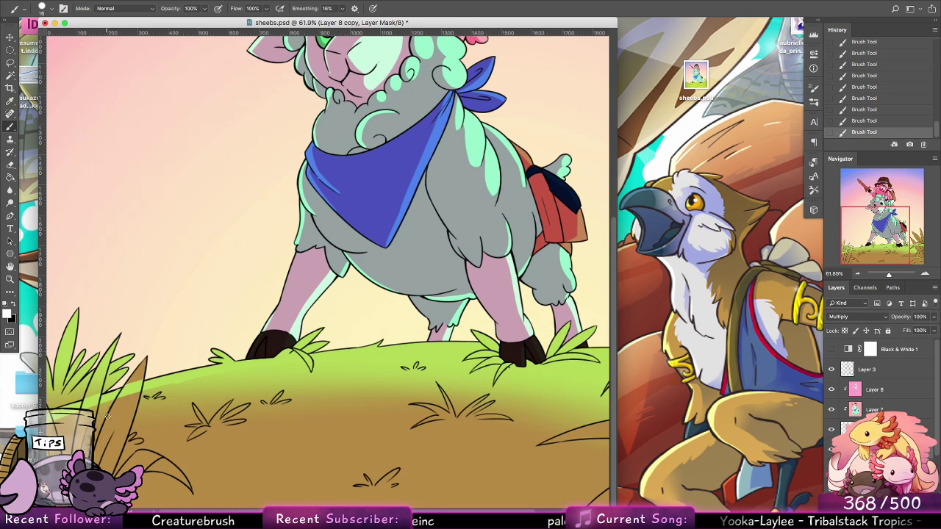
{"action": "mouse_move", "coordinate": [84, 399]}
{"action": "left_mouse_down"}
{"action": "mouse_move", "coordinate": [100, 377]}
{"action": "mouse_move", "coordinate": [97, 393]}
{"action": "mouse_move", "coordinate": [118, 337]}
{"action": "left_mouse_up"}
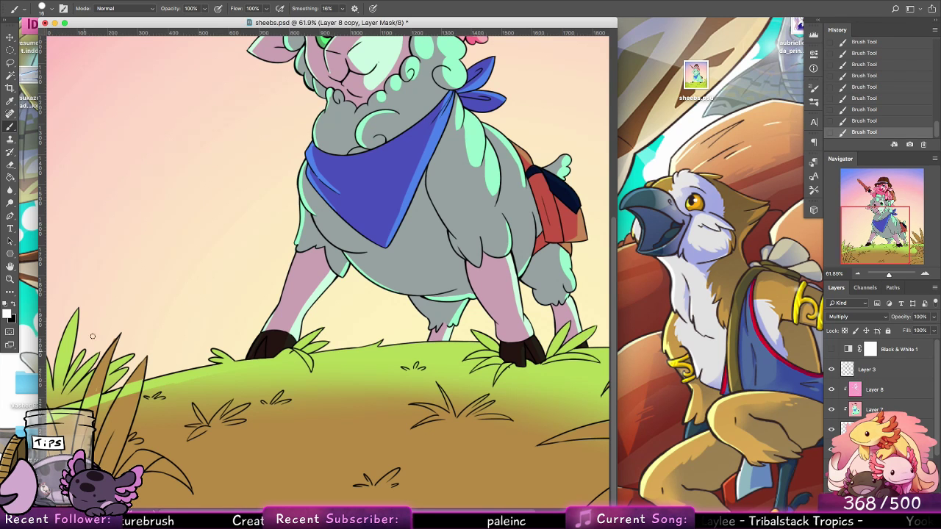
Step: With a 48 px brush, paint white on the mask over the left-hand clump's remaining blades and the tuft around the left-hand front hoof
{"action": "left_click", "coordinate": [50, 9]}
{"action": "left_click", "coordinate": [80, 131]}
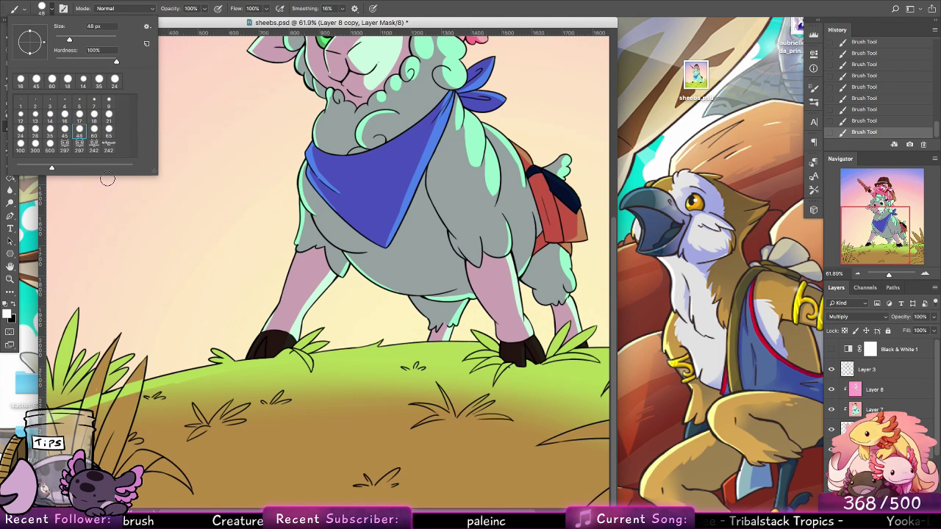
{"action": "mouse_move", "coordinate": [78, 312]}
{"action": "left_mouse_down"}
{"action": "mouse_move", "coordinate": [28, 359]}
{"action": "mouse_move", "coordinate": [29, 375]}
{"action": "mouse_move", "coordinate": [142, 354]}
{"action": "mouse_move", "coordinate": [47, 391]}
{"action": "mouse_move", "coordinate": [112, 378]}
{"action": "mouse_move", "coordinate": [50, 402]}
{"action": "mouse_move", "coordinate": [91, 397]}
{"action": "left_mouse_up"}
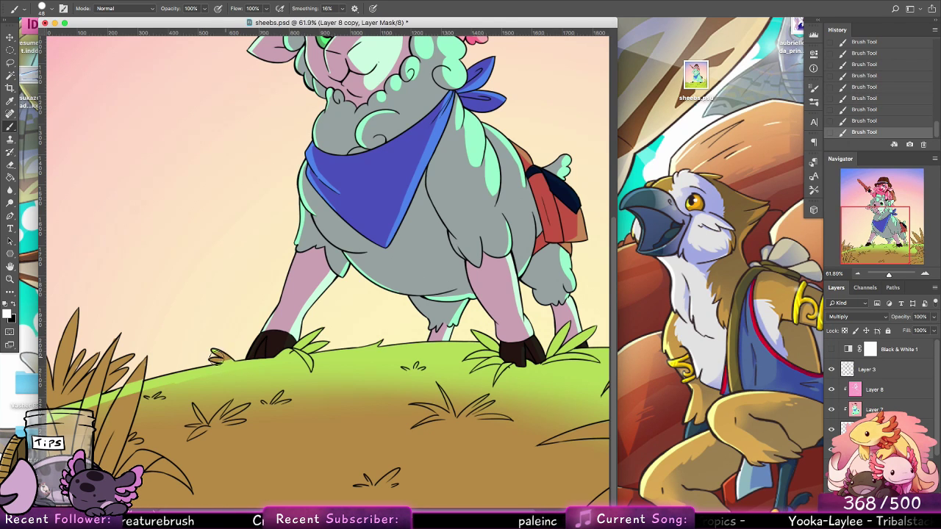
{"action": "left_click_drag", "start_coordinate": [334, 332], "coordinate": [298, 345]}
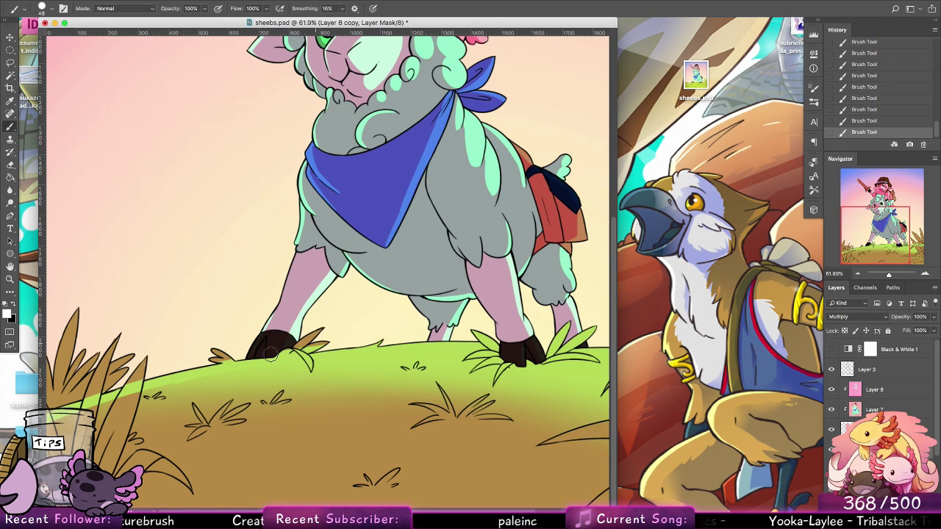
Step: With an 18 px brush, paint white on the mask over the grass blades around the right-hand front hoof
{"action": "left_click_drag", "start_coordinate": [506, 405], "coordinate": [395, 408]}
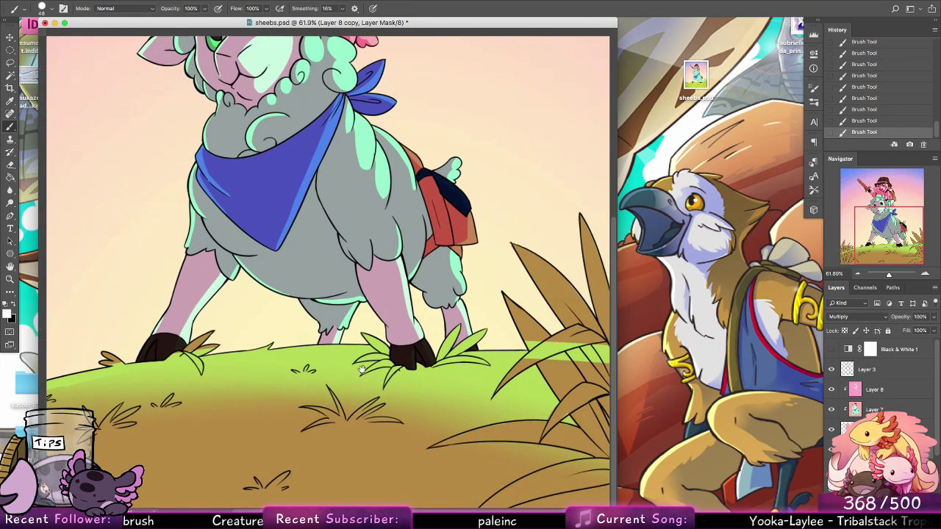
{"action": "left_click", "coordinate": [51, 8]}
{"action": "left_click", "coordinate": [93, 116]}
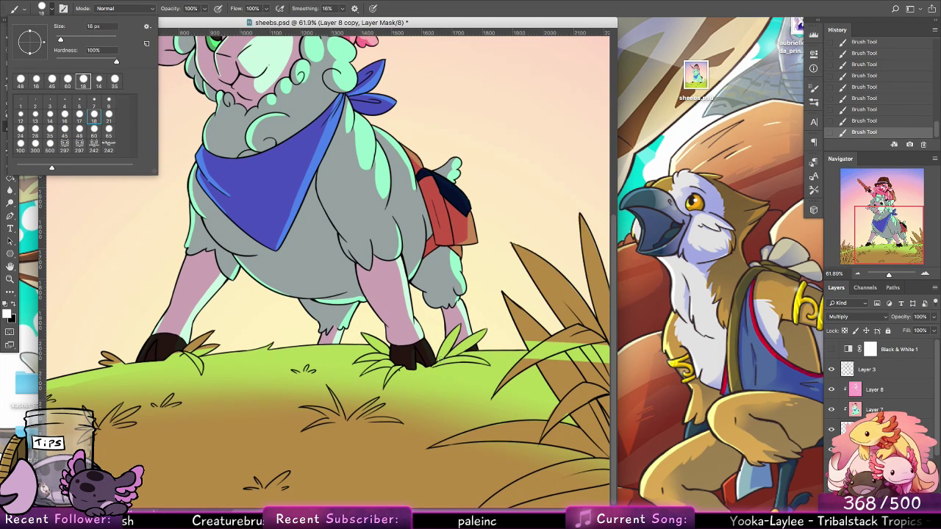
{"action": "left_click_drag", "start_coordinate": [440, 359], "coordinate": [463, 325]}
{"action": "mouse_move", "coordinate": [437, 364]}
{"action": "left_mouse_down"}
{"action": "mouse_move", "coordinate": [476, 359]}
{"action": "mouse_move", "coordinate": [487, 327]}
{"action": "left_mouse_up"}
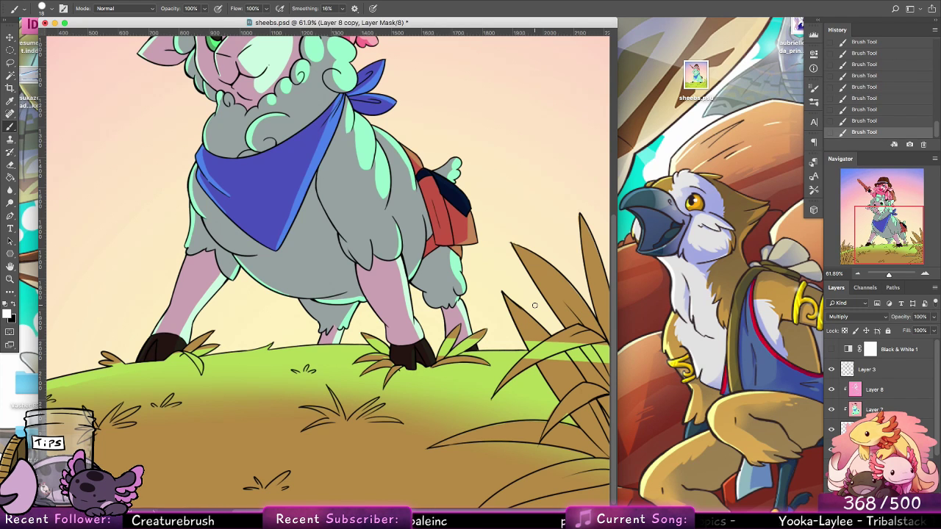
Step: Widen the document window, sample the pink shadow colour from Layer 8 copy's pixels, and undo the blend mode change
{"action": "left_click_drag", "start_coordinate": [617, 512], "coordinate": [741, 505]}
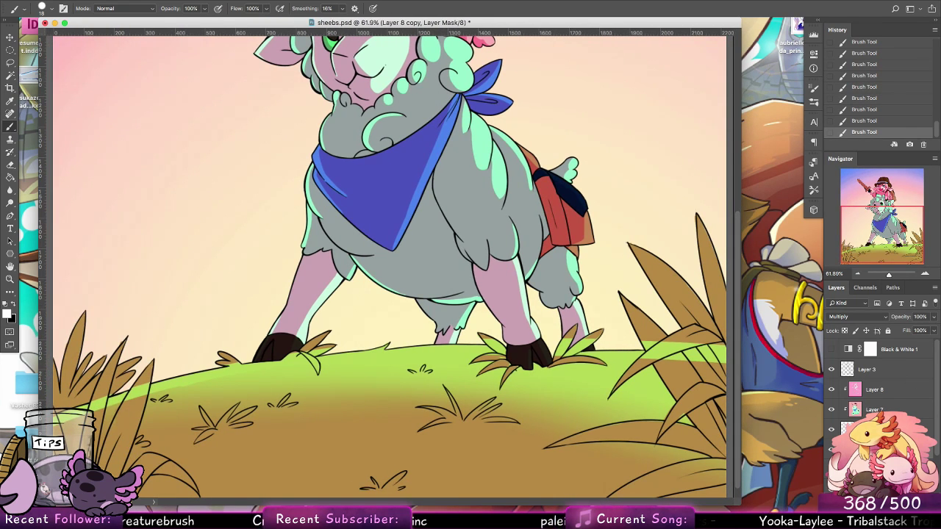
{"action": "left_click", "coordinate": [855, 449]}
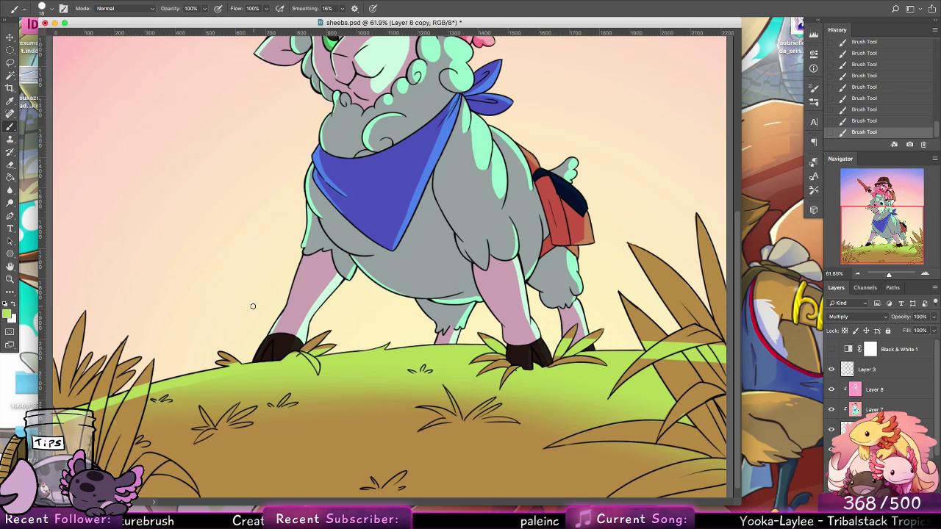
{"action": "left_click", "coordinate": [853, 317]}
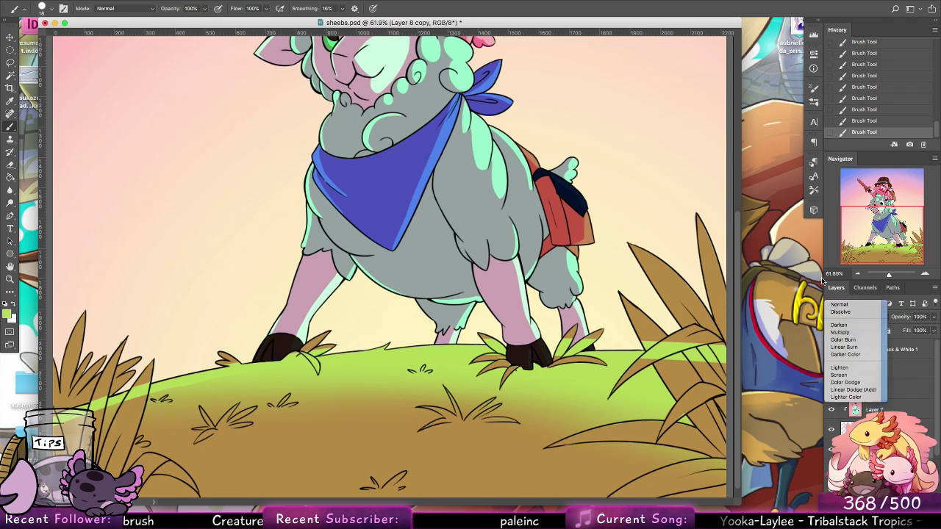
{"action": "left_click", "coordinate": [853, 291]}
{"action": "left_click", "coordinate": [184, 464], "text": "alt"}
{"action": "key", "text": "ctrl+z"}
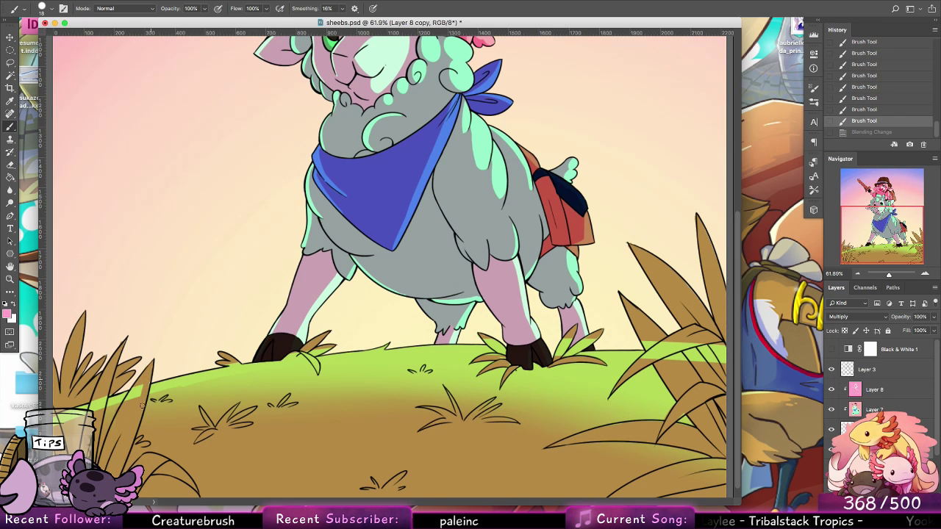
Step: Paint the sampled pink over the shadow gaps in both tall grass clumps, and return to the mask for the left-hand hoof's tuft
{"action": "left_click_drag", "start_coordinate": [142, 406], "coordinate": [141, 409]}
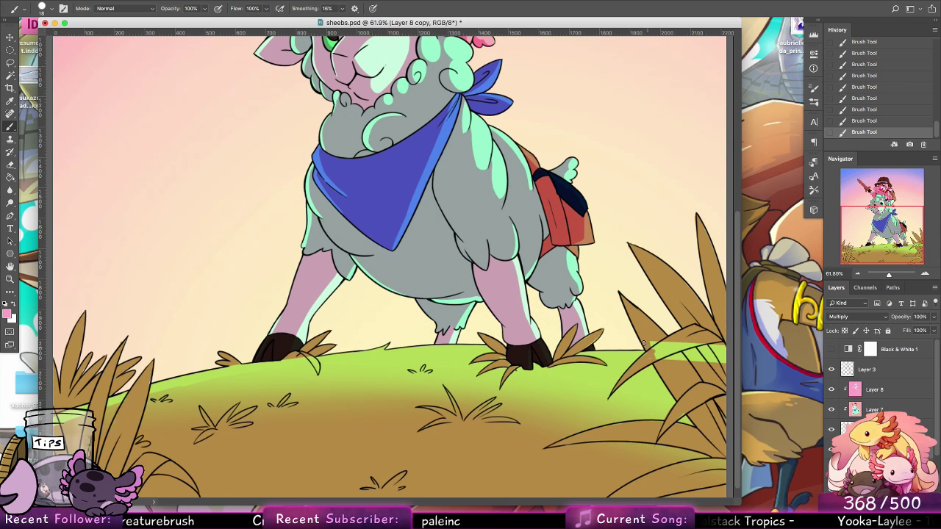
{"action": "mouse_move", "coordinate": [652, 343]}
{"action": "left_mouse_down"}
{"action": "mouse_move", "coordinate": [667, 366]}
{"action": "mouse_move", "coordinate": [671, 338]}
{"action": "mouse_move", "coordinate": [686, 403]}
{"action": "mouse_move", "coordinate": [679, 416]}
{"action": "mouse_move", "coordinate": [709, 365]}
{"action": "mouse_move", "coordinate": [688, 342]}
{"action": "mouse_move", "coordinate": [669, 365]}
{"action": "mouse_move", "coordinate": [696, 339]}
{"action": "mouse_move", "coordinate": [719, 363]}
{"action": "left_mouse_up"}
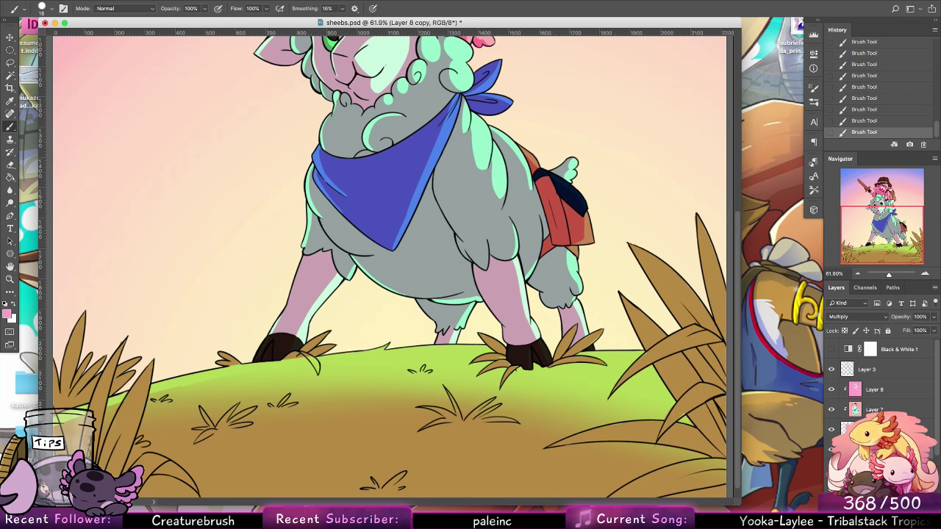
{"action": "left_click", "coordinate": [877, 449]}
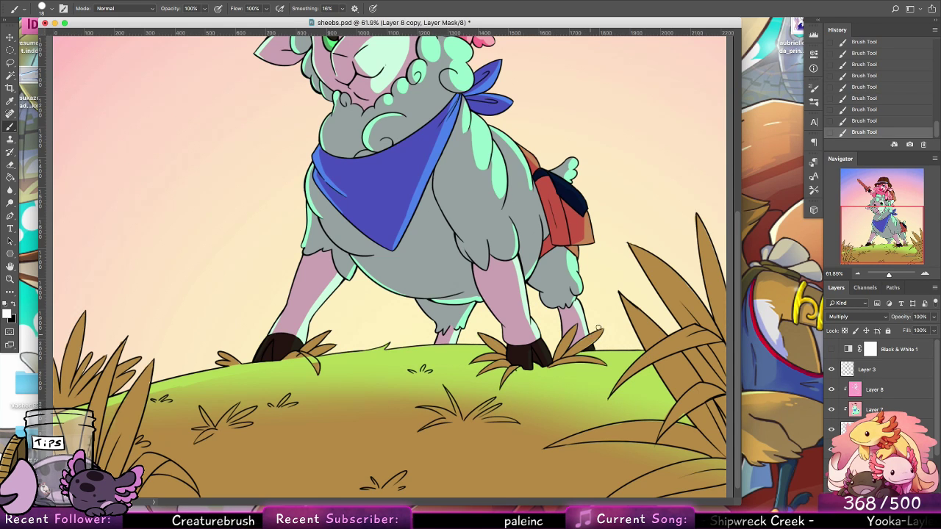
Step: On Layer 8 copy's pixels, erase the shadow along the edges of the left-hand grass clump's blades with a 21 px eraser
{"action": "left_click", "coordinate": [855, 450]}
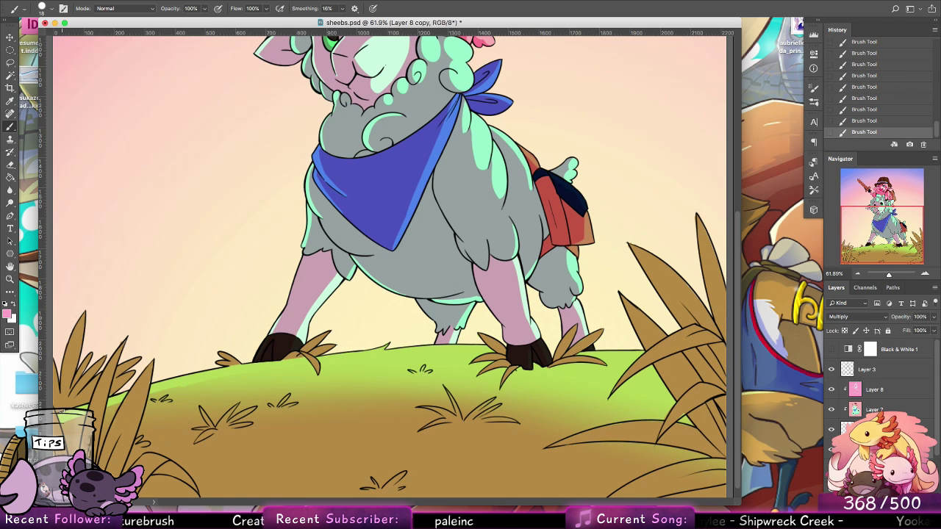
{"action": "left_click", "coordinate": [11, 165]}
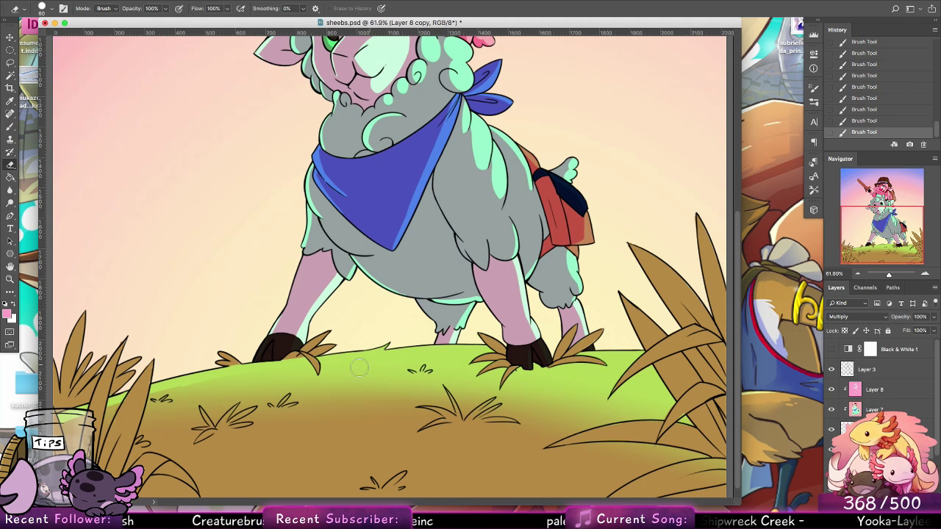
{"action": "left_click", "coordinate": [52, 9]}
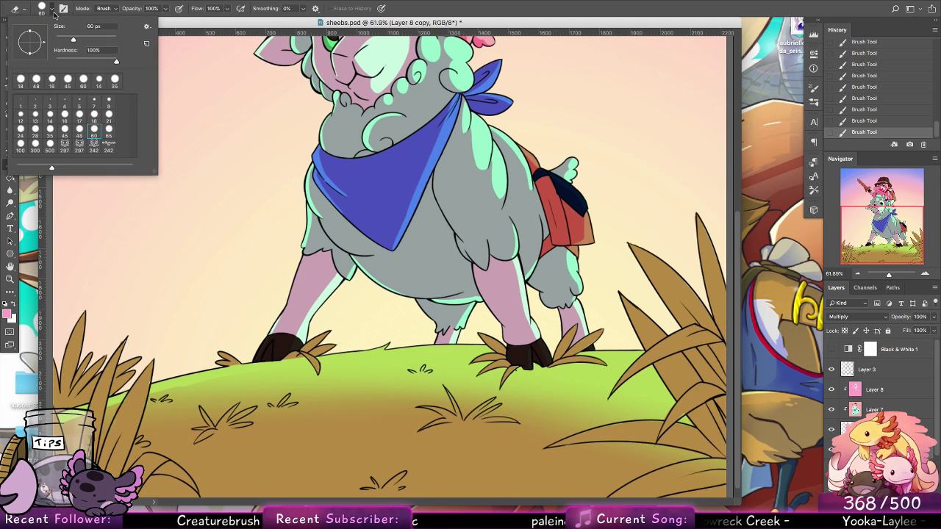
{"action": "left_click", "coordinate": [108, 116]}
{"action": "left_click", "coordinate": [116, 392]}
{"action": "left_click_drag", "start_coordinate": [116, 390], "coordinate": [142, 356]}
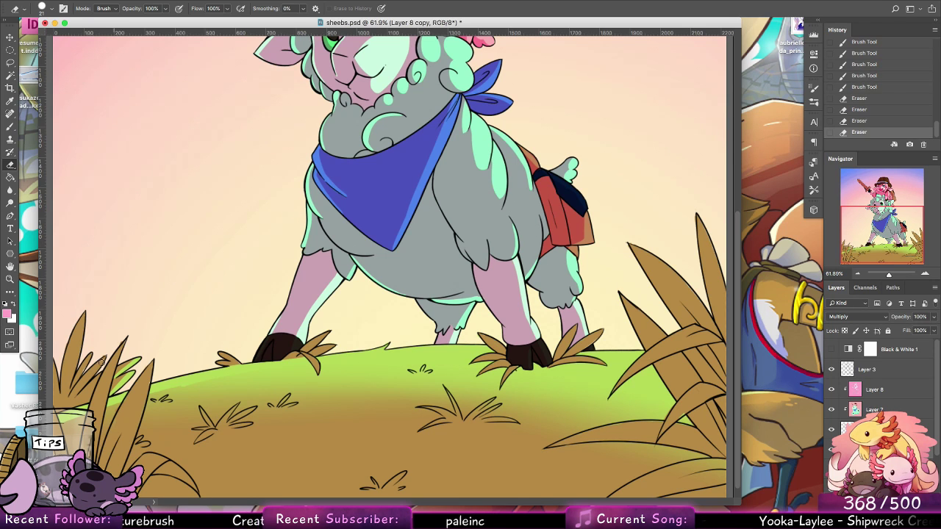
{"action": "mouse_move", "coordinate": [75, 394]}
{"action": "left_mouse_down"}
{"action": "mouse_move", "coordinate": [108, 354]}
{"action": "mouse_move", "coordinate": [121, 315]}
{"action": "mouse_move", "coordinate": [71, 394]}
{"action": "mouse_move", "coordinate": [92, 347]}
{"action": "mouse_move", "coordinate": [68, 391]}
{"action": "mouse_move", "coordinate": [85, 319]}
{"action": "left_mouse_up"}
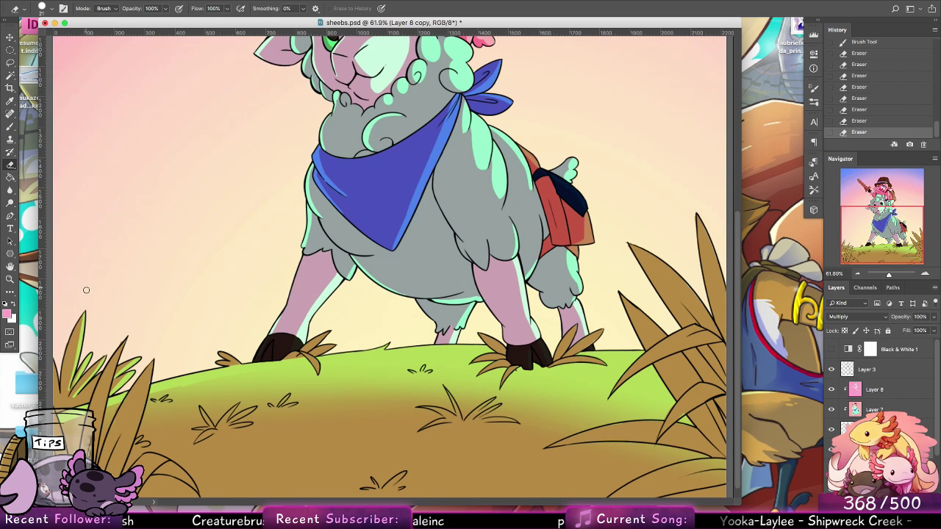
{"action": "left_click_drag", "start_coordinate": [99, 434], "coordinate": [126, 343]}
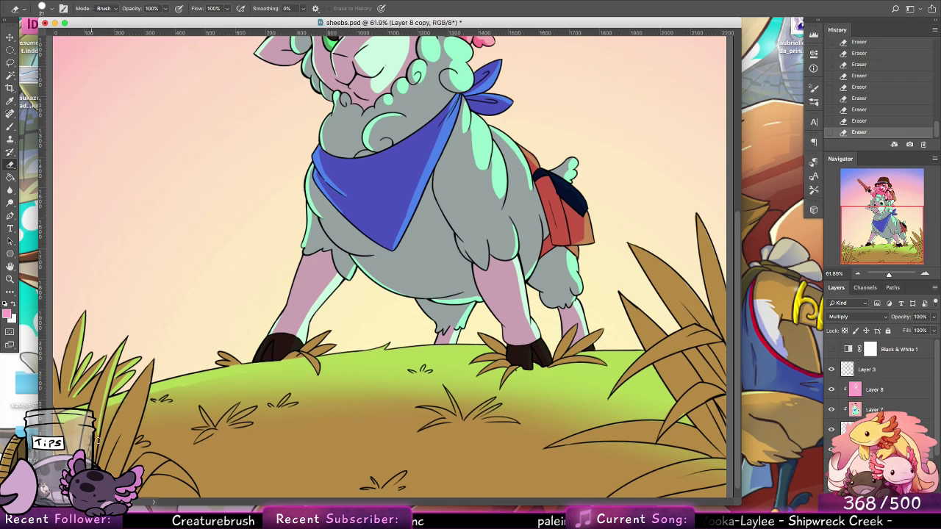
Step: Refine the lit edges on the left-hand clump's lower blades, comparing strokes with undo and redo, and touch up the shadow with an 18 px brush
{"action": "left_click_drag", "start_coordinate": [97, 460], "coordinate": [103, 420]}
{"action": "key", "text": "super+z"}
{"action": "left_click_drag", "start_coordinate": [113, 374], "coordinate": [103, 406]}
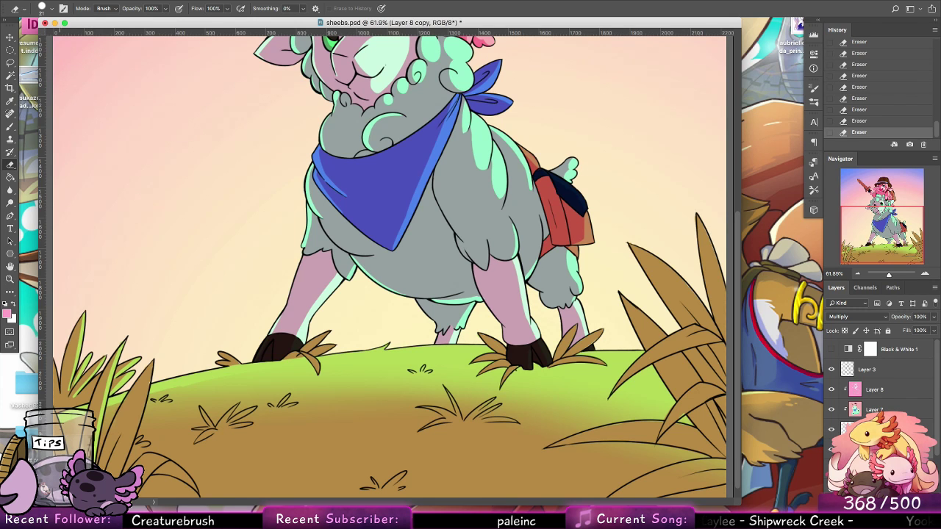
{"action": "key", "text": "super+z"}
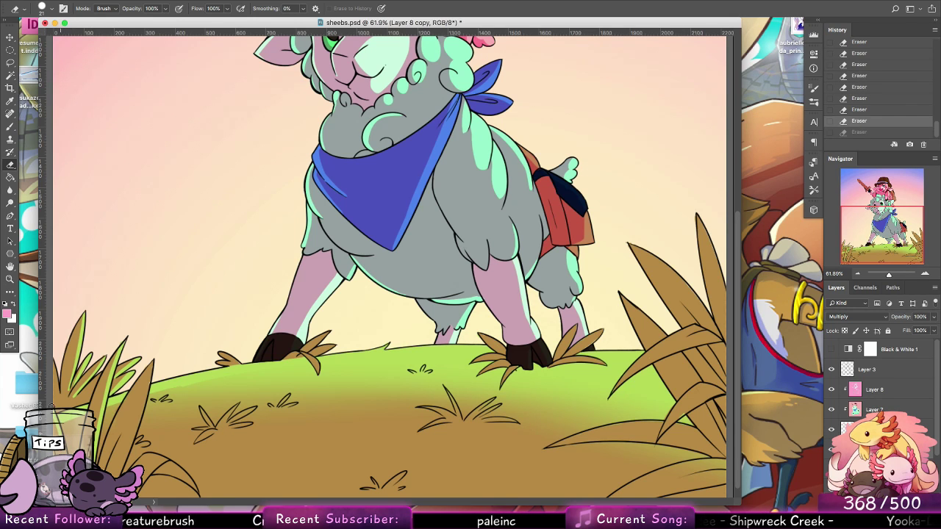
{"action": "key", "text": "super+shift+z"}
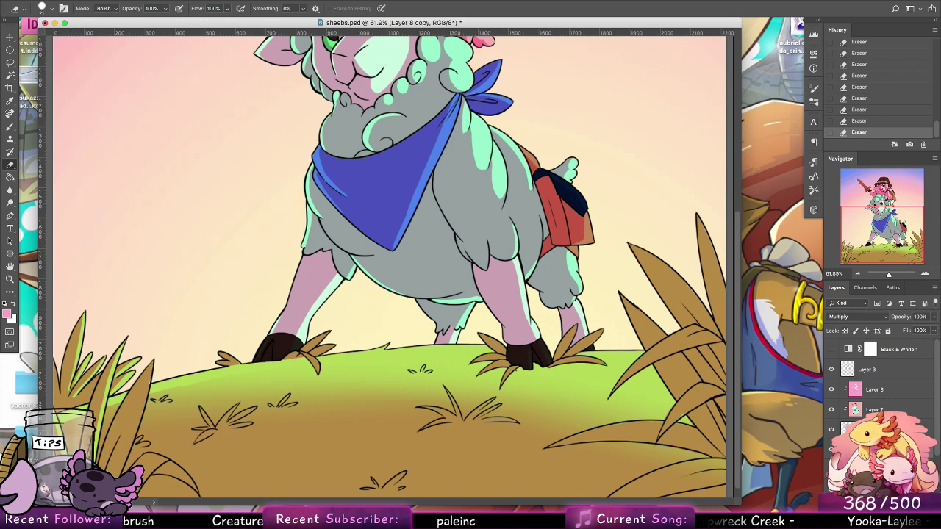
{"action": "key", "text": "super+z"}
{"action": "key", "text": "super+shift+z"}
{"action": "key", "text": "b"}
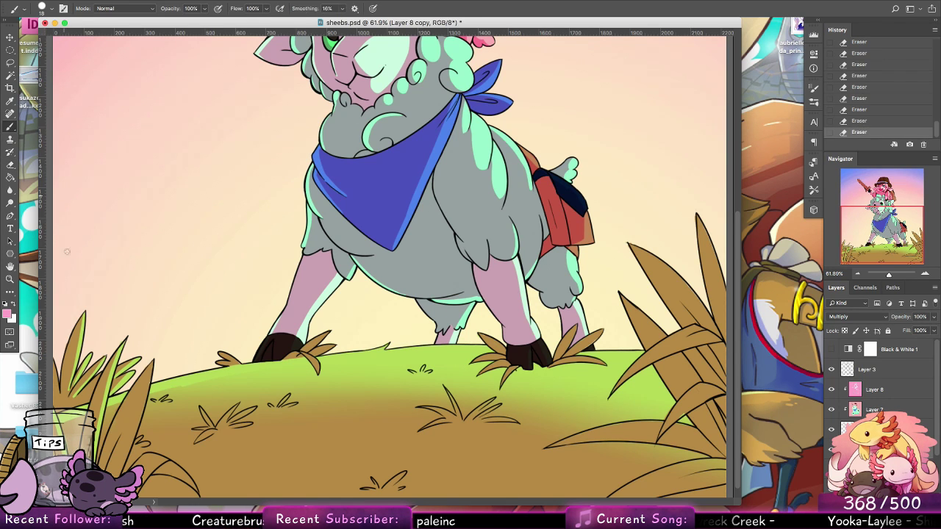
{"action": "mouse_move", "coordinate": [66, 434]}
{"action": "left_mouse_down"}
{"action": "mouse_move", "coordinate": [62, 450]}
{"action": "mouse_move", "coordinate": [74, 442]}
{"action": "mouse_move", "coordinate": [66, 435]}
{"action": "left_mouse_up"}
Step: Erase lit edges along the left-hand clump's outermost blade, the small sprigs beside it and the drooping foreground leaf
{"action": "key", "text": "e"}
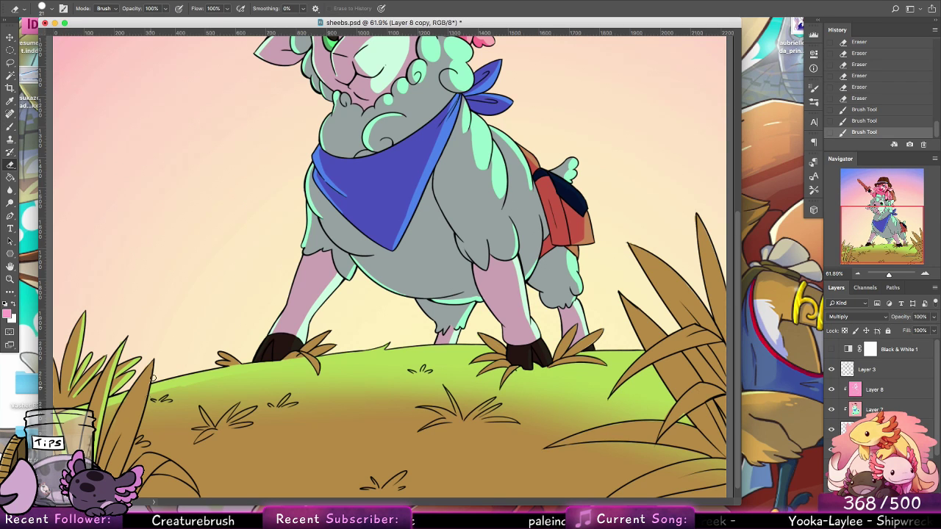
{"action": "left_click_drag", "start_coordinate": [154, 361], "coordinate": [139, 430]}
{"action": "mouse_move", "coordinate": [128, 469]}
{"action": "left_mouse_down"}
{"action": "mouse_move", "coordinate": [123, 441]}
{"action": "mouse_move", "coordinate": [135, 435]}
{"action": "mouse_move", "coordinate": [144, 450]}
{"action": "left_mouse_up"}
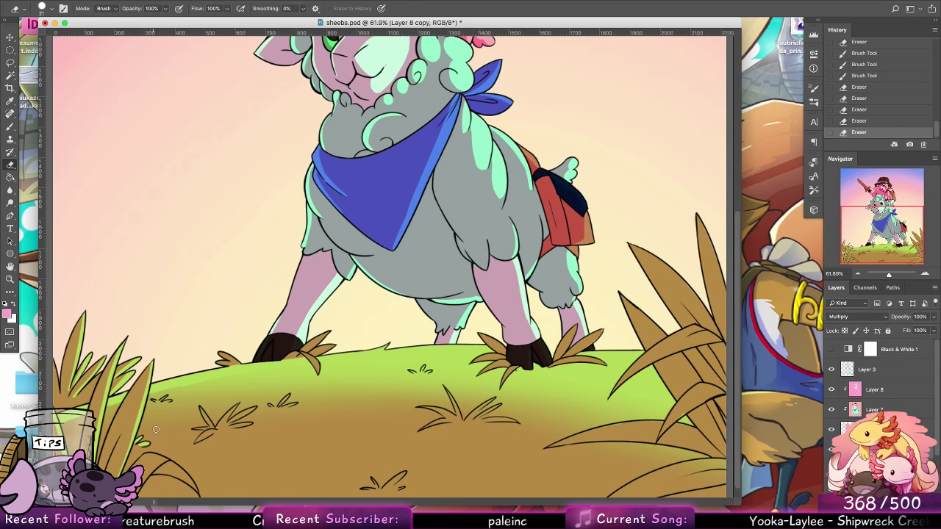
{"action": "left_click_drag", "start_coordinate": [158, 403], "coordinate": [167, 400]}
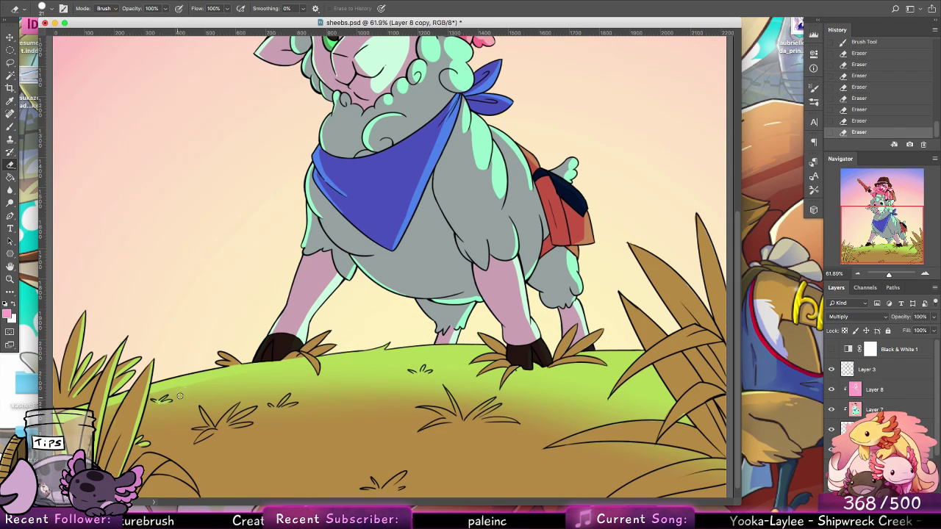
{"action": "left_click_drag", "start_coordinate": [147, 453], "coordinate": [180, 469]}
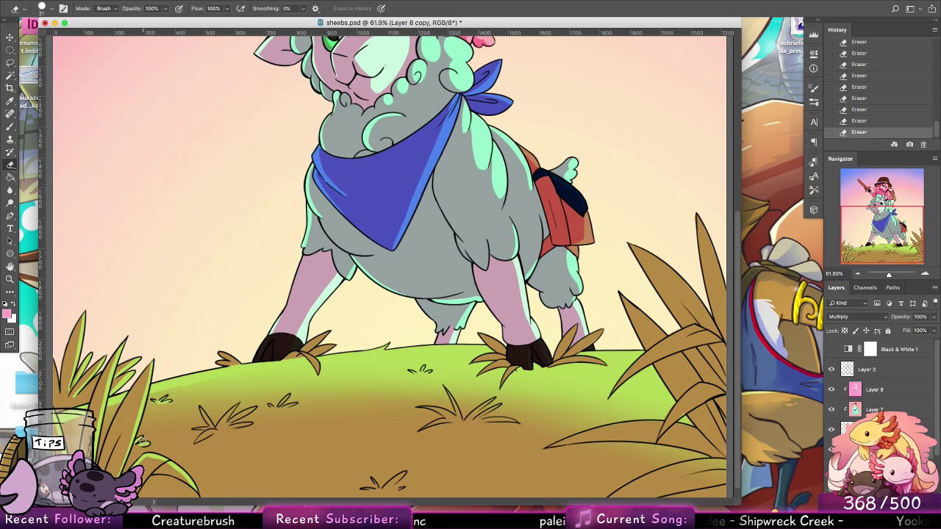
Step: Erase lit edges into the shadow on the hill's outlined grass tufts and the blades around both front hooves
{"action": "mouse_move", "coordinate": [204, 416]}
{"action": "left_mouse_down"}
{"action": "mouse_move", "coordinate": [211, 425]}
{"action": "mouse_move", "coordinate": [257, 404]}
{"action": "left_mouse_up"}
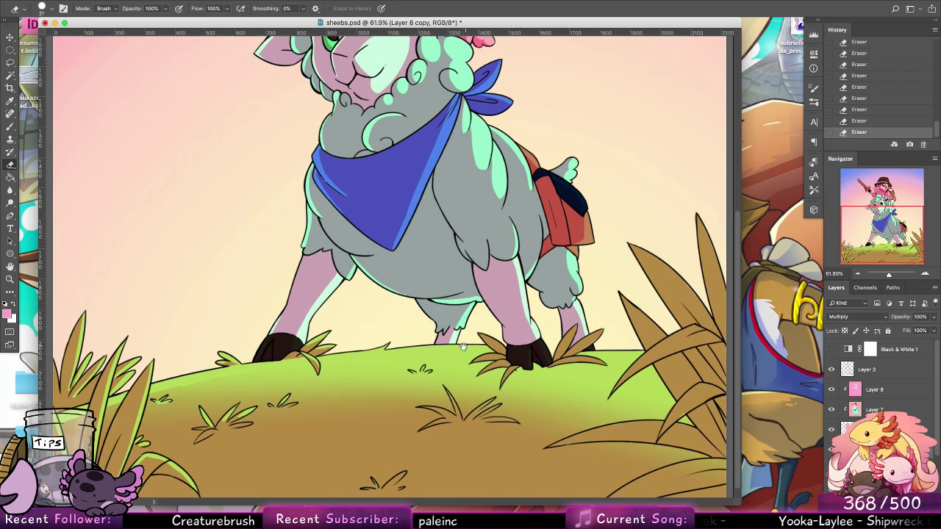
{"action": "left_click_drag", "start_coordinate": [464, 346], "coordinate": [464, 357]}
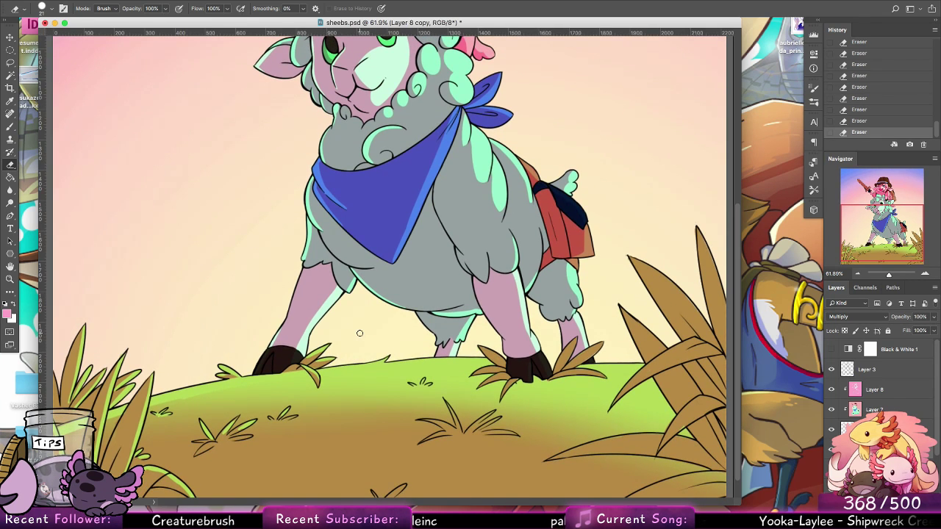
{"action": "key", "text": "super+z"}
{"action": "key", "text": "super+shift+z"}
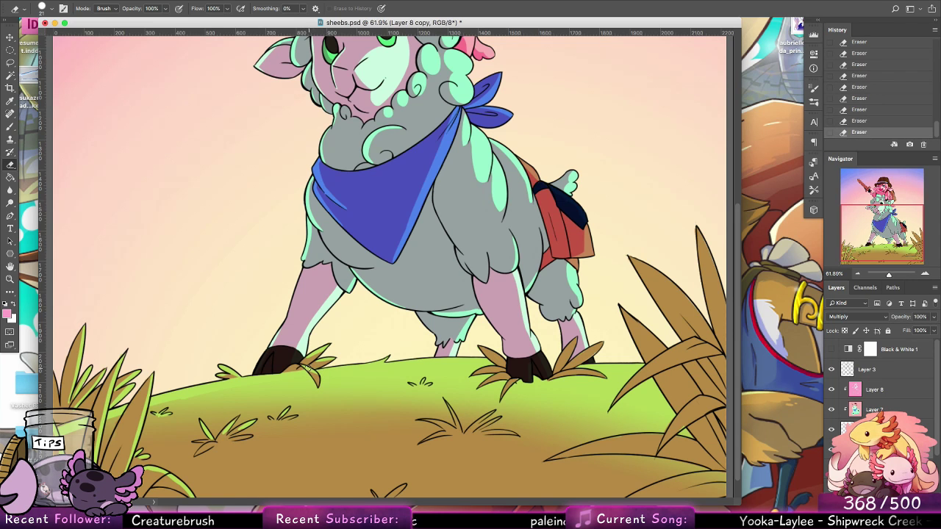
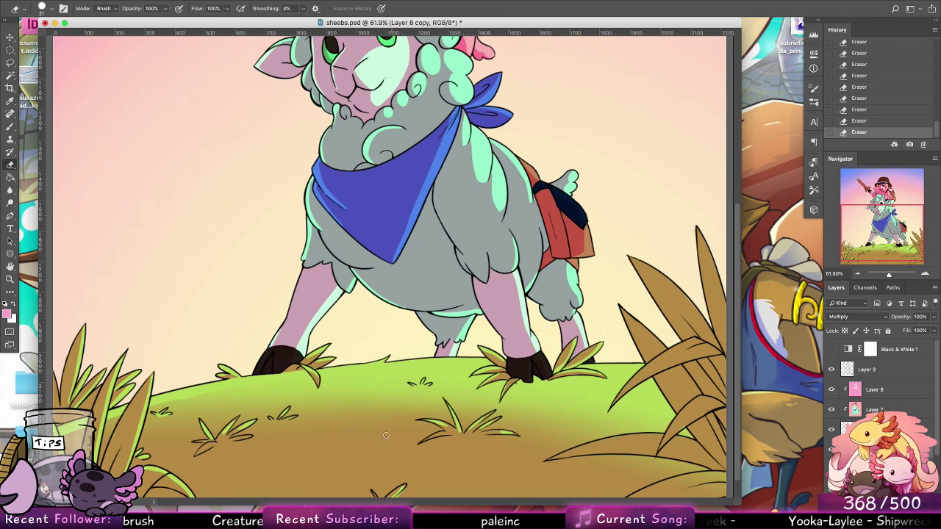
Step: Erase small sprig-shaped marks out of the hill's shadow to scatter light grass sprouts across the slope
{"action": "mouse_move", "coordinate": [353, 425]}
{"action": "left_mouse_down"}
{"action": "mouse_move", "coordinate": [366, 418]}
{"action": "mouse_move", "coordinate": [352, 413]}
{"action": "mouse_move", "coordinate": [348, 430]}
{"action": "left_mouse_up"}
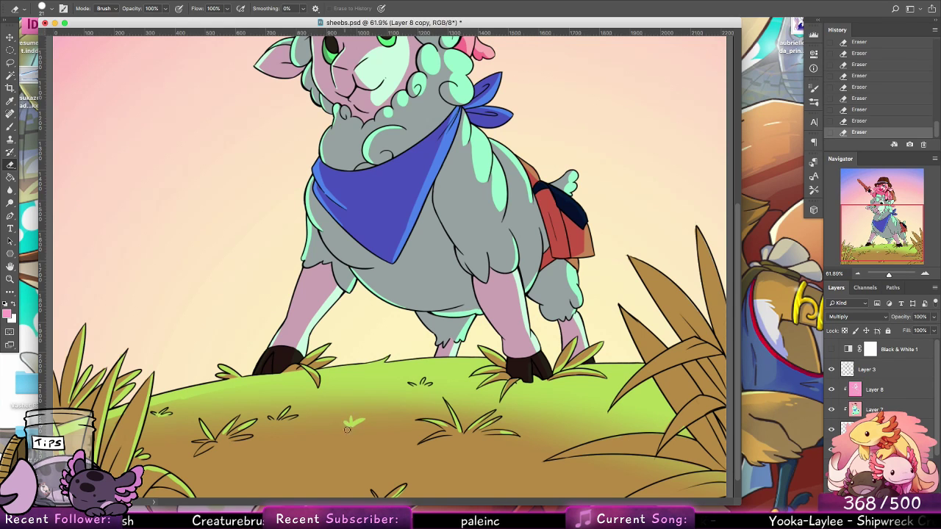
{"action": "mouse_move", "coordinate": [276, 471]}
{"action": "left_mouse_down"}
{"action": "mouse_move", "coordinate": [290, 460]}
{"action": "mouse_move", "coordinate": [279, 452]}
{"action": "mouse_move", "coordinate": [266, 463]}
{"action": "left_mouse_up"}
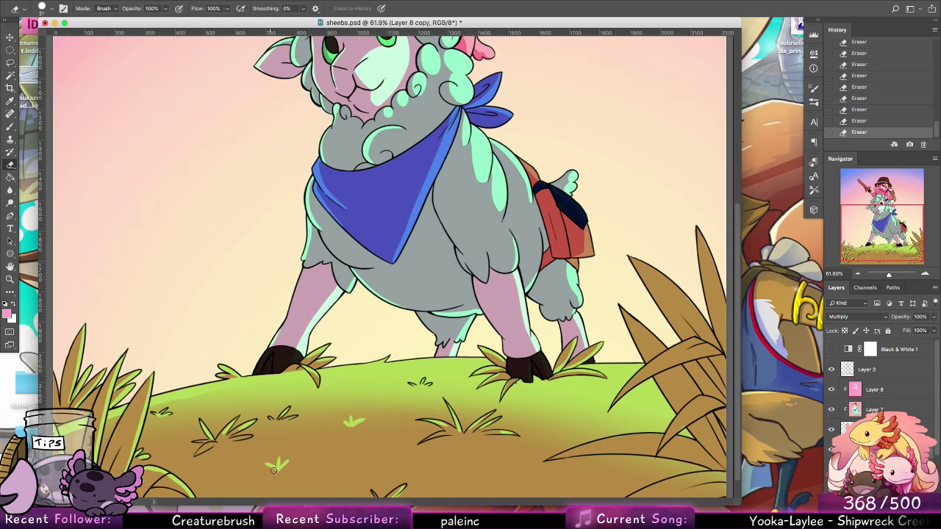
{"action": "mouse_move", "coordinate": [410, 467]}
{"action": "left_mouse_down"}
{"action": "mouse_move", "coordinate": [423, 463]}
{"action": "mouse_move", "coordinate": [403, 457]}
{"action": "left_mouse_up"}
{"action": "mouse_move", "coordinate": [340, 490]}
{"action": "left_mouse_down"}
{"action": "mouse_move", "coordinate": [332, 481]}
{"action": "mouse_move", "coordinate": [350, 480]}
{"action": "left_mouse_up"}
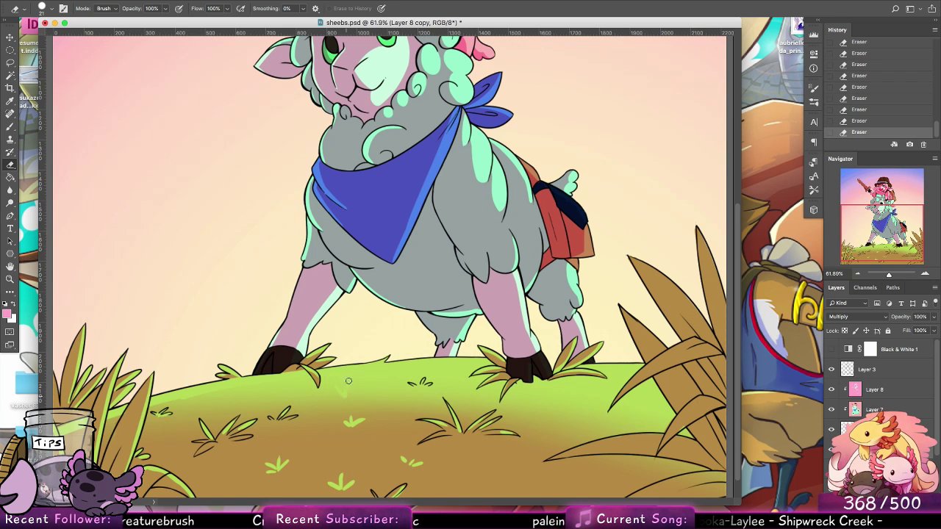
{"action": "left_click_drag", "start_coordinate": [348, 396], "coordinate": [352, 390]}
{"action": "mouse_move", "coordinate": [250, 404]}
{"action": "left_mouse_down"}
{"action": "mouse_move", "coordinate": [273, 380]}
{"action": "mouse_move", "coordinate": [259, 398]}
{"action": "left_mouse_up"}
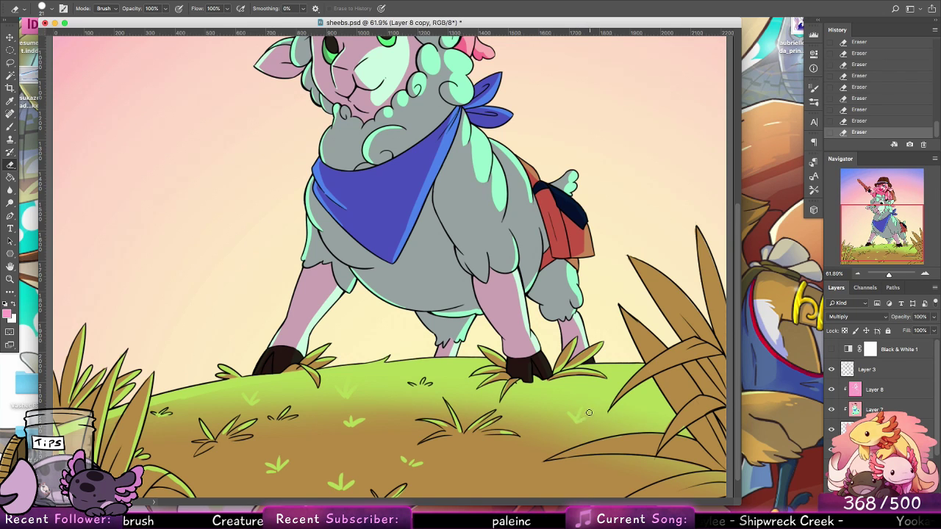
Step: Erase lit edges along the tall blades of the right-hand grass clump, redoing the stroke where the blades cross
{"action": "scroll", "coordinate": [620, 395], "scroll_direction": "up", "scroll_amount": 2}
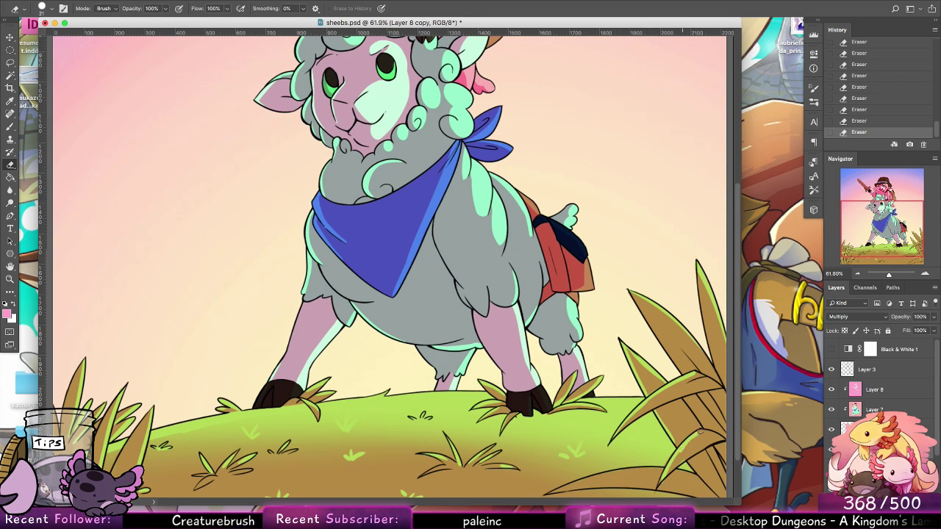
{"action": "key", "text": "super+z"}
{"action": "left_click_drag", "start_coordinate": [682, 445], "coordinate": [708, 434]}
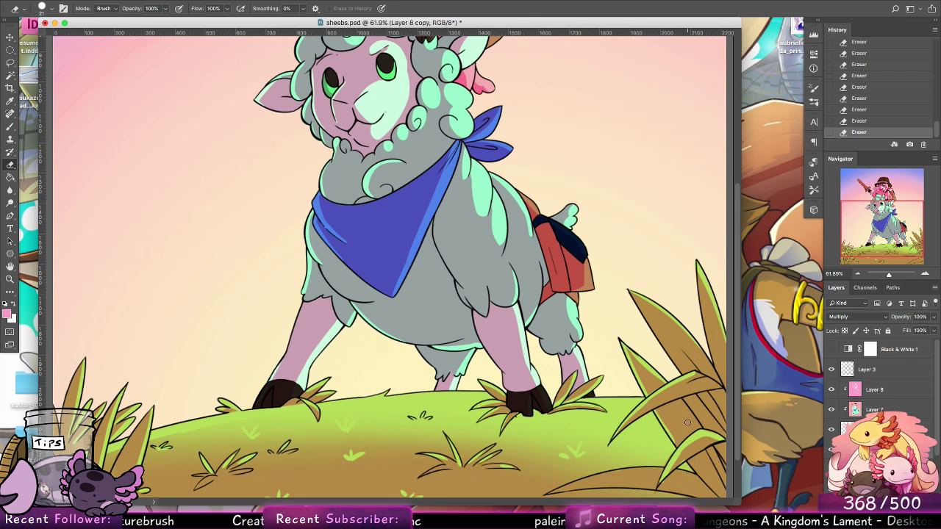
{"action": "key", "text": "x"}
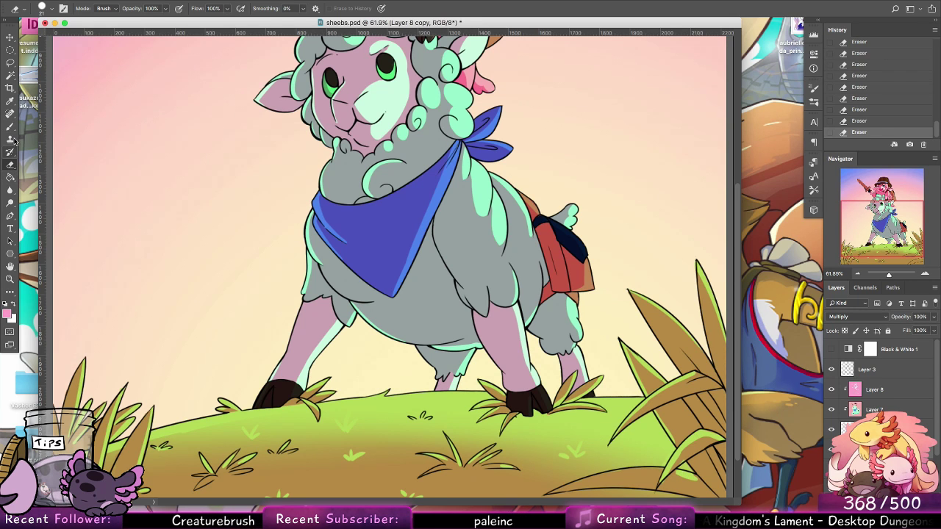
Step: Touch up the right-hand clump's shadow with the brush, and erase a lit edge along the top of its low foreground leaf
{"action": "left_click", "coordinate": [10, 127]}
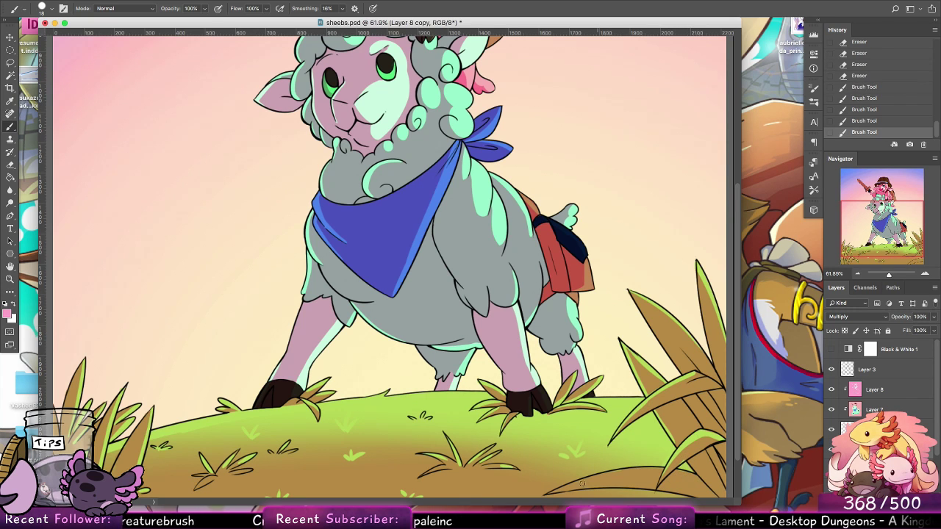
{"action": "left_click", "coordinate": [10, 165]}
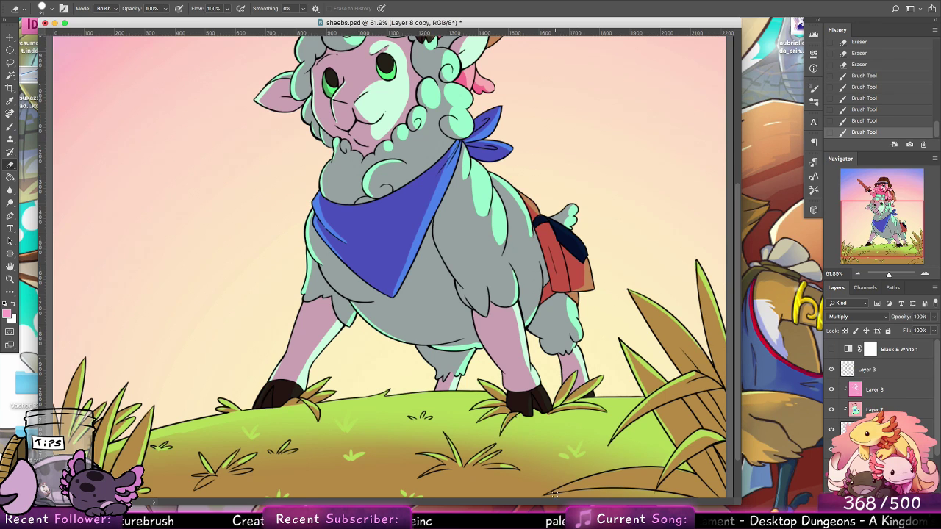
{"action": "mouse_move", "coordinate": [591, 484]}
{"action": "left_mouse_down"}
{"action": "mouse_move", "coordinate": [581, 479]}
{"action": "mouse_move", "coordinate": [653, 469]}
{"action": "left_mouse_up"}
{"action": "key", "text": "super+z"}
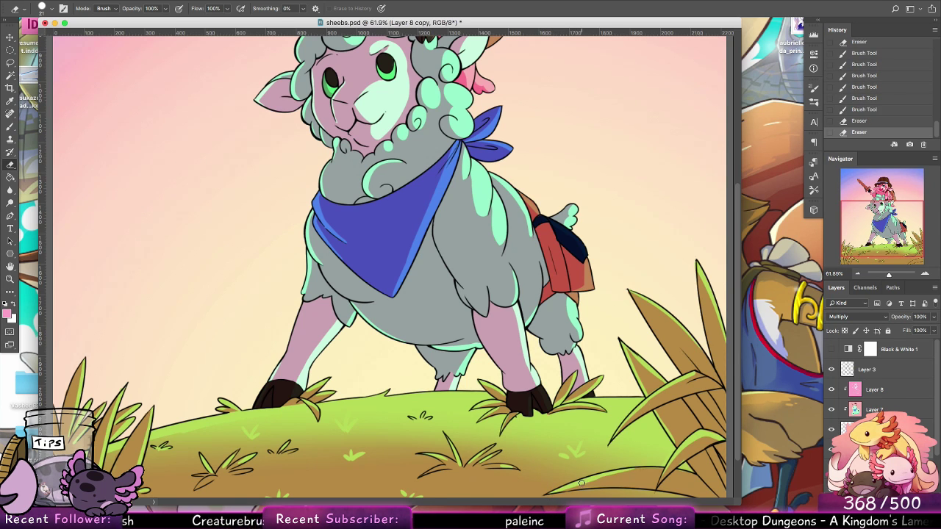
{"action": "left_click_drag", "start_coordinate": [581, 483], "coordinate": [663, 470]}
{"action": "key", "text": "super+z"}
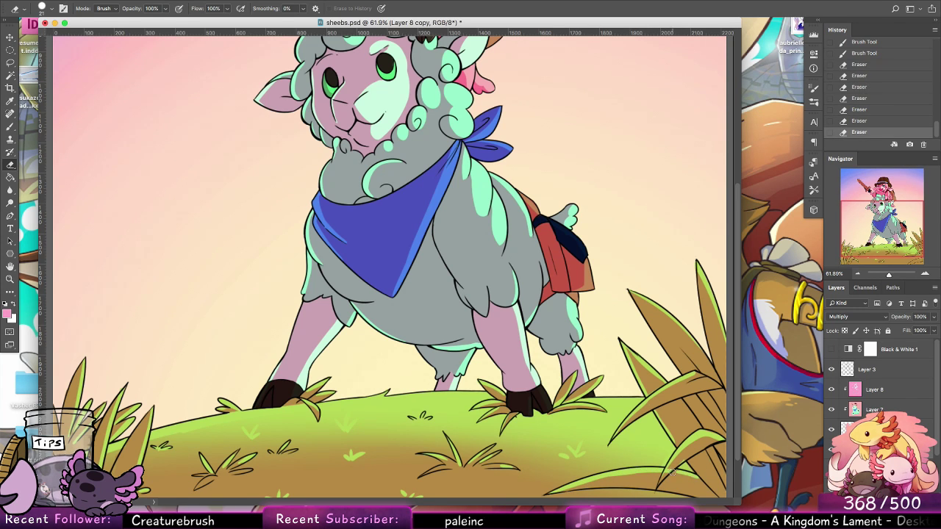
{"action": "key", "text": "super+z"}
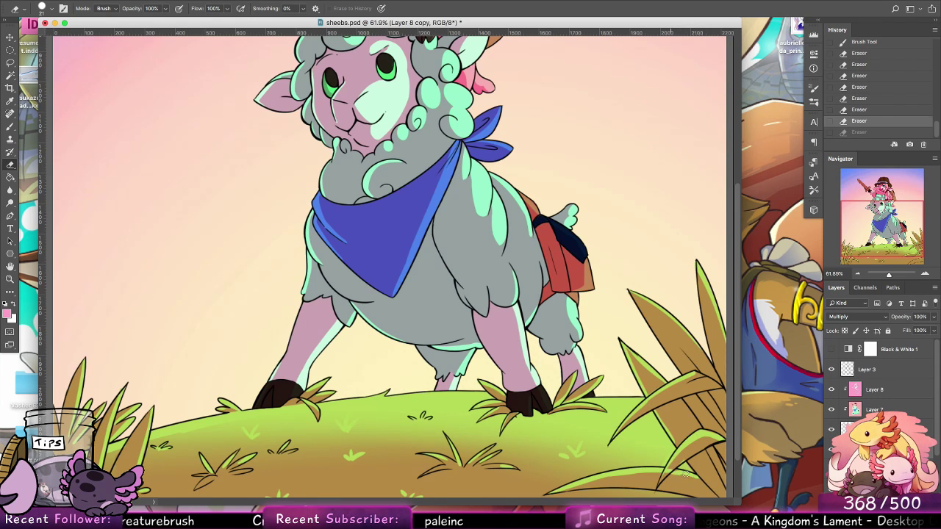
{"action": "left_click_drag", "start_coordinate": [684, 476], "coordinate": [672, 470]}
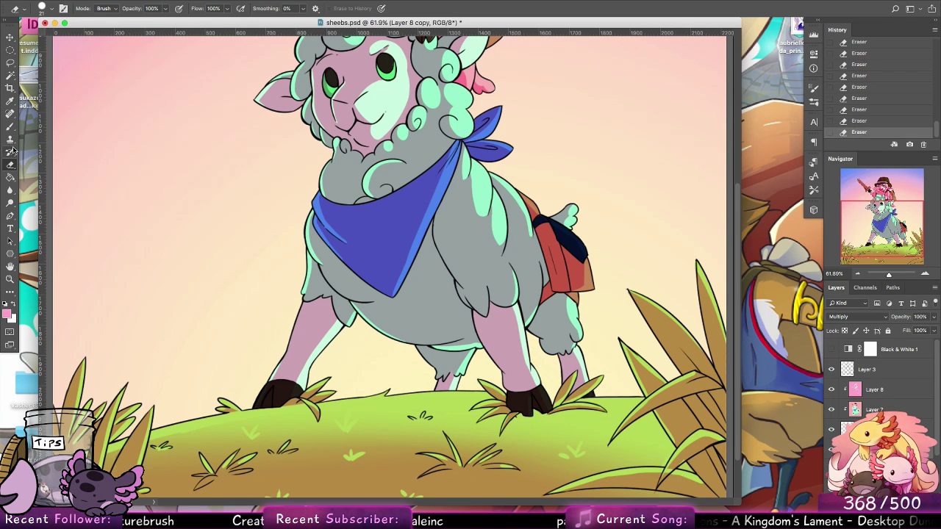
Step: Paint pink shadow back with the 18 px brush to trim the low right-hand leaf's lit edge, undoing the excess strokes
{"action": "left_click", "coordinate": [10, 126]}
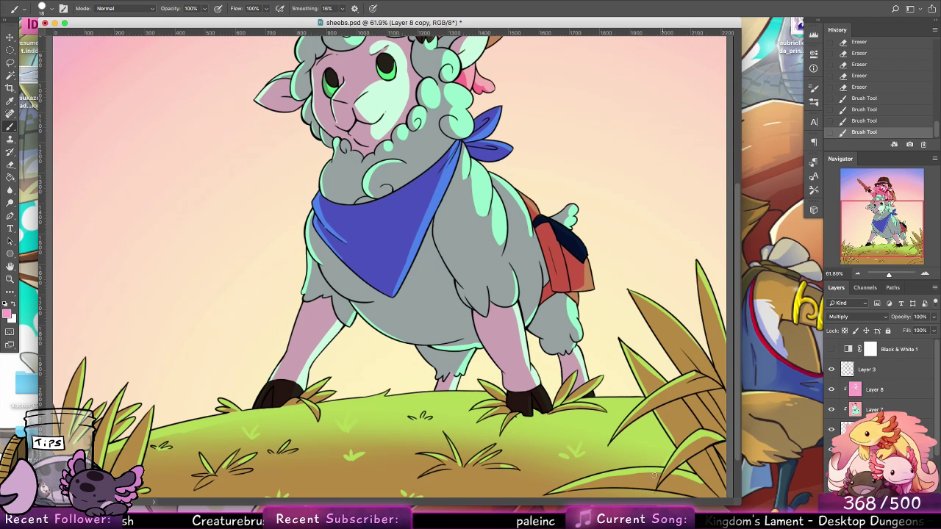
{"action": "left_click_drag", "start_coordinate": [577, 482], "coordinate": [681, 486]}
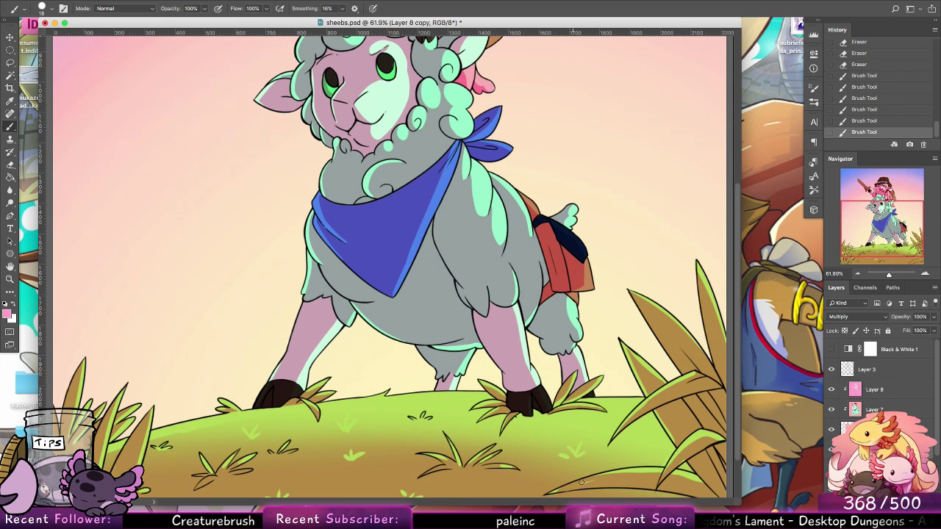
{"action": "key", "text": "alt+super+z"}
{"action": "key", "text": "alt+super+z"}
{"action": "left_click_drag", "start_coordinate": [593, 482], "coordinate": [582, 487]}
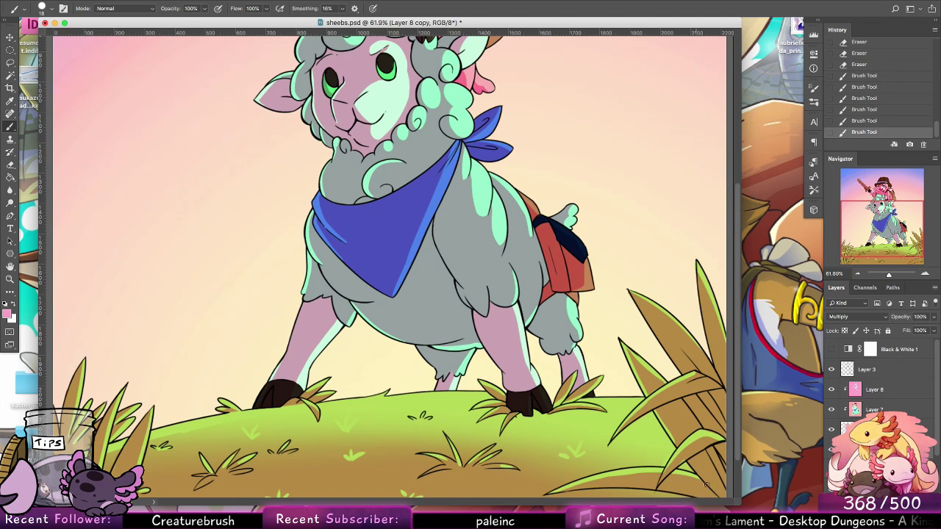
{"action": "left_click", "coordinate": [11, 277]}
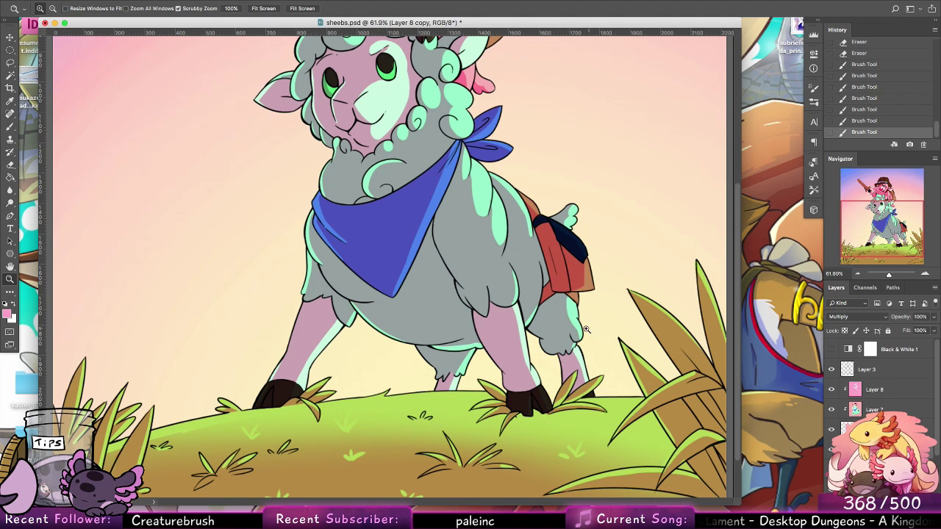
Step: Erase more small light sprouts out of the hill's shadow along the lower slope with the Eraser
{"action": "left_click_drag", "start_coordinate": [586, 329], "coordinate": [549, 312]}
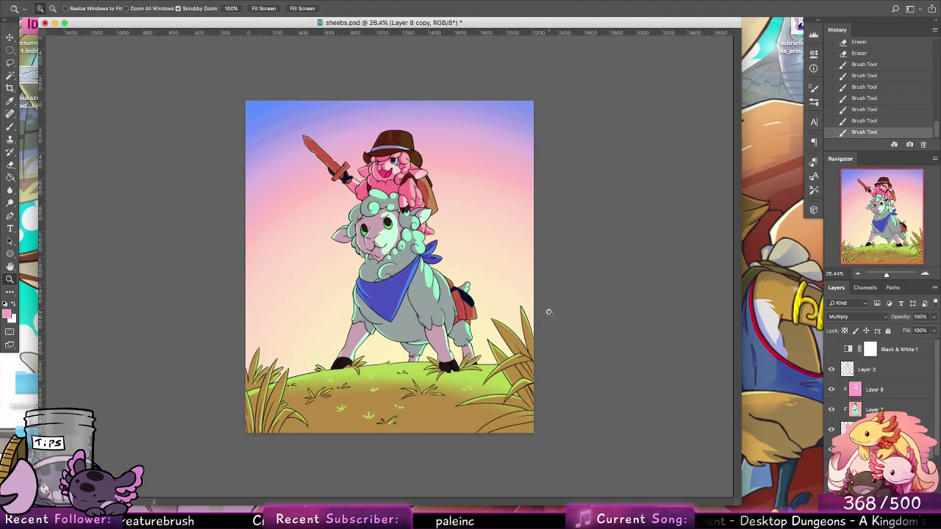
{"action": "key", "text": "e"}
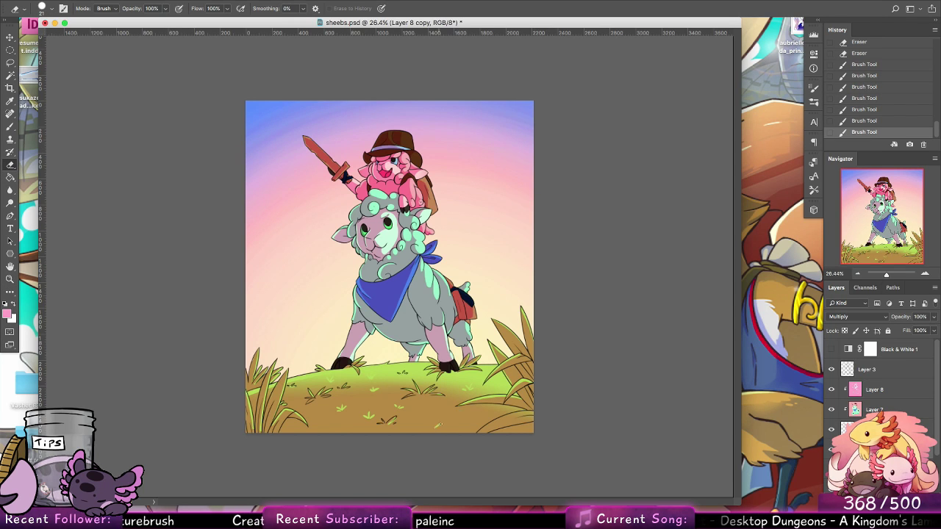
{"action": "left_click_drag", "start_coordinate": [435, 427], "coordinate": [386, 432]}
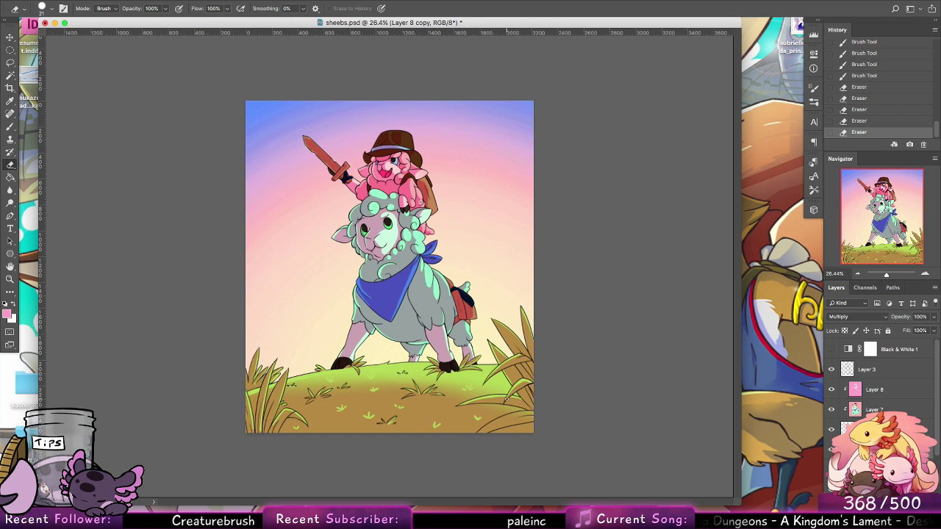
Step: Try painting peach clouds on both sides of the sky on a new layer, using a 300 px brush and a sampled sky colour
{"action": "left_click", "coordinate": [506, 398], "text": "ctrl"}
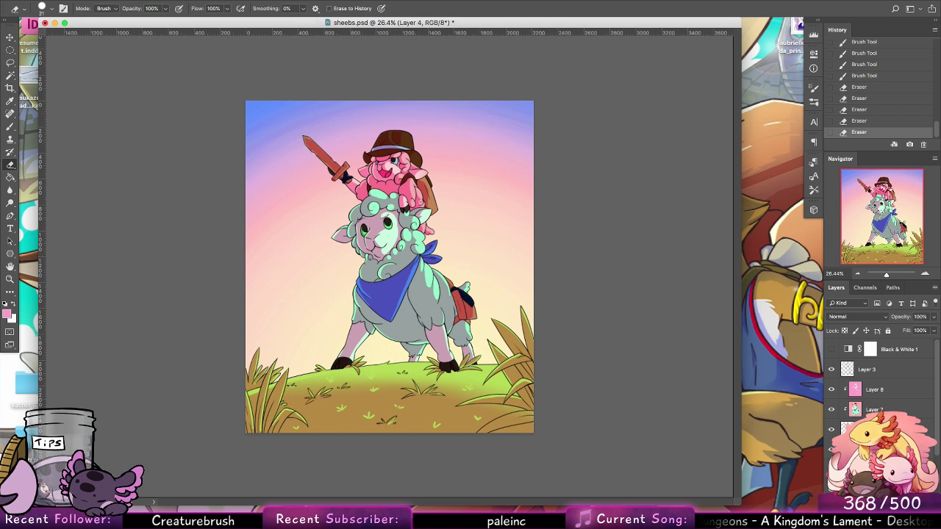
{"action": "key", "text": "alt+shift+super+n"}
{"action": "left_click", "coordinate": [10, 126]}
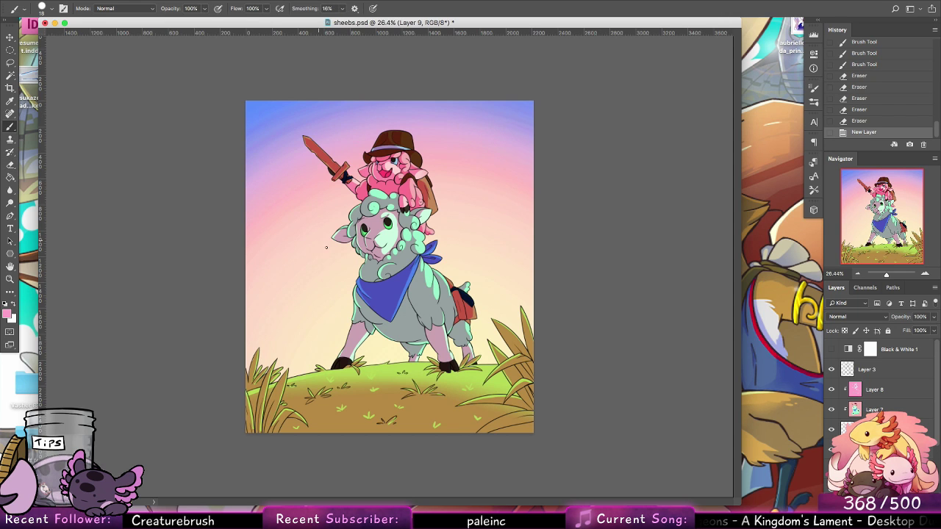
{"action": "left_click", "coordinate": [294, 261], "text": "alt"}
{"action": "right_click", "coordinate": [40, 150]}
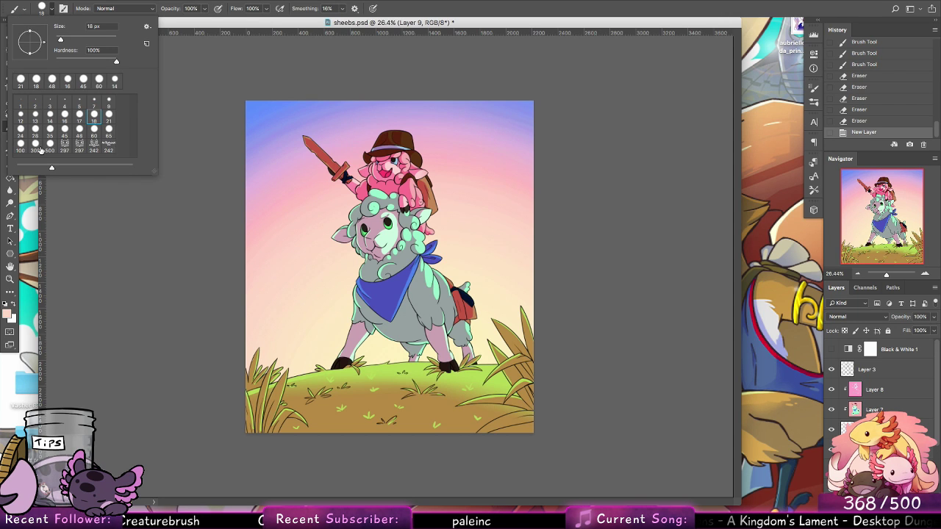
{"action": "left_click", "coordinate": [38, 148]}
{"action": "mouse_move", "coordinate": [227, 184]}
{"action": "left_mouse_down"}
{"action": "mouse_move", "coordinate": [242, 156]}
{"action": "mouse_move", "coordinate": [254, 170]}
{"action": "mouse_move", "coordinate": [262, 145]}
{"action": "mouse_move", "coordinate": [249, 140]}
{"action": "mouse_move", "coordinate": [274, 153]}
{"action": "mouse_move", "coordinate": [290, 182]}
{"action": "mouse_move", "coordinate": [327, 184]}
{"action": "left_mouse_up"}
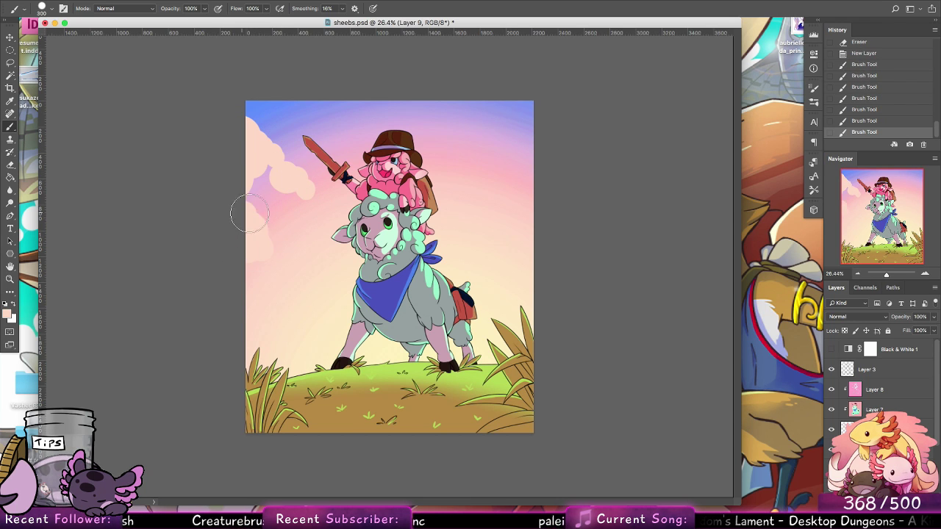
{"action": "mouse_move", "coordinate": [250, 214]}
{"action": "left_mouse_down"}
{"action": "mouse_move", "coordinate": [252, 250]}
{"action": "mouse_move", "coordinate": [269, 274]}
{"action": "mouse_move", "coordinate": [284, 246]}
{"action": "mouse_move", "coordinate": [319, 306]}
{"action": "mouse_move", "coordinate": [336, 281]}
{"action": "mouse_move", "coordinate": [352, 309]}
{"action": "mouse_move", "coordinate": [299, 330]}
{"action": "mouse_move", "coordinate": [273, 323]}
{"action": "mouse_move", "coordinate": [279, 347]}
{"action": "mouse_move", "coordinate": [245, 377]}
{"action": "left_mouse_up"}
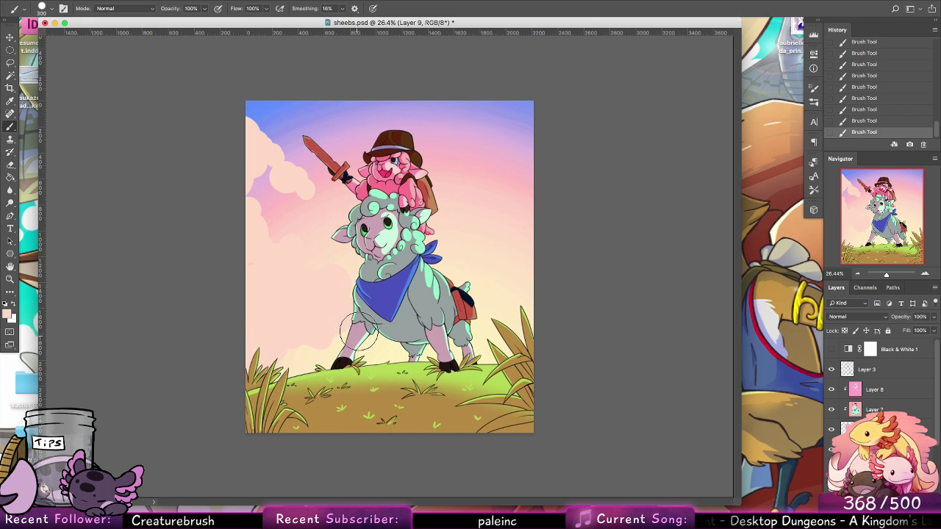
{"action": "mouse_move", "coordinate": [524, 141]}
{"action": "left_mouse_down"}
{"action": "mouse_move", "coordinate": [538, 170]}
{"action": "mouse_move", "coordinate": [517, 187]}
{"action": "mouse_move", "coordinate": [503, 222]}
{"action": "mouse_move", "coordinate": [532, 200]}
{"action": "left_mouse_up"}
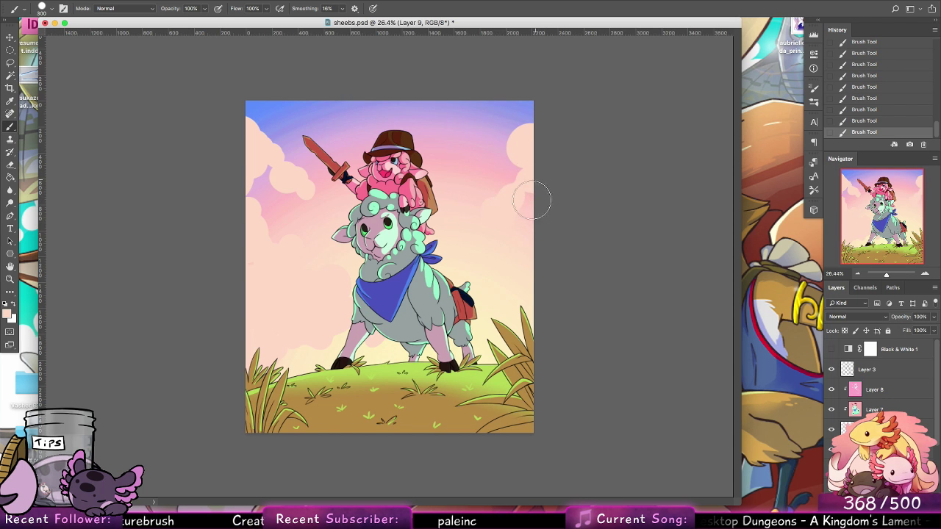
Step: Undo the last cloud strokes and delete the peach cloud layer
{"action": "key", "text": "super+z"}
{"action": "key", "text": "super+z"}
{"action": "key", "text": "super+z"}
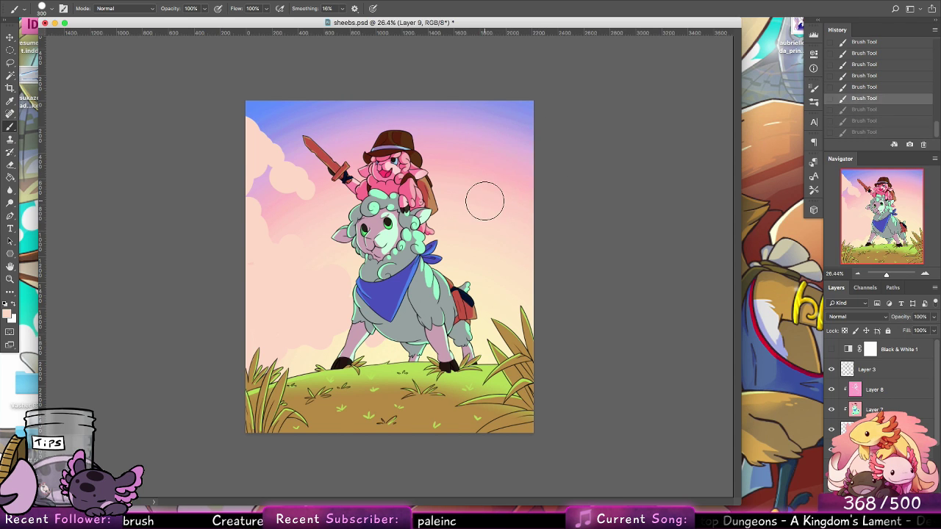
{"action": "key", "text": "BackSpace"}
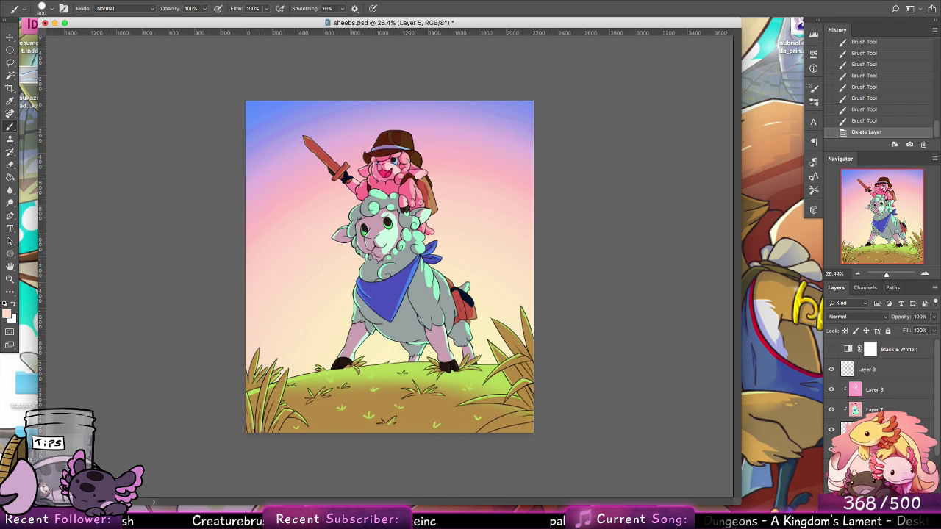
Step: Paint puffy white clouds down the left side of the sky on a new layer with the 300 px brush
{"action": "left_click", "coordinate": [910, 521]}
{"action": "left_click", "coordinate": [13, 304]}
{"action": "mouse_move", "coordinate": [231, 135]}
{"action": "left_mouse_down"}
{"action": "mouse_move", "coordinate": [260, 133]}
{"action": "mouse_move", "coordinate": [327, 175]}
{"action": "left_mouse_up"}
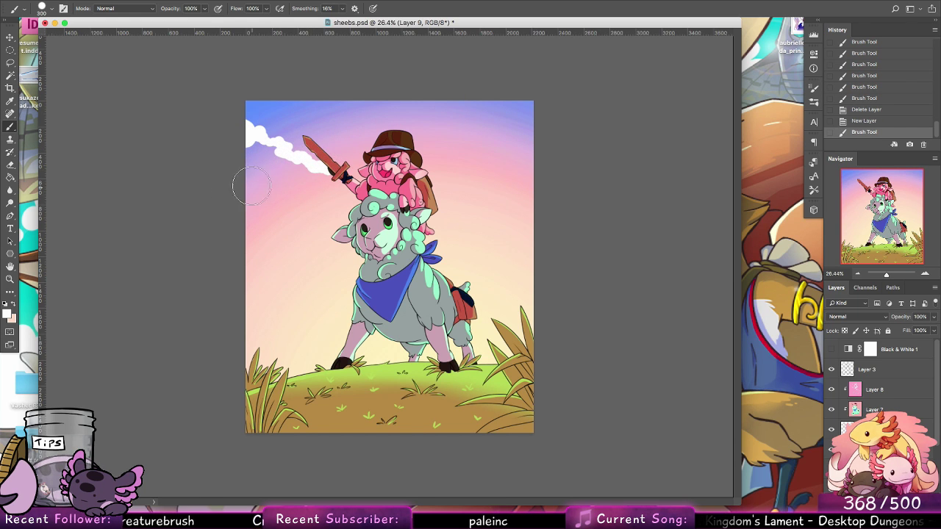
{"action": "mouse_move", "coordinate": [252, 188]}
{"action": "left_mouse_down"}
{"action": "mouse_move", "coordinate": [236, 191]}
{"action": "mouse_move", "coordinate": [254, 185]}
{"action": "mouse_move", "coordinate": [256, 208]}
{"action": "mouse_move", "coordinate": [285, 197]}
{"action": "mouse_move", "coordinate": [283, 215]}
{"action": "mouse_move", "coordinate": [292, 217]}
{"action": "mouse_move", "coordinate": [283, 216]}
{"action": "left_mouse_up"}
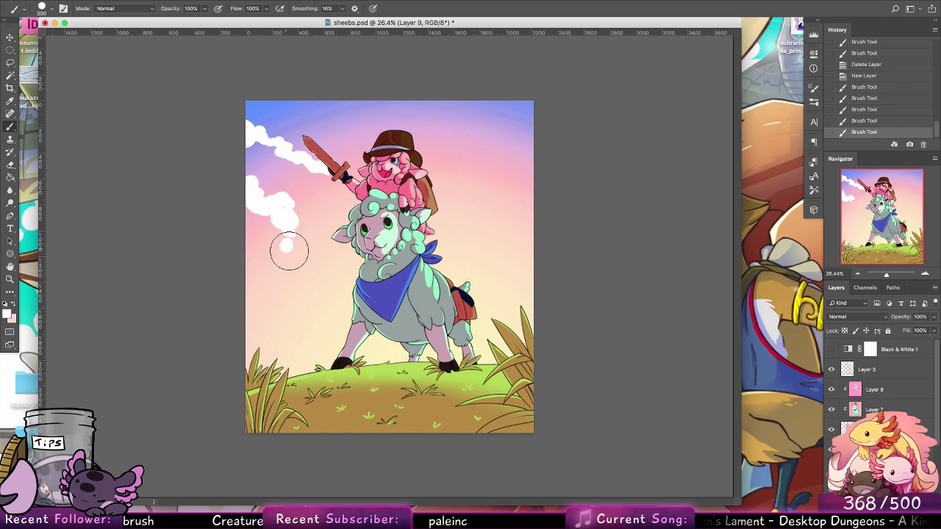
{"action": "mouse_move", "coordinate": [289, 251]}
{"action": "left_mouse_down"}
{"action": "mouse_move", "coordinate": [328, 282]}
{"action": "mouse_move", "coordinate": [305, 282]}
{"action": "mouse_move", "coordinate": [292, 265]}
{"action": "mouse_move", "coordinate": [238, 264]}
{"action": "mouse_move", "coordinate": [251, 211]}
{"action": "mouse_move", "coordinate": [257, 247]}
{"action": "mouse_move", "coordinate": [245, 244]}
{"action": "mouse_move", "coordinate": [277, 222]}
{"action": "mouse_move", "coordinate": [311, 271]}
{"action": "mouse_move", "coordinate": [317, 244]}
{"action": "mouse_move", "coordinate": [288, 313]}
{"action": "mouse_move", "coordinate": [309, 328]}
{"action": "mouse_move", "coordinate": [306, 314]}
{"action": "mouse_move", "coordinate": [327, 323]}
{"action": "left_mouse_up"}
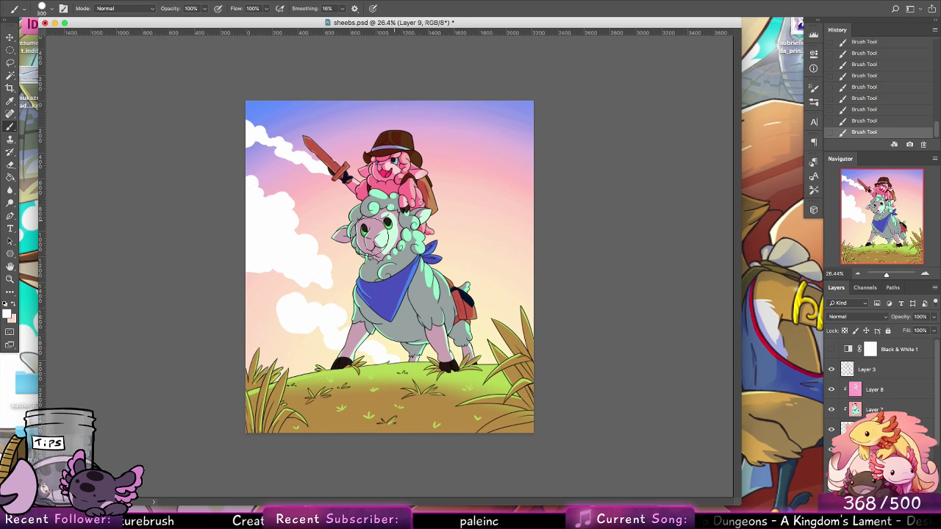
{"action": "mouse_move", "coordinate": [278, 349]}
{"action": "left_mouse_down"}
{"action": "mouse_move", "coordinate": [269, 357]}
{"action": "mouse_move", "coordinate": [252, 342]}
{"action": "left_mouse_up"}
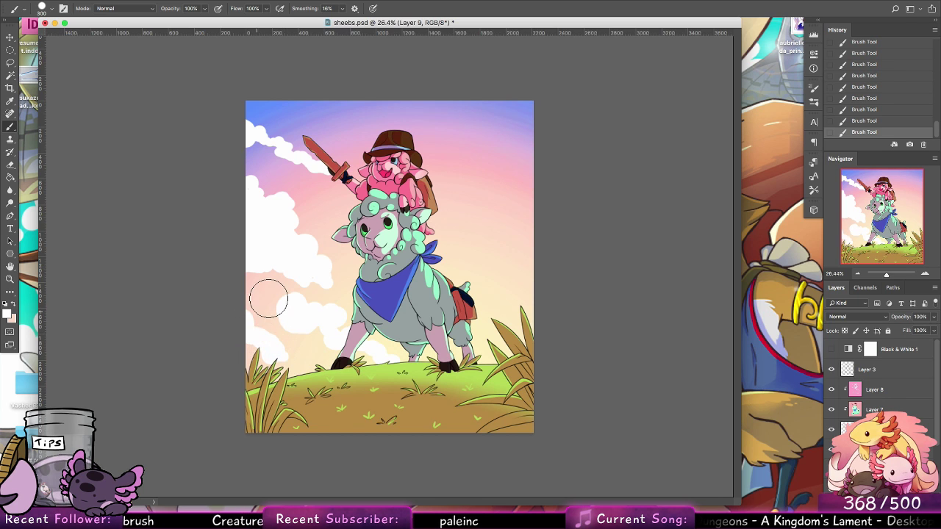
Step: Paint white clouds and streaks across the right side of the sky, and add small round puffs near the upper clouds
{"action": "mouse_move", "coordinate": [548, 214]}
{"action": "left_mouse_down"}
{"action": "mouse_move", "coordinate": [521, 293]}
{"action": "mouse_move", "coordinate": [488, 302]}
{"action": "left_mouse_up"}
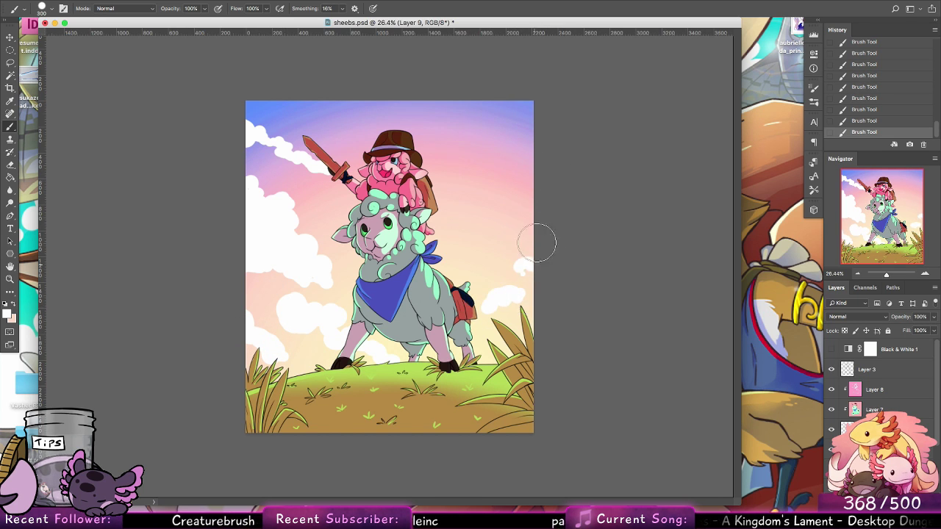
{"action": "mouse_move", "coordinate": [551, 143]}
{"action": "left_mouse_down"}
{"action": "mouse_move", "coordinate": [521, 179]}
{"action": "mouse_move", "coordinate": [479, 206]}
{"action": "left_mouse_up"}
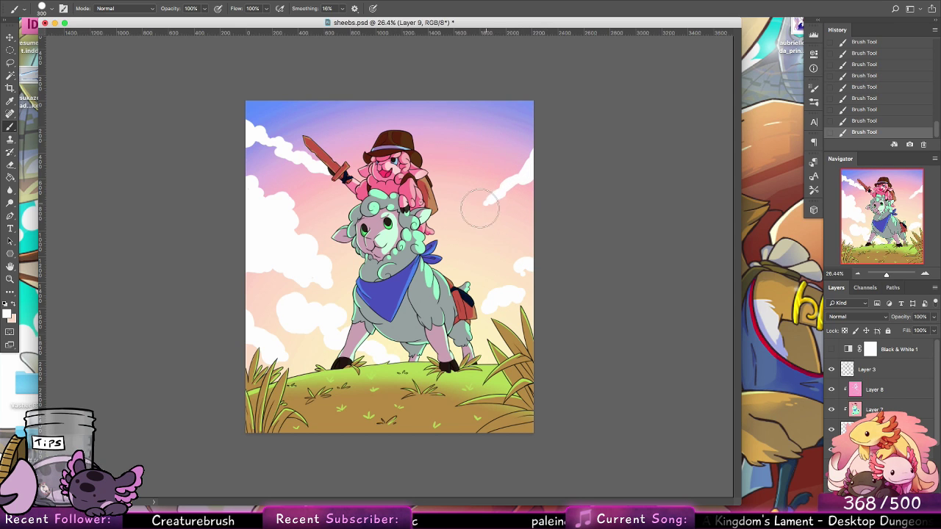
{"action": "left_click_drag", "start_coordinate": [449, 140], "coordinate": [521, 116]}
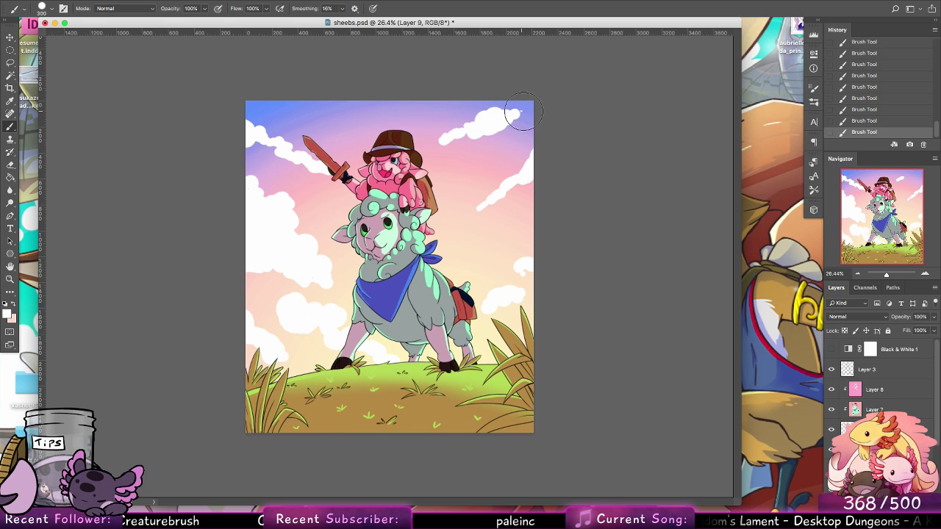
{"action": "left_click", "coordinate": [486, 146]}
{"action": "left_click", "coordinate": [299, 181]}
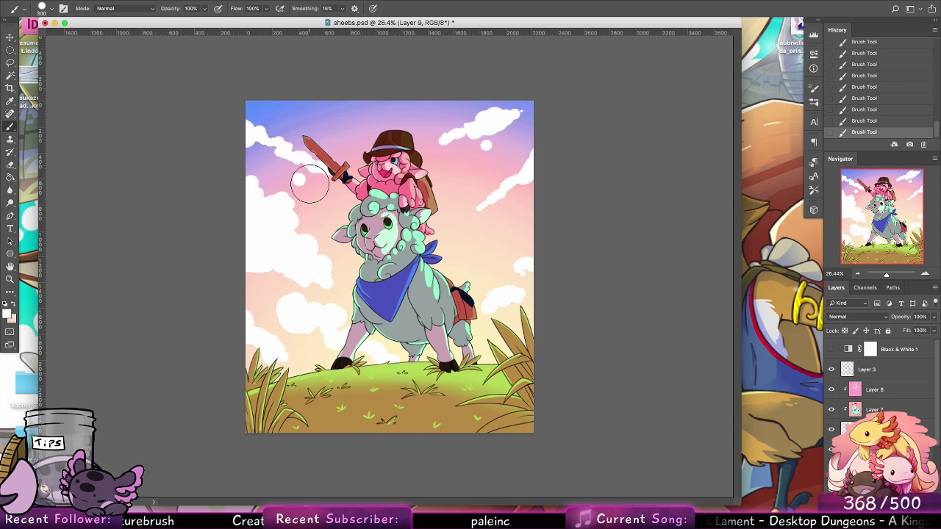
{"action": "left_click", "coordinate": [319, 191]}
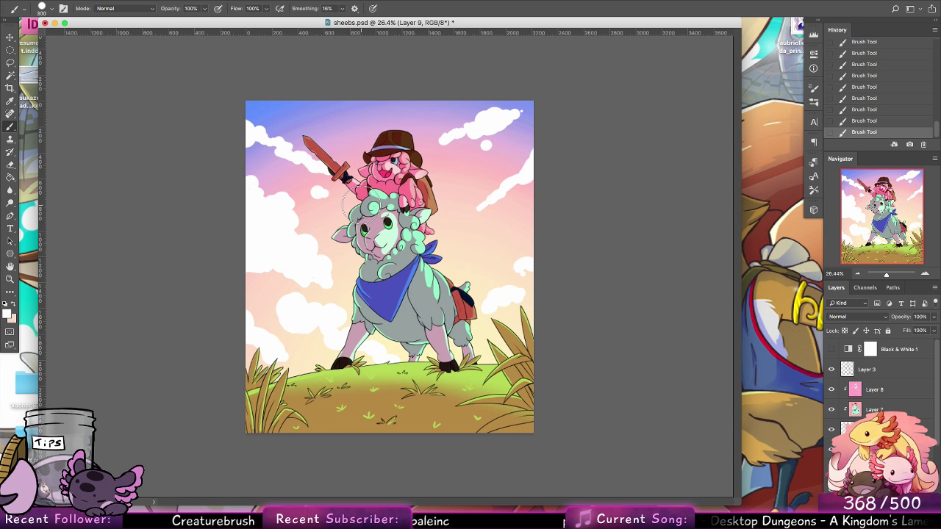
Step: Add a new layer above Layer 5, beneath the white clouds, and start painting on it in deep blue
{"action": "scroll", "coordinate": [882, 382], "scroll_direction": "down", "scroll_amount": 2}
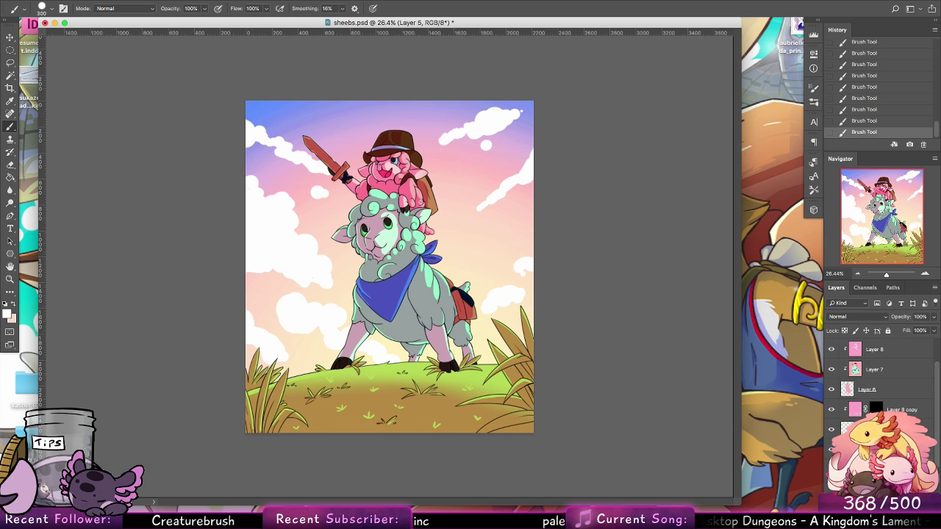
{"action": "key", "text": "super+shift+alt+n"}
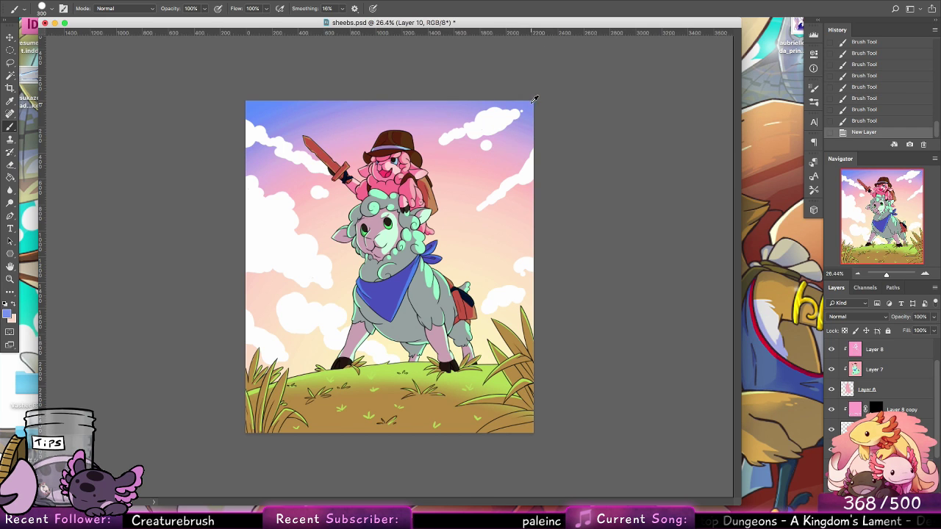
{"action": "left_click", "coordinate": [252, 147]}
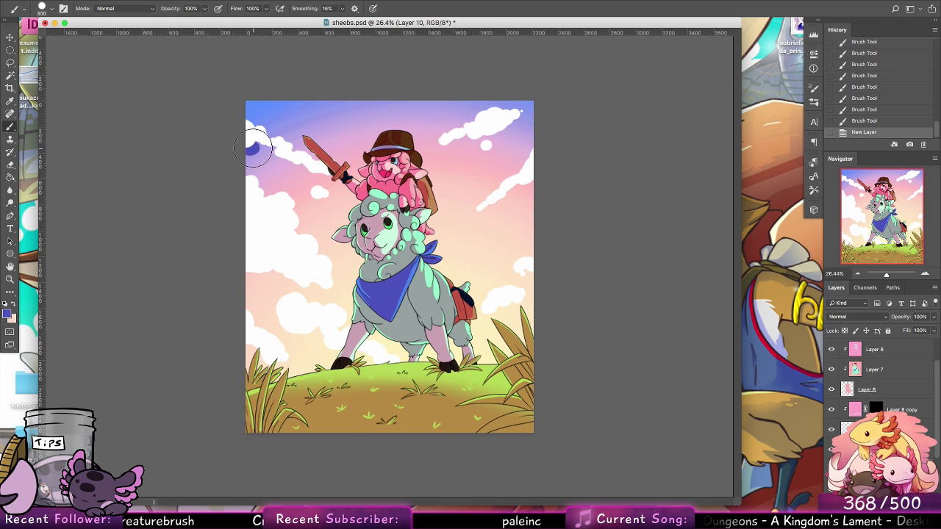
Step: Try painting deep blue shadows with the 300 px brush behind the undersides of the white clouds and the small puff
{"action": "mouse_move", "coordinate": [254, 149]}
{"action": "left_mouse_down"}
{"action": "mouse_move", "coordinate": [335, 173]}
{"action": "mouse_move", "coordinate": [313, 191]}
{"action": "mouse_move", "coordinate": [325, 196]}
{"action": "left_mouse_up"}
{"action": "left_click", "coordinate": [314, 194]}
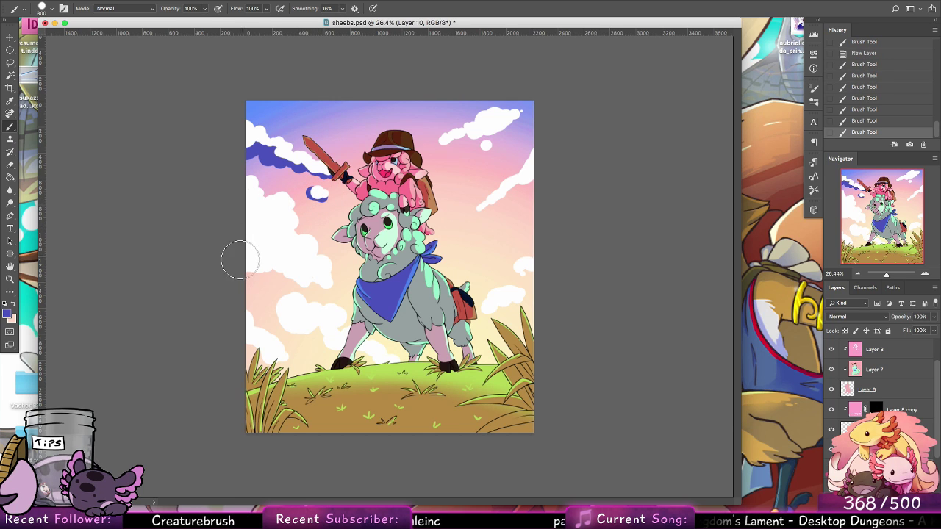
{"action": "mouse_move", "coordinate": [245, 267]}
{"action": "left_mouse_down"}
{"action": "mouse_move", "coordinate": [304, 283]}
{"action": "mouse_move", "coordinate": [320, 277]}
{"action": "mouse_move", "coordinate": [304, 284]}
{"action": "mouse_move", "coordinate": [309, 308]}
{"action": "mouse_move", "coordinate": [316, 287]}
{"action": "mouse_move", "coordinate": [308, 300]}
{"action": "mouse_move", "coordinate": [315, 288]}
{"action": "mouse_move", "coordinate": [257, 306]}
{"action": "mouse_move", "coordinate": [267, 297]}
{"action": "mouse_move", "coordinate": [261, 324]}
{"action": "mouse_move", "coordinate": [309, 329]}
{"action": "mouse_move", "coordinate": [335, 342]}
{"action": "left_mouse_up"}
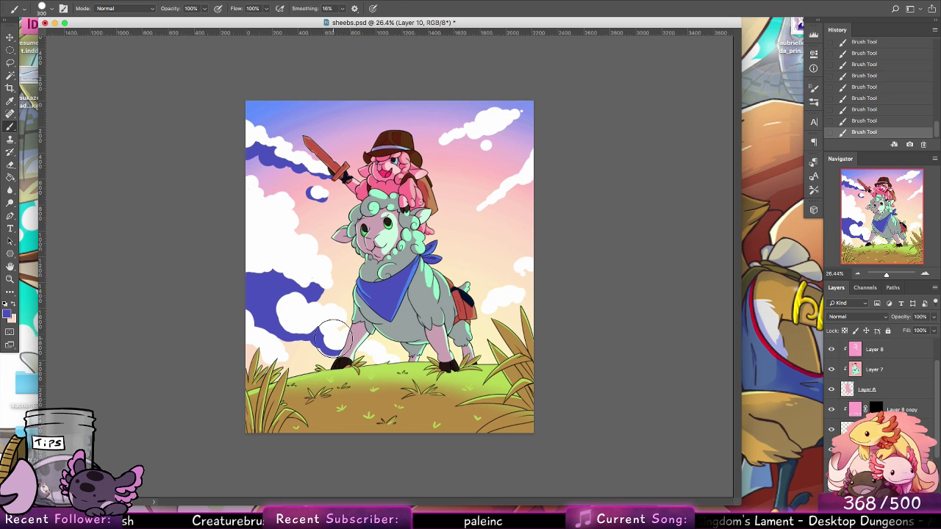
{"action": "left_click_drag", "start_coordinate": [274, 382], "coordinate": [302, 380]}
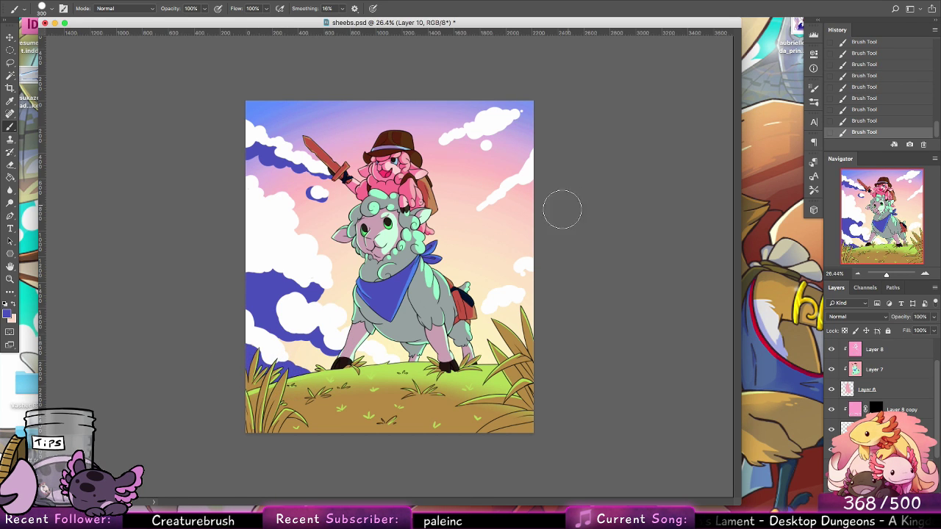
{"action": "left_click_drag", "start_coordinate": [456, 229], "coordinate": [496, 208]}
Step: Undo all the deep blue shadow strokes, keeping the new empty layer
{"action": "key", "text": "super+z"}
{"action": "key", "text": "super+z"}
{"action": "key", "text": "super+z"}
{"action": "key", "text": "super+z"}
{"action": "key", "text": "super+z"}
{"action": "key", "text": "super+z"}
{"action": "key", "text": "super+z"}
{"action": "key", "text": "super+z"}
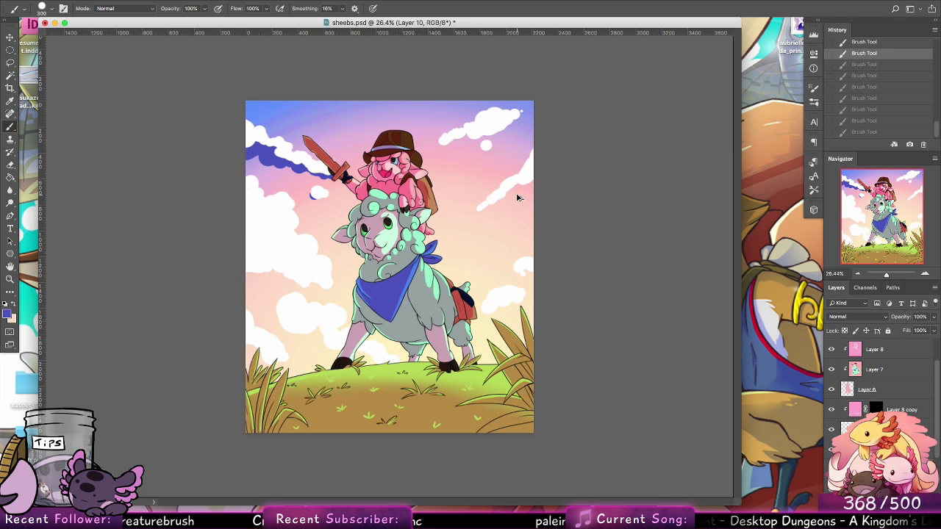
{"action": "key", "text": "super+z"}
{"action": "key", "text": "super+z"}
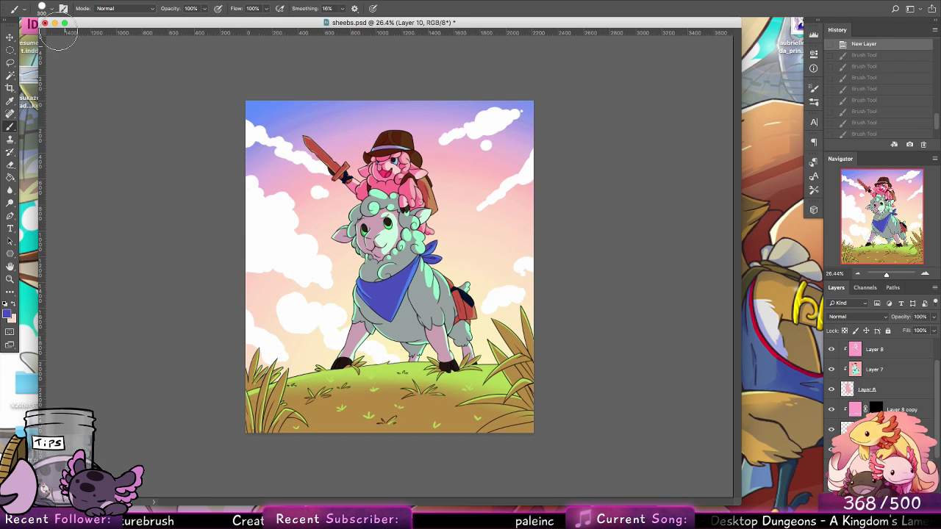
Step: Set the brush to 65 px and paint thin deep blue edges behind the upper-left cloud streak
{"action": "left_click", "coordinate": [42, 9]}
{"action": "left_click", "coordinate": [110, 133]}
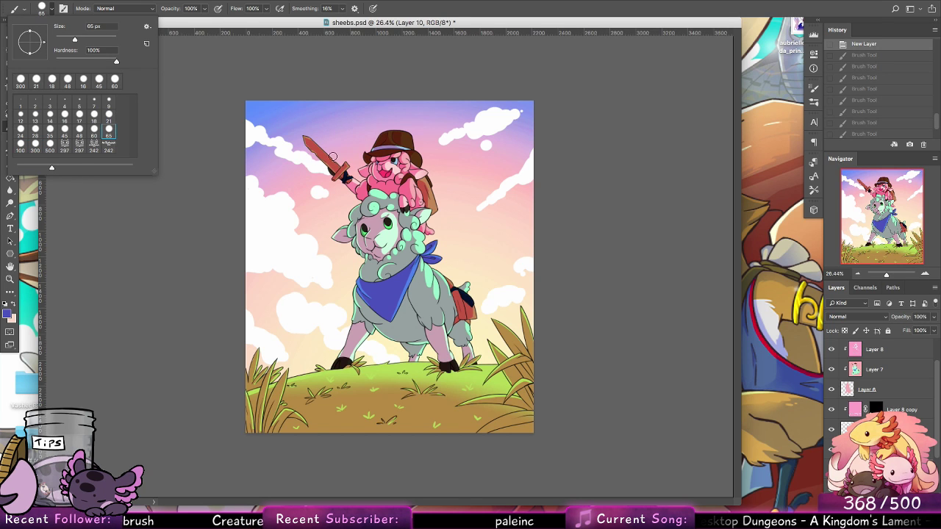
{"action": "left_click", "coordinate": [276, 147]}
{"action": "left_click", "coordinate": [274, 148]}
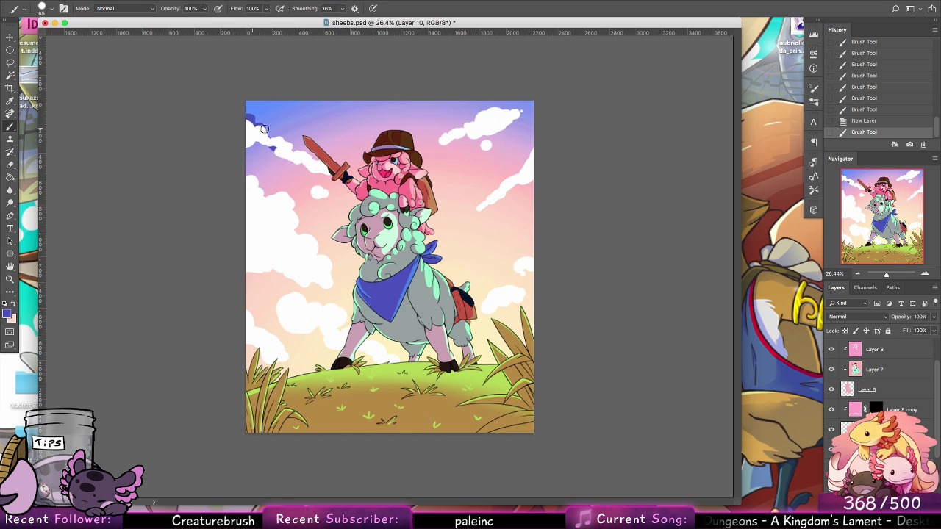
{"action": "left_click", "coordinate": [288, 149]}
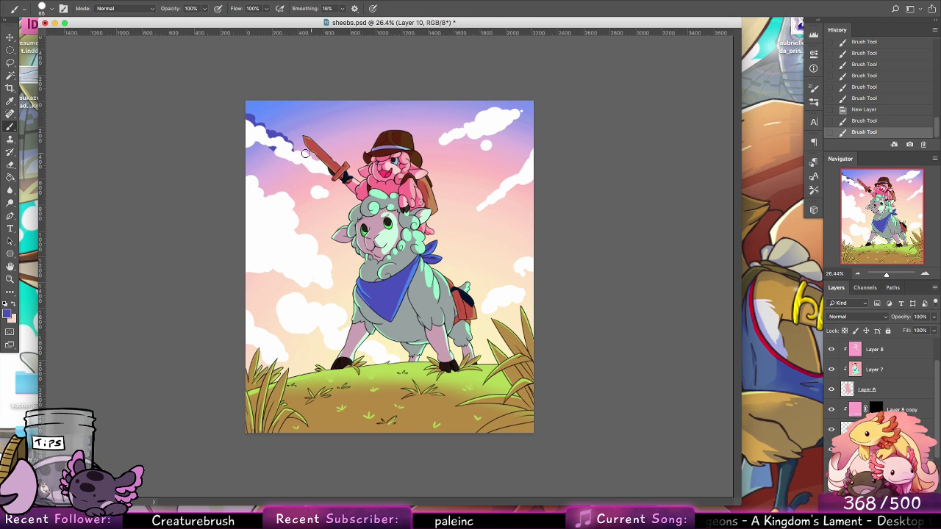
{"action": "left_click", "coordinate": [319, 162]}
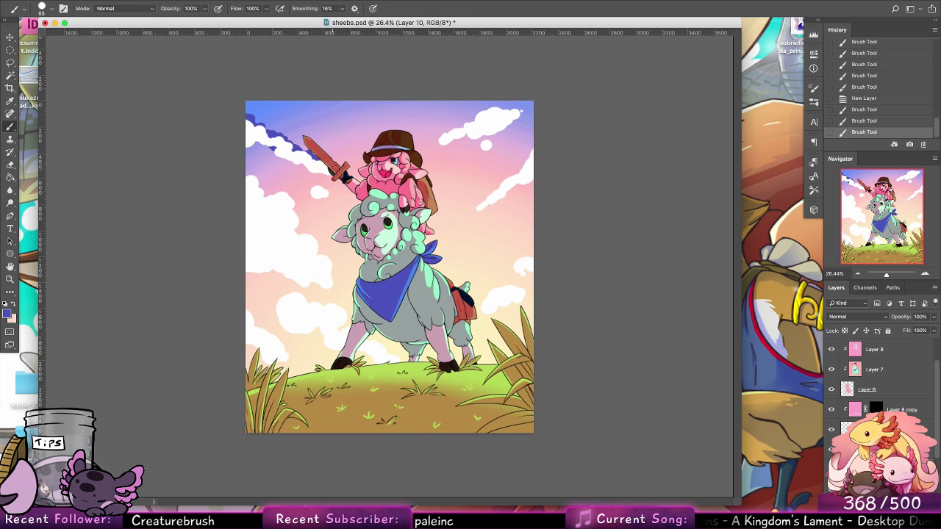
Step: Try deep blue edges on the small puff and the large left cloud, undoing them and the latest strokes on the upper-left cloud
{"action": "left_click", "coordinate": [315, 192]}
{"action": "key", "text": "super+z"}
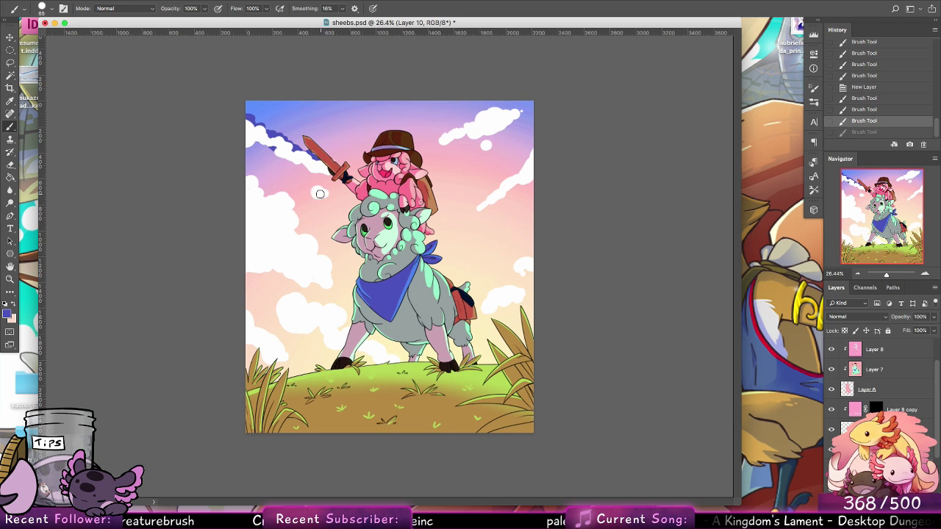
{"action": "left_click_drag", "start_coordinate": [321, 191], "coordinate": [324, 194]}
{"action": "key", "text": "super+z"}
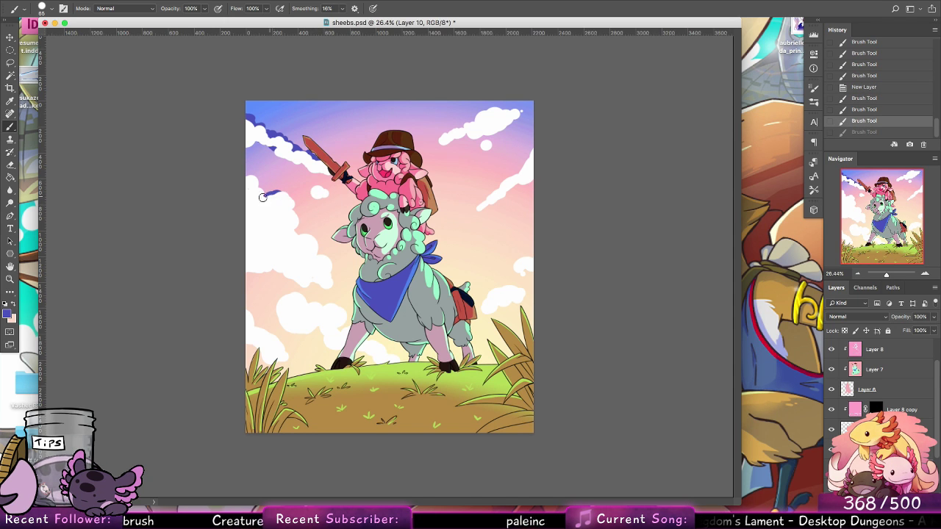
{"action": "key", "text": "super+z"}
{"action": "key", "text": "super+z"}
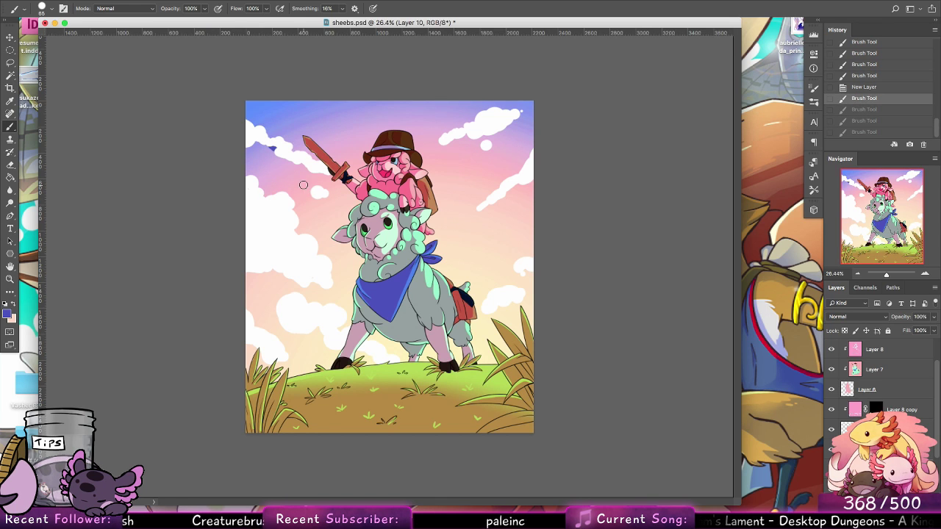
Step: Delete the layer holding the deep blue cloud shadows and return to the white cloud layer
{"action": "key", "text": "alt+bracketleft"}
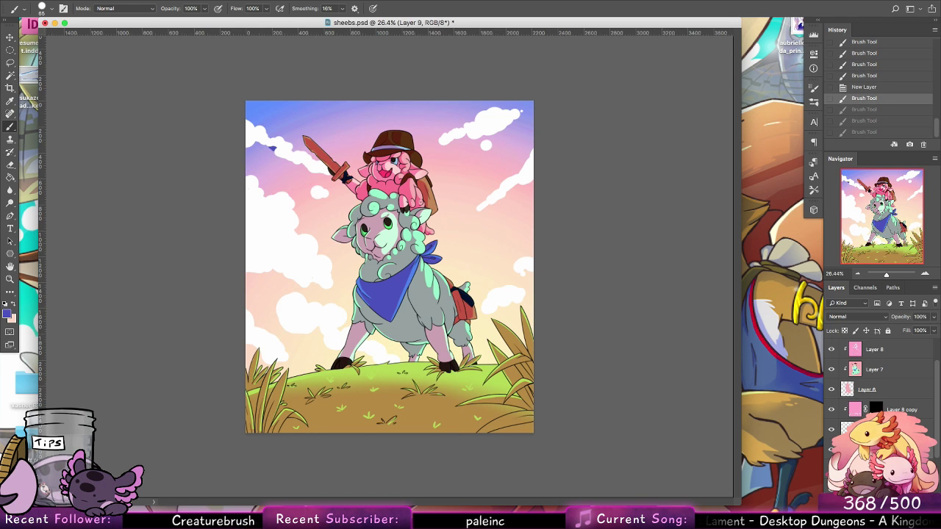
{"action": "key", "text": "alt+bracketright"}
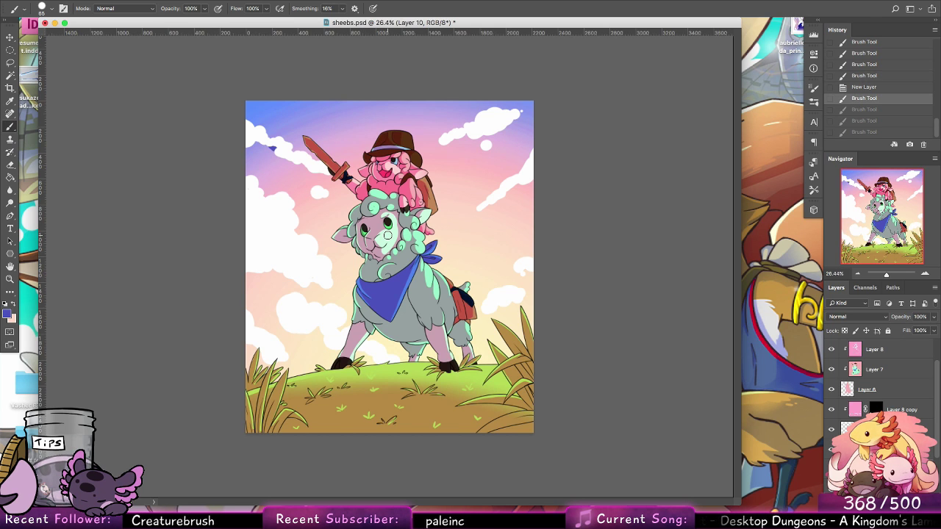
{"action": "key", "text": "BackSpace"}
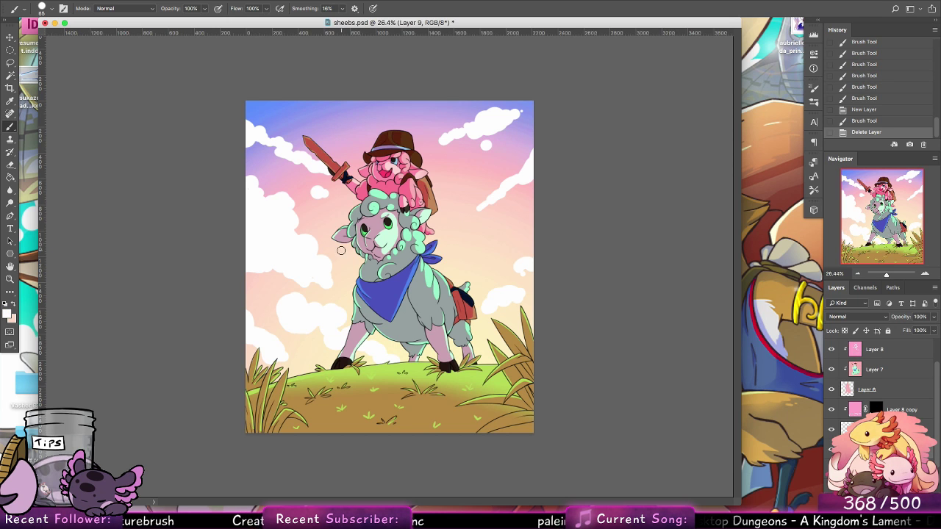
Step: Set the brush to 300 px and fill out the white clouds along the left edge and behind the larger sheep's back
{"action": "left_click", "coordinate": [41, 9]}
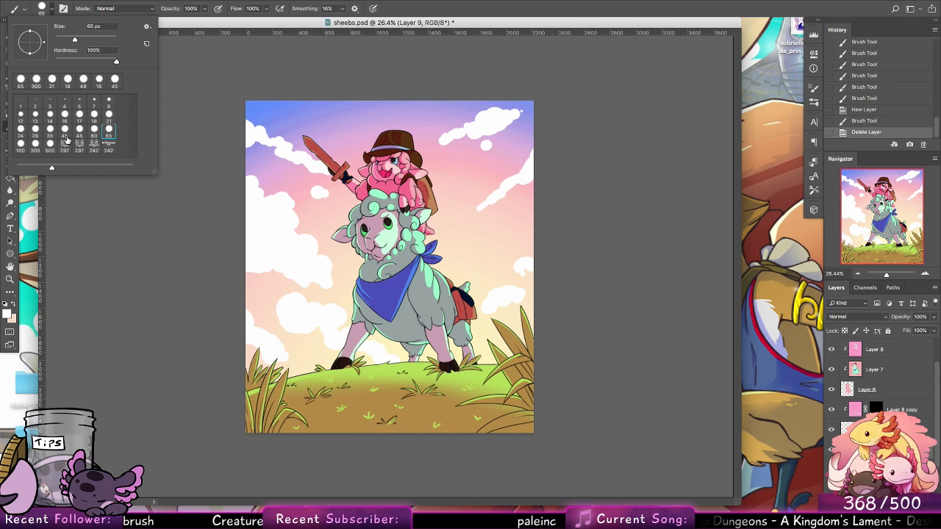
{"action": "left_click", "coordinate": [368, 356]}
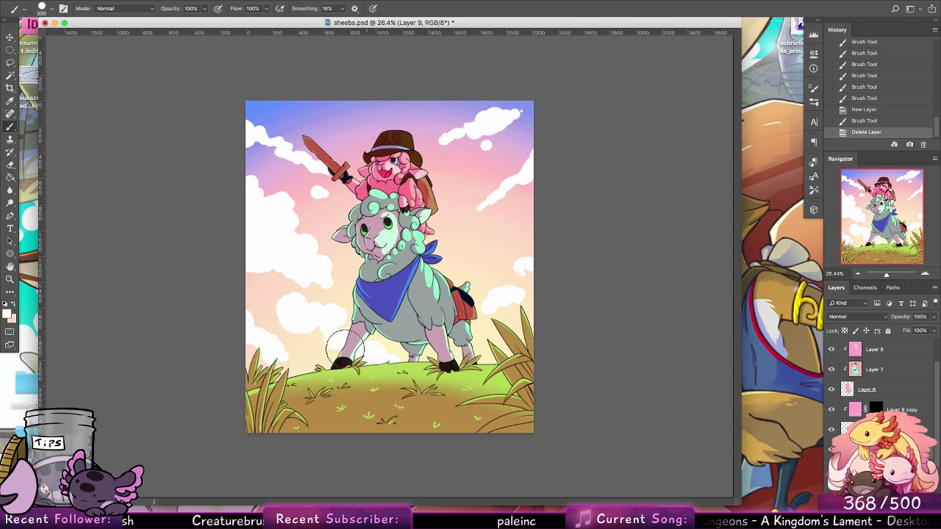
{"action": "mouse_move", "coordinate": [290, 333]}
{"action": "left_mouse_down"}
{"action": "mouse_move", "coordinate": [278, 310]}
{"action": "mouse_move", "coordinate": [301, 345]}
{"action": "mouse_move", "coordinate": [249, 319]}
{"action": "left_mouse_up"}
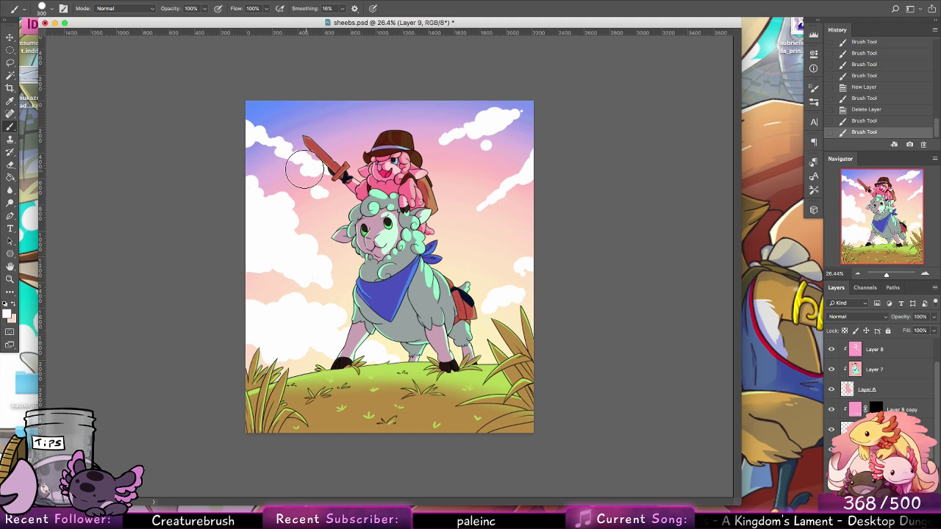
{"action": "left_click_drag", "start_coordinate": [305, 171], "coordinate": [252, 149]}
{"action": "left_click_drag", "start_coordinate": [253, 129], "coordinate": [267, 143]}
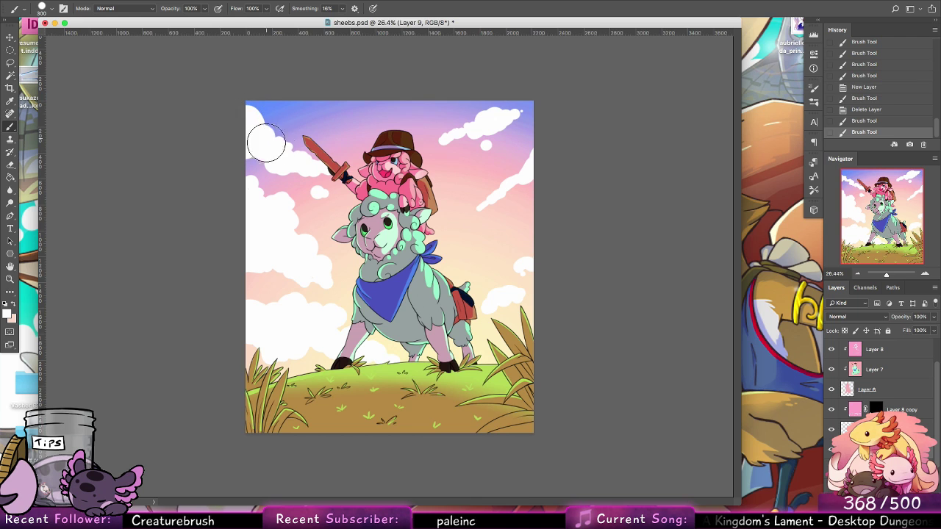
{"action": "key", "text": "ctrl+z"}
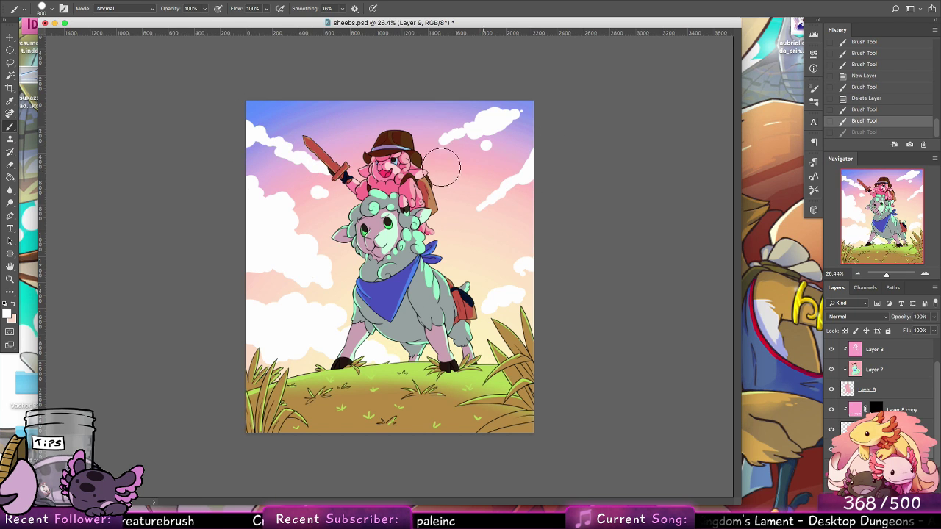
{"action": "mouse_move", "coordinate": [271, 146]}
{"action": "left_mouse_down"}
{"action": "mouse_move", "coordinate": [267, 153]}
{"action": "mouse_move", "coordinate": [255, 138]}
{"action": "left_mouse_up"}
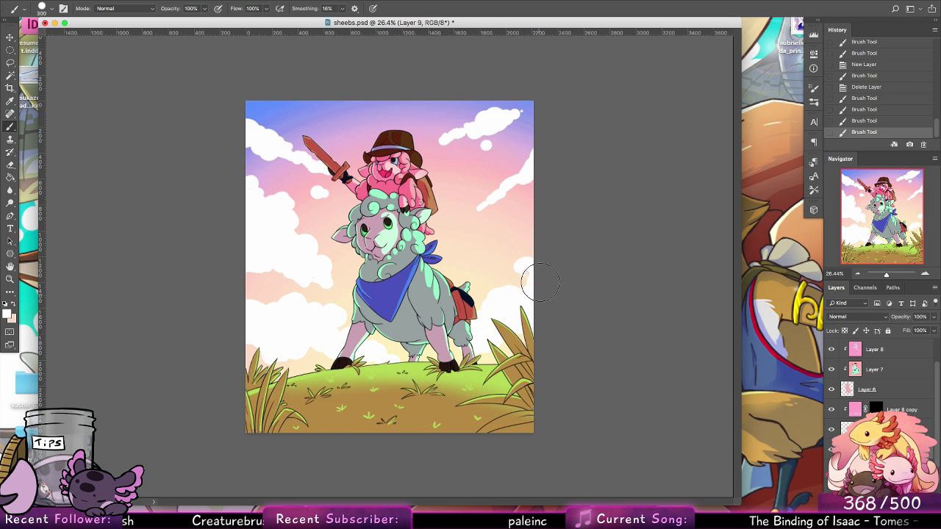
{"action": "left_click", "coordinate": [454, 252]}
{"action": "left_click_drag", "start_coordinate": [454, 252], "coordinate": [502, 221]}
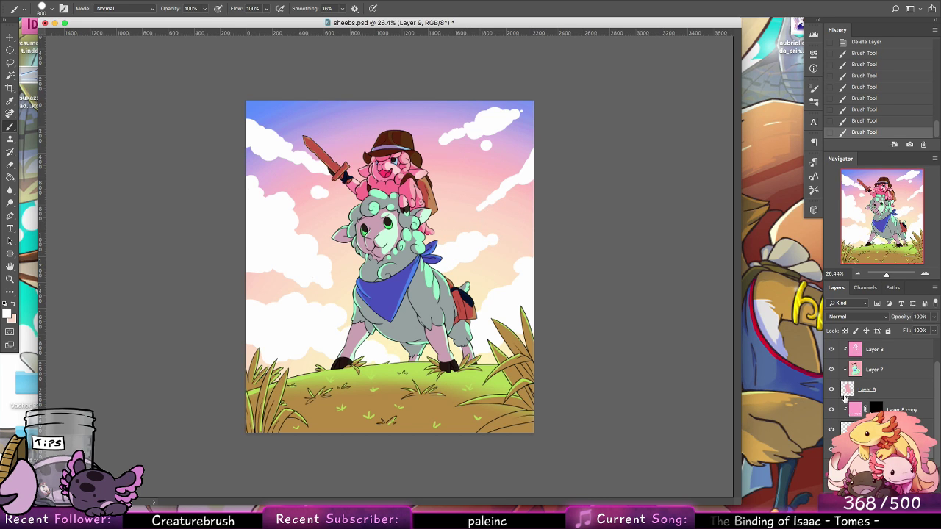
Step: Lock the cloud layer's transparent pixels, sample the lavender of the upper sky and paint all the clouds with it
{"action": "left_click", "coordinate": [845, 330]}
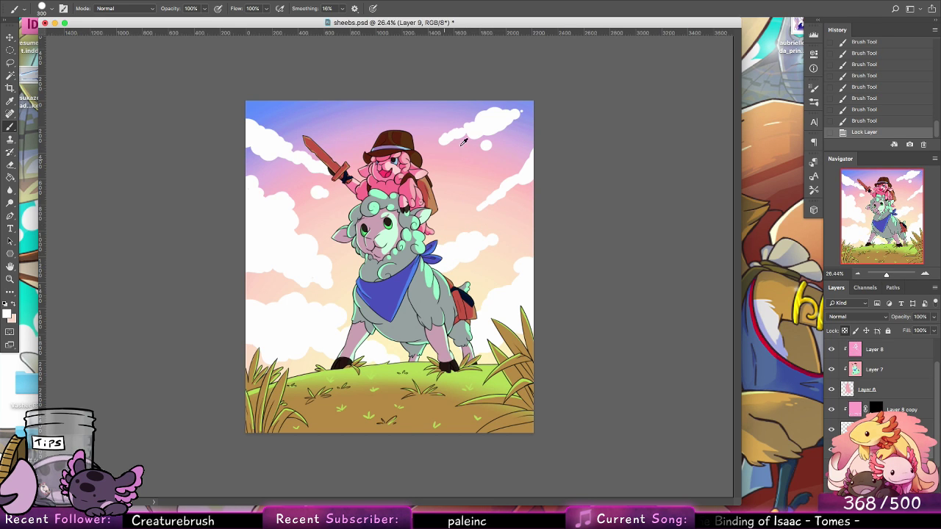
{"action": "left_click", "coordinate": [526, 127], "text": "alt"}
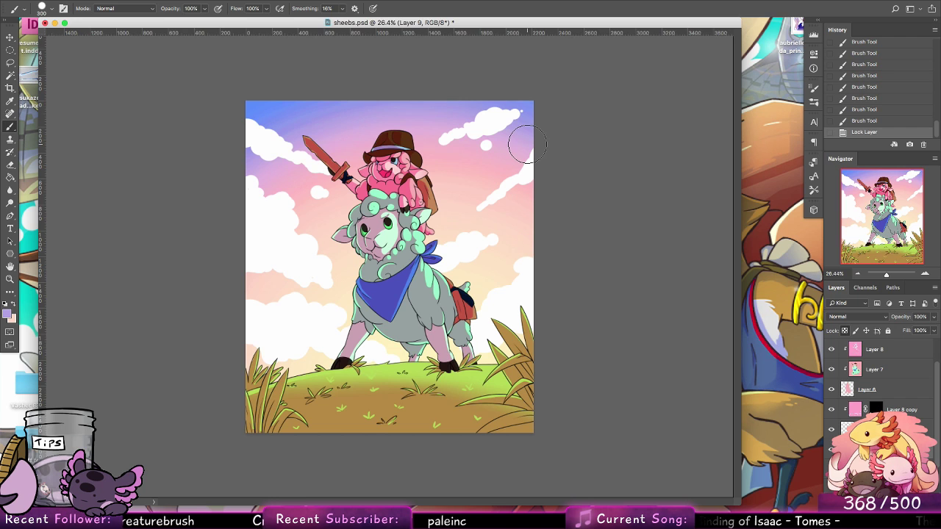
{"action": "mouse_move", "coordinate": [269, 197]}
{"action": "left_mouse_down"}
{"action": "mouse_move", "coordinate": [237, 233]}
{"action": "mouse_move", "coordinate": [251, 198]}
{"action": "mouse_move", "coordinate": [294, 213]}
{"action": "mouse_move", "coordinate": [271, 203]}
{"action": "mouse_move", "coordinate": [257, 175]}
{"action": "mouse_move", "coordinate": [246, 200]}
{"action": "mouse_move", "coordinate": [258, 328]}
{"action": "mouse_move", "coordinate": [283, 132]}
{"action": "mouse_move", "coordinate": [292, 370]}
{"action": "mouse_move", "coordinate": [308, 118]}
{"action": "mouse_move", "coordinate": [312, 394]}
{"action": "mouse_move", "coordinate": [337, 135]}
{"action": "mouse_move", "coordinate": [278, 341]}
{"action": "mouse_move", "coordinate": [285, 309]}
{"action": "mouse_move", "coordinate": [332, 333]}
{"action": "mouse_move", "coordinate": [369, 365]}
{"action": "left_mouse_up"}
{"action": "mouse_move", "coordinate": [508, 121]}
{"action": "left_mouse_down"}
{"action": "mouse_move", "coordinate": [433, 149]}
{"action": "mouse_move", "coordinate": [510, 168]}
{"action": "mouse_move", "coordinate": [470, 243]}
{"action": "mouse_move", "coordinate": [495, 211]}
{"action": "mouse_move", "coordinate": [522, 294]}
{"action": "mouse_move", "coordinate": [494, 347]}
{"action": "mouse_move", "coordinate": [503, 345]}
{"action": "left_mouse_up"}
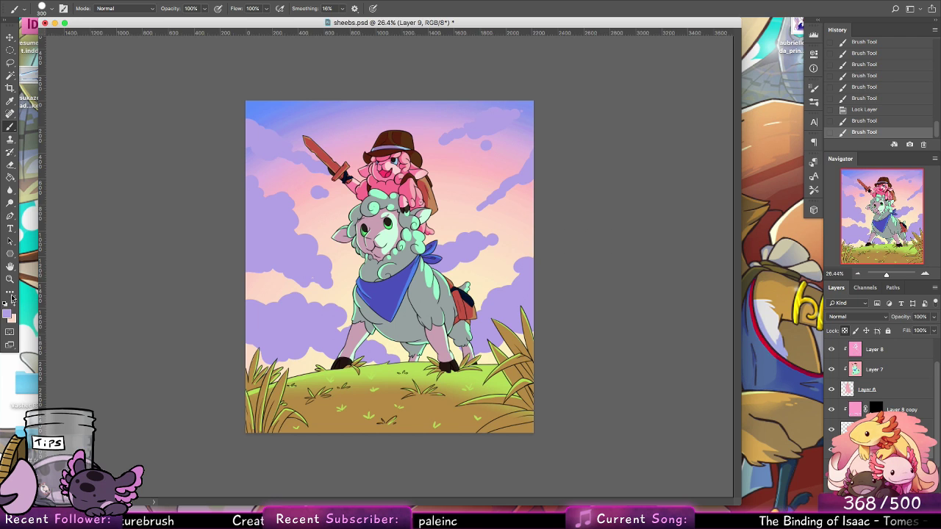
Step: Set the brush to 65 px with white as the colour and paint a small white billow low in the lower-left cloud
{"action": "key", "text": "d"}
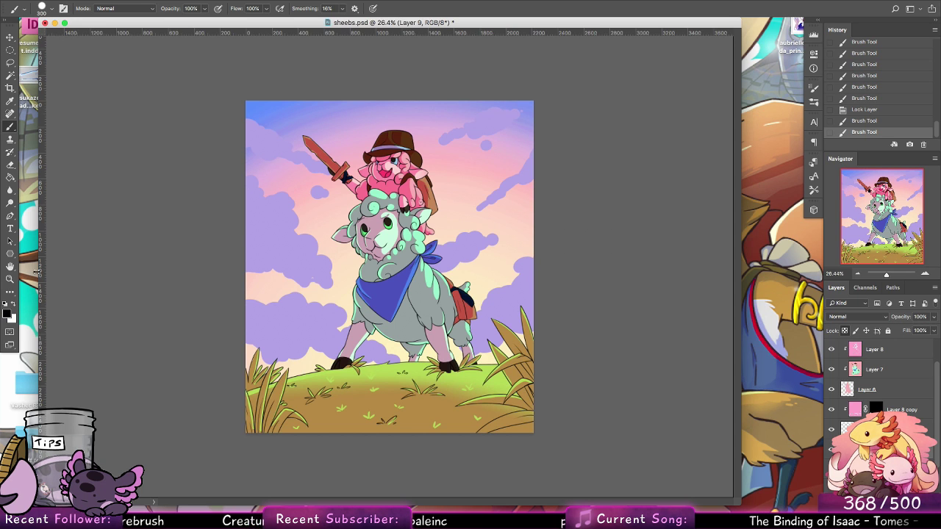
{"action": "left_click", "coordinate": [44, 7]}
{"action": "left_click", "coordinate": [80, 132]}
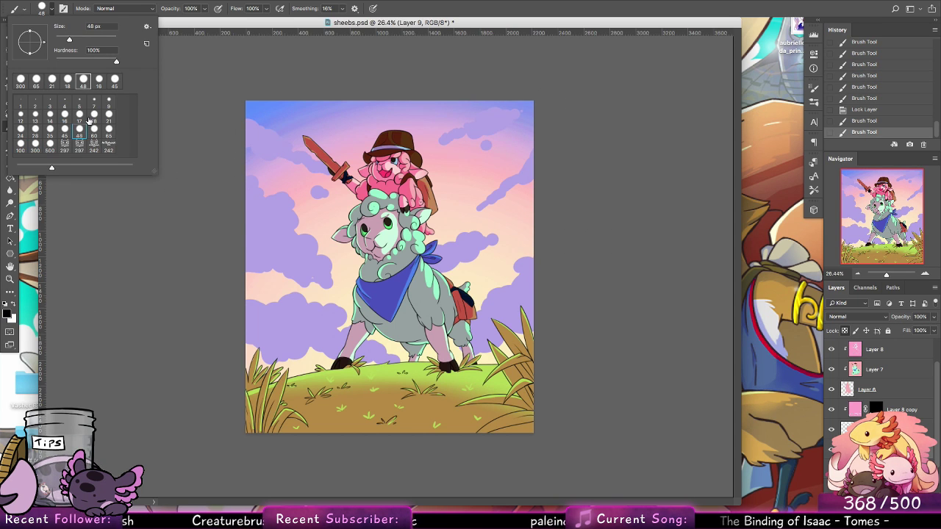
{"action": "left_click", "coordinate": [109, 132]}
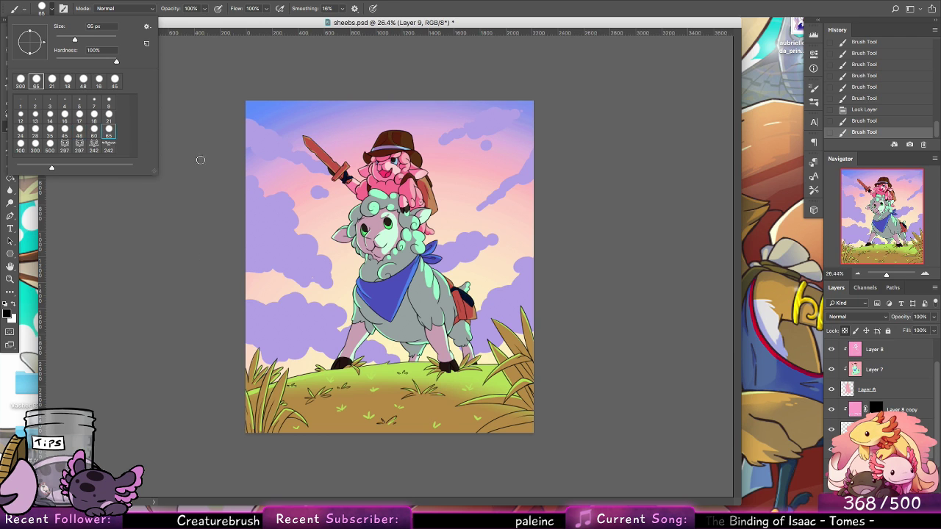
{"action": "left_click", "coordinate": [321, 343]}
{"action": "key", "text": "x"}
{"action": "mouse_move", "coordinate": [307, 360]}
{"action": "left_mouse_down"}
{"action": "mouse_move", "coordinate": [289, 343]}
{"action": "mouse_move", "coordinate": [266, 356]}
{"action": "left_mouse_up"}
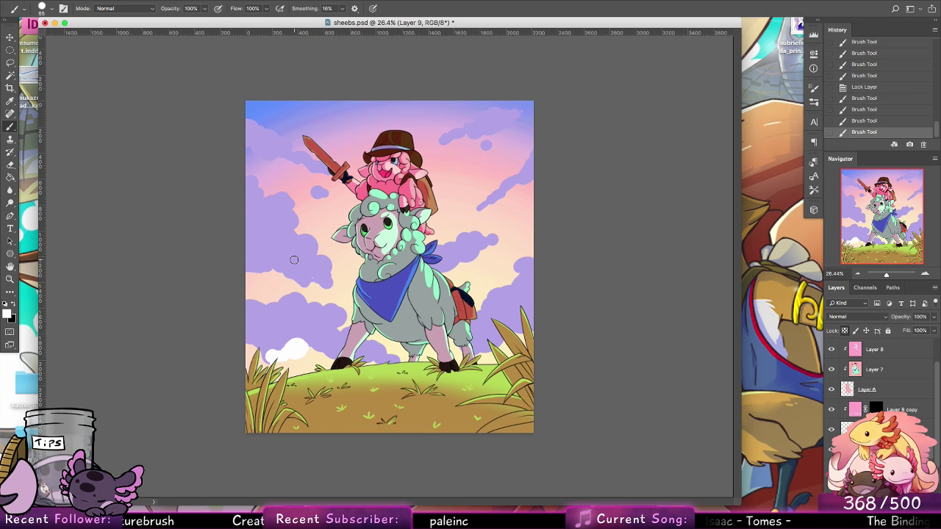
Step: Set the brush to 100 px and extend the white billows to the canvas edge above the lower-left grass
{"action": "left_click", "coordinate": [52, 10]}
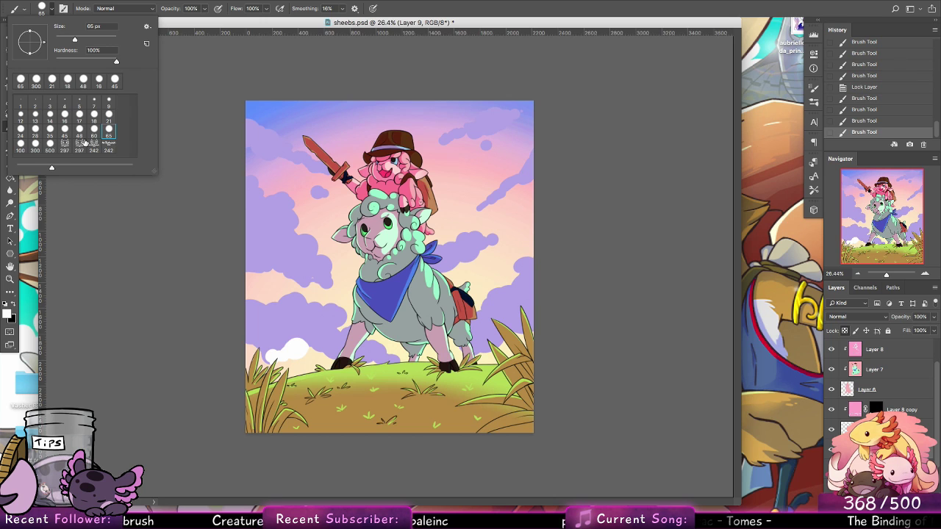
{"action": "left_click", "coordinate": [23, 145]}
{"action": "left_click", "coordinate": [290, 336]}
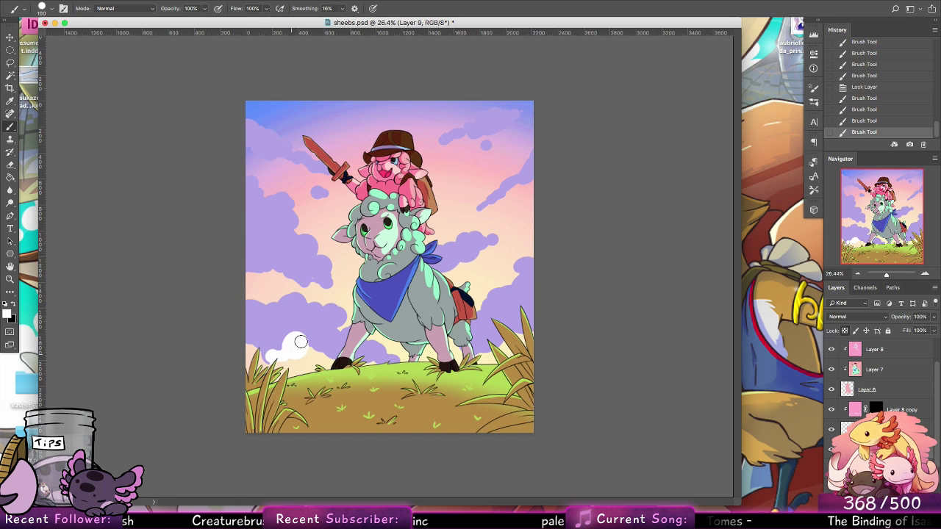
{"action": "mouse_move", "coordinate": [286, 360]}
{"action": "left_mouse_down"}
{"action": "mouse_move", "coordinate": [268, 359]}
{"action": "mouse_move", "coordinate": [276, 346]}
{"action": "left_mouse_up"}
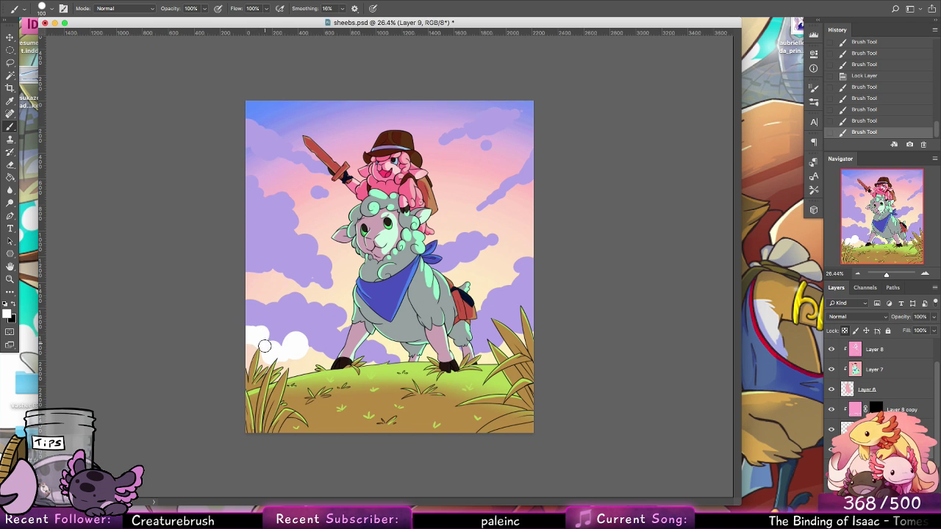
{"action": "left_click_drag", "start_coordinate": [265, 346], "coordinate": [266, 352]}
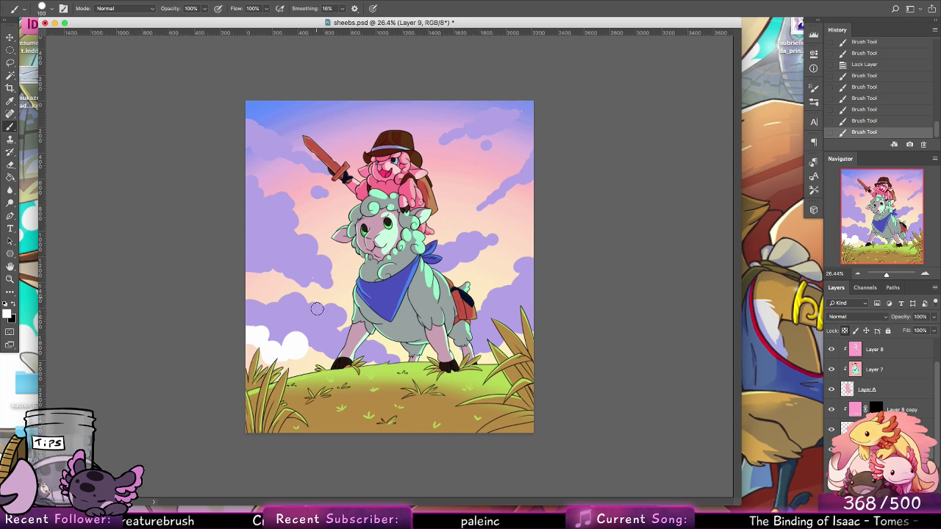
Step: Paint white billows across the lower-left cloud up to the sheep's front leg, leaving lavender between them and redoing the upper stroke
{"action": "mouse_move", "coordinate": [320, 316]}
{"action": "left_mouse_down"}
{"action": "mouse_move", "coordinate": [315, 342]}
{"action": "mouse_move", "coordinate": [303, 317]}
{"action": "mouse_move", "coordinate": [319, 335]}
{"action": "mouse_move", "coordinate": [342, 316]}
{"action": "mouse_move", "coordinate": [322, 361]}
{"action": "mouse_move", "coordinate": [320, 336]}
{"action": "mouse_move", "coordinate": [324, 343]}
{"action": "mouse_move", "coordinate": [310, 331]}
{"action": "mouse_move", "coordinate": [350, 336]}
{"action": "mouse_move", "coordinate": [340, 360]}
{"action": "mouse_move", "coordinate": [348, 349]}
{"action": "mouse_move", "coordinate": [370, 353]}
{"action": "mouse_move", "coordinate": [343, 347]}
{"action": "mouse_move", "coordinate": [366, 357]}
{"action": "mouse_move", "coordinate": [360, 369]}
{"action": "mouse_move", "coordinate": [378, 355]}
{"action": "mouse_move", "coordinate": [379, 365]}
{"action": "mouse_move", "coordinate": [390, 365]}
{"action": "mouse_move", "coordinate": [358, 348]}
{"action": "left_mouse_up"}
{"action": "key", "text": "super+z"}
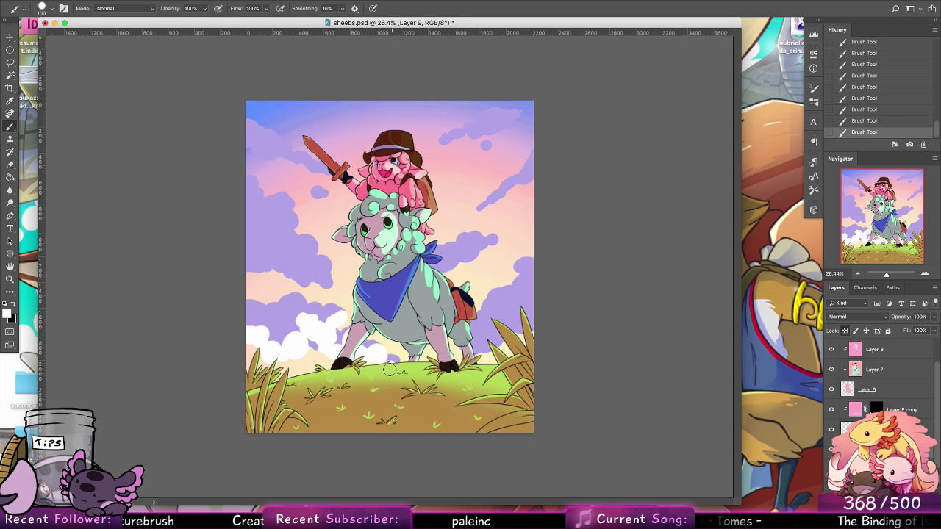
{"action": "left_click_drag", "start_coordinate": [278, 316], "coordinate": [259, 312]}
{"action": "key", "text": "super+z"}
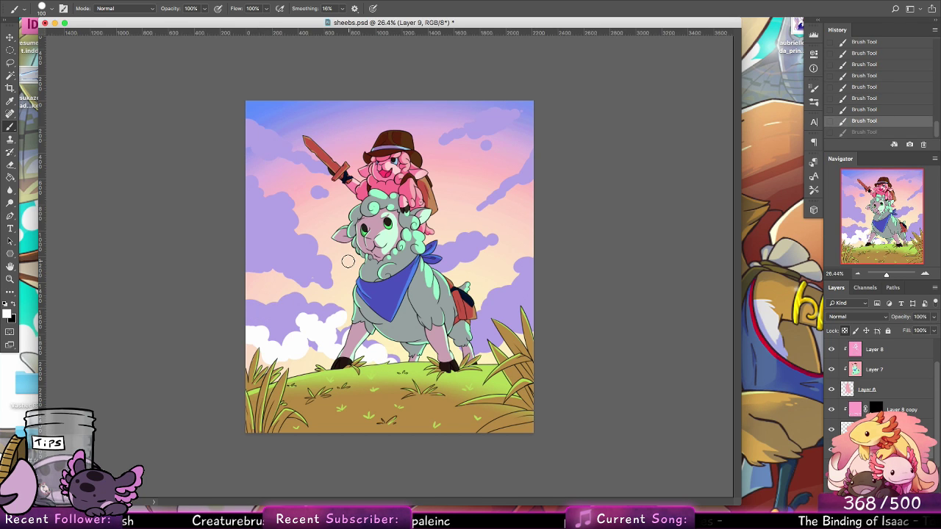
{"action": "left_click_drag", "start_coordinate": [254, 312], "coordinate": [275, 321]}
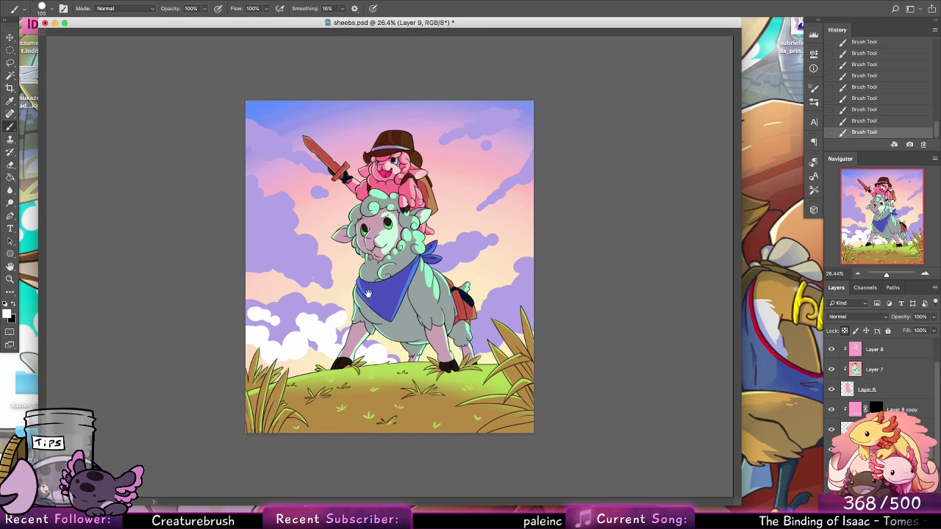
Step: Paint two banks of white billows on the large left cloud, keeping a lavender edge around each
{"action": "mouse_move", "coordinate": [322, 281]}
{"action": "left_mouse_down"}
{"action": "mouse_move", "coordinate": [315, 272]}
{"action": "mouse_move", "coordinate": [301, 281]}
{"action": "mouse_move", "coordinate": [297, 256]}
{"action": "mouse_move", "coordinate": [307, 248]}
{"action": "mouse_move", "coordinate": [254, 251]}
{"action": "mouse_move", "coordinate": [253, 268]}
{"action": "mouse_move", "coordinate": [281, 259]}
{"action": "mouse_move", "coordinate": [265, 272]}
{"action": "left_mouse_up"}
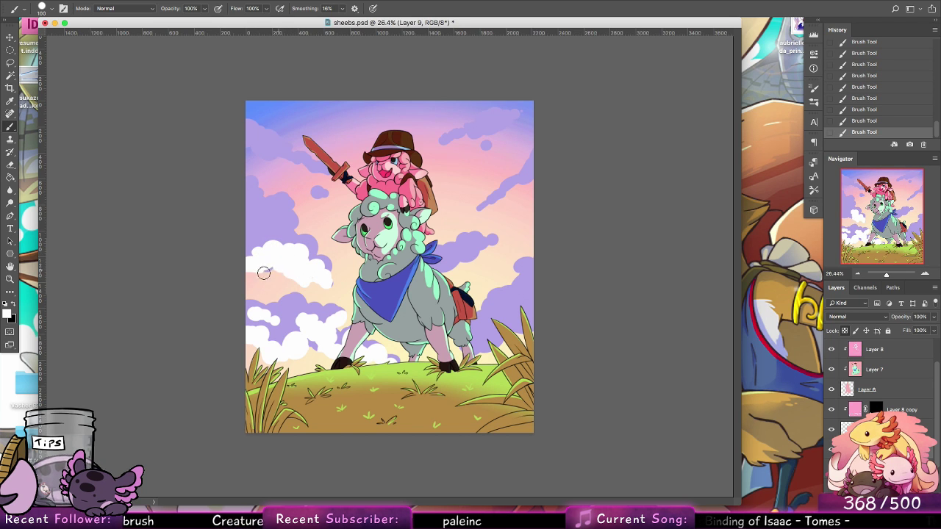
{"action": "mouse_move", "coordinate": [284, 222]}
{"action": "left_mouse_down"}
{"action": "mouse_move", "coordinate": [240, 223]}
{"action": "mouse_move", "coordinate": [226, 194]}
{"action": "mouse_move", "coordinate": [269, 207]}
{"action": "mouse_move", "coordinate": [266, 221]}
{"action": "mouse_move", "coordinate": [294, 210]}
{"action": "mouse_move", "coordinate": [247, 202]}
{"action": "left_mouse_up"}
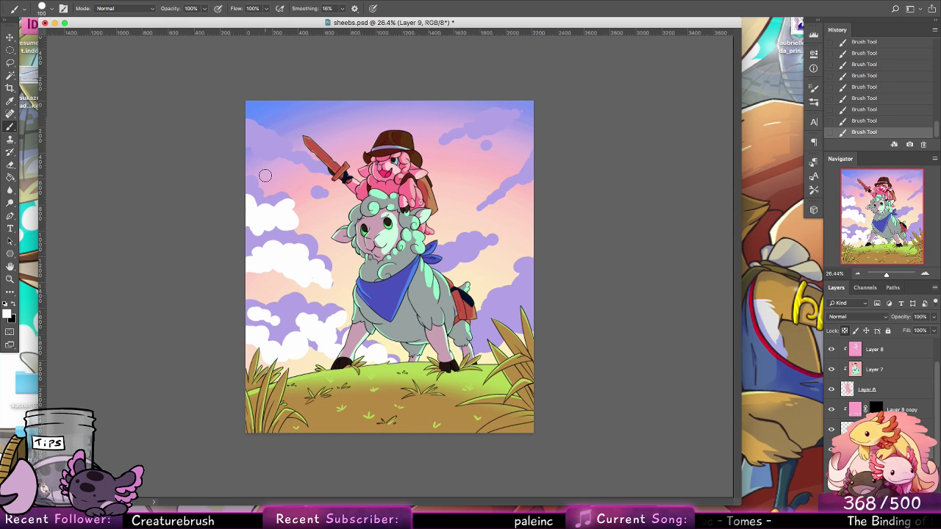
Step: Paint white billows on the clouds behind the larger sheep's back, at the lower right edge and on the right diagonal streak
{"action": "mouse_move", "coordinate": [421, 266]}
{"action": "left_mouse_down"}
{"action": "mouse_move", "coordinate": [445, 271]}
{"action": "mouse_move", "coordinate": [469, 255]}
{"action": "mouse_move", "coordinate": [465, 246]}
{"action": "mouse_move", "coordinate": [498, 242]}
{"action": "left_mouse_up"}
{"action": "mouse_move", "coordinate": [483, 354]}
{"action": "left_mouse_down"}
{"action": "mouse_move", "coordinate": [467, 339]}
{"action": "mouse_move", "coordinate": [476, 350]}
{"action": "mouse_move", "coordinate": [493, 308]}
{"action": "mouse_move", "coordinate": [507, 307]}
{"action": "mouse_move", "coordinate": [516, 320]}
{"action": "mouse_move", "coordinate": [534, 305]}
{"action": "mouse_move", "coordinate": [529, 323]}
{"action": "mouse_move", "coordinate": [508, 336]}
{"action": "mouse_move", "coordinate": [510, 346]}
{"action": "mouse_move", "coordinate": [496, 337]}
{"action": "mouse_move", "coordinate": [520, 294]}
{"action": "mouse_move", "coordinate": [511, 346]}
{"action": "mouse_move", "coordinate": [536, 332]}
{"action": "mouse_move", "coordinate": [538, 307]}
{"action": "mouse_move", "coordinate": [513, 342]}
{"action": "left_mouse_up"}
{"action": "left_click", "coordinate": [530, 264], "text": "alt"}
{"action": "left_click", "coordinate": [515, 300], "text": "alt"}
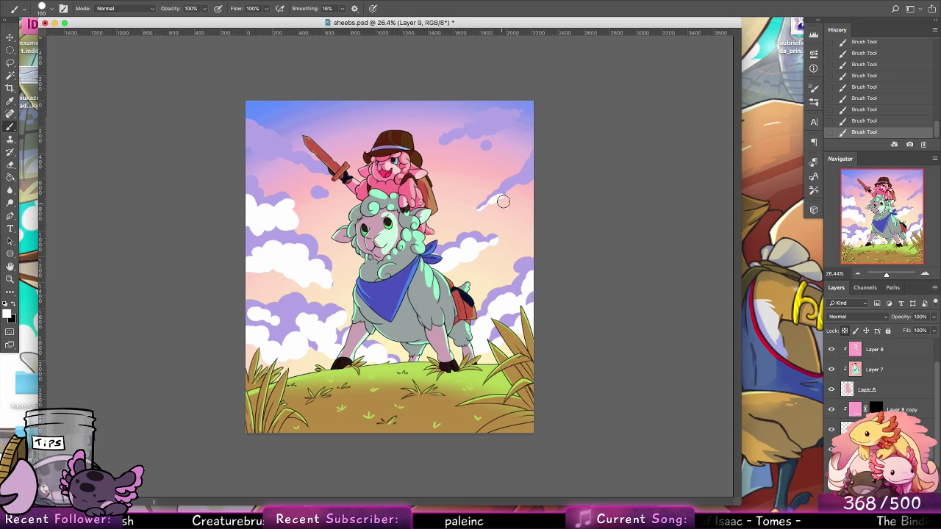
{"action": "left_click_drag", "start_coordinate": [503, 201], "coordinate": [536, 168]}
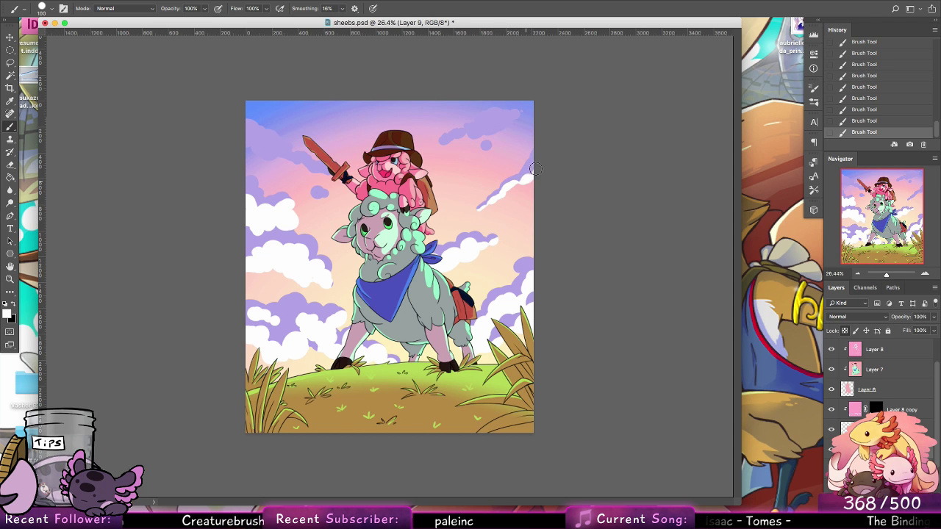
Step: Paint white highlights on the small round puffs, the upper-left streak and the upper-right cloud, leaving lavender edges
{"action": "left_click", "coordinate": [485, 147]}
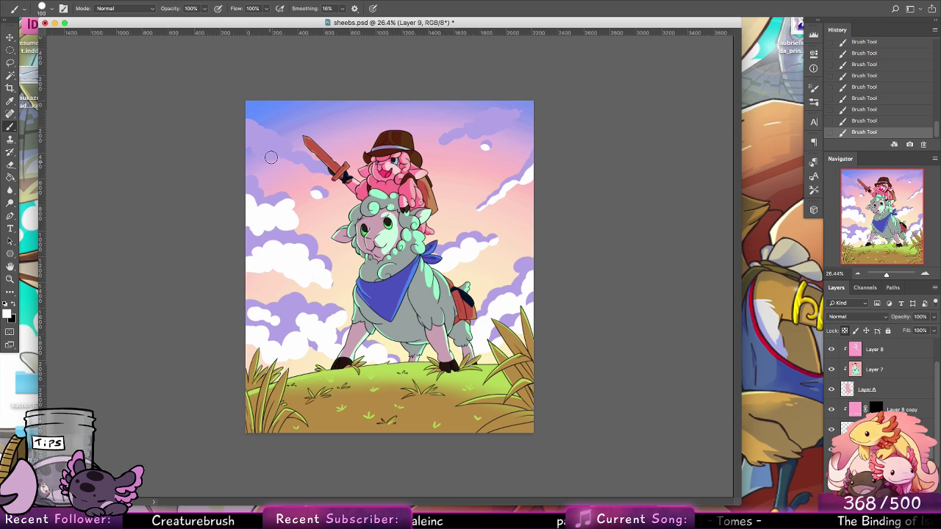
{"action": "left_click_drag", "start_coordinate": [270, 157], "coordinate": [243, 127]}
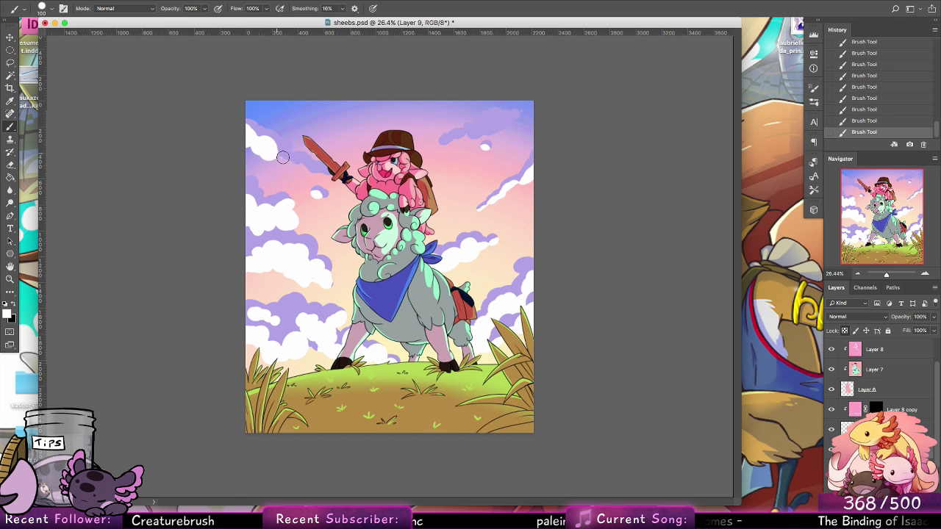
{"action": "mouse_move", "coordinate": [283, 157]}
{"action": "left_mouse_down"}
{"action": "mouse_move", "coordinate": [281, 148]}
{"action": "mouse_move", "coordinate": [319, 178]}
{"action": "left_mouse_up"}
{"action": "mouse_move", "coordinate": [446, 143]}
{"action": "left_mouse_down"}
{"action": "mouse_move", "coordinate": [491, 117]}
{"action": "mouse_move", "coordinate": [503, 127]}
{"action": "mouse_move", "coordinate": [524, 110]}
{"action": "left_mouse_up"}
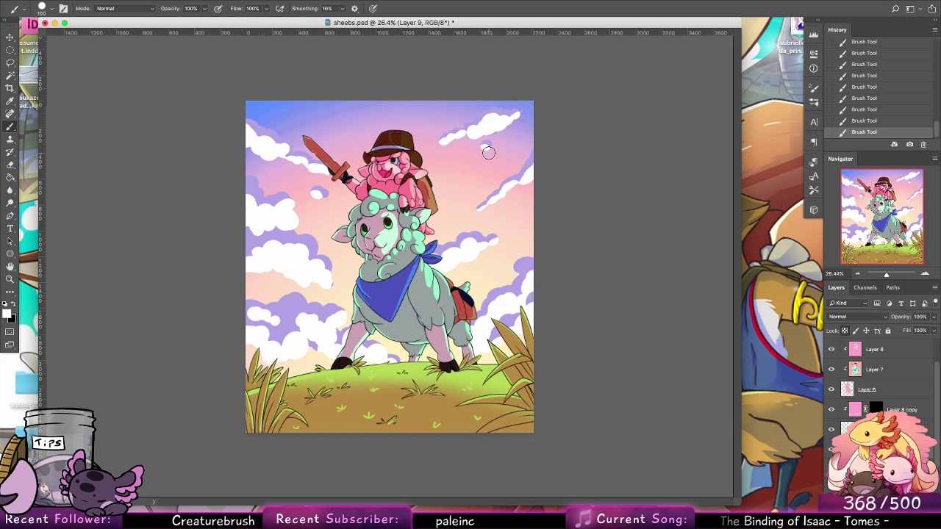
{"action": "left_click", "coordinate": [131, 3]}
{"action": "mouse_move", "coordinate": [184, 21]}
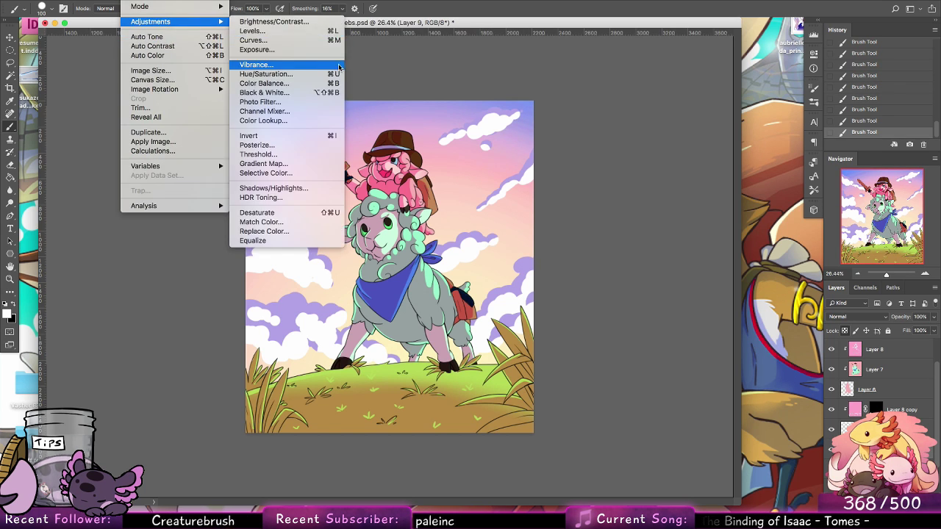
{"action": "left_click", "coordinate": [313, 64]}
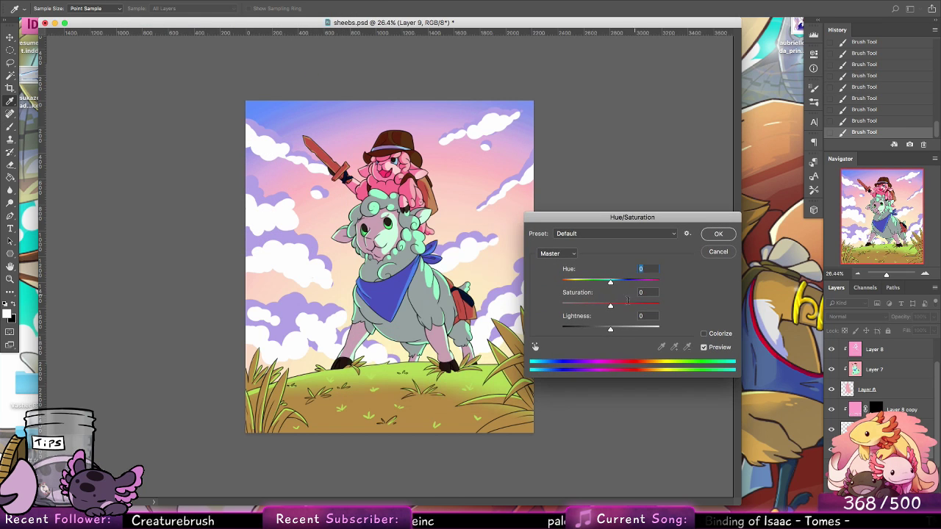
{"action": "left_click", "coordinate": [718, 234]}
{"action": "left_click", "coordinate": [10, 176]}
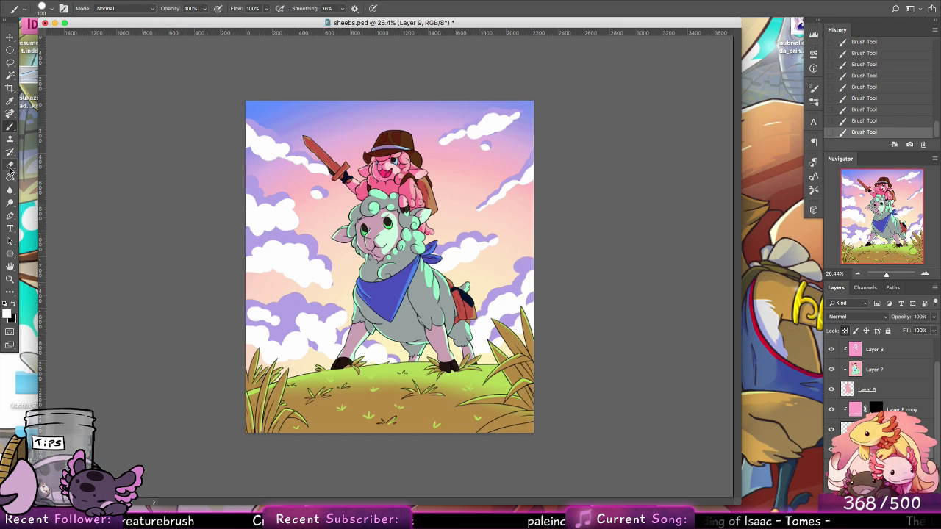
{"action": "left_click", "coordinate": [58, 187]}
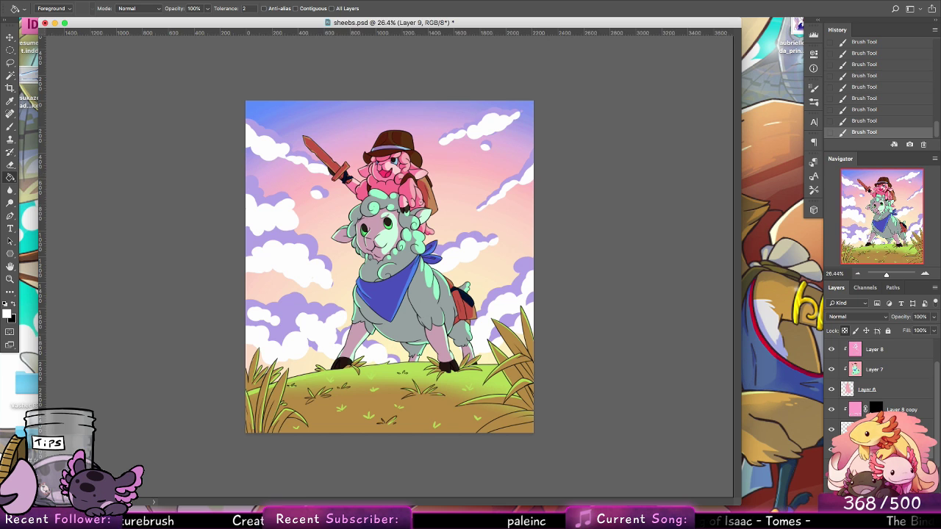
{"action": "right_click", "coordinate": [894, 467]}
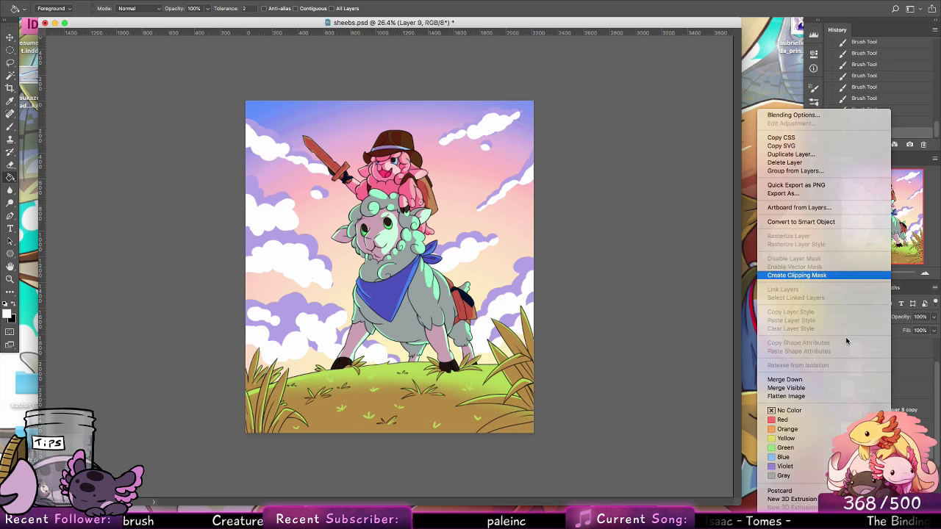
{"action": "left_click", "coordinate": [846, 276]}
{"action": "left_click", "coordinate": [911, 500]}
{"action": "key", "text": "alt+super+z"}
{"action": "key", "text": "alt+super+z"}
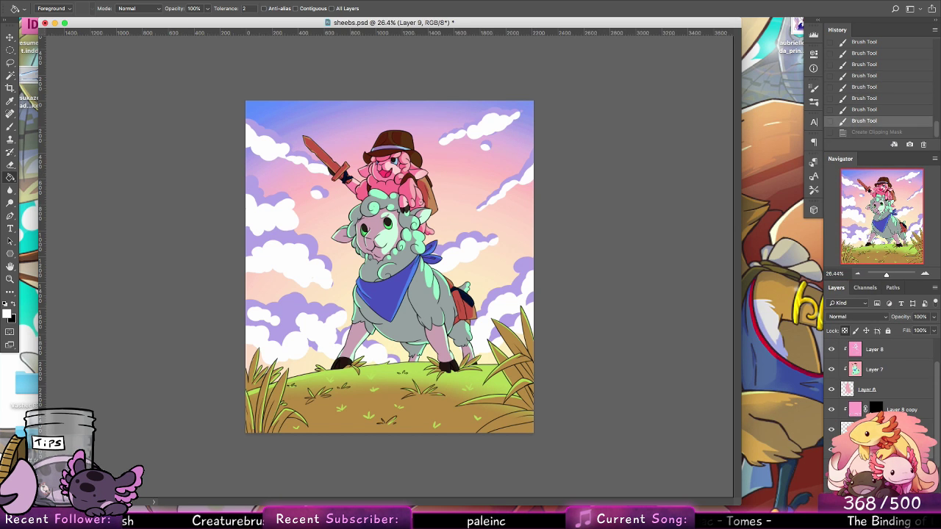
Step: Clip a new layer to the cloud layer and lay pale yellow gradients fading upward over the clouds
{"action": "right_click", "coordinate": [884, 449]}
{"action": "left_click", "coordinate": [911, 501]}
{"action": "right_click", "coordinate": [886, 448]}
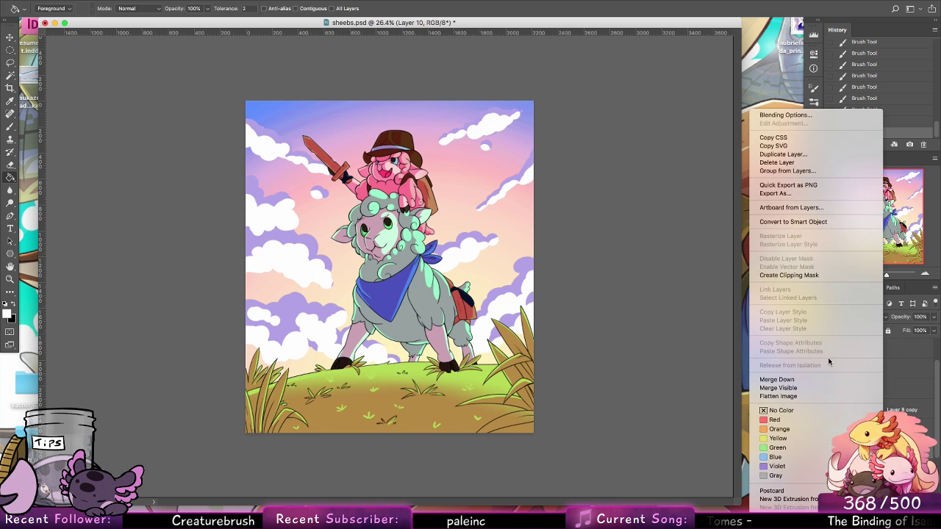
{"action": "left_click", "coordinate": [845, 278]}
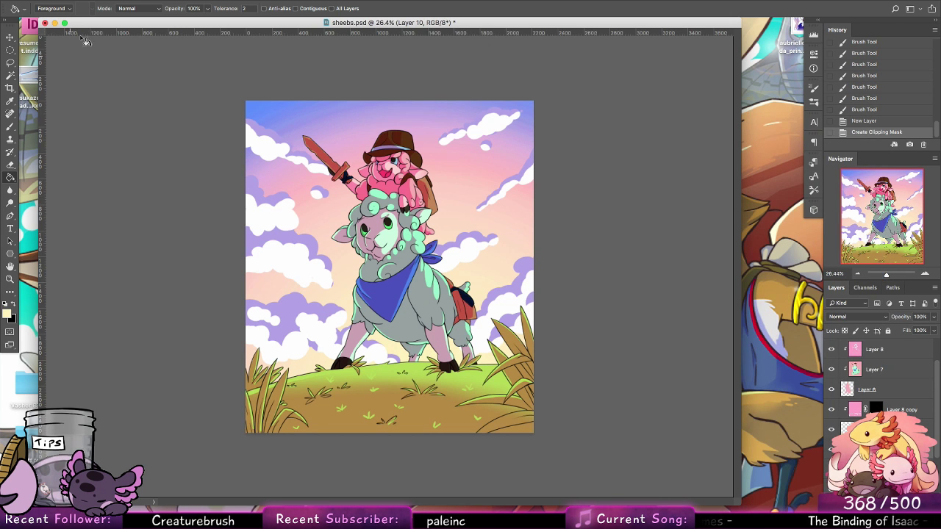
{"action": "left_click_drag", "start_coordinate": [11, 177], "coordinate": [40, 176]}
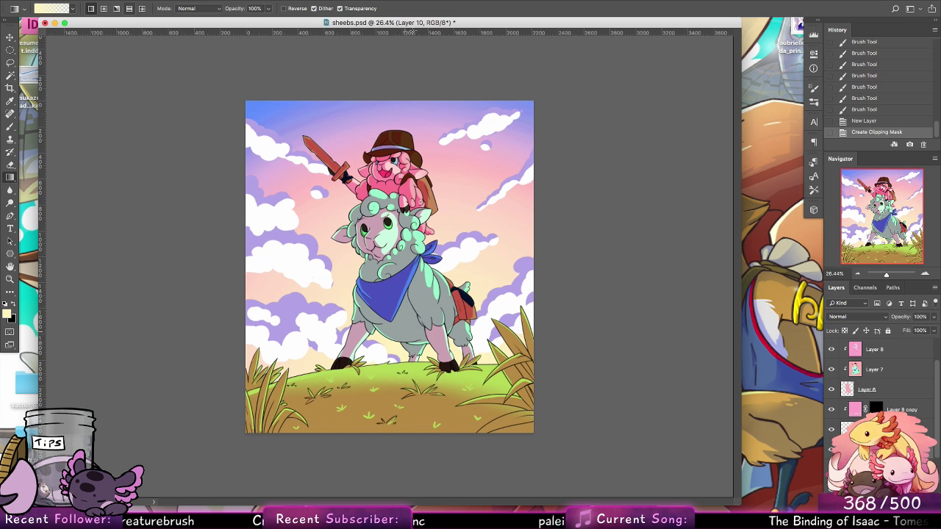
{"action": "left_click_drag", "start_coordinate": [412, 32], "coordinate": [413, 29]}
{"action": "left_click_drag", "start_coordinate": [403, 273], "coordinate": [465, 173]}
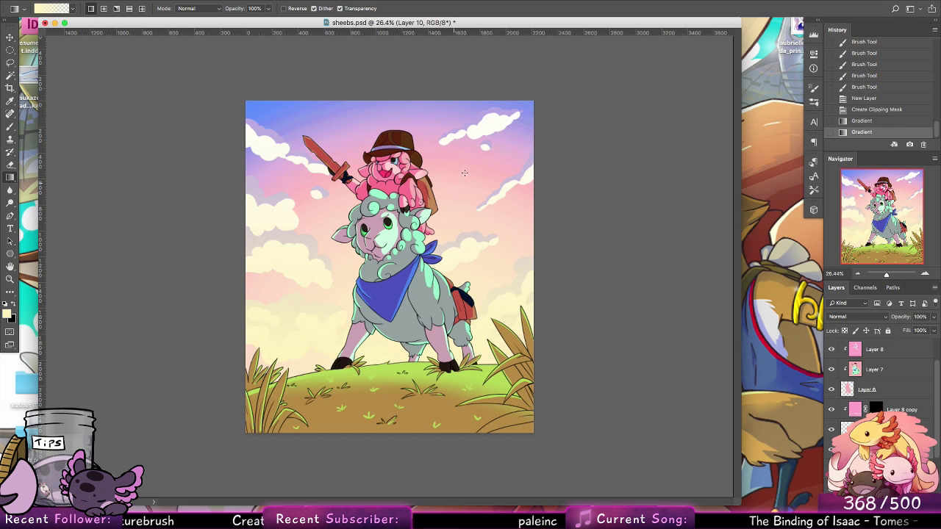
Step: Try Overlay on the cloud gradient layer, settling on the Soft Light blend mode
{"action": "left_click", "coordinate": [857, 316]}
{"action": "left_click", "coordinate": [873, 388]}
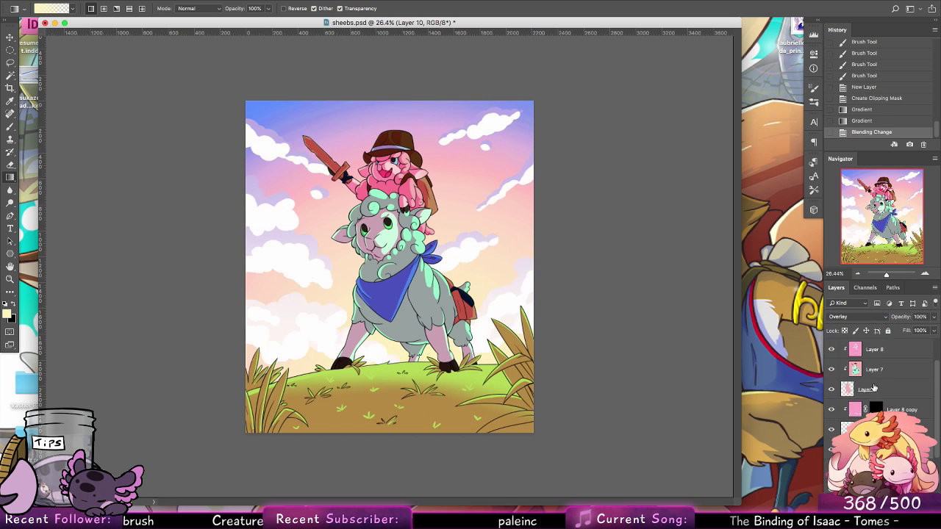
{"action": "left_click", "coordinate": [841, 318]}
{"action": "left_click", "coordinate": [842, 326]}
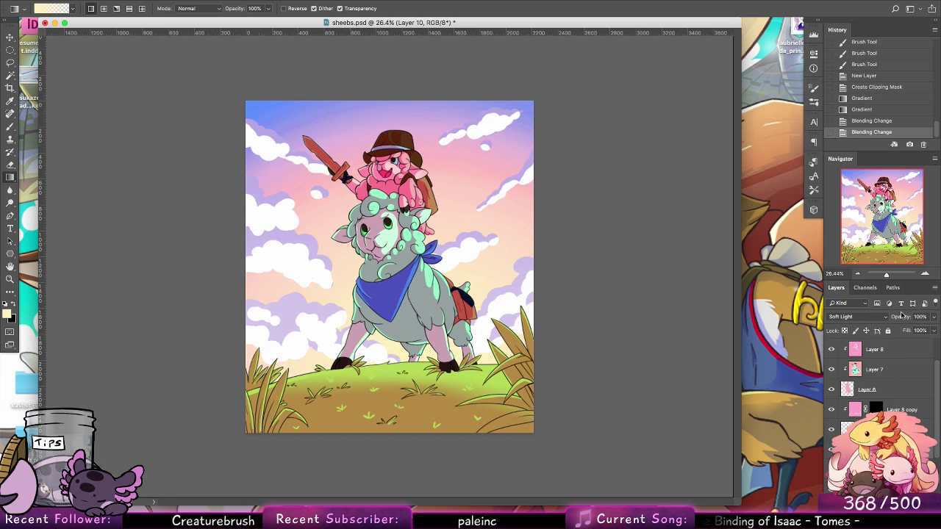
Step: Merge the gradient layer down into the cloud layer and save the document
{"action": "right_click", "coordinate": [883, 448]}
{"action": "left_click", "coordinate": [805, 380]}
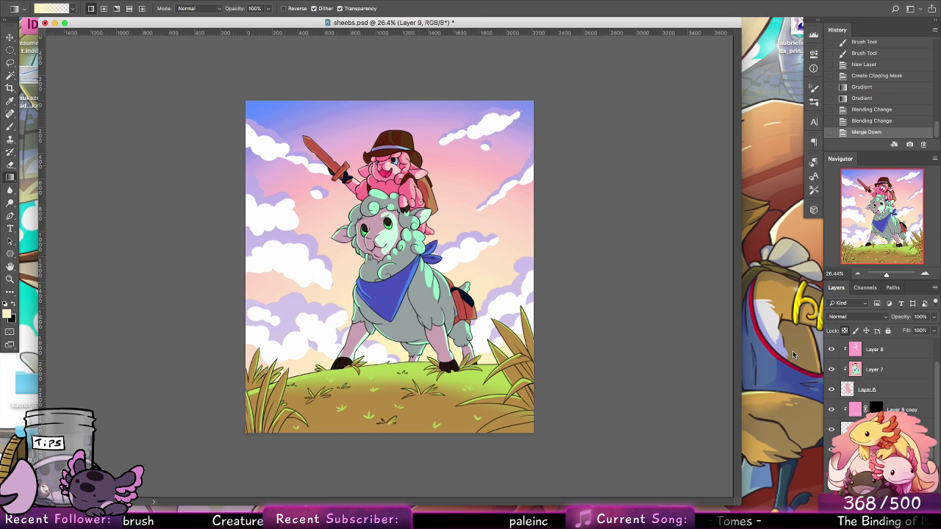
{"action": "key", "text": "ctrl+s"}
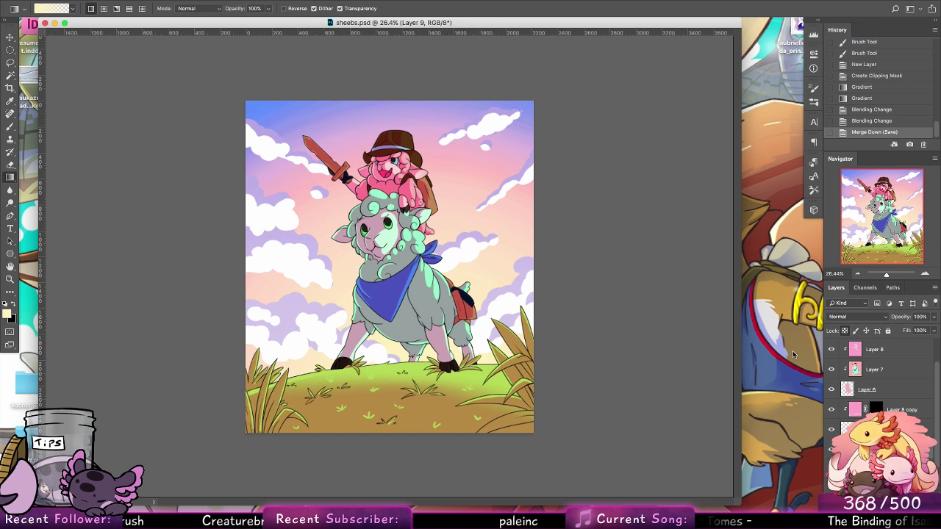
Step: Add a new layer directly above Layer 7 in the clipping group and switch to a much smaller brush
{"action": "left_click", "coordinate": [885, 369]}
{"action": "key", "text": "ctrl+shift+alt+n"}
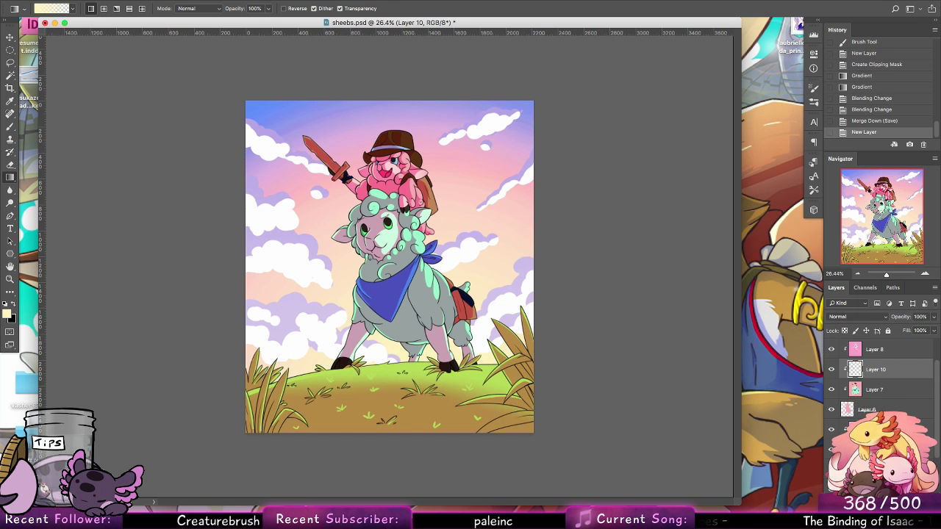
{"action": "left_click", "coordinate": [13, 278]}
{"action": "left_click_drag", "start_coordinate": [421, 123], "coordinate": [460, 137]}
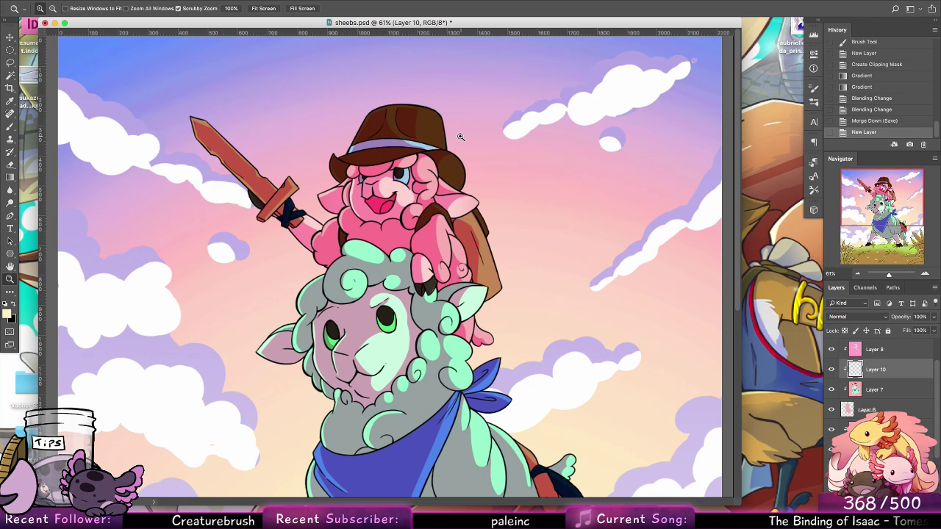
{"action": "left_click_drag", "start_coordinate": [473, 141], "coordinate": [485, 140]}
{"action": "key", "text": "b"}
{"action": "left_click_drag", "start_coordinate": [384, 199], "coordinate": [371, 272]}
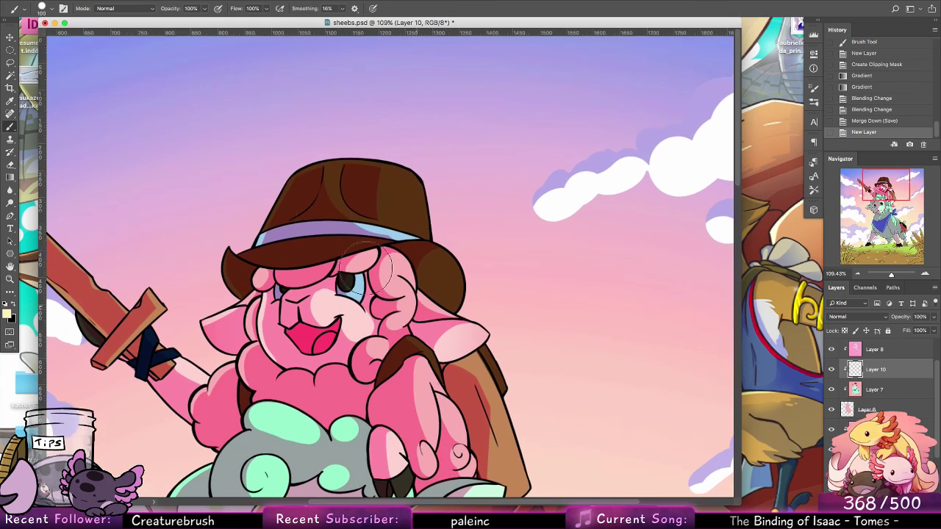
{"action": "left_click", "coordinate": [48, 8]}
Step: Set the background colour to white and add a new layer above Layer 3 for the eye highlights
{"action": "key", "text": "z"}
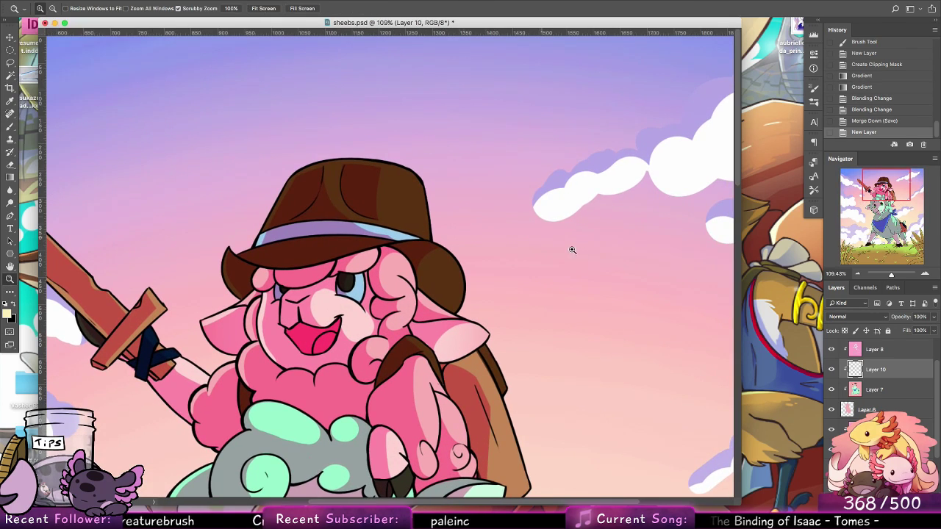
{"action": "key", "text": "ctrl+0"}
{"action": "key", "text": "ctrl+r"}
{"action": "left_click_drag", "start_coordinate": [537, 256], "coordinate": [531, 243]}
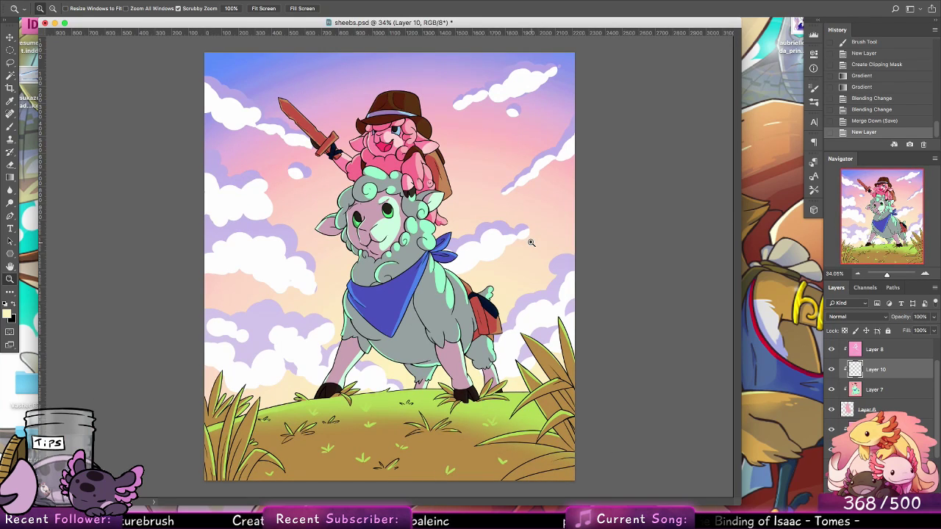
{"action": "left_click_drag", "start_coordinate": [402, 108], "coordinate": [446, 109]}
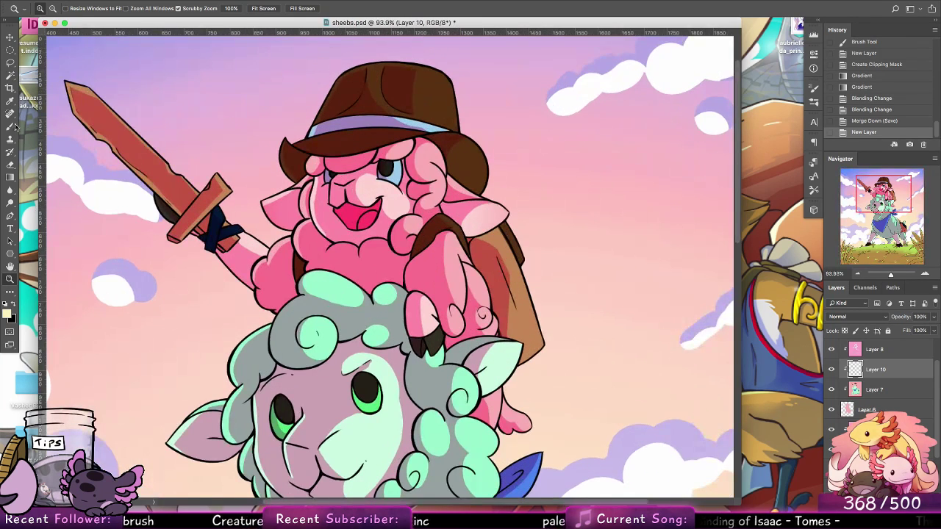
{"action": "key", "text": "b"}
{"action": "left_click", "coordinate": [12, 319]}
{"action": "left_click", "coordinate": [429, 108]}
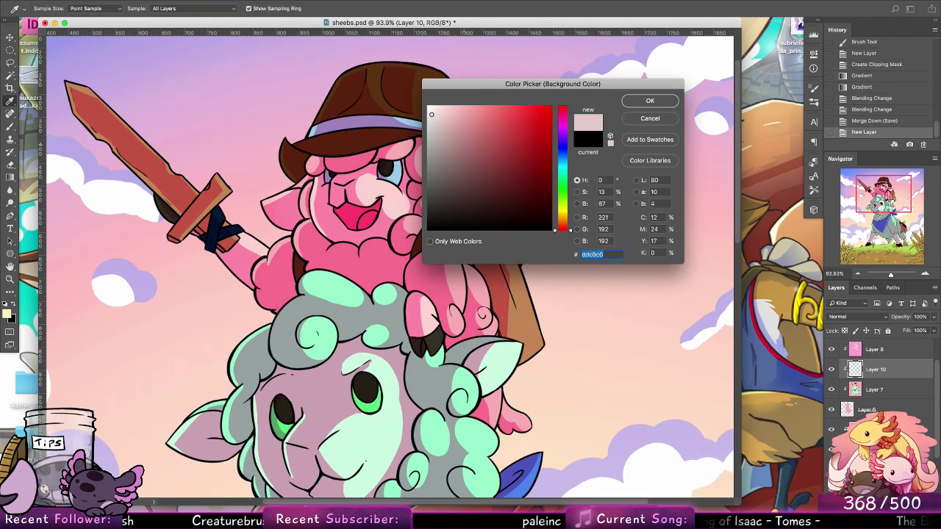
{"action": "left_click", "coordinate": [651, 101]}
{"action": "key", "text": "alt+bracketright"}
{"action": "key", "text": "alt+bracketright"}
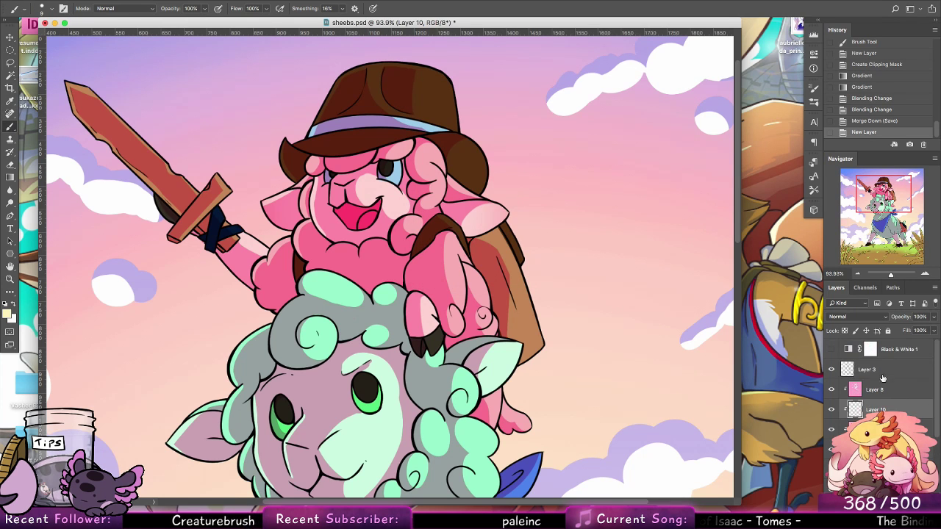
{"action": "key", "text": "ctrl+shift+alt+n"}
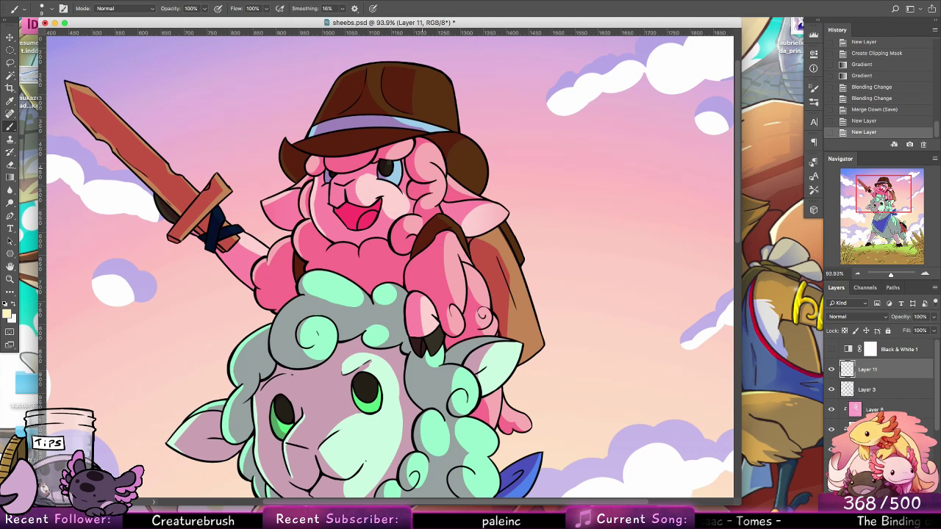
Step: Paint small white highlights in both eyes of the pink sheep, redoing the misplaced dabs
{"action": "left_click_drag", "start_coordinate": [391, 166], "coordinate": [396, 169]}
{"action": "key", "text": "ctrl+z"}
{"action": "key", "text": "x"}
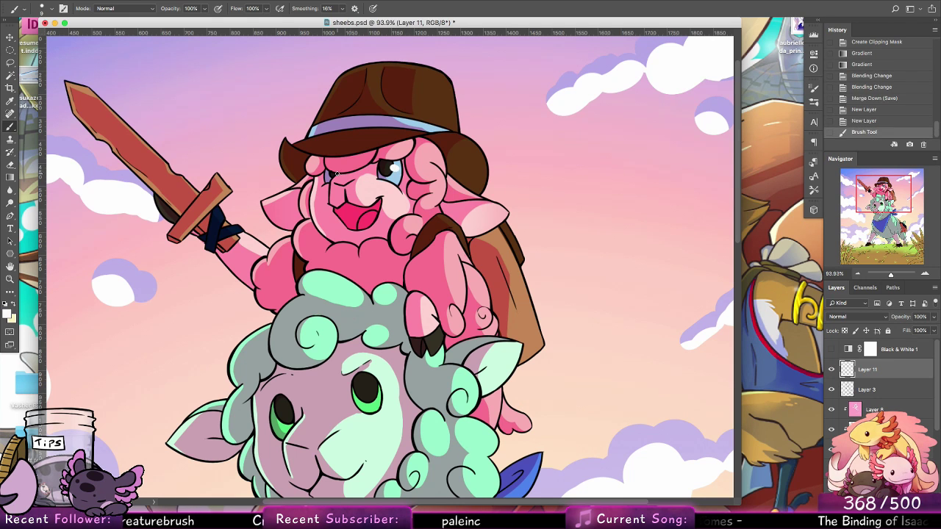
{"action": "left_click", "coordinate": [336, 175]}
{"action": "left_click", "coordinate": [335, 175]}
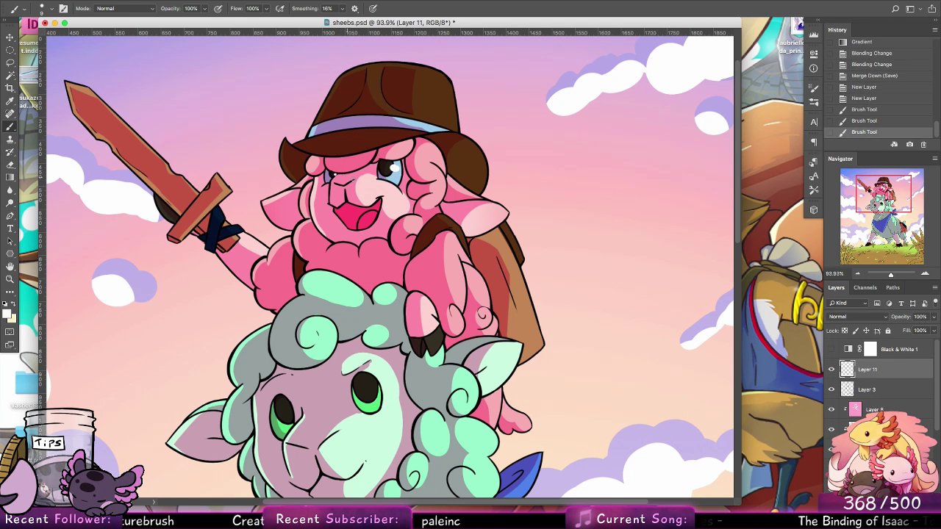
{"action": "key", "text": "ctrl+z"}
{"action": "left_click", "coordinate": [335, 173]}
Step: Dab a white highlight into the larger sheep's eyes
{"action": "left_click_drag", "start_coordinate": [366, 391], "coordinate": [401, 258]}
{"action": "left_click", "coordinate": [323, 278]}
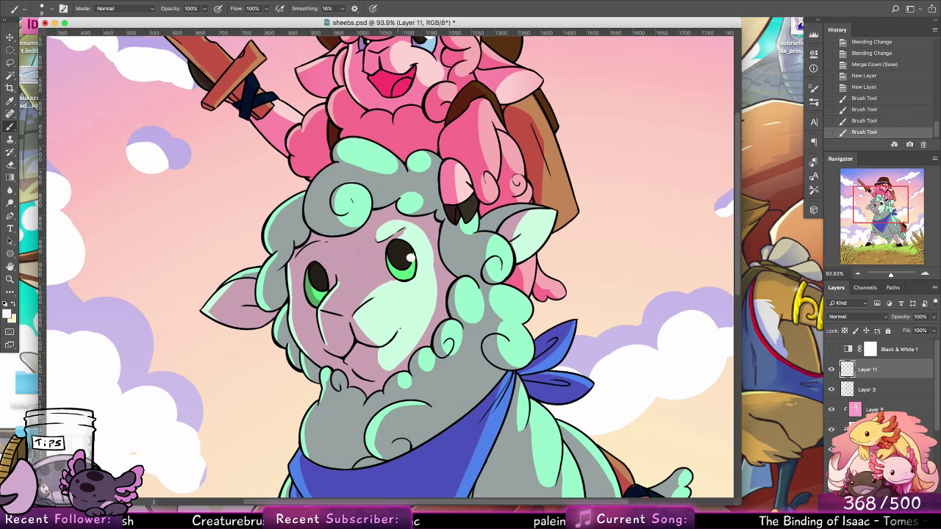
{"action": "left_click", "coordinate": [323, 279]}
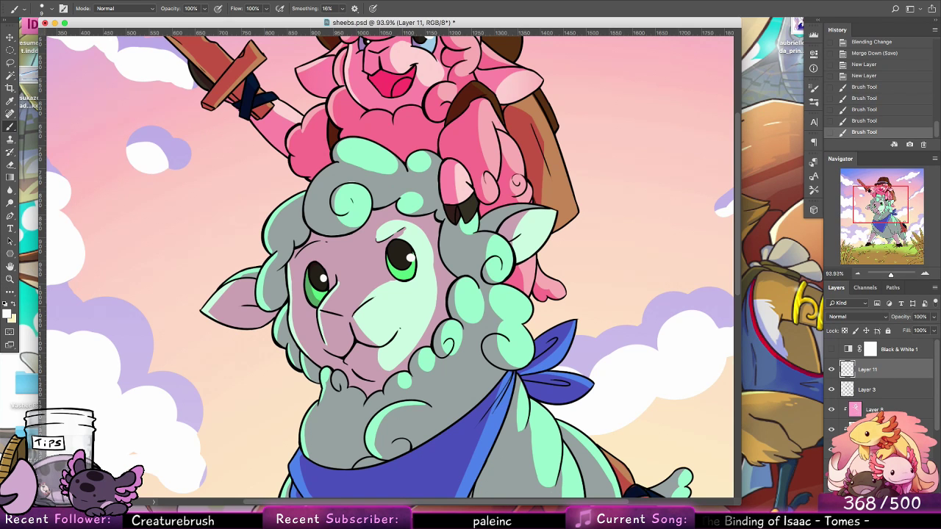
Step: On Layer 10, paint pale yellow rim light along the pink sheep's foot, the larger sheep's outer curls and the bandanna knot
{"action": "left_click", "coordinate": [875, 430]}
{"action": "left_click", "coordinate": [14, 303]}
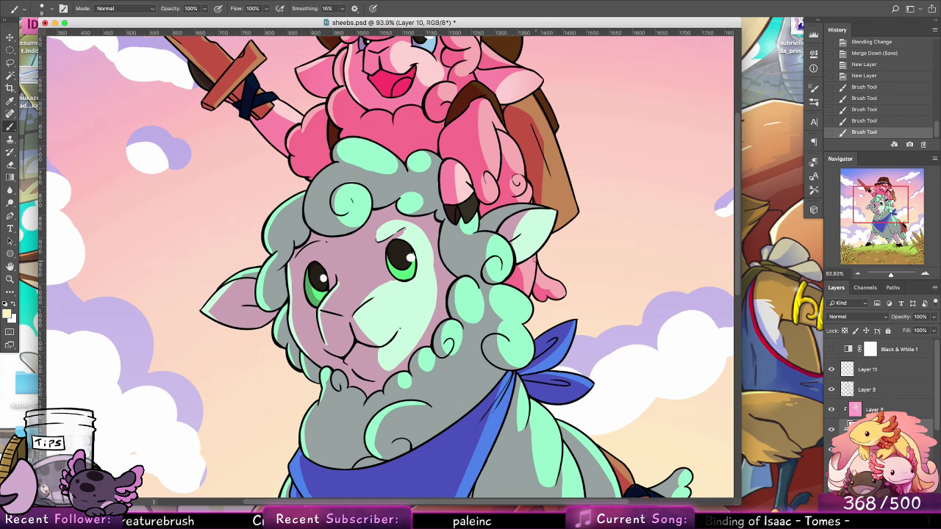
{"action": "left_click_drag", "start_coordinate": [536, 254], "coordinate": [529, 297]}
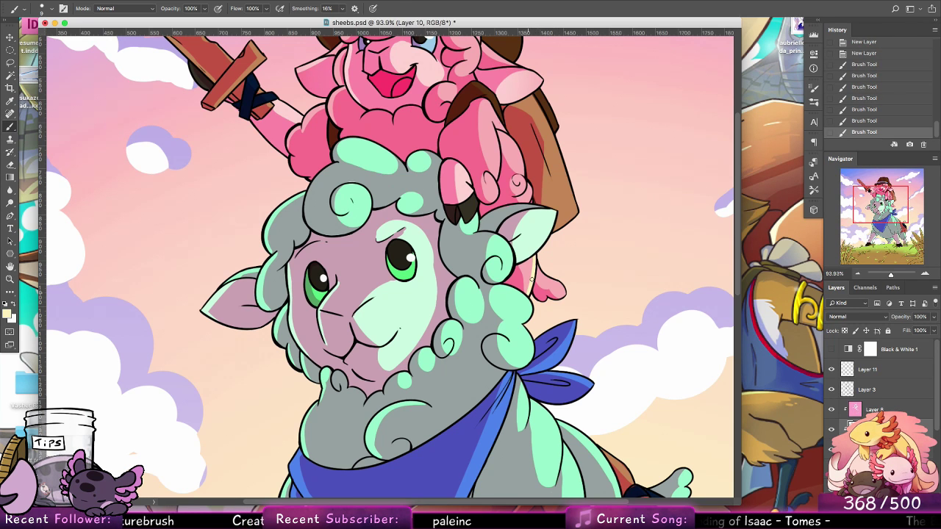
{"action": "left_click_drag", "start_coordinate": [538, 265], "coordinate": [565, 296]}
{"action": "left_click_drag", "start_coordinate": [567, 253], "coordinate": [492, 206]}
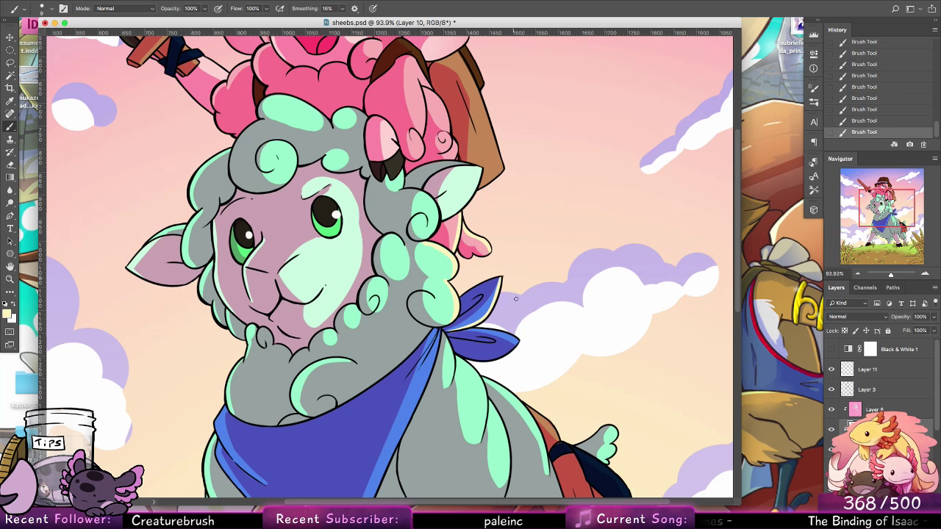
{"action": "left_click_drag", "start_coordinate": [522, 342], "coordinate": [461, 313]}
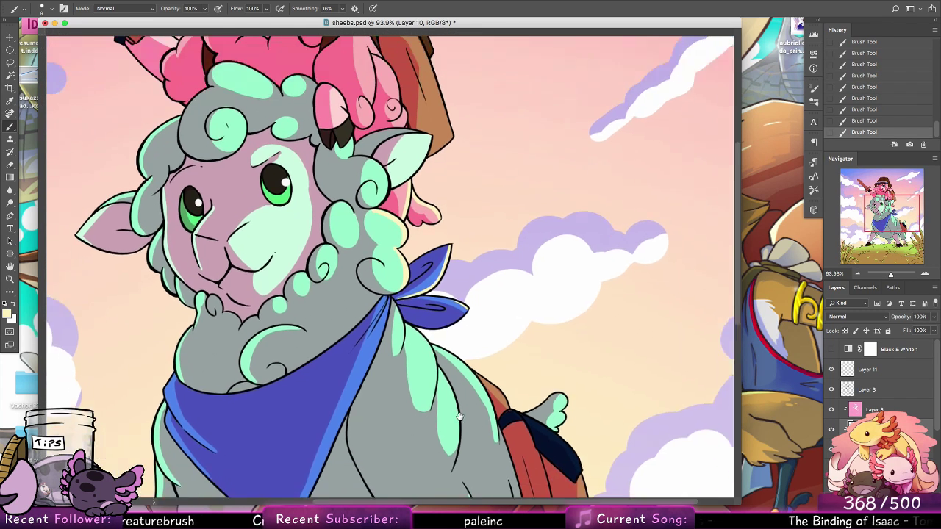
Step: Paint pale yellow rim light down the outer edge of the pink sheep's brown bag and along its arm and wool
{"action": "left_click_drag", "start_coordinate": [430, 68], "coordinate": [503, 291]}
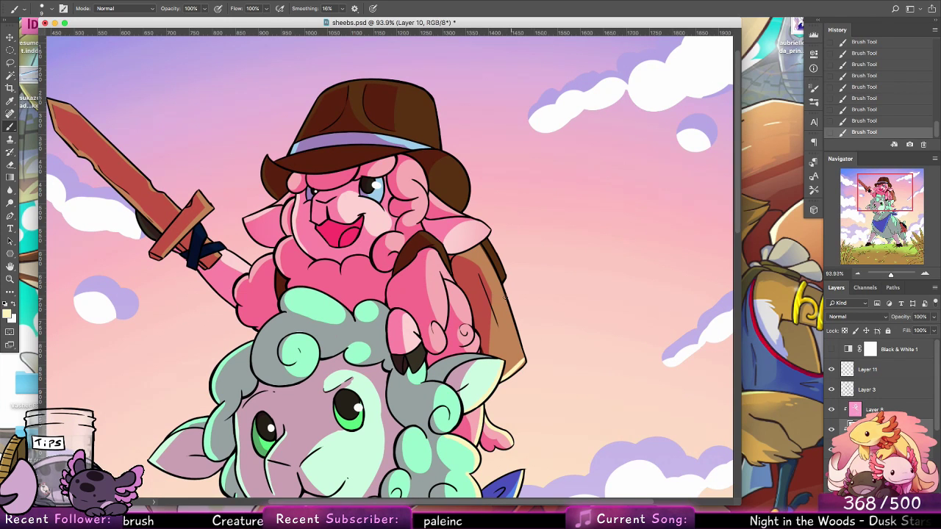
{"action": "left_click_drag", "start_coordinate": [504, 288], "coordinate": [524, 361]}
{"action": "key", "text": "super+z"}
{"action": "key", "text": "super+z"}
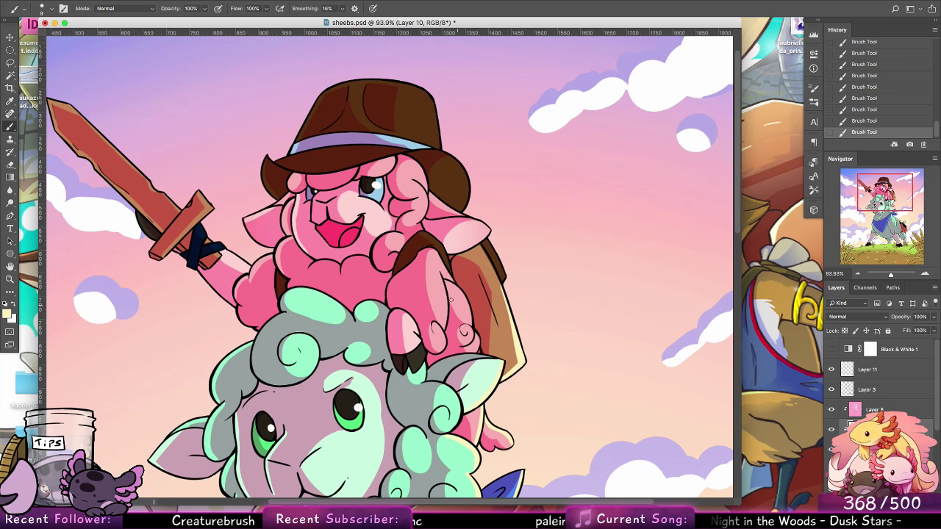
{"action": "mouse_move", "coordinate": [441, 274]}
{"action": "left_mouse_down"}
{"action": "mouse_move", "coordinate": [446, 316]}
{"action": "mouse_move", "coordinate": [446, 303]}
{"action": "mouse_move", "coordinate": [469, 309]}
{"action": "mouse_move", "coordinate": [473, 336]}
{"action": "left_mouse_up"}
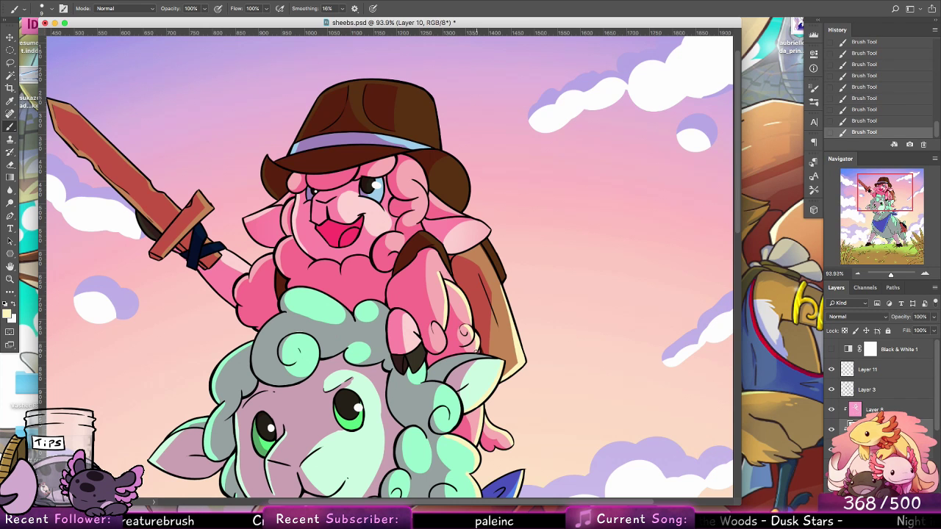
Step: Paint pale yellow rim light on the pink sheep's ear and the outer edge of the hat's crown, redoing the ear stroke
{"action": "scroll", "coordinate": [482, 318], "scroll_direction": "up", "scroll_amount": 5}
{"action": "scroll", "coordinate": [515, 255], "scroll_direction": "right", "scroll_amount": 3}
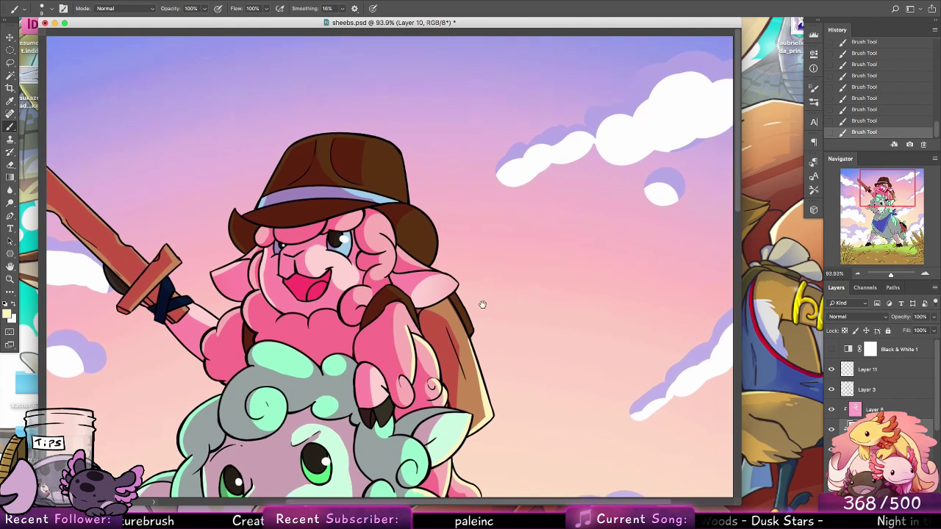
{"action": "mouse_move", "coordinate": [453, 300]}
{"action": "left_mouse_down"}
{"action": "mouse_move", "coordinate": [469, 340]}
{"action": "mouse_move", "coordinate": [453, 302]}
{"action": "left_mouse_up"}
{"action": "key", "text": "ctrl+z"}
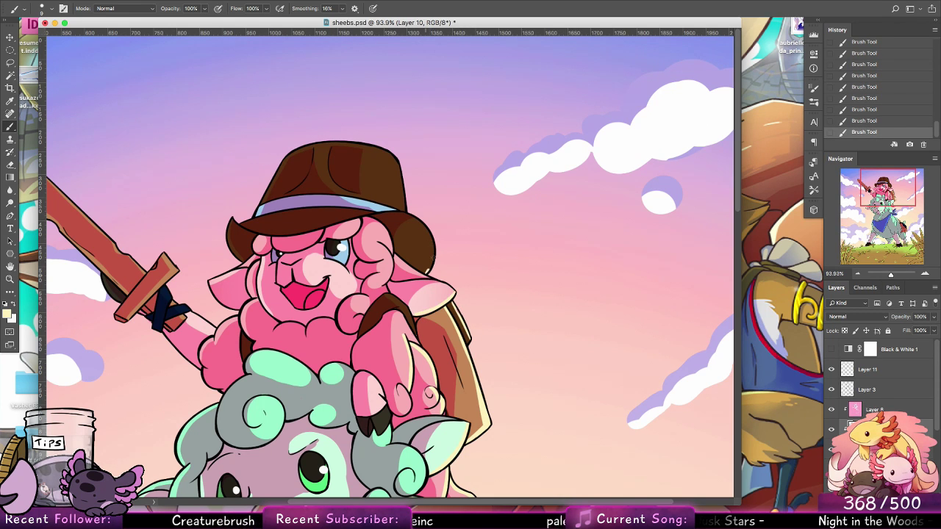
{"action": "mouse_move", "coordinate": [405, 209]}
{"action": "left_mouse_down"}
{"action": "mouse_move", "coordinate": [390, 146]}
{"action": "mouse_move", "coordinate": [404, 214]}
{"action": "left_mouse_up"}
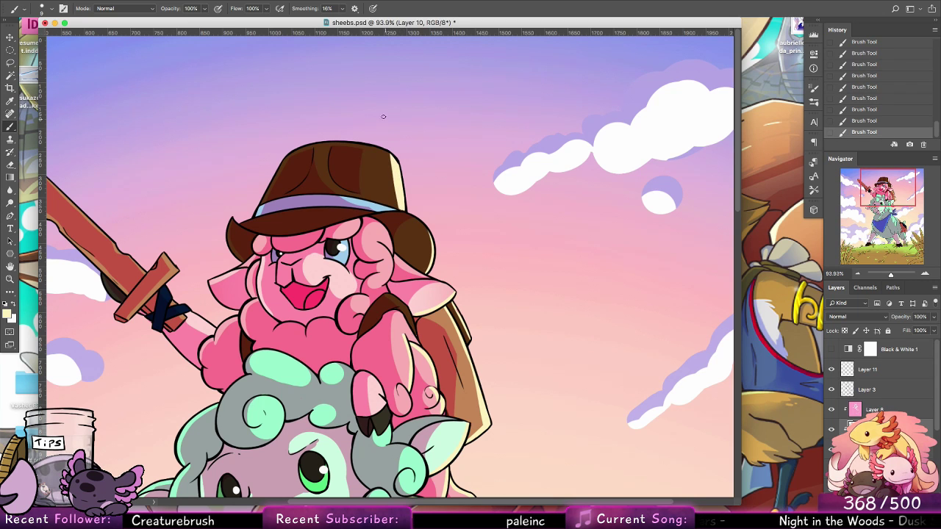
Step: Paint pale yellow rim light along the top edge of the hat's crown
{"action": "left_click_drag", "start_coordinate": [356, 141], "coordinate": [395, 161]}
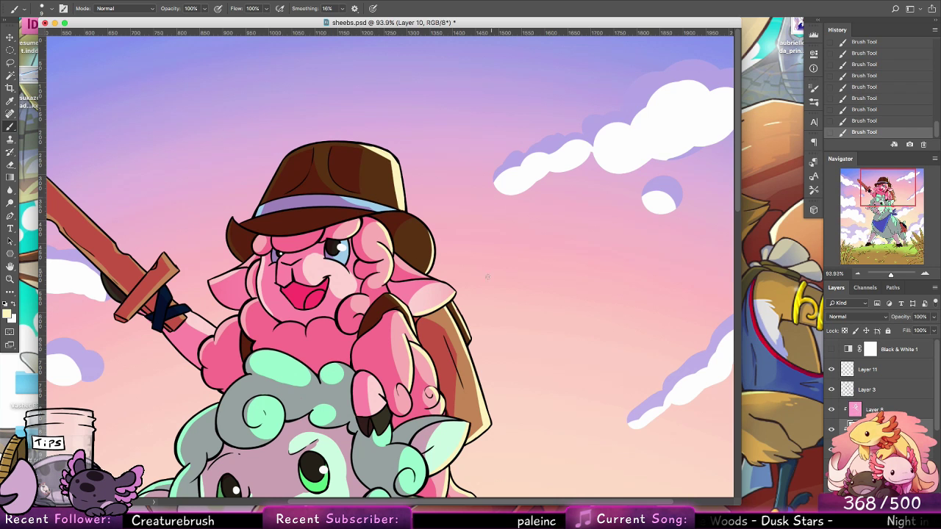
{"action": "left_click_drag", "start_coordinate": [434, 313], "coordinate": [464, 278]}
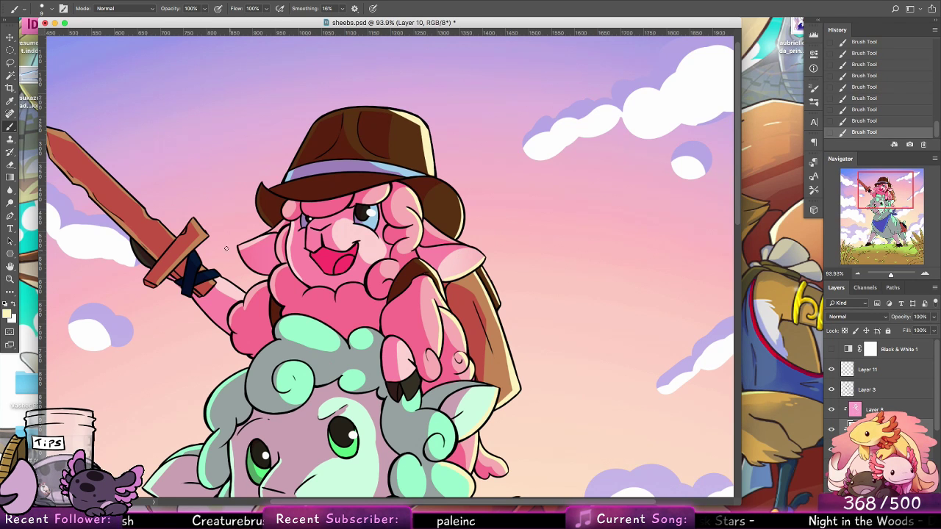
{"action": "left_click_drag", "start_coordinate": [227, 248], "coordinate": [272, 280]}
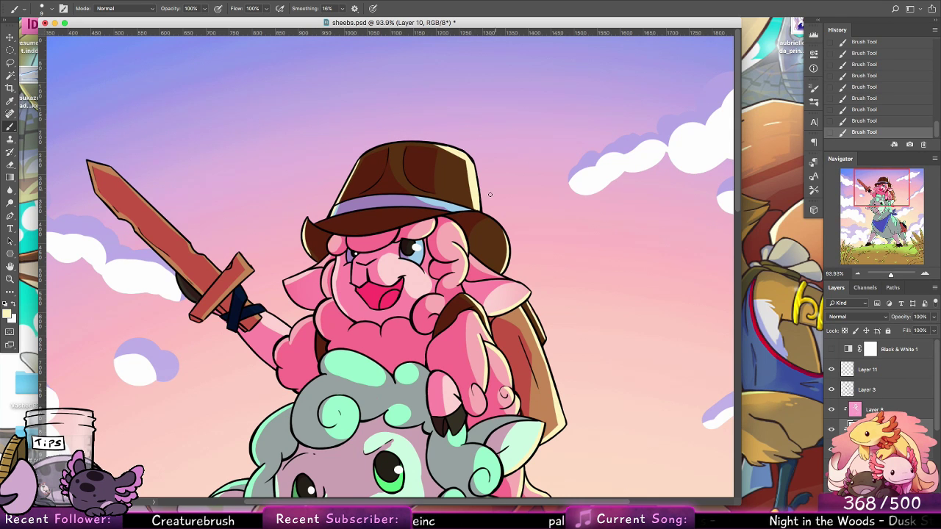
{"action": "scroll", "coordinate": [430, 287], "scroll_direction": "down", "scroll_amount": 3}
{"action": "scroll", "coordinate": [430, 287], "scroll_direction": "right", "scroll_amount": 2}
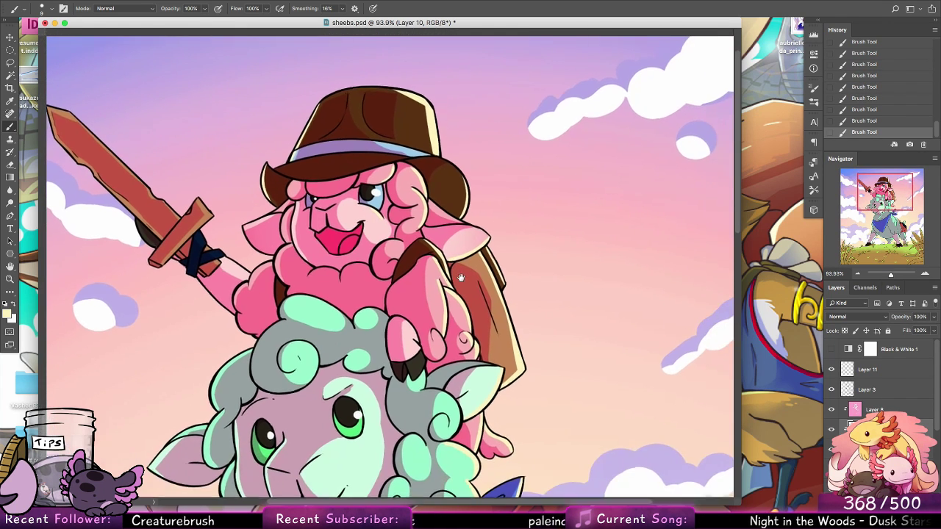
Step: Paint pale yellow rim light down the blue bandanna's long outer edge, from the knot to the lower tip
{"action": "scroll", "coordinate": [445, 314], "scroll_direction": "down", "scroll_amount": 6}
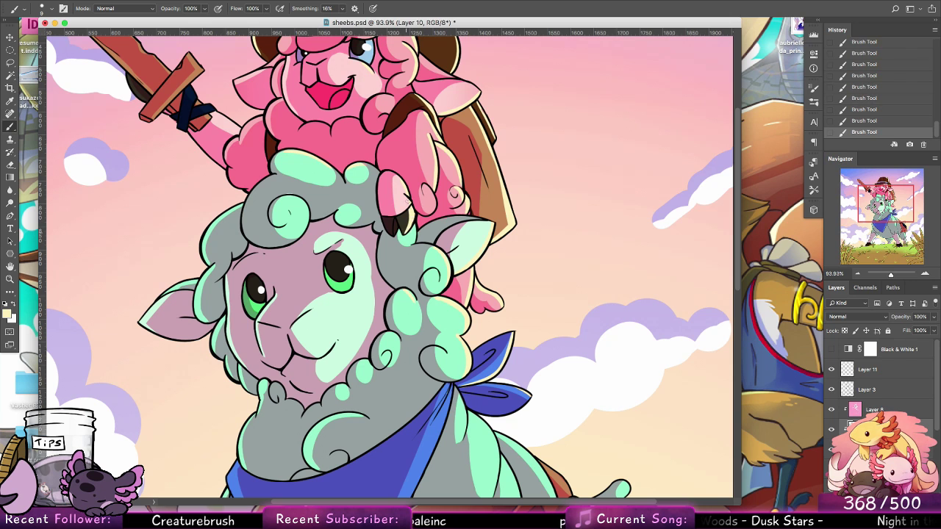
{"action": "left_click_drag", "start_coordinate": [419, 257], "coordinate": [400, 210]}
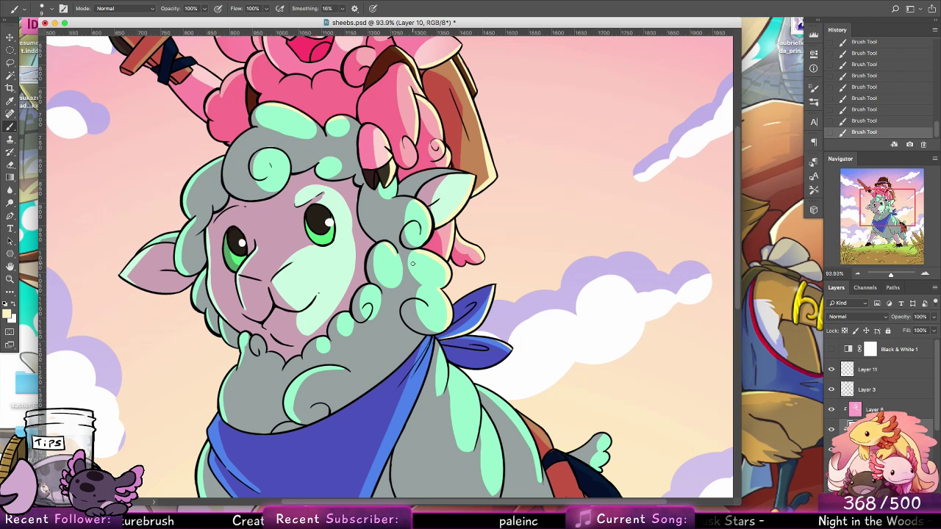
{"action": "scroll", "coordinate": [413, 266], "scroll_direction": "down", "scroll_amount": 5}
{"action": "scroll", "coordinate": [413, 267], "scroll_direction": "right", "scroll_amount": 2}
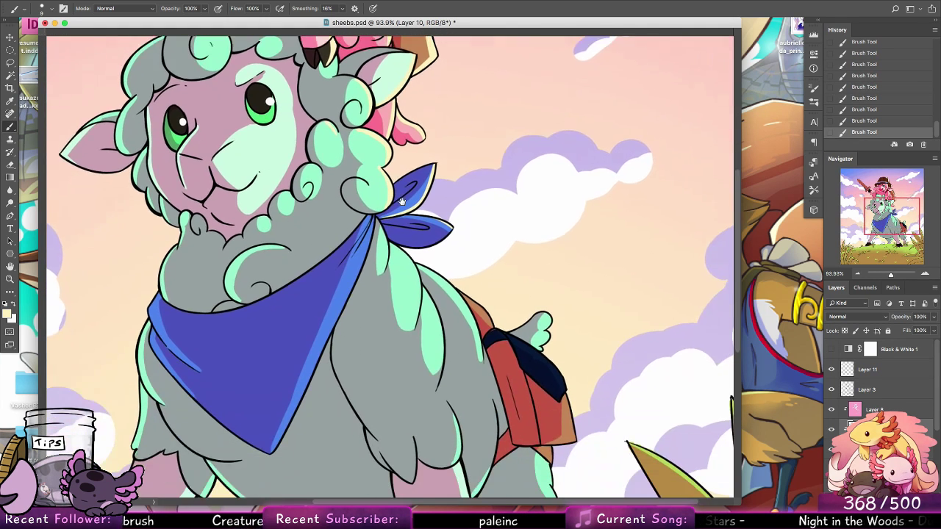
{"action": "left_click_drag", "start_coordinate": [338, 298], "coordinate": [364, 217]}
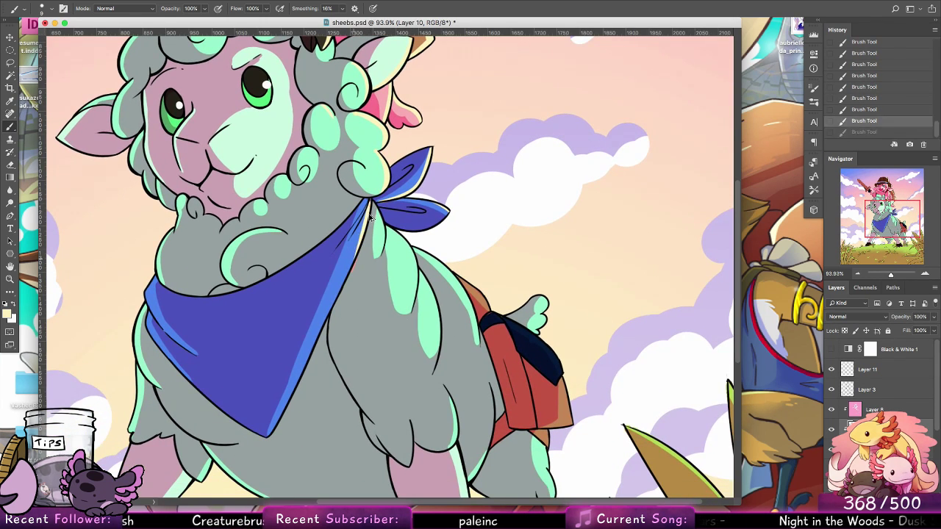
{"action": "left_click_drag", "start_coordinate": [352, 268], "coordinate": [371, 202]}
{"action": "mouse_move", "coordinate": [346, 287]}
{"action": "left_mouse_down"}
{"action": "mouse_move", "coordinate": [372, 211]}
{"action": "mouse_move", "coordinate": [319, 326]}
{"action": "left_mouse_up"}
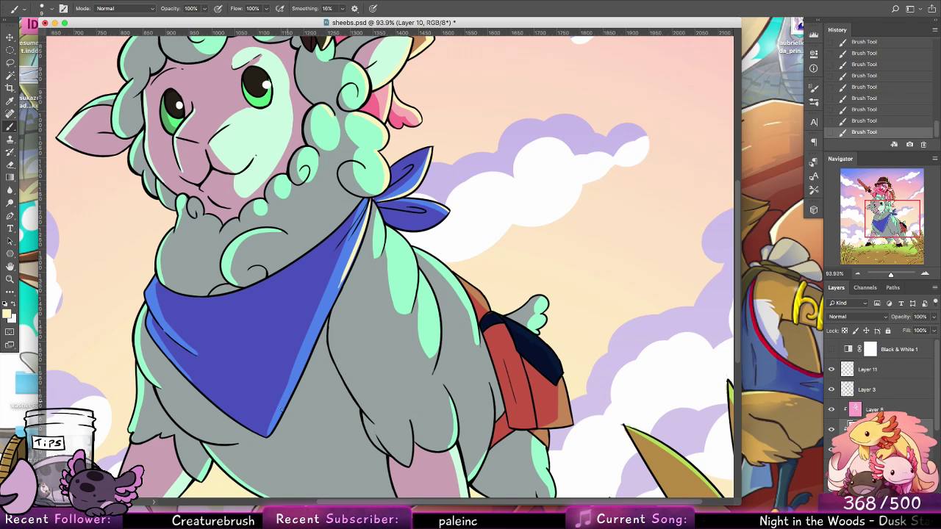
{"action": "left_click_drag", "start_coordinate": [282, 409], "coordinate": [341, 283]}
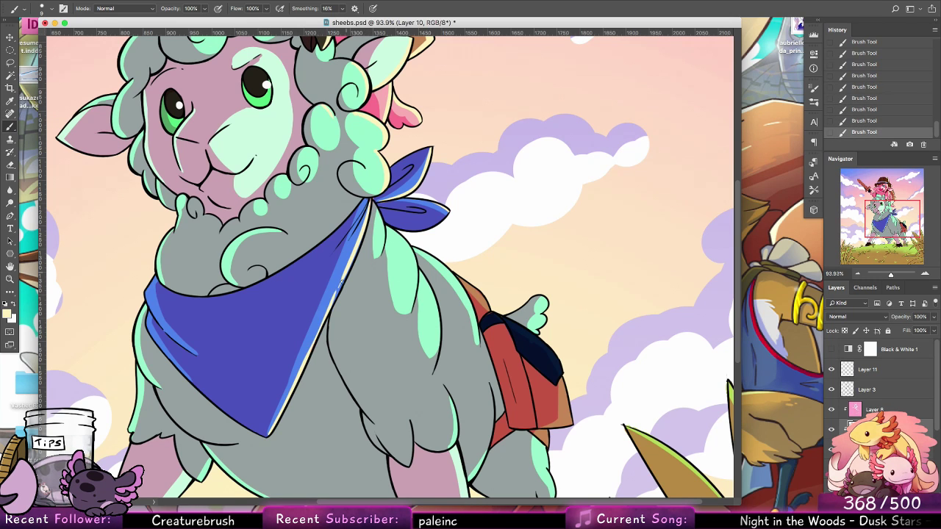
{"action": "left_click_drag", "start_coordinate": [324, 317], "coordinate": [349, 274]}
{"action": "left_click_drag", "start_coordinate": [331, 310], "coordinate": [350, 269]}
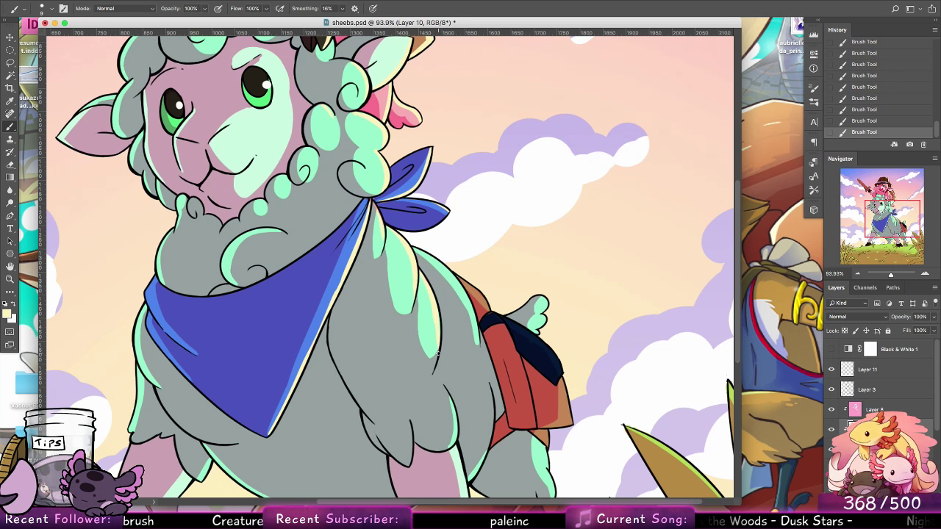
Step: Paint pale yellow rim light along the larger sheep's shoulder tufts and back, redoing a stroke
{"action": "left_click_drag", "start_coordinate": [413, 249], "coordinate": [465, 298]}
{"action": "key", "text": "super+z"}
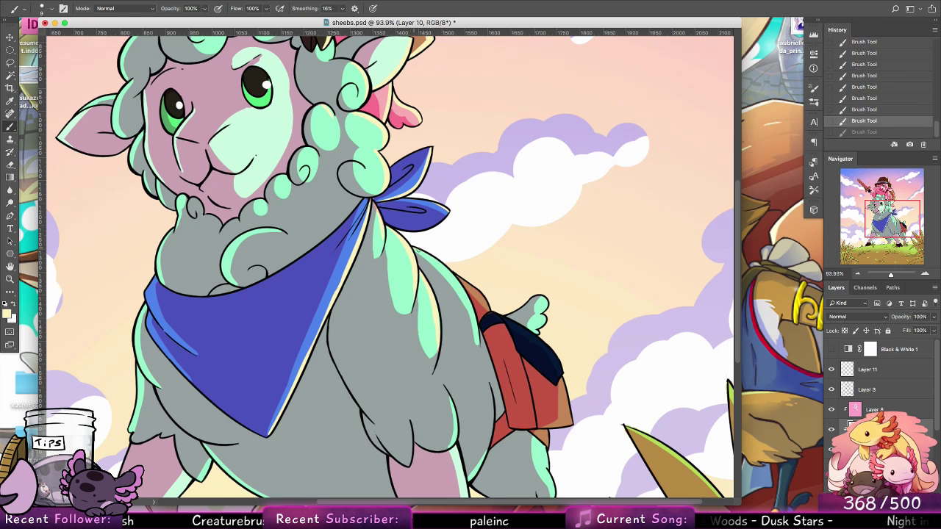
{"action": "key", "text": "super+z"}
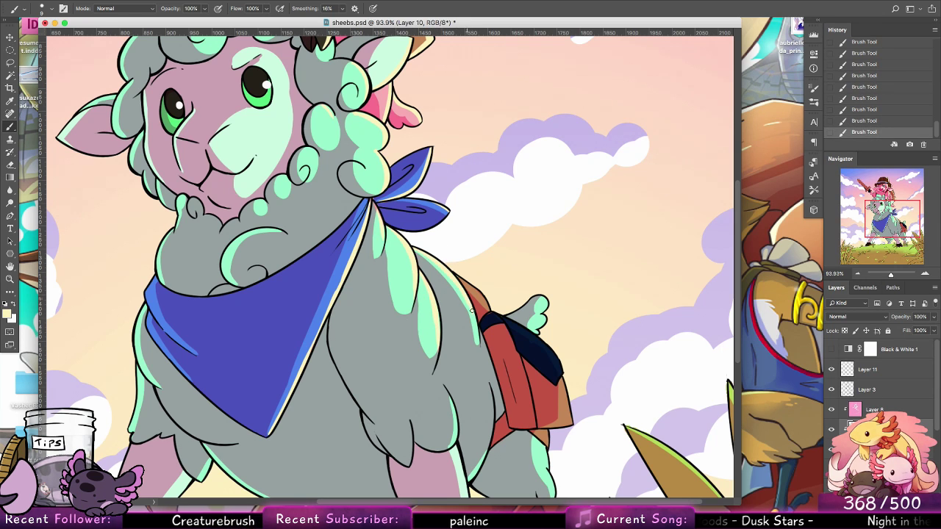
Step: Paint pale yellow rim light along the outer edges of the red saddlebag and its dark flap, redoing the flap stroke
{"action": "mouse_move", "coordinate": [560, 359]}
{"action": "left_mouse_down"}
{"action": "mouse_move", "coordinate": [519, 330]}
{"action": "mouse_move", "coordinate": [520, 309]}
{"action": "left_mouse_up"}
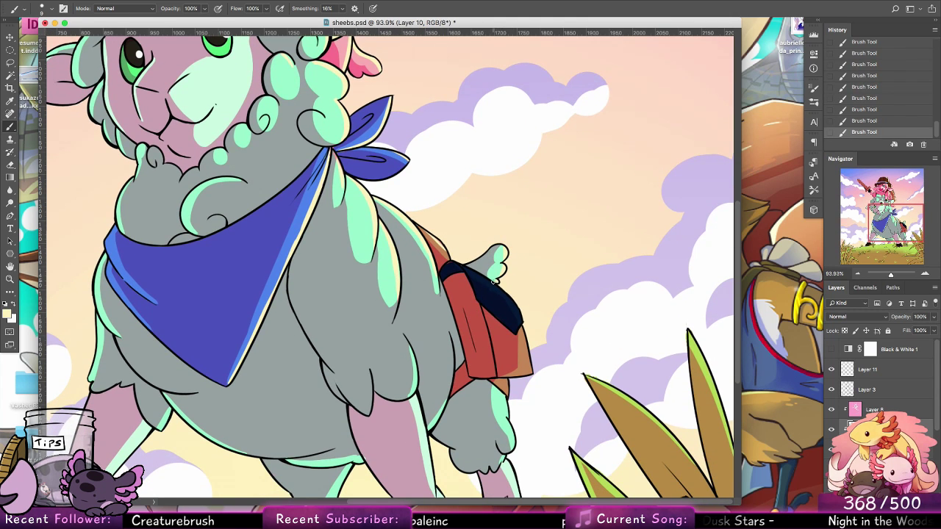
{"action": "key", "text": "super+z"}
{"action": "key", "text": "super+z"}
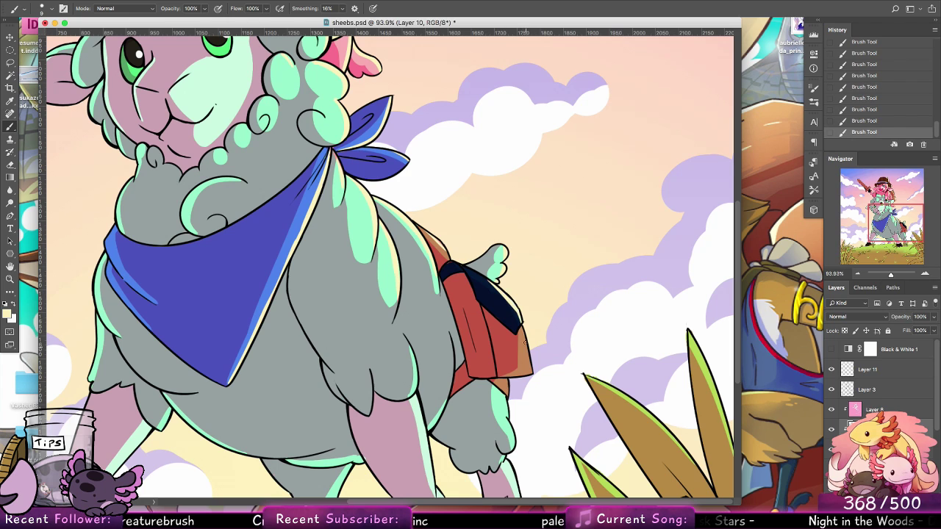
{"action": "left_click_drag", "start_coordinate": [520, 312], "coordinate": [530, 371]}
Step: Paint pale yellow rim light down the outer edges of the larger sheep's legs and front hooves, redoing the last stroke
{"action": "left_click_drag", "start_coordinate": [559, 341], "coordinate": [563, 218]}
{"action": "left_click_drag", "start_coordinate": [544, 330], "coordinate": [540, 289]}
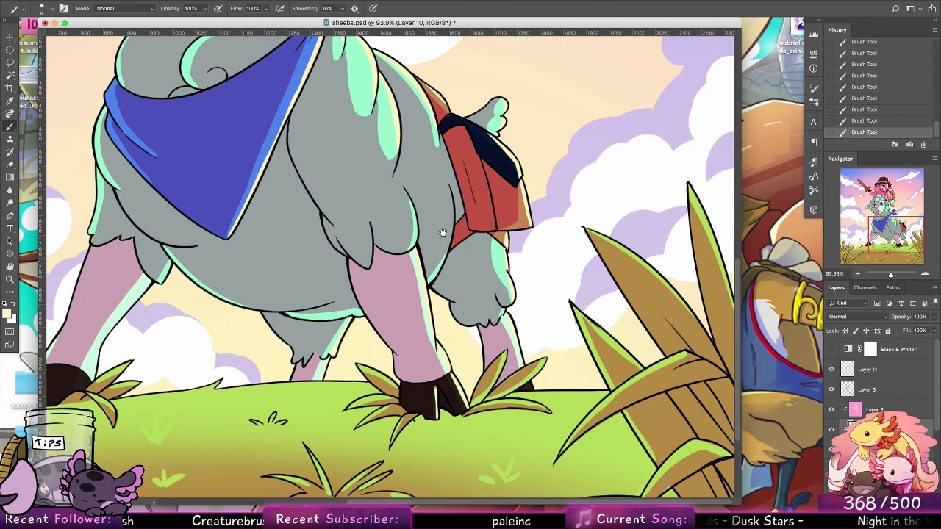
{"action": "scroll", "coordinate": [358, 297], "scroll_direction": "left", "scroll_amount": 5}
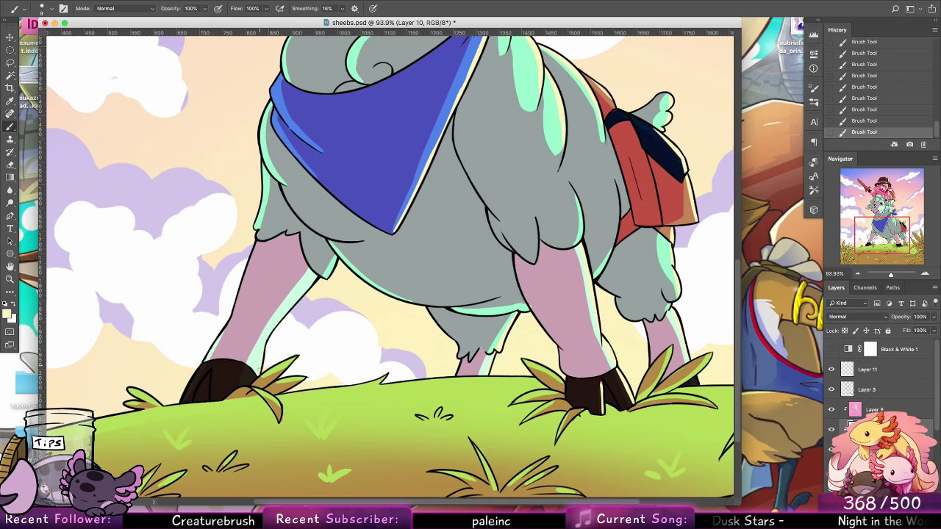
{"action": "key", "text": "super+z"}
{"action": "left_click_drag", "start_coordinate": [259, 377], "coordinate": [260, 365]}
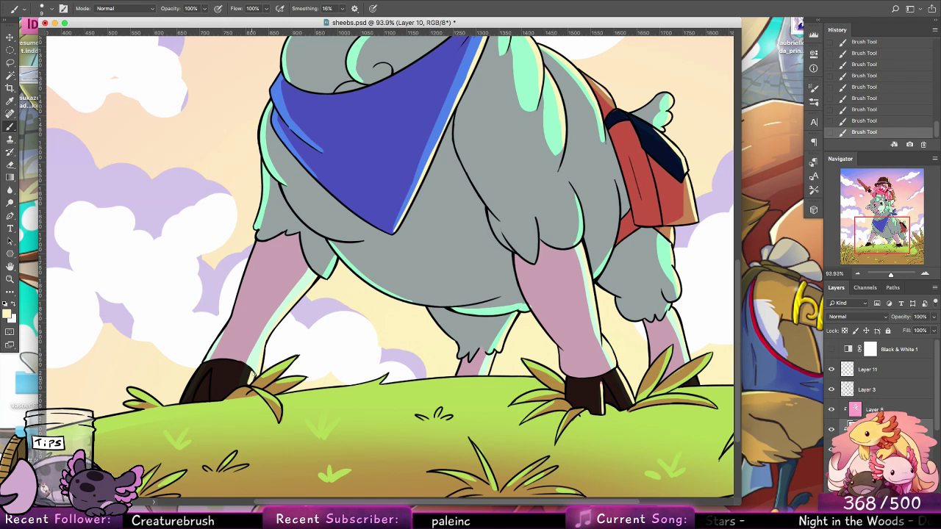
Step: Paint pale yellow rim light along the upper edge of the sword's blade and the end of its crossguard
{"action": "scroll", "coordinate": [250, 375], "scroll_direction": "up", "scroll_amount": 10}
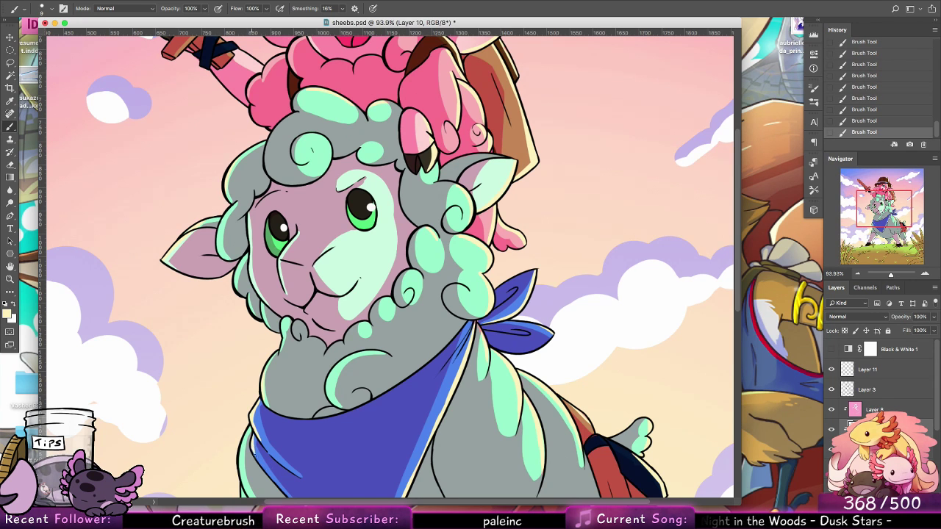
{"action": "left_click", "coordinate": [11, 278]}
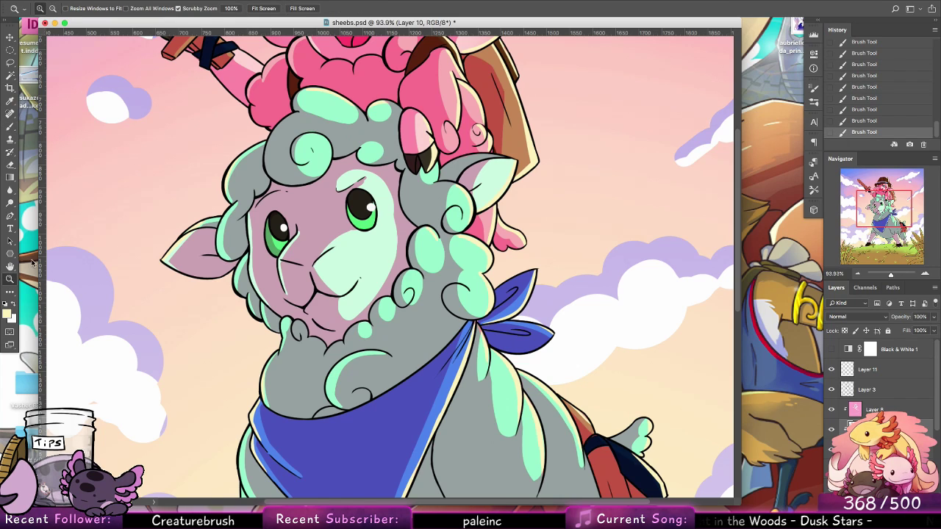
{"action": "left_click_drag", "start_coordinate": [572, 317], "coordinate": [520, 331]}
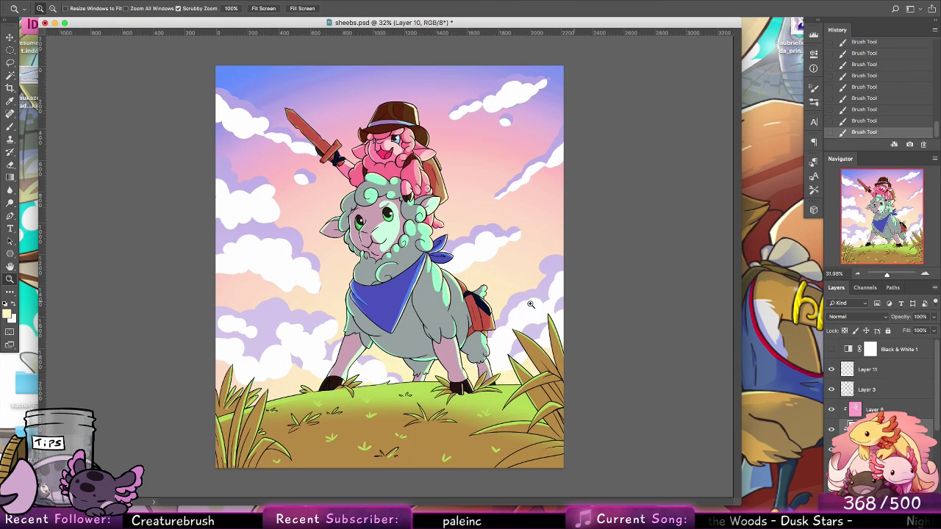
{"action": "left_click_drag", "start_coordinate": [262, 114], "coordinate": [325, 145]}
{"action": "left_click", "coordinate": [11, 128]}
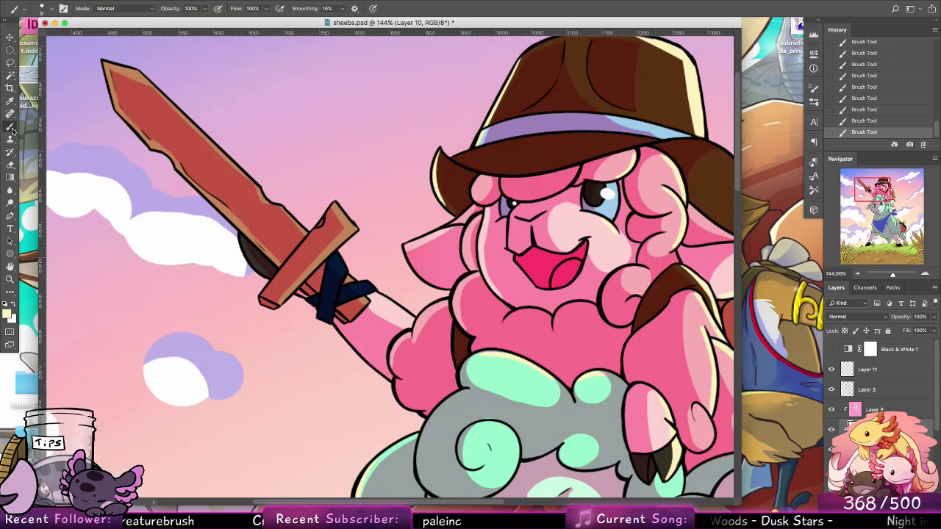
{"action": "left_click_drag", "start_coordinate": [125, 64], "coordinate": [253, 180]}
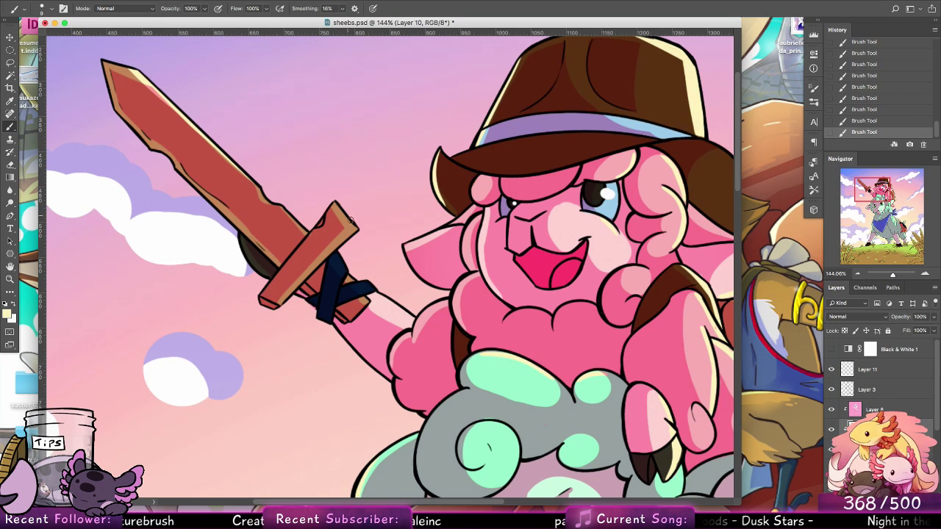
{"action": "left_click_drag", "start_coordinate": [334, 203], "coordinate": [358, 230]}
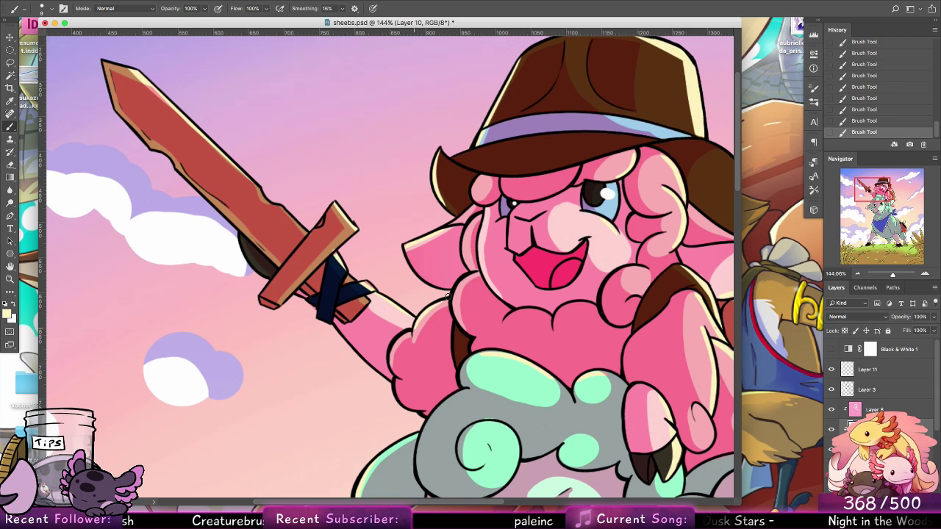
Step: Undo a trial linear gradient and apply pale yellow radial gradients over the bandanna knot and the larger sheep's nearby wool
{"action": "left_click", "coordinate": [11, 279]}
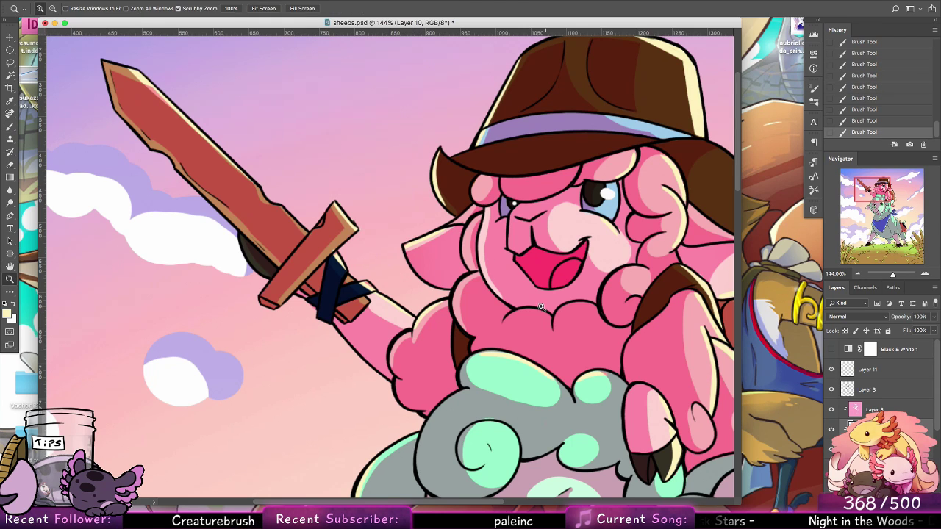
{"action": "left_click_drag", "start_coordinate": [541, 306], "coordinate": [491, 296]}
{"action": "left_click", "coordinate": [11, 178]}
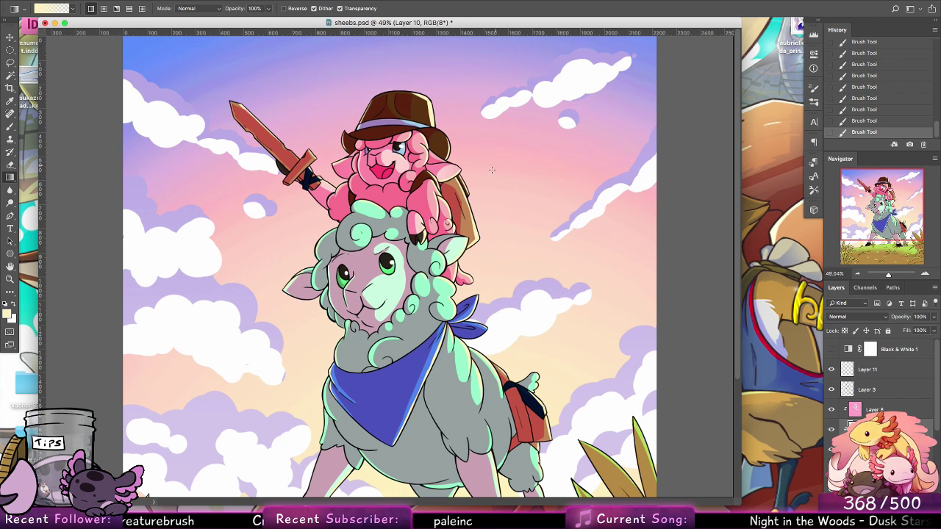
{"action": "left_click_drag", "start_coordinate": [492, 170], "coordinate": [530, 154]}
{"action": "key", "text": "ctrl+z"}
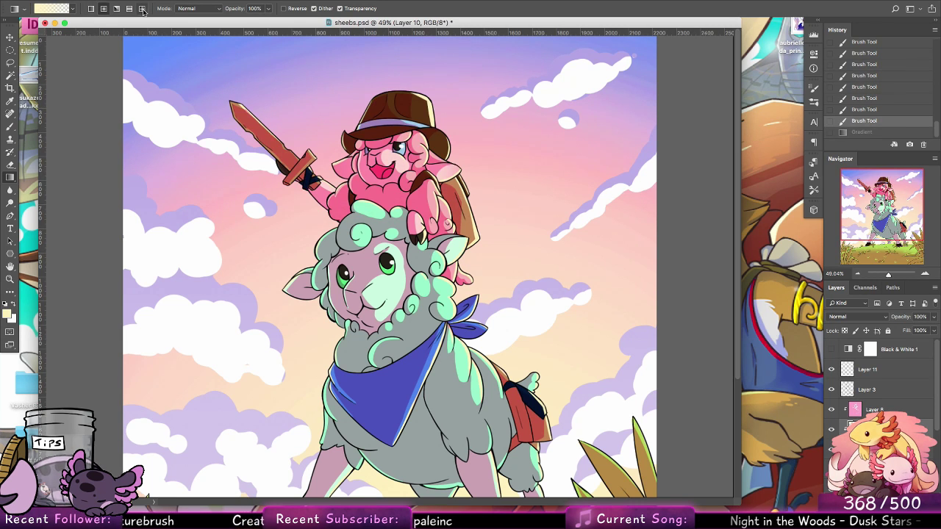
{"action": "left_click_drag", "start_coordinate": [508, 275], "coordinate": [504, 335]}
{"action": "left_click_drag", "start_coordinate": [498, 268], "coordinate": [501, 352]}
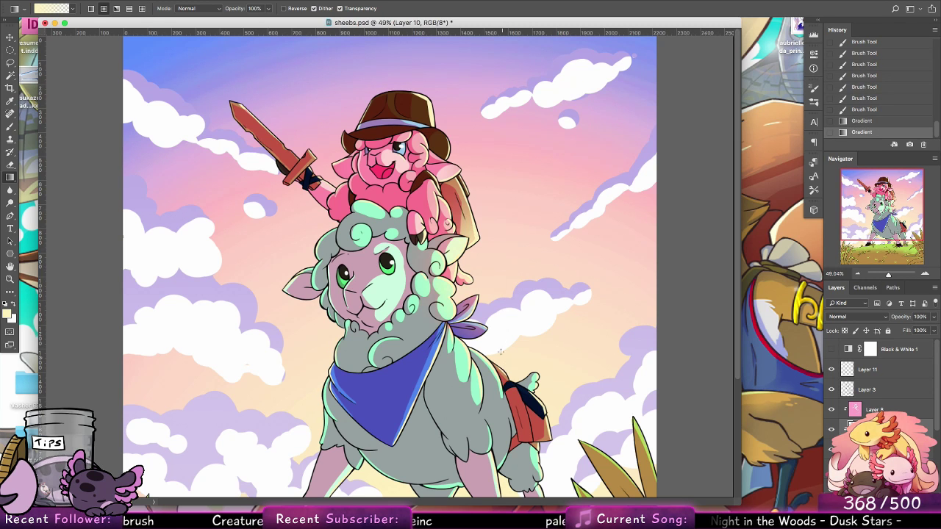
Step: Apply pale yellow radial gradients over the larger sheep's hind leg and front hooves, adding another beside the bandanna knot
{"action": "scroll", "coordinate": [526, 278], "scroll_direction": "down", "scroll_amount": 5}
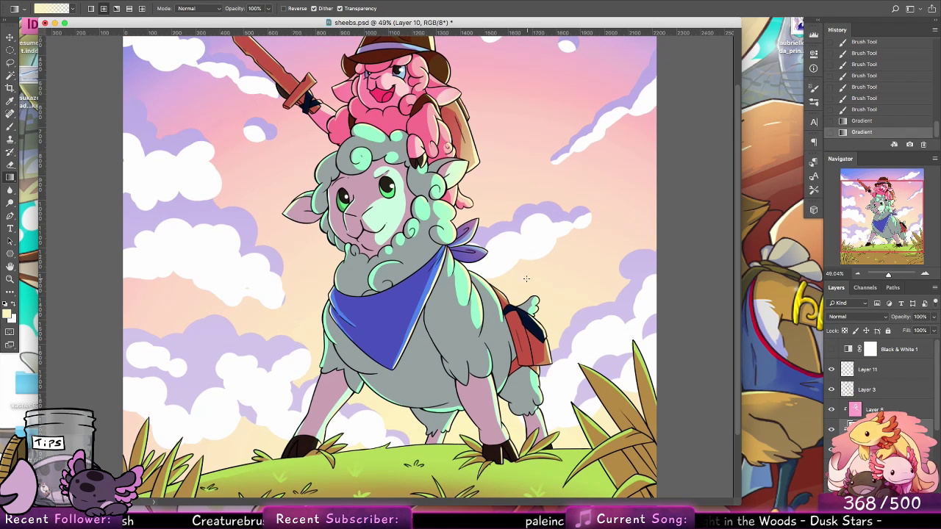
{"action": "left_click_drag", "start_coordinate": [558, 408], "coordinate": [563, 331]}
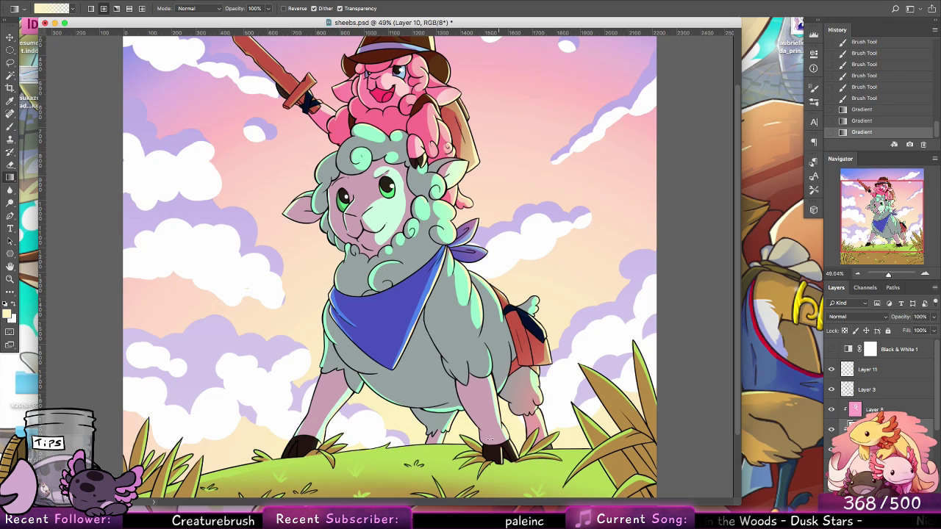
{"action": "left_click_drag", "start_coordinate": [491, 439], "coordinate": [477, 360]}
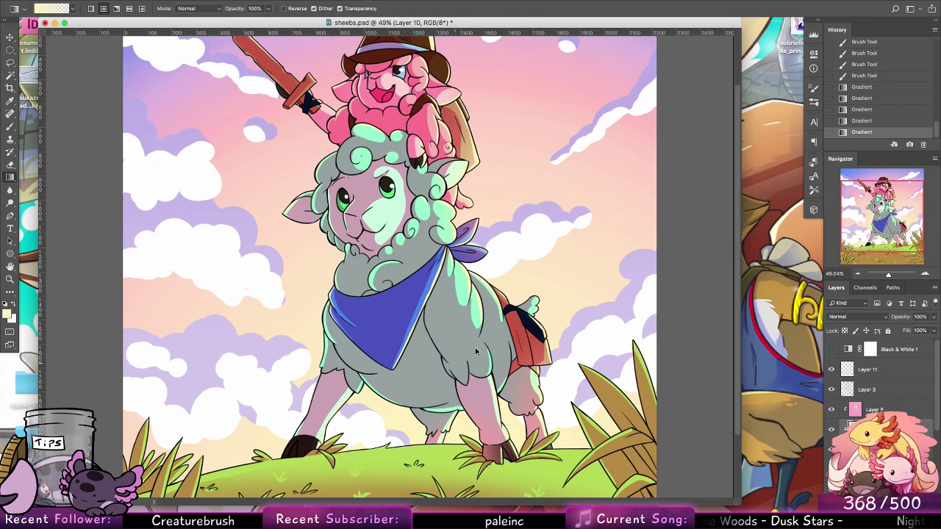
{"action": "left_click_drag", "start_coordinate": [305, 446], "coordinate": [358, 435]}
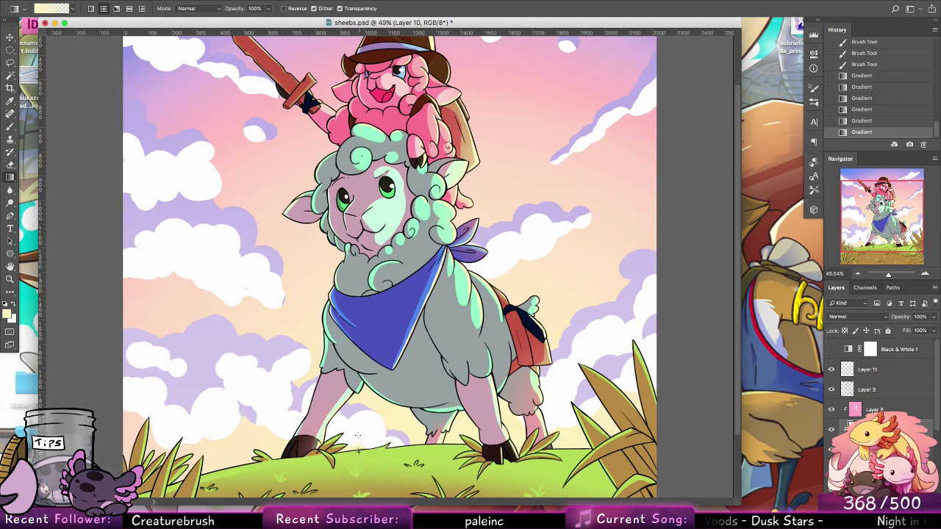
{"action": "key", "text": "super+z"}
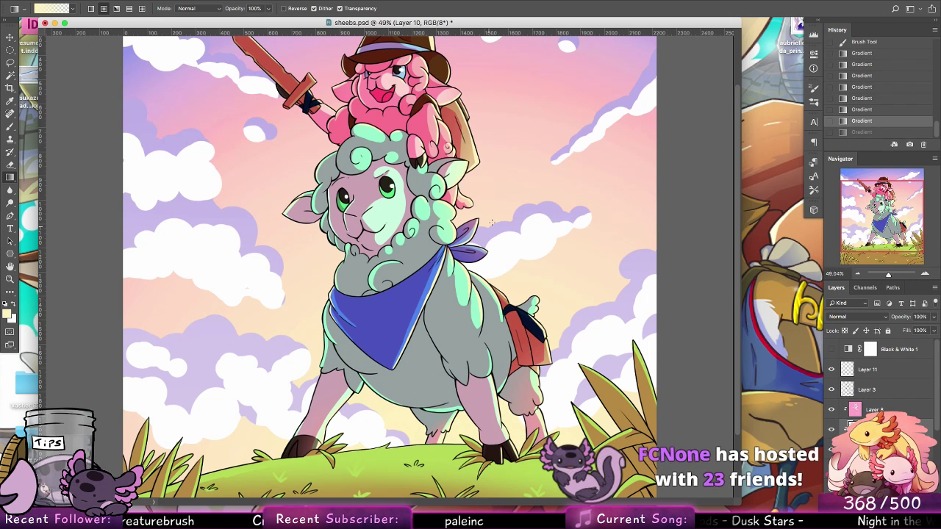
{"action": "key", "text": "super+shift+z"}
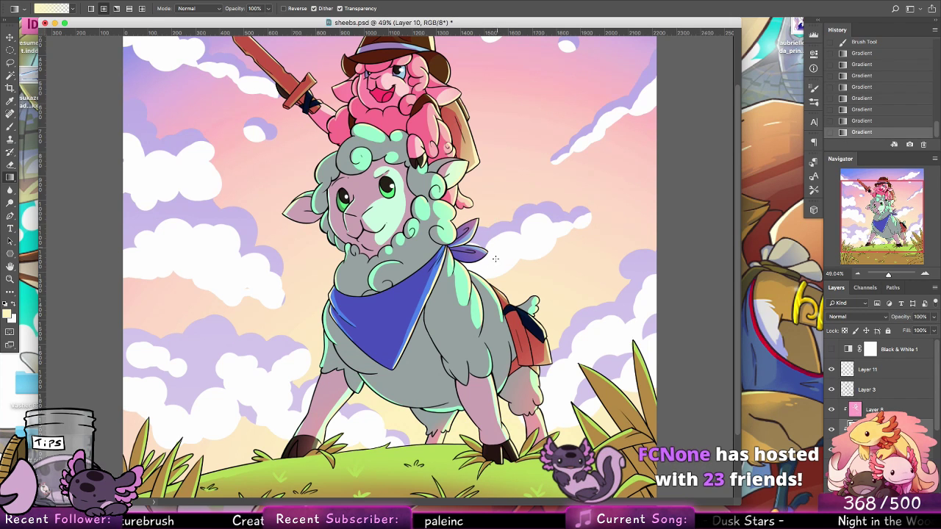
{"action": "left_click_drag", "start_coordinate": [495, 259], "coordinate": [495, 234]}
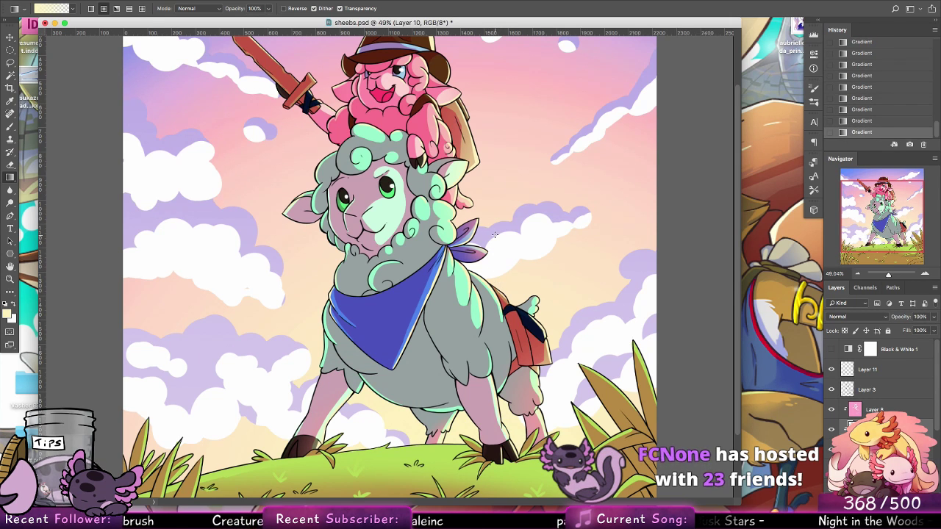
Step: Apply a pale yellow radial gradient near the tip of the sword's blade, undoing unwanted attempts
{"action": "scroll", "coordinate": [494, 233], "scroll_direction": "up", "scroll_amount": 5}
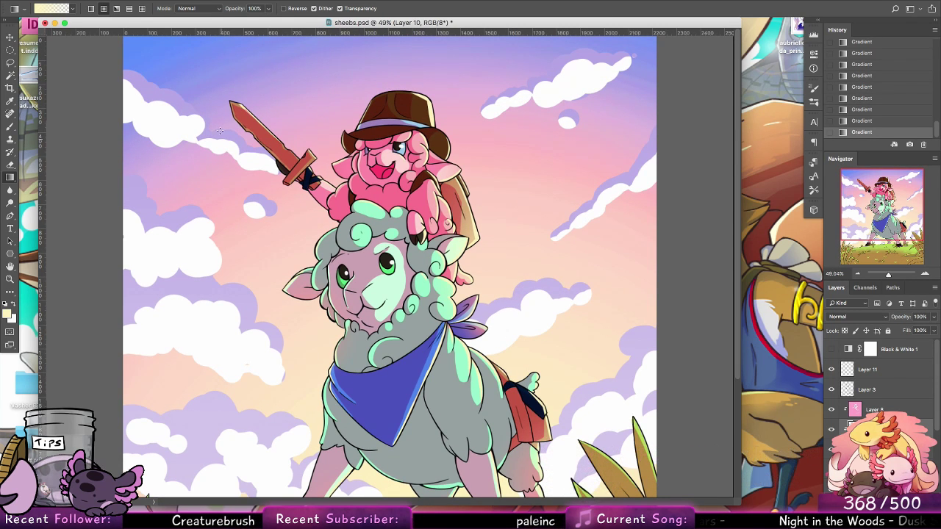
{"action": "left_click_drag", "start_coordinate": [220, 131], "coordinate": [275, 151]}
{"action": "key", "text": "super+z"}
{"action": "left_click_drag", "start_coordinate": [250, 109], "coordinate": [235, 108]}
{"action": "key", "text": "super+z"}
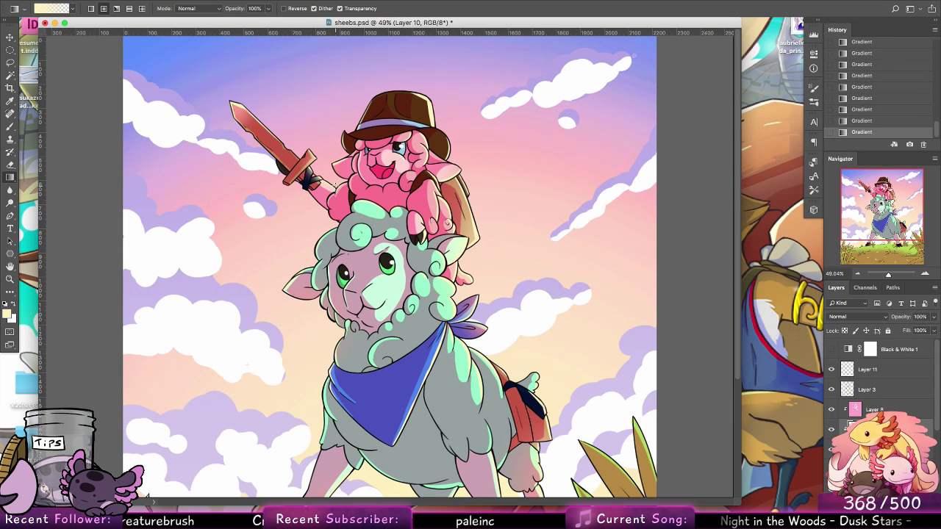
Step: Try the Overlay blending mode on Layer 10 and undo the change
{"action": "scroll", "coordinate": [395, 343], "scroll_direction": "down", "scroll_amount": 2}
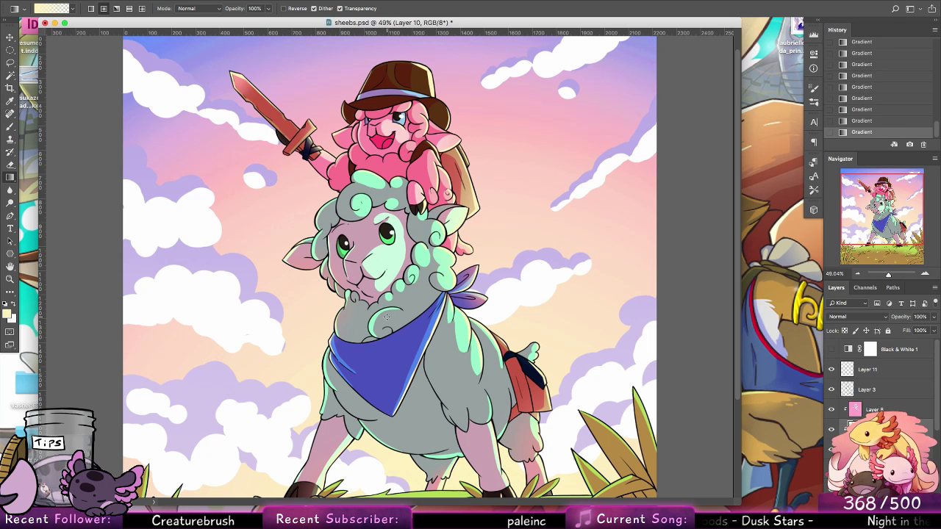
{"action": "scroll", "coordinate": [463, 292], "scroll_direction": "down", "scroll_amount": 5}
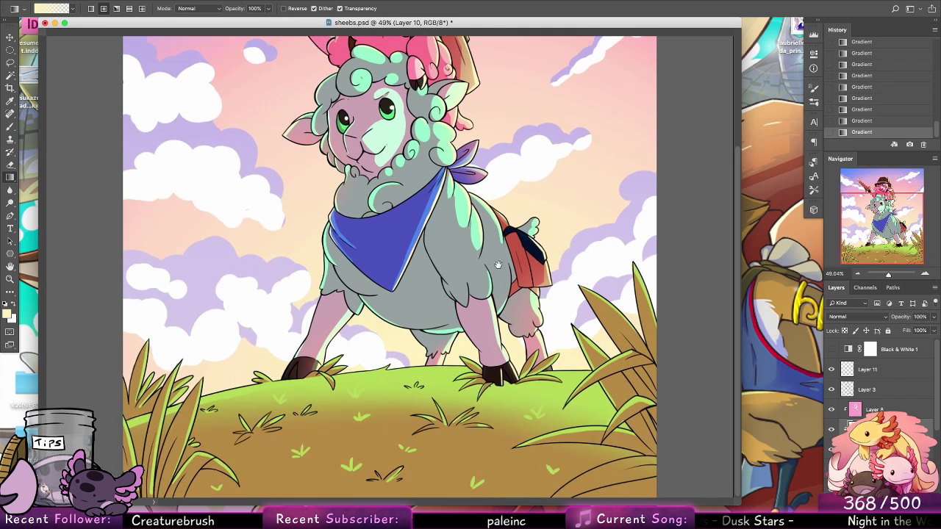
{"action": "left_click", "coordinate": [857, 316]}
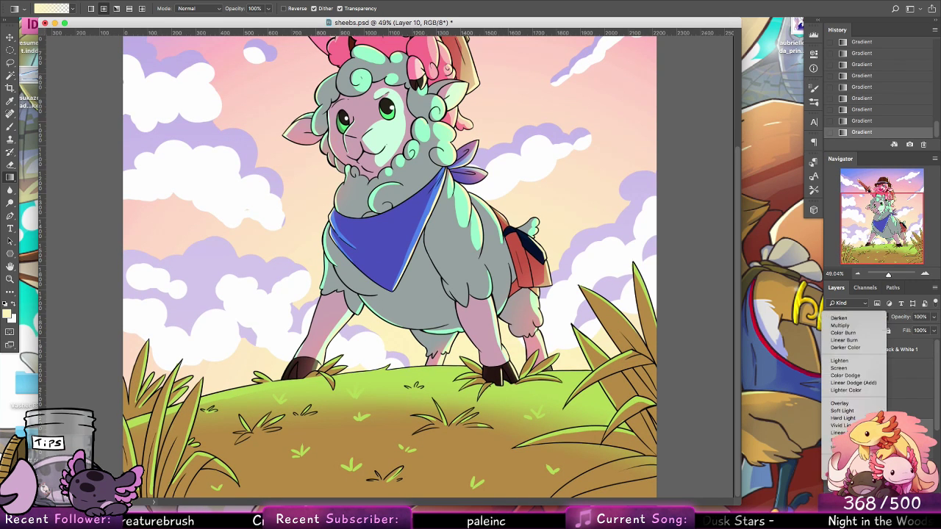
{"action": "left_click", "coordinate": [854, 390]}
{"action": "scroll", "coordinate": [605, 289], "scroll_direction": "up", "scroll_amount": 4}
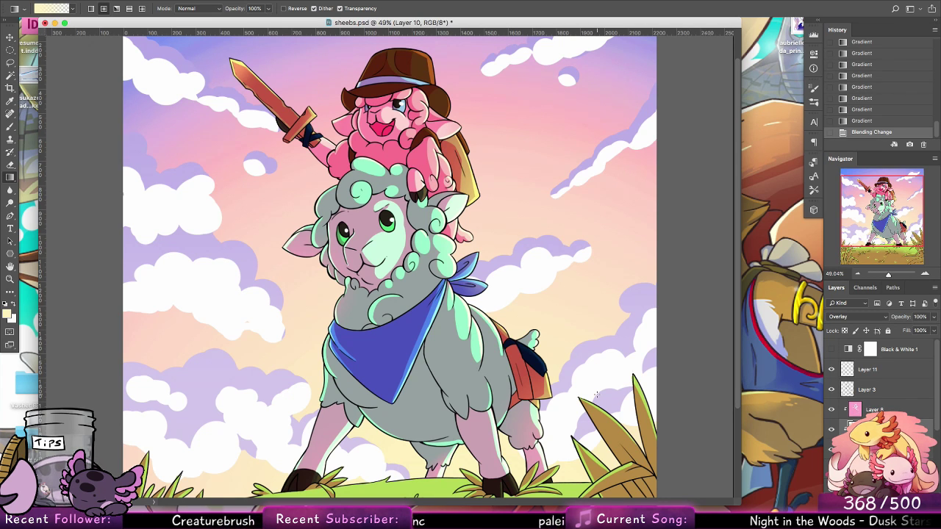
{"action": "key", "text": "ctrl+z"}
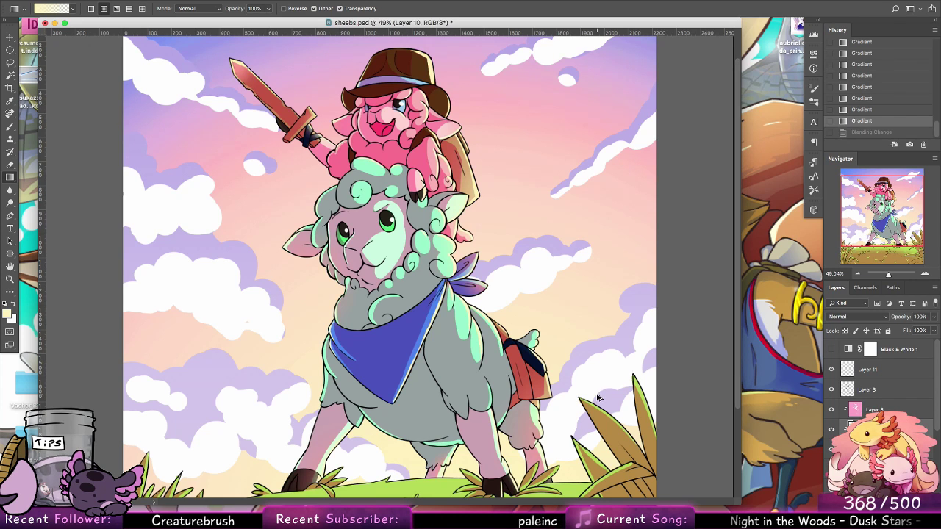
Step: Reduce the opacity of Layer 10 to 76%
{"action": "left_click", "coordinate": [873, 317]}
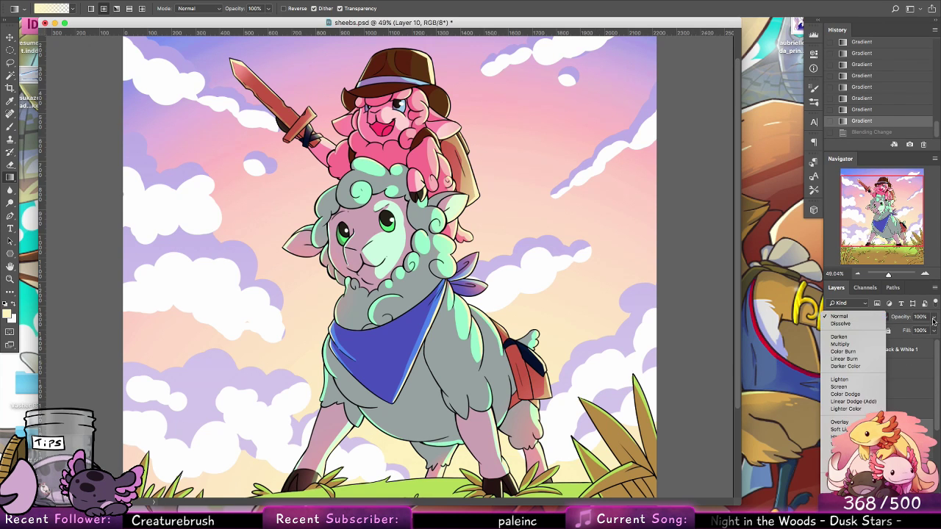
{"action": "left_click", "coordinate": [934, 323]}
{"action": "left_click", "coordinate": [934, 317]}
{"action": "left_click_drag", "start_coordinate": [913, 330], "coordinate": [925, 331]}
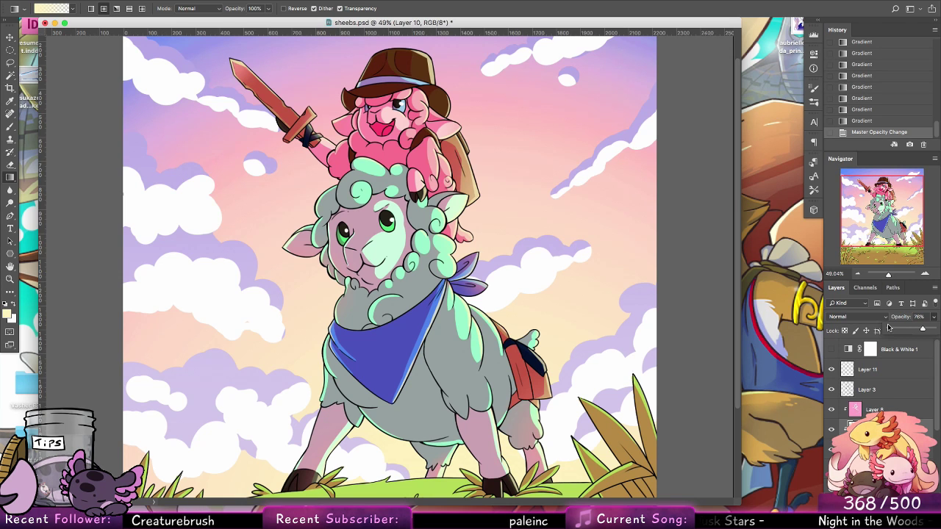
Step: Unlock the transparent pixels of the cloud layer, Layer 9, and sample the clouds' white as the brush colour
{"action": "key", "text": "b"}
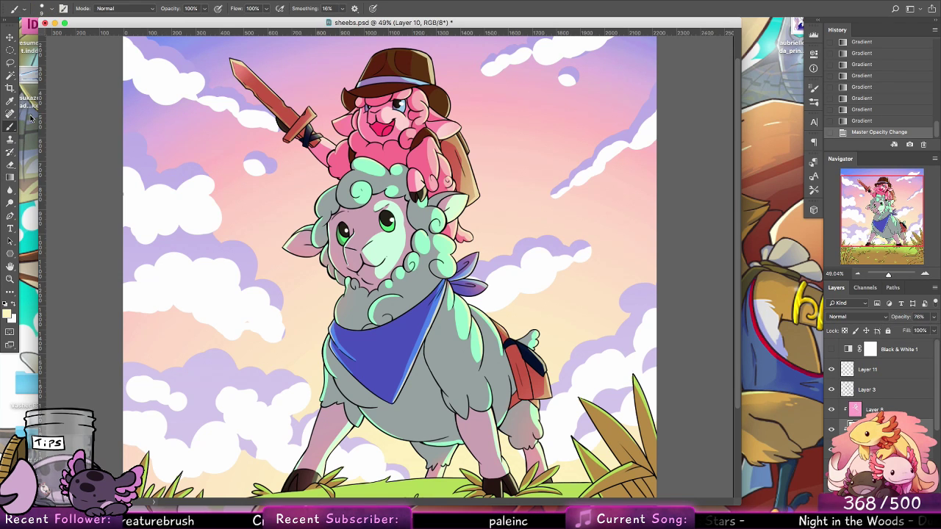
{"action": "scroll", "coordinate": [882, 382], "scroll_direction": "down", "scroll_amount": 3}
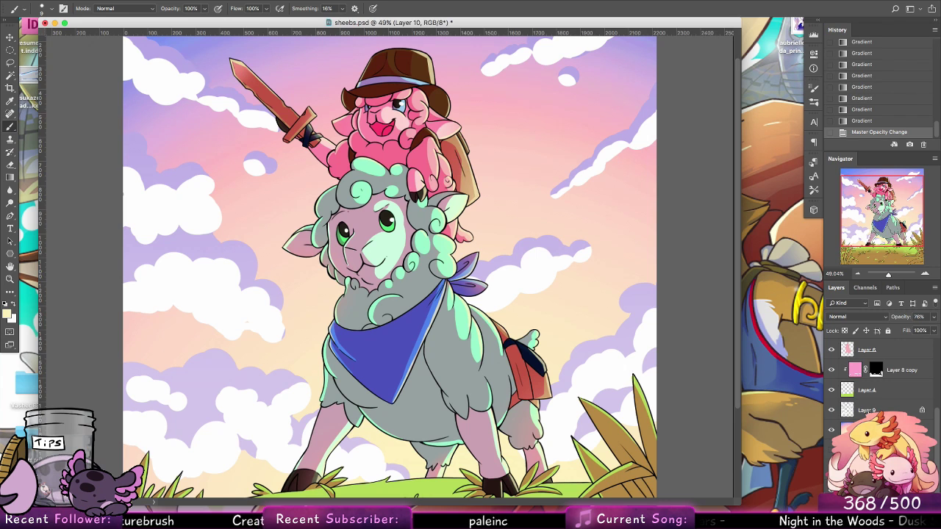
{"action": "left_click", "coordinate": [868, 411]}
{"action": "left_click", "coordinate": [845, 331]}
{"action": "left_click", "coordinate": [240, 297], "text": "alt"}
{"action": "left_click", "coordinate": [247, 321]}
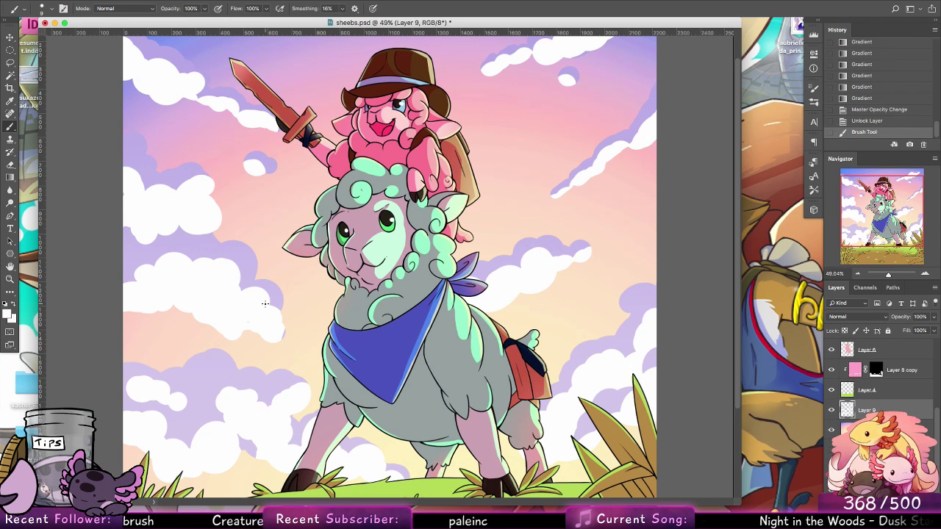
Step: Paint rounded white puffs with a 45 px hard brush on the edge of the middle cloud left of the larger sheep
{"action": "left_click", "coordinate": [46, 8]}
{"action": "left_click", "coordinate": [65, 131]}
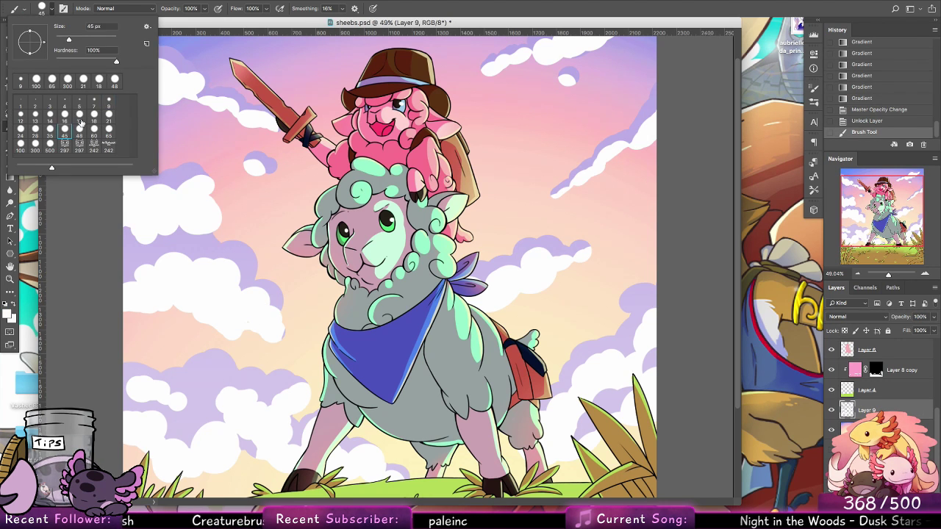
{"action": "left_click", "coordinate": [294, 297]}
{"action": "mouse_move", "coordinate": [273, 311]}
{"action": "left_mouse_down"}
{"action": "mouse_move", "coordinate": [286, 342]}
{"action": "mouse_move", "coordinate": [284, 331]}
{"action": "left_mouse_up"}
{"action": "key", "text": "super+z"}
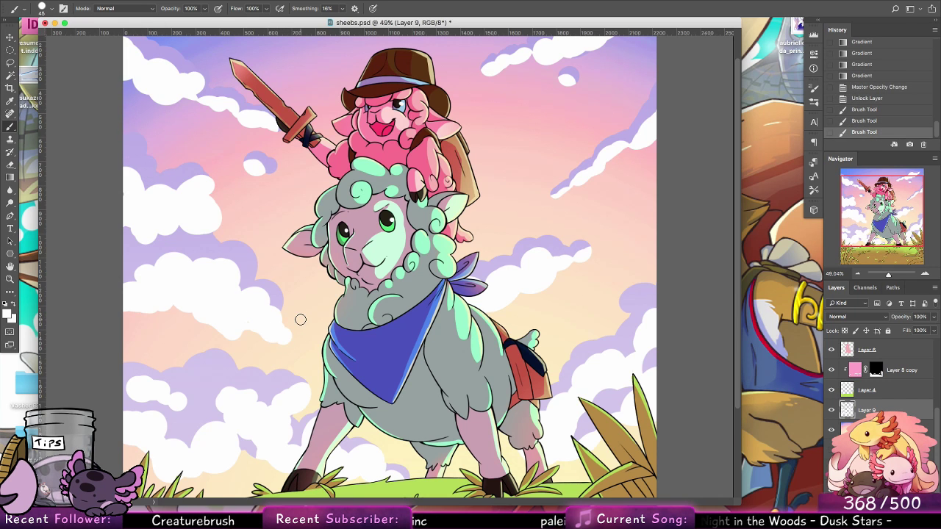
Step: Round out the white parts of the two streaky clouds in the upper right sky with brush strokes
{"action": "scroll", "coordinate": [602, 280], "scroll_direction": "up", "scroll_amount": 3}
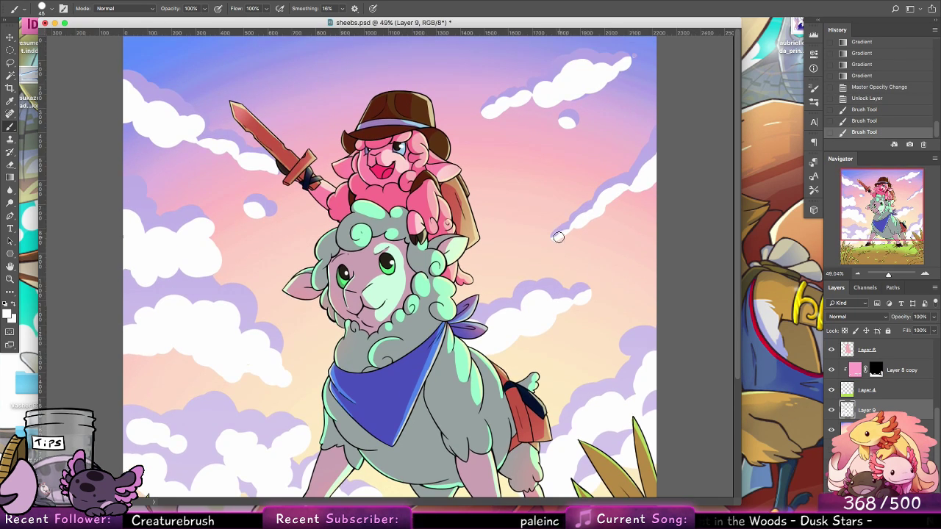
{"action": "left_click_drag", "start_coordinate": [549, 236], "coordinate": [656, 180]}
{"action": "mouse_move", "coordinate": [576, 94]}
{"action": "left_mouse_down"}
{"action": "mouse_move", "coordinate": [621, 81]}
{"action": "mouse_move", "coordinate": [645, 63]}
{"action": "left_mouse_up"}
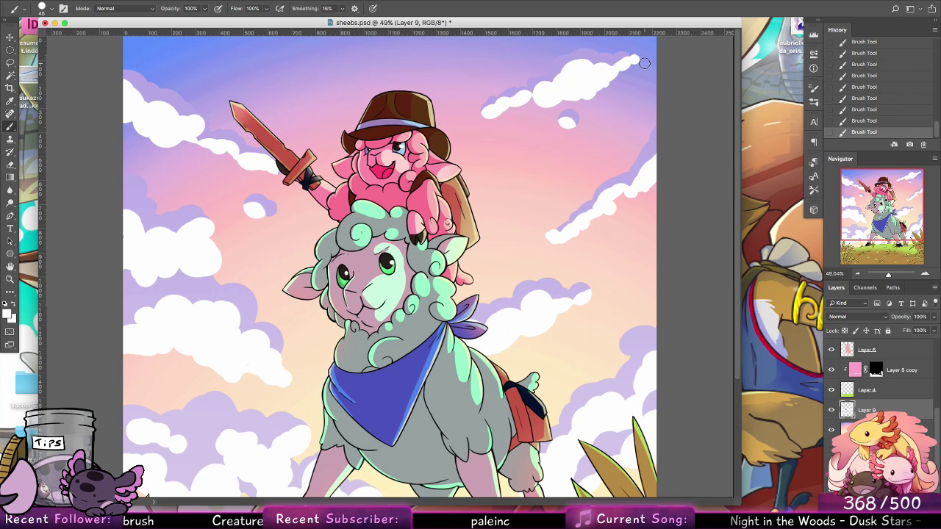
Step: Create a new layer above Layer 8 copy and turn it into a clipping mask for the grass artwork
{"action": "key", "text": "z"}
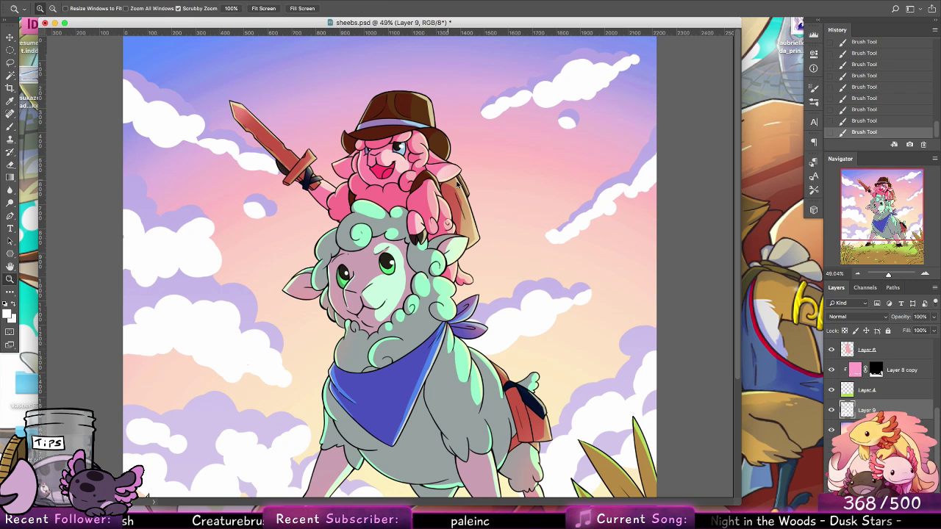
{"action": "left_click", "coordinate": [569, 276], "text": "alt"}
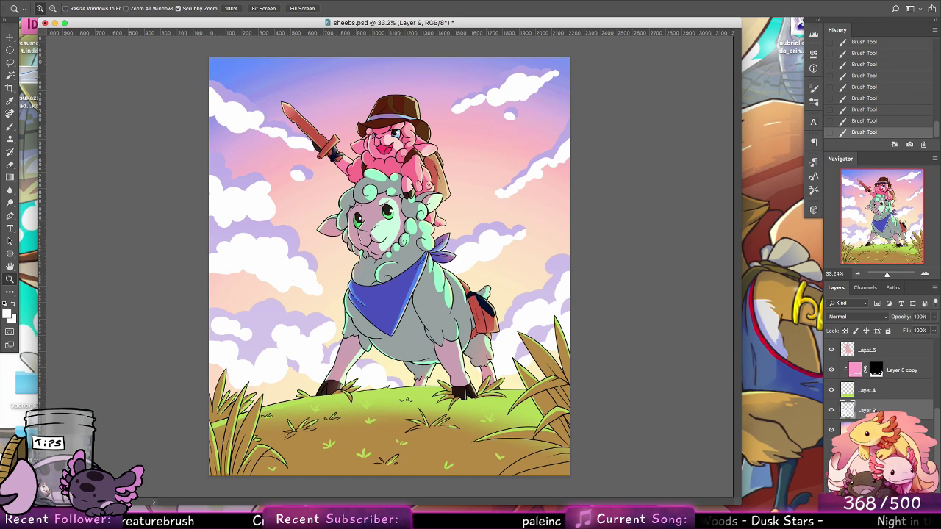
{"action": "scroll", "coordinate": [868, 403], "scroll_direction": "up", "scroll_amount": 3}
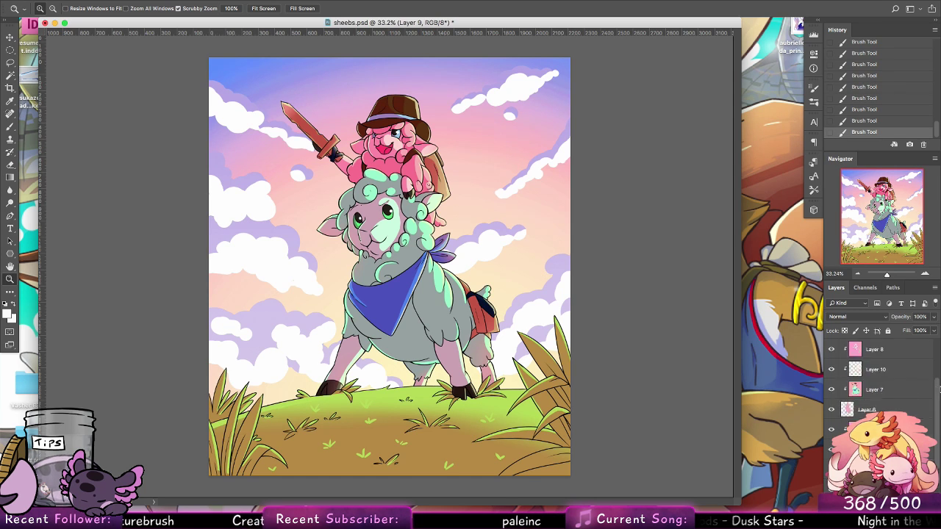
{"action": "left_click", "coordinate": [872, 370]}
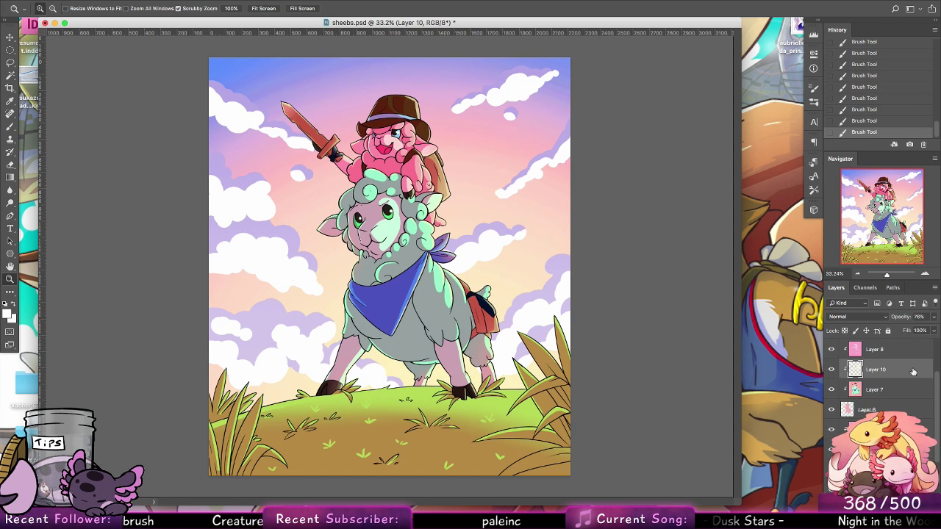
{"action": "scroll", "coordinate": [935, 415], "scroll_direction": "down", "scroll_amount": 2}
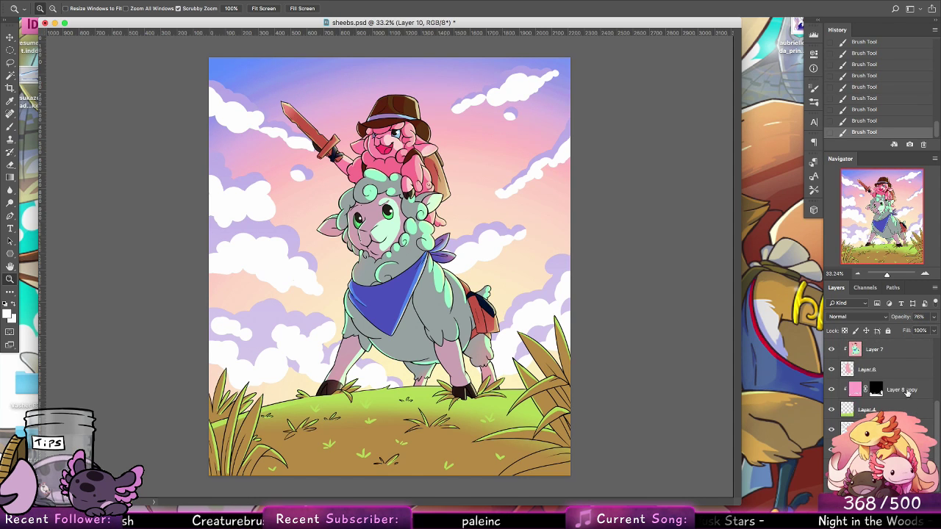
{"action": "left_click", "coordinate": [905, 390]}
{"action": "key", "text": "ctrl+shift+alt+n"}
{"action": "right_click", "coordinate": [886, 390]}
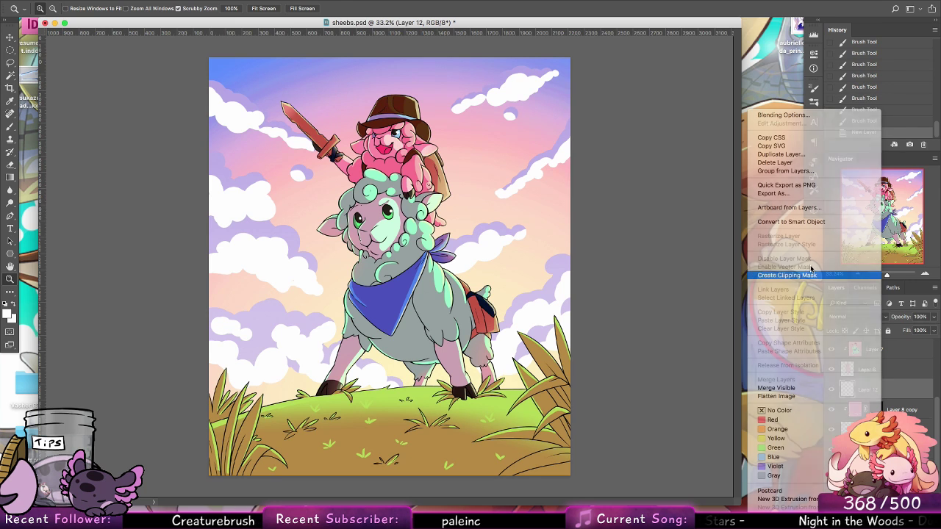
{"action": "left_click", "coordinate": [787, 275]}
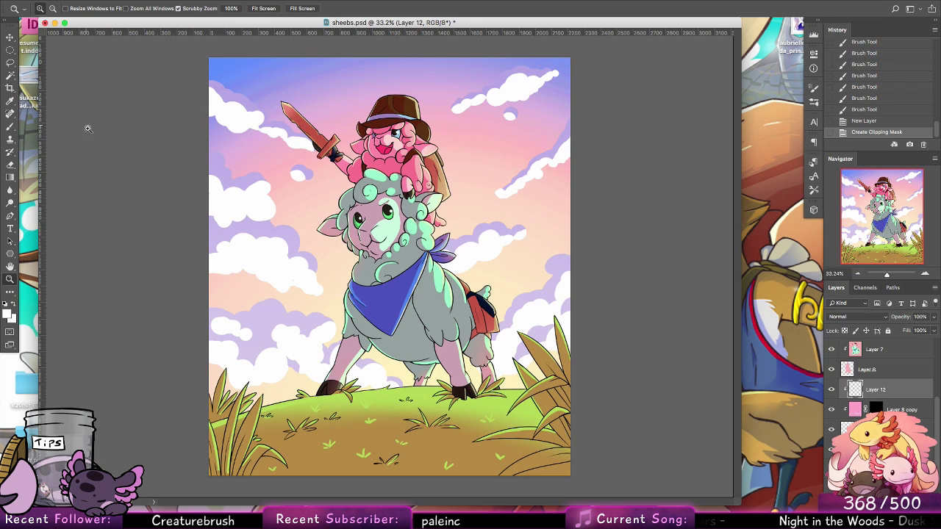
Step: Choose a 14 px hard brush and try a white highlight stroke on the tall grass blades at the right
{"action": "left_click", "coordinate": [9, 126]}
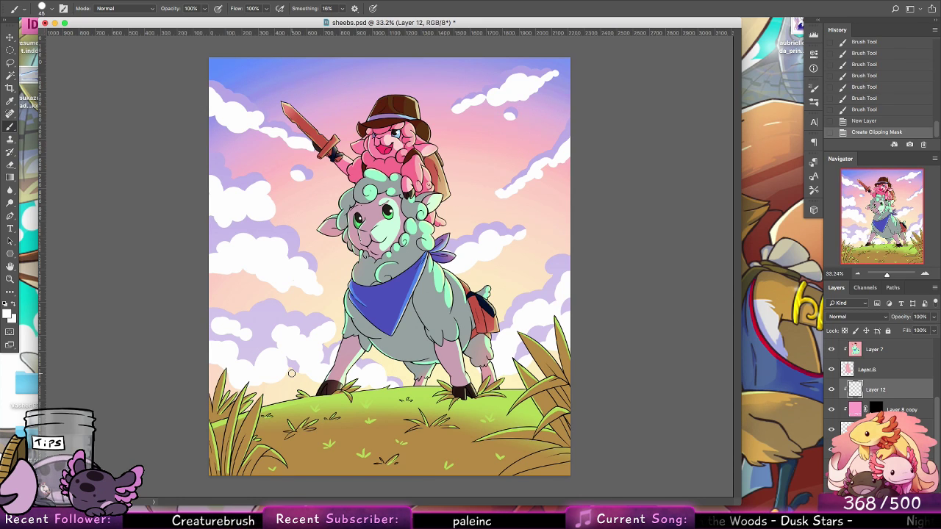
{"action": "left_click", "coordinate": [48, 9]}
{"action": "left_click", "coordinate": [49, 118]}
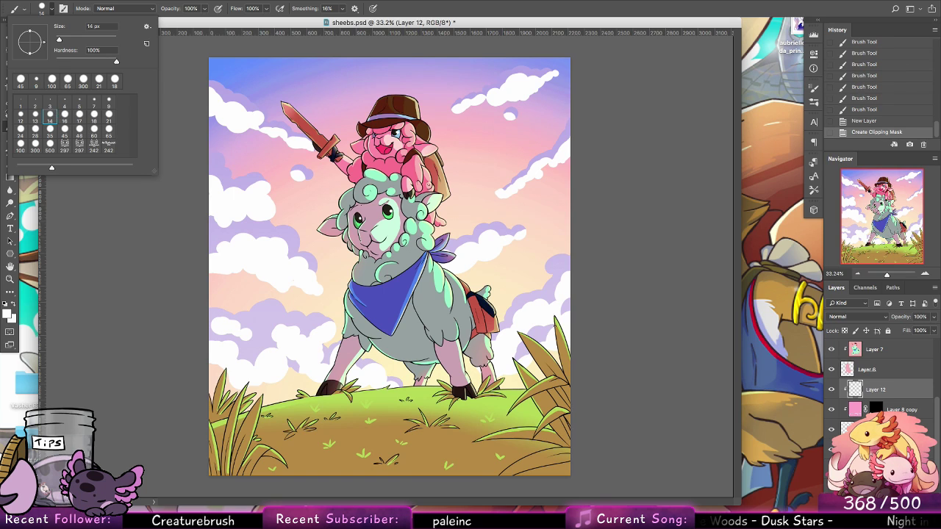
{"action": "mouse_move", "coordinate": [554, 318]}
{"action": "left_mouse_down"}
{"action": "mouse_move", "coordinate": [567, 346]}
{"action": "mouse_move", "coordinate": [561, 332]}
{"action": "mouse_move", "coordinate": [531, 339]}
{"action": "mouse_move", "coordinate": [542, 347]}
{"action": "left_mouse_up"}
{"action": "key", "text": "super+z"}
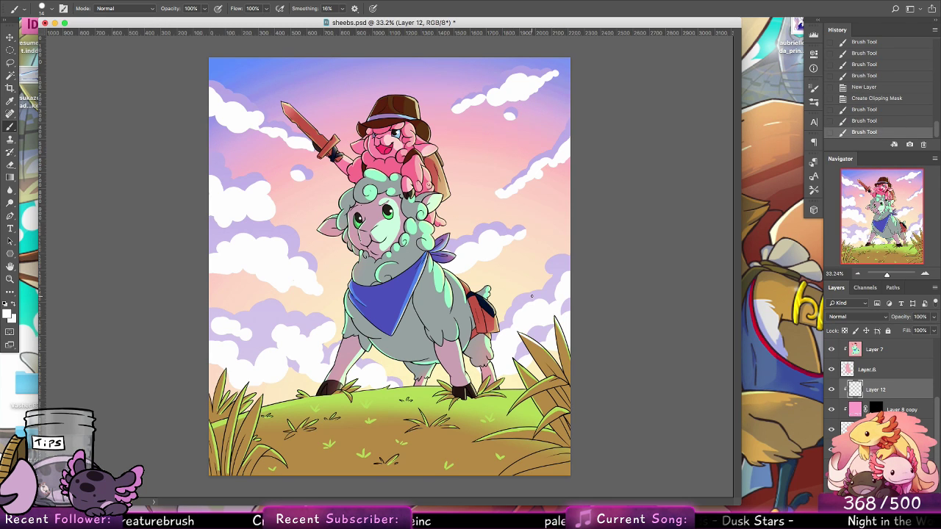
Step: Paint a white rim light along the hill's upper edge around the front hooves, comparing it by undoing and redoing the last stroke
{"action": "mouse_move", "coordinate": [353, 395]}
{"action": "left_mouse_down"}
{"action": "mouse_move", "coordinate": [434, 387]}
{"action": "mouse_move", "coordinate": [400, 388]}
{"action": "left_mouse_up"}
{"action": "key", "text": "super+z"}
{"action": "key", "text": "super+shift+z"}
{"action": "key", "text": "super+z"}
{"action": "key", "text": "super+z"}
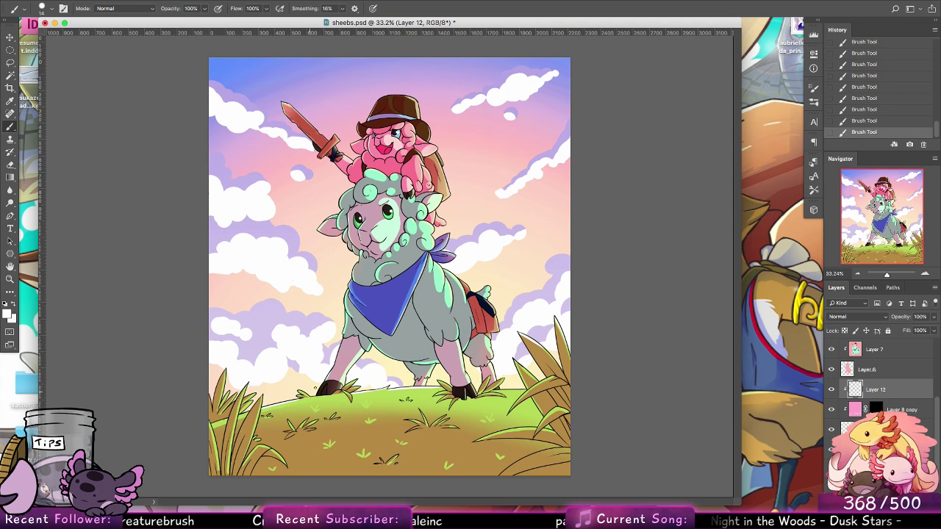
{"action": "key", "text": "super+z"}
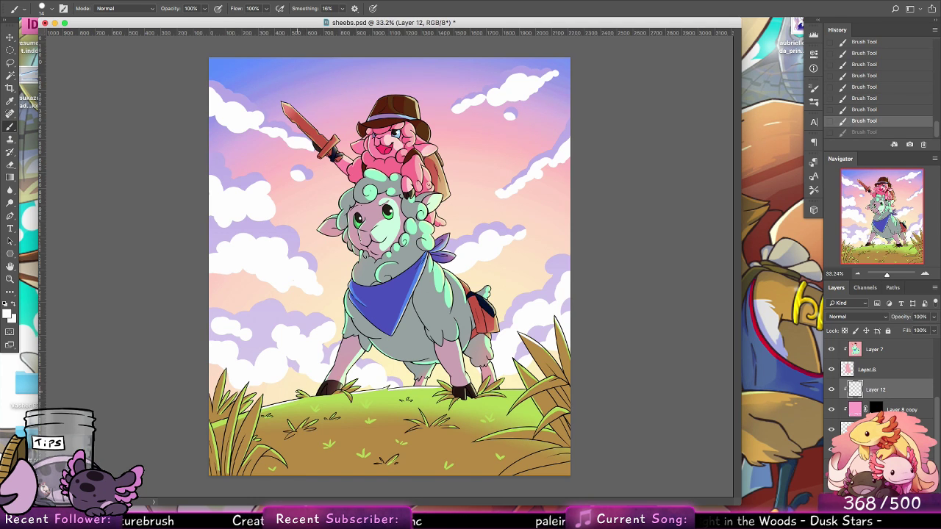
{"action": "key", "text": "super+shift+z"}
{"action": "key", "text": "super+z"}
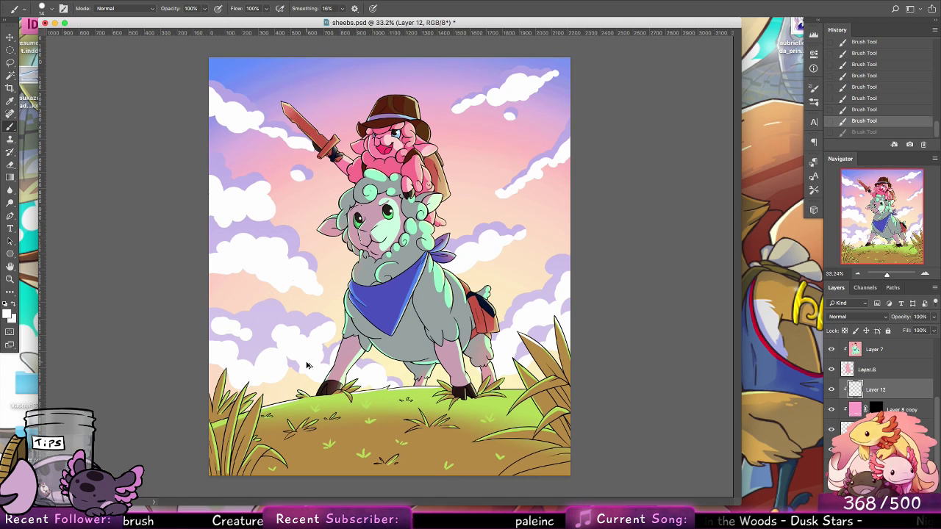
{"action": "key", "text": "super+shift+z"}
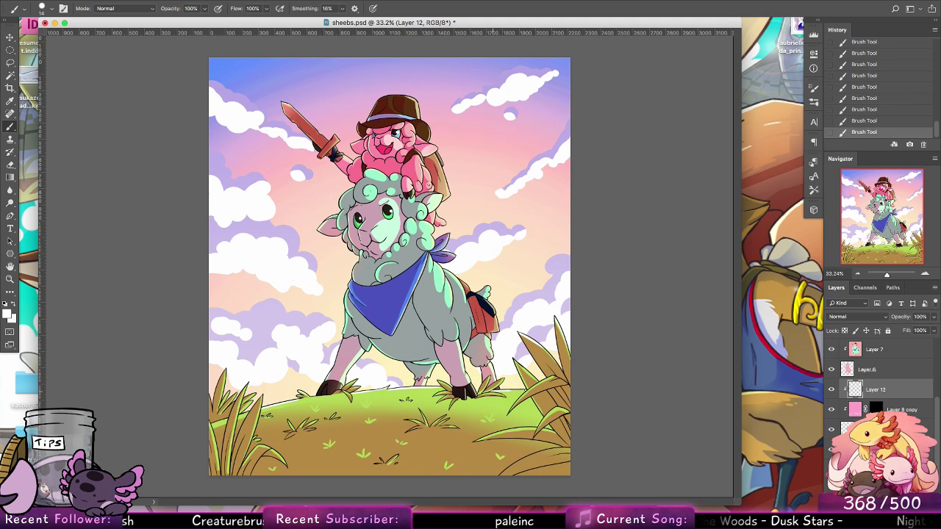
Step: Undo two trial white radial gradients on the hill and apply smaller ones along the hilltop between the front hooves
{"action": "key", "text": "g"}
{"action": "left_click_drag", "start_coordinate": [407, 400], "coordinate": [389, 406]}
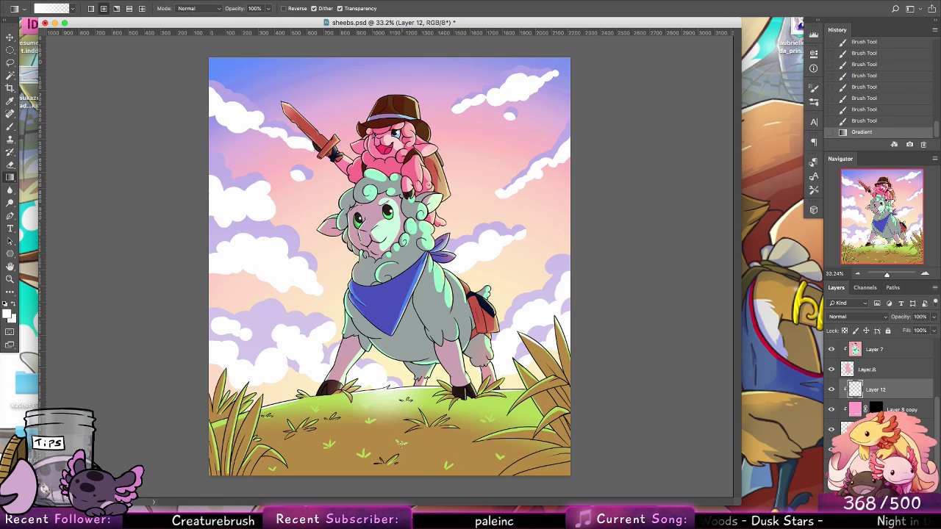
{"action": "key", "text": "super+z"}
{"action": "left_click_drag", "start_coordinate": [414, 362], "coordinate": [414, 489]}
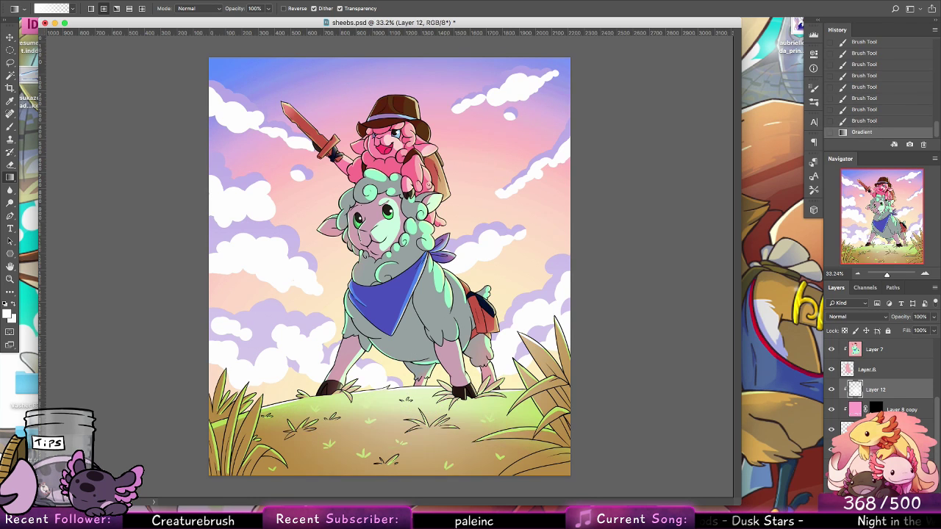
{"action": "key", "text": "super+z"}
{"action": "left_click_drag", "start_coordinate": [398, 367], "coordinate": [390, 403]}
{"action": "left_click_drag", "start_coordinate": [367, 379], "coordinate": [352, 401]}
Step: Try white radial gradients over the hill's left and right slopes and undo the latest ones
{"action": "left_click_drag", "start_coordinate": [280, 401], "coordinate": [282, 417]}
{"action": "left_click_drag", "start_coordinate": [283, 397], "coordinate": [271, 432]}
{"action": "left_click_drag", "start_coordinate": [494, 380], "coordinate": [497, 405]}
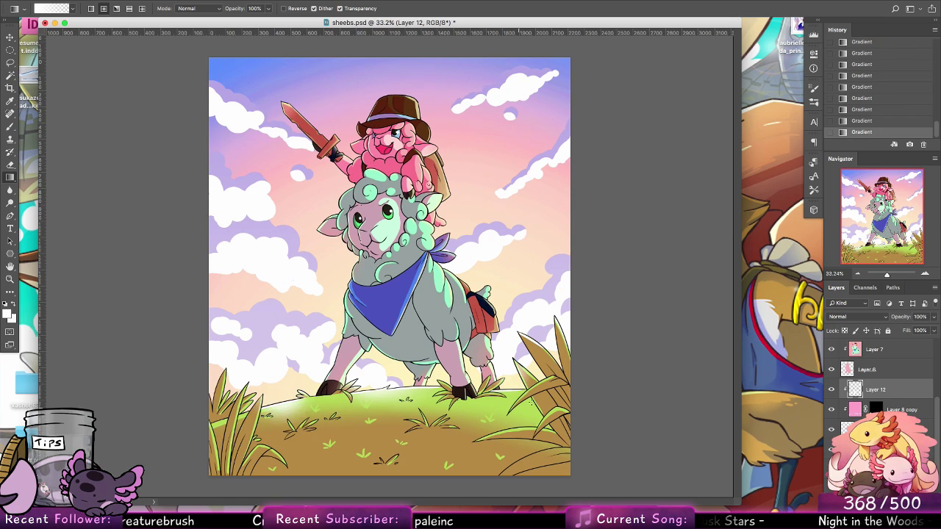
{"action": "key", "text": "super+z"}
{"action": "key", "text": "super+z"}
{"action": "key", "text": "super+z"}
{"action": "key", "text": "super+z"}
{"action": "key", "text": "super+z"}
{"action": "key", "text": "super+z"}
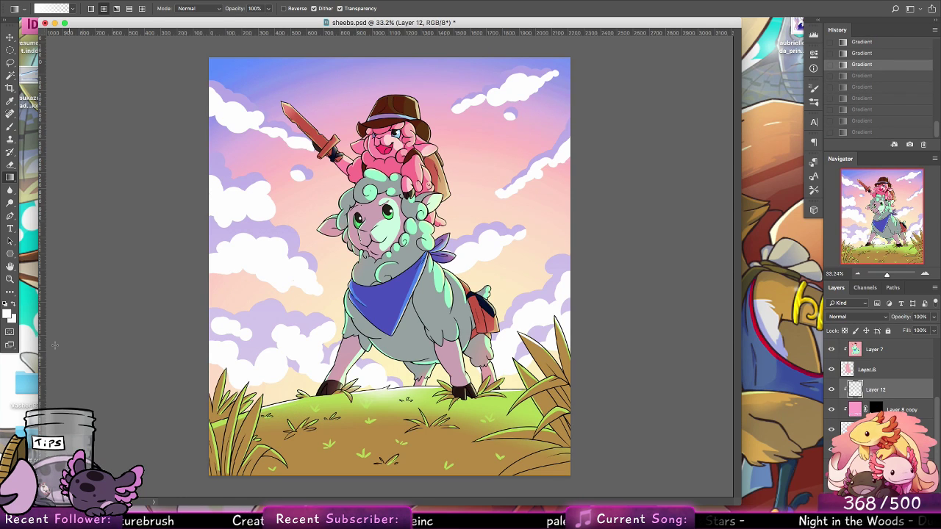
Step: Paint white highlights along the sunlit edges of the tall grass blades at the hill's left end, redoing the misplaced stroke
{"action": "left_click", "coordinate": [10, 280]}
{"action": "left_click_drag", "start_coordinate": [220, 392], "coordinate": [283, 404]}
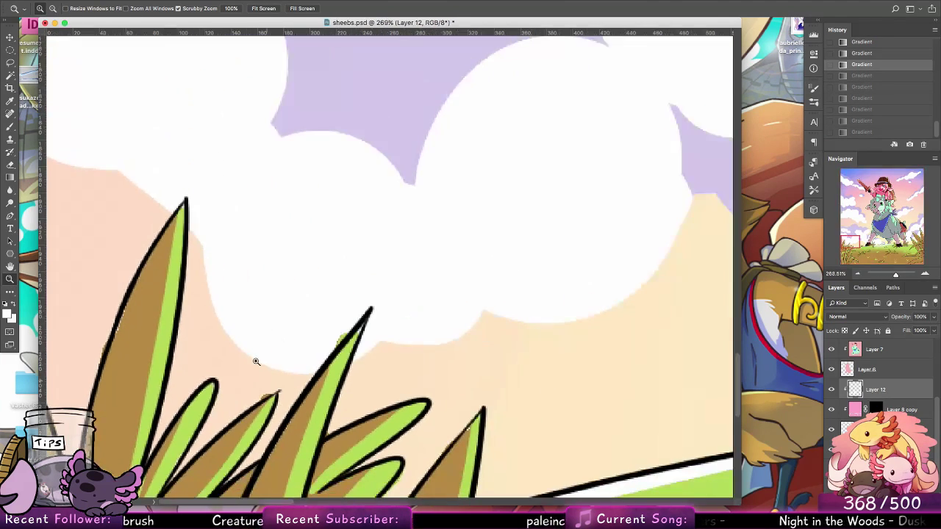
{"action": "left_click_drag", "start_coordinate": [257, 347], "coordinate": [242, 287]}
{"action": "scroll", "coordinate": [242, 287], "scroll_direction": "down", "scroll_amount": 5}
{"action": "key", "text": "b"}
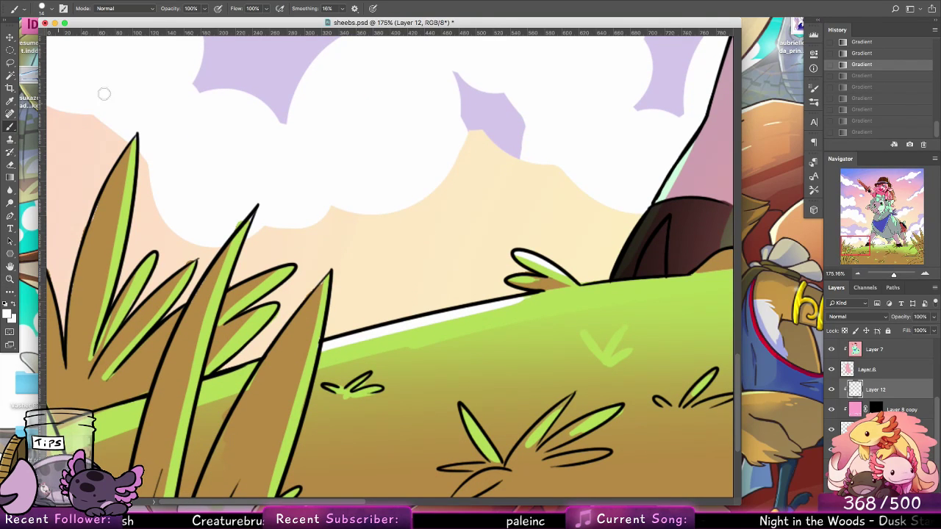
{"action": "mouse_move", "coordinate": [134, 130]}
{"action": "left_mouse_down"}
{"action": "mouse_move", "coordinate": [122, 254]}
{"action": "mouse_move", "coordinate": [130, 306]}
{"action": "left_mouse_up"}
{"action": "left_click_drag", "start_coordinate": [196, 259], "coordinate": [171, 303]}
{"action": "left_click_drag", "start_coordinate": [250, 222], "coordinate": [217, 323]}
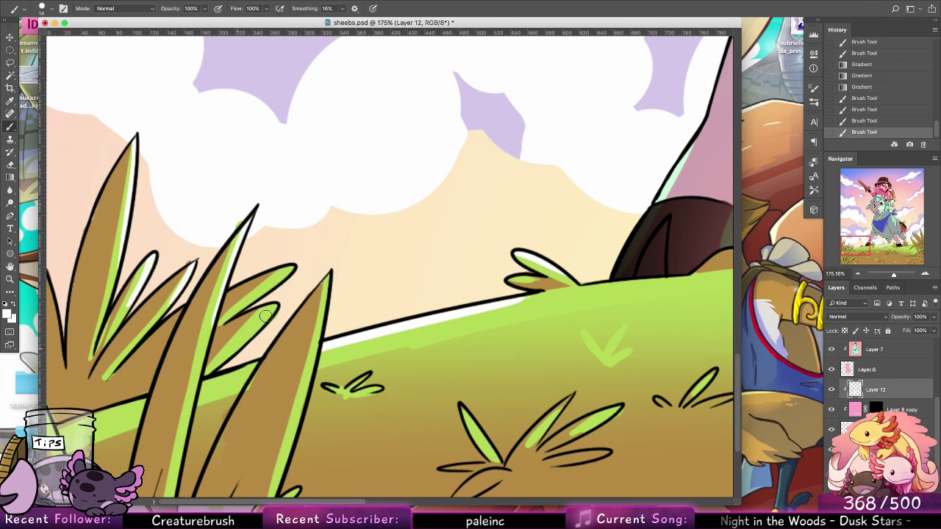
{"action": "left_click_drag", "start_coordinate": [276, 284], "coordinate": [249, 303]}
{"action": "left_click_drag", "start_coordinate": [297, 266], "coordinate": [297, 264]}
{"action": "key", "text": "super+z"}
{"action": "left_click_drag", "start_coordinate": [254, 300], "coordinate": [288, 277]}
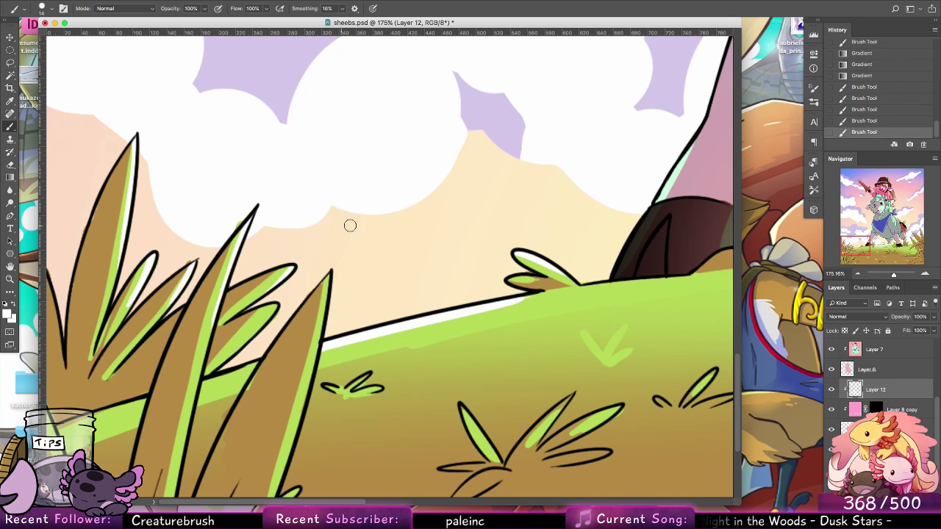
Step: Erase the stray colour spilling outside the outlines of the left grass blades on Layer 4
{"action": "key", "text": "e"}
{"action": "left_click", "coordinate": [875, 429]}
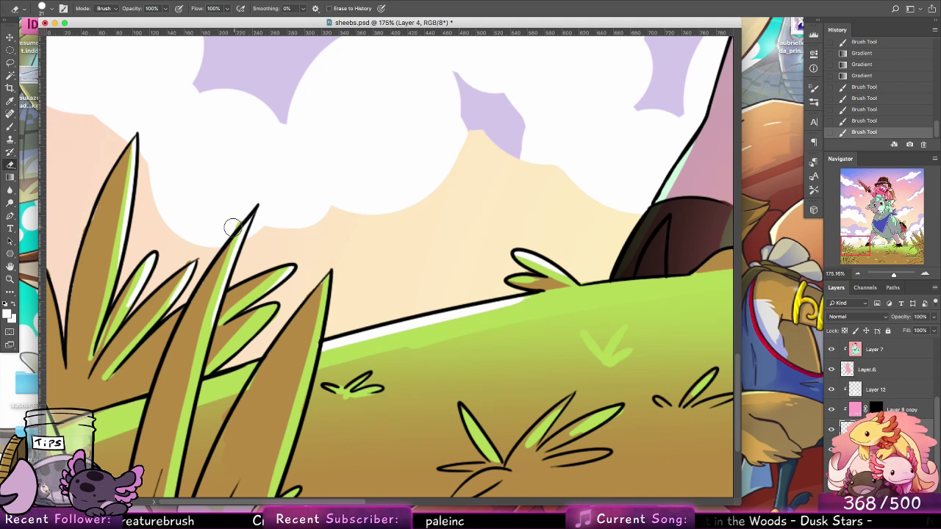
{"action": "left_click_drag", "start_coordinate": [232, 228], "coordinate": [244, 213]}
{"action": "left_click_drag", "start_coordinate": [296, 309], "coordinate": [305, 297]}
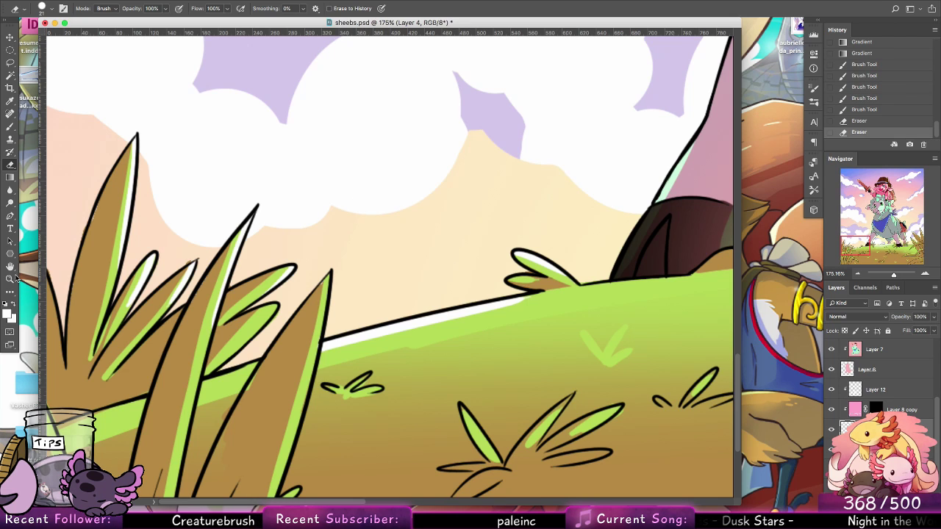
Step: Try white highlight strokes on the tall grass blades at the hill's right end and undo them
{"action": "key", "text": "z"}
{"action": "key", "text": "super+r"}
{"action": "left_click_drag", "start_coordinate": [426, 356], "coordinate": [391, 346]}
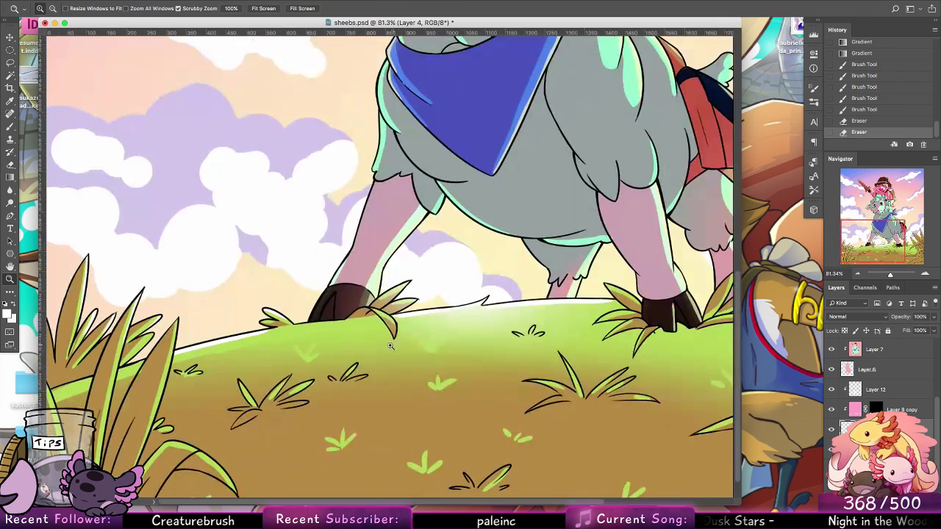
{"action": "left_click", "coordinate": [9, 127]}
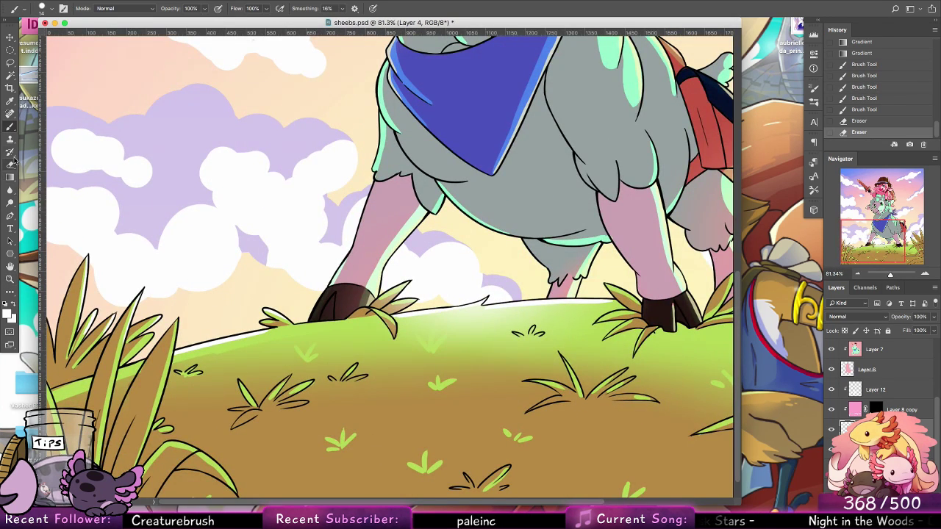
{"action": "left_click_drag", "start_coordinate": [488, 374], "coordinate": [291, 355]}
{"action": "left_click_drag", "start_coordinate": [602, 238], "coordinate": [593, 213]}
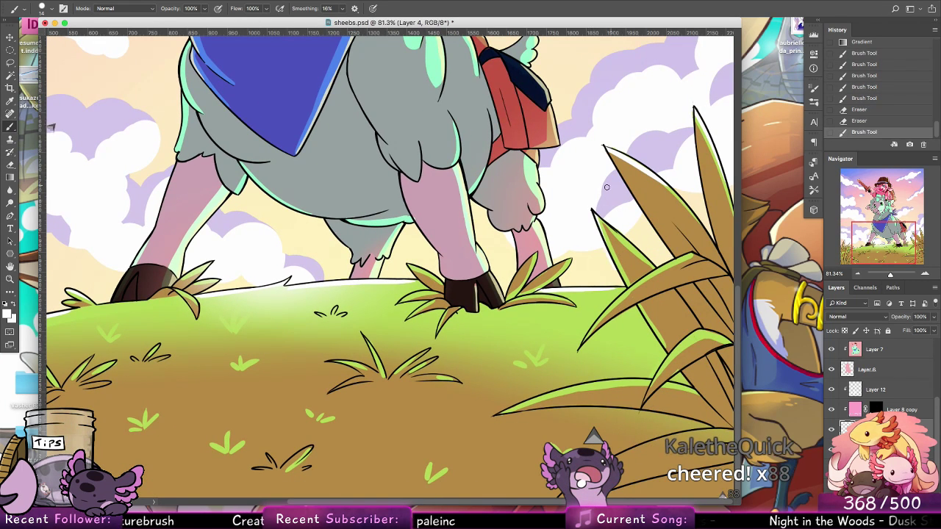
{"action": "left_click_drag", "start_coordinate": [608, 157], "coordinate": [644, 234]}
{"action": "key", "text": "super+z"}
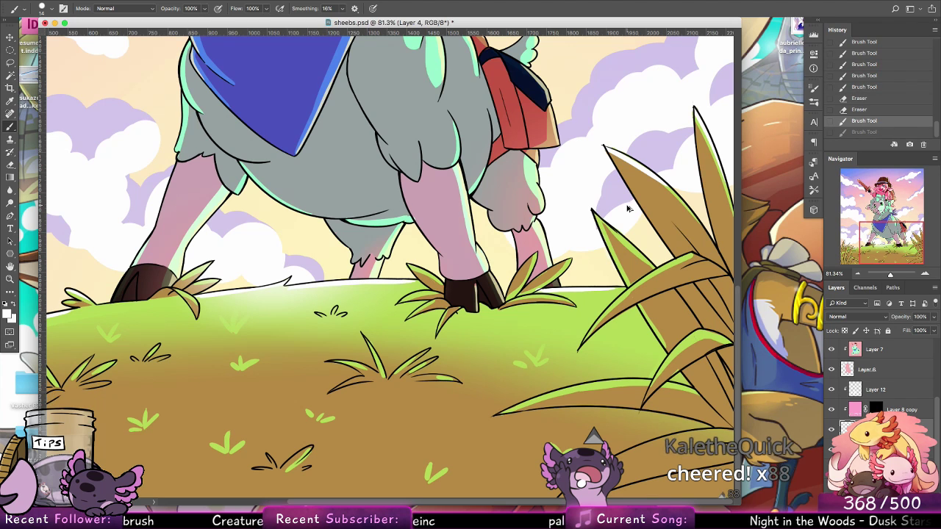
{"action": "key", "text": "alt+super+z"}
{"action": "left_click_drag", "start_coordinate": [273, 313], "coordinate": [457, 314]}
Step: Paint white highlights on Layer 12 over the small left grass tuft and the foremost tall left blade
{"action": "left_click", "coordinate": [842, 390]}
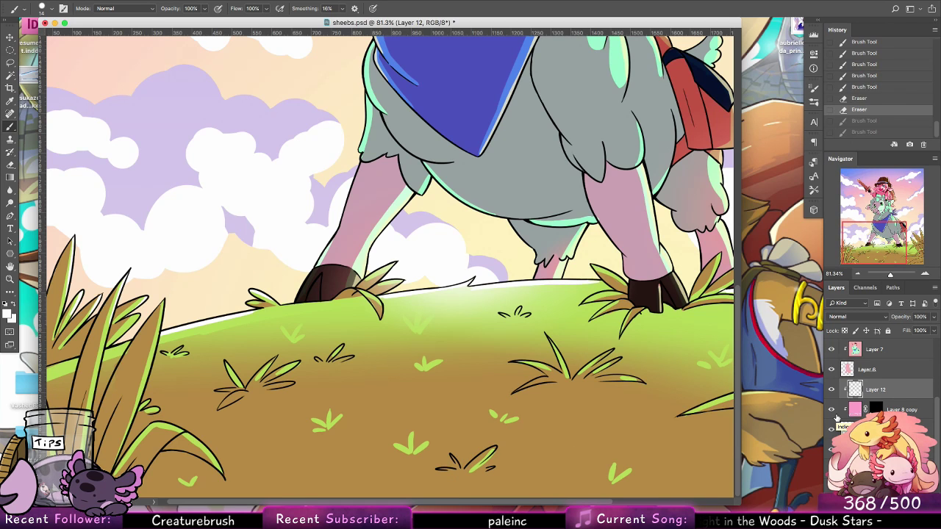
{"action": "mouse_move", "coordinate": [269, 363]}
{"action": "left_mouse_down"}
{"action": "mouse_move", "coordinate": [256, 382]}
{"action": "mouse_move", "coordinate": [245, 381]}
{"action": "left_mouse_up"}
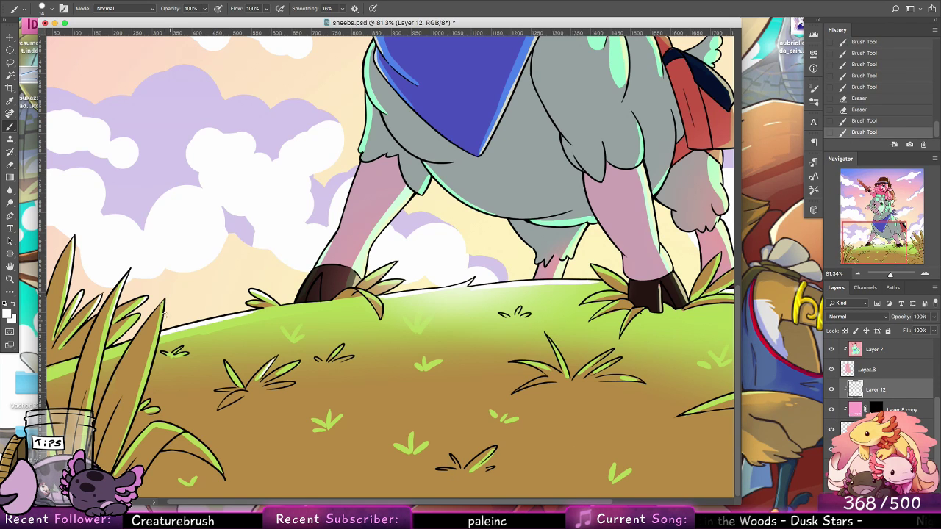
{"action": "left_click_drag", "start_coordinate": [140, 395], "coordinate": [142, 406]}
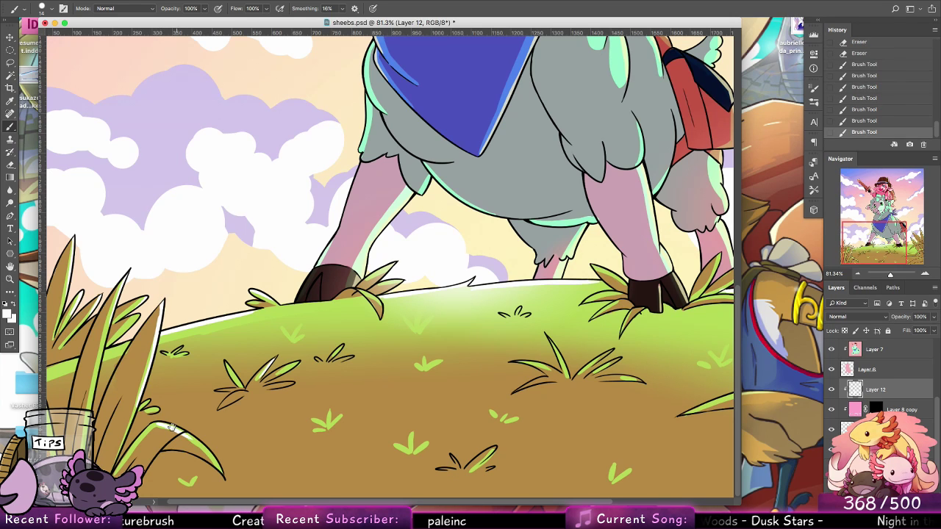
Step: Rework the white highlight along the top edge of the curved, drooping grass blade in the lower-left foreground
{"action": "left_click_drag", "start_coordinate": [188, 432], "coordinate": [185, 432]}
{"action": "key", "text": "super+space"}
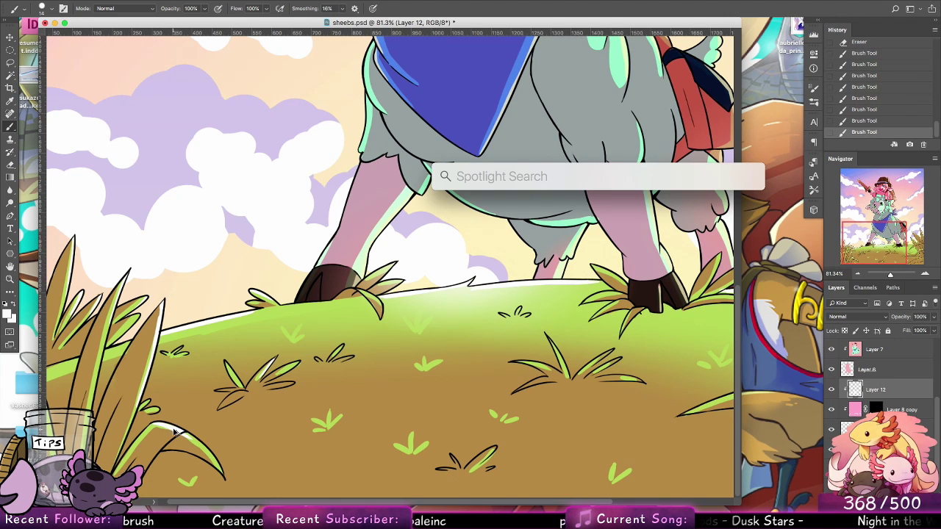
{"action": "left_click", "coordinate": [173, 432]}
{"action": "key", "text": "super+alt+z"}
{"action": "key", "text": "super+alt+z"}
{"action": "key", "text": "super+alt+z"}
{"action": "mouse_move", "coordinate": [151, 425]}
{"action": "left_mouse_down"}
{"action": "mouse_move", "coordinate": [191, 435]}
{"action": "mouse_move", "coordinate": [174, 427]}
{"action": "mouse_move", "coordinate": [182, 430]}
{"action": "left_mouse_up"}
{"action": "key", "text": "super+z"}
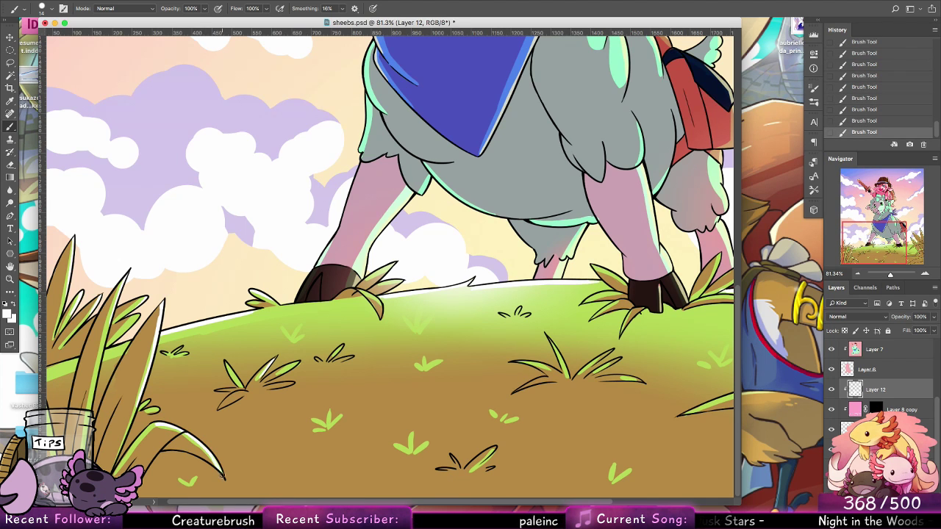
Step: Paint white highlights along the upper edges of the right foreground grass blades and the tuft beside the front hoof
{"action": "scroll", "coordinate": [346, 281], "scroll_direction": "right", "scroll_amount": 5}
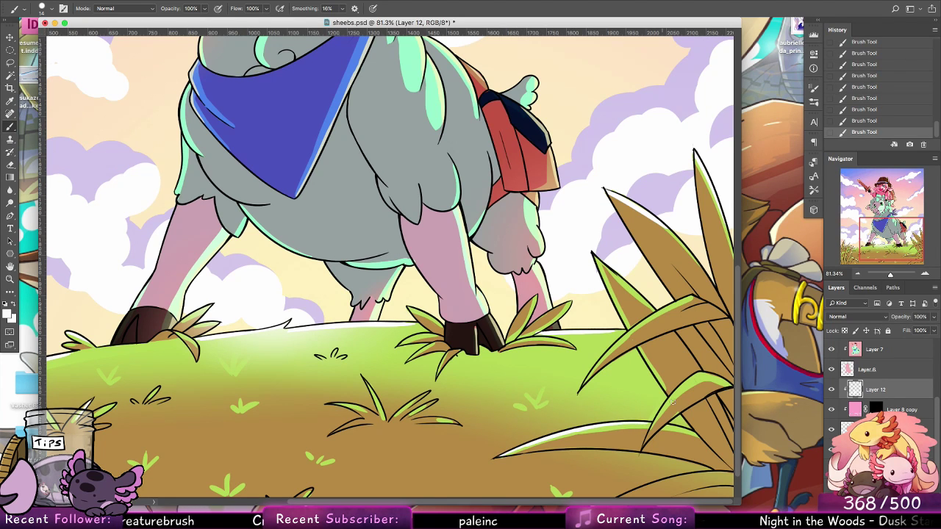
{"action": "key", "text": "super+z"}
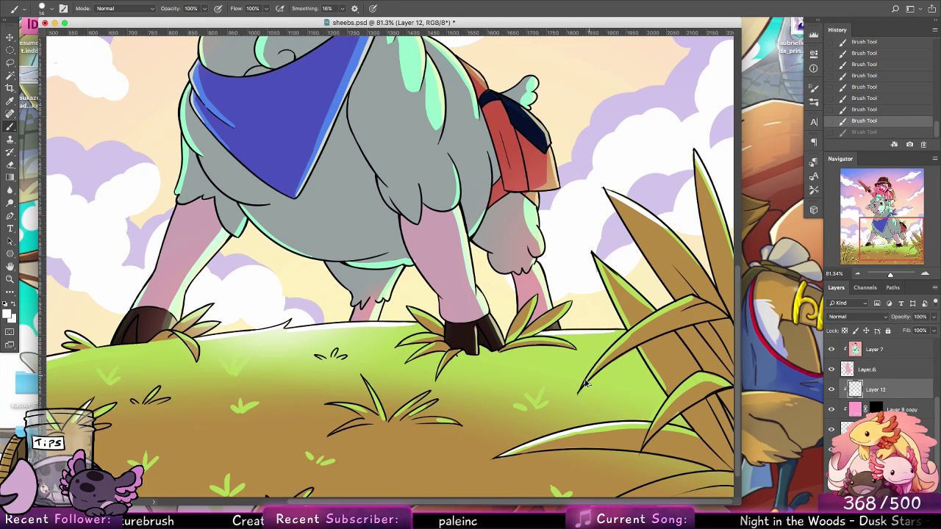
{"action": "left_click_drag", "start_coordinate": [584, 386], "coordinate": [630, 330]}
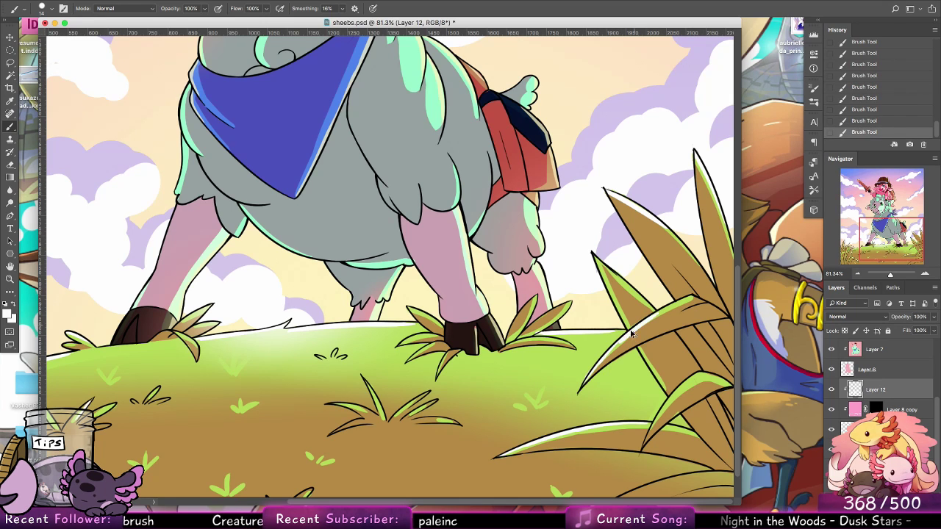
{"action": "key", "text": "super+z"}
{"action": "left_click_drag", "start_coordinate": [598, 363], "coordinate": [653, 317]}
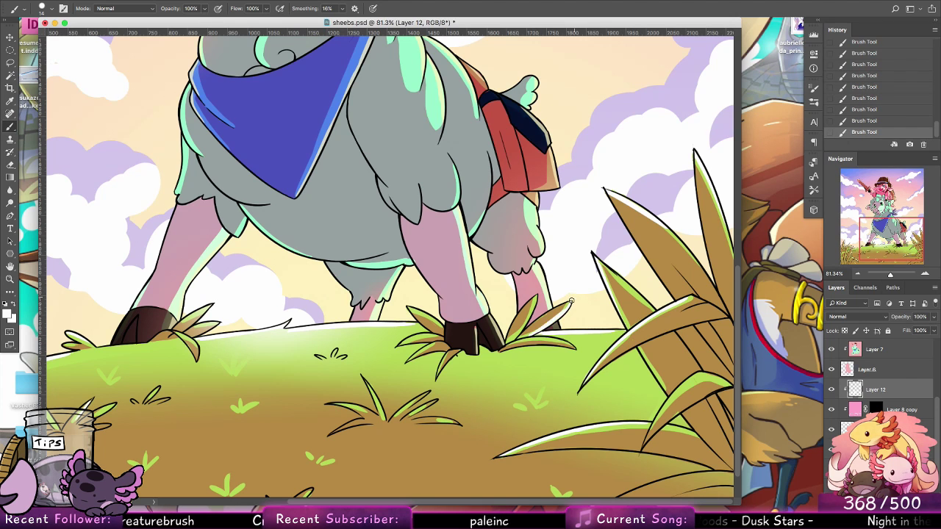
{"action": "key", "text": "ctrl+z"}
{"action": "key", "text": "ctrl+shift+z"}
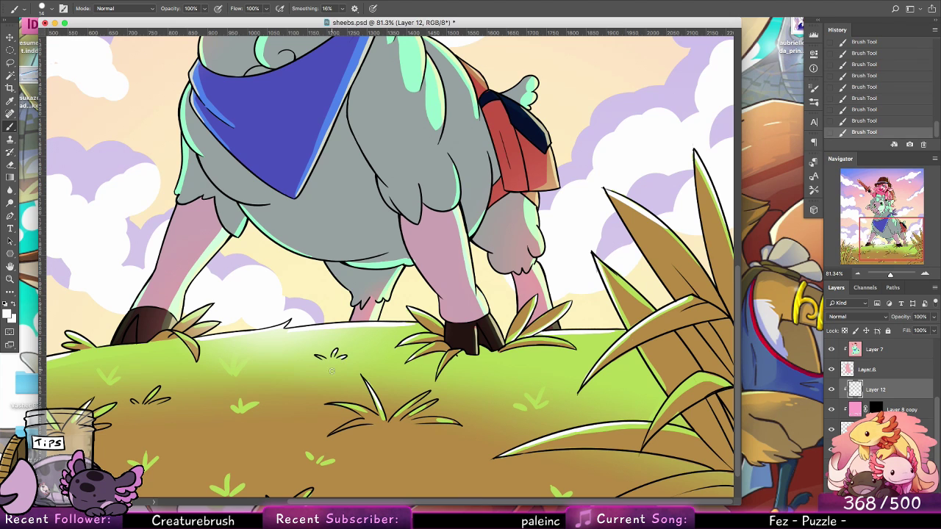
Step: Dab small white grass sprigs across the hillside among the existing green ones
{"action": "mouse_move", "coordinate": [278, 412]}
{"action": "left_mouse_down"}
{"action": "mouse_move", "coordinate": [456, 369]}
{"action": "mouse_move", "coordinate": [480, 376]}
{"action": "left_mouse_up"}
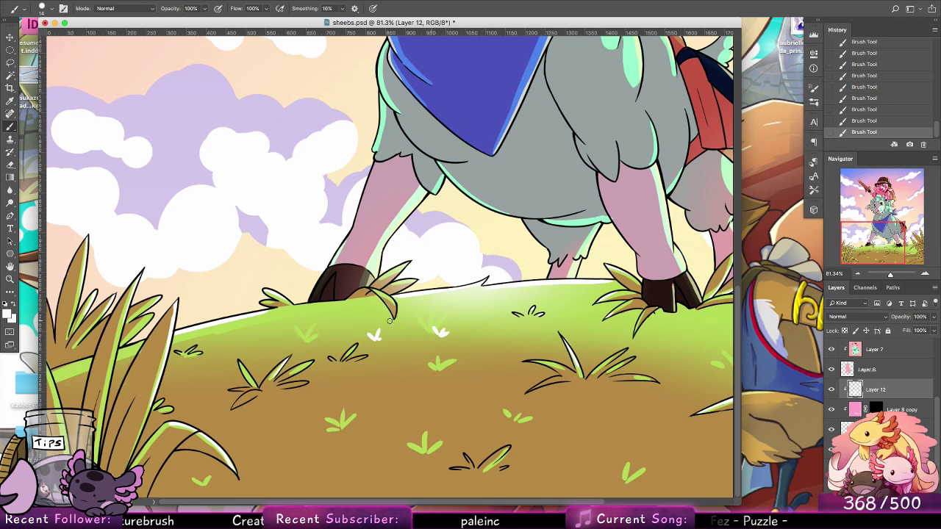
{"action": "left_click_drag", "start_coordinate": [223, 332], "coordinate": [234, 330]}
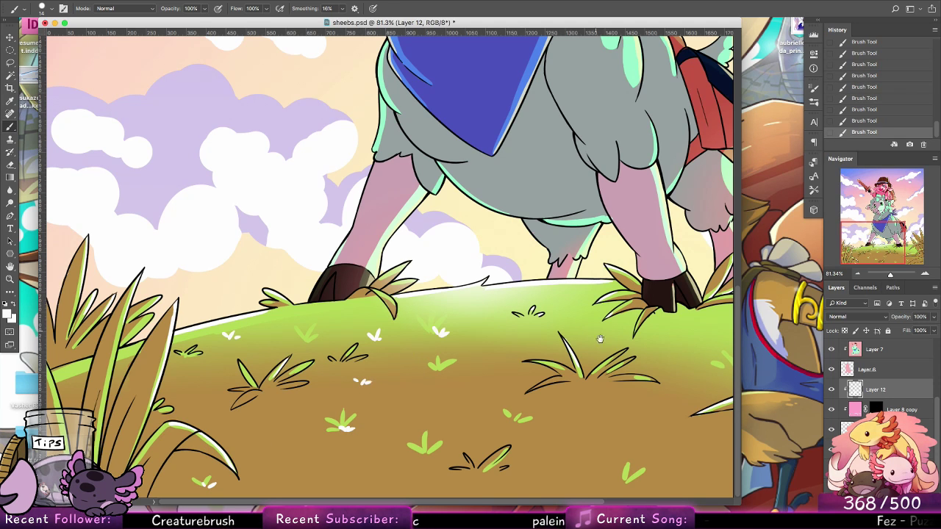
{"action": "left_click_drag", "start_coordinate": [600, 339], "coordinate": [534, 340]}
{"action": "left_click_drag", "start_coordinate": [534, 334], "coordinate": [536, 340]}
{"action": "left_click_drag", "start_coordinate": [617, 341], "coordinate": [628, 348]}
{"action": "left_click_drag", "start_coordinate": [616, 348], "coordinate": [623, 348]}
{"action": "left_click_drag", "start_coordinate": [419, 415], "coordinate": [426, 421]}
{"action": "left_click_drag", "start_coordinate": [330, 419], "coordinate": [335, 425]}
{"action": "left_click_drag", "start_coordinate": [325, 423], "coordinate": [331, 423]}
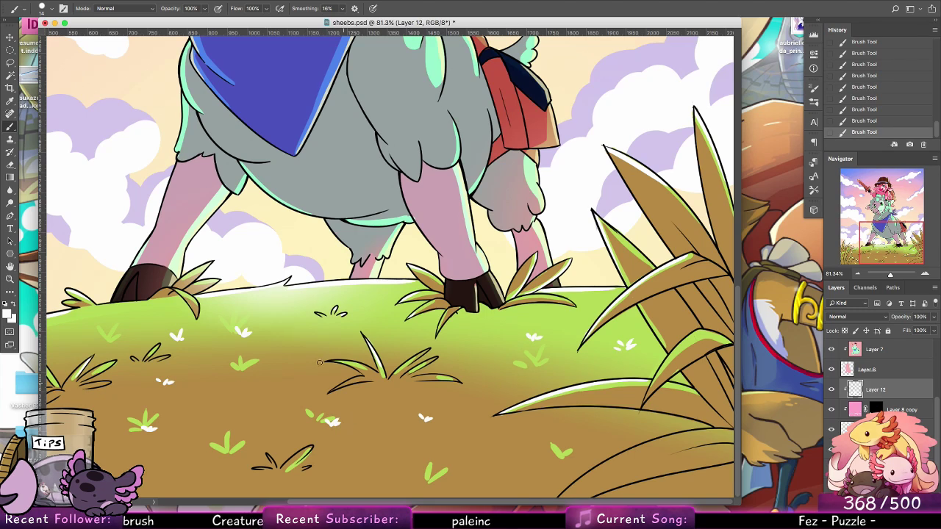
Step: Set Layer 12's blend mode to Overlay and its opacity to 72%
{"action": "key", "text": "z"}
{"action": "left_click_drag", "start_coordinate": [555, 353], "coordinate": [518, 335]}
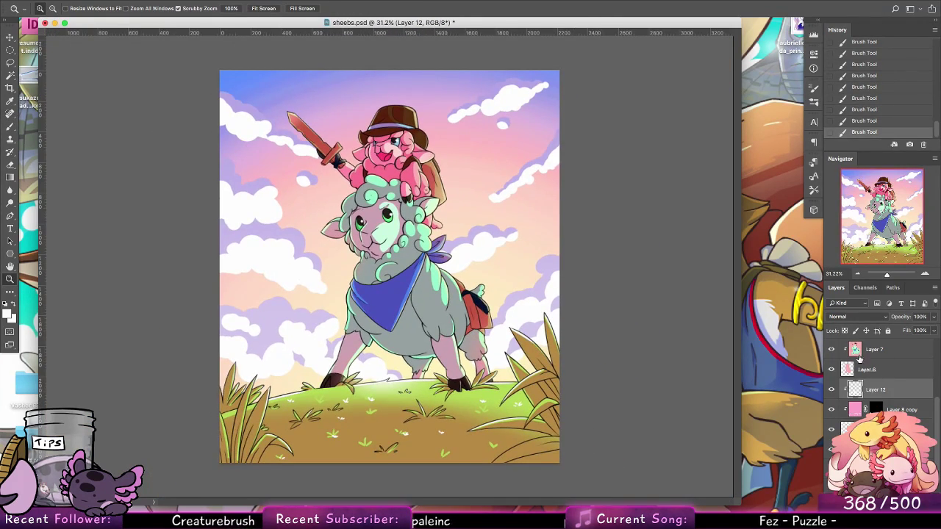
{"action": "left_click", "coordinate": [855, 316]}
{"action": "left_click", "coordinate": [845, 416]}
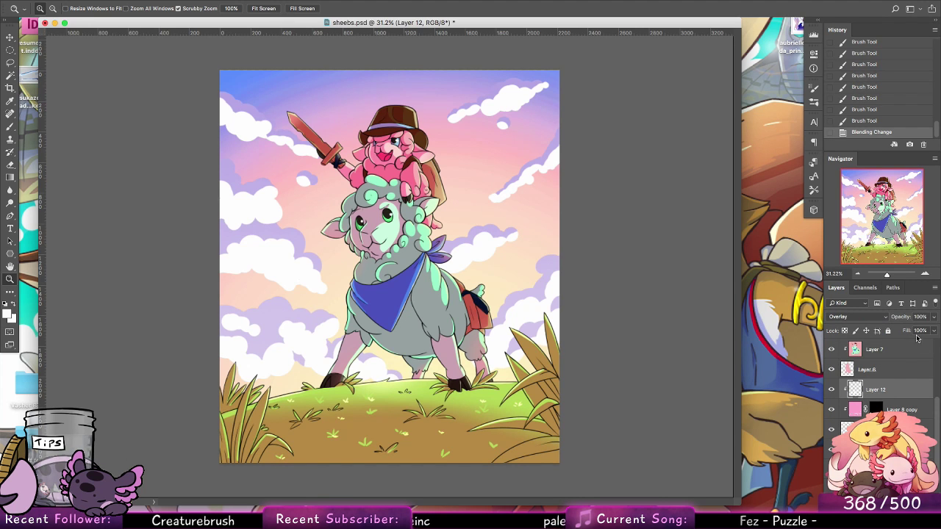
{"action": "mouse_move", "coordinate": [934, 317]}
{"action": "left_mouse_down"}
{"action": "mouse_move", "coordinate": [908, 332]}
{"action": "mouse_move", "coordinate": [920, 330]}
{"action": "left_mouse_up"}
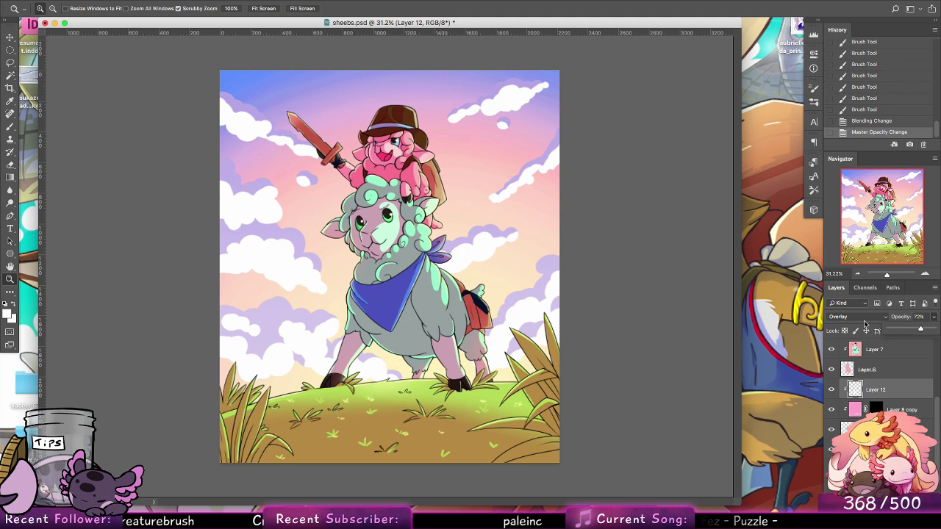
Step: Select the empty area around the sheep and hill on Layer 3 with the Magic Wand
{"action": "left_click", "coordinate": [16, 280]}
{"action": "left_click", "coordinate": [13, 128]}
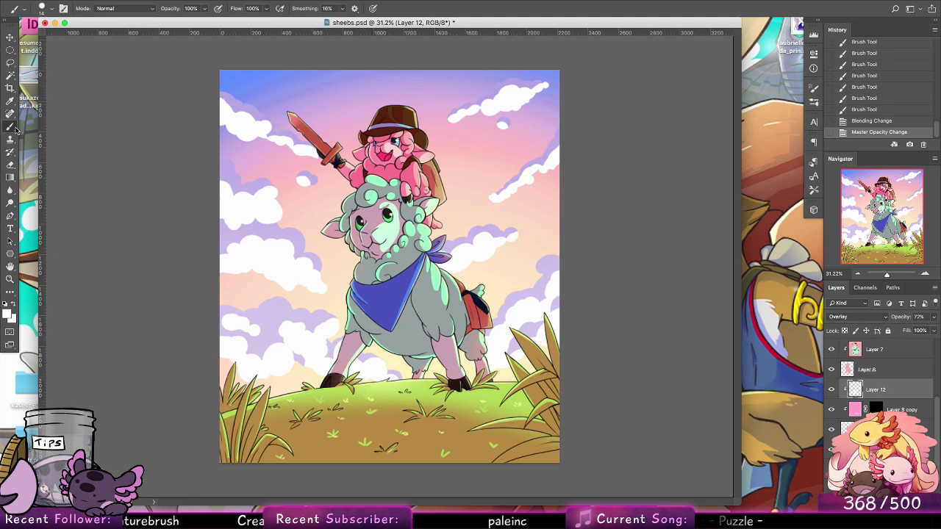
{"action": "left_click", "coordinate": [10, 76]}
{"action": "scroll", "coordinate": [930, 390], "scroll_direction": "down", "scroll_amount": 3}
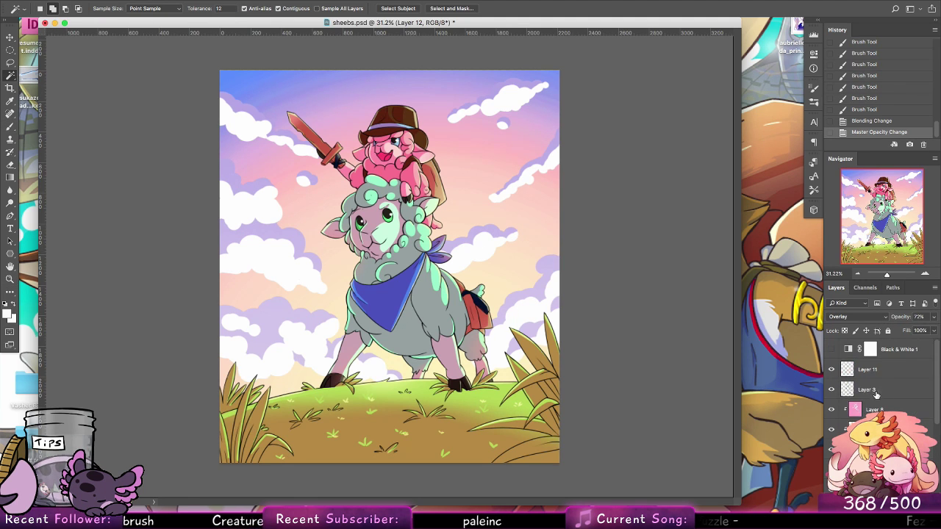
{"action": "left_click", "coordinate": [882, 390]}
{"action": "left_click", "coordinate": [250, 390]}
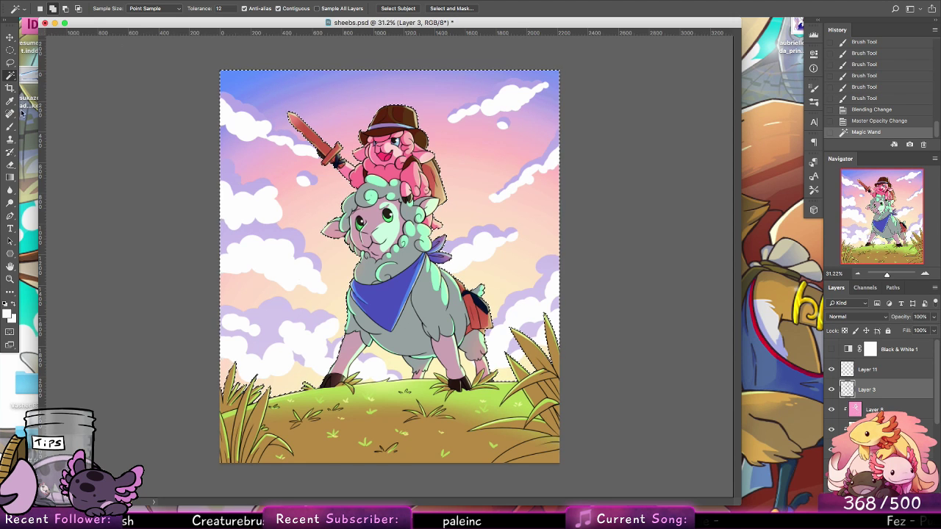
Step: Choose the 48 px hard brush and sample the pale yellow of the sky beneath the sheep's belly
{"action": "key", "text": "b"}
{"action": "right_click", "coordinate": [50, 144]}
{"action": "left_click", "coordinate": [79, 134]}
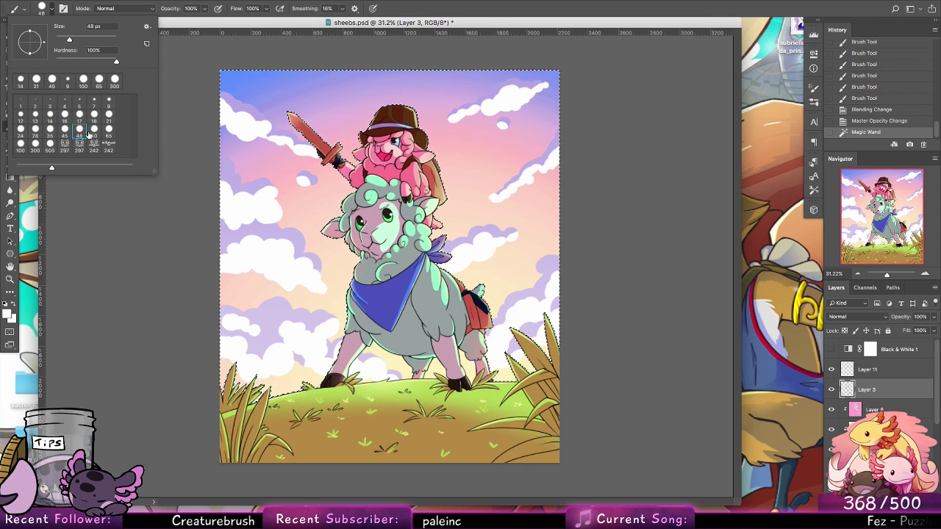
{"action": "left_click", "coordinate": [390, 366], "text": "alt"}
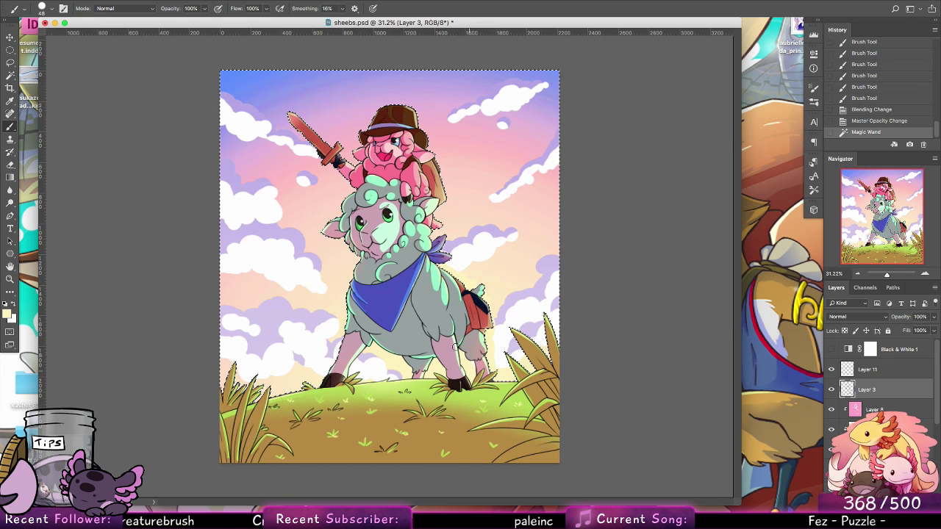
Step: Try a pale yellow glow outline around both sheep on Layer 3 and undo all its strokes
{"action": "left_click_drag", "start_coordinate": [412, 376], "coordinate": [475, 374]}
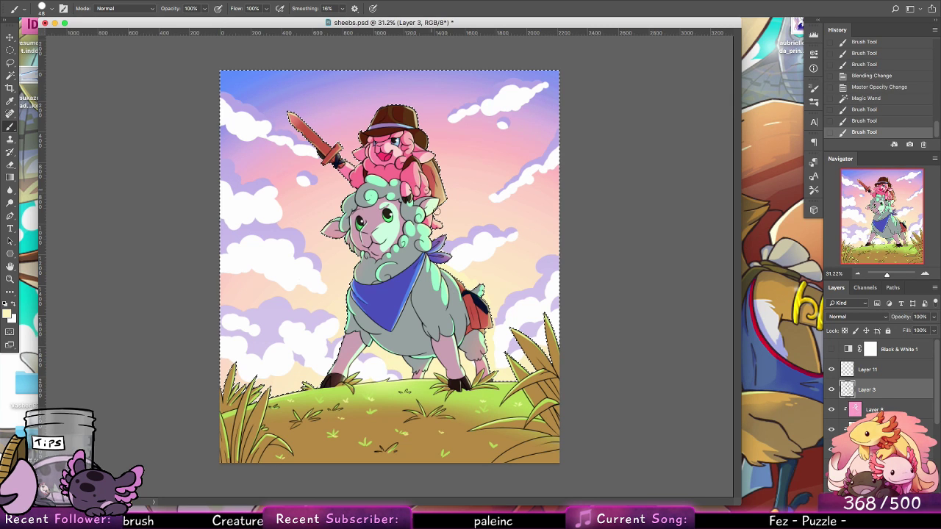
{"action": "left_click_drag", "start_coordinate": [422, 140], "coordinate": [423, 125]}
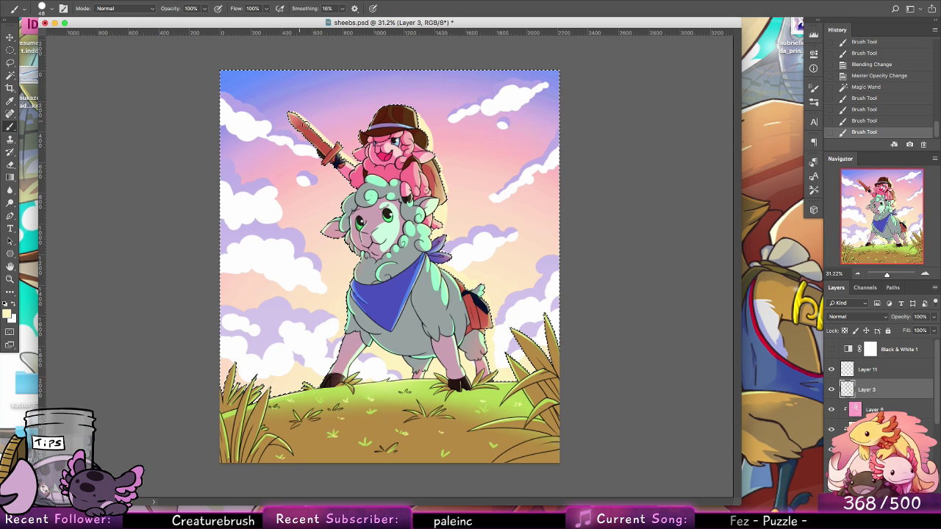
{"action": "left_click_drag", "start_coordinate": [323, 226], "coordinate": [349, 194]}
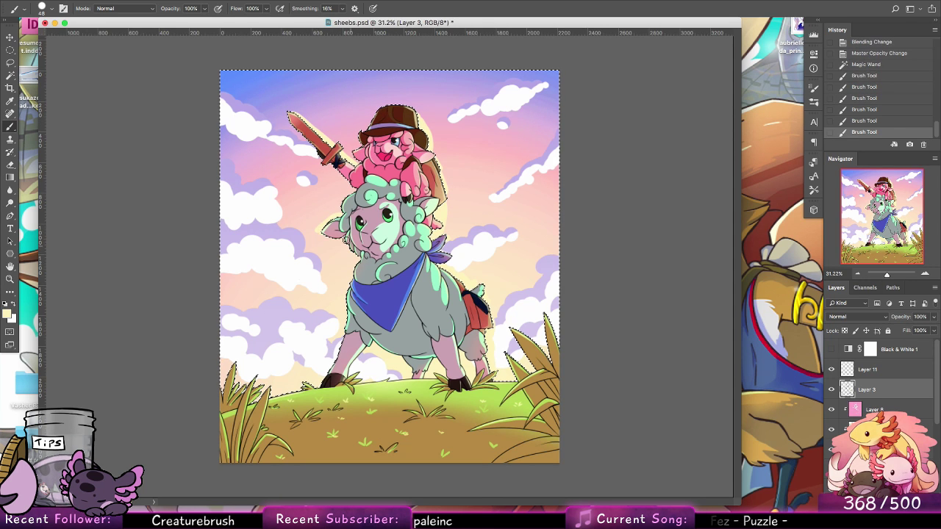
{"action": "left_click_drag", "start_coordinate": [321, 231], "coordinate": [354, 277]}
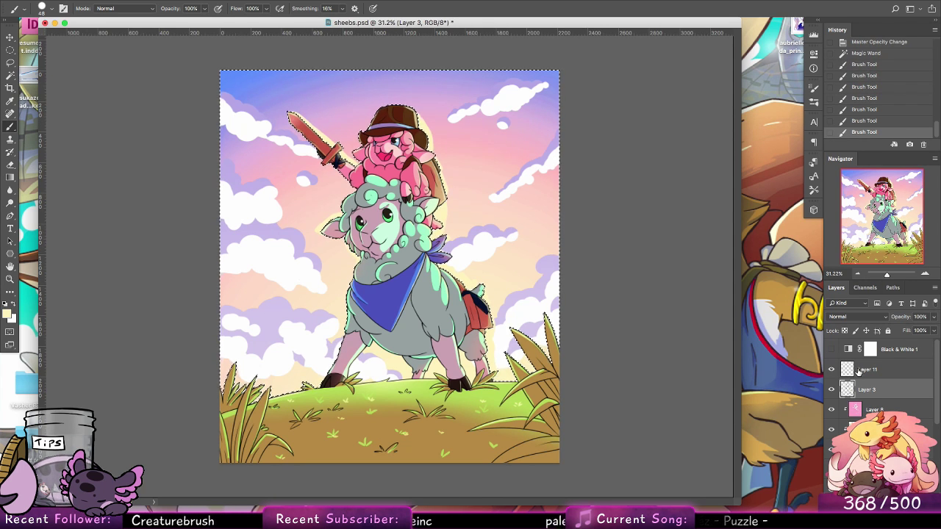
{"action": "key", "text": "ctrl+alt+z"}
{"action": "key", "text": "ctrl+alt+z"}
{"action": "key", "text": "ctrl+alt+z"}
{"action": "key", "text": "ctrl+alt+z"}
{"action": "key", "text": "ctrl+alt+z"}
{"action": "key", "text": "ctrl+alt+z"}
{"action": "key", "text": "ctrl+alt+z"}
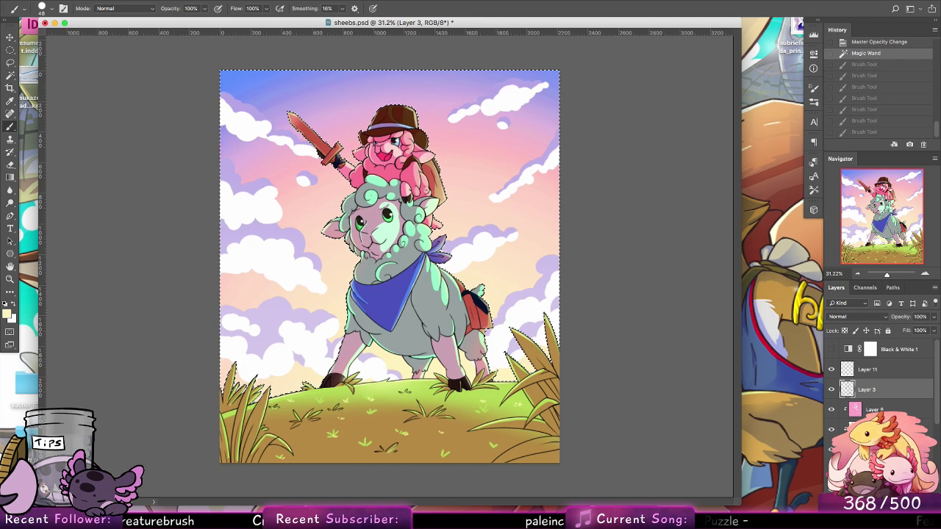
Step: Add a new empty layer directly above Layer 3, keeping the background selection active
{"action": "key", "text": "ctrl+shift+alt+n"}
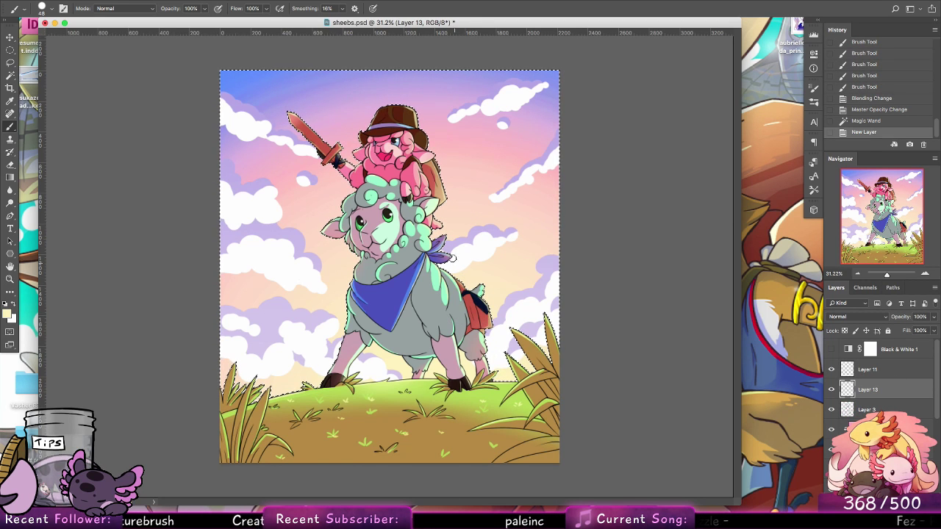
Step: Set the brush to 100 px and paint pale yellow glow strokes around both sheep on Layer 13, inside the background selection
{"action": "left_click", "coordinate": [49, 14]}
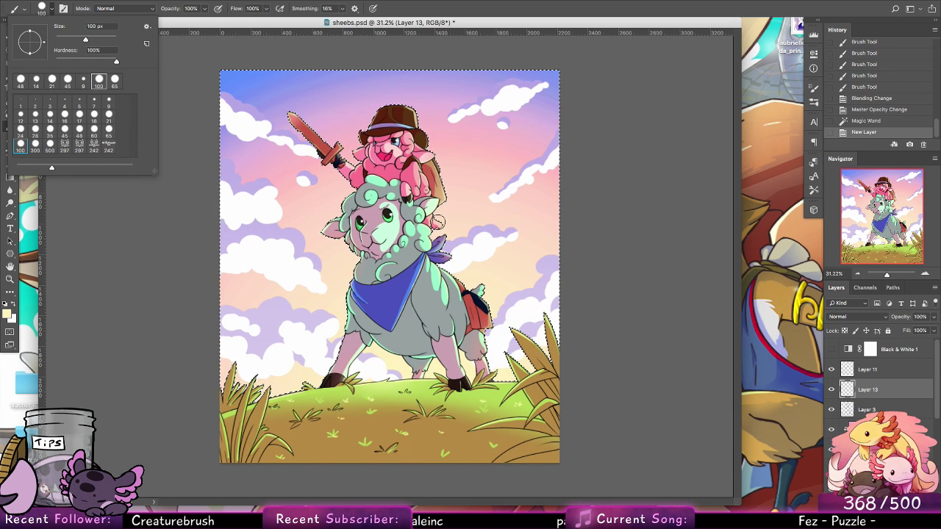
{"action": "left_click", "coordinate": [439, 221]}
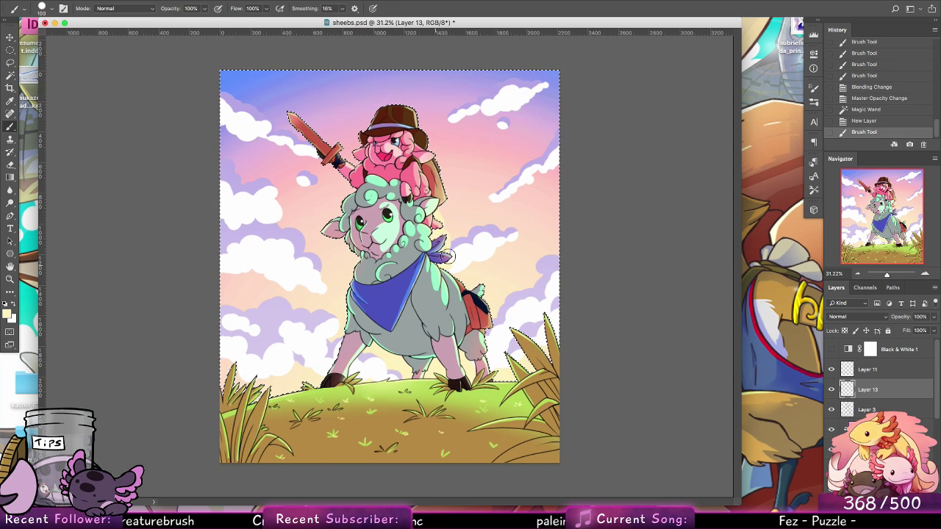
{"action": "mouse_move", "coordinate": [448, 256]}
{"action": "left_mouse_down"}
{"action": "mouse_move", "coordinate": [481, 294]}
{"action": "mouse_move", "coordinate": [478, 316]}
{"action": "left_mouse_up"}
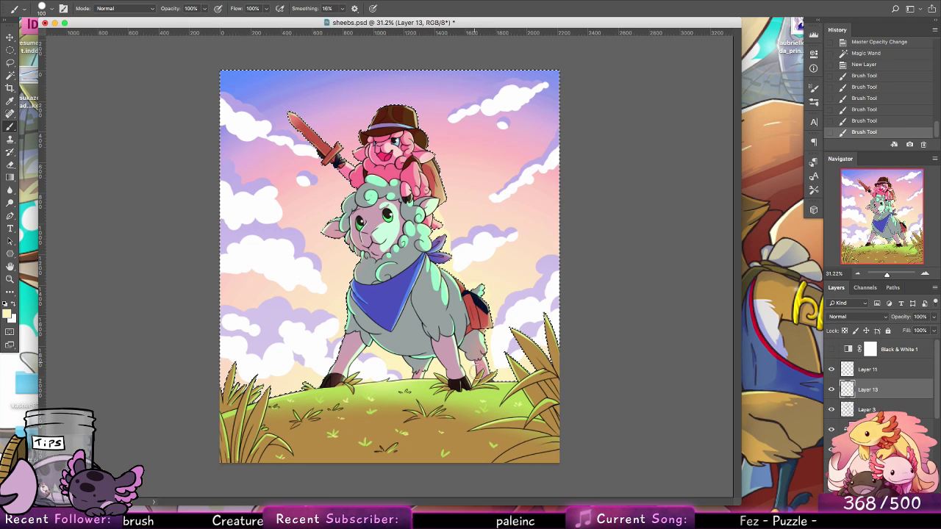
{"action": "left_click_drag", "start_coordinate": [476, 368], "coordinate": [481, 378]}
{"action": "left_click_drag", "start_coordinate": [429, 360], "coordinate": [423, 373]}
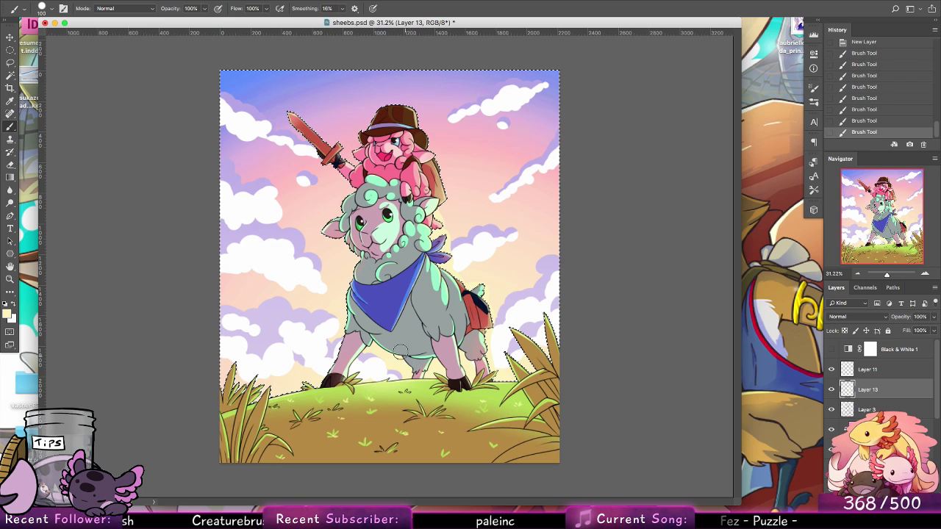
{"action": "left_click_drag", "start_coordinate": [421, 211], "coordinate": [422, 197]}
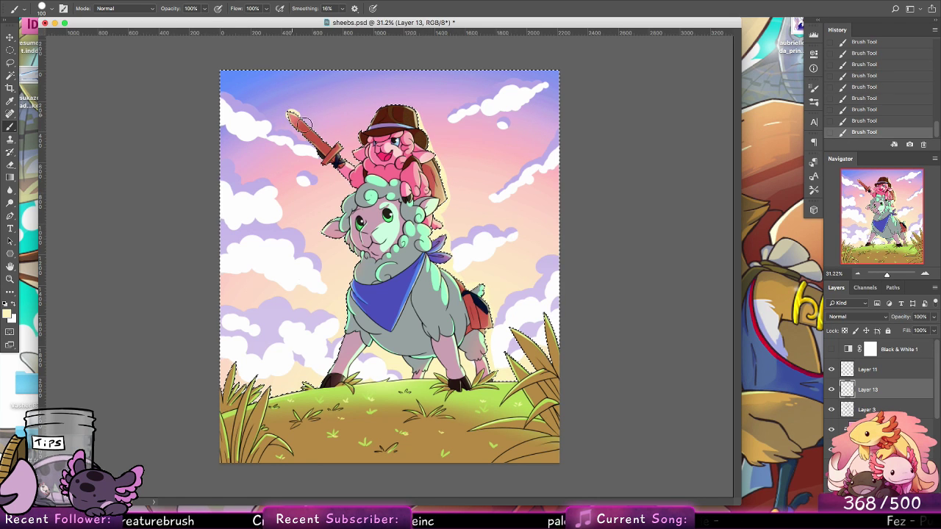
Step: Erase part of the glow around the sword, and repaint it along the sword's handle with the brush
{"action": "key", "text": "e"}
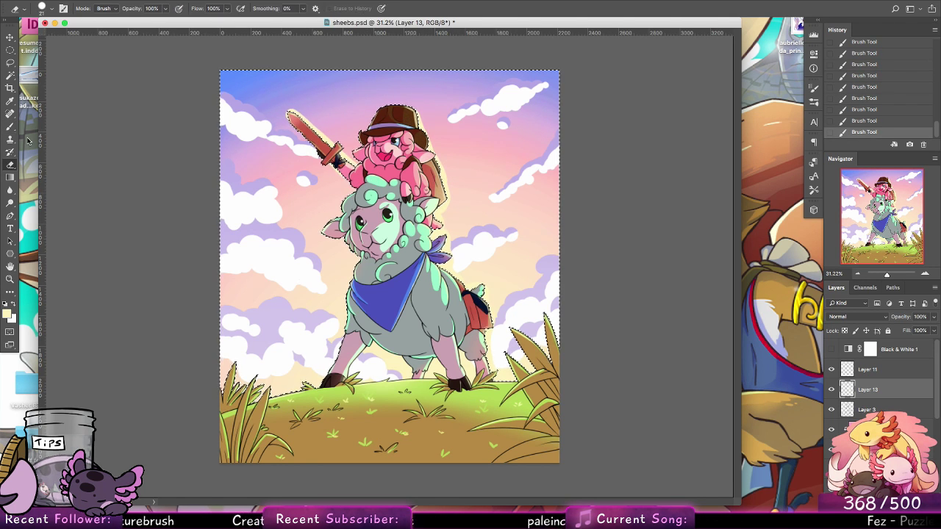
{"action": "key", "text": "b"}
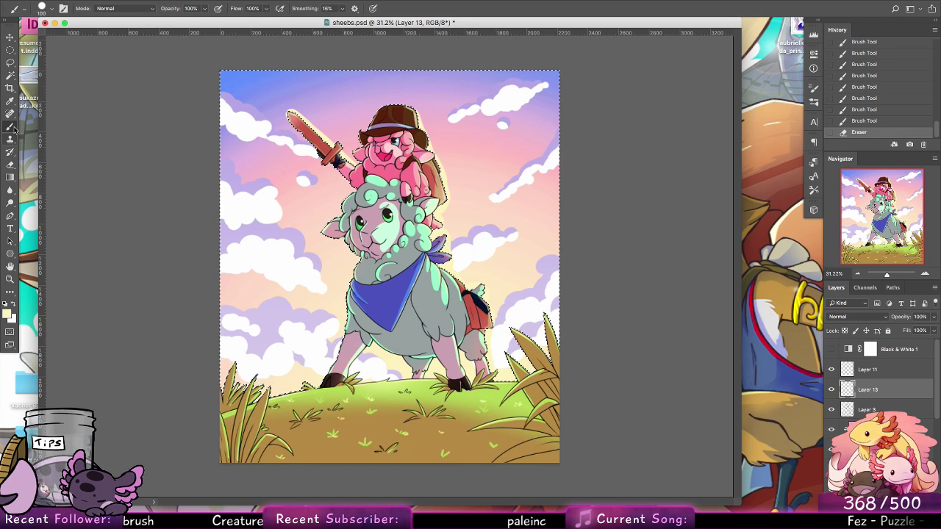
{"action": "left_click_drag", "start_coordinate": [325, 156], "coordinate": [335, 167]}
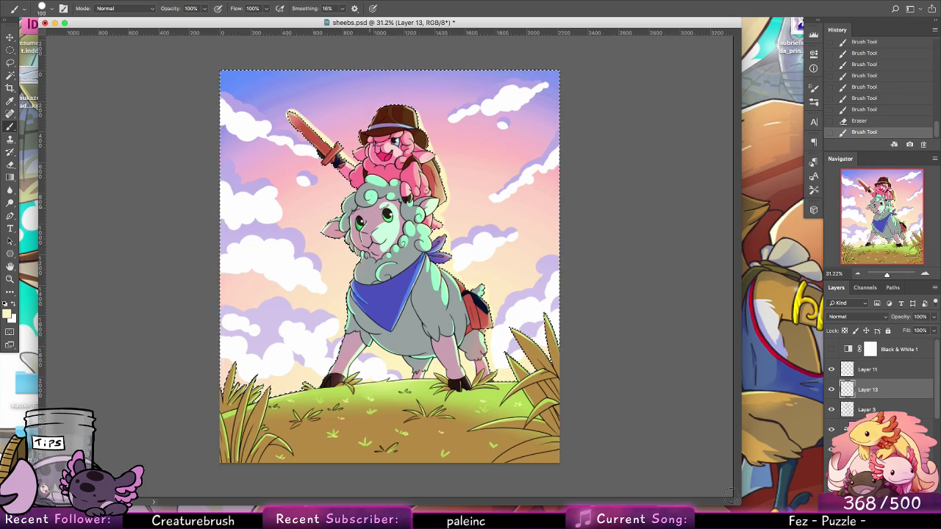
Step: Shrink and reposition the document window to uncover the desktop, preview quagsona.psd, and return to the sheebs.psd painting
{"action": "left_click_drag", "start_coordinate": [733, 457], "coordinate": [493, 458]}
{"action": "left_click_drag", "start_coordinate": [432, 23], "coordinate": [584, 24]}
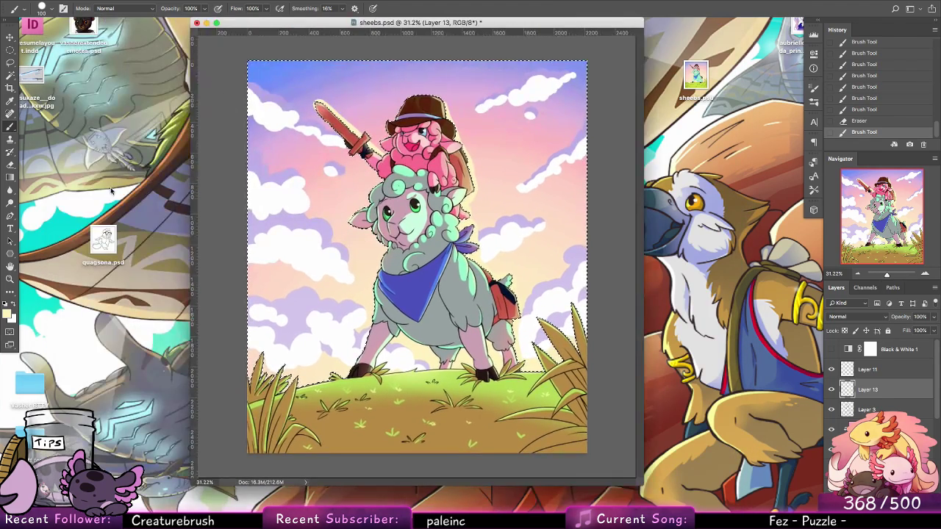
{"action": "left_click", "coordinate": [110, 234]}
{"action": "key", "text": "space"}
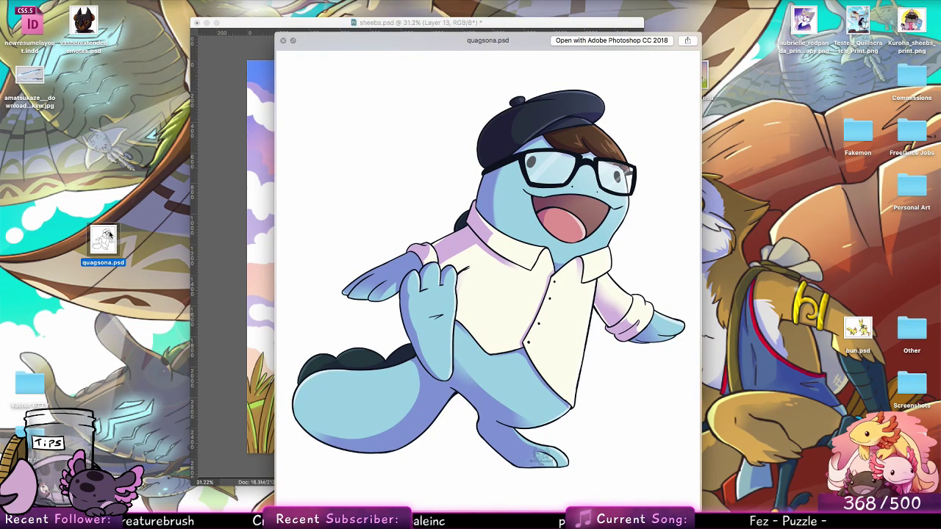
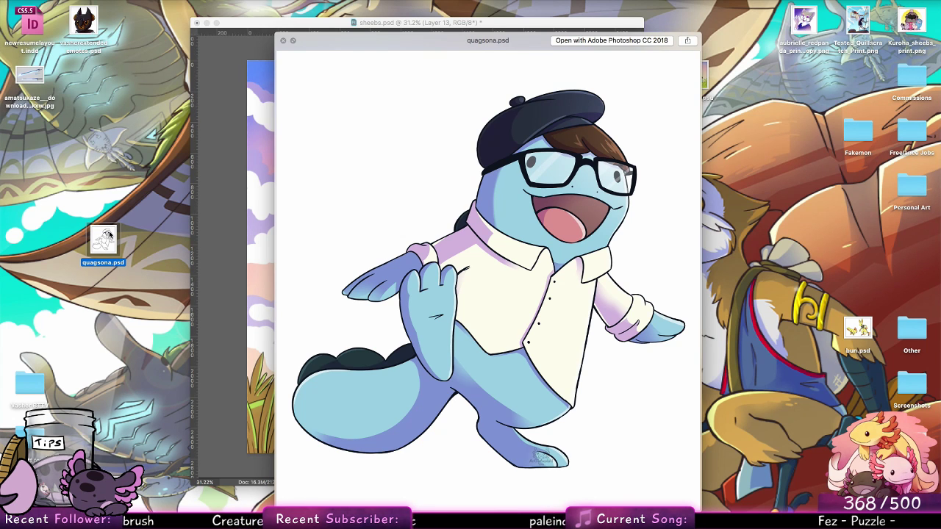
{"action": "left_click_drag", "start_coordinate": [597, 318], "coordinate": [501, 286]}
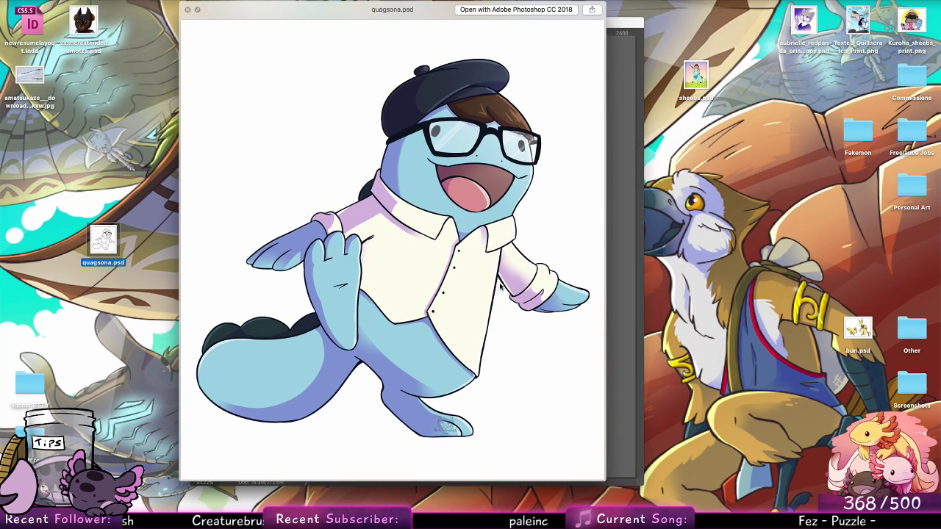
{"action": "key", "text": "space"}
{"action": "left_click", "coordinate": [500, 287]}
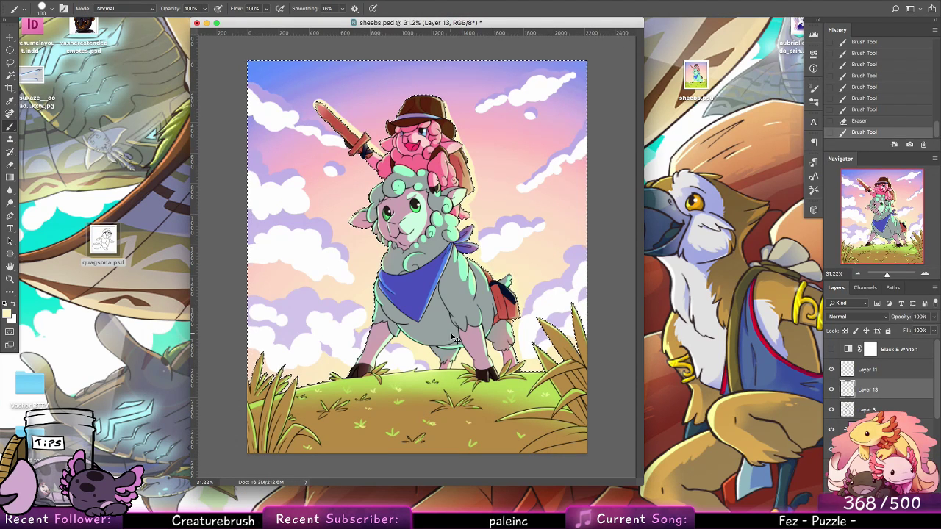
Step: Deselect the background, reapply the last Gaussian Blur to Layer 13, and blur it again with a radius of 135.4 pixels
{"action": "left_click", "coordinate": [243, 1]}
{"action": "left_click", "coordinate": [254, 6]}
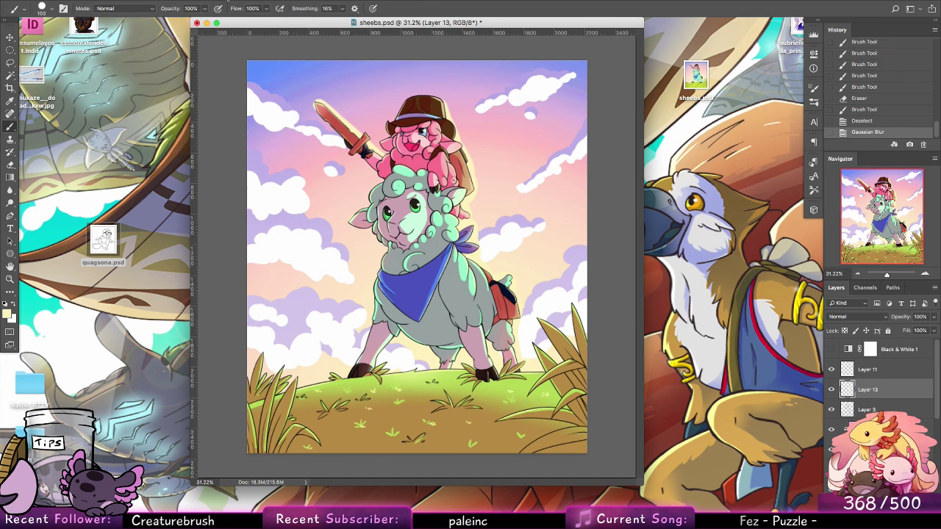
{"action": "left_click", "coordinate": [248, 2]}
{"action": "mouse_move", "coordinate": [246, 111]}
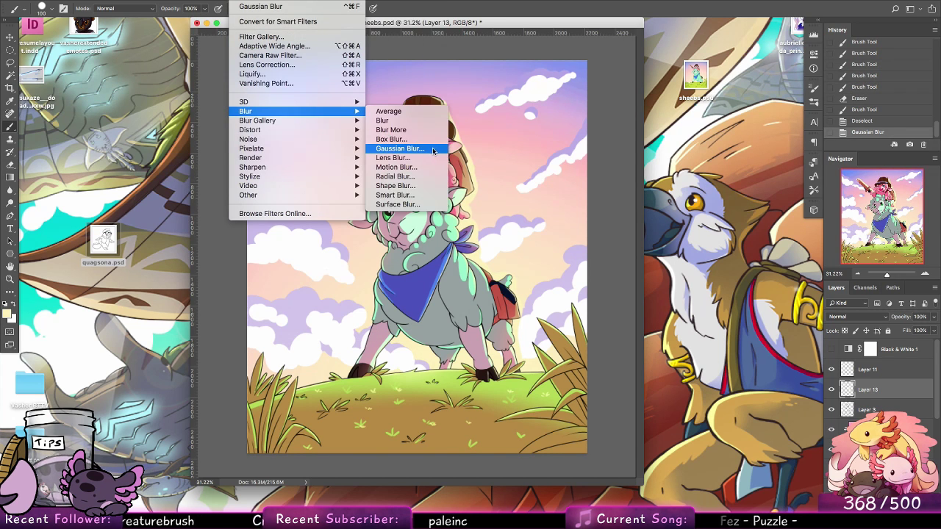
{"action": "left_click", "coordinate": [389, 150]}
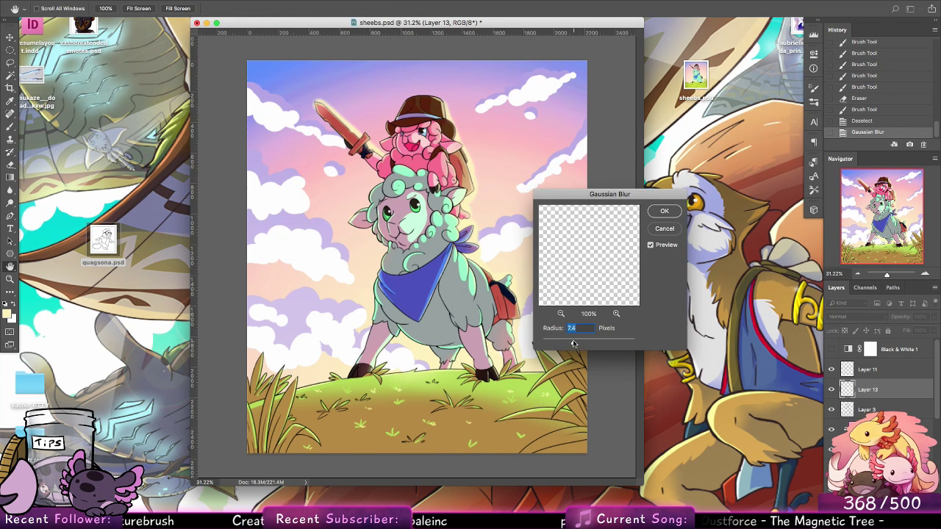
{"action": "left_click_drag", "start_coordinate": [586, 342], "coordinate": [608, 343]}
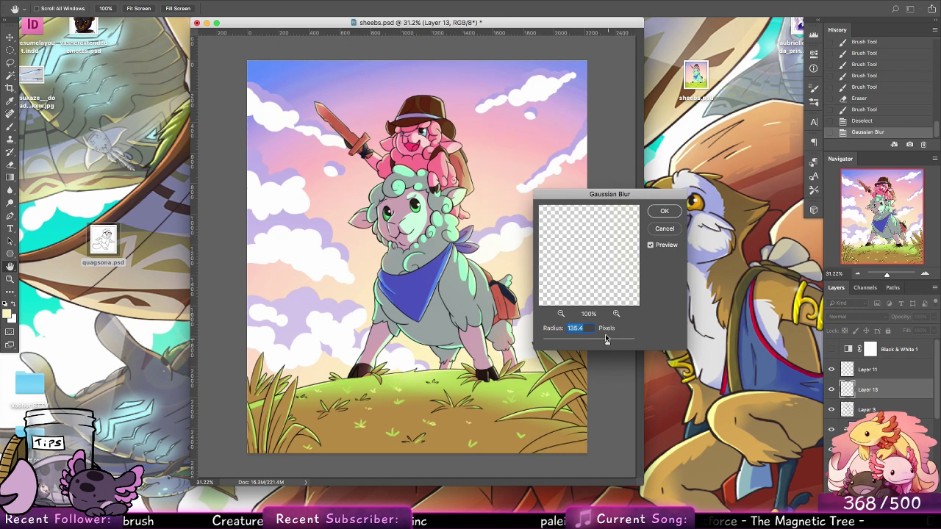
{"action": "left_click", "coordinate": [663, 211]}
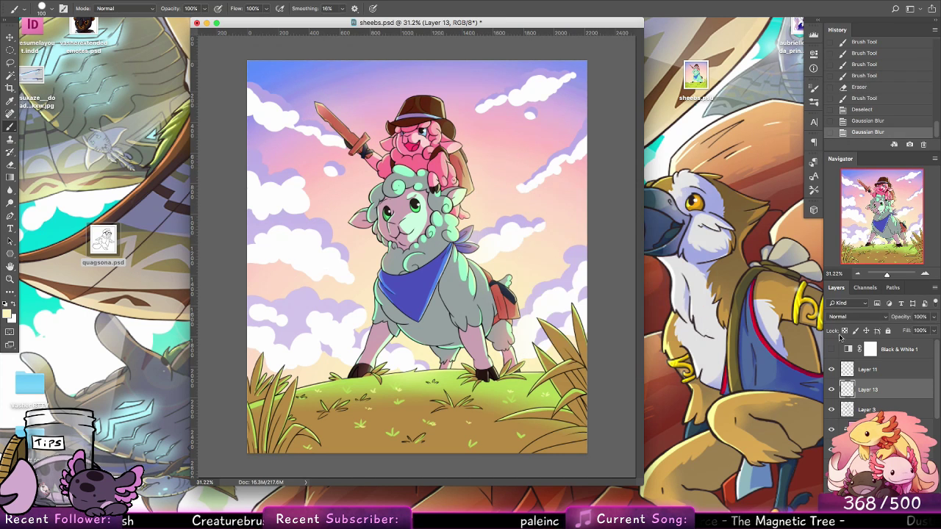
Step: Set Layer 13's blend mode to Overlay and compare the picture with the layer hidden and shown
{"action": "left_click", "coordinate": [851, 317]}
{"action": "left_click", "coordinate": [853, 420]}
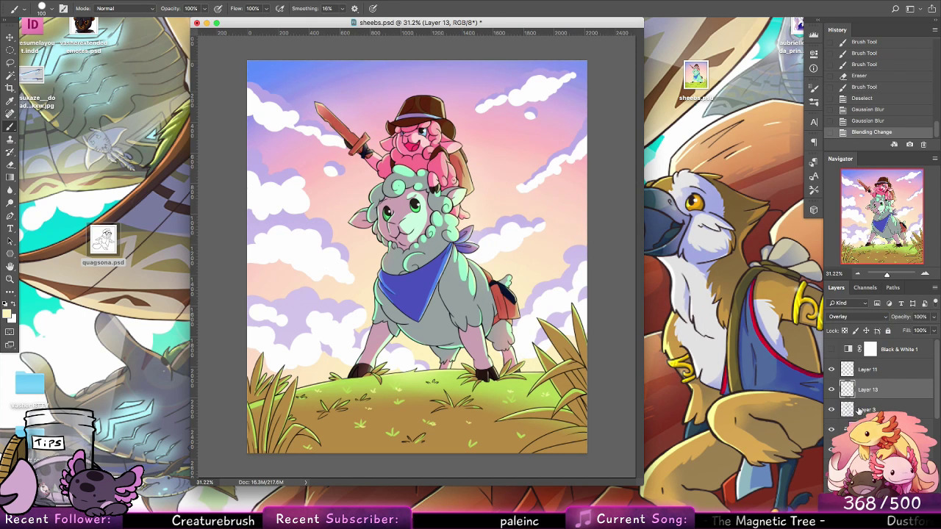
{"action": "left_click", "coordinate": [832, 390]}
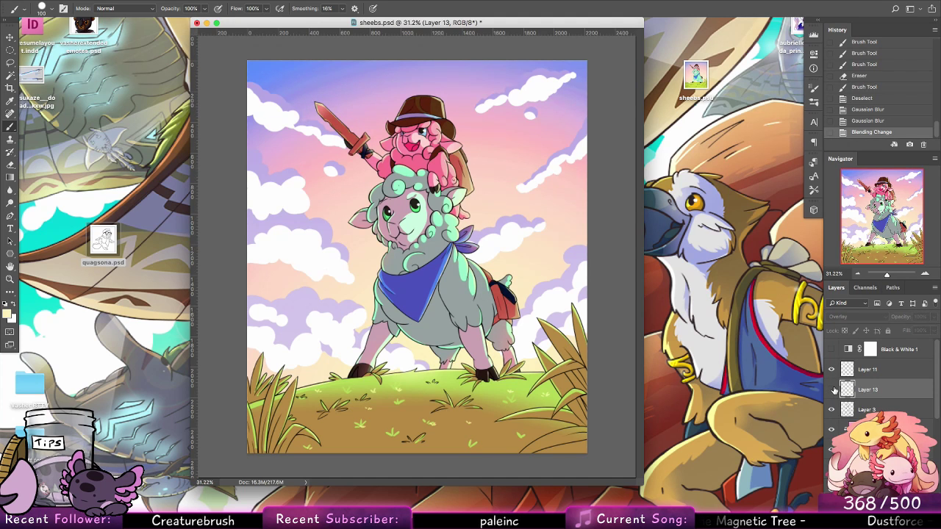
{"action": "left_click", "coordinate": [832, 390]}
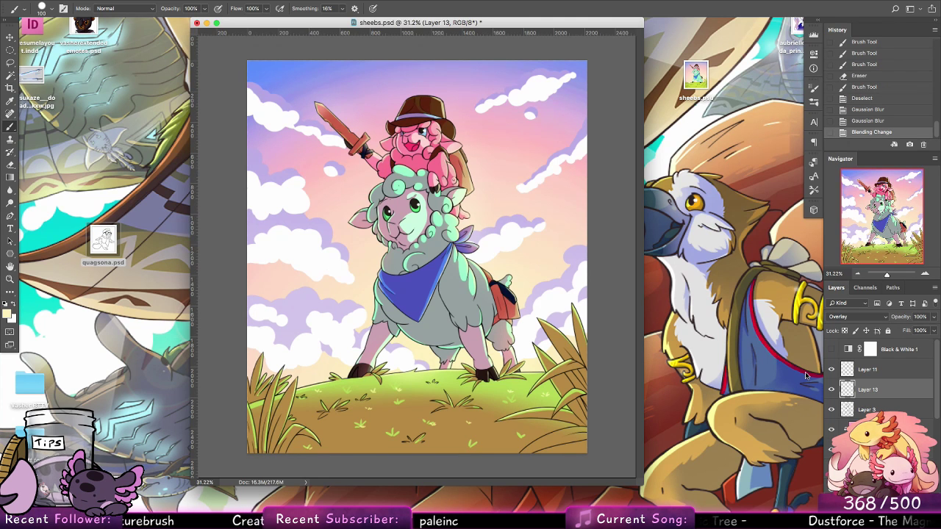
Step: Check the picture in greyscale by showing and hiding the Black & White 1 adjustment layer, and select Layer 11
{"action": "left_click", "coordinate": [832, 353]}
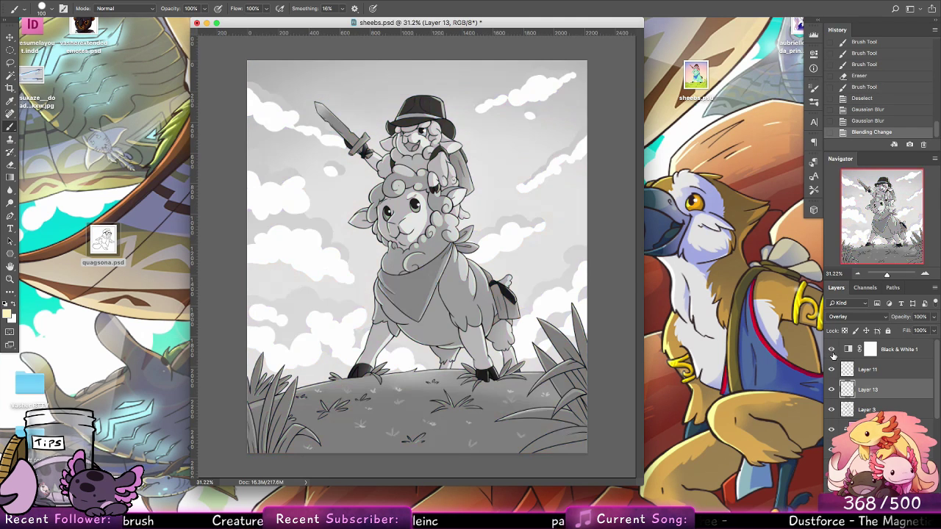
{"action": "left_click", "coordinate": [832, 350]}
{"action": "left_click", "coordinate": [886, 370]}
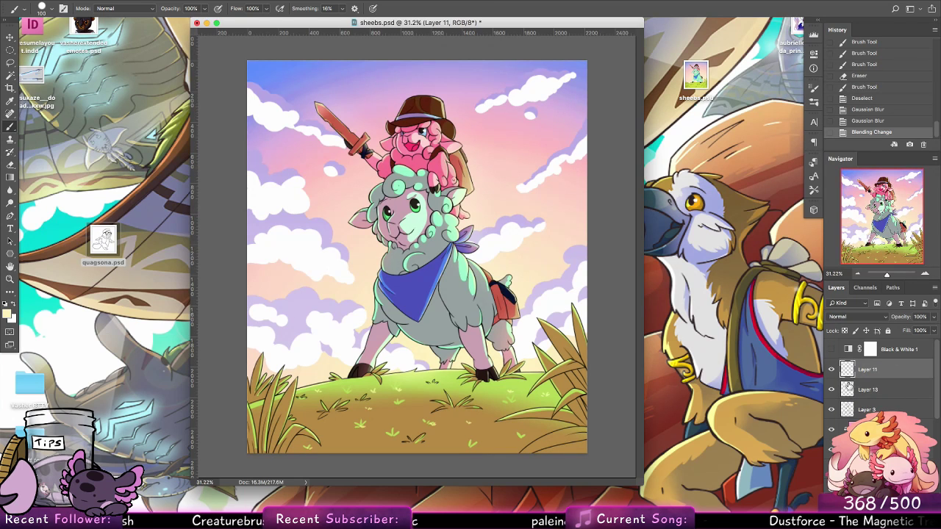
Step: Switch to the desktop, open the Finished Cards folder inside Fakemon, and select 001Potshot.jpg
{"action": "left_click", "coordinate": [781, 358]}
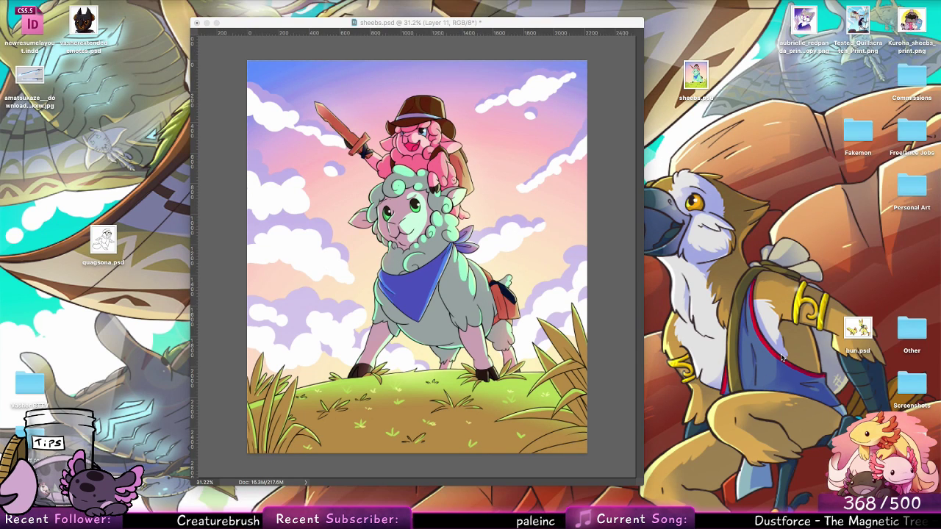
{"action": "double_click", "coordinate": [854, 132]}
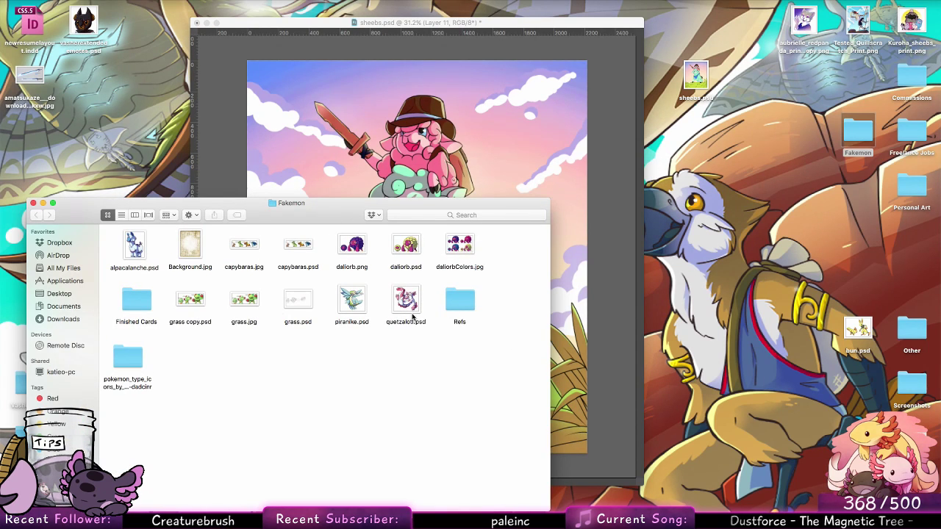
{"action": "double_click", "coordinate": [136, 301]}
{"action": "left_click", "coordinate": [129, 250]}
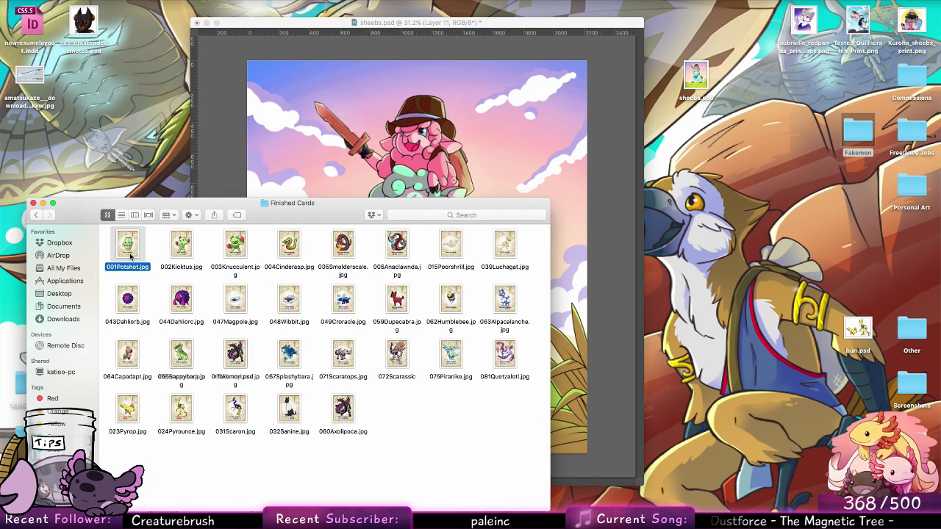
Step: Preview the card images in the Finished Cards folder one after another, from 001Potshot.jpg to 063Alpacalanche.jpg
{"action": "key", "text": "space"}
{"action": "key", "text": "Right"}
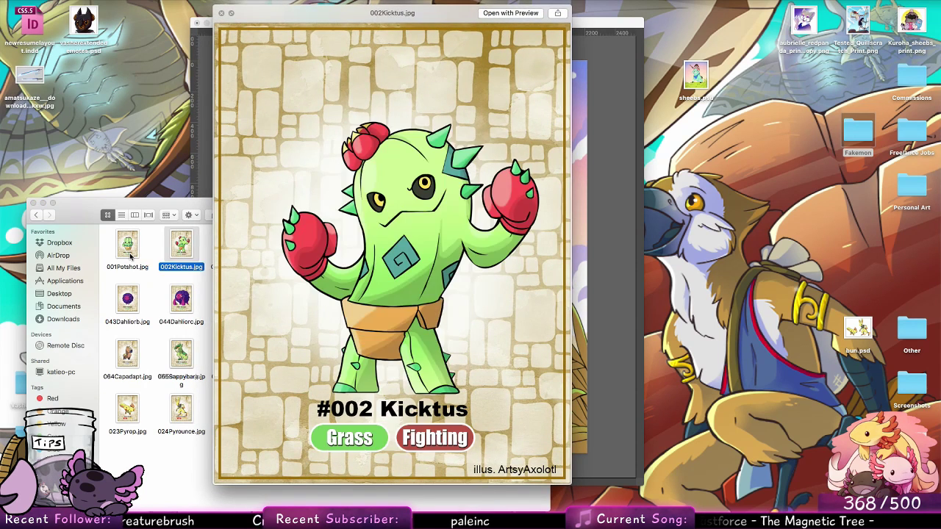
{"action": "key", "text": "Right"}
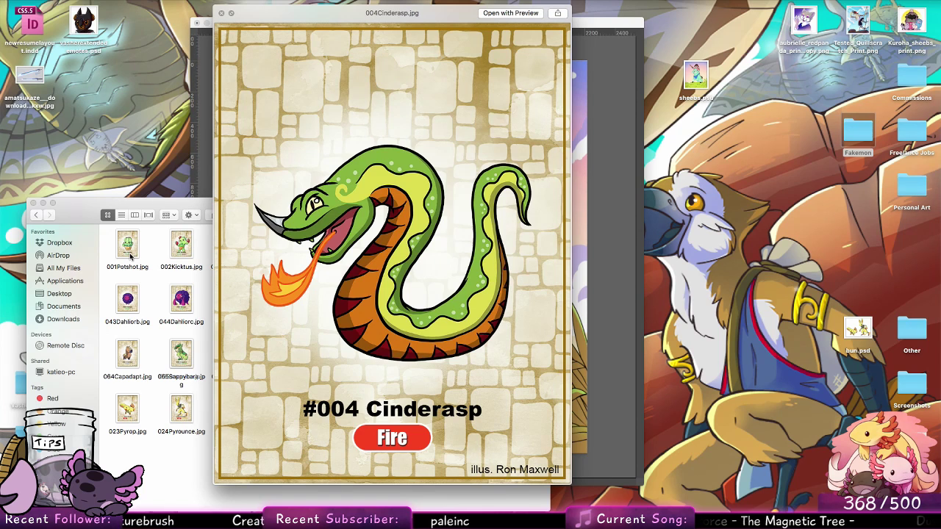
{"action": "key", "text": "Right"}
{"action": "key", "text": "Right"}
{"action": "key", "text": "Right"}
{"action": "key", "text": "Right"}
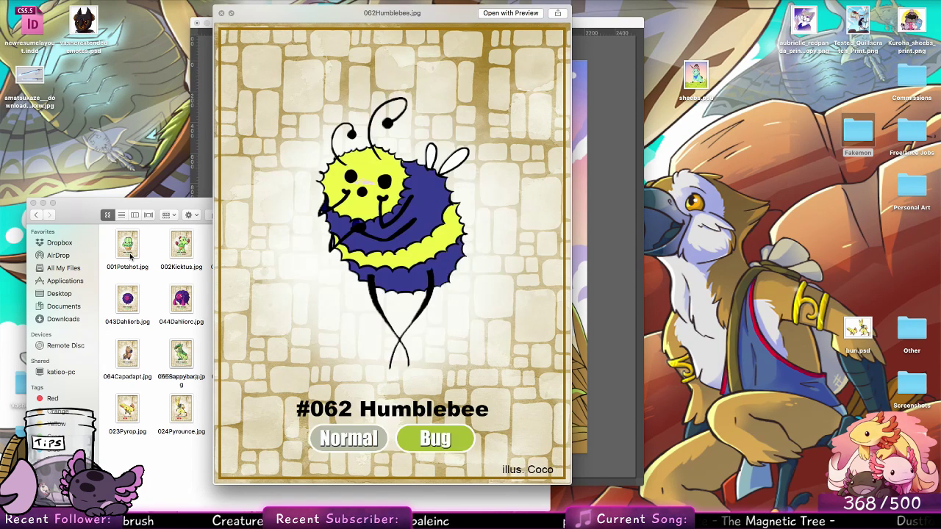
{"action": "key", "text": "Right"}
{"action": "key", "text": "Right"}
{"action": "key", "text": "Right"}
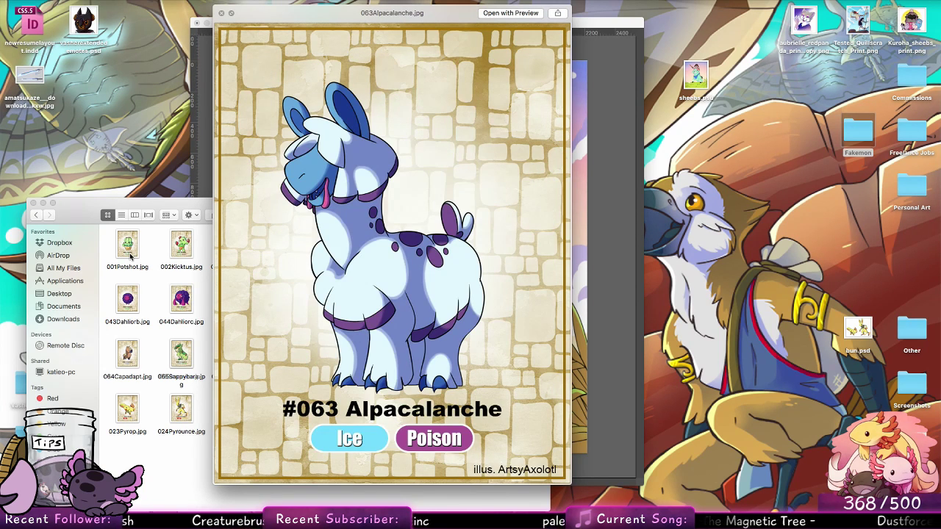
Step: Browse more card previews, including Dupecabra, Wibbit, Splashybara, Piranike and Scarassic, and close the preview and the Finished Cards folder
{"action": "key", "text": "Left"}
{"action": "key", "text": "Left"}
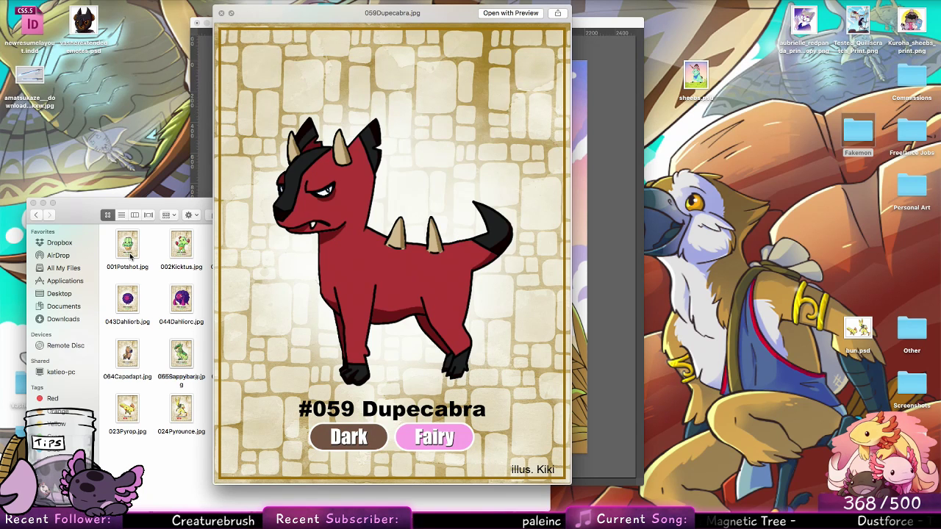
{"action": "key", "text": "Left"}
{"action": "key", "text": "Left"}
{"action": "key", "text": "Left"}
{"action": "key", "text": "Left"}
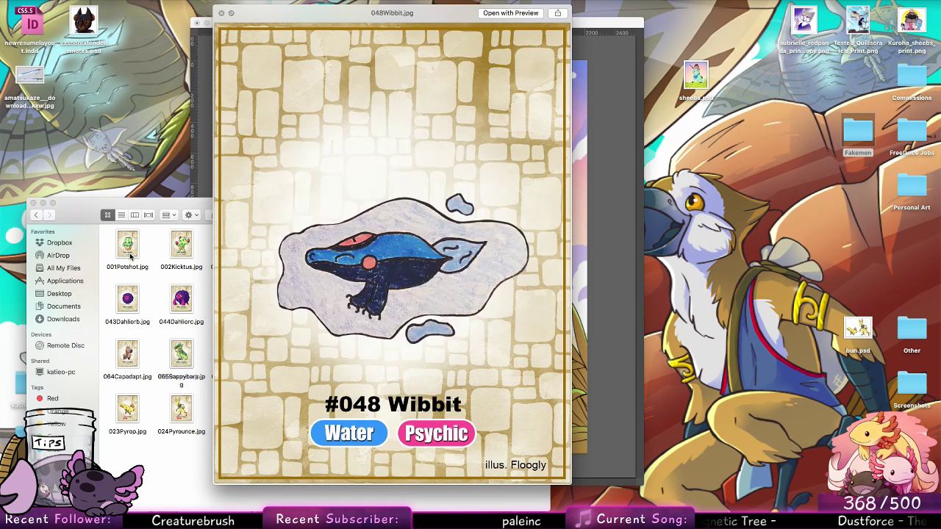
{"action": "key", "text": "Left"}
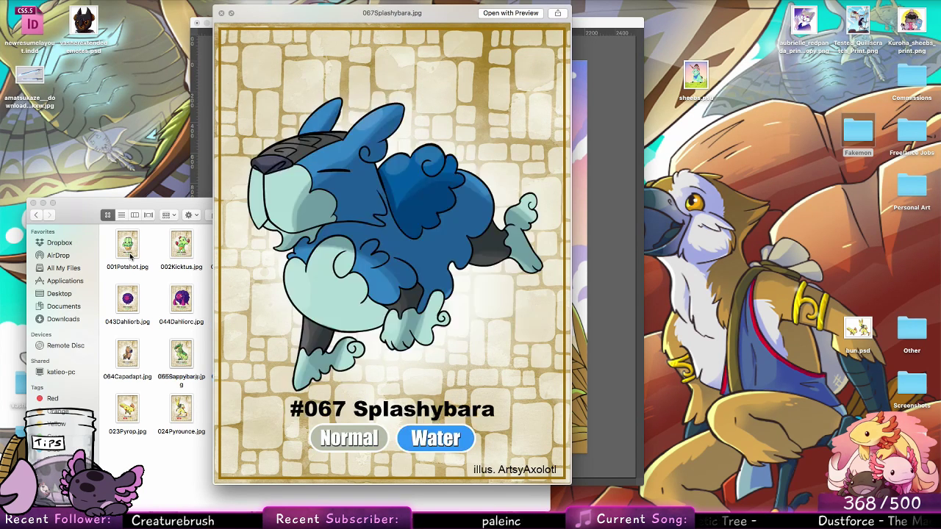
{"action": "key", "text": "Left"}
{"action": "key", "text": "Left"}
{"action": "key", "text": "Left"}
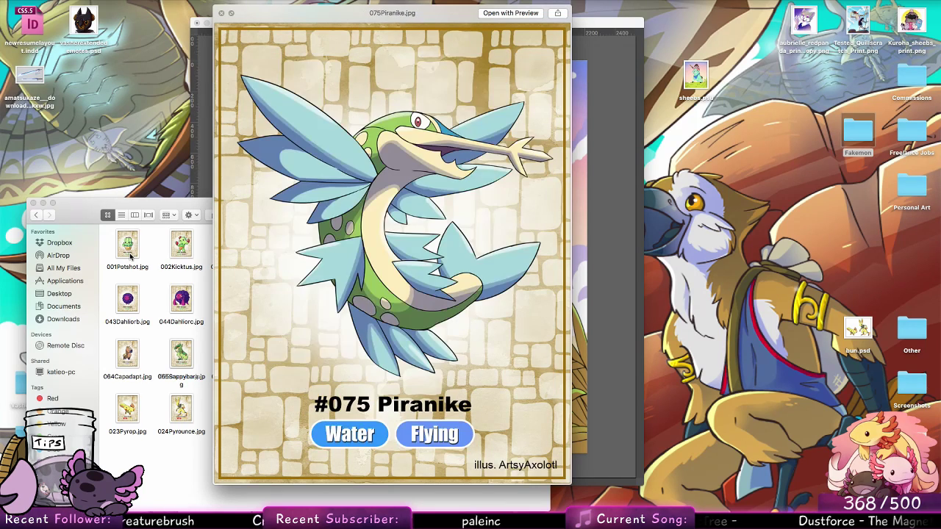
{"action": "key", "text": "Left"}
{"action": "key", "text": "Right"}
{"action": "key", "text": "Right"}
{"action": "key", "text": "Right"}
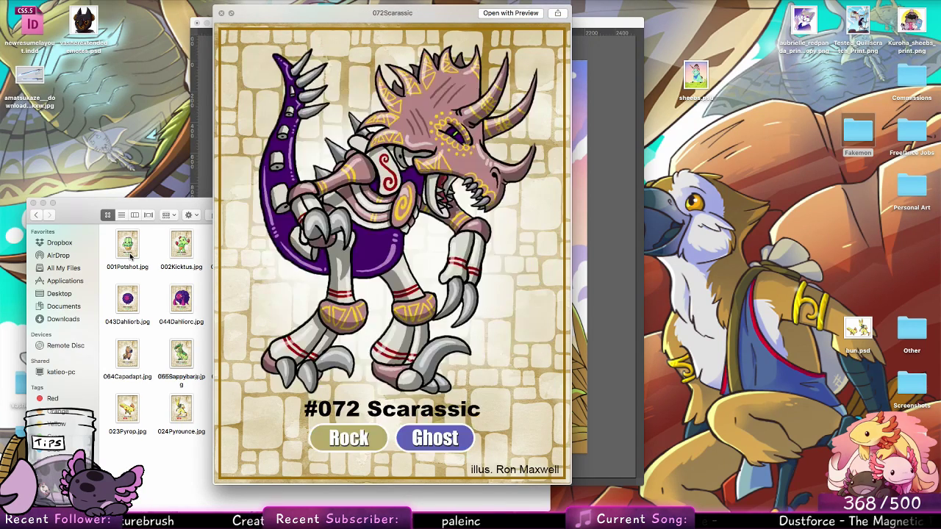
{"action": "key", "text": "space"}
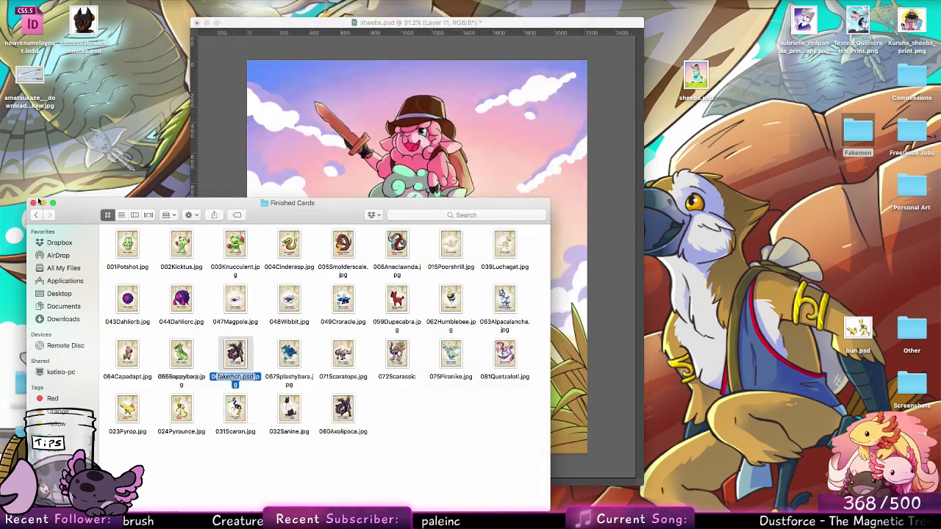
{"action": "left_click", "coordinate": [31, 204]}
Step: Return to sheebs.psd in Photoshop and add a new layer above Layer 3, clipped to it
{"action": "left_click", "coordinate": [583, 300]}
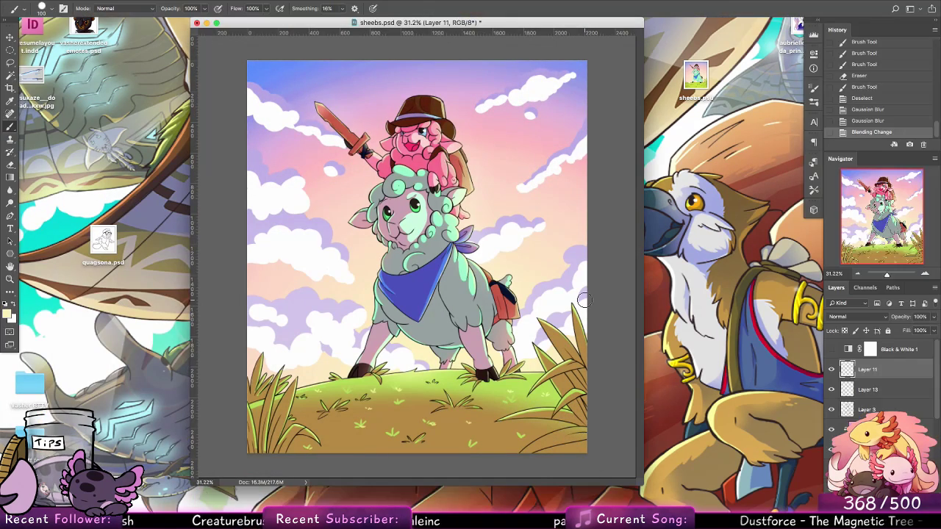
{"action": "left_click", "coordinate": [840, 412]}
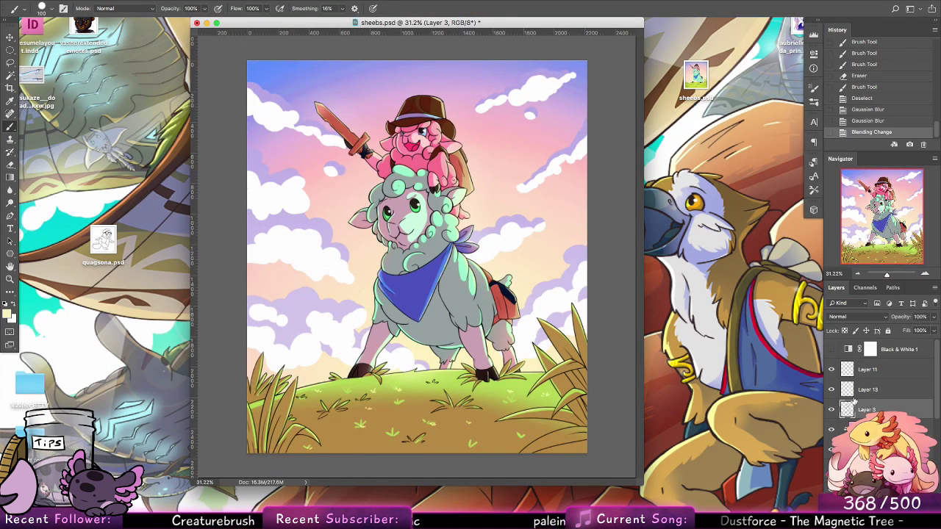
{"action": "right_click", "coordinate": [872, 410]}
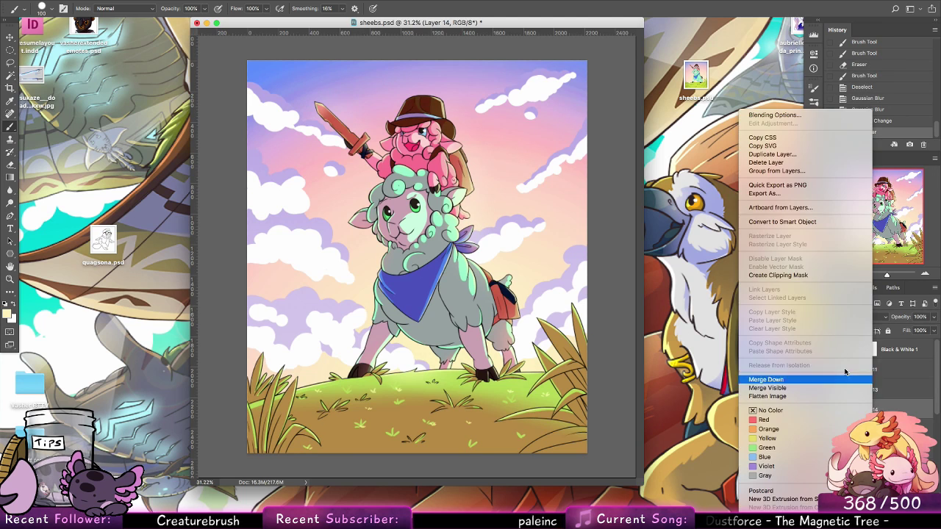
{"action": "left_click", "coordinate": [784, 276]}
{"action": "right_click", "coordinate": [887, 410]}
{"action": "left_click", "coordinate": [782, 271]}
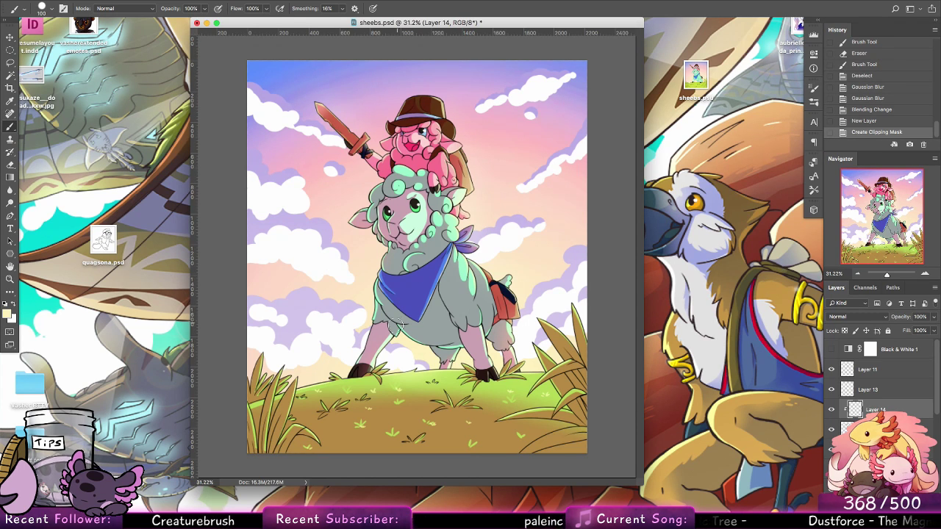
Step: Paint the sheep's line art dark navy on the clipped layer with a 500 px brush, using a darkened sample of the bandana's blue
{"action": "left_click", "coordinate": [424, 289], "text": "alt"}
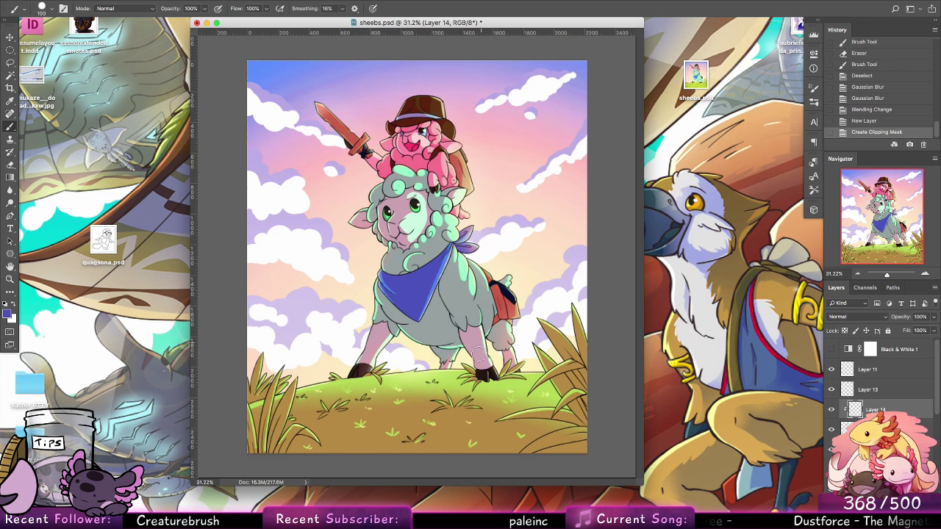
{"action": "left_click", "coordinate": [7, 314]}
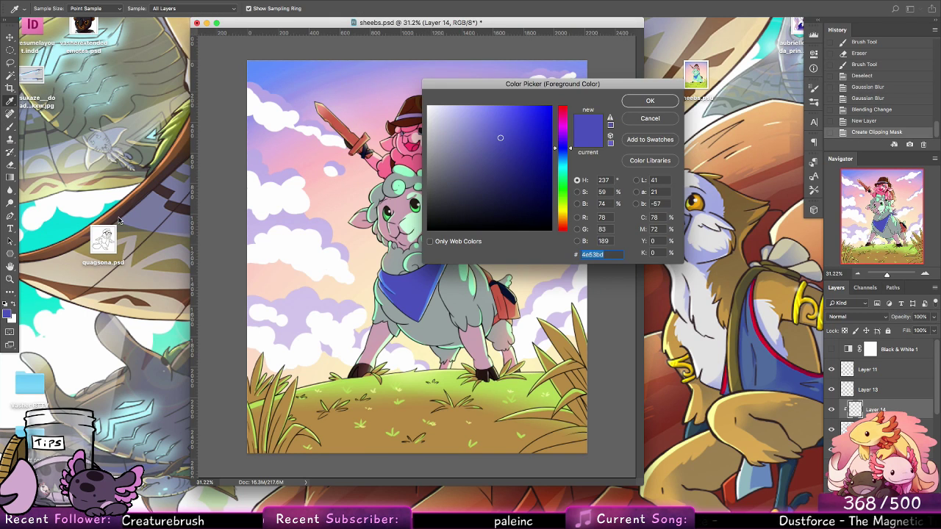
{"action": "left_click", "coordinate": [650, 100]}
{"action": "left_click", "coordinate": [50, 9]}
{"action": "left_click", "coordinate": [50, 145]}
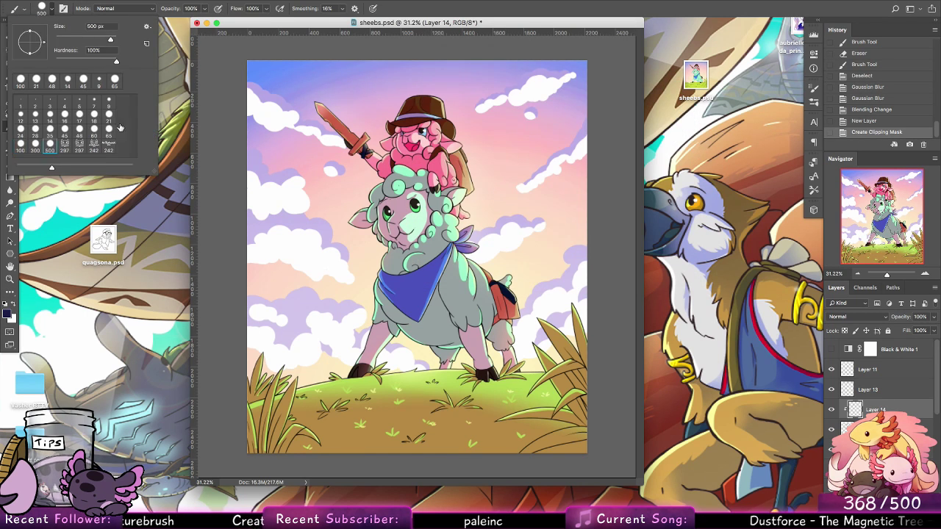
{"action": "left_click", "coordinate": [374, 104]}
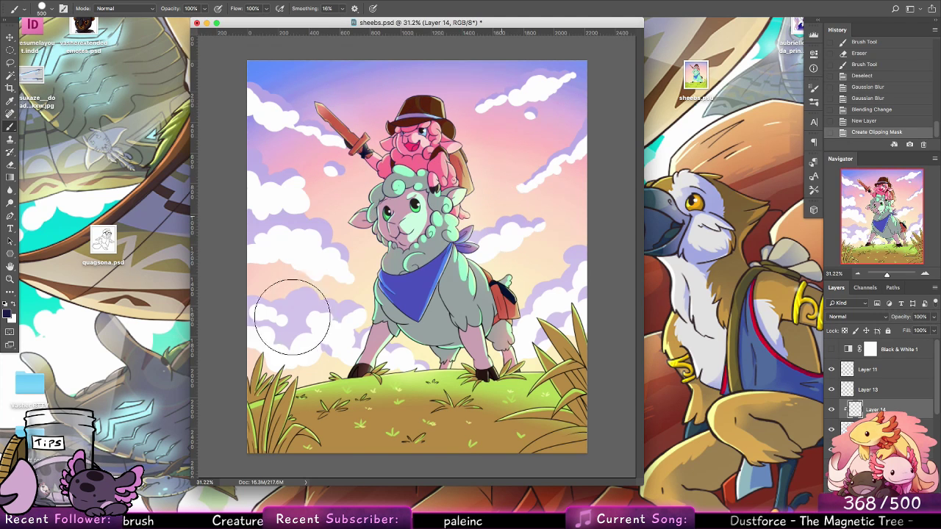
{"action": "mouse_move", "coordinate": [537, 365]}
{"action": "left_mouse_down"}
{"action": "mouse_move", "coordinate": [566, 406]}
{"action": "mouse_move", "coordinate": [565, 356]}
{"action": "left_mouse_up"}
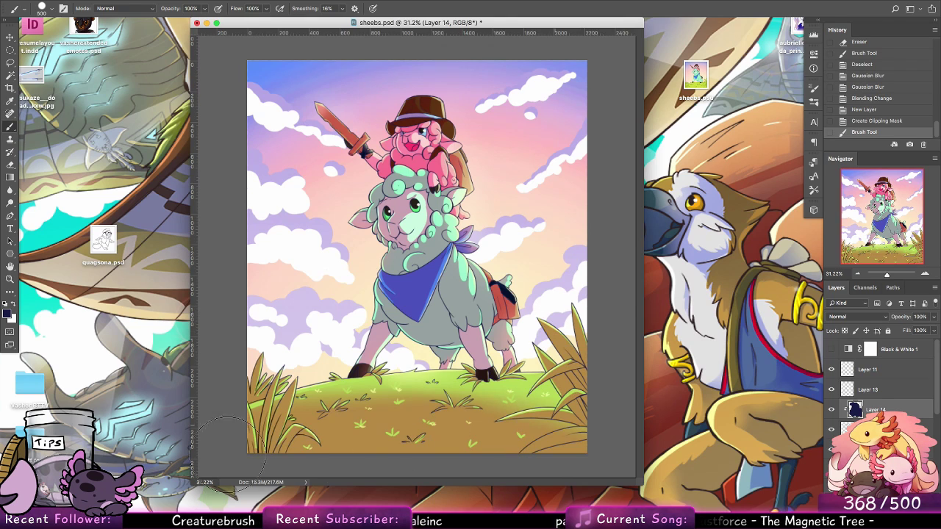
{"action": "mouse_move", "coordinate": [414, 413]}
{"action": "left_mouse_down"}
{"action": "mouse_move", "coordinate": [274, 331]}
{"action": "mouse_move", "coordinate": [317, 233]}
{"action": "left_mouse_up"}
Step: Choose a 100 px brush and set the foreground colour to dark red #20060c, starting from a sample of the pink sheep's wool
{"action": "key", "text": "z"}
{"action": "left_click_drag", "start_coordinate": [426, 90], "coordinate": [475, 106]}
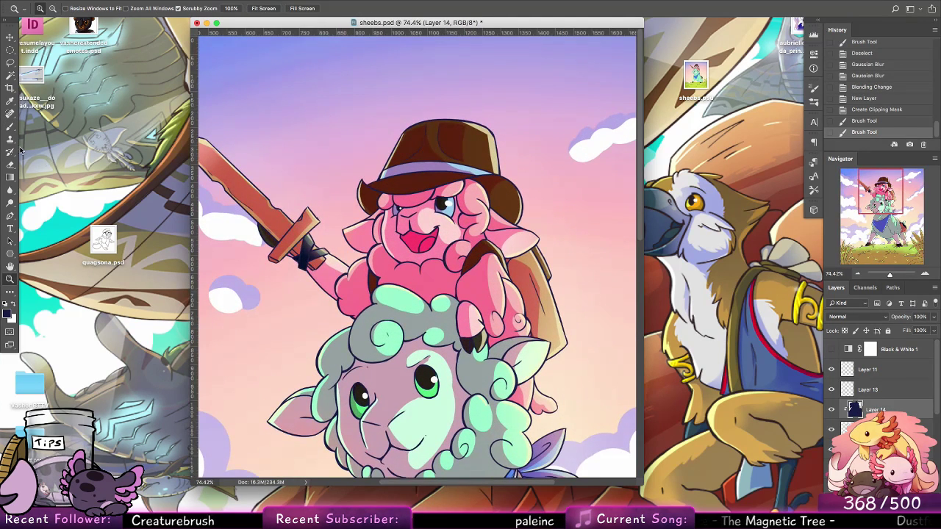
{"action": "left_click", "coordinate": [10, 128]}
{"action": "left_click", "coordinate": [52, 9]}
{"action": "left_click", "coordinate": [21, 153]}
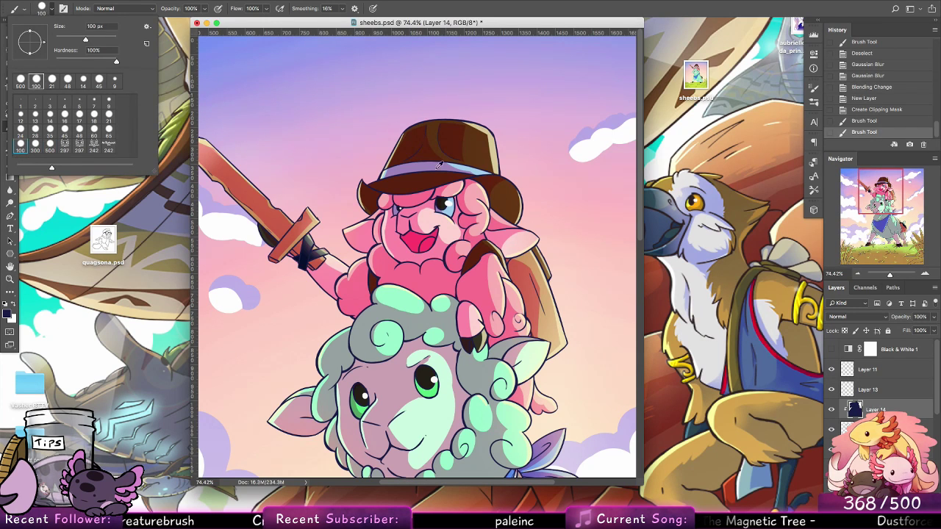
{"action": "left_click", "coordinate": [425, 254], "text": "alt"}
{"action": "left_click", "coordinate": [9, 316]}
{"action": "left_click", "coordinate": [527, 215]}
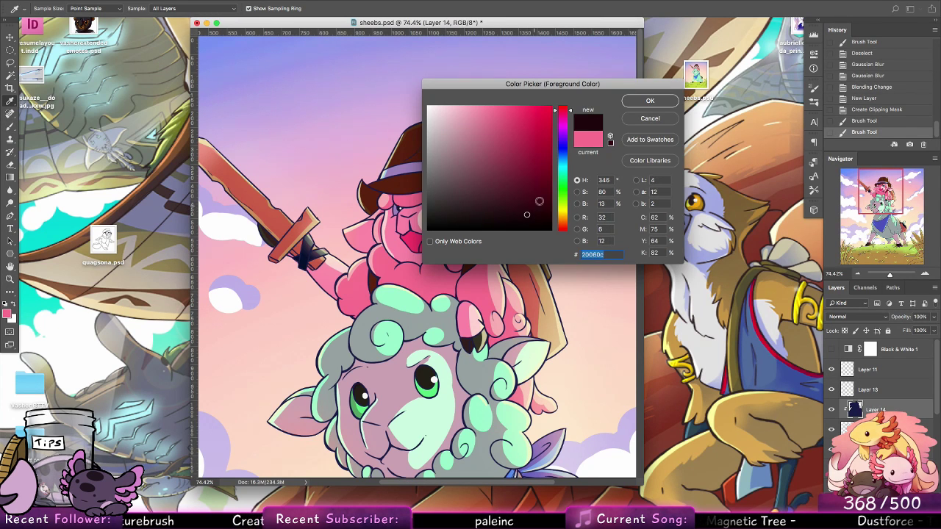
{"action": "left_click", "coordinate": [646, 104]}
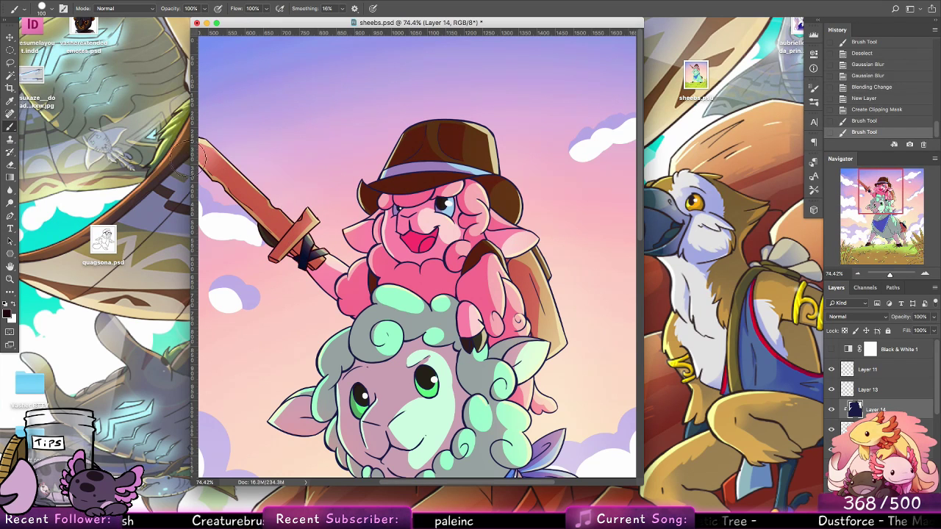
Step: Paint the dark red over the line art of the pink sheep's sword, hand, face and ear
{"action": "left_click_drag", "start_coordinate": [314, 245], "coordinate": [300, 258]}
{"action": "left_click_drag", "start_coordinate": [294, 265], "coordinate": [363, 266]}
{"action": "left_click_drag", "start_coordinate": [263, 131], "coordinate": [283, 157]}
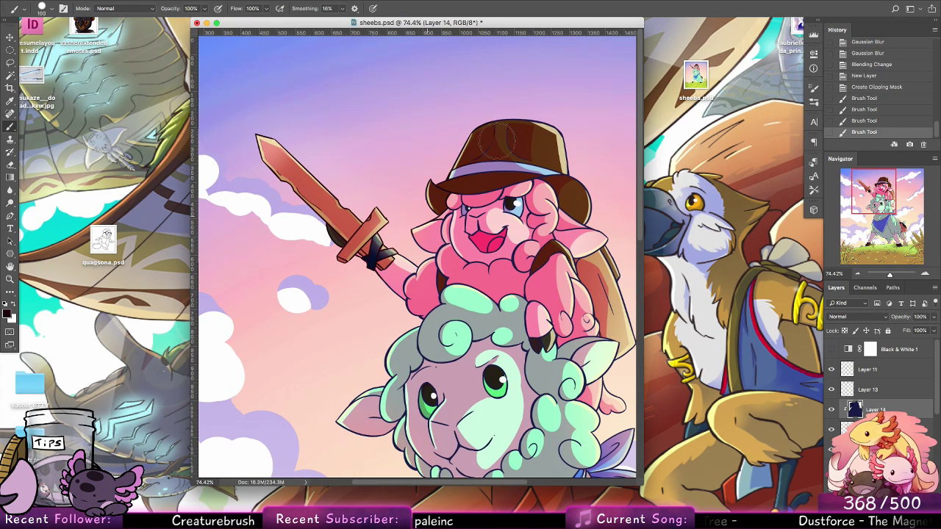
{"action": "left_click_drag", "start_coordinate": [466, 209], "coordinate": [541, 188]}
{"action": "left_click_drag", "start_coordinate": [438, 256], "coordinate": [414, 248]}
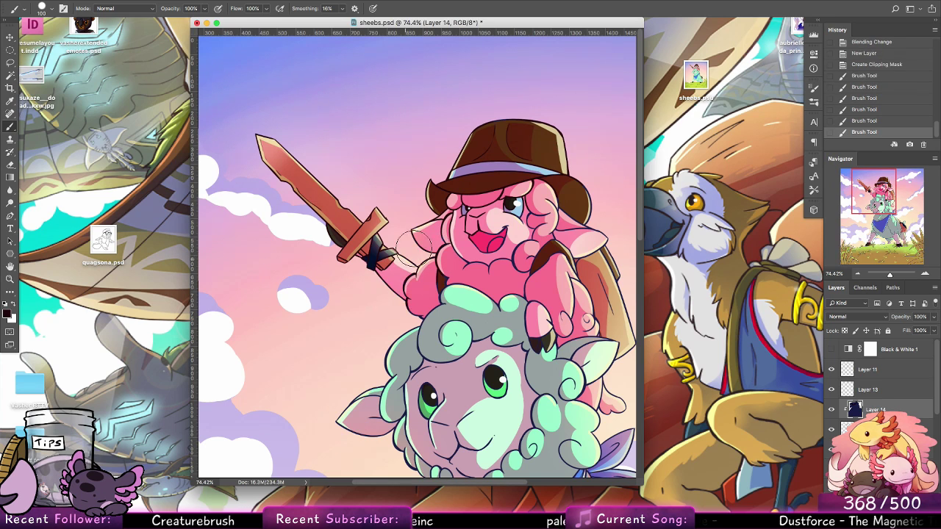
Step: Recolour the lines of the pink sheep's chest wool and shoulder dark red with a 24 px brush
{"action": "left_click", "coordinate": [47, 9]}
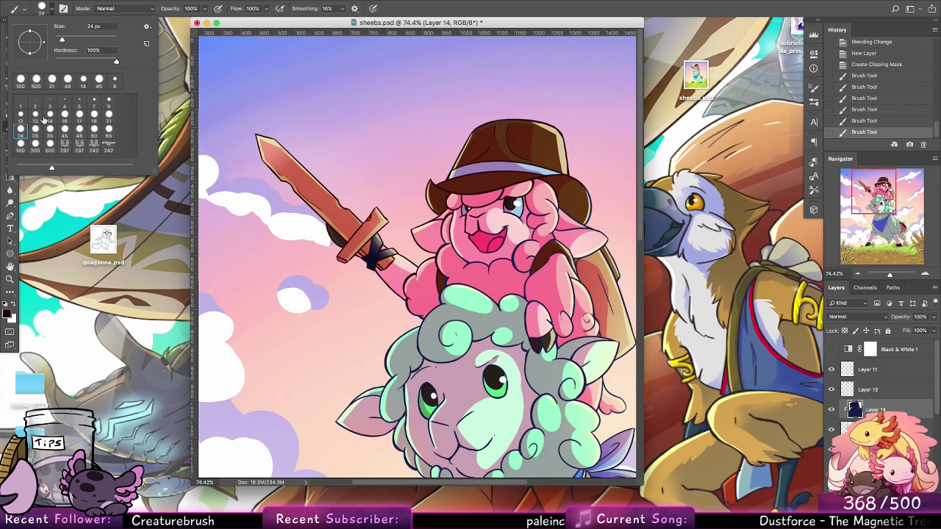
{"action": "left_click", "coordinate": [419, 313]}
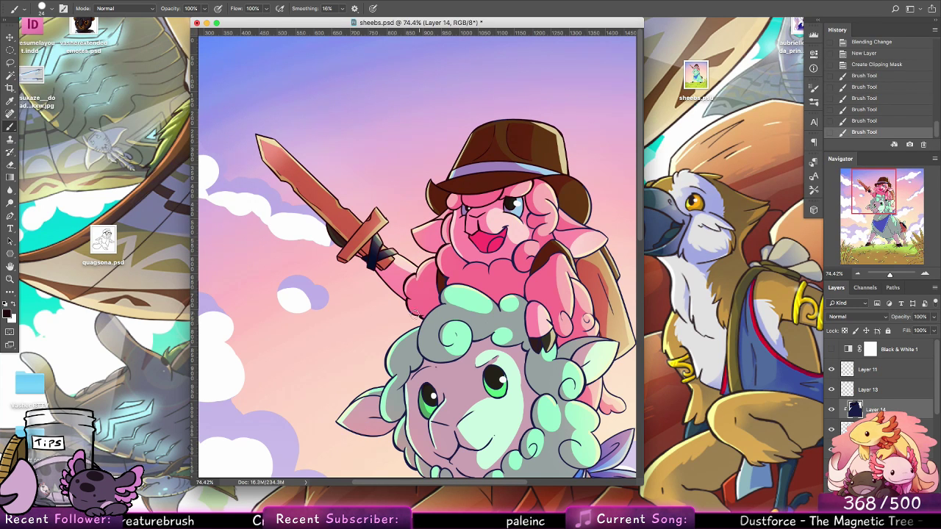
{"action": "left_click_drag", "start_coordinate": [419, 313], "coordinate": [435, 298]}
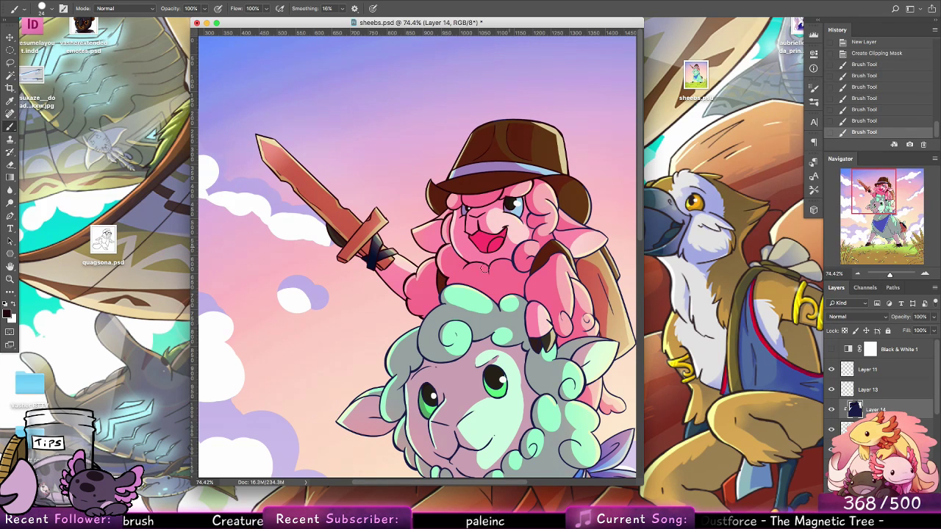
{"action": "left_click_drag", "start_coordinate": [506, 256], "coordinate": [524, 279]}
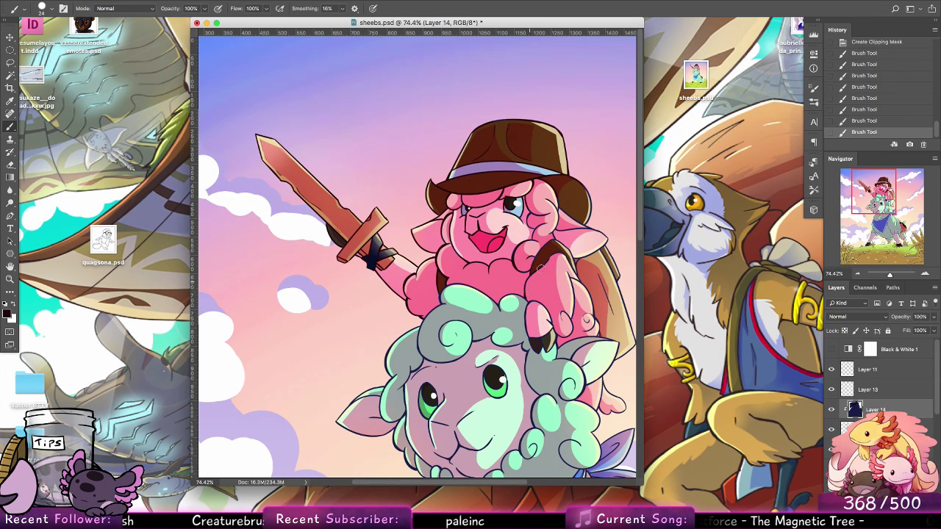
{"action": "left_click", "coordinate": [553, 242]}
Step: Switch to a 48 px brush and continue the dark red line colour along the pink sheep's rear side
{"action": "left_click", "coordinate": [42, 8]}
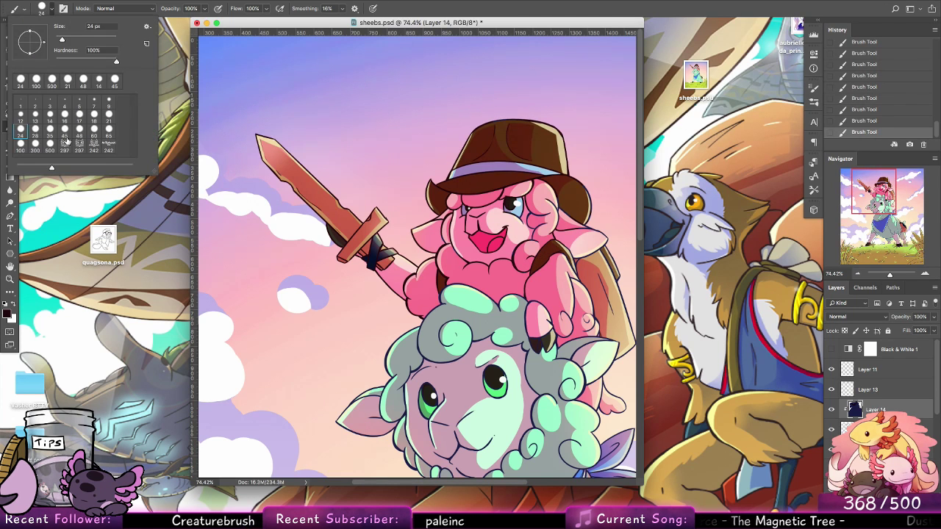
{"action": "double_click", "coordinate": [75, 135]}
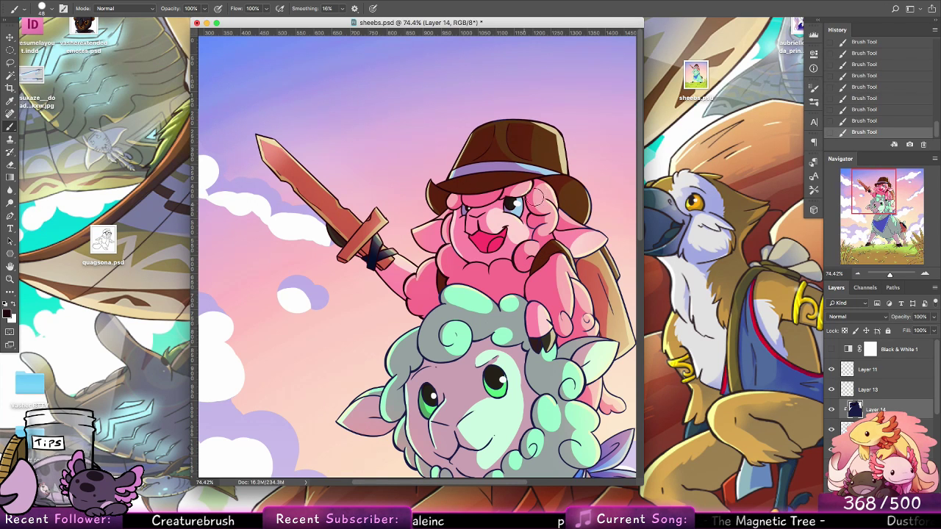
{"action": "left_click_drag", "start_coordinate": [594, 250], "coordinate": [466, 215]}
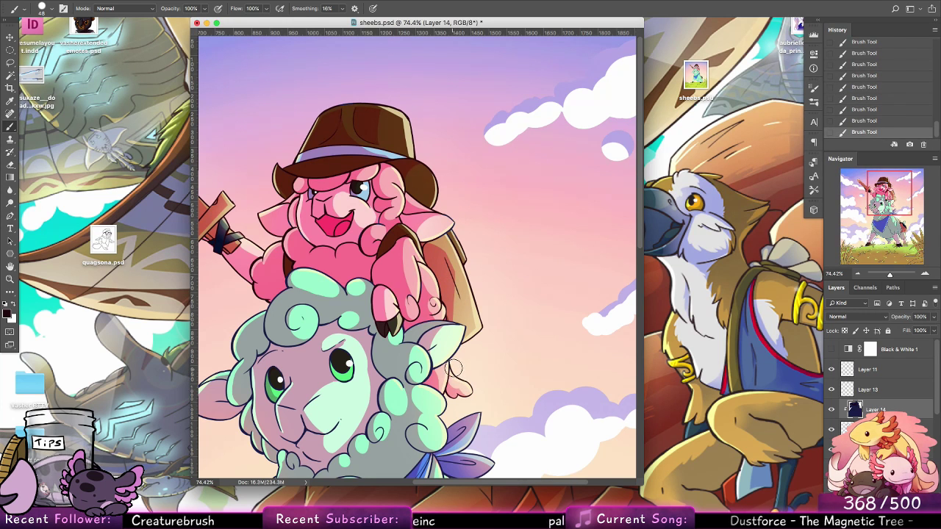
Step: Set the foreground to a darker brown from a sample of the large sheep's hoof and recolour the front hooves' line art
{"action": "left_click_drag", "start_coordinate": [417, 469], "coordinate": [473, 321]}
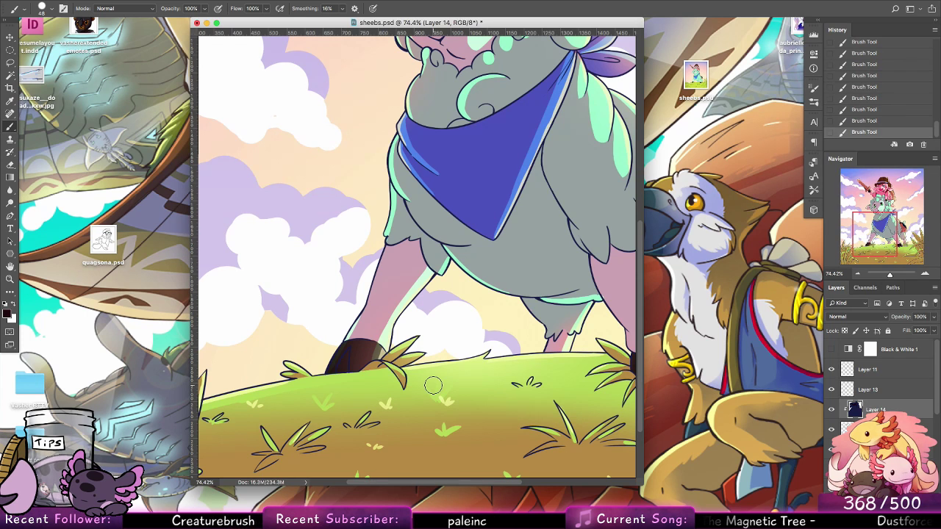
{"action": "left_click", "coordinate": [358, 355], "text": "alt"}
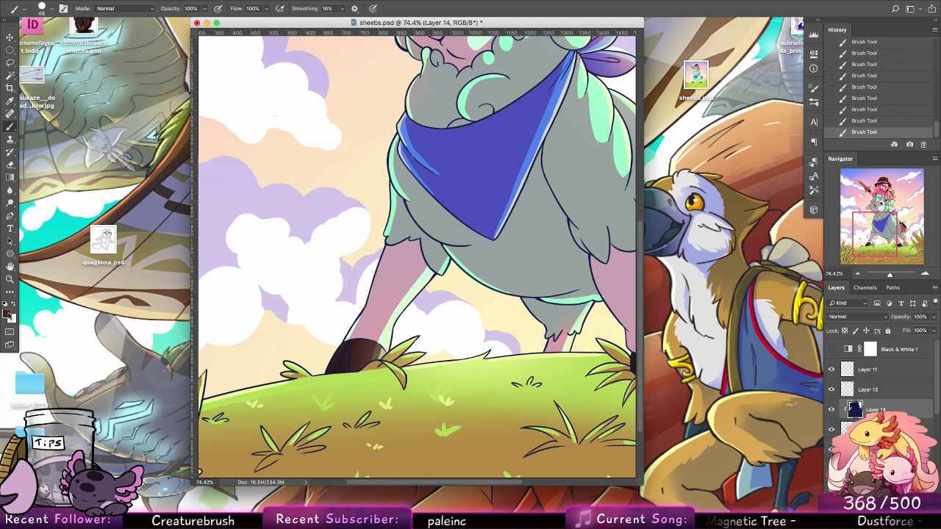
{"action": "left_click", "coordinate": [8, 313]}
{"action": "left_click", "coordinate": [484, 208]}
{"action": "left_click", "coordinate": [656, 99]}
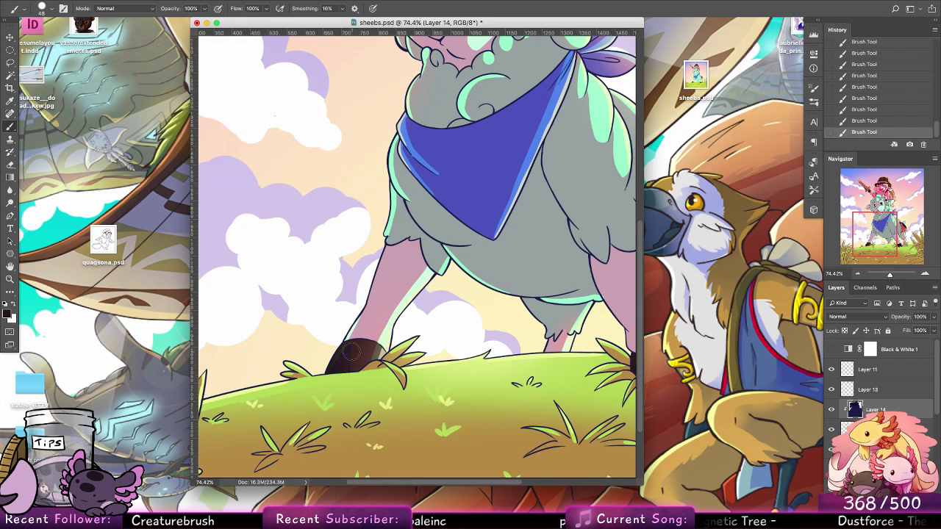
{"action": "mouse_move", "coordinate": [491, 340]}
{"action": "left_mouse_down"}
{"action": "mouse_move", "coordinate": [403, 324]}
{"action": "mouse_move", "coordinate": [419, 345]}
{"action": "mouse_move", "coordinate": [386, 342]}
{"action": "mouse_move", "coordinate": [373, 334]}
{"action": "mouse_move", "coordinate": [376, 323]}
{"action": "left_mouse_up"}
{"action": "scroll", "coordinate": [403, 325], "scroll_direction": "right", "scroll_amount": 5}
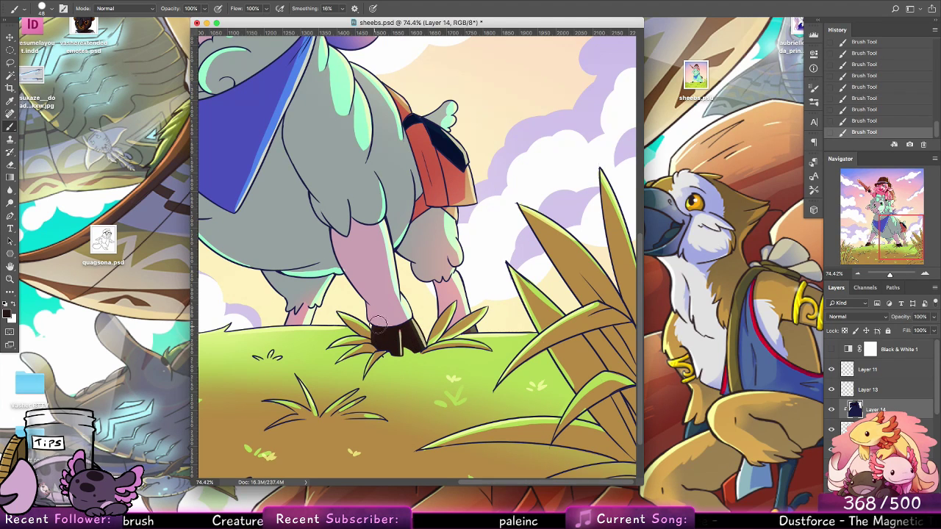
Step: Set the foreground to dark olive green from a ground sample and recolour the tall grass lines with a 300 px brush
{"action": "left_click", "coordinate": [322, 383], "text": "alt"}
{"action": "left_click", "coordinate": [7, 315]}
{"action": "left_click", "coordinate": [534, 178]}
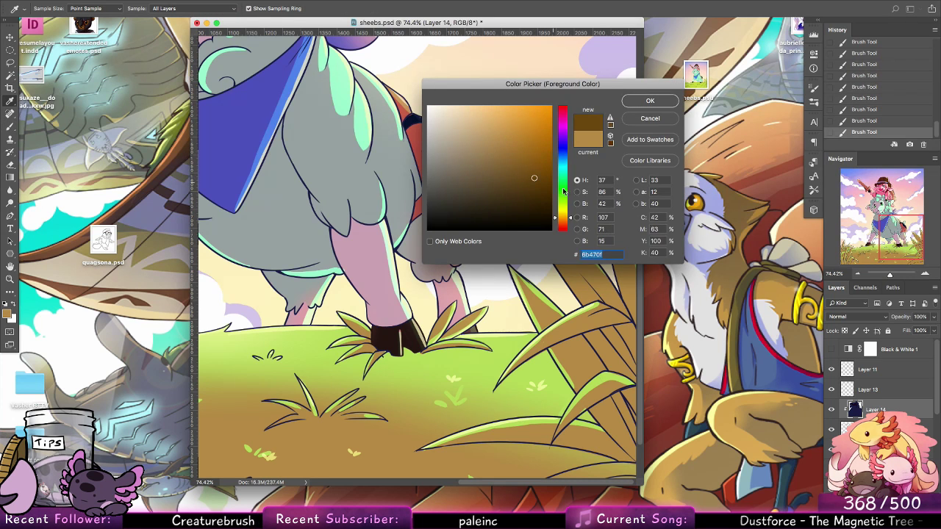
{"action": "left_click", "coordinate": [564, 210]}
{"action": "left_click", "coordinate": [650, 100]}
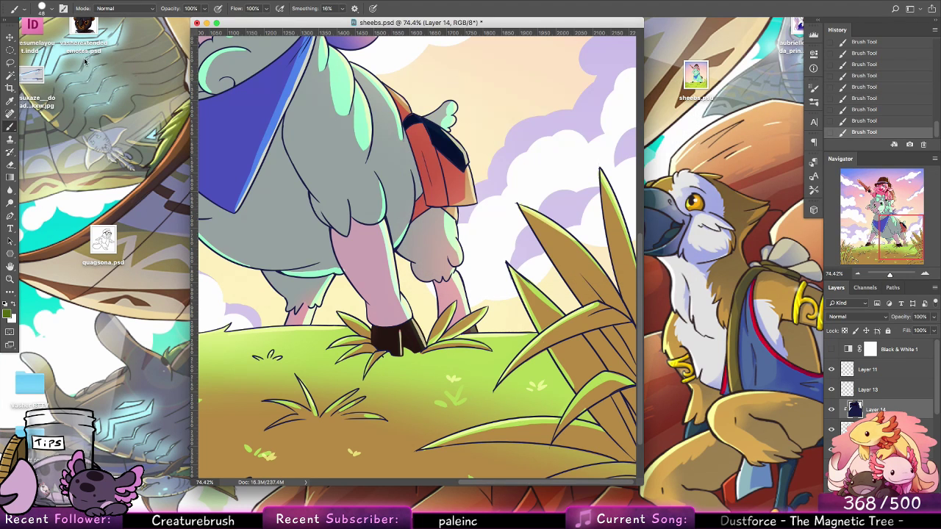
{"action": "left_click", "coordinate": [43, 10]}
{"action": "double_click", "coordinate": [35, 145]}
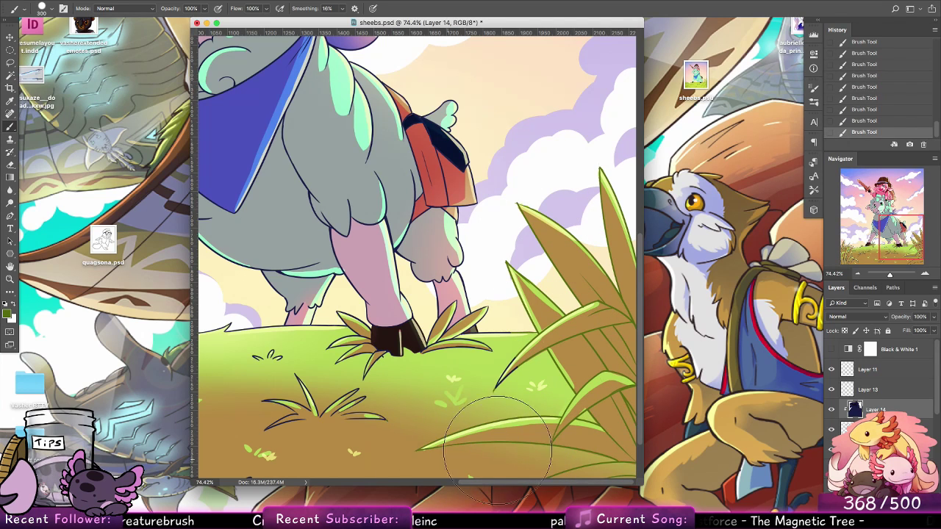
{"action": "scroll", "coordinate": [294, 393], "scroll_direction": "left", "scroll_amount": 10}
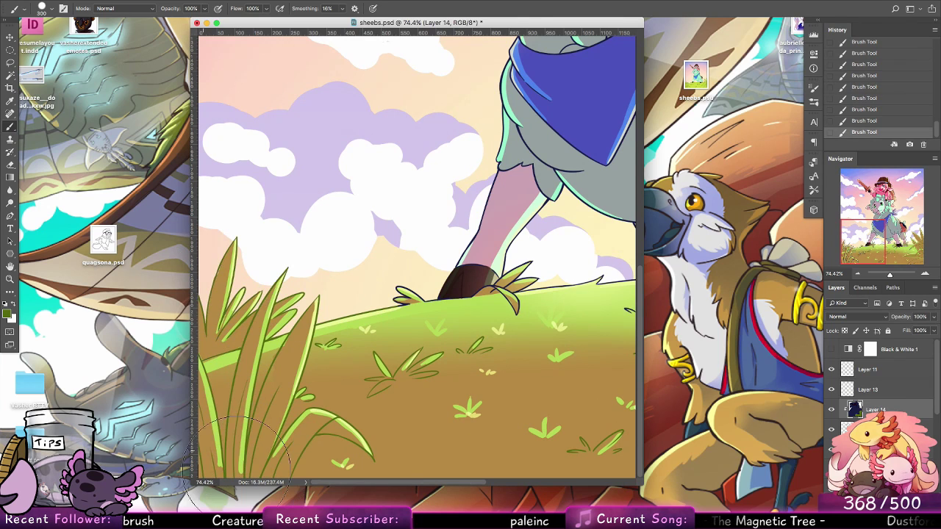
Step: Switch to a 48 px brush and recolour the lines of the hill edge and the grass tufts around the hooves green
{"action": "left_click", "coordinate": [50, 10]}
{"action": "left_click", "coordinate": [79, 131]}
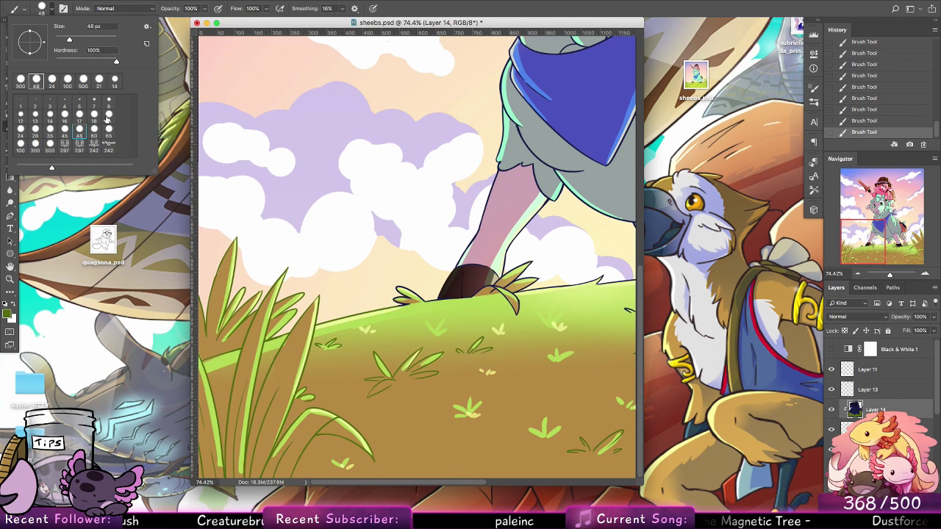
{"action": "left_click", "coordinate": [425, 303]}
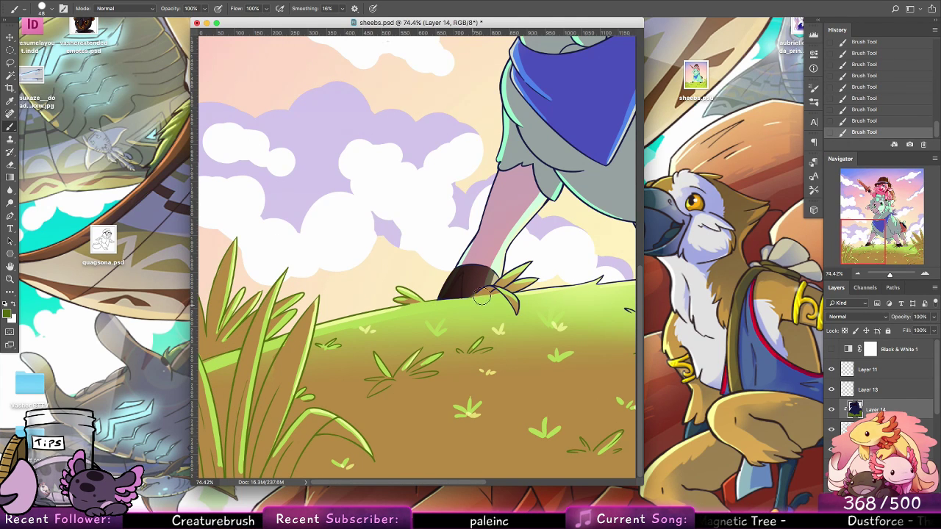
{"action": "mouse_move", "coordinate": [500, 296]}
{"action": "left_mouse_down"}
{"action": "mouse_move", "coordinate": [535, 267]}
{"action": "mouse_move", "coordinate": [545, 281]}
{"action": "left_mouse_up"}
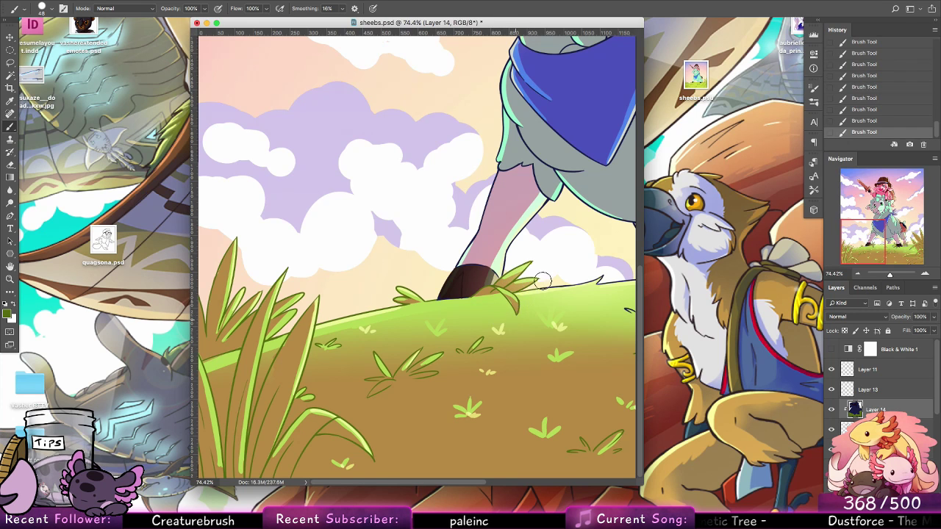
{"action": "left_click_drag", "start_coordinate": [455, 281], "coordinate": [370, 290]}
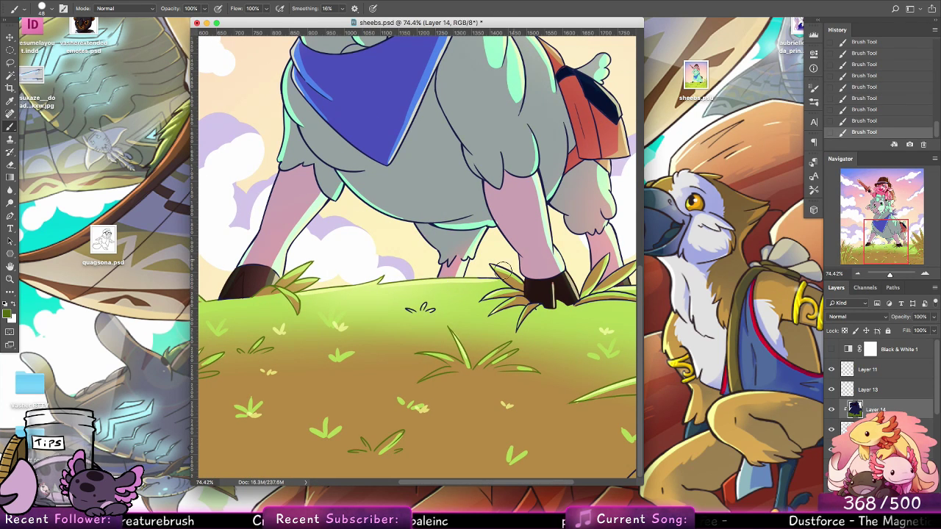
{"action": "left_click_drag", "start_coordinate": [410, 310], "coordinate": [442, 312]}
{"action": "mouse_move", "coordinate": [495, 266]}
{"action": "left_mouse_down"}
{"action": "mouse_move", "coordinate": [496, 289]}
{"action": "mouse_move", "coordinate": [515, 281]}
{"action": "mouse_move", "coordinate": [517, 294]}
{"action": "left_mouse_up"}
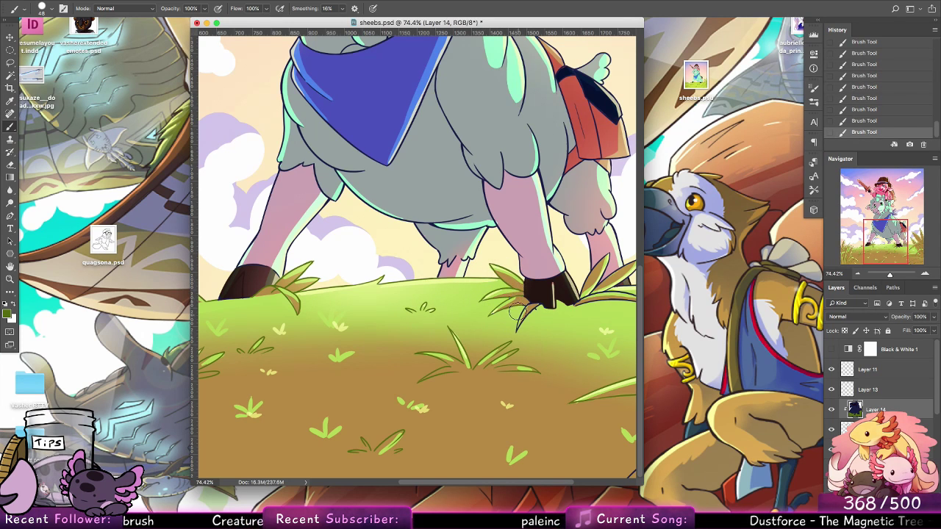
{"action": "mouse_move", "coordinate": [518, 330]}
{"action": "left_mouse_down"}
{"action": "mouse_move", "coordinate": [534, 303]}
{"action": "mouse_move", "coordinate": [391, 296]}
{"action": "left_mouse_up"}
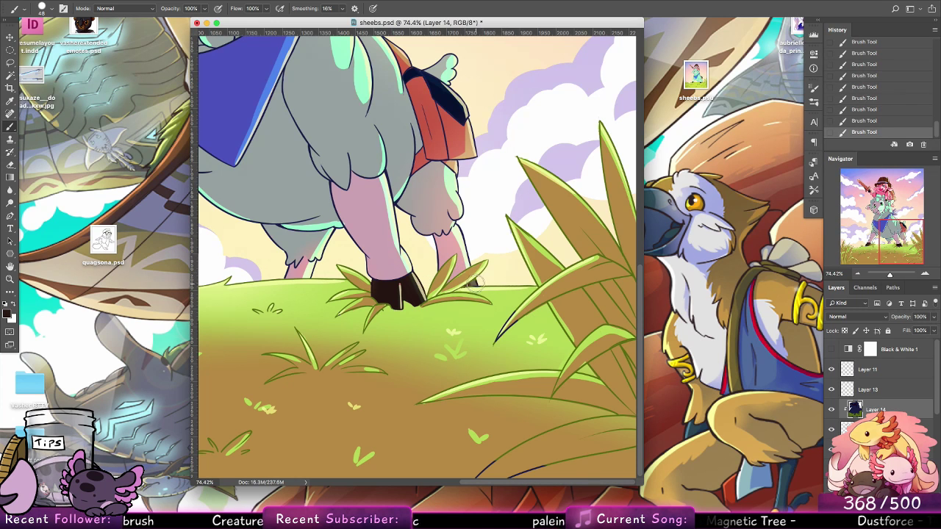
Step: Sample the green line colour and paint over the remaining dark tips of the large foreground grass blades
{"action": "left_click", "coordinate": [549, 282], "text": "alt"}
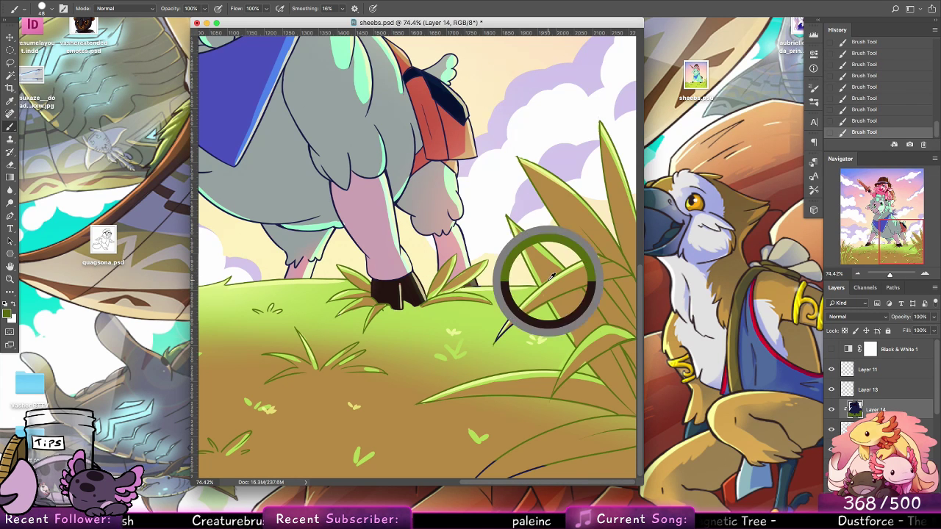
{"action": "left_click_drag", "start_coordinate": [516, 317], "coordinate": [500, 336]}
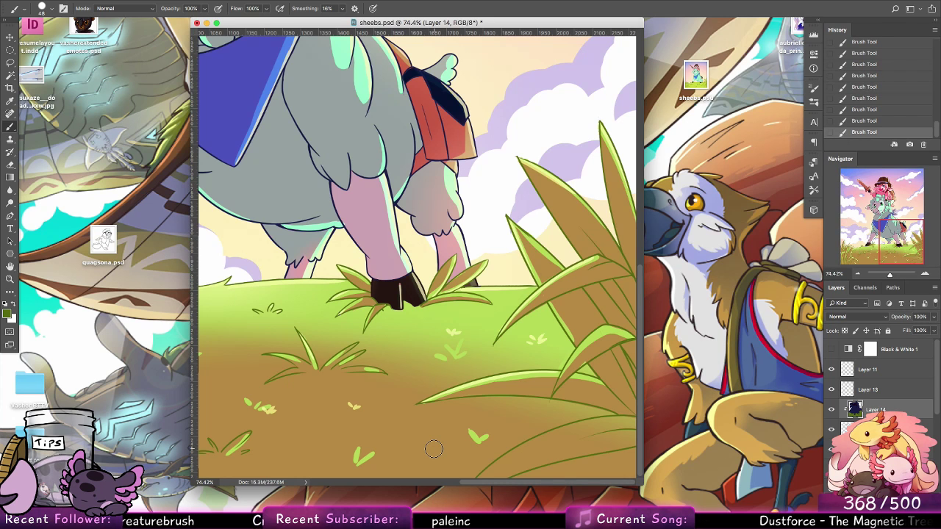
{"action": "key", "text": "z"}
{"action": "key", "text": "super+0"}
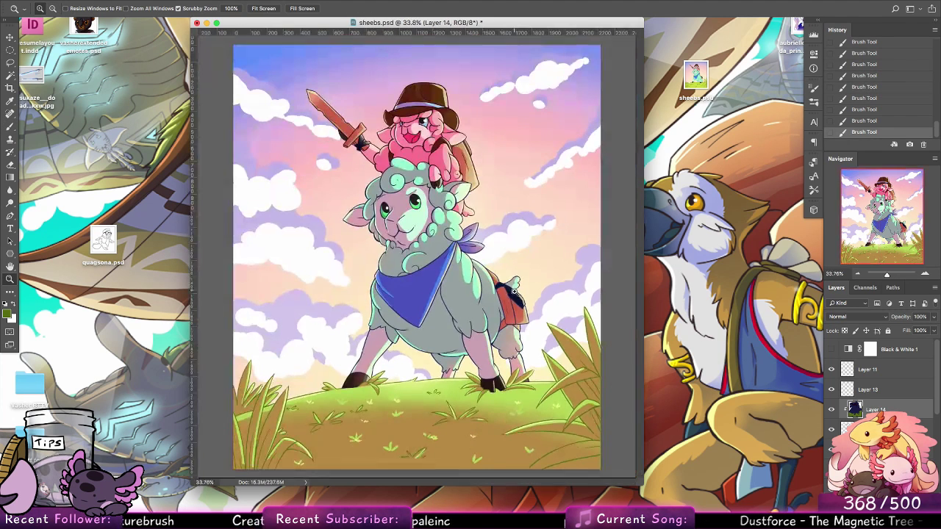
Step: Set the foreground to a deeper green from a ground sample and fill the grass line colour on Layer 14 with the Paint Bucket
{"action": "left_click", "coordinate": [11, 178]}
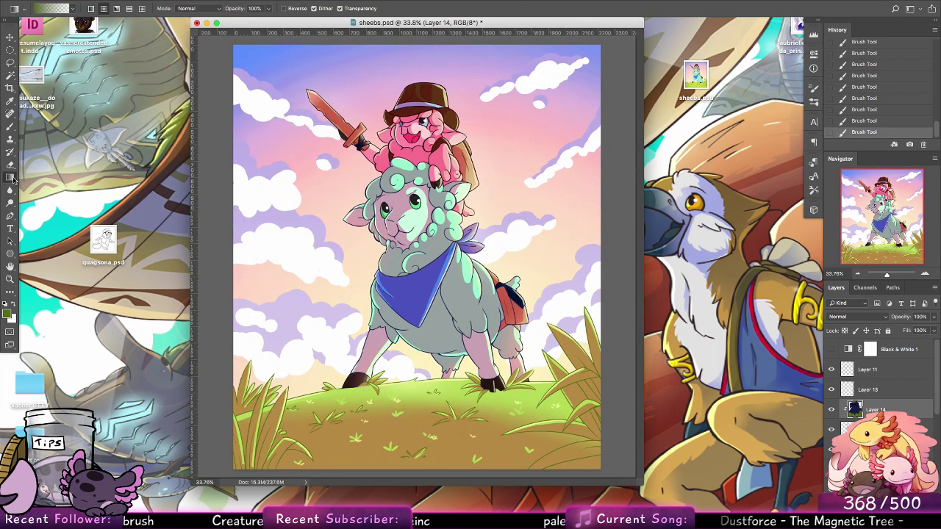
{"action": "key", "text": "i"}
{"action": "left_click", "coordinate": [342, 443]}
{"action": "left_click", "coordinate": [9, 314]}
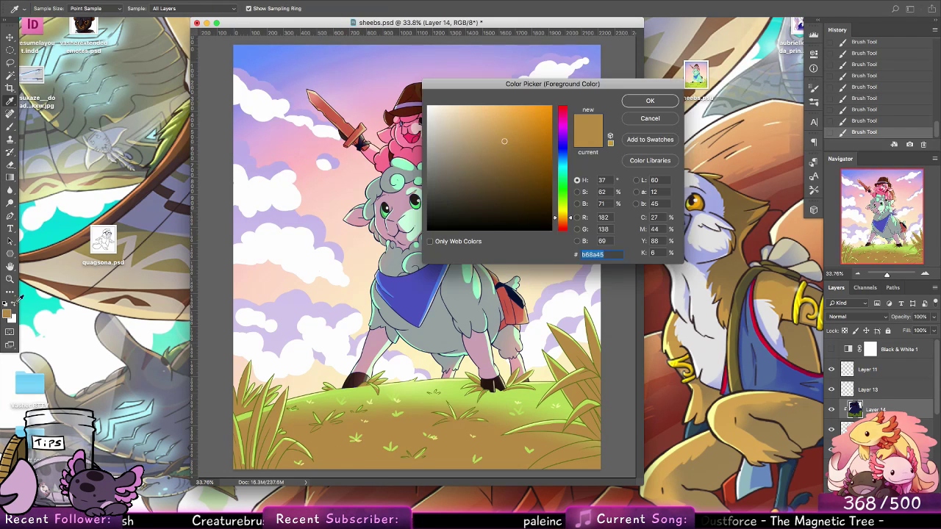
{"action": "left_click", "coordinate": [545, 198]}
{"action": "left_click", "coordinate": [563, 203]}
{"action": "left_click", "coordinate": [650, 102]}
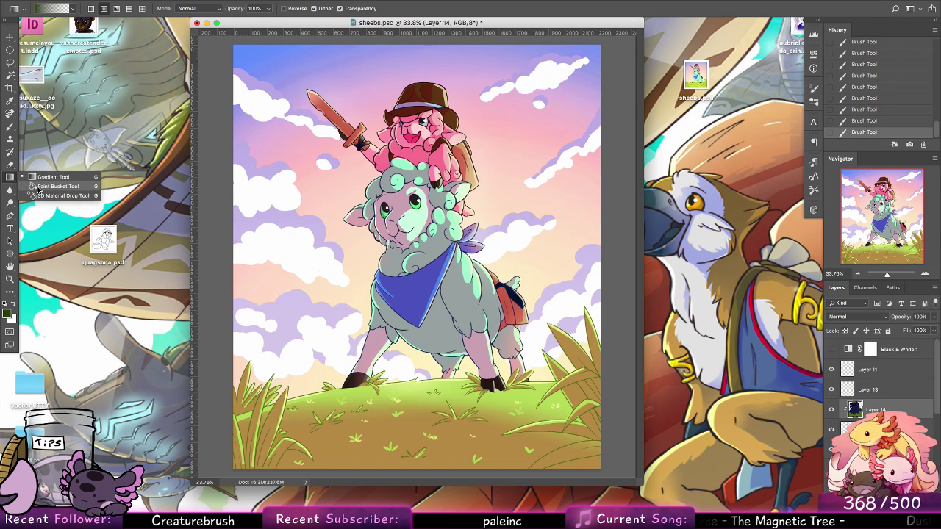
{"action": "right_click", "coordinate": [11, 178]}
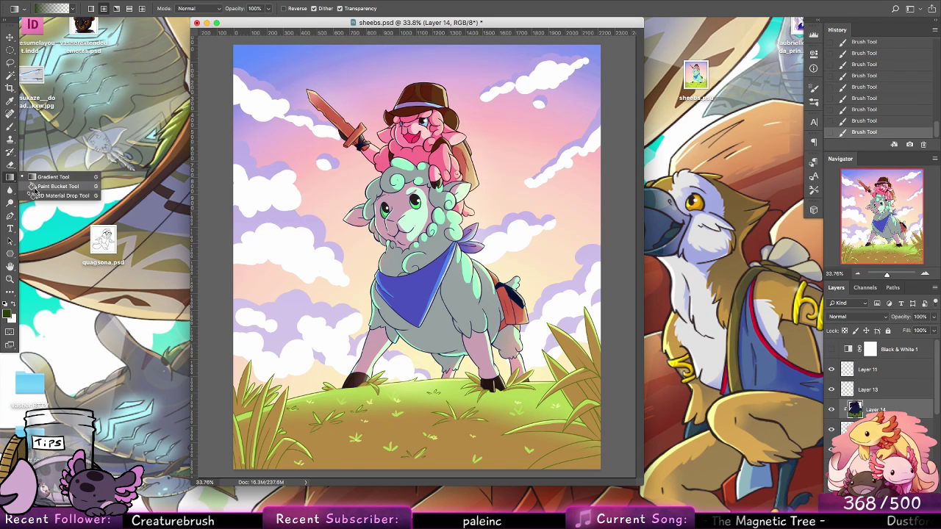
{"action": "left_click", "coordinate": [36, 186]}
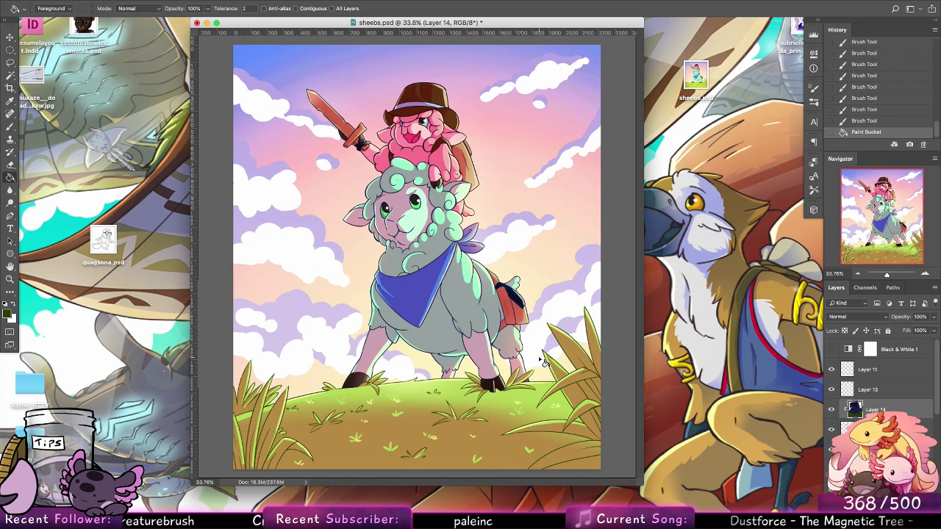
Step: Select the Overlay layer, Layer 12, and add a layer mask to it
{"action": "left_click", "coordinate": [876, 470]}
{"action": "scroll", "coordinate": [877, 469], "scroll_direction": "down", "scroll_amount": 5}
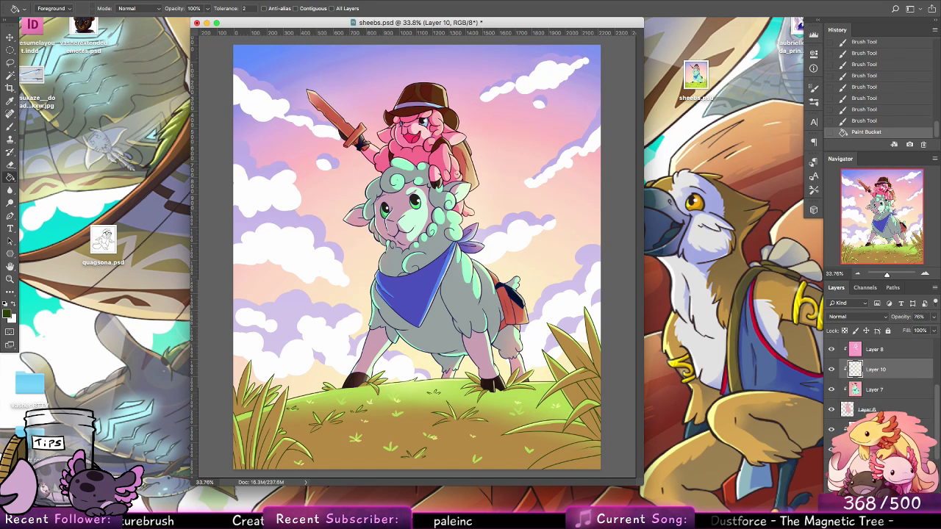
{"action": "left_click", "coordinate": [877, 469]}
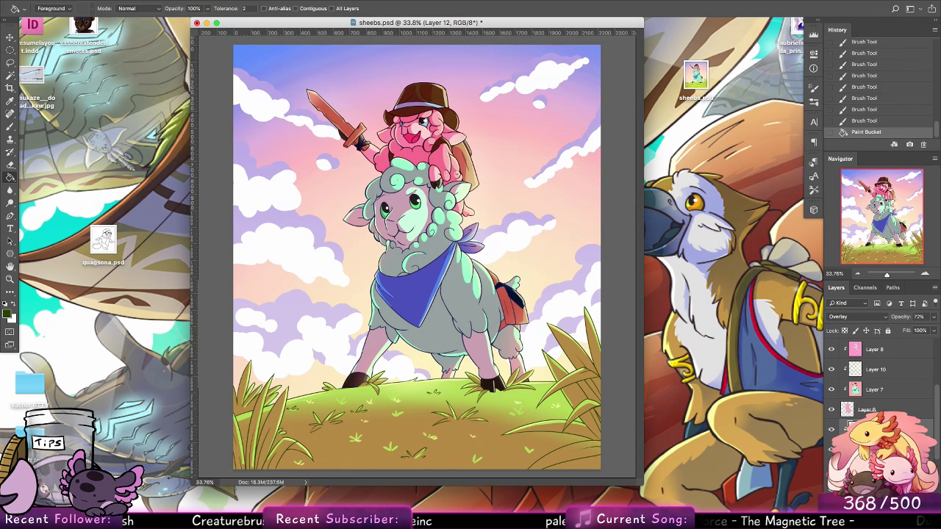
{"action": "left_click", "coordinate": [867, 488]}
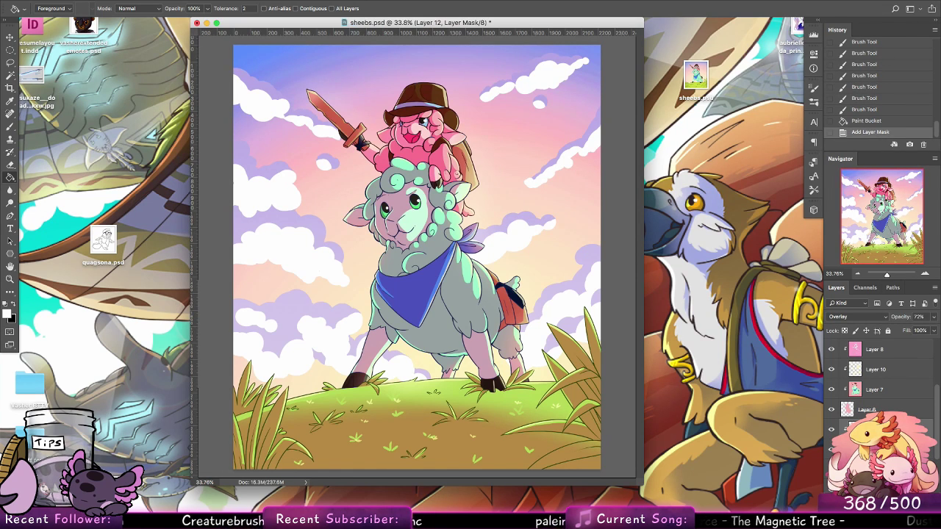
Step: Adjust the Layer 12 mask over the lower ground with several short gradients, swapping foreground and background colours, and save the file
{"action": "right_click", "coordinate": [10, 181]}
{"action": "left_click", "coordinate": [52, 177]}
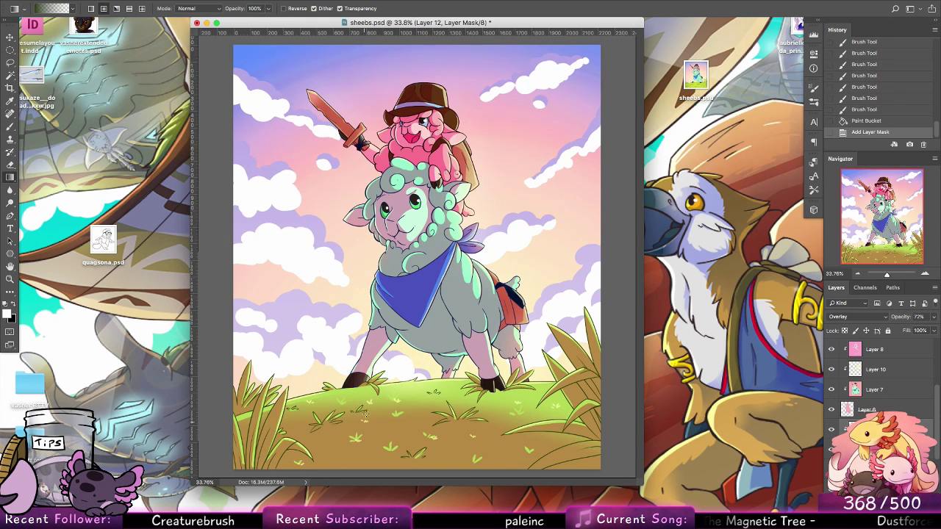
{"action": "mouse_move", "coordinate": [366, 414]}
{"action": "left_mouse_down"}
{"action": "mouse_move", "coordinate": [389, 464]}
{"action": "mouse_move", "coordinate": [379, 456]}
{"action": "left_mouse_up"}
{"action": "mouse_move", "coordinate": [310, 454]}
{"action": "left_mouse_down"}
{"action": "mouse_move", "coordinate": [311, 443]}
{"action": "mouse_move", "coordinate": [333, 471]}
{"action": "left_mouse_up"}
{"action": "key", "text": "x"}
{"action": "mouse_move", "coordinate": [282, 433]}
{"action": "left_mouse_down"}
{"action": "mouse_move", "coordinate": [292, 453]}
{"action": "mouse_move", "coordinate": [356, 462]}
{"action": "left_mouse_up"}
{"action": "left_click_drag", "start_coordinate": [409, 445], "coordinate": [417, 461]}
{"action": "left_click_drag", "start_coordinate": [470, 448], "coordinate": [524, 460]}
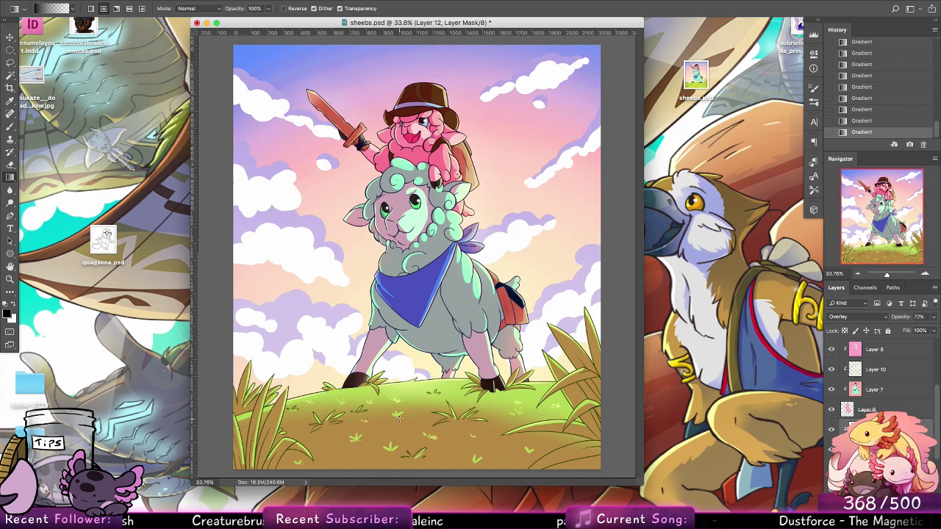
{"action": "key", "text": "super+s"}
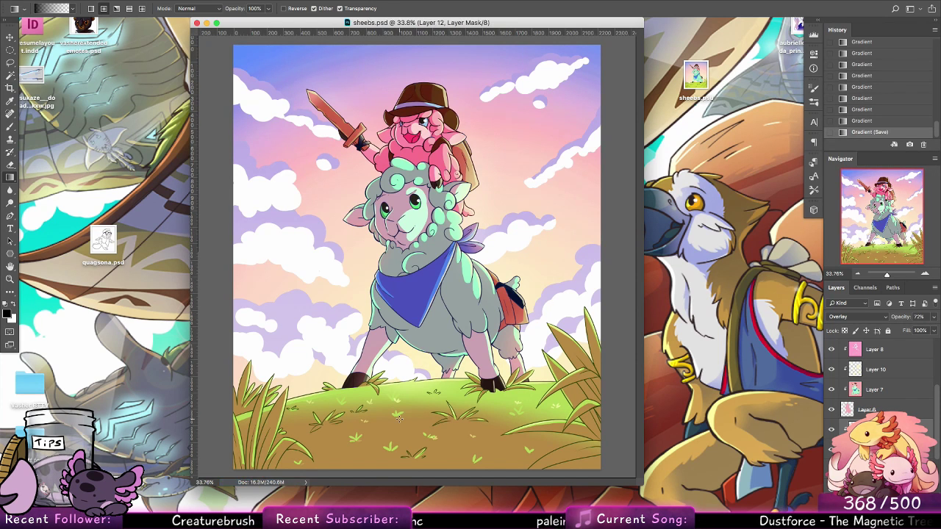
Step: Create a new layer directly above Layer 11
{"action": "key", "text": "z"}
{"action": "left_click_drag", "start_coordinate": [499, 283], "coordinate": [519, 244]}
{"action": "key", "text": "g"}
{"action": "key", "text": "x"}
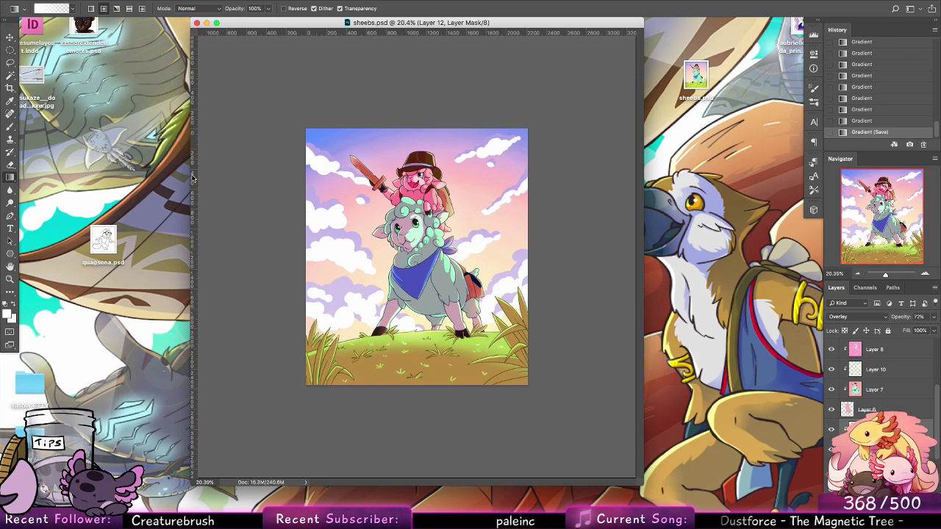
{"action": "left_click_drag", "start_coordinate": [936, 422], "coordinate": [936, 367]}
{"action": "left_click", "coordinate": [907, 373]}
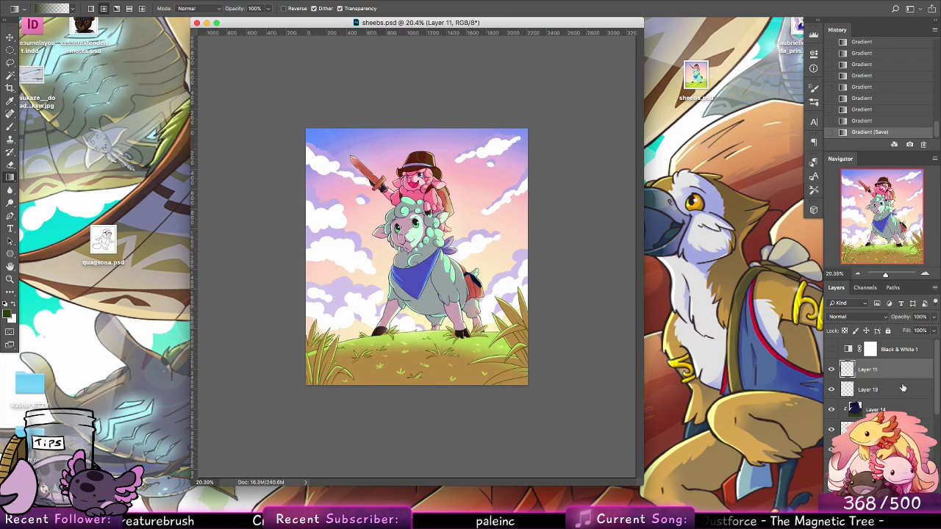
{"action": "left_click", "coordinate": [910, 521]}
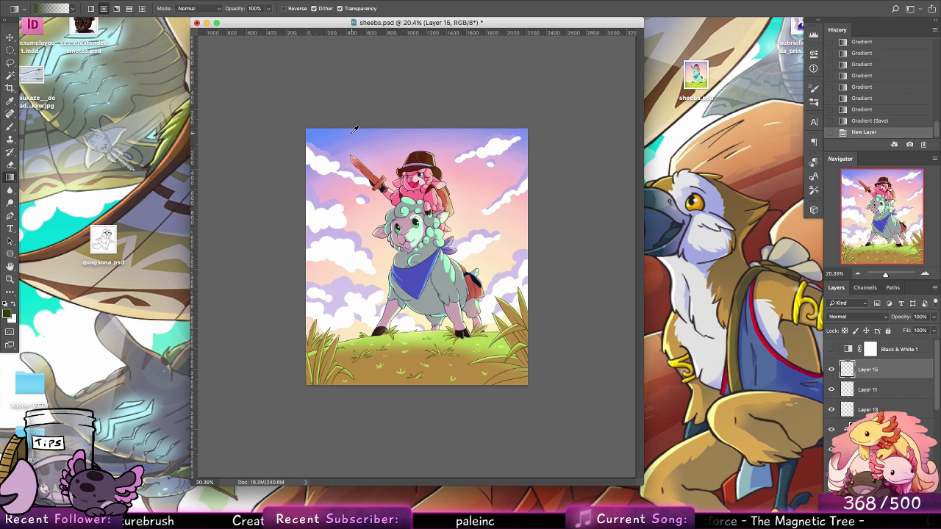
Step: Draw linear gradients in sampled sky blue inward from the picture's upper corners and right edge, and set the layer to Multiply
{"action": "left_click", "coordinate": [318, 141], "text": "alt"}
{"action": "left_click", "coordinate": [8, 315]}
{"action": "left_click", "coordinate": [651, 119]}
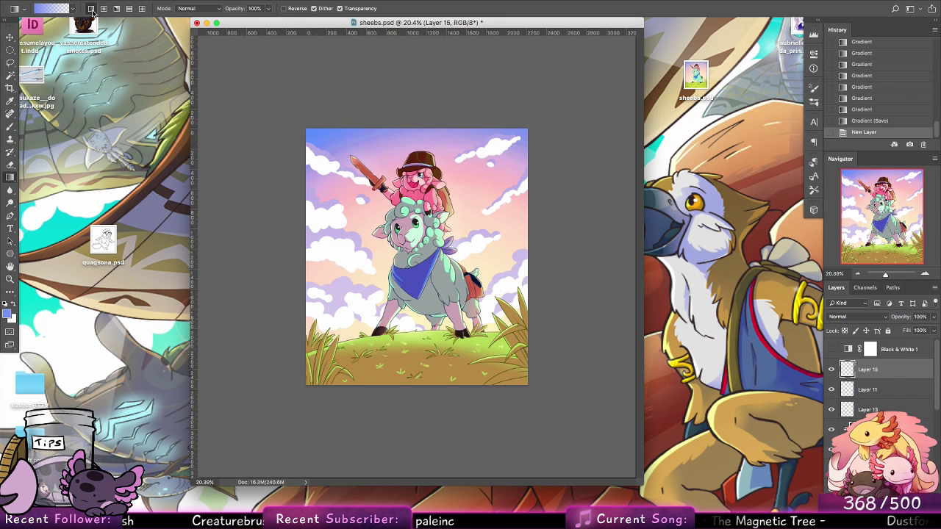
{"action": "left_click_drag", "start_coordinate": [261, 116], "coordinate": [424, 159]}
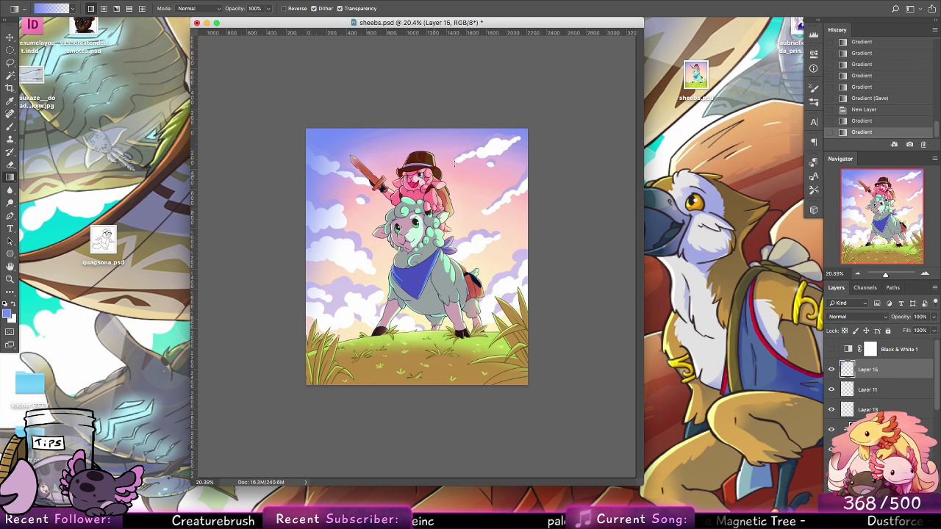
{"action": "left_click_drag", "start_coordinate": [540, 120], "coordinate": [507, 151]}
{"action": "left_click_drag", "start_coordinate": [549, 222], "coordinate": [483, 221]}
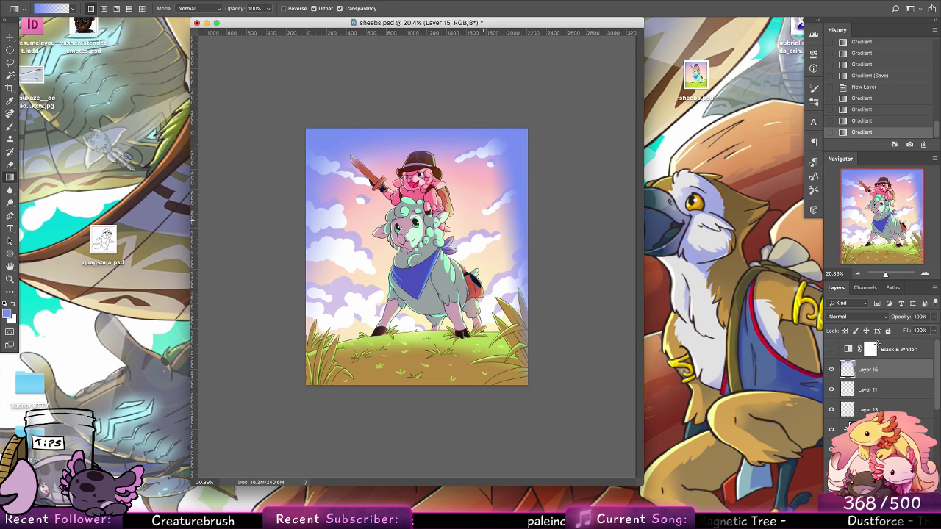
{"action": "left_click", "coordinate": [855, 317]}
{"action": "left_click", "coordinate": [840, 344]}
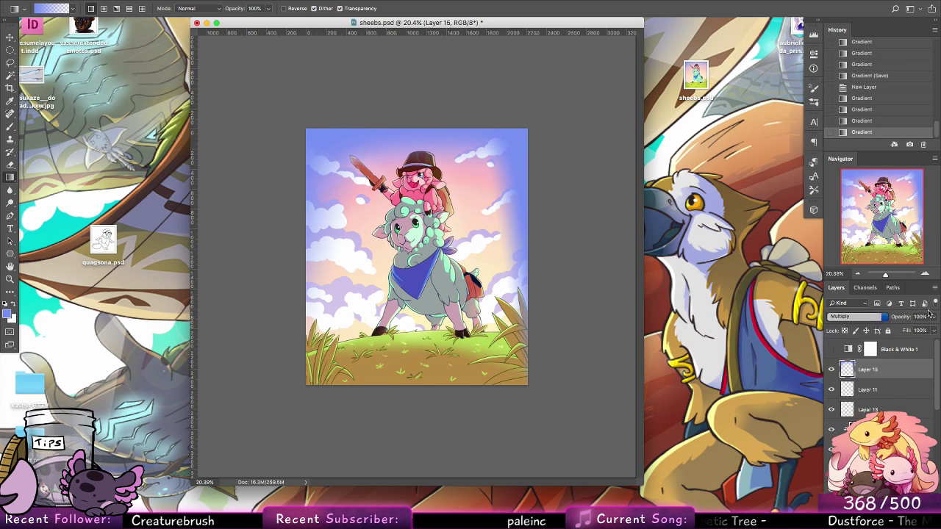
Step: Lower Layer 15's opacity to 43%, checking its effect in colour and through the Black & White adjustment layer
{"action": "left_click", "coordinate": [934, 317]}
{"action": "left_click_drag", "start_coordinate": [932, 329], "coordinate": [893, 335]}
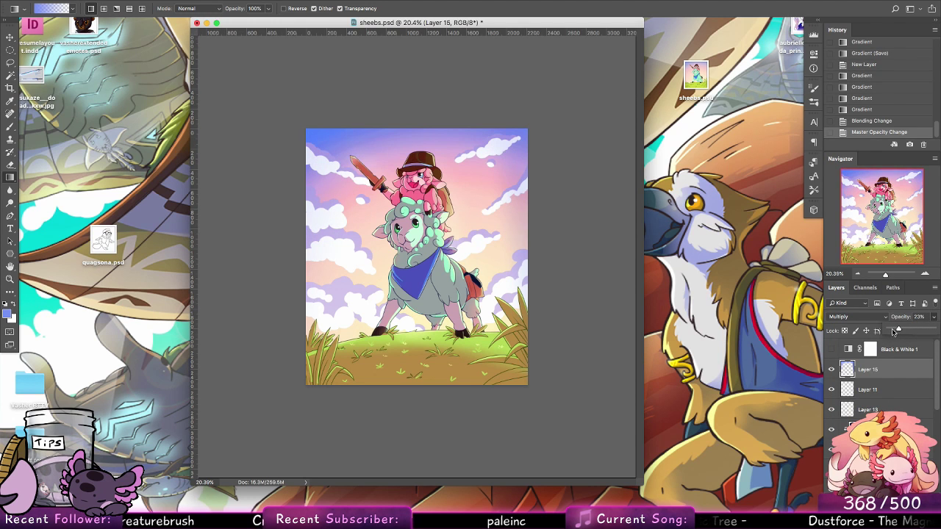
{"action": "left_click", "coordinate": [832, 370]}
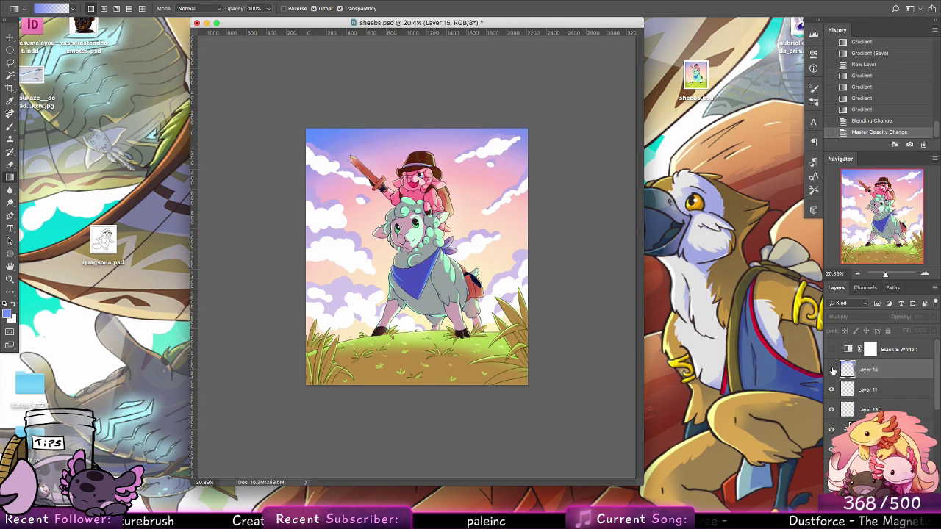
{"action": "left_click", "coordinate": [833, 370]}
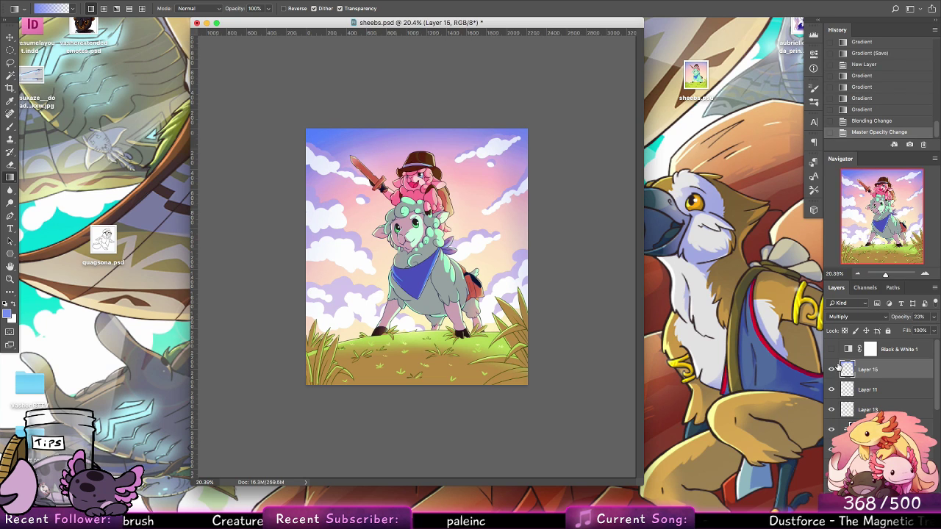
{"action": "left_click", "coordinate": [832, 350]}
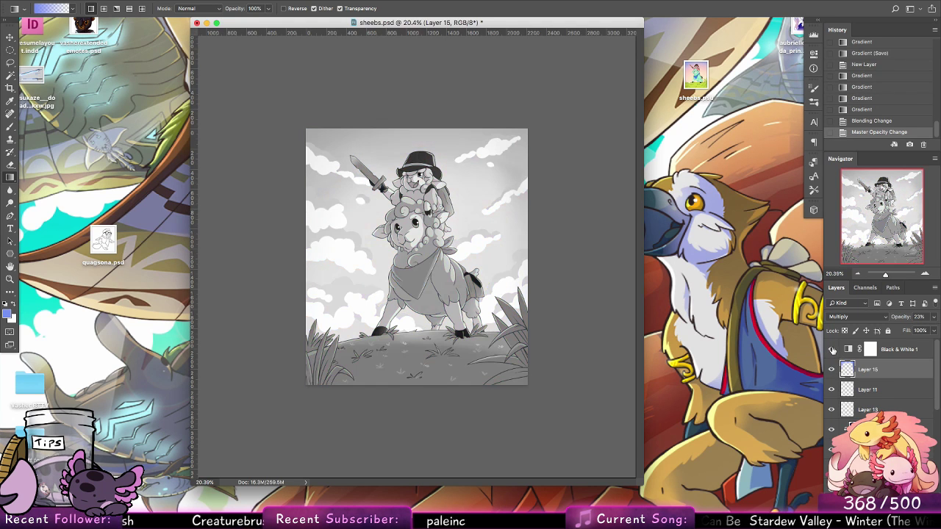
{"action": "left_click", "coordinate": [832, 370]}
{"action": "left_click", "coordinate": [832, 371]}
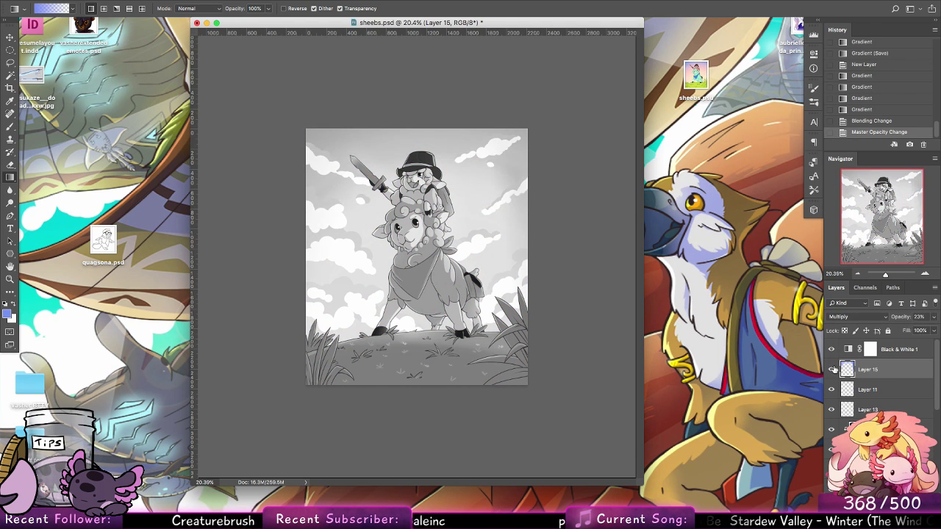
{"action": "left_click", "coordinate": [934, 317]}
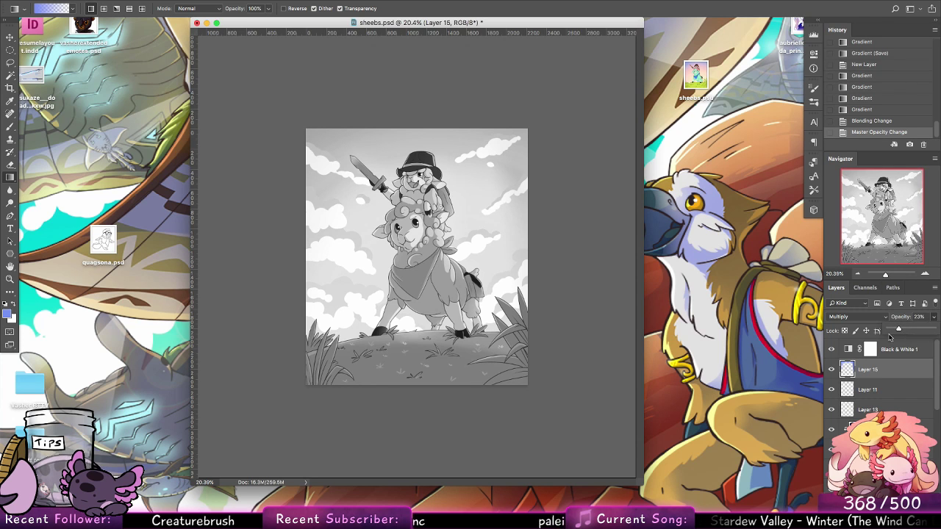
{"action": "left_click_drag", "start_coordinate": [904, 332], "coordinate": [914, 331]}
{"action": "left_click", "coordinate": [833, 348]}
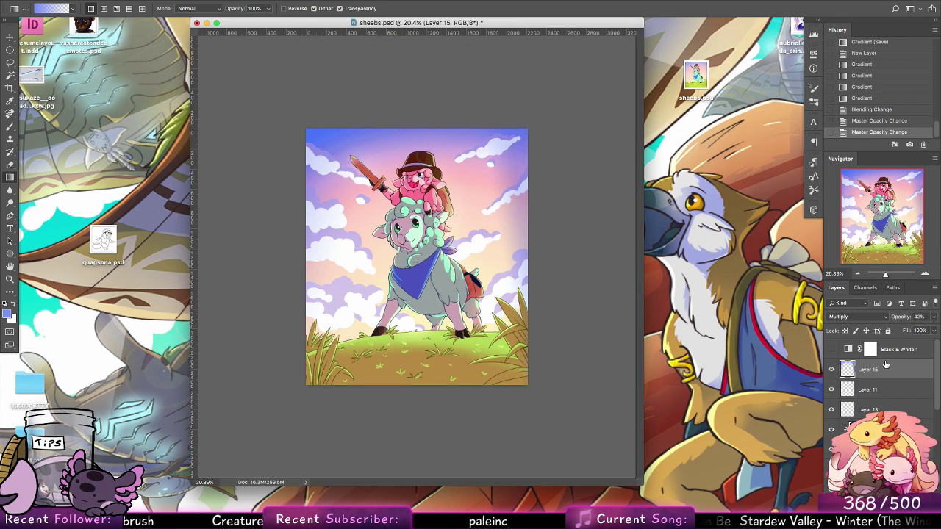
{"action": "left_click", "coordinate": [11, 189]}
{"action": "left_click", "coordinate": [352, 398]}
{"action": "left_click", "coordinate": [340, 399]}
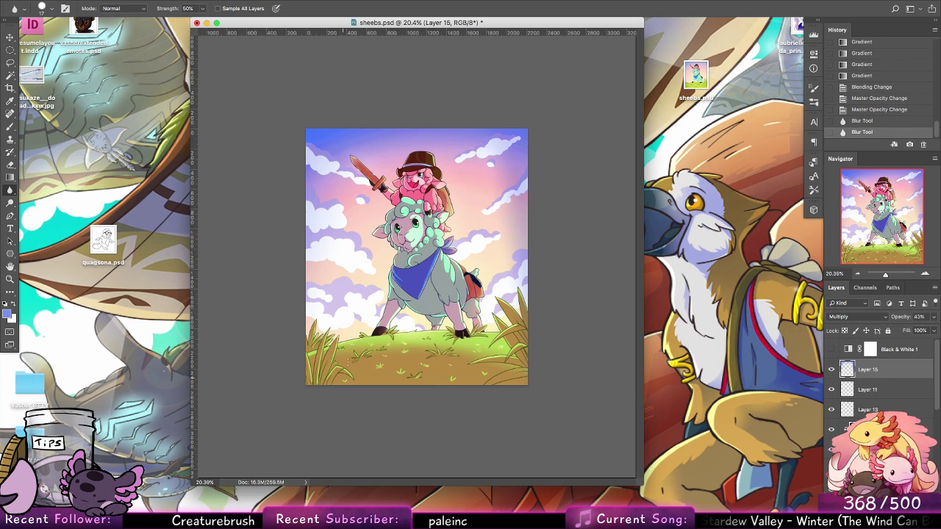
{"action": "left_click", "coordinate": [340, 398]}
{"action": "left_click", "coordinate": [339, 398]}
{"action": "left_click", "coordinate": [429, 382]}
{"action": "left_click", "coordinate": [427, 361]}
{"action": "left_click", "coordinate": [428, 361]}
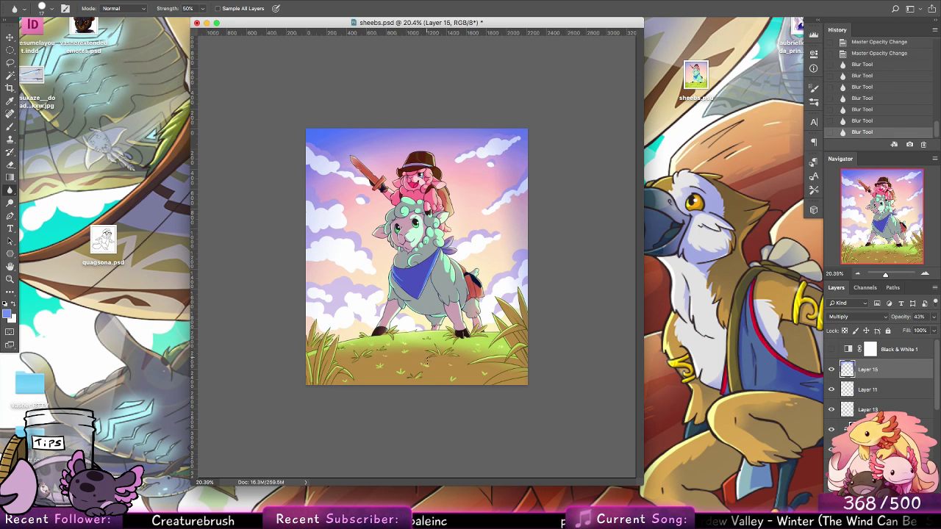
Step: Draw several short linear gradients in the blue foreground colour upward from the picture's lower edge on Layer 15
{"action": "key", "text": "g"}
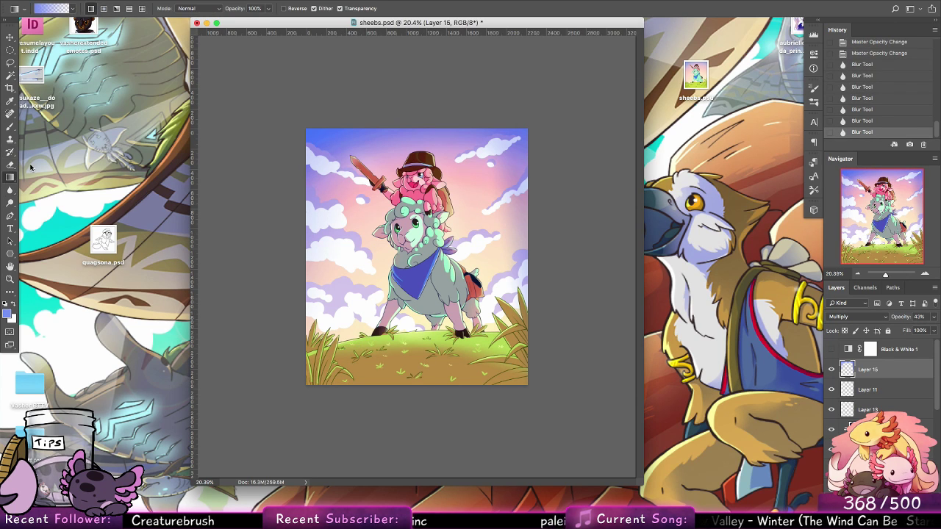
{"action": "left_click_drag", "start_coordinate": [336, 383], "coordinate": [356, 362]}
{"action": "left_click_drag", "start_coordinate": [487, 392], "coordinate": [483, 348]}
{"action": "left_click_drag", "start_coordinate": [438, 392], "coordinate": [430, 364]}
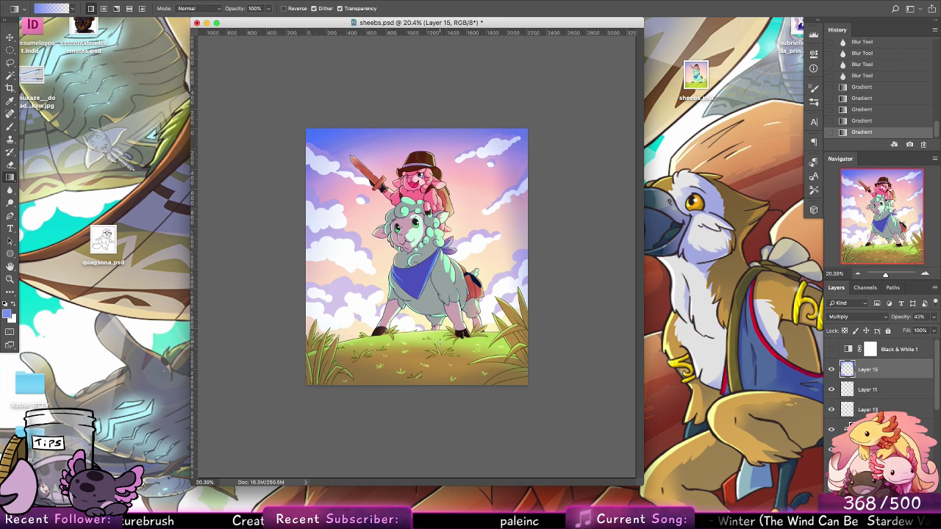
{"action": "left_click_drag", "start_coordinate": [375, 392], "coordinate": [387, 357]}
{"action": "left_click_drag", "start_coordinate": [395, 390], "coordinate": [396, 351]}
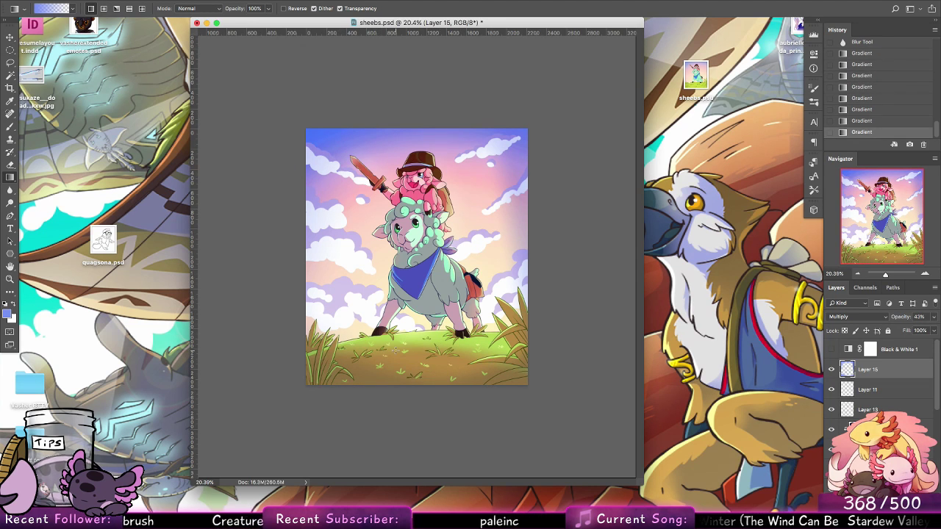
Step: Compare the picture with and without Layer 15, in colour and in black and white, and save the file
{"action": "left_click", "coordinate": [832, 370]}
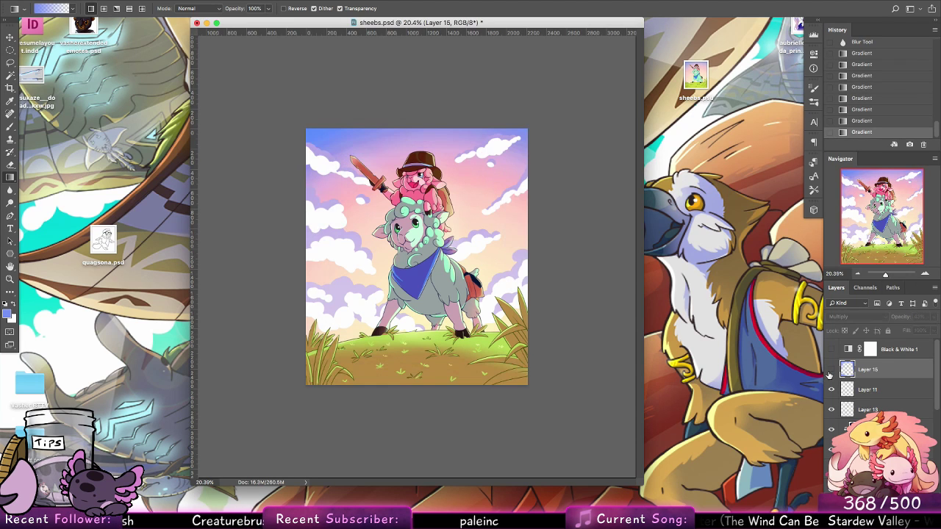
{"action": "left_click", "coordinate": [832, 370]}
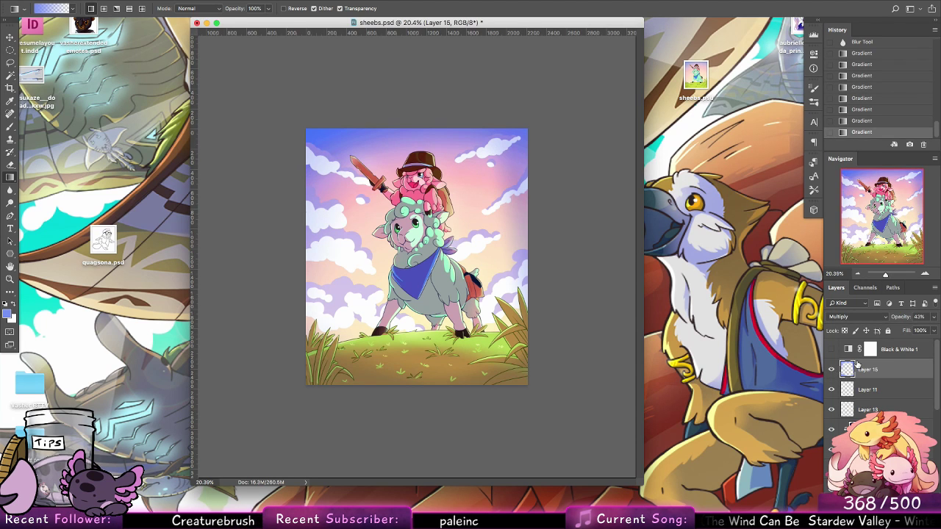
{"action": "left_click", "coordinate": [833, 350]}
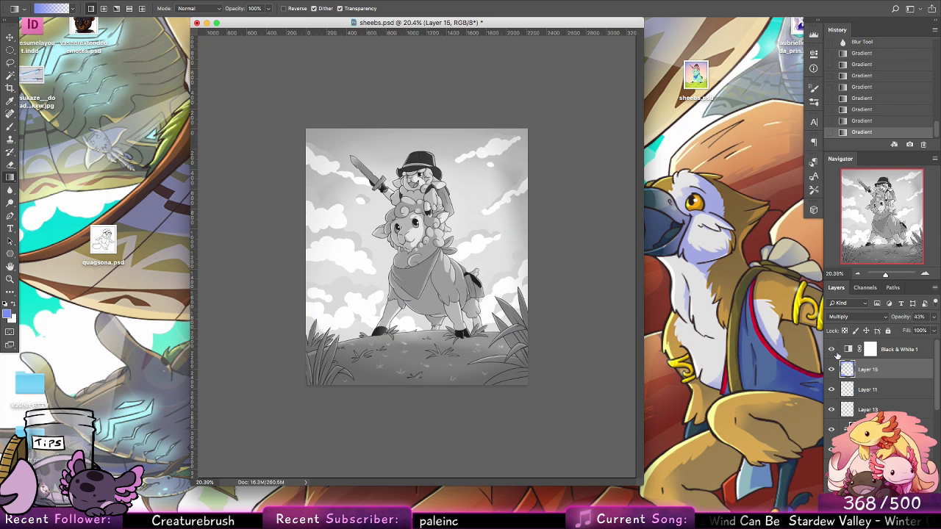
{"action": "left_click", "coordinate": [832, 370]}
{"action": "left_click", "coordinate": [832, 370]}
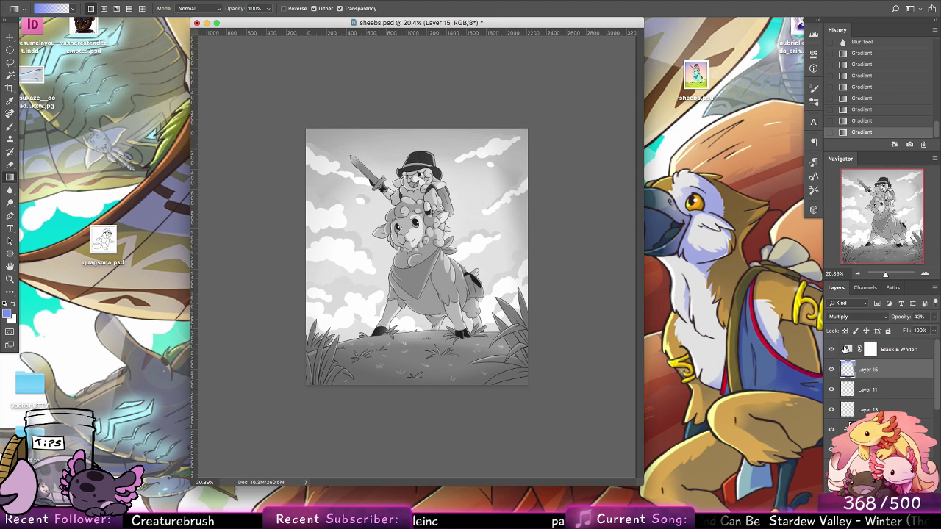
{"action": "left_click", "coordinate": [832, 349]}
{"action": "key", "text": "super+a"}
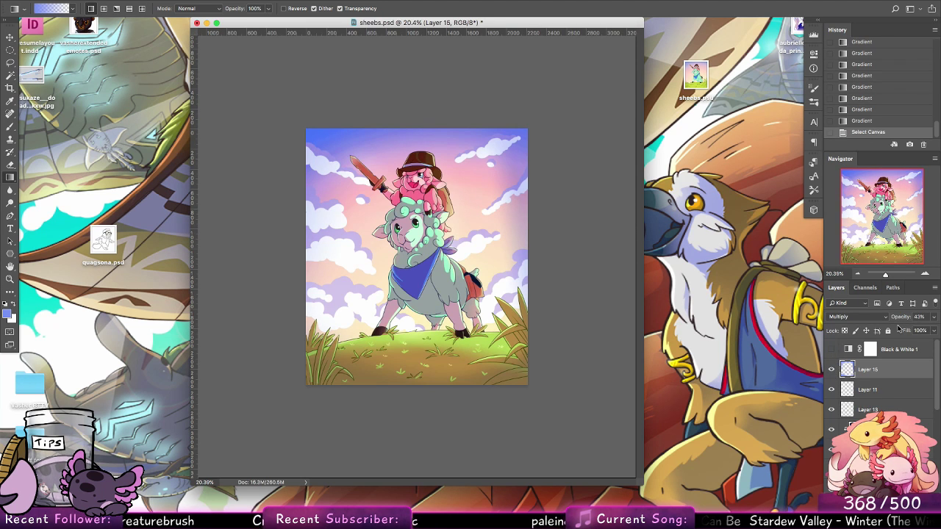
{"action": "key", "text": "super+s"}
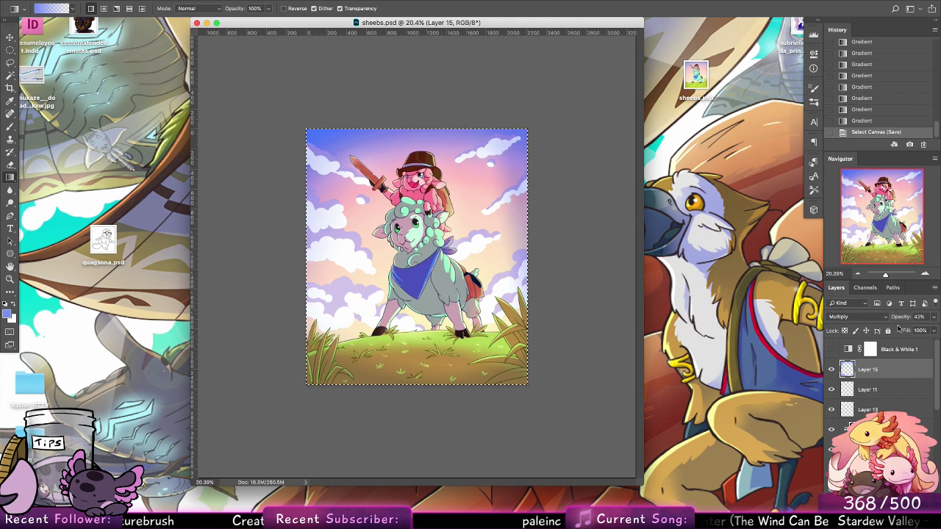
{"action": "key", "text": "ctrl+d"}
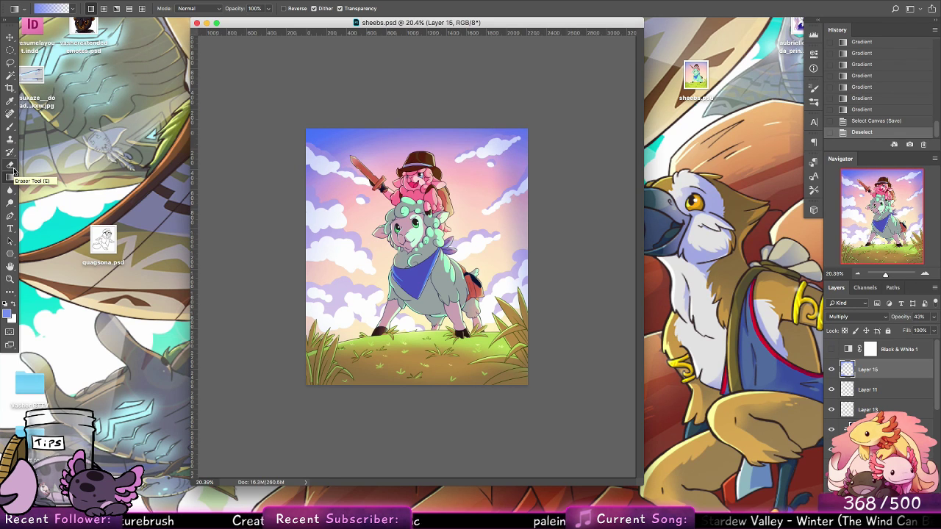
Step: Stamp the artist's signature with the 242 px signature brush on a new layer in the picture's lower-right corner
{"action": "left_click", "coordinate": [10, 127]}
{"action": "left_click", "coordinate": [44, 9]}
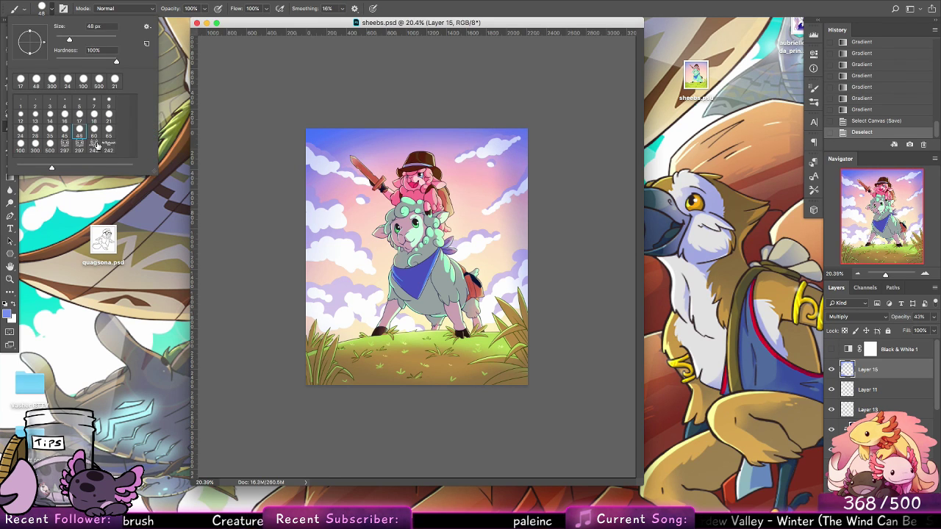
{"action": "left_click", "coordinate": [97, 144]}
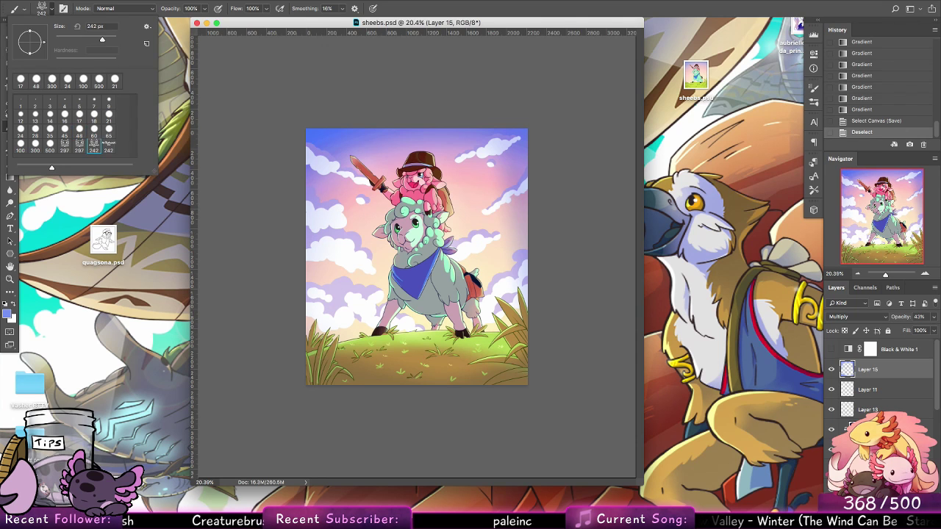
{"action": "left_click", "coordinate": [911, 513]}
{"action": "left_click", "coordinate": [514, 373]}
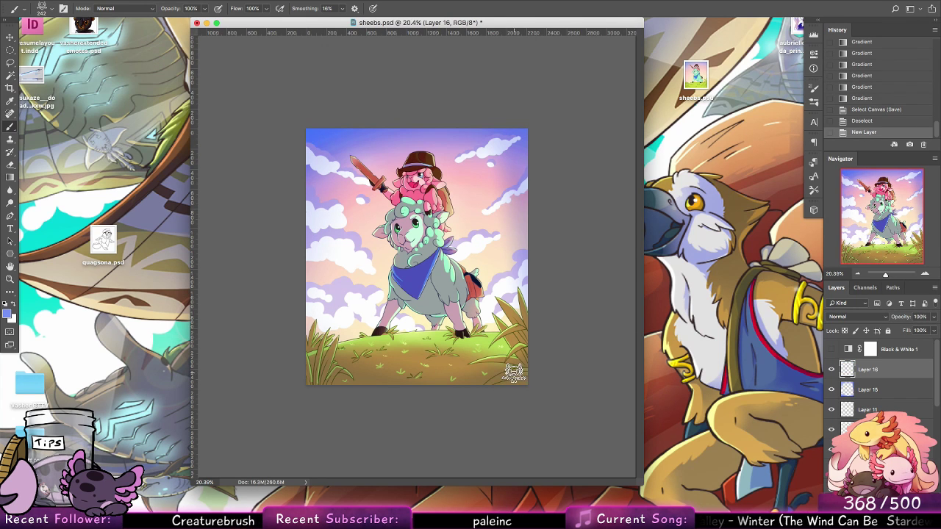
Step: Set the signature layer to Multiply at 58% opacity and save the file
{"action": "left_click", "coordinate": [844, 317]}
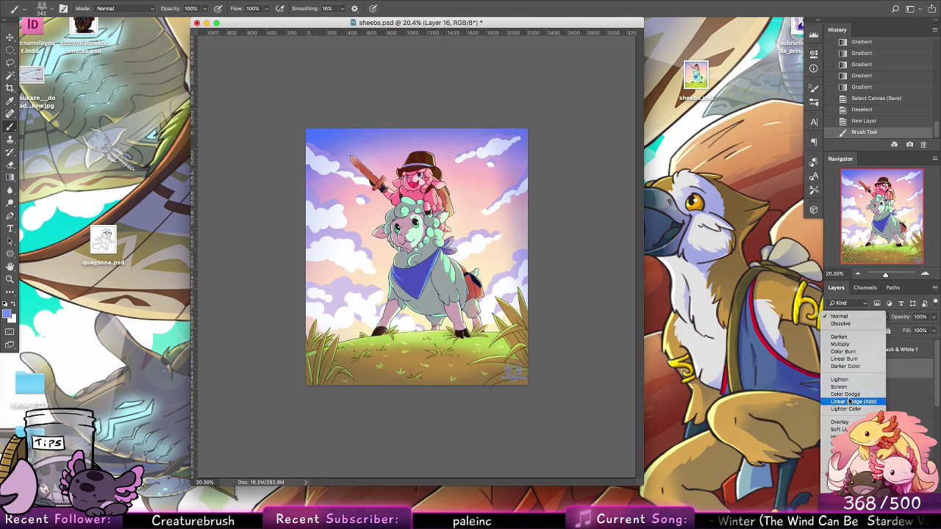
{"action": "left_click", "coordinate": [840, 344]}
{"action": "left_click", "coordinate": [853, 317]}
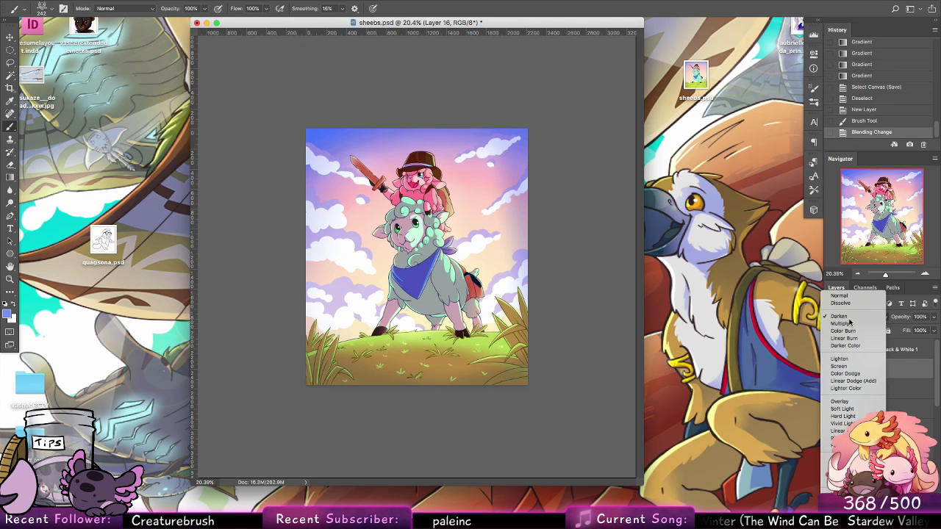
{"action": "left_click", "coordinate": [842, 317]}
{"action": "left_click_drag", "start_coordinate": [933, 318], "coordinate": [915, 332]}
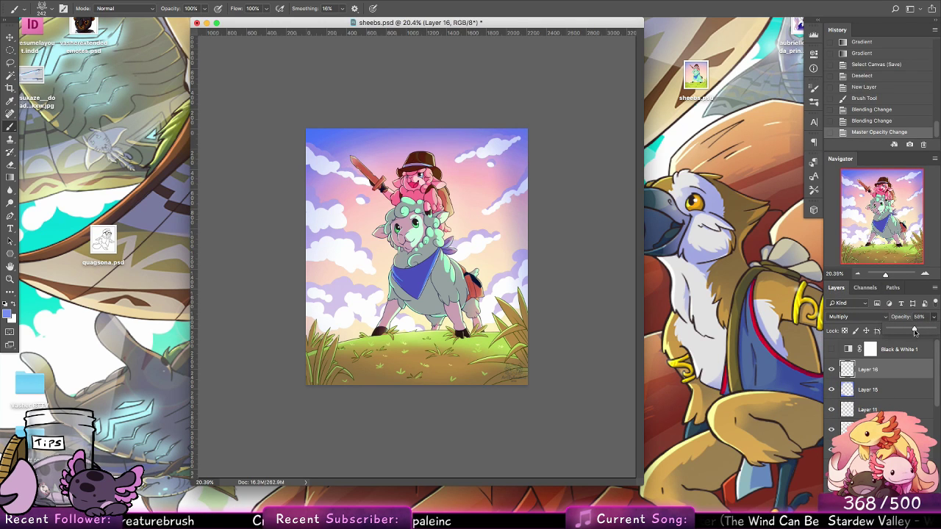
{"action": "key", "text": "super+s"}
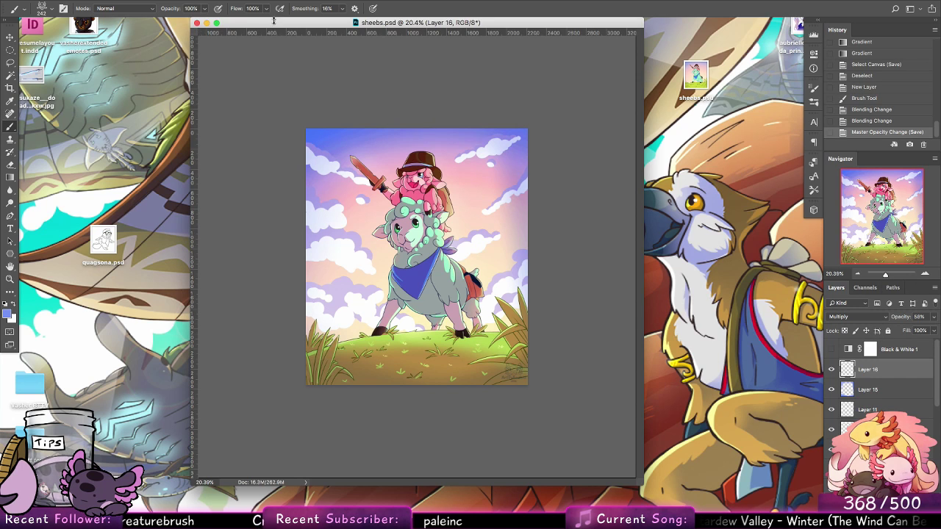
Step: View the finished picture enlarged, close sheebs.psd, and move its desktop file below quagsona.psd
{"action": "left_click_drag", "start_coordinate": [229, 24], "coordinate": [85, 24]}
{"action": "key", "text": "z"}
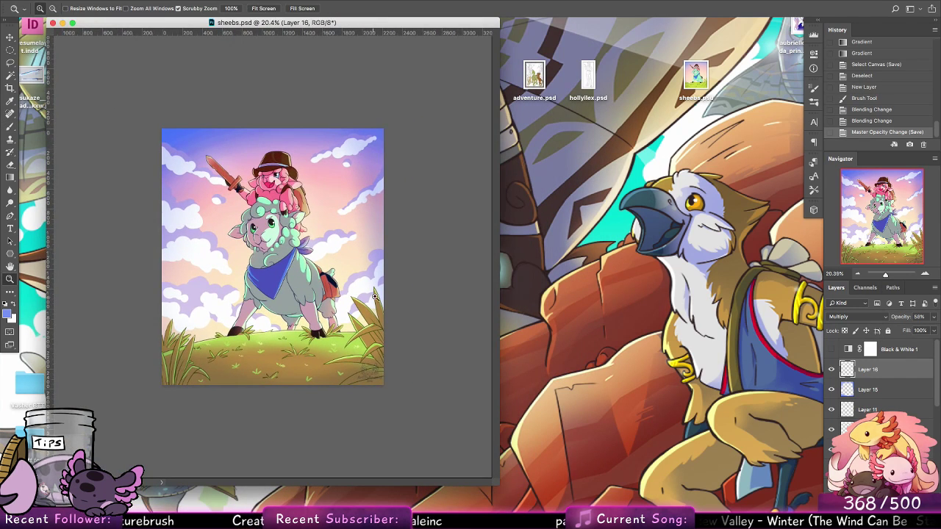
{"action": "left_click_drag", "start_coordinate": [272, 256], "coordinate": [395, 285]}
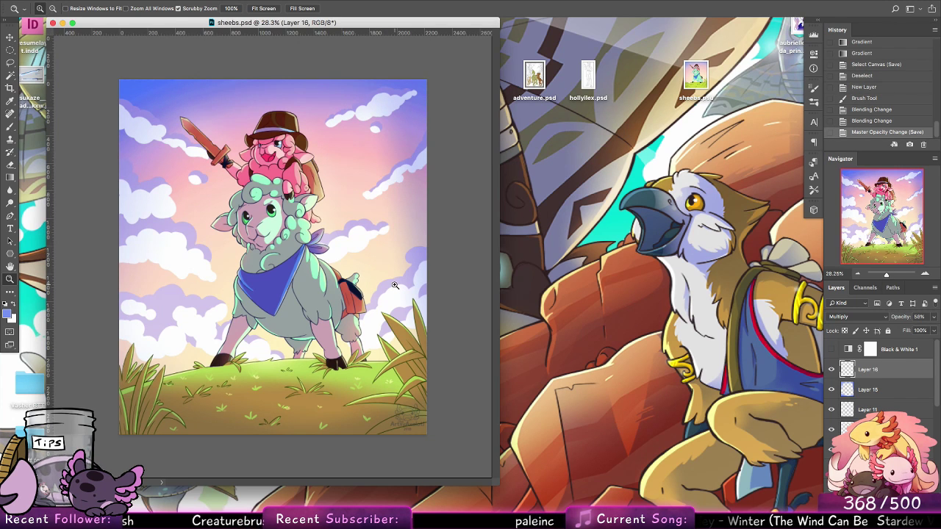
{"action": "left_click", "coordinate": [52, 22]}
{"action": "left_click", "coordinate": [449, 244]}
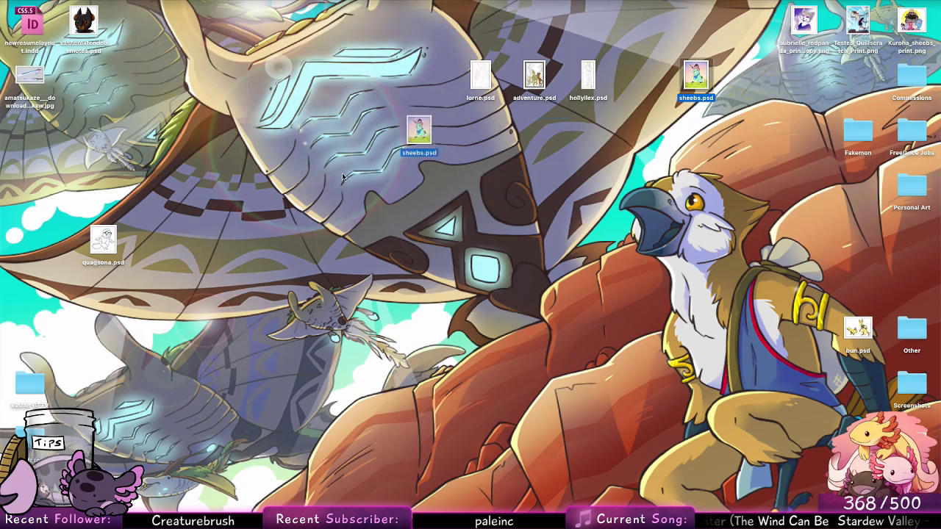
{"action": "left_click_drag", "start_coordinate": [696, 77], "coordinate": [103, 298]}
Step: Open adventure.psd from the desktop and create a new layer above Layer 20, clipped to it with a clipping mask
{"action": "double_click", "coordinate": [542, 94]}
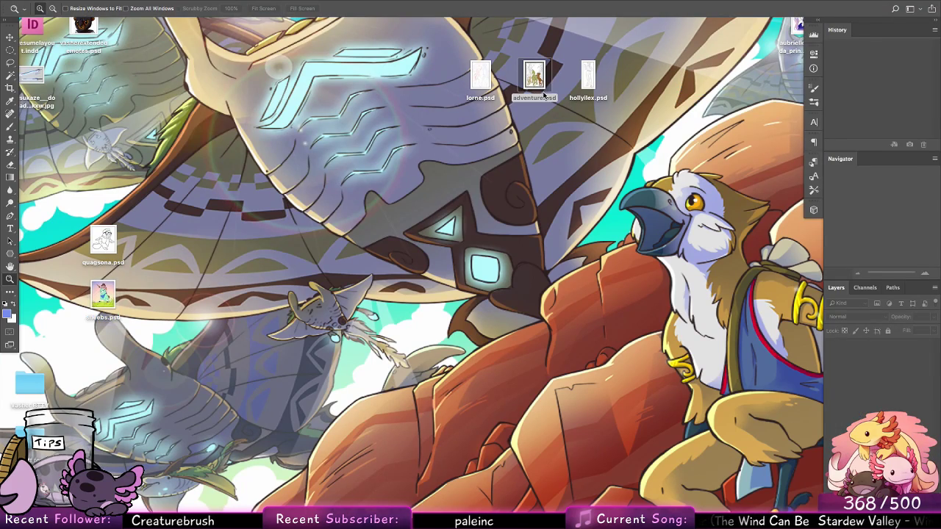
{"action": "left_click_drag", "start_coordinate": [329, 438], "coordinate": [512, 500]}
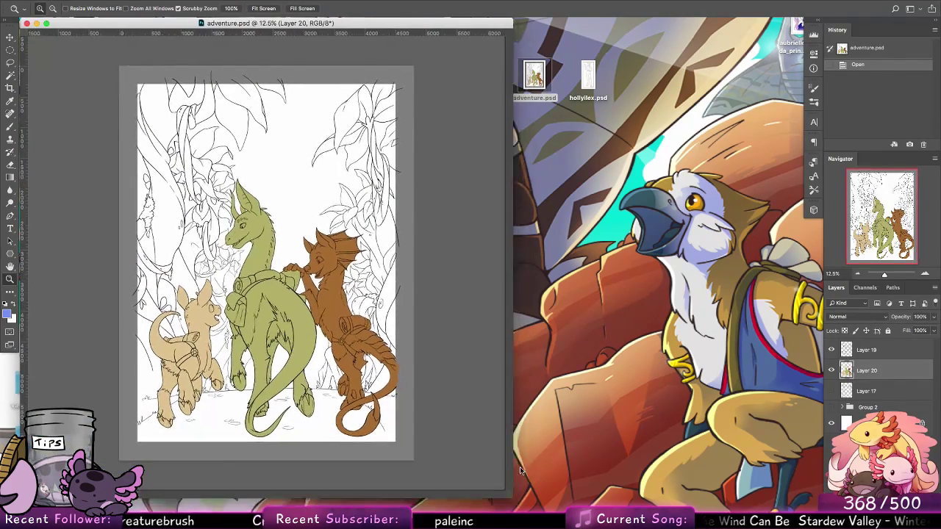
{"action": "left_click", "coordinate": [911, 507]}
{"action": "right_click", "coordinate": [894, 371]}
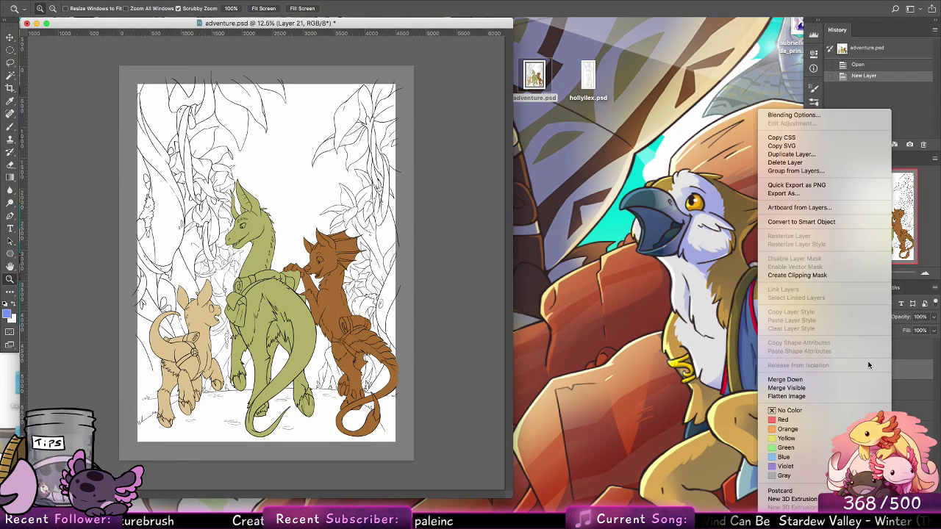
{"action": "left_click", "coordinate": [797, 277]}
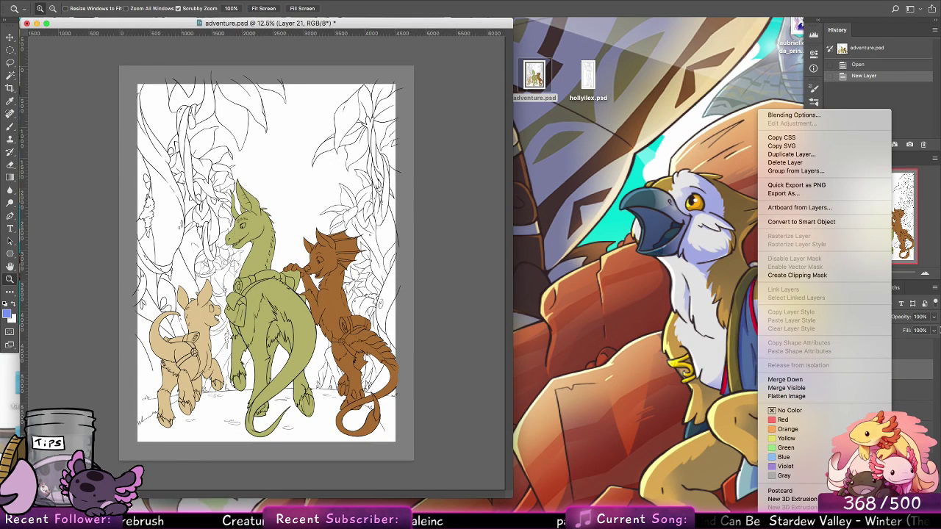
{"action": "left_click", "coordinate": [918, 380]}
{"action": "right_click", "coordinate": [907, 371]}
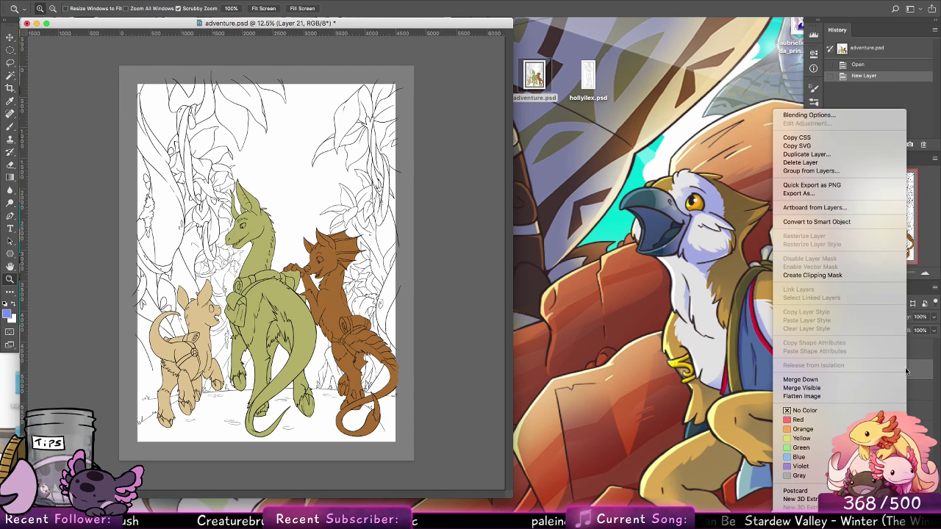
{"action": "left_click", "coordinate": [825, 276]}
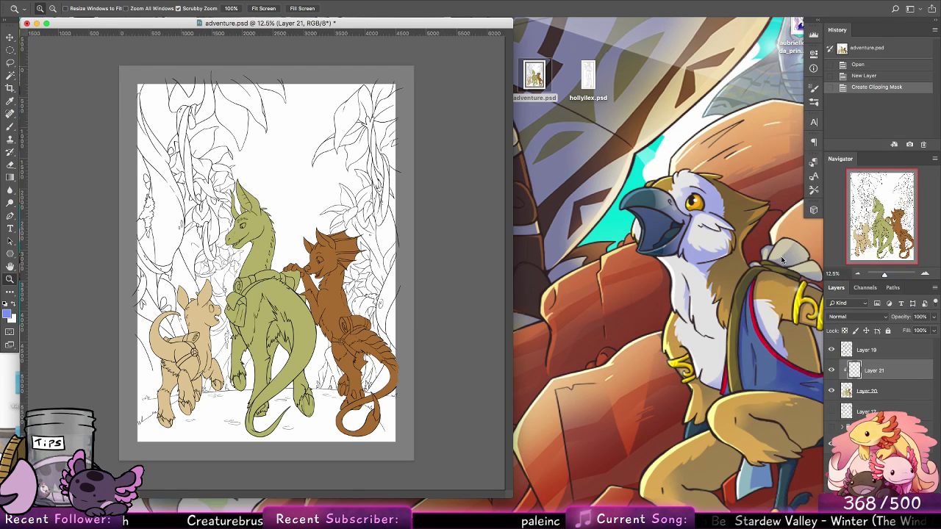
Step: Delete the empty clipped Layer 21 above Layer 20
{"action": "left_click", "coordinate": [11, 178]}
{"action": "left_click", "coordinate": [34, 187]}
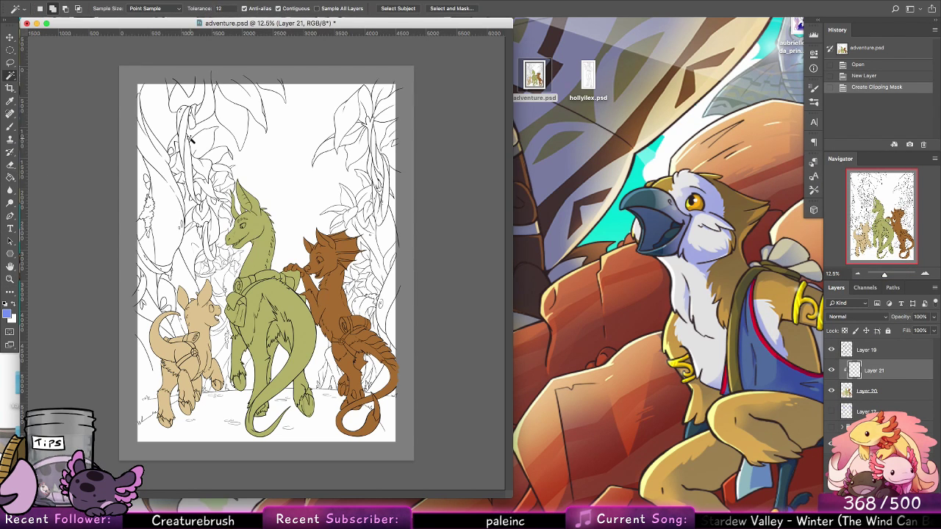
{"action": "double_click", "coordinate": [883, 392]}
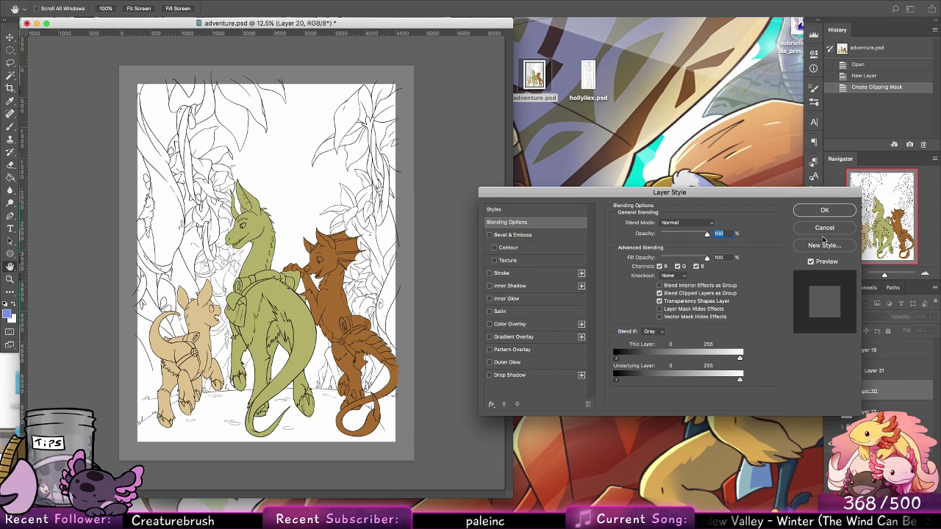
{"action": "left_click", "coordinate": [824, 231]}
{"action": "left_click", "coordinate": [886, 372]}
{"action": "left_click", "coordinate": [924, 522]}
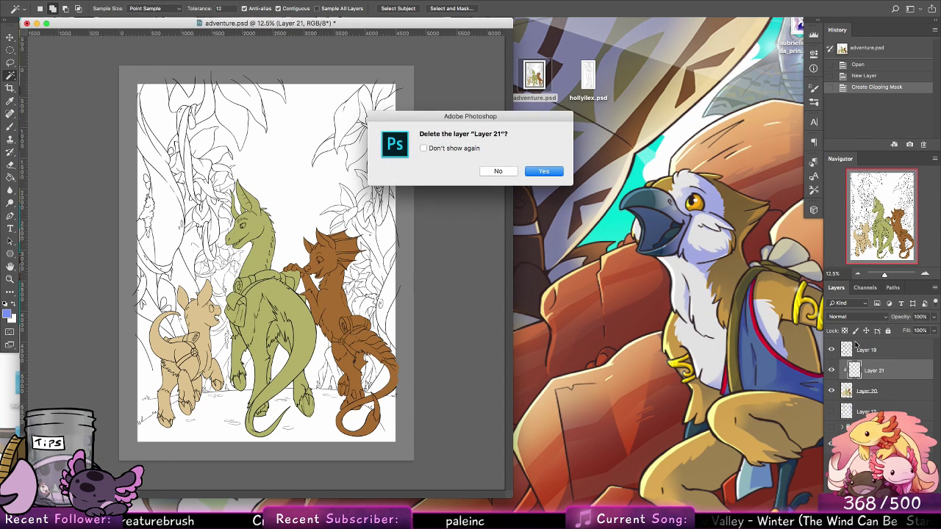
{"action": "left_click", "coordinate": [544, 172]}
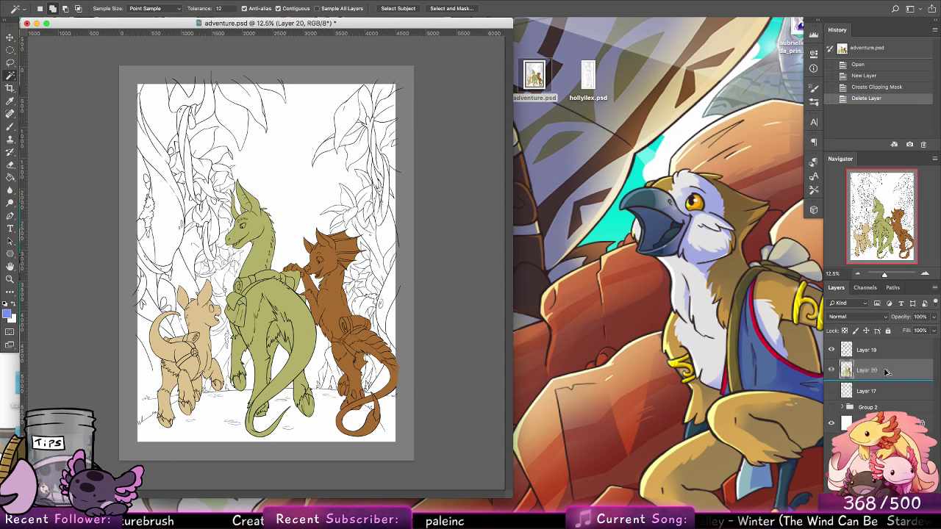
Step: Duplicate Layer 20 directly above itself and clip the copy to the original with a clipping mask
{"action": "left_click_drag", "start_coordinate": [882, 372], "coordinate": [886, 378]}
{"action": "right_click", "coordinate": [886, 378]}
{"action": "left_click", "coordinate": [845, 278]}
Step: Fill all three characters on the base Layer 20 with flat purple, check them beneath the clipped copy, and select Layer 20 copy
{"action": "left_click", "coordinate": [888, 391]}
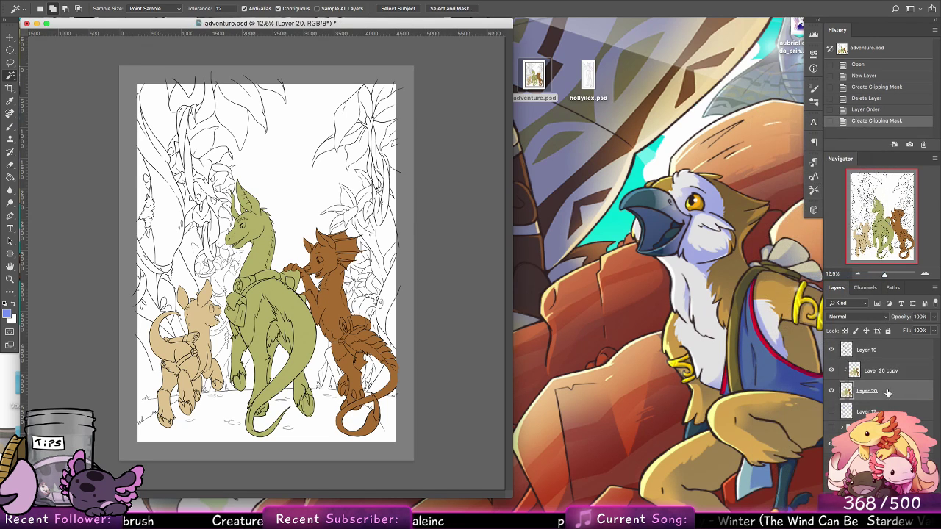
{"action": "key", "text": "i"}
{"action": "left_click", "coordinate": [8, 314]}
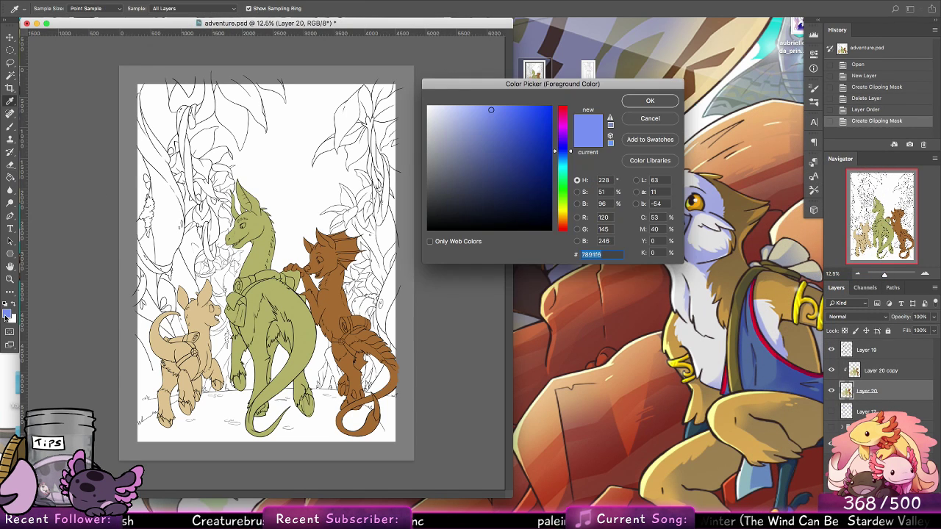
{"action": "left_click", "coordinate": [646, 107]}
{"action": "left_click", "coordinate": [345, 313]}
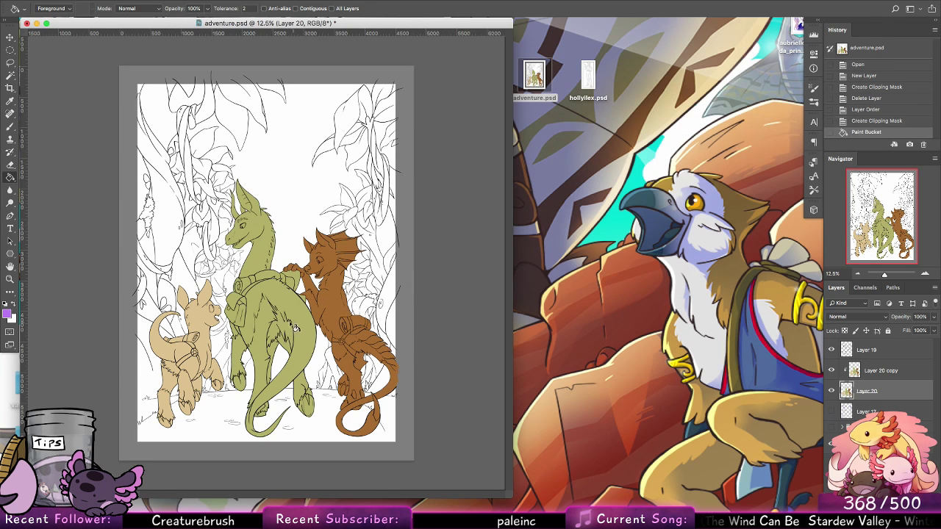
{"action": "left_click", "coordinate": [241, 333]}
{"action": "left_click", "coordinate": [213, 350]}
{"action": "left_click", "coordinate": [832, 370]}
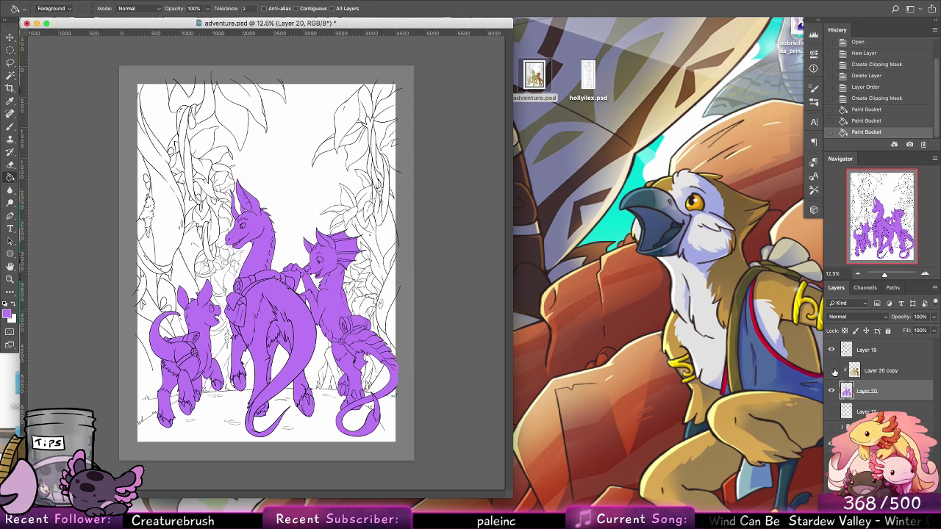
{"action": "left_click", "coordinate": [834, 370]}
{"action": "left_click", "coordinate": [869, 372]}
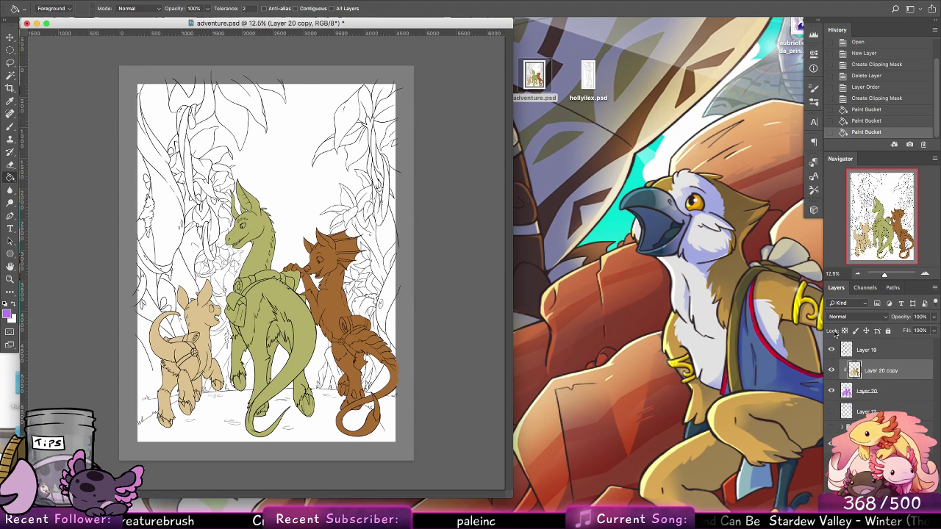
Step: Switch to Chrome and search Google Images for the character owner's username in a new window
{"action": "left_click", "coordinate": [315, 500]}
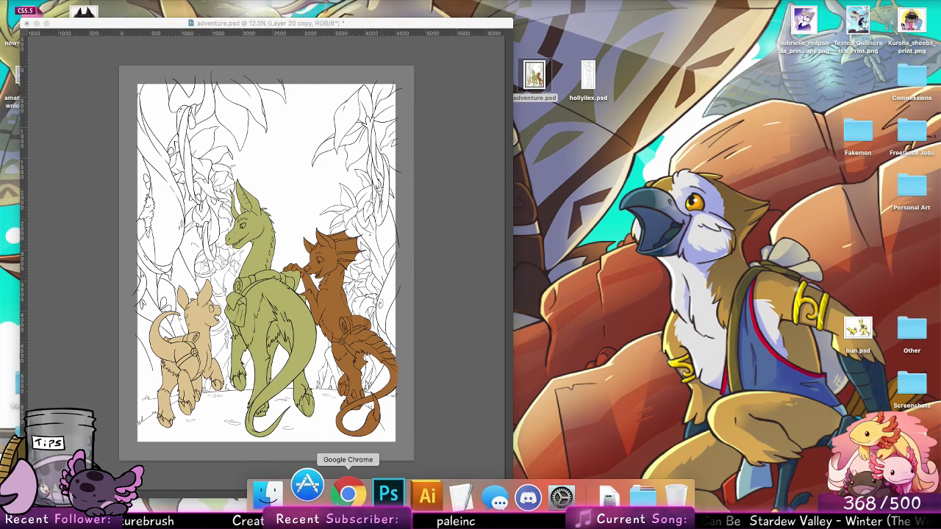
{"action": "left_click", "coordinate": [350, 497]}
{"action": "right_click", "coordinate": [314, 495]}
{"action": "left_click", "coordinate": [321, 453]}
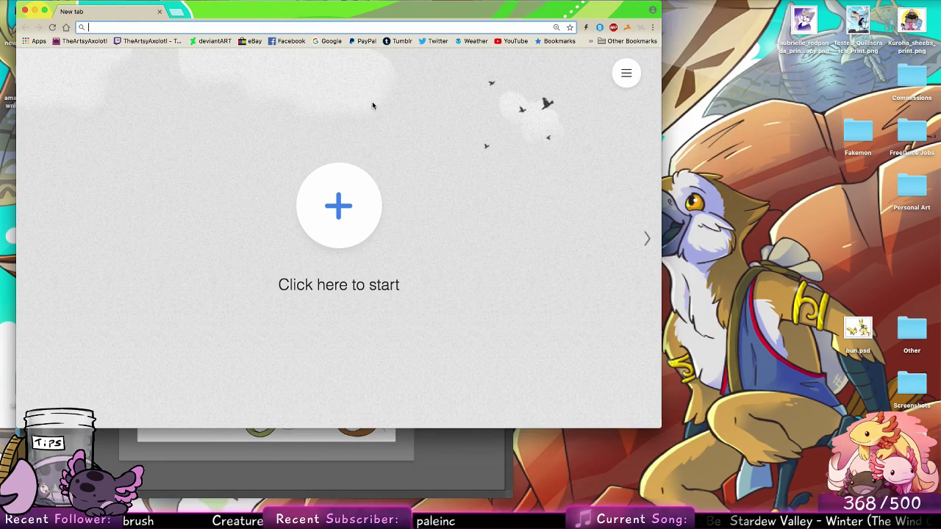
{"action": "type", "text": "mereneth\\"}
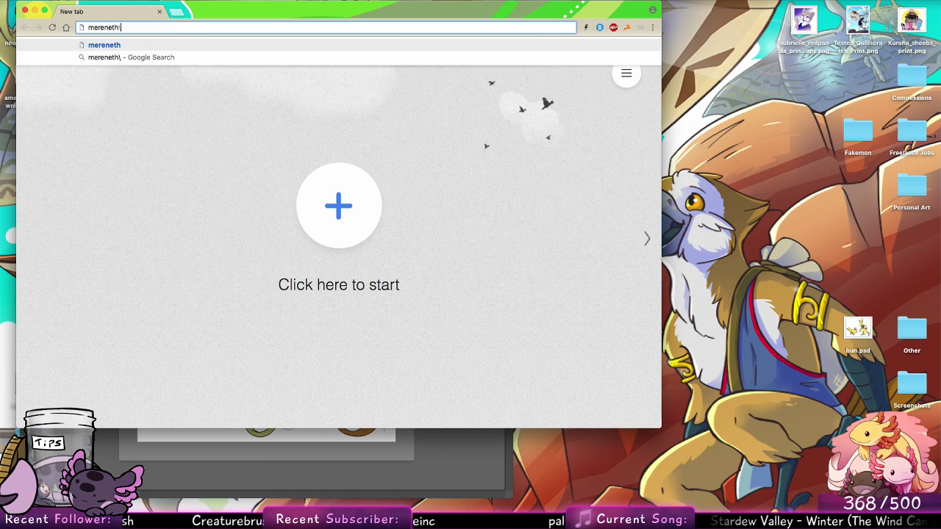
{"action": "key", "text": "BackSpace"}
{"action": "key", "text": "Return"}
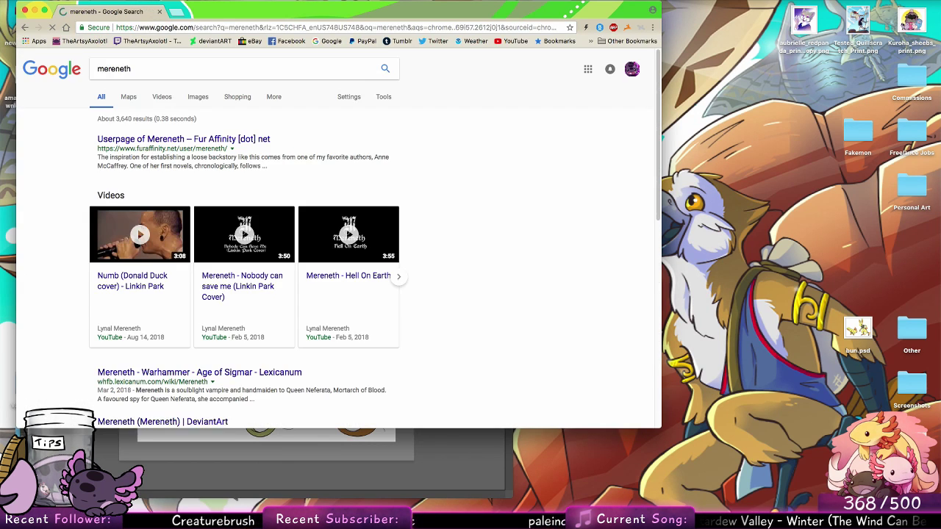
{"action": "left_click", "coordinate": [197, 97]}
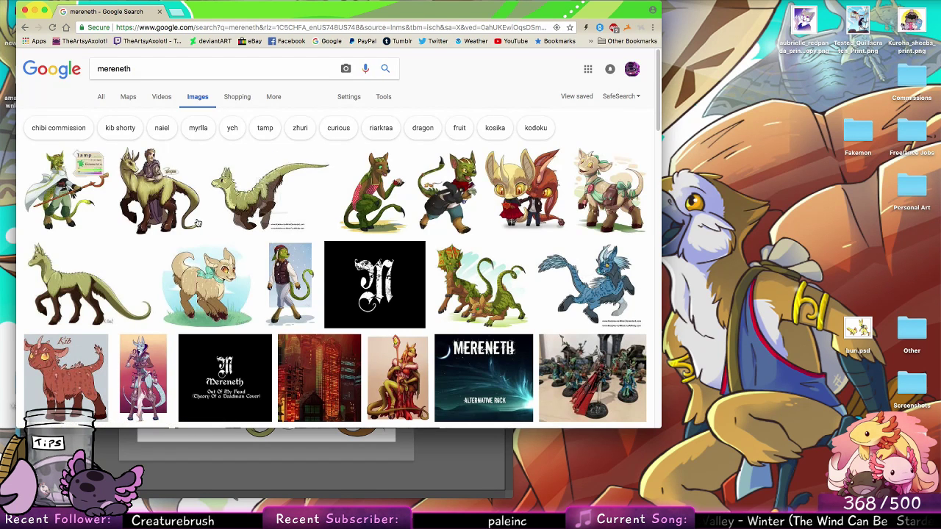
Step: Open the green creature's "Riarkraa Reference - Current" page on DeviantArt and copy its full-size image
{"action": "left_click", "coordinate": [111, 282]}
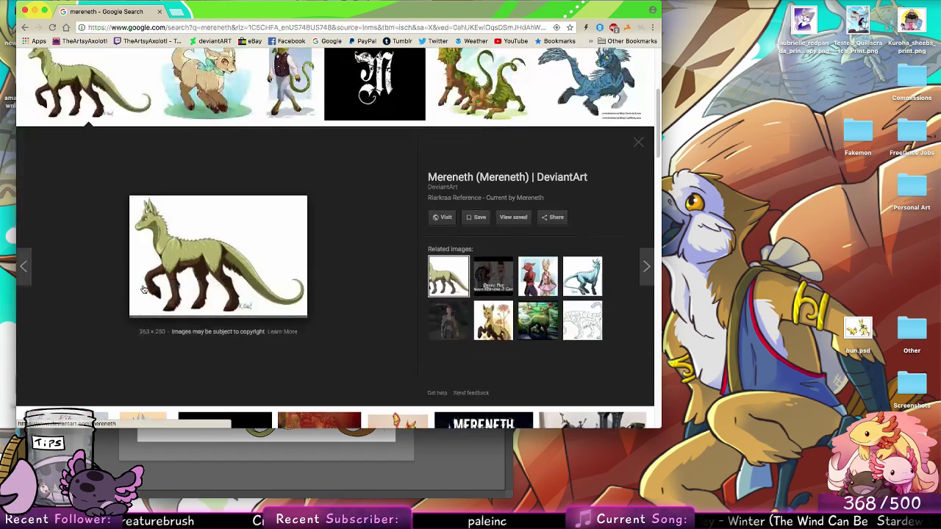
{"action": "left_click", "coordinate": [447, 220]}
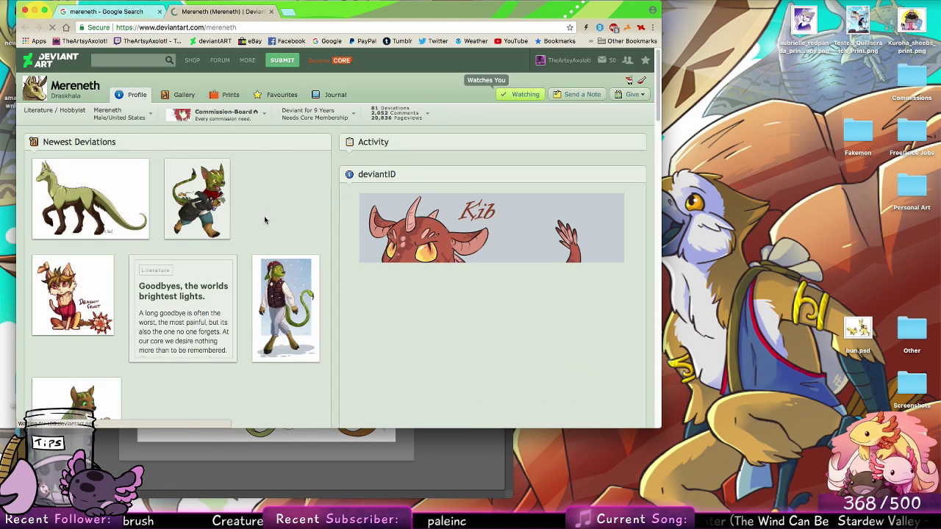
{"action": "left_click", "coordinate": [121, 211]}
{"action": "right_click", "coordinate": [229, 245]}
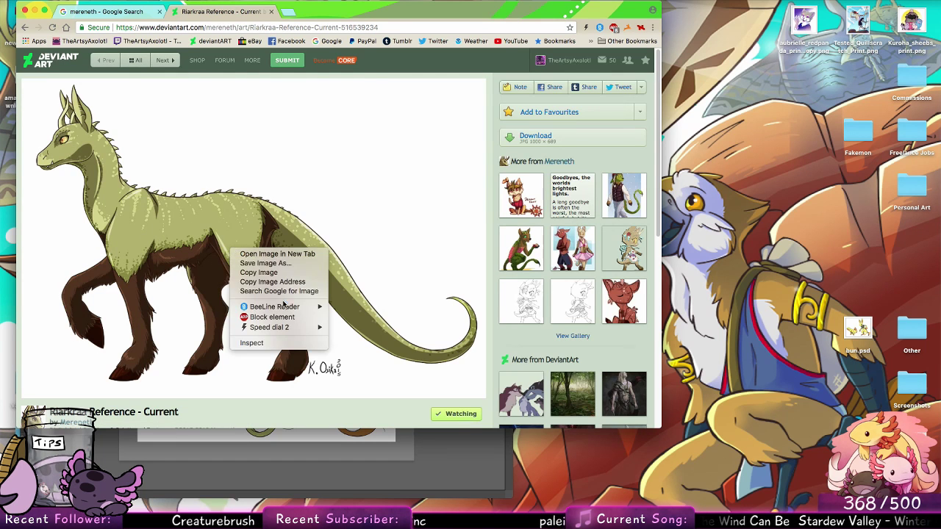
{"action": "left_click", "coordinate": [253, 270]}
Step: Switch to Photoshop and paste the copied reference image into a new document at 100% view
{"action": "left_click", "coordinate": [270, 464]}
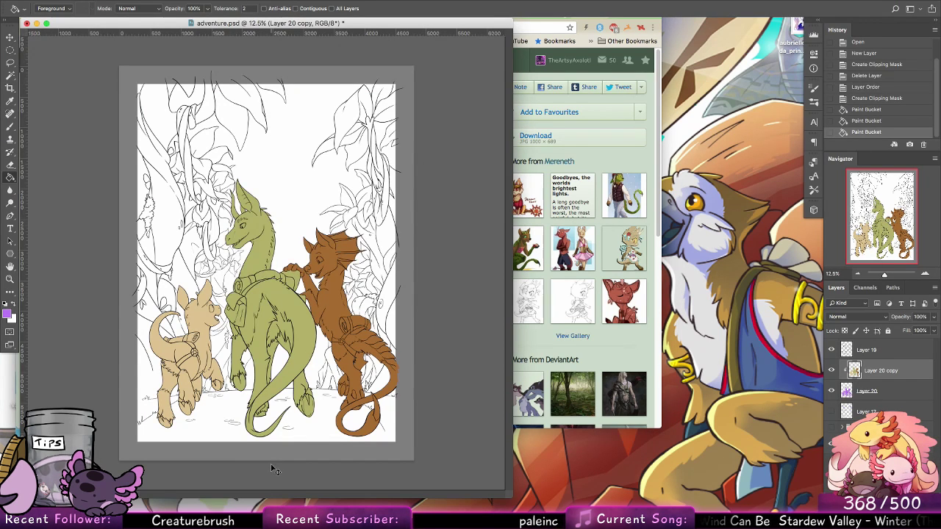
{"action": "key", "text": "super+n"}
{"action": "key", "text": "super+space"}
{"action": "left_click", "coordinate": [450, 123]}
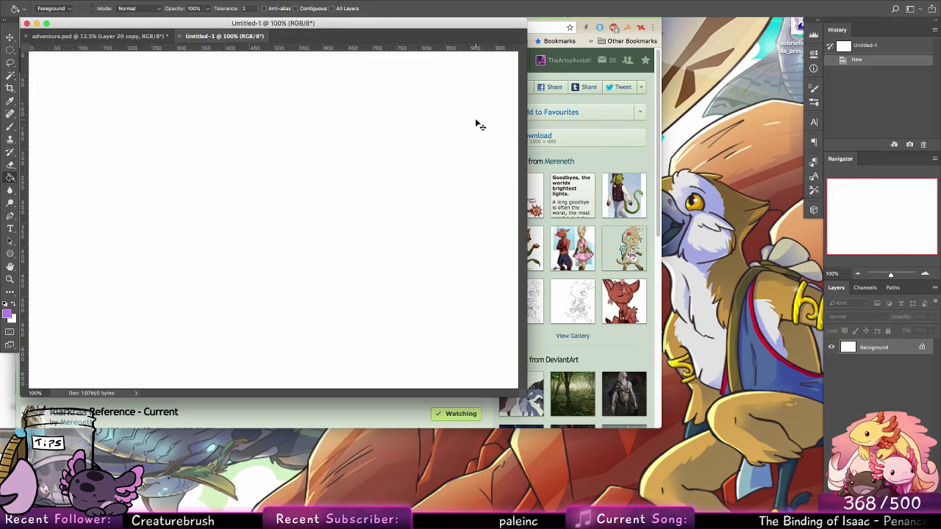
{"action": "key", "text": "super+v"}
{"action": "key", "text": "super+1"}
Step: Float the reference document beside adventure.psd and resize the adventure.psd window to be narrower and taller
{"action": "left_click_drag", "start_coordinate": [107, 30], "coordinate": [597, 53]}
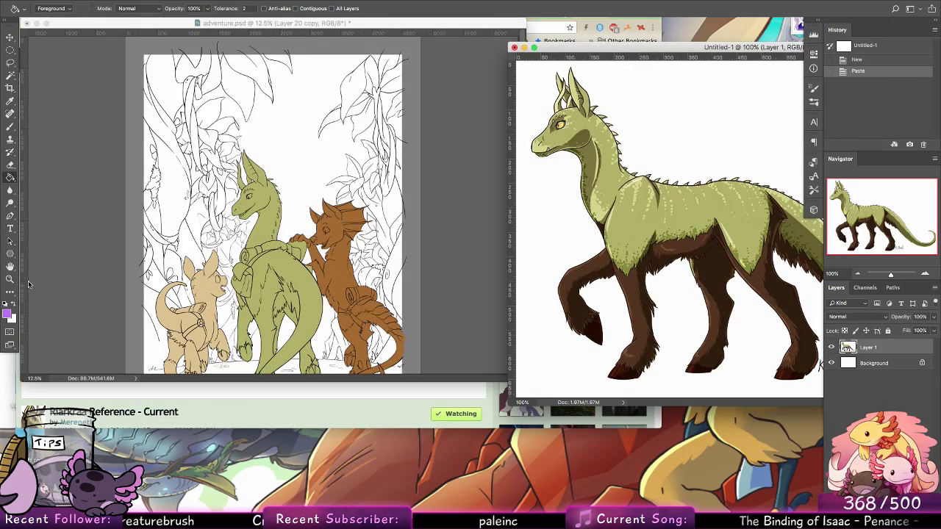
{"action": "left_click", "coordinate": [481, 309]}
{"action": "left_click_drag", "start_coordinate": [526, 381], "coordinate": [454, 490]}
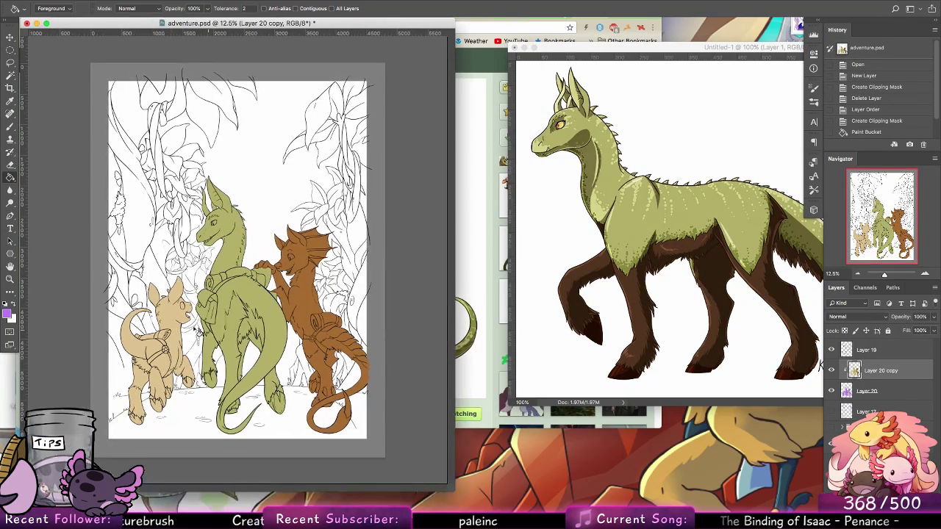
Step: Sample the light yellow from the reference's eye and paint the green creature's iris with the 17 px brush on Layer 20 copy
{"action": "key", "text": "z"}
{"action": "left_click_drag", "start_coordinate": [214, 217], "coordinate": [312, 217]}
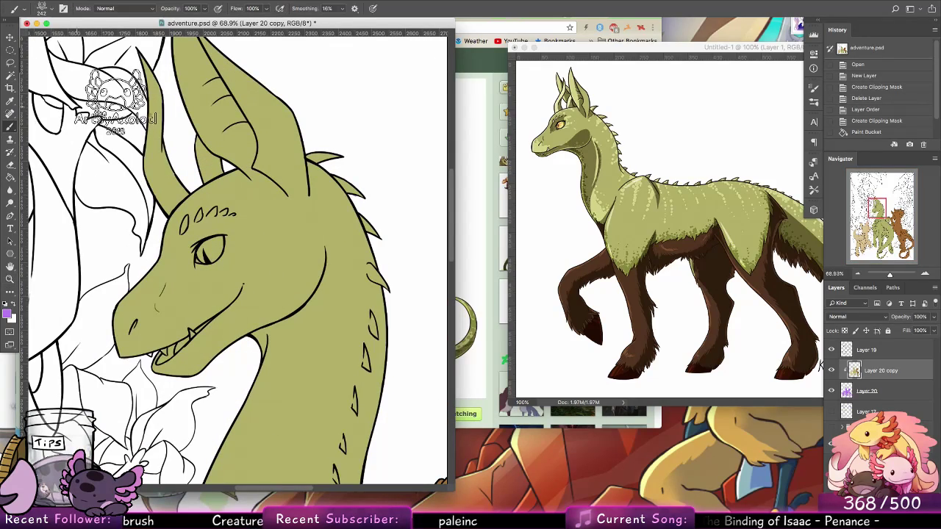
{"action": "left_click", "coordinate": [592, 126]}
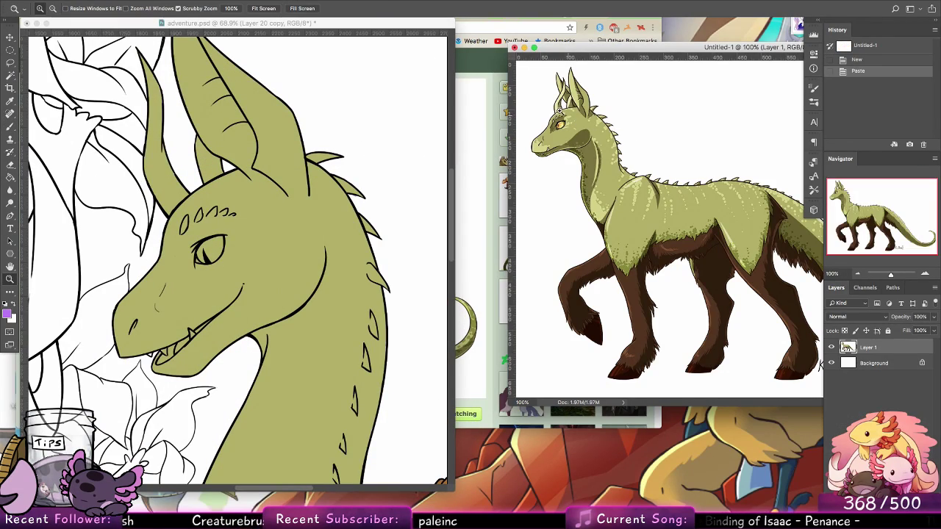
{"action": "left_click_drag", "start_coordinate": [592, 127], "coordinate": [666, 127]}
{"action": "key", "text": "b"}
{"action": "left_click", "coordinate": [45, 9]}
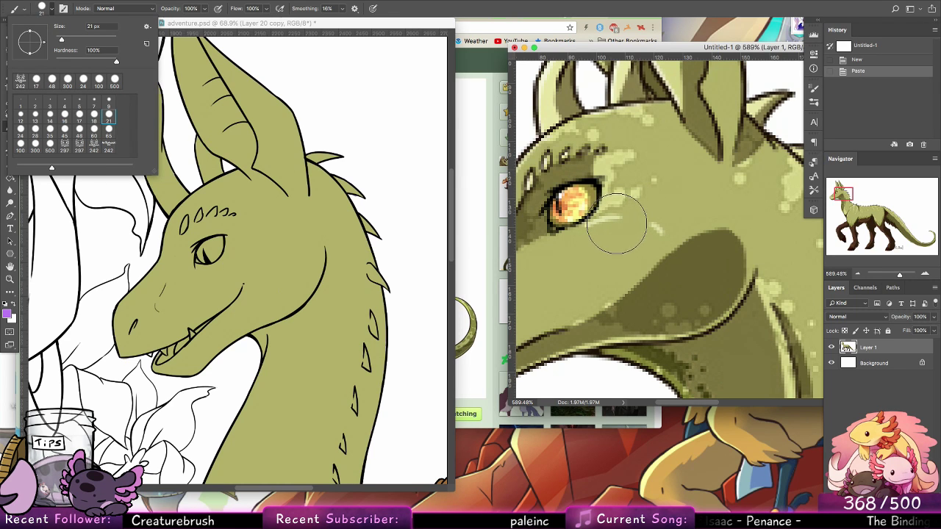
{"action": "left_click", "coordinate": [586, 205], "text": "alt"}
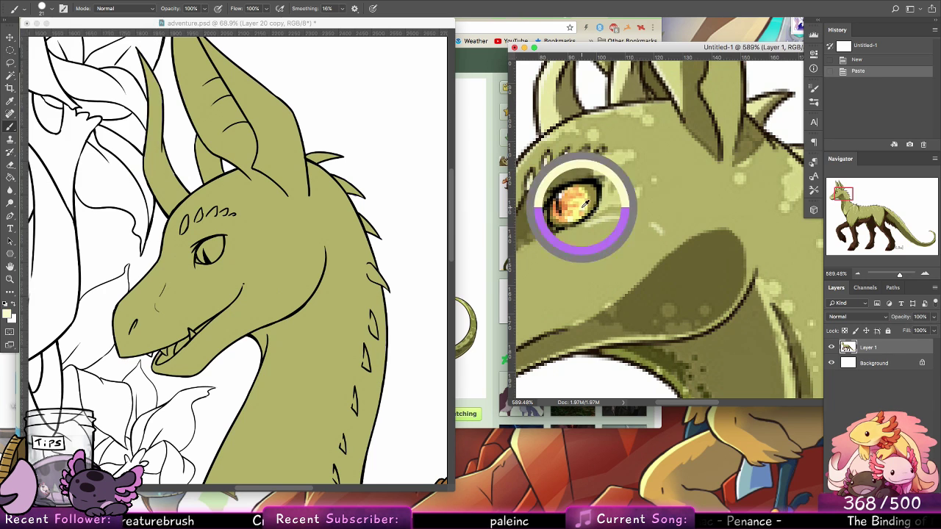
{"action": "left_click", "coordinate": [50, 9]}
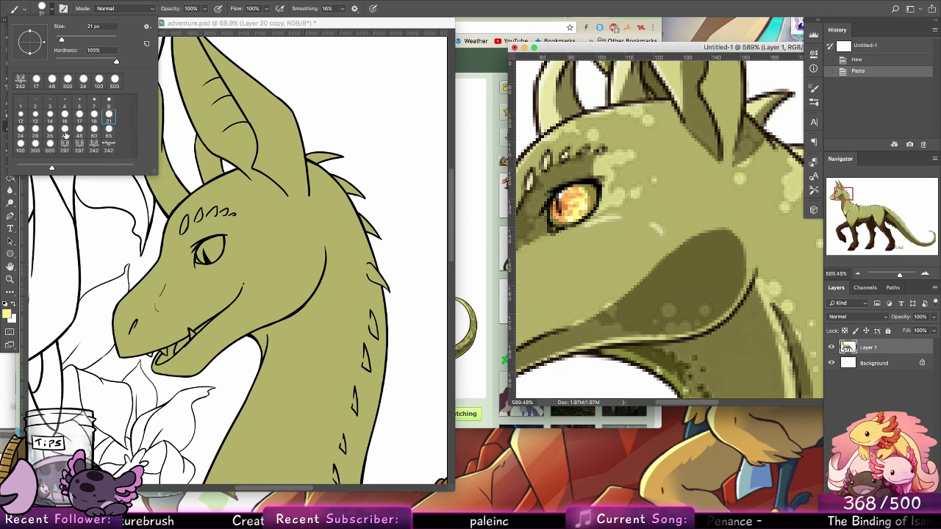
{"action": "left_click", "coordinate": [36, 80]}
{"action": "left_click", "coordinate": [207, 249]}
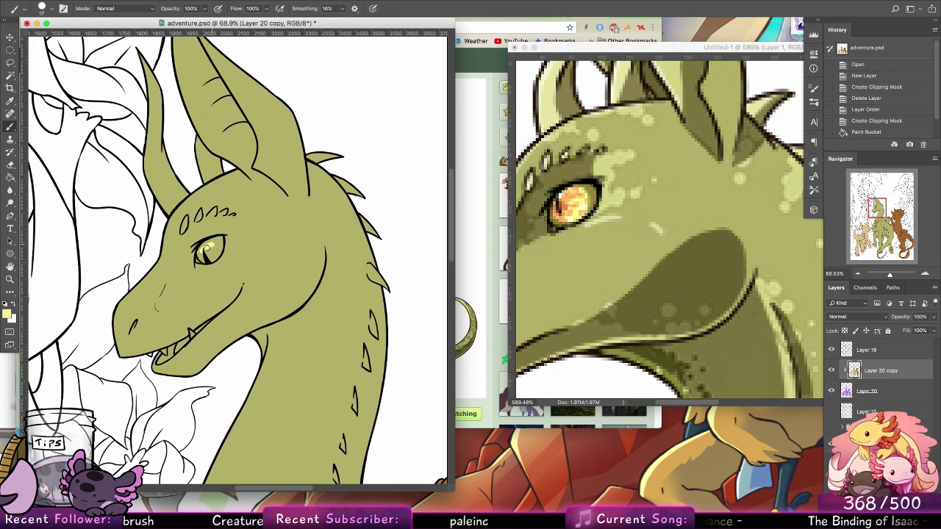
{"action": "left_click_drag", "start_coordinate": [207, 248], "coordinate": [207, 243]}
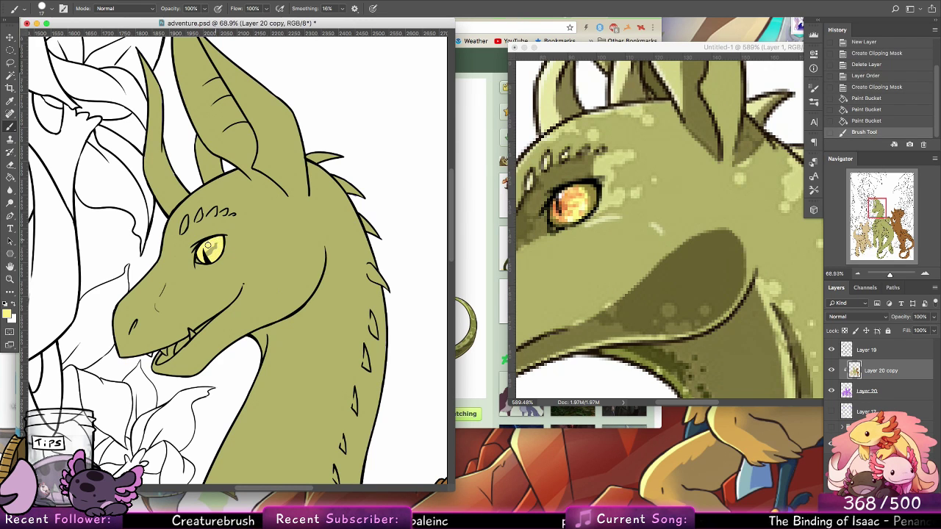
{"action": "left_click_drag", "start_coordinate": [216, 246], "coordinate": [209, 251]}
Step: Sample the orange from the reference's eye and paint orange shading around the pupil of the green creature's yellow iris
{"action": "left_click", "coordinate": [567, 202], "text": "alt"}
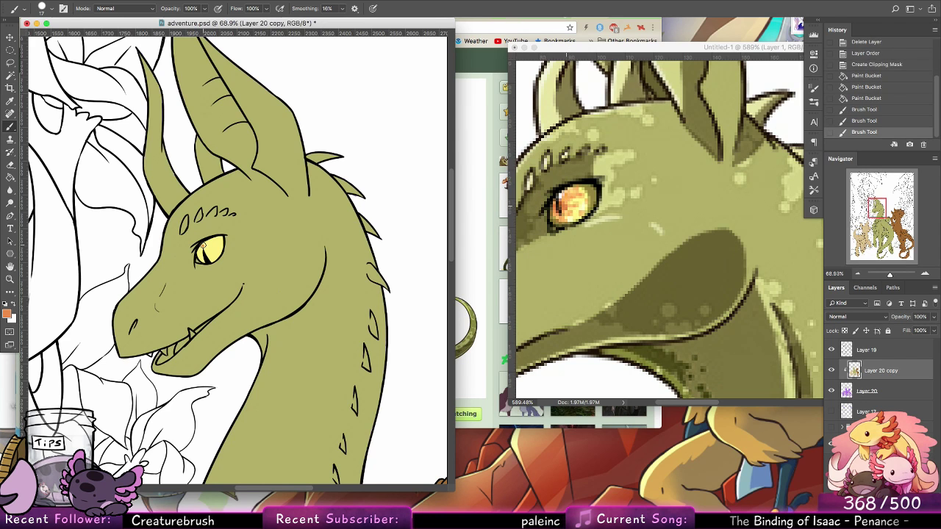
{"action": "left_click", "coordinate": [204, 245]}
{"action": "left_click", "coordinate": [205, 251]}
{"action": "left_click", "coordinate": [205, 254]}
{"action": "left_click", "coordinate": [209, 247]}
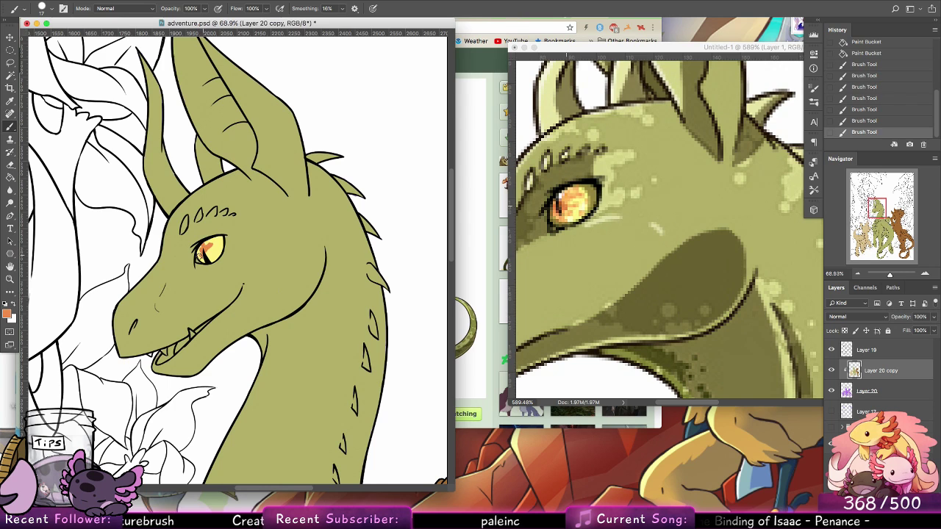
{"action": "left_click", "coordinate": [214, 259]}
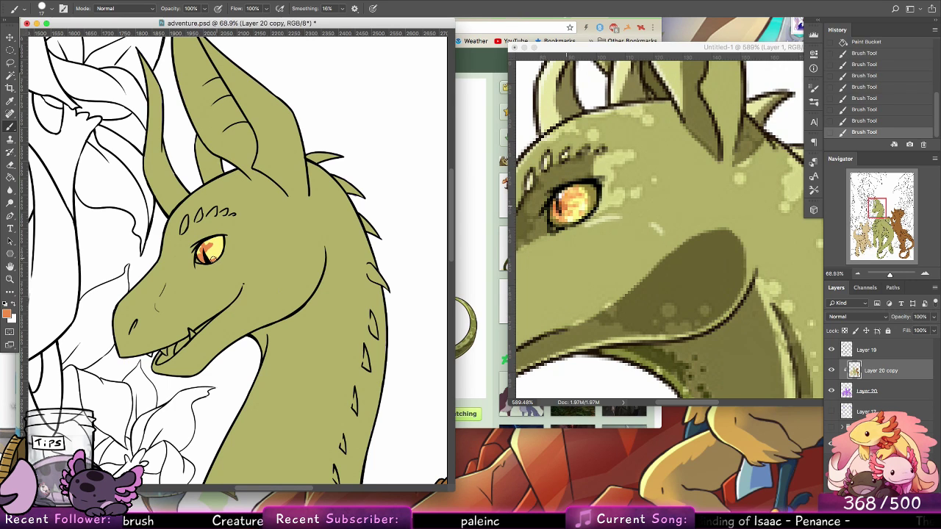
{"action": "left_click", "coordinate": [209, 257]}
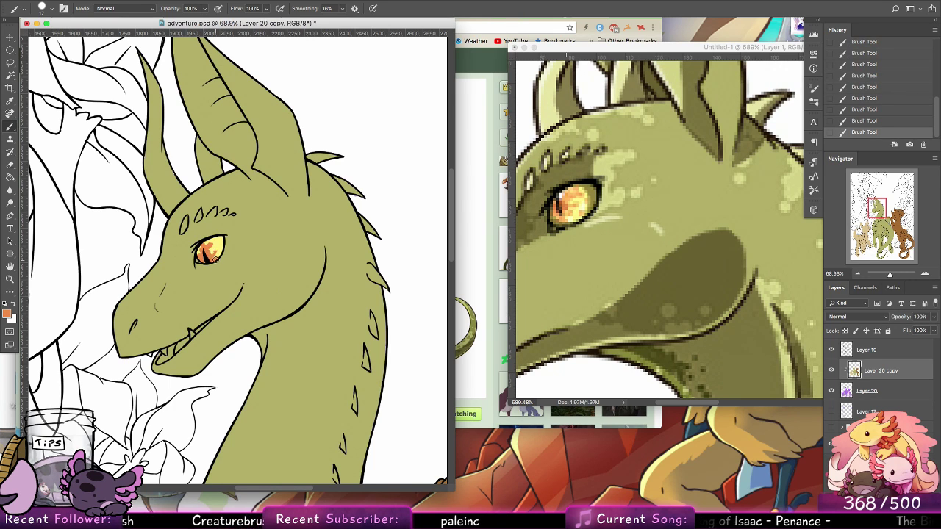
Step: Sample the light green from the reference's face markings and paint mottled patches around the green creature's eye and brow
{"action": "left_click", "coordinate": [612, 161], "text": "alt"}
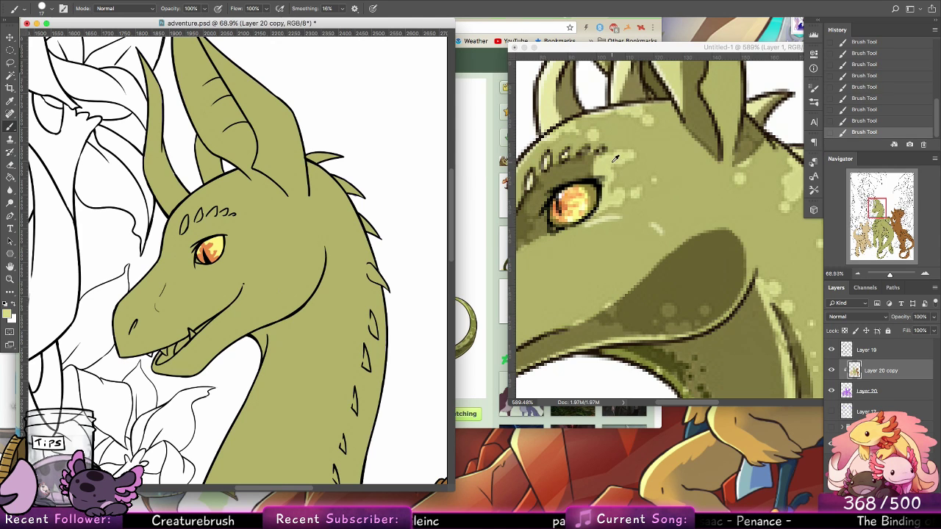
{"action": "left_click_drag", "start_coordinate": [213, 271], "coordinate": [250, 310]}
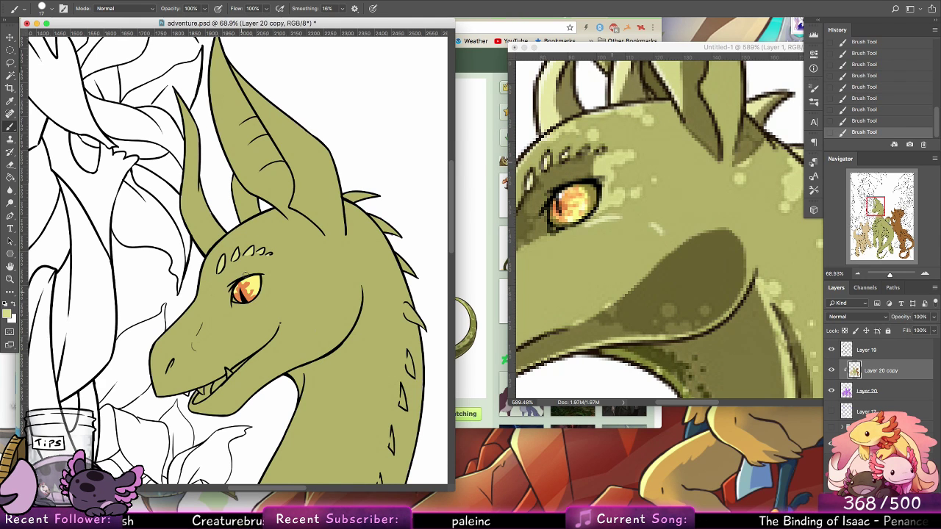
{"action": "left_click", "coordinate": [590, 244]}
{"action": "scroll", "coordinate": [596, 236], "scroll_direction": "left", "scroll_amount": 5}
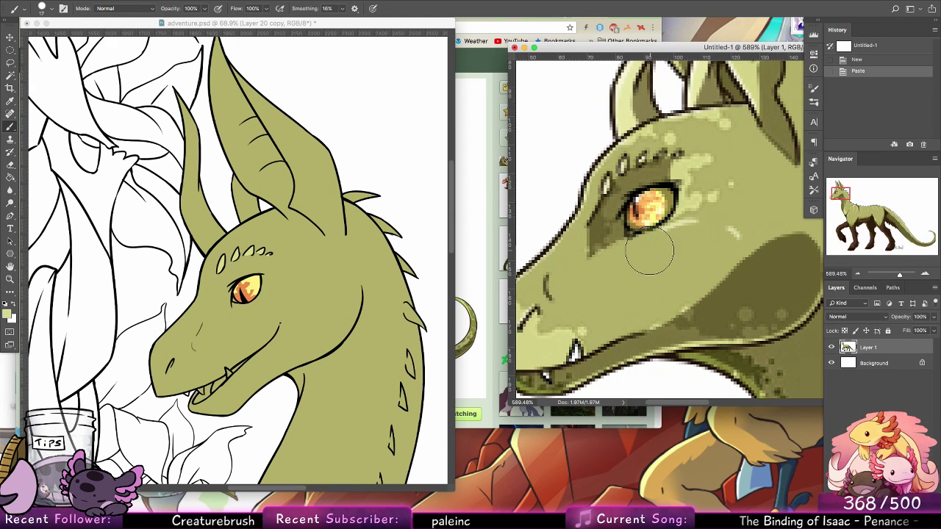
{"action": "left_click", "coordinate": [222, 309]}
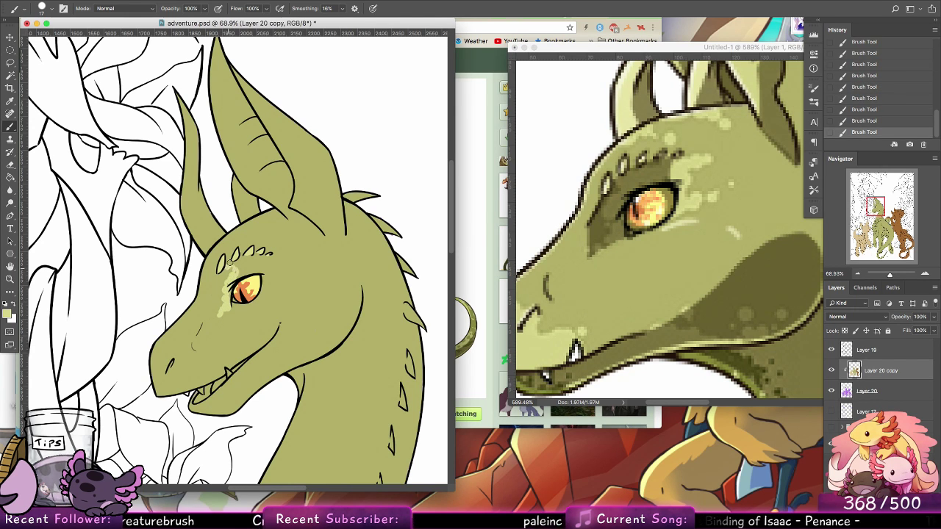
{"action": "mouse_move", "coordinate": [236, 262]}
{"action": "left_mouse_down"}
{"action": "mouse_move", "coordinate": [241, 269]}
{"action": "mouse_move", "coordinate": [257, 253]}
{"action": "left_mouse_up"}
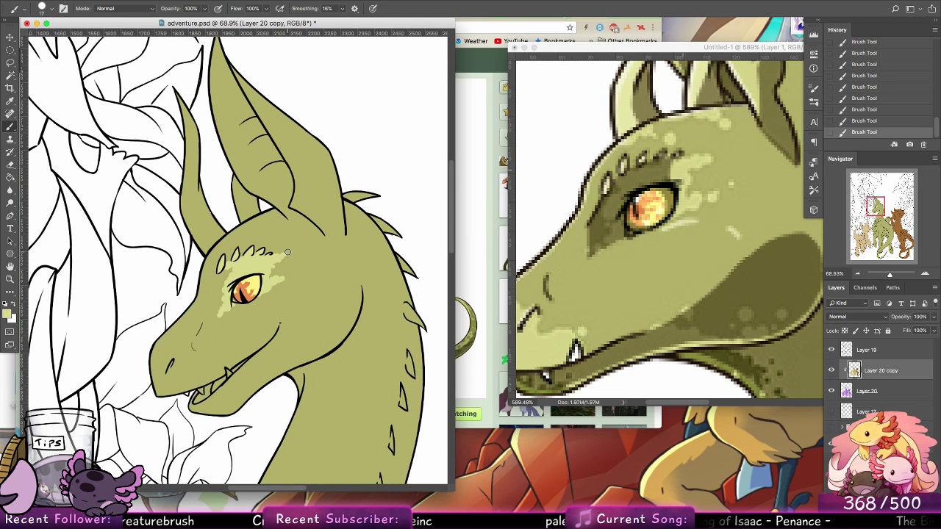
Step: Paint light green speckled markings on the muzzle and along the lower jaw and cheek, enlarging the brush to 48 px
{"action": "left_click_drag", "start_coordinate": [298, 315], "coordinate": [333, 253]}
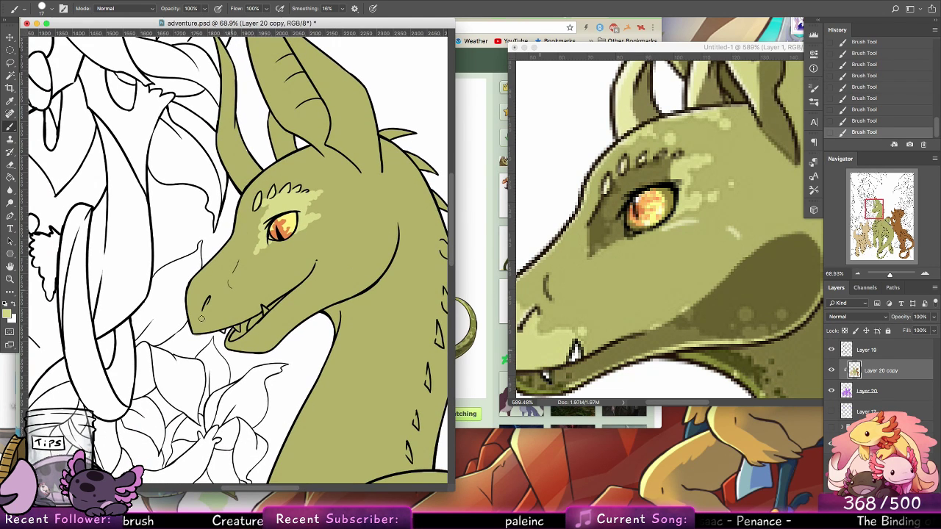
{"action": "mouse_move", "coordinate": [201, 318]}
{"action": "left_mouse_down"}
{"action": "mouse_move", "coordinate": [197, 285]}
{"action": "mouse_move", "coordinate": [214, 311]}
{"action": "mouse_move", "coordinate": [197, 301]}
{"action": "mouse_move", "coordinate": [198, 271]}
{"action": "mouse_move", "coordinate": [184, 317]}
{"action": "mouse_move", "coordinate": [203, 322]}
{"action": "mouse_move", "coordinate": [197, 328]}
{"action": "mouse_move", "coordinate": [226, 307]}
{"action": "mouse_move", "coordinate": [207, 326]}
{"action": "mouse_move", "coordinate": [220, 314]}
{"action": "mouse_move", "coordinate": [218, 327]}
{"action": "mouse_move", "coordinate": [247, 312]}
{"action": "mouse_move", "coordinate": [238, 322]}
{"action": "mouse_move", "coordinate": [248, 302]}
{"action": "mouse_move", "coordinate": [252, 323]}
{"action": "mouse_move", "coordinate": [253, 311]}
{"action": "mouse_move", "coordinate": [233, 327]}
{"action": "mouse_move", "coordinate": [279, 291]}
{"action": "mouse_move", "coordinate": [260, 326]}
{"action": "mouse_move", "coordinate": [271, 316]}
{"action": "mouse_move", "coordinate": [235, 340]}
{"action": "mouse_move", "coordinate": [258, 326]}
{"action": "mouse_move", "coordinate": [281, 346]}
{"action": "mouse_move", "coordinate": [282, 324]}
{"action": "mouse_move", "coordinate": [264, 326]}
{"action": "mouse_move", "coordinate": [289, 304]}
{"action": "left_mouse_up"}
{"action": "left_click", "coordinate": [47, 12]}
{"action": "left_click", "coordinate": [78, 123]}
{"action": "key", "text": "super+z"}
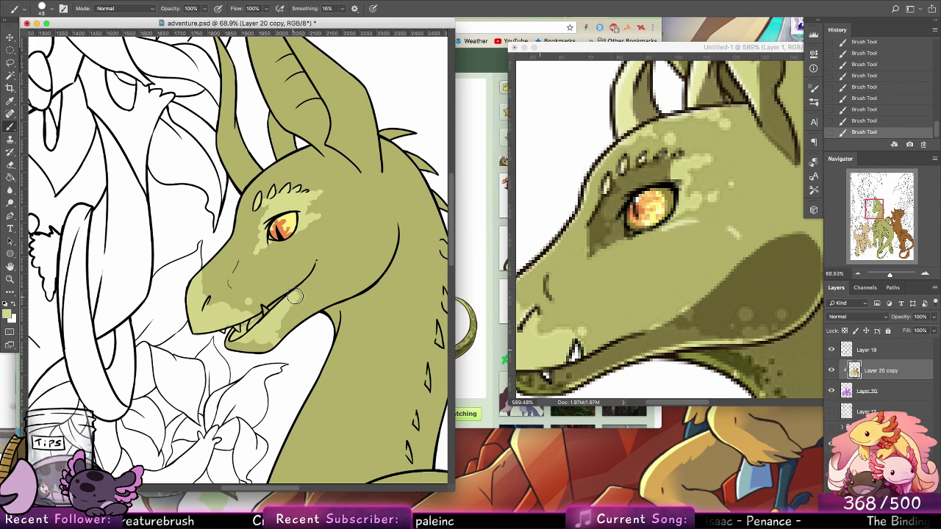
{"action": "mouse_move", "coordinate": [309, 289]}
{"action": "left_mouse_down"}
{"action": "mouse_move", "coordinate": [344, 300]}
{"action": "mouse_move", "coordinate": [317, 302]}
{"action": "mouse_move", "coordinate": [290, 327]}
{"action": "mouse_move", "coordinate": [280, 324]}
{"action": "mouse_move", "coordinate": [309, 327]}
{"action": "mouse_move", "coordinate": [346, 311]}
{"action": "mouse_move", "coordinate": [323, 319]}
{"action": "mouse_move", "coordinate": [346, 308]}
{"action": "mouse_move", "coordinate": [328, 290]}
{"action": "mouse_move", "coordinate": [368, 275]}
{"action": "mouse_move", "coordinate": [347, 291]}
{"action": "mouse_move", "coordinate": [373, 278]}
{"action": "left_mouse_up"}
{"action": "left_click", "coordinate": [359, 307], "text": "alt"}
{"action": "left_click", "coordinate": [329, 290], "text": "alt"}
Step: Paint both of the green creature's horns light green, following the horns in the reference document
{"action": "scroll", "coordinate": [373, 277], "scroll_direction": "up", "scroll_amount": 5}
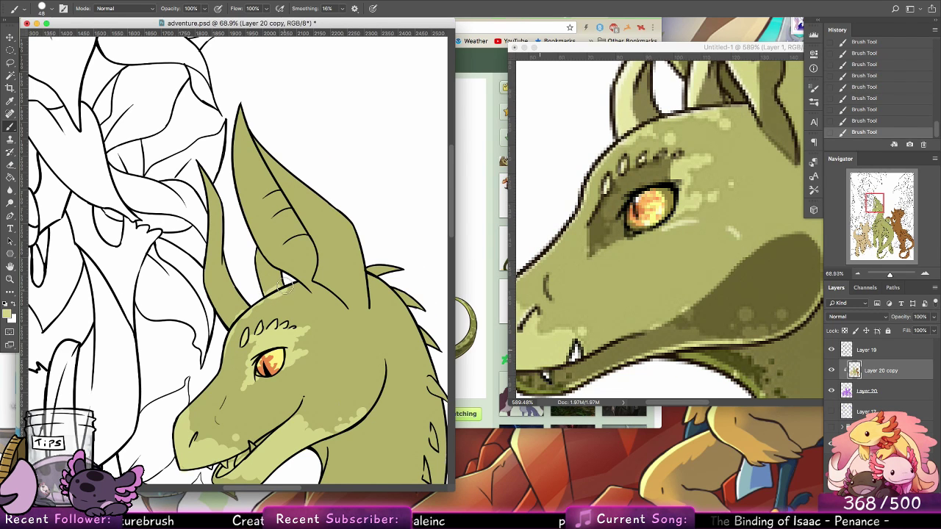
{"action": "left_click_drag", "start_coordinate": [312, 255], "coordinate": [305, 306]}
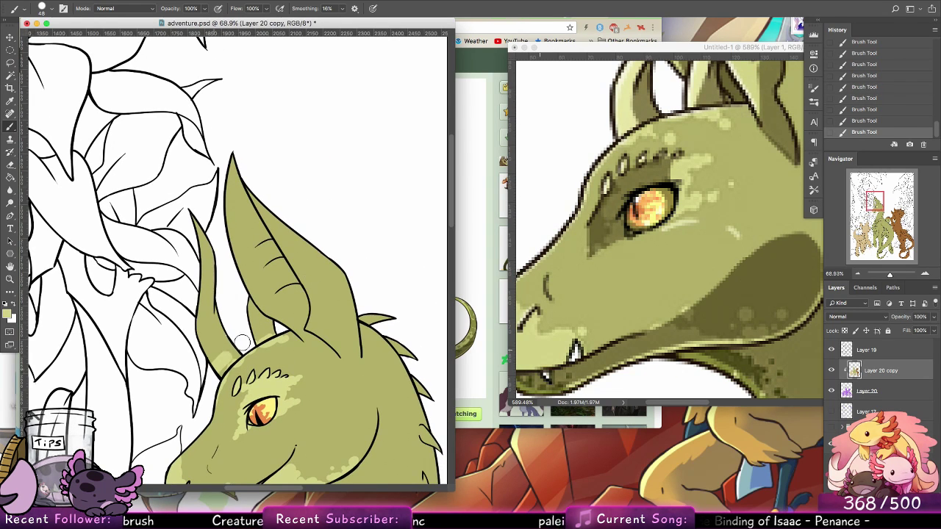
{"action": "mouse_move", "coordinate": [214, 353]}
{"action": "left_mouse_down"}
{"action": "mouse_move", "coordinate": [214, 271]}
{"action": "mouse_move", "coordinate": [198, 236]}
{"action": "mouse_move", "coordinate": [209, 350]}
{"action": "left_mouse_up"}
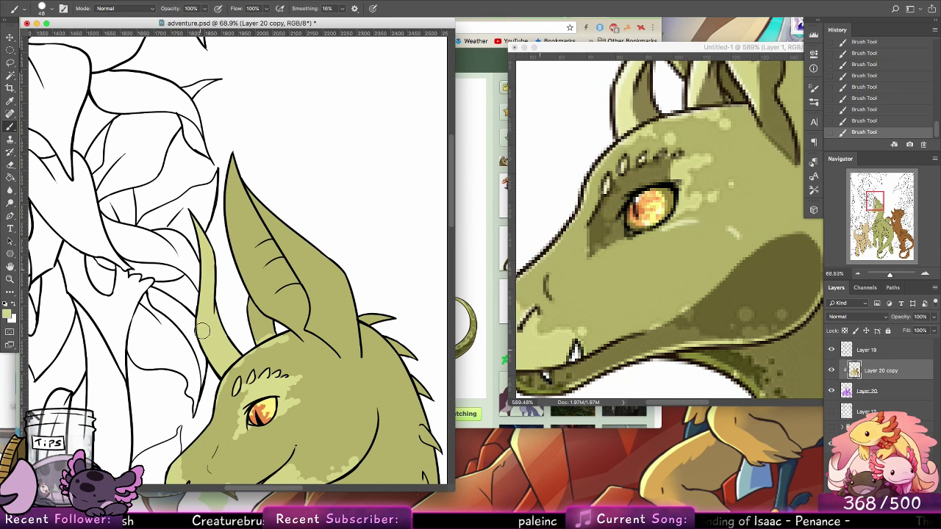
{"action": "left_click", "coordinate": [703, 204]}
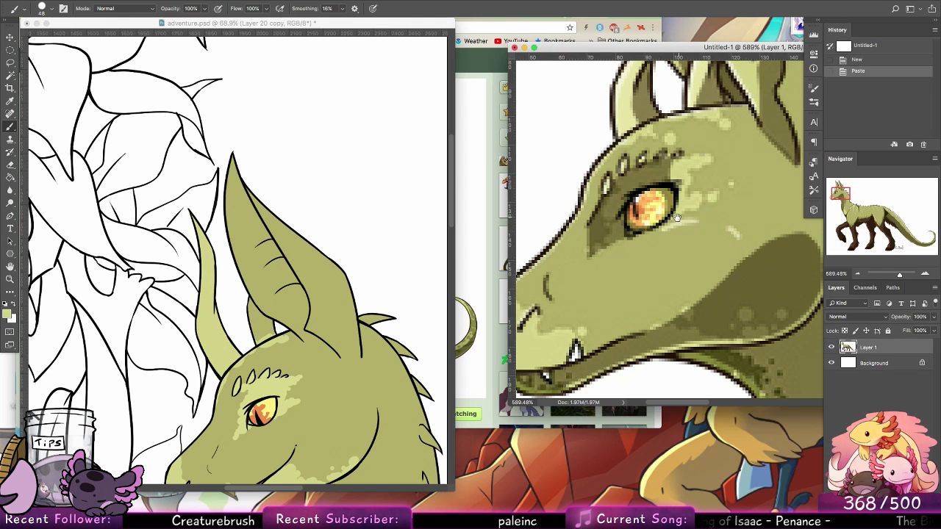
{"action": "scroll", "coordinate": [662, 220], "scroll_direction": "up", "scroll_amount": 6}
{"action": "left_click", "coordinate": [242, 304]}
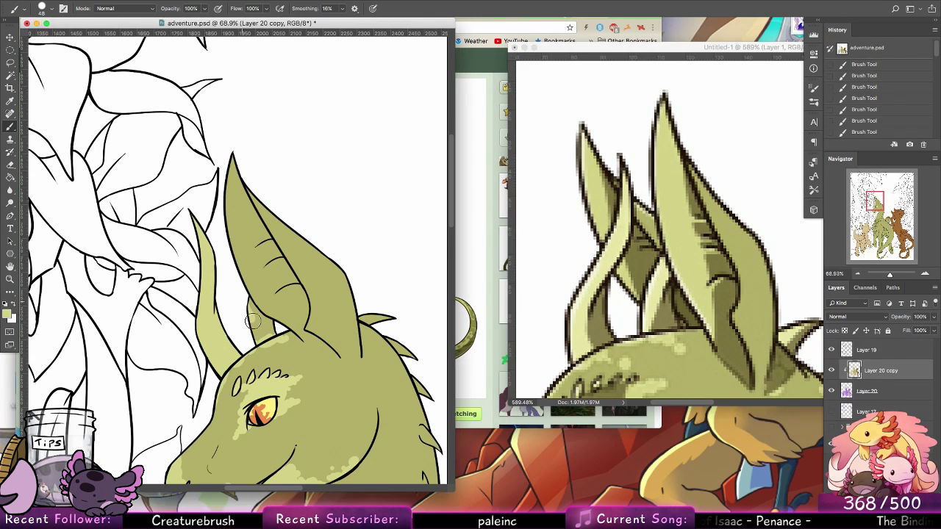
{"action": "mouse_move", "coordinate": [252, 322]}
{"action": "left_mouse_down"}
{"action": "mouse_move", "coordinate": [244, 296]}
{"action": "mouse_move", "coordinate": [266, 328]}
{"action": "left_mouse_up"}
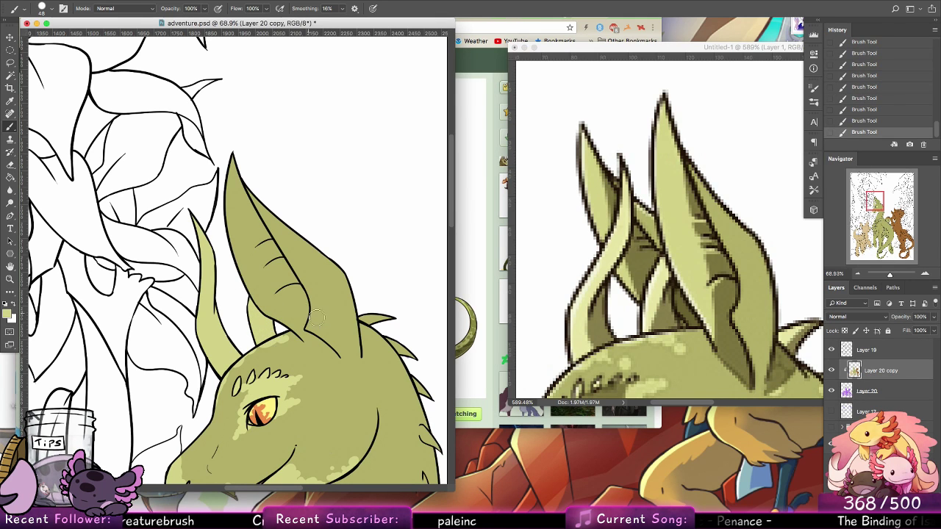
Step: Compare with the reference's whole head and neck, then paint light green patches behind the ear and down the nape with a 28 px brush
{"action": "scroll", "coordinate": [368, 322], "scroll_direction": "down", "scroll_amount": 5}
{"action": "scroll", "coordinate": [368, 321], "scroll_direction": "right", "scroll_amount": 5}
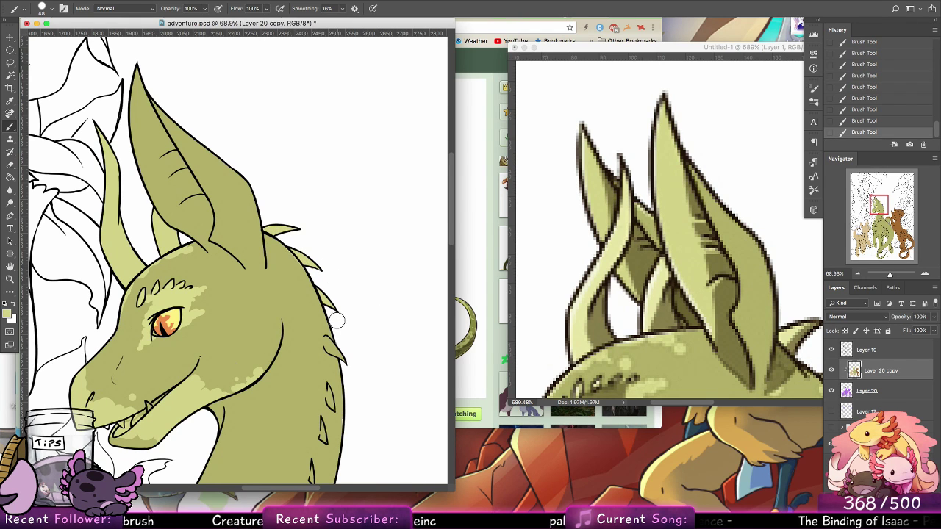
{"action": "left_click", "coordinate": [559, 206]}
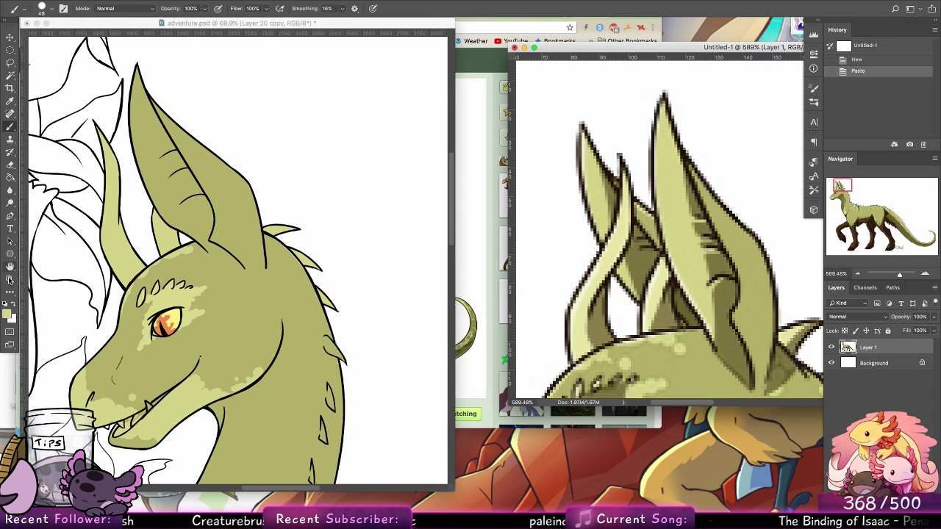
{"action": "key", "text": "z"}
{"action": "mouse_move", "coordinate": [677, 259]}
{"action": "left_mouse_down"}
{"action": "mouse_move", "coordinate": [663, 252]}
{"action": "mouse_move", "coordinate": [683, 247]}
{"action": "left_mouse_up"}
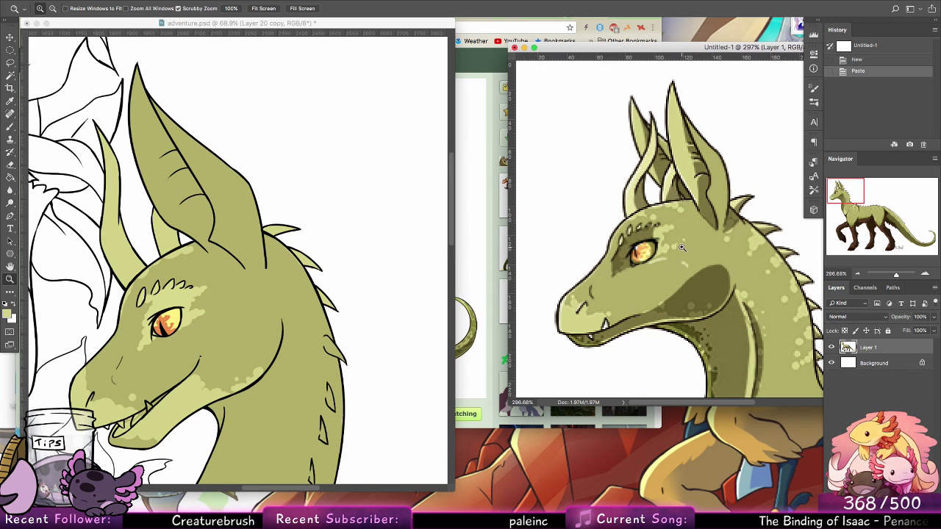
{"action": "left_click", "coordinate": [337, 361]}
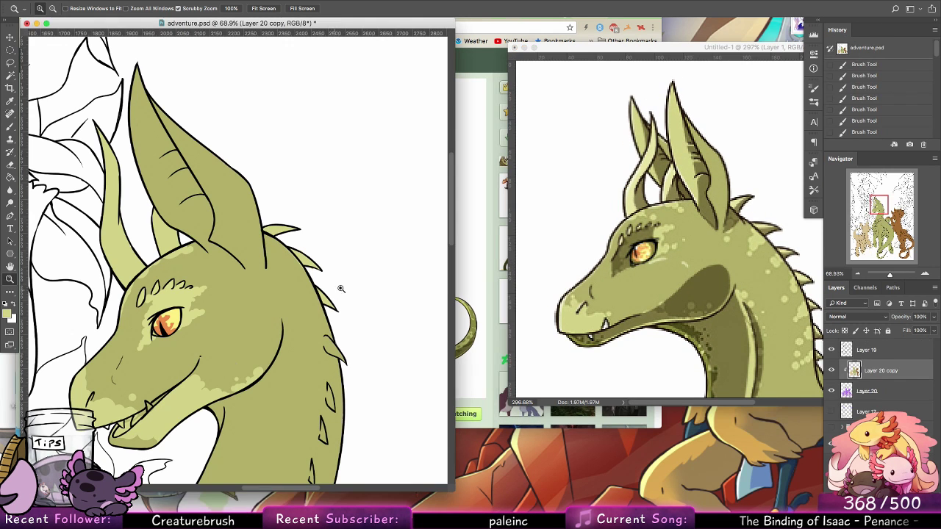
{"action": "left_click_drag", "start_coordinate": [345, 306], "coordinate": [370, 266]}
{"action": "key", "text": "b"}
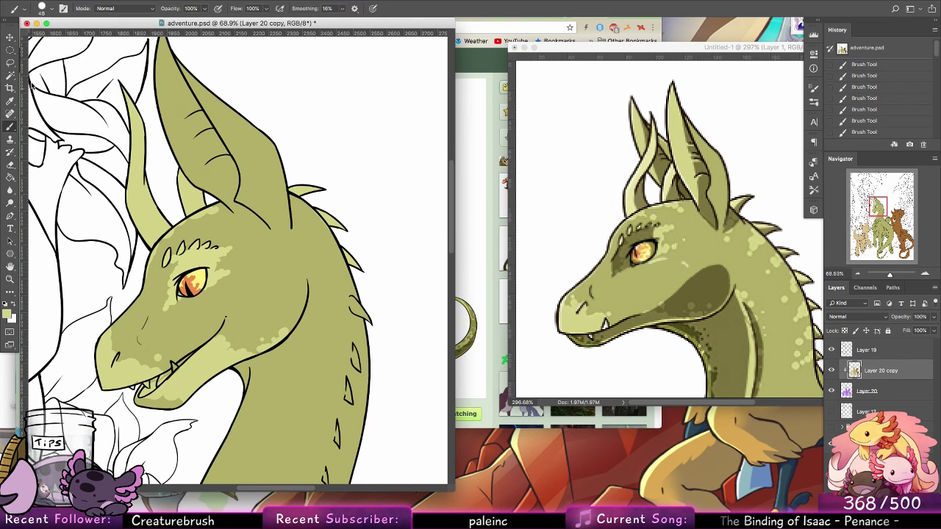
{"action": "left_click", "coordinate": [45, 10]}
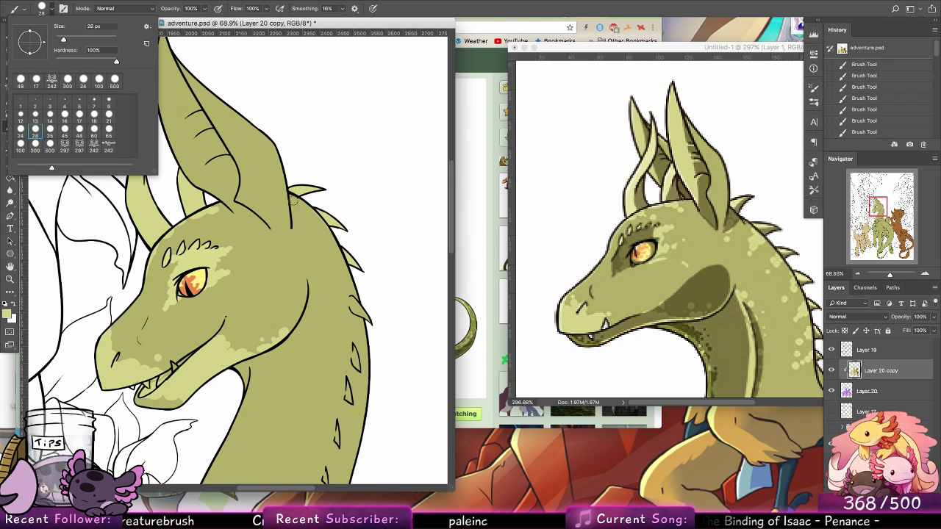
{"action": "left_click", "coordinate": [292, 199]}
{"action": "left_click", "coordinate": [292, 203]}
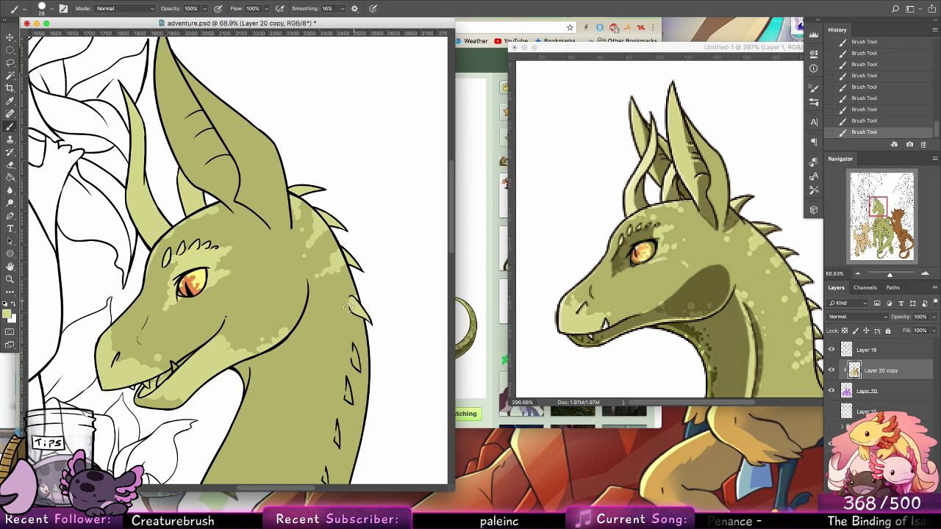
{"action": "left_click_drag", "start_coordinate": [350, 304], "coordinate": [331, 297]}
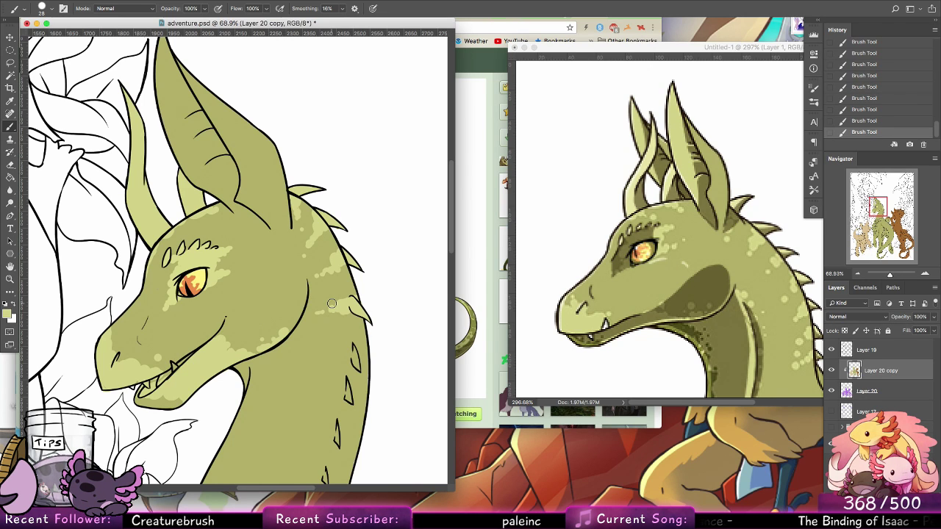
Step: Paint a light green marking with speckled edges down the front of the neck, from the shoulder up to the jaw
{"action": "scroll", "coordinate": [393, 279], "scroll_direction": "down", "scroll_amount": 5}
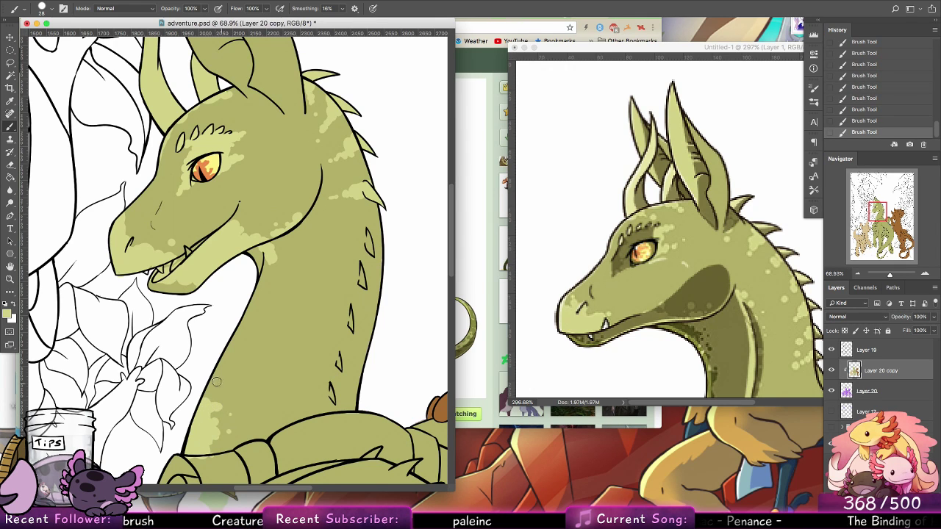
{"action": "mouse_move", "coordinate": [217, 382]}
{"action": "left_mouse_down"}
{"action": "mouse_move", "coordinate": [209, 390]}
{"action": "mouse_move", "coordinate": [269, 256]}
{"action": "mouse_move", "coordinate": [220, 376]}
{"action": "left_mouse_up"}
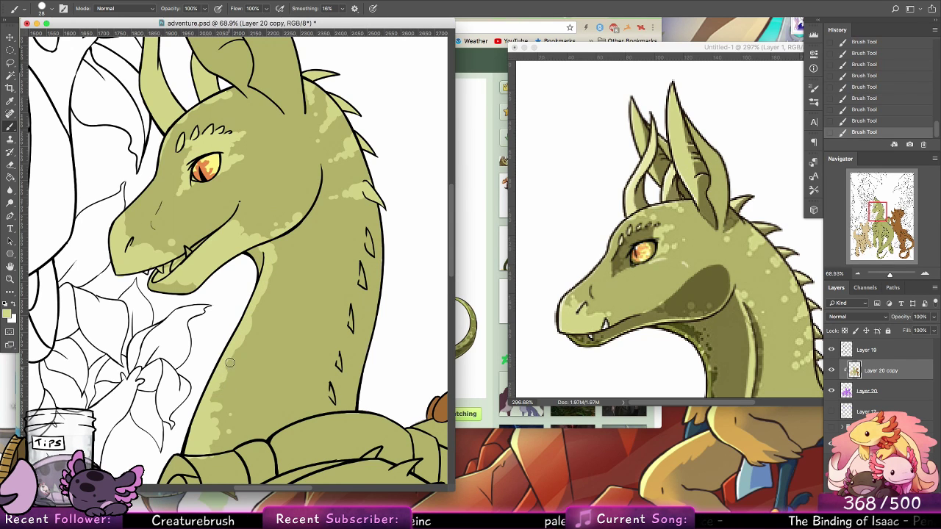
{"action": "left_click", "coordinate": [233, 363]}
{"action": "left_click", "coordinate": [230, 378]}
{"action": "left_click", "coordinate": [228, 384]}
{"action": "left_click_drag", "start_coordinate": [245, 342], "coordinate": [240, 355]}
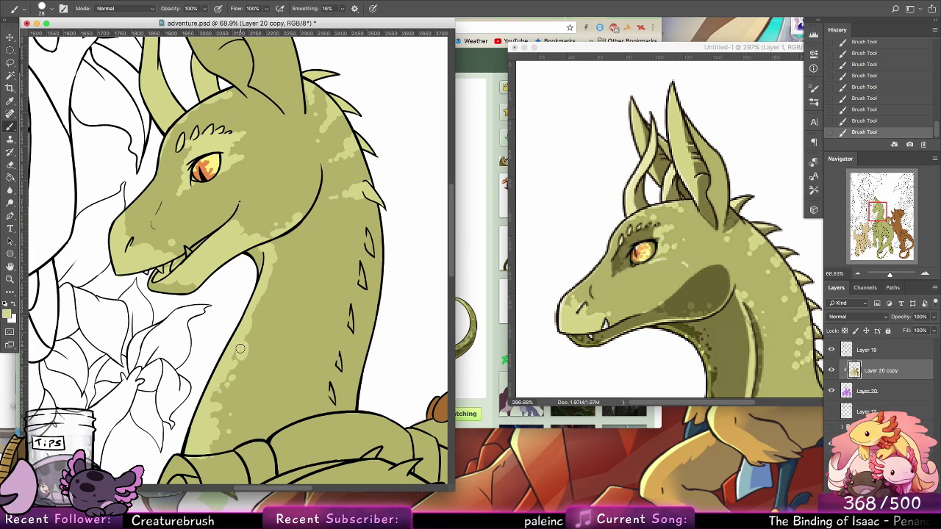
{"action": "left_click", "coordinate": [255, 330]}
{"action": "left_click_drag", "start_coordinate": [275, 285], "coordinate": [278, 258]}
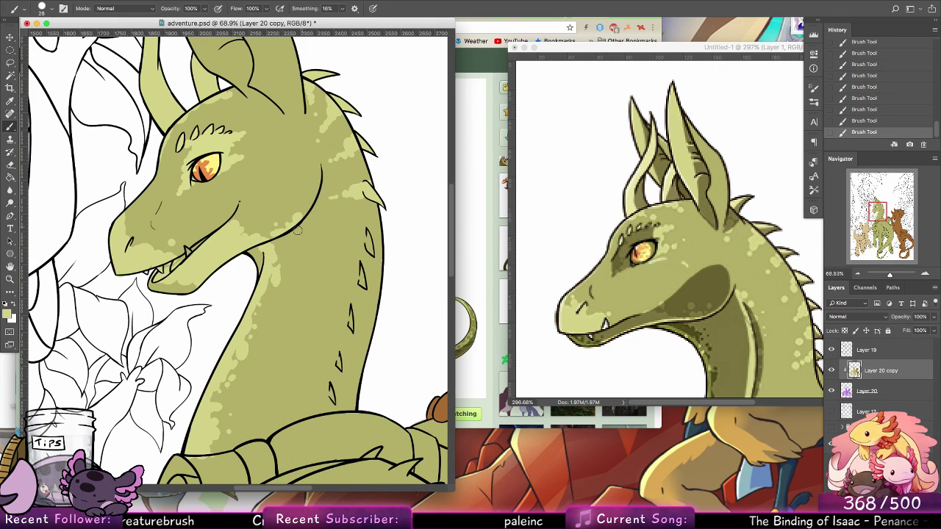
{"action": "left_click", "coordinate": [276, 245]}
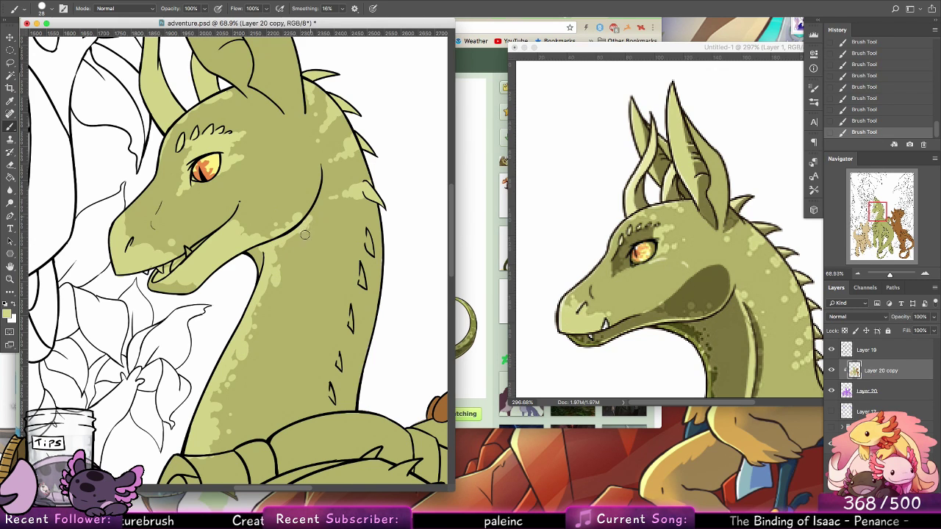
{"action": "mouse_move", "coordinate": [288, 246]}
{"action": "left_mouse_down"}
{"action": "mouse_move", "coordinate": [274, 267]}
{"action": "mouse_move", "coordinate": [302, 257]}
{"action": "mouse_move", "coordinate": [281, 265]}
{"action": "mouse_move", "coordinate": [292, 271]}
{"action": "mouse_move", "coordinate": [289, 288]}
{"action": "mouse_move", "coordinate": [281, 270]}
{"action": "mouse_move", "coordinate": [269, 302]}
{"action": "left_mouse_up"}
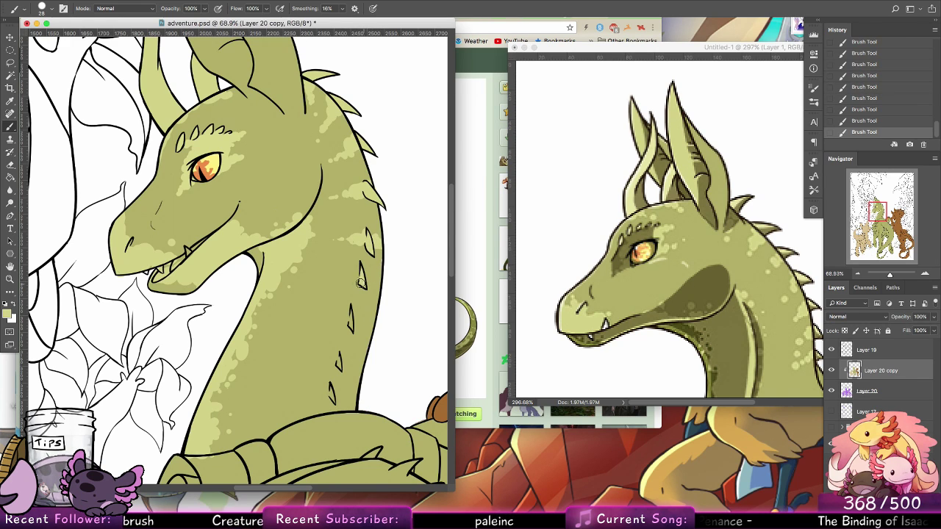
Step: Paint tapering light green stripes across the neck beside the row of small spikes, down to the shoulder
{"action": "mouse_move", "coordinate": [342, 277]}
{"action": "left_mouse_down"}
{"action": "mouse_move", "coordinate": [327, 276]}
{"action": "mouse_move", "coordinate": [365, 278]}
{"action": "left_mouse_up"}
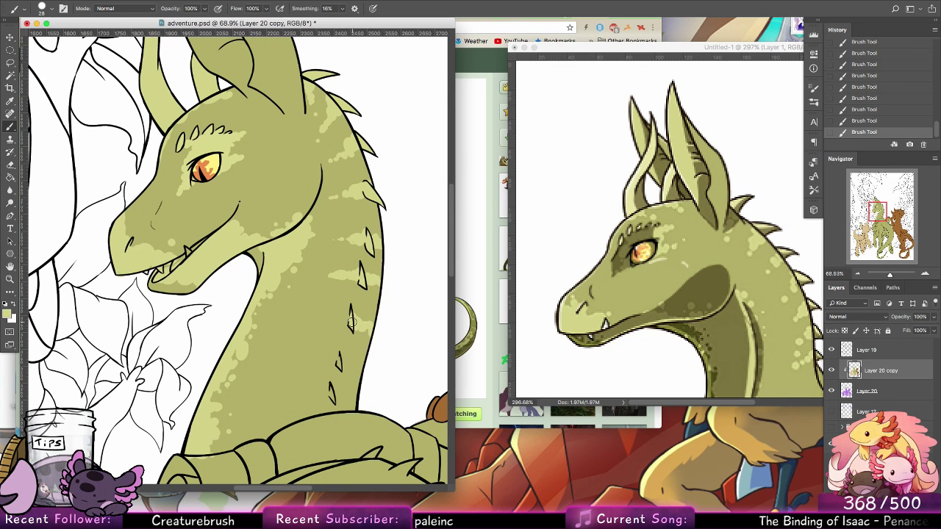
{"action": "left_click_drag", "start_coordinate": [347, 321], "coordinate": [308, 312]}
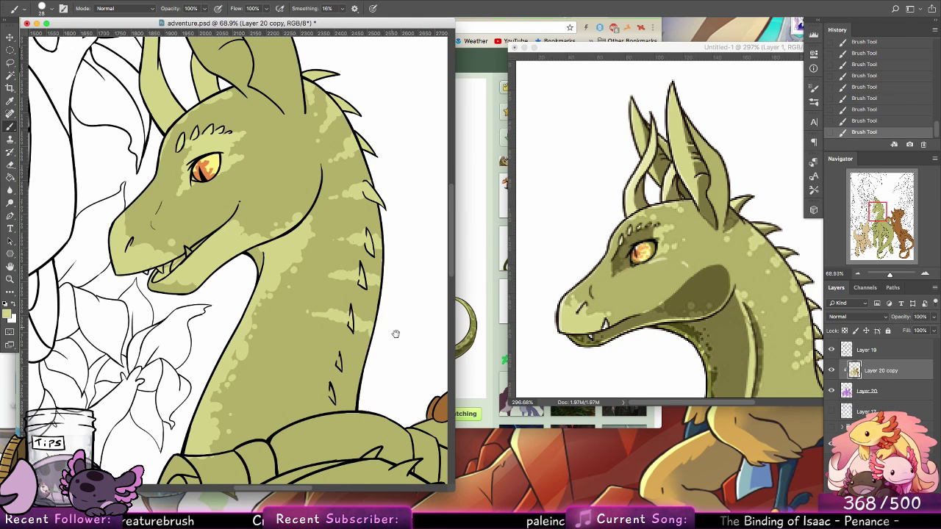
{"action": "mouse_move", "coordinate": [396, 334]}
{"action": "left_mouse_down"}
{"action": "mouse_move", "coordinate": [410, 250]}
{"action": "mouse_move", "coordinate": [414, 262]}
{"action": "left_mouse_up"}
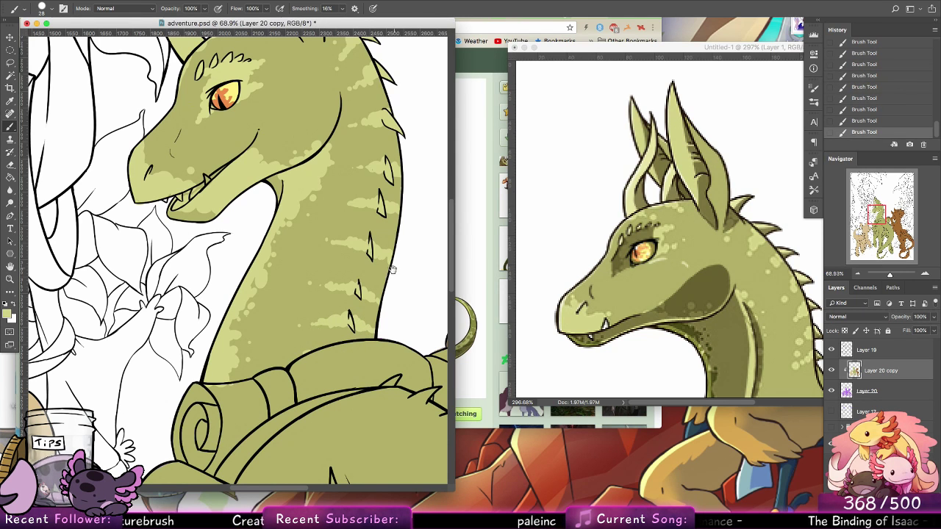
Step: Paint the inner area of the green creature's large ear light green, down to the fold at its base
{"action": "scroll", "coordinate": [392, 269], "scroll_direction": "up", "scroll_amount": 5}
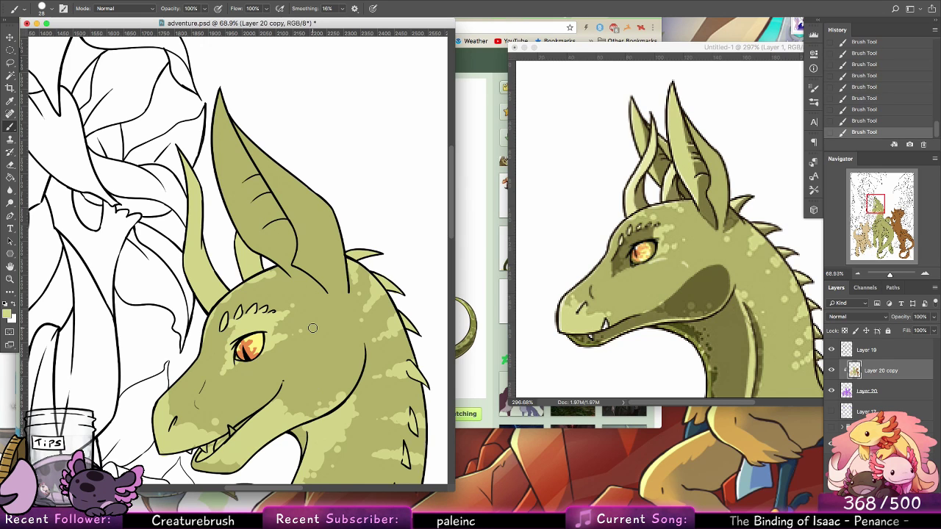
{"action": "scroll", "coordinate": [294, 330], "scroll_direction": "up", "scroll_amount": 4}
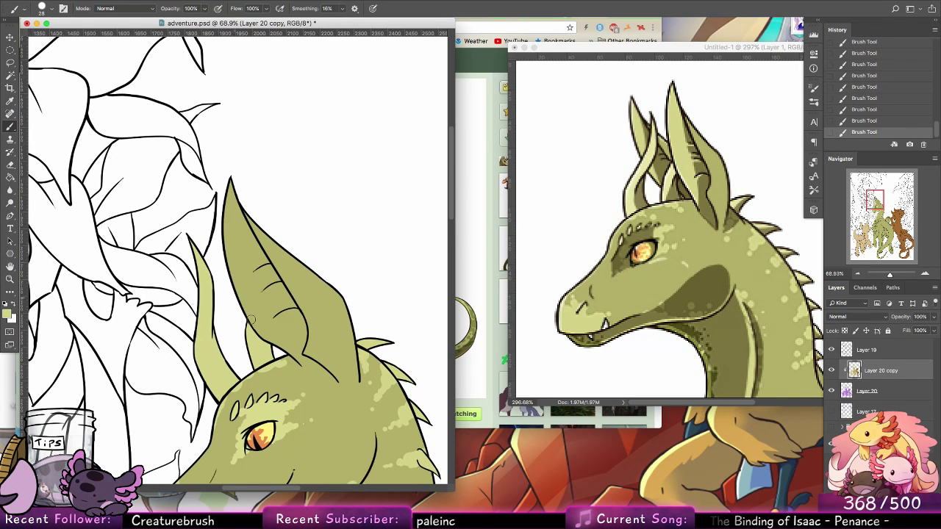
{"action": "mouse_move", "coordinate": [261, 332]}
{"action": "left_mouse_down"}
{"action": "mouse_move", "coordinate": [236, 281]}
{"action": "mouse_move", "coordinate": [235, 183]}
{"action": "mouse_move", "coordinate": [231, 270]}
{"action": "mouse_move", "coordinate": [223, 220]}
{"action": "mouse_move", "coordinate": [234, 205]}
{"action": "mouse_move", "coordinate": [249, 241]}
{"action": "mouse_move", "coordinate": [230, 189]}
{"action": "left_mouse_up"}
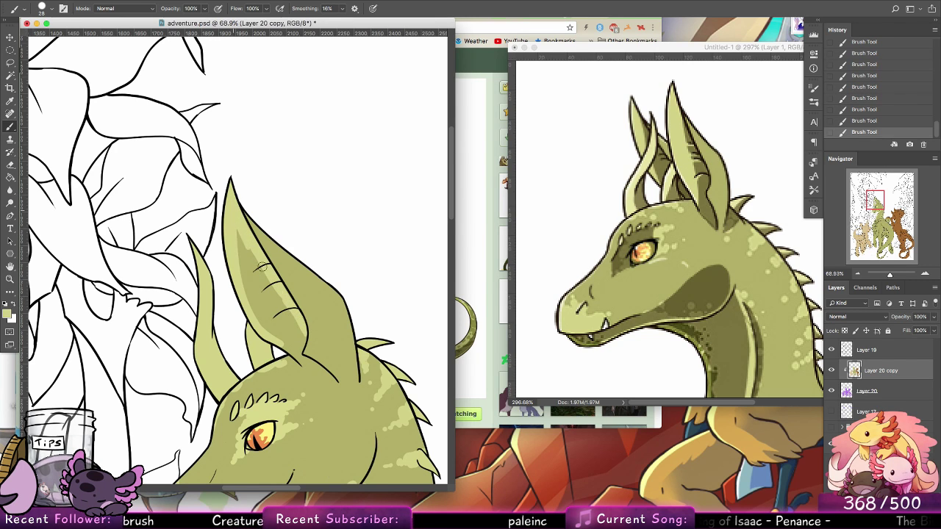
{"action": "mouse_move", "coordinate": [270, 286]}
{"action": "left_mouse_down"}
{"action": "mouse_move", "coordinate": [286, 303]}
{"action": "mouse_move", "coordinate": [241, 239]}
{"action": "mouse_move", "coordinate": [275, 326]}
{"action": "mouse_move", "coordinate": [244, 301]}
{"action": "mouse_move", "coordinate": [301, 359]}
{"action": "mouse_move", "coordinate": [278, 344]}
{"action": "mouse_move", "coordinate": [328, 375]}
{"action": "left_mouse_up"}
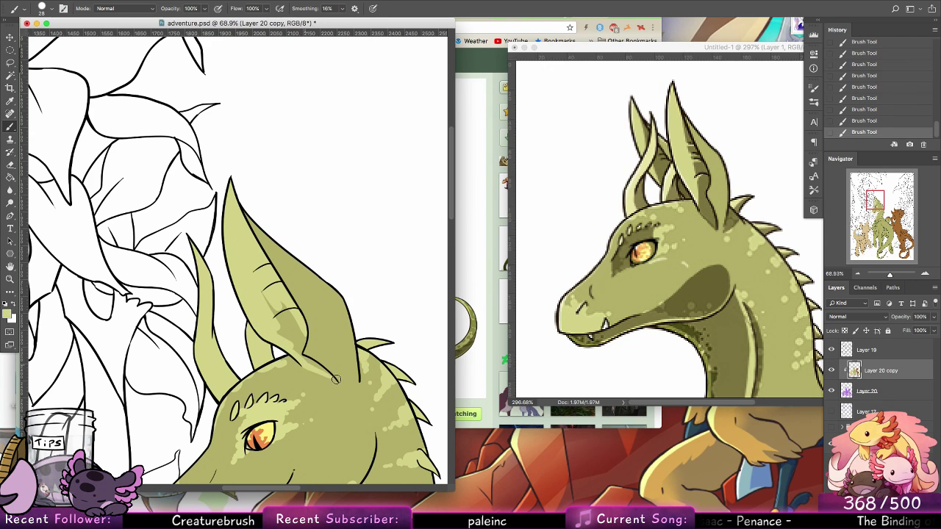
{"action": "mouse_move", "coordinate": [302, 331]}
{"action": "left_mouse_down"}
{"action": "mouse_move", "coordinate": [325, 376]}
{"action": "mouse_move", "coordinate": [286, 310]}
{"action": "mouse_move", "coordinate": [291, 346]}
{"action": "left_mouse_up"}
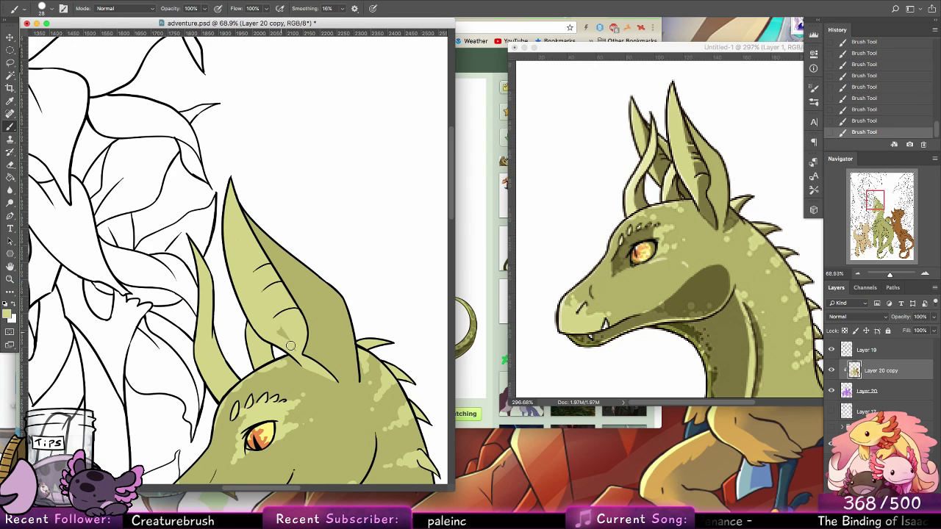
Step: Compare with the reference's throat and neck, then paint dark green speckles under the jaw and along the front base of the neck
{"action": "scroll", "coordinate": [280, 350], "scroll_direction": "down", "scroll_amount": 2}
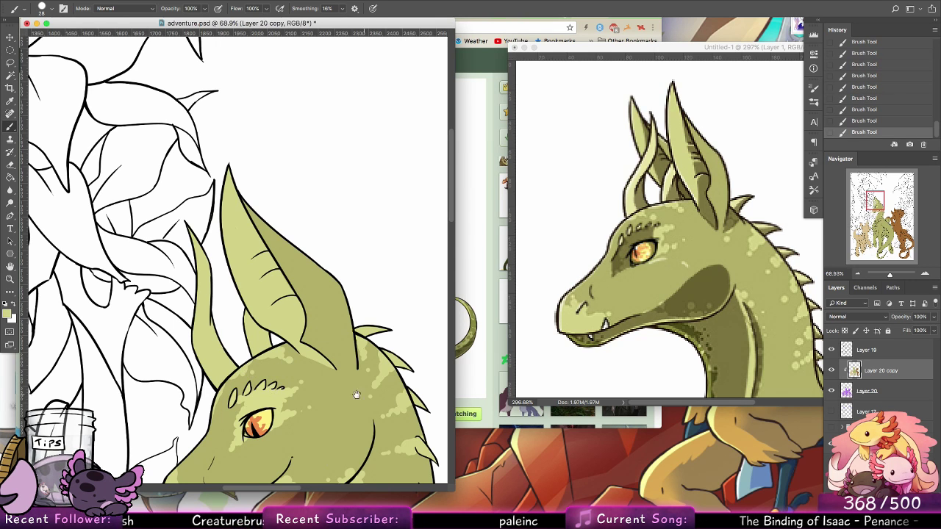
{"action": "scroll", "coordinate": [356, 395], "scroll_direction": "down", "scroll_amount": 6}
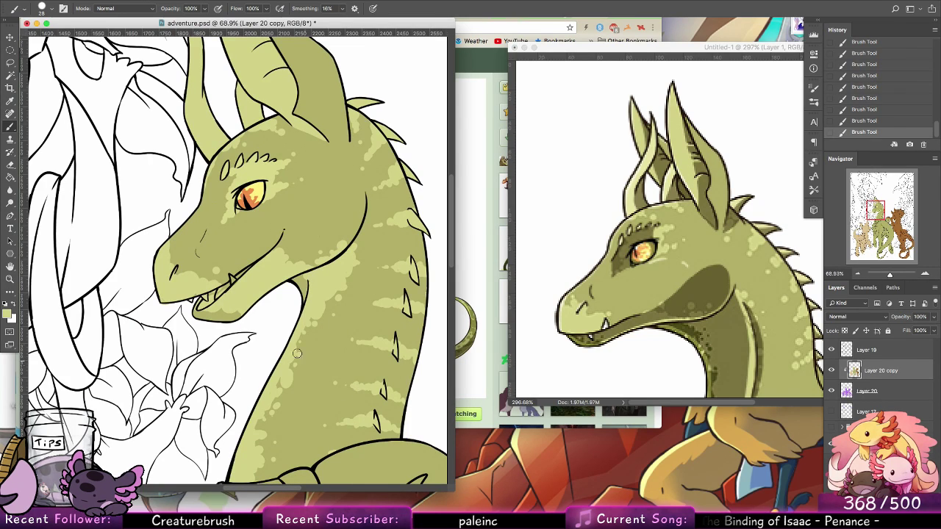
{"action": "scroll", "coordinate": [298, 338], "scroll_direction": "down", "scroll_amount": 4}
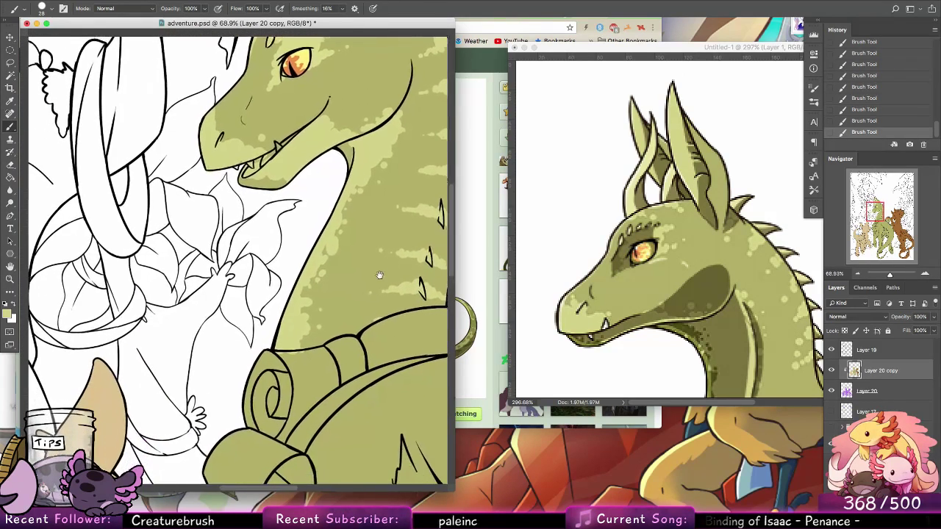
{"action": "scroll", "coordinate": [294, 258], "scroll_direction": "up", "scroll_amount": 3}
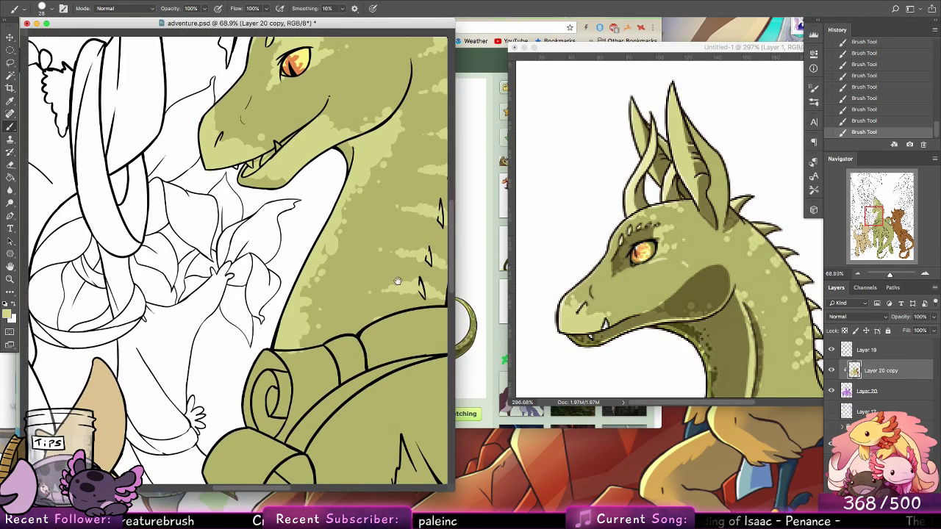
{"action": "left_click", "coordinate": [710, 290]}
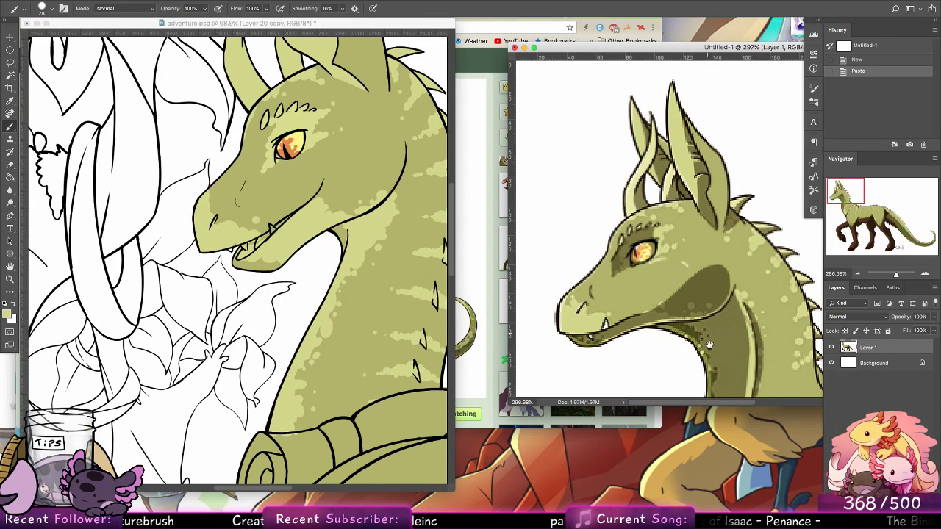
{"action": "left_click_drag", "start_coordinate": [709, 345], "coordinate": [651, 181]}
{"action": "left_click_drag", "start_coordinate": [708, 300], "coordinate": [670, 200]}
{"action": "left_click_drag", "start_coordinate": [640, 151], "coordinate": [647, 250]}
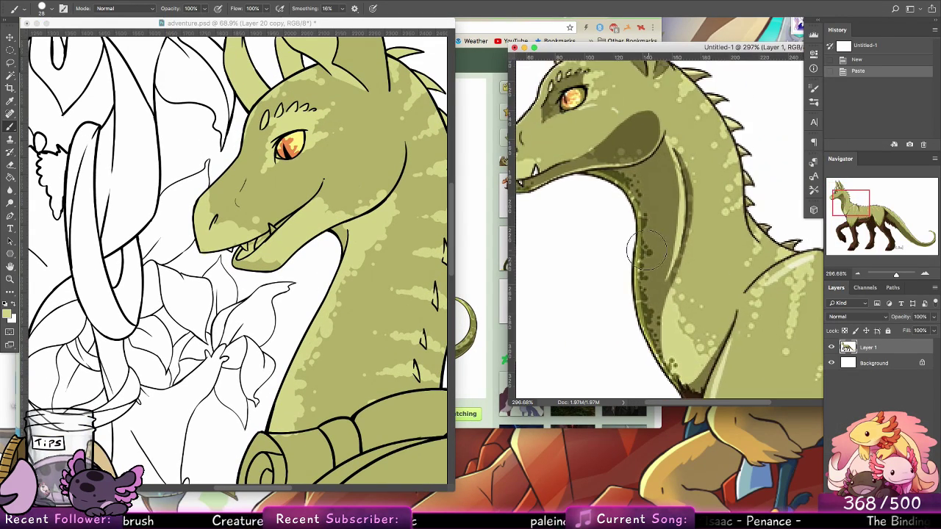
{"action": "left_click", "coordinate": [335, 241]}
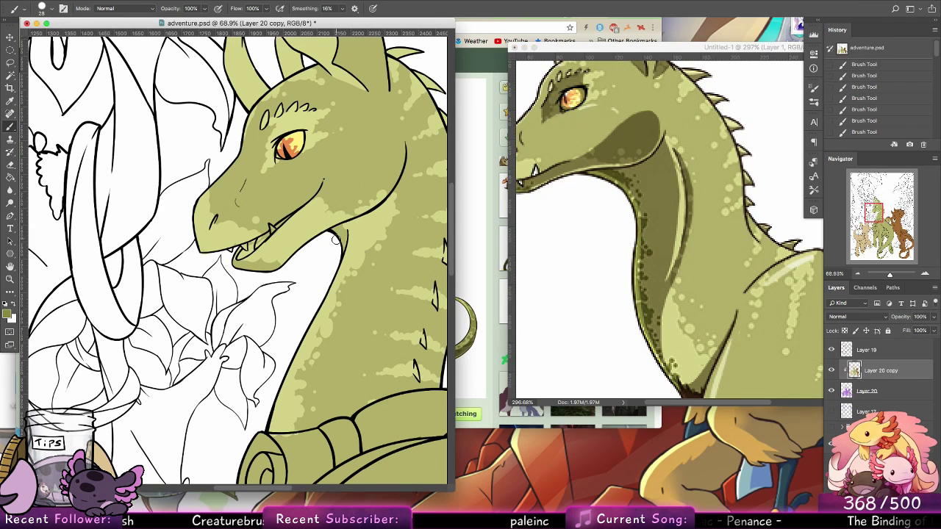
{"action": "left_click_drag", "start_coordinate": [337, 230], "coordinate": [347, 224]}
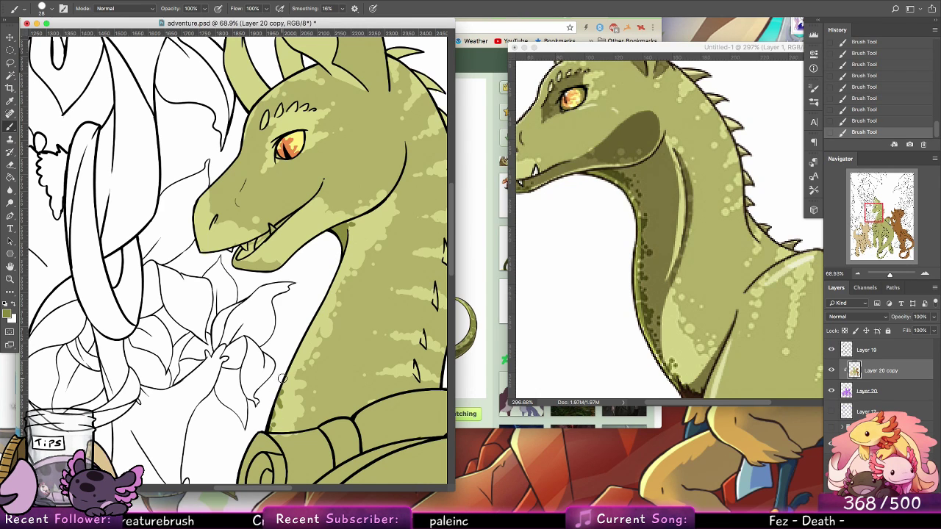
Step: Compare with the reference's jaw, then add dark green speckles to the chin and touch them up with the sampled light green
{"action": "scroll", "coordinate": [357, 269], "scroll_direction": "up", "scroll_amount": 5}
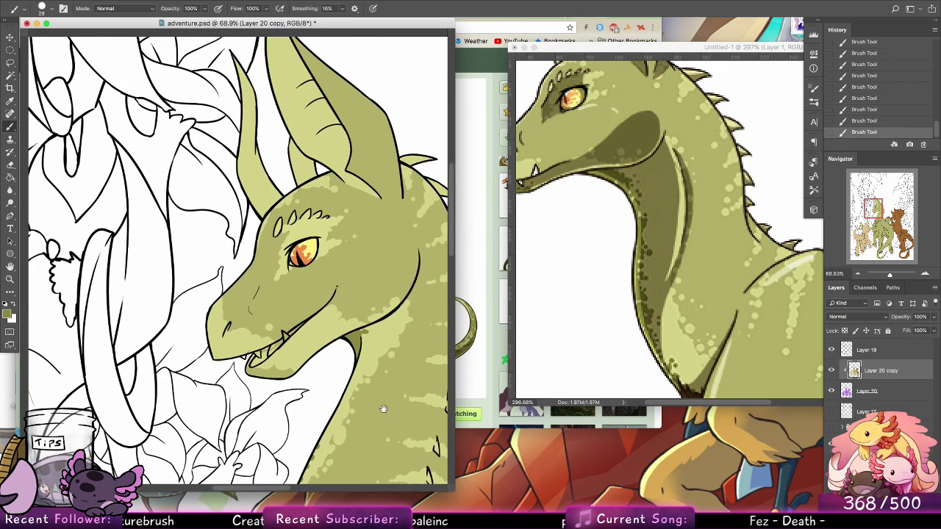
{"action": "left_click", "coordinate": [528, 219]}
{"action": "left_click_drag", "start_coordinate": [552, 238], "coordinate": [643, 273]}
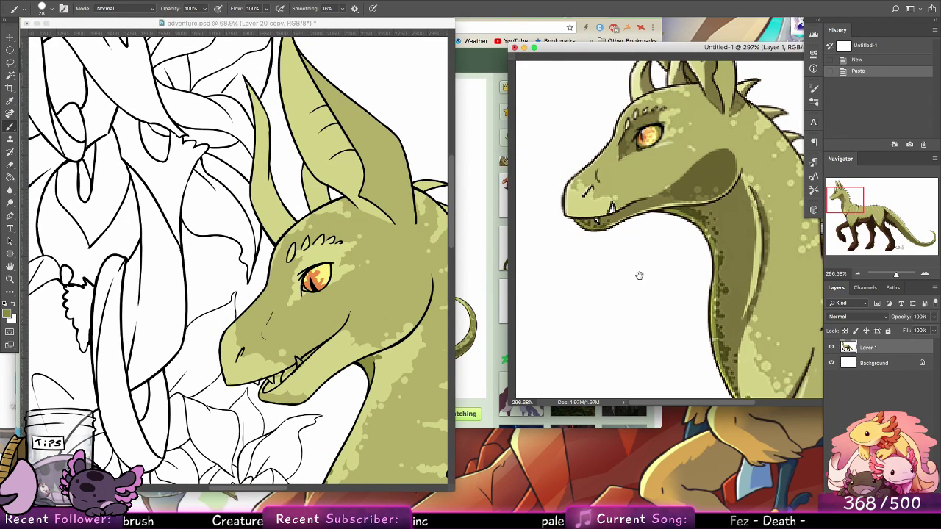
{"action": "left_click", "coordinate": [316, 382]}
{"action": "left_click", "coordinate": [294, 393], "text": "alt"}
{"action": "left_click", "coordinate": [287, 398]}
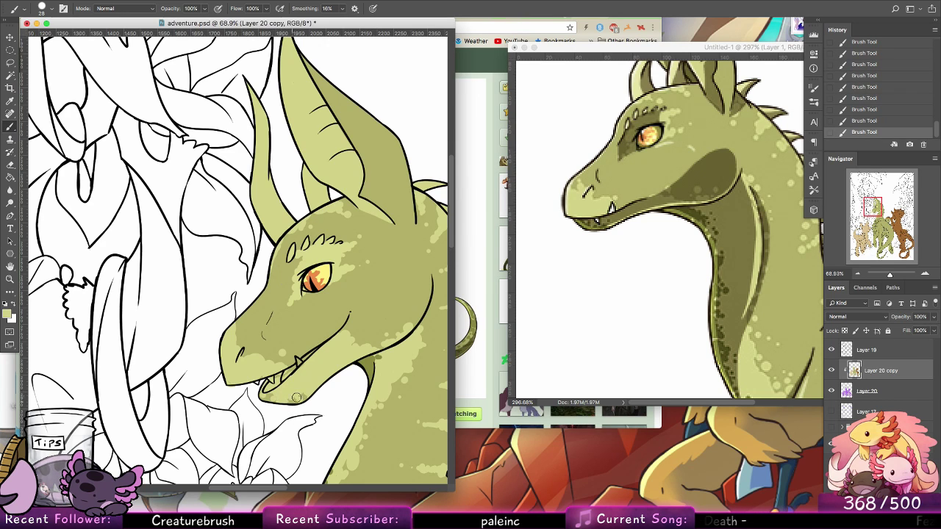
Step: Check the reference's body and leg markings, then paint sampled dark green speckles on the lower tip of the shoulder above the front leg
{"action": "left_click_drag", "start_coordinate": [420, 418], "coordinate": [345, 399]}
{"action": "scroll", "coordinate": [345, 399], "scroll_direction": "down", "scroll_amount": 10}
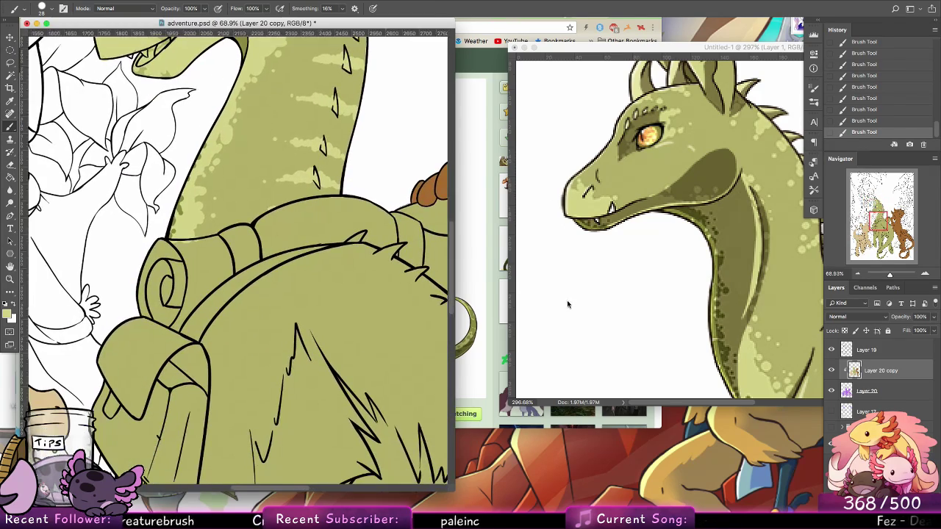
{"action": "left_click", "coordinate": [734, 325]}
{"action": "scroll", "coordinate": [734, 325], "scroll_direction": "down", "scroll_amount": 8}
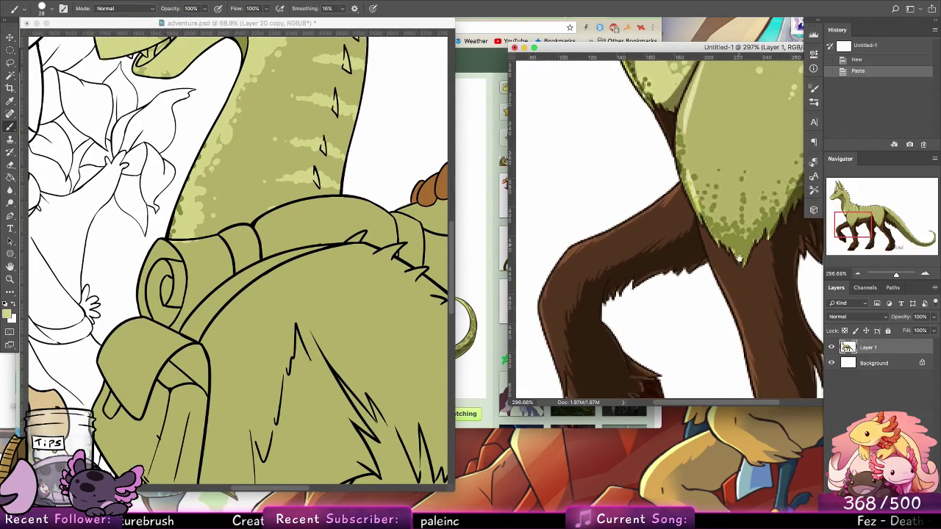
{"action": "left_click_drag", "start_coordinate": [794, 258], "coordinate": [645, 336]}
{"action": "left_click", "coordinate": [178, 211], "text": "alt"}
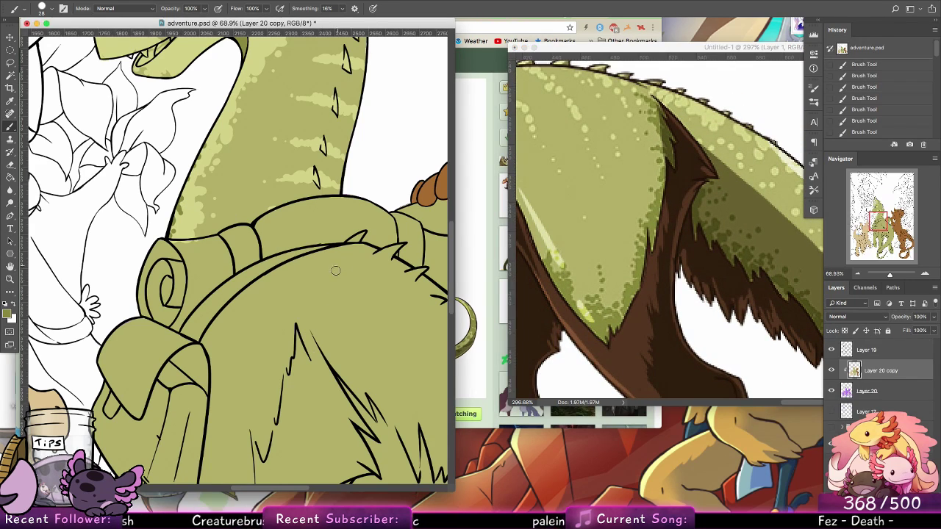
{"action": "left_click_drag", "start_coordinate": [325, 356], "coordinate": [358, 157]}
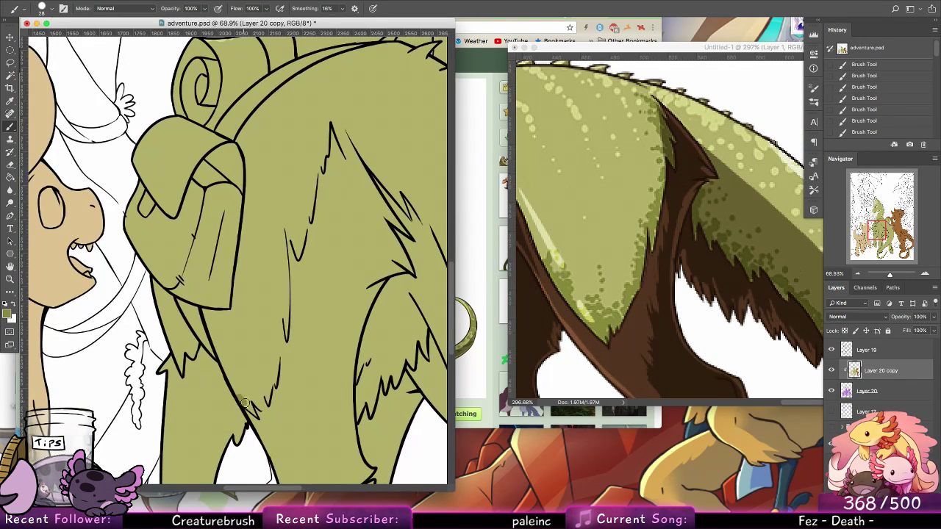
{"action": "left_click_drag", "start_coordinate": [247, 401], "coordinate": [233, 388]}
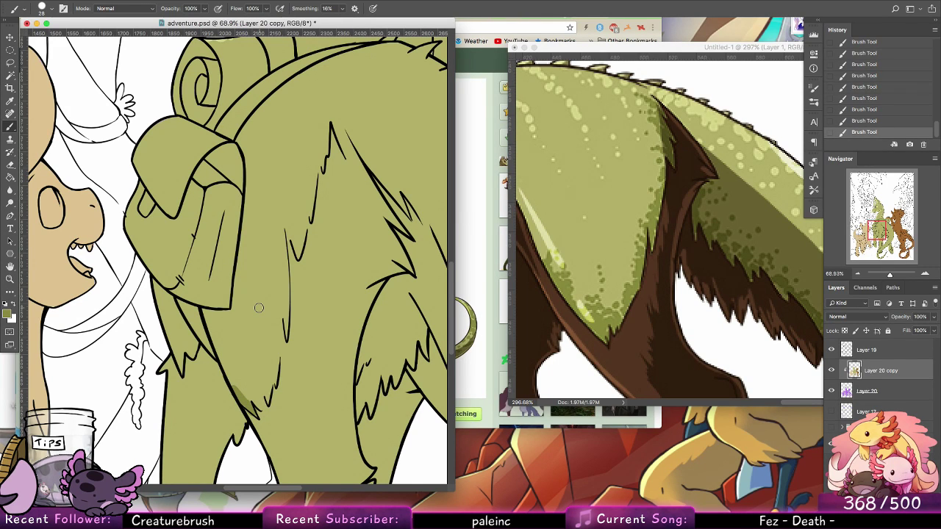
{"action": "mouse_move", "coordinate": [235, 390]}
{"action": "left_mouse_down"}
{"action": "mouse_move", "coordinate": [259, 409]}
{"action": "mouse_move", "coordinate": [252, 386]}
{"action": "mouse_move", "coordinate": [266, 403]}
{"action": "mouse_move", "coordinate": [276, 338]}
{"action": "mouse_move", "coordinate": [282, 376]}
{"action": "left_mouse_up"}
{"action": "left_click", "coordinate": [252, 386]}
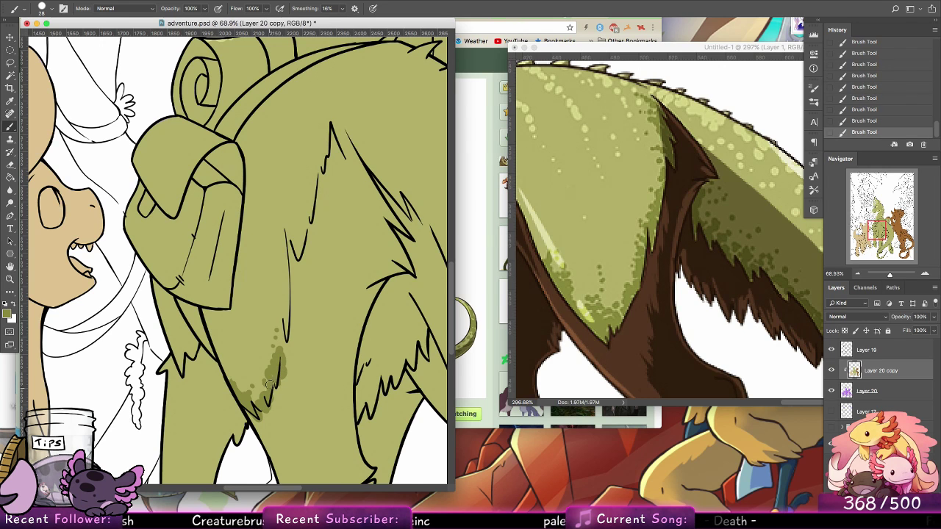
Step: Extend the speckled dark green edge up the jagged fur line to the shoulder's pointed peak
{"action": "mouse_move", "coordinate": [284, 342]}
{"action": "left_mouse_down"}
{"action": "mouse_move", "coordinate": [278, 293]}
{"action": "mouse_move", "coordinate": [276, 325]}
{"action": "mouse_move", "coordinate": [287, 328]}
{"action": "mouse_move", "coordinate": [278, 323]}
{"action": "mouse_move", "coordinate": [278, 397]}
{"action": "left_mouse_up"}
{"action": "left_click_drag", "start_coordinate": [284, 406], "coordinate": [279, 321]}
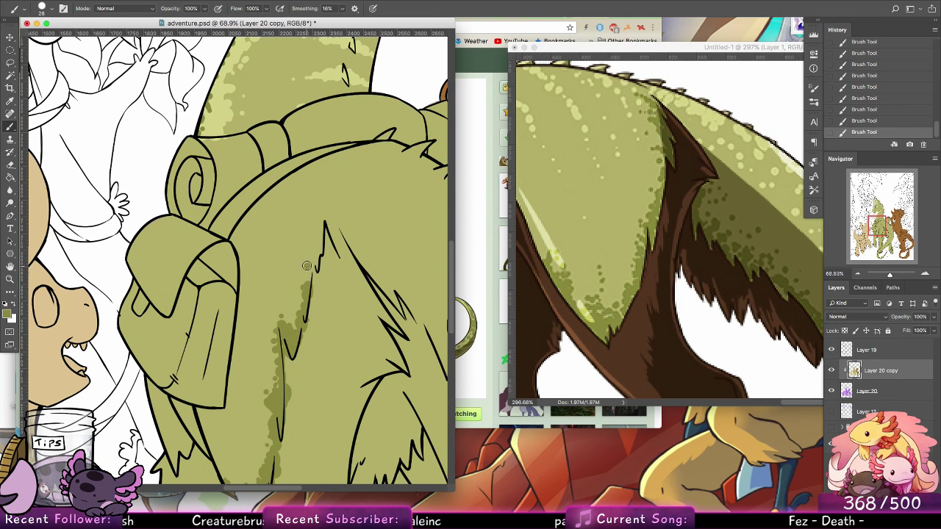
{"action": "left_click_drag", "start_coordinate": [316, 263], "coordinate": [322, 225]}
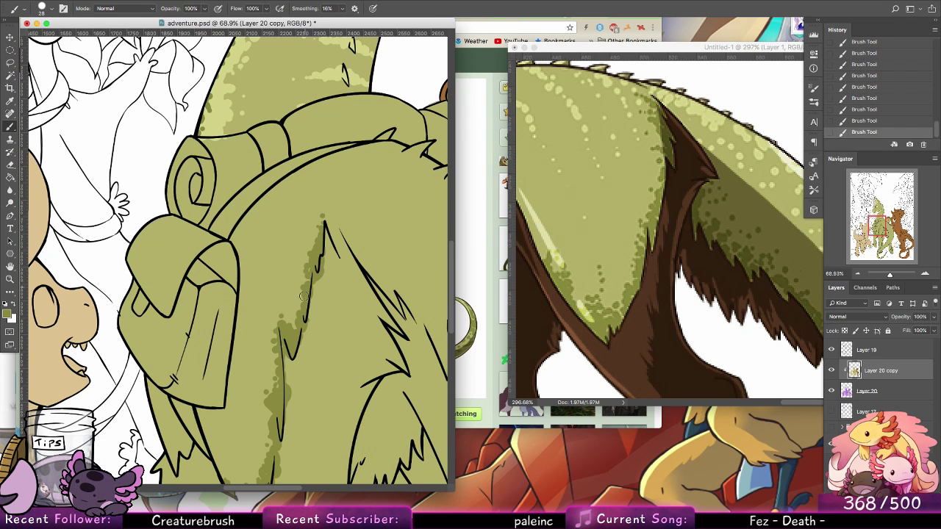
Step: Paint light green spots along the shoulder's front curve and tapering light green stripes below the spikes on the back
{"action": "mouse_move", "coordinate": [354, 235]}
{"action": "left_mouse_down"}
{"action": "mouse_move", "coordinate": [339, 208]}
{"action": "mouse_move", "coordinate": [335, 314]}
{"action": "left_mouse_up"}
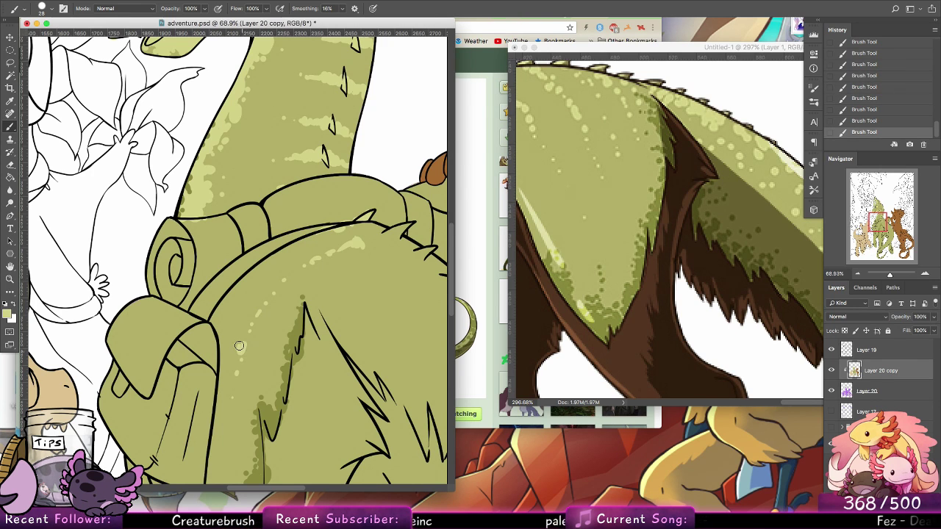
{"action": "left_click_drag", "start_coordinate": [370, 242], "coordinate": [399, 234]}
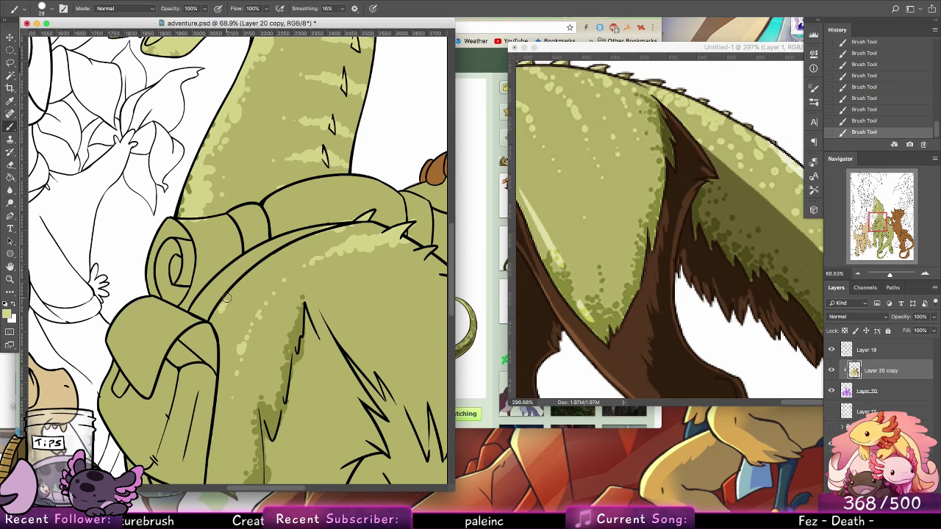
{"action": "scroll", "coordinate": [296, 289], "scroll_direction": "down", "scroll_amount": 3}
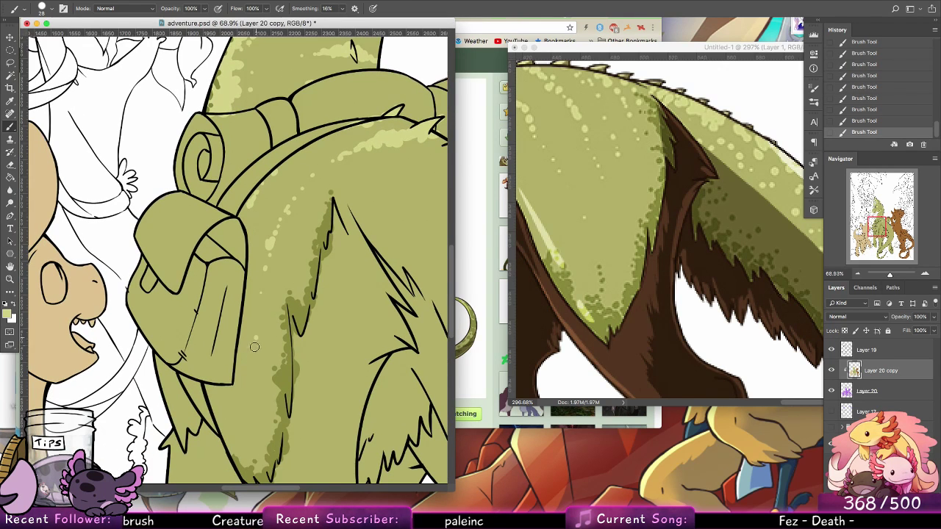
{"action": "left_click_drag", "start_coordinate": [321, 376], "coordinate": [218, 440]}
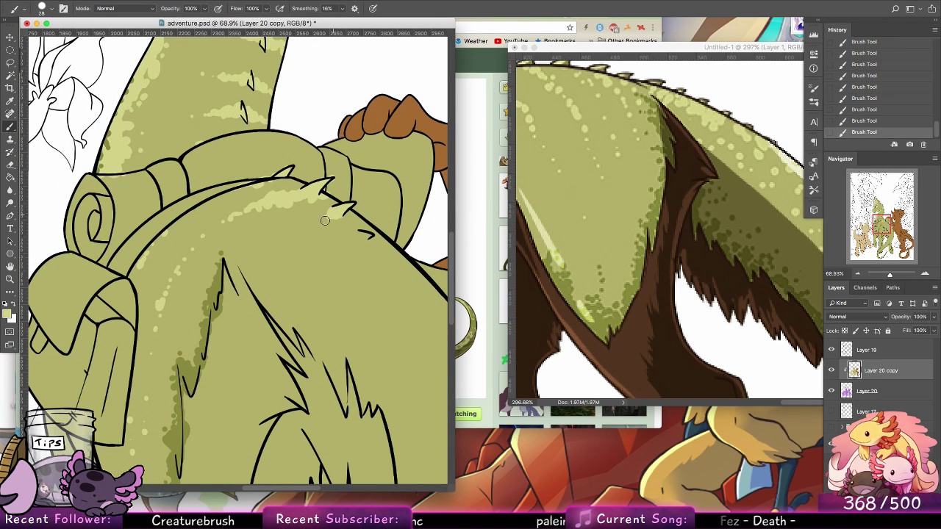
{"action": "left_click_drag", "start_coordinate": [342, 211], "coordinate": [296, 230]}
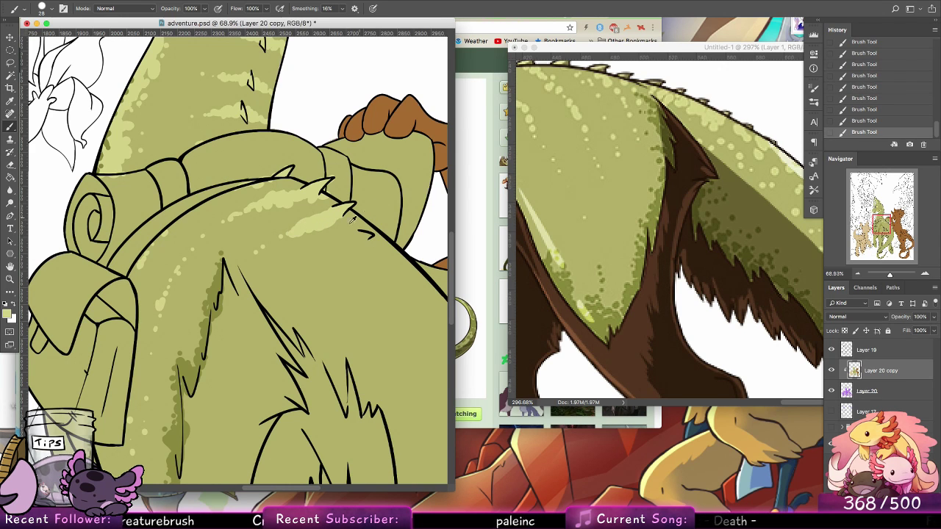
{"action": "left_click", "coordinate": [316, 221], "text": "alt"}
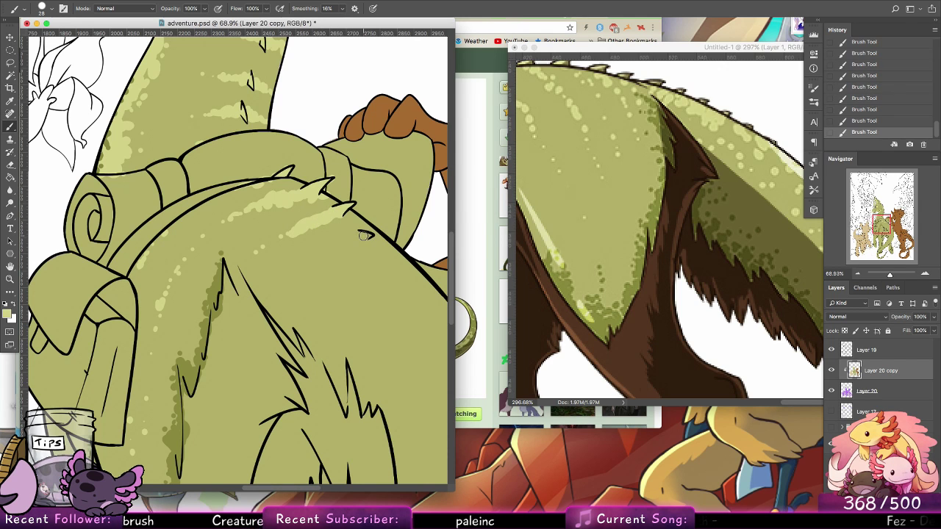
Step: Check the reference's tail base, then paint a cluster of light green spots below the back spikes with a 45 px brush
{"action": "left_click_drag", "start_coordinate": [366, 298], "coordinate": [249, 249]}
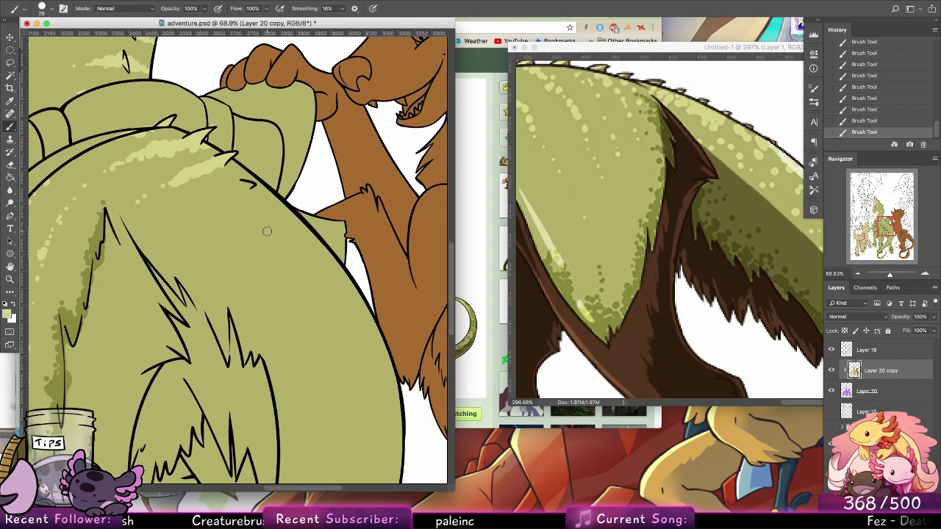
{"action": "left_click", "coordinate": [689, 248]}
{"action": "left_click_drag", "start_coordinate": [654, 244], "coordinate": [534, 250]}
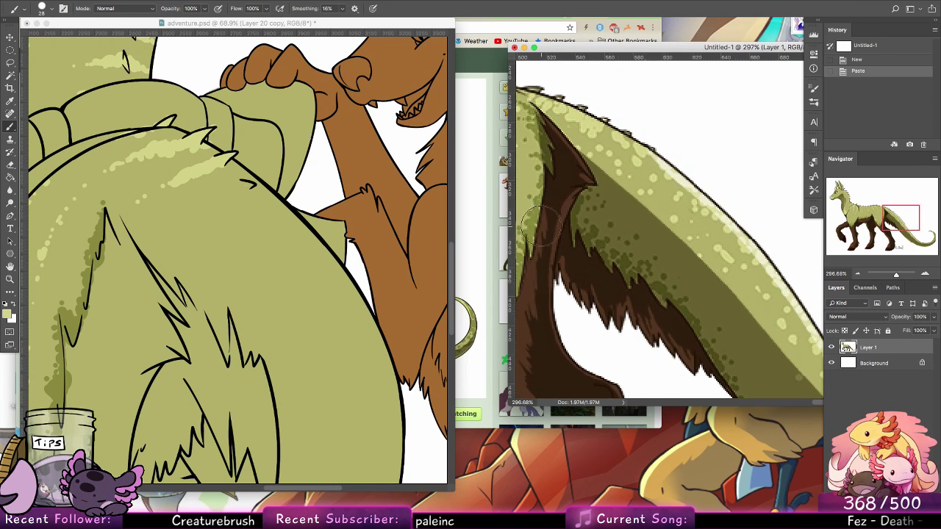
{"action": "left_click", "coordinate": [293, 245]}
{"action": "left_click", "coordinate": [43, 9]}
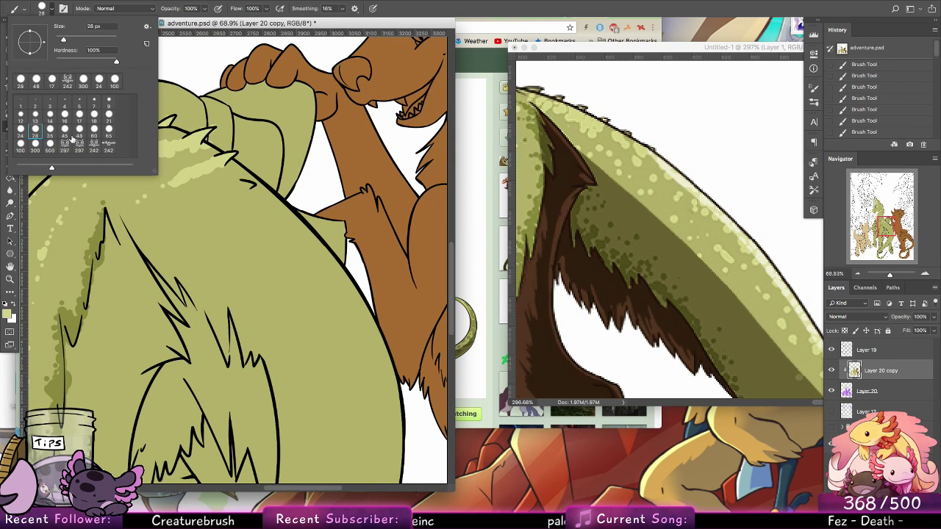
{"action": "left_click", "coordinate": [245, 186]}
{"action": "mouse_move", "coordinate": [244, 186]}
{"action": "left_mouse_down"}
{"action": "mouse_move", "coordinate": [180, 214]}
{"action": "mouse_move", "coordinate": [234, 191]}
{"action": "mouse_move", "coordinate": [269, 202]}
{"action": "mouse_move", "coordinate": [220, 222]}
{"action": "mouse_move", "coordinate": [269, 209]}
{"action": "left_mouse_up"}
{"action": "left_click", "coordinate": [210, 201]}
{"action": "left_click", "coordinate": [186, 211]}
{"action": "left_click", "coordinate": [242, 198]}
{"action": "left_click", "coordinate": [278, 194]}
{"action": "left_click", "coordinate": [238, 214]}
{"action": "left_click", "coordinate": [220, 224]}
{"action": "left_click", "coordinate": [237, 226]}
{"action": "left_click", "coordinate": [241, 222]}
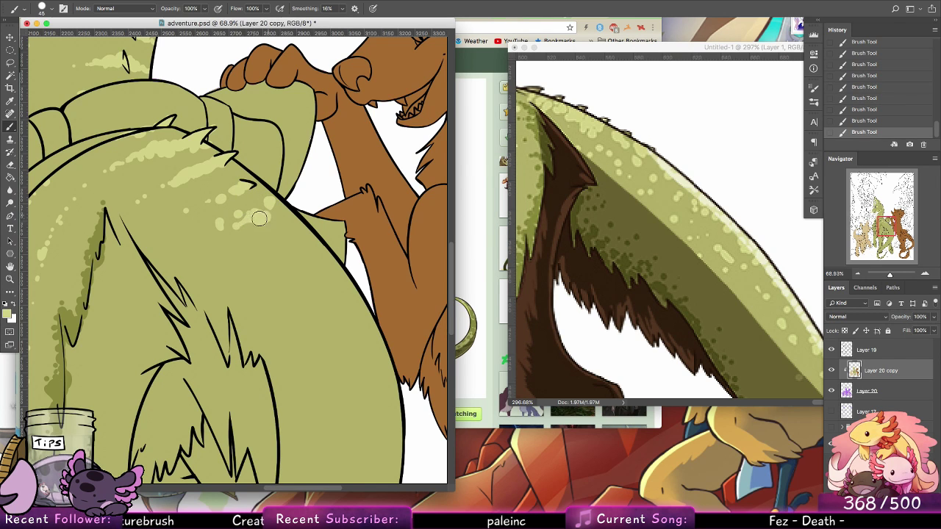
Step: Scatter more light green spots from the cluster down and across the hip and upper tail
{"action": "left_click", "coordinate": [289, 236]}
{"action": "left_click", "coordinate": [266, 246]}
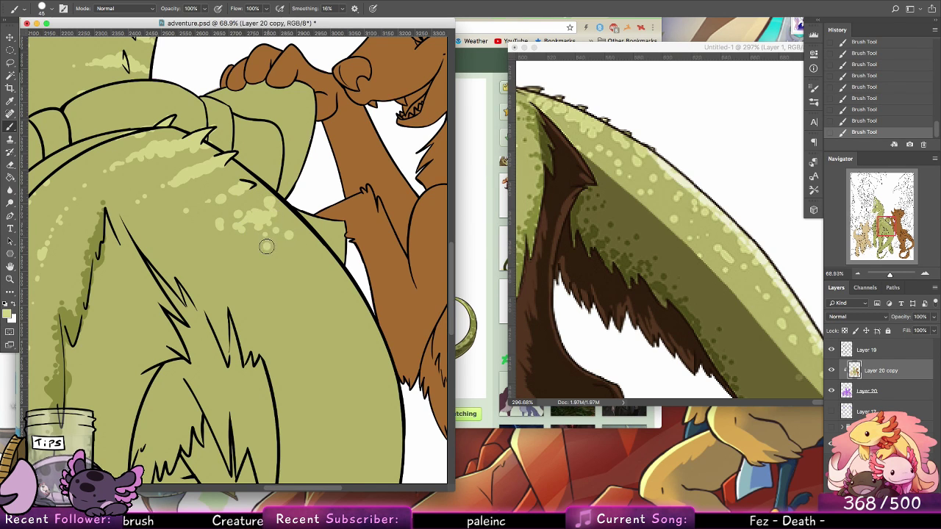
{"action": "left_click", "coordinate": [288, 265]}
{"action": "left_click", "coordinate": [273, 265]}
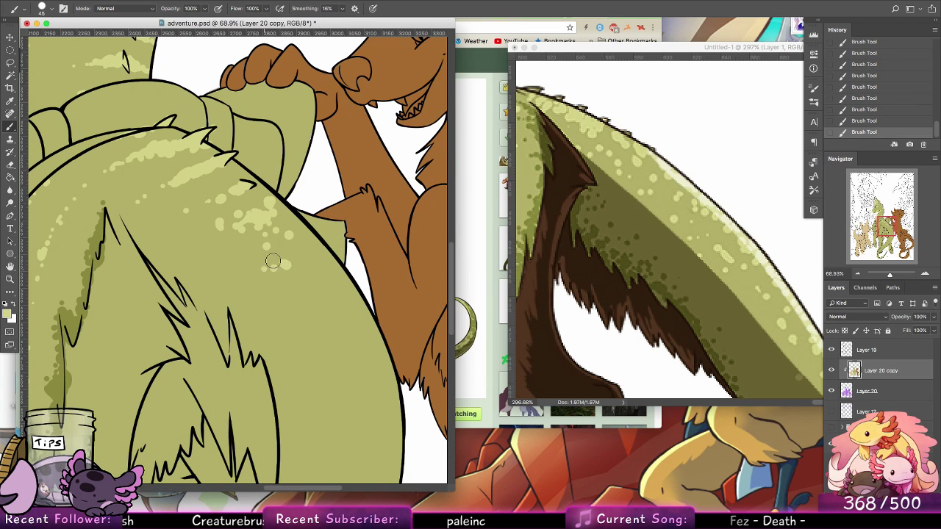
{"action": "left_click", "coordinate": [310, 258]}
{"action": "left_click", "coordinate": [258, 262]}
{"action": "left_click", "coordinate": [200, 245]}
{"action": "left_click", "coordinate": [227, 233]}
{"action": "left_click", "coordinate": [230, 263]}
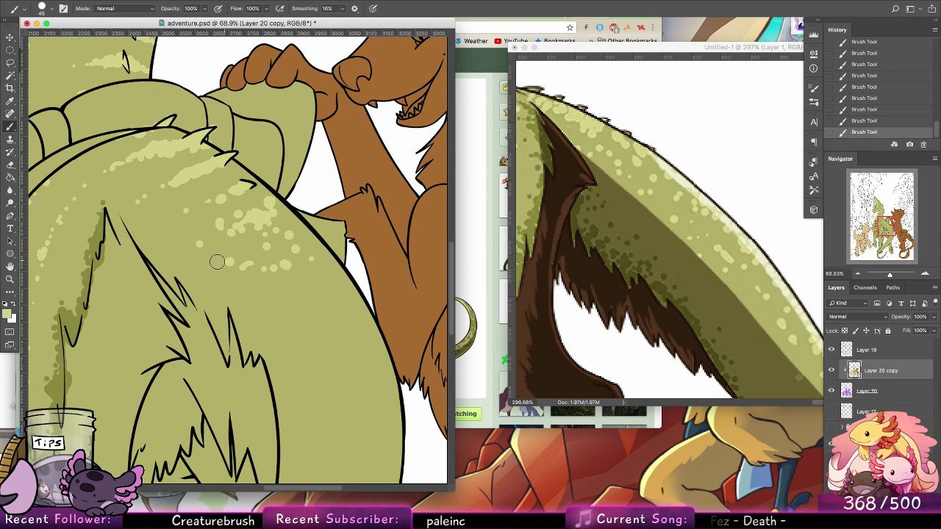
{"action": "left_click", "coordinate": [212, 287]}
{"action": "left_click", "coordinate": [248, 302]}
{"action": "left_click", "coordinate": [282, 340]}
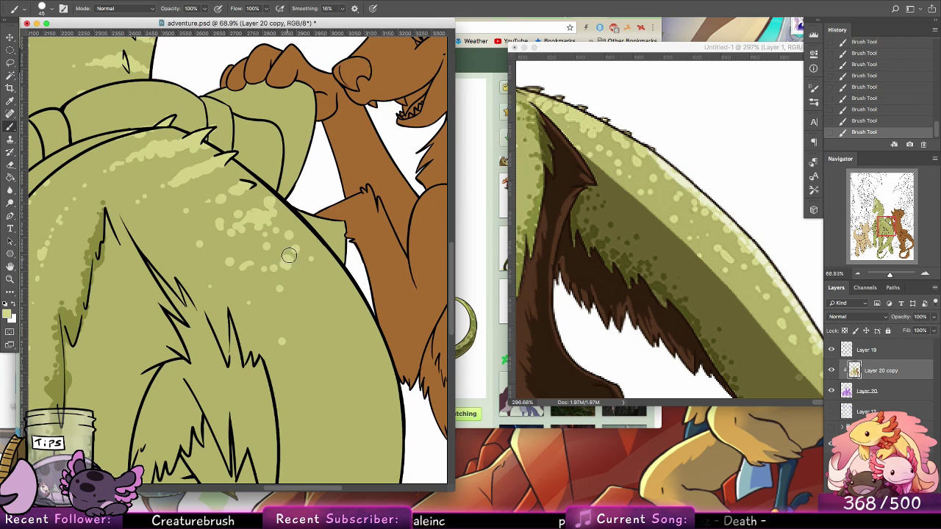
Step: Merge the spots near the back outline into a solid light green patch
{"action": "left_click", "coordinate": [287, 254]}
{"action": "left_click", "coordinate": [272, 234]}
{"action": "left_click", "coordinate": [266, 225]}
{"action": "left_click", "coordinate": [256, 213]}
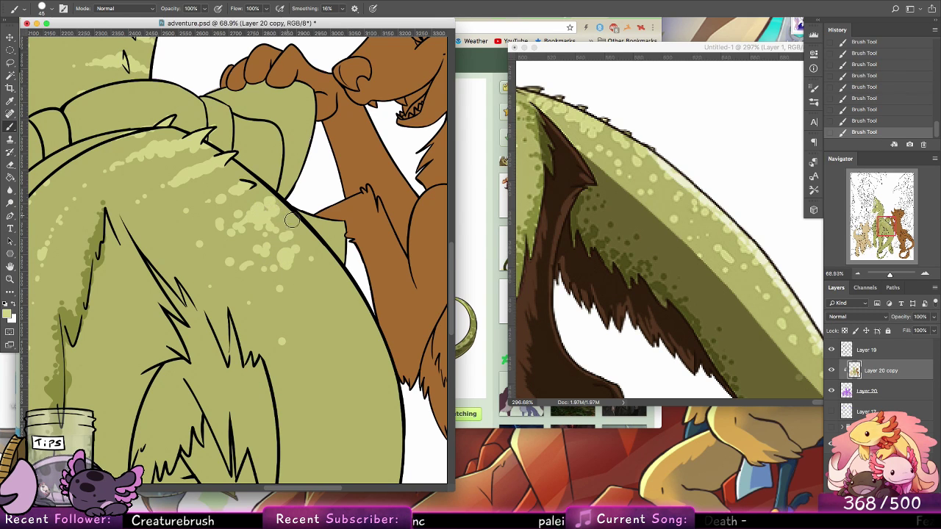
{"action": "left_click", "coordinate": [297, 229]}
{"action": "left_click", "coordinate": [282, 222]}
{"action": "left_click", "coordinate": [306, 249]}
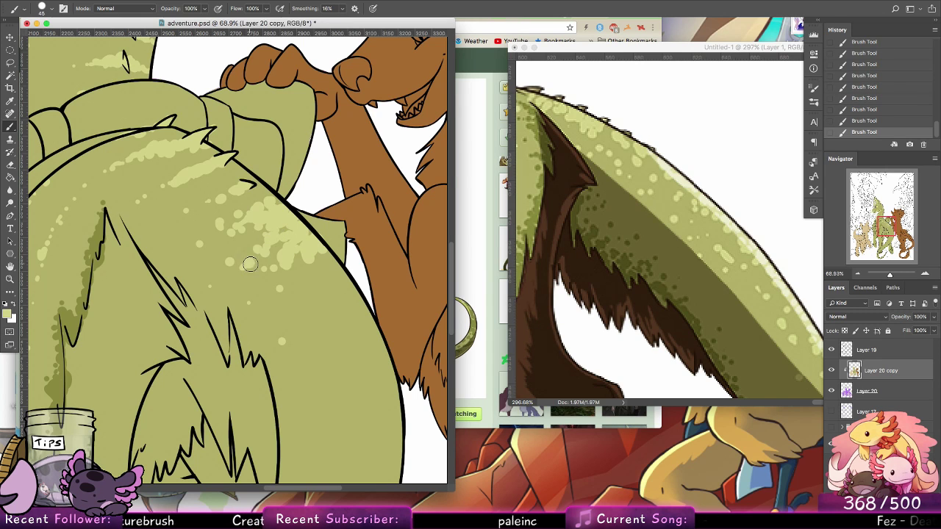
Step: Add loose light green spots along the inner side of the hip patch
{"action": "left_click", "coordinate": [250, 265]}
{"action": "left_click", "coordinate": [255, 274]}
{"action": "left_click", "coordinate": [214, 286]}
{"action": "left_click", "coordinate": [190, 258]}
{"action": "left_click", "coordinate": [207, 226]}
{"action": "left_click", "coordinate": [273, 256]}
Step: Extend the light green patch down the tail's outer edge, break it up with base green dabs, and resample the light green
{"action": "mouse_move", "coordinate": [322, 281]}
{"action": "left_mouse_down"}
{"action": "mouse_move", "coordinate": [295, 286]}
{"action": "mouse_move", "coordinate": [322, 250]}
{"action": "mouse_move", "coordinate": [319, 273]}
{"action": "left_mouse_up"}
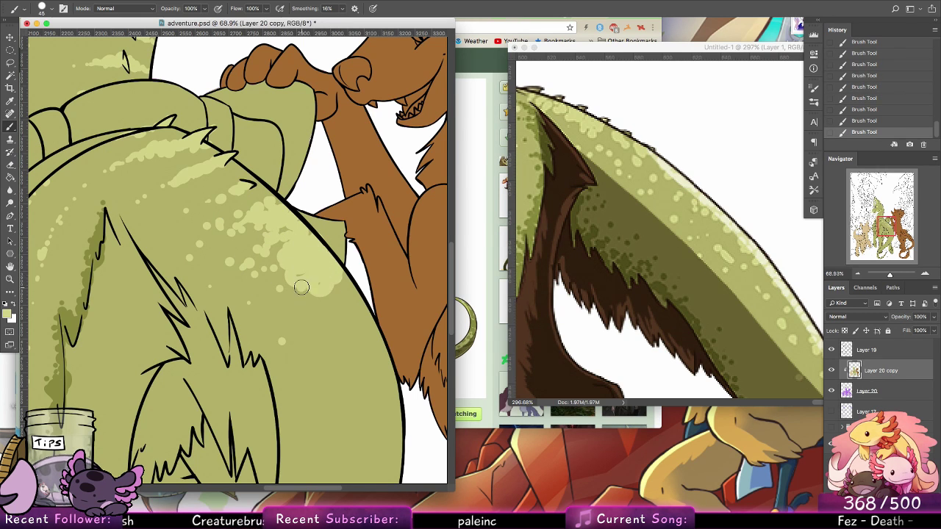
{"action": "scroll", "coordinate": [302, 287], "scroll_direction": "down", "scroll_amount": 5}
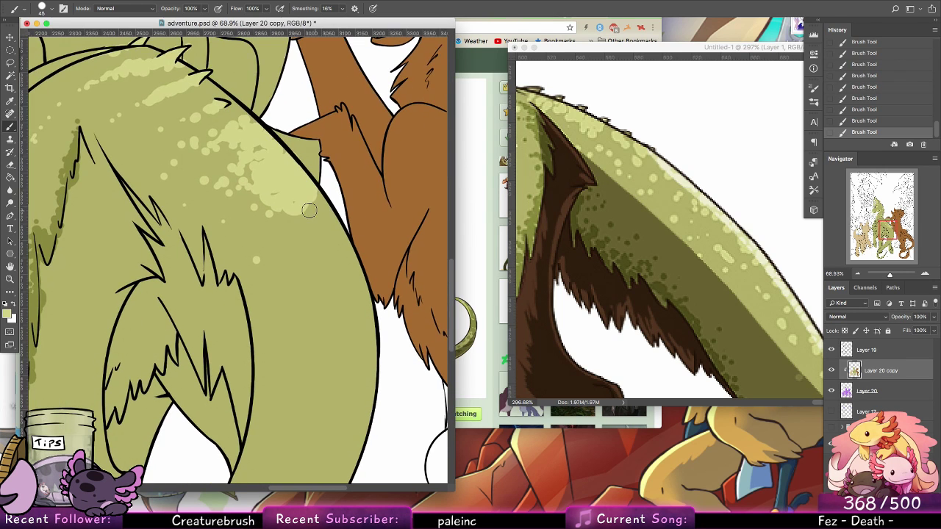
{"action": "mouse_move", "coordinate": [309, 211]}
{"action": "left_mouse_down"}
{"action": "mouse_move", "coordinate": [287, 201]}
{"action": "mouse_move", "coordinate": [316, 207]}
{"action": "mouse_move", "coordinate": [292, 231]}
{"action": "mouse_move", "coordinate": [314, 228]}
{"action": "left_mouse_up"}
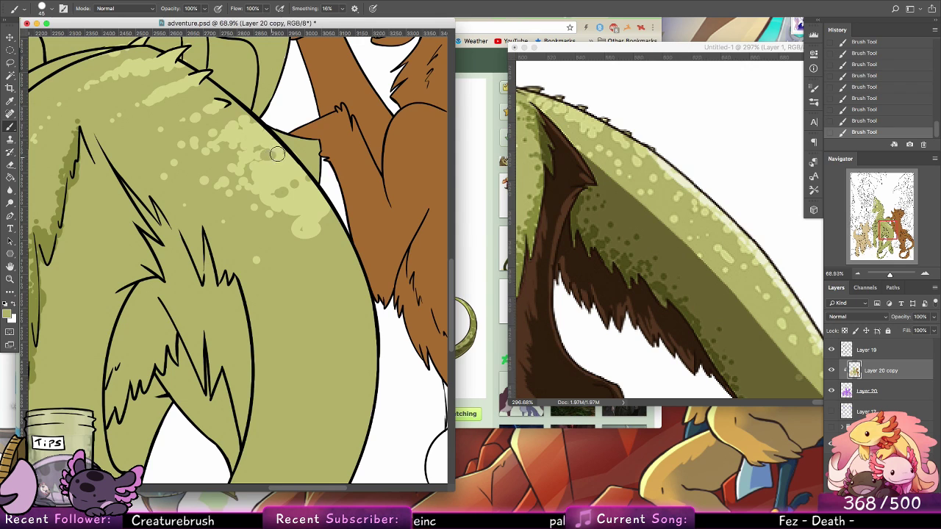
{"action": "left_click", "coordinate": [286, 174], "text": "alt"}
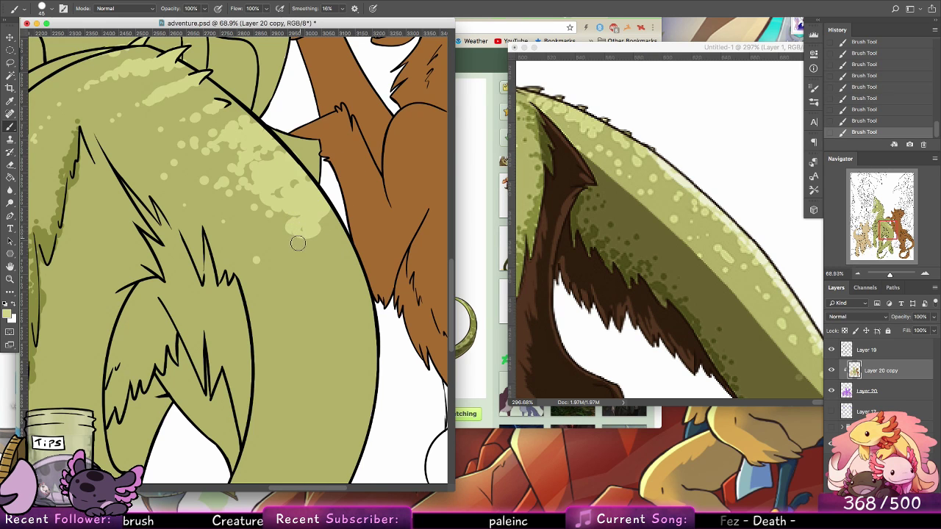
Step: Check the reference's mid-tail markings, then scatter light green spots along the outer side of the tail below the patch
{"action": "scroll", "coordinate": [298, 243], "scroll_direction": "down", "scroll_amount": 3}
{"action": "left_click", "coordinate": [584, 224]}
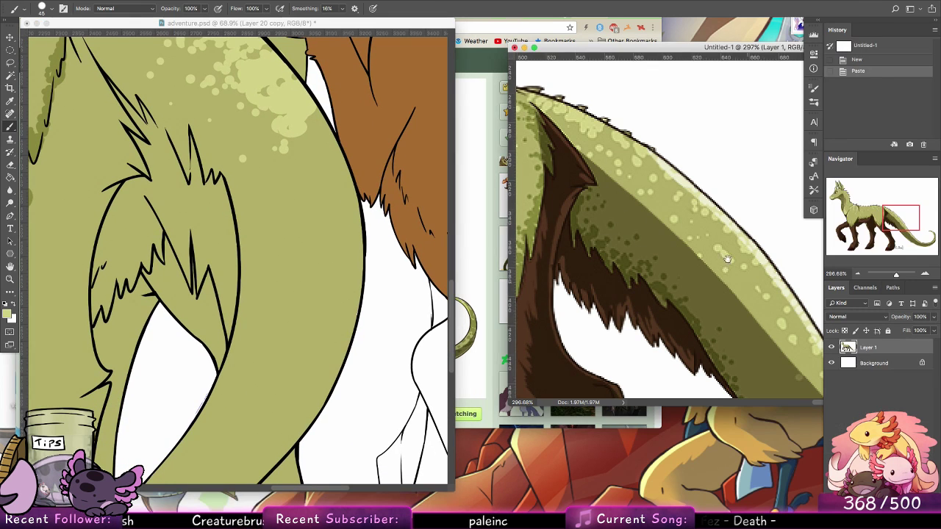
{"action": "scroll", "coordinate": [727, 259], "scroll_direction": "down", "scroll_amount": 10}
{"action": "left_click", "coordinate": [289, 240]}
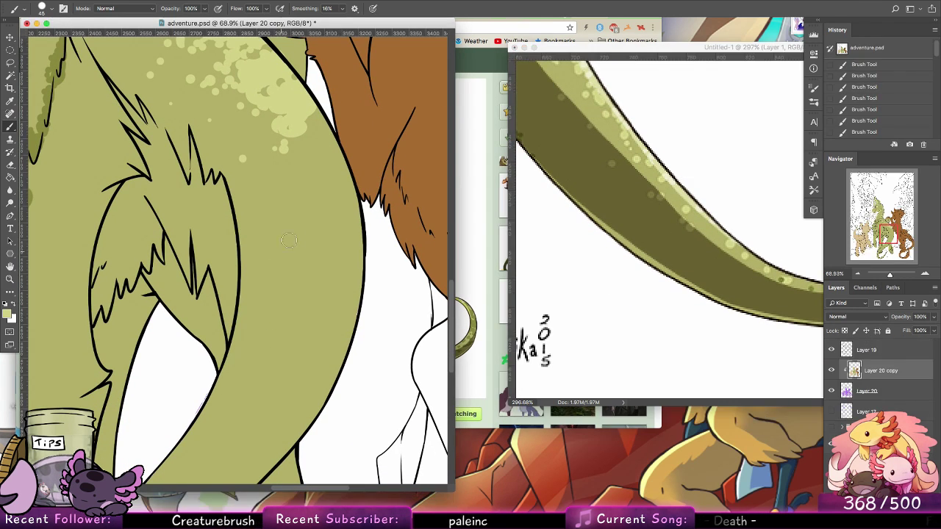
{"action": "mouse_move", "coordinate": [266, 417]}
{"action": "left_mouse_down"}
{"action": "mouse_move", "coordinate": [284, 394]}
{"action": "mouse_move", "coordinate": [261, 372]}
{"action": "mouse_move", "coordinate": [303, 401]}
{"action": "mouse_move", "coordinate": [310, 356]}
{"action": "left_mouse_up"}
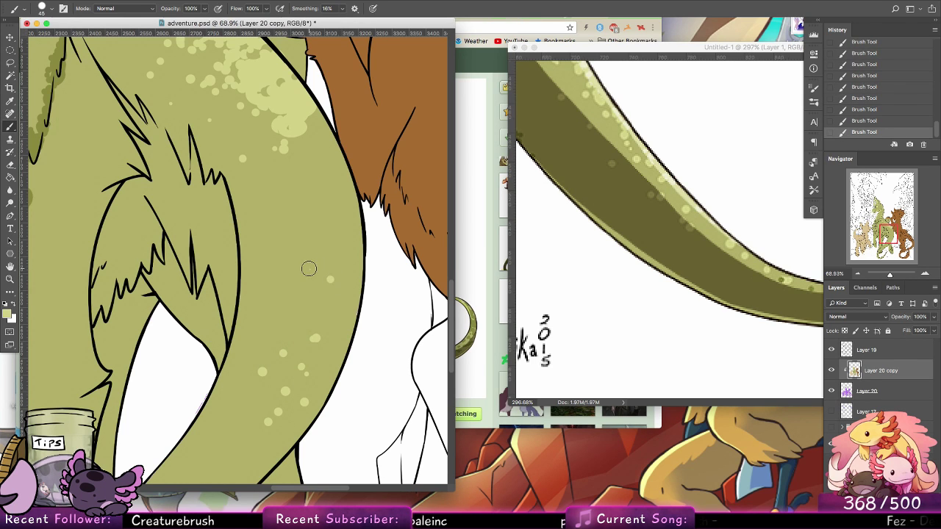
{"action": "mouse_move", "coordinate": [309, 268]}
{"action": "left_mouse_down"}
{"action": "mouse_move", "coordinate": [336, 251]}
{"action": "mouse_move", "coordinate": [312, 238]}
{"action": "mouse_move", "coordinate": [327, 252]}
{"action": "mouse_move", "coordinate": [334, 212]}
{"action": "mouse_move", "coordinate": [302, 210]}
{"action": "mouse_move", "coordinate": [329, 203]}
{"action": "mouse_move", "coordinate": [302, 190]}
{"action": "mouse_move", "coordinate": [330, 190]}
{"action": "mouse_move", "coordinate": [325, 132]}
{"action": "left_mouse_up"}
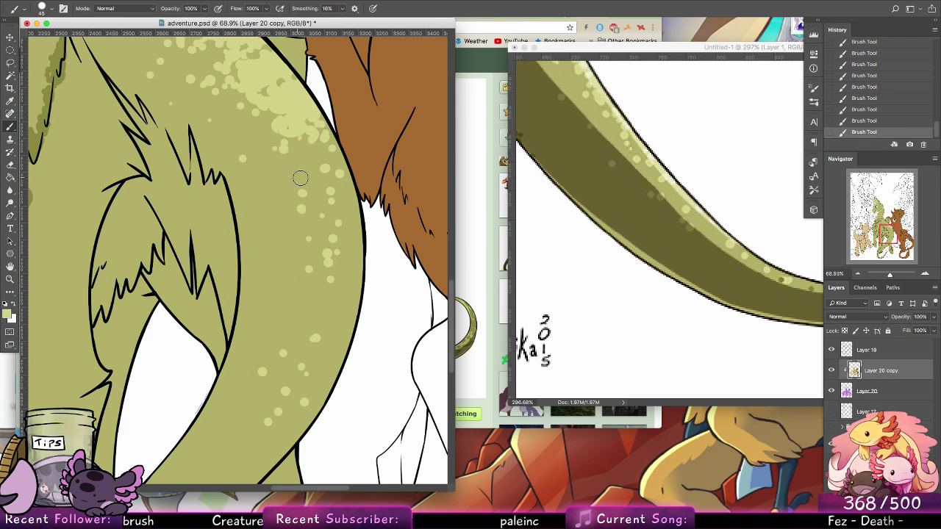
{"action": "left_click_drag", "start_coordinate": [294, 176], "coordinate": [305, 163]}
Step: Paint large light green blobs in a row down the middle of the tail with a 300 px brush
{"action": "left_click", "coordinate": [47, 8]}
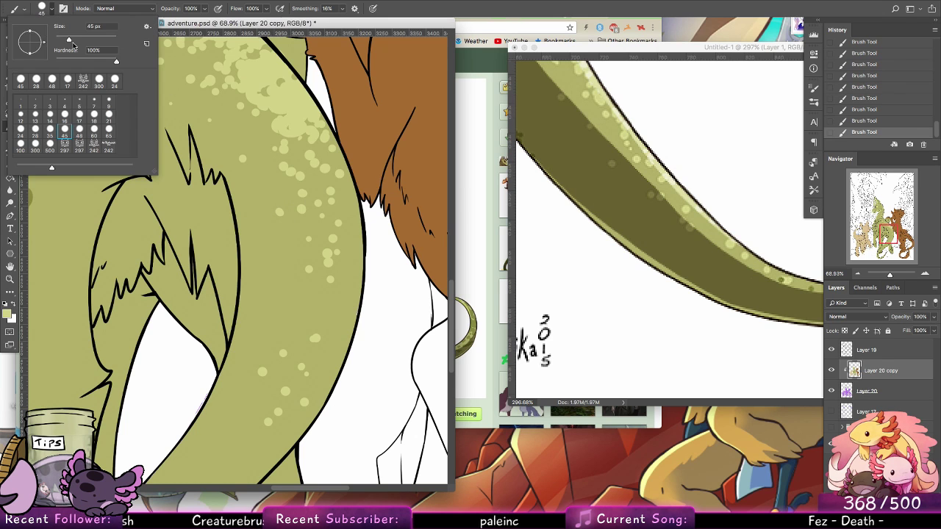
{"action": "left_click", "coordinate": [35, 147]}
{"action": "mouse_move", "coordinate": [300, 157]}
{"action": "left_mouse_down"}
{"action": "mouse_move", "coordinate": [323, 142]}
{"action": "mouse_move", "coordinate": [331, 172]}
{"action": "mouse_move", "coordinate": [304, 255]}
{"action": "mouse_move", "coordinate": [316, 273]}
{"action": "mouse_move", "coordinate": [299, 298]}
{"action": "mouse_move", "coordinate": [279, 392]}
{"action": "mouse_move", "coordinate": [255, 433]}
{"action": "left_mouse_up"}
{"action": "scroll", "coordinate": [384, 316], "scroll_direction": "up", "scroll_amount": 3}
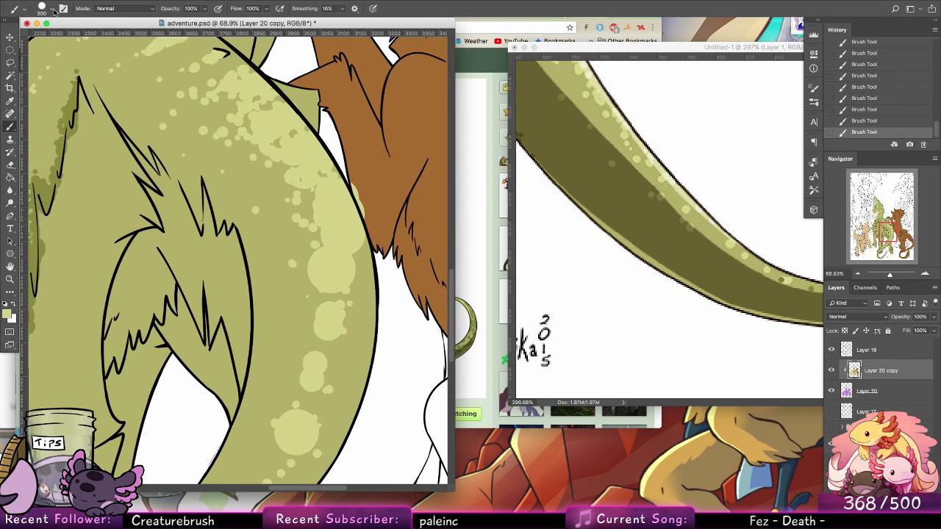
Step: Return to the 45 px brush and surround the upper tail blobs with small light green spots that roughen their edges
{"action": "left_click", "coordinate": [48, 8]}
{"action": "double_click", "coordinate": [64, 137]}
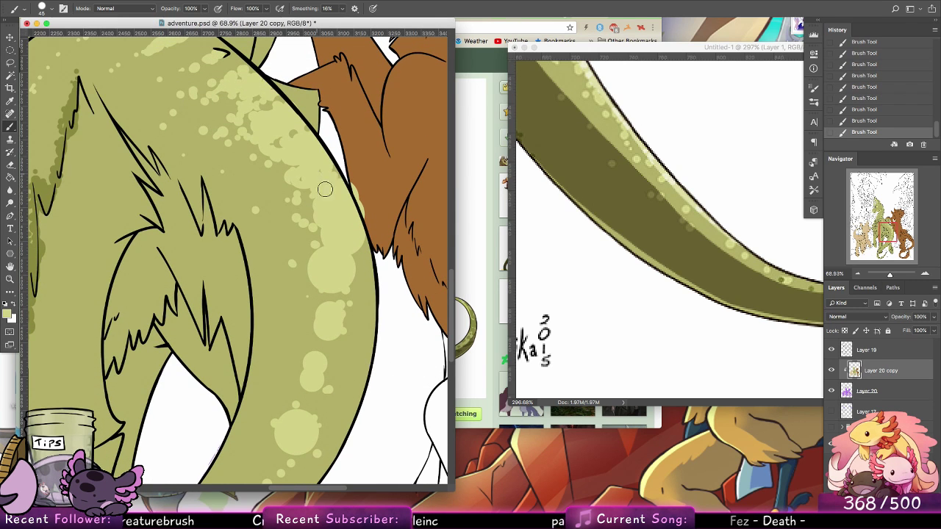
{"action": "mouse_move", "coordinate": [299, 224]}
{"action": "left_mouse_down"}
{"action": "mouse_move", "coordinate": [321, 242]}
{"action": "mouse_move", "coordinate": [306, 266]}
{"action": "mouse_move", "coordinate": [311, 283]}
{"action": "mouse_move", "coordinate": [297, 286]}
{"action": "left_mouse_up"}
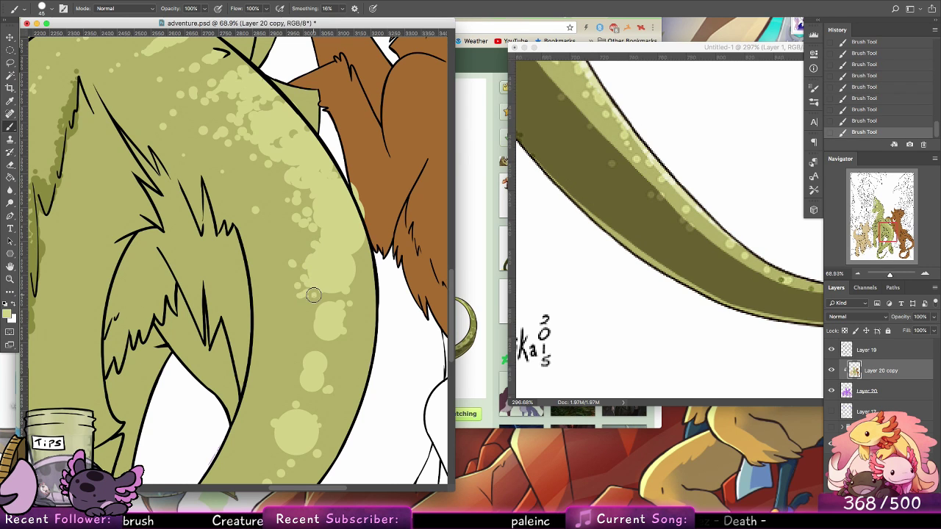
{"action": "mouse_move", "coordinate": [375, 251]}
{"action": "left_mouse_down"}
{"action": "mouse_move", "coordinate": [360, 300]}
{"action": "mouse_move", "coordinate": [348, 292]}
{"action": "mouse_move", "coordinate": [358, 252]}
{"action": "mouse_move", "coordinate": [368, 265]}
{"action": "mouse_move", "coordinate": [362, 313]}
{"action": "mouse_move", "coordinate": [359, 280]}
{"action": "mouse_move", "coordinate": [370, 298]}
{"action": "mouse_move", "coordinate": [358, 331]}
{"action": "left_mouse_up"}
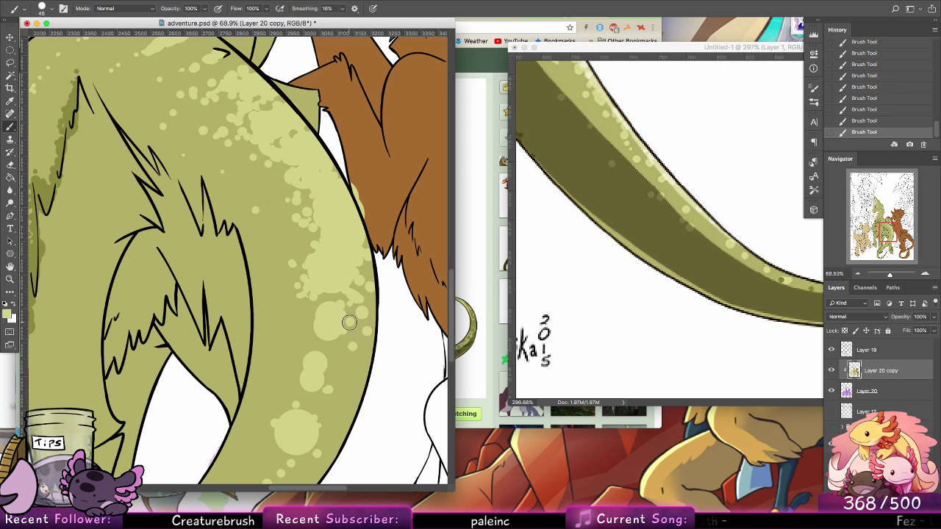
{"action": "mouse_move", "coordinate": [308, 313]}
{"action": "left_mouse_down"}
{"action": "mouse_move", "coordinate": [298, 242]}
{"action": "mouse_move", "coordinate": [287, 239]}
{"action": "left_mouse_up"}
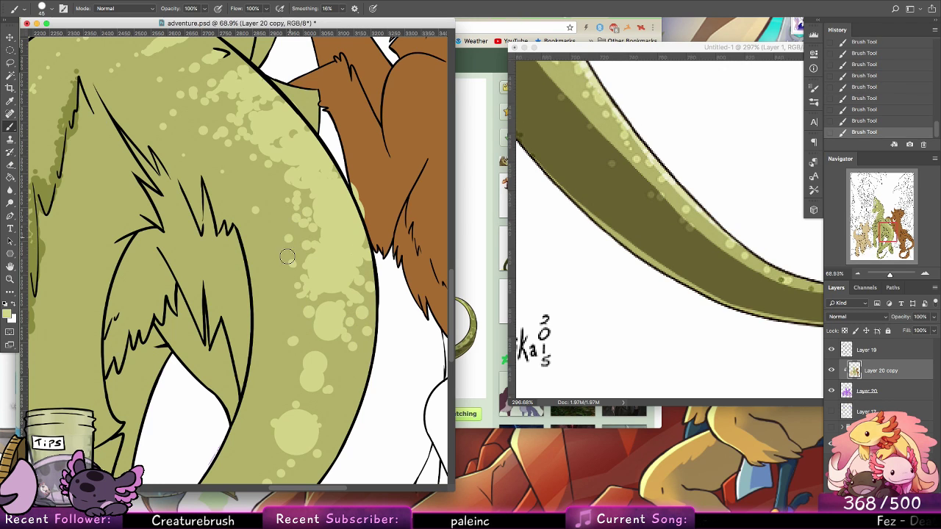
{"action": "left_click_drag", "start_coordinate": [336, 365], "coordinate": [330, 346]}
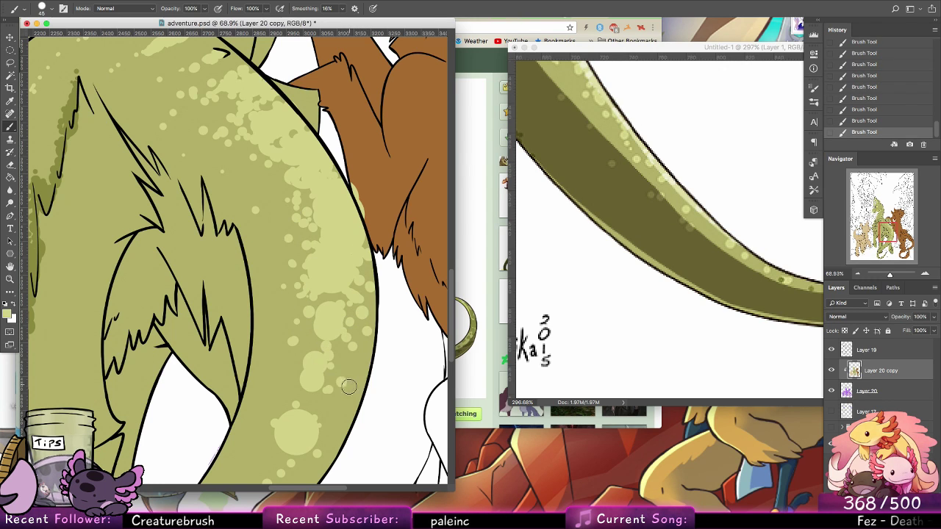
Step: Ring the lowest large blob with light green spots and begin a trail of spots below it
{"action": "scroll", "coordinate": [330, 380], "scroll_direction": "down", "scroll_amount": 5}
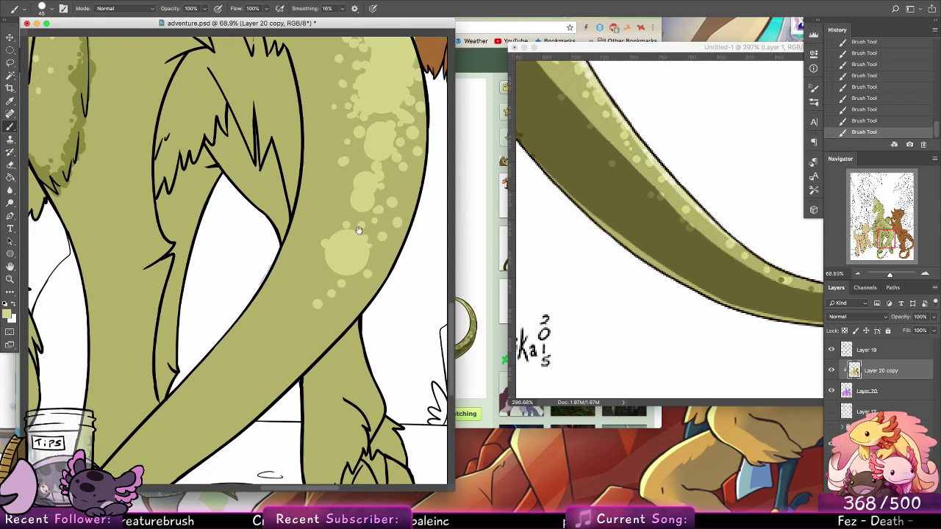
{"action": "left_click_drag", "start_coordinate": [336, 275], "coordinate": [345, 279]}
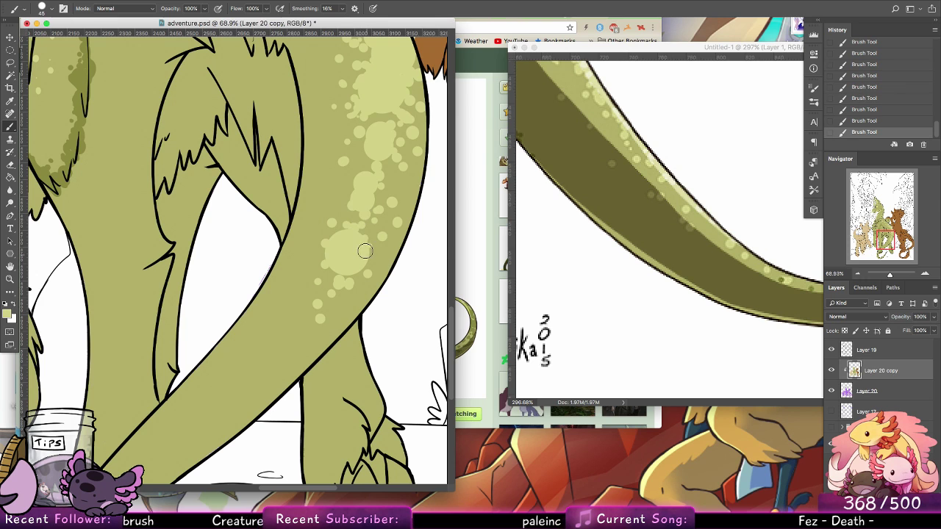
{"action": "left_click", "coordinate": [309, 330]}
{"action": "left_click", "coordinate": [295, 338]}
{"action": "left_click", "coordinate": [318, 347]}
{"action": "left_click", "coordinate": [302, 357]}
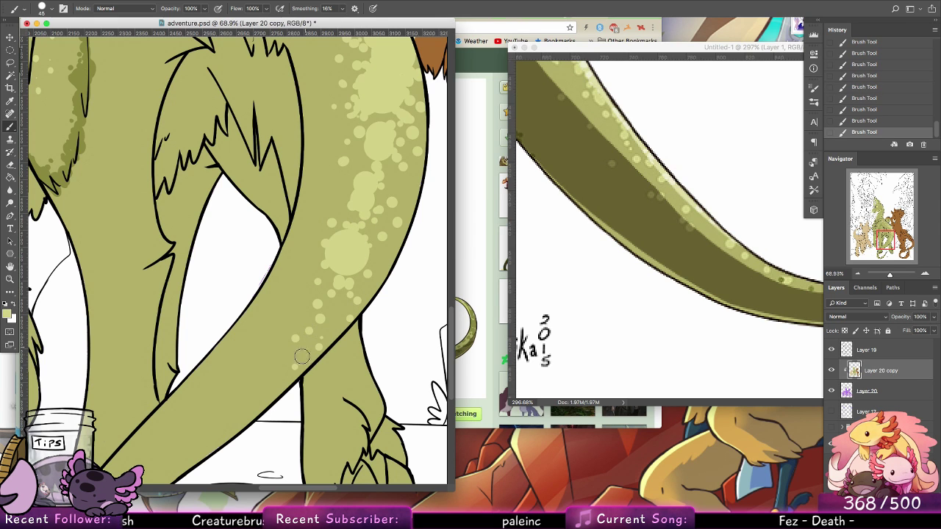
Step: Continue the trail of light green spots along the outer edge of the tapering lower tail
{"action": "left_click", "coordinate": [278, 363]}
{"action": "left_click", "coordinate": [288, 371]}
{"action": "left_click", "coordinate": [283, 375]}
{"action": "left_click", "coordinate": [283, 385]}
{"action": "left_click", "coordinate": [264, 395]}
{"action": "left_click", "coordinate": [248, 403]}
{"action": "left_click", "coordinate": [239, 411]}
{"action": "left_click", "coordinate": [234, 430]}
Step: Scatter sparse light green spots across the lower tail's width and along its edge toward the bend
{"action": "left_click_drag", "start_coordinate": [249, 414], "coordinate": [306, 309]}
{"action": "left_click", "coordinate": [313, 300]}
{"action": "left_click", "coordinate": [320, 268]}
{"action": "left_click", "coordinate": [311, 250]}
{"action": "left_click", "coordinate": [273, 287]}
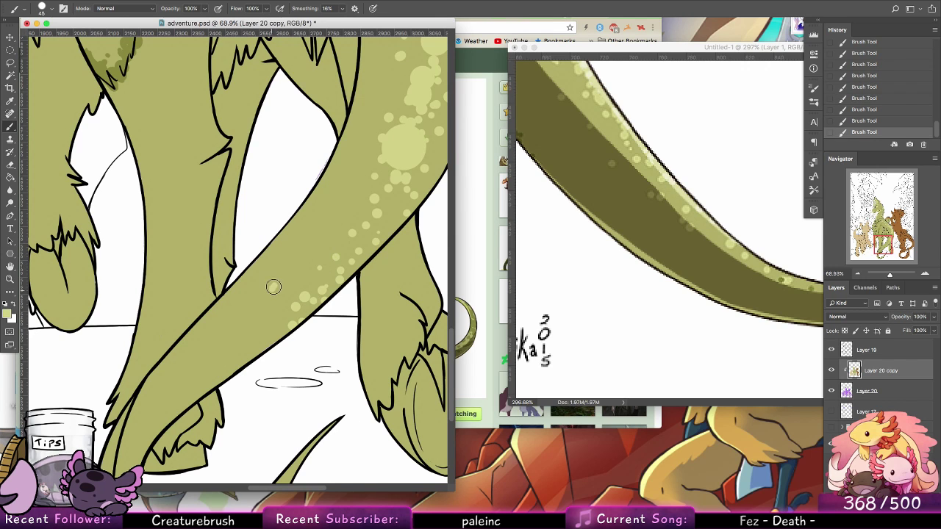
{"action": "left_click", "coordinate": [338, 213]}
{"action": "left_click", "coordinate": [351, 181]}
{"action": "left_click", "coordinate": [356, 207]}
{"action": "left_click", "coordinate": [319, 268]}
{"action": "left_click", "coordinate": [260, 341]}
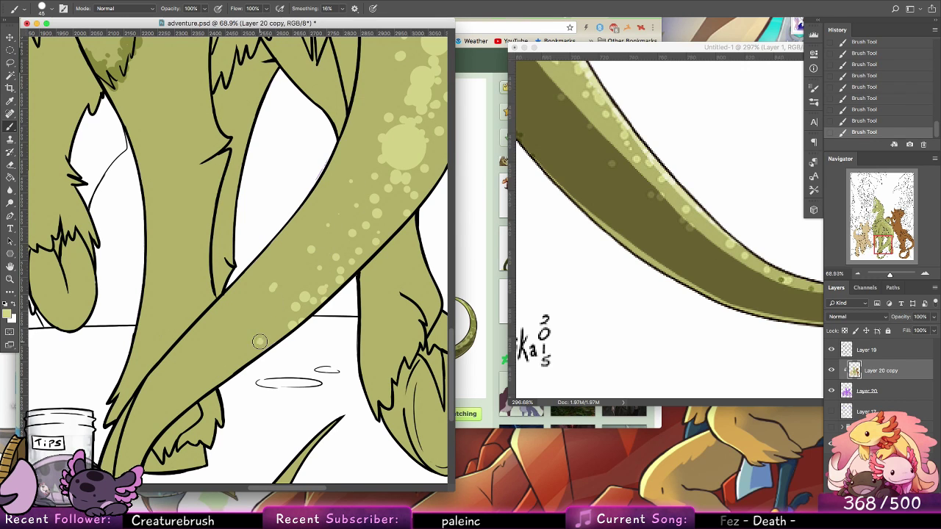
{"action": "left_click", "coordinate": [274, 322]}
{"action": "left_click", "coordinate": [216, 376]}
Step: Paint light green spots around the tail's narrow bend beside the hind foot
{"action": "scroll", "coordinate": [256, 388], "scroll_direction": "down", "scroll_amount": 5}
{"action": "scroll", "coordinate": [256, 387], "scroll_direction": "left", "scroll_amount": 2}
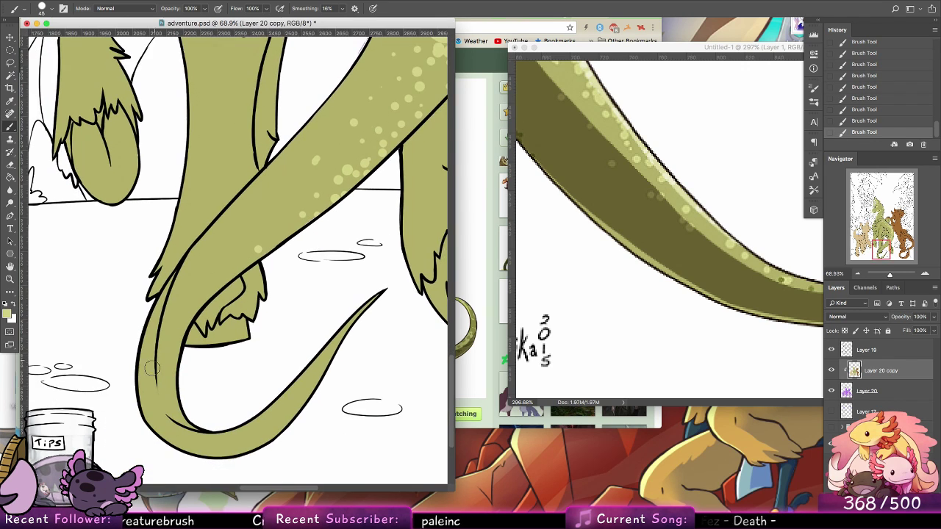
{"action": "left_click", "coordinate": [188, 296]}
{"action": "left_click", "coordinate": [183, 284]}
{"action": "left_click", "coordinate": [195, 283]}
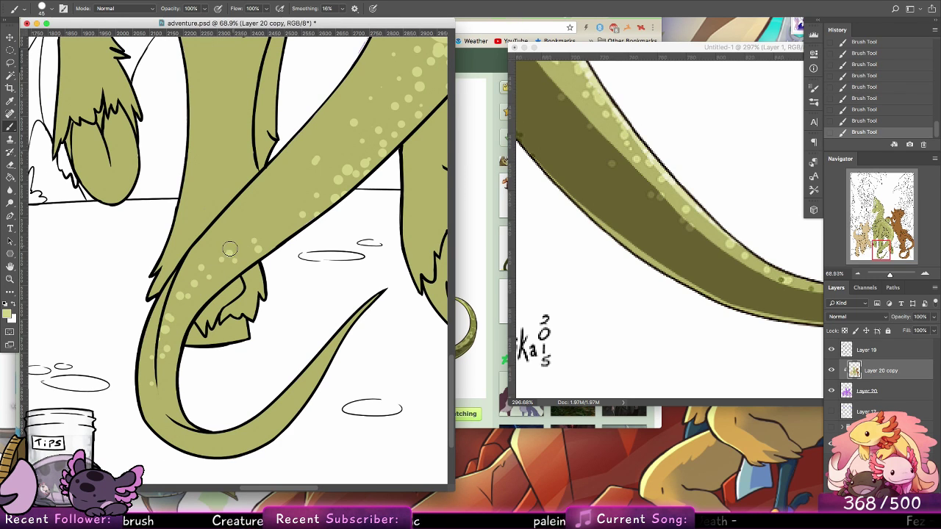
Step: Examine the tail tip in the reference image, moving its window closer to the drawing, and return to adventure.psd
{"action": "left_click", "coordinate": [792, 260]}
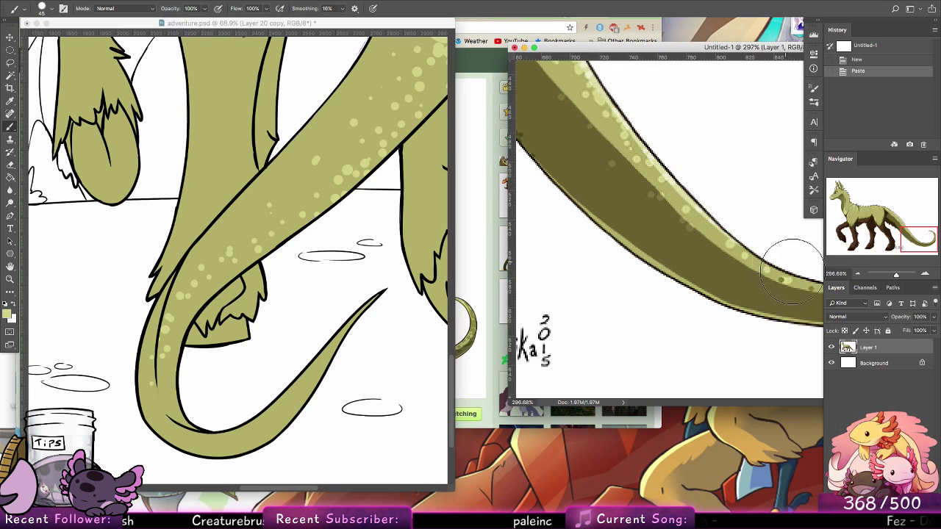
{"action": "left_click_drag", "start_coordinate": [792, 262], "coordinate": [594, 237]}
{"action": "left_click_drag", "start_coordinate": [717, 221], "coordinate": [668, 244]}
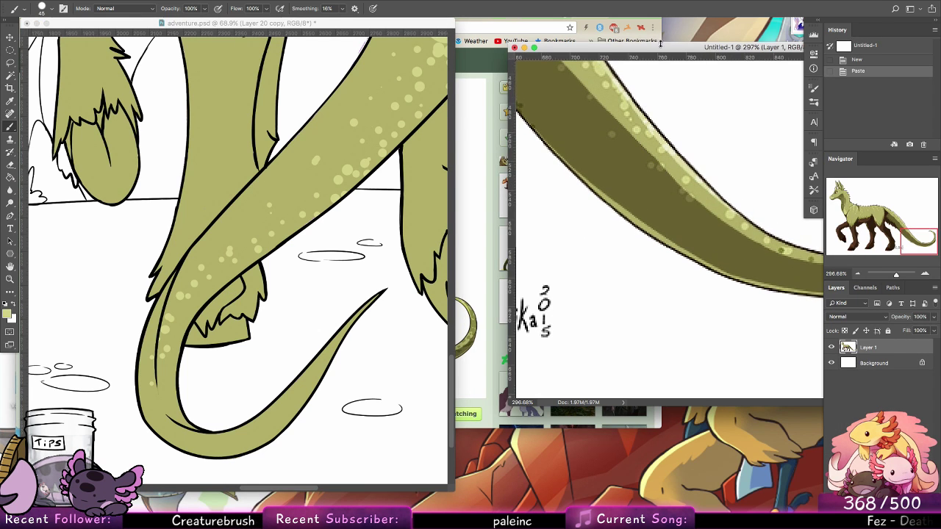
{"action": "left_click_drag", "start_coordinate": [622, 48], "coordinate": [336, 32]}
{"action": "left_click", "coordinate": [143, 355]}
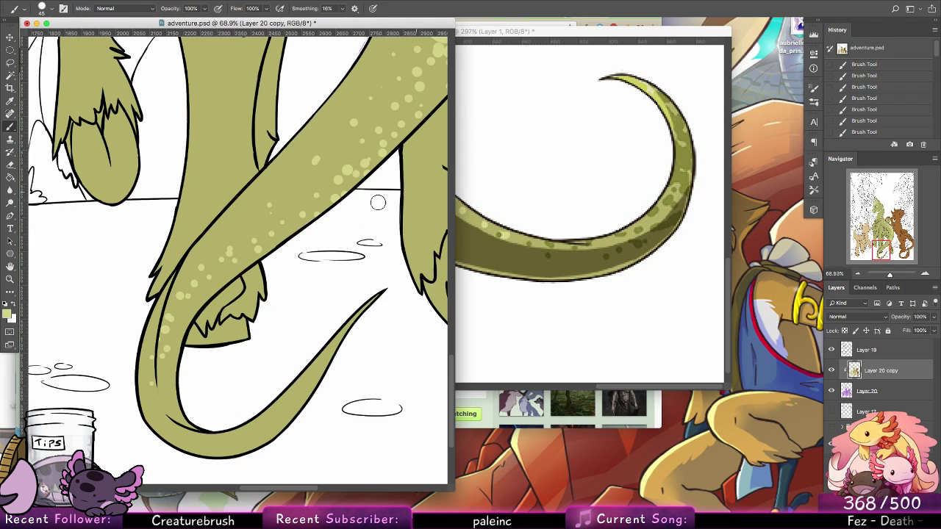
Step: Paint the tail's bend and tip with the reference's dark green, scattering dark spots up the tail and base-green spots along the outer edge
{"action": "left_click", "coordinate": [680, 171], "text": "alt"}
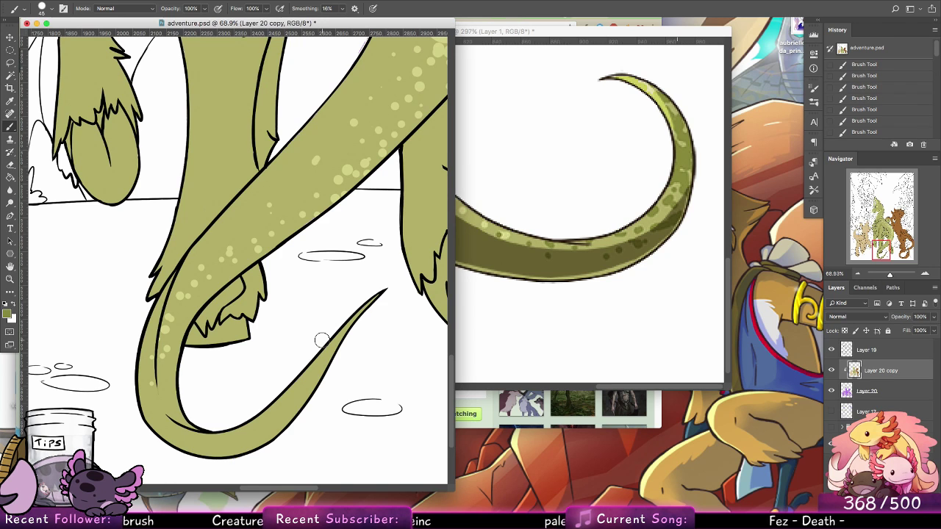
{"action": "mouse_move", "coordinate": [339, 326]}
{"action": "left_mouse_down"}
{"action": "mouse_move", "coordinate": [301, 386]}
{"action": "mouse_move", "coordinate": [303, 362]}
{"action": "mouse_move", "coordinate": [298, 384]}
{"action": "left_mouse_up"}
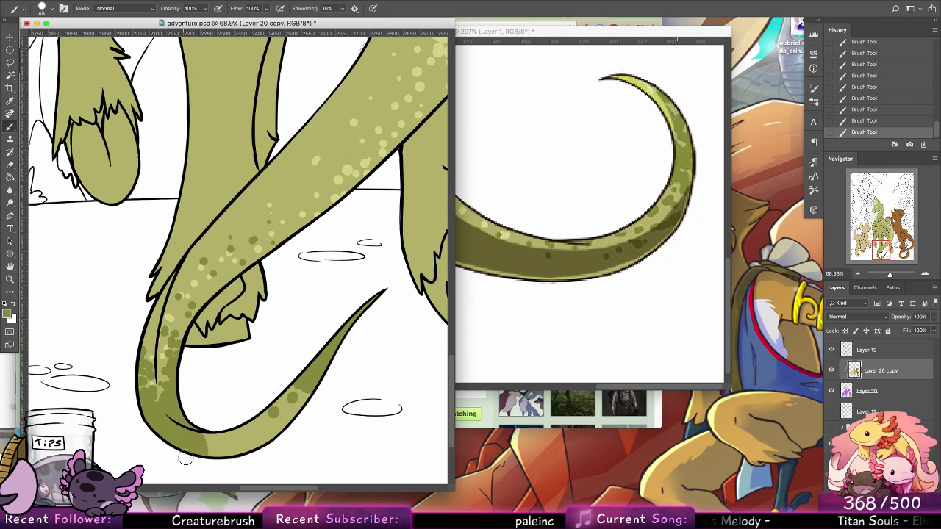
{"action": "mouse_move", "coordinate": [185, 458]}
{"action": "left_mouse_down"}
{"action": "mouse_move", "coordinate": [241, 461]}
{"action": "mouse_move", "coordinate": [228, 438]}
{"action": "mouse_move", "coordinate": [274, 447]}
{"action": "left_mouse_up"}
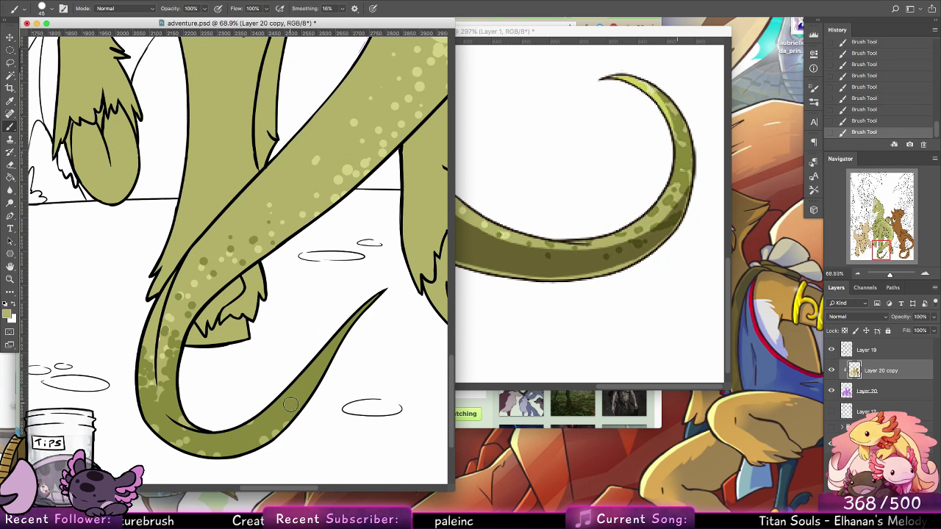
Step: Break up the light green patches on the upper tail with base-green spots
{"action": "left_click_drag", "start_coordinate": [282, 352], "coordinate": [336, 515]}
{"action": "left_click_drag", "start_coordinate": [294, 323], "coordinate": [225, 318]}
{"action": "left_click_drag", "start_coordinate": [308, 264], "coordinate": [301, 263]}
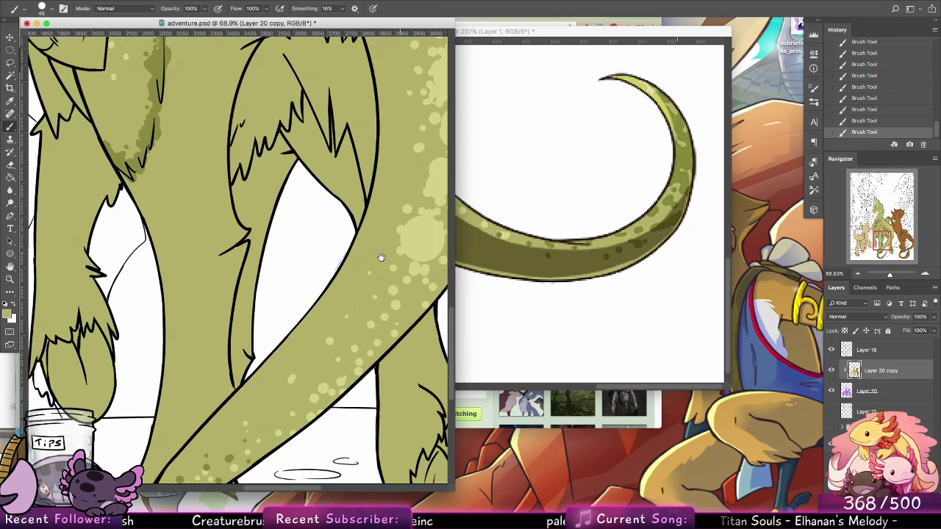
{"action": "mouse_move", "coordinate": [381, 258]}
{"action": "left_mouse_down"}
{"action": "mouse_move", "coordinate": [289, 309]}
{"action": "mouse_move", "coordinate": [282, 329]}
{"action": "left_mouse_up"}
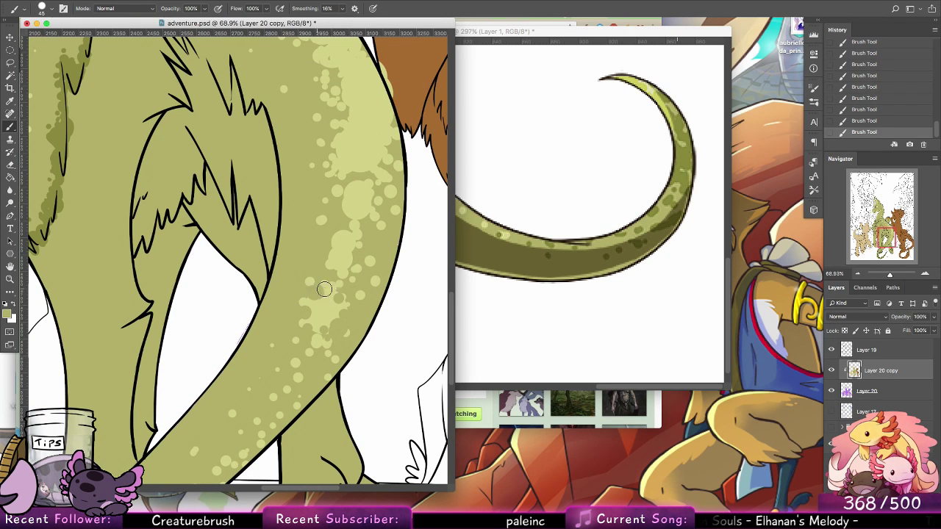
{"action": "left_click_drag", "start_coordinate": [359, 260], "coordinate": [340, 313]}
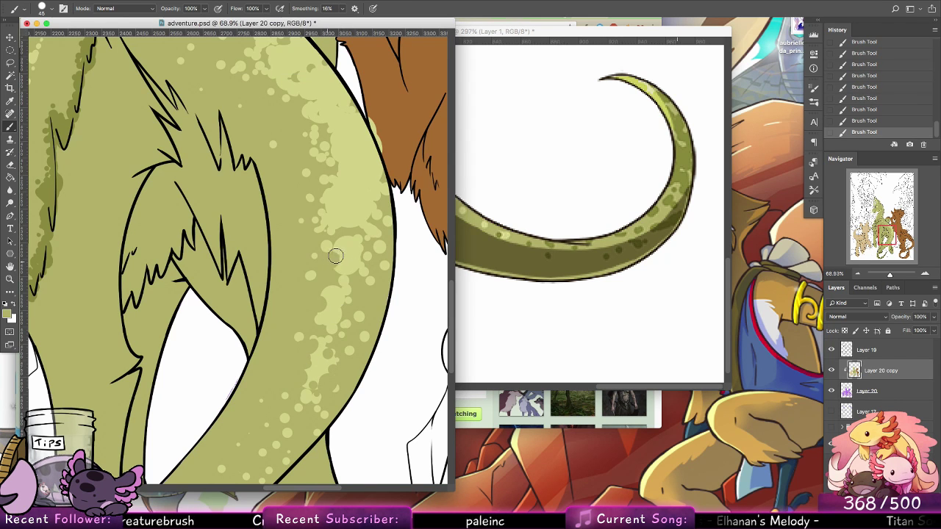
{"action": "left_click_drag", "start_coordinate": [355, 190], "coordinate": [338, 276]}
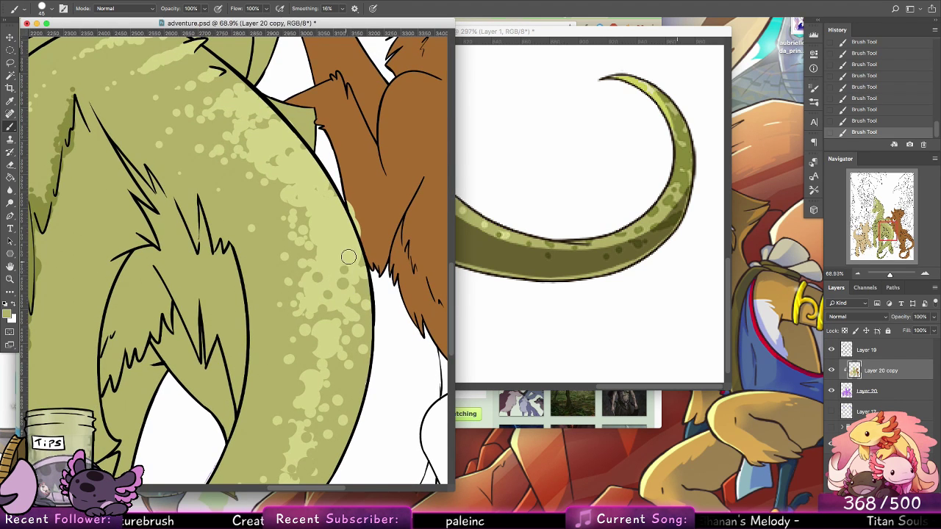
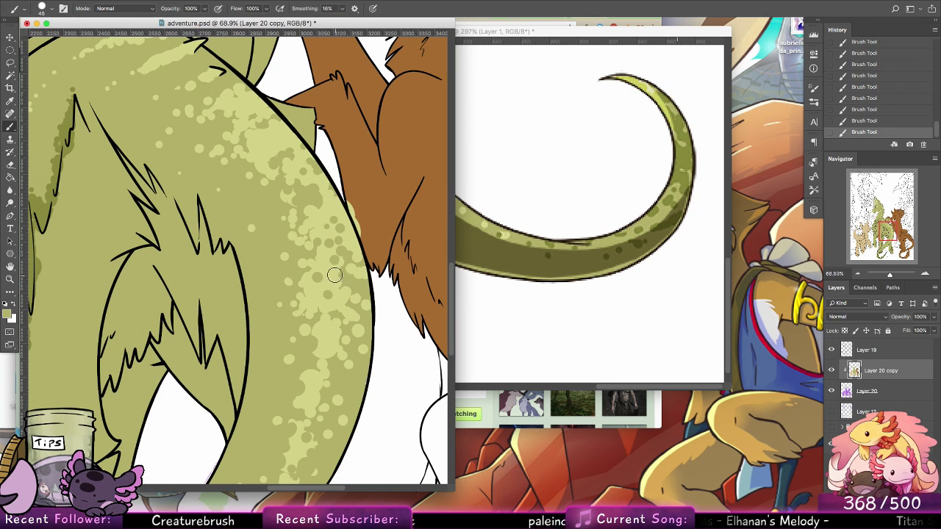
{"action": "left_click_drag", "start_coordinate": [350, 315], "coordinate": [337, 228]}
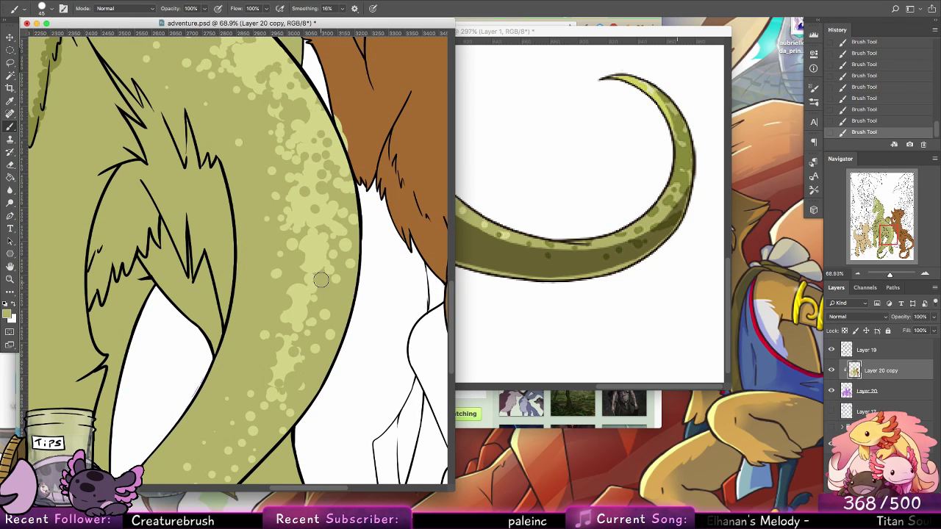
{"action": "mouse_move", "coordinate": [320, 279]}
{"action": "left_mouse_down"}
{"action": "mouse_move", "coordinate": [319, 255]}
{"action": "mouse_move", "coordinate": [319, 266]}
{"action": "left_mouse_up"}
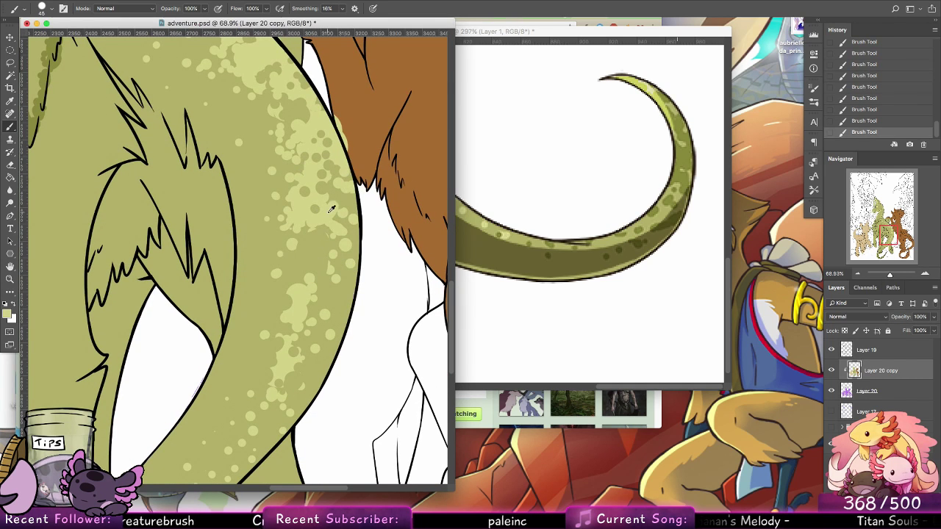
Step: Dot light green spots around the middle patch of the tail, extending the speckling toward its outer edge
{"action": "left_click", "coordinate": [328, 244]}
{"action": "left_click", "coordinate": [322, 238]}
{"action": "left_click", "coordinate": [330, 287]}
{"action": "left_click", "coordinate": [323, 251]}
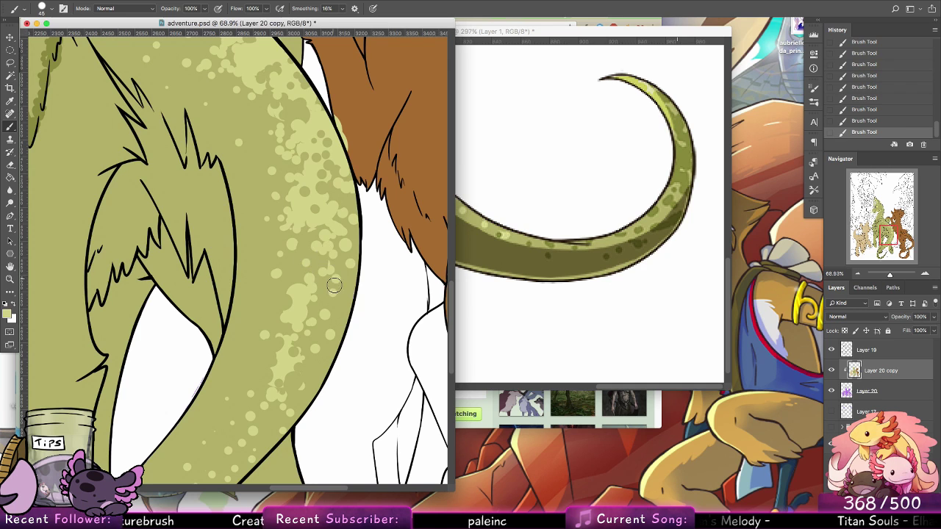
{"action": "mouse_move", "coordinate": [331, 295]}
{"action": "left_mouse_down"}
{"action": "mouse_move", "coordinate": [302, 326]}
{"action": "mouse_move", "coordinate": [282, 297]}
{"action": "mouse_move", "coordinate": [301, 319]}
{"action": "left_mouse_up"}
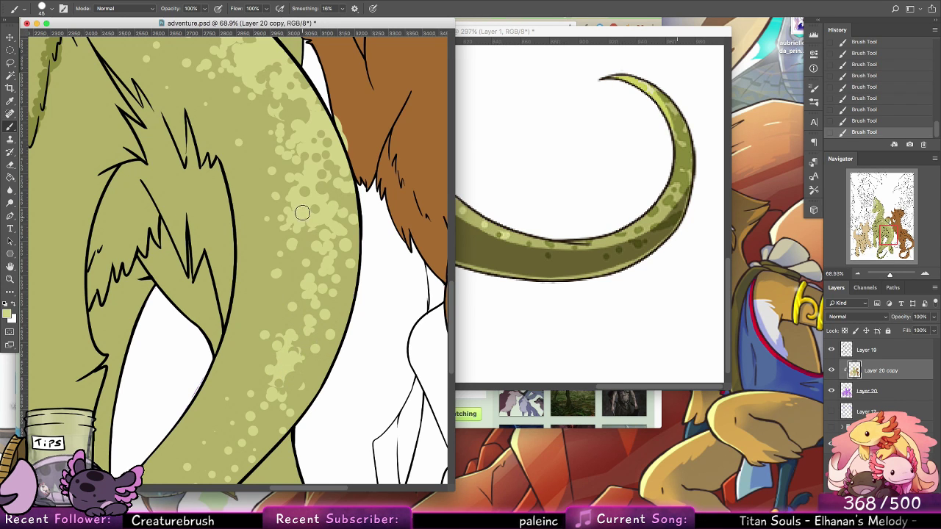
Step: Fill out the lowest light green patch on the tail with additional light green spots
{"action": "mouse_move", "coordinate": [333, 307]}
{"action": "left_mouse_down"}
{"action": "mouse_move", "coordinate": [330, 245]}
{"action": "mouse_move", "coordinate": [343, 219]}
{"action": "mouse_move", "coordinate": [355, 289]}
{"action": "left_mouse_up"}
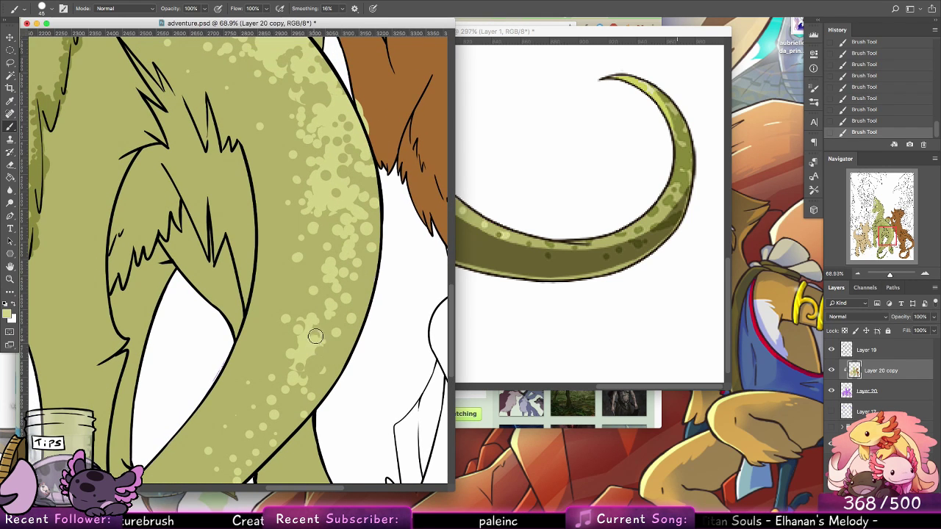
{"action": "mouse_move", "coordinate": [312, 333]}
{"action": "left_mouse_down"}
{"action": "mouse_move", "coordinate": [302, 330]}
{"action": "mouse_move", "coordinate": [302, 368]}
{"action": "left_mouse_up"}
{"action": "left_click", "coordinate": [311, 363]}
{"action": "left_click", "coordinate": [331, 360]}
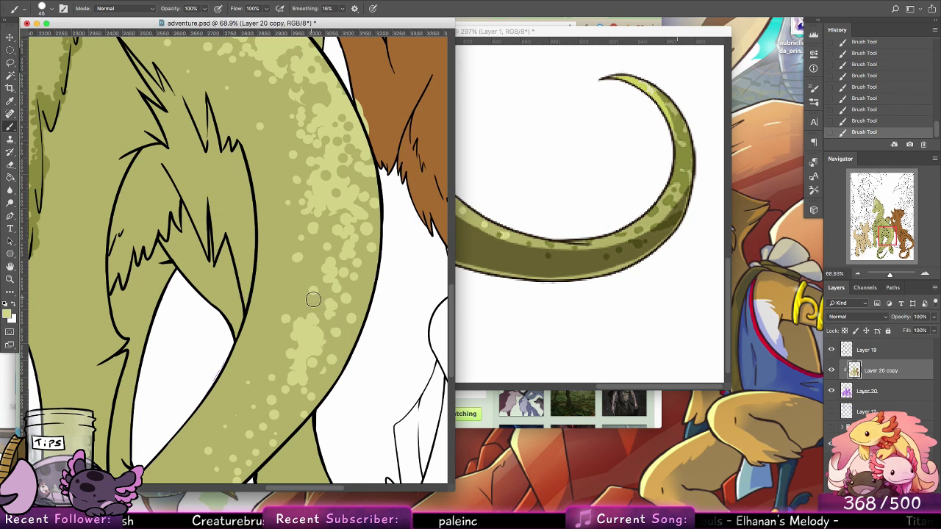
Step: Add light green spots among the speckles near the base of the tail
{"action": "left_click_drag", "start_coordinate": [315, 240], "coordinate": [360, 389]}
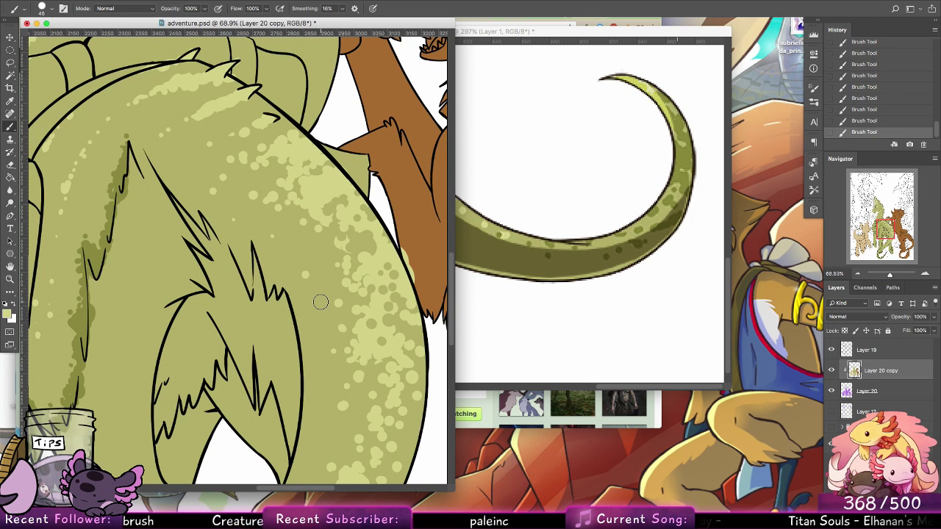
{"action": "left_click", "coordinate": [349, 245]}
{"action": "left_click", "coordinate": [353, 228]}
{"action": "left_click", "coordinate": [354, 251]}
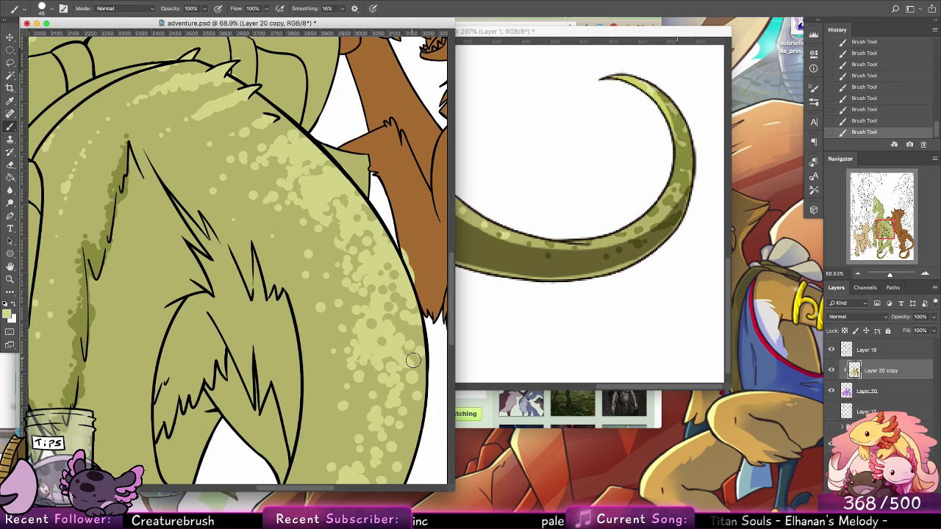
Step: Paint dark green markings on the fur tuft of the foreleg below the bag
{"action": "left_click_drag", "start_coordinate": [421, 390], "coordinate": [391, 210]}
{"action": "left_click_drag", "start_coordinate": [308, 424], "coordinate": [348, 347]}
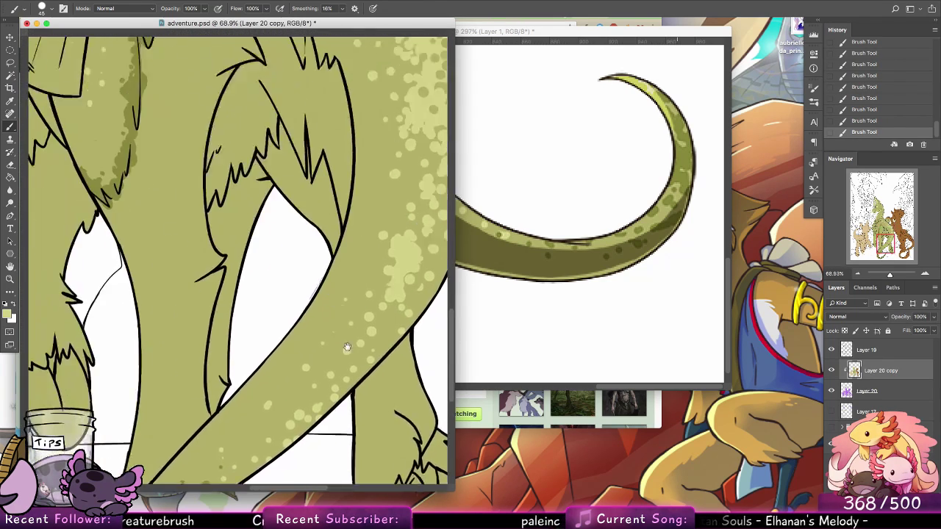
{"action": "left_click_drag", "start_coordinate": [346, 147], "coordinate": [353, 336]}
{"action": "mouse_move", "coordinate": [316, 177]}
{"action": "left_mouse_down"}
{"action": "mouse_move", "coordinate": [311, 353]}
{"action": "mouse_move", "coordinate": [372, 348]}
{"action": "left_mouse_up"}
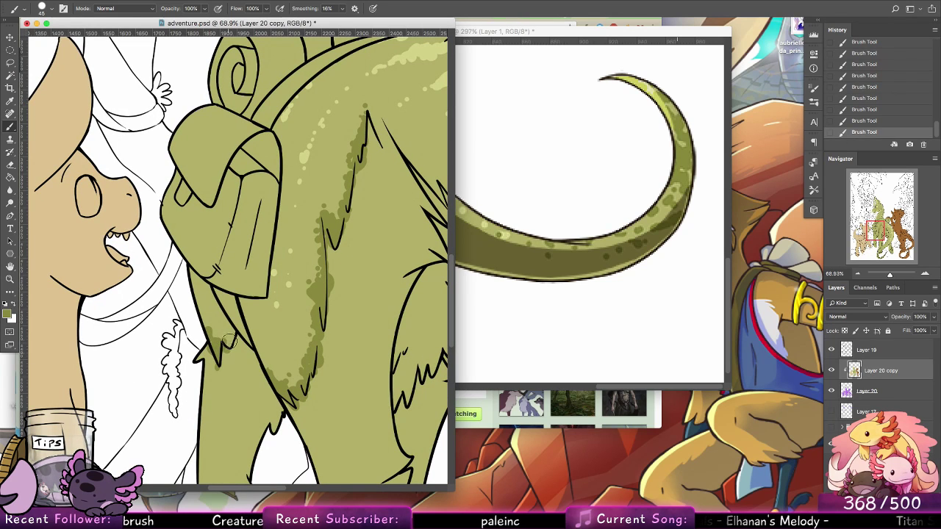
{"action": "mouse_move", "coordinate": [229, 340]}
{"action": "left_mouse_down"}
{"action": "mouse_move", "coordinate": [228, 312]}
{"action": "mouse_move", "coordinate": [235, 333]}
{"action": "mouse_move", "coordinate": [228, 316]}
{"action": "mouse_move", "coordinate": [229, 332]}
{"action": "mouse_move", "coordinate": [206, 320]}
{"action": "left_mouse_up"}
Step: Compare the tail base with the reference image and paint dark green spots along the upper edge of the thigh fur
{"action": "left_click_drag", "start_coordinate": [380, 226], "coordinate": [155, 332]}
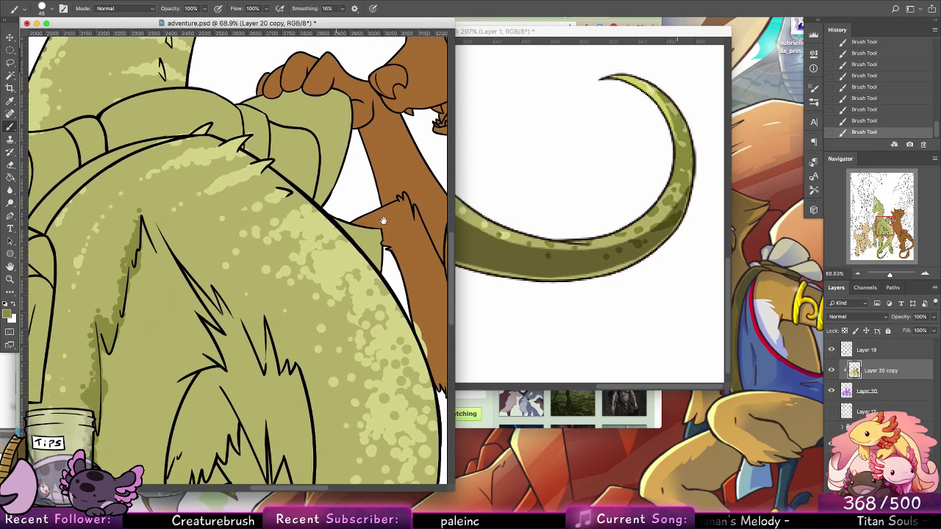
{"action": "left_click_drag", "start_coordinate": [243, 370], "coordinate": [255, 360]}
{"action": "left_click", "coordinate": [508, 221]}
{"action": "left_click_drag", "start_coordinate": [313, 79], "coordinate": [540, 278]}
{"action": "key", "text": "ctrl+Tab"}
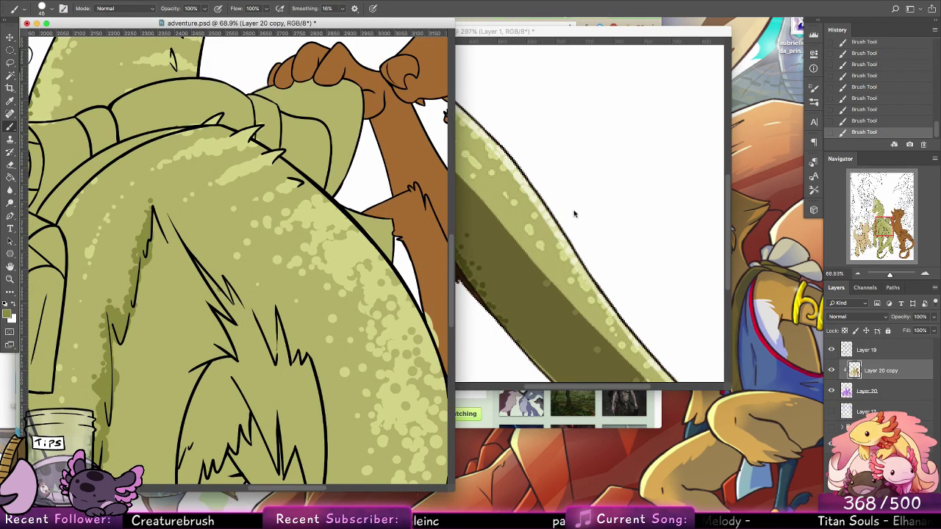
{"action": "key", "text": "ctrl+Tab"}
{"action": "key", "text": "ctrl+Tab"}
{"action": "left_click_drag", "start_coordinate": [224, 288], "coordinate": [215, 280]}
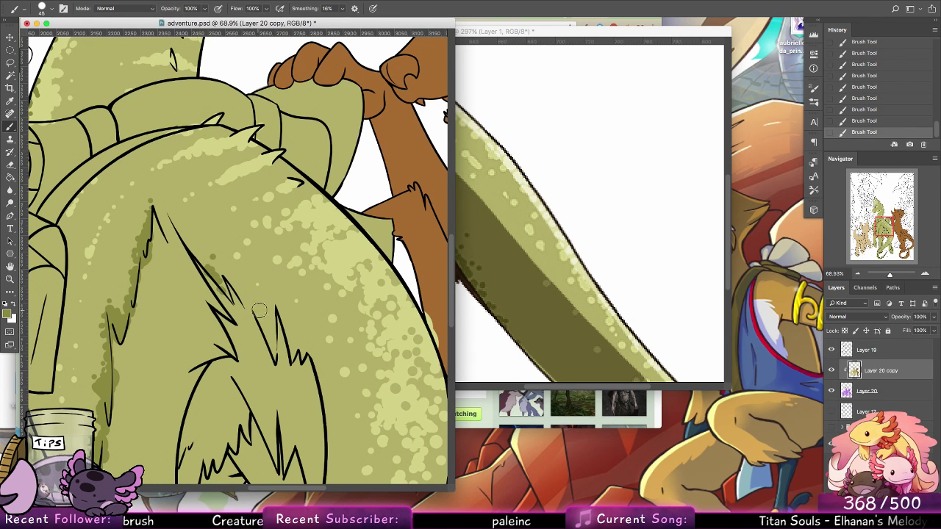
{"action": "left_click_drag", "start_coordinate": [244, 296], "coordinate": [244, 276]}
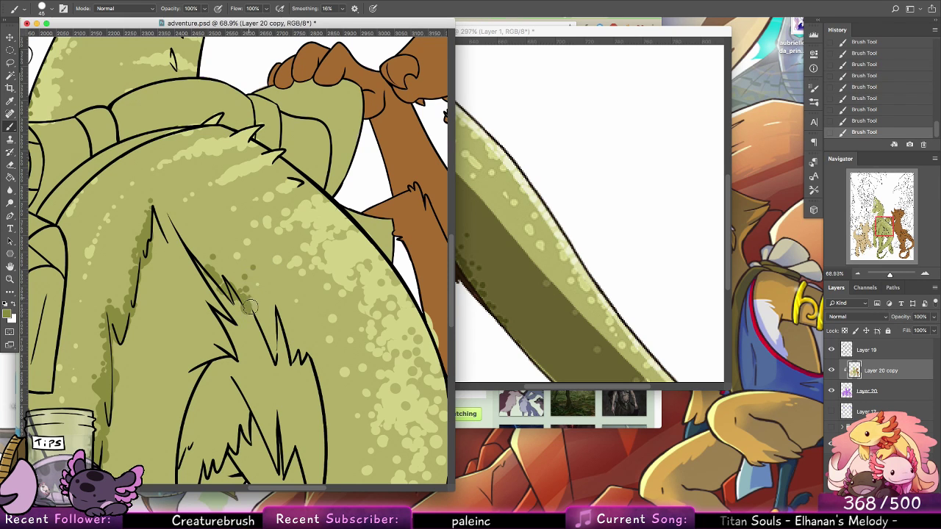
Step: Extend the dark green shading into the pointed thigh fur and down the edge where the hind leg meets the tail
{"action": "mouse_move", "coordinate": [256, 324]}
{"action": "left_mouse_down"}
{"action": "mouse_move", "coordinate": [280, 357]}
{"action": "mouse_move", "coordinate": [253, 313]}
{"action": "mouse_move", "coordinate": [270, 325]}
{"action": "mouse_move", "coordinate": [272, 352]}
{"action": "mouse_move", "coordinate": [269, 323]}
{"action": "mouse_move", "coordinate": [282, 326]}
{"action": "mouse_move", "coordinate": [272, 332]}
{"action": "mouse_move", "coordinate": [275, 303]}
{"action": "mouse_move", "coordinate": [271, 327]}
{"action": "left_mouse_up"}
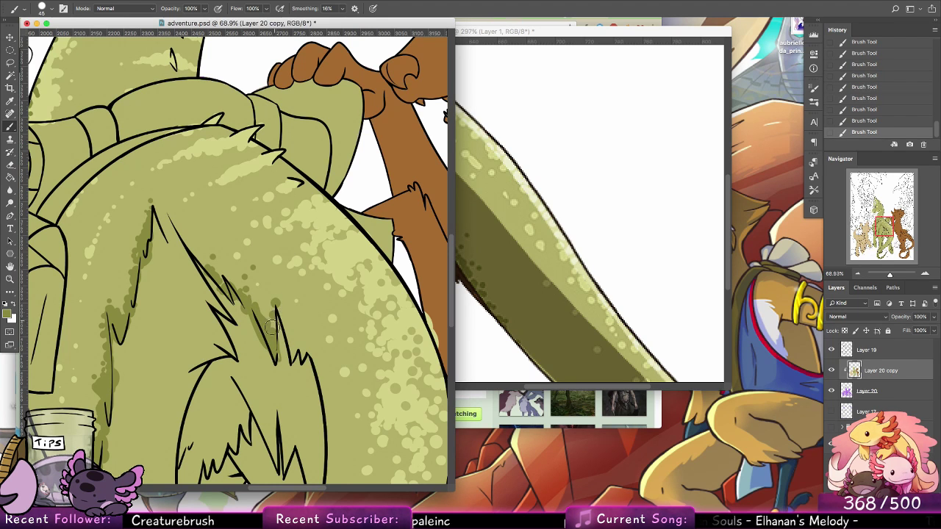
{"action": "mouse_move", "coordinate": [221, 249]}
{"action": "left_mouse_down"}
{"action": "mouse_move", "coordinate": [197, 253]}
{"action": "mouse_move", "coordinate": [194, 234]}
{"action": "mouse_move", "coordinate": [191, 254]}
{"action": "left_mouse_up"}
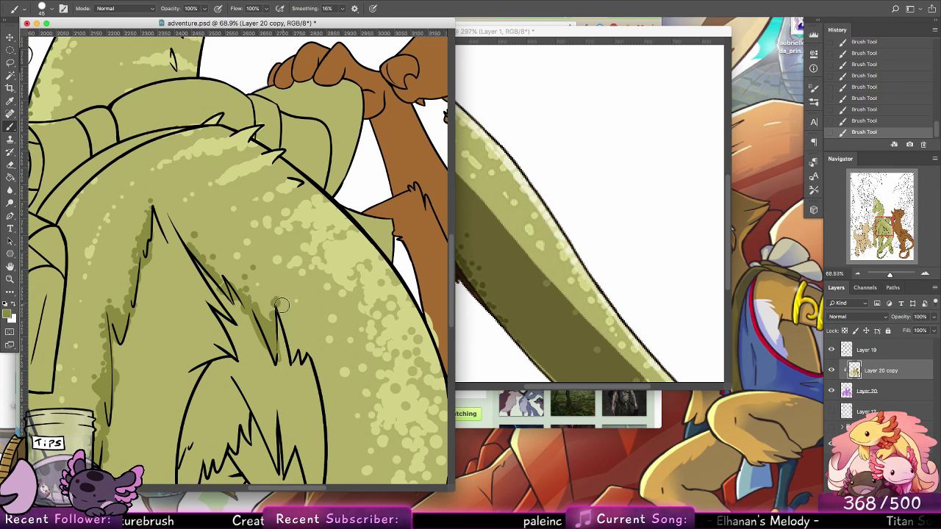
{"action": "left_click_drag", "start_coordinate": [285, 336], "coordinate": [315, 255]}
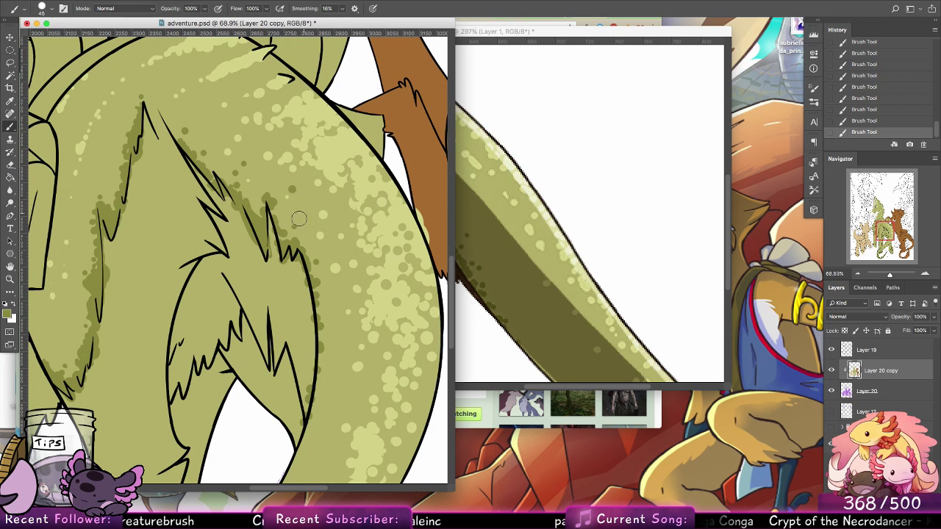
Step: Sample the dark brown from the reference creature's leg and widen the adventure.psd window
{"action": "left_click", "coordinate": [481, 199]}
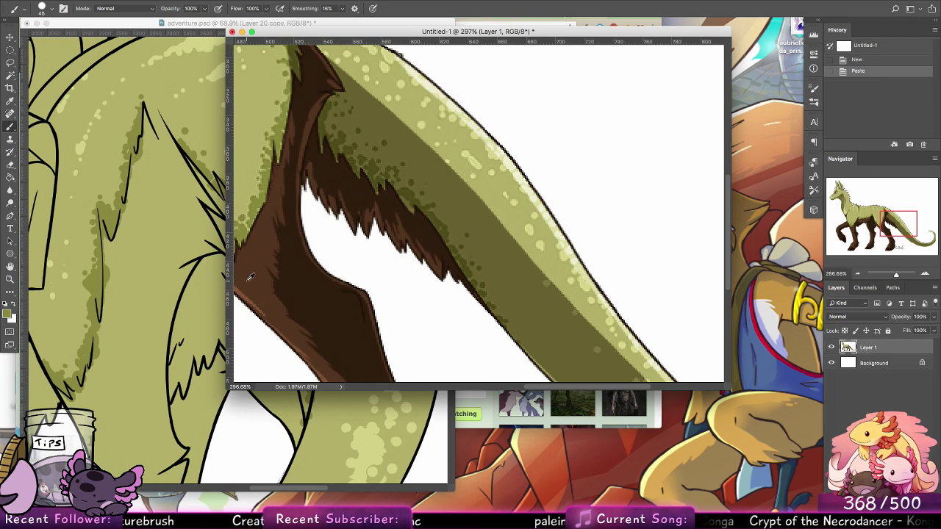
{"action": "left_click", "coordinate": [174, 329]}
{"action": "scroll", "coordinate": [346, 221], "scroll_direction": "down", "scroll_amount": 5}
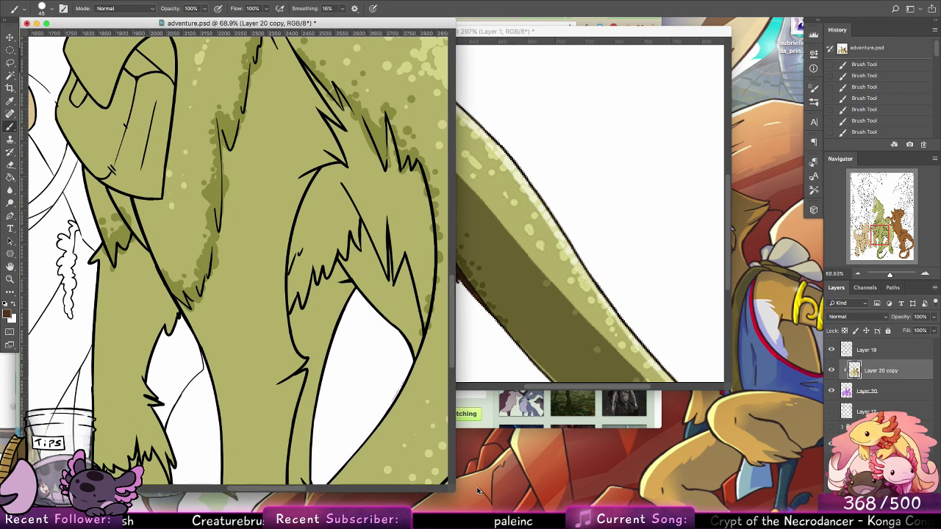
{"action": "left_click_drag", "start_coordinate": [450, 489], "coordinate": [625, 498]}
{"action": "left_click", "coordinate": [10, 74]}
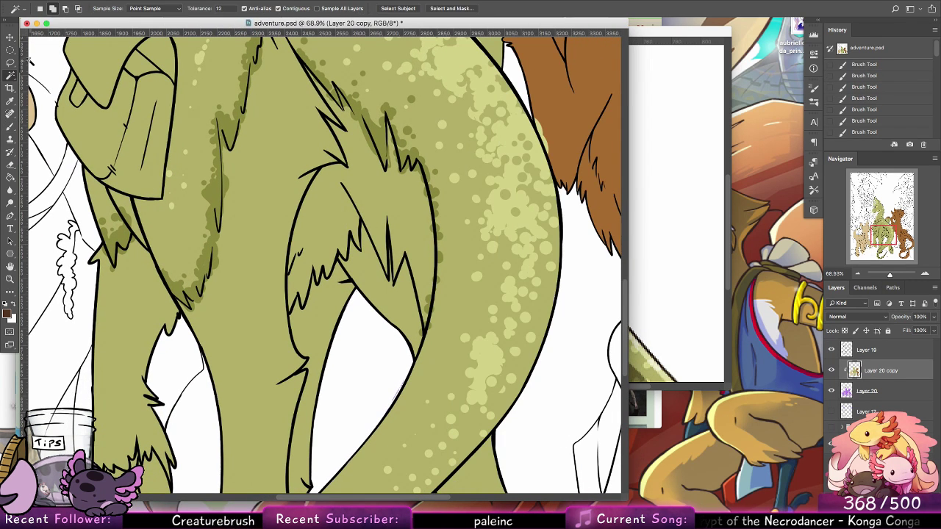
{"action": "left_click", "coordinate": [875, 359]}
{"action": "left_click", "coordinate": [319, 318]}
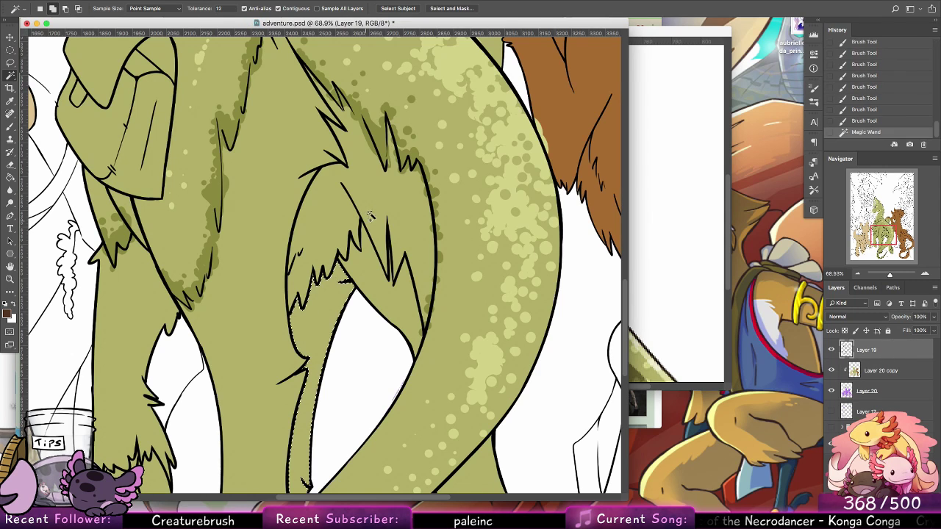
{"action": "left_click", "coordinate": [359, 224], "text": "shift"}
{"action": "left_click", "coordinate": [401, 292], "text": "shift"}
{"action": "scroll", "coordinate": [400, 293], "scroll_direction": "down", "scroll_amount": 5}
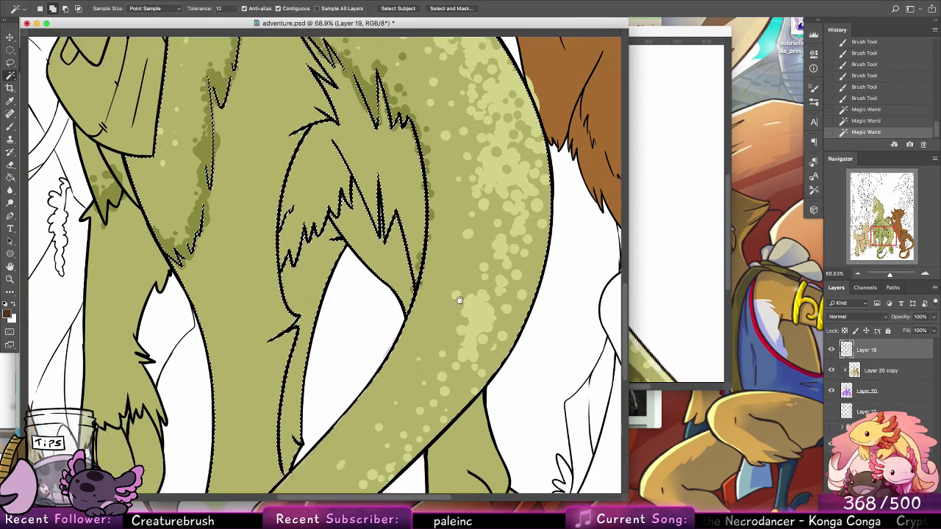
{"action": "left_click", "coordinate": [441, 306], "text": "shift"}
{"action": "left_click", "coordinate": [486, 367], "text": "shift"}
{"action": "left_click", "coordinate": [517, 378]}
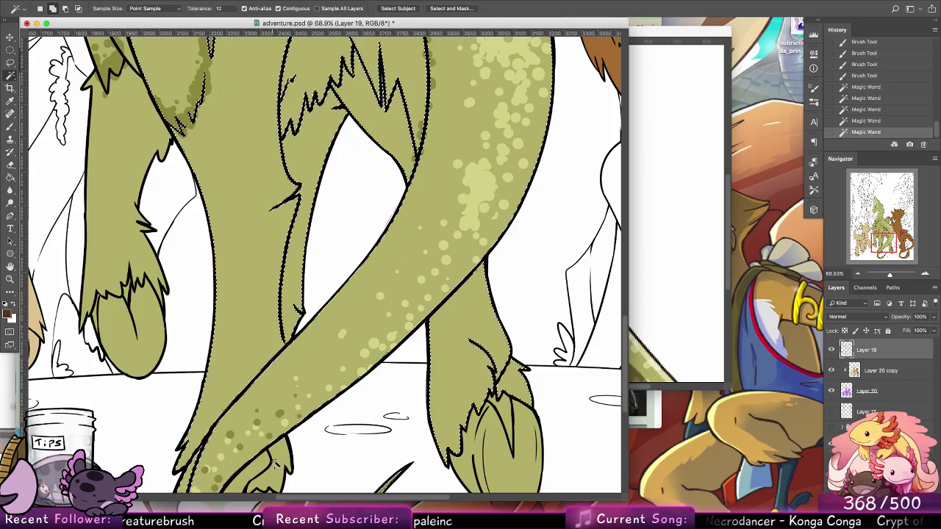
{"action": "scroll", "coordinate": [314, 361], "scroll_direction": "down", "scroll_amount": 3}
{"action": "left_click", "coordinate": [314, 362]}
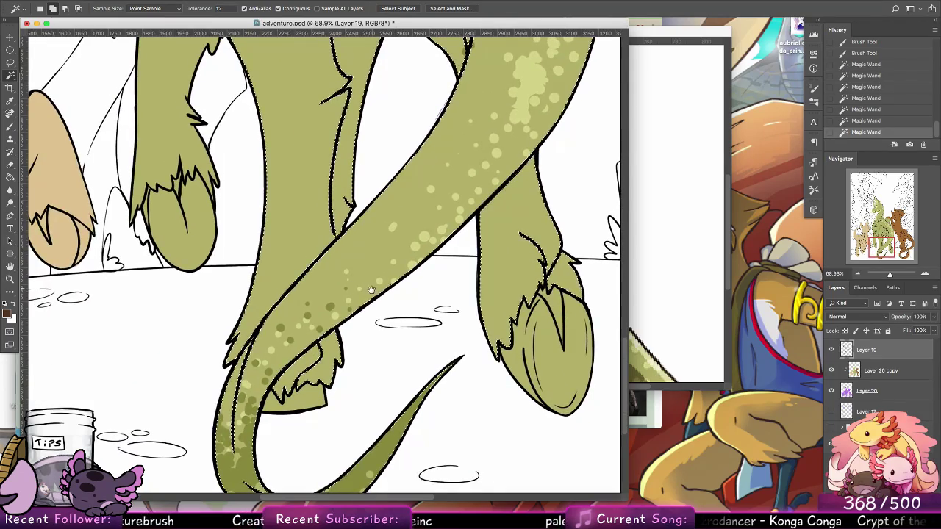
{"action": "scroll", "coordinate": [404, 318], "scroll_direction": "up", "scroll_amount": 6}
{"action": "left_click_drag", "start_coordinate": [404, 318], "coordinate": [402, 328]}
{"action": "key", "text": "super+d"}
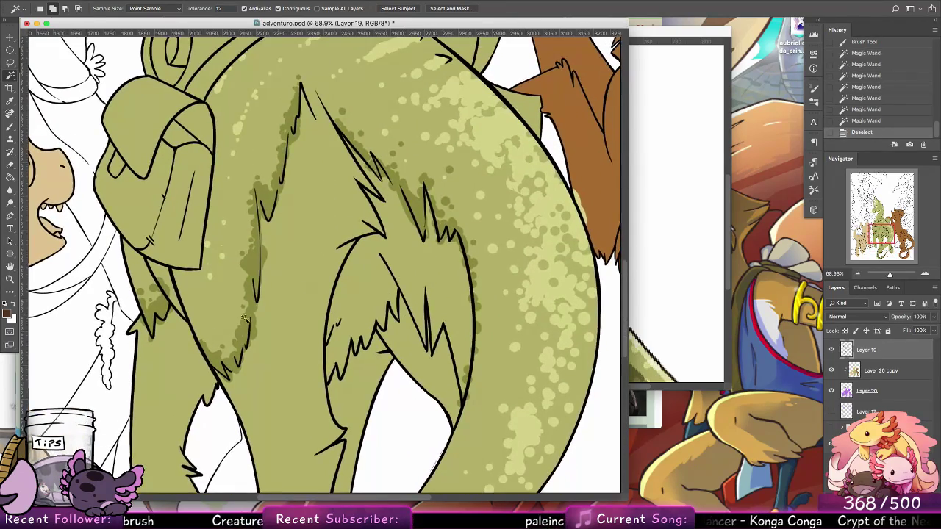
Step: Paint dark brown on Layer 20 copy down the outer edge of the foreleg below the bag and into the fur above its hoof
{"action": "key", "text": "b"}
{"action": "left_click", "coordinate": [881, 370]}
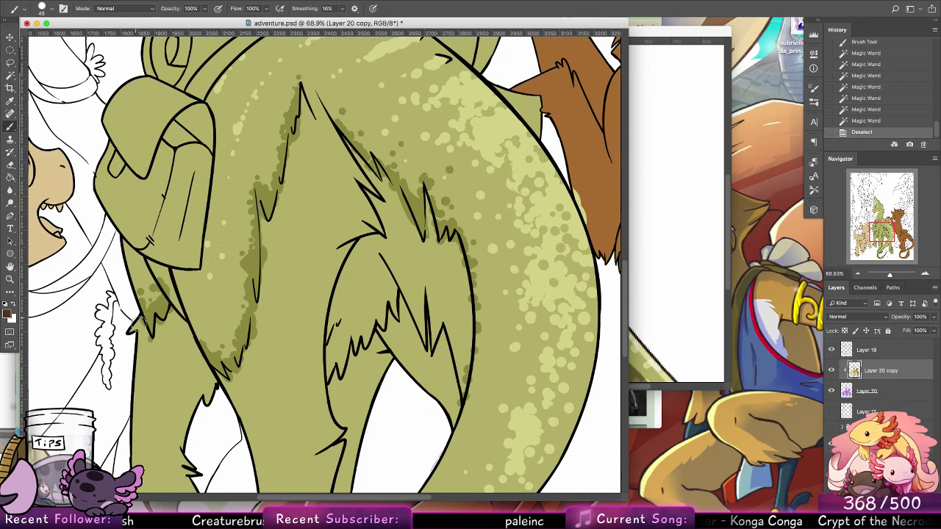
{"action": "mouse_move", "coordinate": [137, 325]}
{"action": "left_mouse_down"}
{"action": "mouse_move", "coordinate": [154, 361]}
{"action": "mouse_move", "coordinate": [133, 325]}
{"action": "mouse_move", "coordinate": [151, 432]}
{"action": "left_mouse_up"}
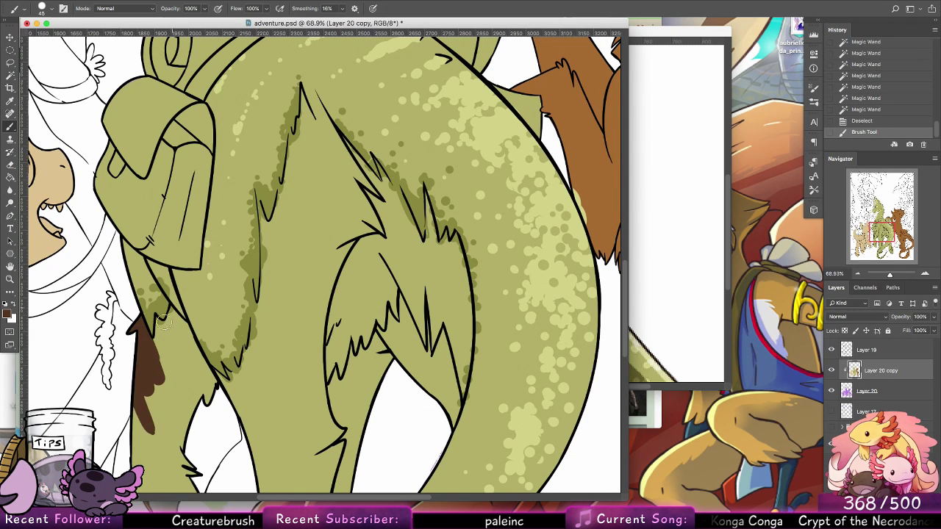
{"action": "scroll", "coordinate": [164, 321], "scroll_direction": "down", "scroll_amount": 5}
{"action": "left_click_drag", "start_coordinate": [175, 339], "coordinate": [158, 406]}
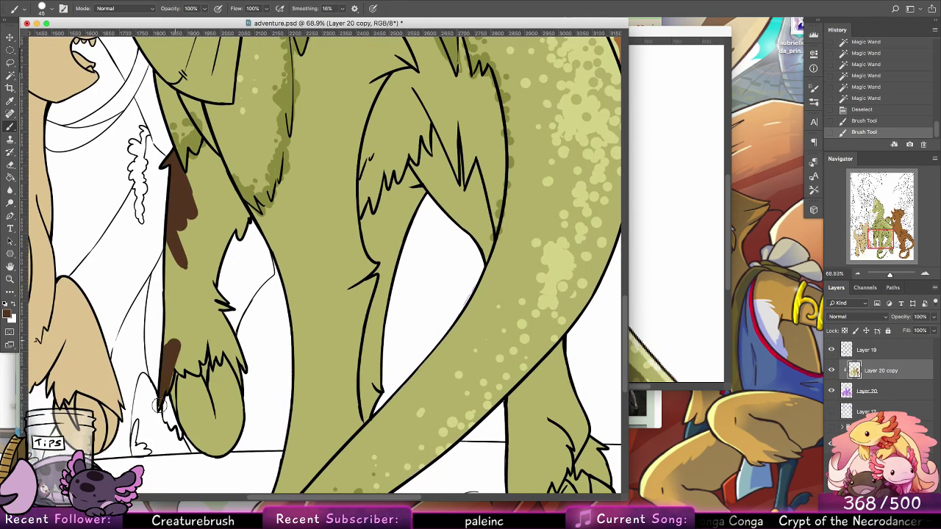
{"action": "left_click_drag", "start_coordinate": [183, 317], "coordinate": [157, 405]}
Step: Fill the rest of that foreleg with dark brown, from the green tuft down to the jagged fur over the hoof
{"action": "mouse_move", "coordinate": [181, 360]}
{"action": "left_mouse_down"}
{"action": "mouse_move", "coordinate": [169, 379]}
{"action": "mouse_move", "coordinate": [185, 361]}
{"action": "mouse_move", "coordinate": [176, 375]}
{"action": "mouse_move", "coordinate": [195, 378]}
{"action": "mouse_move", "coordinate": [205, 339]}
{"action": "mouse_move", "coordinate": [212, 354]}
{"action": "mouse_move", "coordinate": [209, 321]}
{"action": "left_mouse_up"}
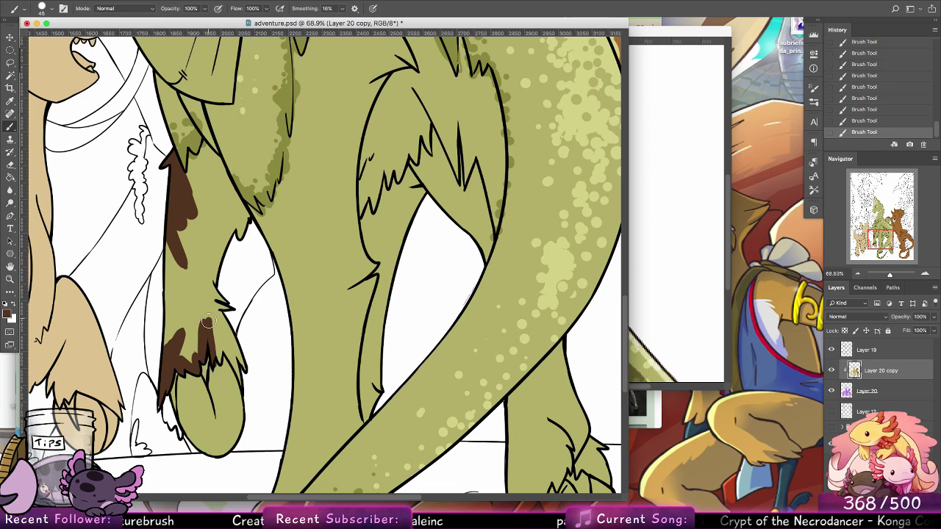
{"action": "key", "text": "ctrl+z"}
{"action": "mouse_move", "coordinate": [218, 365]}
{"action": "left_mouse_down"}
{"action": "mouse_move", "coordinate": [210, 318]}
{"action": "mouse_move", "coordinate": [227, 372]}
{"action": "mouse_move", "coordinate": [237, 328]}
{"action": "mouse_move", "coordinate": [235, 347]}
{"action": "mouse_move", "coordinate": [181, 346]}
{"action": "mouse_move", "coordinate": [212, 272]}
{"action": "mouse_move", "coordinate": [189, 361]}
{"action": "left_mouse_up"}
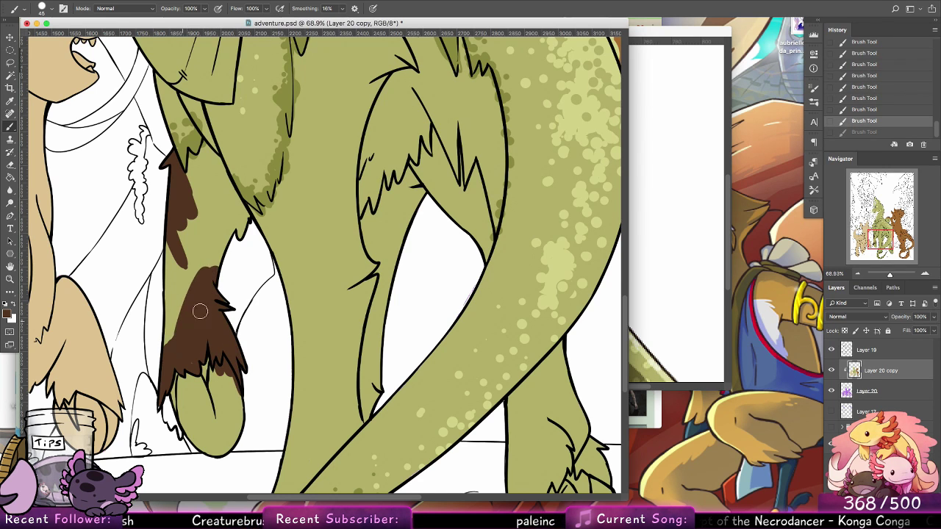
{"action": "left_click_drag", "start_coordinate": [222, 306], "coordinate": [226, 309]}
{"action": "left_click_drag", "start_coordinate": [218, 224], "coordinate": [225, 326]}
{"action": "mouse_move", "coordinate": [193, 365]}
{"action": "left_mouse_down"}
{"action": "mouse_move", "coordinate": [180, 340]}
{"action": "mouse_move", "coordinate": [183, 438]}
{"action": "mouse_move", "coordinate": [168, 445]}
{"action": "mouse_move", "coordinate": [208, 276]}
{"action": "mouse_move", "coordinate": [197, 274]}
{"action": "mouse_move", "coordinate": [196, 255]}
{"action": "mouse_move", "coordinate": [193, 291]}
{"action": "mouse_move", "coordinate": [211, 249]}
{"action": "mouse_move", "coordinate": [261, 336]}
{"action": "mouse_move", "coordinate": [243, 310]}
{"action": "mouse_move", "coordinate": [237, 328]}
{"action": "mouse_move", "coordinate": [211, 267]}
{"action": "mouse_move", "coordinate": [249, 357]}
{"action": "mouse_move", "coordinate": [204, 271]}
{"action": "mouse_move", "coordinate": [225, 348]}
{"action": "mouse_move", "coordinate": [195, 295]}
{"action": "mouse_move", "coordinate": [192, 346]}
{"action": "left_mouse_up"}
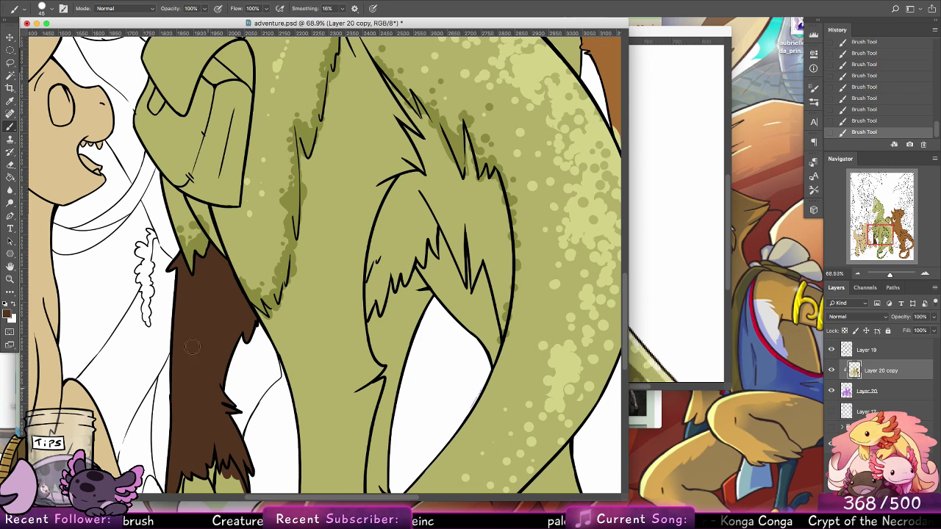
Step: Paint brown along the upper edge of the neighbouring leg and across its lower part where the tail crosses it
{"action": "mouse_move", "coordinate": [254, 307]}
{"action": "left_mouse_down"}
{"action": "mouse_move", "coordinate": [292, 344]}
{"action": "mouse_move", "coordinate": [315, 405]}
{"action": "mouse_move", "coordinate": [316, 351]}
{"action": "mouse_move", "coordinate": [290, 262]}
{"action": "left_mouse_up"}
{"action": "left_click_drag", "start_coordinate": [313, 319], "coordinate": [312, 236]}
{"action": "mouse_move", "coordinate": [218, 441]}
{"action": "left_mouse_down"}
{"action": "mouse_move", "coordinate": [250, 377]}
{"action": "mouse_move", "coordinate": [281, 347]}
{"action": "mouse_move", "coordinate": [237, 407]}
{"action": "mouse_move", "coordinate": [272, 358]}
{"action": "left_mouse_up"}
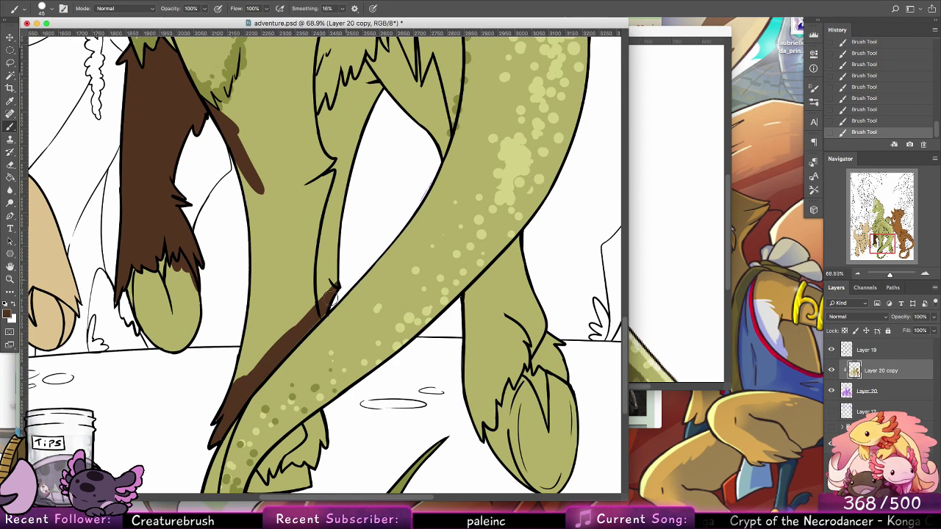
{"action": "mouse_move", "coordinate": [321, 309]}
{"action": "left_mouse_down"}
{"action": "mouse_move", "coordinate": [327, 281]}
{"action": "mouse_move", "coordinate": [235, 376]}
{"action": "mouse_move", "coordinate": [331, 281]}
{"action": "left_mouse_up"}
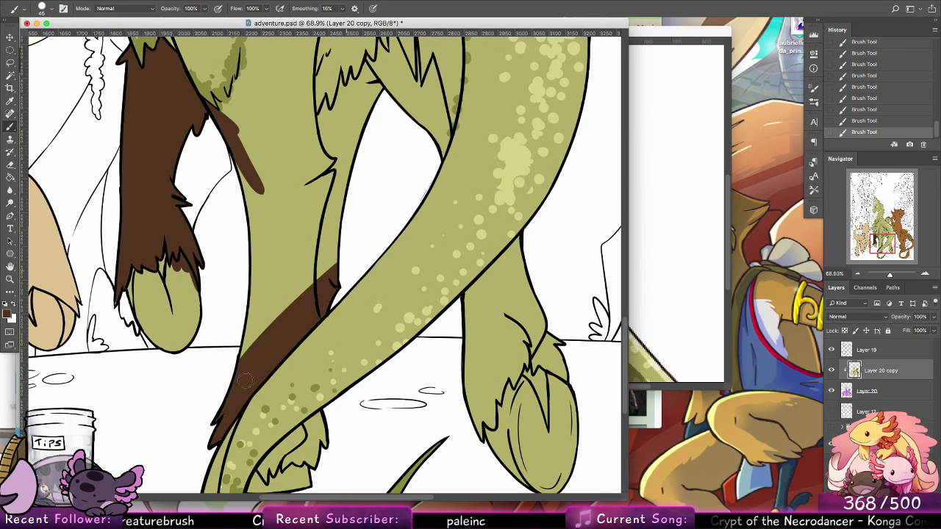
{"action": "left_click_drag", "start_coordinate": [245, 380], "coordinate": [327, 254]}
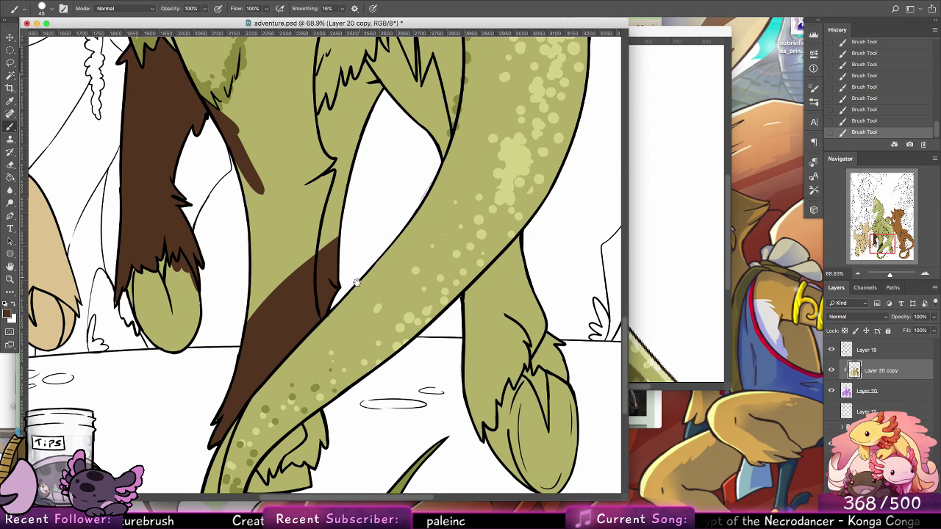
Step: Extend the brown fill up the leg to just below the jagged thigh fur
{"action": "left_click_drag", "start_coordinate": [350, 196], "coordinate": [321, 325]}
{"action": "mouse_move", "coordinate": [309, 346]}
{"action": "left_mouse_down"}
{"action": "mouse_move", "coordinate": [227, 422]}
{"action": "mouse_move", "coordinate": [301, 361]}
{"action": "left_mouse_up"}
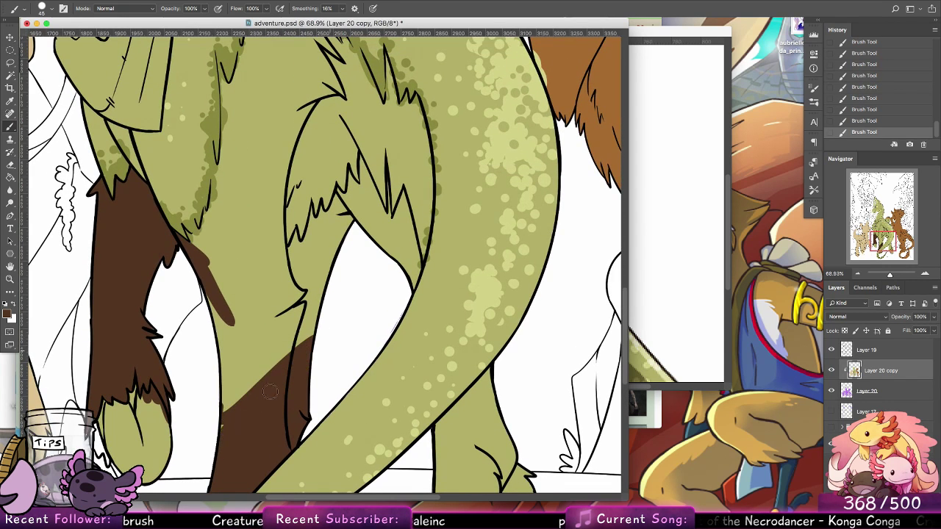
{"action": "mouse_move", "coordinate": [214, 436]}
{"action": "left_mouse_down"}
{"action": "mouse_move", "coordinate": [341, 313]}
{"action": "mouse_move", "coordinate": [226, 402]}
{"action": "mouse_move", "coordinate": [339, 281]}
{"action": "mouse_move", "coordinate": [214, 421]}
{"action": "mouse_move", "coordinate": [299, 329]}
{"action": "mouse_move", "coordinate": [281, 332]}
{"action": "mouse_move", "coordinate": [221, 385]}
{"action": "mouse_move", "coordinate": [339, 282]}
{"action": "mouse_move", "coordinate": [281, 301]}
{"action": "mouse_move", "coordinate": [221, 365]}
{"action": "mouse_move", "coordinate": [327, 239]}
{"action": "left_mouse_up"}
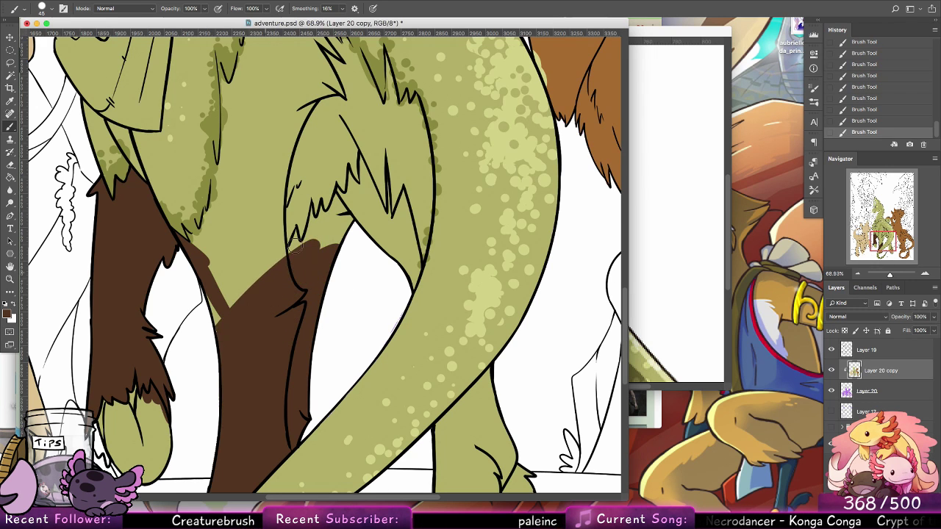
{"action": "left_click_drag", "start_coordinate": [342, 280], "coordinate": [335, 423]}
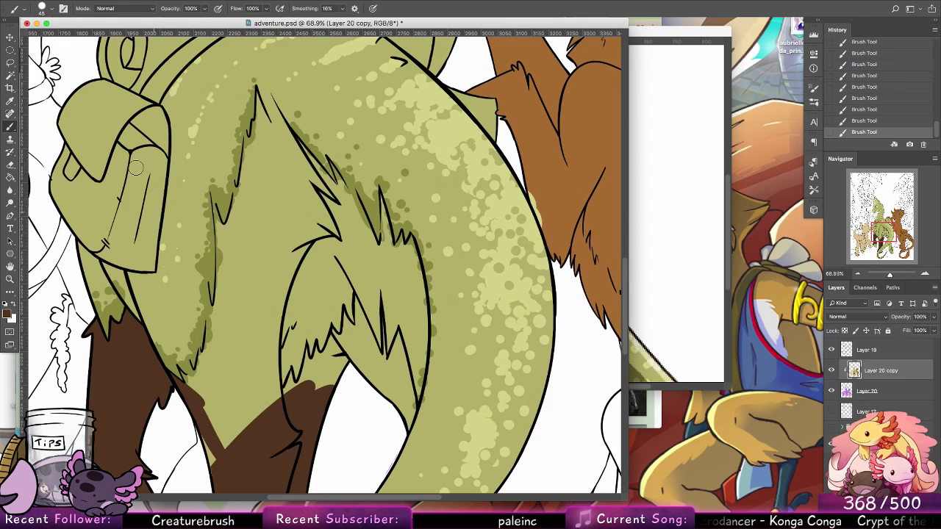
Step: With a 16 px brush, paint thin brown strokes from the thigh fur's lowest tip up along its dark green edge
{"action": "left_click", "coordinate": [42, 8]}
{"action": "left_click", "coordinate": [65, 117]}
{"action": "left_click", "coordinate": [184, 381]}
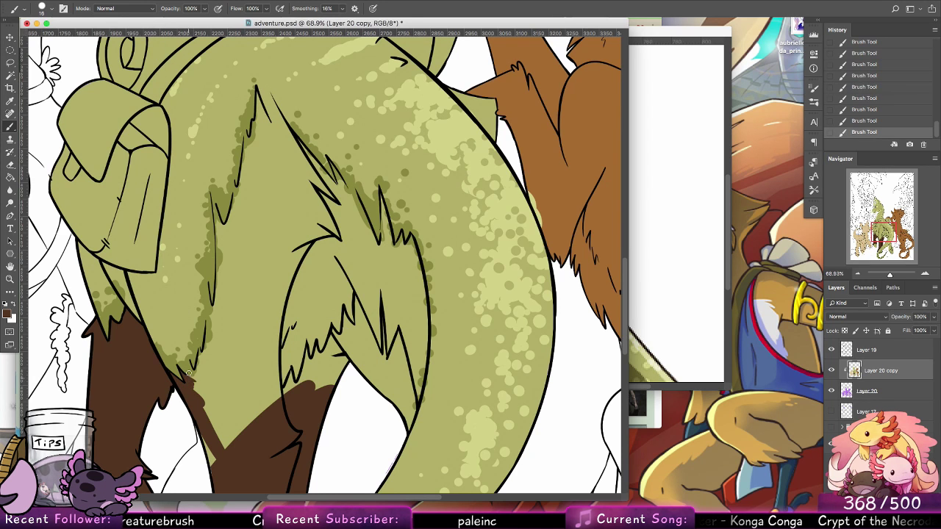
{"action": "key", "text": "super+z"}
{"action": "left_click_drag", "start_coordinate": [193, 380], "coordinate": [190, 375]}
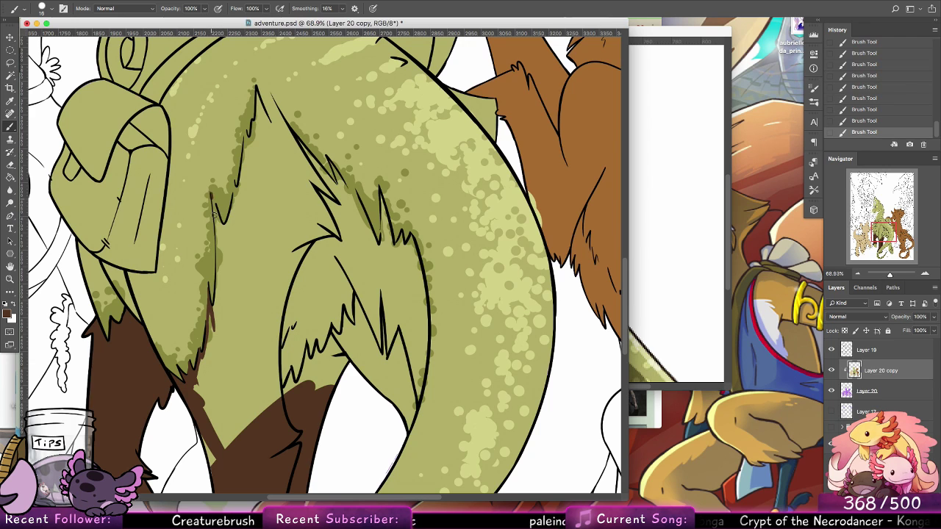
{"action": "mouse_move", "coordinate": [212, 282]}
{"action": "left_mouse_down"}
{"action": "mouse_move", "coordinate": [217, 188]}
{"action": "mouse_move", "coordinate": [221, 241]}
{"action": "left_mouse_up"}
{"action": "key", "text": "super+z"}
{"action": "key", "text": "super+z"}
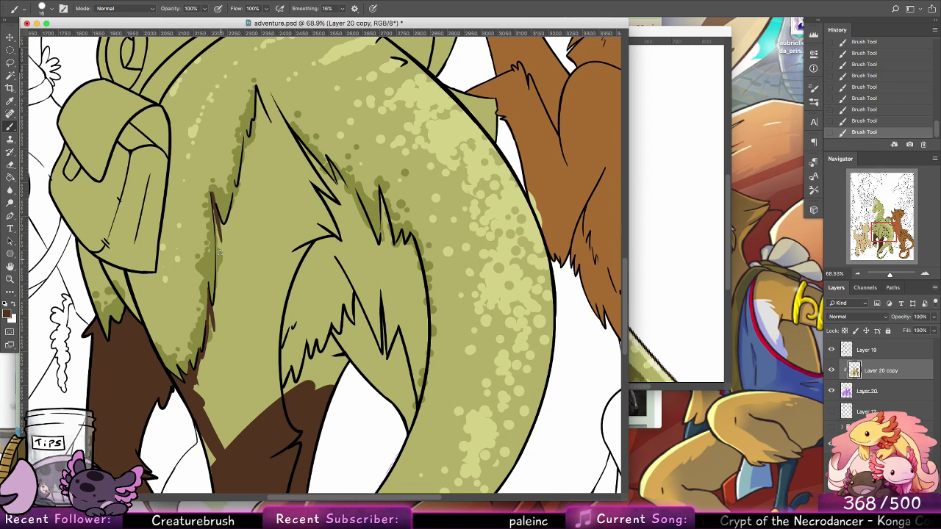
Step: Thicken the thin brown edging and work it into the notch halfway up the dark green fur edge
{"action": "key", "text": "super+z"}
{"action": "key", "text": "super+shift+z"}
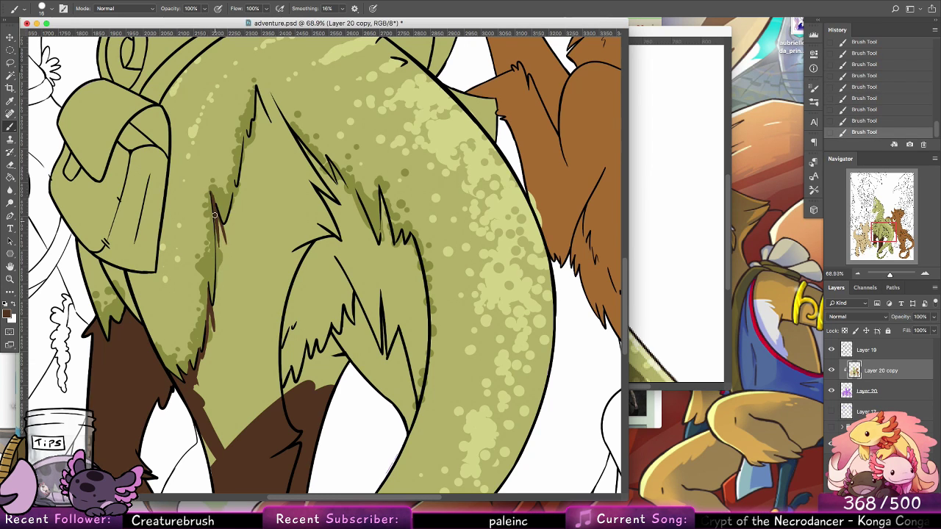
{"action": "left_click_drag", "start_coordinate": [220, 242], "coordinate": [216, 305]}
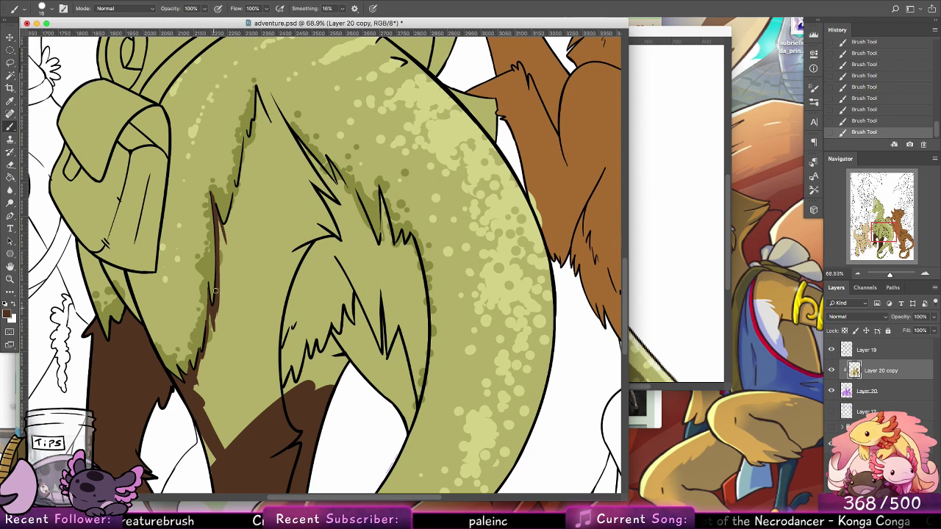
{"action": "left_click_drag", "start_coordinate": [218, 216], "coordinate": [227, 287]}
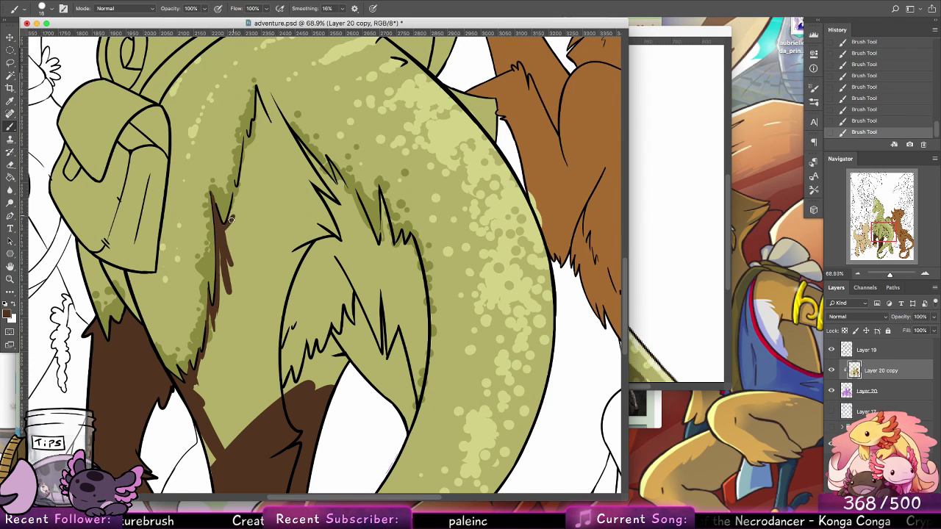
{"action": "key", "text": "super+z"}
{"action": "key", "text": "super+shift+z"}
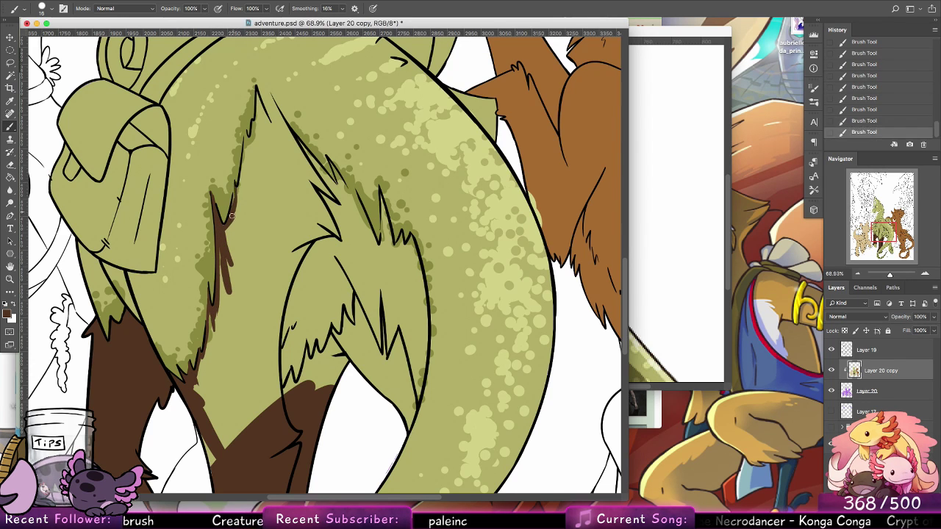
{"action": "key", "text": "super+z"}
{"action": "key", "text": "super+shift+z"}
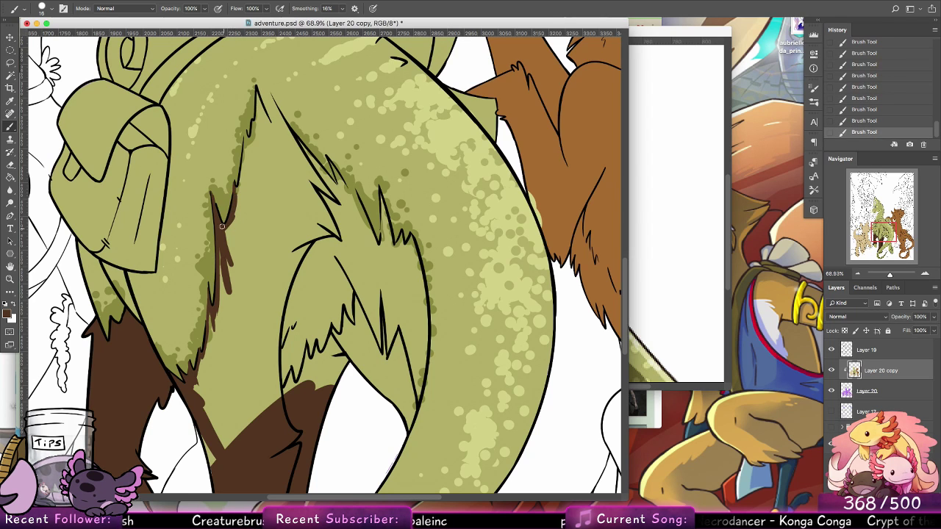
Step: Continue the brown edging up to the fur's peak and resample the green and brown colours around it
{"action": "left_click_drag", "start_coordinate": [250, 130], "coordinate": [279, 267]}
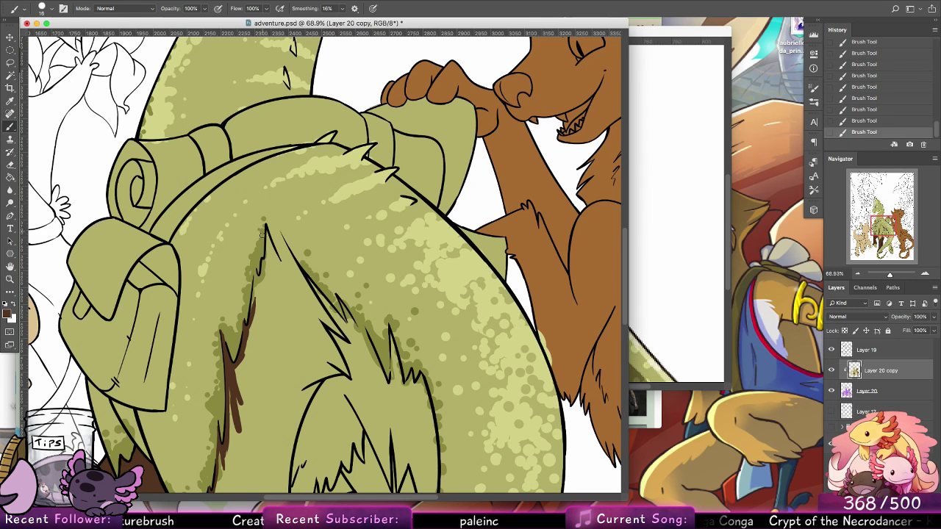
{"action": "left_click_drag", "start_coordinate": [258, 267], "coordinate": [248, 324]}
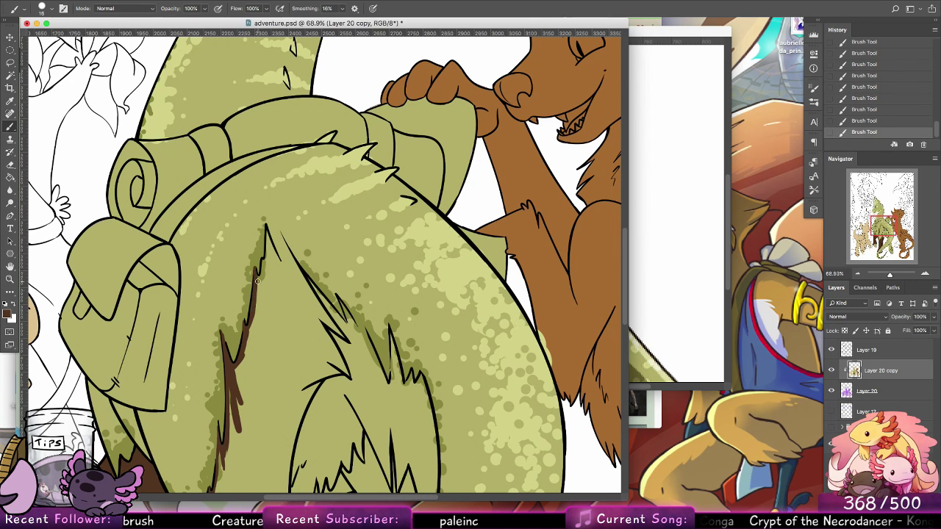
{"action": "mouse_move", "coordinate": [258, 279]}
{"action": "left_mouse_down"}
{"action": "mouse_move", "coordinate": [267, 243]}
{"action": "mouse_move", "coordinate": [267, 264]}
{"action": "mouse_move", "coordinate": [266, 229]}
{"action": "mouse_move", "coordinate": [268, 250]}
{"action": "mouse_move", "coordinate": [275, 242]}
{"action": "mouse_move", "coordinate": [286, 271]}
{"action": "mouse_move", "coordinate": [289, 228]}
{"action": "mouse_move", "coordinate": [287, 266]}
{"action": "left_mouse_up"}
{"action": "left_click_drag", "start_coordinate": [278, 228], "coordinate": [285, 253]}
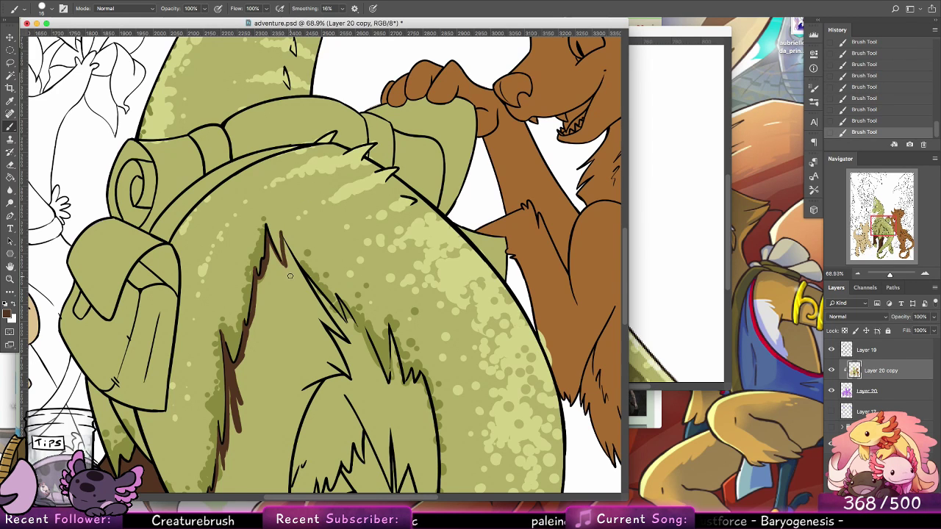
{"action": "left_click", "coordinate": [290, 247], "text": "alt"}
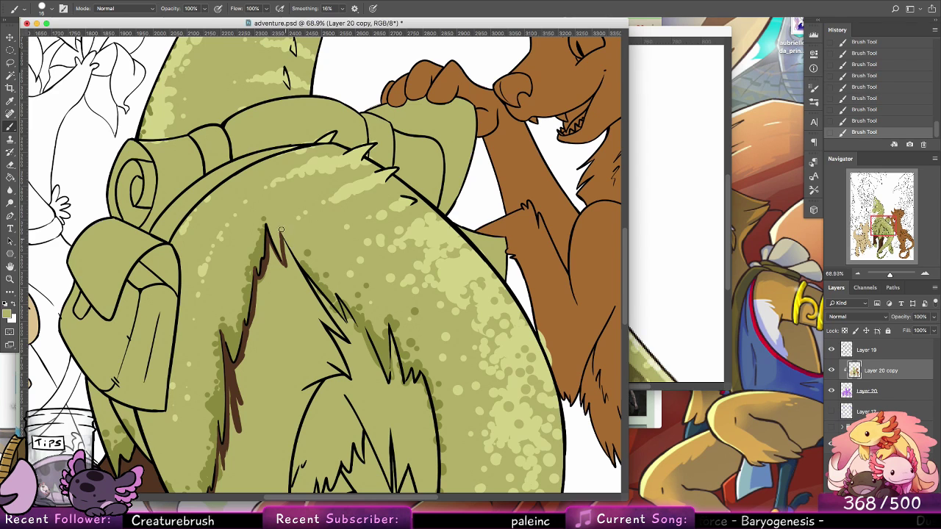
{"action": "left_click", "coordinate": [280, 235], "text": "alt"}
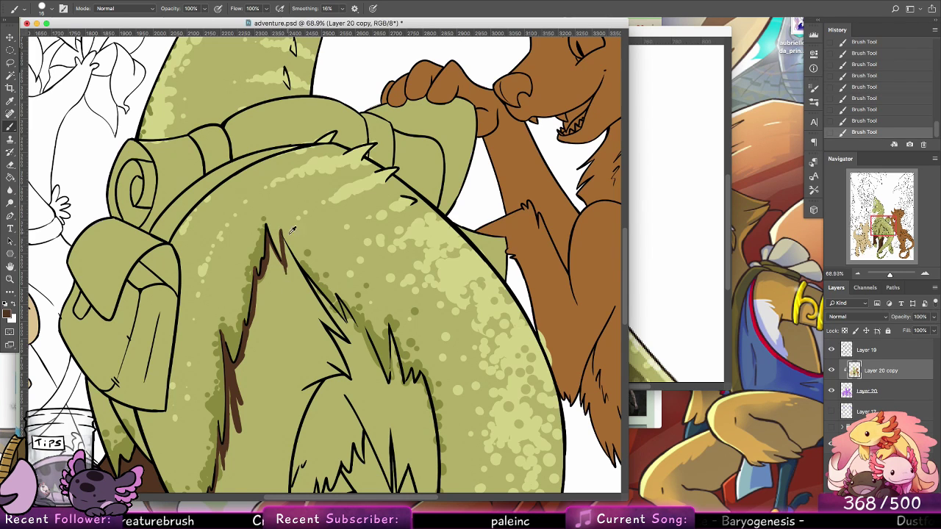
{"action": "left_click", "coordinate": [287, 240], "text": "alt"}
{"action": "left_click", "coordinate": [285, 248], "text": "alt"}
Step: Paint thin brown edging from the fur's peak down the tail-side edge, following the dark green fur points
{"action": "left_click_drag", "start_coordinate": [282, 236], "coordinate": [324, 311]}
{"action": "left_click_drag", "start_coordinate": [309, 279], "coordinate": [356, 334]}
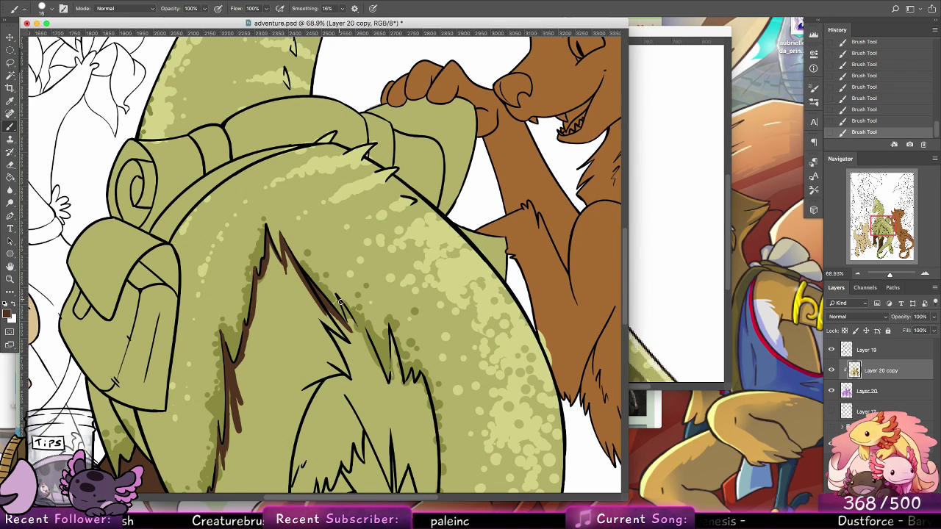
{"action": "left_click_drag", "start_coordinate": [340, 301], "coordinate": [372, 362]}
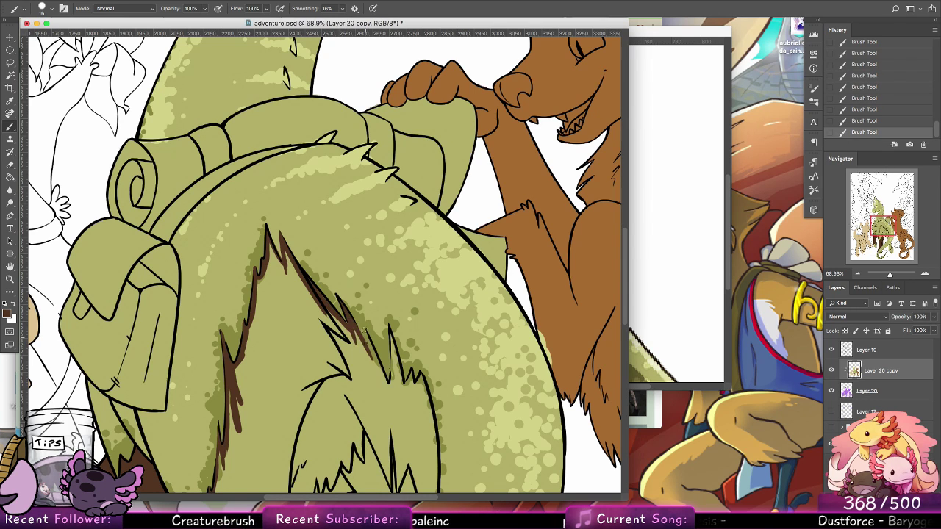
{"action": "left_click_drag", "start_coordinate": [361, 328], "coordinate": [383, 383]}
{"action": "left_click_drag", "start_coordinate": [369, 348], "coordinate": [393, 398]}
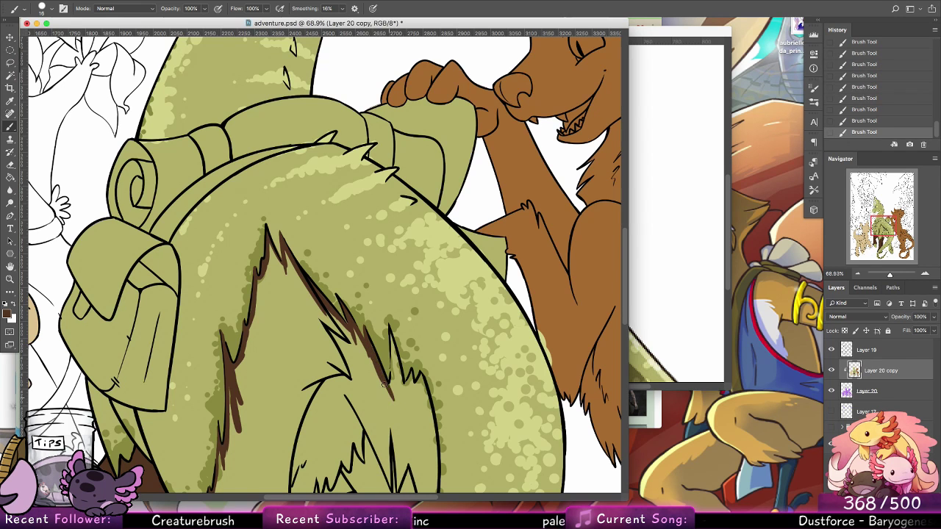
{"action": "left_click_drag", "start_coordinate": [408, 348], "coordinate": [415, 221]}
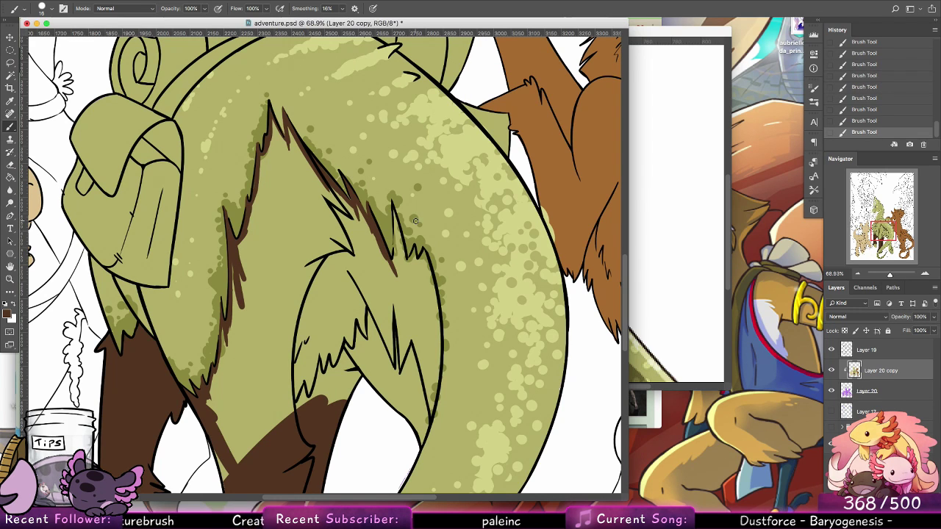
Step: Set the brush to 48 px and block in brown inside the peak and down the bag-side edge of the leg
{"action": "left_click", "coordinate": [45, 11]}
{"action": "left_click", "coordinate": [77, 137]}
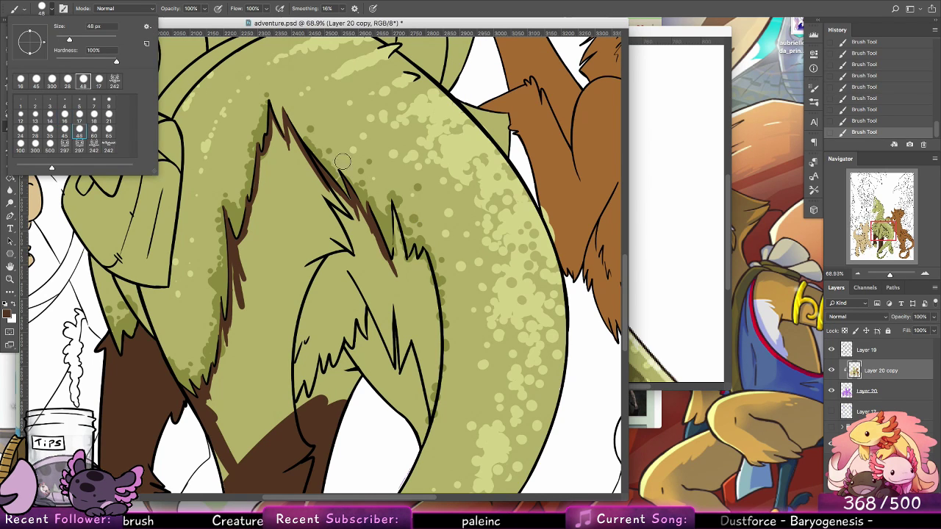
{"action": "left_click", "coordinate": [293, 140]}
{"action": "left_click_drag", "start_coordinate": [293, 140], "coordinate": [308, 177]}
{"action": "mouse_move", "coordinate": [266, 122]}
{"action": "left_mouse_down"}
{"action": "mouse_move", "coordinate": [306, 181]}
{"action": "mouse_move", "coordinate": [273, 148]}
{"action": "mouse_move", "coordinate": [245, 261]}
{"action": "mouse_move", "coordinate": [242, 247]}
{"action": "mouse_move", "coordinate": [242, 340]}
{"action": "mouse_move", "coordinate": [238, 268]}
{"action": "mouse_move", "coordinate": [230, 382]}
{"action": "mouse_move", "coordinate": [234, 317]}
{"action": "mouse_move", "coordinate": [214, 415]}
{"action": "mouse_move", "coordinate": [224, 359]}
{"action": "mouse_move", "coordinate": [207, 402]}
{"action": "mouse_move", "coordinate": [226, 460]}
{"action": "left_mouse_up"}
{"action": "left_click_drag", "start_coordinate": [254, 368], "coordinate": [234, 452]}
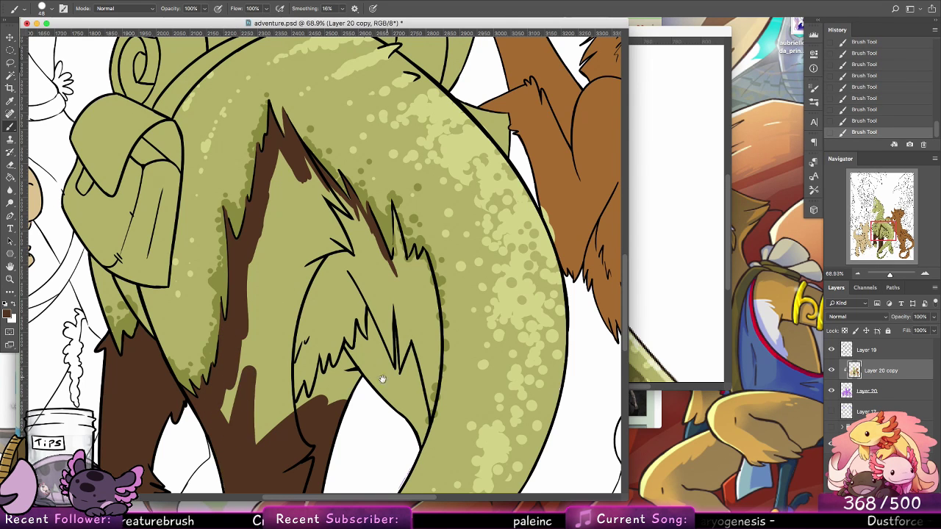
Step: Hide Layer 20 copy to inspect the purple flats of Layer 20 around the legs, and return to the copy
{"action": "scroll", "coordinate": [275, 311], "scroll_direction": "down", "scroll_amount": 3}
{"action": "left_click", "coordinate": [849, 384]}
{"action": "left_click", "coordinate": [832, 371]}
{"action": "left_click", "coordinate": [305, 367], "text": "alt"}
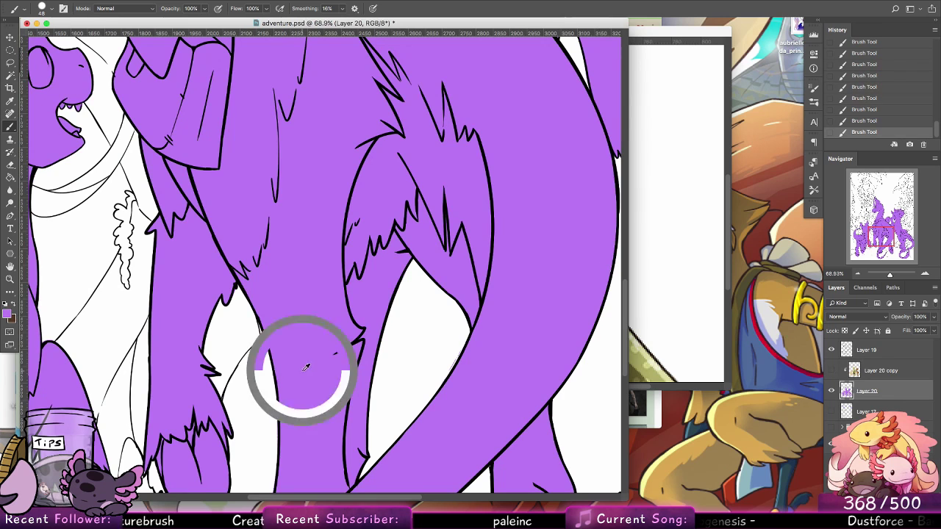
{"action": "left_click", "coordinate": [831, 370]}
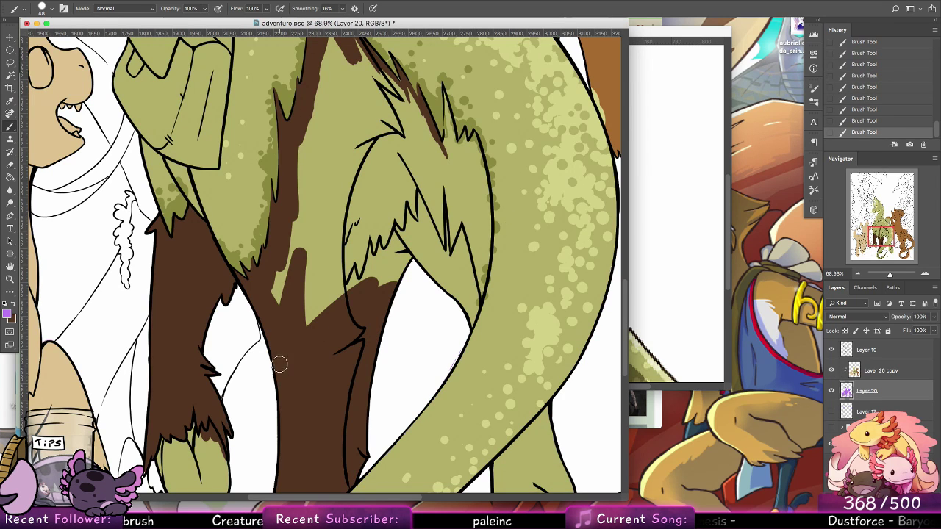
{"action": "key", "text": "alt+bracketright"}
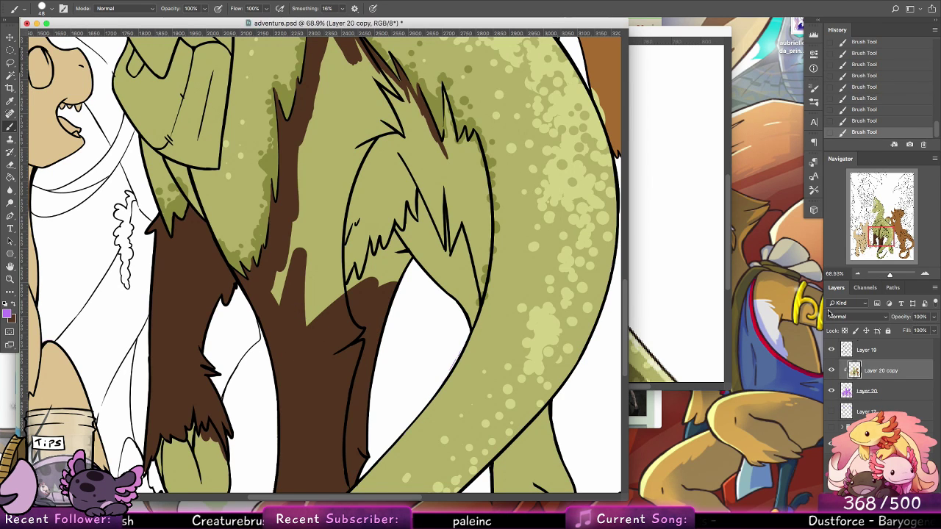
Step: Sample the dark brown and fill the remaining green inside the leg and thigh, reaching into the inner hind-leg fur
{"action": "left_click", "coordinate": [298, 370], "text": "alt"}
{"action": "mouse_move", "coordinate": [272, 298]}
{"action": "left_mouse_down"}
{"action": "mouse_move", "coordinate": [295, 265]}
{"action": "mouse_move", "coordinate": [313, 308]}
{"action": "mouse_move", "coordinate": [346, 272]}
{"action": "mouse_move", "coordinate": [375, 306]}
{"action": "mouse_move", "coordinate": [375, 262]}
{"action": "left_mouse_up"}
{"action": "mouse_move", "coordinate": [420, 312]}
{"action": "left_mouse_down"}
{"action": "mouse_move", "coordinate": [405, 330]}
{"action": "mouse_move", "coordinate": [369, 465]}
{"action": "left_mouse_up"}
{"action": "mouse_move", "coordinate": [313, 206]}
{"action": "left_mouse_down"}
{"action": "mouse_move", "coordinate": [357, 252]}
{"action": "mouse_move", "coordinate": [404, 368]}
{"action": "mouse_move", "coordinate": [346, 270]}
{"action": "mouse_move", "coordinate": [358, 277]}
{"action": "mouse_move", "coordinate": [391, 347]}
{"action": "mouse_move", "coordinate": [283, 195]}
{"action": "mouse_move", "coordinate": [235, 401]}
{"action": "mouse_move", "coordinate": [252, 369]}
{"action": "mouse_move", "coordinate": [261, 290]}
{"action": "mouse_move", "coordinate": [276, 291]}
{"action": "mouse_move", "coordinate": [272, 360]}
{"action": "mouse_move", "coordinate": [297, 236]}
{"action": "mouse_move", "coordinate": [254, 428]}
{"action": "mouse_move", "coordinate": [308, 219]}
{"action": "mouse_move", "coordinate": [294, 442]}
{"action": "mouse_move", "coordinate": [319, 230]}
{"action": "mouse_move", "coordinate": [285, 425]}
{"action": "mouse_move", "coordinate": [290, 352]}
{"action": "mouse_move", "coordinate": [366, 241]}
{"action": "mouse_move", "coordinate": [385, 281]}
{"action": "mouse_move", "coordinate": [343, 286]}
{"action": "mouse_move", "coordinate": [319, 250]}
{"action": "mouse_move", "coordinate": [296, 410]}
{"action": "mouse_move", "coordinate": [315, 272]}
{"action": "mouse_move", "coordinate": [306, 413]}
{"action": "mouse_move", "coordinate": [332, 269]}
{"action": "mouse_move", "coordinate": [317, 365]}
{"action": "mouse_move", "coordinate": [326, 385]}
{"action": "mouse_move", "coordinate": [357, 308]}
{"action": "mouse_move", "coordinate": [341, 424]}
{"action": "mouse_move", "coordinate": [359, 326]}
{"action": "mouse_move", "coordinate": [366, 414]}
{"action": "mouse_move", "coordinate": [366, 329]}
{"action": "mouse_move", "coordinate": [356, 368]}
{"action": "left_mouse_up"}
Step: Set the brush to 21 px and edge the tail-side fur points and upper tail edge of the hind leg in dark brown
{"action": "left_click", "coordinate": [42, 8]}
{"action": "left_click", "coordinate": [110, 114]}
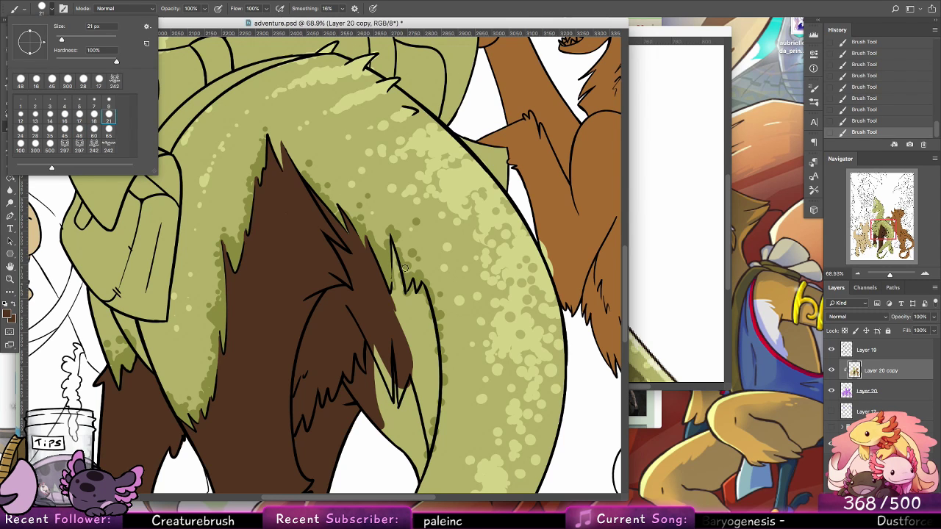
{"action": "left_click", "coordinate": [392, 245]}
{"action": "mouse_move", "coordinate": [391, 280]}
{"action": "left_mouse_down"}
{"action": "mouse_move", "coordinate": [393, 316]}
{"action": "mouse_move", "coordinate": [392, 303]}
{"action": "left_mouse_up"}
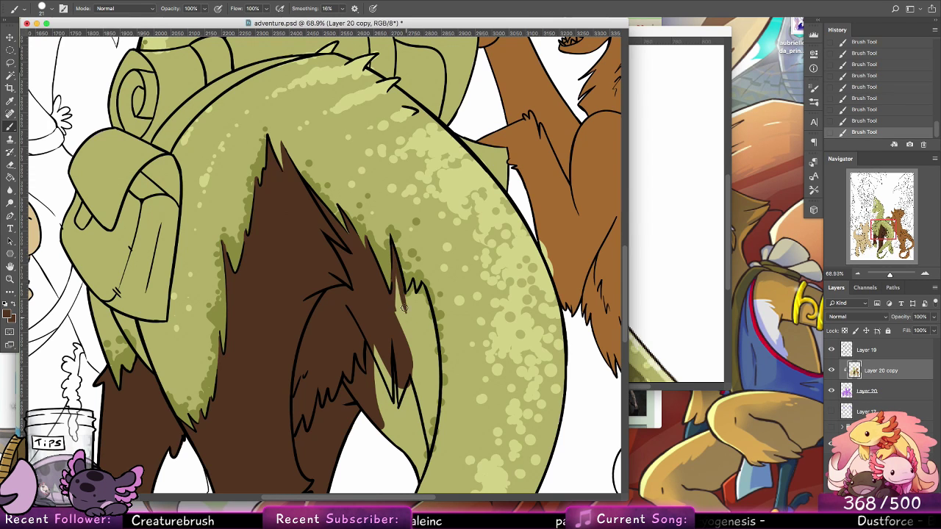
{"action": "left_click_drag", "start_coordinate": [399, 266], "coordinate": [403, 314]}
{"action": "mouse_move", "coordinate": [403, 315]}
{"action": "left_mouse_down"}
{"action": "mouse_move", "coordinate": [413, 285]}
{"action": "mouse_move", "coordinate": [411, 304]}
{"action": "mouse_move", "coordinate": [412, 283]}
{"action": "mouse_move", "coordinate": [413, 316]}
{"action": "mouse_move", "coordinate": [421, 284]}
{"action": "mouse_move", "coordinate": [432, 367]}
{"action": "left_mouse_up"}
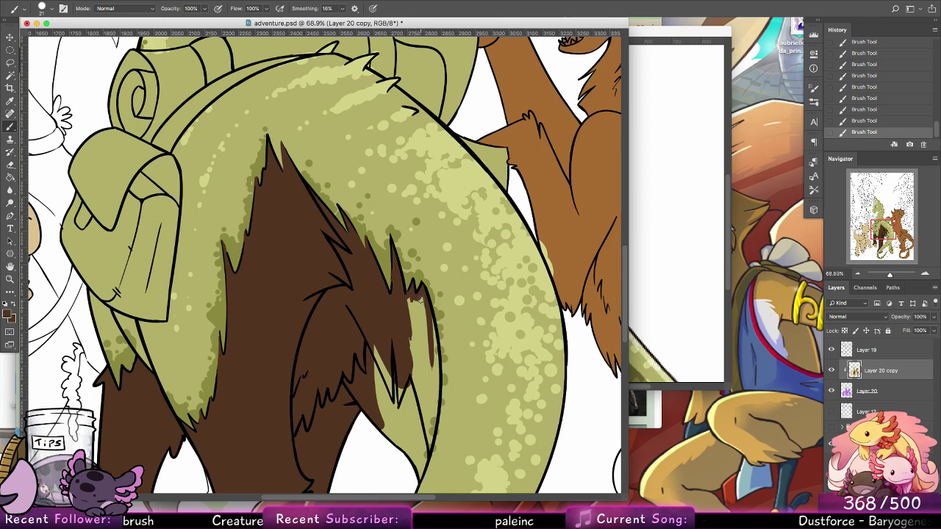
{"action": "left_click_drag", "start_coordinate": [422, 328], "coordinate": [412, 301]}
Step: Set the brush to 48 px and fill the remaining green of the inner hind leg with brown, reaching the tail's edge
{"action": "left_click_drag", "start_coordinate": [440, 337], "coordinate": [418, 256]}
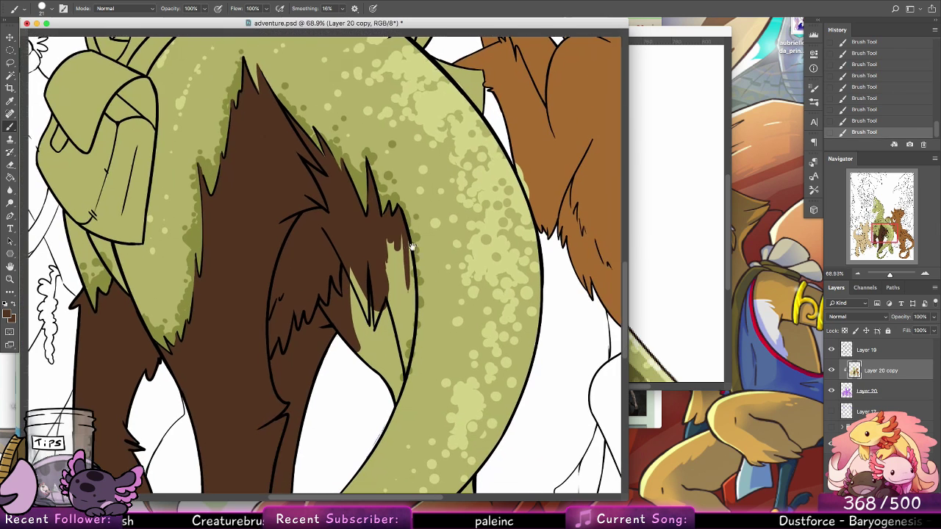
{"action": "left_click", "coordinate": [44, 9]}
{"action": "key", "text": "Escape"}
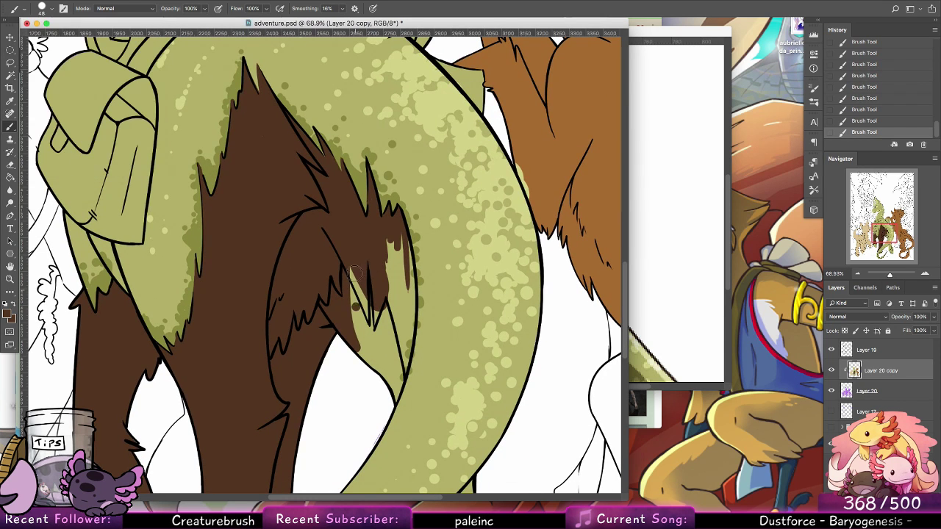
{"action": "left_click_drag", "start_coordinate": [351, 269], "coordinate": [365, 341]}
{"action": "left_click_drag", "start_coordinate": [364, 307], "coordinate": [378, 364]}
{"action": "mouse_move", "coordinate": [381, 237]}
{"action": "left_mouse_down"}
{"action": "mouse_move", "coordinate": [394, 292]}
{"action": "mouse_move", "coordinate": [391, 350]}
{"action": "mouse_move", "coordinate": [405, 312]}
{"action": "mouse_move", "coordinate": [405, 336]}
{"action": "left_mouse_up"}
{"action": "mouse_move", "coordinate": [405, 264]}
{"action": "left_mouse_down"}
{"action": "mouse_move", "coordinate": [401, 366]}
{"action": "mouse_move", "coordinate": [405, 345]}
{"action": "mouse_move", "coordinate": [391, 397]}
{"action": "left_mouse_up"}
{"action": "mouse_move", "coordinate": [403, 278]}
{"action": "left_mouse_down"}
{"action": "mouse_move", "coordinate": [382, 378]}
{"action": "mouse_move", "coordinate": [405, 428]}
{"action": "left_mouse_up"}
{"action": "left_click_drag", "start_coordinate": [372, 370], "coordinate": [373, 365]}
Step: Sample the tail's light green to cover the brown overpaint below the inner leg, and resample the dark brown
{"action": "left_click", "coordinate": [424, 393], "text": "alt"}
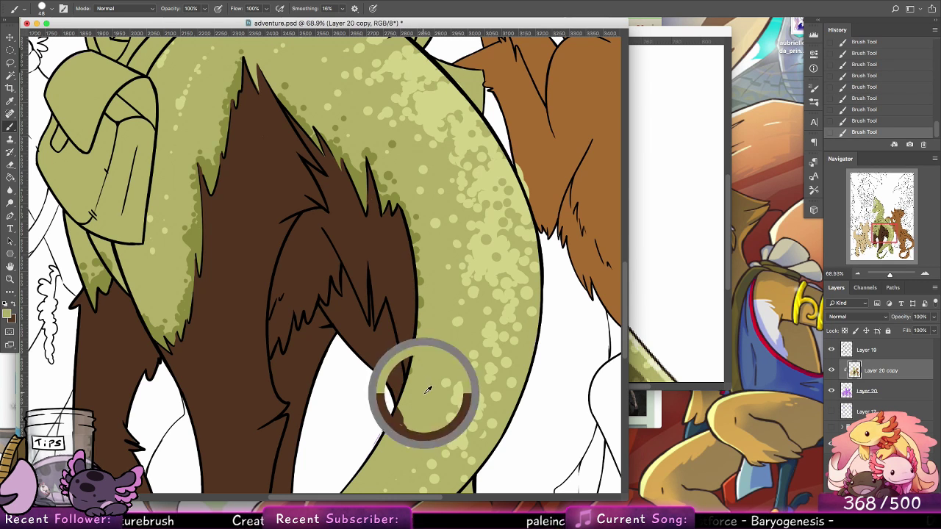
{"action": "left_click_drag", "start_coordinate": [405, 427], "coordinate": [398, 417]}
{"action": "left_click", "coordinate": [393, 355], "text": "alt"}
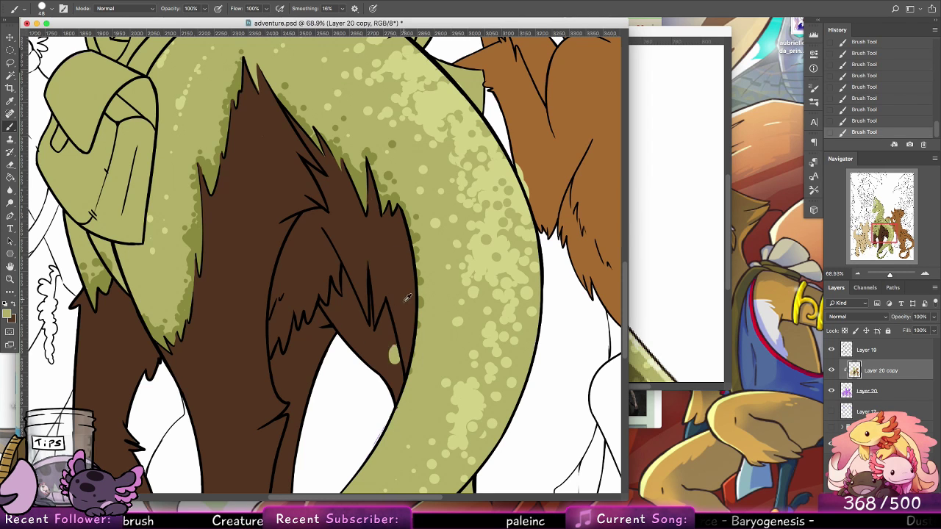
Step: Erase the stray flat along the tail's inner edge on Layer 20, and return to Layer 20 copy
{"action": "scroll", "coordinate": [378, 333], "scroll_direction": "down", "scroll_amount": 3}
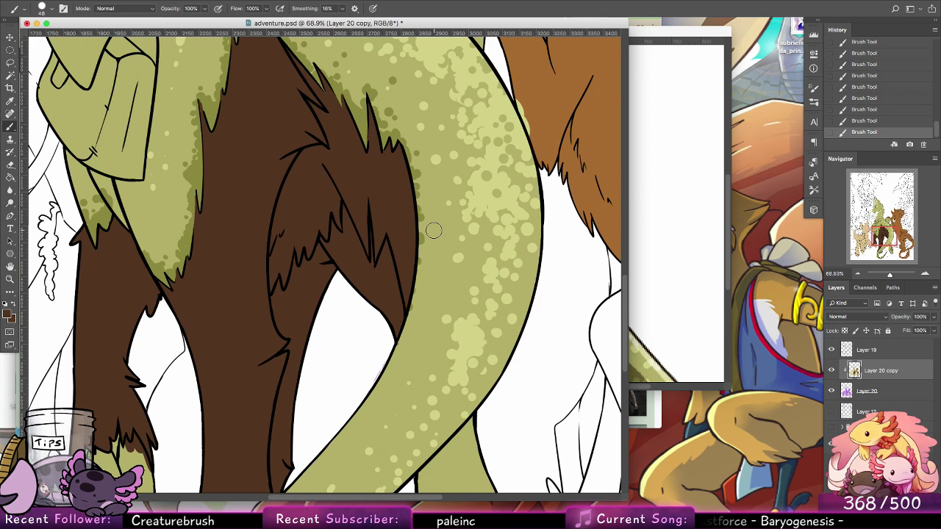
{"action": "scroll", "coordinate": [497, 414], "scroll_direction": "down", "scroll_amount": 3}
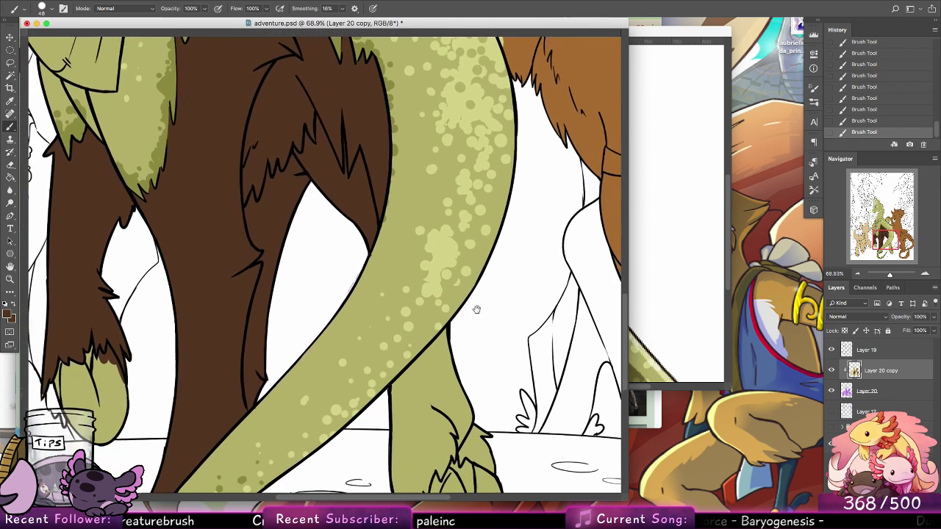
{"action": "left_click", "coordinate": [854, 392]}
{"action": "key", "text": "e"}
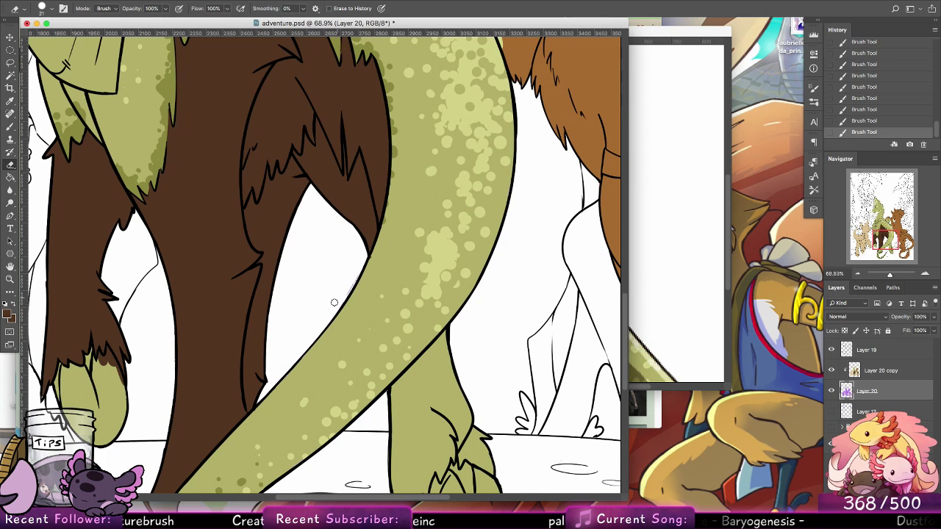
{"action": "left_click_drag", "start_coordinate": [355, 278], "coordinate": [356, 286]}
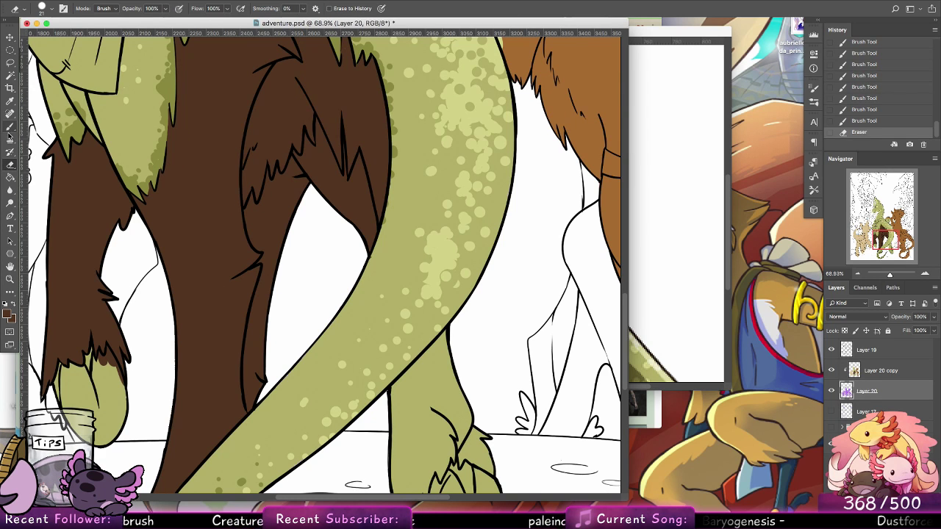
{"action": "scroll", "coordinate": [487, 343], "scroll_direction": "down", "scroll_amount": 5}
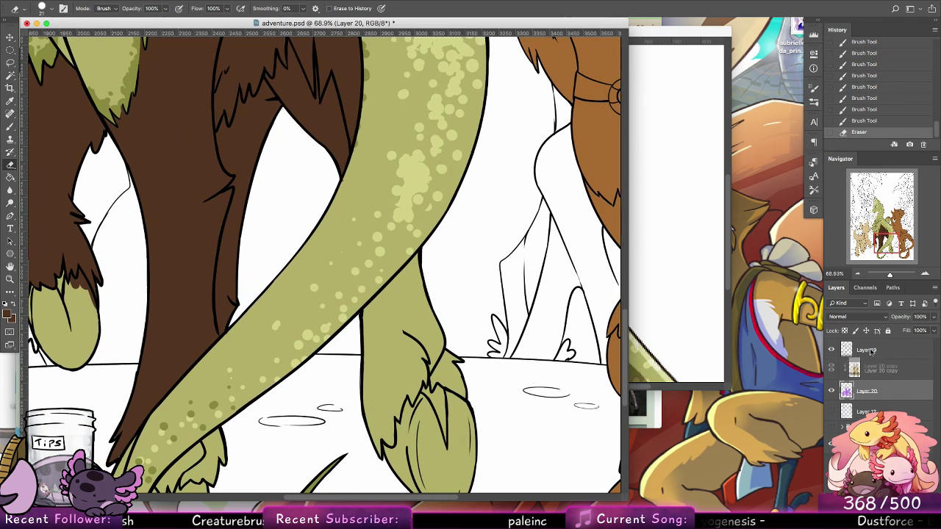
{"action": "left_click", "coordinate": [879, 370]}
{"action": "left_click_drag", "start_coordinate": [365, 332], "coordinate": [393, 293]}
{"action": "key", "text": "super+z"}
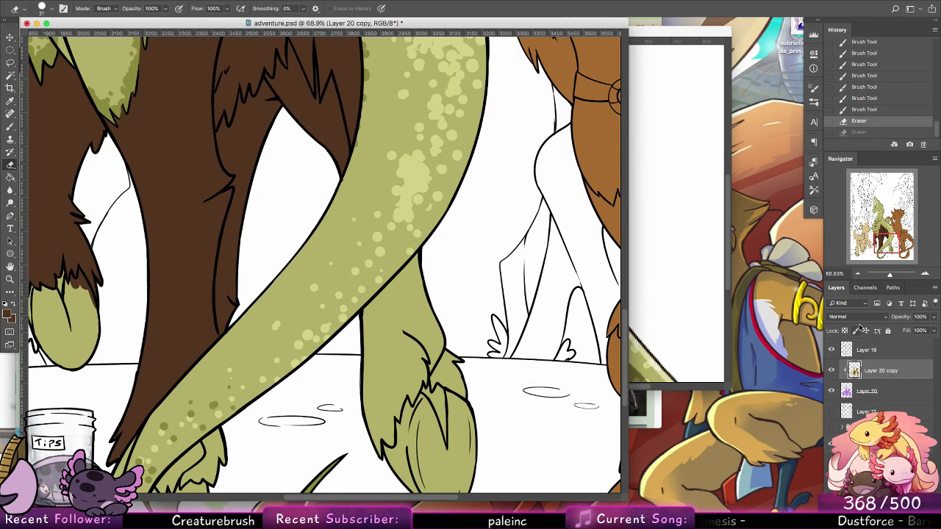
{"action": "left_click", "coordinate": [205, 311]}
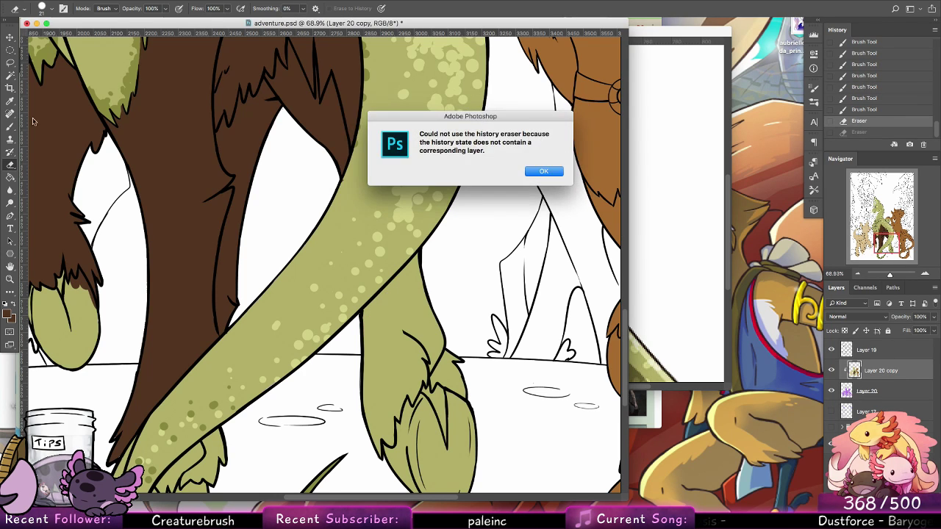
{"action": "key", "text": "Return"}
Step: Set the brush to 100 px and block in brown on the lower leg behind the tail and the foot fur beside the tail's curl
{"action": "left_click", "coordinate": [11, 129]}
{"action": "left_click", "coordinate": [48, 9]}
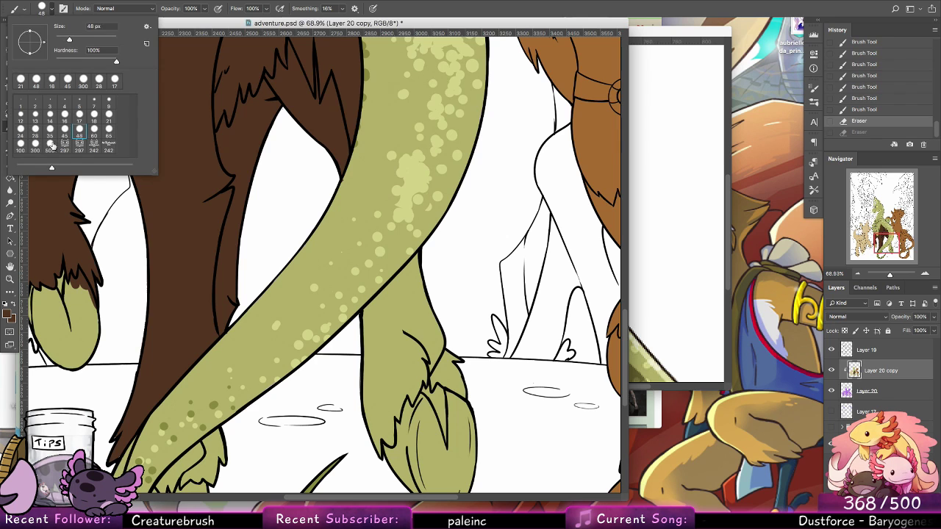
{"action": "left_click", "coordinate": [385, 326]}
{"action": "mouse_move", "coordinate": [385, 326]}
{"action": "left_mouse_down"}
{"action": "mouse_move", "coordinate": [429, 286]}
{"action": "mouse_move", "coordinate": [369, 329]}
{"action": "mouse_move", "coordinate": [441, 250]}
{"action": "left_mouse_up"}
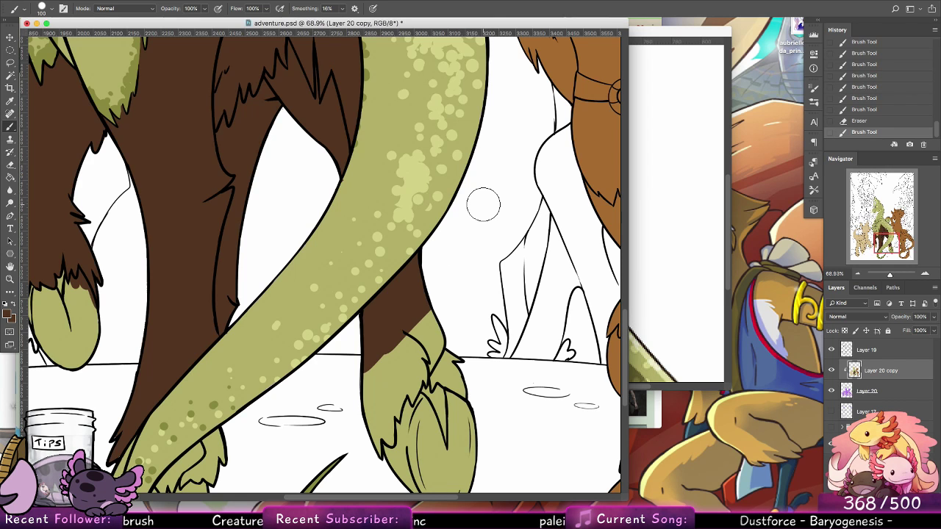
{"action": "mouse_move", "coordinate": [437, 324]}
{"action": "left_mouse_down"}
{"action": "mouse_move", "coordinate": [375, 368]}
{"action": "mouse_move", "coordinate": [397, 456]}
{"action": "mouse_move", "coordinate": [441, 330]}
{"action": "mouse_move", "coordinate": [462, 401]}
{"action": "left_mouse_up"}
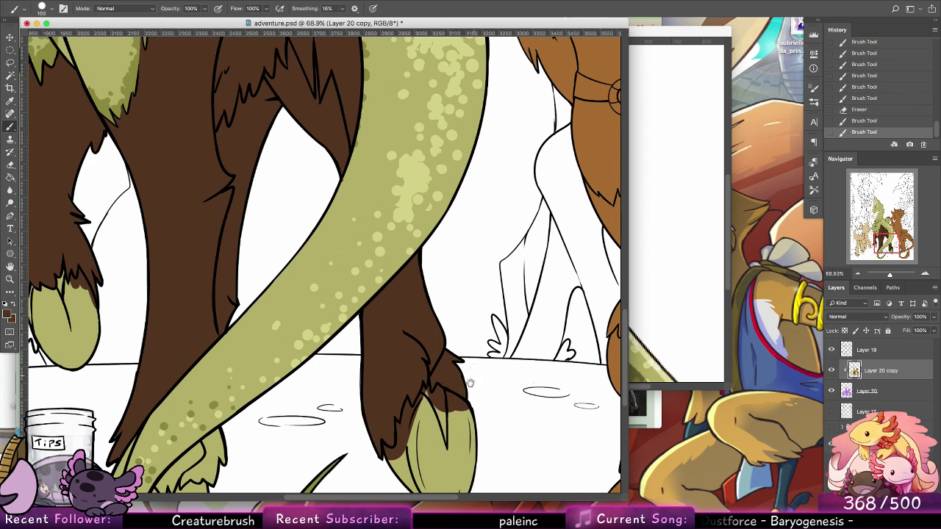
{"action": "left_click_drag", "start_coordinate": [373, 426], "coordinate": [496, 273]}
{"action": "mouse_move", "coordinate": [300, 340]}
{"action": "left_mouse_down"}
{"action": "mouse_move", "coordinate": [321, 321]}
{"action": "mouse_move", "coordinate": [293, 339]}
{"action": "mouse_move", "coordinate": [353, 275]}
{"action": "mouse_move", "coordinate": [324, 340]}
{"action": "left_mouse_up"}
Step: Select Layer 20 and briefly hide Layer 20 copy to sample the purple of the flats
{"action": "left_click", "coordinate": [875, 392]}
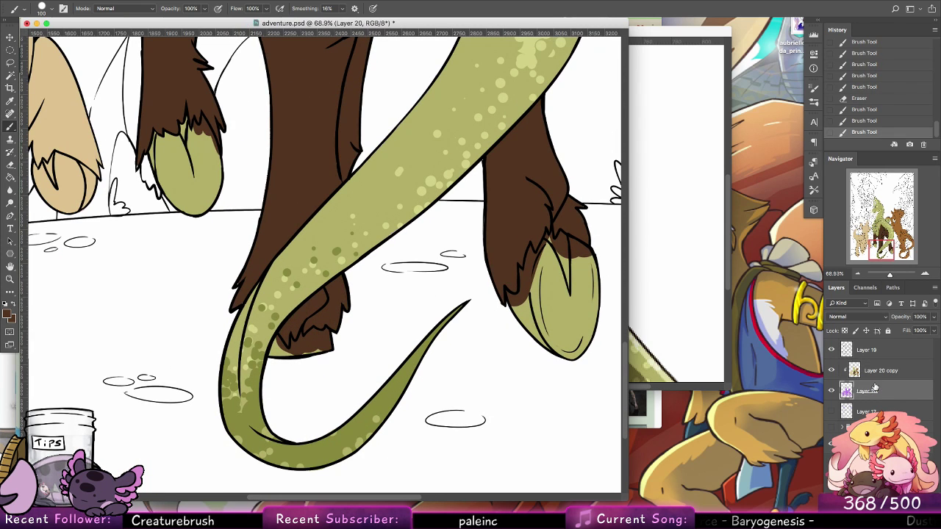
{"action": "left_click", "coordinate": [832, 371]}
{"action": "left_click", "coordinate": [831, 371]}
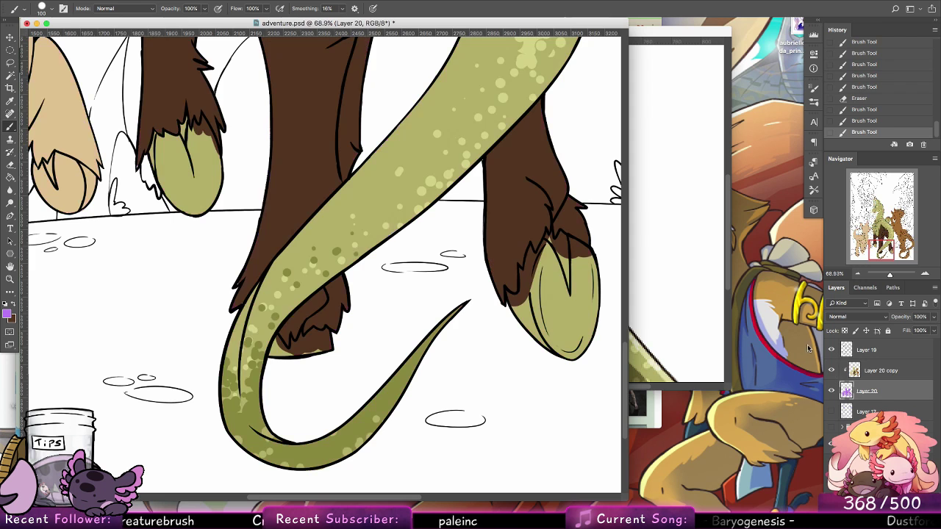
{"action": "left_click", "coordinate": [41, 8]}
{"action": "mouse_move", "coordinate": [246, 287]}
{"action": "left_mouse_down"}
{"action": "mouse_move", "coordinate": [239, 283]}
{"action": "mouse_move", "coordinate": [235, 299]}
{"action": "left_mouse_up"}
{"action": "key", "text": "super+z"}
Step: Set the brush to 17 px and patch the purple flats on Layer 20 at the fur tips of the standing and raised legs
{"action": "left_click", "coordinate": [42, 9]}
{"action": "left_click", "coordinate": [79, 116]}
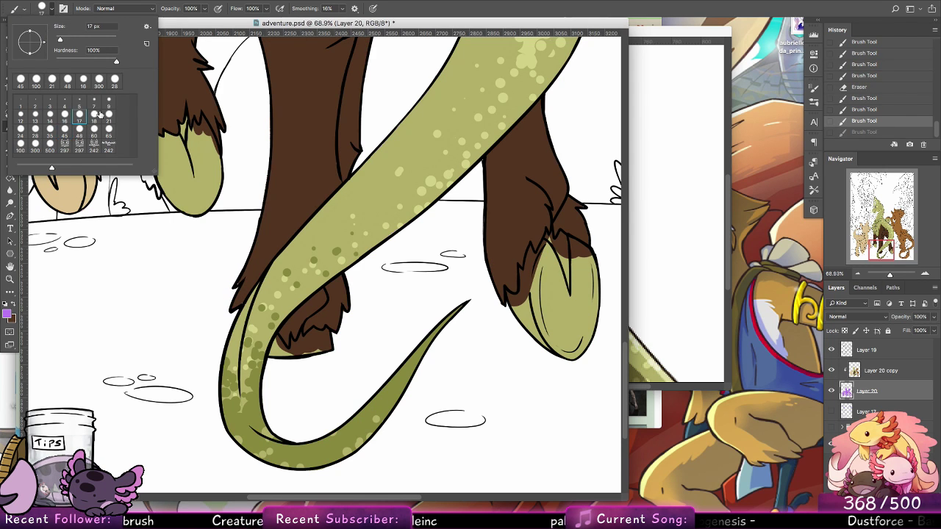
{"action": "left_click", "coordinate": [325, 221]}
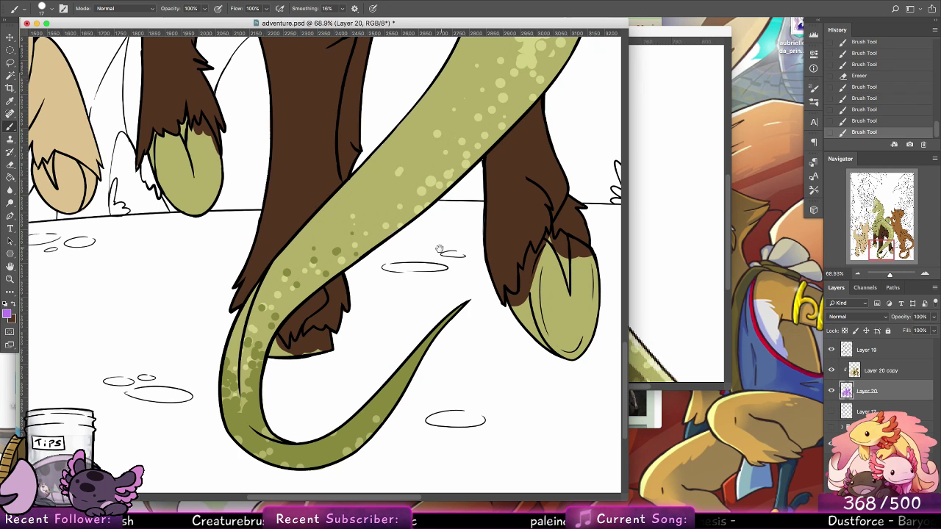
{"action": "left_click_drag", "start_coordinate": [393, 253], "coordinate": [430, 421]}
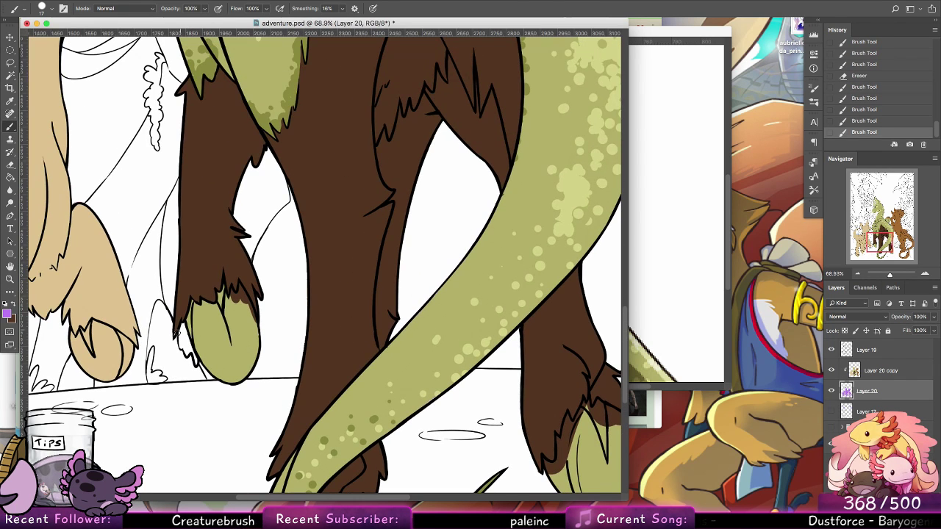
{"action": "left_click_drag", "start_coordinate": [178, 333], "coordinate": [175, 337]}
Step: Sample the dark reddish brown of the hoof in the Untitled-1 reference, and return to Layer 20 copy in adventure.psd
{"action": "left_click_drag", "start_coordinate": [356, 204], "coordinate": [397, 481]}
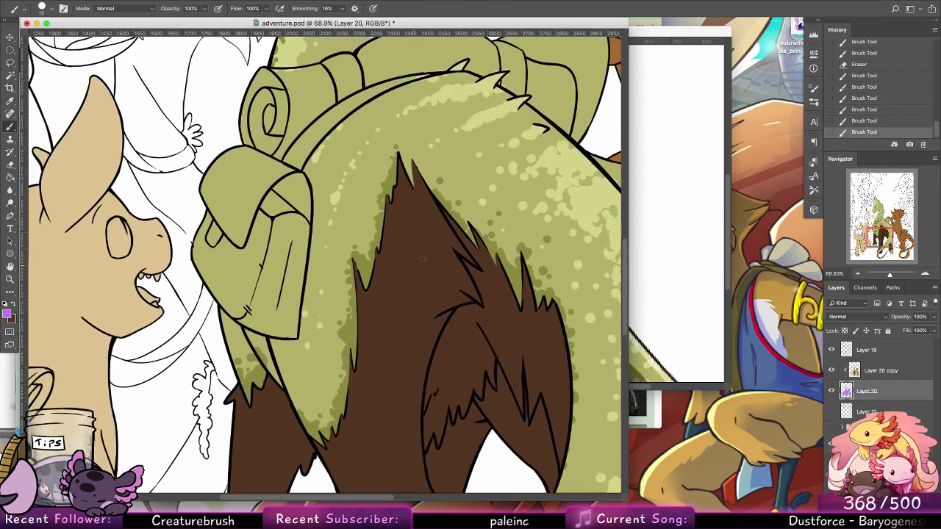
{"action": "left_click_drag", "start_coordinate": [453, 278], "coordinate": [335, 35]}
{"action": "left_click_drag", "start_coordinate": [535, 489], "coordinate": [458, 348]}
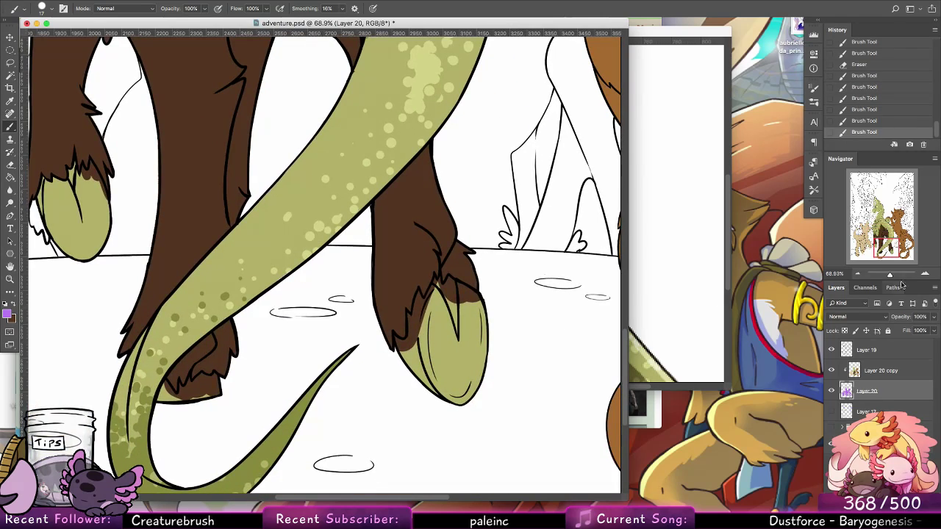
{"action": "left_click", "coordinate": [697, 179]}
{"action": "mouse_move", "coordinate": [365, 358]}
{"action": "left_mouse_down"}
{"action": "mouse_move", "coordinate": [472, 112]}
{"action": "mouse_move", "coordinate": [492, 112]}
{"action": "left_mouse_up"}
{"action": "left_click", "coordinate": [465, 313], "text": "alt"}
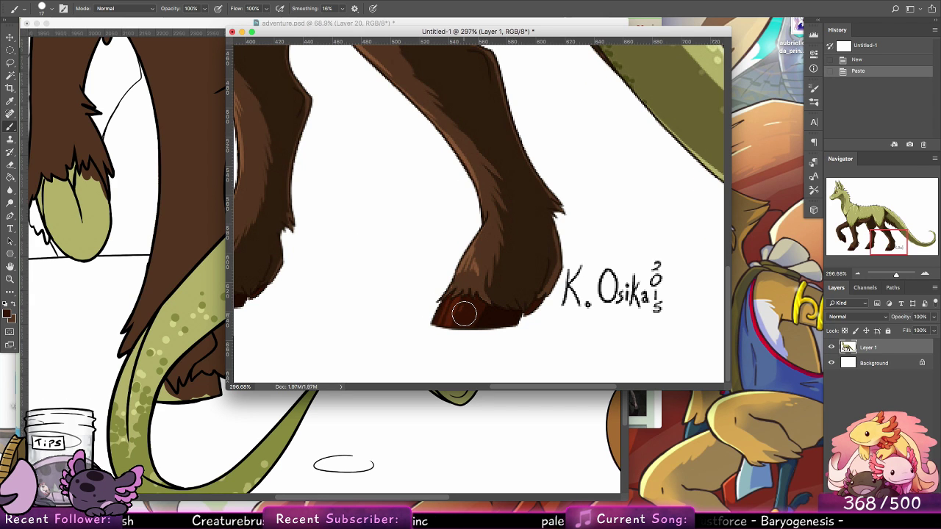
{"action": "left_click", "coordinate": [122, 298]}
{"action": "left_click", "coordinate": [875, 371]}
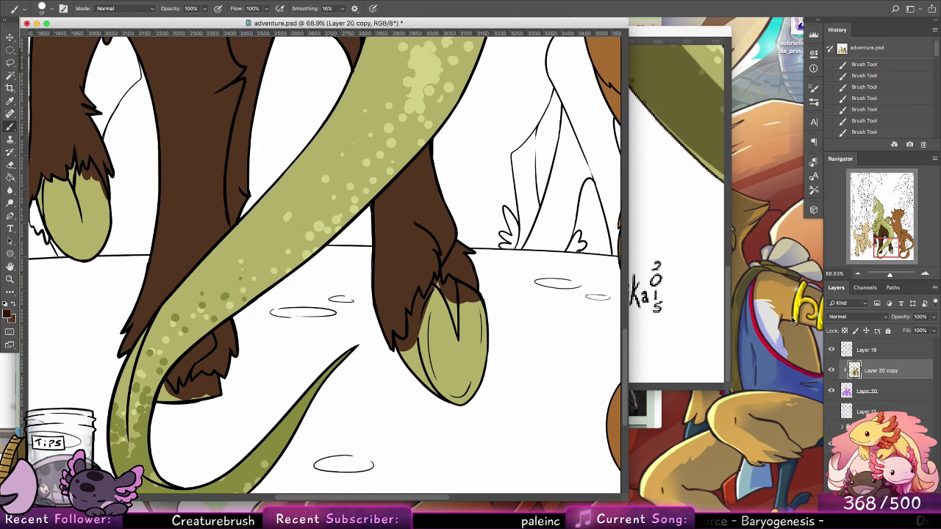
Step: Colour the hoof beside the tail's curl dark reddish brown and edge the larger hind hoof along its outline and fur
{"action": "mouse_move", "coordinate": [167, 386]}
{"action": "left_mouse_down"}
{"action": "mouse_move", "coordinate": [175, 401]}
{"action": "mouse_move", "coordinate": [161, 395]}
{"action": "mouse_move", "coordinate": [179, 396]}
{"action": "mouse_move", "coordinate": [182, 382]}
{"action": "mouse_move", "coordinate": [184, 401]}
{"action": "mouse_move", "coordinate": [200, 377]}
{"action": "mouse_move", "coordinate": [211, 379]}
{"action": "mouse_move", "coordinate": [212, 391]}
{"action": "mouse_move", "coordinate": [194, 396]}
{"action": "left_mouse_up"}
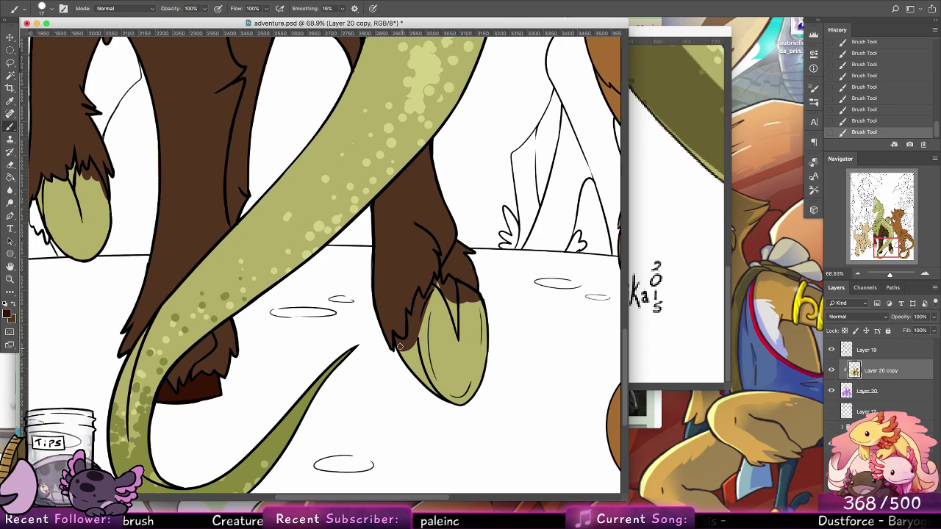
{"action": "left_click_drag", "start_coordinate": [397, 337], "coordinate": [445, 397]}
{"action": "mouse_move", "coordinate": [397, 342]}
{"action": "left_mouse_down"}
{"action": "mouse_move", "coordinate": [410, 341]}
{"action": "mouse_move", "coordinate": [420, 295]}
{"action": "mouse_move", "coordinate": [449, 283]}
{"action": "left_mouse_up"}
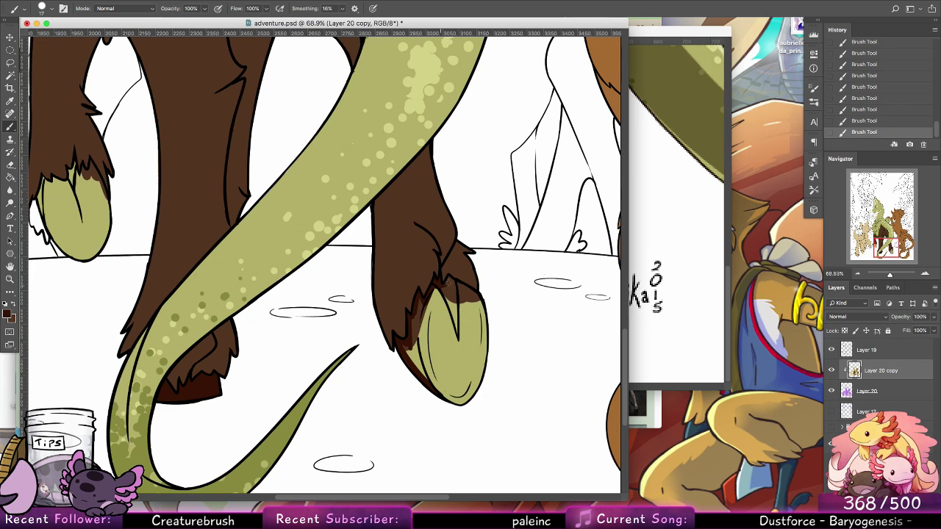
Step: Set the brush to 45 px and fill the inside of the larger hind hoof with the reddish brown
{"action": "left_click", "coordinate": [44, 9]}
{"action": "left_click", "coordinate": [65, 131]}
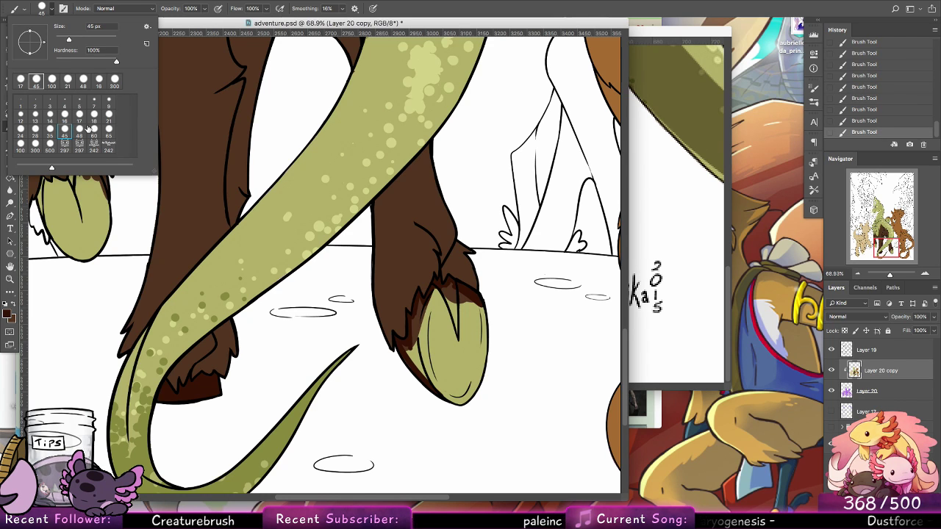
{"action": "mouse_move", "coordinate": [464, 310]}
{"action": "left_mouse_down"}
{"action": "mouse_move", "coordinate": [455, 289]}
{"action": "mouse_move", "coordinate": [440, 293]}
{"action": "mouse_move", "coordinate": [422, 308]}
{"action": "left_mouse_up"}
{"action": "mouse_move", "coordinate": [419, 326]}
{"action": "left_mouse_down"}
{"action": "mouse_move", "coordinate": [411, 359]}
{"action": "mouse_move", "coordinate": [403, 352]}
{"action": "mouse_move", "coordinate": [441, 401]}
{"action": "mouse_move", "coordinate": [432, 311]}
{"action": "mouse_move", "coordinate": [438, 380]}
{"action": "mouse_move", "coordinate": [425, 337]}
{"action": "mouse_move", "coordinate": [439, 381]}
{"action": "mouse_move", "coordinate": [451, 368]}
{"action": "mouse_move", "coordinate": [453, 391]}
{"action": "mouse_move", "coordinate": [452, 363]}
{"action": "mouse_move", "coordinate": [473, 341]}
{"action": "mouse_move", "coordinate": [474, 312]}
{"action": "mouse_move", "coordinate": [481, 367]}
{"action": "mouse_move", "coordinate": [478, 344]}
{"action": "mouse_move", "coordinate": [453, 357]}
{"action": "left_mouse_up"}
Step: Fill the raised foot's hoof with the same reddish brown, using a smaller brush beneath the fur points
{"action": "mouse_move", "coordinate": [315, 342]}
{"action": "left_mouse_down"}
{"action": "mouse_move", "coordinate": [472, 425]}
{"action": "mouse_move", "coordinate": [337, 385]}
{"action": "mouse_move", "coordinate": [337, 326]}
{"action": "mouse_move", "coordinate": [291, 341]}
{"action": "mouse_move", "coordinate": [280, 328]}
{"action": "mouse_move", "coordinate": [328, 387]}
{"action": "mouse_move", "coordinate": [314, 364]}
{"action": "mouse_move", "coordinate": [330, 340]}
{"action": "left_mouse_up"}
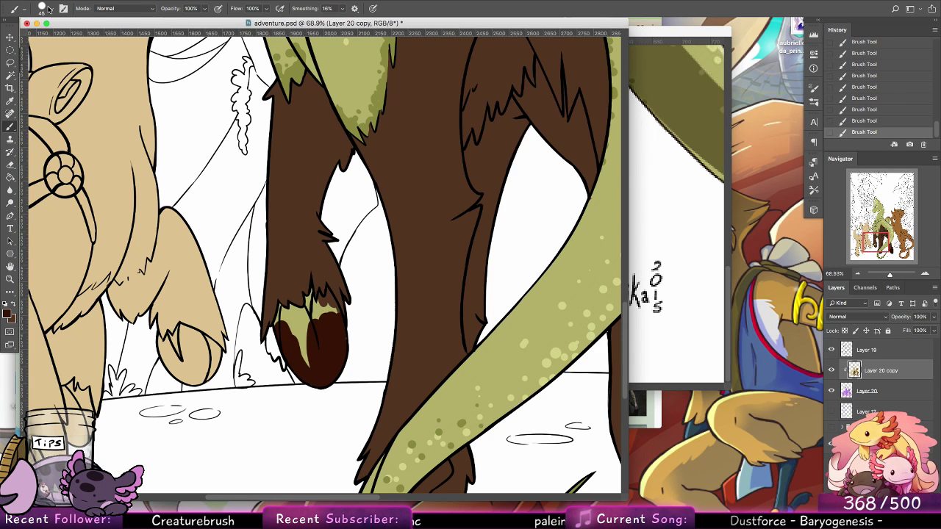
{"action": "left_click", "coordinate": [51, 8]}
{"action": "left_click", "coordinate": [280, 305]}
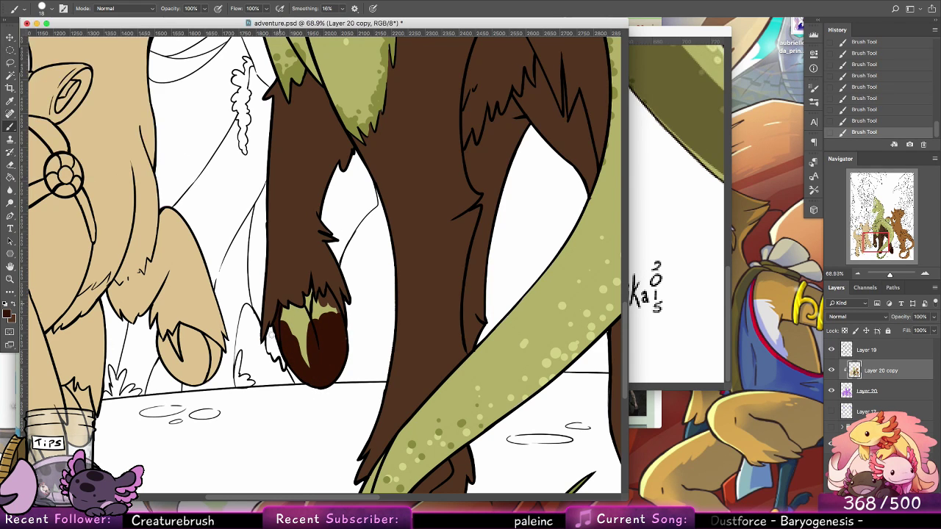
{"action": "mouse_move", "coordinate": [282, 311]}
{"action": "left_mouse_down"}
{"action": "mouse_move", "coordinate": [322, 304]}
{"action": "mouse_move", "coordinate": [293, 306]}
{"action": "mouse_move", "coordinate": [312, 309]}
{"action": "mouse_move", "coordinate": [311, 287]}
{"action": "mouse_move", "coordinate": [323, 319]}
{"action": "mouse_move", "coordinate": [317, 308]}
{"action": "mouse_move", "coordinate": [320, 293]}
{"action": "mouse_move", "coordinate": [318, 312]}
{"action": "mouse_move", "coordinate": [328, 296]}
{"action": "mouse_move", "coordinate": [315, 317]}
{"action": "mouse_move", "coordinate": [323, 300]}
{"action": "mouse_move", "coordinate": [331, 306]}
{"action": "mouse_move", "coordinate": [328, 292]}
{"action": "mouse_move", "coordinate": [342, 339]}
{"action": "mouse_move", "coordinate": [328, 297]}
{"action": "mouse_move", "coordinate": [325, 311]}
{"action": "mouse_move", "coordinate": [307, 318]}
{"action": "mouse_move", "coordinate": [288, 311]}
{"action": "mouse_move", "coordinate": [304, 363]}
{"action": "mouse_move", "coordinate": [301, 323]}
{"action": "left_mouse_up"}
Step: Review the colouring across the whole picture, and examine the green creature's back, bags and head up close
{"action": "left_click", "coordinate": [10, 279]}
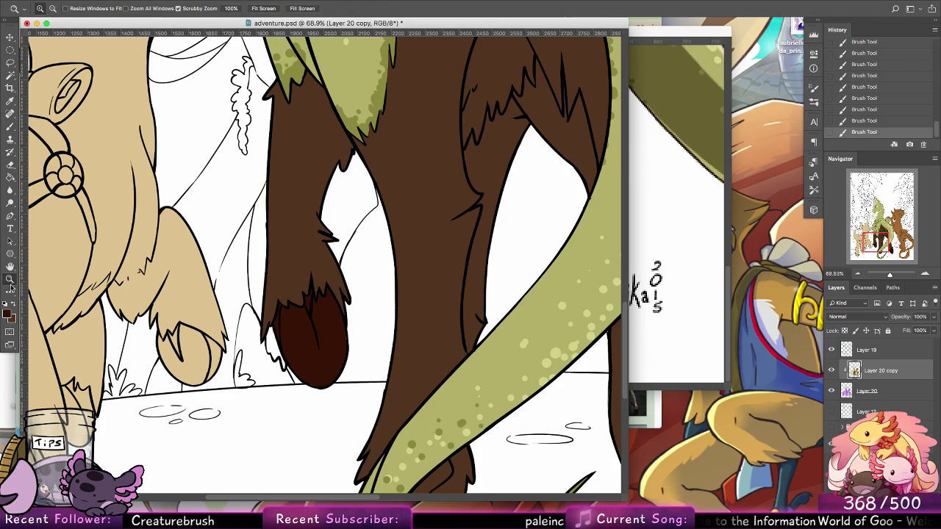
{"action": "mouse_move", "coordinate": [396, 300]}
{"action": "left_mouse_down"}
{"action": "mouse_move", "coordinate": [380, 308]}
{"action": "mouse_move", "coordinate": [347, 277]}
{"action": "left_mouse_up"}
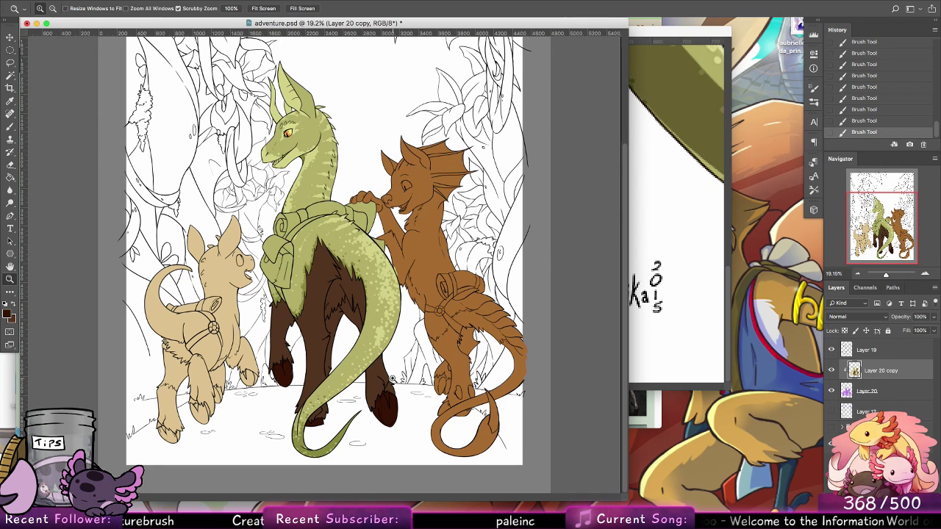
{"action": "left_click", "coordinate": [253, 250]}
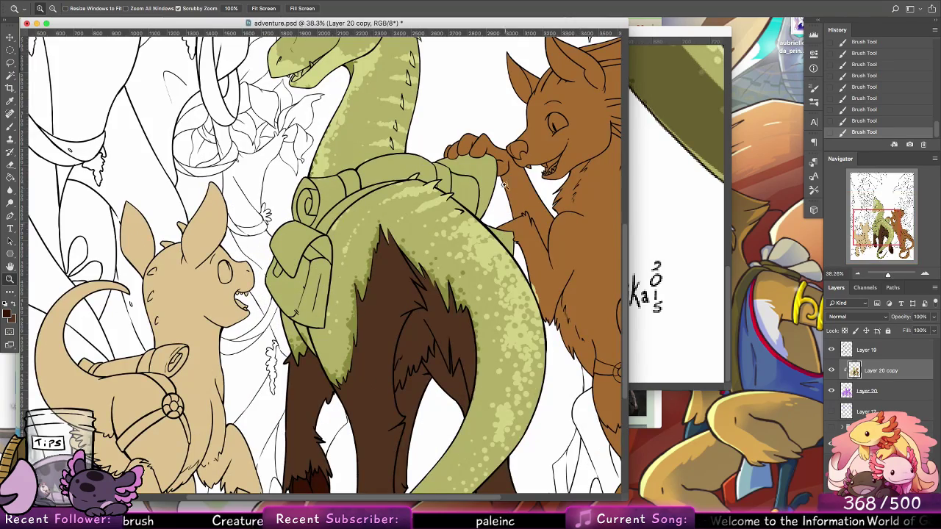
{"action": "left_click_drag", "start_coordinate": [479, 235], "coordinate": [490, 365]}
{"action": "left_click", "coordinate": [685, 391]}
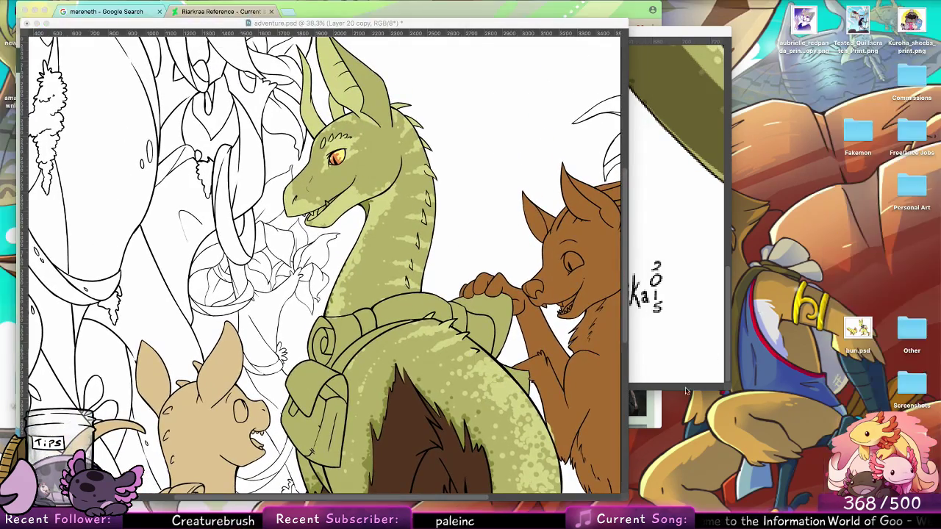
Step: Open riarkraatitlecardfull.psd from the client's folder inside the desktop's Commissions folder as a colour reference
{"action": "left_click", "coordinate": [909, 82]}
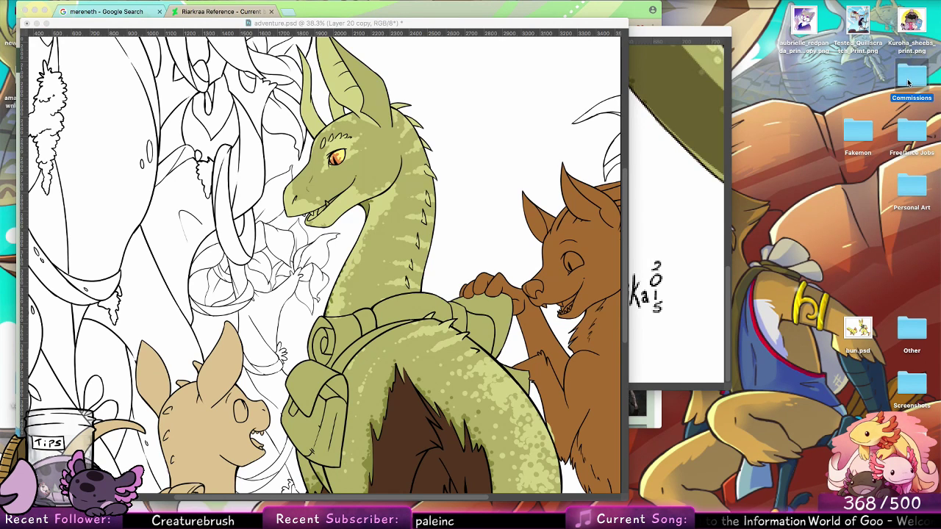
{"action": "double_click", "coordinate": [909, 83]}
{"action": "left_click_drag", "start_coordinate": [571, 87], "coordinate": [689, 80]}
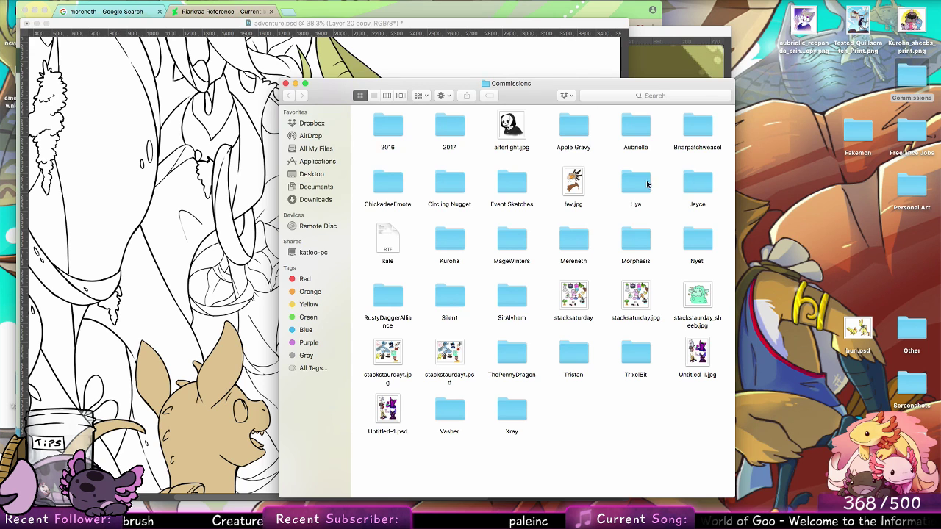
{"action": "double_click", "coordinate": [575, 238]}
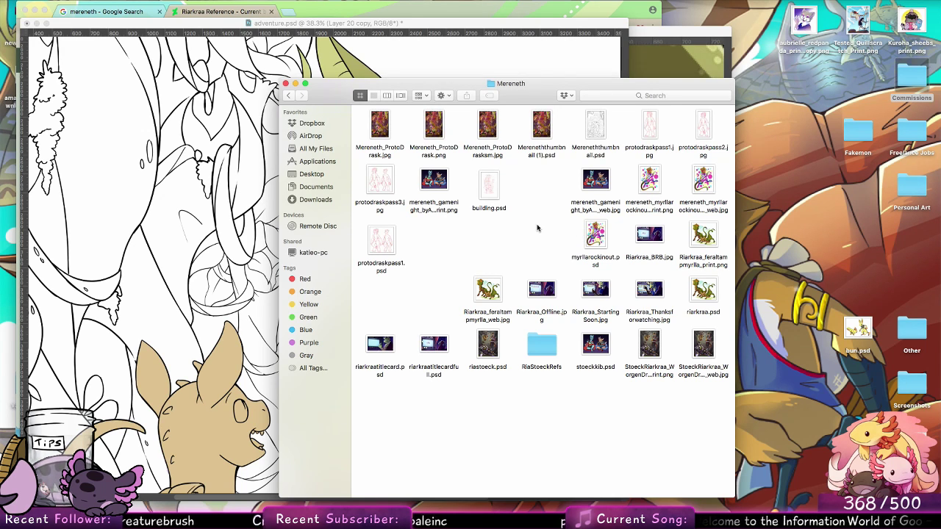
{"action": "left_click", "coordinate": [441, 351]}
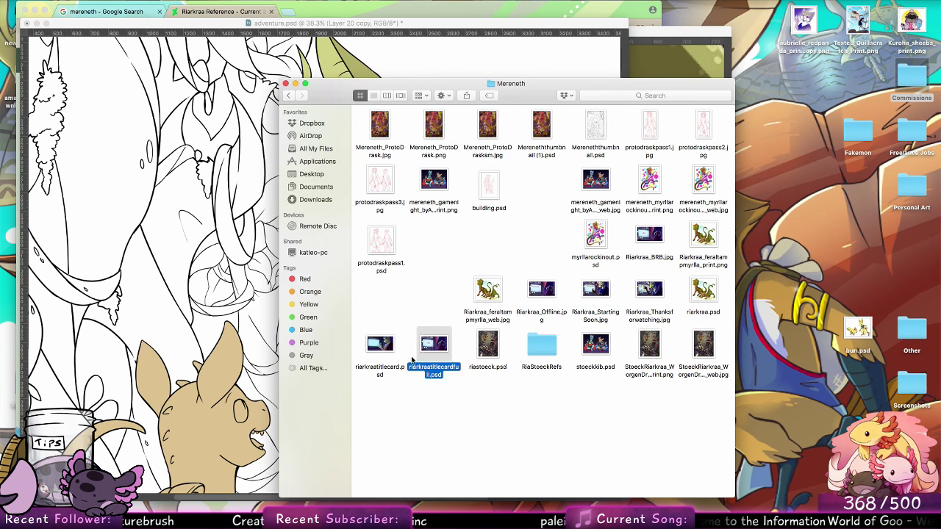
{"action": "left_click", "coordinate": [385, 346]}
{"action": "double_click", "coordinate": [421, 342]}
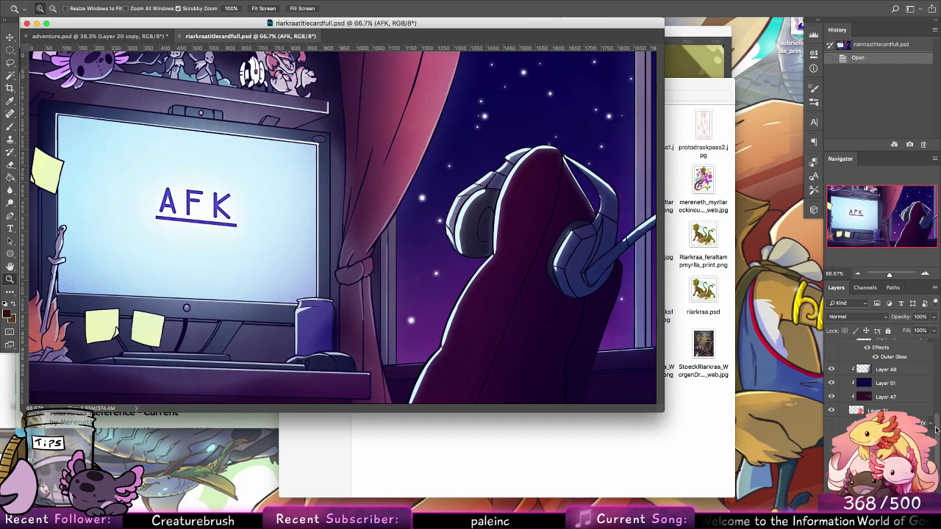
Step: Show the "Thanks for Watching!" character group instead of the AFK scene, and hide the adjustment, Layer 50 and texture layers
{"action": "scroll", "coordinate": [867, 390], "scroll_direction": "up", "scroll_amount": 5}
{"action": "left_click", "coordinate": [842, 439]}
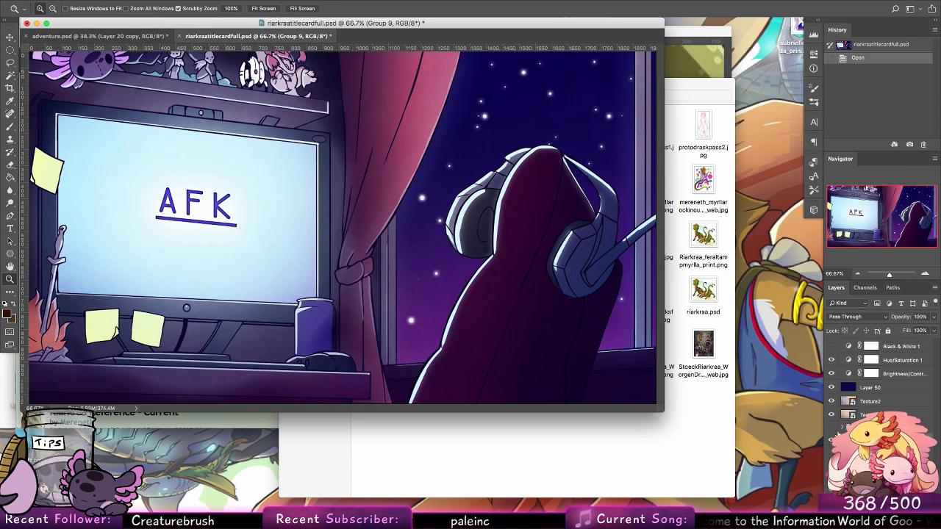
{"action": "left_click", "coordinate": [832, 428]}
{"action": "left_click", "coordinate": [831, 440]}
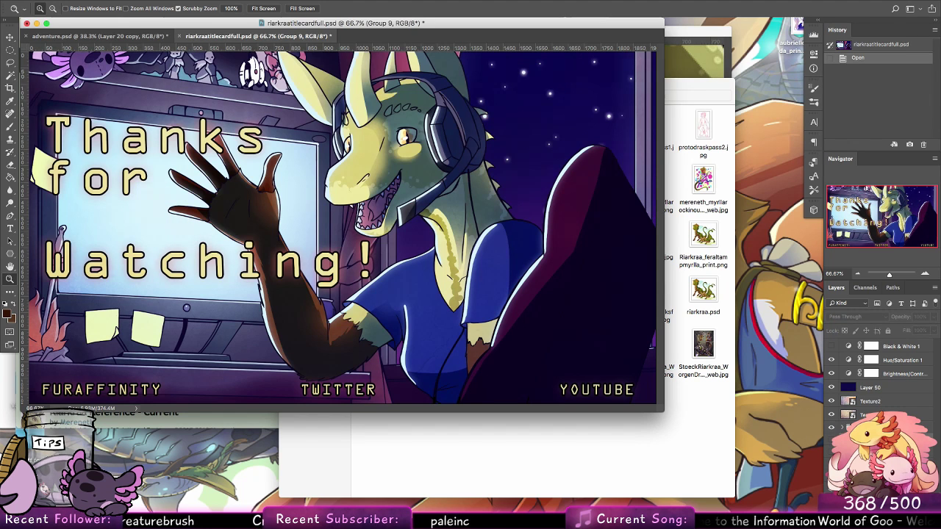
{"action": "left_click", "coordinate": [846, 428]}
{"action": "left_click_drag", "start_coordinate": [834, 416], "coordinate": [835, 360]}
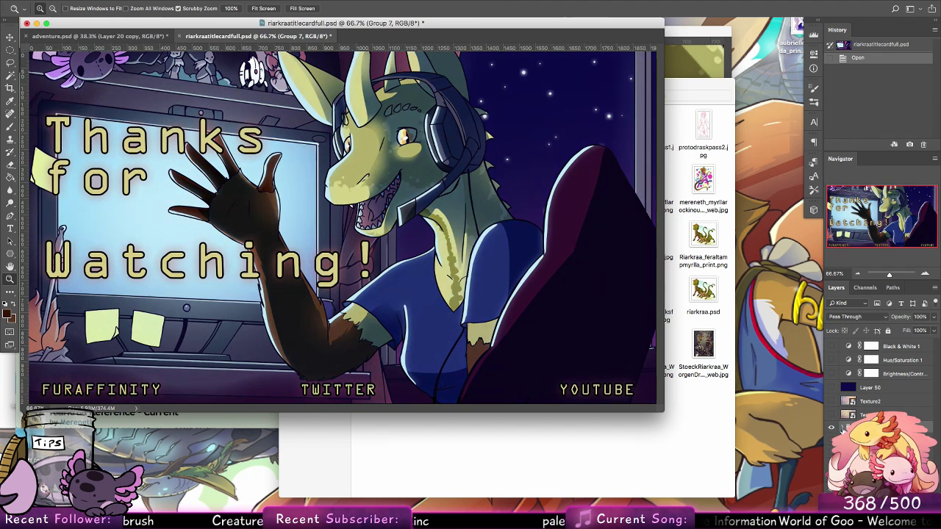
Step: Hide the shading and lighting layers inside the waving character's group, and sample the tongue's flat pink as the brush colour
{"action": "left_click", "coordinate": [843, 427]}
{"action": "scroll", "coordinate": [939, 401], "scroll_direction": "down", "scroll_amount": 5}
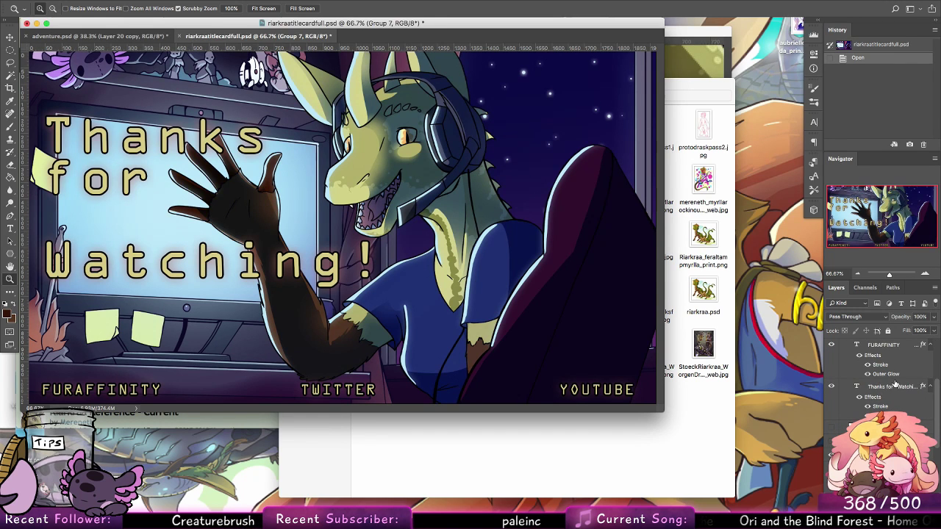
{"action": "scroll", "coordinate": [930, 456], "scroll_direction": "down", "scroll_amount": 3}
{"action": "left_click", "coordinate": [832, 432]}
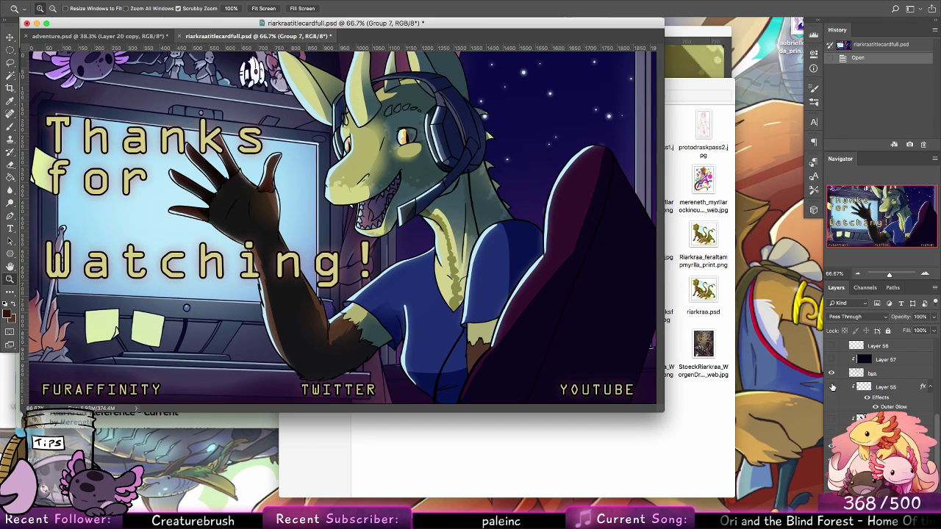
{"action": "left_click", "coordinate": [12, 128]}
{"action": "left_click", "coordinate": [366, 221], "text": "alt"}
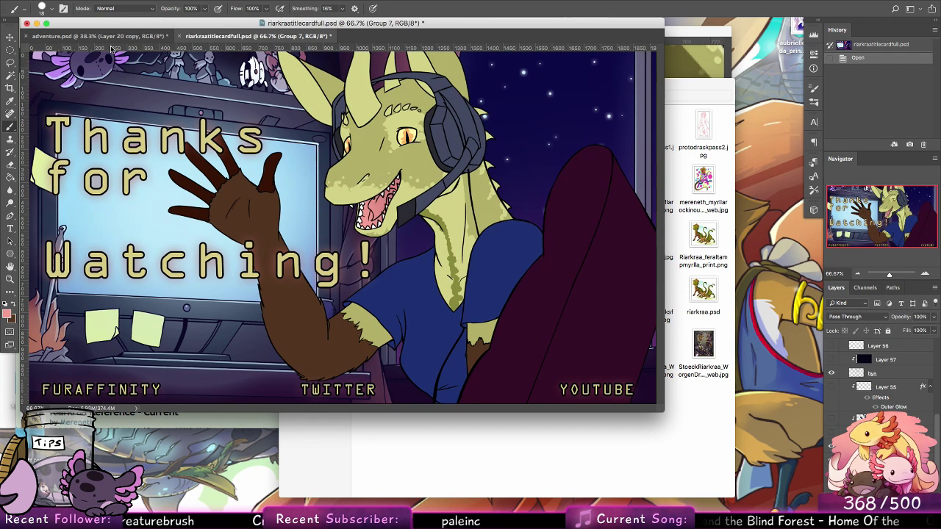
Step: Preview Riarkraa_Thanksforwatching.jpg in the client's folder to examine the finished character's colouring
{"action": "left_click", "coordinate": [724, 327]}
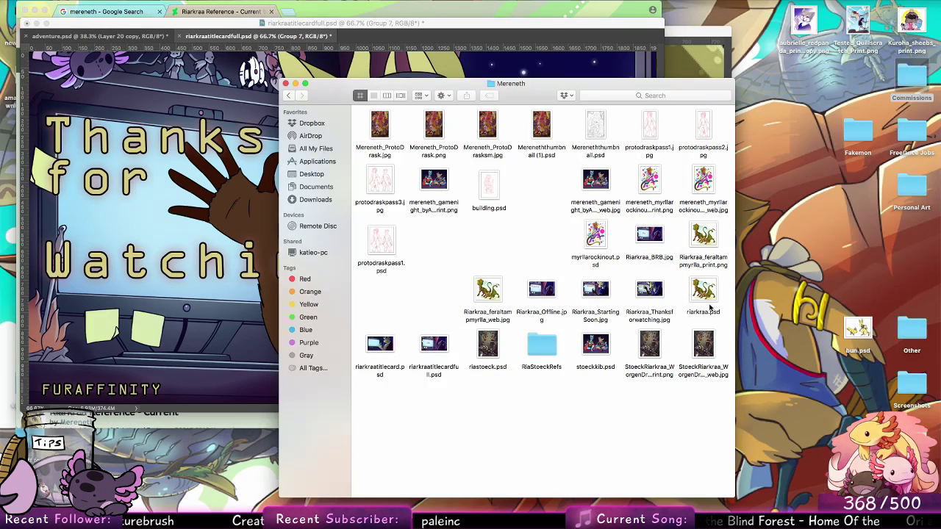
{"action": "left_click", "coordinate": [391, 337]}
{"action": "left_click", "coordinate": [647, 293]}
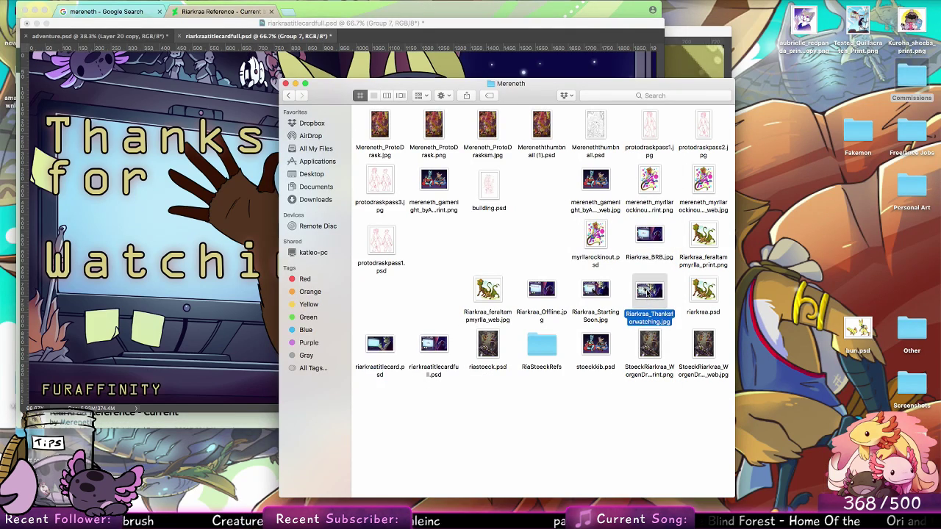
{"action": "key", "text": "space"}
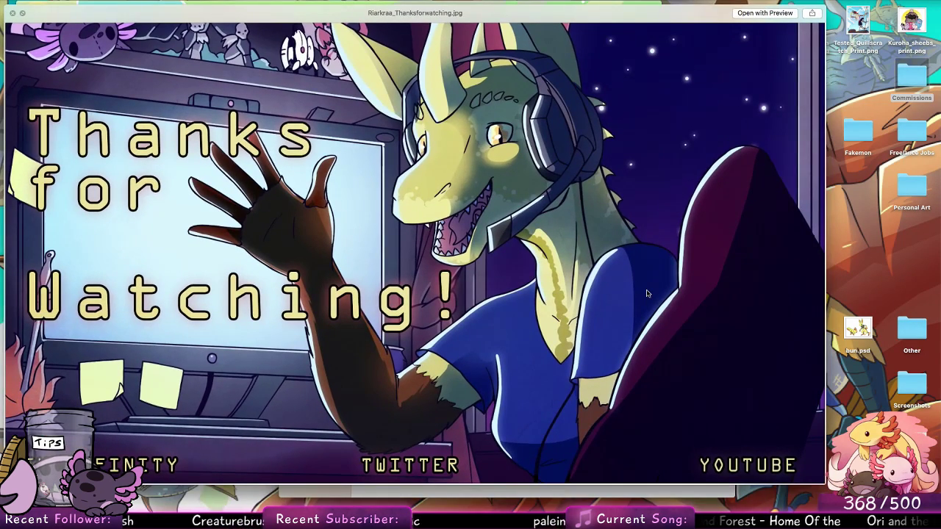
{"action": "key", "text": "space"}
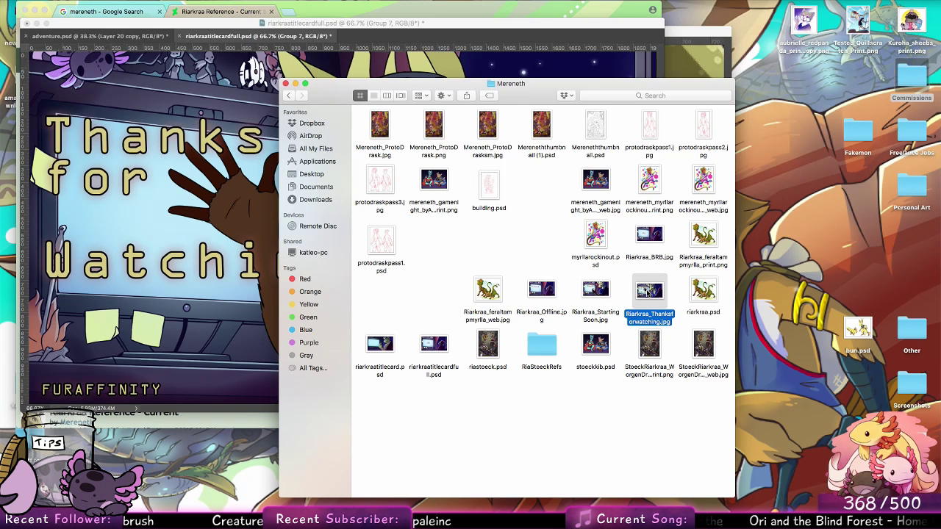
Step: Return to adventure.psd and paint a short stroke of the sampled pink inside the green creature's mouth on Layer 20 copy
{"action": "left_click", "coordinate": [121, 36]}
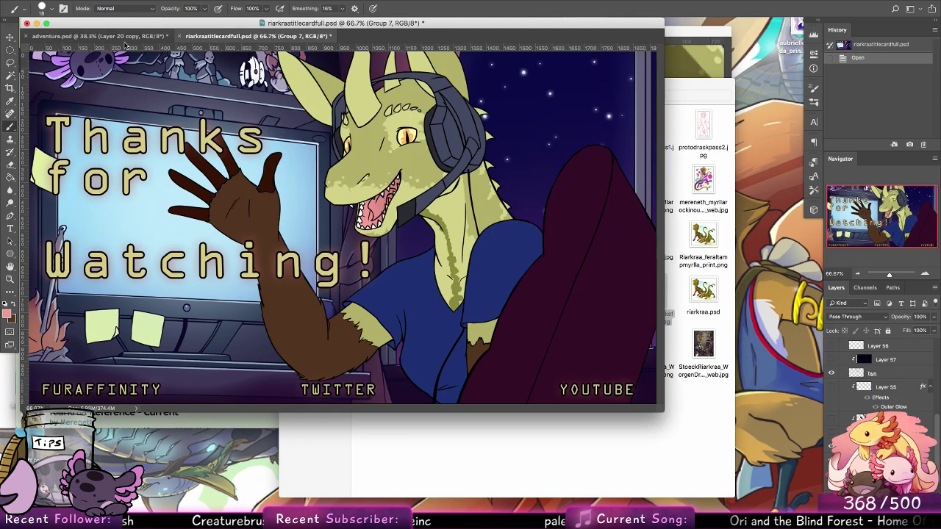
{"action": "left_click", "coordinate": [121, 36]}
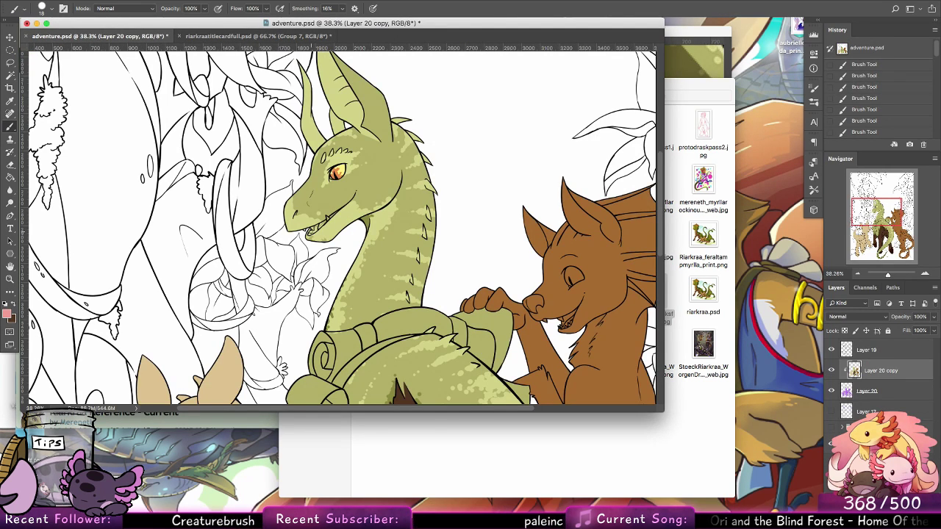
{"action": "left_click_drag", "start_coordinate": [308, 229], "coordinate": [314, 234]}
{"action": "left_click", "coordinate": [9, 279]}
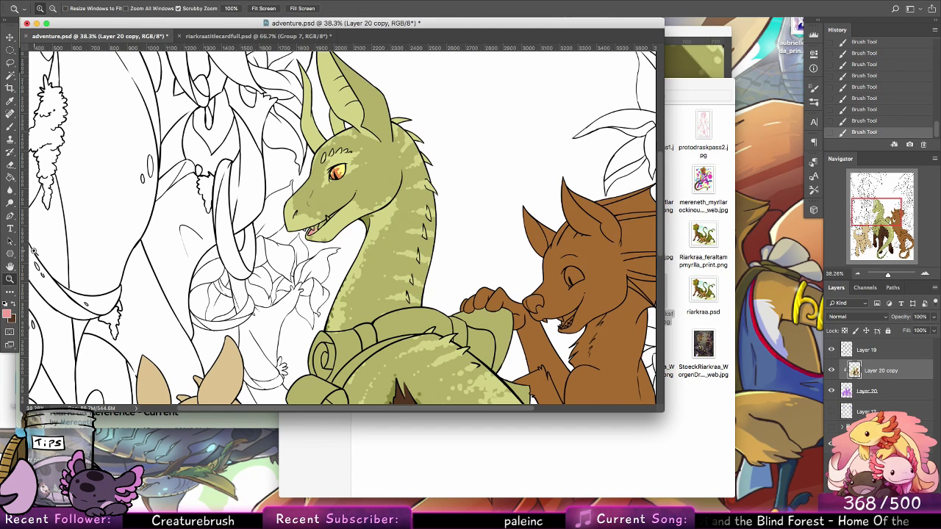
Step: Paint the inside of the green dragon's mouth pink and its teeth white on Layer 20 copy
{"action": "left_click_drag", "start_coordinate": [343, 198], "coordinate": [378, 211]}
{"action": "key", "text": "b"}
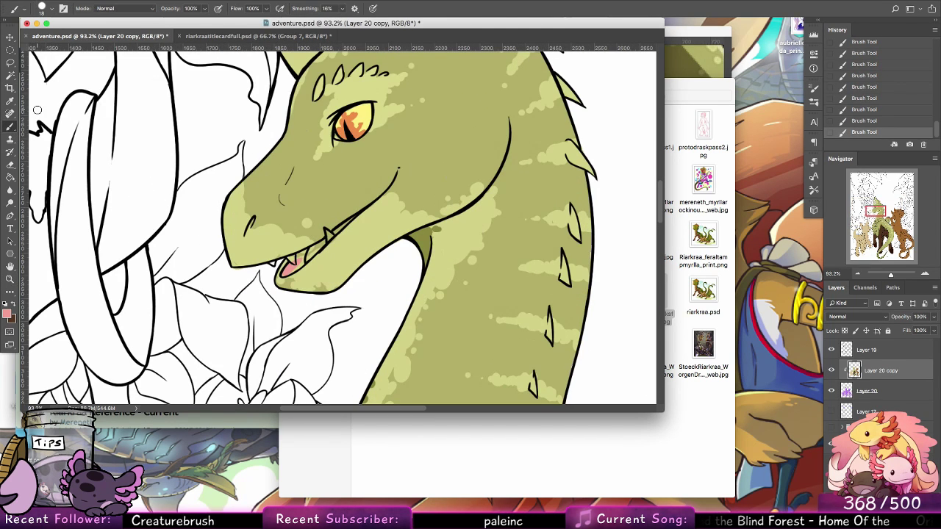
{"action": "mouse_move", "coordinate": [298, 266]}
{"action": "left_mouse_down"}
{"action": "mouse_move", "coordinate": [348, 221]}
{"action": "mouse_move", "coordinate": [296, 261]}
{"action": "mouse_move", "coordinate": [332, 232]}
{"action": "left_mouse_up"}
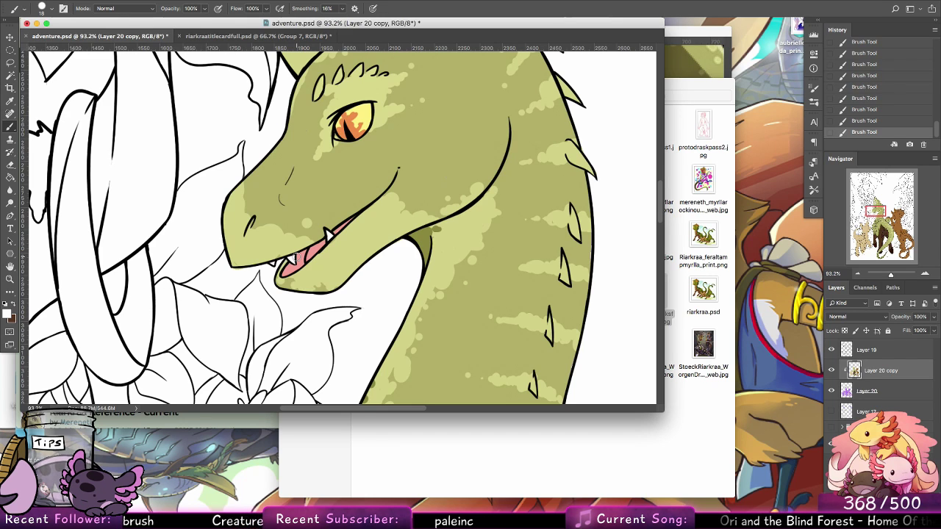
Step: Set the foreground colour to light brown #b2866a for the green dragon's saddlebags
{"action": "left_click", "coordinate": [11, 280]}
{"action": "left_click_drag", "start_coordinate": [504, 257], "coordinate": [445, 256]}
{"action": "left_click_drag", "start_coordinate": [403, 338], "coordinate": [431, 250]}
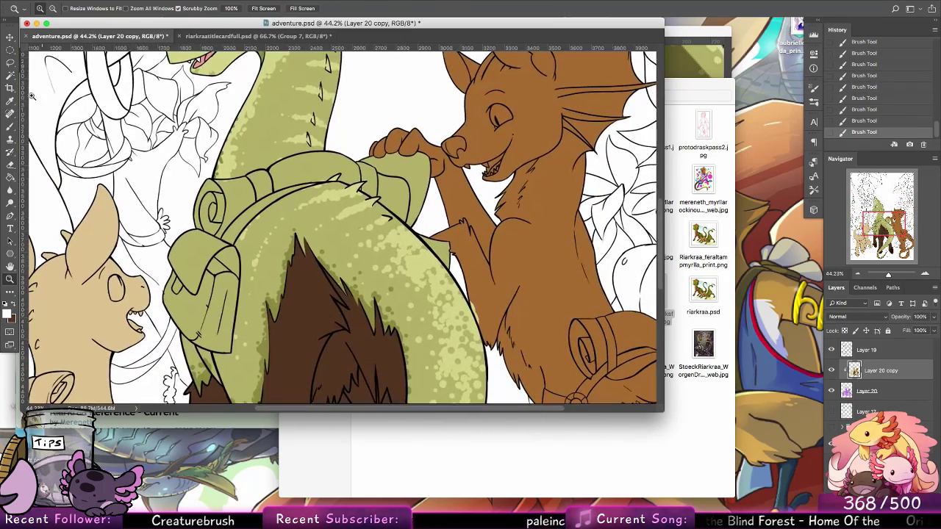
{"action": "left_click", "coordinate": [328, 465]}
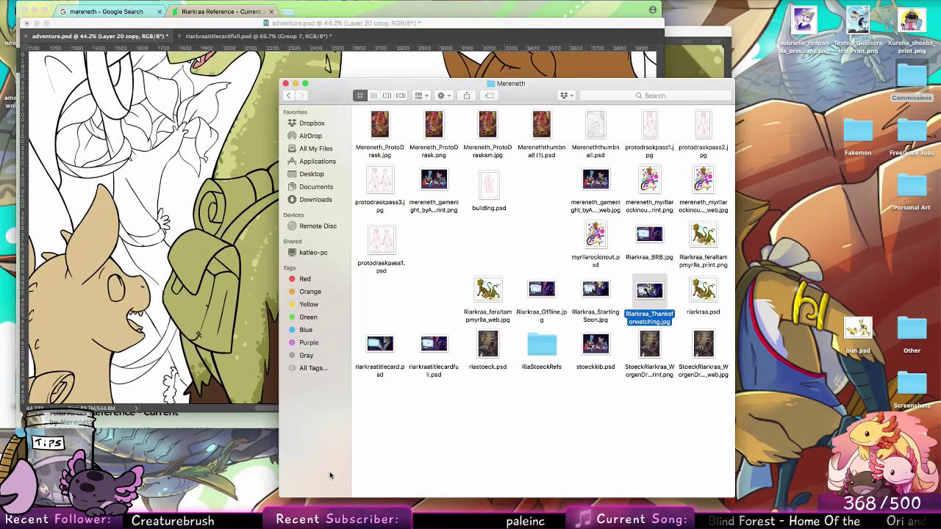
{"action": "left_click", "coordinate": [269, 337]}
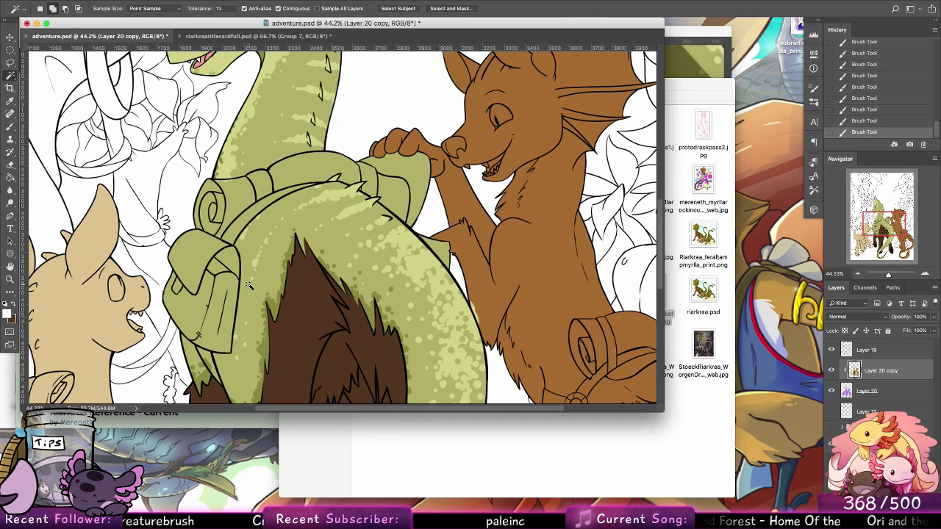
{"action": "left_click", "coordinate": [8, 314]}
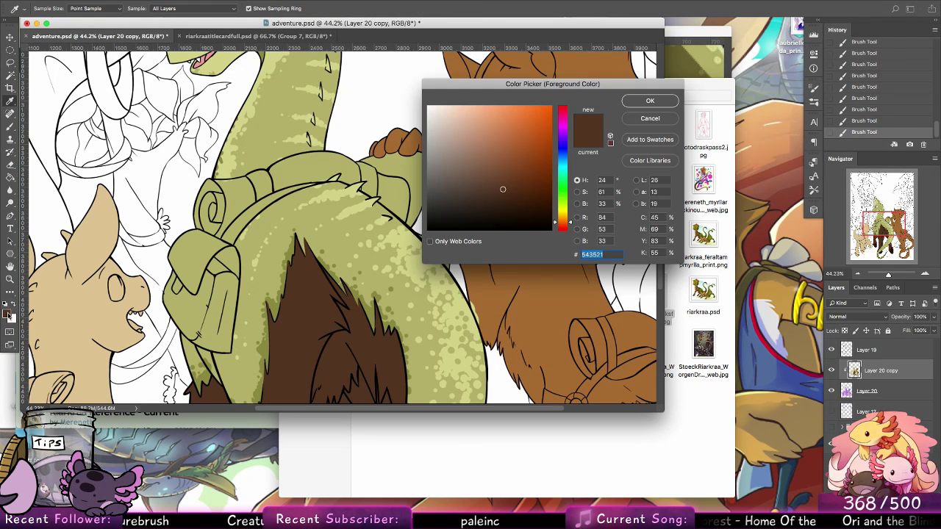
{"action": "left_click", "coordinate": [651, 101]}
Step: Select the saddlebag areas on both sides of the green dragon from Layer 19 and expand the selection by 2 pixels
{"action": "left_click", "coordinate": [873, 350]}
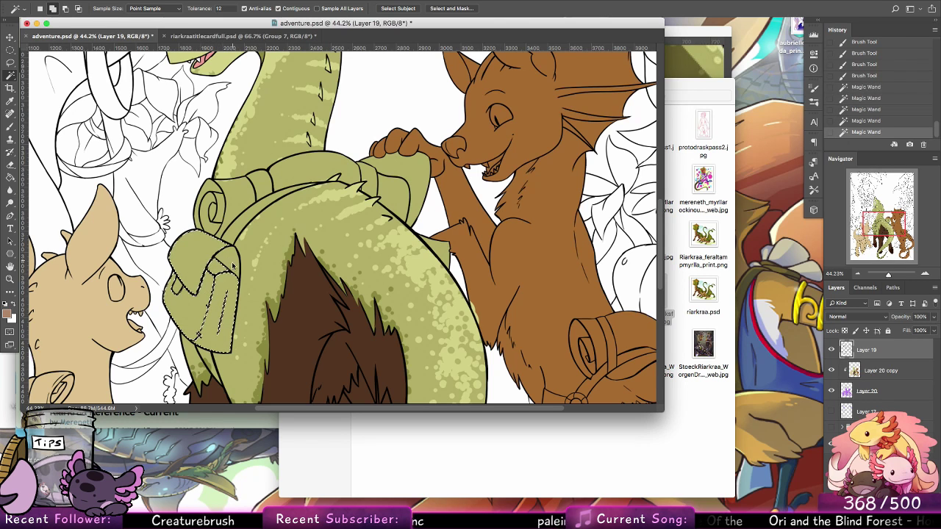
{"action": "left_click", "coordinate": [441, 250]}
{"action": "left_click", "coordinate": [408, 173]}
{"action": "left_click", "coordinate": [221, 0]}
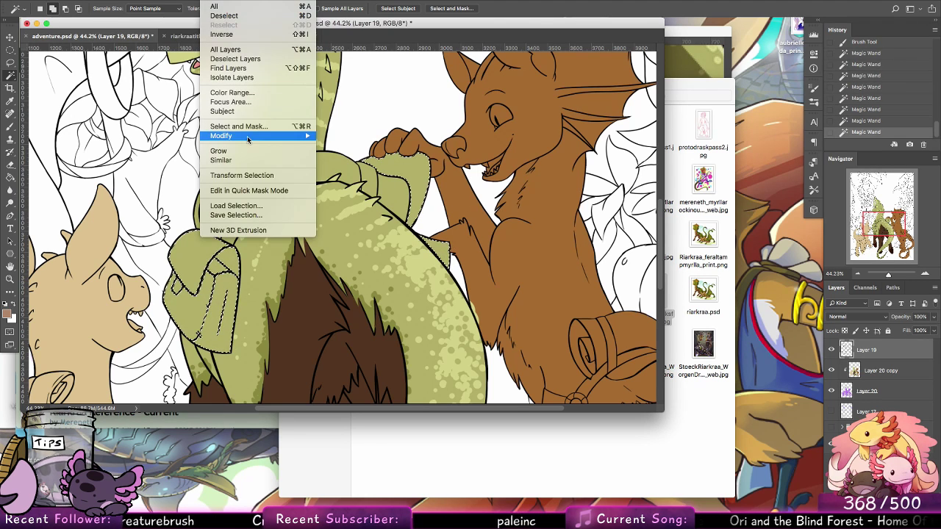
{"action": "left_click", "coordinate": [336, 163]}
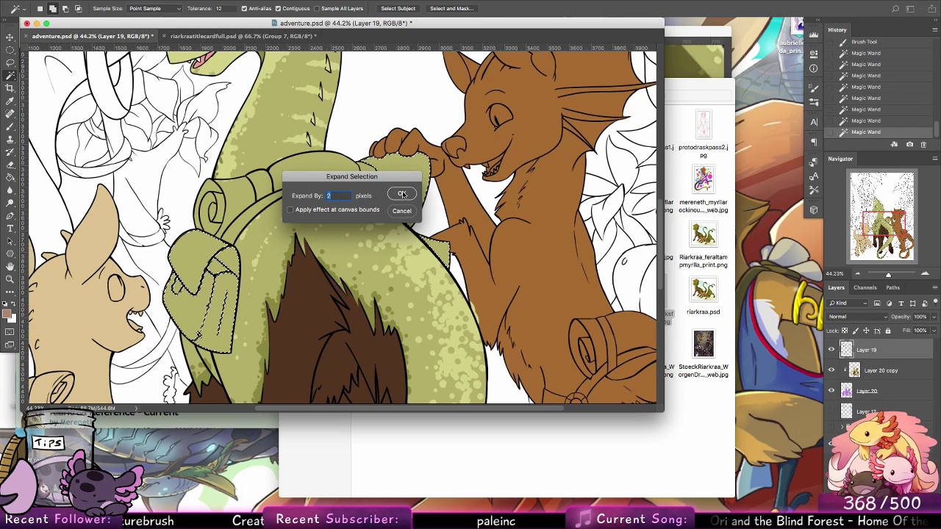
{"action": "left_click", "coordinate": [402, 194]}
Step: Fill the selected saddlebags with light brown on Layer 20 copy using a 300 px brush
{"action": "key", "text": "alt+bracketleft"}
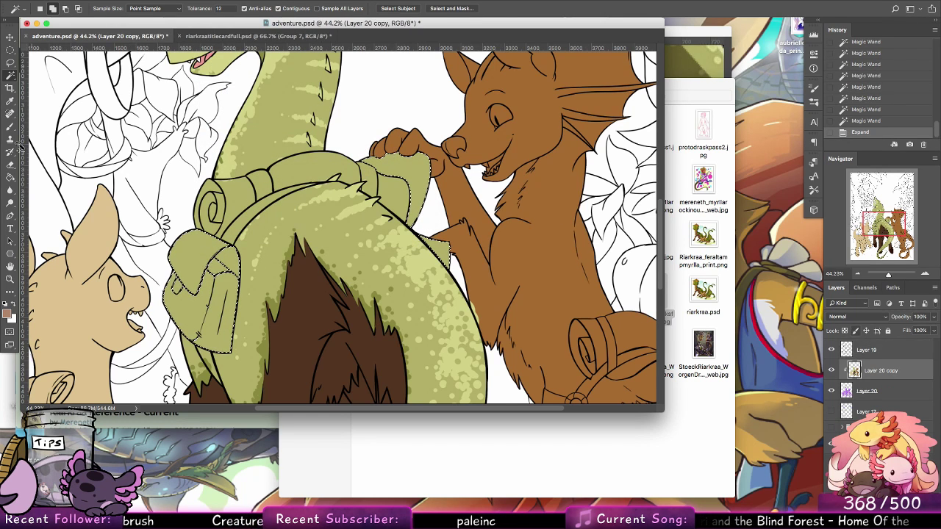
{"action": "left_click", "coordinate": [11, 127]}
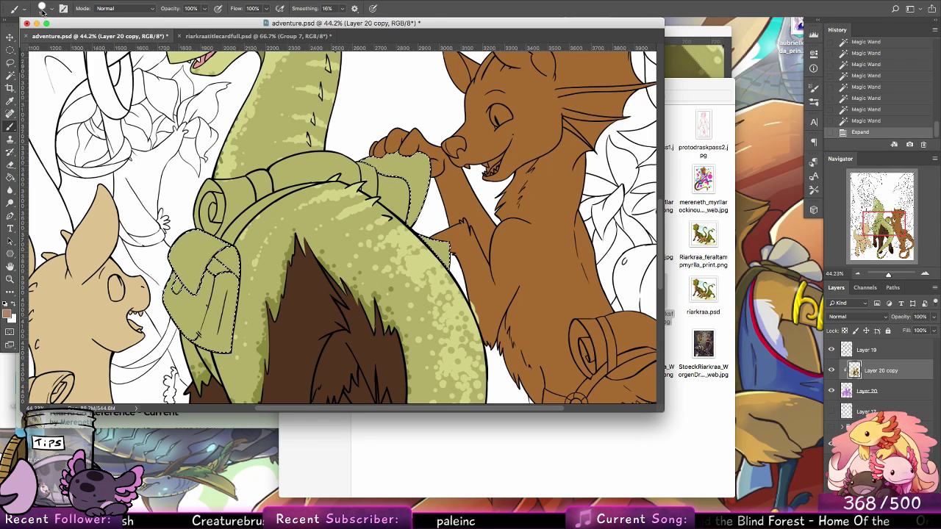
{"action": "left_click", "coordinate": [46, 9]}
{"action": "left_click", "coordinate": [37, 147]}
{"action": "left_click_drag", "start_coordinate": [197, 314], "coordinate": [202, 243]}
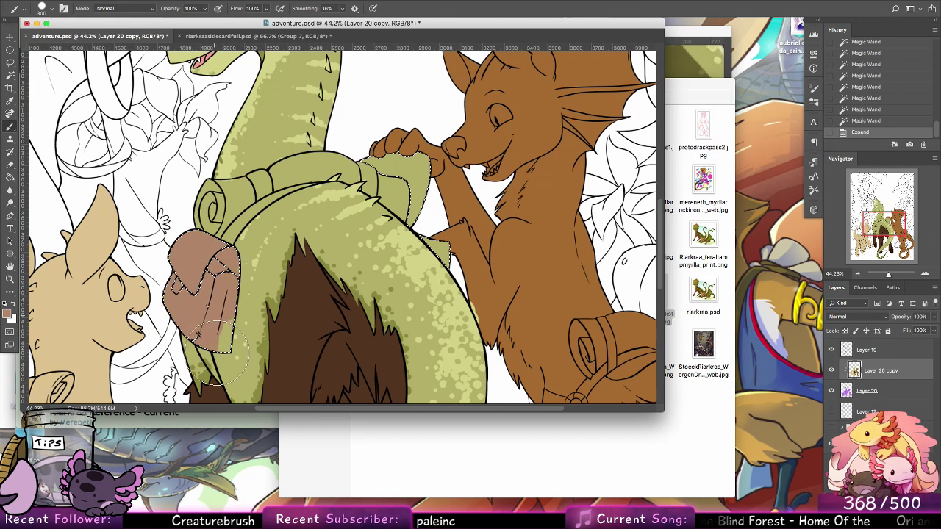
{"action": "mouse_move", "coordinate": [217, 344]}
{"action": "left_mouse_down"}
{"action": "mouse_move", "coordinate": [321, 175]}
{"action": "mouse_move", "coordinate": [428, 169]}
{"action": "left_mouse_up"}
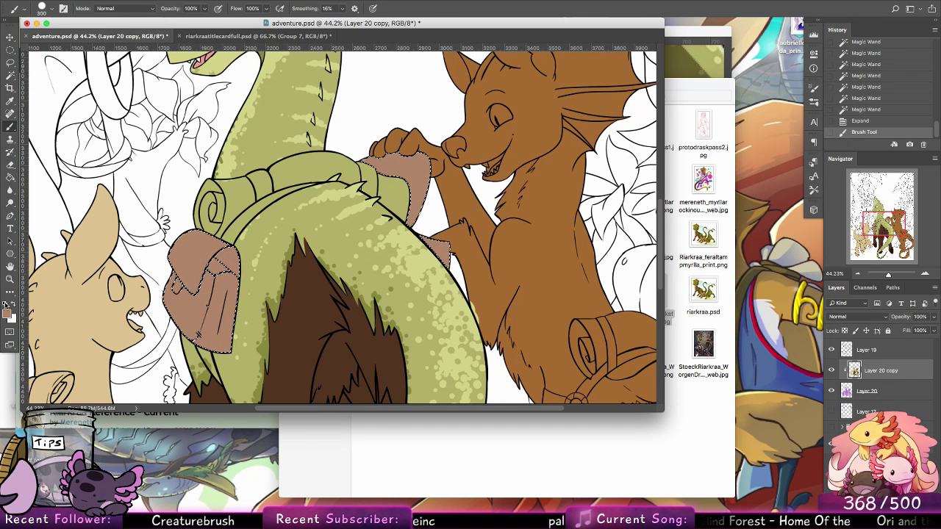
Step: Try repainting the selected saddlebags in a darker brown, #a4704e
{"action": "left_click", "coordinate": [8, 314]}
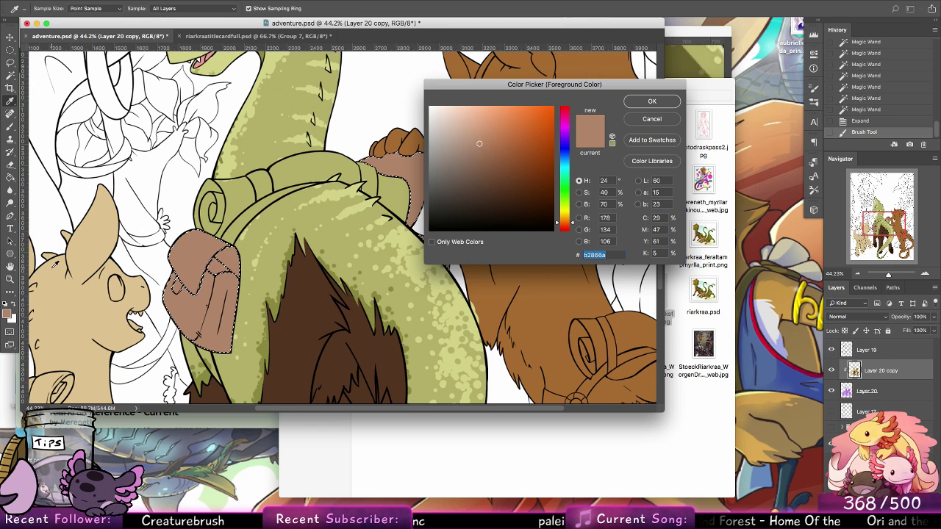
{"action": "left_click", "coordinate": [494, 150]}
{"action": "left_click", "coordinate": [647, 102]}
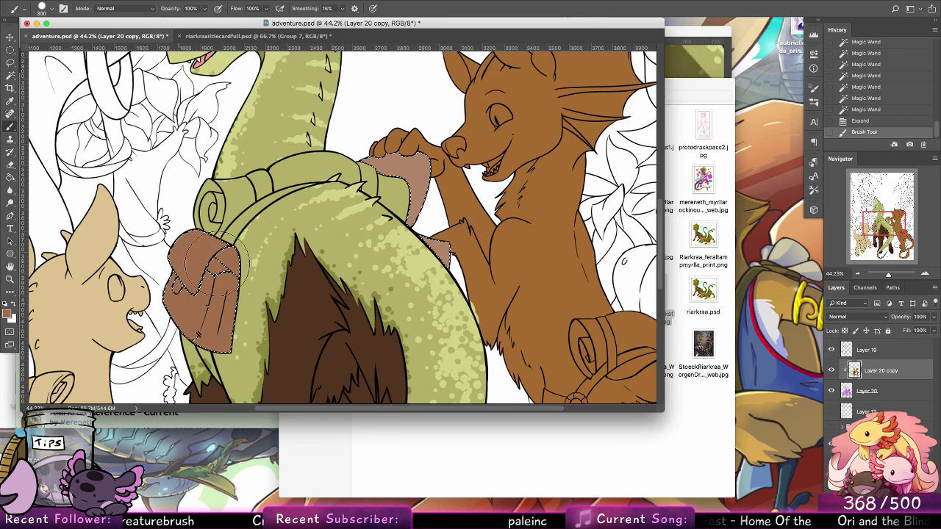
{"action": "left_click_drag", "start_coordinate": [452, 283], "coordinate": [451, 242]}
{"action": "right_click", "coordinate": [451, 241]}
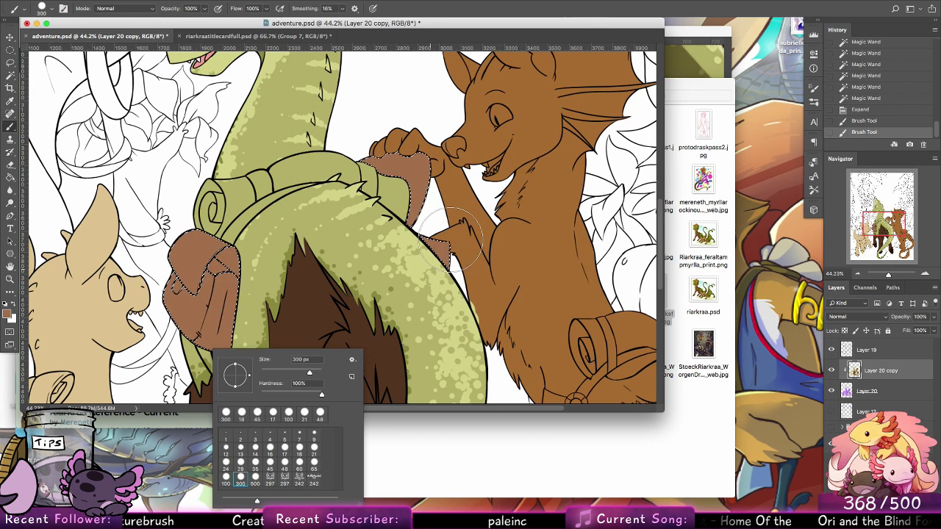
Step: Try a sandy tan on the saddlebags, and undo both recolouring attempts
{"action": "left_click", "coordinate": [9, 314]}
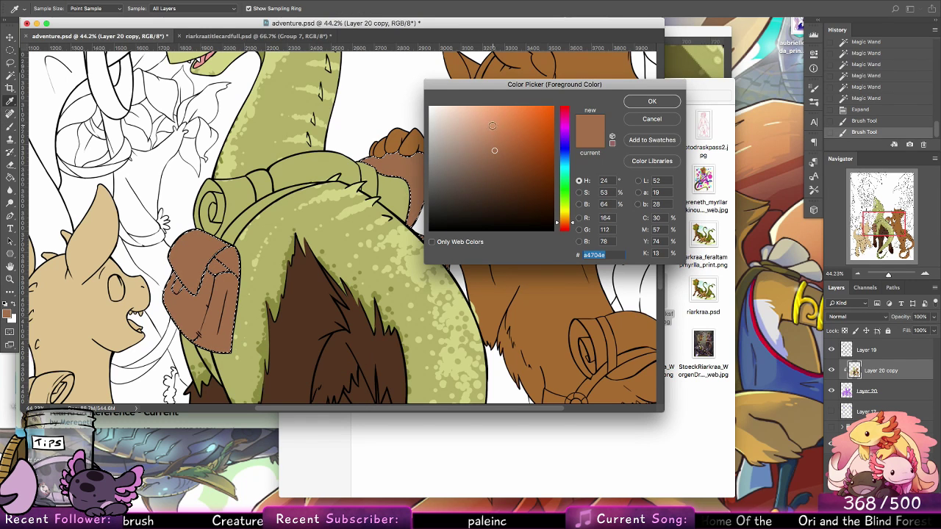
{"action": "left_click_drag", "start_coordinate": [492, 126], "coordinate": [466, 127]}
{"action": "left_click_drag", "start_coordinate": [570, 221], "coordinate": [570, 217]}
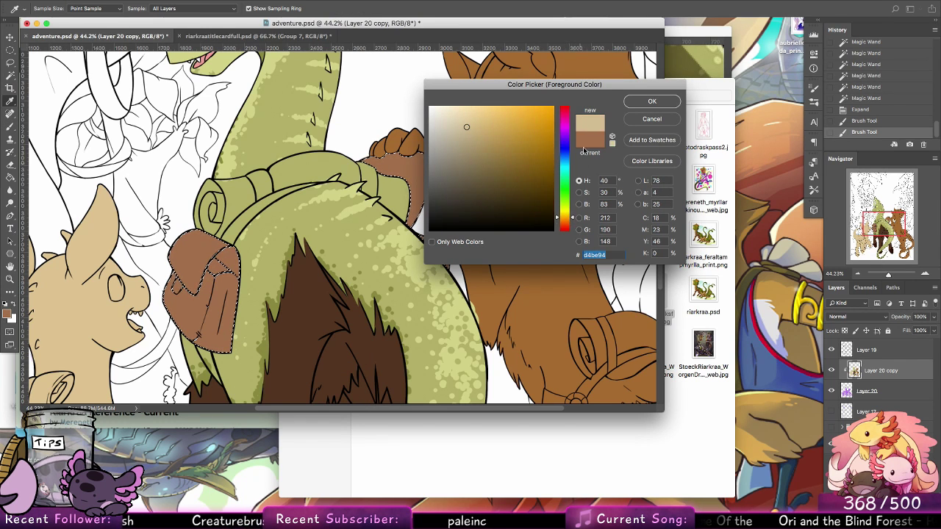
{"action": "key", "text": "Return"}
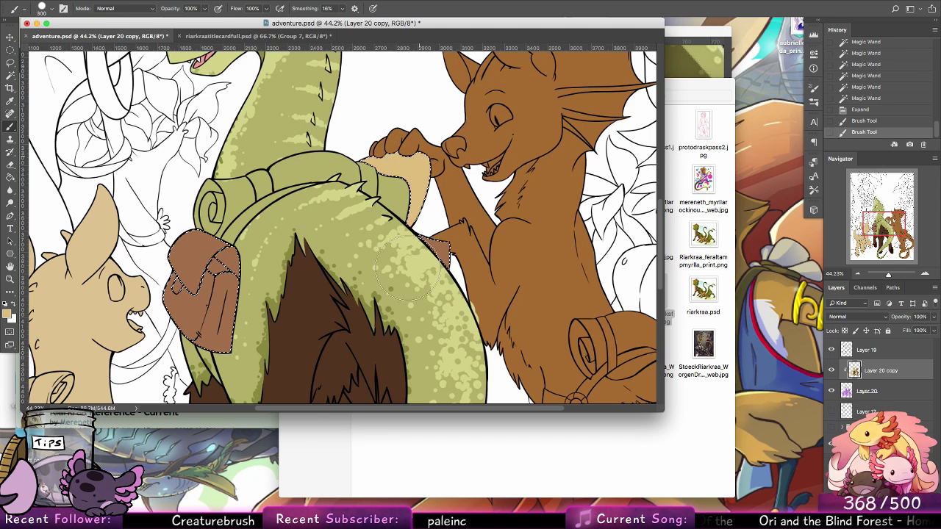
{"action": "left_click_drag", "start_coordinate": [206, 246], "coordinate": [209, 316]}
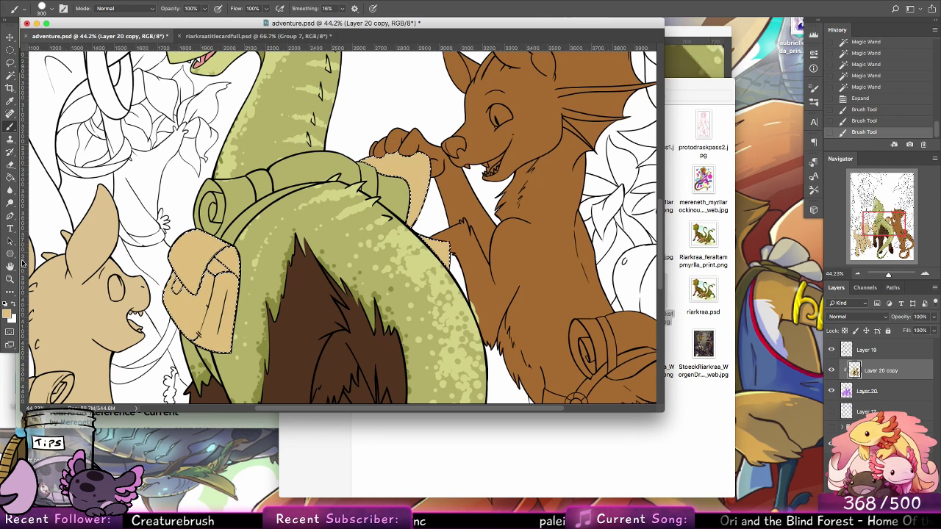
{"action": "key", "text": "super+alt+z"}
{"action": "key", "text": "super+alt+z"}
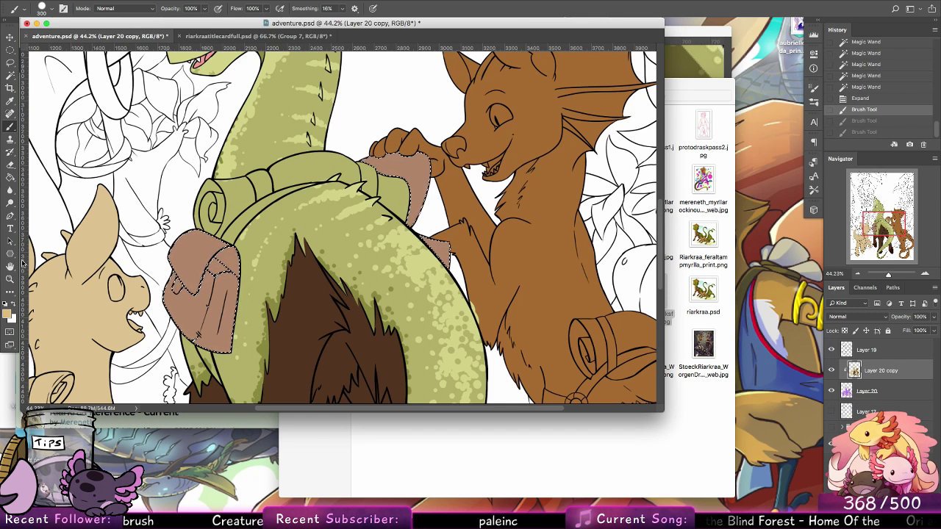
Step: Switch to a 45 px brush and set the foreground colour to dark brown #433125
{"action": "left_click", "coordinate": [43, 9]}
{"action": "left_click", "coordinate": [66, 131]}
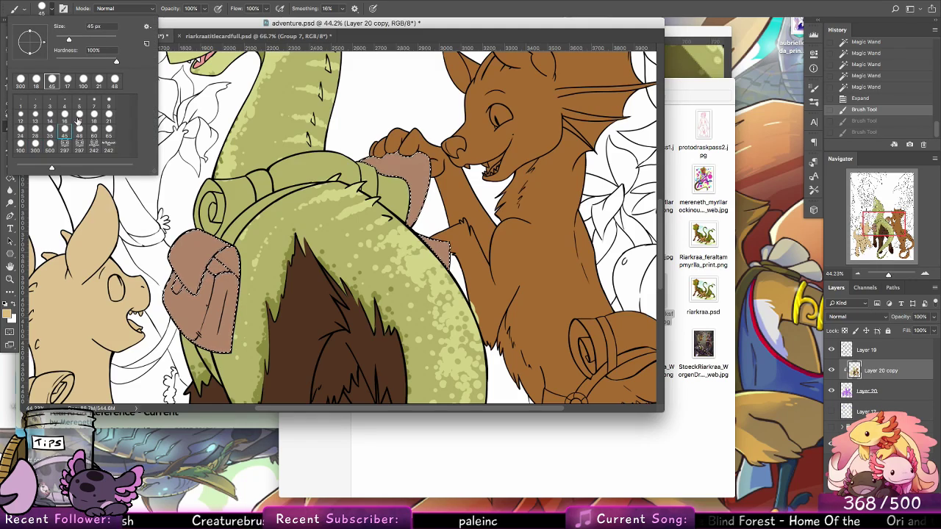
{"action": "left_click_drag", "start_coordinate": [324, 238], "coordinate": [363, 292]}
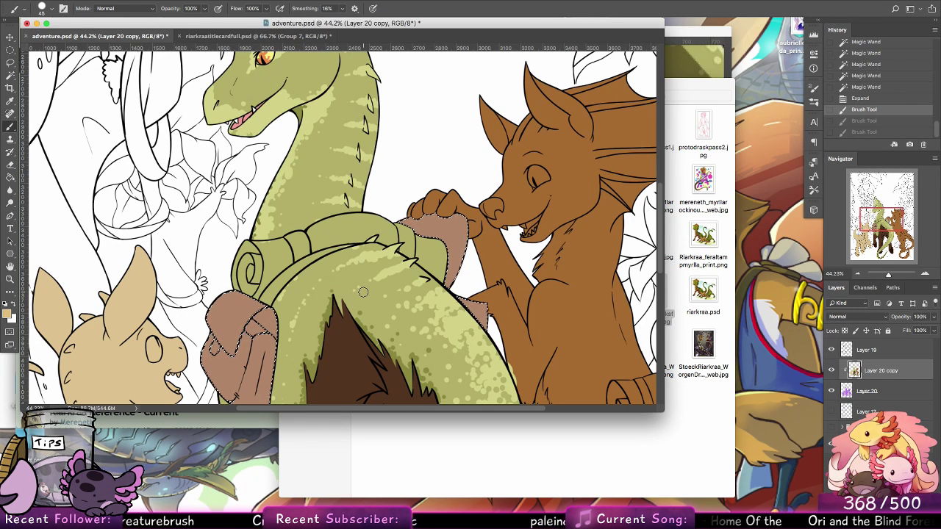
{"action": "left_click_drag", "start_coordinate": [273, 297], "coordinate": [313, 259]}
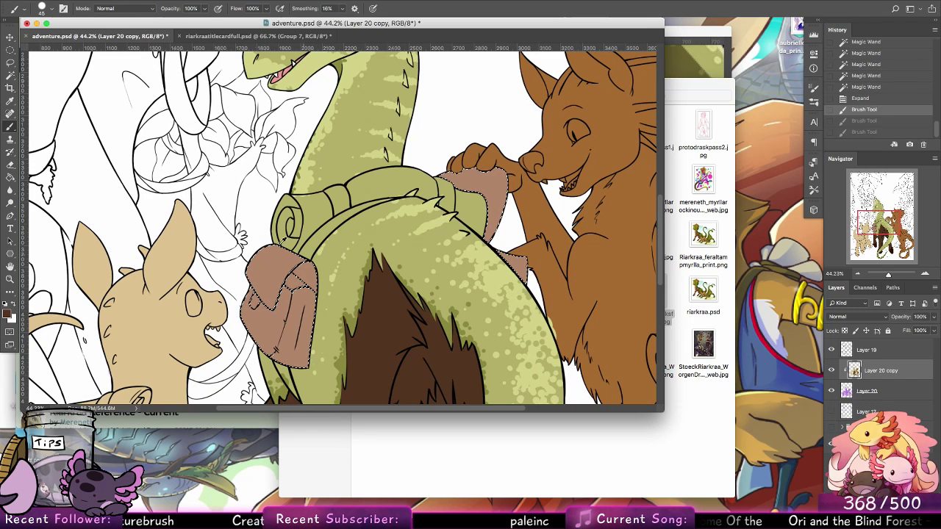
{"action": "left_click", "coordinate": [9, 314]}
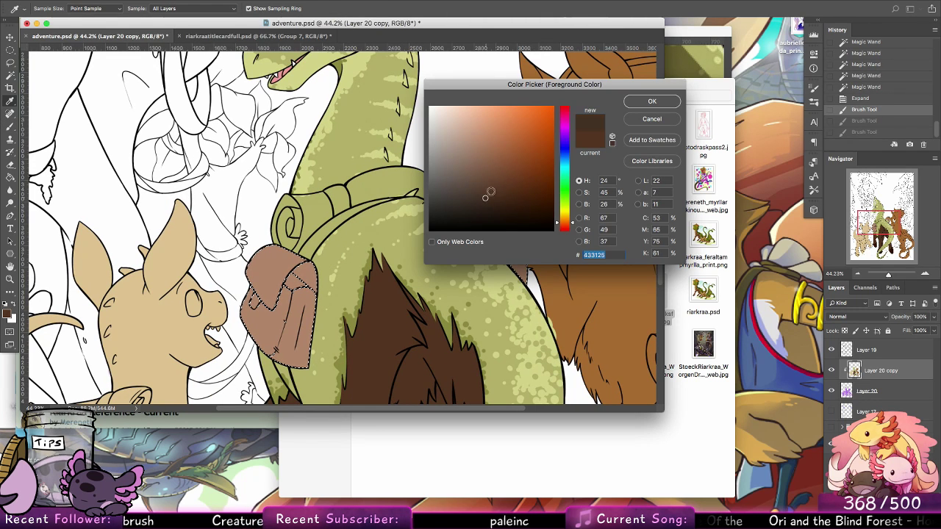
{"action": "left_click", "coordinate": [651, 100]}
Step: Paint the flaps of the near and far saddlebags dark brown within the selection, and clear the selection
{"action": "left_click_drag", "start_coordinate": [263, 310], "coordinate": [269, 303]}
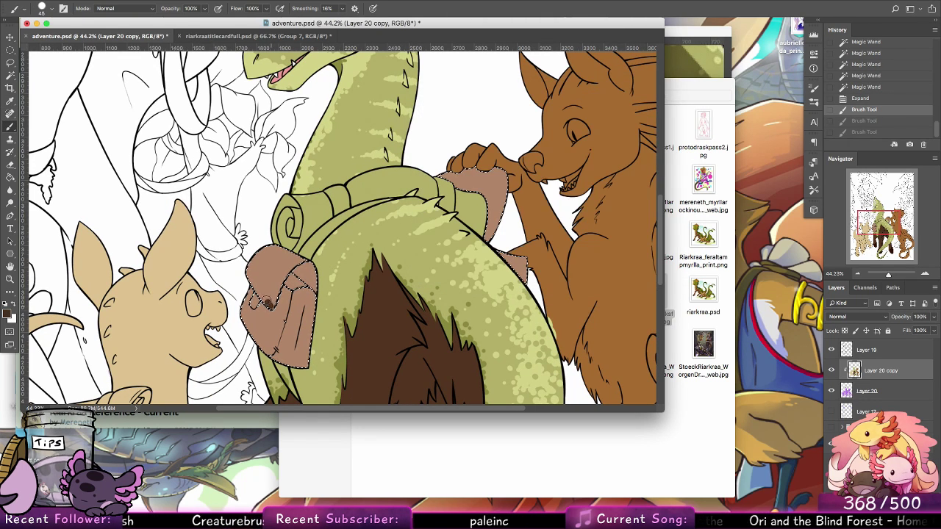
{"action": "mouse_move", "coordinate": [252, 254]}
{"action": "left_mouse_down"}
{"action": "mouse_move", "coordinate": [267, 251]}
{"action": "mouse_move", "coordinate": [263, 278]}
{"action": "mouse_move", "coordinate": [307, 255]}
{"action": "mouse_move", "coordinate": [283, 268]}
{"action": "mouse_move", "coordinate": [258, 255]}
{"action": "mouse_move", "coordinate": [309, 281]}
{"action": "mouse_move", "coordinate": [313, 270]}
{"action": "mouse_move", "coordinate": [317, 285]}
{"action": "left_mouse_up"}
{"action": "key", "text": "ctrl+z"}
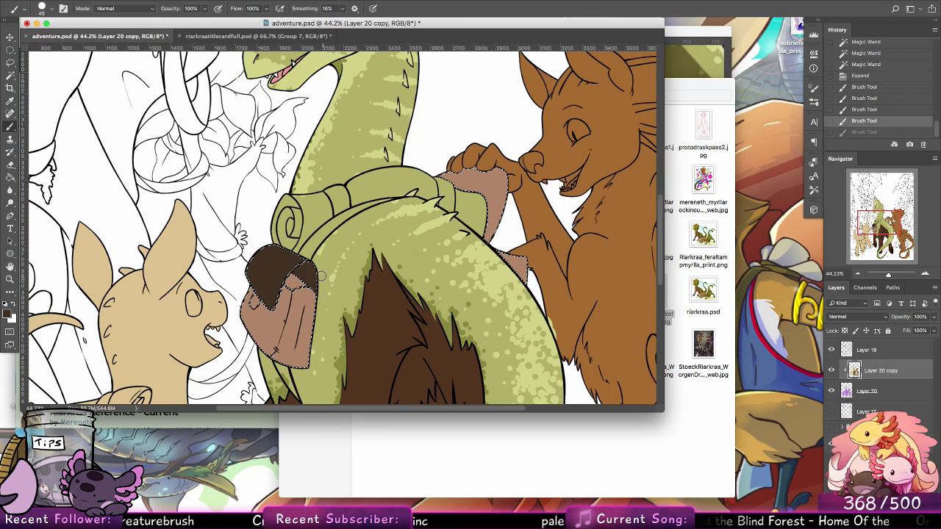
{"action": "left_click_drag", "start_coordinate": [290, 257], "coordinate": [258, 296]}
{"action": "key", "text": "ctrl+d"}
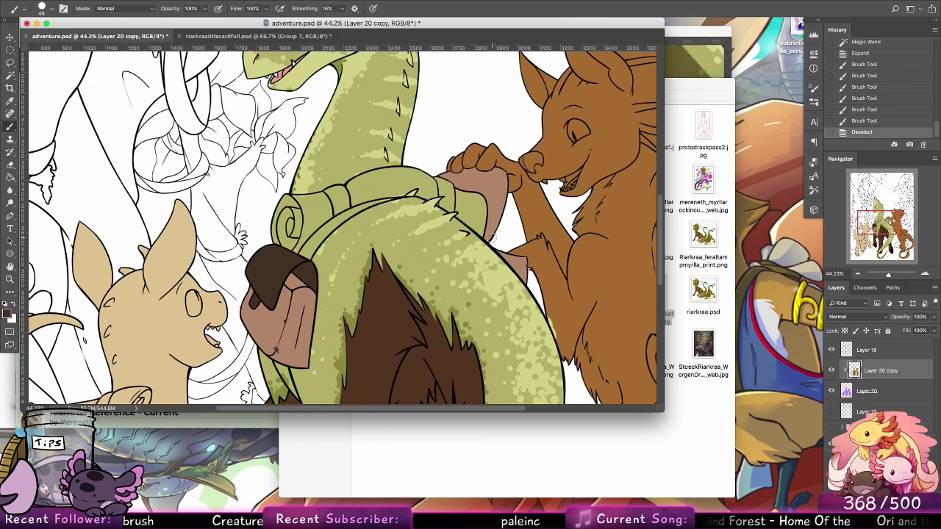
{"action": "key", "text": "ctrl+z"}
{"action": "mouse_move", "coordinate": [491, 239]}
{"action": "left_mouse_down"}
{"action": "mouse_move", "coordinate": [511, 188]}
{"action": "mouse_move", "coordinate": [514, 197]}
{"action": "mouse_move", "coordinate": [474, 214]}
{"action": "mouse_move", "coordinate": [477, 200]}
{"action": "mouse_move", "coordinate": [464, 193]}
{"action": "mouse_move", "coordinate": [523, 171]}
{"action": "mouse_move", "coordinate": [434, 176]}
{"action": "left_mouse_up"}
{"action": "key", "text": "super+d"}
Step: Select the saddlebag strap and the bedroll straps from Layer 19 with the Magic Wand and expand the selection
{"action": "left_click_drag", "start_coordinate": [333, 278], "coordinate": [325, 147]}
{"action": "mouse_move", "coordinate": [390, 287]}
{"action": "left_mouse_down"}
{"action": "mouse_move", "coordinate": [411, 183]}
{"action": "mouse_move", "coordinate": [405, 346]}
{"action": "left_mouse_up"}
{"action": "mouse_move", "coordinate": [427, 110]}
{"action": "left_mouse_down"}
{"action": "mouse_move", "coordinate": [411, 216]}
{"action": "mouse_move", "coordinate": [431, 198]}
{"action": "left_mouse_up"}
{"action": "left_click", "coordinate": [11, 76]}
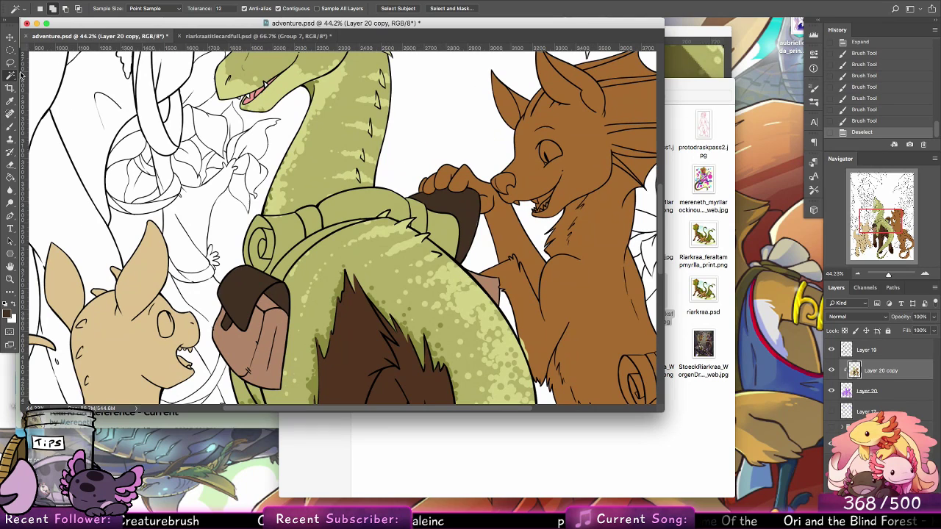
{"action": "left_click", "coordinate": [875, 353]}
{"action": "left_click", "coordinate": [291, 256]}
{"action": "left_click", "coordinate": [312, 219]}
{"action": "left_click", "coordinate": [419, 214]}
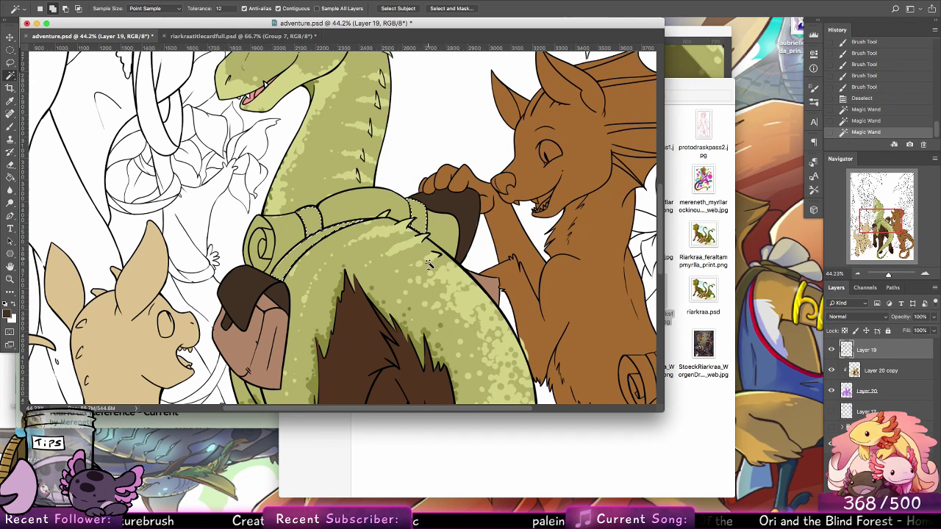
{"action": "left_click", "coordinate": [218, 2]}
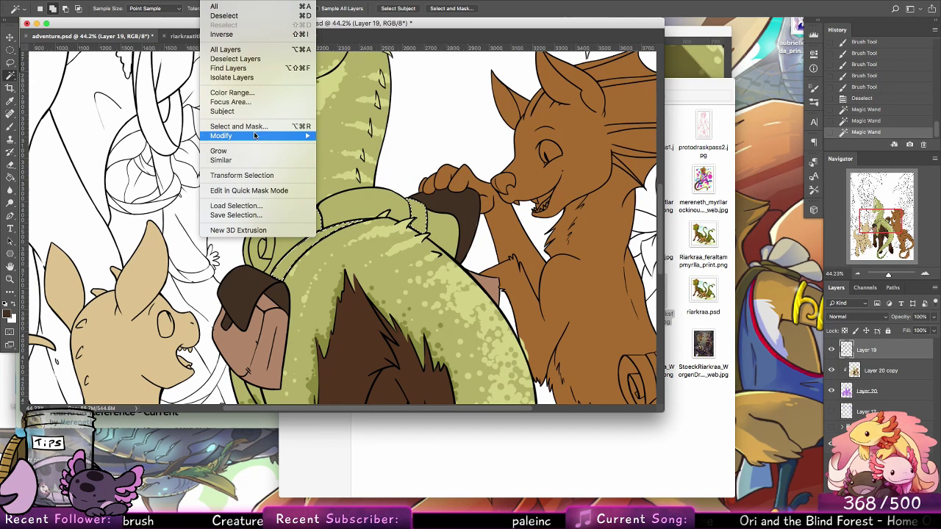
{"action": "mouse_move", "coordinate": [256, 136]}
{"action": "left_click", "coordinate": [359, 155]}
{"action": "key", "text": "Return"}
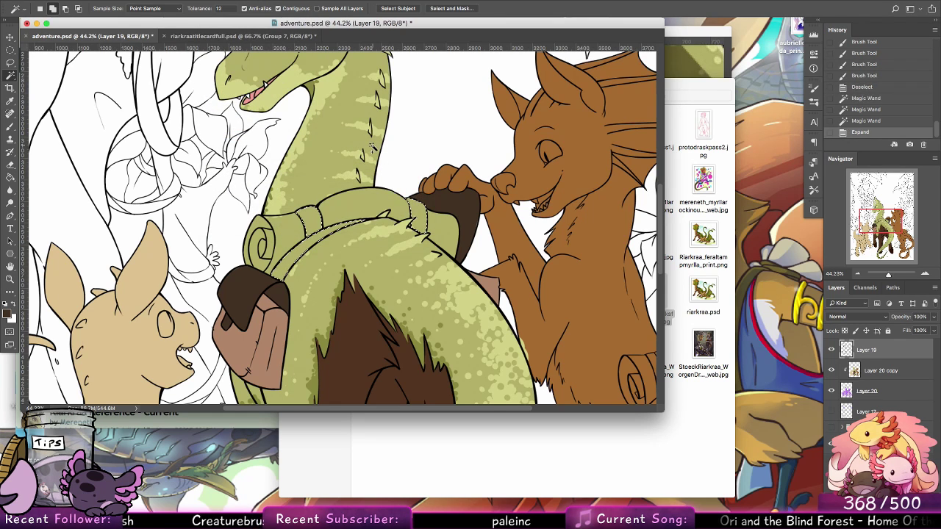
Step: Paint the selected straps dark brown on Layer 20 copy with a 300 px brush
{"action": "left_click", "coordinate": [11, 128]}
{"action": "left_click", "coordinate": [50, 9]}
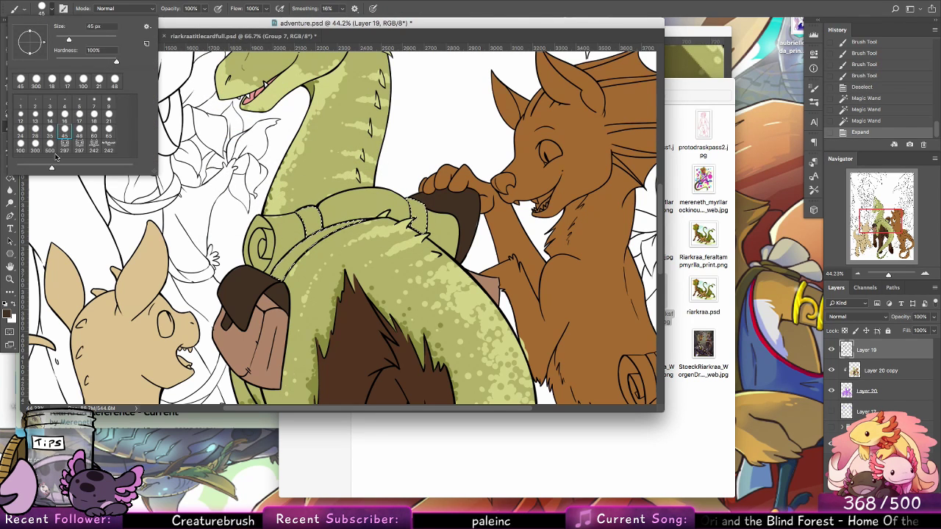
{"action": "left_click", "coordinate": [39, 152]}
{"action": "left_click", "coordinate": [879, 370]}
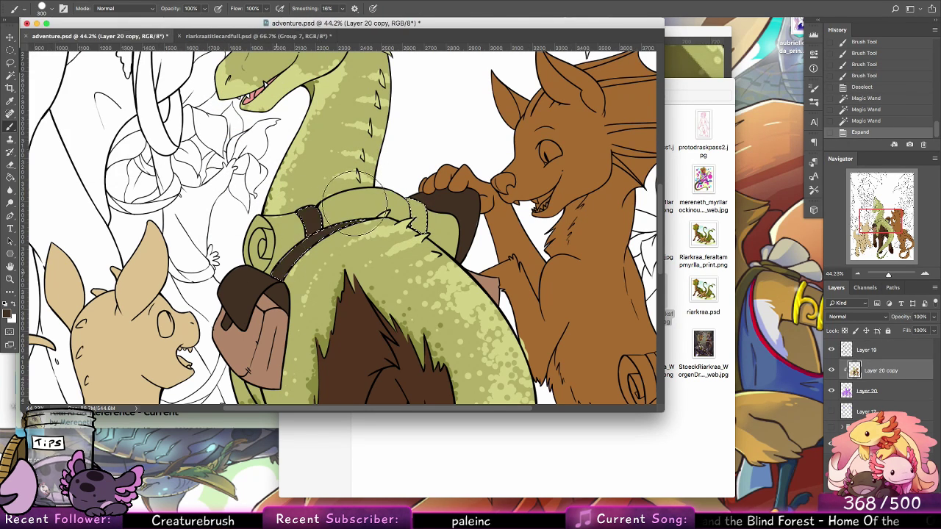
{"action": "left_click_drag", "start_coordinate": [441, 265], "coordinate": [459, 242]}
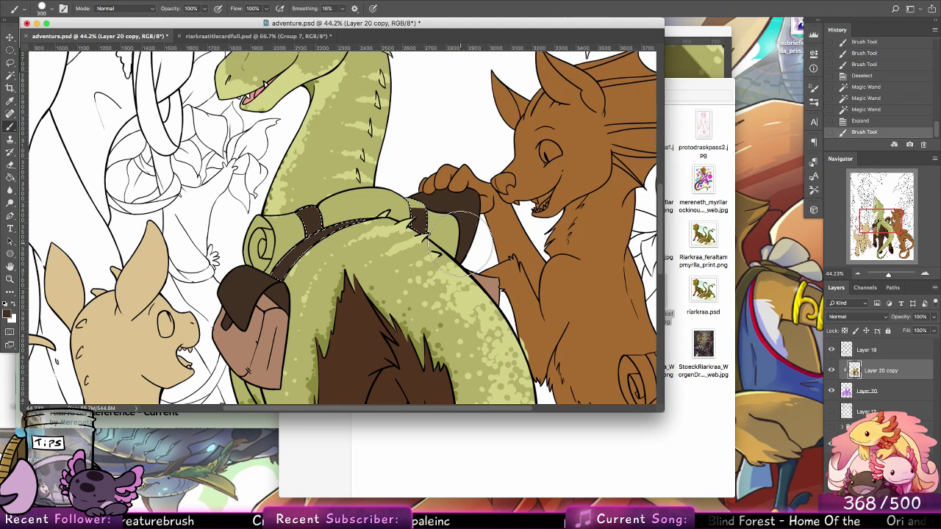
Step: Finish painting the selected bedroll strap beside the far saddlebag dark brown
{"action": "left_click_drag", "start_coordinate": [459, 239], "coordinate": [441, 208]}
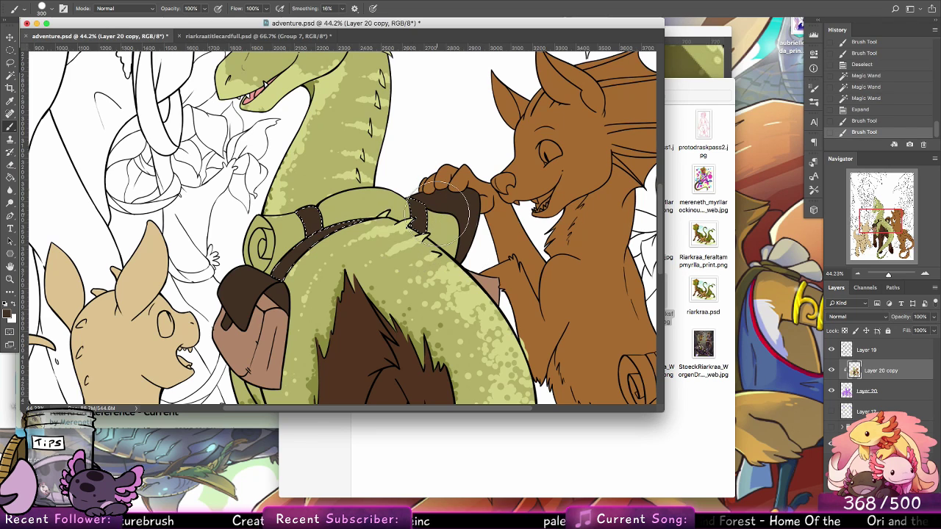
Step: Switch to Chrome and search Google Images for "horse bags" in a new tab
{"action": "key", "text": "super+Tab"}
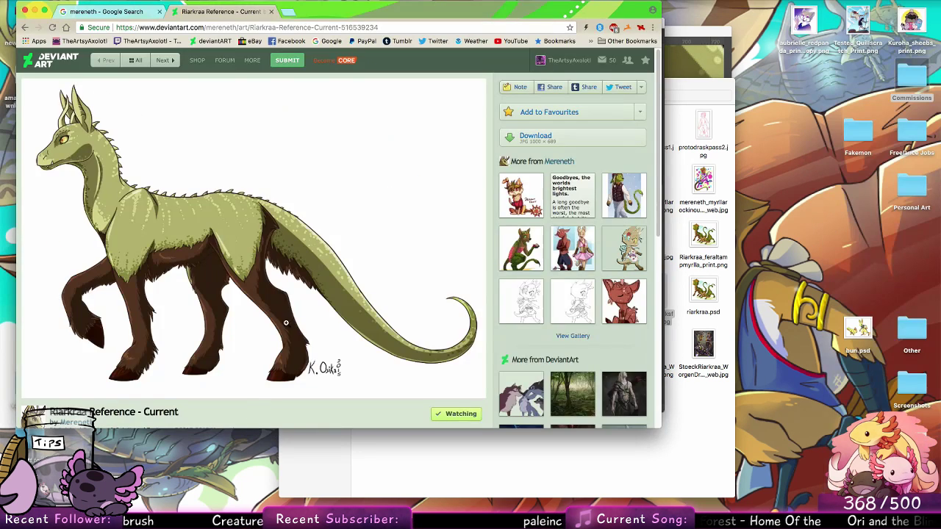
{"action": "left_click", "coordinate": [289, 13]}
{"action": "type", "text": "horse "}
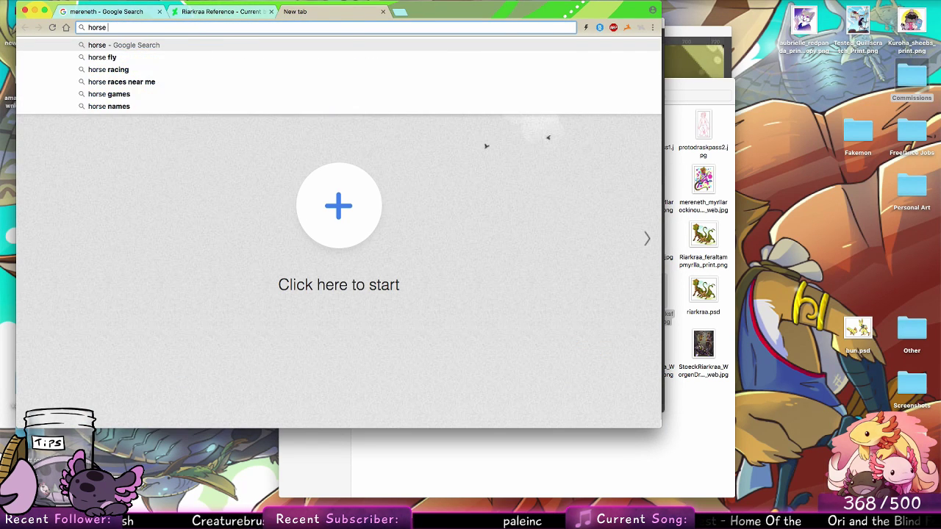
{"action": "type", "text": "bags"}
{"action": "key", "text": "Return"}
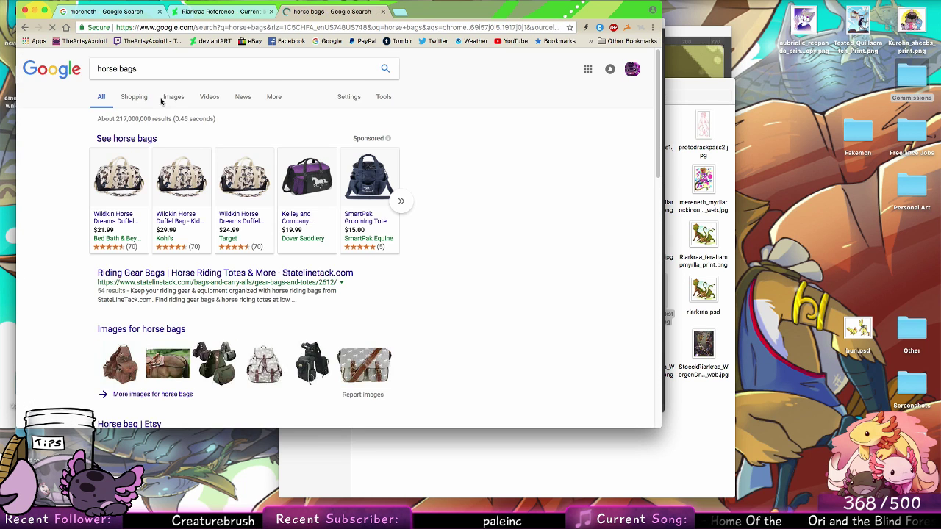
{"action": "left_click", "coordinate": [173, 100]}
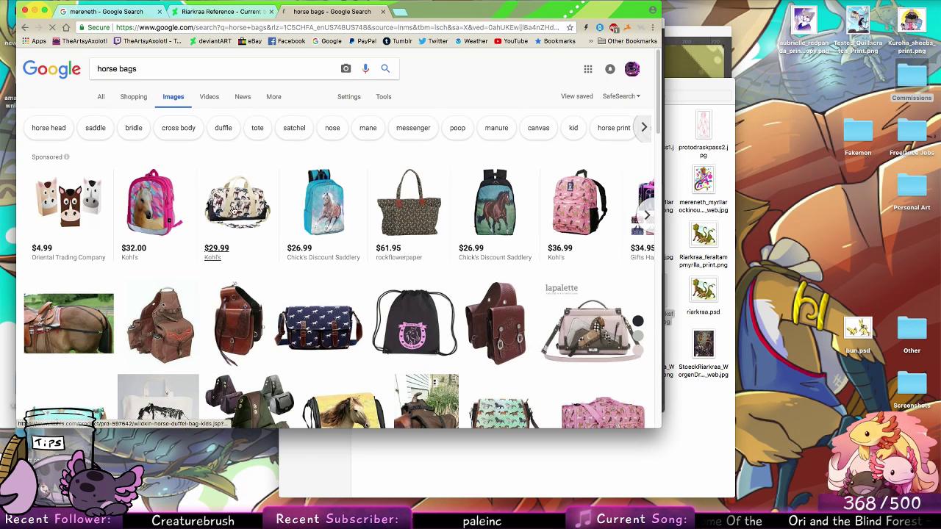
Step: Copy the brown leather western saddle bag image and paste it into riarkraatitlecardfull.psd in Photoshop
{"action": "left_click", "coordinate": [243, 324]}
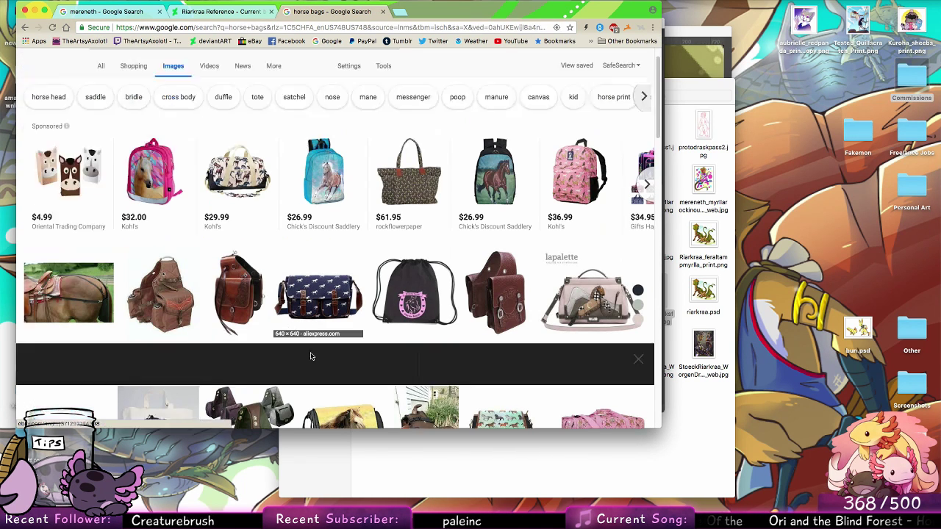
{"action": "right_click", "coordinate": [235, 259]}
{"action": "left_click", "coordinate": [265, 340]}
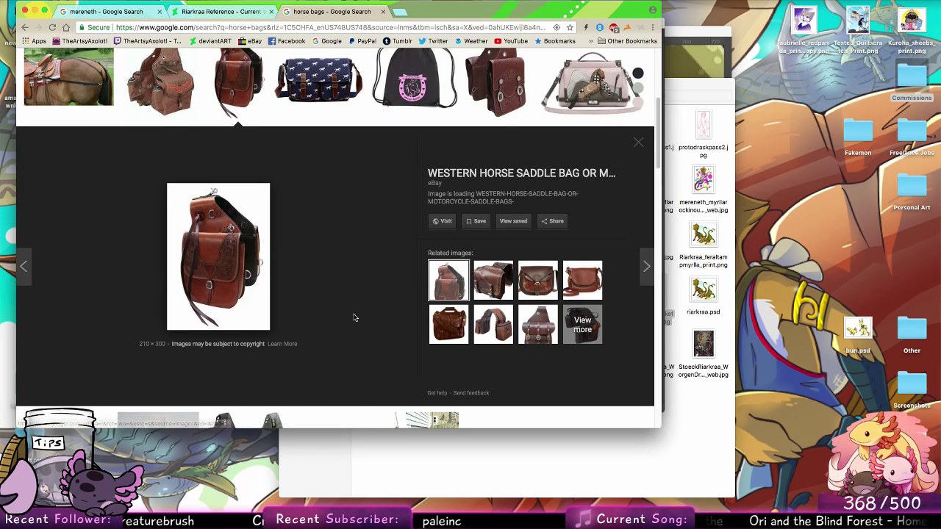
{"action": "left_click", "coordinate": [380, 497]}
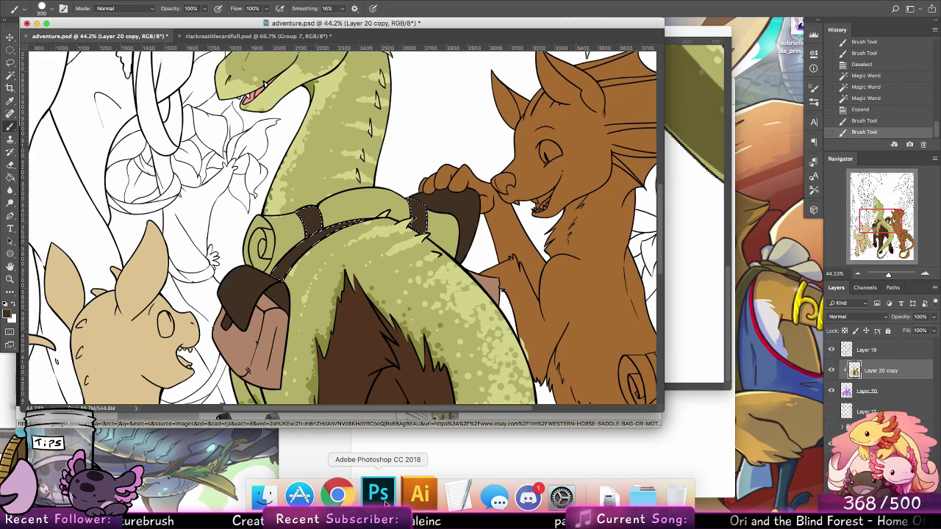
{"action": "left_click", "coordinate": [292, 35]}
{"action": "key", "text": "super+v"}
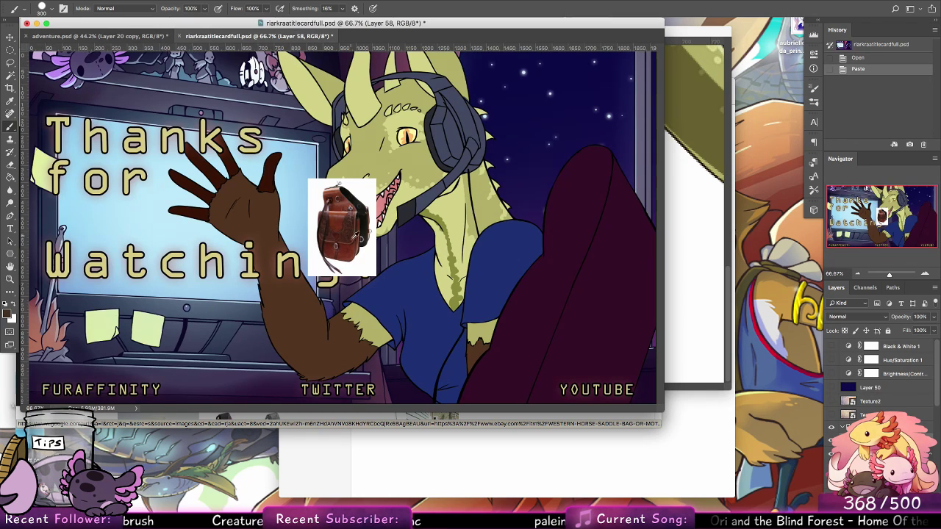
Step: Sample a reddish brown and a very dark brown from the pasted saddlebag photo as the two working colours
{"action": "left_click", "coordinate": [341, 213], "text": "alt"}
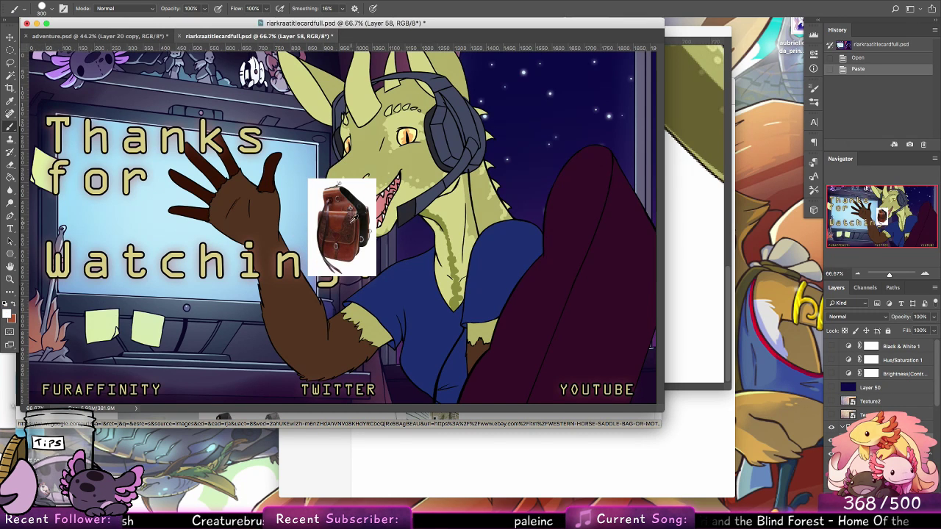
{"action": "left_click", "coordinate": [351, 213], "text": "alt"}
{"action": "left_click", "coordinate": [344, 215], "text": "alt"}
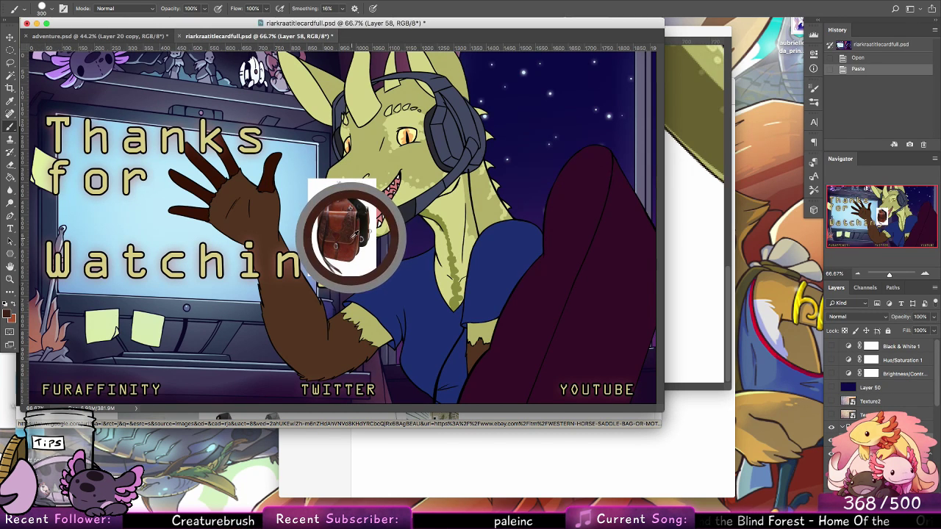
Step: Fill the selected straps in adventure.psd with the sampled dark brown using the Paint Bucket, and clear the selection
{"action": "key", "text": "ctrl+Tab"}
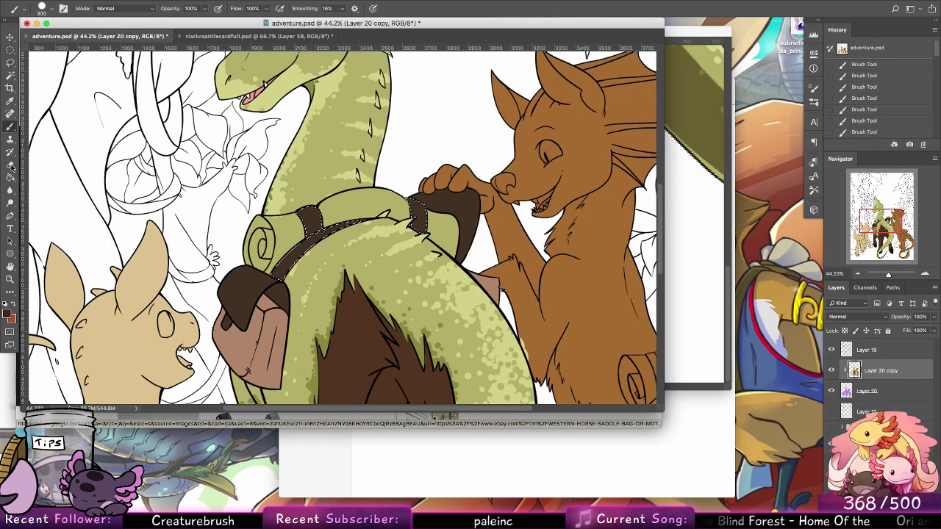
{"action": "key", "text": "g"}
{"action": "key", "text": "x"}
{"action": "key", "text": "x"}
{"action": "left_click", "coordinate": [321, 236]}
{"action": "key", "text": "super+d"}
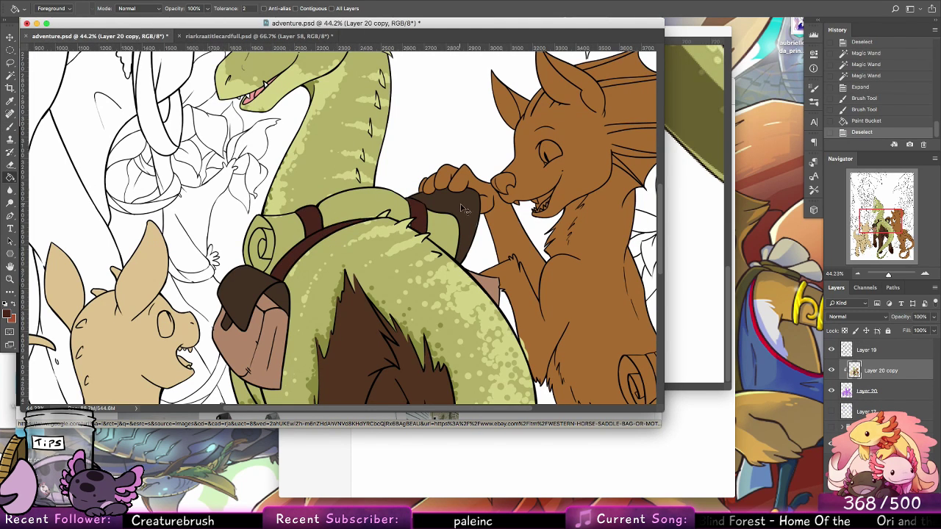
Step: Fill the saddlebag flaps with the sampled dark brown and the bag bodies with the sampled reddish brown
{"action": "left_click", "coordinate": [254, 290]}
{"action": "key", "text": "x"}
{"action": "left_click", "coordinate": [288, 339]}
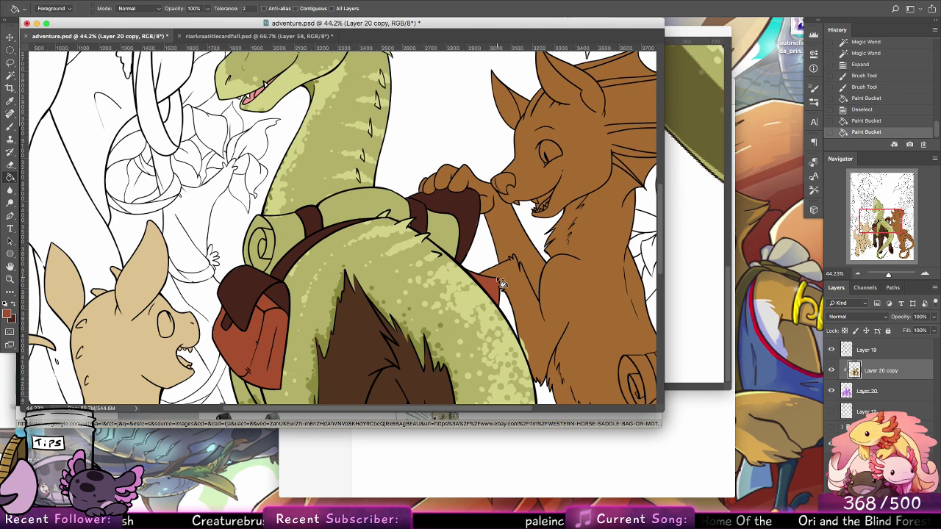
Step: Select all sections of the green dragon's bedroll from Layer 19 with the Magic Wand and expand the selection
{"action": "left_click", "coordinate": [16, 74]}
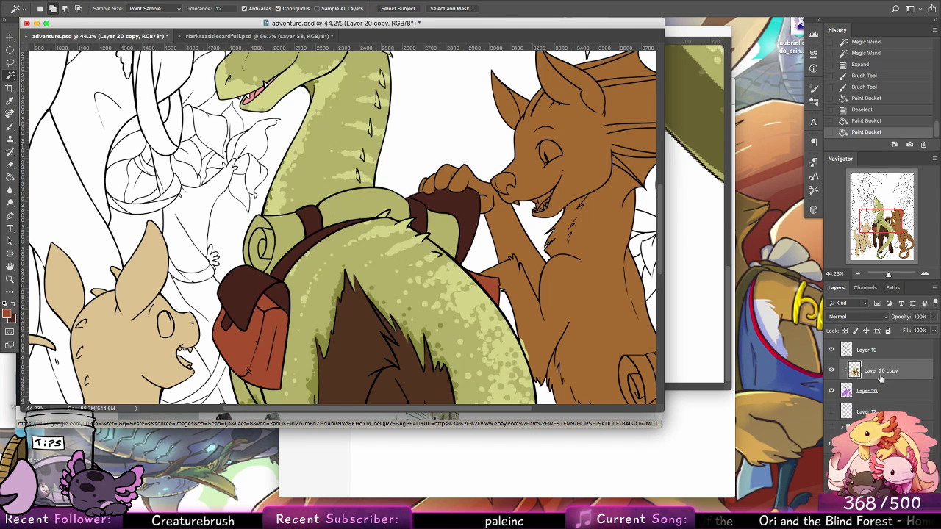
{"action": "left_click", "coordinate": [868, 350]}
{"action": "left_click", "coordinate": [450, 237]}
{"action": "left_click", "coordinate": [406, 222], "text": "shift"}
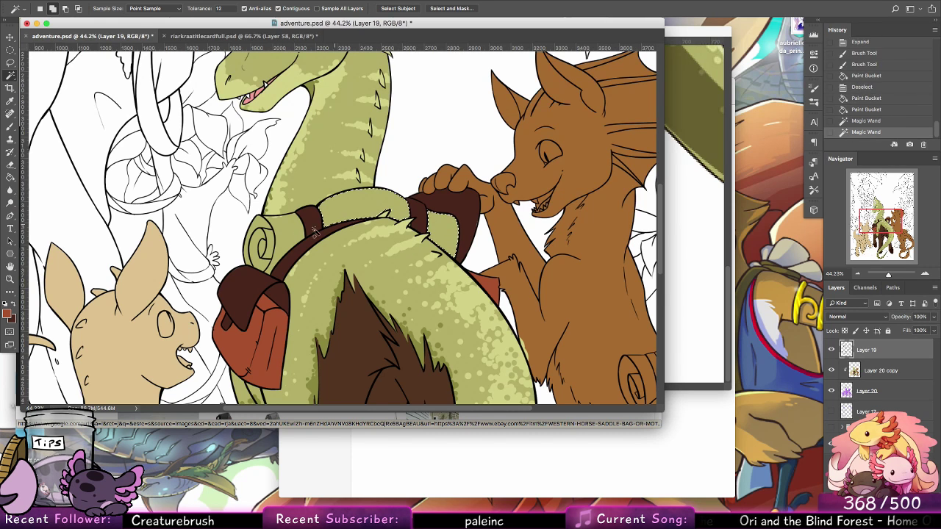
{"action": "left_click", "coordinate": [289, 243], "text": "shift"}
{"action": "left_click", "coordinate": [269, 247], "text": "shift"}
{"action": "left_click", "coordinate": [266, 234], "text": "shift"}
{"action": "left_click", "coordinate": [253, 235], "text": "shift"}
{"action": "left_click", "coordinate": [286, 232], "text": "shift"}
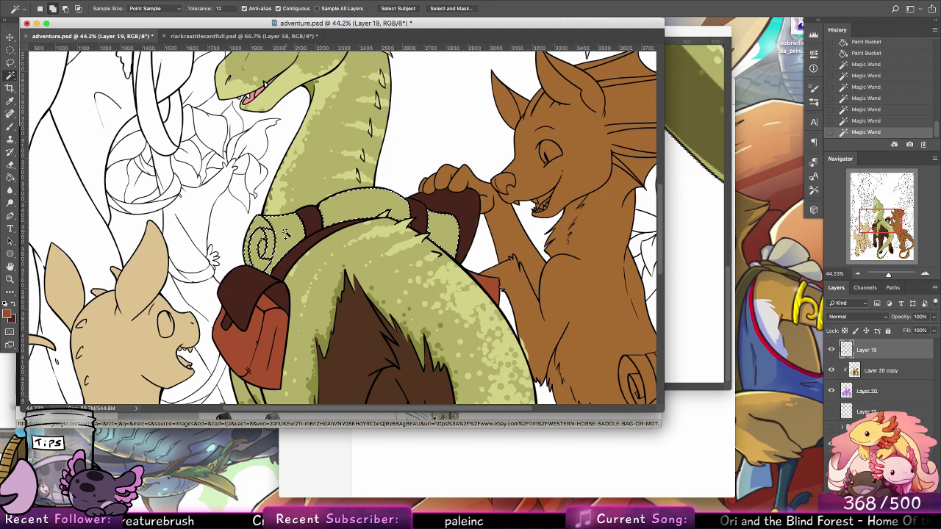
{"action": "left_click", "coordinate": [220, 0]}
{"action": "mouse_move", "coordinate": [312, 136]}
{"action": "left_click", "coordinate": [358, 153]}
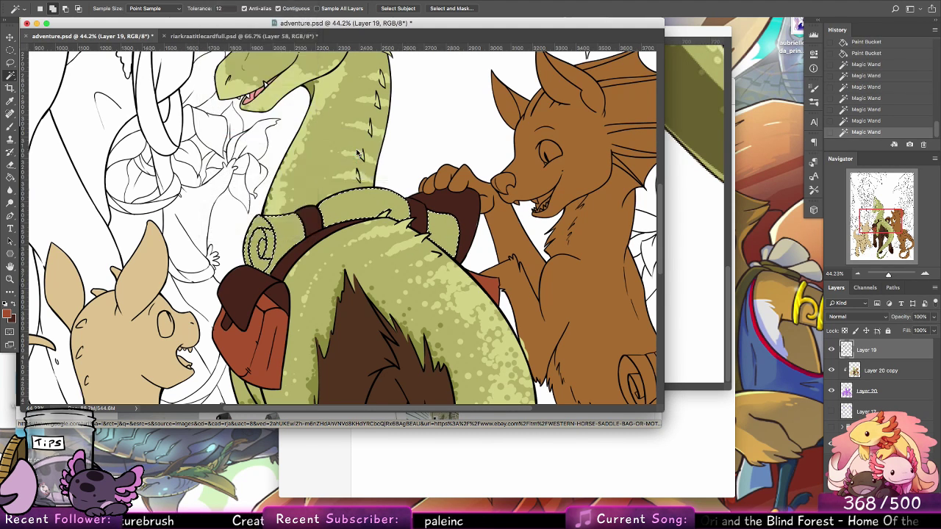
{"action": "key", "text": "Return"}
Step: Switch to the Brush tool and set the foreground colour to a soft pink
{"action": "key", "text": "b"}
{"action": "left_click", "coordinate": [5, 305]}
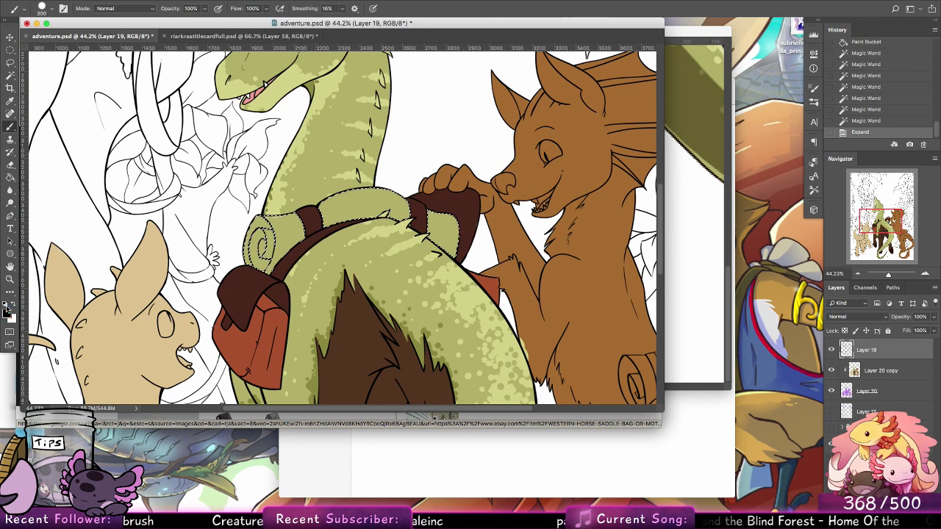
{"action": "left_click", "coordinate": [8, 311]}
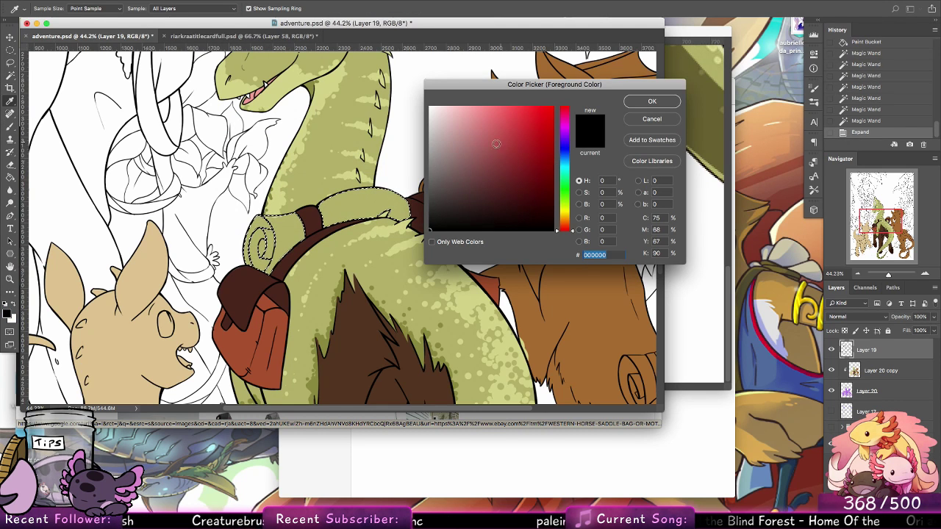
{"action": "left_click", "coordinate": [458, 143]}
{"action": "left_click", "coordinate": [652, 101]}
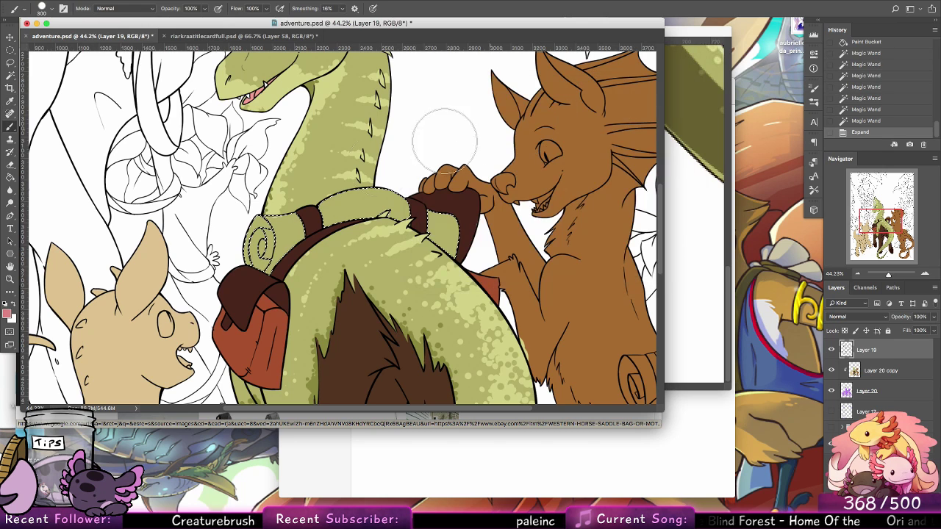
Step: Paint the selected bedroll pink on Layer 20 copy and clear the selection
{"action": "left_click", "coordinate": [874, 370]}
{"action": "mouse_move", "coordinate": [460, 245]}
{"action": "left_mouse_down"}
{"action": "mouse_move", "coordinate": [333, 244]}
{"action": "mouse_move", "coordinate": [347, 217]}
{"action": "mouse_move", "coordinate": [335, 205]}
{"action": "mouse_move", "coordinate": [214, 263]}
{"action": "left_mouse_up"}
{"action": "key", "text": "super+d"}
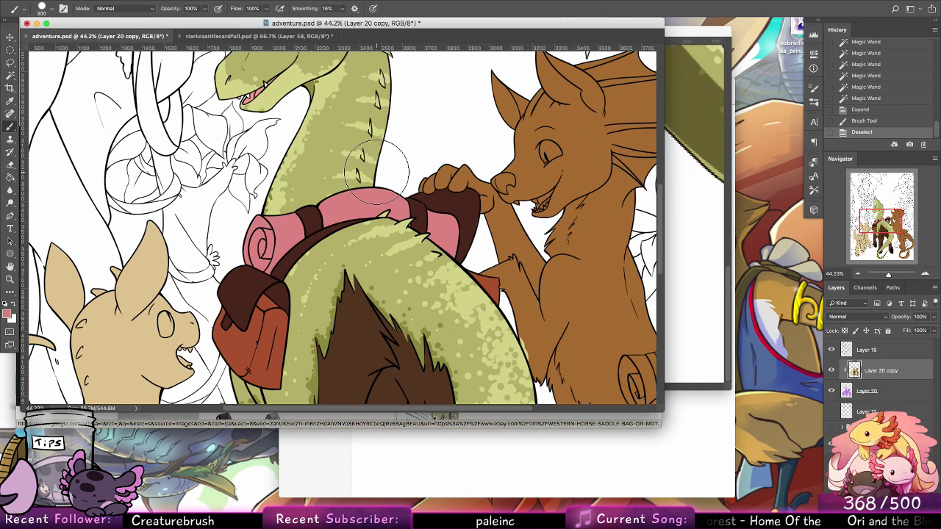
Step: Touch up the bedroll's edge next to the rear strap in pink with a 9 px brush
{"action": "left_click", "coordinate": [42, 8]}
{"action": "left_click", "coordinate": [109, 101]}
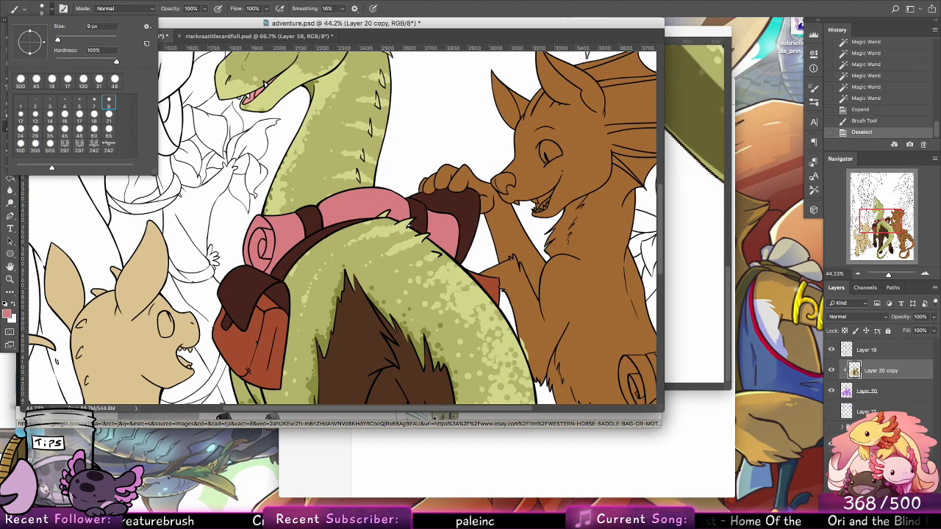
{"action": "left_click_drag", "start_coordinate": [409, 221], "coordinate": [403, 221]}
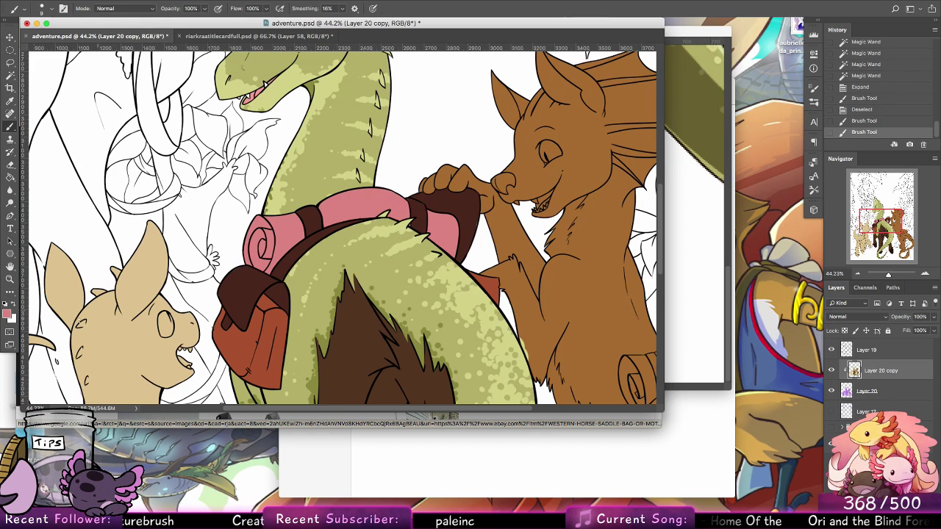
Step: Close the Untitled-1 and riarkraatitlecardfull.psd documents and resize the adventure.psd window to be narrower and taller
{"action": "key", "text": "z"}
{"action": "left_click_drag", "start_coordinate": [528, 209], "coordinate": [507, 234]}
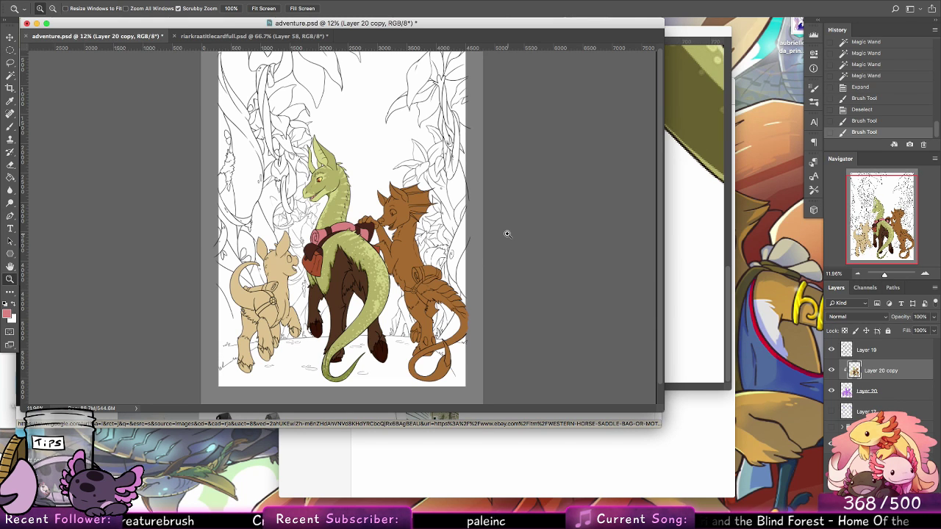
{"action": "left_click", "coordinate": [700, 293]}
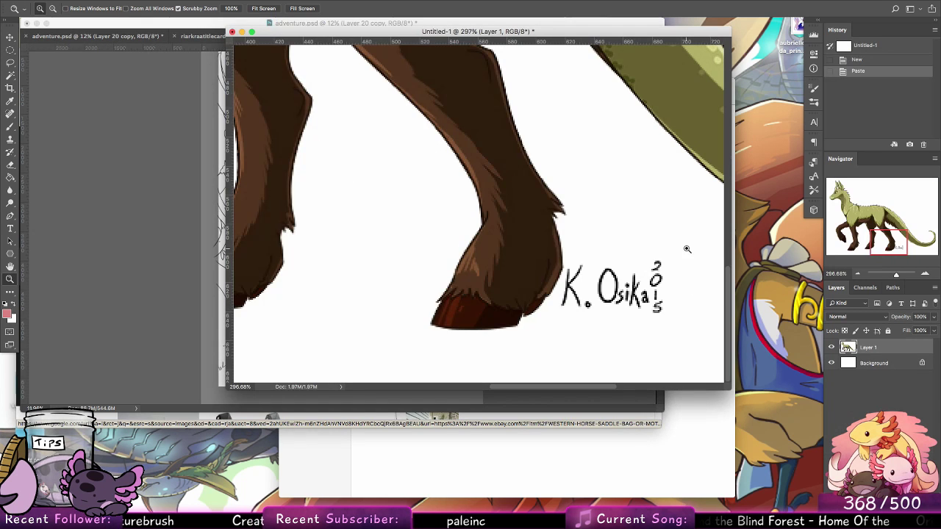
{"action": "left_click", "coordinate": [233, 33]}
{"action": "left_click", "coordinate": [453, 169]}
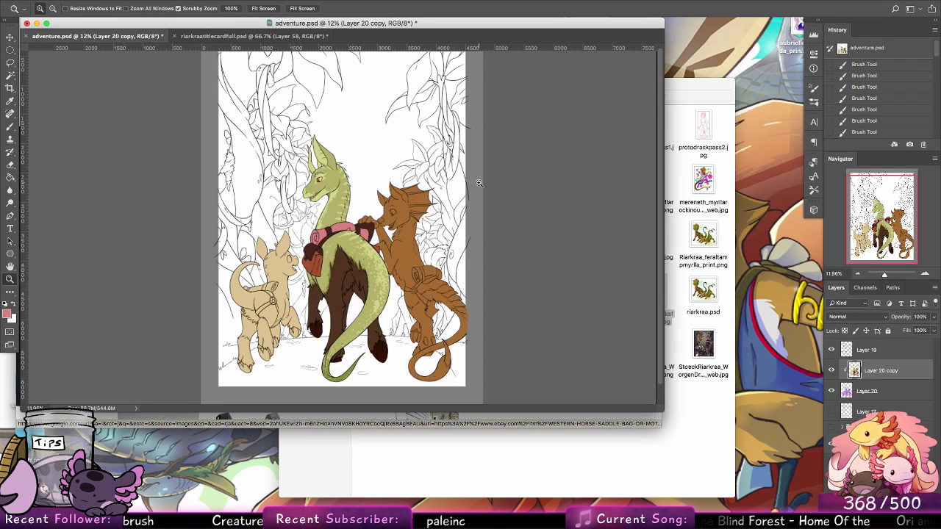
{"action": "left_click", "coordinate": [175, 36]}
{"action": "left_click", "coordinate": [444, 171]}
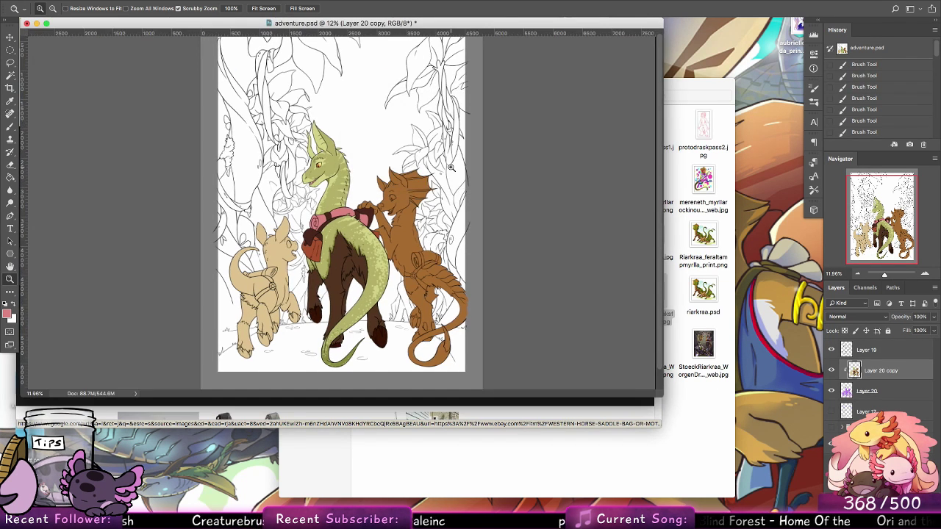
{"action": "left_click_drag", "start_coordinate": [659, 399], "coordinate": [523, 512]}
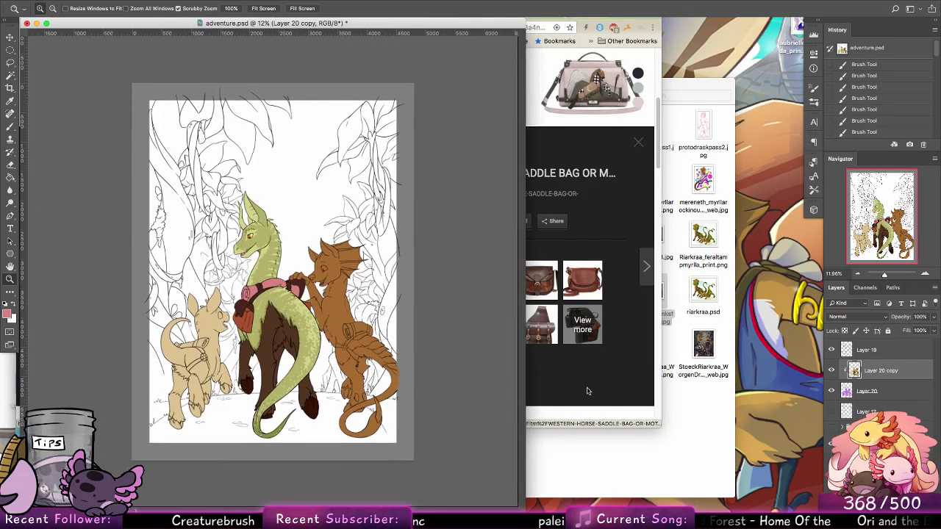
Step: Switch to Chrome and close the horse bags and Riarkraa Reference tabs
{"action": "left_click", "coordinate": [589, 390]}
{"action": "left_click", "coordinate": [382, 11]}
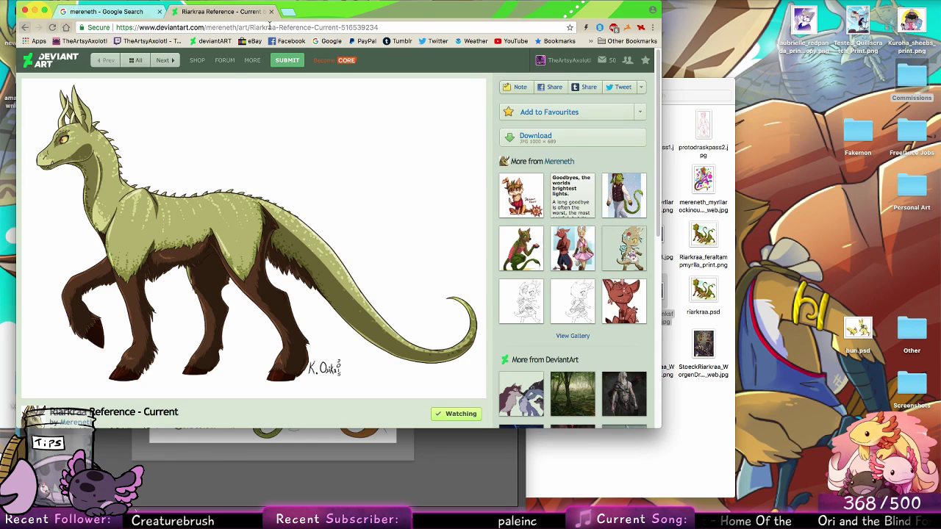
{"action": "left_click", "coordinate": [272, 11]}
Step: Open the preview of the two green dragons from the mereneth image results
{"action": "scroll", "coordinate": [391, 367], "scroll_direction": "up", "scroll_amount": 3}
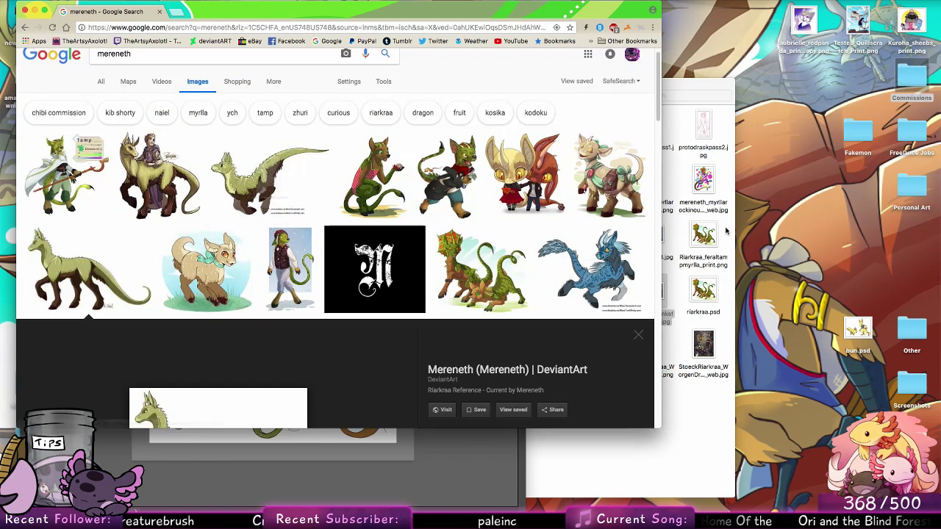
{"action": "right_click", "coordinate": [486, 276]}
{"action": "left_click", "coordinate": [485, 276]}
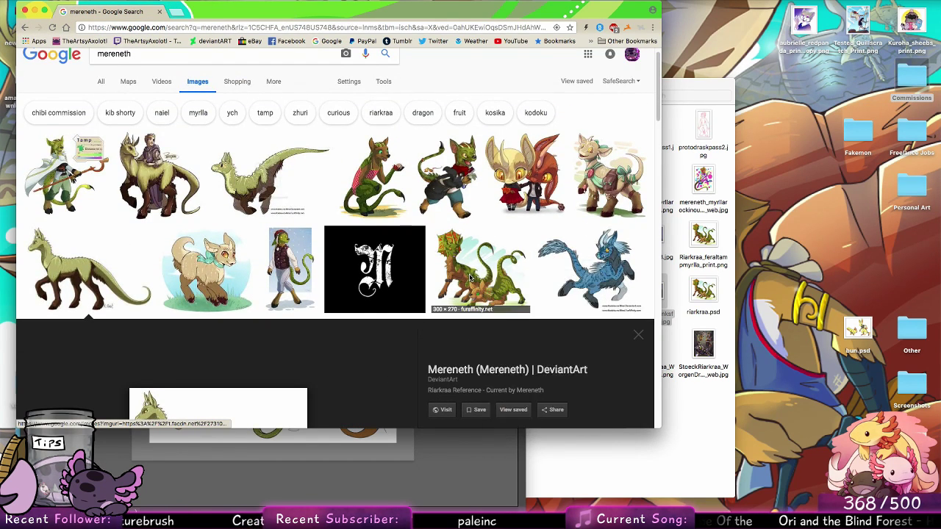
{"action": "left_click", "coordinate": [481, 272]}
Step: Open riarkraa.psd from the Mereneth folder in Photoshop and float it in its own window beside adventure.psd
{"action": "left_click", "coordinate": [682, 274]}
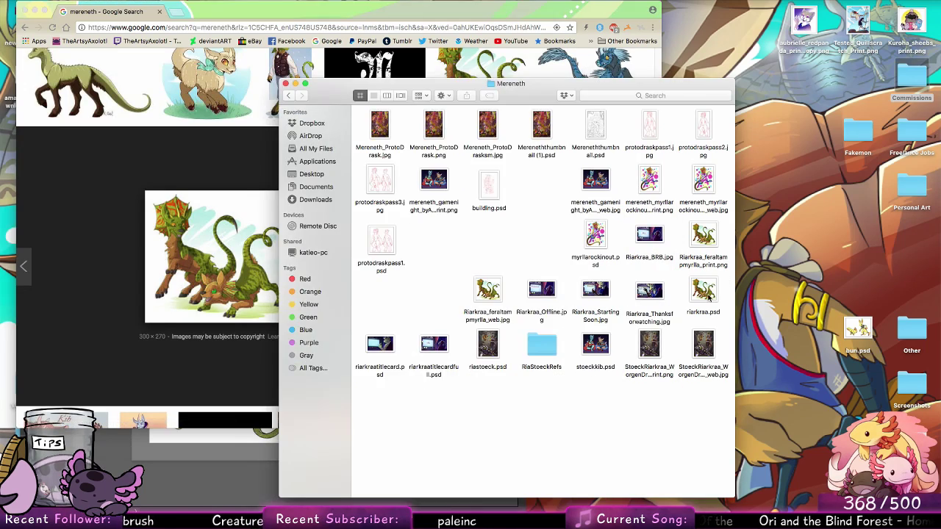
{"action": "double_click", "coordinate": [705, 296]}
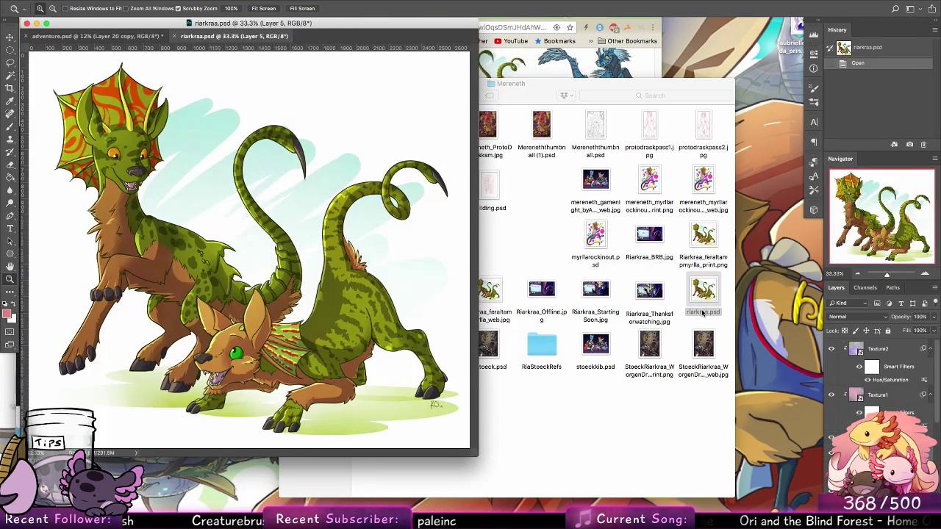
{"action": "left_click_drag", "start_coordinate": [258, 40], "coordinate": [507, 40]}
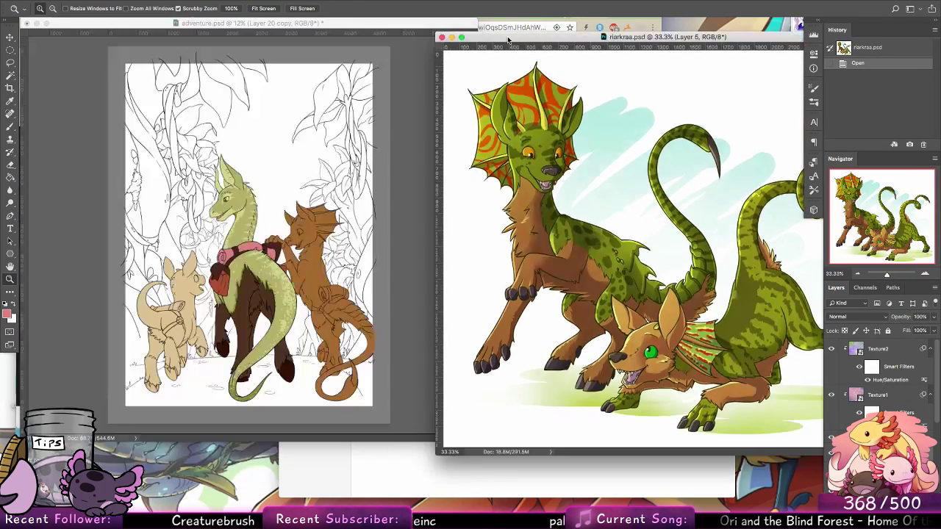
Step: Move the riarkraa.psd reference clear of adventure.psd and sample its olive green as the brush colour for the frilled dragon
{"action": "left_click_drag", "start_coordinate": [585, 37], "coordinate": [637, 44]}
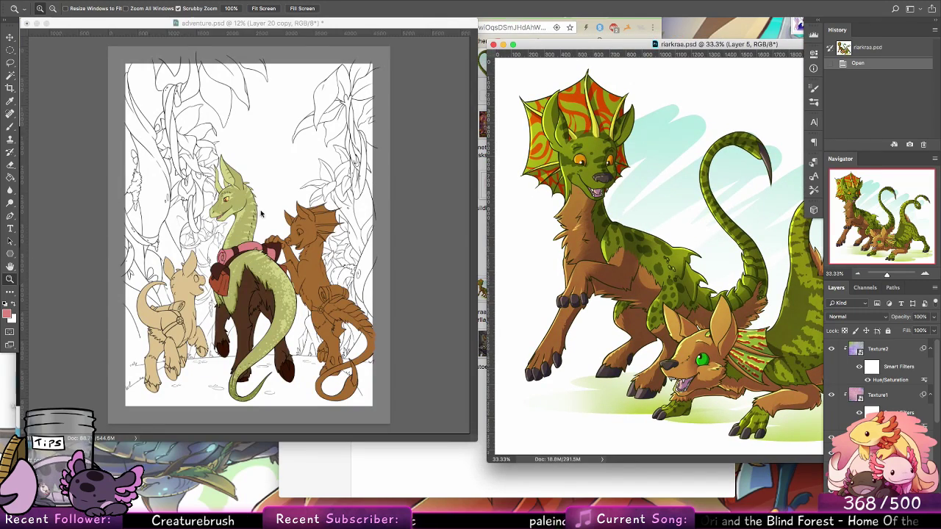
{"action": "left_click", "coordinate": [313, 229]}
{"action": "left_click_drag", "start_coordinate": [314, 230], "coordinate": [397, 230]}
{"action": "left_click", "coordinate": [10, 127]}
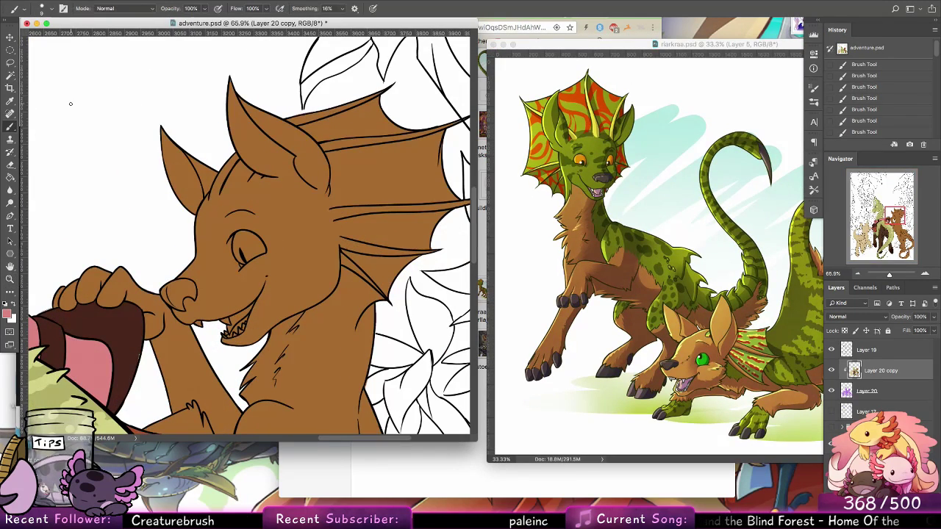
{"action": "left_click", "coordinate": [293, 251]}
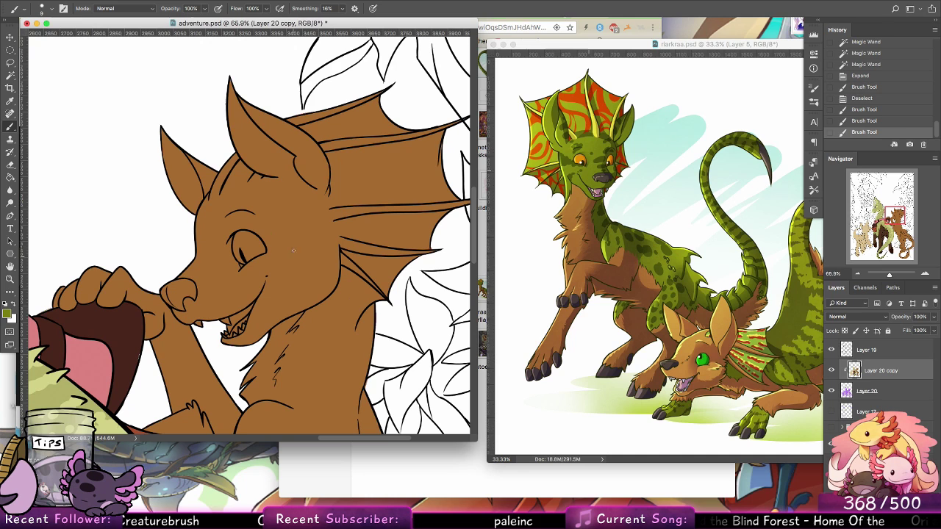
Step: Paint the frilled dragon's head and the inner part of its frill olive green with a 300 px brush
{"action": "left_click", "coordinate": [43, 8]}
{"action": "left_click", "coordinate": [36, 142]}
{"action": "mouse_move", "coordinate": [236, 95]}
{"action": "left_mouse_down"}
{"action": "mouse_move", "coordinate": [294, 147]}
{"action": "mouse_move", "coordinate": [191, 191]}
{"action": "mouse_move", "coordinate": [226, 250]}
{"action": "mouse_move", "coordinate": [254, 273]}
{"action": "mouse_move", "coordinate": [343, 186]}
{"action": "left_mouse_up"}
{"action": "left_click_drag", "start_coordinate": [384, 288], "coordinate": [356, 160]}
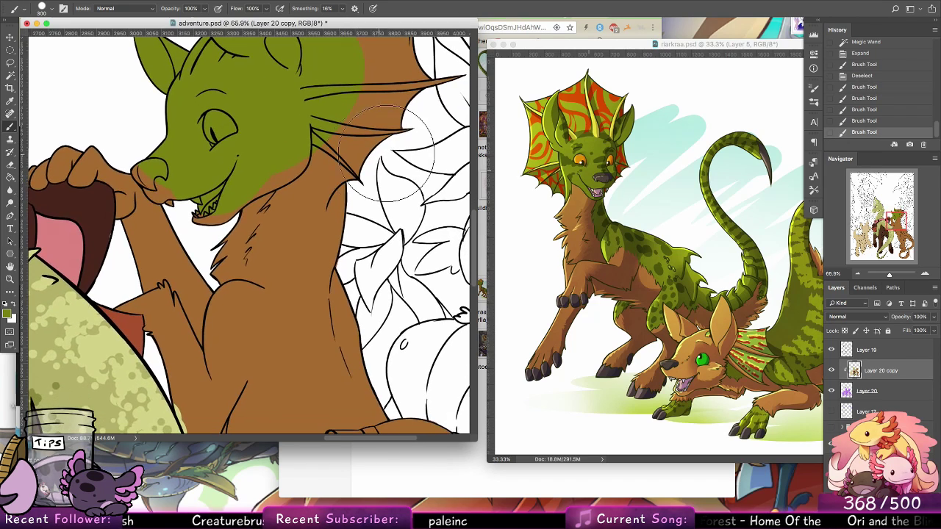
Step: Block in olive green over the frilled dragon's neck, back, hips and tail, leaving the arms, belly and lower legs brown
{"action": "mouse_move", "coordinate": [324, 243]}
{"action": "left_mouse_down"}
{"action": "mouse_move", "coordinate": [304, 267]}
{"action": "mouse_move", "coordinate": [304, 210]}
{"action": "mouse_move", "coordinate": [342, 363]}
{"action": "mouse_move", "coordinate": [370, 302]}
{"action": "mouse_move", "coordinate": [365, 266]}
{"action": "left_mouse_up"}
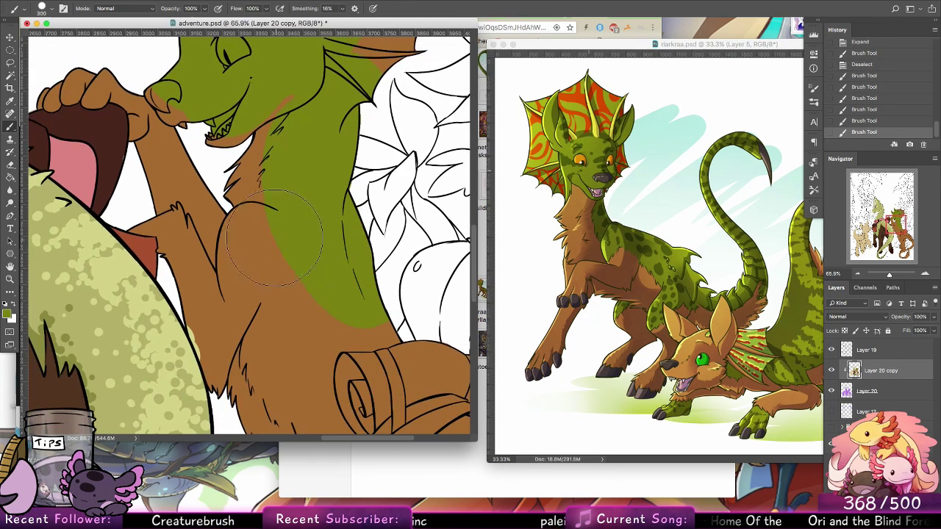
{"action": "left_click_drag", "start_coordinate": [287, 221], "coordinate": [266, 256]}
{"action": "mouse_move", "coordinate": [287, 328]}
{"action": "left_mouse_down"}
{"action": "mouse_move", "coordinate": [367, 258]}
{"action": "mouse_move", "coordinate": [369, 211]}
{"action": "mouse_move", "coordinate": [274, 225]}
{"action": "mouse_move", "coordinate": [247, 125]}
{"action": "mouse_move", "coordinate": [270, 158]}
{"action": "mouse_move", "coordinate": [295, 250]}
{"action": "mouse_move", "coordinate": [290, 325]}
{"action": "mouse_move", "coordinate": [410, 193]}
{"action": "mouse_move", "coordinate": [427, 193]}
{"action": "mouse_move", "coordinate": [417, 223]}
{"action": "mouse_move", "coordinate": [383, 210]}
{"action": "mouse_move", "coordinate": [330, 92]}
{"action": "left_mouse_up"}
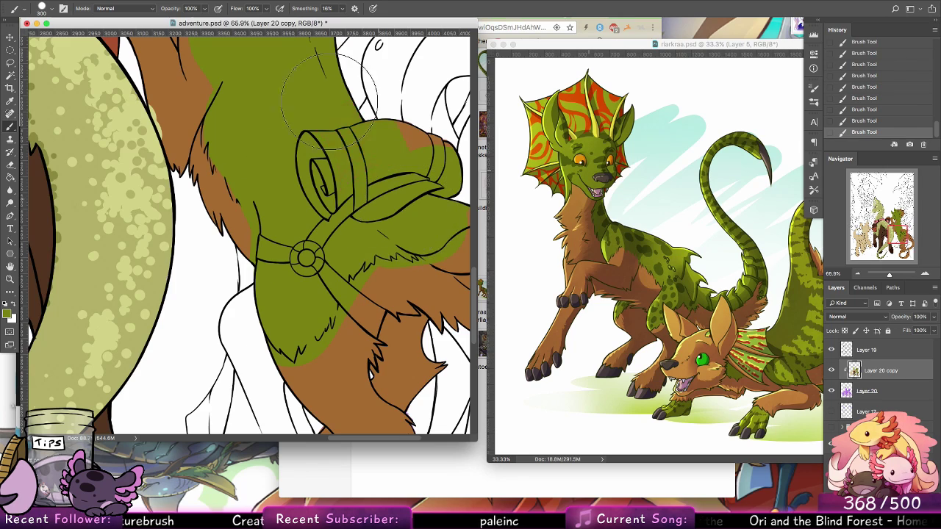
{"action": "mouse_move", "coordinate": [414, 235]}
{"action": "left_mouse_down"}
{"action": "mouse_move", "coordinate": [297, 241]}
{"action": "mouse_move", "coordinate": [147, 197]}
{"action": "mouse_move", "coordinate": [196, 141]}
{"action": "left_mouse_up"}
{"action": "mouse_move", "coordinate": [213, 148]}
{"action": "left_mouse_down"}
{"action": "mouse_move", "coordinate": [261, 164]}
{"action": "mouse_move", "coordinate": [366, 305]}
{"action": "mouse_move", "coordinate": [342, 303]}
{"action": "mouse_move", "coordinate": [359, 261]}
{"action": "mouse_move", "coordinate": [346, 364]}
{"action": "left_mouse_up"}
{"action": "left_click_drag", "start_coordinate": [382, 327], "coordinate": [502, 166]}
{"action": "mouse_move", "coordinate": [448, 252]}
{"action": "left_mouse_down"}
{"action": "mouse_move", "coordinate": [309, 334]}
{"action": "mouse_move", "coordinate": [370, 431]}
{"action": "mouse_move", "coordinate": [397, 390]}
{"action": "mouse_move", "coordinate": [394, 211]}
{"action": "left_mouse_up"}
{"action": "left_click_drag", "start_coordinate": [386, 328], "coordinate": [390, 281]}
{"action": "left_click_drag", "start_coordinate": [403, 68], "coordinate": [383, 323]}
{"action": "left_click_drag", "start_coordinate": [389, 192], "coordinate": [378, 412]}
{"action": "left_click_drag", "start_coordinate": [205, 58], "coordinate": [268, 393]}
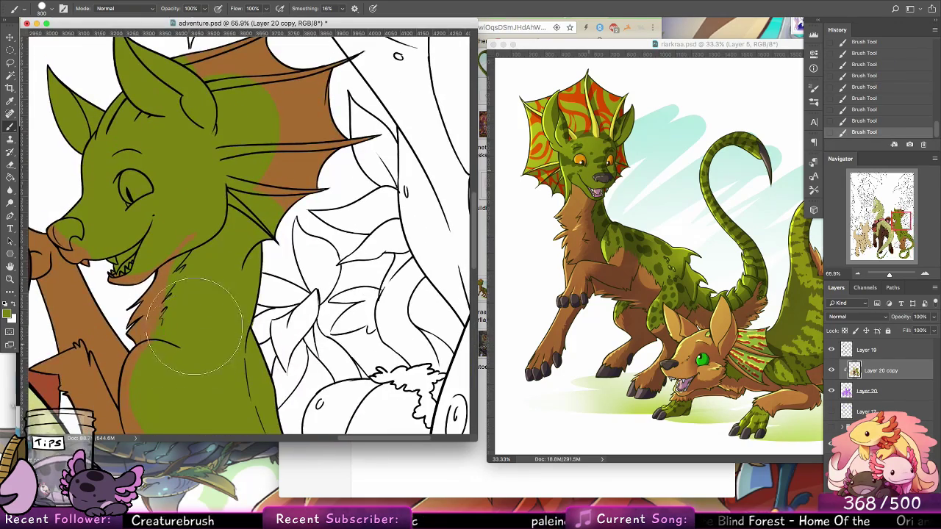
{"action": "left_click_drag", "start_coordinate": [294, 318], "coordinate": [399, 399]}
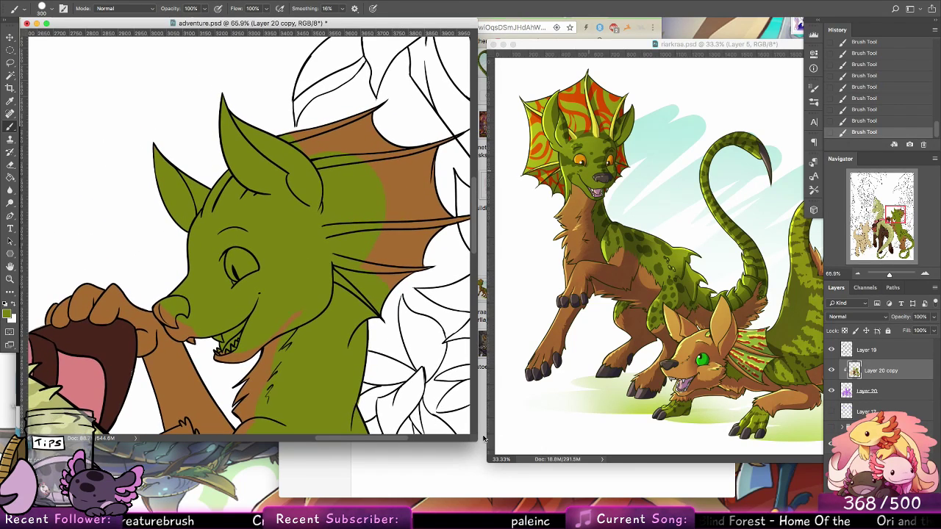
Step: Enlarge the adventure.psd window and paint the frilled dragon's lower jaw and muzzle green, using a 48 px brush for the muzzle
{"action": "left_click_drag", "start_coordinate": [476, 441], "coordinate": [530, 503]}
{"action": "left_click_drag", "start_coordinate": [281, 312], "coordinate": [247, 326]}
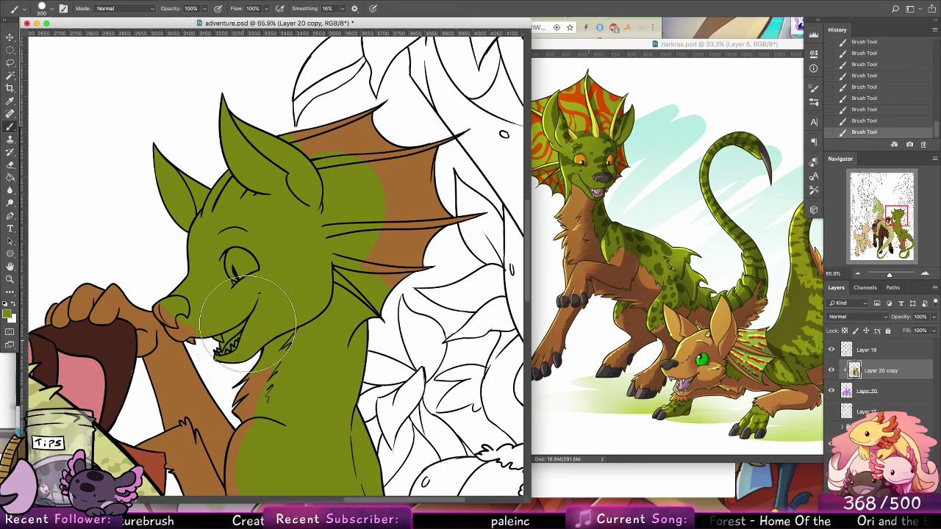
{"action": "left_click", "coordinate": [50, 8]}
{"action": "left_click", "coordinate": [80, 131]}
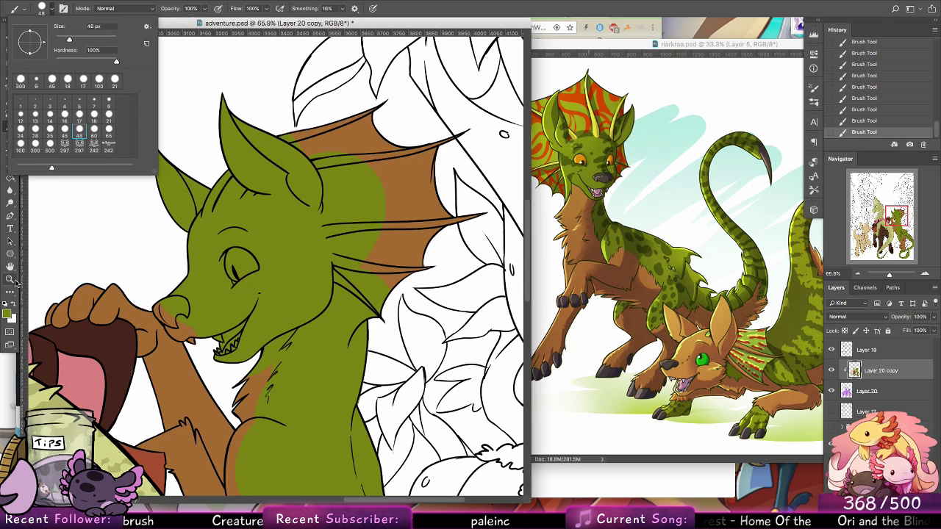
{"action": "left_click", "coordinate": [11, 279]}
{"action": "left_click", "coordinate": [272, 349]}
{"action": "left_click", "coordinate": [10, 126]}
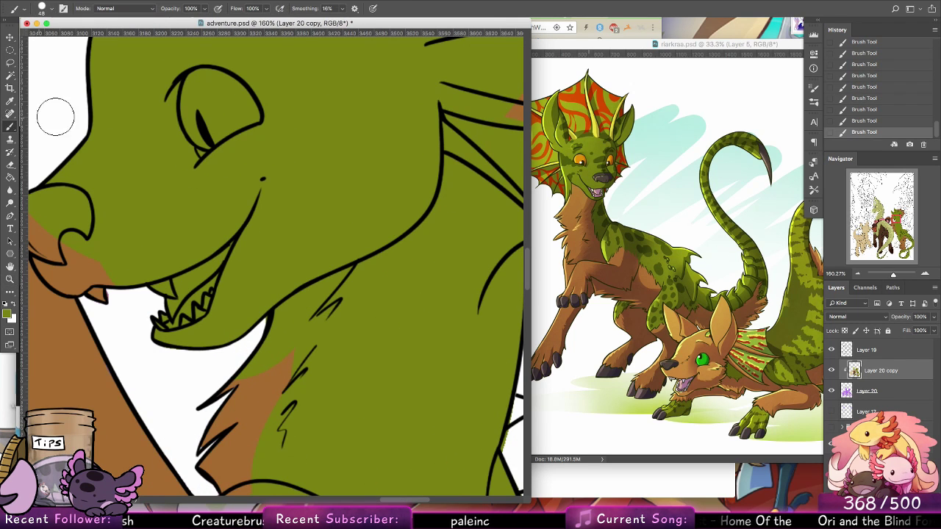
{"action": "mouse_move", "coordinate": [201, 204]}
{"action": "left_mouse_down"}
{"action": "mouse_move", "coordinate": [352, 239]}
{"action": "mouse_move", "coordinate": [396, 260]}
{"action": "left_mouse_up"}
{"action": "mouse_move", "coordinate": [243, 325]}
{"action": "left_mouse_down"}
{"action": "mouse_move", "coordinate": [245, 314]}
{"action": "mouse_move", "coordinate": [251, 333]}
{"action": "left_mouse_up"}
Step: Select Layer 20 and temporarily hide Layer 20 copy to check the base silhouette around the dragon's head
{"action": "left_click", "coordinate": [862, 397]}
{"action": "left_click", "coordinate": [831, 371]}
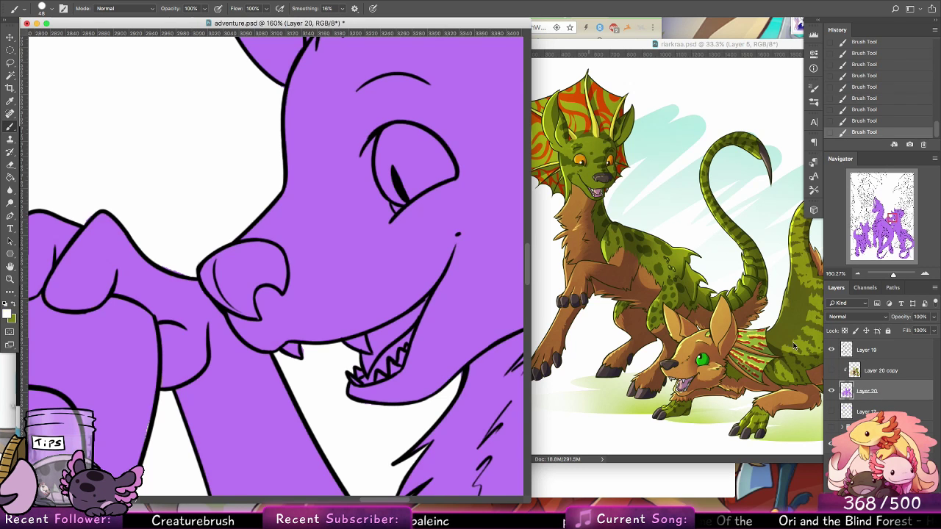
{"action": "left_click", "coordinate": [832, 371]}
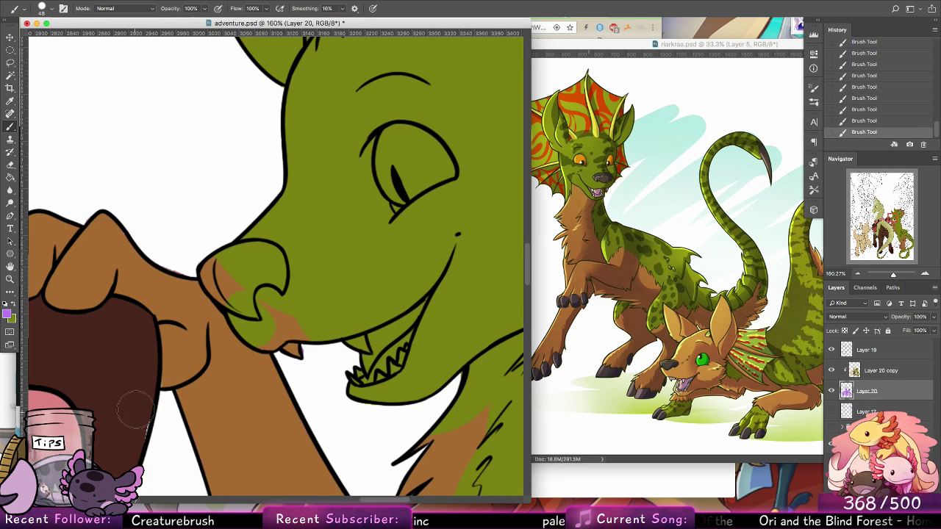
{"action": "scroll", "coordinate": [350, 399], "scroll_direction": "down", "scroll_amount": 2}
{"action": "scroll", "coordinate": [350, 399], "scroll_direction": "right", "scroll_amount": 2}
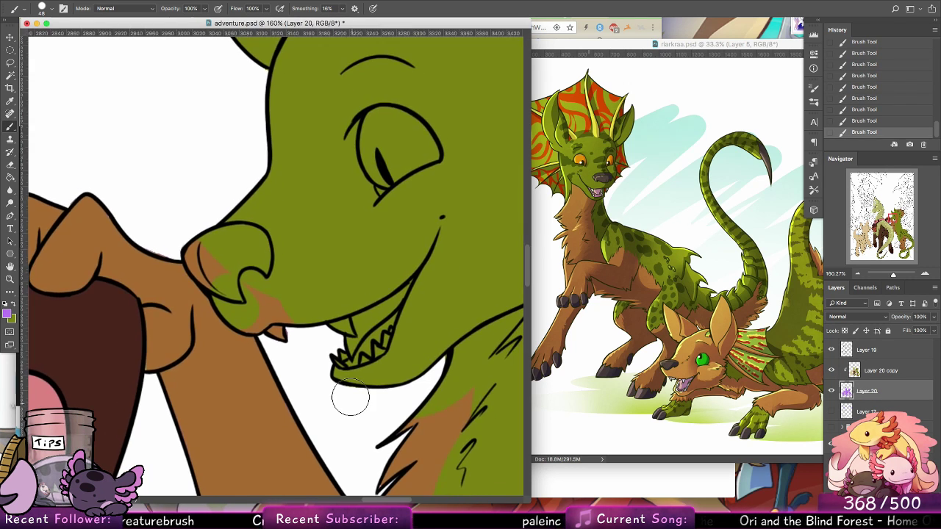
Step: Return to Layer 20 copy and cover the brown patch on the dragon's upper lip with green
{"action": "left_click", "coordinate": [875, 375]}
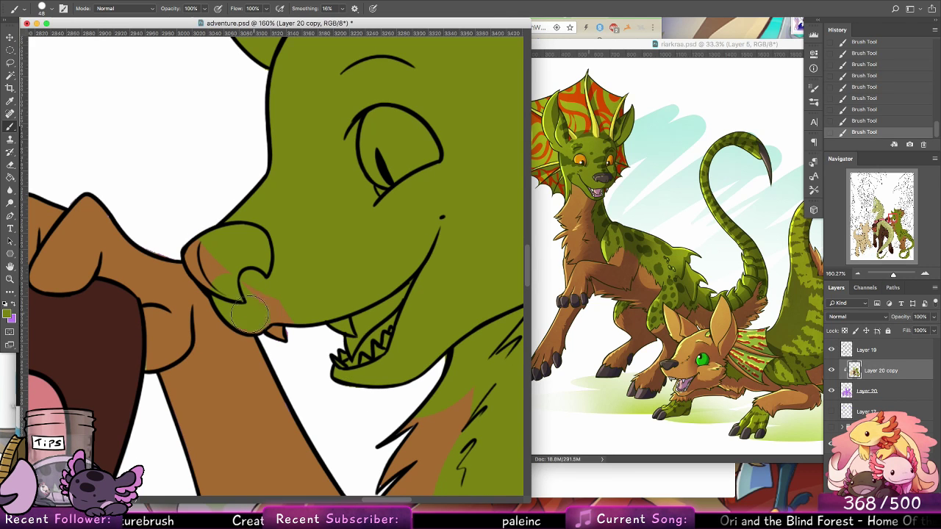
{"action": "scroll", "coordinate": [261, 298], "scroll_direction": "down", "scroll_amount": 6}
{"action": "scroll", "coordinate": [261, 298], "scroll_direction": "right", "scroll_amount": 8}
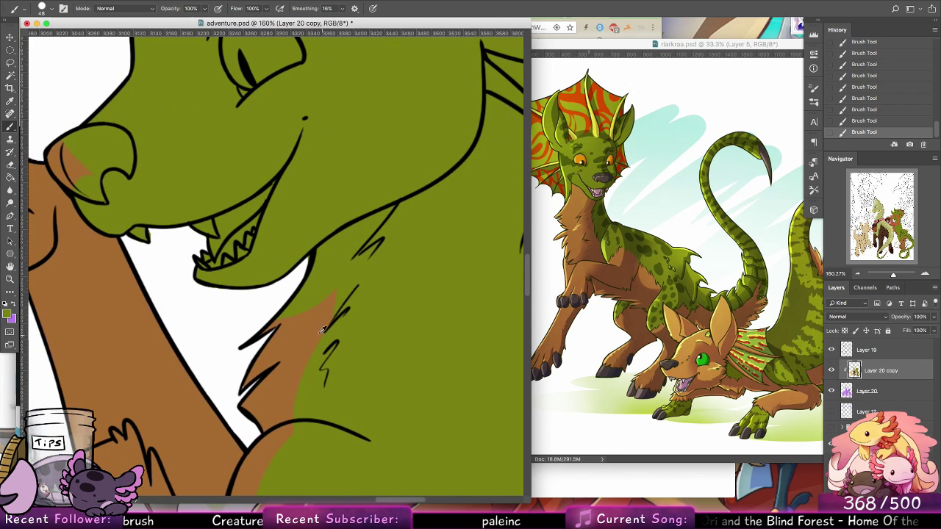
Step: Paint the fur along the front of the dragon's neck brown with a 16 px brush, following the inked tufts
{"action": "left_click", "coordinate": [51, 9]}
{"action": "left_click", "coordinate": [69, 124]}
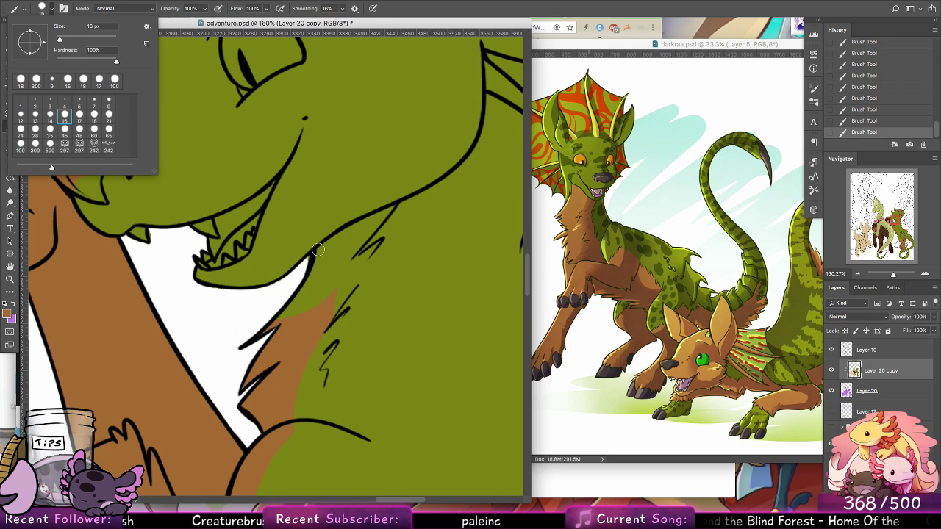
{"action": "mouse_move", "coordinate": [359, 229]}
{"action": "left_mouse_down"}
{"action": "mouse_move", "coordinate": [325, 248]}
{"action": "mouse_move", "coordinate": [394, 206]}
{"action": "mouse_move", "coordinate": [297, 293]}
{"action": "left_mouse_up"}
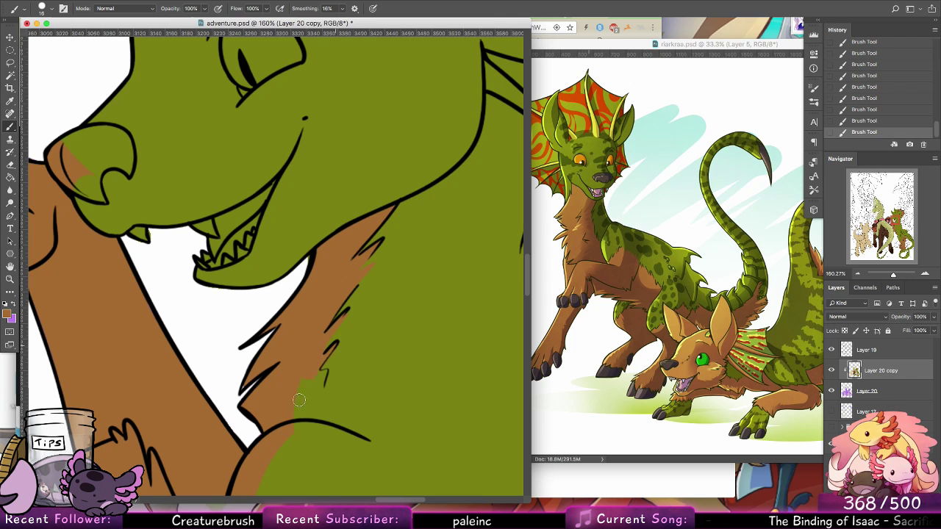
{"action": "scroll", "coordinate": [359, 318], "scroll_direction": "down", "scroll_amount": 3}
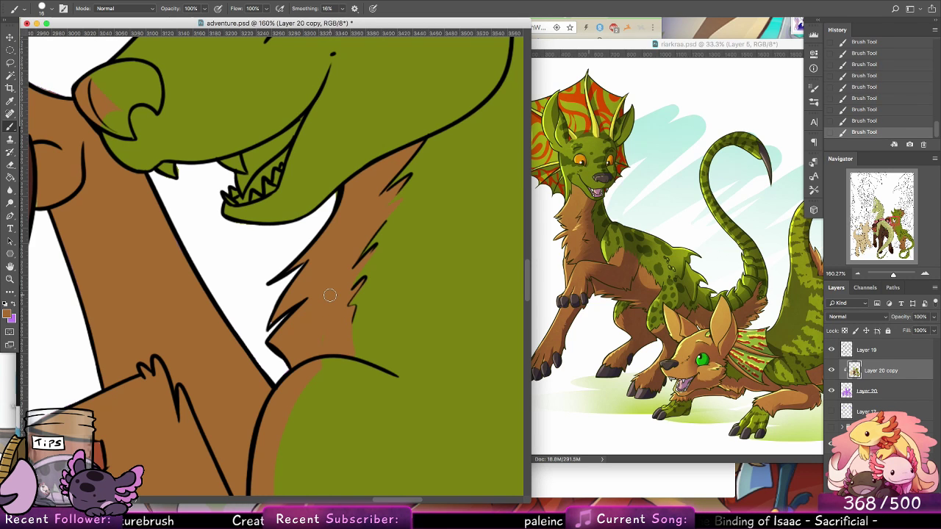
Step: Fill the dragon's shoulder green and shape a jagged fur boundary between the green shoulder and the brown upper arm
{"action": "left_click_drag", "start_coordinate": [345, 397], "coordinate": [405, 276]}
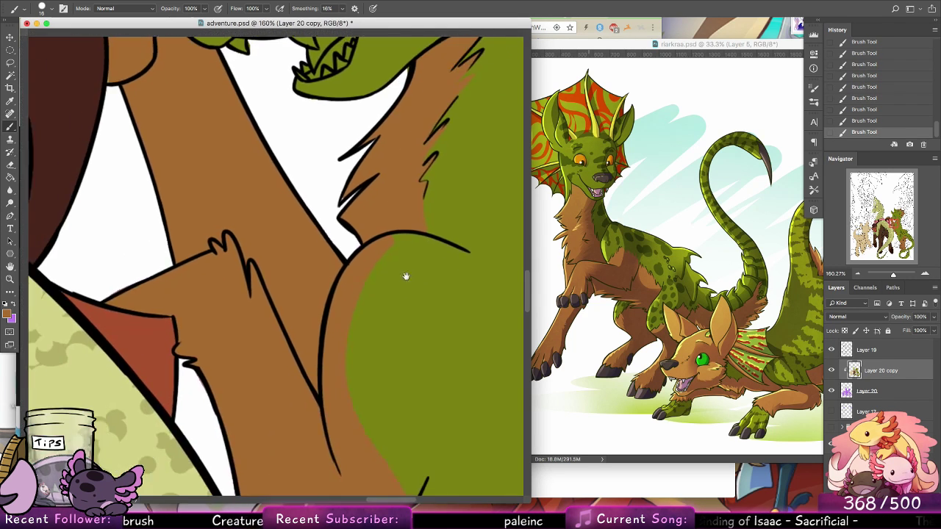
{"action": "key", "text": "super+r"}
{"action": "left_click", "coordinate": [389, 251], "text": "alt"}
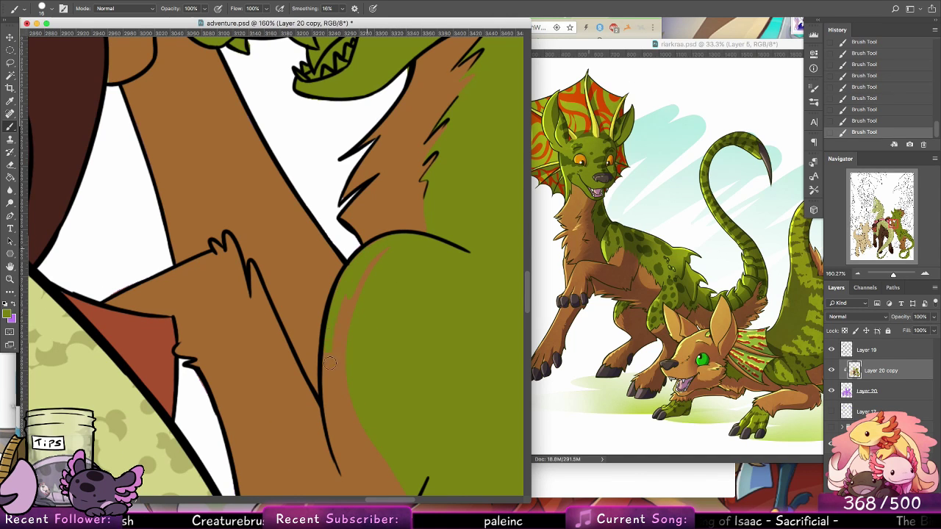
{"action": "mouse_move", "coordinate": [337, 375]}
{"action": "left_mouse_down"}
{"action": "mouse_move", "coordinate": [357, 276]}
{"action": "mouse_move", "coordinate": [336, 279]}
{"action": "mouse_move", "coordinate": [259, 186]}
{"action": "left_mouse_up"}
{"action": "left_click_drag", "start_coordinate": [223, 213], "coordinate": [235, 289]}
{"action": "key", "text": "super+z"}
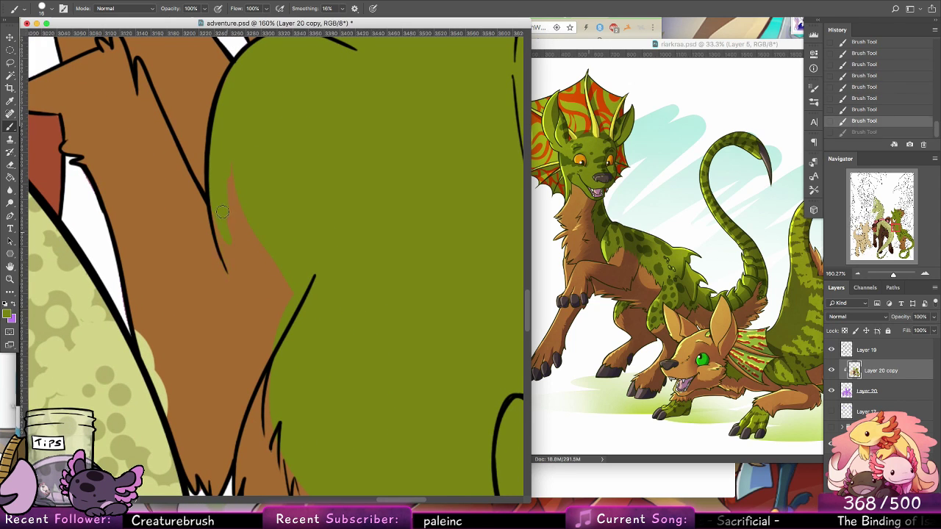
{"action": "left_click_drag", "start_coordinate": [221, 210], "coordinate": [237, 284]}
{"action": "left_click", "coordinate": [190, 317], "text": "alt"}
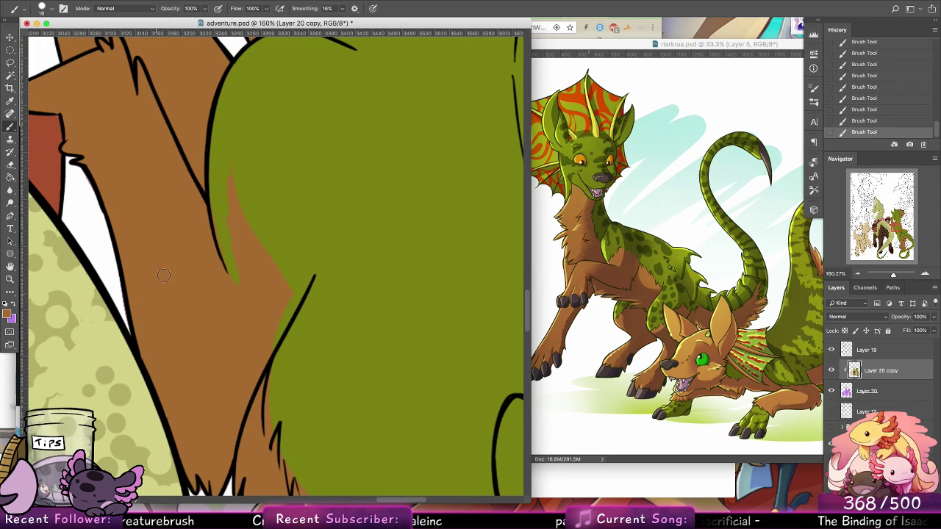
{"action": "left_click_drag", "start_coordinate": [240, 200], "coordinate": [245, 331]}
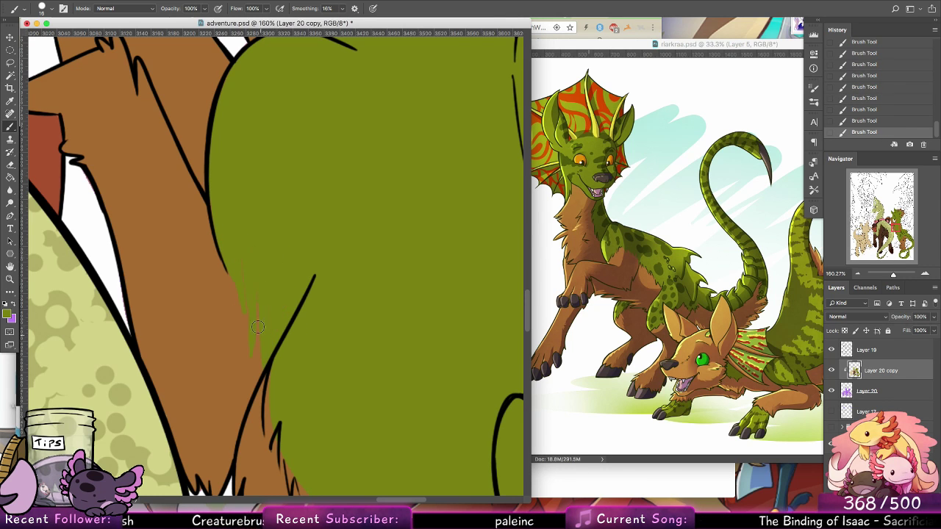
Step: Refine the green and brown boundary along the chest and belly fur tufts, alternating the two sampled colours
{"action": "left_click_drag", "start_coordinate": [338, 402], "coordinate": [299, 283]}
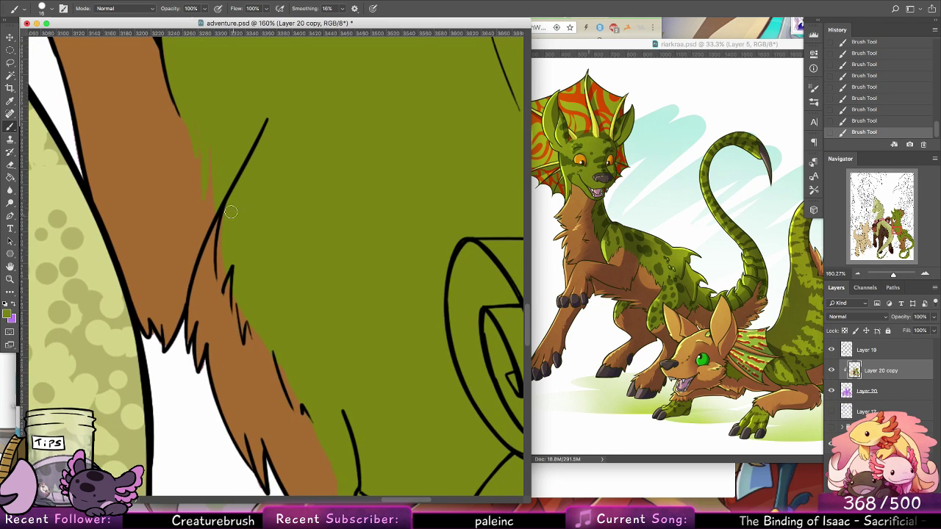
{"action": "left_click", "coordinate": [221, 274], "text": "alt"}
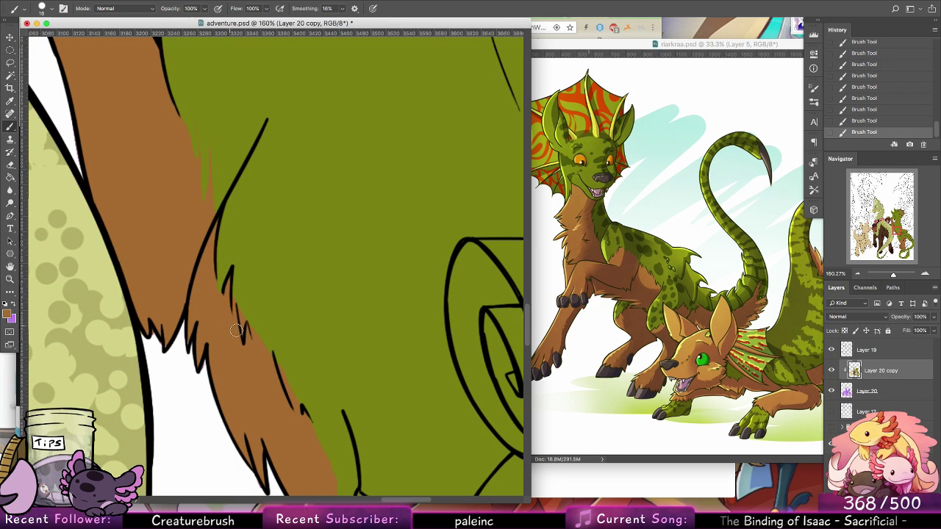
{"action": "left_click_drag", "start_coordinate": [240, 274], "coordinate": [245, 341]}
{"action": "left_click_drag", "start_coordinate": [243, 296], "coordinate": [245, 337]}
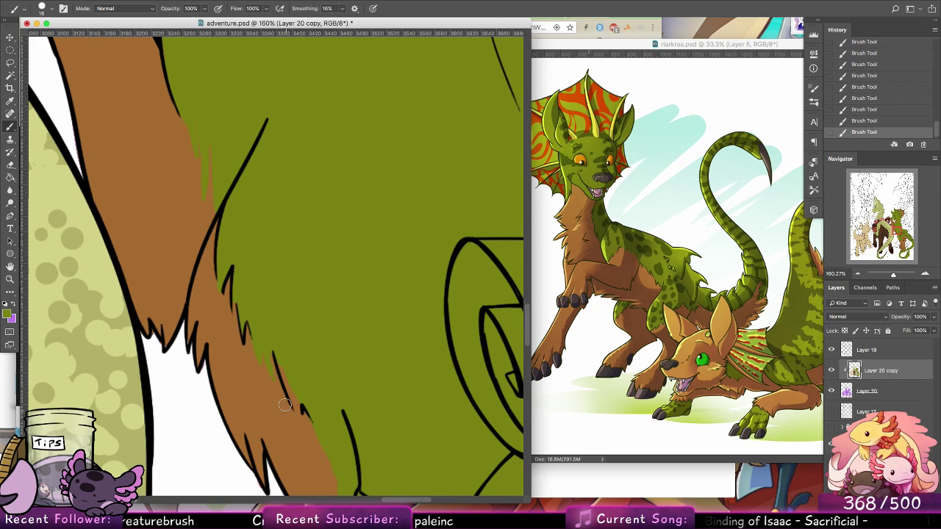
{"action": "mouse_move", "coordinate": [342, 358]}
{"action": "left_mouse_down"}
{"action": "mouse_move", "coordinate": [303, 285]}
{"action": "mouse_move", "coordinate": [283, 211]}
{"action": "left_mouse_up"}
{"action": "mouse_move", "coordinate": [260, 276]}
{"action": "left_mouse_down"}
{"action": "mouse_move", "coordinate": [284, 340]}
{"action": "mouse_move", "coordinate": [270, 271]}
{"action": "mouse_move", "coordinate": [298, 375]}
{"action": "mouse_move", "coordinate": [279, 296]}
{"action": "mouse_move", "coordinate": [291, 361]}
{"action": "mouse_move", "coordinate": [293, 336]}
{"action": "mouse_move", "coordinate": [281, 419]}
{"action": "left_mouse_up"}
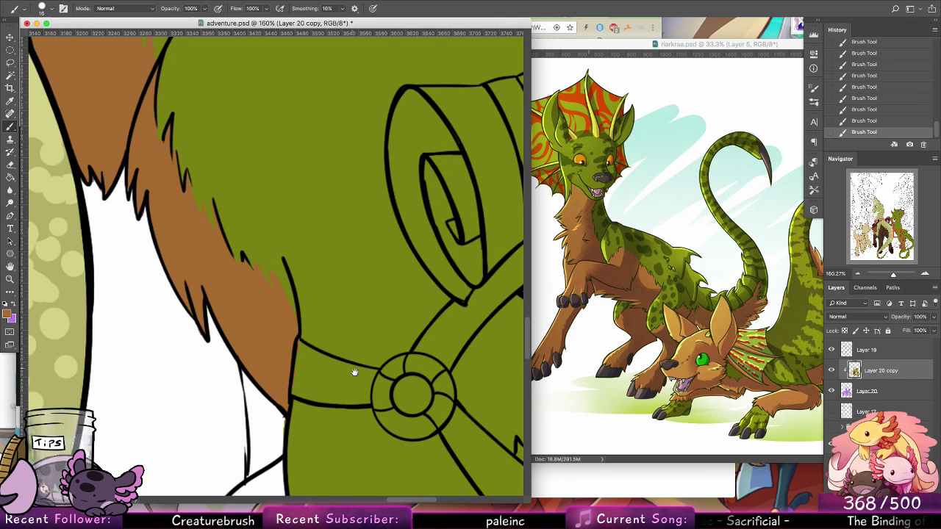
Step: Paint brown up to the inked fur tufts on the dragon's near thigh below the harness ring
{"action": "mouse_move", "coordinate": [355, 354]}
{"action": "left_mouse_down"}
{"action": "mouse_move", "coordinate": [325, 287]}
{"action": "mouse_move", "coordinate": [296, 263]}
{"action": "left_mouse_up"}
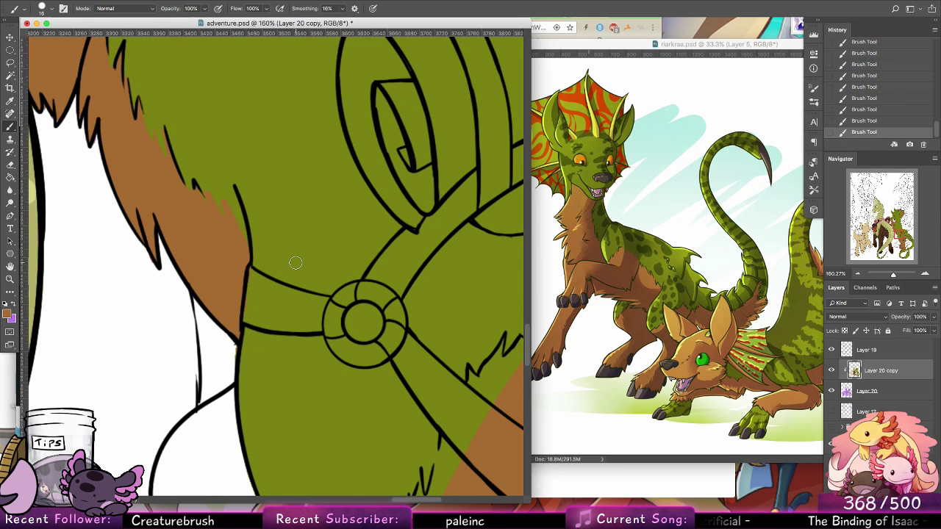
{"action": "left_click_drag", "start_coordinate": [401, 421], "coordinate": [314, 245]}
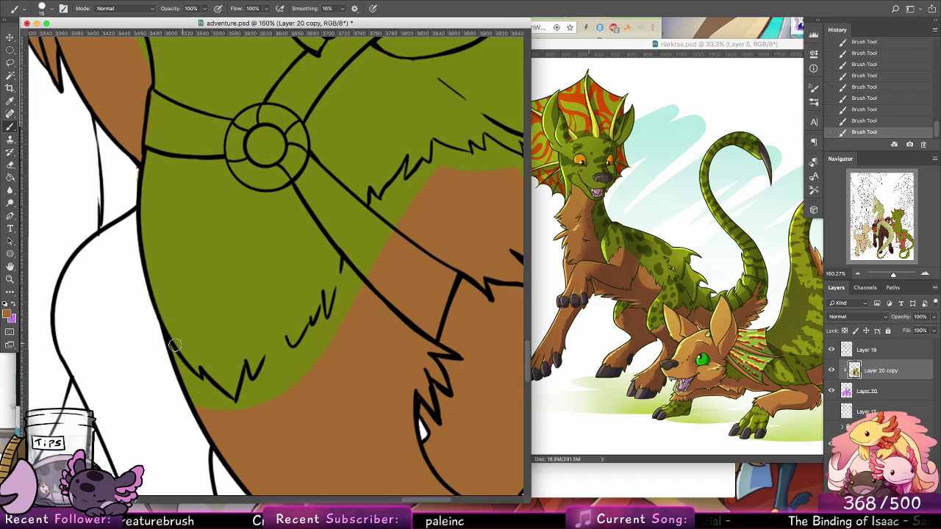
{"action": "mouse_move", "coordinate": [164, 336]}
{"action": "left_mouse_down"}
{"action": "mouse_move", "coordinate": [248, 422]}
{"action": "mouse_move", "coordinate": [201, 385]}
{"action": "mouse_move", "coordinate": [258, 420]}
{"action": "mouse_move", "coordinate": [236, 412]}
{"action": "left_mouse_up"}
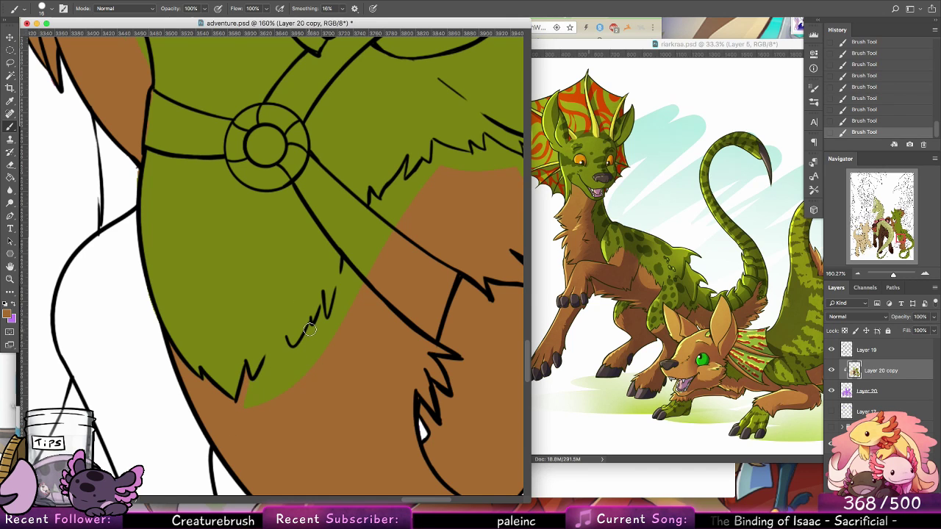
{"action": "mouse_move", "coordinate": [309, 331]}
{"action": "left_mouse_down"}
{"action": "mouse_move", "coordinate": [247, 397]}
{"action": "mouse_move", "coordinate": [286, 330]}
{"action": "mouse_move", "coordinate": [286, 355]}
{"action": "left_mouse_up"}
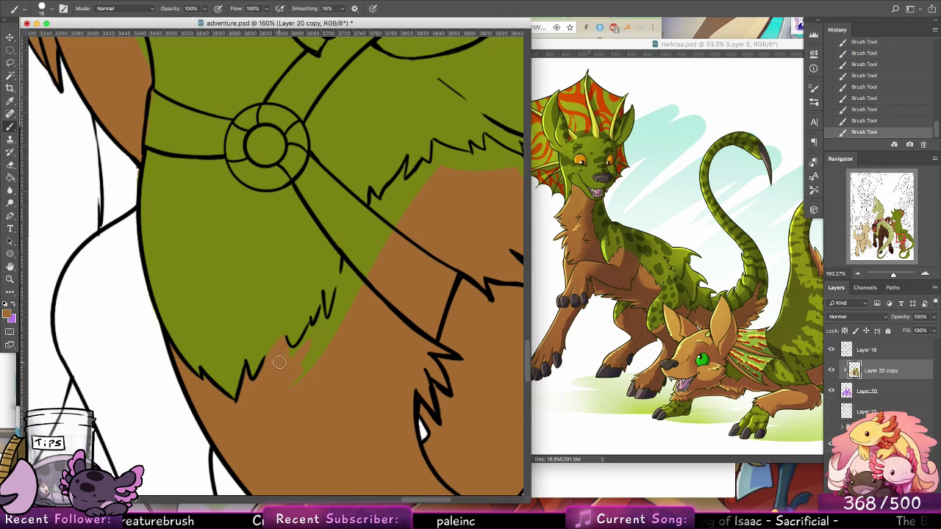
{"action": "mouse_move", "coordinate": [282, 368]}
{"action": "left_mouse_down"}
{"action": "mouse_move", "coordinate": [300, 348]}
{"action": "mouse_move", "coordinate": [324, 308]}
{"action": "mouse_move", "coordinate": [293, 386]}
{"action": "mouse_move", "coordinate": [332, 327]}
{"action": "left_mouse_up"}
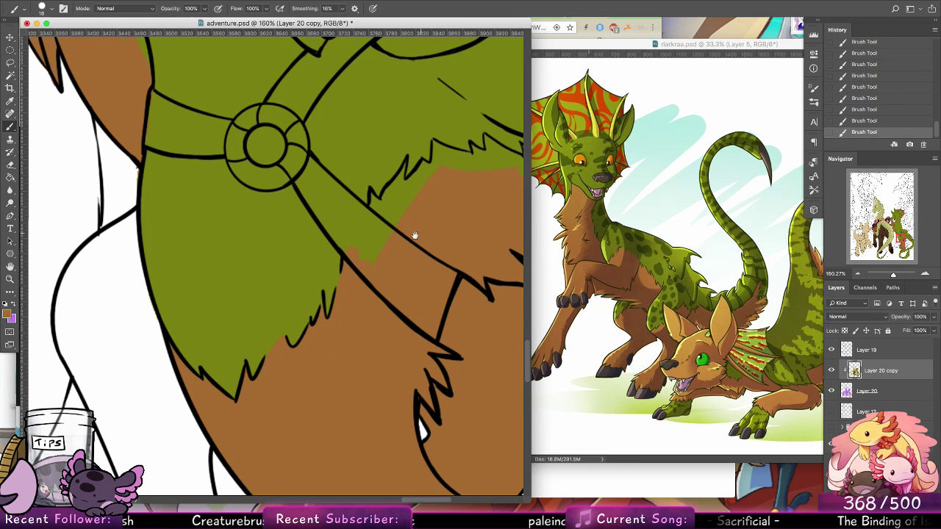
Step: Paint brown up to the inked fur tufts on the dragon's flank behind the harness ring, correcting the tuft edges with the sampled green
{"action": "mouse_move", "coordinate": [415, 243]}
{"action": "left_mouse_down"}
{"action": "mouse_move", "coordinate": [366, 258]}
{"action": "mouse_move", "coordinate": [322, 311]}
{"action": "left_mouse_up"}
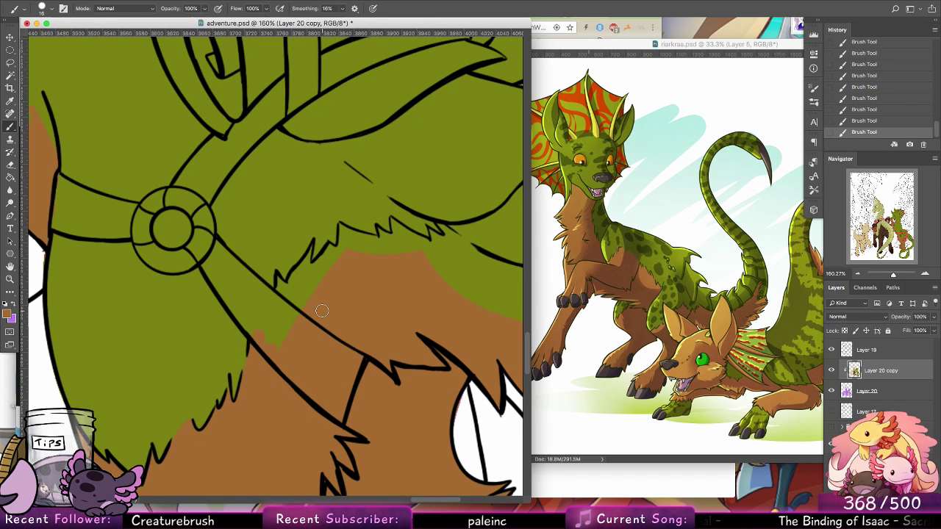
{"action": "mouse_move", "coordinate": [282, 284]}
{"action": "left_mouse_down"}
{"action": "mouse_move", "coordinate": [292, 305]}
{"action": "mouse_move", "coordinate": [310, 251]}
{"action": "mouse_move", "coordinate": [301, 287]}
{"action": "mouse_move", "coordinate": [326, 255]}
{"action": "left_mouse_up"}
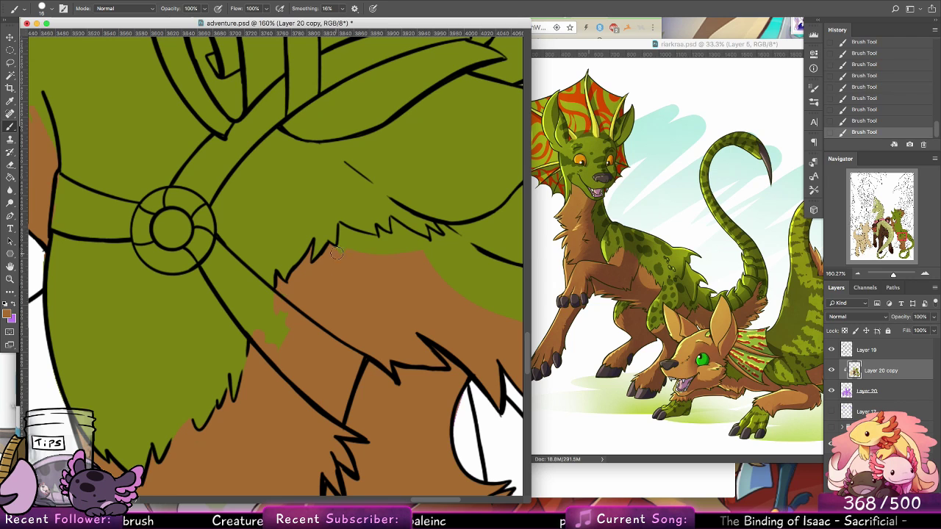
{"action": "left_click_drag", "start_coordinate": [340, 228], "coordinate": [373, 244]}
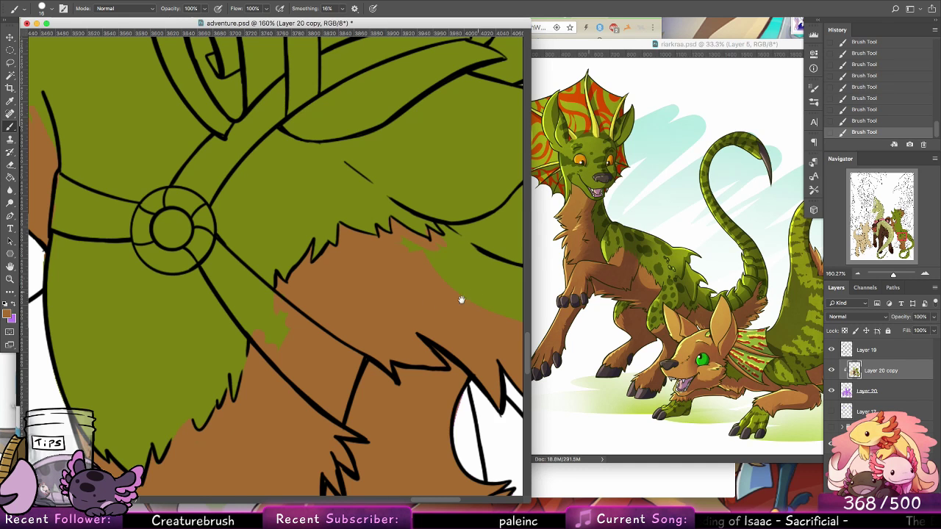
{"action": "left_click_drag", "start_coordinate": [458, 301], "coordinate": [191, 269]}
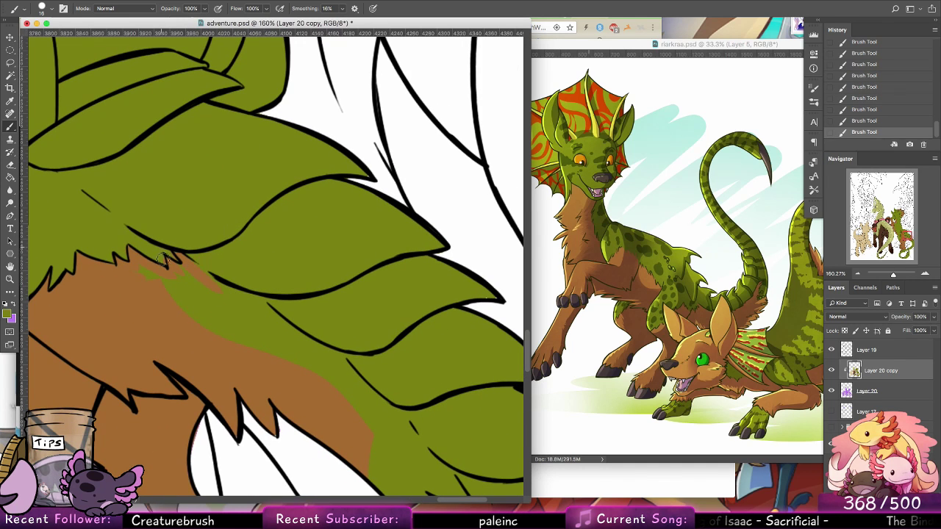
{"action": "left_click", "coordinate": [180, 271], "text": "alt"}
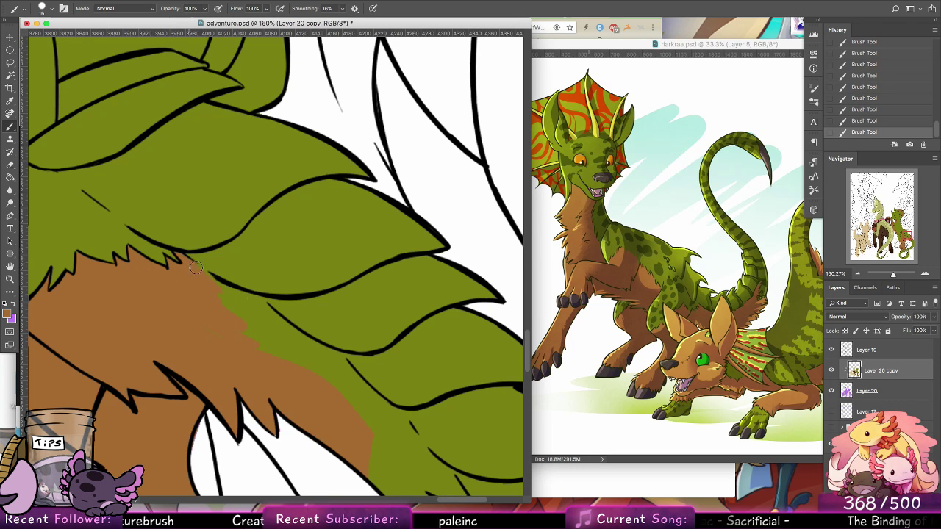
{"action": "left_click_drag", "start_coordinate": [195, 268], "coordinate": [234, 290]}
Step: Fill the dragon's underside brown beneath the back scales as far as the tufts at the tail base, using a 48 px brush
{"action": "left_click_drag", "start_coordinate": [339, 351], "coordinate": [255, 267]}
{"action": "left_click", "coordinate": [52, 9]}
{"action": "left_click", "coordinate": [79, 131]}
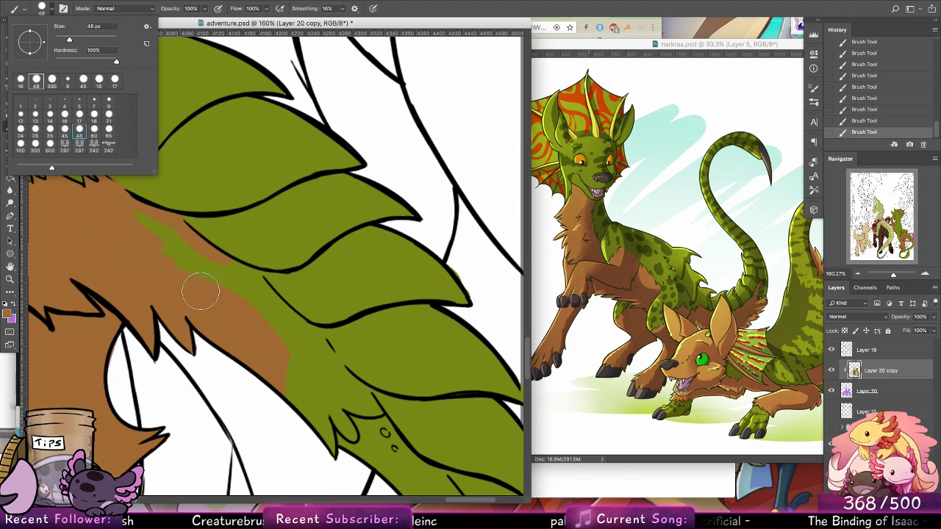
{"action": "mouse_move", "coordinate": [193, 287]}
{"action": "left_mouse_down"}
{"action": "mouse_move", "coordinate": [245, 313]}
{"action": "mouse_move", "coordinate": [214, 273]}
{"action": "mouse_move", "coordinate": [243, 286]}
{"action": "mouse_move", "coordinate": [291, 341]}
{"action": "mouse_move", "coordinate": [249, 289]}
{"action": "mouse_move", "coordinate": [328, 380]}
{"action": "mouse_move", "coordinate": [272, 311]}
{"action": "mouse_move", "coordinate": [371, 393]}
{"action": "mouse_move", "coordinate": [345, 390]}
{"action": "mouse_move", "coordinate": [375, 402]}
{"action": "mouse_move", "coordinate": [351, 382]}
{"action": "mouse_move", "coordinate": [341, 421]}
{"action": "mouse_move", "coordinate": [351, 436]}
{"action": "mouse_move", "coordinate": [314, 380]}
{"action": "mouse_move", "coordinate": [339, 430]}
{"action": "mouse_move", "coordinate": [326, 454]}
{"action": "mouse_move", "coordinate": [276, 346]}
{"action": "mouse_move", "coordinate": [306, 441]}
{"action": "mouse_move", "coordinate": [331, 412]}
{"action": "mouse_move", "coordinate": [300, 347]}
{"action": "left_mouse_up"}
Step: Restore green over the brown spill on the scales at the tail base with a 14 px brush
{"action": "left_click", "coordinate": [42, 9]}
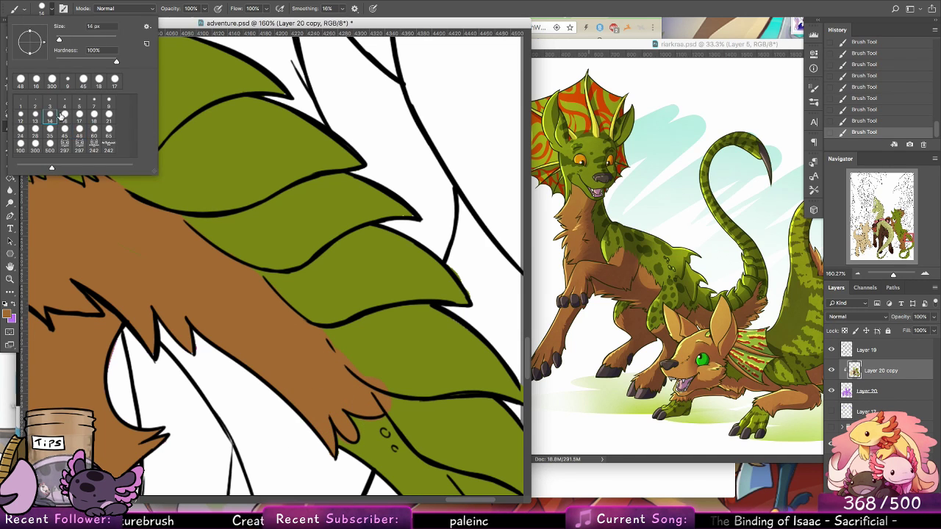
{"action": "left_click", "coordinate": [52, 116]}
{"action": "left_click", "coordinate": [369, 354], "text": "alt"}
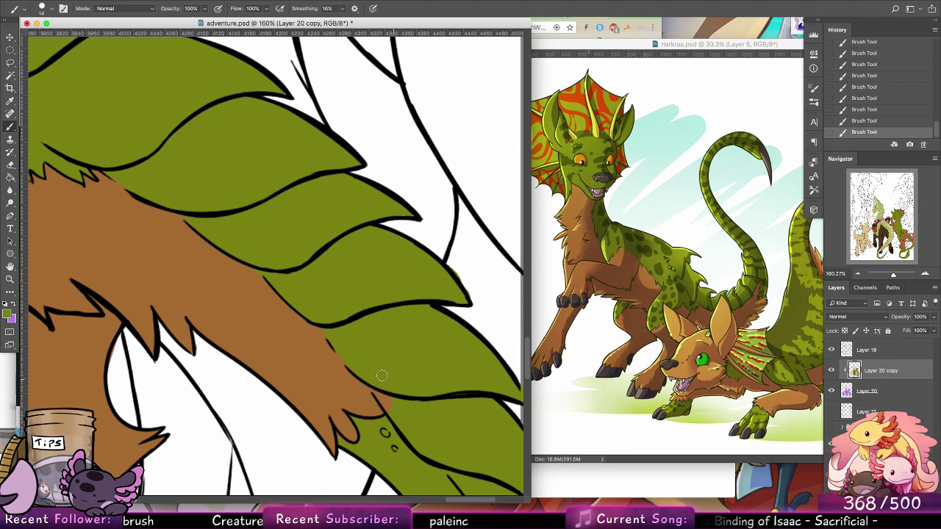
{"action": "left_click_drag", "start_coordinate": [382, 375], "coordinate": [388, 407]}
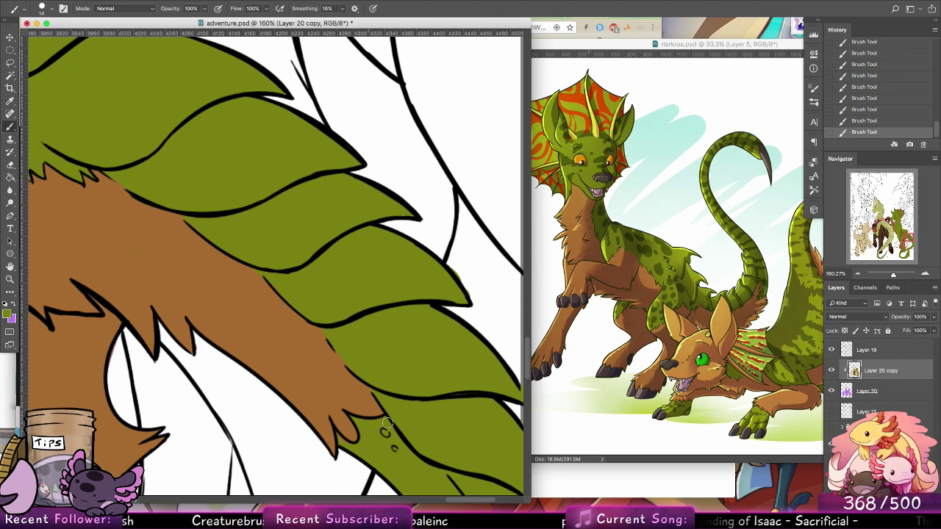
Step: Paint the green part of the lower hind leg above the tail and the fur tuft beneath it brown with a 35 px brush
{"action": "scroll", "coordinate": [383, 417], "scroll_direction": "down", "scroll_amount": 10}
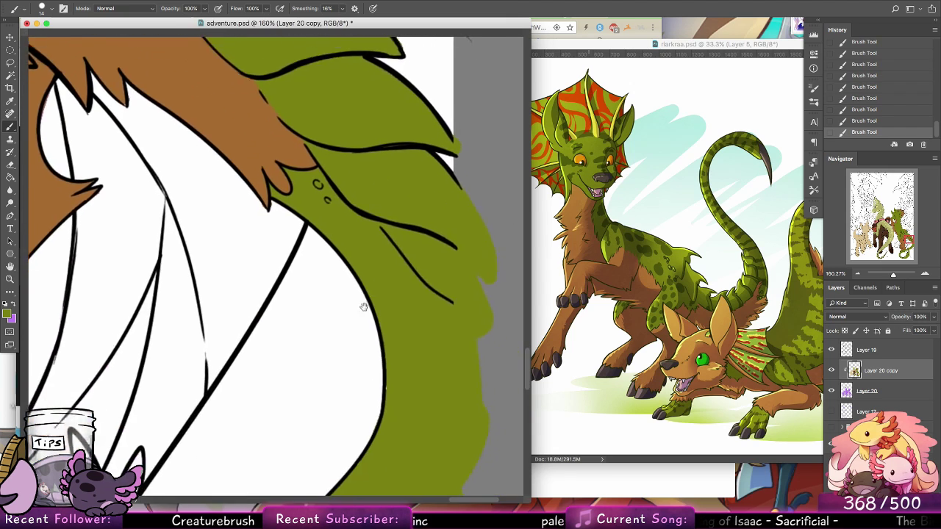
{"action": "scroll", "coordinate": [341, 302], "scroll_direction": "down", "scroll_amount": 8}
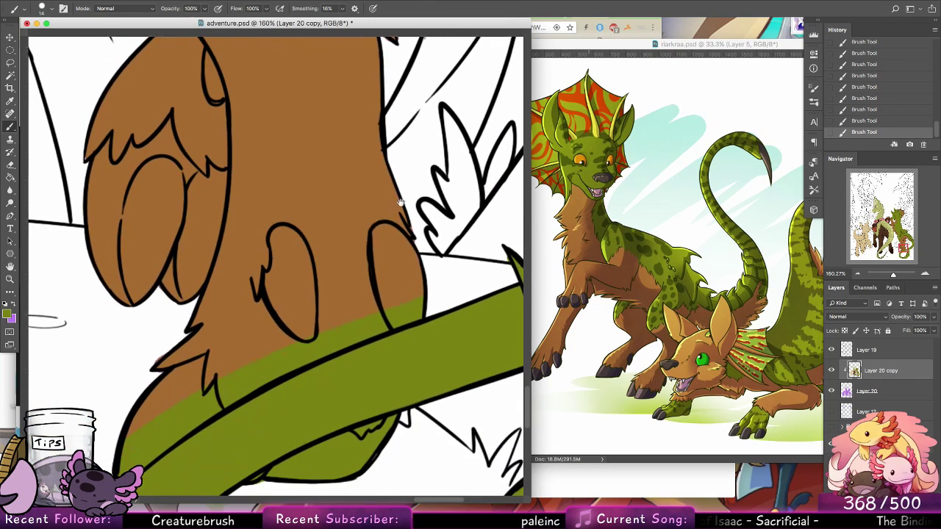
{"action": "key", "text": "super+r"}
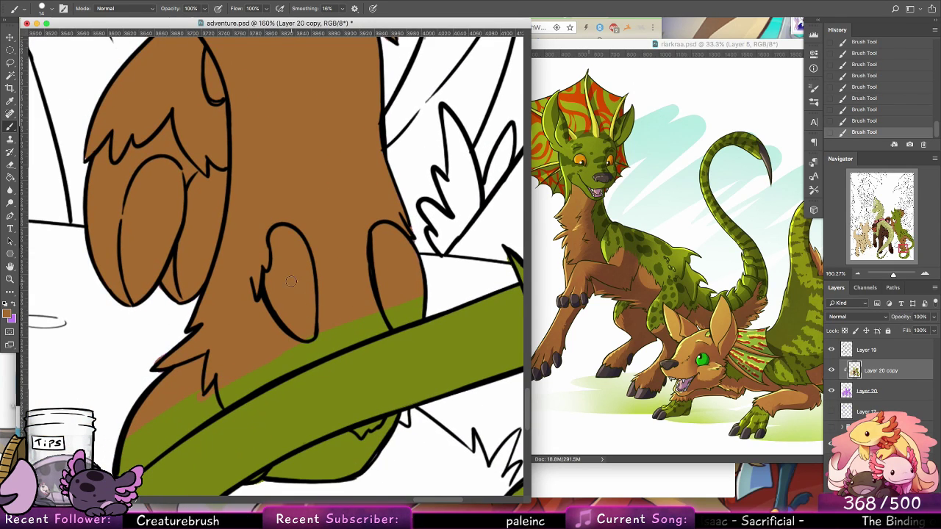
{"action": "left_click", "coordinate": [42, 8]}
{"action": "left_click", "coordinate": [50, 132]}
{"action": "mouse_move", "coordinate": [236, 381]}
{"action": "left_mouse_down"}
{"action": "mouse_move", "coordinate": [328, 335]}
{"action": "mouse_move", "coordinate": [219, 400]}
{"action": "mouse_move", "coordinate": [434, 300]}
{"action": "left_mouse_up"}
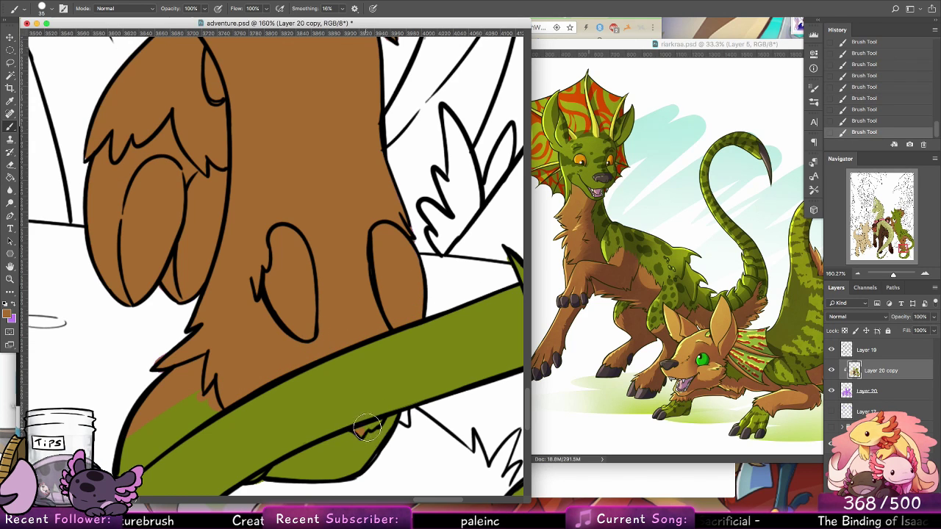
{"action": "left_click", "coordinate": [360, 453], "text": "alt"}
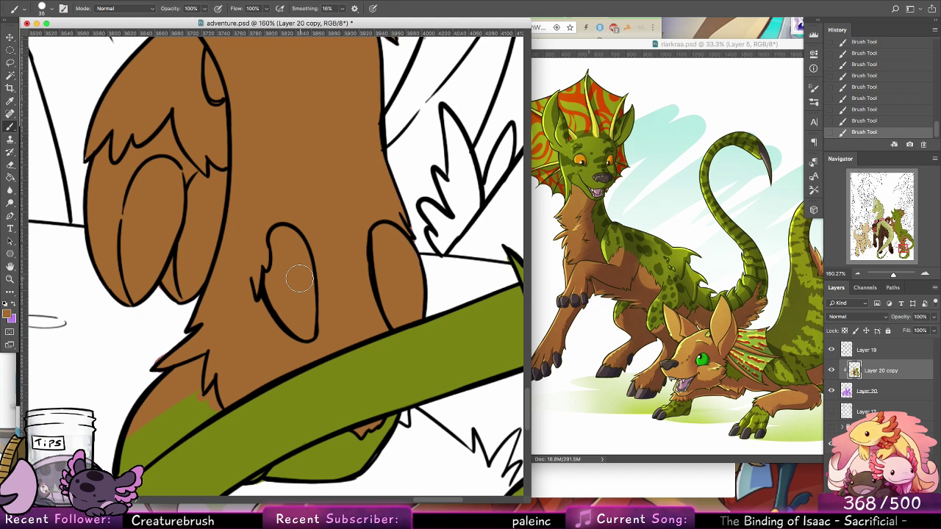
Step: Erase the stray base colour outside the hind leg outlines and ankle tufts on Layer 20, and return to Layer 20 copy
{"action": "scroll", "coordinate": [300, 278], "scroll_direction": "up", "scroll_amount": 10}
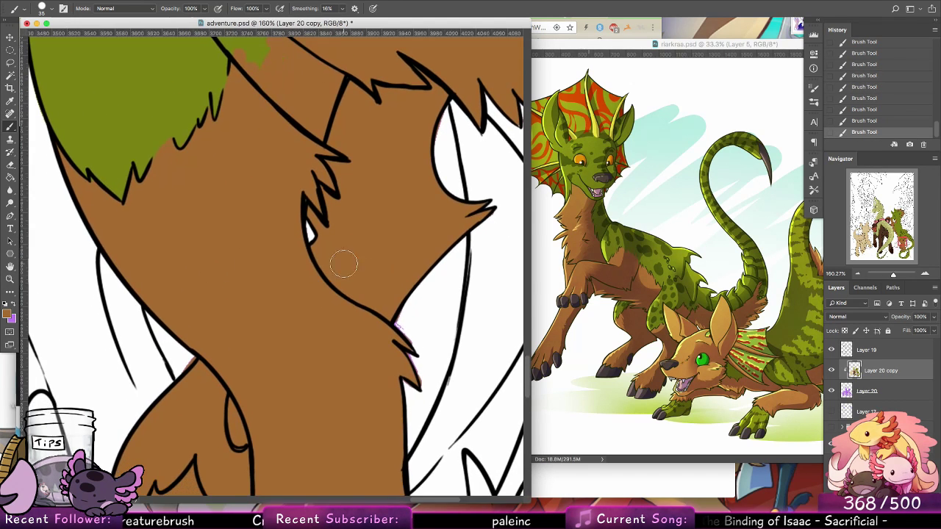
{"action": "key", "text": "e"}
{"action": "left_click", "coordinate": [875, 397]}
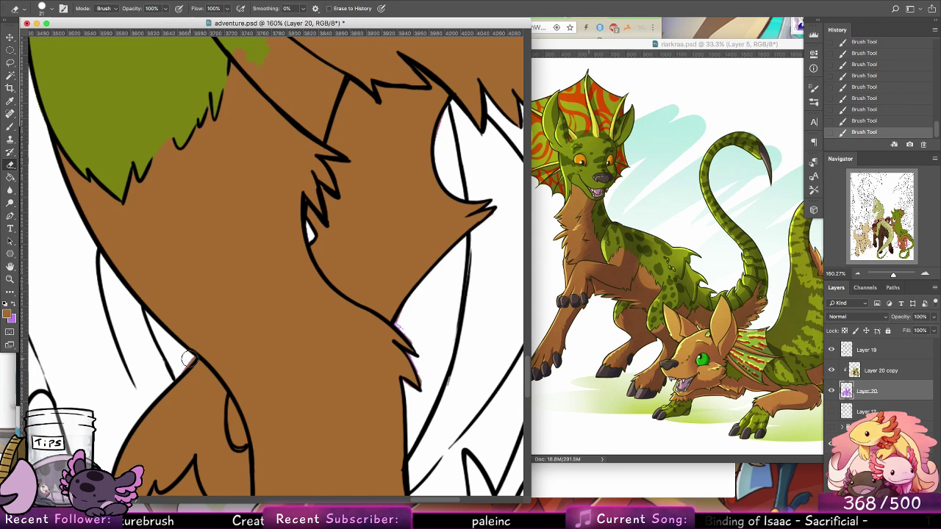
{"action": "mouse_move", "coordinate": [190, 359]}
{"action": "left_mouse_down"}
{"action": "mouse_move", "coordinate": [163, 381]}
{"action": "mouse_move", "coordinate": [192, 359]}
{"action": "left_mouse_up"}
{"action": "mouse_move", "coordinate": [213, 419]}
{"action": "left_mouse_down"}
{"action": "mouse_move", "coordinate": [307, 263]}
{"action": "mouse_move", "coordinate": [332, 143]}
{"action": "left_mouse_up"}
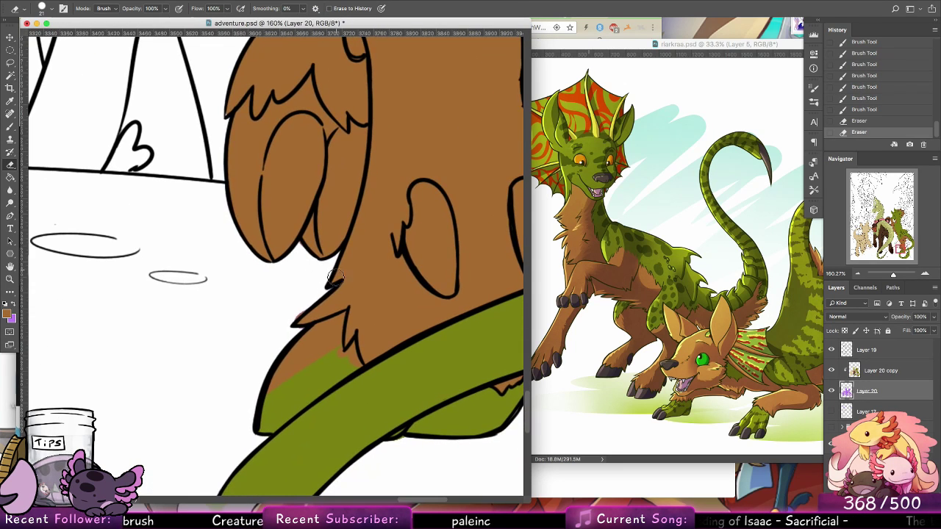
{"action": "left_click_drag", "start_coordinate": [277, 337], "coordinate": [320, 292]}
{"action": "key", "text": "alt+bracketright"}
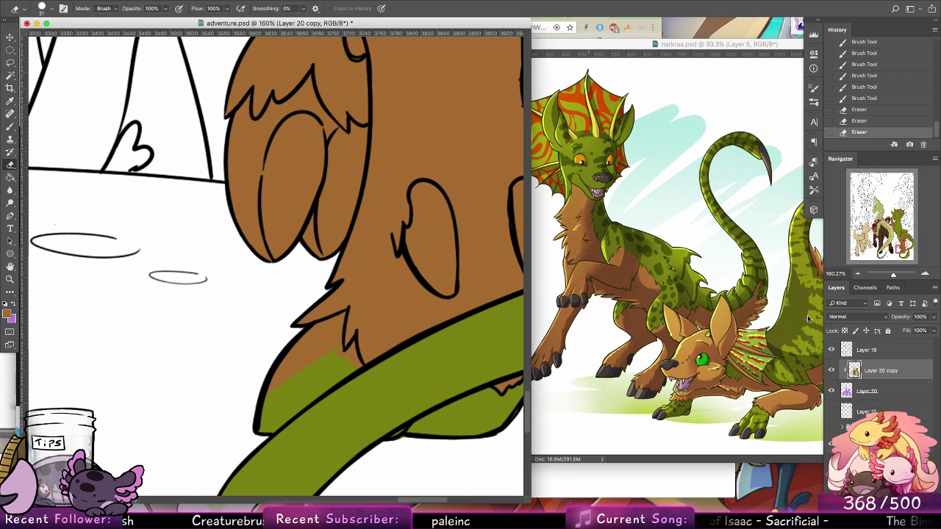
Step: Paint the outer claw of the raised hind foot dark grey-brown up to the fur tufts, refining the edge with a 21 px brush
{"action": "key", "text": "b"}
{"action": "scroll", "coordinate": [374, 279], "scroll_direction": "up", "scroll_amount": 5}
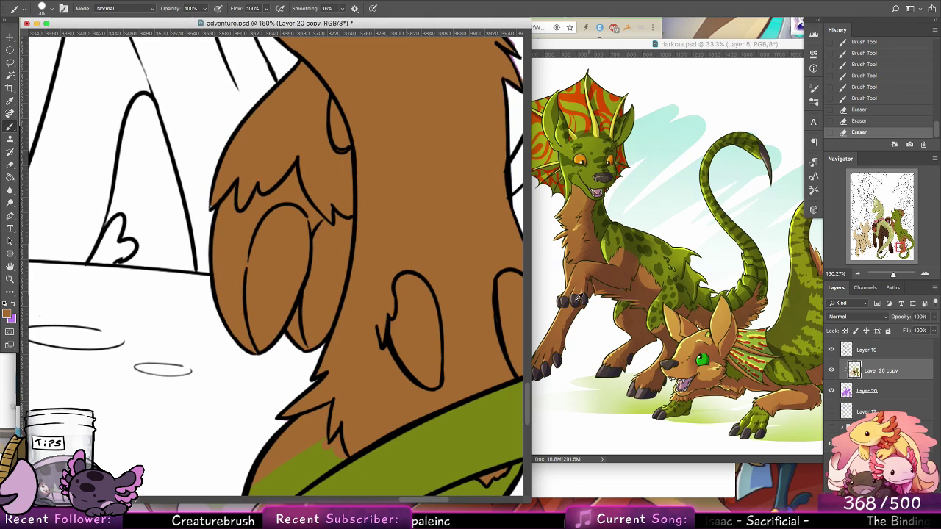
{"action": "mouse_move", "coordinate": [257, 341]}
{"action": "left_mouse_down"}
{"action": "mouse_move", "coordinate": [216, 232]}
{"action": "mouse_move", "coordinate": [232, 334]}
{"action": "left_mouse_up"}
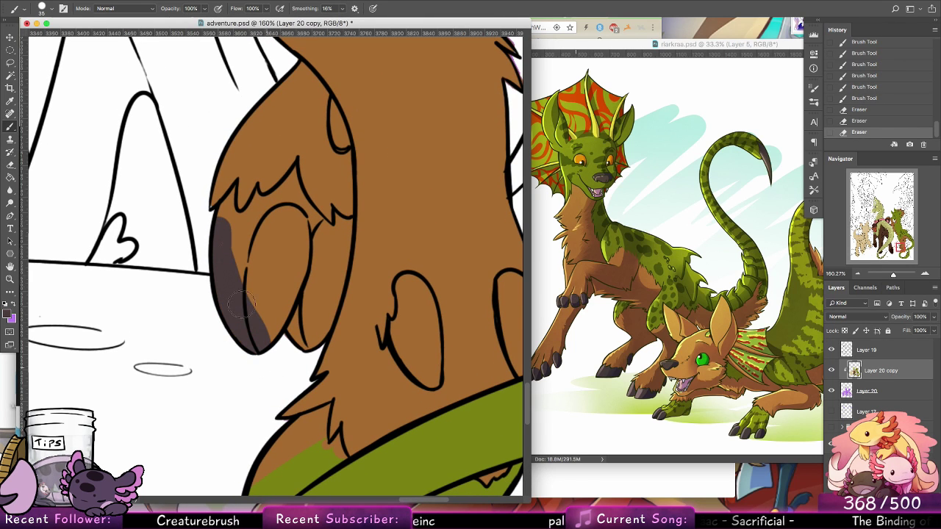
{"action": "left_click", "coordinate": [44, 10]}
{"action": "left_click", "coordinate": [94, 131]}
{"action": "left_click", "coordinate": [109, 116]}
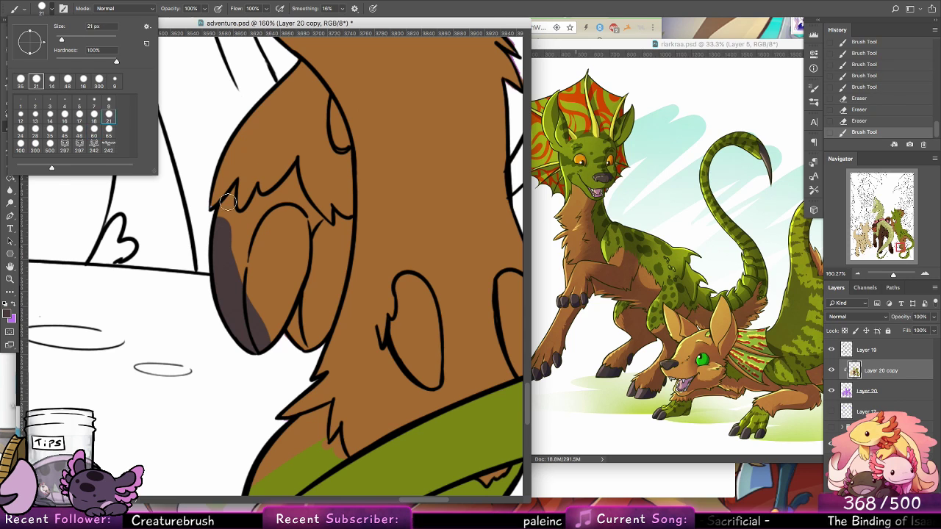
{"action": "mouse_move", "coordinate": [233, 189]}
{"action": "left_mouse_down"}
{"action": "mouse_move", "coordinate": [214, 225]}
{"action": "mouse_move", "coordinate": [232, 194]}
{"action": "mouse_move", "coordinate": [237, 263]}
{"action": "left_mouse_up"}
{"action": "left_click_drag", "start_coordinate": [236, 217], "coordinate": [254, 208]}
{"action": "left_click_drag", "start_coordinate": [257, 215], "coordinate": [256, 193]}
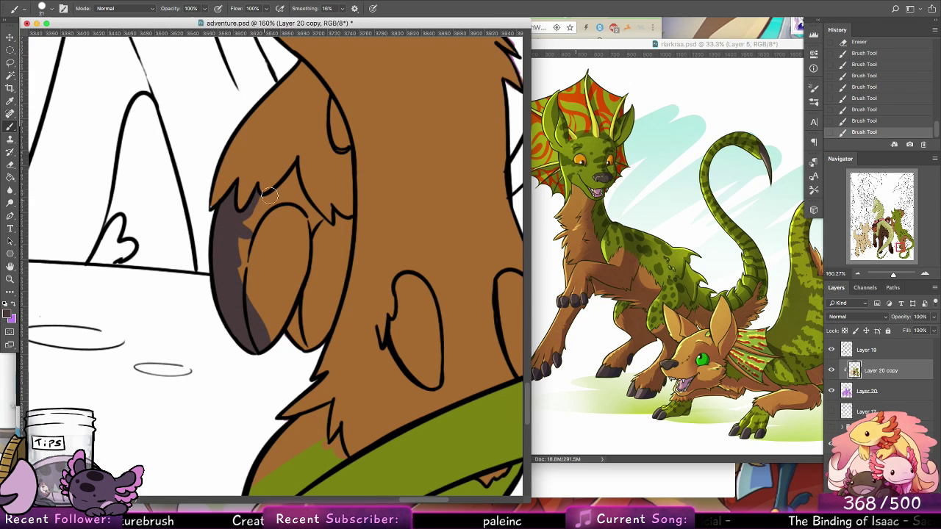
{"action": "left_click_drag", "start_coordinate": [297, 168], "coordinate": [281, 190]}
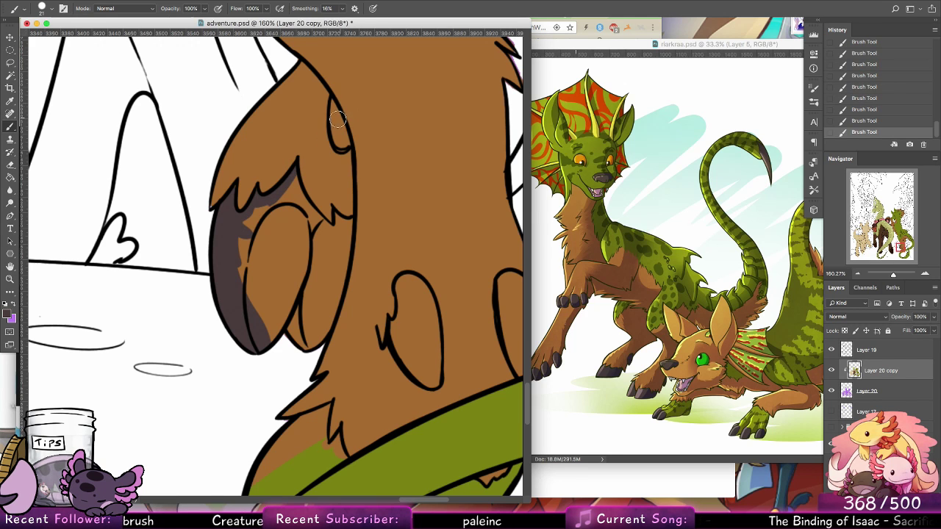
Step: Fill the raised foot's dewclaw and its remaining front claws with the same dark grey-brown
{"action": "mouse_move", "coordinate": [338, 119]}
{"action": "left_mouse_down"}
{"action": "mouse_move", "coordinate": [342, 151]}
{"action": "mouse_move", "coordinate": [335, 118]}
{"action": "mouse_move", "coordinate": [347, 125]}
{"action": "left_mouse_up"}
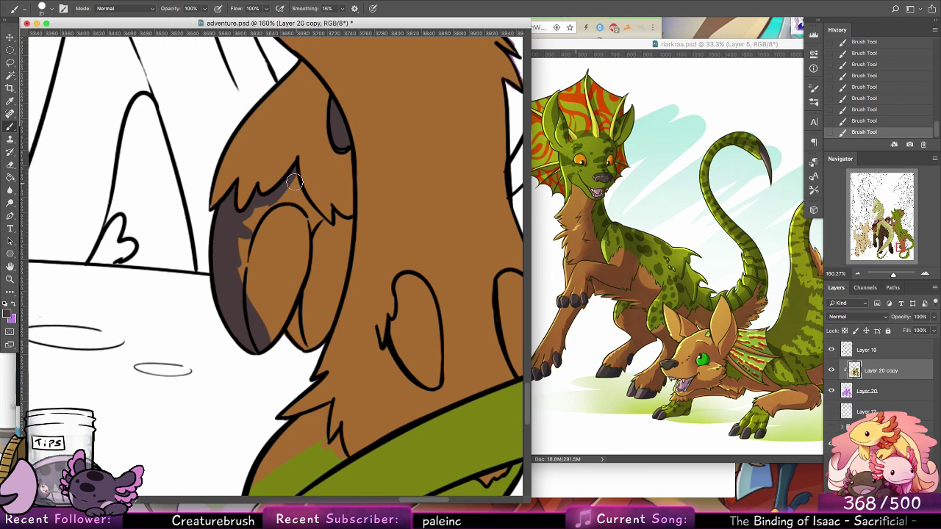
{"action": "mouse_move", "coordinate": [294, 182]}
{"action": "left_mouse_down"}
{"action": "mouse_move", "coordinate": [322, 231]}
{"action": "mouse_move", "coordinate": [306, 206]}
{"action": "mouse_move", "coordinate": [345, 231]}
{"action": "mouse_move", "coordinate": [338, 217]}
{"action": "mouse_move", "coordinate": [350, 224]}
{"action": "mouse_move", "coordinate": [335, 269]}
{"action": "mouse_move", "coordinate": [340, 229]}
{"action": "mouse_move", "coordinate": [328, 303]}
{"action": "mouse_move", "coordinate": [345, 257]}
{"action": "mouse_move", "coordinate": [305, 352]}
{"action": "left_mouse_up"}
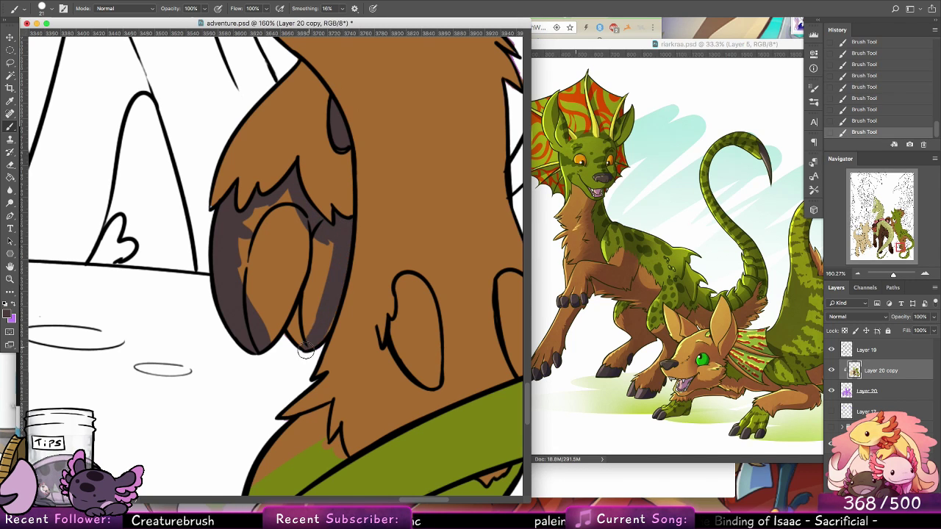
{"action": "mouse_move", "coordinate": [326, 316]}
{"action": "left_mouse_down"}
{"action": "mouse_move", "coordinate": [330, 238]}
{"action": "mouse_move", "coordinate": [290, 194]}
{"action": "mouse_move", "coordinate": [260, 213]}
{"action": "mouse_move", "coordinate": [234, 273]}
{"action": "mouse_move", "coordinate": [279, 349]}
{"action": "mouse_move", "coordinate": [260, 220]}
{"action": "mouse_move", "coordinate": [253, 282]}
{"action": "mouse_move", "coordinate": [270, 255]}
{"action": "mouse_move", "coordinate": [275, 300]}
{"action": "mouse_move", "coordinate": [287, 231]}
{"action": "mouse_move", "coordinate": [296, 345]}
{"action": "mouse_move", "coordinate": [298, 224]}
{"action": "mouse_move", "coordinate": [302, 336]}
{"action": "mouse_move", "coordinate": [317, 264]}
{"action": "mouse_move", "coordinate": [323, 297]}
{"action": "left_mouse_up"}
Step: Paint the planted hind foot's hoof dark grey-brown on both sides of the tail, keeping the fur tufts brown
{"action": "scroll", "coordinate": [360, 344], "scroll_direction": "down", "scroll_amount": 3}
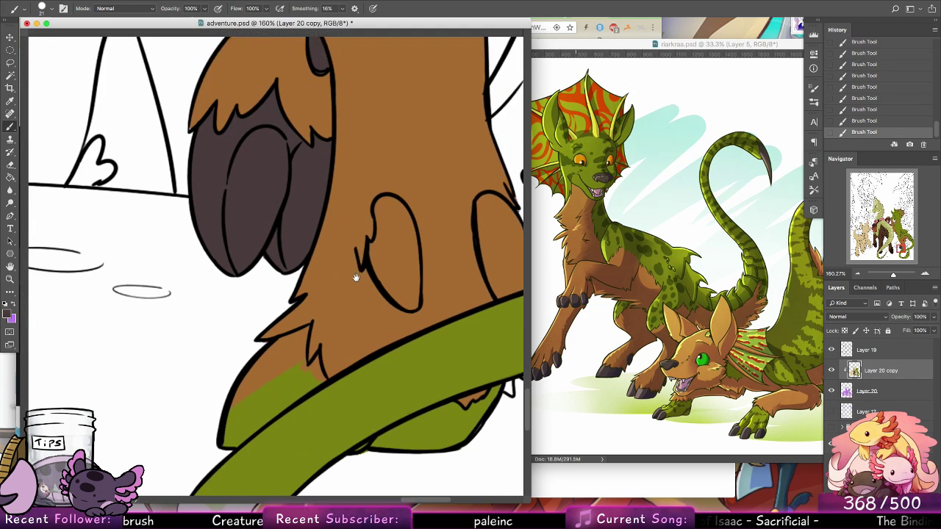
{"action": "scroll", "coordinate": [375, 294], "scroll_direction": "left", "scroll_amount": 1}
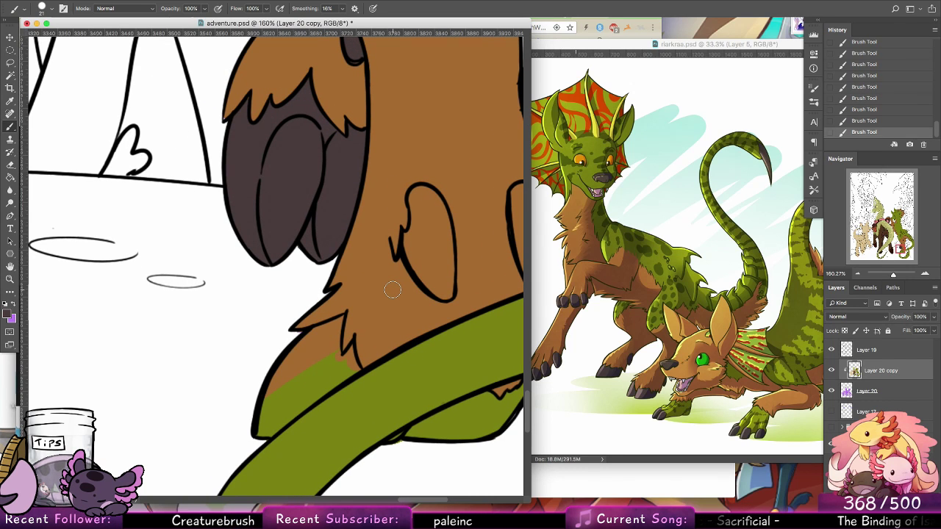
{"action": "mouse_move", "coordinate": [315, 332]}
{"action": "left_mouse_down"}
{"action": "mouse_move", "coordinate": [345, 313]}
{"action": "mouse_move", "coordinate": [333, 376]}
{"action": "mouse_move", "coordinate": [335, 333]}
{"action": "mouse_move", "coordinate": [318, 336]}
{"action": "mouse_move", "coordinate": [326, 361]}
{"action": "mouse_move", "coordinate": [307, 385]}
{"action": "left_mouse_up"}
{"action": "scroll", "coordinate": [316, 353], "scroll_direction": "down", "scroll_amount": 3}
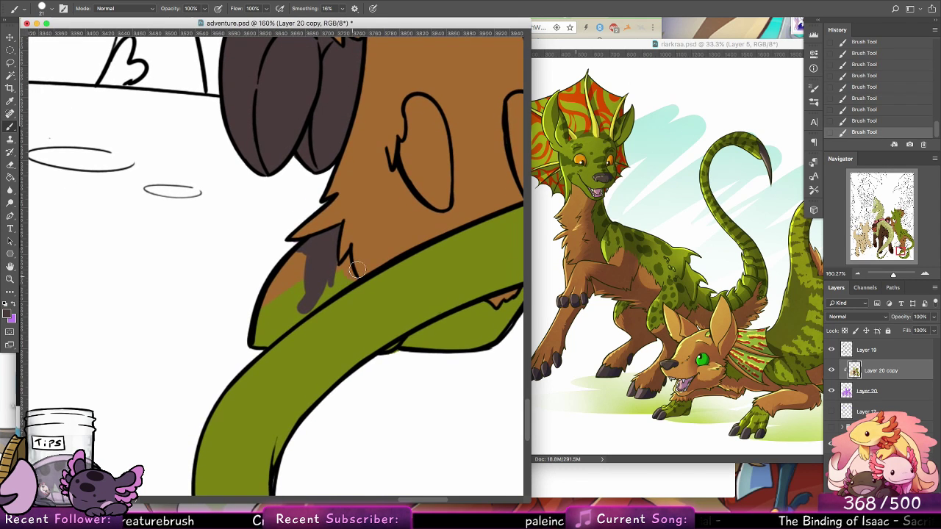
{"action": "mouse_move", "coordinate": [356, 235]}
{"action": "left_mouse_down"}
{"action": "mouse_move", "coordinate": [282, 298]}
{"action": "mouse_move", "coordinate": [299, 260]}
{"action": "mouse_move", "coordinate": [285, 266]}
{"action": "mouse_move", "coordinate": [258, 333]}
{"action": "mouse_move", "coordinate": [304, 290]}
{"action": "mouse_move", "coordinate": [307, 301]}
{"action": "mouse_move", "coordinate": [268, 339]}
{"action": "mouse_move", "coordinate": [361, 270]}
{"action": "mouse_move", "coordinate": [276, 335]}
{"action": "mouse_move", "coordinate": [351, 269]}
{"action": "left_mouse_up"}
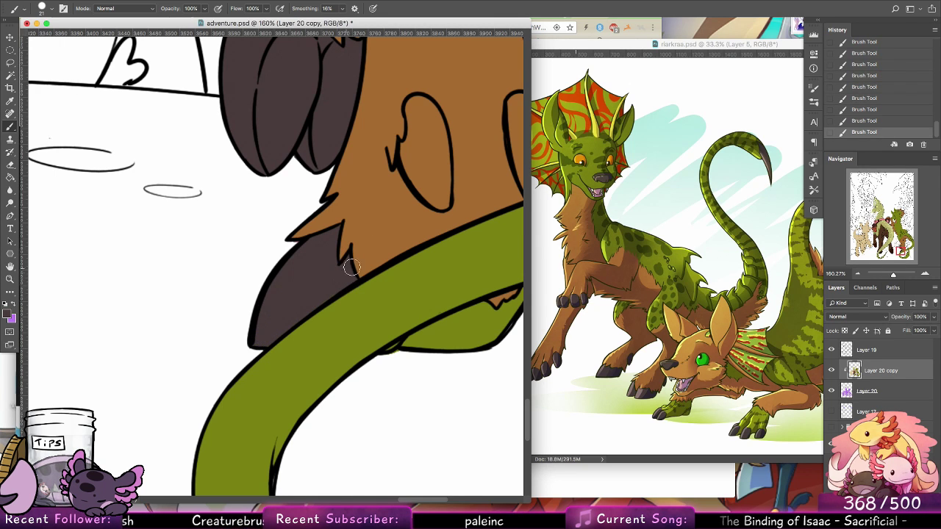
{"action": "left_click_drag", "start_coordinate": [465, 256], "coordinate": [310, 230]}
{"action": "mouse_move", "coordinate": [227, 338]}
{"action": "left_mouse_down"}
{"action": "mouse_move", "coordinate": [341, 277]}
{"action": "mouse_move", "coordinate": [272, 312]}
{"action": "mouse_move", "coordinate": [329, 284]}
{"action": "mouse_move", "coordinate": [344, 298]}
{"action": "mouse_move", "coordinate": [377, 266]}
{"action": "mouse_move", "coordinate": [329, 319]}
{"action": "mouse_move", "coordinate": [254, 332]}
{"action": "left_mouse_up"}
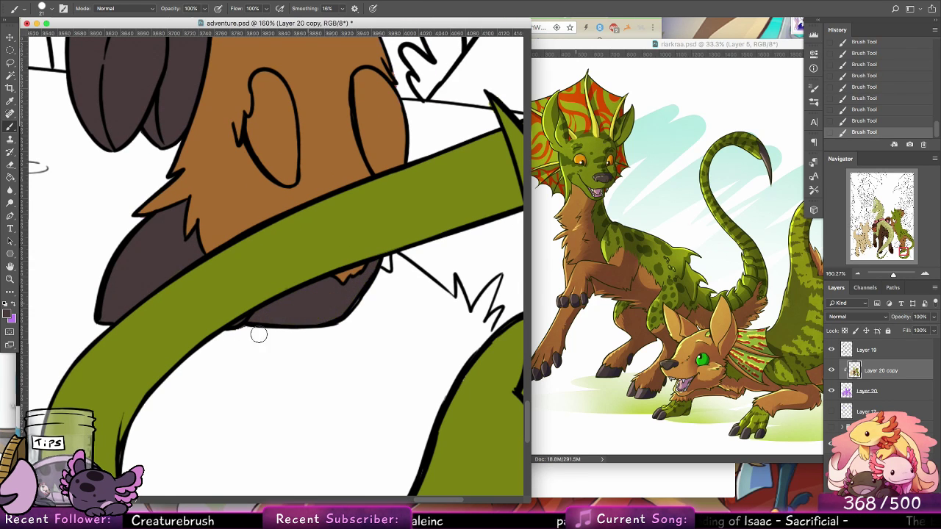
Step: Fill the two oval dewclaws on the planted hind leg above the tail with dark grey-brown
{"action": "left_click_drag", "start_coordinate": [401, 302], "coordinate": [386, 312]}
{"action": "left_click_drag", "start_coordinate": [365, 137], "coordinate": [370, 306]}
{"action": "mouse_move", "coordinate": [366, 346]}
{"action": "left_mouse_down"}
{"action": "mouse_move", "coordinate": [346, 262]}
{"action": "mouse_move", "coordinate": [354, 256]}
{"action": "mouse_move", "coordinate": [372, 268]}
{"action": "mouse_move", "coordinate": [383, 317]}
{"action": "mouse_move", "coordinate": [375, 271]}
{"action": "mouse_move", "coordinate": [390, 324]}
{"action": "mouse_move", "coordinate": [383, 340]}
{"action": "mouse_move", "coordinate": [365, 308]}
{"action": "mouse_move", "coordinate": [377, 322]}
{"action": "mouse_move", "coordinate": [374, 271]}
{"action": "left_mouse_up"}
{"action": "mouse_move", "coordinate": [255, 289]}
{"action": "left_mouse_down"}
{"action": "mouse_move", "coordinate": [247, 263]}
{"action": "mouse_move", "coordinate": [257, 254]}
{"action": "mouse_move", "coordinate": [272, 305]}
{"action": "mouse_move", "coordinate": [270, 265]}
{"action": "mouse_move", "coordinate": [278, 340]}
{"action": "mouse_move", "coordinate": [243, 335]}
{"action": "mouse_move", "coordinate": [235, 302]}
{"action": "mouse_move", "coordinate": [254, 287]}
{"action": "mouse_move", "coordinate": [267, 298]}
{"action": "left_mouse_up"}
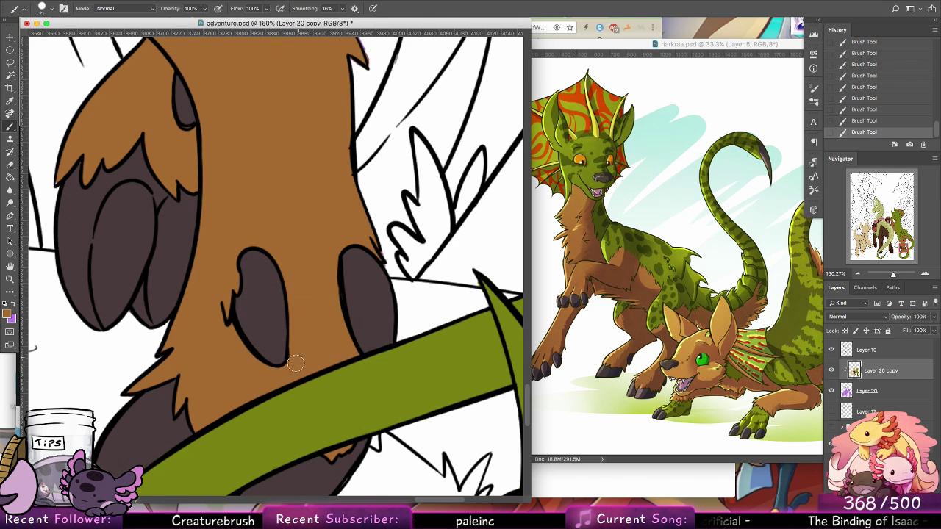
Step: Fill the four claws of the hand gripping the dark brown saddle edge with the dark grey-brown claw colour
{"action": "left_click_drag", "start_coordinate": [360, 214], "coordinate": [228, 382]}
{"action": "left_click_drag", "start_coordinate": [392, 309], "coordinate": [255, 405]}
{"action": "left_click_drag", "start_coordinate": [80, 388], "coordinate": [372, 368]}
{"action": "mouse_move", "coordinate": [161, 377]}
{"action": "left_mouse_down"}
{"action": "mouse_move", "coordinate": [293, 323]}
{"action": "mouse_move", "coordinate": [347, 460]}
{"action": "mouse_move", "coordinate": [332, 279]}
{"action": "mouse_move", "coordinate": [347, 420]}
{"action": "mouse_move", "coordinate": [300, 441]}
{"action": "mouse_move", "coordinate": [339, 282]}
{"action": "mouse_move", "coordinate": [351, 319]}
{"action": "mouse_move", "coordinate": [363, 313]}
{"action": "left_mouse_up"}
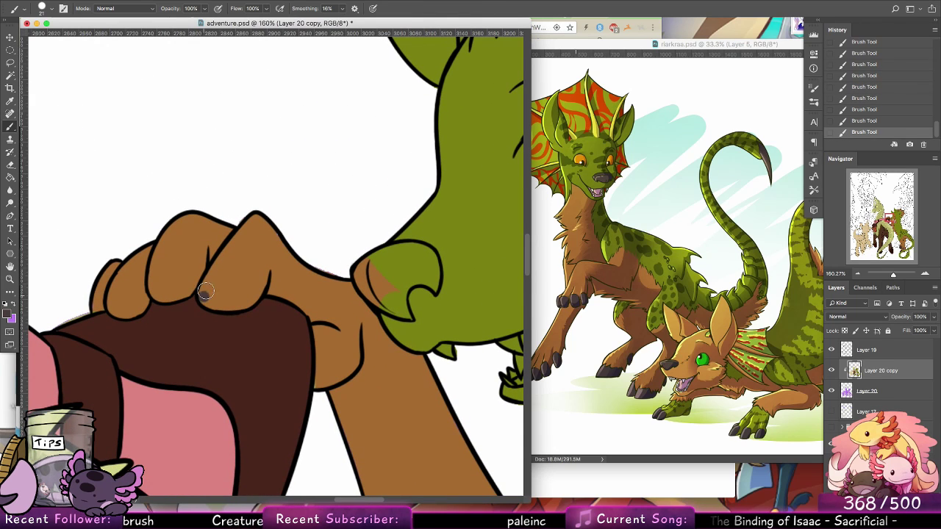
{"action": "mouse_move", "coordinate": [205, 292]}
{"action": "left_mouse_down"}
{"action": "mouse_move", "coordinate": [225, 261]}
{"action": "mouse_move", "coordinate": [251, 269]}
{"action": "mouse_move", "coordinate": [252, 298]}
{"action": "mouse_move", "coordinate": [215, 303]}
{"action": "mouse_move", "coordinate": [235, 291]}
{"action": "left_mouse_up"}
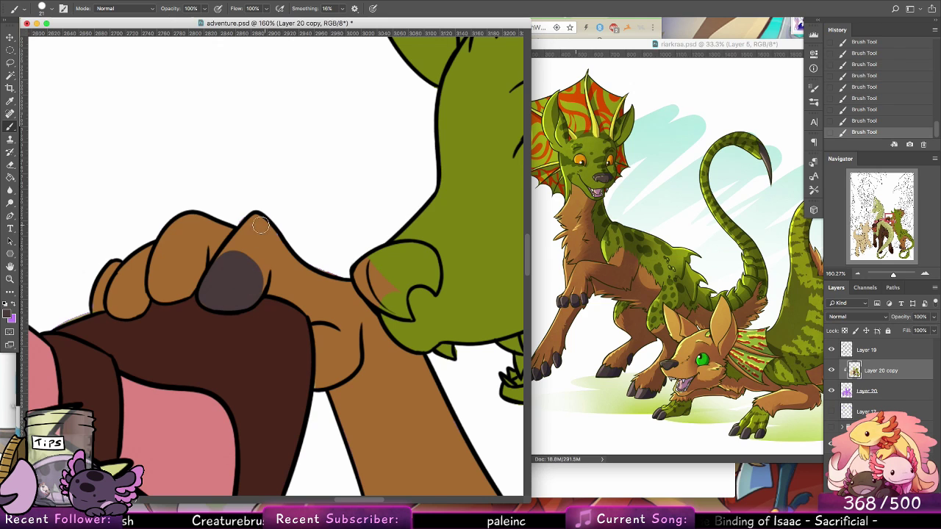
{"action": "left_click_drag", "start_coordinate": [228, 252], "coordinate": [251, 295]}
{"action": "mouse_move", "coordinate": [190, 273]}
{"action": "left_mouse_down"}
{"action": "mouse_move", "coordinate": [171, 293]}
{"action": "mouse_move", "coordinate": [158, 288]}
{"action": "mouse_move", "coordinate": [180, 230]}
{"action": "mouse_move", "coordinate": [192, 277]}
{"action": "mouse_move", "coordinate": [195, 258]}
{"action": "mouse_move", "coordinate": [161, 284]}
{"action": "mouse_move", "coordinate": [160, 260]}
{"action": "left_mouse_up"}
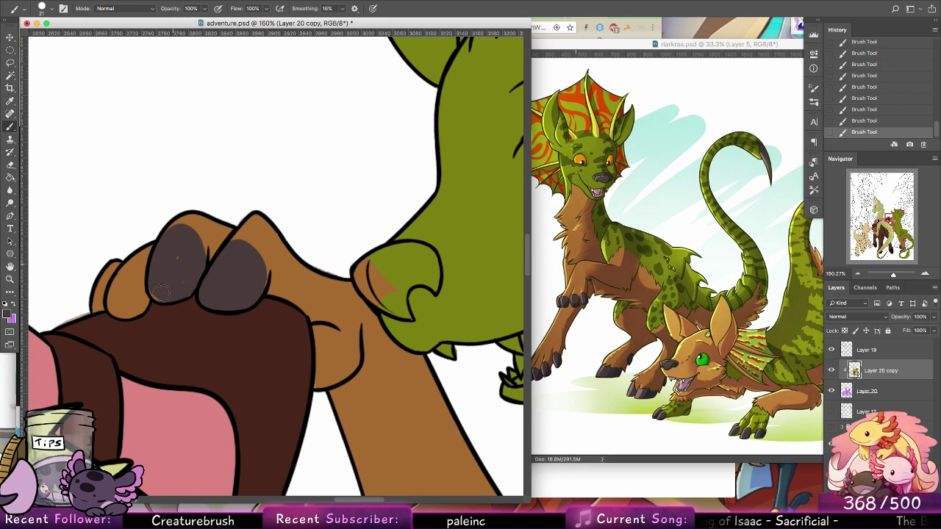
{"action": "mouse_move", "coordinate": [122, 290]}
{"action": "left_mouse_down"}
{"action": "mouse_move", "coordinate": [128, 266]}
{"action": "mouse_move", "coordinate": [145, 287]}
{"action": "mouse_move", "coordinate": [129, 312]}
{"action": "mouse_move", "coordinate": [129, 272]}
{"action": "mouse_move", "coordinate": [114, 295]}
{"action": "mouse_move", "coordinate": [118, 307]}
{"action": "mouse_move", "coordinate": [107, 267]}
{"action": "left_mouse_up"}
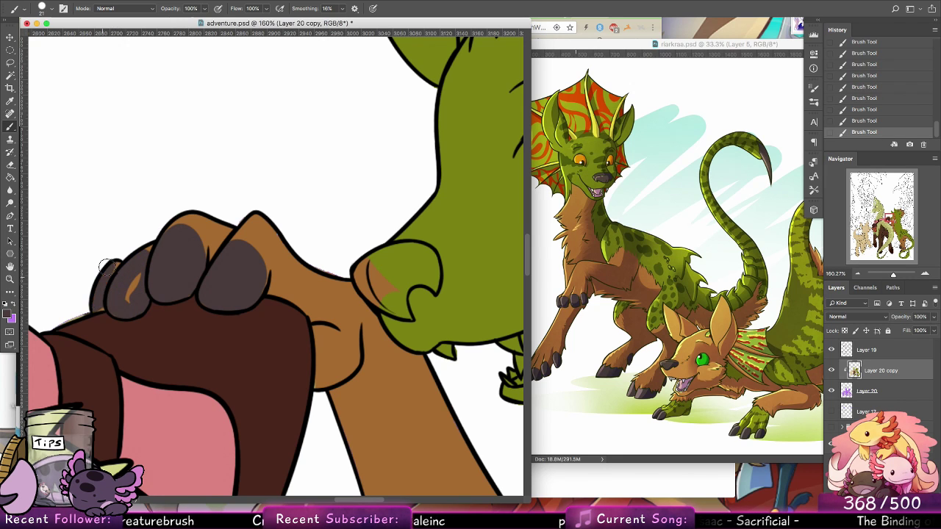
{"action": "left_click_drag", "start_coordinate": [112, 300], "coordinate": [108, 303]}
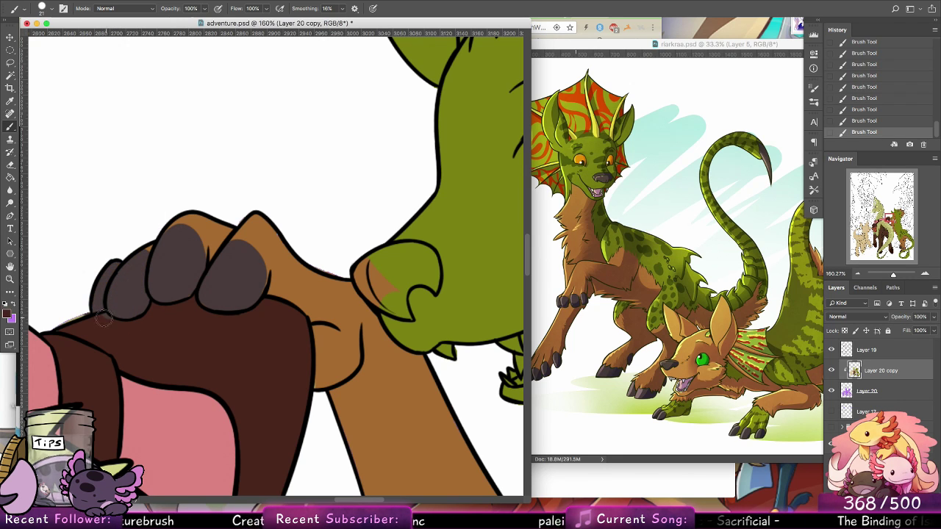
Step: Erase the stray base colour outside the outline beside the hand's outermost claw on Layer 20, then reselect Layer 20 copy
{"action": "key", "text": "e"}
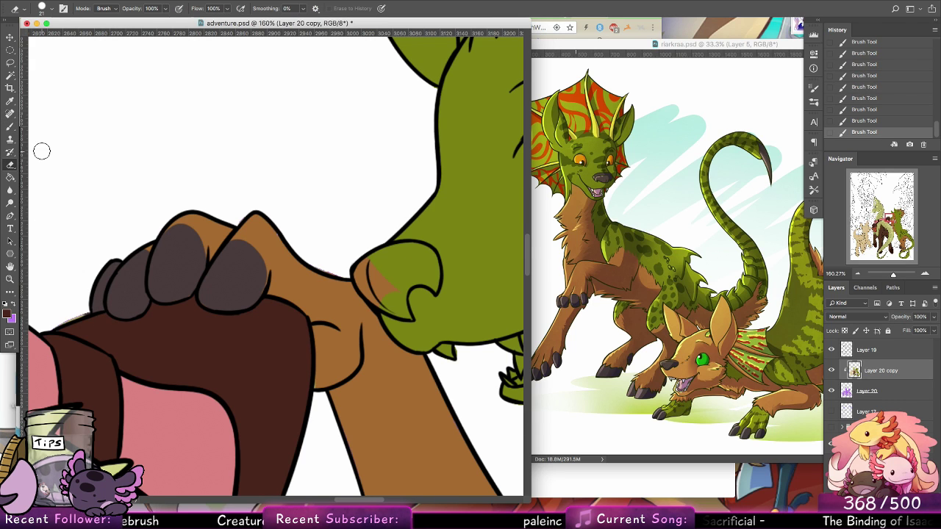
{"action": "left_click", "coordinate": [858, 390]}
{"action": "left_click_drag", "start_coordinate": [69, 314], "coordinate": [113, 301]}
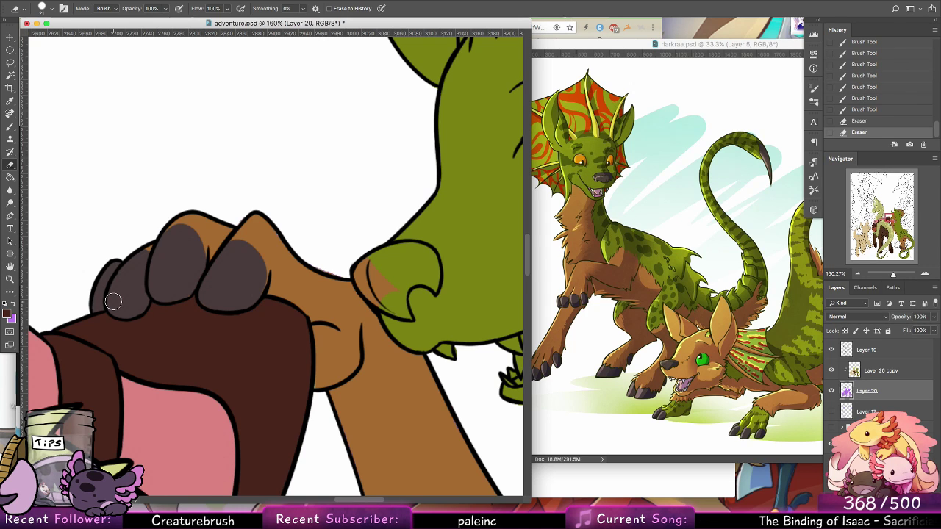
{"action": "left_click", "coordinate": [114, 301], "text": "alt"}
{"action": "key", "text": "b"}
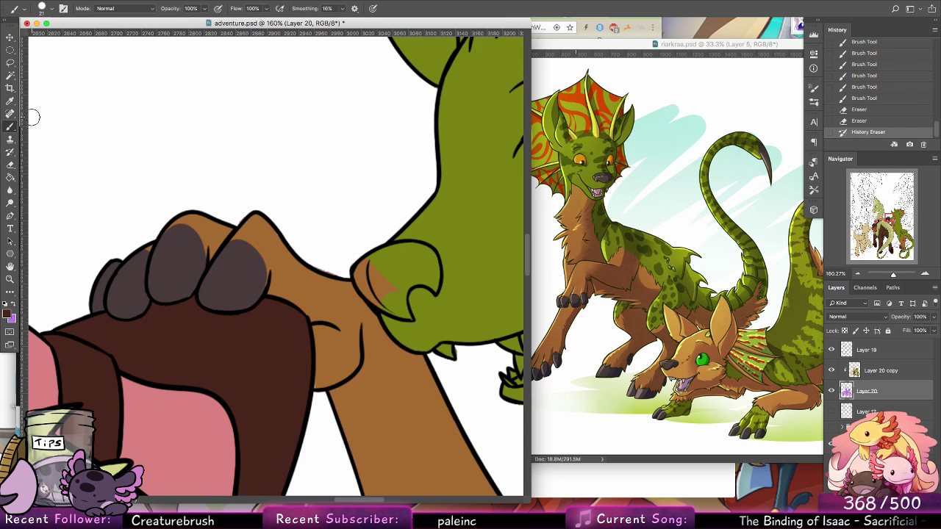
{"action": "left_click", "coordinate": [869, 372]}
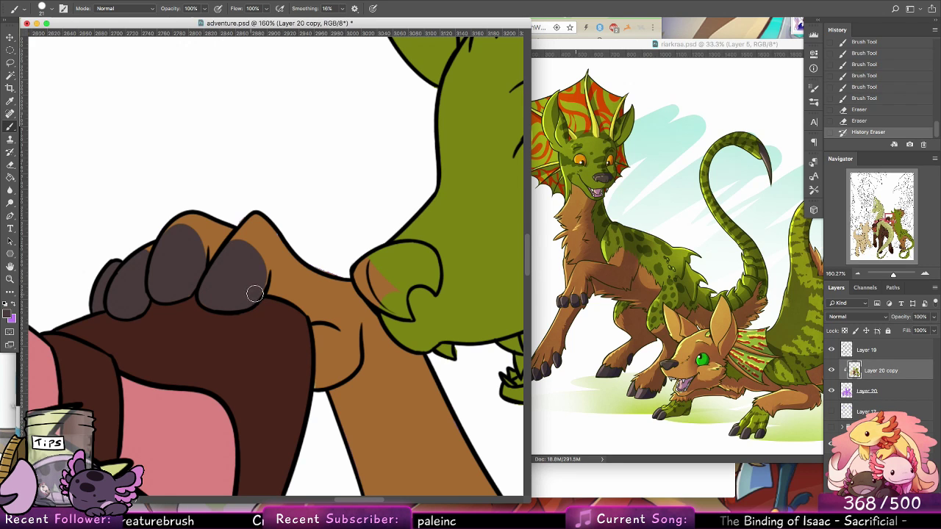
Step: Paint the thumb claw on the near side of the saddle dark grey-brown and touch up the finger claws
{"action": "mouse_move", "coordinate": [255, 294]}
{"action": "left_mouse_down"}
{"action": "mouse_move", "coordinate": [262, 263]}
{"action": "mouse_move", "coordinate": [291, 256]}
{"action": "left_mouse_up"}
{"action": "left_click", "coordinate": [287, 276], "text": "alt"}
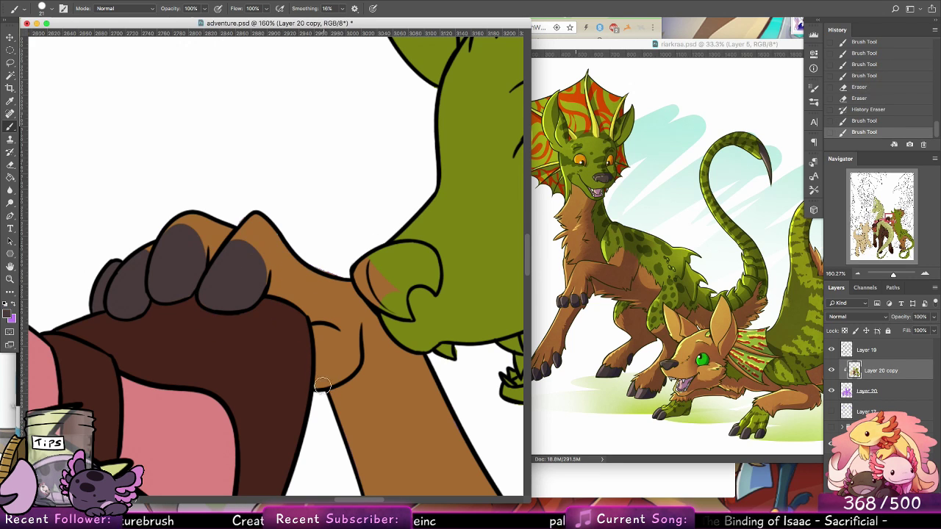
{"action": "mouse_move", "coordinate": [322, 386]}
{"action": "left_mouse_down"}
{"action": "mouse_move", "coordinate": [318, 331]}
{"action": "mouse_move", "coordinate": [338, 343]}
{"action": "mouse_move", "coordinate": [331, 333]}
{"action": "mouse_move", "coordinate": [339, 366]}
{"action": "mouse_move", "coordinate": [341, 347]}
{"action": "mouse_move", "coordinate": [350, 381]}
{"action": "mouse_move", "coordinate": [350, 360]}
{"action": "mouse_move", "coordinate": [330, 380]}
{"action": "mouse_move", "coordinate": [328, 343]}
{"action": "left_mouse_up"}
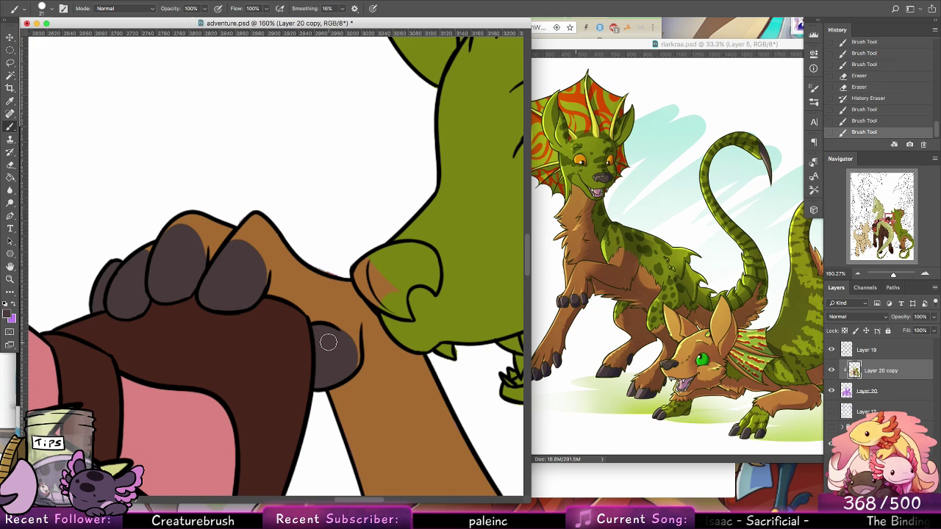
{"action": "left_click_drag", "start_coordinate": [191, 287], "coordinate": [213, 302]}
Step: Fill the frilled dragon's nose with dark grey-brown using a 21 px brush, leaving the nostril notch green
{"action": "left_click", "coordinate": [10, 279]}
{"action": "left_click_drag", "start_coordinate": [414, 240], "coordinate": [316, 241]}
{"action": "mouse_move", "coordinate": [484, 228]}
{"action": "left_mouse_down"}
{"action": "mouse_move", "coordinate": [398, 175]}
{"action": "mouse_move", "coordinate": [406, 173]}
{"action": "left_mouse_up"}
{"action": "left_click", "coordinate": [10, 127]}
{"action": "left_click", "coordinate": [44, 9]}
{"action": "left_click", "coordinate": [66, 130]}
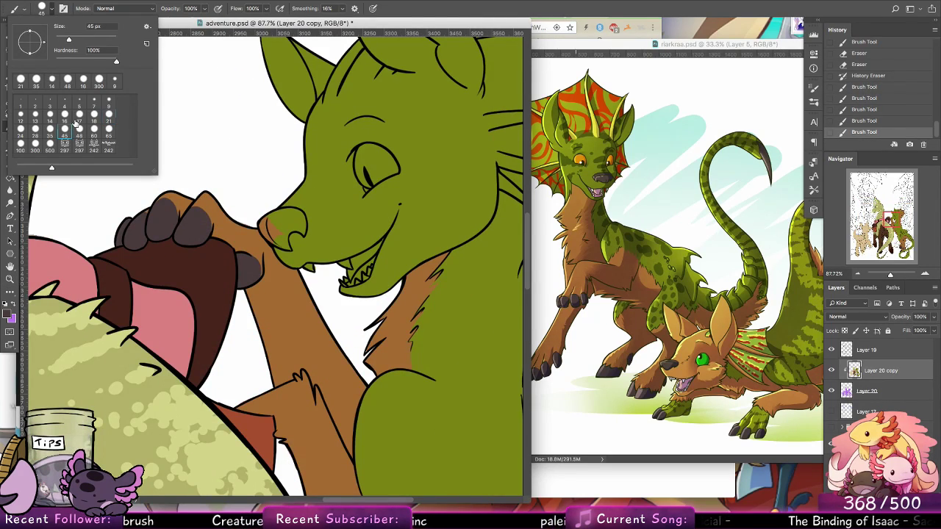
{"action": "left_click", "coordinate": [109, 120]}
{"action": "mouse_move", "coordinate": [290, 249]}
{"action": "left_mouse_down"}
{"action": "mouse_move", "coordinate": [291, 229]}
{"action": "mouse_move", "coordinate": [286, 238]}
{"action": "mouse_move", "coordinate": [303, 232]}
{"action": "left_mouse_up"}
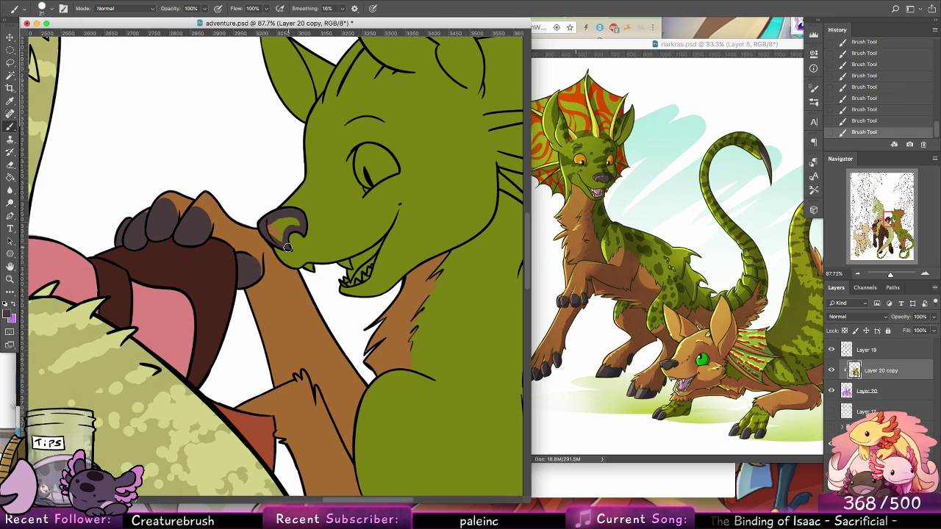
{"action": "left_click_drag", "start_coordinate": [287, 247], "coordinate": [278, 242]}
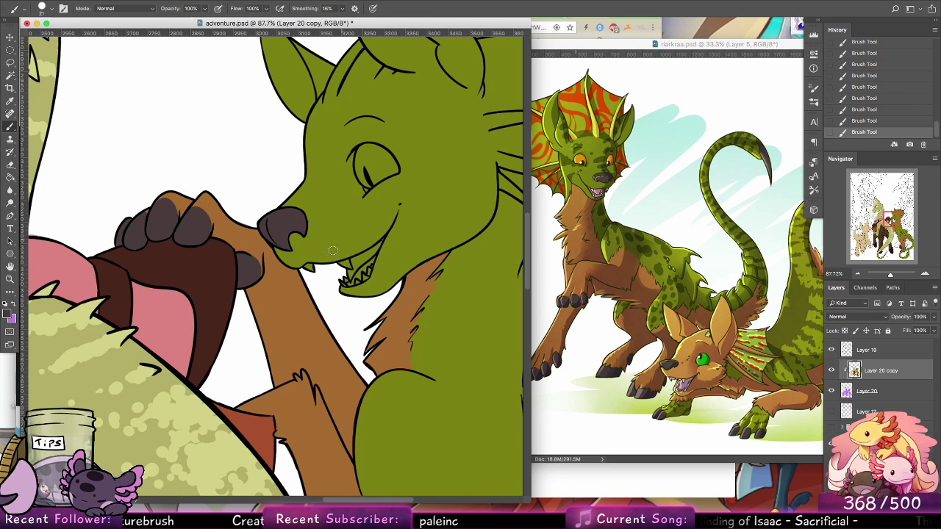
Step: Erase the stray base colour around the fangs and lower lip on Layer 20 with a 14 px eraser
{"action": "key", "text": "e"}
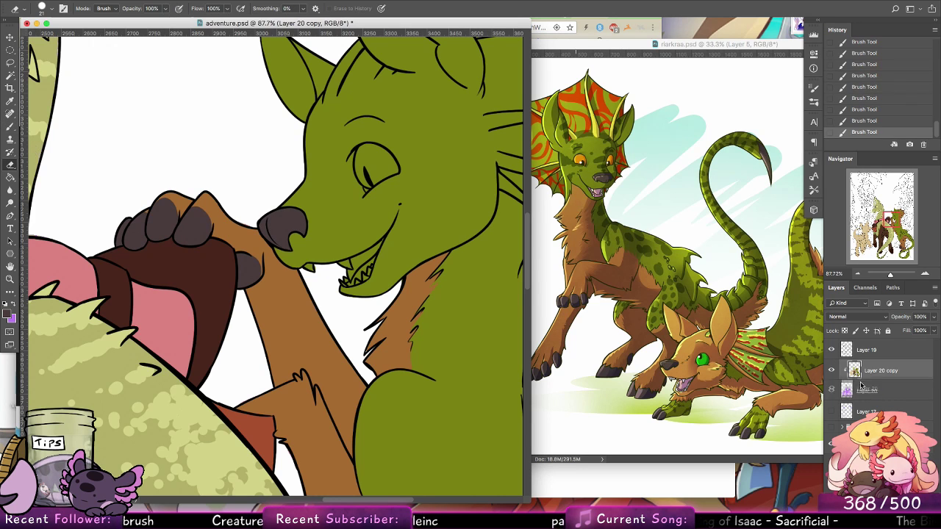
{"action": "key", "text": "alt+bracketleft"}
{"action": "right_click", "coordinate": [102, 125]}
{"action": "left_click", "coordinate": [50, 116]}
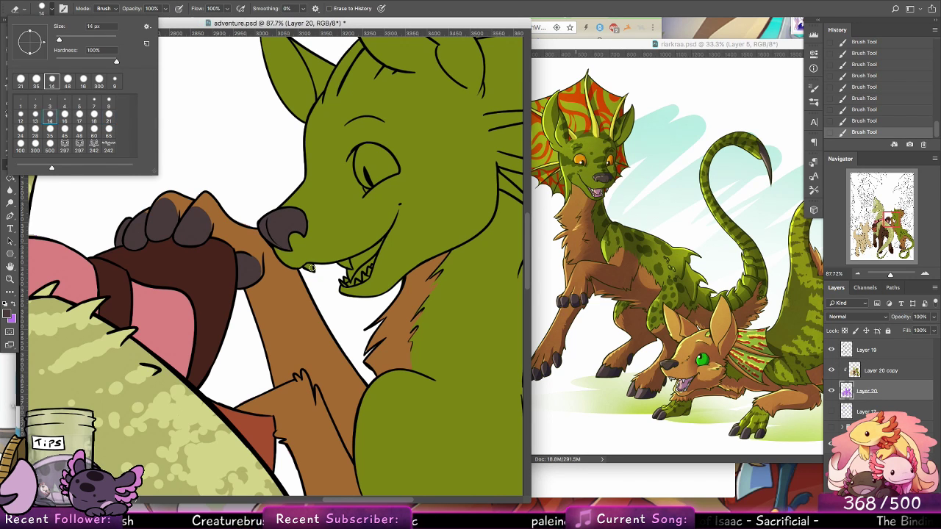
{"action": "left_click", "coordinate": [317, 276]}
{"action": "key", "text": "ctrl+z"}
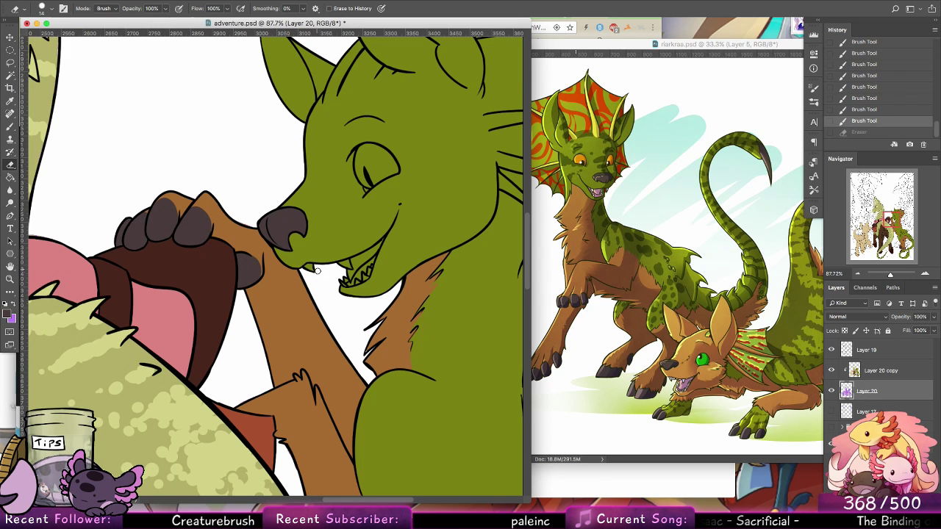
{"action": "key", "text": "ctrl+z"}
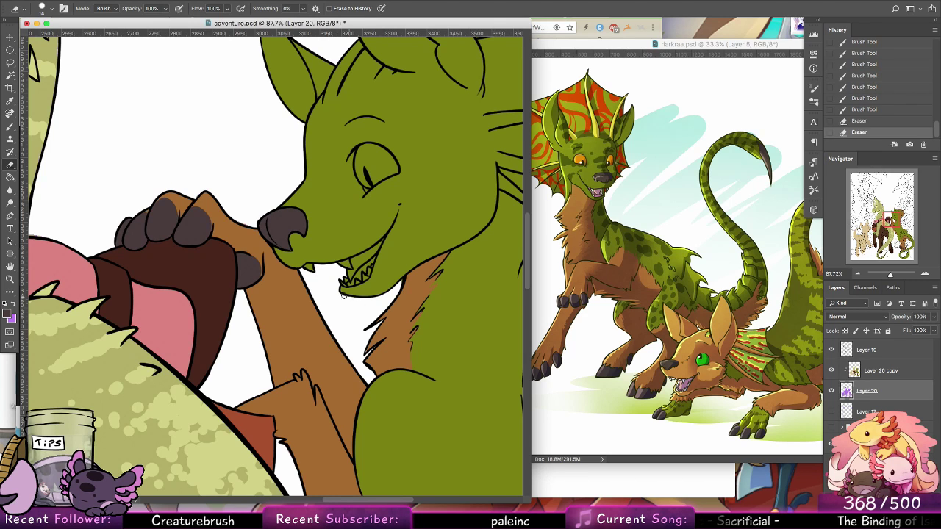
Step: Paint the inside of the open mouth muted pink and the teeth white on Layer 20 copy
{"action": "key", "text": "b"}
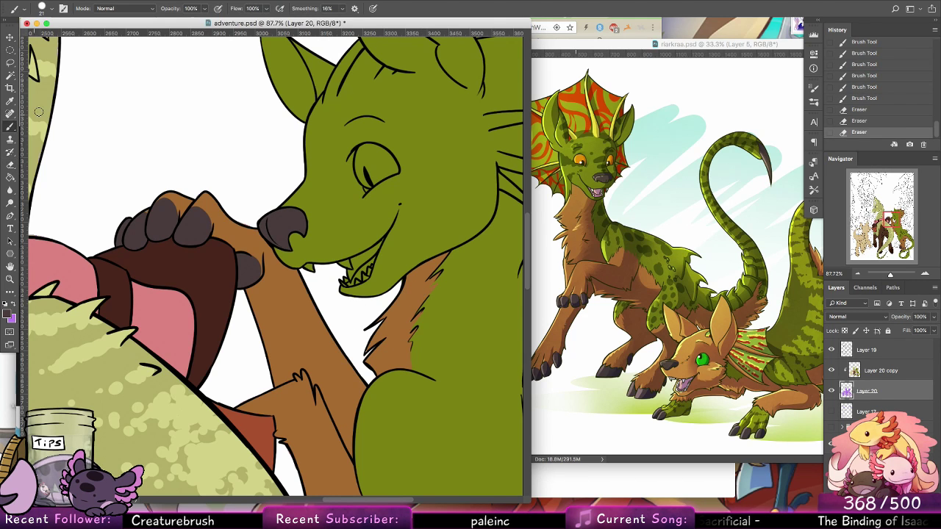
{"action": "left_click", "coordinate": [874, 371]}
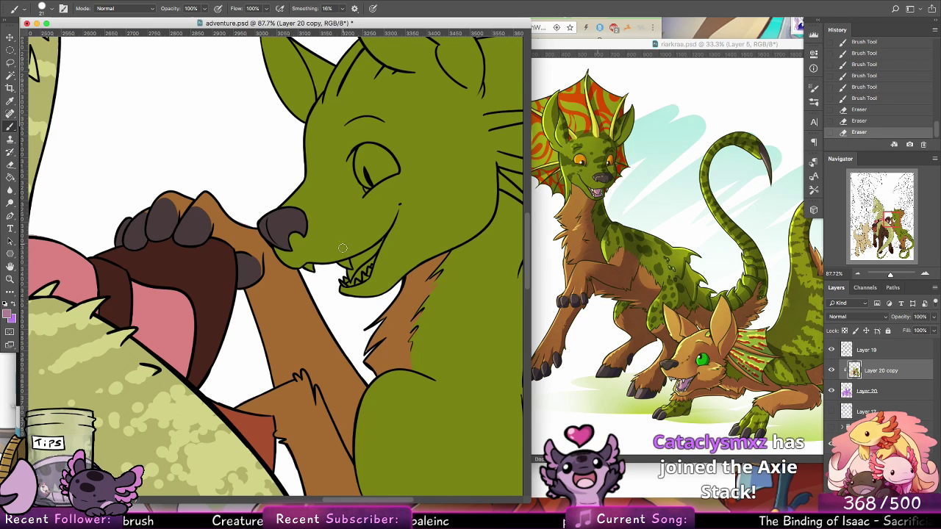
{"action": "mouse_move", "coordinate": [356, 270]}
{"action": "left_mouse_down"}
{"action": "mouse_move", "coordinate": [383, 239]}
{"action": "mouse_move", "coordinate": [359, 272]}
{"action": "mouse_move", "coordinate": [378, 247]}
{"action": "mouse_move", "coordinate": [348, 266]}
{"action": "left_mouse_up"}
{"action": "left_click", "coordinate": [359, 280], "text": "alt"}
{"action": "left_click_drag", "start_coordinate": [351, 267], "coordinate": [353, 288]}
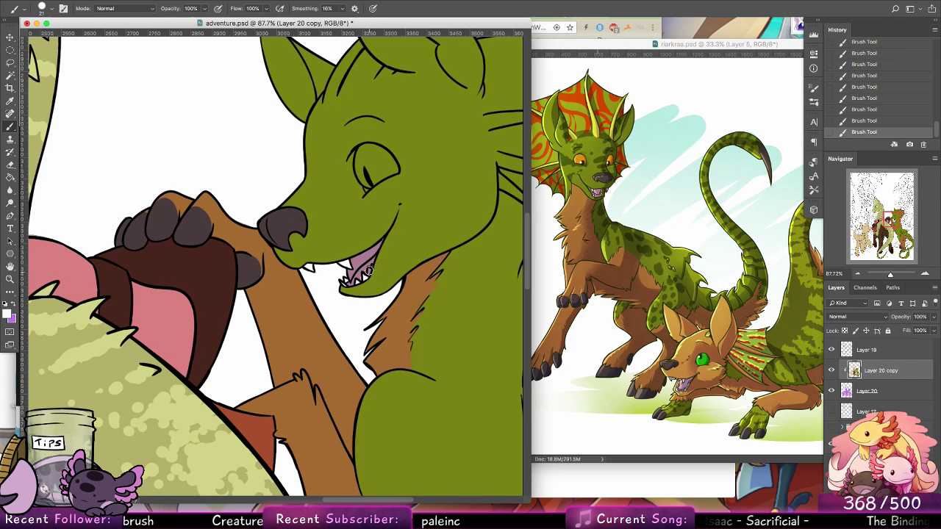
{"action": "left_click", "coordinate": [363, 259], "text": "alt"}
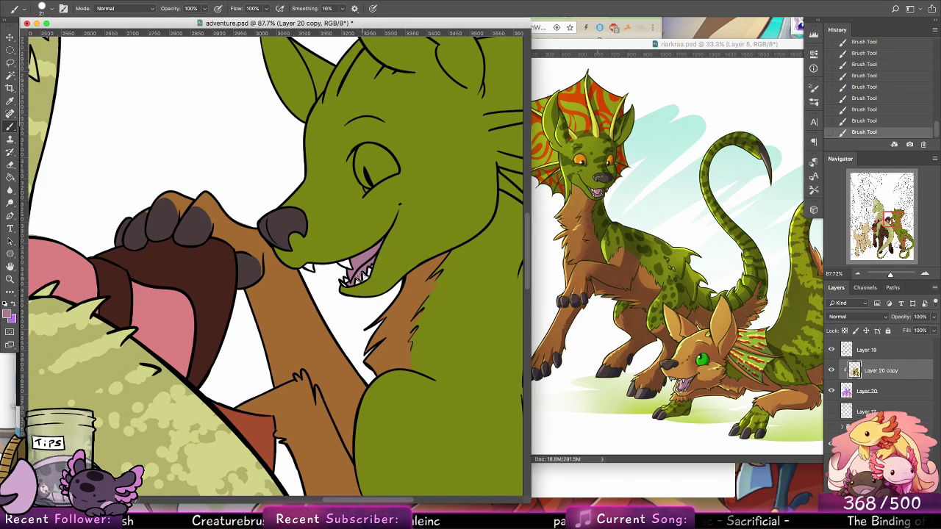
{"action": "left_click", "coordinate": [369, 280], "text": "alt"}
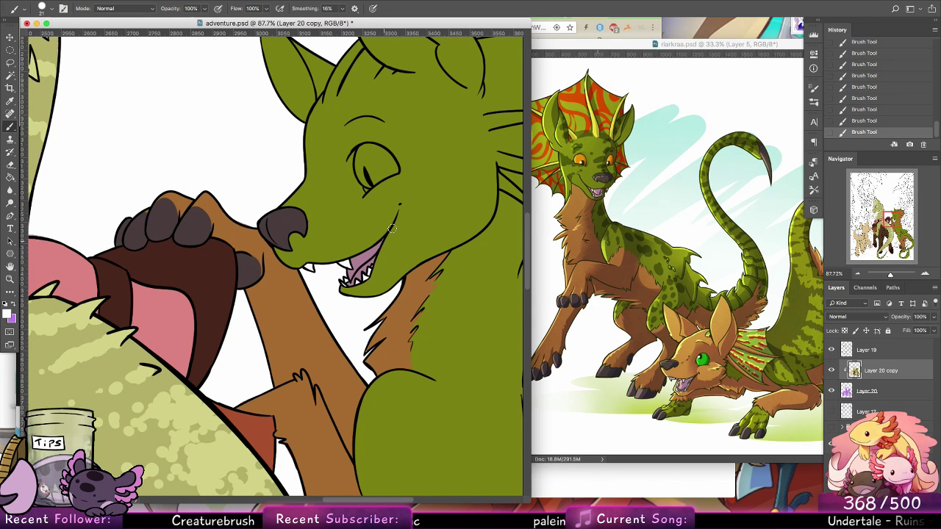
Step: Paint short dark green stripes along the bridge of the muzzle and the front of the forehead
{"action": "scroll", "coordinate": [414, 200], "scroll_direction": "up", "scroll_amount": 5}
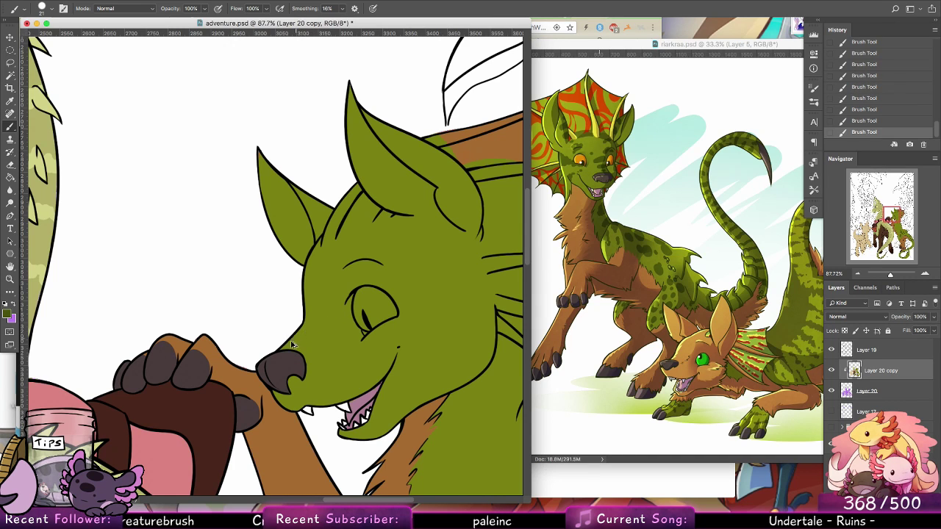
{"action": "mouse_move", "coordinate": [294, 342]}
{"action": "left_mouse_down"}
{"action": "mouse_move", "coordinate": [334, 302]}
{"action": "mouse_move", "coordinate": [299, 325]}
{"action": "mouse_move", "coordinate": [324, 311]}
{"action": "mouse_move", "coordinate": [309, 290]}
{"action": "mouse_move", "coordinate": [338, 280]}
{"action": "left_mouse_up"}
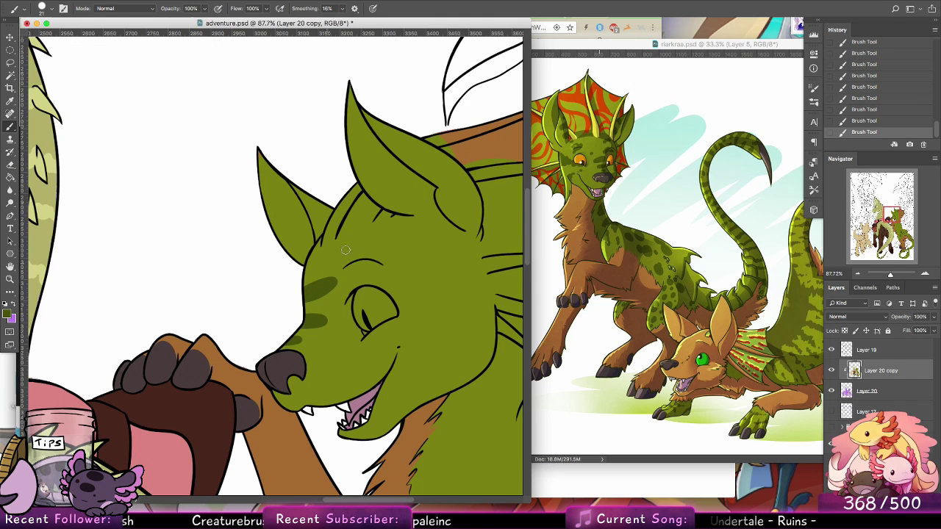
{"action": "key", "text": "super+z"}
{"action": "mouse_move", "coordinate": [309, 295]}
{"action": "left_mouse_down"}
{"action": "mouse_move", "coordinate": [454, 212]}
{"action": "mouse_move", "coordinate": [352, 265]}
{"action": "left_mouse_up"}
{"action": "left_click", "coordinate": [337, 275]}
{"action": "key", "text": "super+z"}
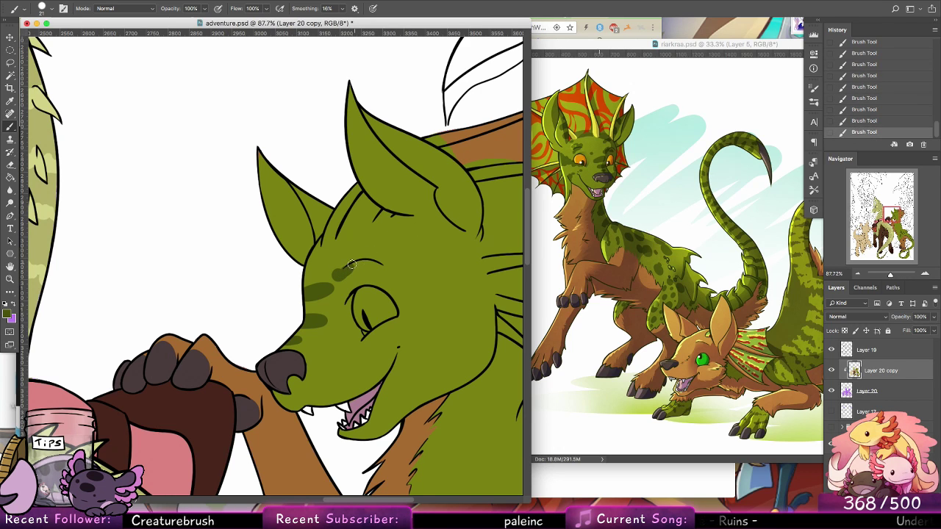
{"action": "left_click", "coordinate": [369, 270]}
{"action": "left_click", "coordinate": [386, 273]}
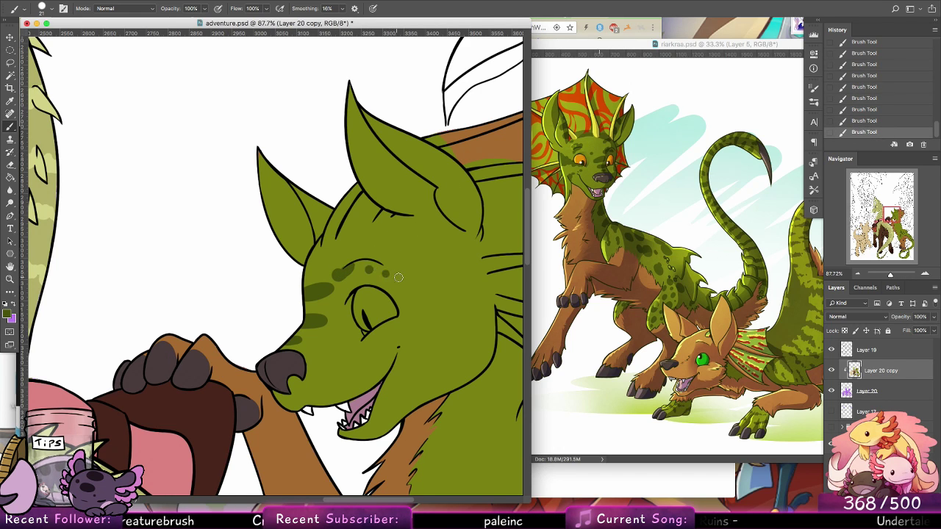
{"action": "key", "text": "super+z"}
{"action": "key", "text": "super+z"}
{"action": "key", "text": "super+z"}
{"action": "key", "text": "super+z"}
{"action": "key", "text": "super+z"}
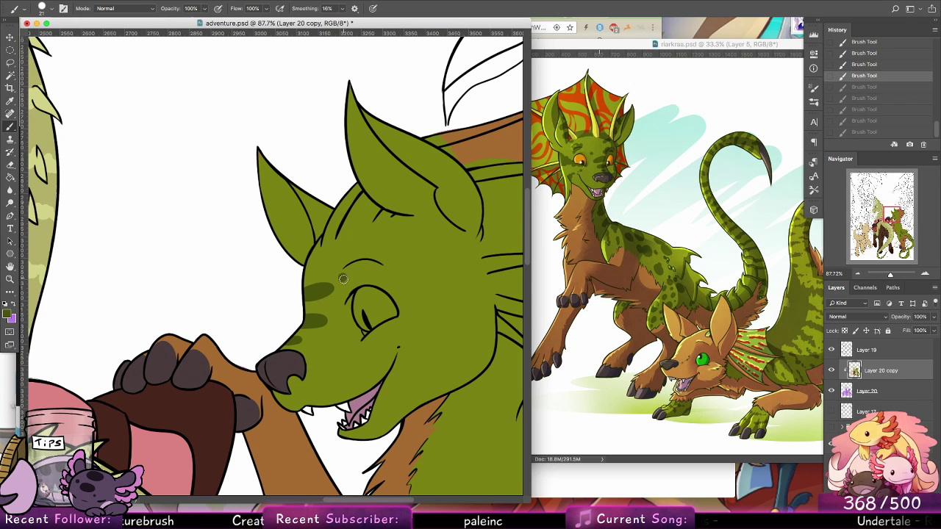
Step: Paint a dark green brow marking above the eye and a row of small dark green spots across the forehead
{"action": "key", "text": "super+shift+z"}
{"action": "key", "text": "super+shift+z"}
{"action": "key", "text": "super+shift+z"}
{"action": "key", "text": "super+shift+z"}
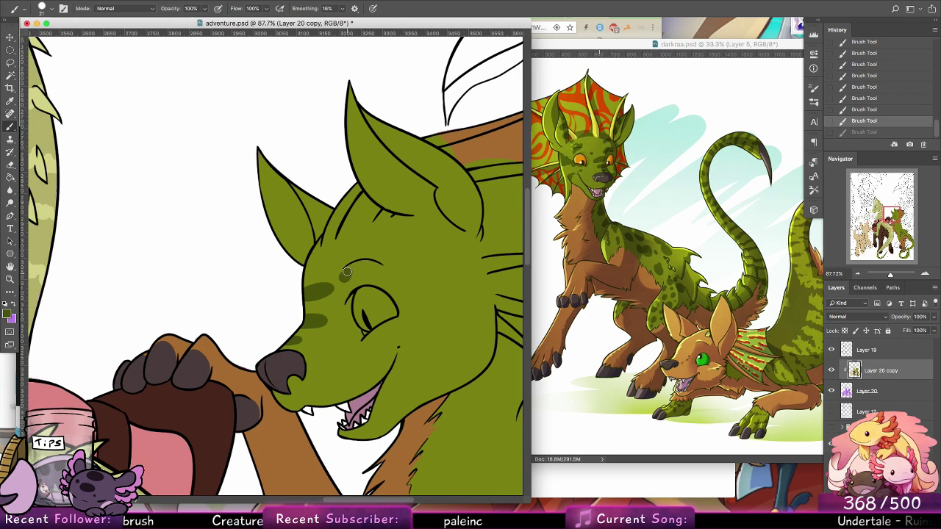
{"action": "key", "text": "super+shift+z"}
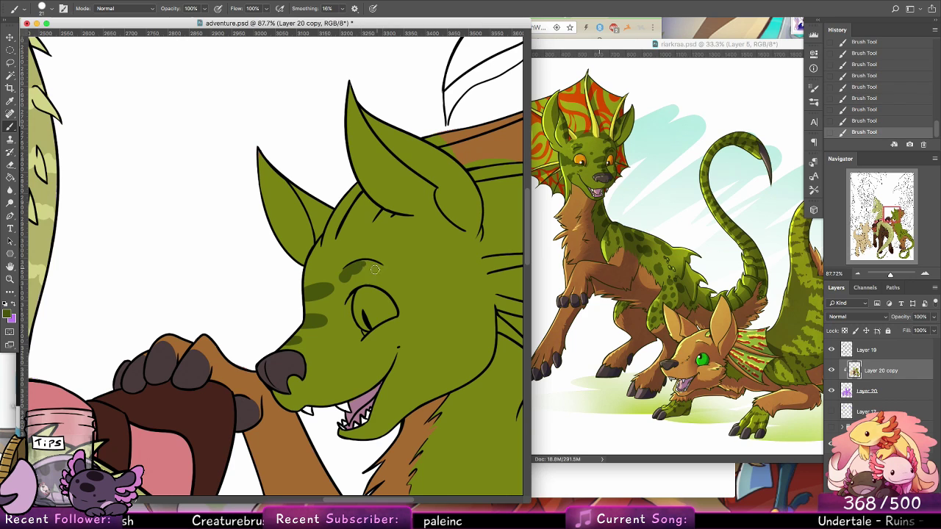
{"action": "left_click_drag", "start_coordinate": [382, 235], "coordinate": [352, 243]}
{"action": "left_click", "coordinate": [344, 248]}
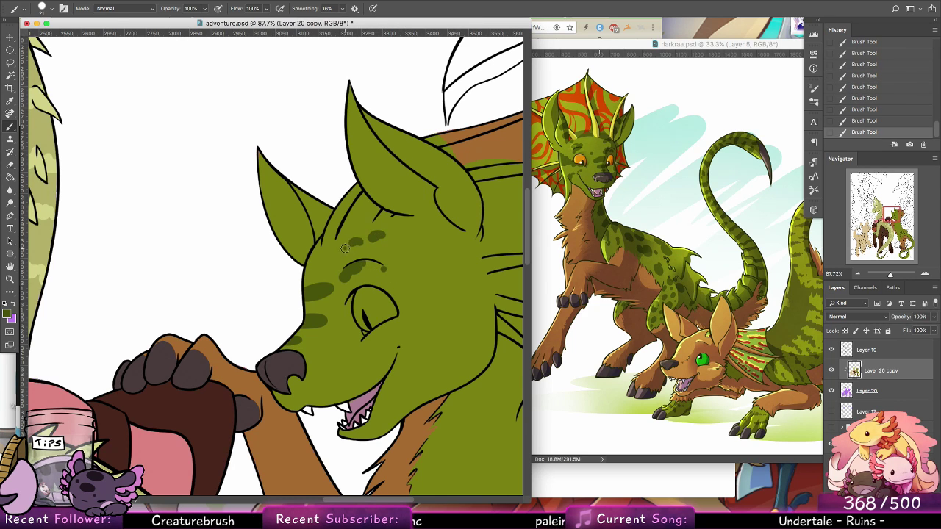
Step: Paint dark green patches from beneath the eye across the cheek, at the jaw corner and on both ears
{"action": "scroll", "coordinate": [397, 266], "scroll_direction": "down", "scroll_amount": 4}
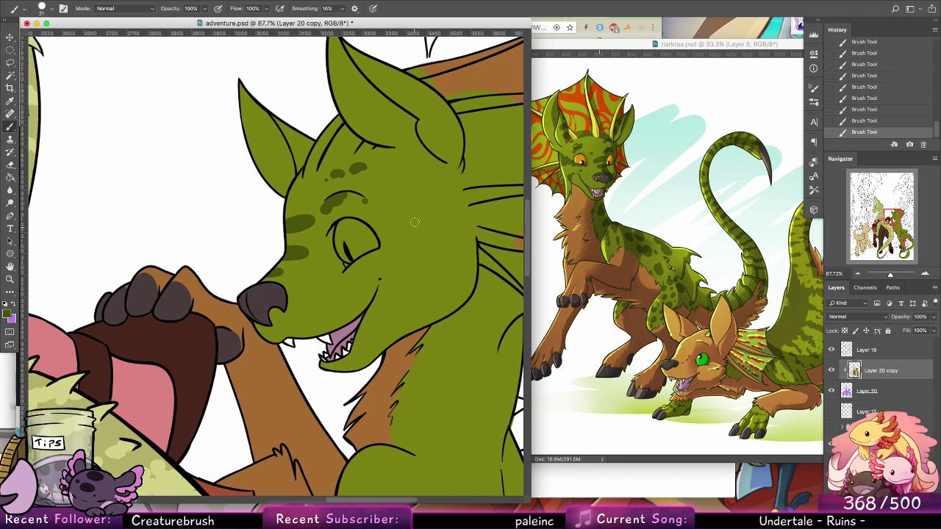
{"action": "mouse_move", "coordinate": [379, 257]}
{"action": "left_mouse_down"}
{"action": "mouse_move", "coordinate": [356, 274]}
{"action": "mouse_move", "coordinate": [446, 210]}
{"action": "mouse_move", "coordinate": [436, 240]}
{"action": "mouse_move", "coordinate": [460, 219]}
{"action": "mouse_move", "coordinate": [467, 248]}
{"action": "mouse_move", "coordinate": [452, 208]}
{"action": "left_mouse_up"}
{"action": "left_click", "coordinate": [348, 281]}
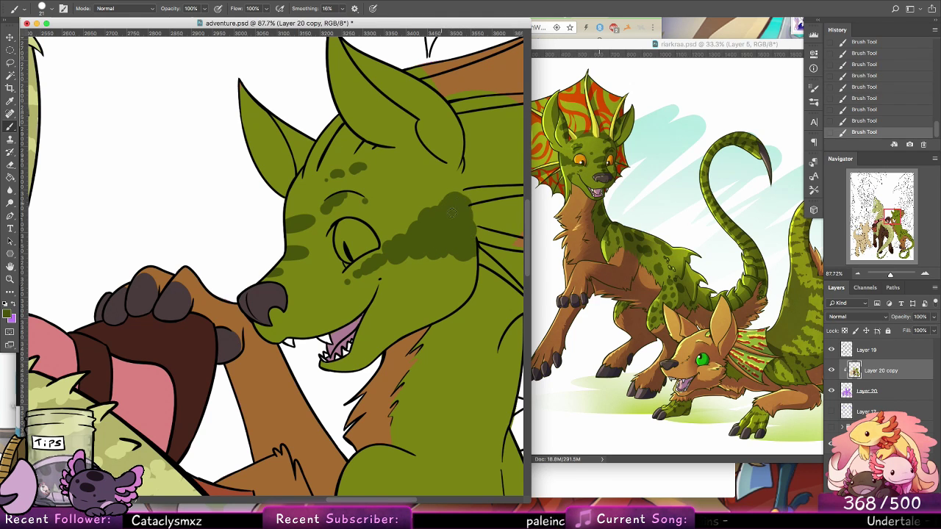
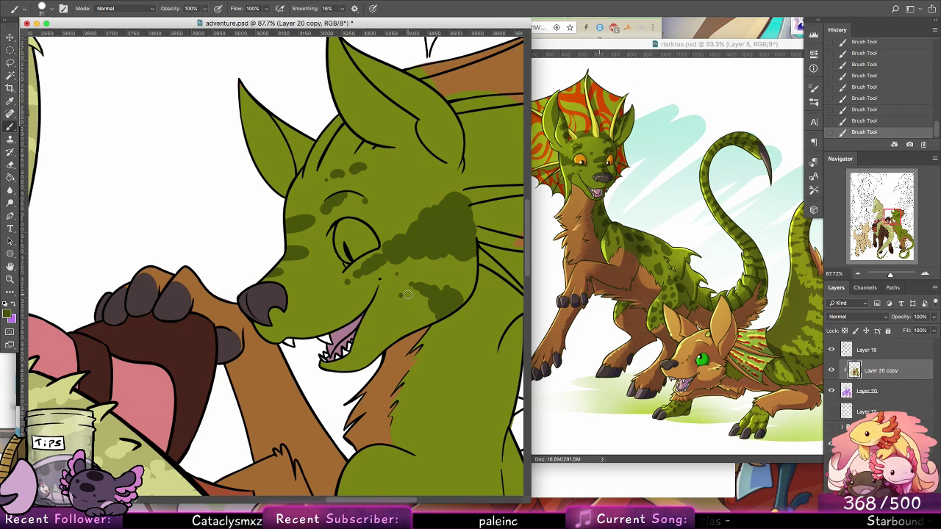
{"action": "scroll", "coordinate": [397, 250], "scroll_direction": "up", "scroll_amount": 5}
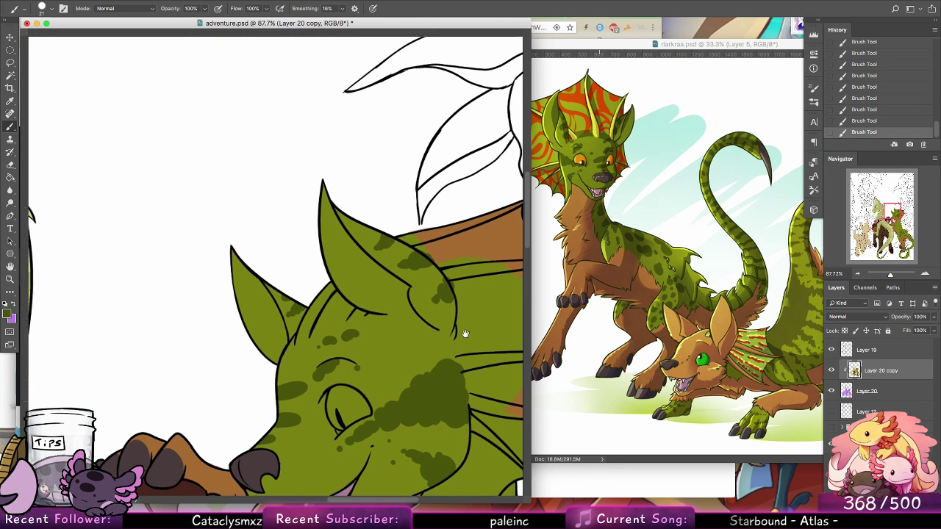
Step: Paint two ragged dark green bands across the back of the frilled dragon's neck
{"action": "mouse_move", "coordinate": [478, 426]}
{"action": "left_mouse_down"}
{"action": "mouse_move", "coordinate": [410, 300]}
{"action": "mouse_move", "coordinate": [386, 273]}
{"action": "mouse_move", "coordinate": [377, 283]}
{"action": "mouse_move", "coordinate": [373, 270]}
{"action": "mouse_move", "coordinate": [359, 291]}
{"action": "mouse_move", "coordinate": [340, 286]}
{"action": "mouse_move", "coordinate": [355, 282]}
{"action": "left_mouse_up"}
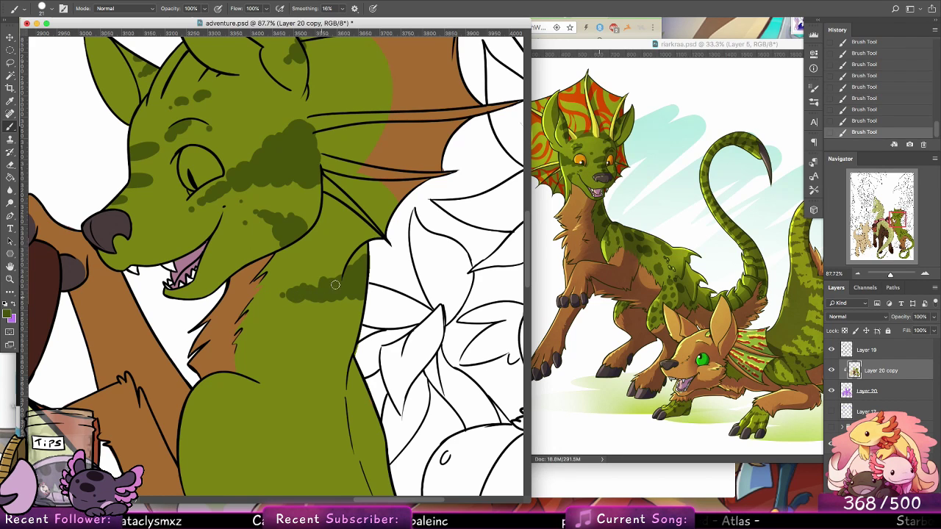
{"action": "key", "text": "super+z"}
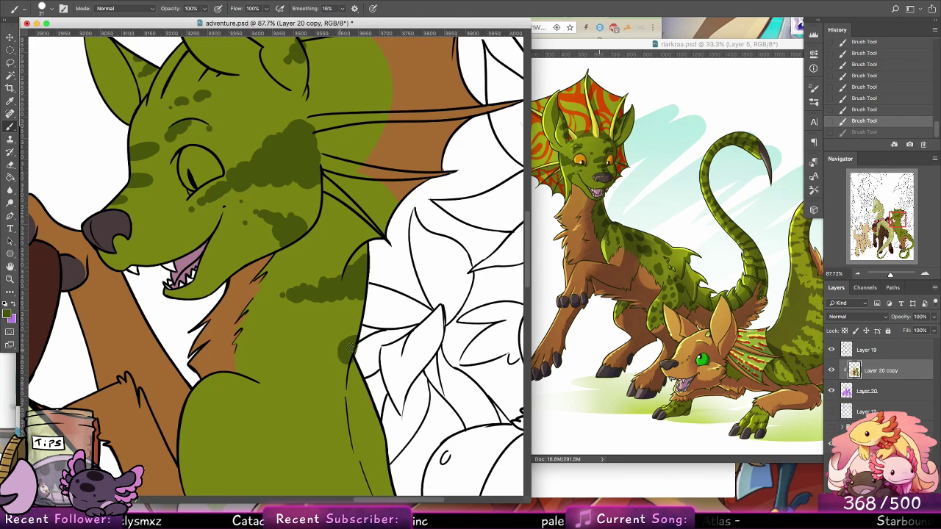
{"action": "key", "text": "super+shift+z"}
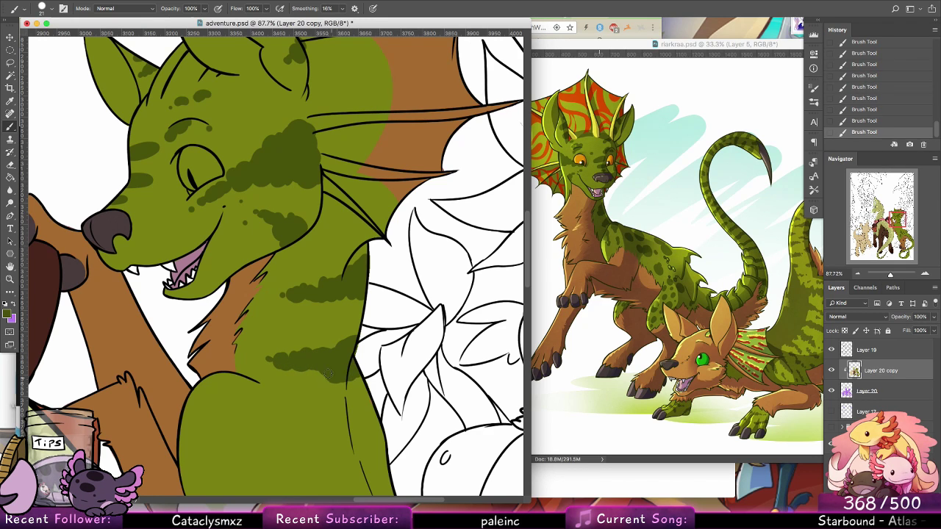
Step: Paint dark green patches along the shoulder's outer edge and a group of oval spots on the shoulder
{"action": "scroll", "coordinate": [391, 302], "scroll_direction": "down", "scroll_amount": 5}
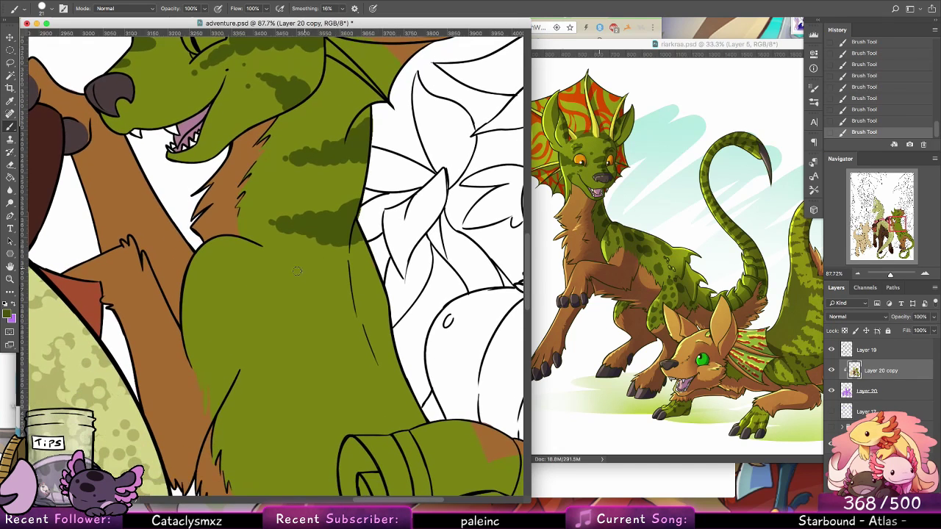
{"action": "mouse_move", "coordinate": [258, 249]}
{"action": "left_mouse_down"}
{"action": "mouse_move", "coordinate": [199, 259]}
{"action": "mouse_move", "coordinate": [205, 252]}
{"action": "mouse_move", "coordinate": [192, 301]}
{"action": "mouse_move", "coordinate": [234, 258]}
{"action": "left_mouse_up"}
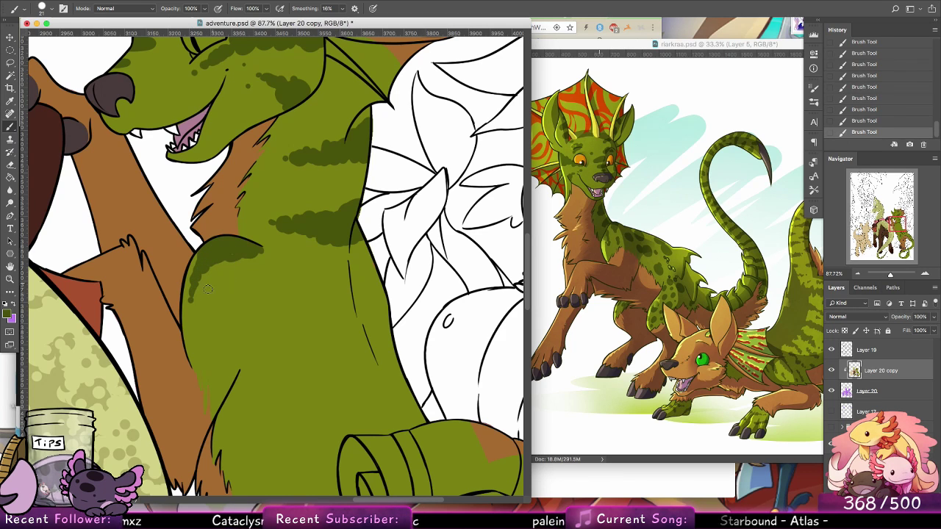
{"action": "mouse_move", "coordinate": [208, 289]}
{"action": "left_mouse_down"}
{"action": "mouse_move", "coordinate": [193, 309]}
{"action": "mouse_move", "coordinate": [191, 348]}
{"action": "left_mouse_up"}
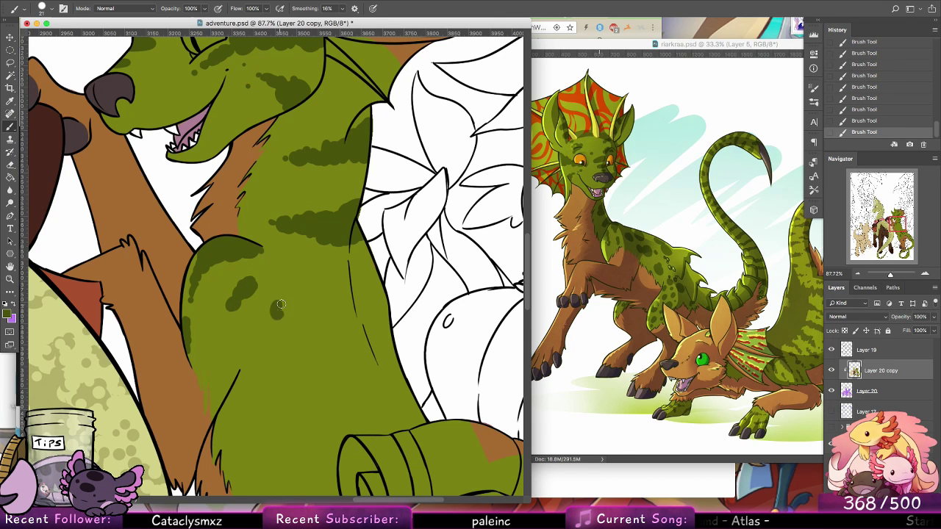
{"action": "left_click_drag", "start_coordinate": [281, 304], "coordinate": [287, 303]}
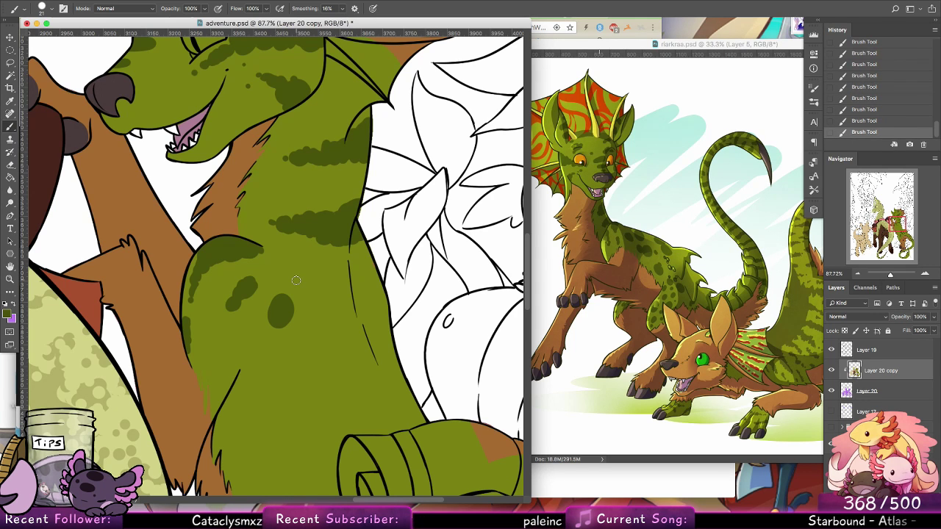
{"action": "mouse_move", "coordinate": [294, 355]}
{"action": "left_mouse_down"}
{"action": "mouse_move", "coordinate": [282, 271]}
{"action": "mouse_move", "coordinate": [244, 278]}
{"action": "mouse_move", "coordinate": [242, 259]}
{"action": "left_mouse_up"}
{"action": "left_click", "coordinate": [234, 247]}
{"action": "left_click_drag", "start_coordinate": [250, 274], "coordinate": [263, 281]}
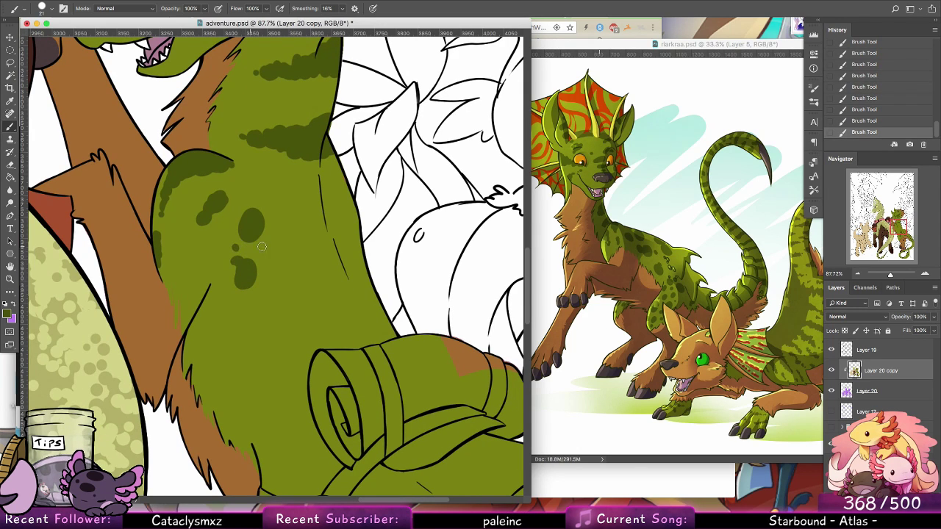
Step: Set the brush size to 60 px and dab a cluster of overlapping dark green spots across the upper back behind the shoulder
{"action": "left_click", "coordinate": [42, 8]}
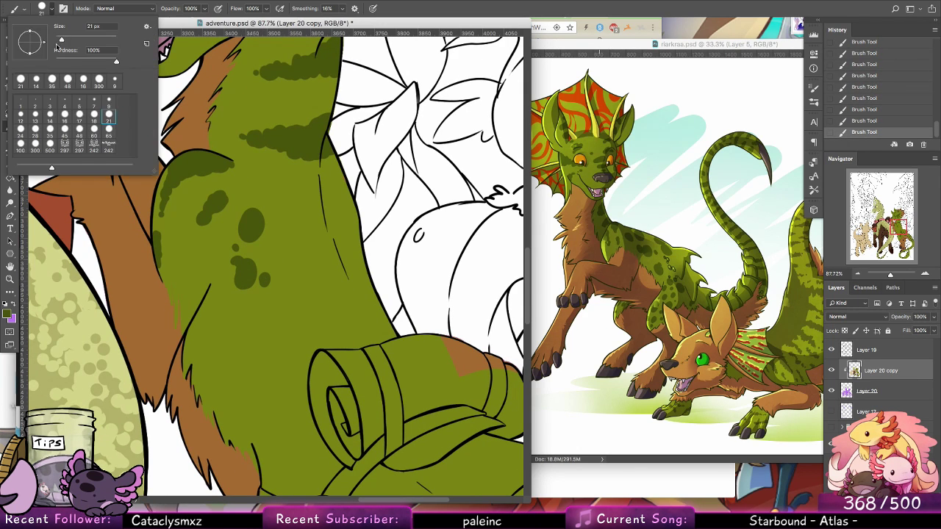
{"action": "left_click", "coordinate": [95, 131]}
{"action": "left_click", "coordinate": [311, 248]}
{"action": "left_click", "coordinate": [299, 234]}
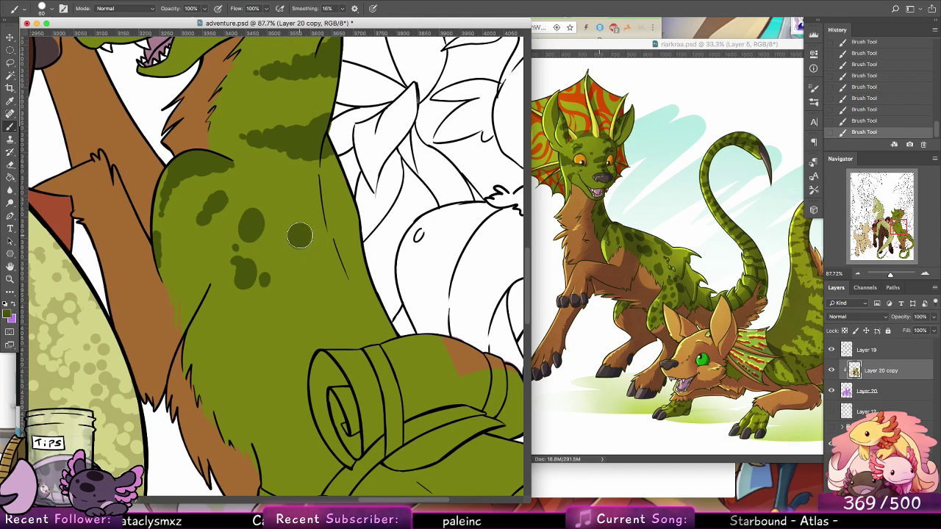
{"action": "left_click", "coordinate": [318, 219]}
{"action": "left_click", "coordinate": [341, 227]}
{"action": "left_click", "coordinate": [345, 200]}
{"action": "left_click", "coordinate": [342, 182]}
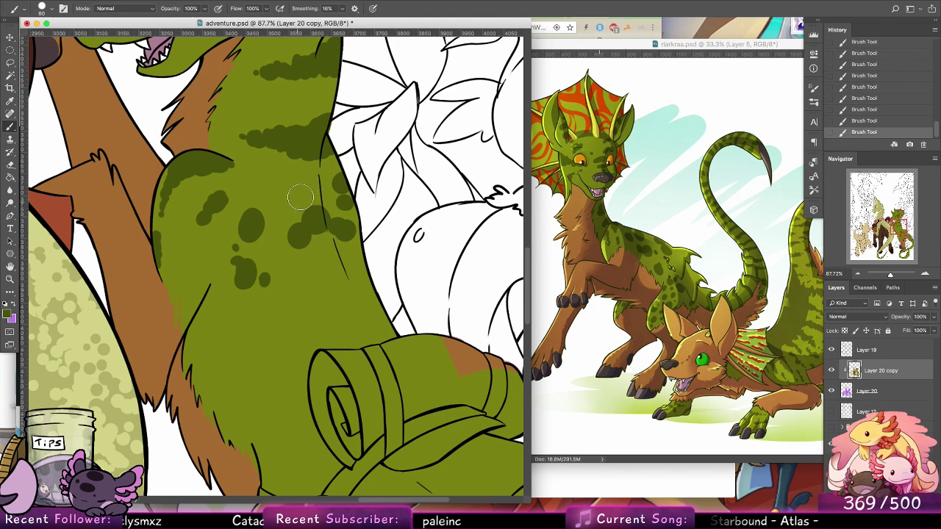
{"action": "left_click_drag", "start_coordinate": [288, 204], "coordinate": [299, 205]}
{"action": "left_click", "coordinate": [320, 204]}
{"action": "left_click", "coordinate": [350, 212]}
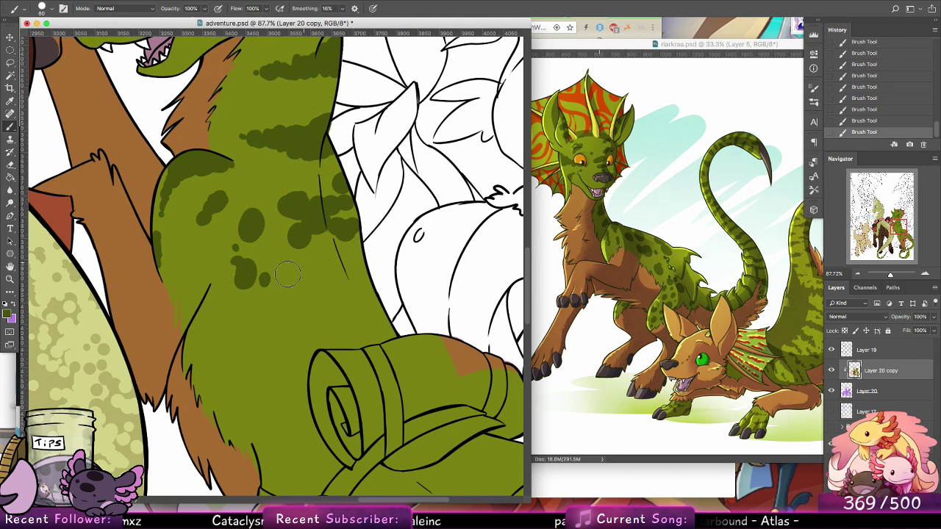
Step: Dab a small cluster of dark green spots on the lower flank behind the front leg
{"action": "left_click", "coordinate": [224, 357]}
{"action": "left_click", "coordinate": [241, 337]}
{"action": "left_click", "coordinate": [260, 325]}
{"action": "left_click", "coordinate": [270, 345]}
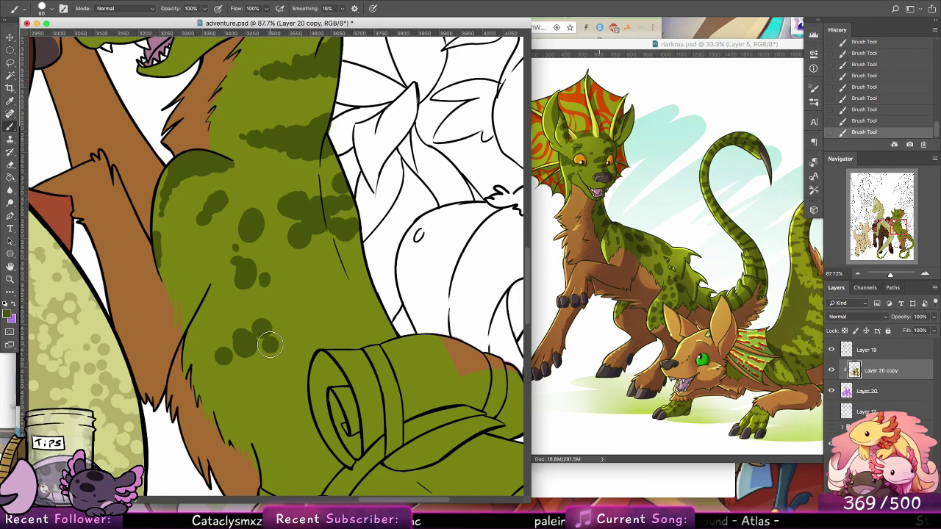
{"action": "left_click", "coordinate": [280, 306]}
{"action": "left_click", "coordinate": [308, 296]}
{"action": "left_click", "coordinate": [328, 288]}
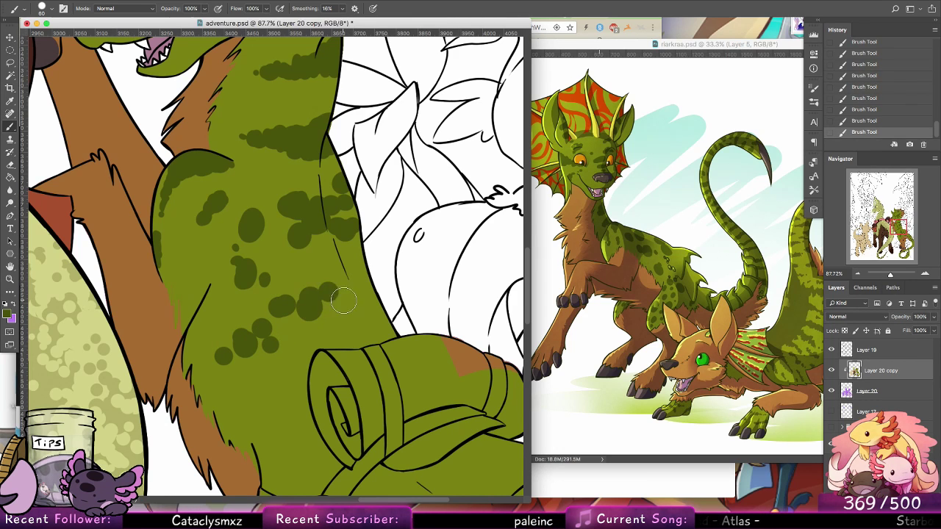
{"action": "left_click", "coordinate": [343, 300]}
{"action": "left_click", "coordinate": [360, 310]}
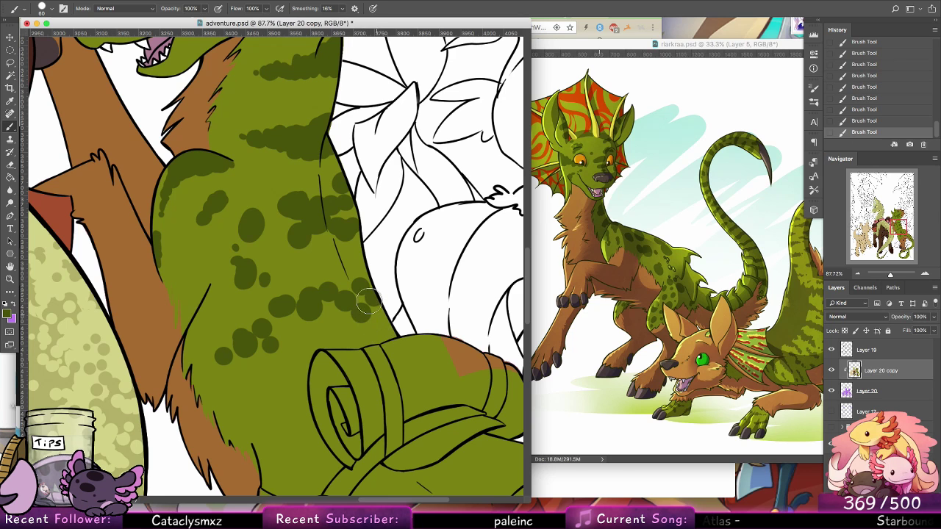
{"action": "key", "text": "super+z"}
{"action": "key", "text": "super+z"}
{"action": "key", "text": "super+z"}
{"action": "key", "text": "super+z"}
{"action": "key", "text": "super+z"}
{"action": "key", "text": "super+z"}
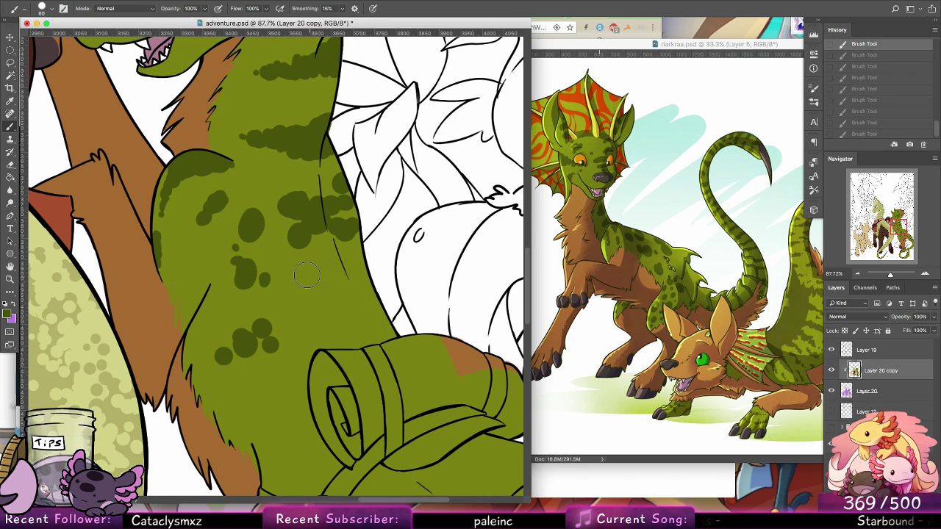
Step: Dab separate round dark green spots across the side and along the back just above the bedroll
{"action": "left_click", "coordinate": [305, 279]}
{"action": "left_click", "coordinate": [303, 375]}
{"action": "left_click", "coordinate": [314, 322]}
{"action": "left_click", "coordinate": [353, 302]}
{"action": "left_click", "coordinate": [372, 321]}
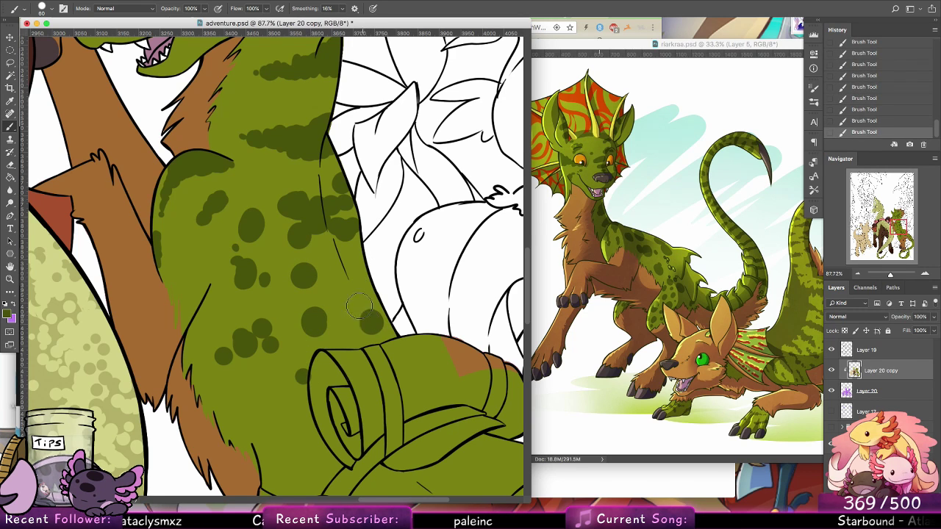
{"action": "left_click", "coordinate": [362, 282]}
Step: Dab dark green spots of varied size on the belly side below the bedroll and on the green fur around the strap ring
{"action": "scroll", "coordinate": [362, 282], "scroll_direction": "down", "scroll_amount": 5}
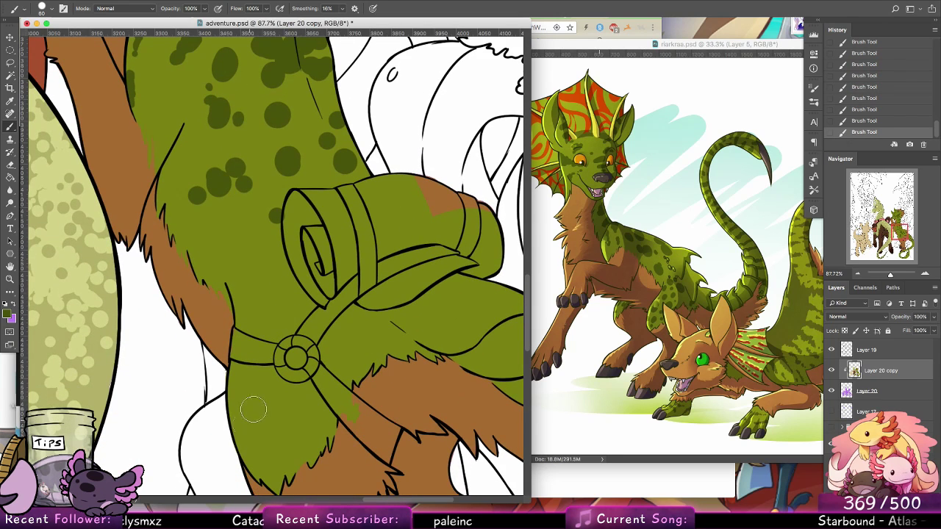
{"action": "left_click", "coordinate": [242, 421]}
{"action": "left_click", "coordinate": [241, 386]}
{"action": "left_click", "coordinate": [244, 367]}
{"action": "left_click", "coordinate": [244, 293]}
{"action": "left_click", "coordinate": [286, 275]}
{"action": "left_click", "coordinate": [282, 318]}
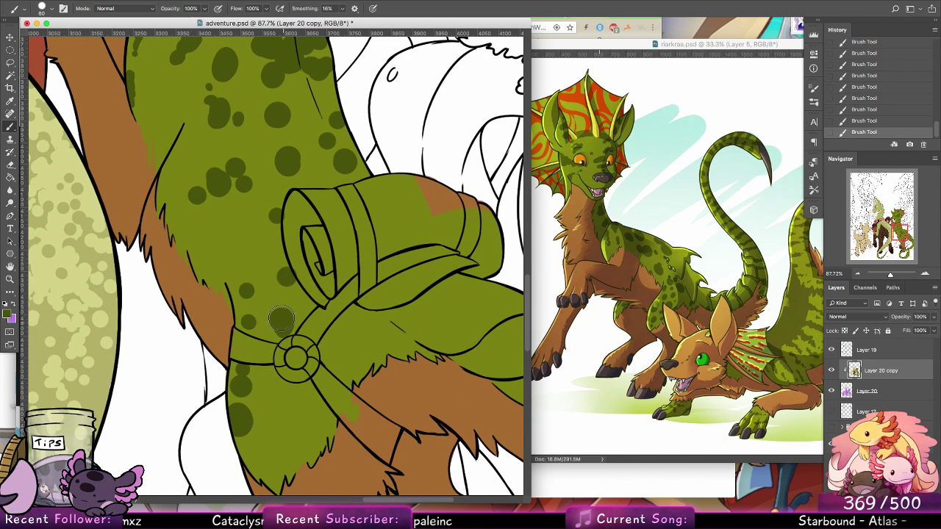
{"action": "left_click", "coordinate": [279, 391]}
{"action": "left_click", "coordinate": [240, 218]}
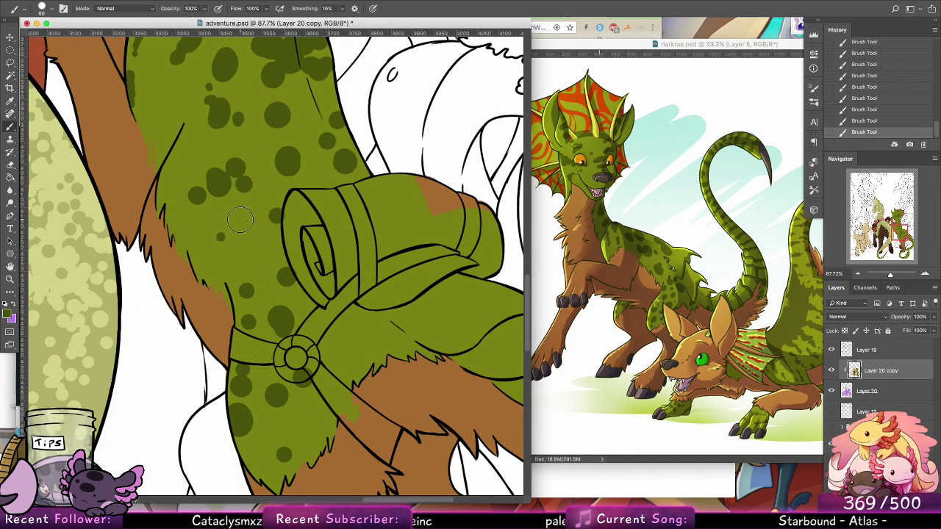
{"action": "left_click", "coordinate": [220, 237]}
Step: Dab three dark green spots on the green area just behind the strap, below the bedroll
{"action": "left_click_drag", "start_coordinate": [429, 302], "coordinate": [336, 256]}
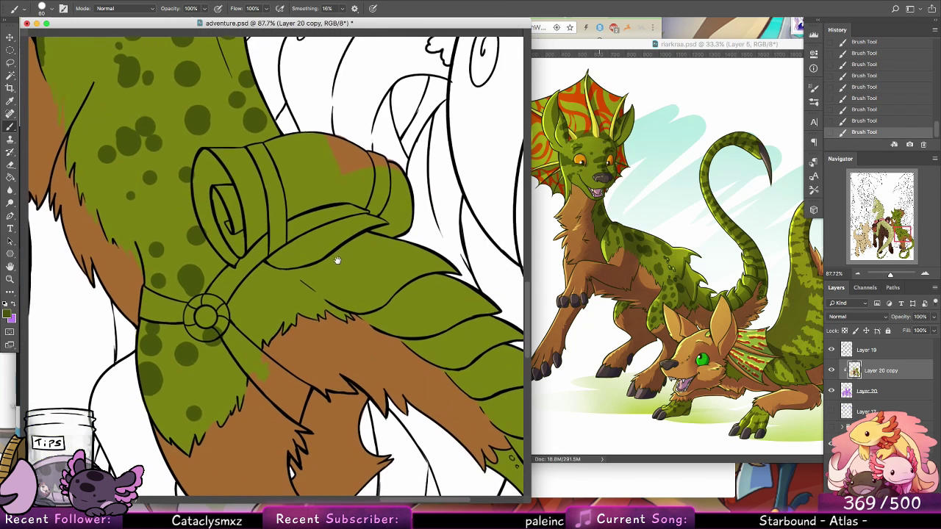
{"action": "left_click", "coordinate": [259, 273]}
{"action": "left_click", "coordinate": [280, 284]}
{"action": "left_click", "coordinate": [250, 303]}
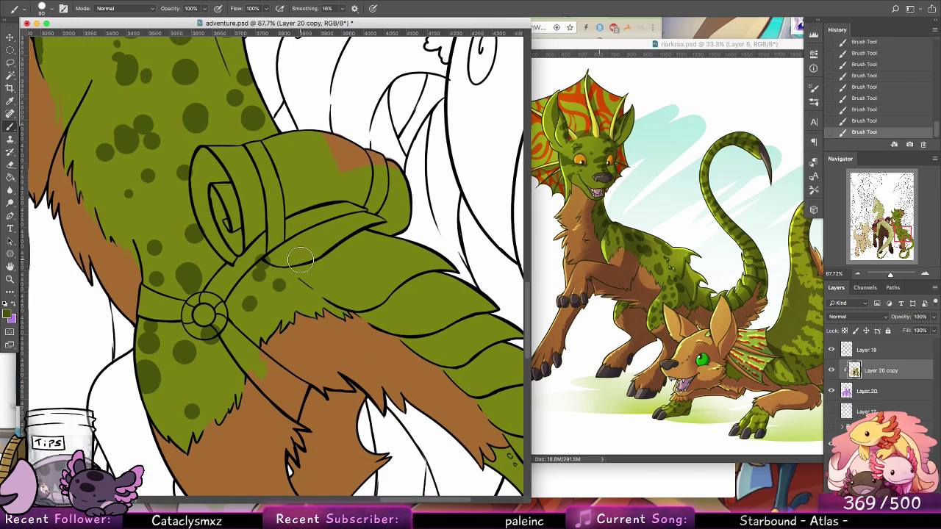
Step: Set the brush size to 14 px and paint a dark green edge along the underside of the first overlapping tail scale
{"action": "left_click", "coordinate": [48, 8]}
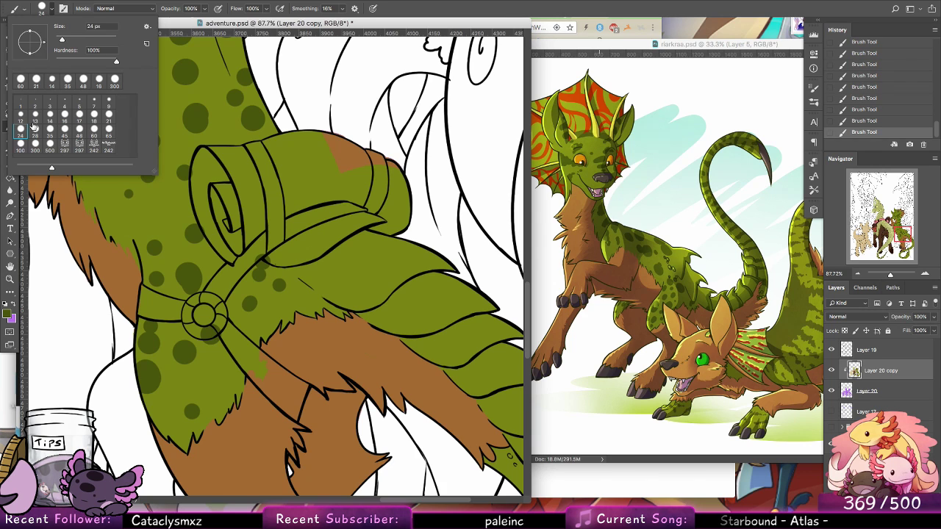
{"action": "left_click_drag", "start_coordinate": [364, 334], "coordinate": [328, 302]}
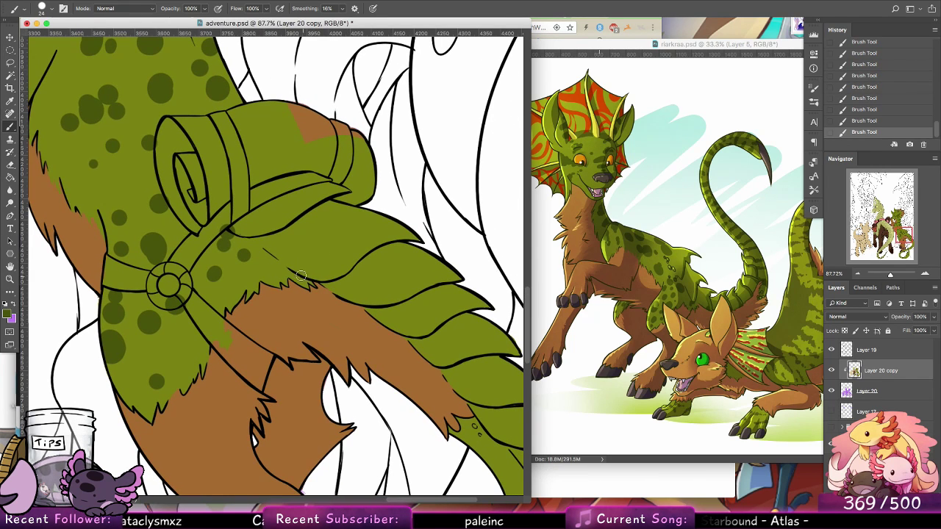
{"action": "left_click", "coordinate": [51, 9]}
{"action": "left_click", "coordinate": [51, 116]}
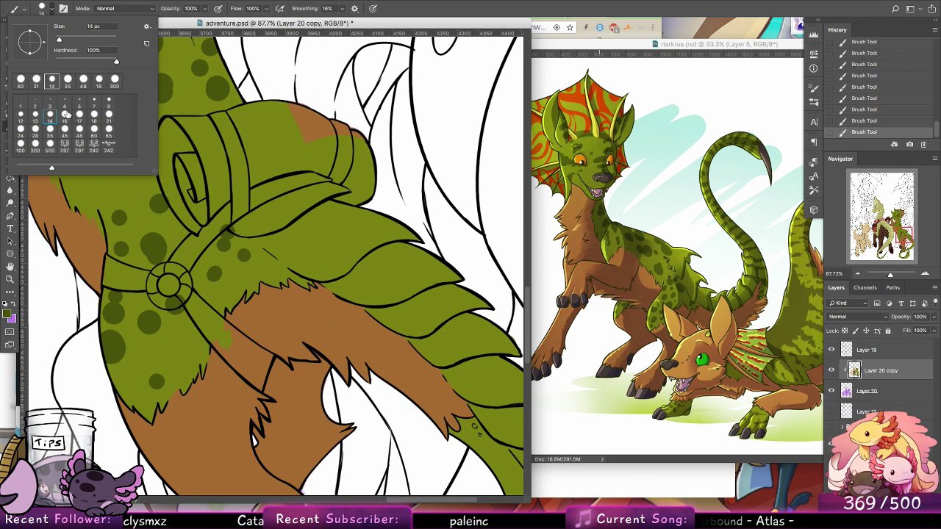
{"action": "left_click", "coordinate": [320, 276]}
{"action": "mouse_move", "coordinate": [302, 274]}
{"action": "left_mouse_down"}
{"action": "mouse_move", "coordinate": [334, 271]}
{"action": "mouse_move", "coordinate": [425, 232]}
{"action": "left_mouse_up"}
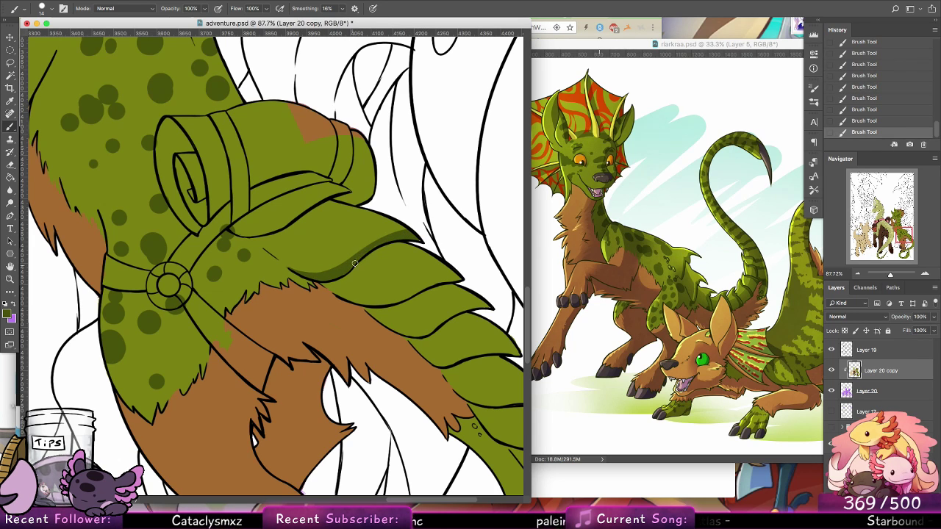
Step: Paint dark green edges along the undersides of the second and third tail scales, redoing uneven strokes
{"action": "scroll", "coordinate": [477, 234], "scroll_direction": "down", "scroll_amount": 5}
{"action": "scroll", "coordinate": [388, 249], "scroll_direction": "up", "scroll_amount": 3}
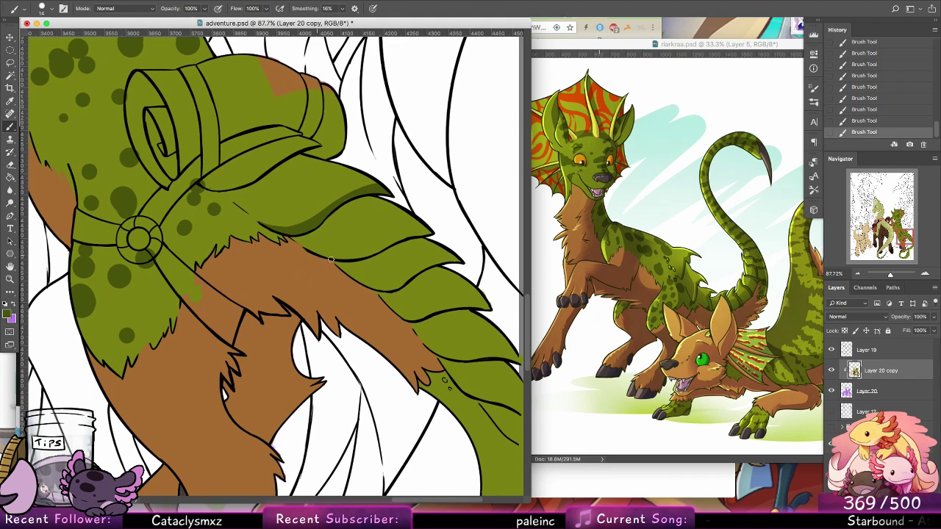
{"action": "key", "text": "super+z"}
{"action": "key", "text": "super+z"}
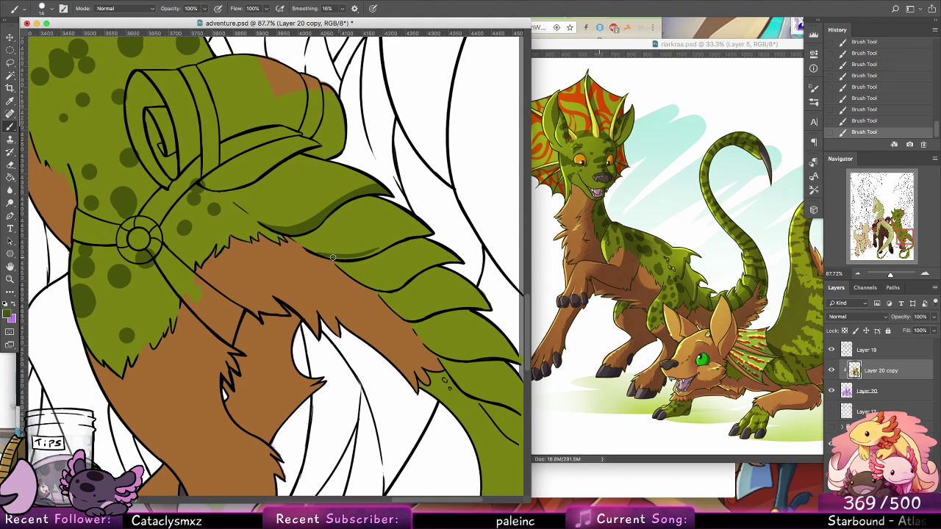
{"action": "key", "text": "super+z"}
{"action": "key", "text": "super+z"}
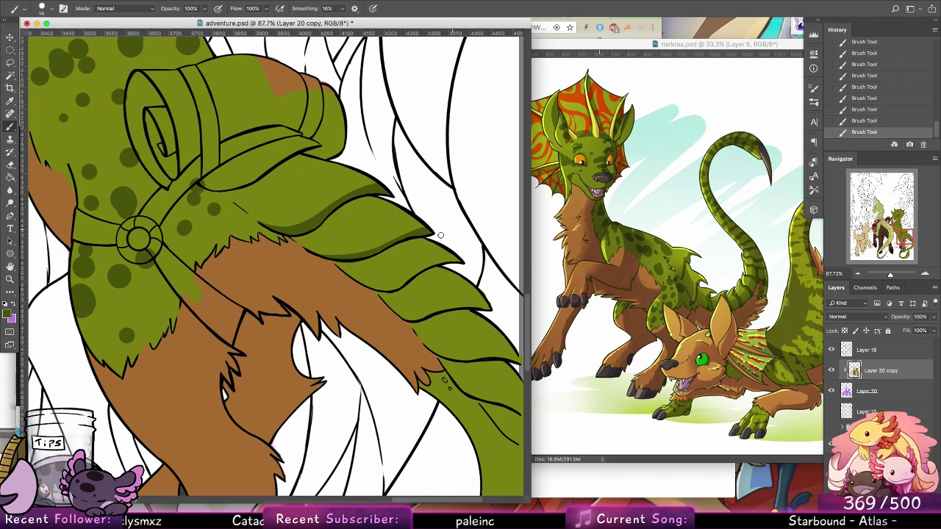
{"action": "key", "text": "super+z"}
{"action": "key", "text": "super+z"}
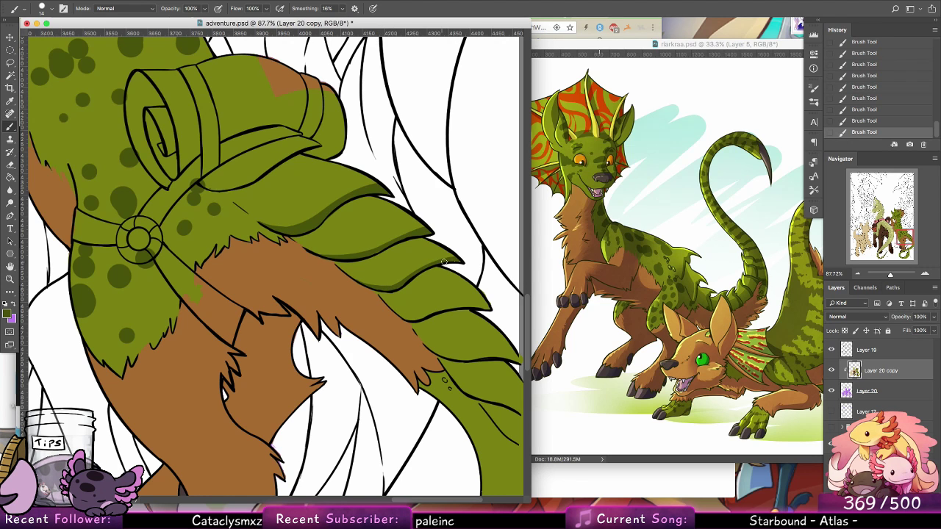
Step: Paint a dark green edge along the underside of the fourth tail scale
{"action": "left_click_drag", "start_coordinate": [447, 259], "coordinate": [433, 205]}
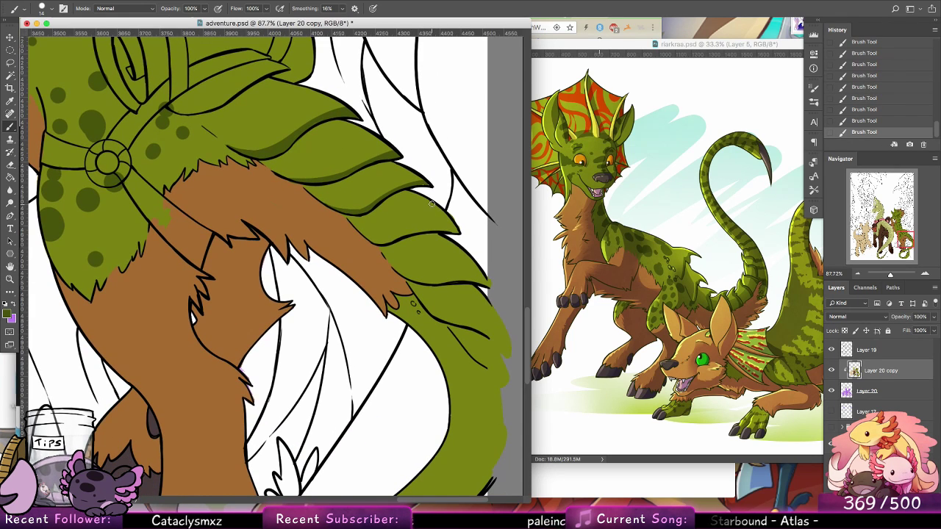
{"action": "key", "text": "super+z"}
{"action": "mouse_move", "coordinate": [369, 240]}
{"action": "left_mouse_down"}
{"action": "mouse_move", "coordinate": [406, 232]}
{"action": "mouse_move", "coordinate": [385, 241]}
{"action": "left_mouse_up"}
{"action": "key", "text": "alt+super+z"}
{"action": "key", "text": "alt+super+z"}
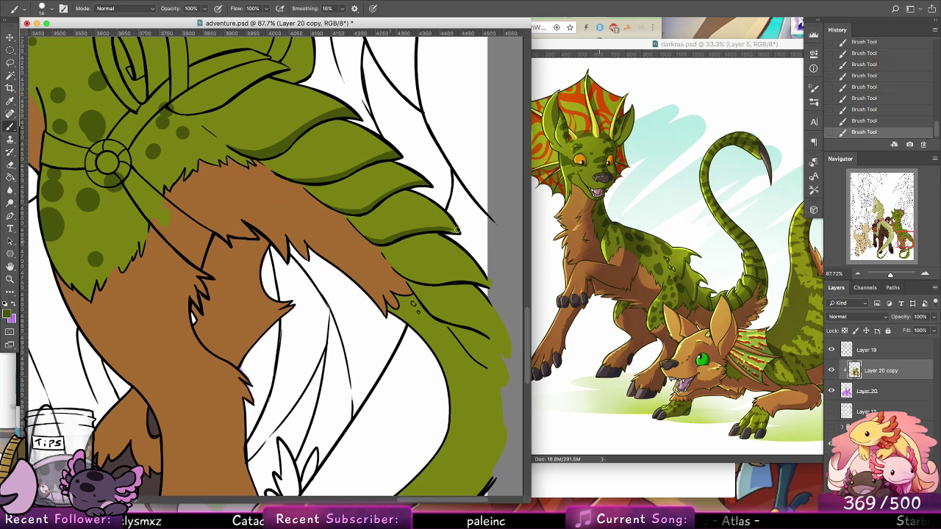
Step: Paint dark green edges along the undersides of the remaining tail scales near the canvas edge on Layer 20 copy
{"action": "left_click", "coordinate": [856, 390]}
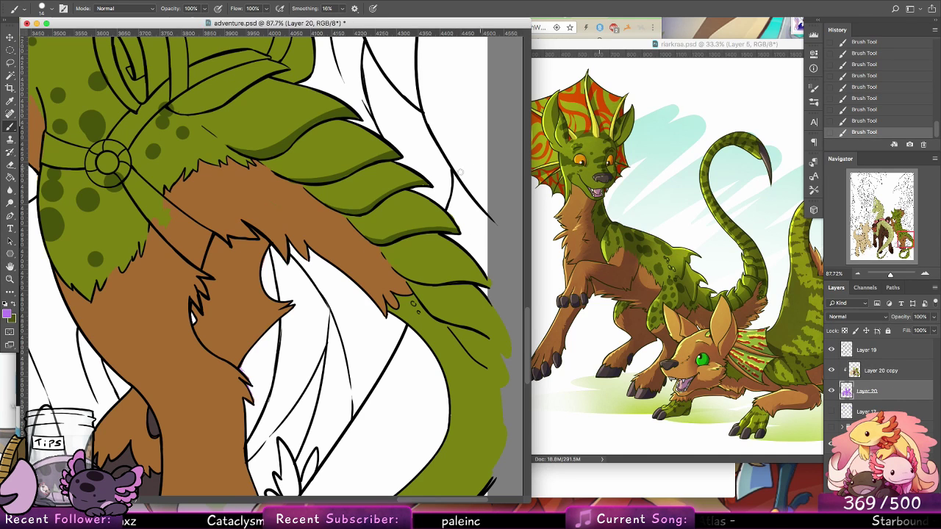
{"action": "left_click", "coordinate": [885, 374]}
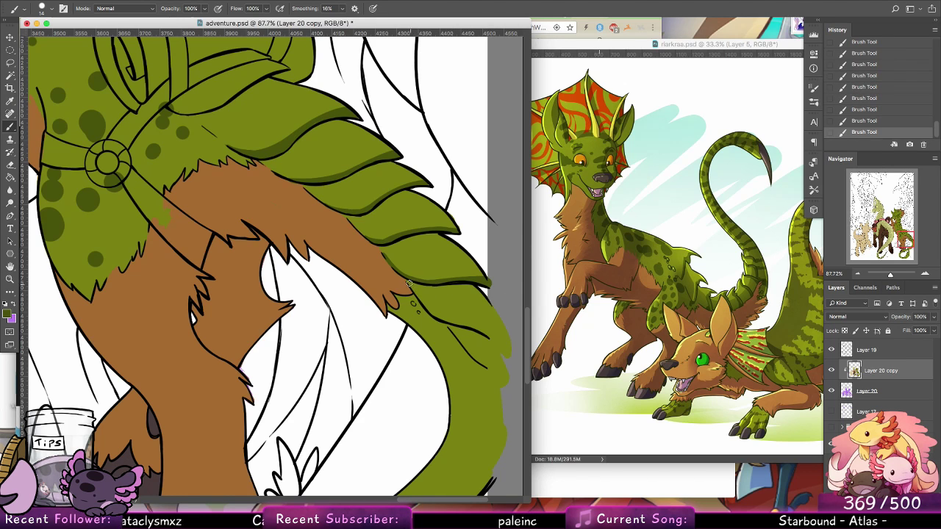
{"action": "key", "text": "super+z"}
{"action": "key", "text": "super+shift+z"}
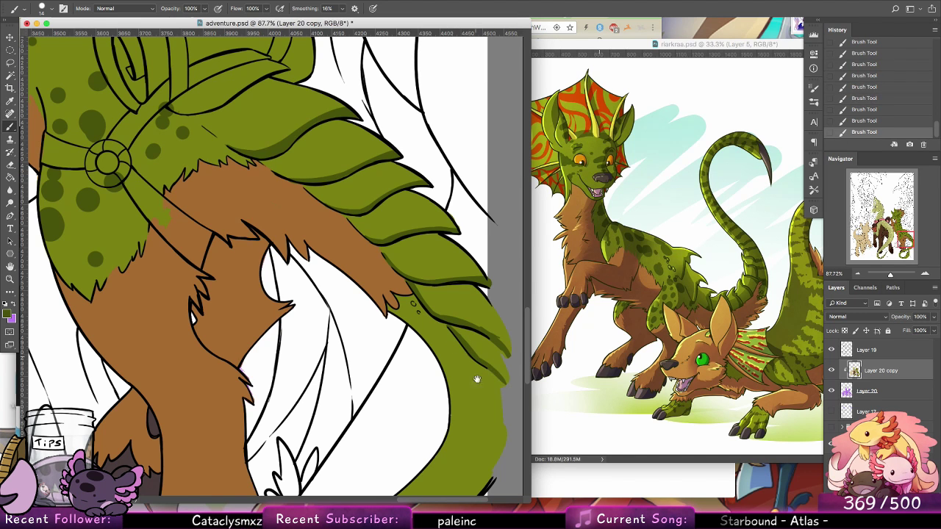
Step: Set the brush size to 45 px and paint broken dark green bands across the tail just below the overlapping scales
{"action": "left_click_drag", "start_coordinate": [477, 379], "coordinate": [471, 264]}
{"action": "mouse_move", "coordinate": [447, 433]}
{"action": "left_mouse_down"}
{"action": "mouse_move", "coordinate": [418, 297]}
{"action": "mouse_move", "coordinate": [439, 444]}
{"action": "left_mouse_up"}
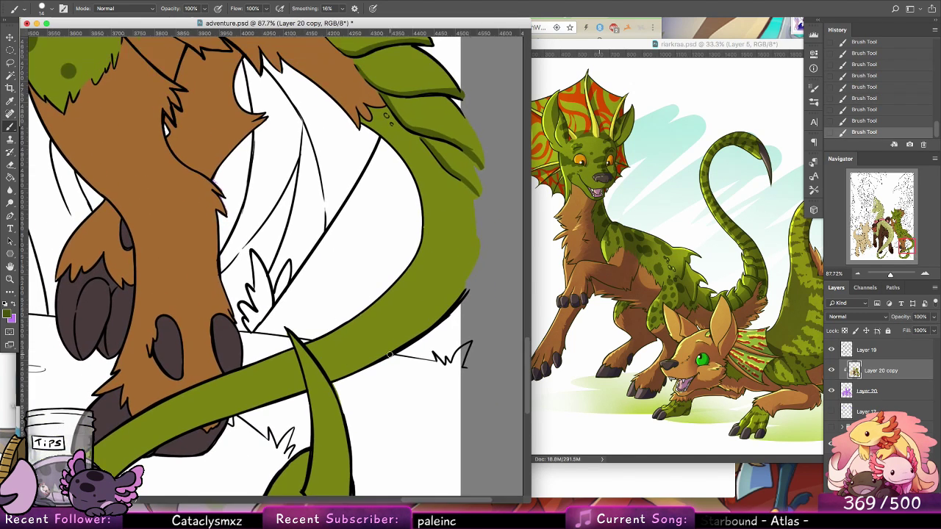
{"action": "left_click", "coordinate": [45, 11]}
{"action": "left_click", "coordinate": [65, 130]}
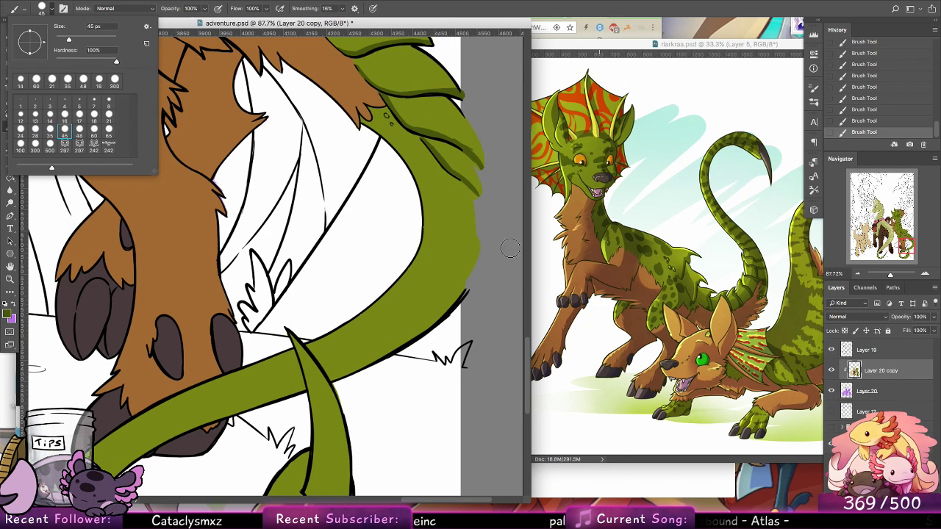
{"action": "left_click_drag", "start_coordinate": [431, 211], "coordinate": [407, 301]}
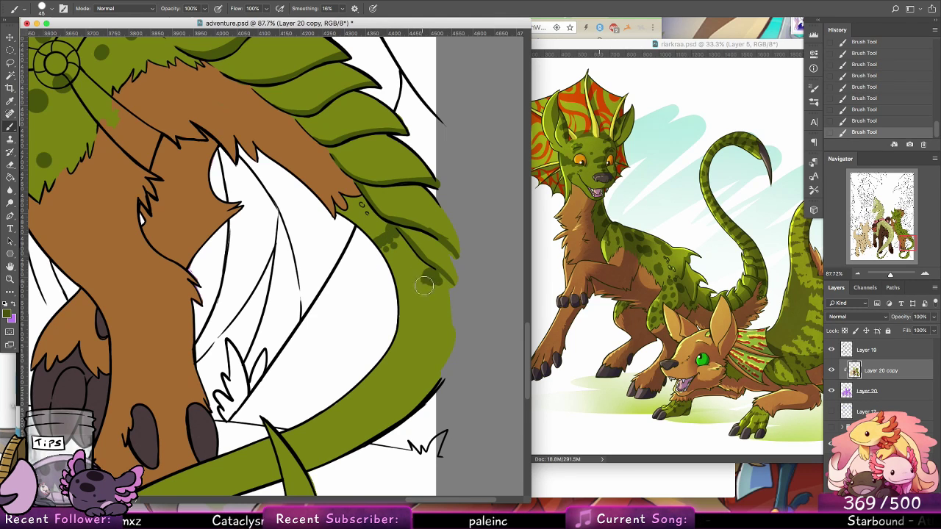
{"action": "left_click_drag", "start_coordinate": [423, 286], "coordinate": [397, 292]}
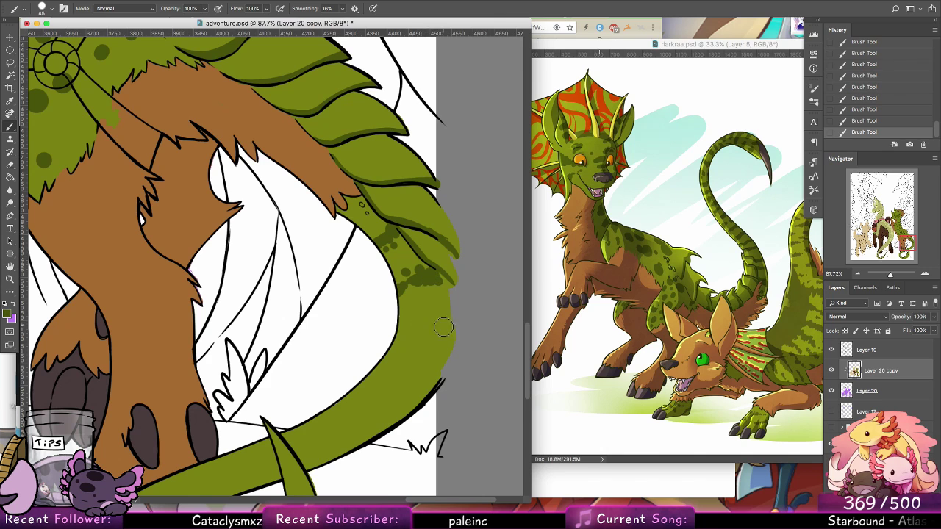
{"action": "mouse_move", "coordinate": [434, 315]}
{"action": "left_mouse_down"}
{"action": "mouse_move", "coordinate": [393, 325]}
{"action": "mouse_move", "coordinate": [388, 346]}
{"action": "mouse_move", "coordinate": [402, 340]}
{"action": "mouse_move", "coordinate": [440, 363]}
{"action": "left_mouse_up"}
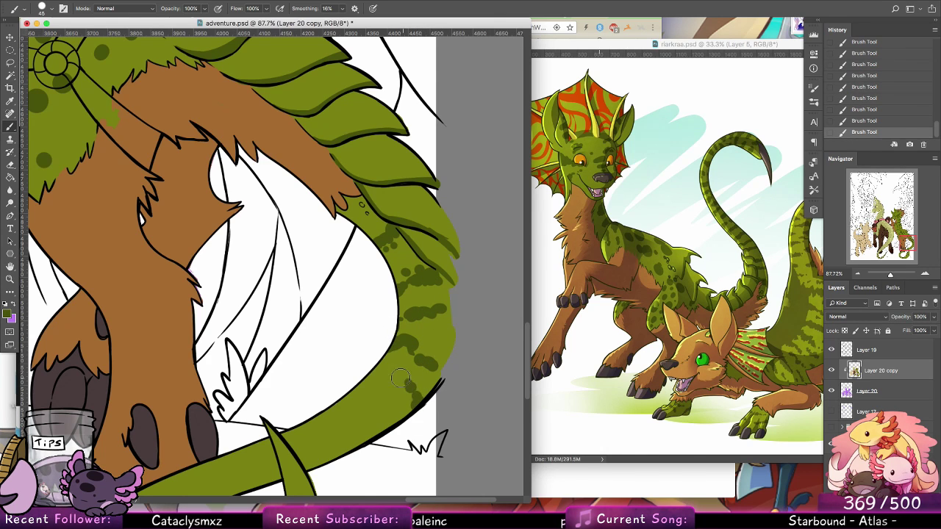
Step: Continue the dark green blotchy bands along the tail section that curves past the frilled dragon's hind foot
{"action": "scroll", "coordinate": [354, 388], "scroll_direction": "down", "scroll_amount": 3}
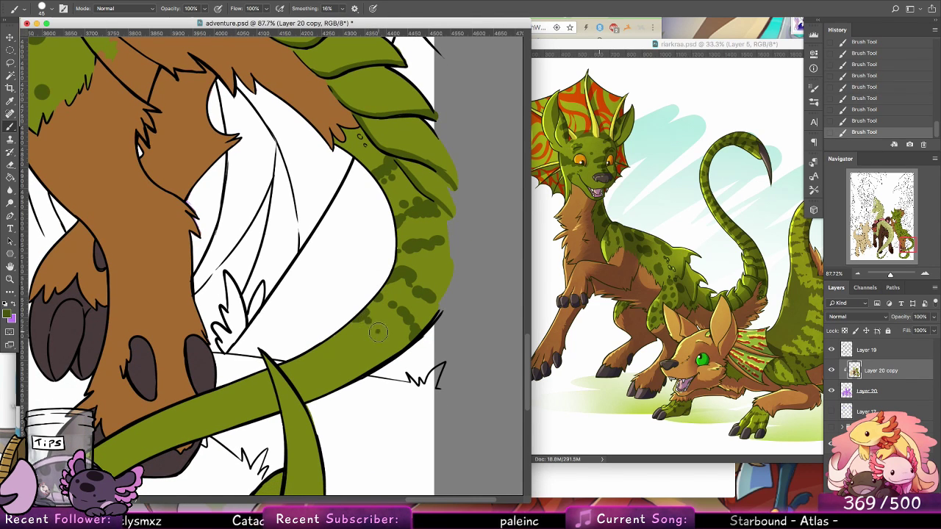
{"action": "mouse_move", "coordinate": [377, 352]}
{"action": "left_mouse_down"}
{"action": "mouse_move", "coordinate": [383, 316]}
{"action": "mouse_move", "coordinate": [347, 346]}
{"action": "mouse_move", "coordinate": [338, 337]}
{"action": "mouse_move", "coordinate": [350, 360]}
{"action": "left_mouse_up"}
{"action": "mouse_move", "coordinate": [315, 391]}
{"action": "left_mouse_down"}
{"action": "mouse_move", "coordinate": [297, 354]}
{"action": "mouse_move", "coordinate": [290, 374]}
{"action": "mouse_move", "coordinate": [282, 369]}
{"action": "mouse_move", "coordinate": [398, 279]}
{"action": "mouse_move", "coordinate": [391, 246]}
{"action": "mouse_move", "coordinate": [367, 273]}
{"action": "mouse_move", "coordinate": [383, 294]}
{"action": "left_mouse_up"}
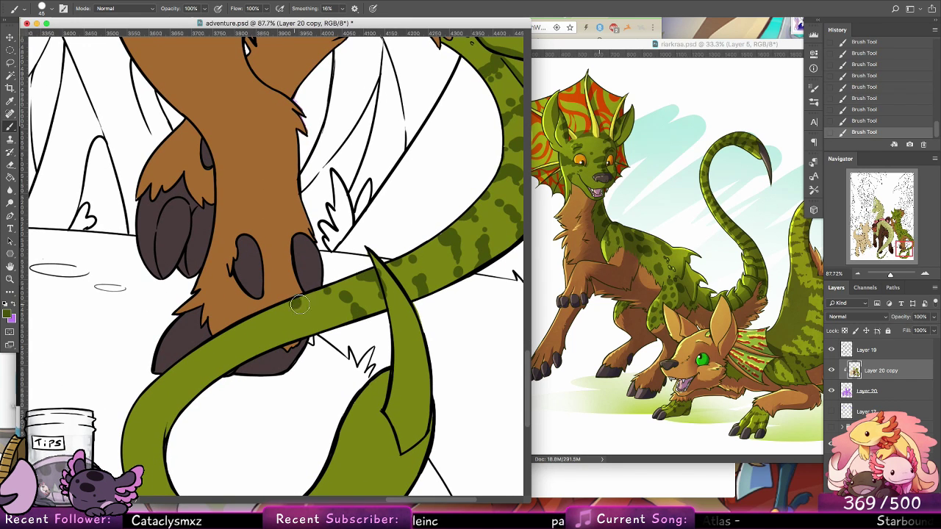
{"action": "mouse_move", "coordinate": [287, 337]}
{"action": "left_mouse_down"}
{"action": "mouse_move", "coordinate": [258, 319]}
{"action": "mouse_move", "coordinate": [241, 331]}
{"action": "mouse_move", "coordinate": [257, 352]}
{"action": "left_mouse_up"}
{"action": "left_click", "coordinate": [256, 321]}
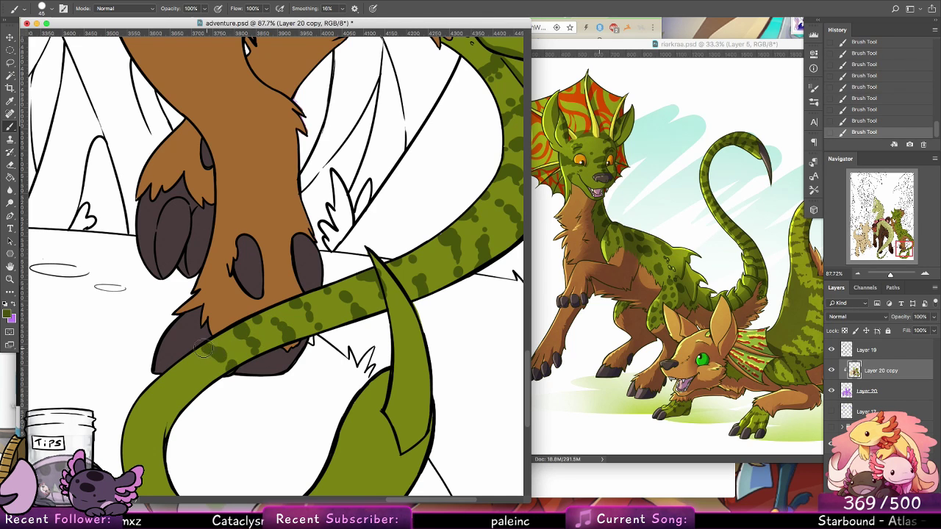
Step: Paint dark green blotches and bands down the outer bend of the tail loop
{"action": "left_click_drag", "start_coordinate": [205, 388], "coordinate": [151, 386]}
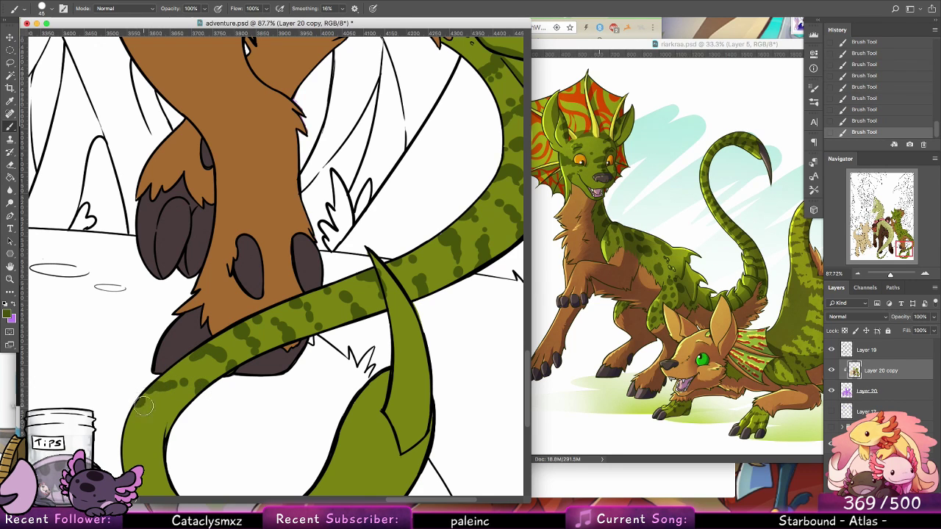
{"action": "scroll", "coordinate": [307, 301], "scroll_direction": "down", "scroll_amount": 3}
{"action": "scroll", "coordinate": [307, 301], "scroll_direction": "left", "scroll_amount": 3}
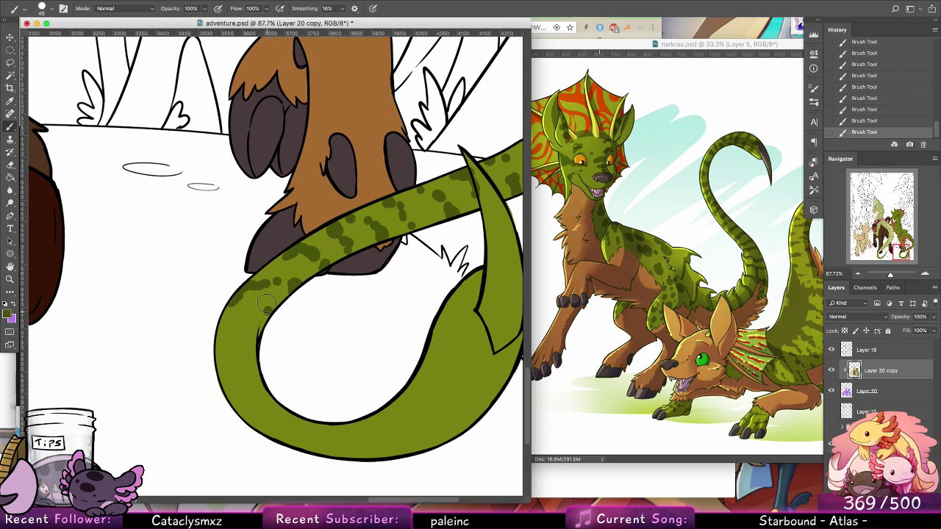
{"action": "mouse_move", "coordinate": [270, 315]}
{"action": "left_mouse_down"}
{"action": "mouse_move", "coordinate": [211, 345]}
{"action": "mouse_move", "coordinate": [237, 321]}
{"action": "mouse_move", "coordinate": [233, 374]}
{"action": "left_mouse_up"}
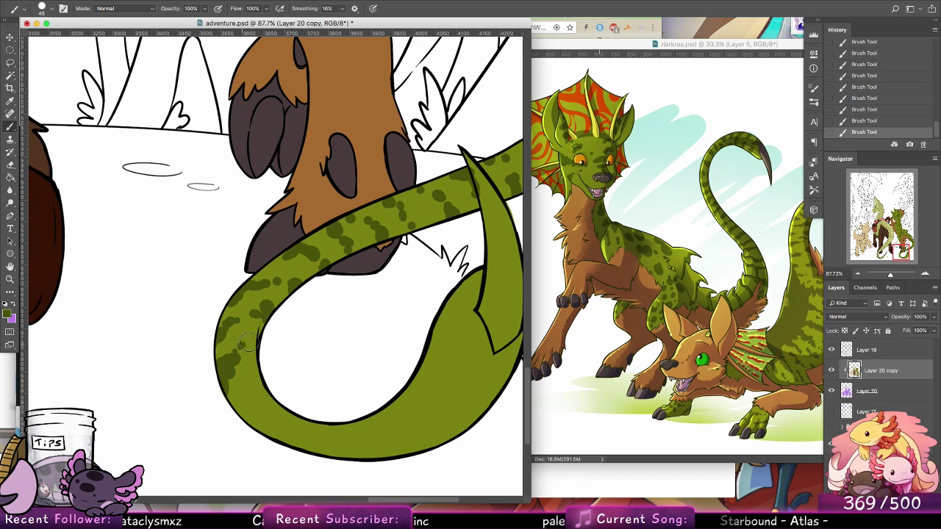
{"action": "mouse_move", "coordinate": [252, 343]}
{"action": "left_mouse_down"}
{"action": "mouse_move", "coordinate": [263, 400]}
{"action": "mouse_move", "coordinate": [276, 390]}
{"action": "mouse_move", "coordinate": [247, 425]}
{"action": "left_mouse_up"}
{"action": "left_click_drag", "start_coordinate": [350, 392], "coordinate": [330, 318]}
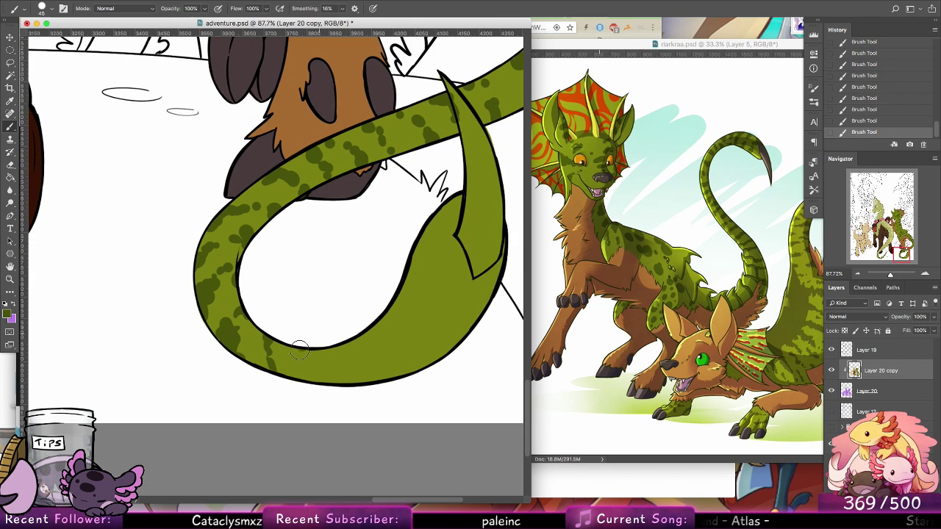
Step: Paint dark green bands and round spots along the lowest stretch of the tail loop
{"action": "mouse_move", "coordinate": [299, 350]}
{"action": "left_mouse_down"}
{"action": "mouse_move", "coordinate": [320, 390]}
{"action": "mouse_move", "coordinate": [312, 345]}
{"action": "mouse_move", "coordinate": [351, 345]}
{"action": "mouse_move", "coordinate": [336, 365]}
{"action": "mouse_move", "coordinate": [354, 389]}
{"action": "left_mouse_up"}
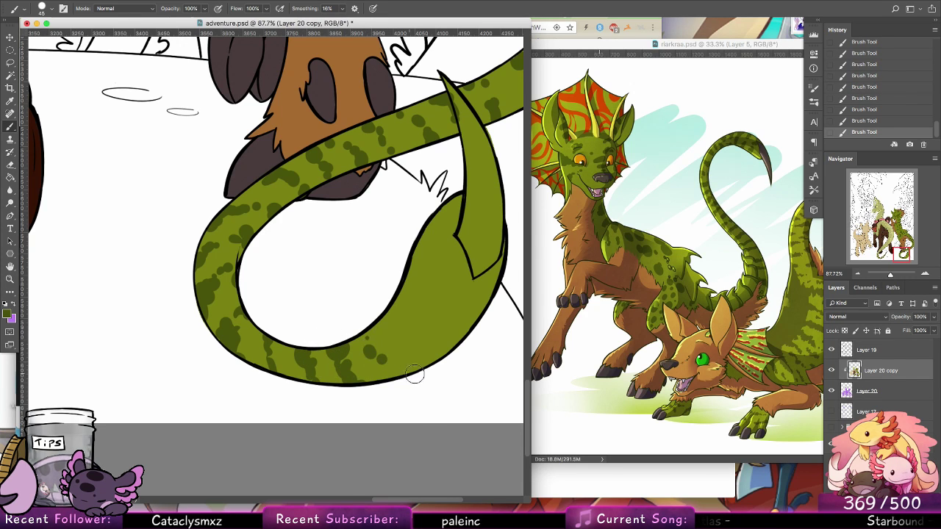
{"action": "left_click", "coordinate": [401, 350]}
{"action": "left_click", "coordinate": [417, 345]}
{"action": "left_click", "coordinate": [388, 316]}
{"action": "left_click", "coordinate": [432, 362]}
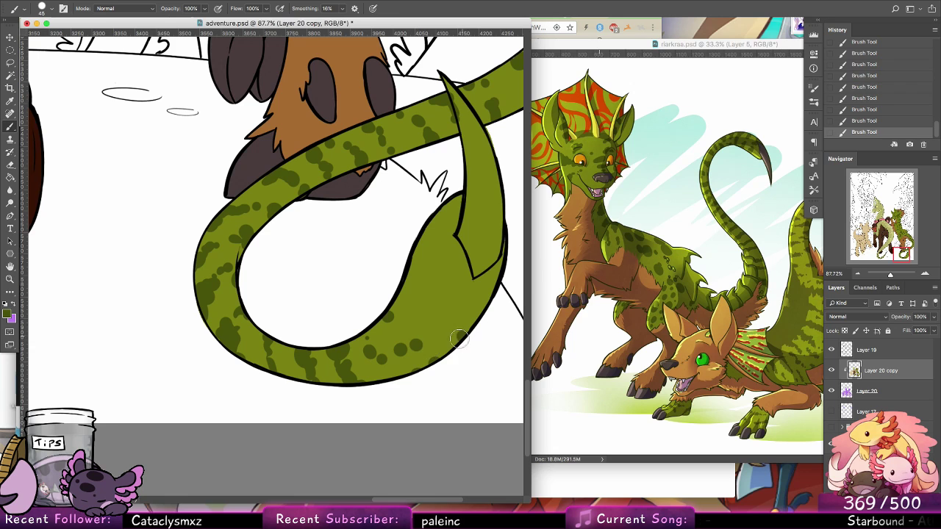
Step: Fill the widened end of the tail, up to the base of its blade, with dark green spots and short bands
{"action": "left_click_drag", "start_coordinate": [462, 338], "coordinate": [447, 342]}
{"action": "left_click", "coordinate": [432, 338]}
{"action": "left_click_drag", "start_coordinate": [410, 284], "coordinate": [421, 298]}
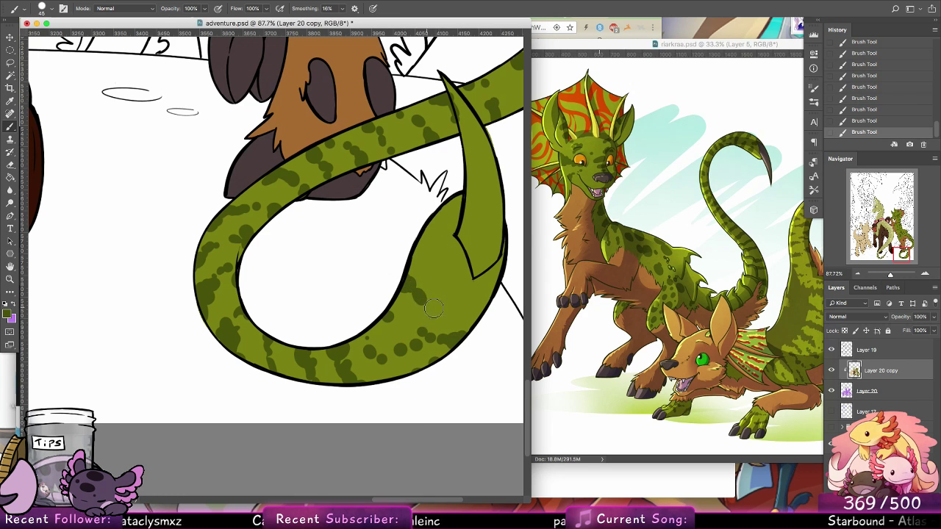
{"action": "left_click", "coordinate": [450, 315]}
{"action": "left_click", "coordinate": [450, 293]}
{"action": "mouse_move", "coordinate": [419, 241]}
{"action": "left_mouse_down"}
{"action": "mouse_move", "coordinate": [439, 274]}
{"action": "mouse_move", "coordinate": [480, 289]}
{"action": "mouse_move", "coordinate": [494, 277]}
{"action": "mouse_move", "coordinate": [467, 304]}
{"action": "left_mouse_up"}
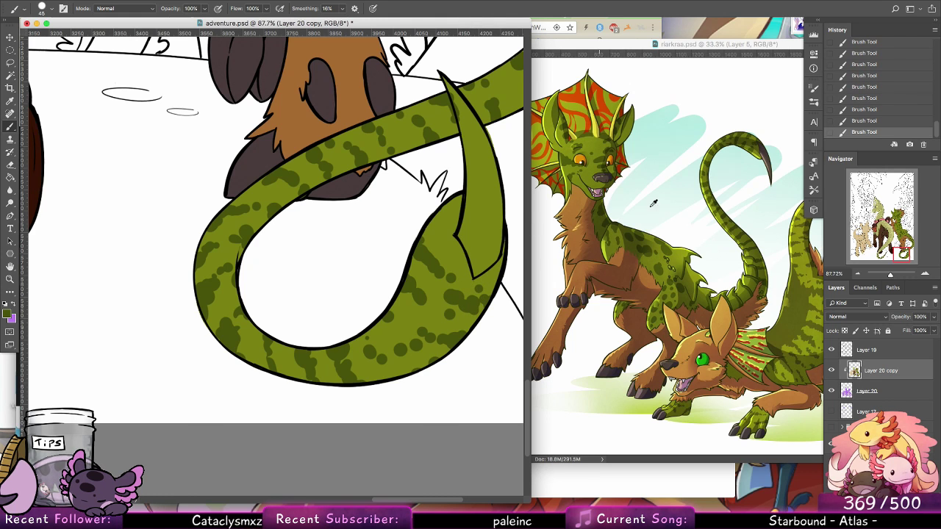
Step: Sample the dark claw colour, set the brush size to 28 px, and fill the pointed tail blade with it
{"action": "mouse_move", "coordinate": [407, 226]}
{"action": "left_mouse_down"}
{"action": "mouse_move", "coordinate": [382, 256]}
{"action": "mouse_move", "coordinate": [276, 336]}
{"action": "left_mouse_up"}
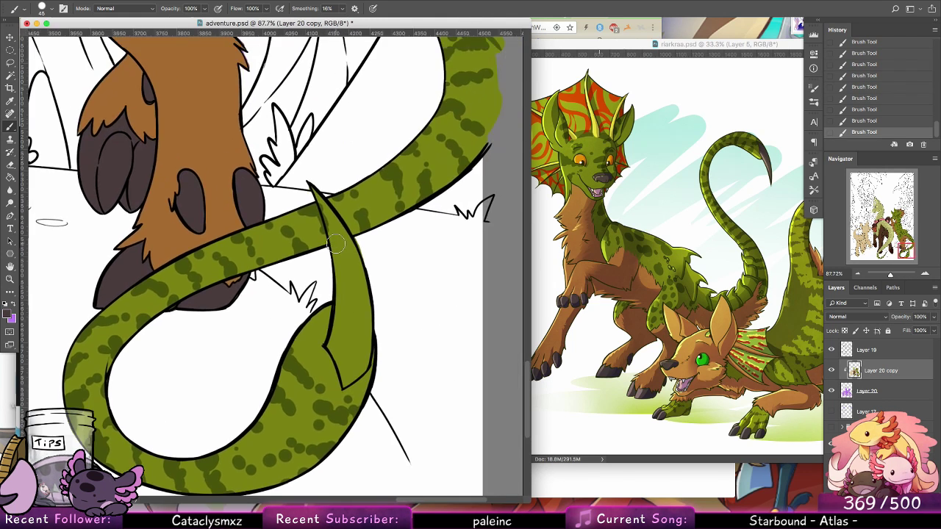
{"action": "left_click", "coordinate": [192, 203], "text": "alt"}
{"action": "left_click", "coordinate": [51, 8]}
{"action": "left_click", "coordinate": [35, 130]}
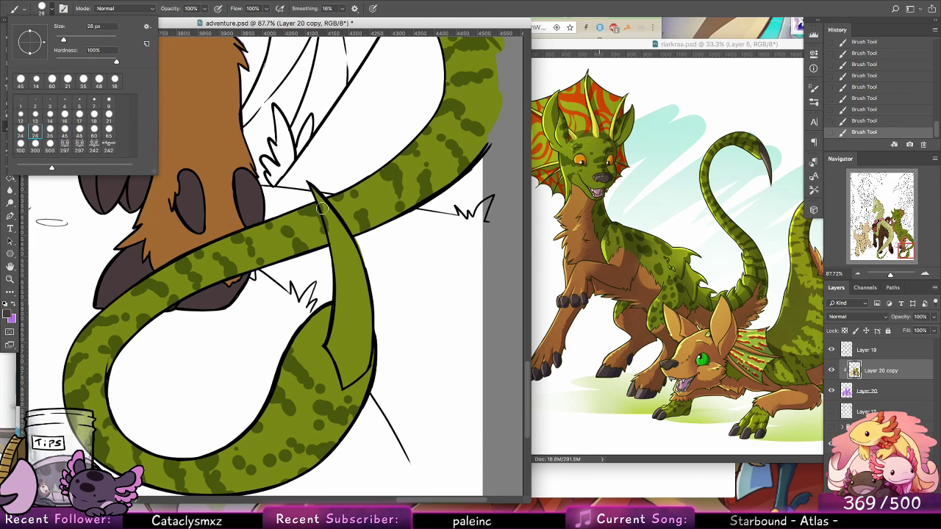
{"action": "left_click_drag", "start_coordinate": [315, 191], "coordinate": [344, 315]}
{"action": "mouse_move", "coordinate": [316, 190]}
{"action": "left_mouse_down"}
{"action": "mouse_move", "coordinate": [373, 330]}
{"action": "mouse_move", "coordinate": [351, 248]}
{"action": "mouse_move", "coordinate": [364, 264]}
{"action": "mouse_move", "coordinate": [356, 247]}
{"action": "mouse_move", "coordinate": [370, 299]}
{"action": "mouse_move", "coordinate": [351, 299]}
{"action": "mouse_move", "coordinate": [333, 225]}
{"action": "mouse_move", "coordinate": [351, 315]}
{"action": "mouse_move", "coordinate": [342, 265]}
{"action": "mouse_move", "coordinate": [332, 349]}
{"action": "mouse_move", "coordinate": [345, 388]}
{"action": "mouse_move", "coordinate": [336, 350]}
{"action": "mouse_move", "coordinate": [347, 381]}
{"action": "mouse_move", "coordinate": [361, 368]}
{"action": "mouse_move", "coordinate": [365, 300]}
{"action": "mouse_move", "coordinate": [361, 362]}
{"action": "mouse_move", "coordinate": [347, 259]}
{"action": "mouse_move", "coordinate": [353, 361]}
{"action": "mouse_move", "coordinate": [357, 307]}
{"action": "mouse_move", "coordinate": [347, 375]}
{"action": "mouse_move", "coordinate": [355, 356]}
{"action": "mouse_move", "coordinate": [342, 313]}
{"action": "mouse_move", "coordinate": [340, 359]}
{"action": "left_mouse_up"}
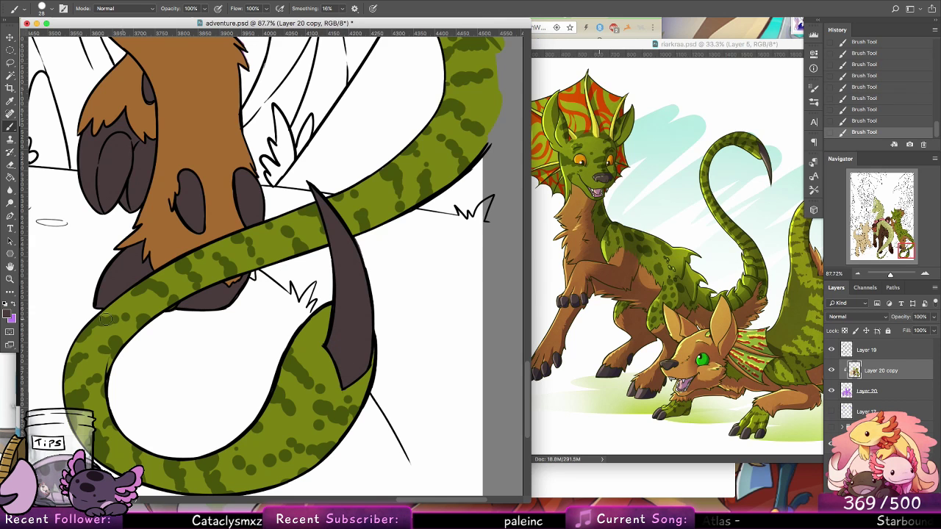
Step: Review the overall colouring of both dragons from the tails up to the heads
{"action": "left_click", "coordinate": [11, 278]}
{"action": "left_click_drag", "start_coordinate": [433, 261], "coordinate": [391, 271]}
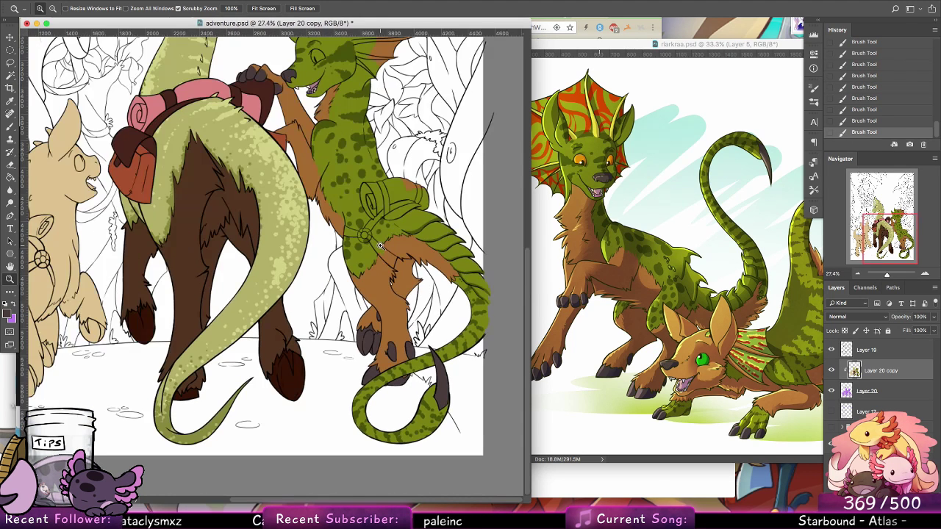
{"action": "left_click_drag", "start_coordinate": [387, 252], "coordinate": [380, 246]}
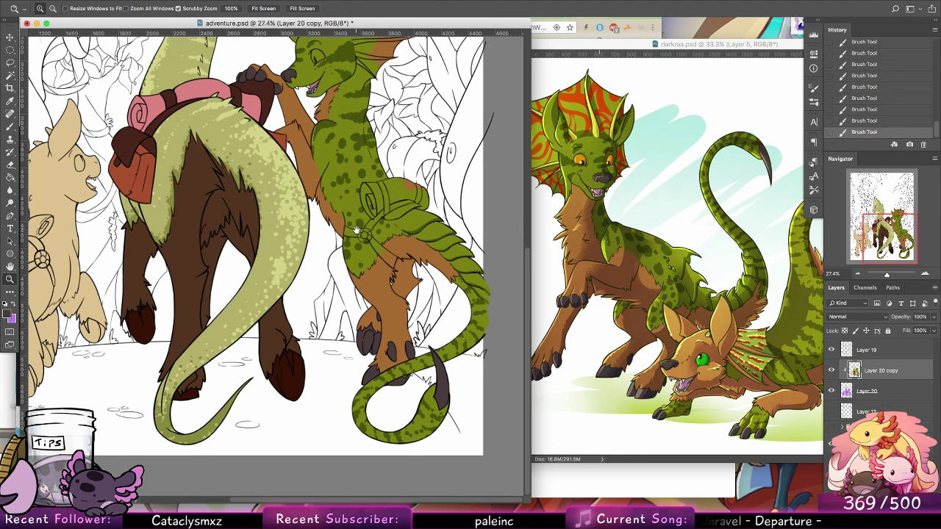
{"action": "left_click_drag", "start_coordinate": [357, 231], "coordinate": [361, 417]}
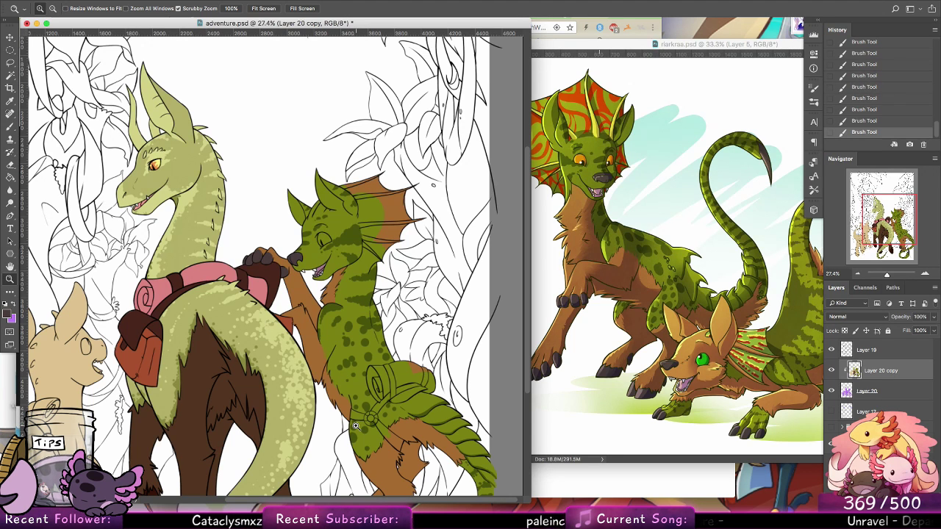
Step: Switch to Chrome to examine the pale dragon's reference picture in the image search results, and return to Photoshop
{"action": "left_click", "coordinate": [534, 478]}
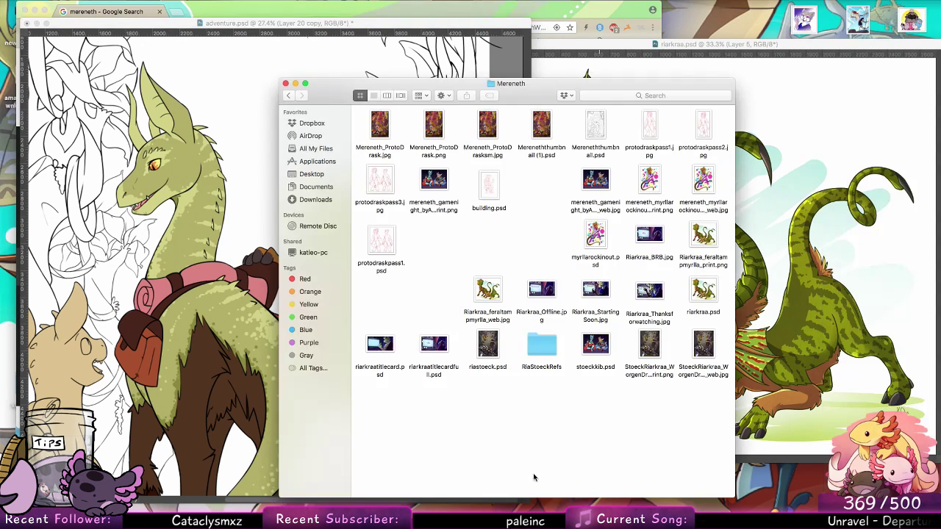
{"action": "left_click", "coordinate": [549, 13]}
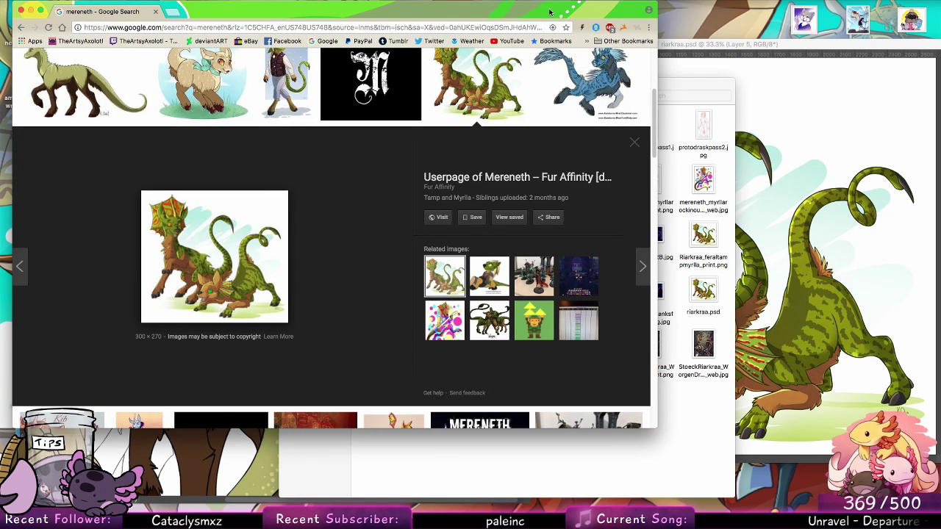
{"action": "scroll", "coordinate": [309, 404], "scroll_direction": "up", "scroll_amount": 5}
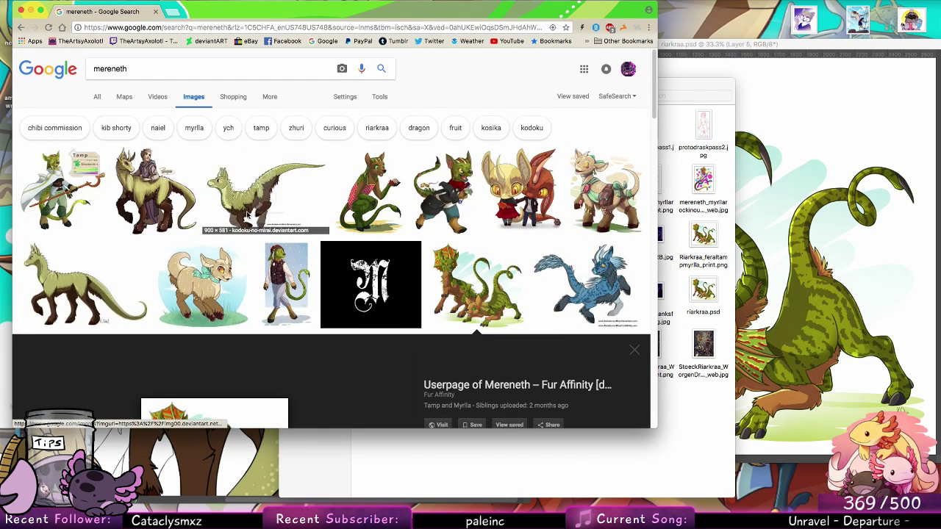
{"action": "left_click", "coordinate": [154, 197]}
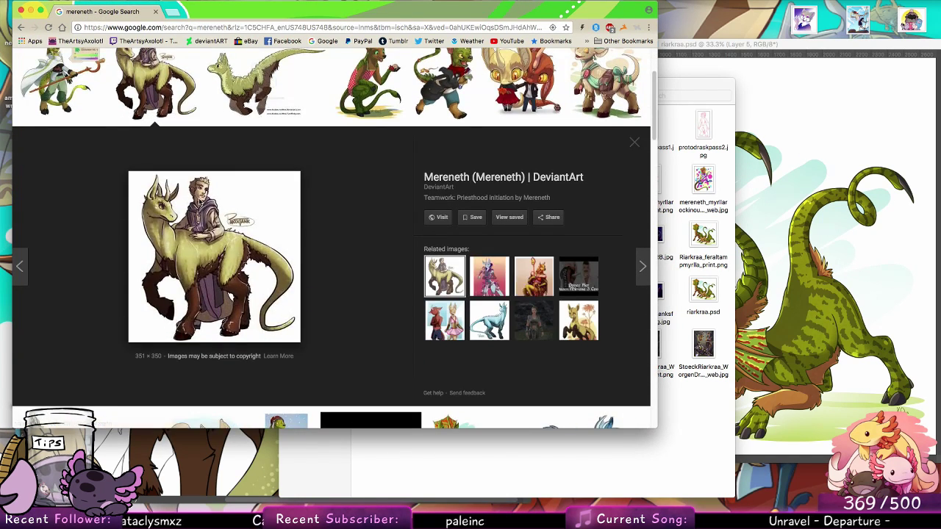
{"action": "scroll", "coordinate": [403, 235], "scroll_direction": "up", "scroll_amount": 3}
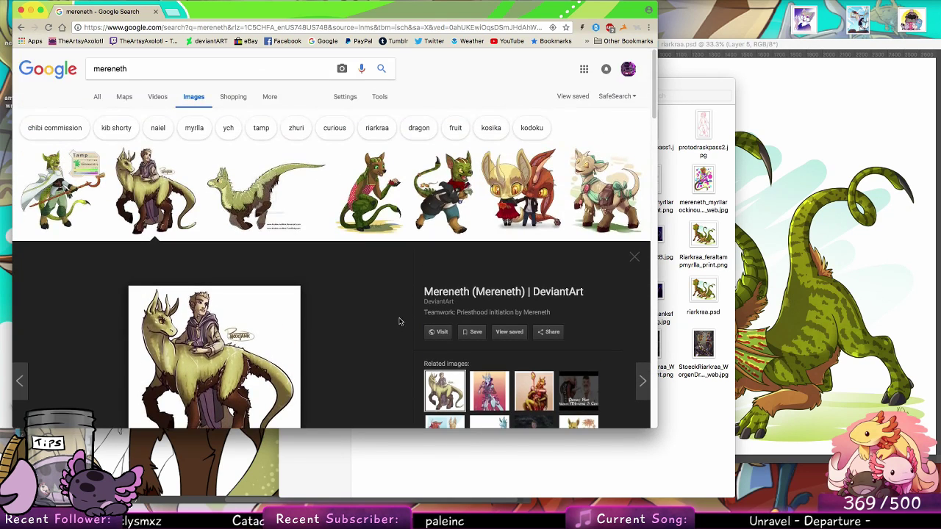
{"action": "scroll", "coordinate": [386, 339], "scroll_direction": "down", "scroll_amount": 10}
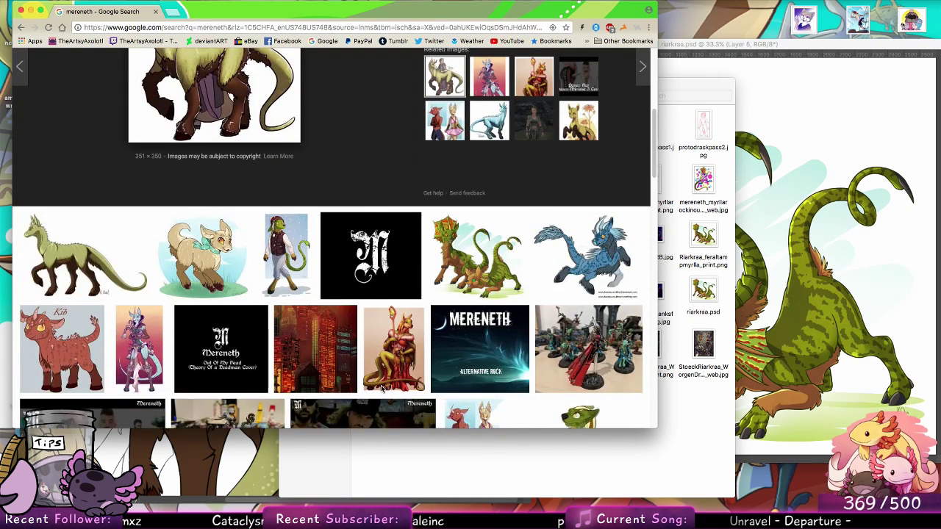
{"action": "left_click", "coordinate": [205, 450]}
{"action": "left_click", "coordinate": [764, 241]}
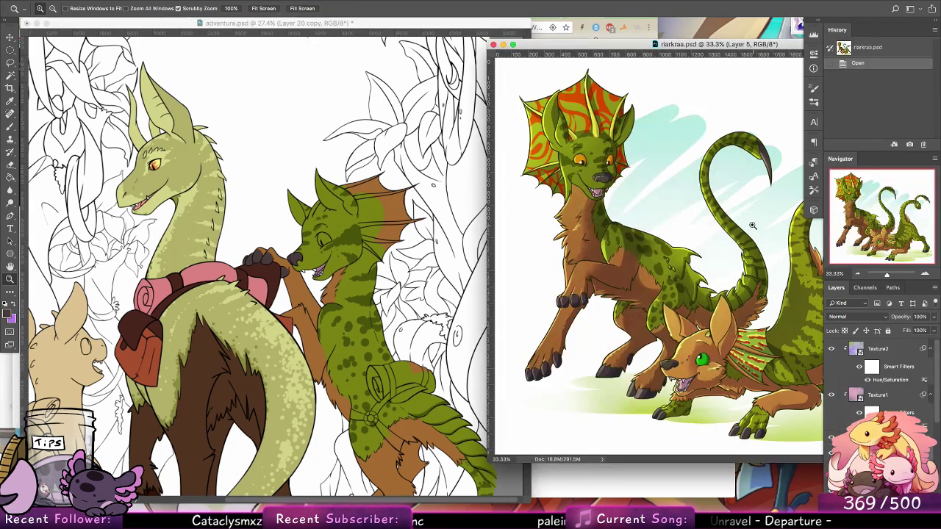
Step: Magic Wand-select the pale dragon's olive green areas in adventure.psd, adding patches on the head and neck and turning off Contiguous to include matching colour elsewhere
{"action": "left_click", "coordinate": [32, 82]}
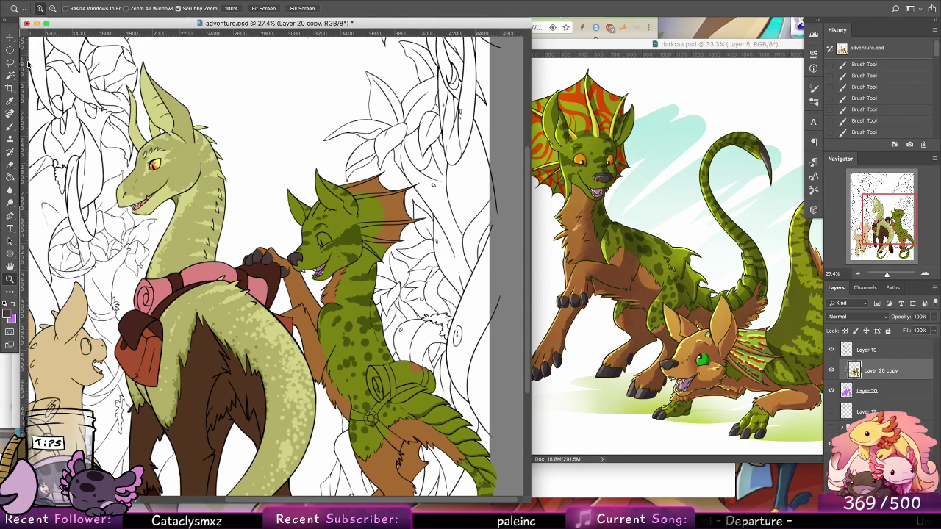
{"action": "key", "text": "super+equal"}
{"action": "key", "text": "w"}
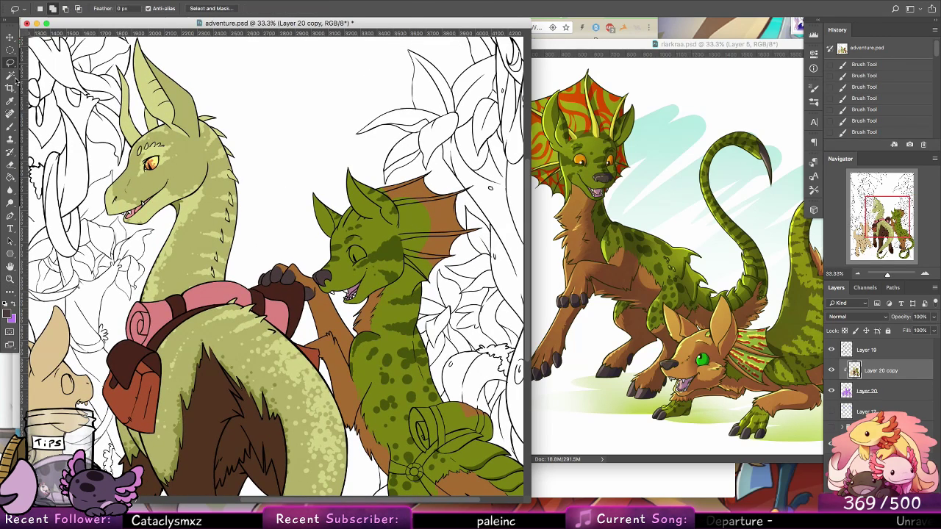
{"action": "left_click", "coordinate": [205, 214]}
{"action": "left_click", "coordinate": [189, 211], "text": "shift"}
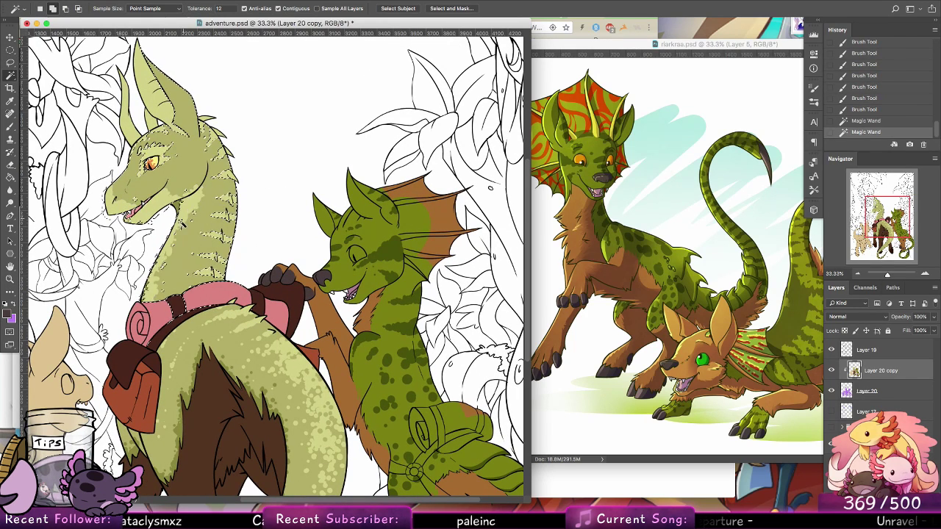
{"action": "left_click", "coordinate": [126, 213], "text": "shift"}
{"action": "left_click", "coordinate": [213, 234], "text": "shift"}
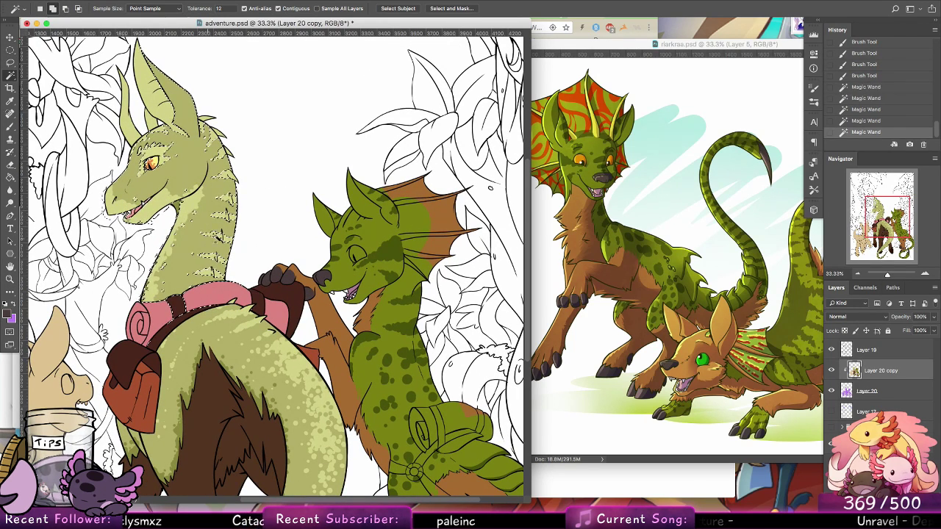
{"action": "left_click", "coordinate": [215, 245], "text": "shift"}
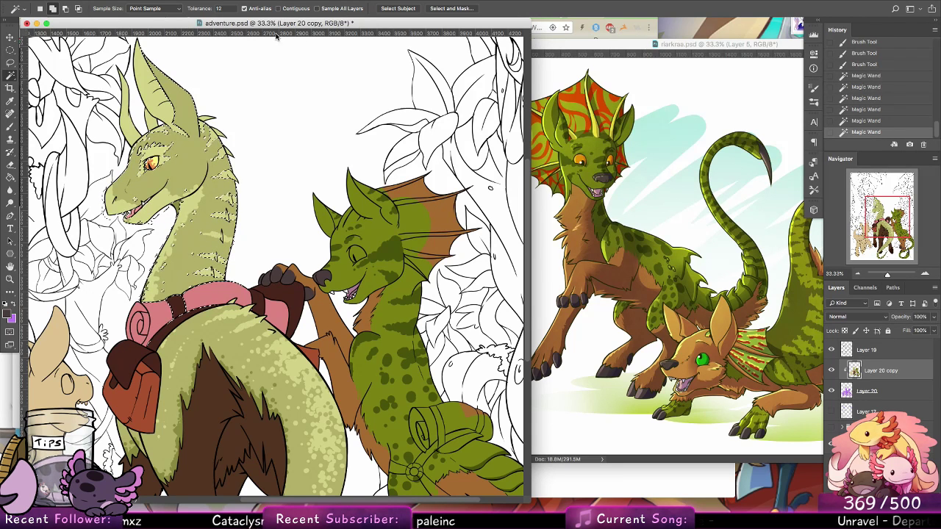
{"action": "left_click", "coordinate": [178, 141]}
{"action": "left_click", "coordinate": [160, 147]}
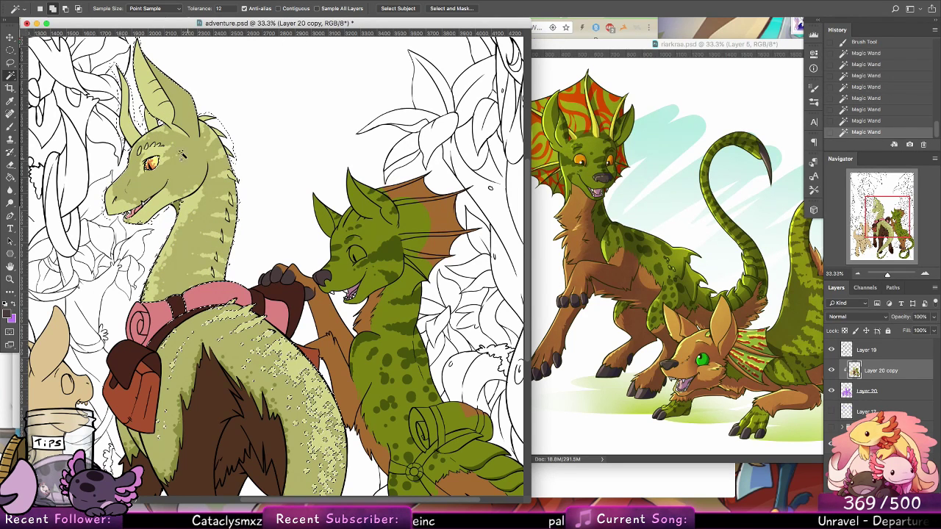
Step: Add the pale dragon's jaw area to the olive green selection and check the selection's coverage down to the tail tip
{"action": "left_click", "coordinate": [141, 221]}
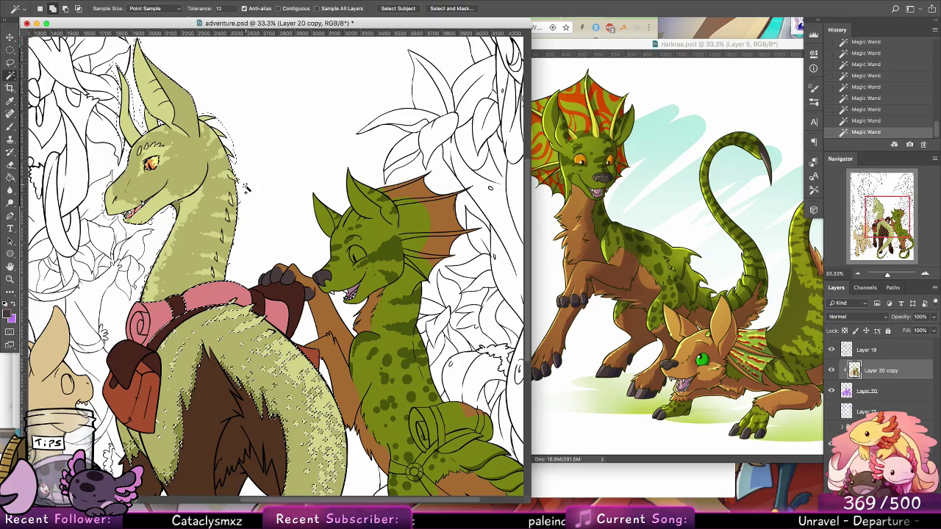
{"action": "scroll", "coordinate": [276, 265], "scroll_direction": "down", "scroll_amount": 5}
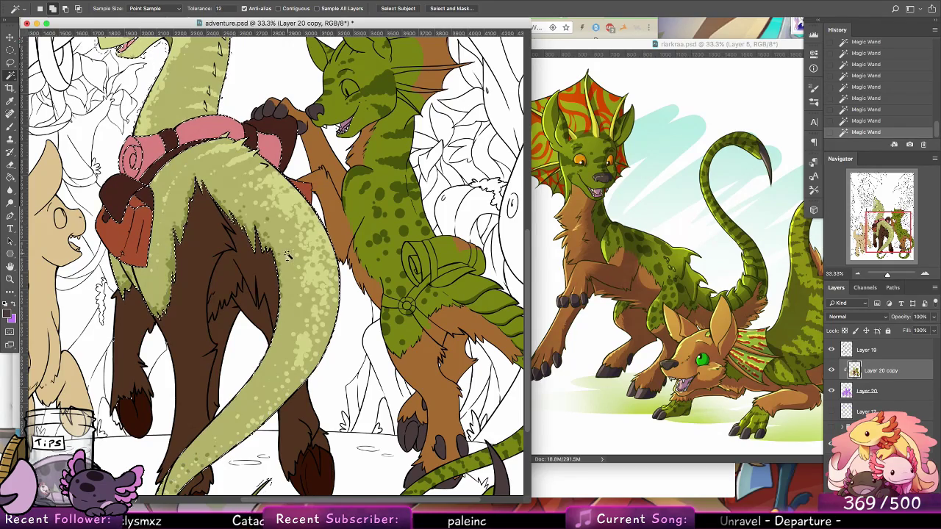
{"action": "left_click_drag", "start_coordinate": [305, 213], "coordinate": [291, 338]}
{"action": "scroll", "coordinate": [291, 338], "scroll_direction": "down", "scroll_amount": 10}
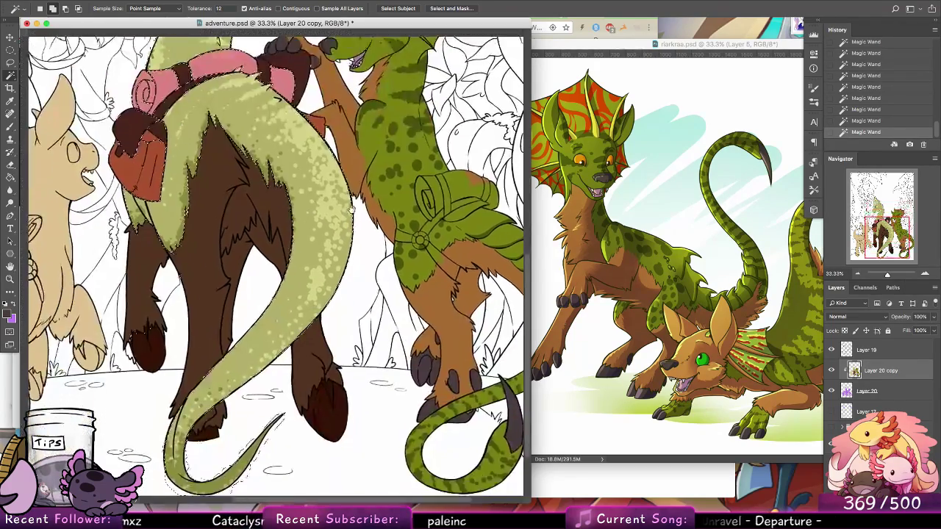
{"action": "scroll", "coordinate": [257, 250], "scroll_direction": "up", "scroll_amount": 10}
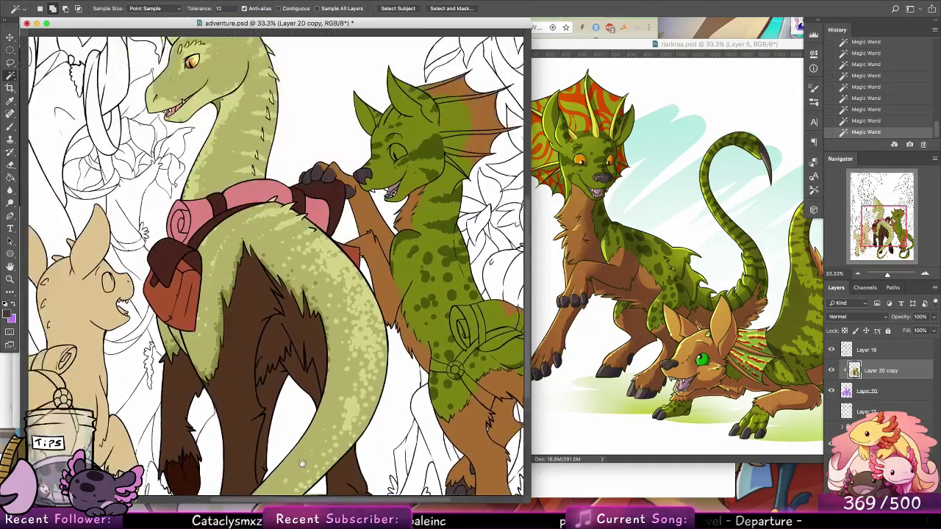
Step: Raise the selected pale green areas' saturation to +21 with Hue/Saturation, and deselect
{"action": "left_click", "coordinate": [134, 2]}
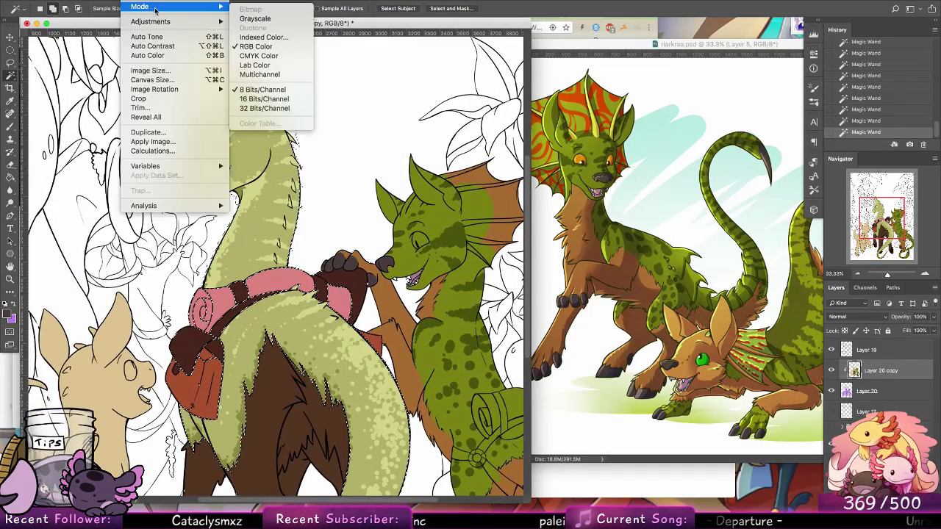
{"action": "mouse_move", "coordinate": [184, 22]}
{"action": "left_click", "coordinate": [294, 73]}
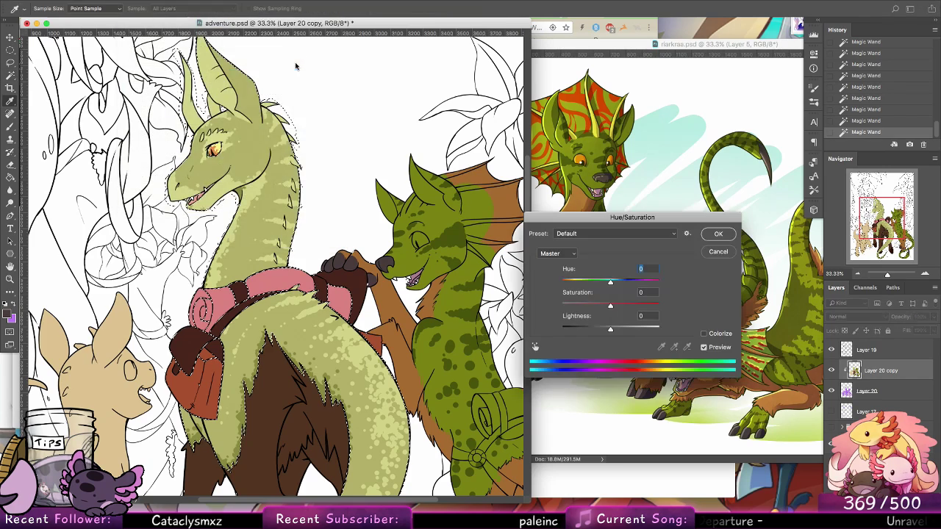
{"action": "left_click_drag", "start_coordinate": [610, 305], "coordinate": [624, 306]}
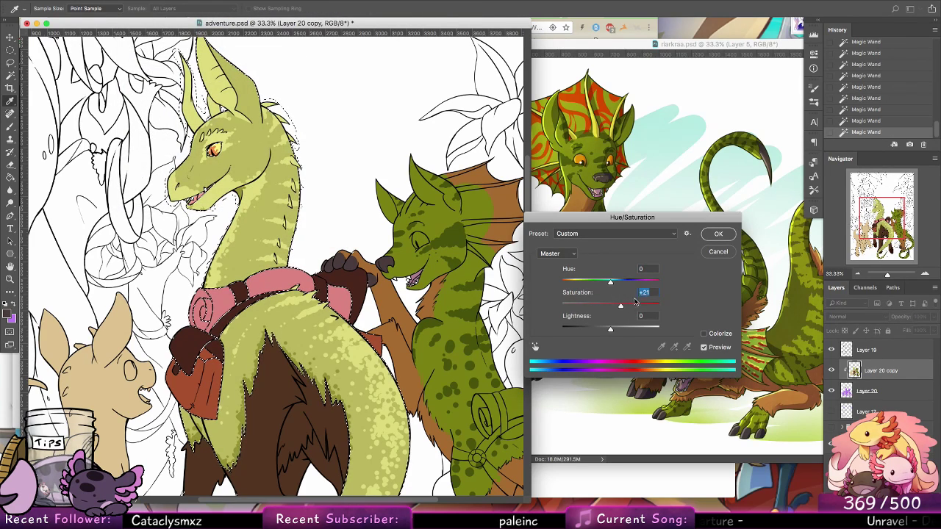
{"action": "left_click", "coordinate": [717, 235]}
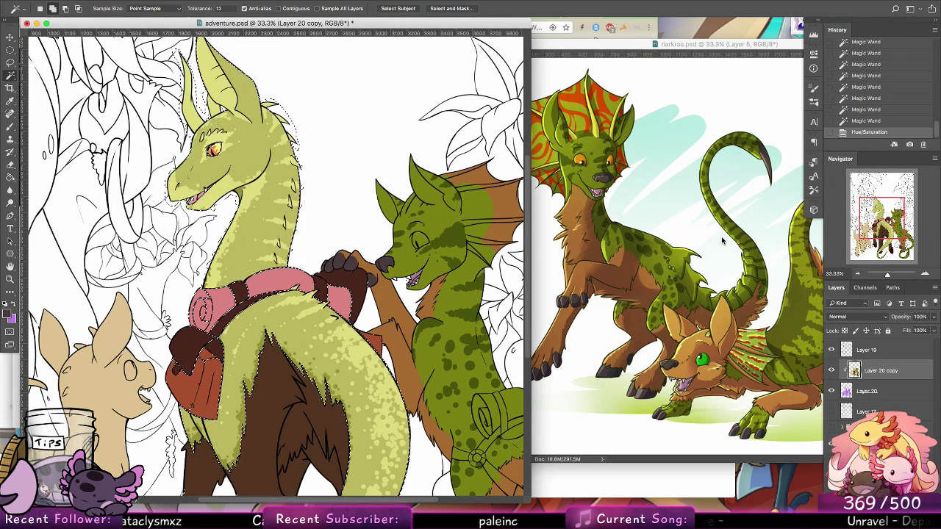
{"action": "key", "text": "super+d"}
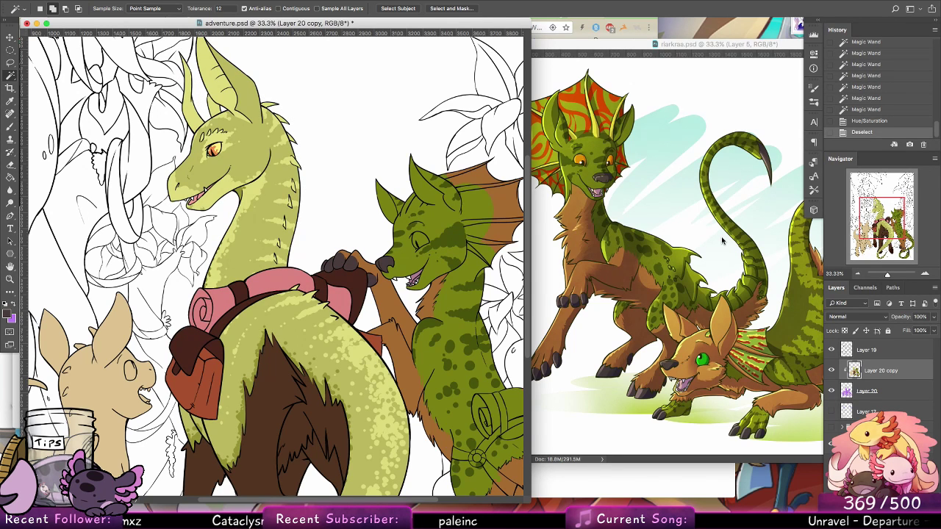
Step: Make Layer 19 active, try a non-contiguous Magic Wand selection near the frilled dragon's harness, and clear it
{"action": "key", "text": "z"}
{"action": "left_click_drag", "start_coordinate": [469, 238], "coordinate": [417, 219]}
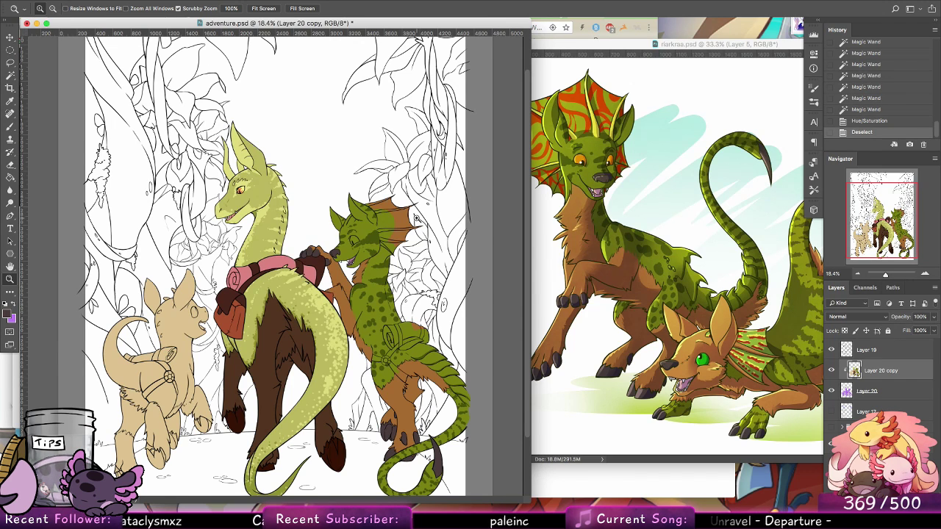
{"action": "left_click", "coordinate": [10, 138]}
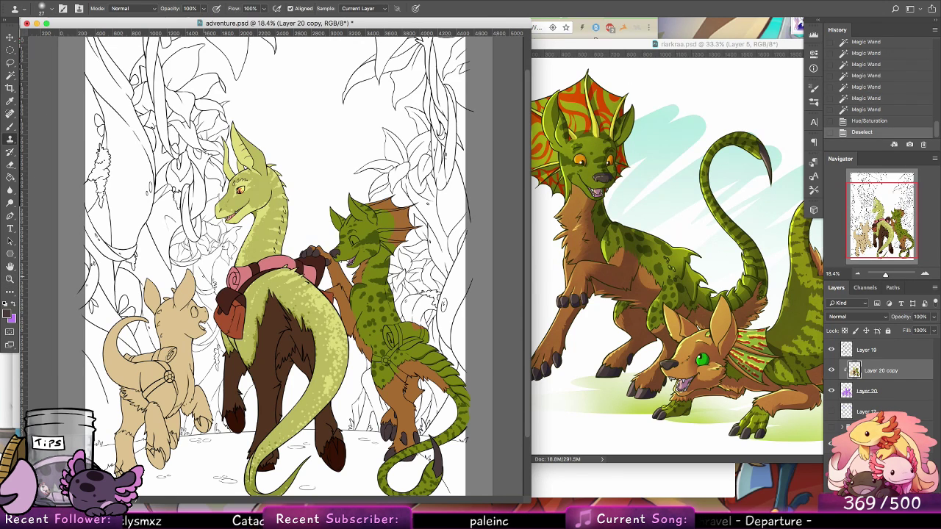
{"action": "left_click", "coordinate": [9, 126]}
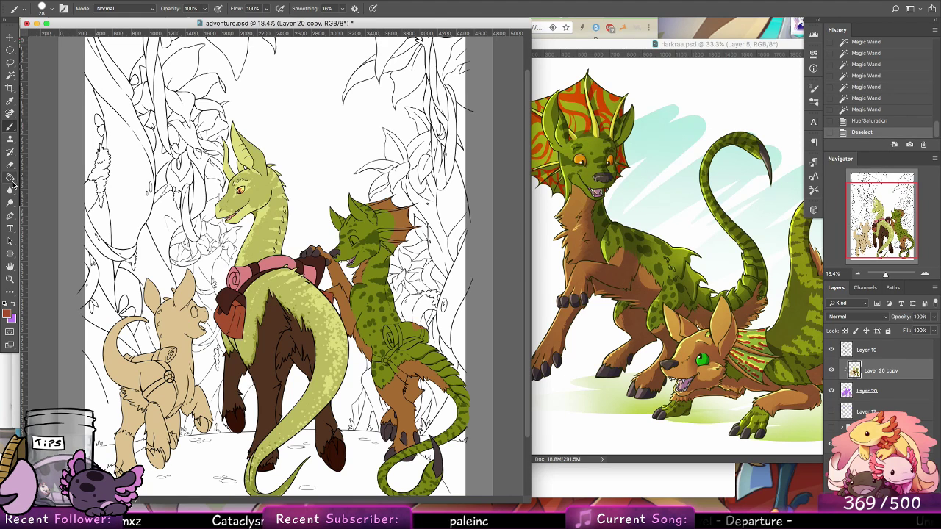
{"action": "left_click", "coordinate": [10, 75]}
{"action": "left_click", "coordinate": [846, 349]}
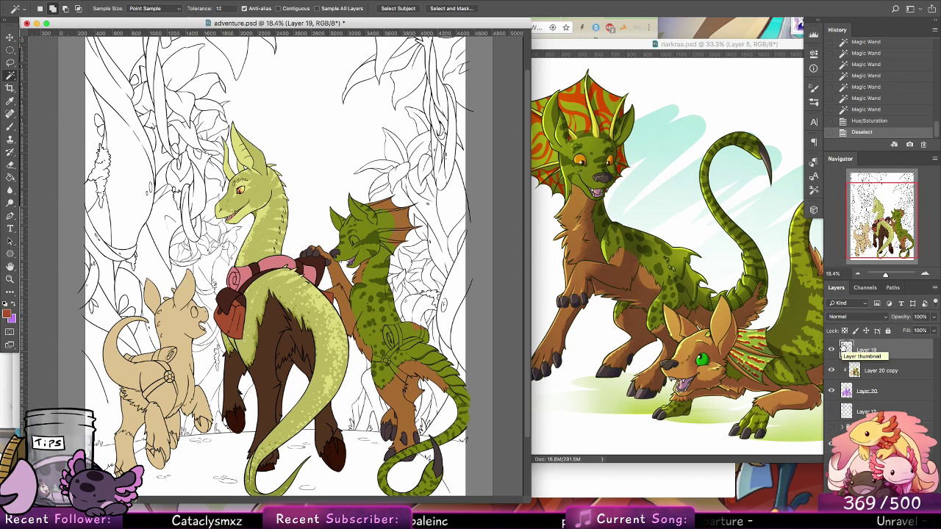
{"action": "left_click", "coordinate": [10, 280]}
{"action": "left_click_drag", "start_coordinate": [447, 360], "coordinate": [398, 299]}
{"action": "left_click", "coordinate": [10, 75]}
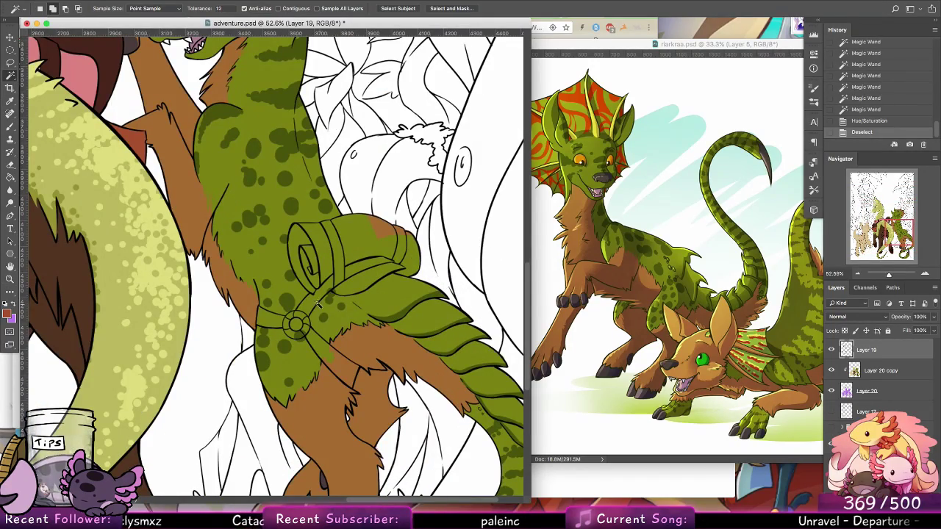
{"action": "left_click", "coordinate": [361, 292]}
{"action": "key", "text": "ctrl+d"}
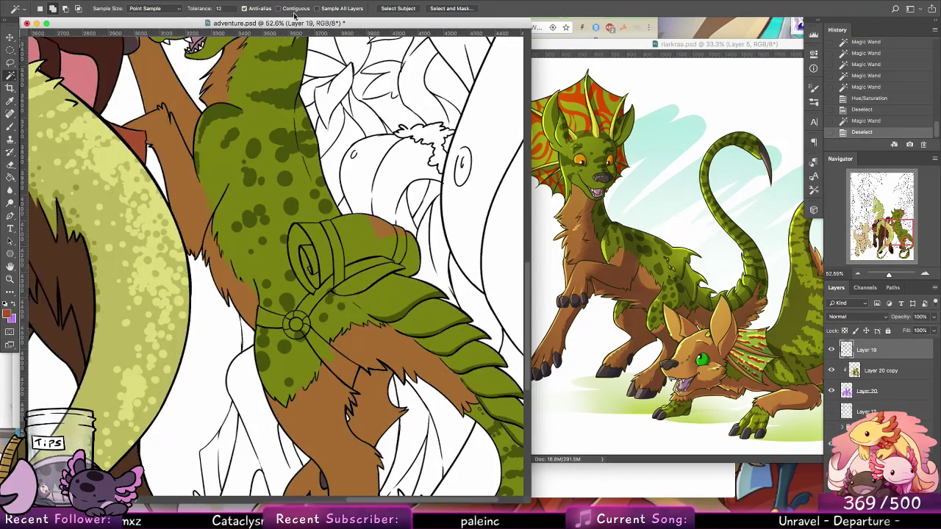
Step: Turn on Contiguous and Magic Wand-select the bedroll's straps and the harness straps meeting at the frilled dragon's hip ring
{"action": "left_click", "coordinate": [279, 8]}
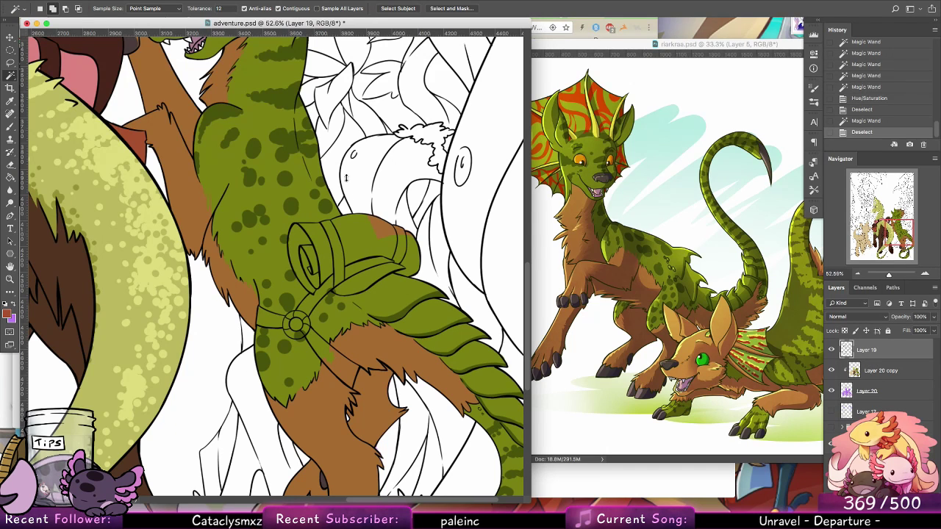
{"action": "left_click", "coordinate": [312, 306]}
{"action": "left_click", "coordinate": [340, 279]}
{"action": "left_click", "coordinate": [359, 269]}
{"action": "left_click", "coordinate": [401, 250]}
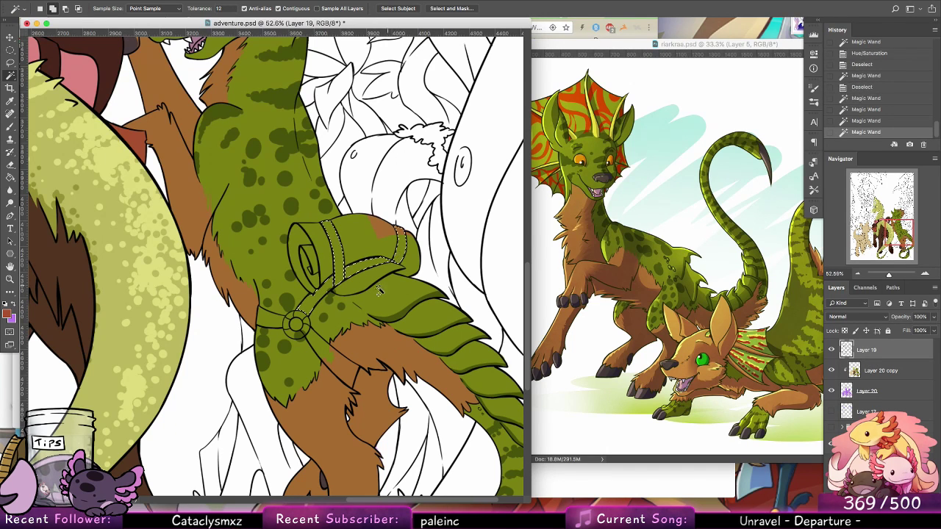
{"action": "left_click", "coordinate": [335, 246]}
{"action": "left_click", "coordinate": [276, 320]}
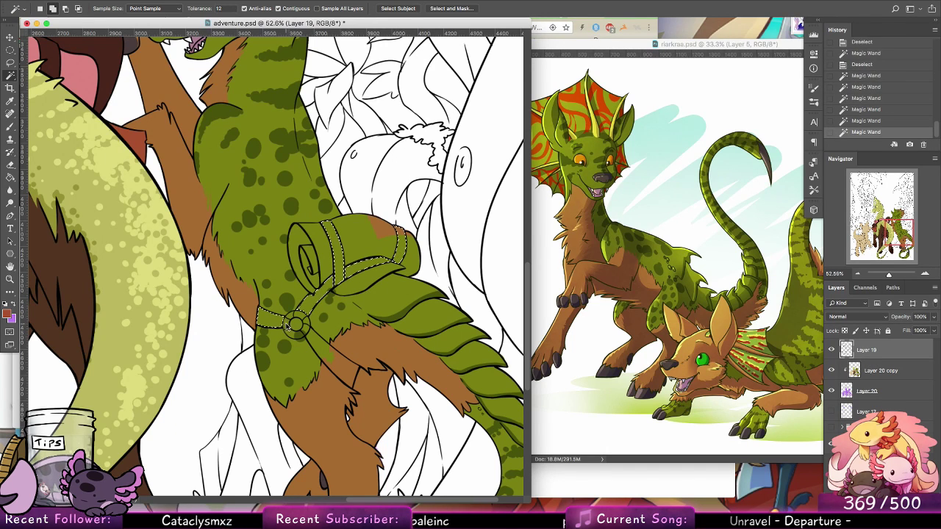
{"action": "left_click", "coordinate": [320, 358]}
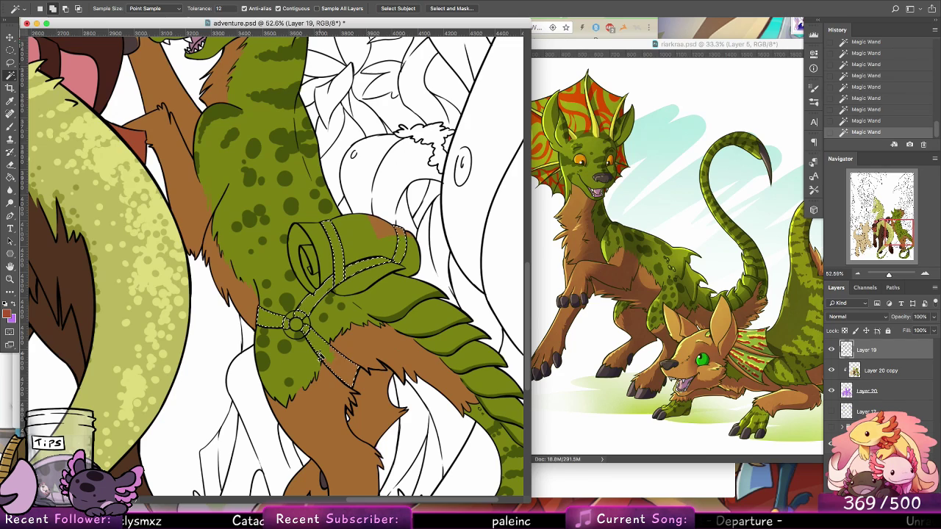
{"action": "left_click", "coordinate": [564, 478]}
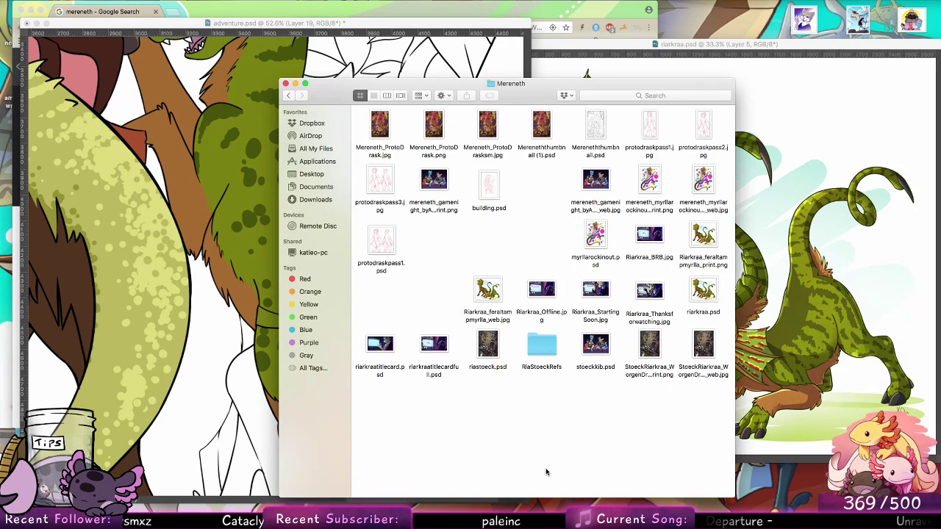
{"action": "left_click", "coordinate": [791, 135]}
{"action": "left_click", "coordinate": [230, 333]}
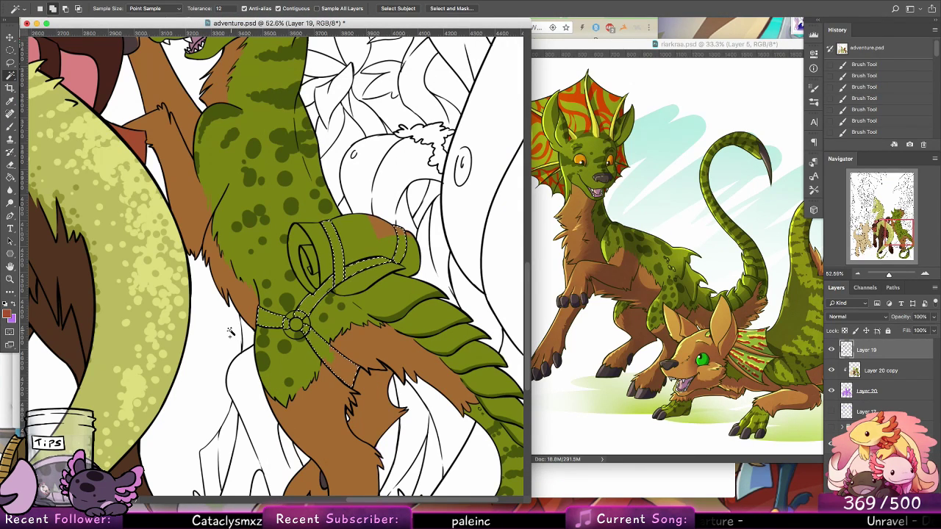
Step: Expand the strap selection so it reaches under the line art
{"action": "left_click", "coordinate": [213, 0]}
{"action": "mouse_move", "coordinate": [264, 132]}
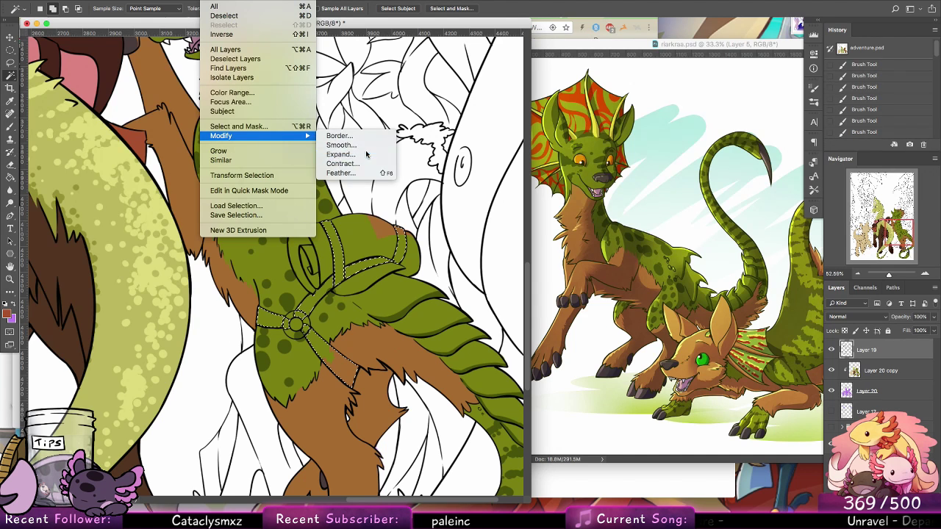
{"action": "left_click", "coordinate": [366, 153]}
{"action": "left_click", "coordinate": [403, 195]}
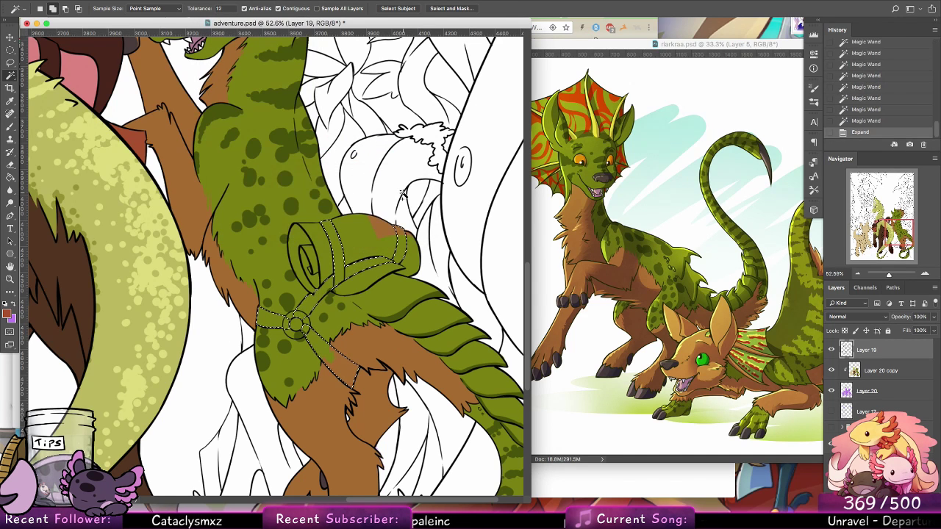
Step: Paint the selected straps dark reddish brown on Layer 20 copy with a 300 px brush, and deselect
{"action": "key", "text": "b"}
{"action": "left_click", "coordinate": [44, 9]}
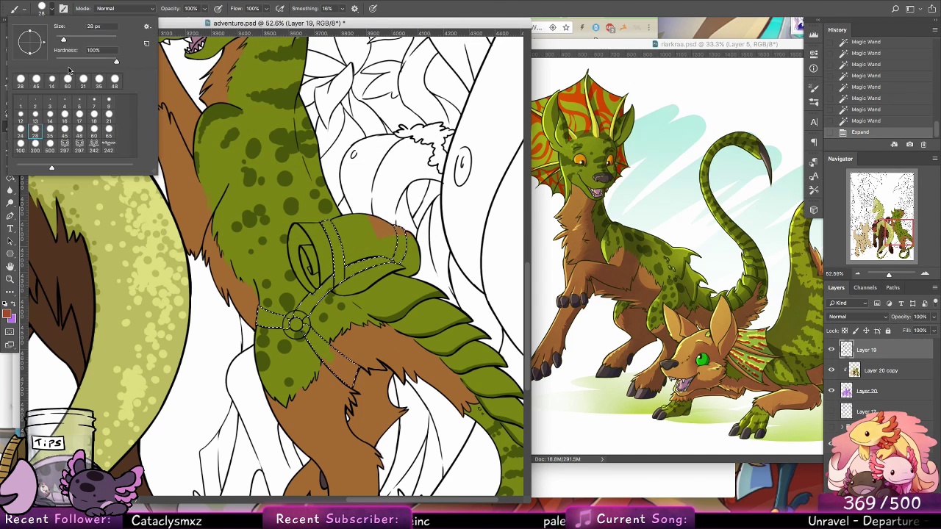
{"action": "left_click", "coordinate": [36, 146]}
{"action": "left_click", "coordinate": [8, 316]}
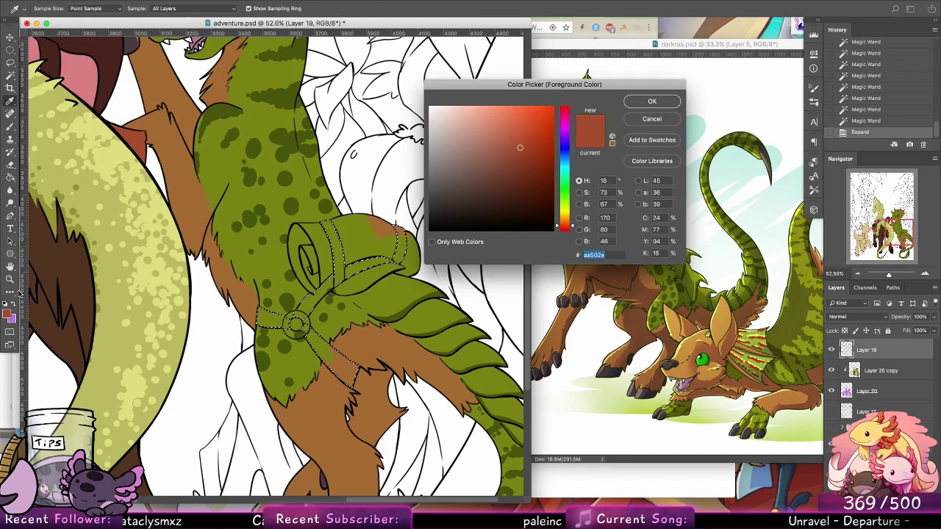
{"action": "left_click", "coordinate": [506, 177]}
{"action": "left_click", "coordinate": [650, 100]}
{"action": "left_click", "coordinate": [875, 370]}
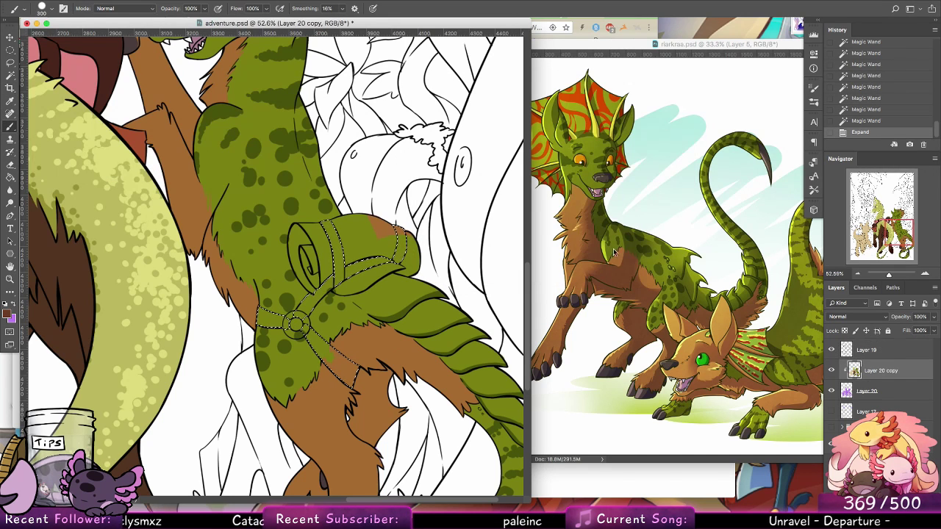
{"action": "mouse_move", "coordinate": [337, 202]}
{"action": "left_mouse_down"}
{"action": "mouse_move", "coordinate": [376, 239]}
{"action": "mouse_move", "coordinate": [334, 349]}
{"action": "mouse_move", "coordinate": [338, 277]}
{"action": "mouse_move", "coordinate": [353, 291]}
{"action": "left_mouse_up"}
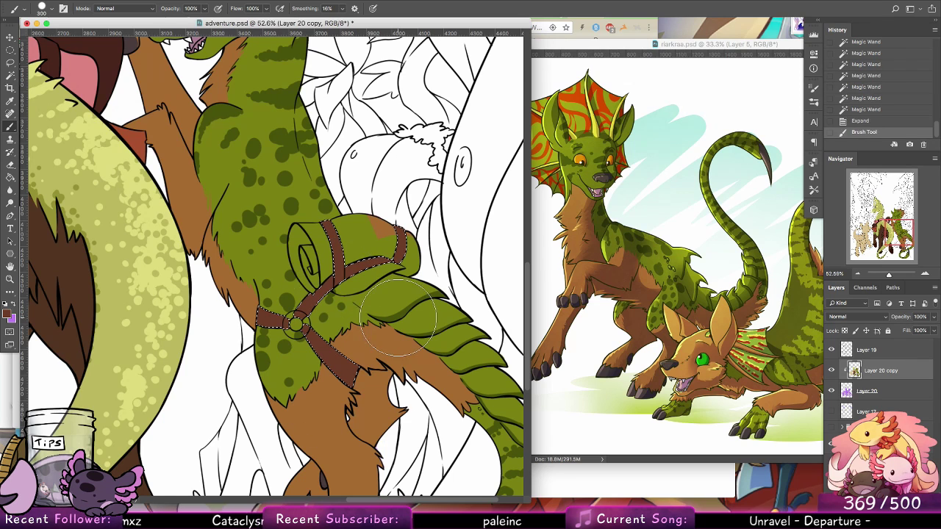
{"action": "key", "text": "ctrl+d"}
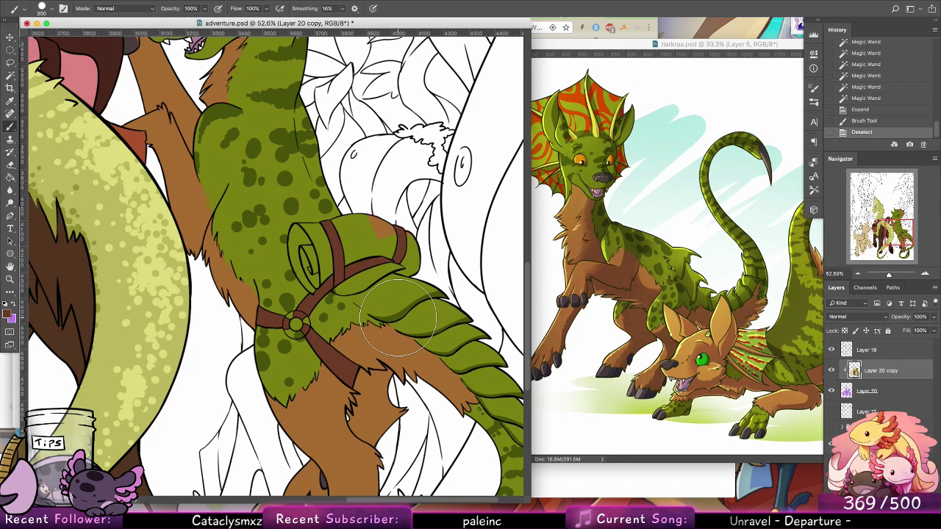
Step: Set the brush to 17 px and the foreground to grey #737373, and paint a first patch on the harness ring
{"action": "left_click", "coordinate": [50, 10]}
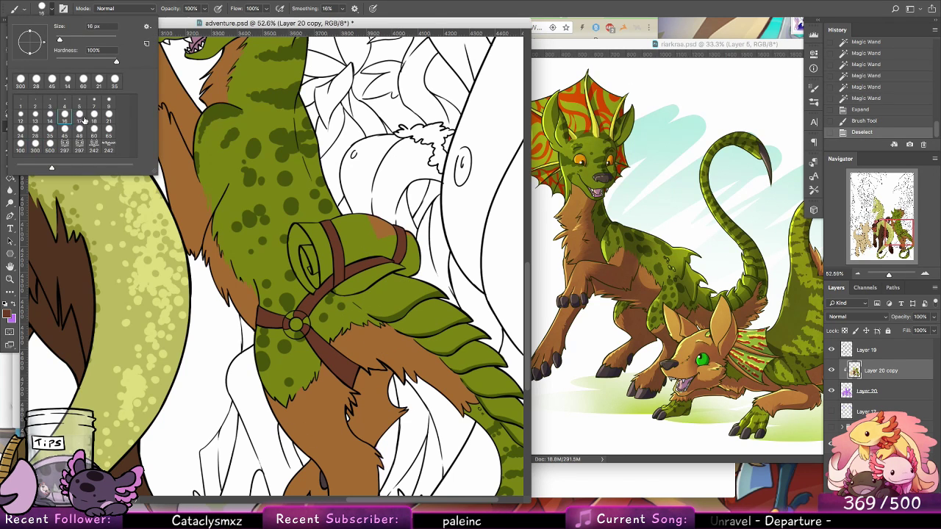
{"action": "left_click", "coordinate": [9, 315]}
{"action": "left_click", "coordinate": [458, 168]}
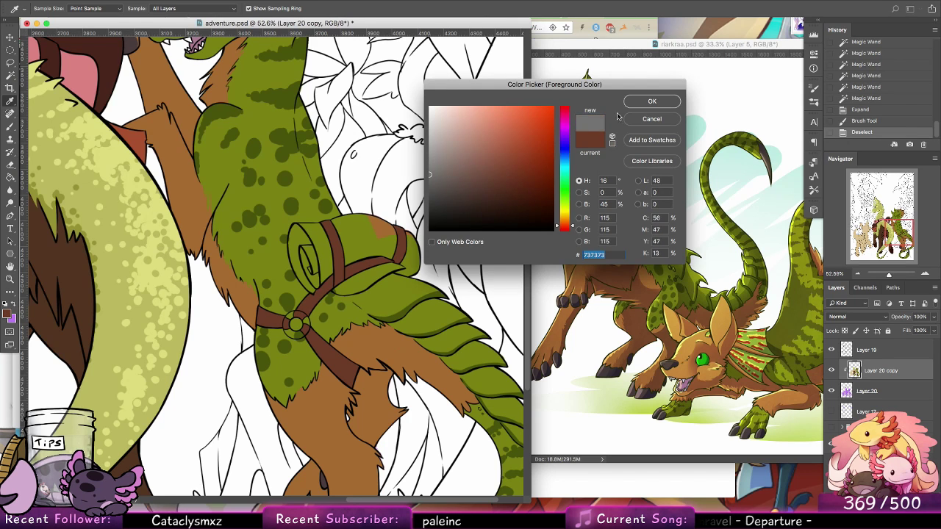
{"action": "left_click", "coordinate": [651, 101]}
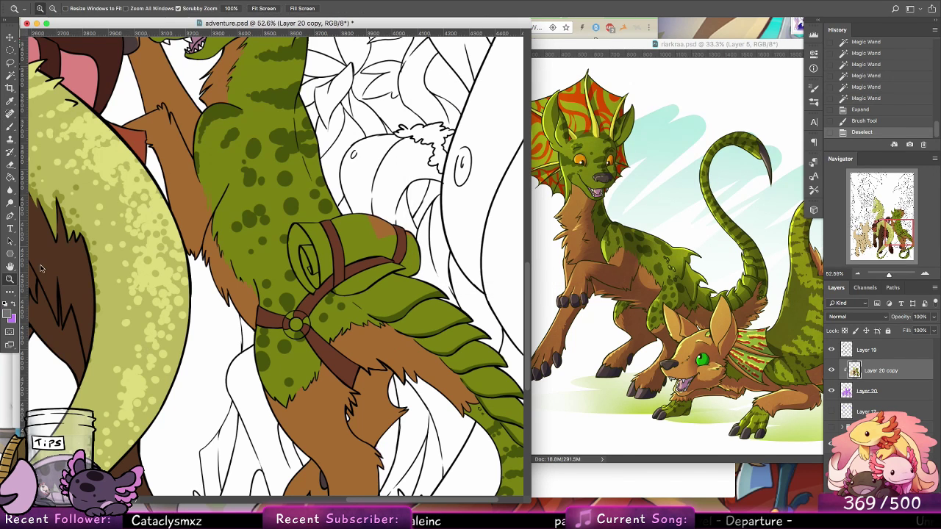
{"action": "left_click_drag", "start_coordinate": [317, 337], "coordinate": [397, 336]}
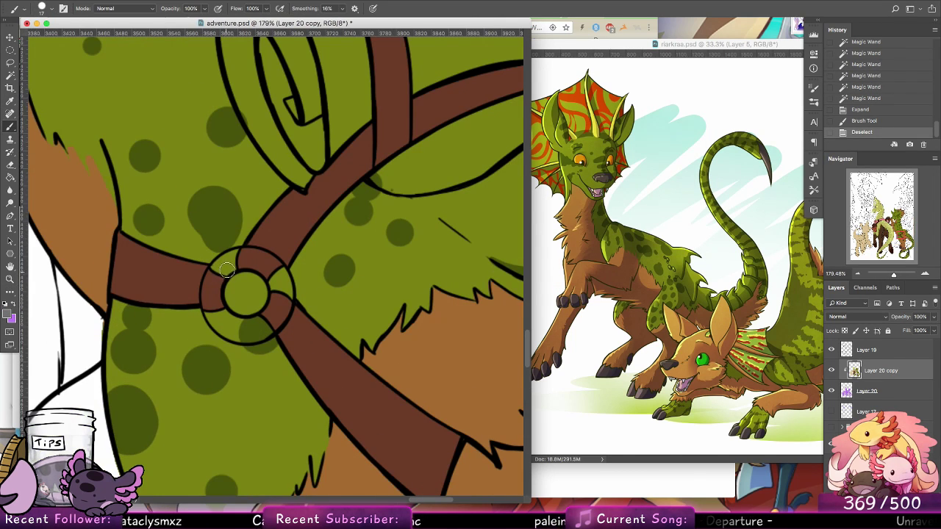
{"action": "left_click_drag", "start_coordinate": [218, 267], "coordinate": [226, 267]}
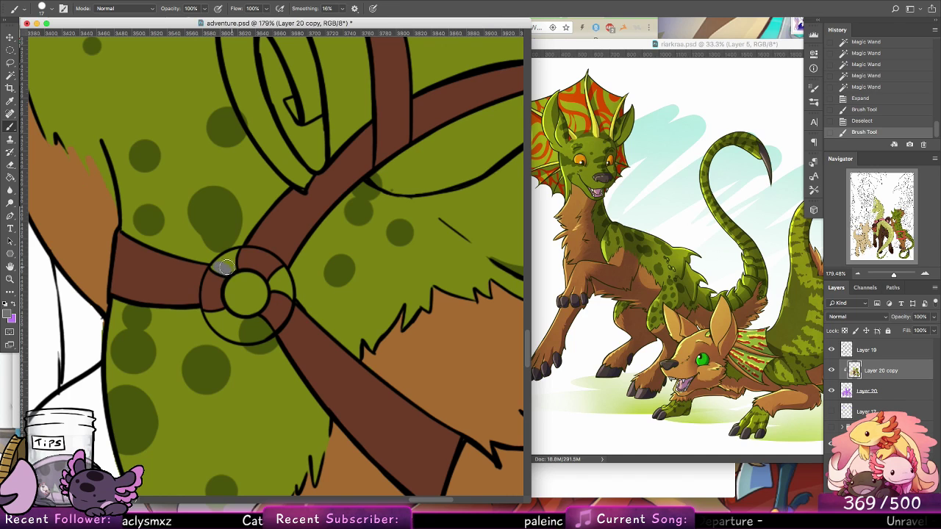
Step: Switch to a lighter grey and paint the exposed sections of the harness ring on the frilled dragon's hip
{"action": "left_click", "coordinate": [9, 315]}
{"action": "left_click", "coordinate": [437, 160]}
{"action": "left_click", "coordinate": [634, 104]}
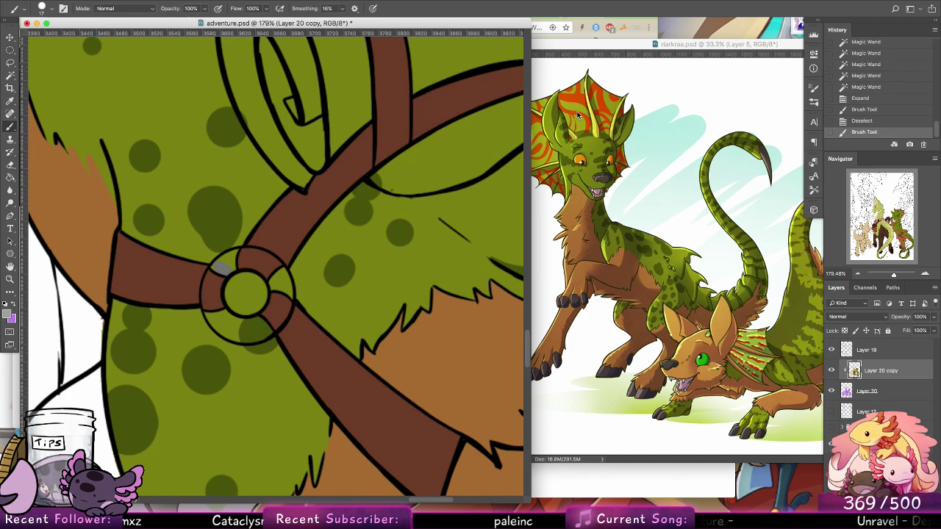
{"action": "mouse_move", "coordinate": [220, 269]}
{"action": "left_mouse_down"}
{"action": "mouse_move", "coordinate": [236, 251]}
{"action": "mouse_move", "coordinate": [232, 269]}
{"action": "mouse_move", "coordinate": [235, 252]}
{"action": "mouse_move", "coordinate": [228, 265]}
{"action": "mouse_move", "coordinate": [283, 280]}
{"action": "left_mouse_up"}
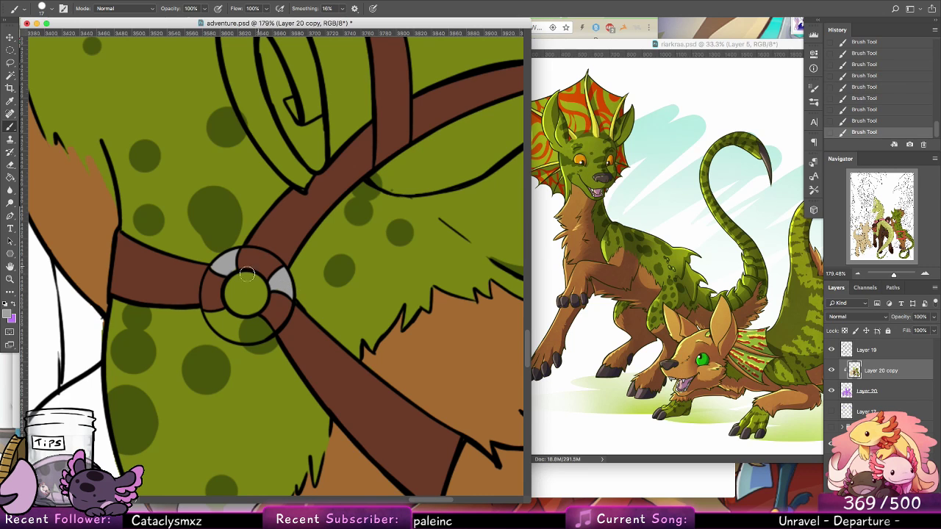
{"action": "mouse_move", "coordinate": [209, 315]}
{"action": "left_mouse_down"}
{"action": "mouse_move", "coordinate": [260, 318]}
{"action": "mouse_move", "coordinate": [228, 321]}
{"action": "mouse_move", "coordinate": [266, 330]}
{"action": "mouse_move", "coordinate": [256, 321]}
{"action": "mouse_move", "coordinate": [267, 331]}
{"action": "mouse_move", "coordinate": [219, 321]}
{"action": "left_mouse_up"}
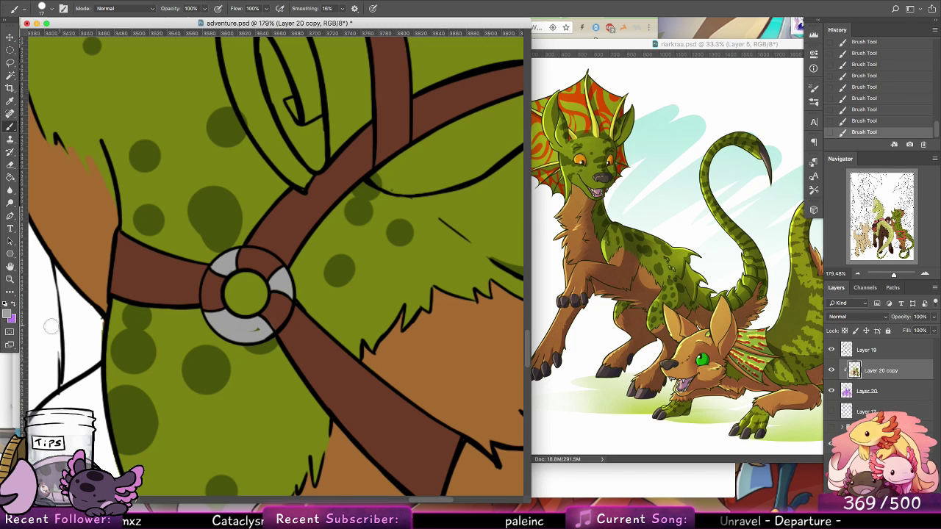
Step: Paint the outer part of the frilled dragon's iris with golden orange sampled from the riarkraa.psd reference
{"action": "key", "text": "z"}
{"action": "left_click", "coordinate": [391, 289], "text": "alt"}
{"action": "key", "text": "b"}
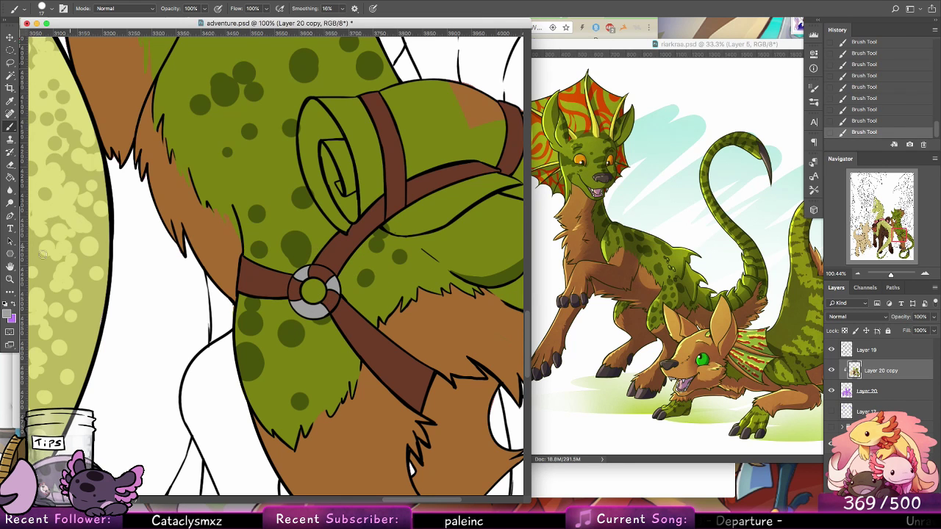
{"action": "key", "text": "z"}
{"action": "left_click_drag", "start_coordinate": [449, 283], "coordinate": [422, 263]}
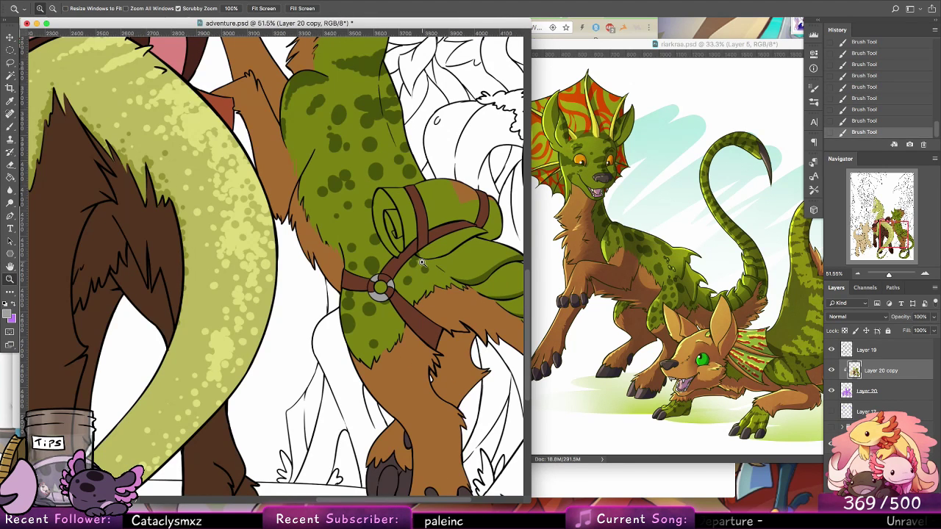
{"action": "mouse_move", "coordinate": [462, 234]}
{"action": "left_mouse_down"}
{"action": "mouse_move", "coordinate": [434, 236]}
{"action": "mouse_move", "coordinate": [448, 244]}
{"action": "left_mouse_up"}
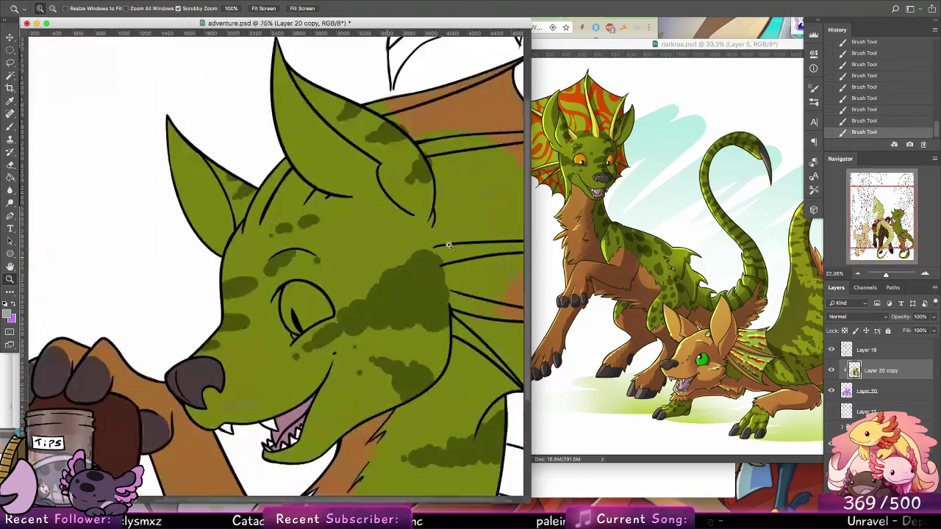
{"action": "key", "text": "b"}
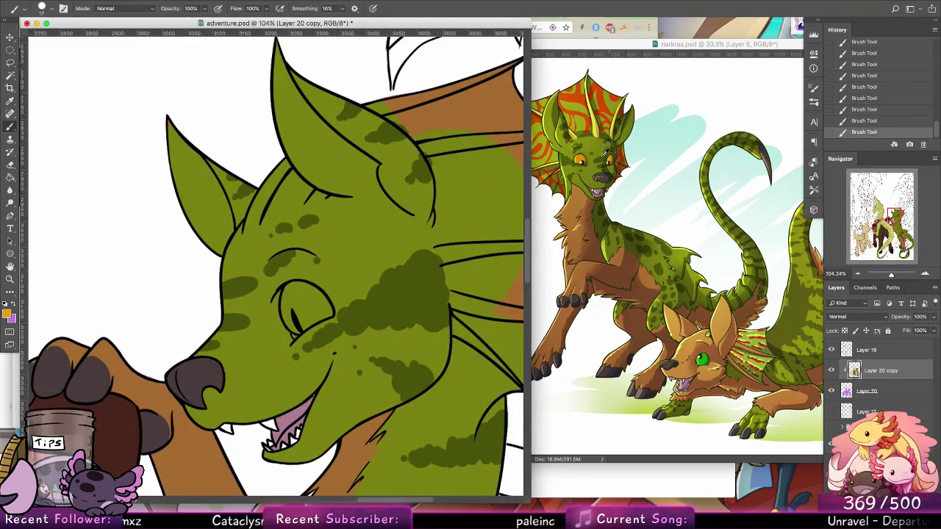
{"action": "mouse_move", "coordinate": [321, 307]}
{"action": "left_mouse_down"}
{"action": "mouse_move", "coordinate": [328, 312]}
{"action": "mouse_move", "coordinate": [284, 317]}
{"action": "mouse_move", "coordinate": [309, 308]}
{"action": "left_mouse_up"}
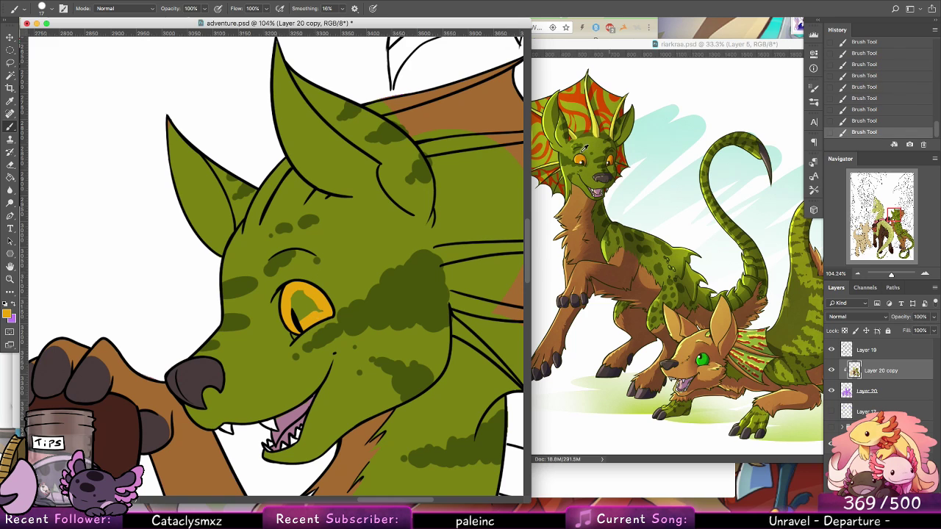
Step: Undo the last eye stroke, refill the painted iris with a deeper orange, and brush over its remaining green
{"action": "key", "text": "super+z"}
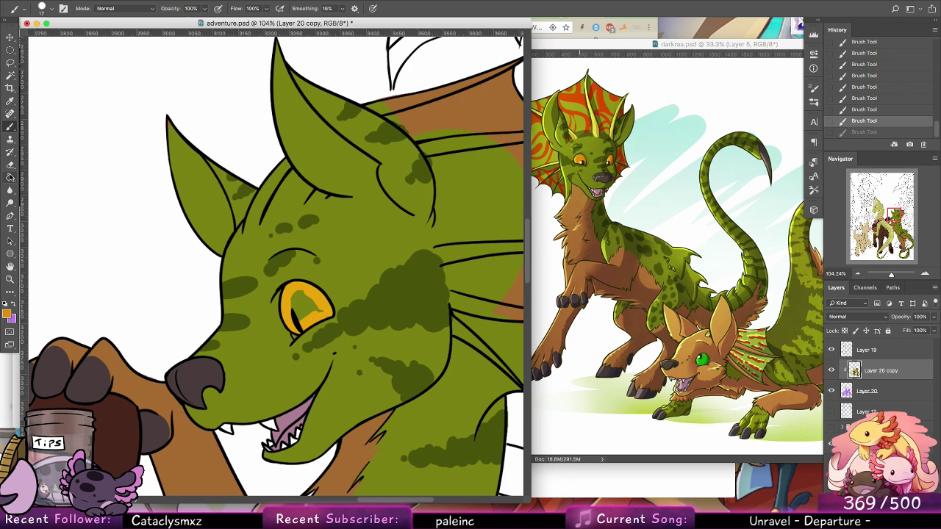
{"action": "left_click", "coordinate": [10, 176]}
{"action": "left_click", "coordinate": [298, 316]}
{"action": "key", "text": "b"}
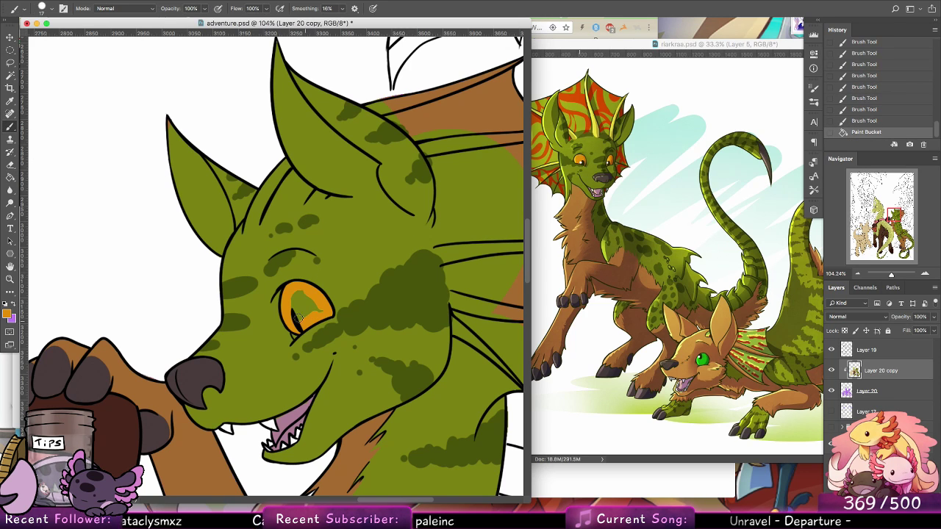
{"action": "left_click_drag", "start_coordinate": [292, 310], "coordinate": [296, 330]}
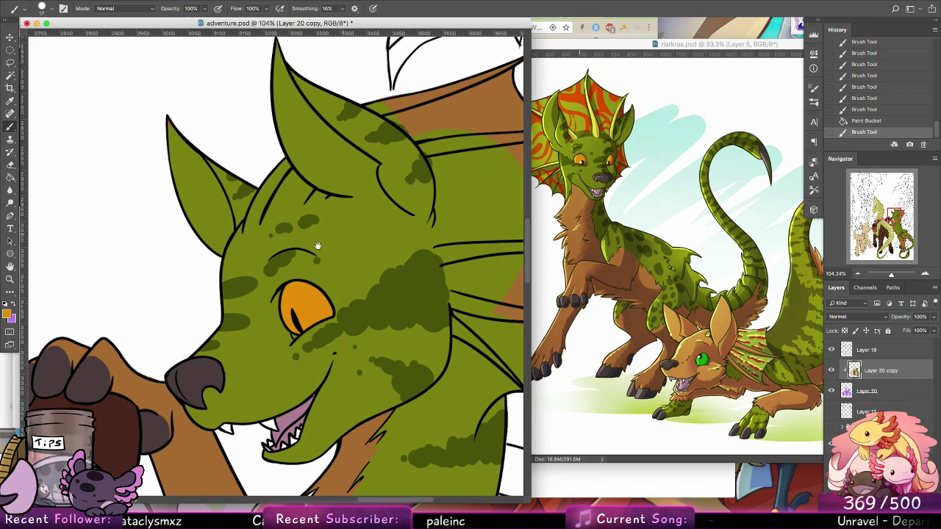
Step: Erase the base colour spilling past the frill's upper edge on Layer 20 with a 14 px eraser
{"action": "left_click_drag", "start_coordinate": [318, 246], "coordinate": [215, 316]}
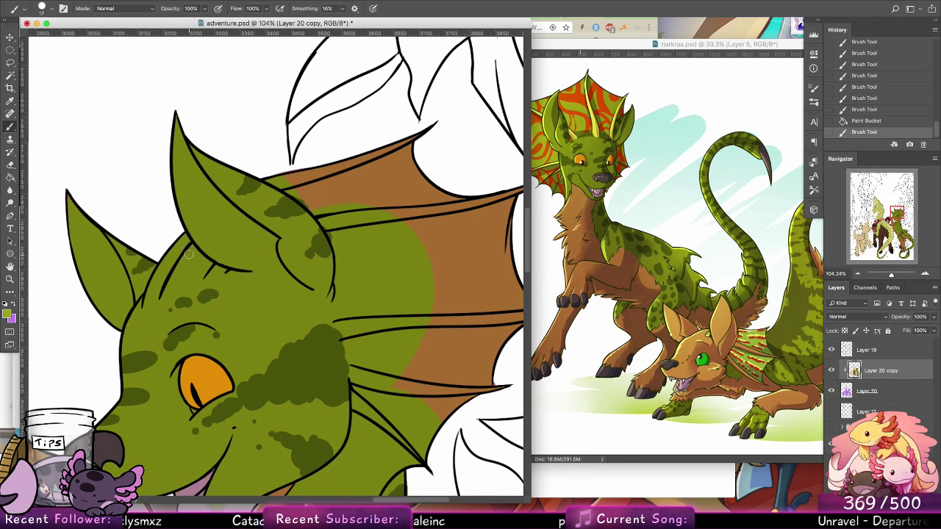
{"action": "left_click", "coordinate": [11, 165]}
{"action": "left_click", "coordinate": [869, 392]}
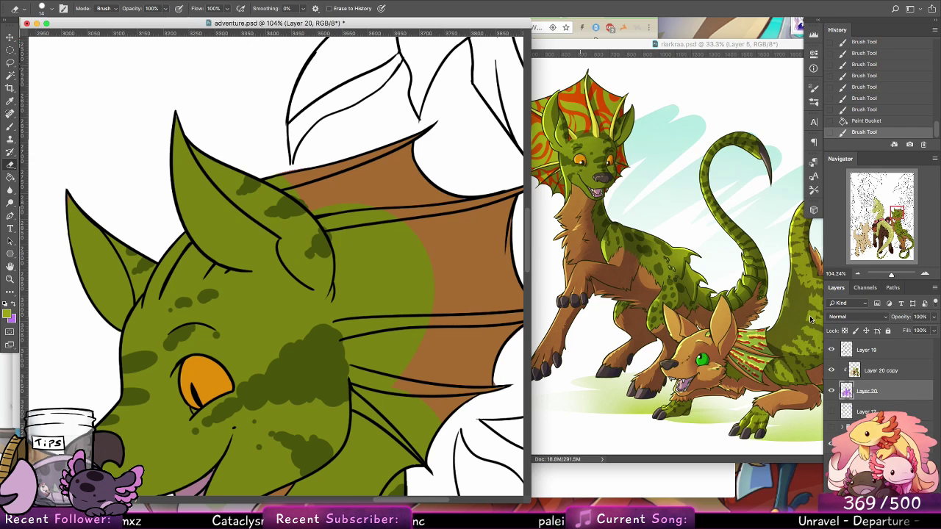
{"action": "left_click_drag", "start_coordinate": [275, 171], "coordinate": [375, 139]}
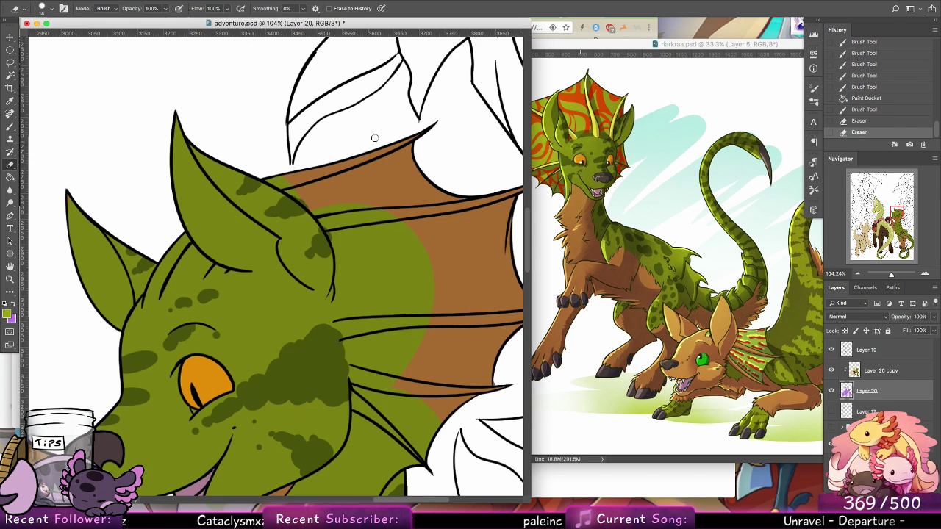
Step: Paint the small membrane section between the frilled dragon's ears light yellow-green on Layer 20 copy
{"action": "left_click", "coordinate": [10, 126]}
{"action": "left_click", "coordinate": [881, 371]}
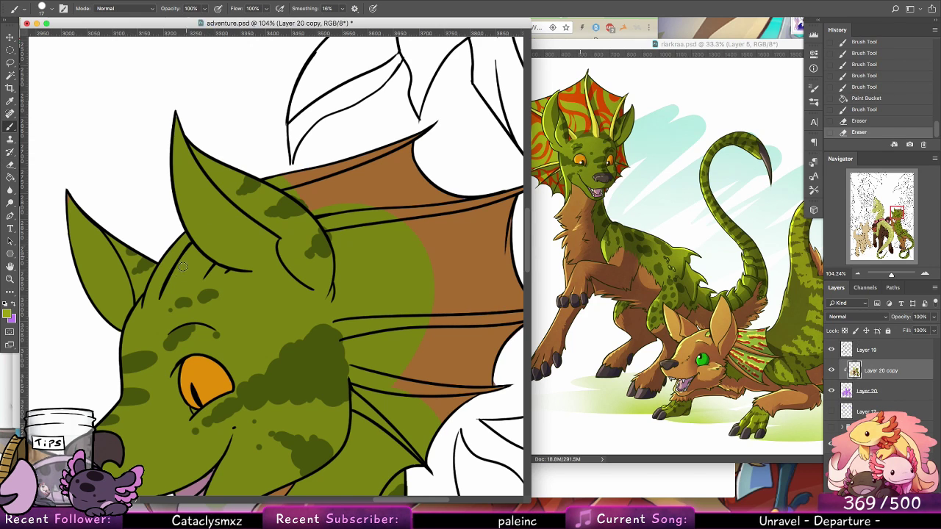
{"action": "mouse_move", "coordinate": [162, 297]}
{"action": "left_mouse_down"}
{"action": "mouse_move", "coordinate": [194, 245]}
{"action": "mouse_move", "coordinate": [183, 263]}
{"action": "mouse_move", "coordinate": [191, 249]}
{"action": "mouse_move", "coordinate": [210, 265]}
{"action": "mouse_move", "coordinate": [159, 298]}
{"action": "mouse_move", "coordinate": [207, 275]}
{"action": "mouse_move", "coordinate": [167, 293]}
{"action": "left_mouse_up"}
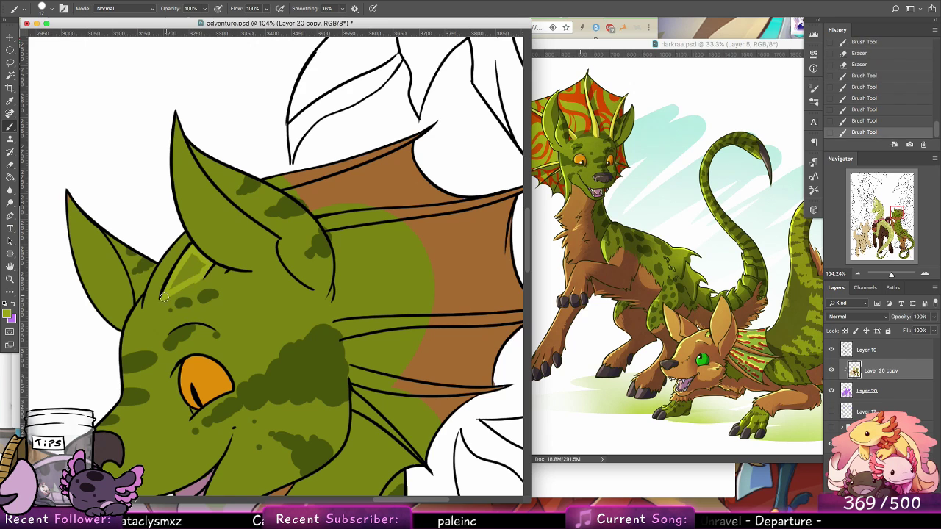
{"action": "left_click", "coordinate": [203, 273]}
{"action": "left_click", "coordinate": [202, 274]}
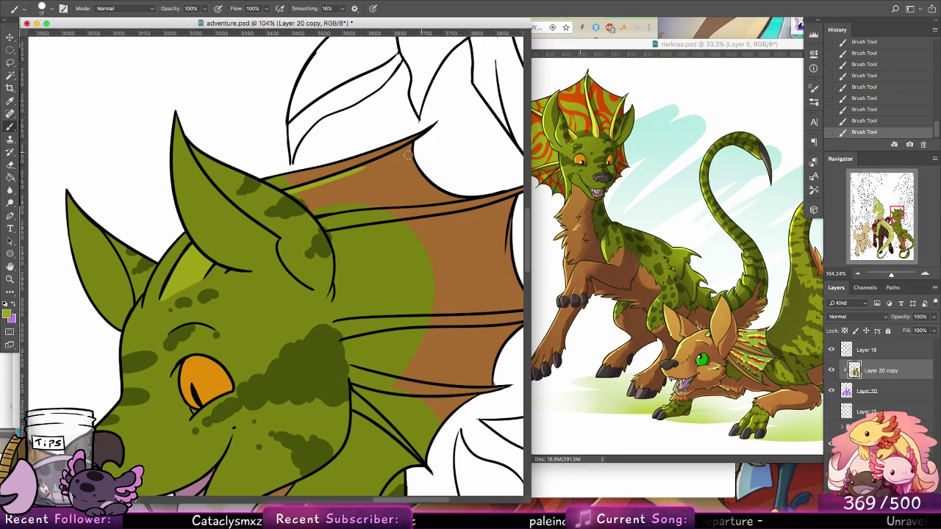
Step: Paint the frill's uppermost membrane light yellow-green, enlarging the brush to 48 px to cover the brown and dark green
{"action": "left_click_drag", "start_coordinate": [408, 155], "coordinate": [433, 144]}
{"action": "left_click", "coordinate": [52, 9]}
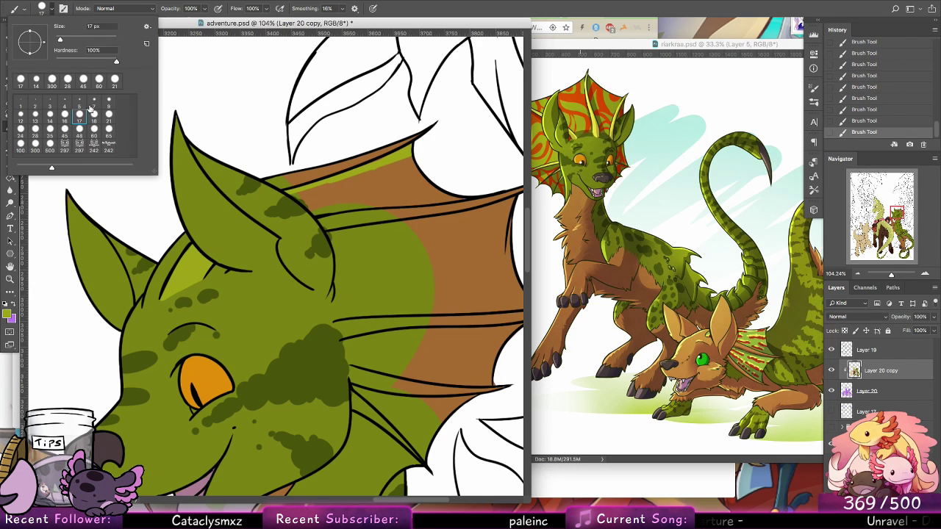
{"action": "key", "text": "Return"}
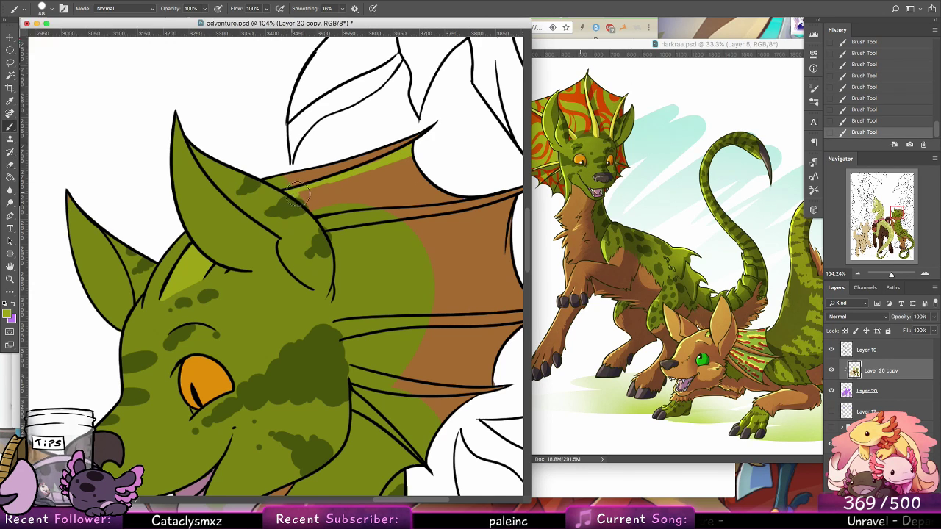
{"action": "left_click_drag", "start_coordinate": [313, 207], "coordinate": [460, 184]}
{"action": "left_click_drag", "start_coordinate": [381, 201], "coordinate": [465, 190]}
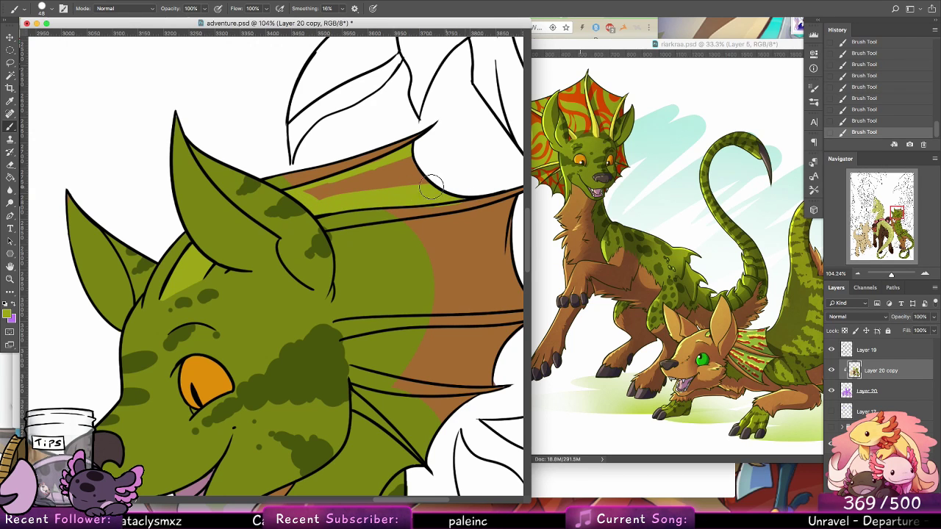
{"action": "mouse_move", "coordinate": [308, 194]}
{"action": "left_mouse_down"}
{"action": "mouse_move", "coordinate": [394, 164]}
{"action": "mouse_move", "coordinate": [336, 188]}
{"action": "mouse_move", "coordinate": [400, 169]}
{"action": "mouse_move", "coordinate": [337, 194]}
{"action": "mouse_move", "coordinate": [435, 176]}
{"action": "left_mouse_up"}
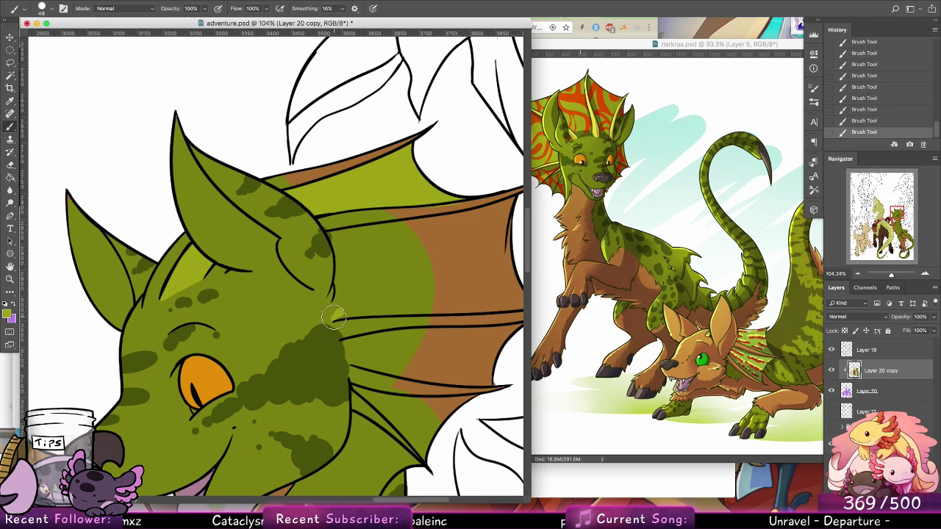
Step: Paint the frill's large second membrane light yellow-green between its two spines
{"action": "mouse_move", "coordinate": [334, 324]}
{"action": "left_mouse_down"}
{"action": "mouse_move", "coordinate": [336, 232]}
{"action": "mouse_move", "coordinate": [507, 196]}
{"action": "left_mouse_up"}
{"action": "scroll", "coordinate": [431, 238], "scroll_direction": "down", "scroll_amount": 3}
{"action": "scroll", "coordinate": [431, 238], "scroll_direction": "right", "scroll_amount": 3}
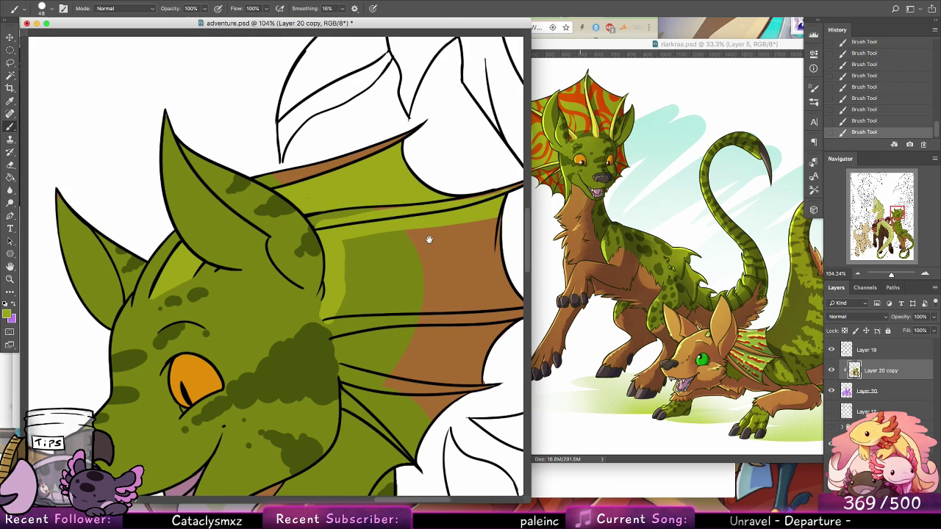
{"action": "mouse_move", "coordinate": [283, 262]}
{"action": "left_mouse_down"}
{"action": "mouse_move", "coordinate": [480, 251]}
{"action": "mouse_move", "coordinate": [459, 154]}
{"action": "mouse_move", "coordinate": [472, 256]}
{"action": "mouse_move", "coordinate": [449, 201]}
{"action": "mouse_move", "coordinate": [448, 170]}
{"action": "mouse_move", "coordinate": [311, 189]}
{"action": "mouse_move", "coordinate": [307, 241]}
{"action": "mouse_move", "coordinate": [422, 229]}
{"action": "mouse_move", "coordinate": [460, 244]}
{"action": "mouse_move", "coordinate": [324, 230]}
{"action": "mouse_move", "coordinate": [456, 209]}
{"action": "mouse_move", "coordinate": [428, 198]}
{"action": "mouse_move", "coordinate": [355, 199]}
{"action": "mouse_move", "coordinate": [402, 192]}
{"action": "mouse_move", "coordinate": [310, 246]}
{"action": "left_mouse_up"}
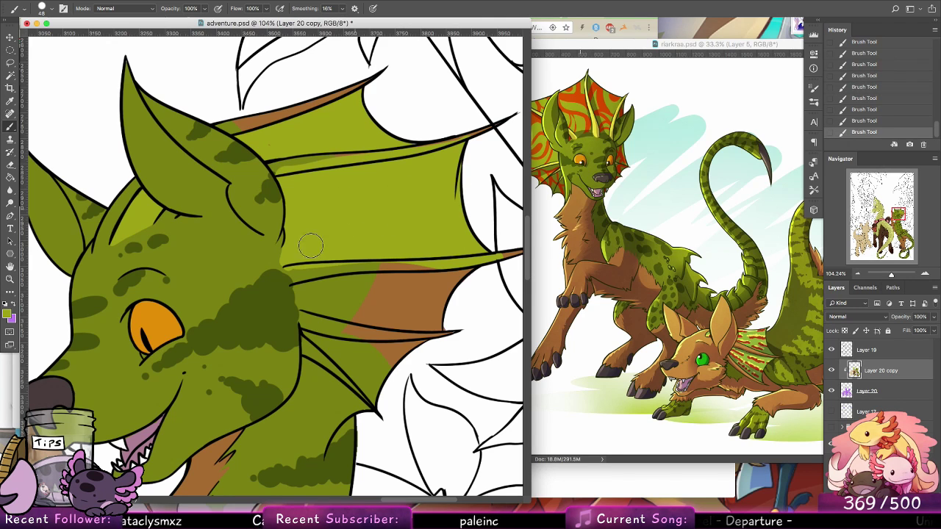
Step: Cover the next two frill membranes below the large one with the same light yellow-green
{"action": "mouse_move", "coordinate": [307, 289]}
{"action": "left_mouse_down"}
{"action": "mouse_move", "coordinate": [363, 316]}
{"action": "mouse_move", "coordinate": [474, 301]}
{"action": "left_mouse_up"}
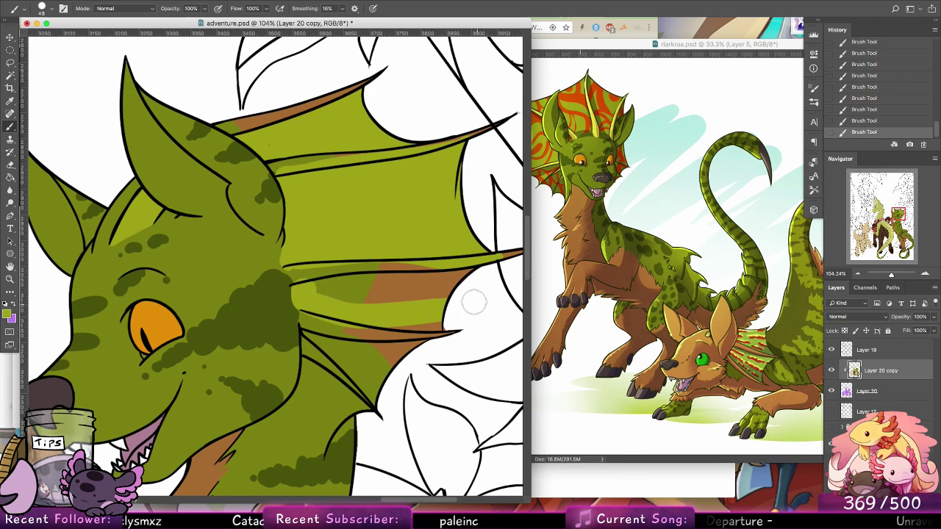
{"action": "mouse_move", "coordinate": [307, 287]}
{"action": "left_mouse_down"}
{"action": "mouse_move", "coordinate": [480, 279]}
{"action": "mouse_move", "coordinate": [333, 295]}
{"action": "mouse_move", "coordinate": [416, 304]}
{"action": "mouse_move", "coordinate": [435, 323]}
{"action": "mouse_move", "coordinate": [459, 309]}
{"action": "left_mouse_up"}
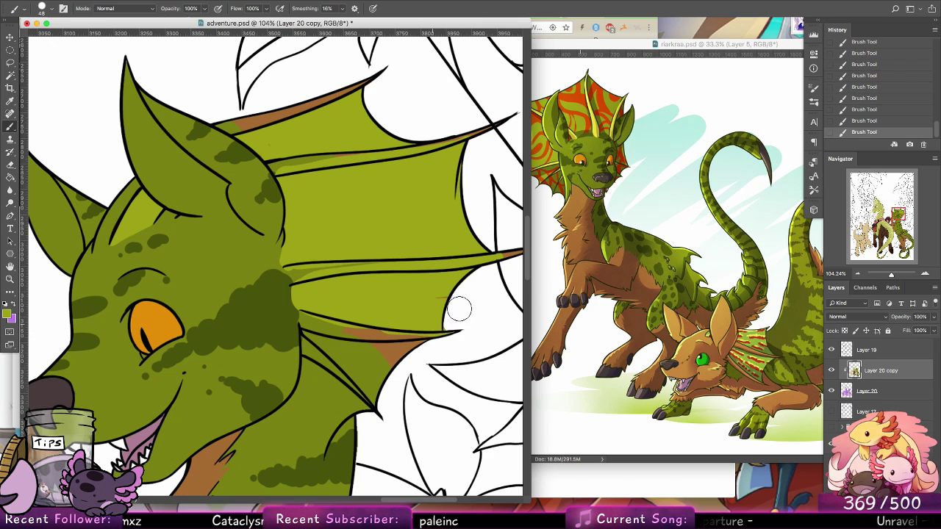
{"action": "mouse_move", "coordinate": [311, 340]}
{"action": "left_mouse_down"}
{"action": "mouse_move", "coordinate": [414, 407]}
{"action": "mouse_move", "coordinate": [353, 369]}
{"action": "mouse_move", "coordinate": [397, 419]}
{"action": "mouse_move", "coordinate": [327, 335]}
{"action": "mouse_move", "coordinate": [427, 340]}
{"action": "mouse_move", "coordinate": [385, 378]}
{"action": "mouse_move", "coordinate": [363, 355]}
{"action": "mouse_move", "coordinate": [435, 357]}
{"action": "left_mouse_up"}
Step: Set the brush to 16 px and paint the small lowest frill membrane beside the neck light yellow-green
{"action": "left_click", "coordinate": [52, 8]}
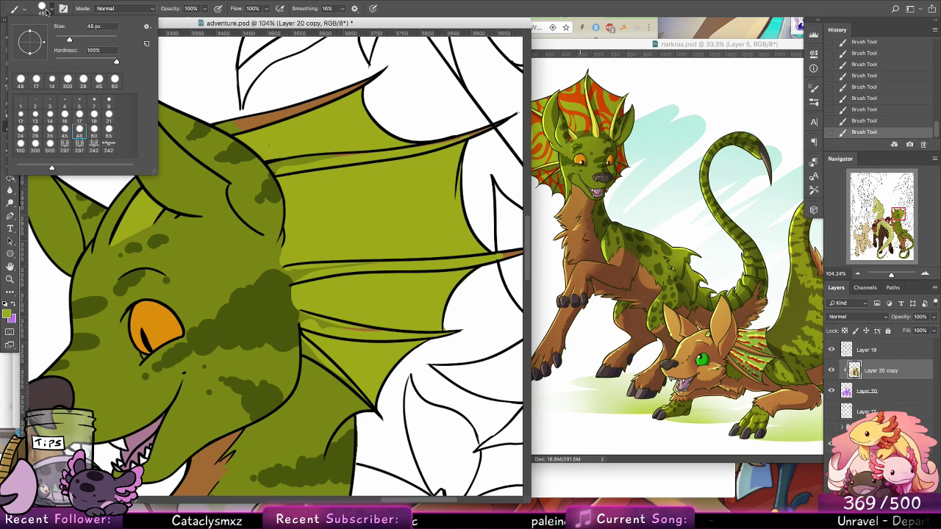
{"action": "left_click", "coordinate": [64, 119]}
{"action": "mouse_move", "coordinate": [323, 340]}
{"action": "left_mouse_down"}
{"action": "mouse_move", "coordinate": [327, 268]}
{"action": "mouse_move", "coordinate": [312, 238]}
{"action": "mouse_move", "coordinate": [309, 340]}
{"action": "left_mouse_up"}
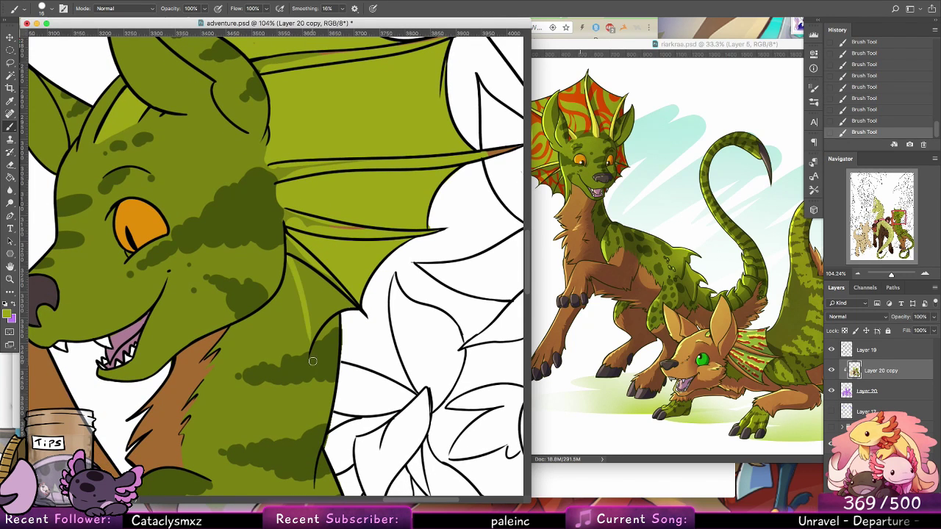
{"action": "key", "text": "super+z"}
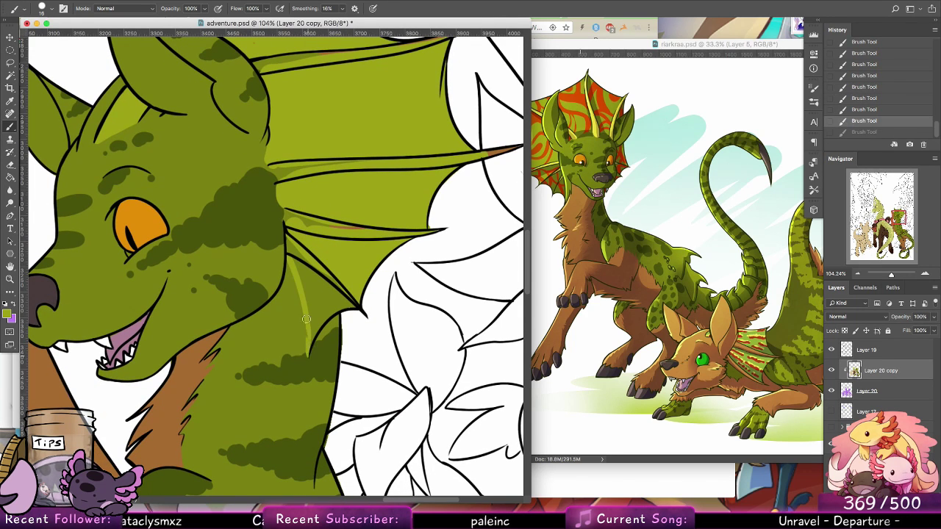
{"action": "key", "text": "super+shift+z"}
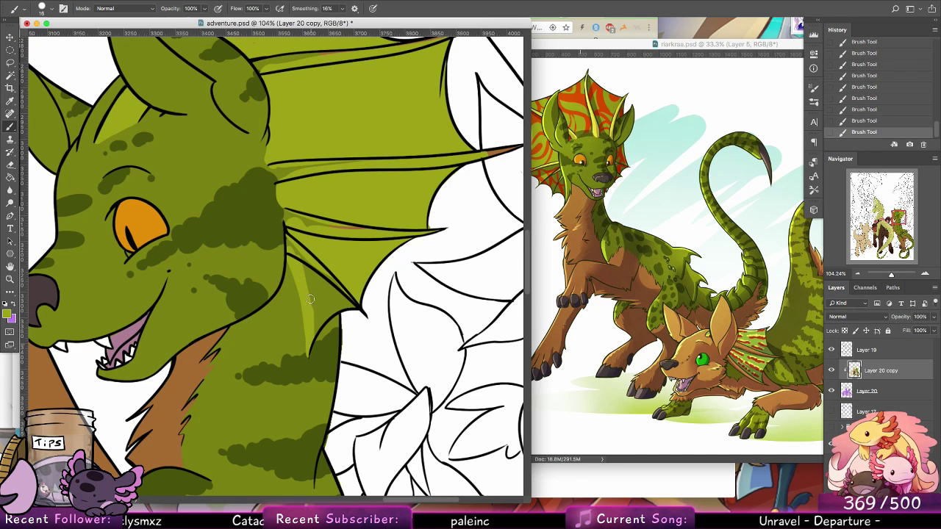
{"action": "mouse_move", "coordinate": [310, 324]}
{"action": "left_mouse_down"}
{"action": "mouse_move", "coordinate": [347, 298]}
{"action": "mouse_move", "coordinate": [320, 323]}
{"action": "mouse_move", "coordinate": [340, 308]}
{"action": "mouse_move", "coordinate": [338, 293]}
{"action": "mouse_move", "coordinate": [304, 269]}
{"action": "left_mouse_up"}
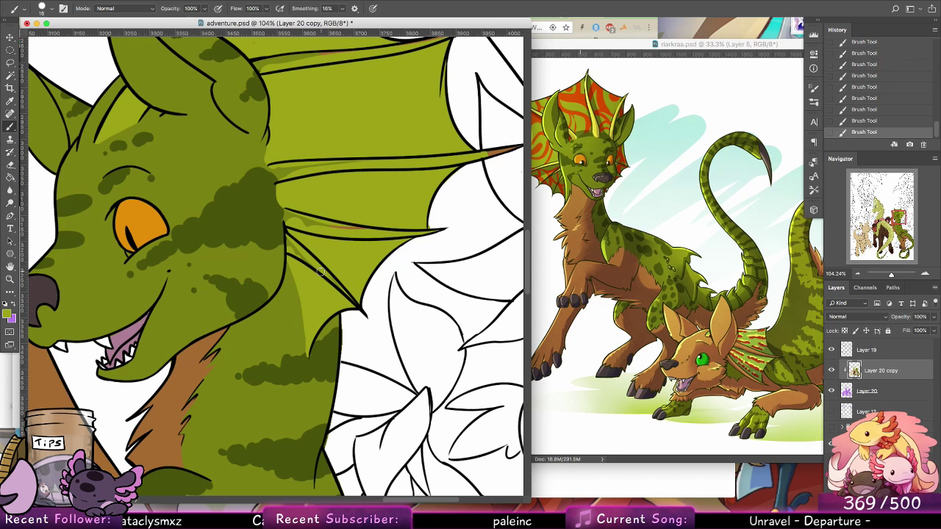
Step: Magic Wand-select the yellow-green frill membranes and add the small section between the ears to the selection
{"action": "key", "text": "w"}
{"action": "key", "text": "shift+w"}
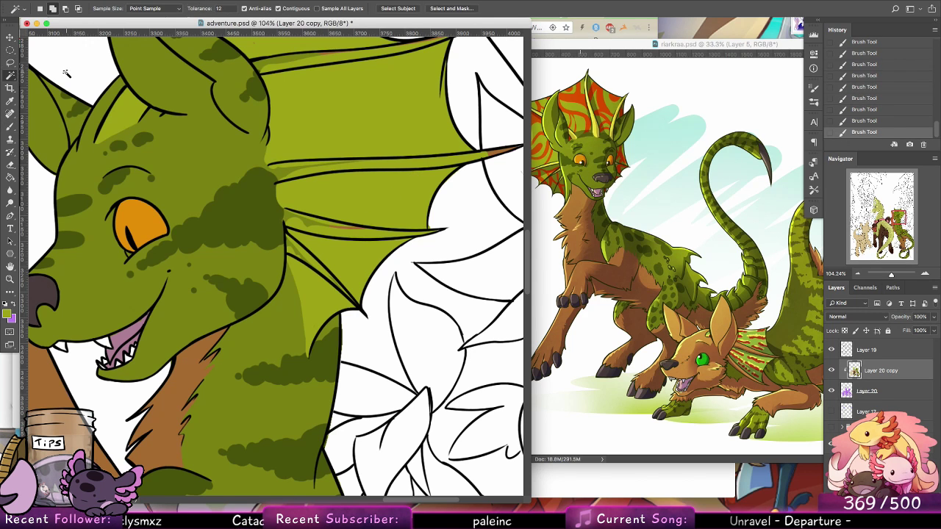
{"action": "left_click", "coordinate": [387, 170]}
{"action": "left_click_drag", "start_coordinate": [364, 210], "coordinate": [368, 372]}
{"action": "left_click", "coordinate": [133, 284]}
{"action": "key", "text": "super+z"}
{"action": "left_click", "coordinate": [131, 275]}
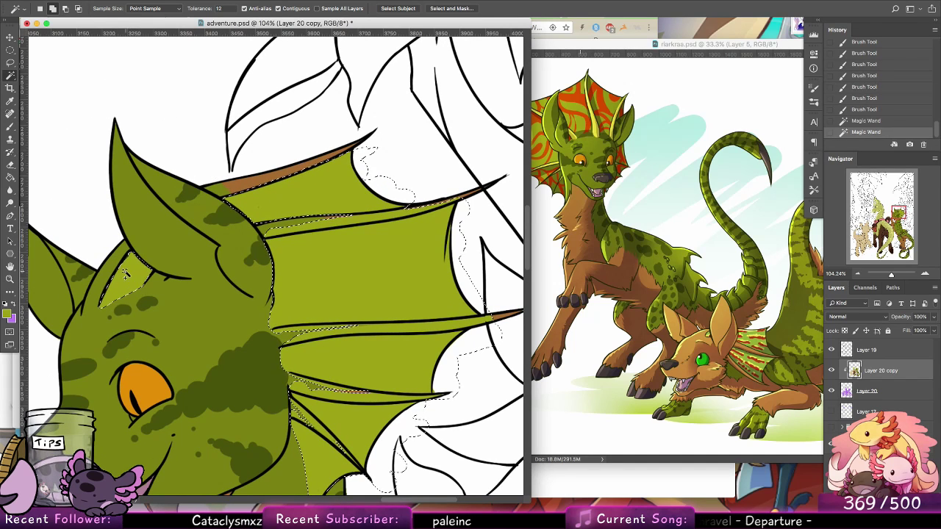
Step: Sample the orange-red from the reference frill and brush wavy stripes across the top frill membrane
{"action": "key", "text": "b"}
{"action": "left_click", "coordinate": [580, 99], "text": "alt"}
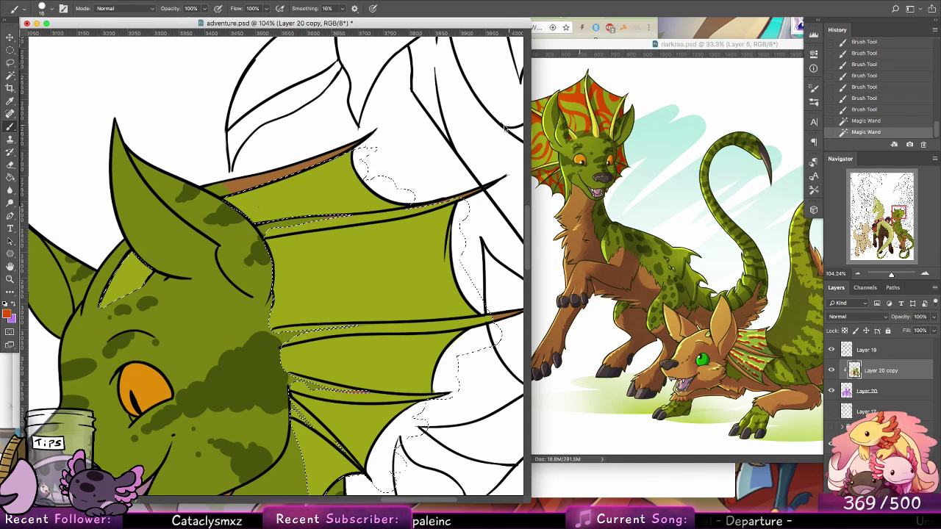
{"action": "mouse_move", "coordinate": [224, 195]}
{"action": "left_mouse_down"}
{"action": "mouse_move", "coordinate": [270, 193]}
{"action": "mouse_move", "coordinate": [437, 194]}
{"action": "left_mouse_up"}
{"action": "left_click_drag", "start_coordinate": [244, 217], "coordinate": [301, 195]}
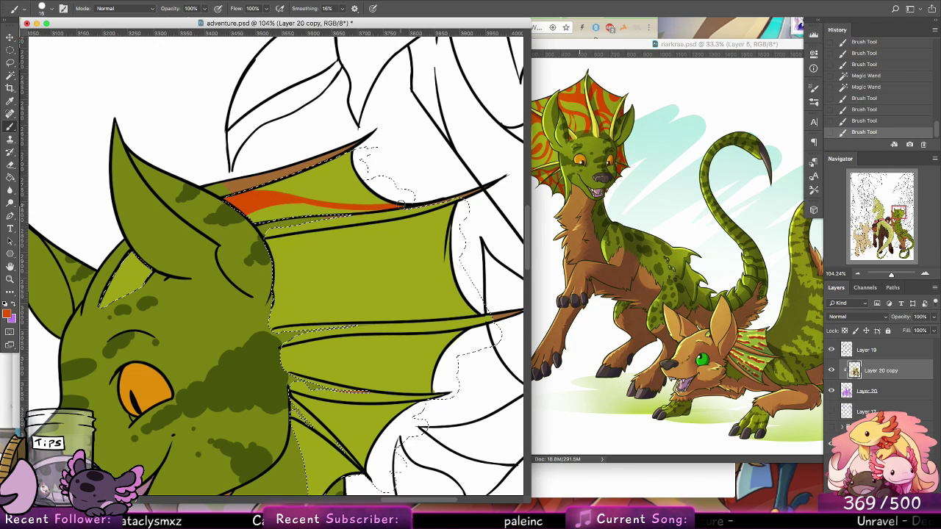
{"action": "mouse_move", "coordinate": [400, 206]}
{"action": "left_mouse_down"}
{"action": "mouse_move", "coordinate": [295, 177]}
{"action": "mouse_move", "coordinate": [309, 172]}
{"action": "left_mouse_up"}
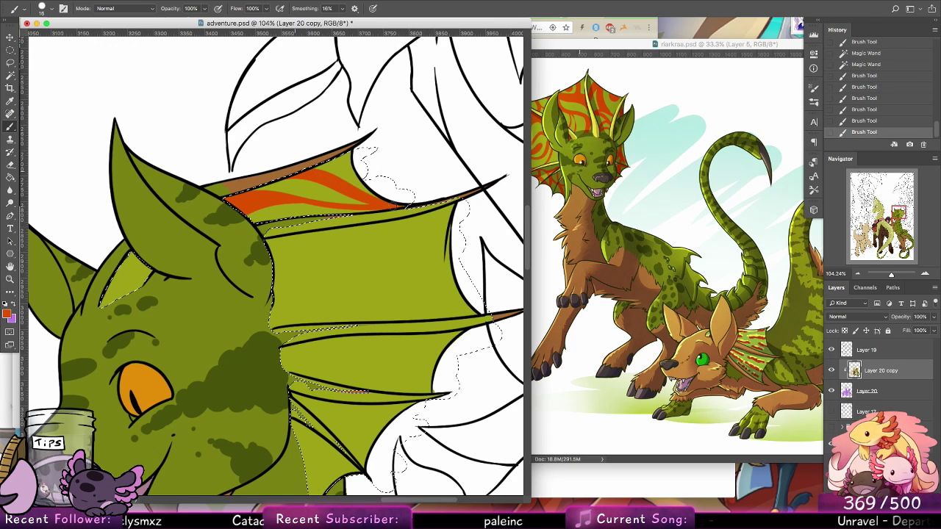
{"action": "mouse_move", "coordinate": [393, 204]}
{"action": "left_mouse_down"}
{"action": "mouse_move", "coordinate": [316, 170]}
{"action": "mouse_move", "coordinate": [391, 204]}
{"action": "left_mouse_up"}
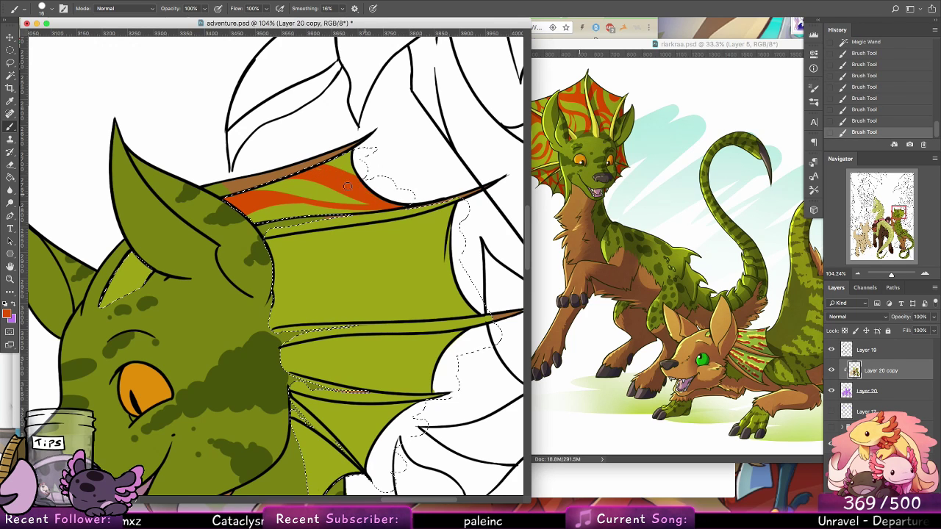
{"action": "left_click_drag", "start_coordinate": [321, 183], "coordinate": [292, 197]}
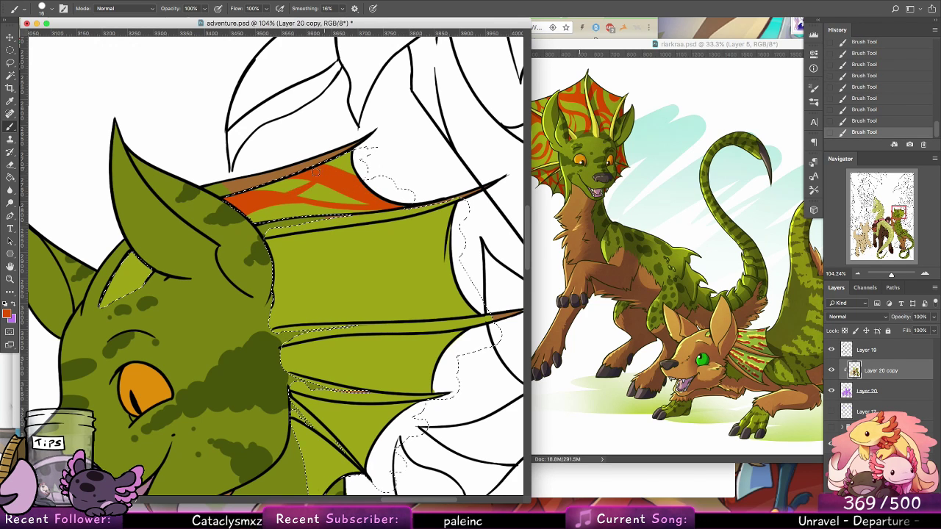
{"action": "key", "text": "super+z"}
{"action": "key", "text": "super+z"}
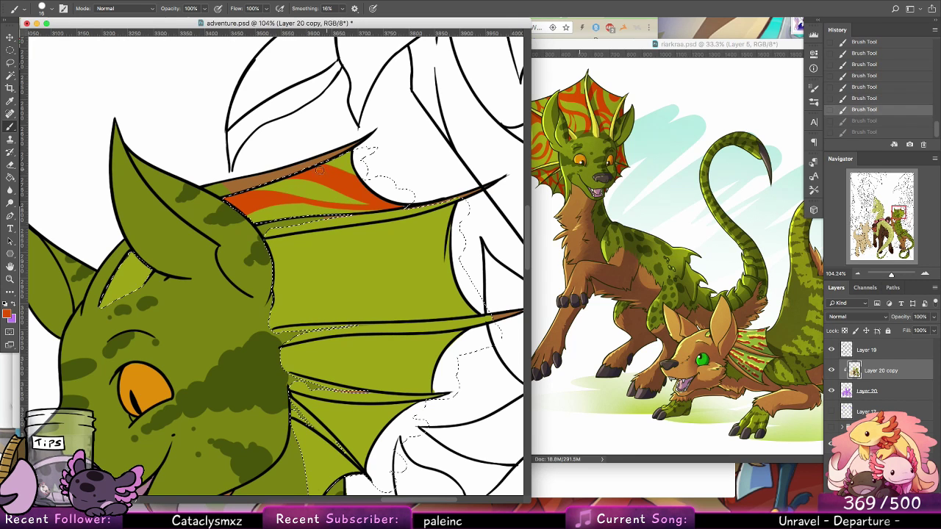
{"action": "key", "text": "shift+super+z"}
{"action": "key", "text": "shift+super+z"}
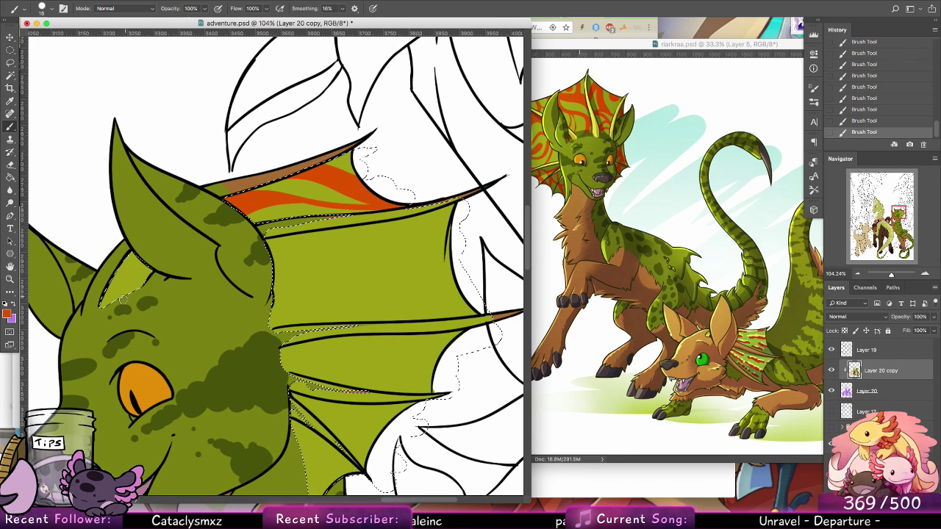
Step: Paint orange-red stripes on the small frill section between the ears and branching stripes across the upper part of the large second membrane
{"action": "mouse_move", "coordinate": [118, 291]}
{"action": "left_mouse_down"}
{"action": "mouse_move", "coordinate": [128, 259]}
{"action": "mouse_move", "coordinate": [115, 286]}
{"action": "left_mouse_up"}
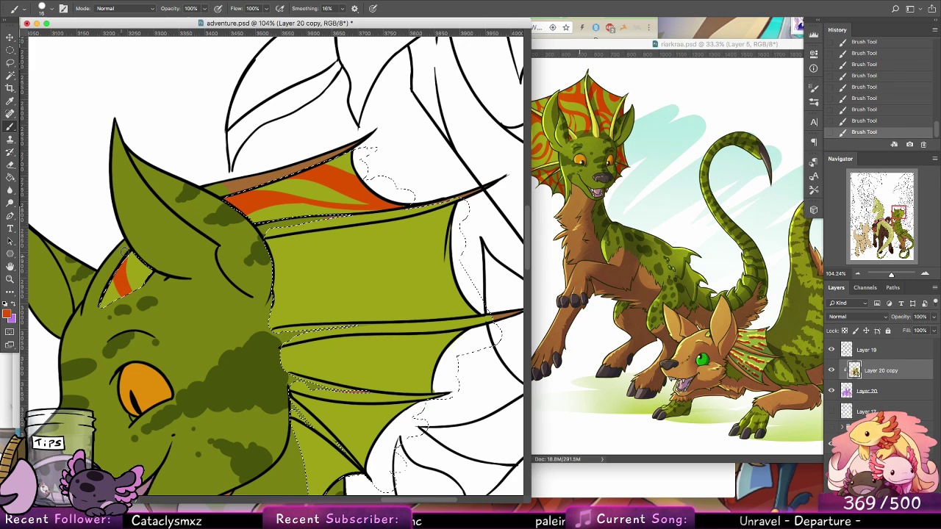
{"action": "left_click_drag", "start_coordinate": [133, 255], "coordinate": [140, 284]}
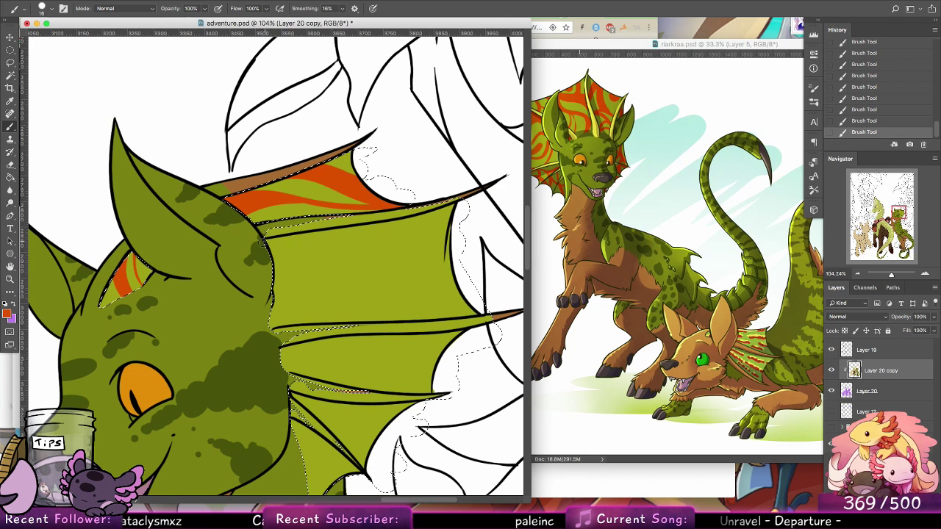
{"action": "left_click_drag", "start_coordinate": [265, 228], "coordinate": [450, 261]}
{"action": "left_click_drag", "start_coordinate": [390, 243], "coordinate": [315, 254]}
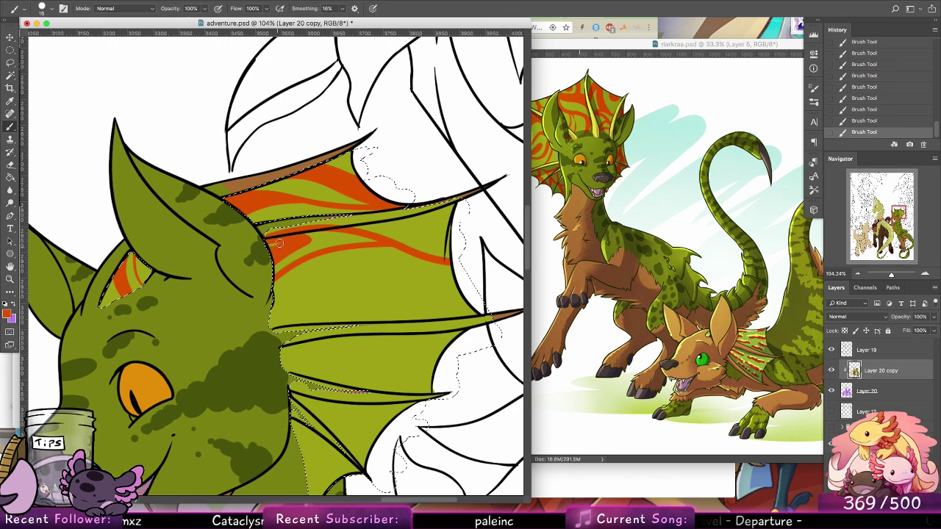
{"action": "left_click_drag", "start_coordinate": [379, 248], "coordinate": [277, 294]}
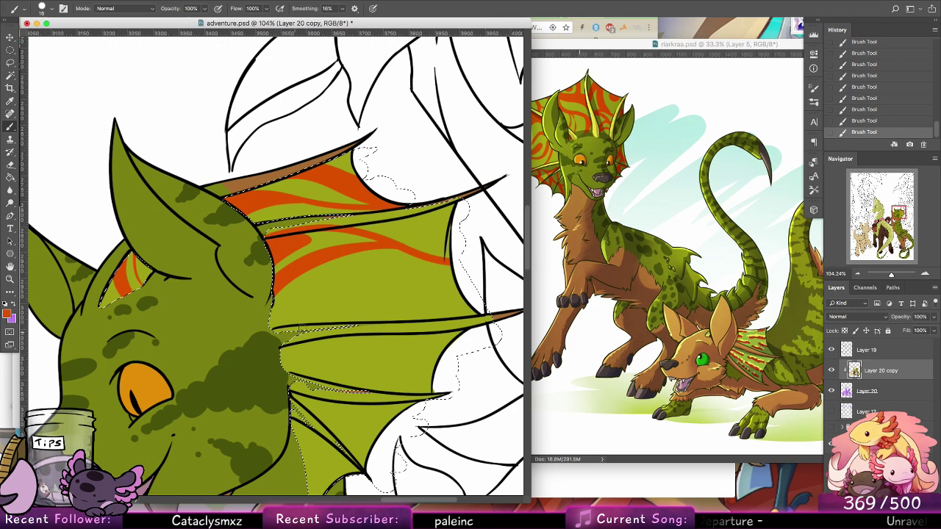
Step: Fill the rest of the large second membrane with flowing orange-red stripes, adding a loop and spot near its outer edge and a curl at its upper corner
{"action": "mouse_move", "coordinate": [402, 315]}
{"action": "left_mouse_down"}
{"action": "mouse_move", "coordinate": [302, 274]}
{"action": "mouse_move", "coordinate": [456, 323]}
{"action": "left_mouse_up"}
{"action": "key", "text": "super+z"}
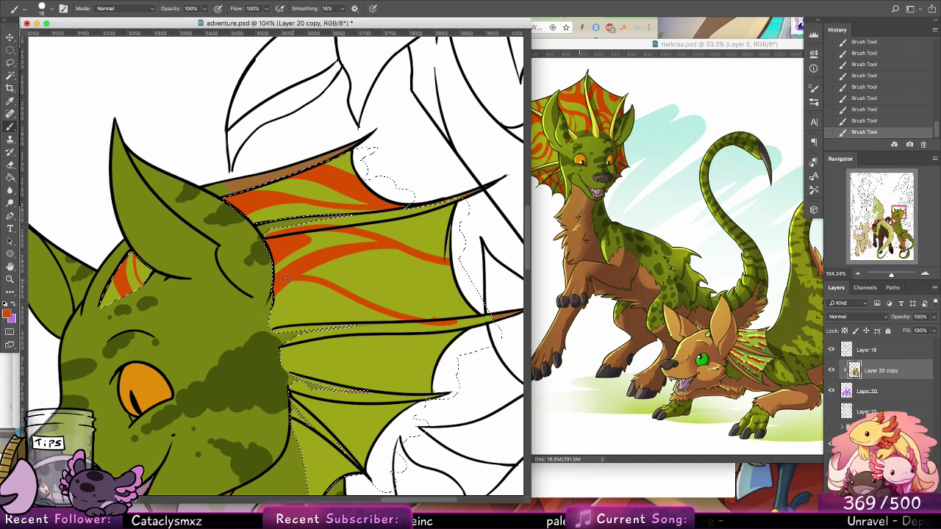
{"action": "left_click_drag", "start_coordinate": [328, 273], "coordinate": [435, 316]}
{"action": "key", "text": "super+z"}
{"action": "key", "text": "super+z"}
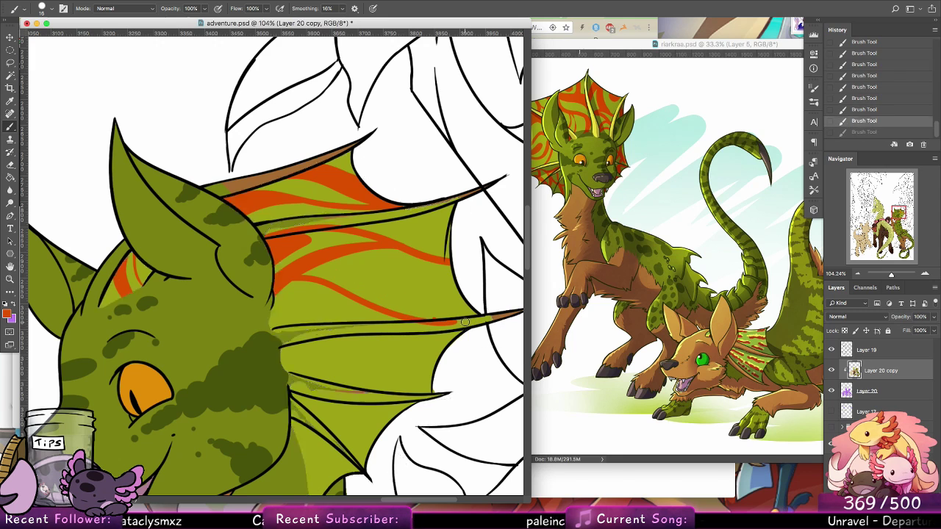
{"action": "mouse_move", "coordinate": [461, 323]}
{"action": "left_mouse_down"}
{"action": "mouse_move", "coordinate": [427, 317]}
{"action": "mouse_move", "coordinate": [330, 277]}
{"action": "mouse_move", "coordinate": [289, 276]}
{"action": "mouse_move", "coordinate": [333, 282]}
{"action": "left_mouse_up"}
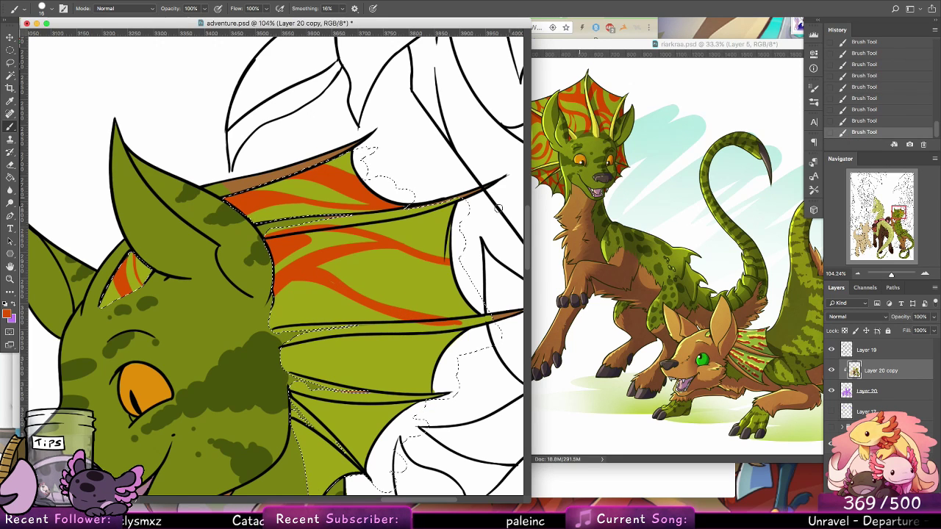
{"action": "mouse_move", "coordinate": [463, 275]}
{"action": "left_mouse_down"}
{"action": "mouse_move", "coordinate": [364, 270]}
{"action": "mouse_move", "coordinate": [482, 300]}
{"action": "mouse_move", "coordinate": [366, 269]}
{"action": "mouse_move", "coordinate": [425, 305]}
{"action": "mouse_move", "coordinate": [494, 288]}
{"action": "mouse_move", "coordinate": [414, 299]}
{"action": "mouse_move", "coordinate": [495, 295]}
{"action": "mouse_move", "coordinate": [445, 292]}
{"action": "left_mouse_up"}
{"action": "key", "text": "super+z"}
{"action": "key", "text": "super+z"}
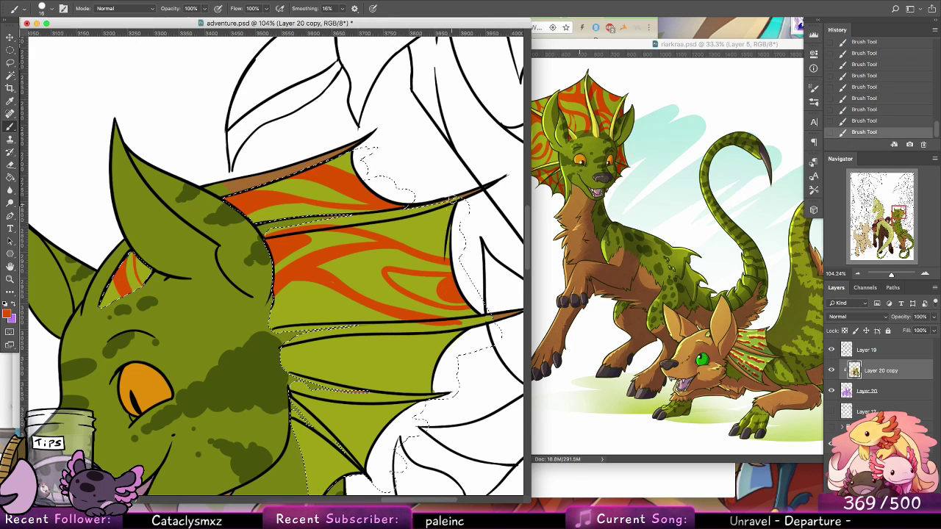
{"action": "mouse_move", "coordinate": [427, 207]}
{"action": "left_mouse_down"}
{"action": "mouse_move", "coordinate": [470, 241]}
{"action": "mouse_move", "coordinate": [418, 209]}
{"action": "mouse_move", "coordinate": [468, 233]}
{"action": "mouse_move", "coordinate": [417, 213]}
{"action": "mouse_move", "coordinate": [447, 230]}
{"action": "left_mouse_up"}
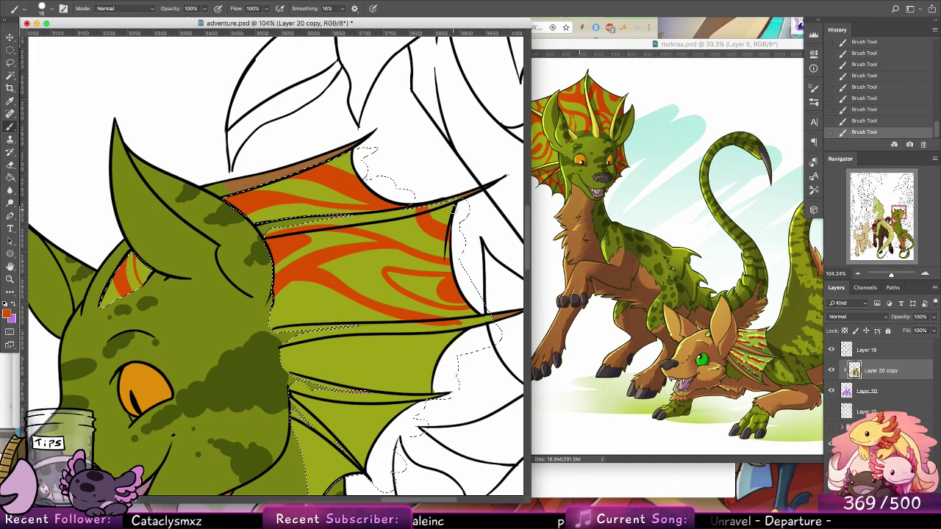
Step: Paint branching and curled orange-red stripes on the frill membrane below the large one
{"action": "mouse_move", "coordinate": [400, 355]}
{"action": "left_mouse_down"}
{"action": "mouse_move", "coordinate": [382, 247]}
{"action": "mouse_move", "coordinate": [353, 208]}
{"action": "left_mouse_up"}
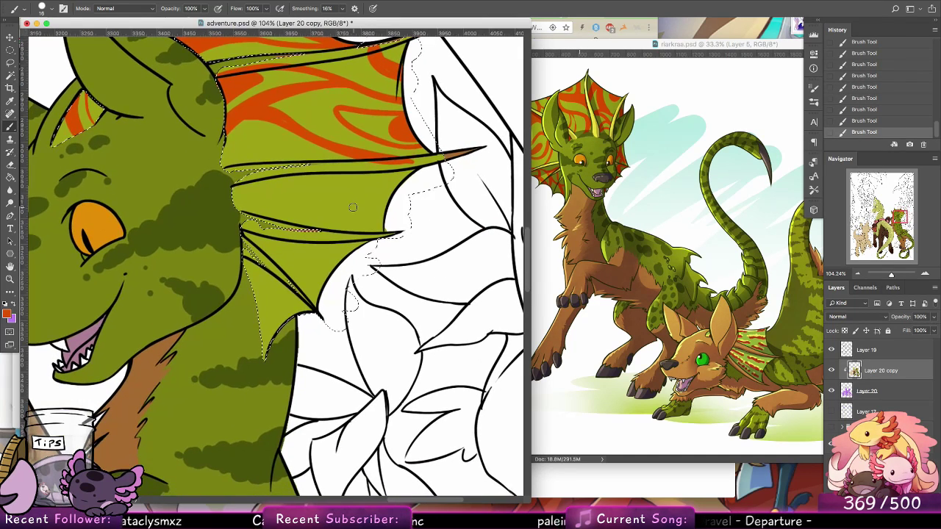
{"action": "left_click_drag", "start_coordinate": [431, 382], "coordinate": [402, 330]}
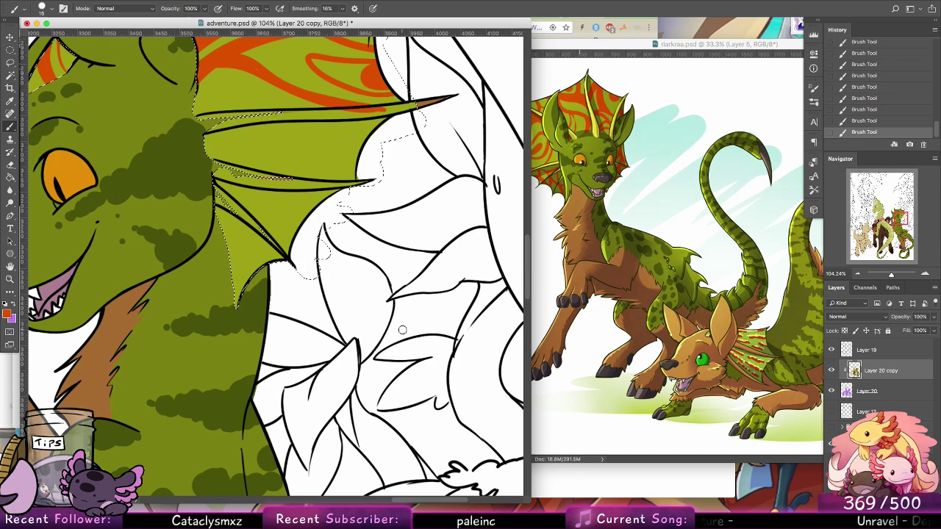
{"action": "mouse_move", "coordinate": [345, 362]}
{"action": "left_mouse_down"}
{"action": "mouse_move", "coordinate": [406, 407]}
{"action": "mouse_move", "coordinate": [447, 467]}
{"action": "left_mouse_up"}
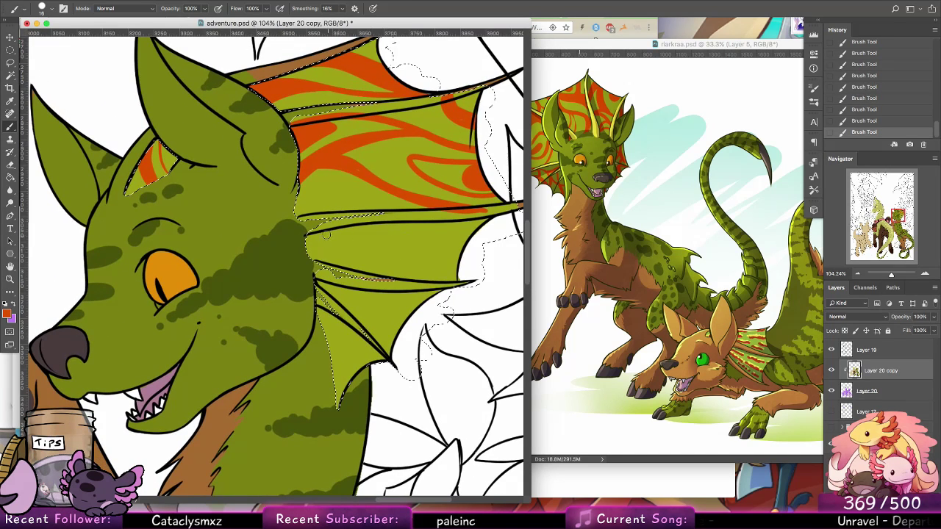
{"action": "left_click_drag", "start_coordinate": [327, 229], "coordinate": [415, 298]}
{"action": "mouse_move", "coordinate": [356, 222]}
{"action": "left_mouse_down"}
{"action": "mouse_move", "coordinate": [402, 283]}
{"action": "mouse_move", "coordinate": [369, 222]}
{"action": "mouse_move", "coordinate": [374, 236]}
{"action": "mouse_move", "coordinate": [417, 234]}
{"action": "mouse_move", "coordinate": [402, 242]}
{"action": "mouse_move", "coordinate": [500, 229]}
{"action": "mouse_move", "coordinate": [425, 231]}
{"action": "mouse_move", "coordinate": [448, 242]}
{"action": "mouse_move", "coordinate": [476, 224]}
{"action": "left_mouse_up"}
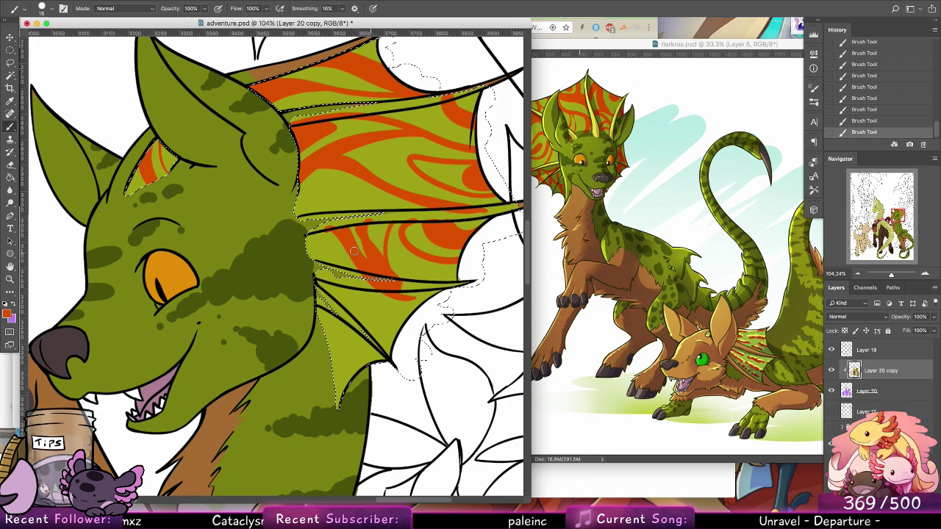
{"action": "left_click_drag", "start_coordinate": [308, 258], "coordinate": [336, 252]}
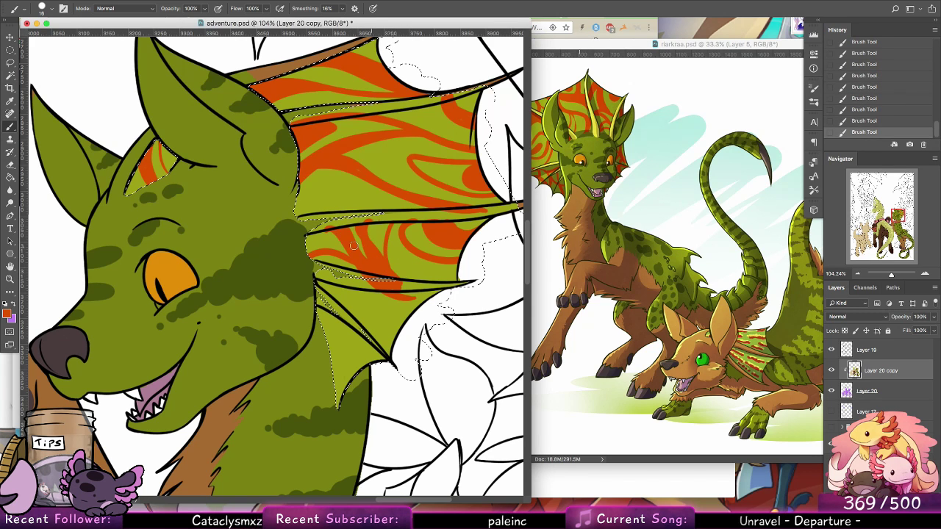
Step: Stripe the lowest frill membranes beside the neck in orange-red, resampling the frill colours, and clear the selection
{"action": "left_click", "coordinate": [320, 234], "text": "alt"}
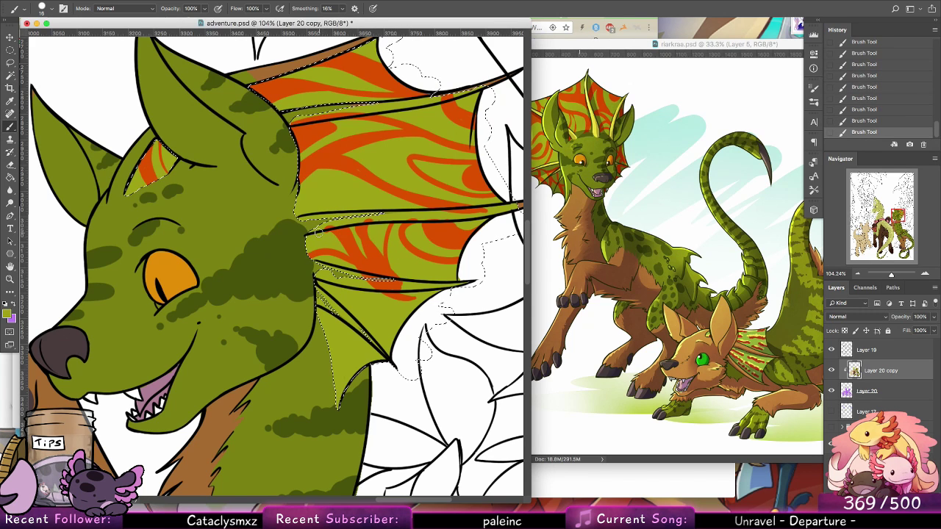
{"action": "left_click", "coordinate": [407, 297], "text": "alt"}
{"action": "mouse_move", "coordinate": [407, 297]}
{"action": "left_mouse_down"}
{"action": "mouse_move", "coordinate": [365, 352]}
{"action": "mouse_move", "coordinate": [376, 324]}
{"action": "mouse_move", "coordinate": [351, 392]}
{"action": "mouse_move", "coordinate": [336, 318]}
{"action": "left_mouse_up"}
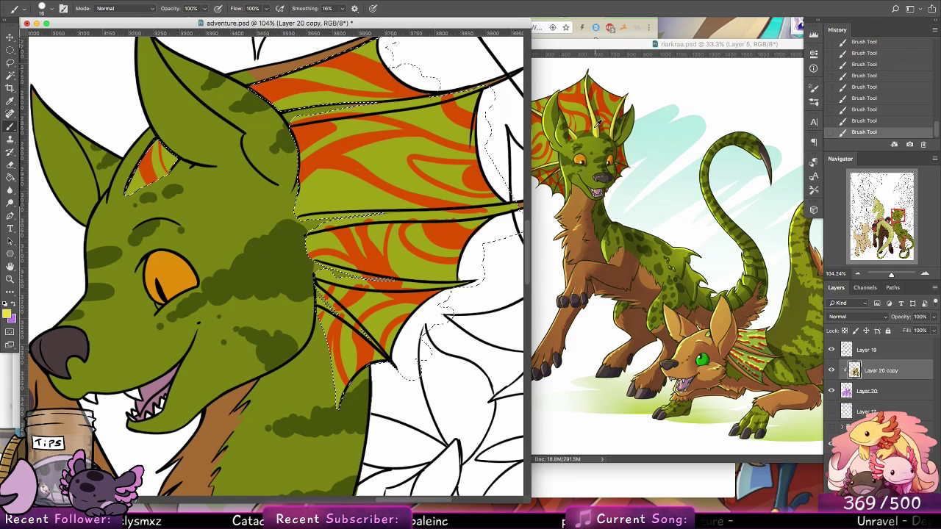
{"action": "key", "text": "super+d"}
Step: Paint the frill spine between the ears and the topmost frill spine bright yellow
{"action": "left_click_drag", "start_coordinate": [225, 263], "coordinate": [267, 417]}
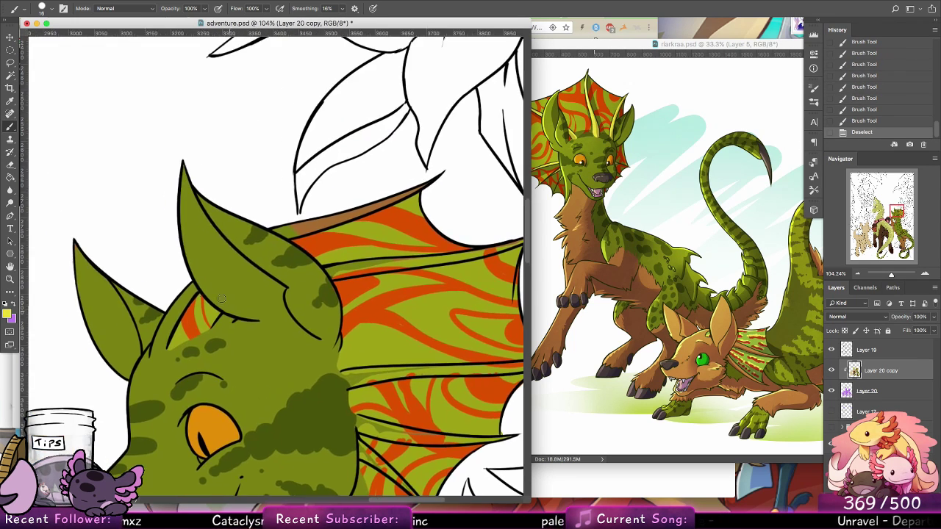
{"action": "mouse_move", "coordinate": [163, 333]}
{"action": "left_mouse_down"}
{"action": "mouse_move", "coordinate": [156, 356]}
{"action": "mouse_move", "coordinate": [192, 291]}
{"action": "mouse_move", "coordinate": [149, 351]}
{"action": "mouse_move", "coordinate": [187, 294]}
{"action": "left_mouse_up"}
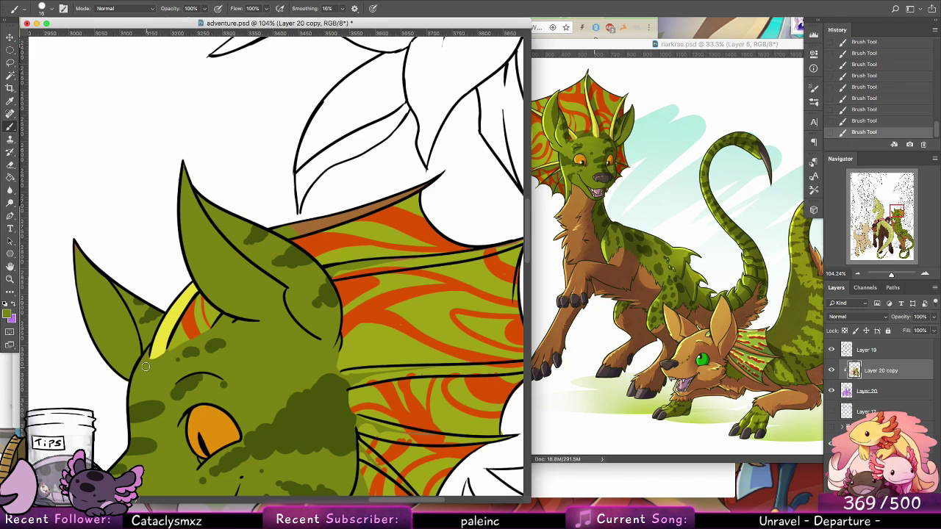
{"action": "left_click", "coordinate": [163, 343], "text": "alt"}
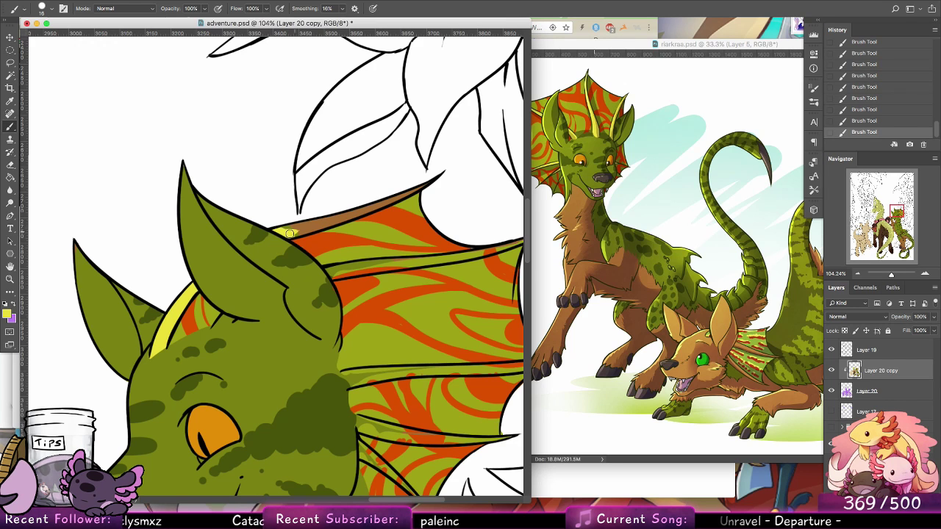
{"action": "mouse_move", "coordinate": [290, 234]}
{"action": "left_mouse_down"}
{"action": "mouse_move", "coordinate": [364, 212]}
{"action": "mouse_move", "coordinate": [274, 232]}
{"action": "mouse_move", "coordinate": [402, 192]}
{"action": "left_mouse_up"}
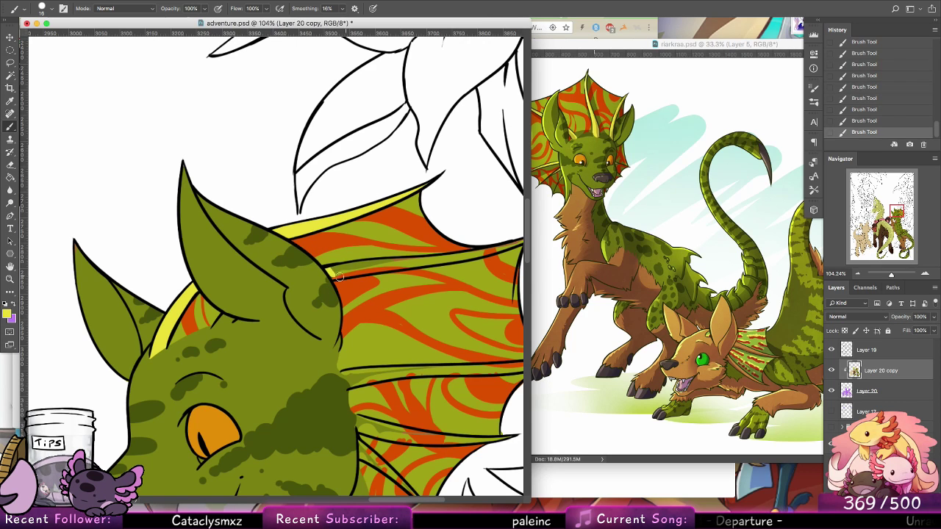
Step: Paint the second frill spine bright yellow from the ear out to its tip
{"action": "left_click_drag", "start_coordinate": [333, 276], "coordinate": [433, 261]}
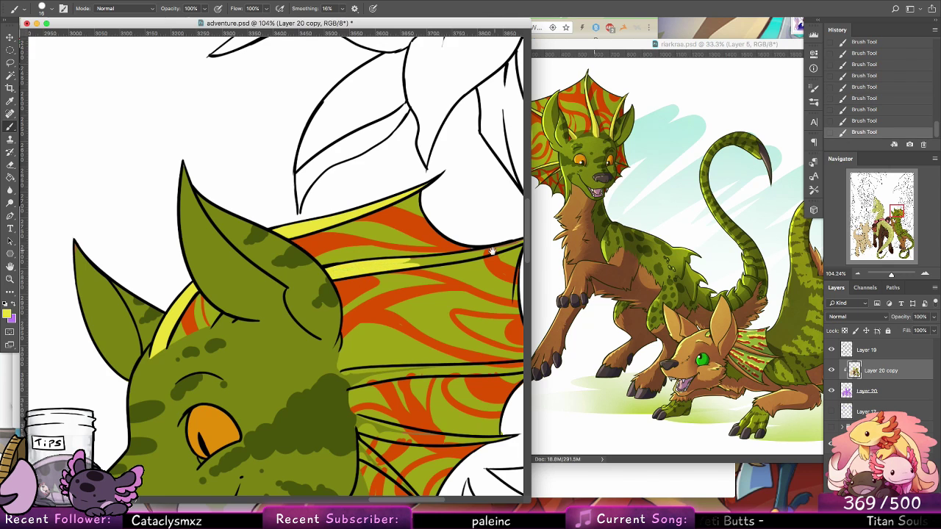
{"action": "scroll", "coordinate": [434, 250], "scroll_direction": "right", "scroll_amount": 3}
{"action": "mouse_move", "coordinate": [301, 268]}
{"action": "left_mouse_down"}
{"action": "mouse_move", "coordinate": [431, 240]}
{"action": "mouse_move", "coordinate": [310, 275]}
{"action": "mouse_move", "coordinate": [418, 249]}
{"action": "mouse_move", "coordinate": [457, 231]}
{"action": "left_mouse_up"}
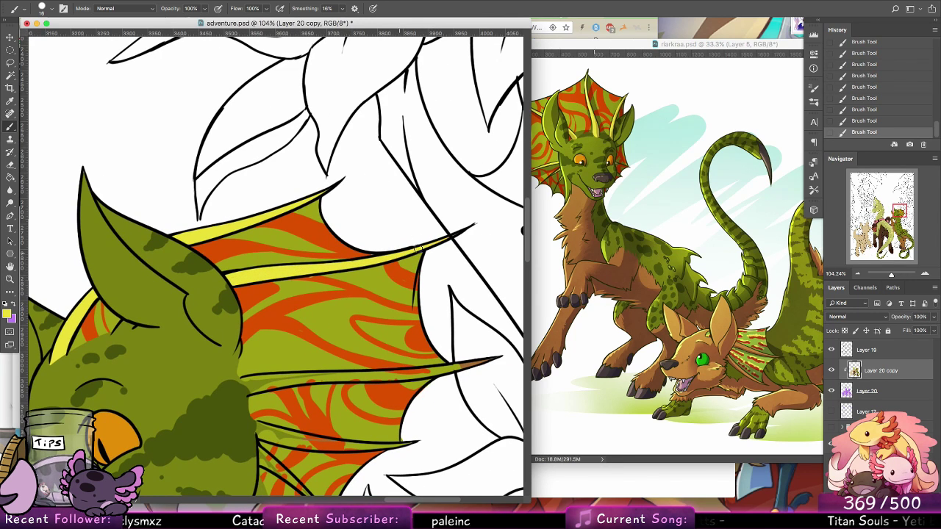
Step: Cover the third frill spine, below the large membrane, with the same bright yellow from the cheek to its tip
{"action": "scroll", "coordinate": [499, 211], "scroll_direction": "down", "scroll_amount": 3}
{"action": "scroll", "coordinate": [498, 211], "scroll_direction": "left", "scroll_amount": 1}
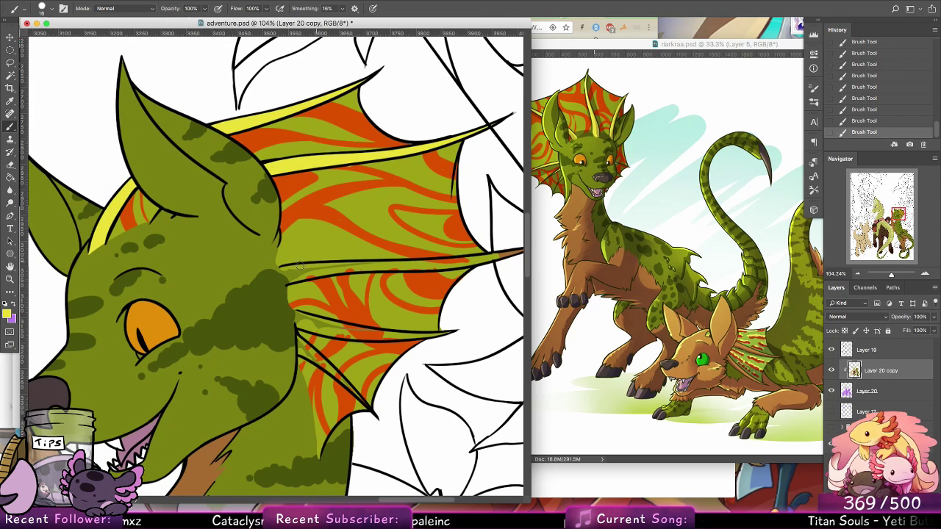
{"action": "mouse_move", "coordinate": [291, 268]}
{"action": "left_mouse_down"}
{"action": "mouse_move", "coordinate": [316, 267]}
{"action": "mouse_move", "coordinate": [288, 272]}
{"action": "left_mouse_up"}
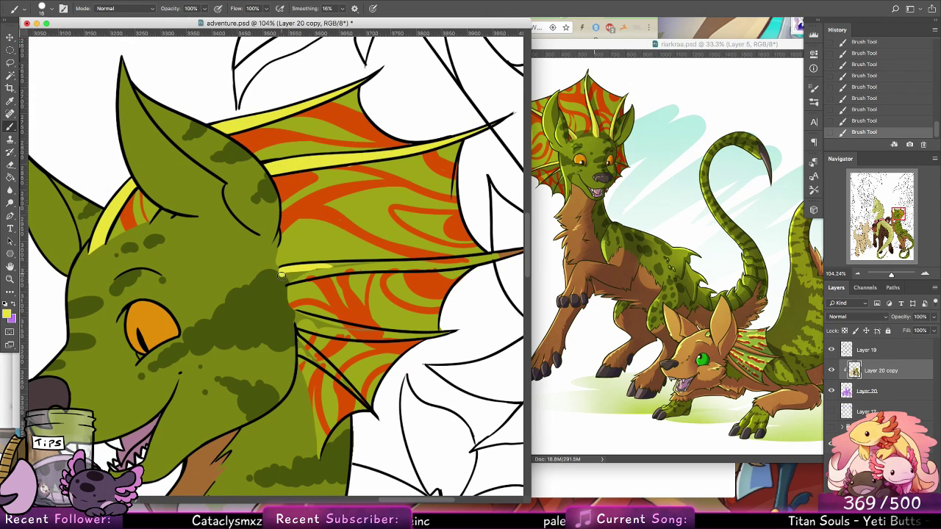
{"action": "scroll", "coordinate": [468, 211], "scroll_direction": "down", "scroll_amount": 2}
{"action": "scroll", "coordinate": [463, 206], "scroll_direction": "left", "scroll_amount": 1}
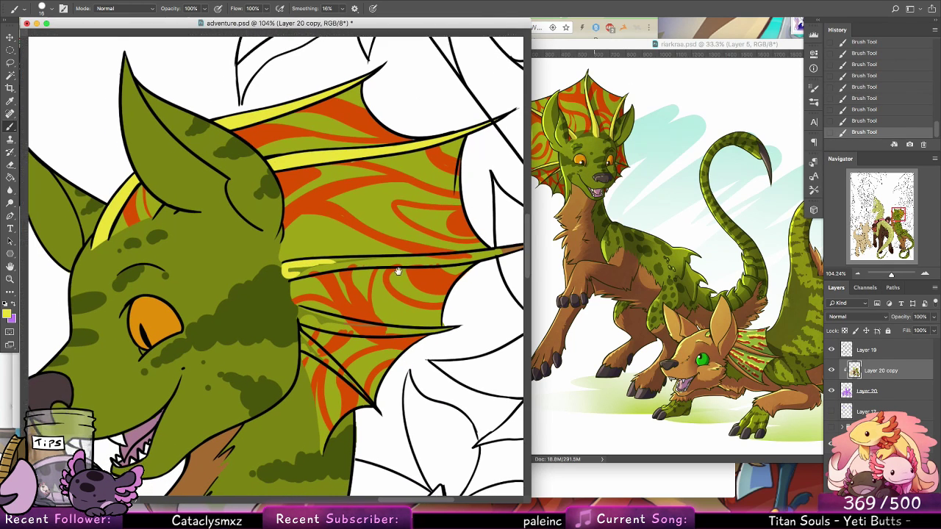
{"action": "mouse_move", "coordinate": [314, 224]}
{"action": "left_mouse_down"}
{"action": "mouse_move", "coordinate": [450, 210]}
{"action": "mouse_move", "coordinate": [392, 252]}
{"action": "mouse_move", "coordinate": [414, 228]}
{"action": "mouse_move", "coordinate": [353, 228]}
{"action": "mouse_move", "coordinate": [244, 250]}
{"action": "mouse_move", "coordinate": [320, 249]}
{"action": "mouse_move", "coordinate": [277, 250]}
{"action": "mouse_move", "coordinate": [391, 233]}
{"action": "mouse_move", "coordinate": [274, 254]}
{"action": "mouse_move", "coordinate": [347, 247]}
{"action": "left_mouse_up"}
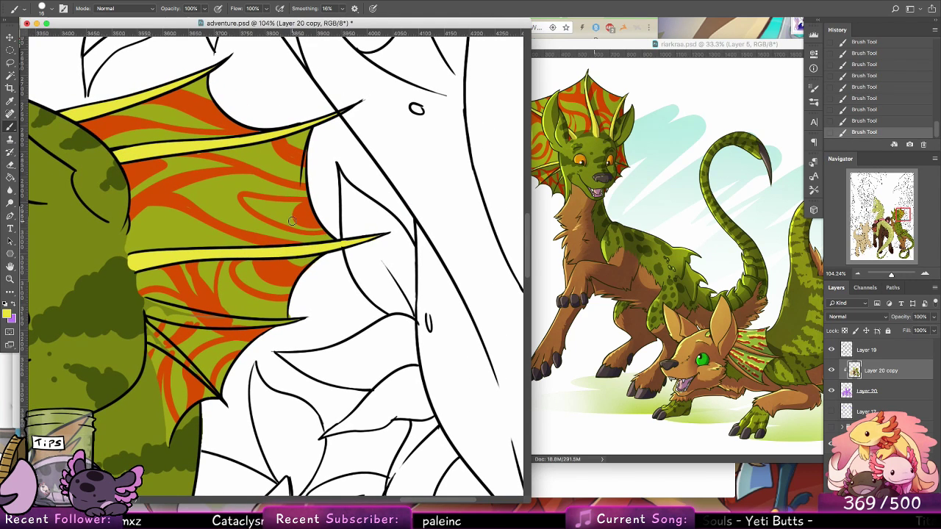
{"action": "scroll", "coordinate": [147, 280], "scroll_direction": "left", "scroll_amount": 5}
{"action": "left_click", "coordinate": [10, 267]}
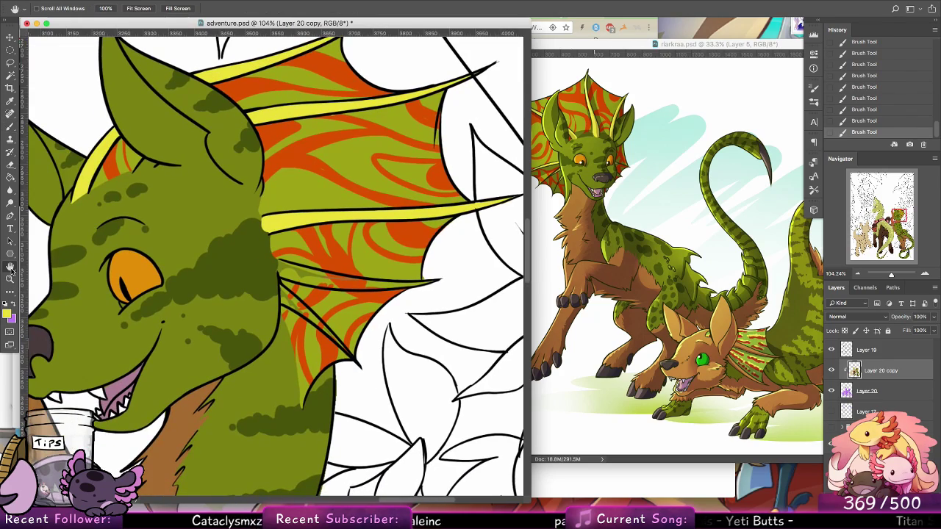
{"action": "scroll", "coordinate": [272, 264], "scroll_direction": "up", "scroll_amount": 5}
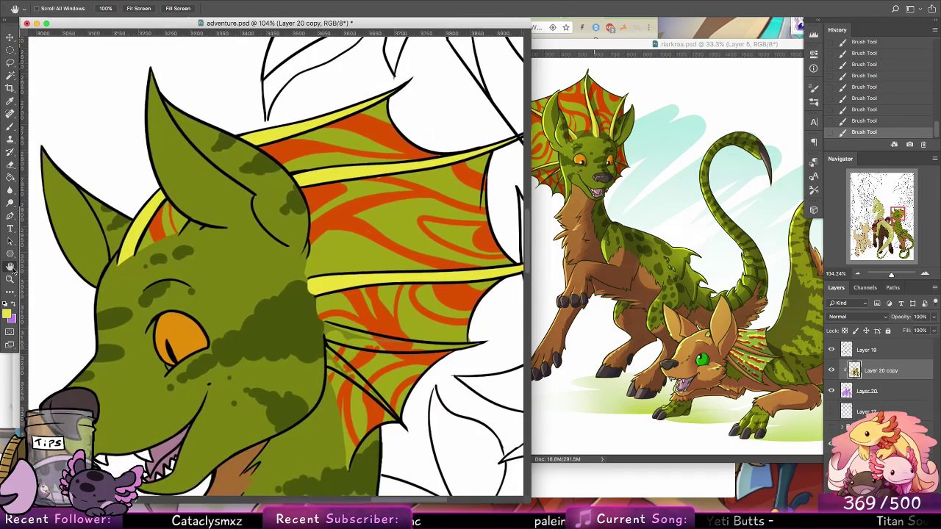
Step: Paint the two lowest frill spines beside the neck bright yellow with the canvas rotated, sample the orange-red and reset the rotation
{"action": "key", "text": "r"}
{"action": "left_click_drag", "start_coordinate": [38, 263], "coordinate": [14, 121]}
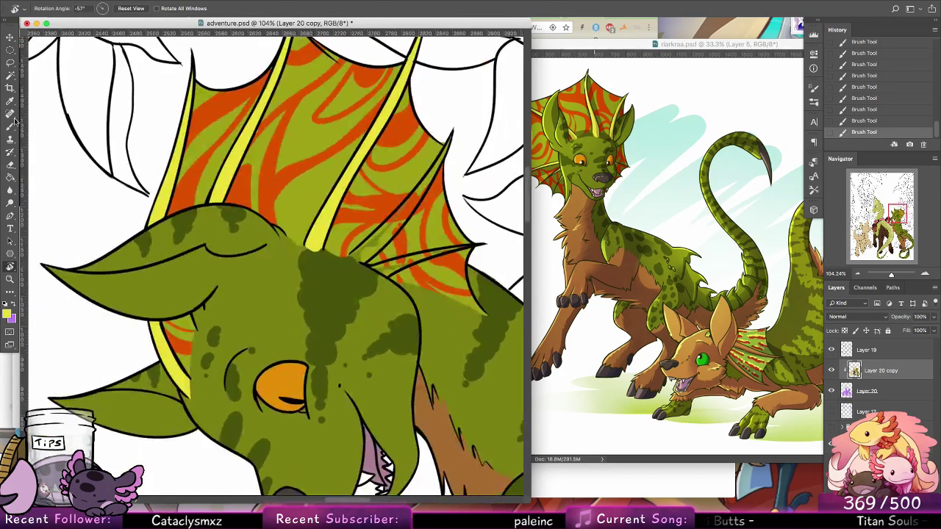
{"action": "left_click", "coordinate": [10, 125]}
{"action": "scroll", "coordinate": [368, 220], "scroll_direction": "right", "scroll_amount": 3}
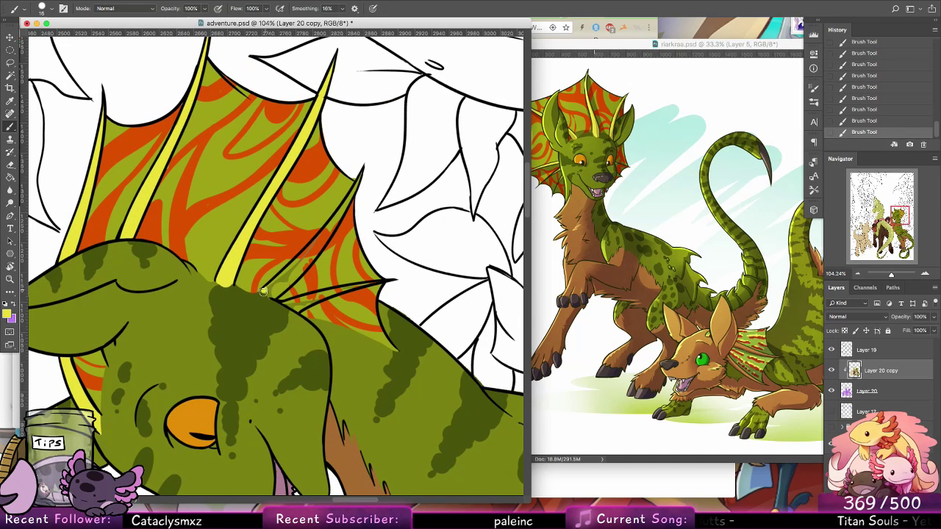
{"action": "left_click_drag", "start_coordinate": [269, 294], "coordinate": [311, 254]}
{"action": "left_click_drag", "start_coordinate": [278, 291], "coordinate": [322, 242]}
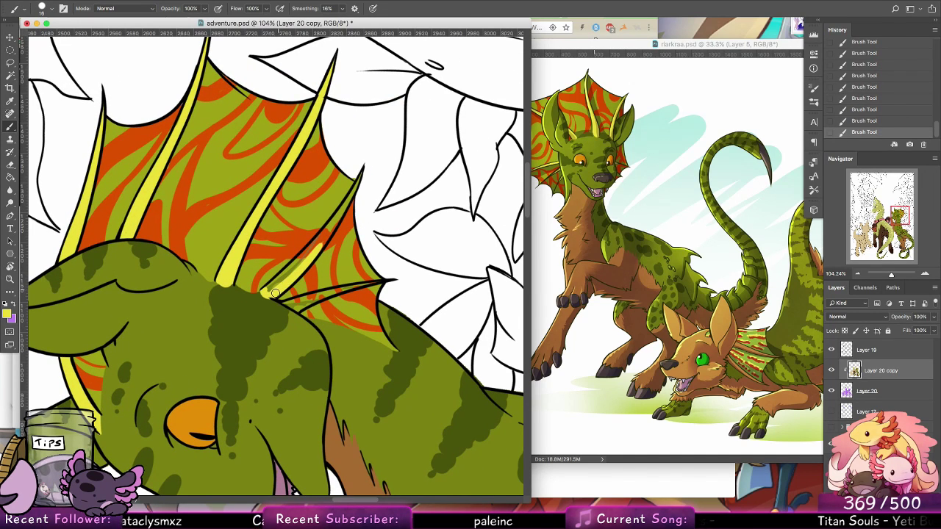
{"action": "mouse_move", "coordinate": [282, 279]}
{"action": "left_mouse_down"}
{"action": "mouse_move", "coordinate": [267, 289]}
{"action": "mouse_move", "coordinate": [357, 188]}
{"action": "left_mouse_up"}
{"action": "left_click_drag", "start_coordinate": [331, 225], "coordinate": [359, 184]}
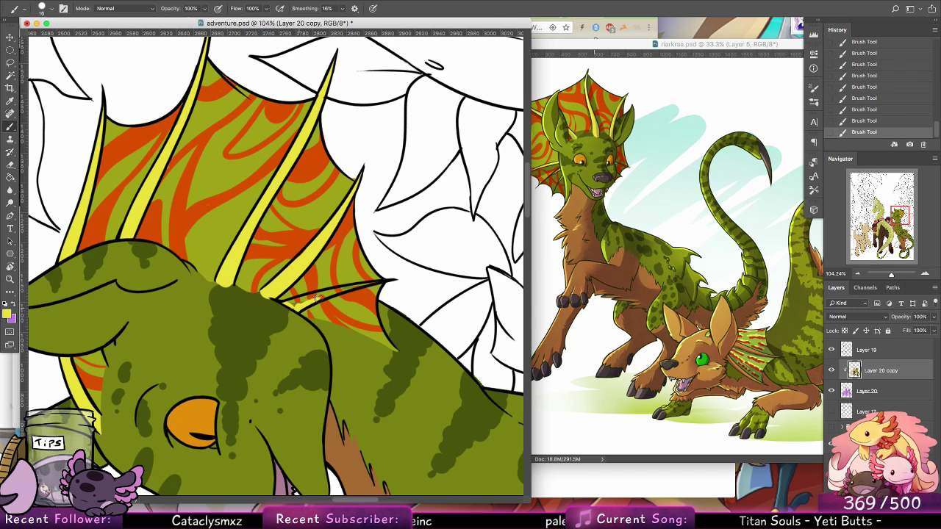
{"action": "left_click_drag", "start_coordinate": [333, 291], "coordinate": [287, 304]}
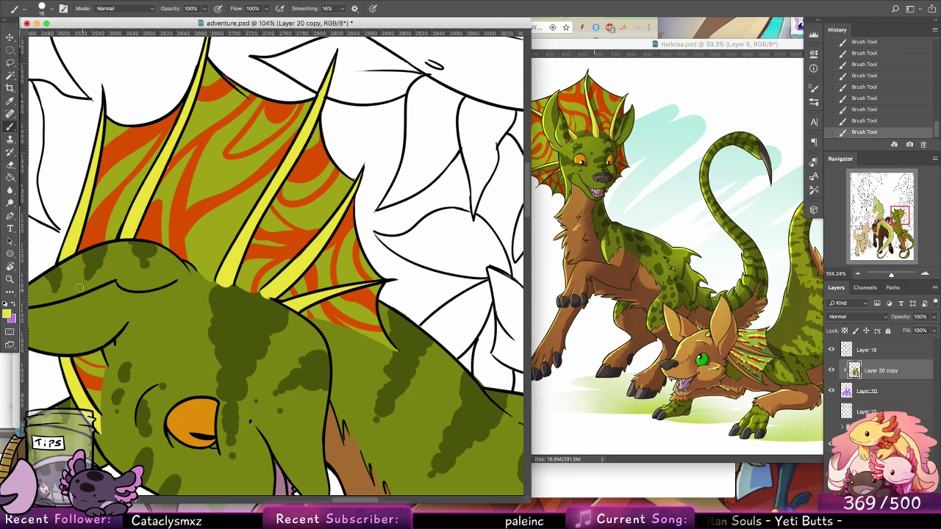
{"action": "left_click", "coordinate": [178, 158], "text": "alt"}
{"action": "double_click", "coordinate": [10, 267]}
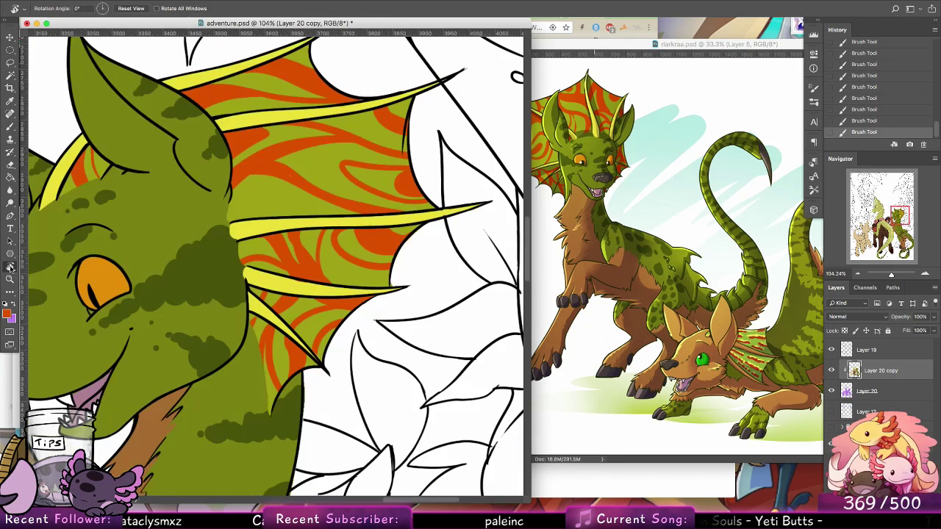
Step: Select all sections of the frilled dragon's bedroll from the Layer 19 line art with the Magic Wand, and expand the selection
{"action": "left_click", "coordinate": [10, 280]}
{"action": "left_click_drag", "start_coordinate": [413, 216], "coordinate": [322, 220]}
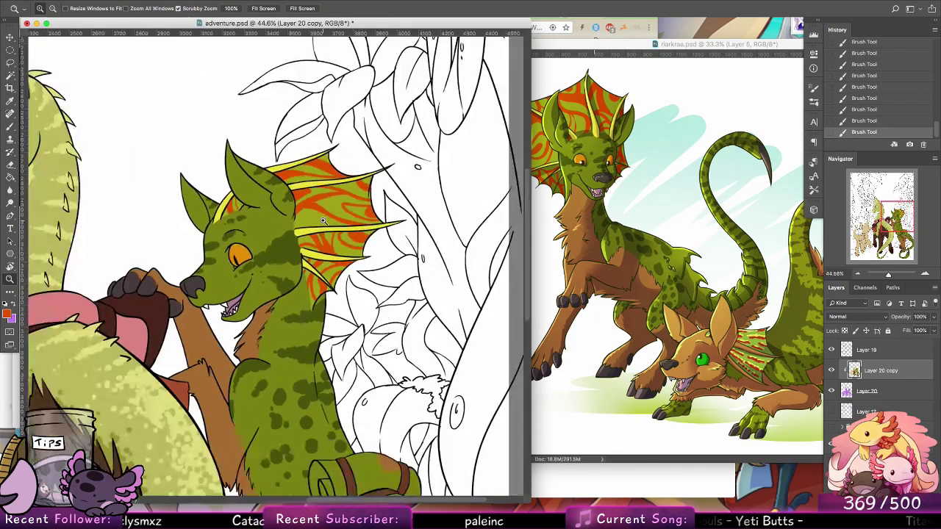
{"action": "left_click_drag", "start_coordinate": [415, 383], "coordinate": [388, 200]}
{"action": "left_click_drag", "start_coordinate": [330, 253], "coordinate": [365, 254]}
{"action": "left_click", "coordinate": [12, 77]}
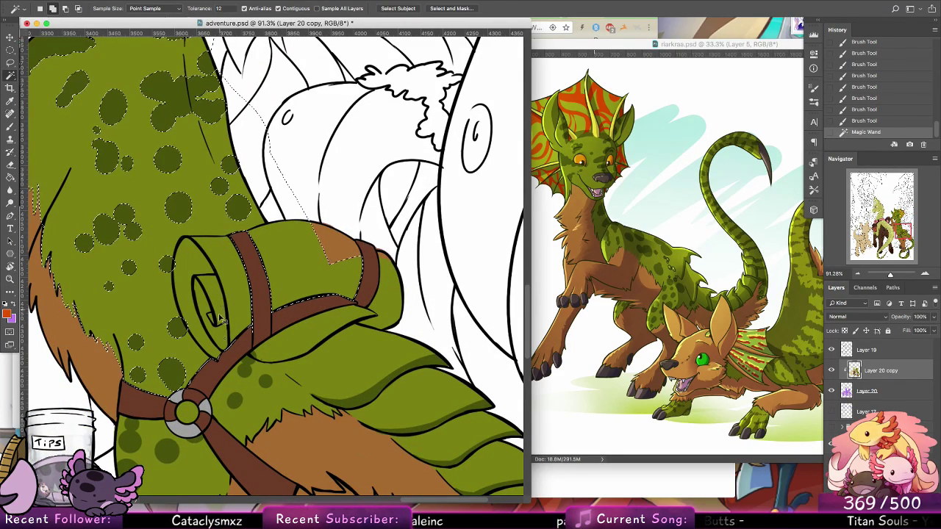
{"action": "key", "text": "b"}
{"action": "key", "text": "w"}
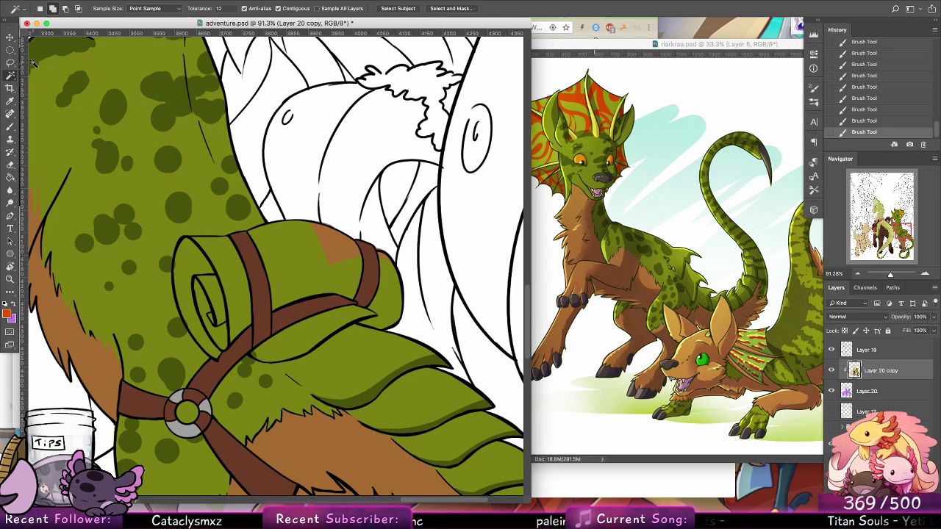
{"action": "left_click", "coordinate": [903, 352]}
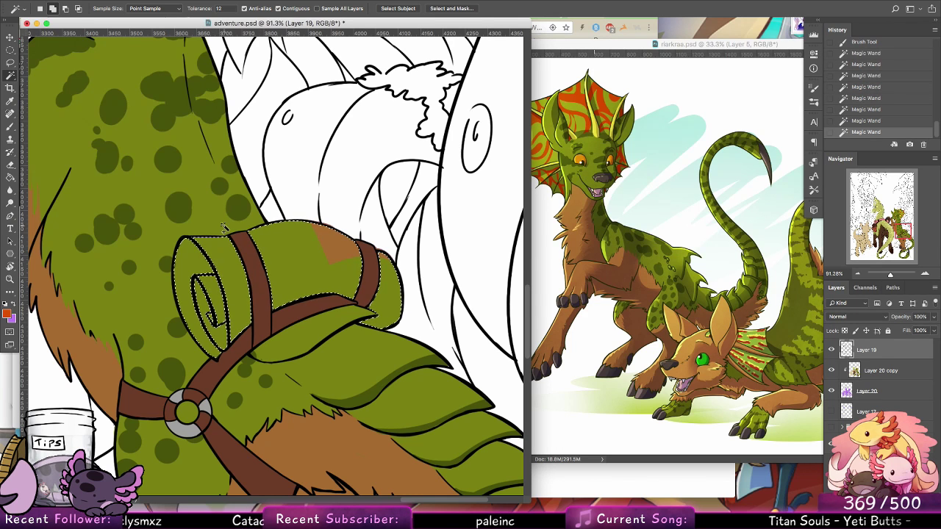
{"action": "left_click", "coordinate": [236, 1]}
{"action": "mouse_move", "coordinate": [211, 1]}
{"action": "mouse_move", "coordinate": [260, 136]}
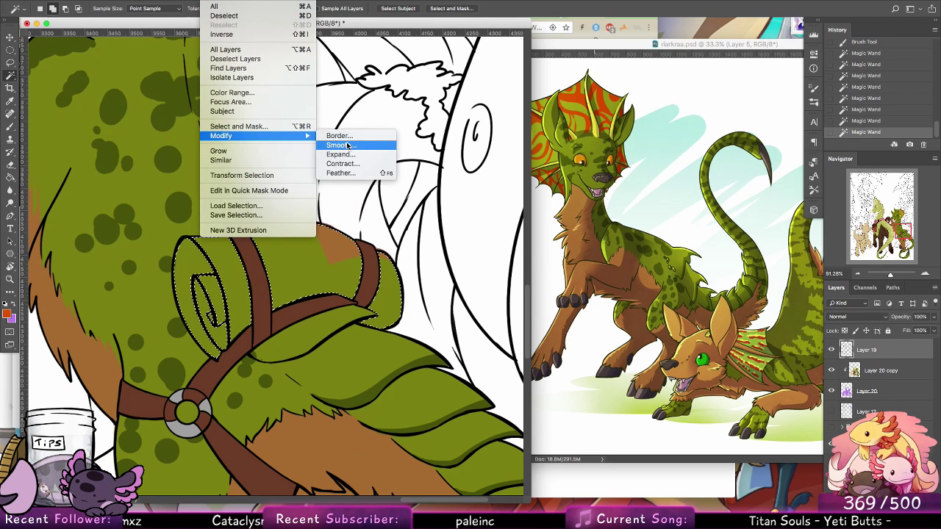
{"action": "left_click", "coordinate": [351, 156]}
{"action": "key", "text": "Return"}
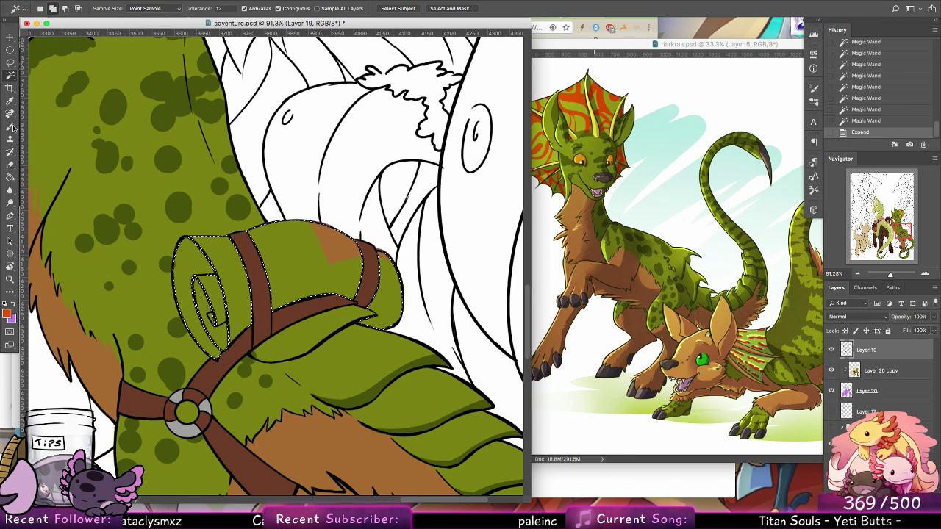
Step: Fill the selected bedroll with teal blue on Layer 20 copy using a 500 px hard brush, and clear the selection
{"action": "key", "text": "i"}
{"action": "left_click", "coordinate": [9, 314]}
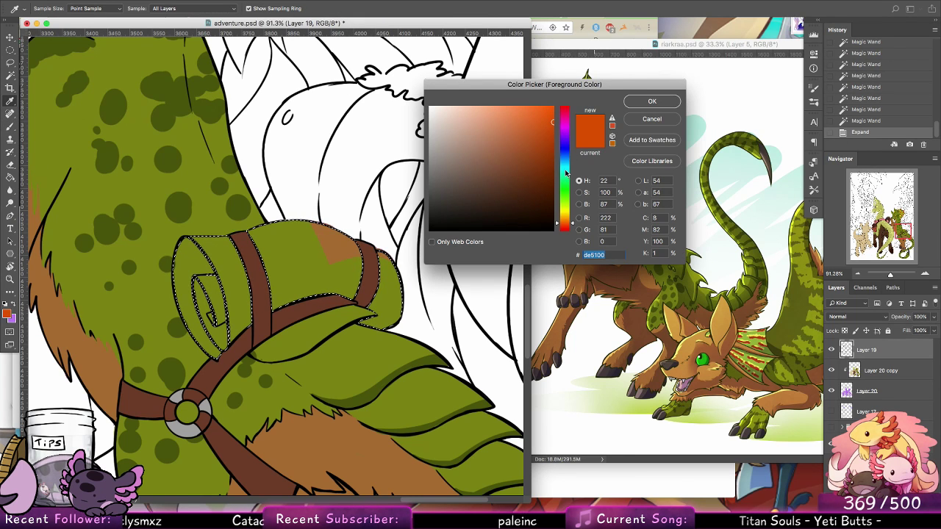
{"action": "left_click", "coordinate": [565, 161]}
{"action": "left_click_drag", "start_coordinate": [521, 171], "coordinate": [525, 162]}
{"action": "left_click", "coordinate": [650, 101]}
{"action": "key", "text": "b"}
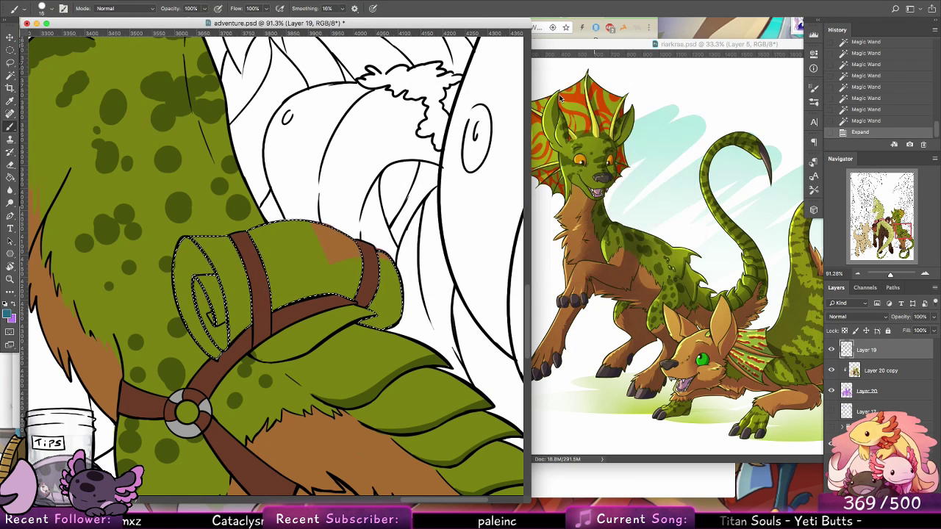
{"action": "left_click", "coordinate": [46, 11]}
{"action": "left_click", "coordinate": [57, 151]}
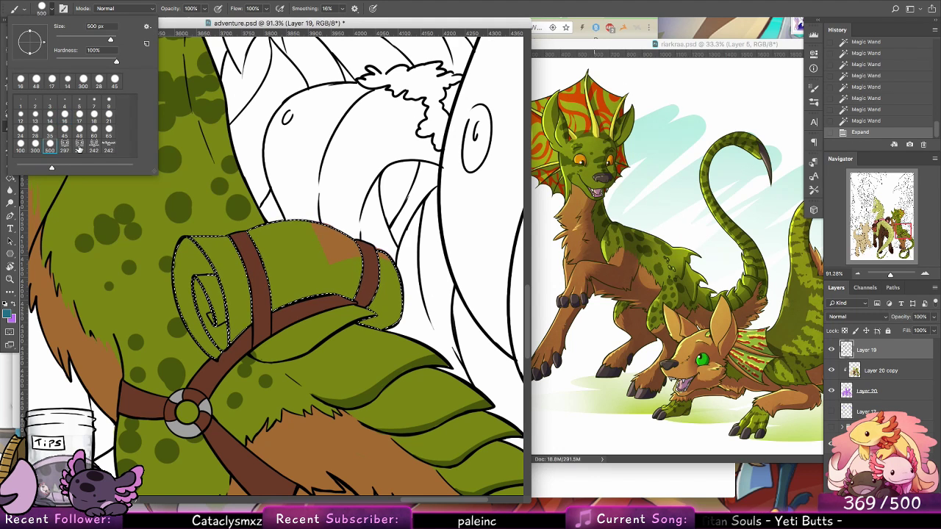
{"action": "left_click", "coordinate": [878, 371]}
{"action": "left_click_drag", "start_coordinate": [319, 341], "coordinate": [415, 271]}
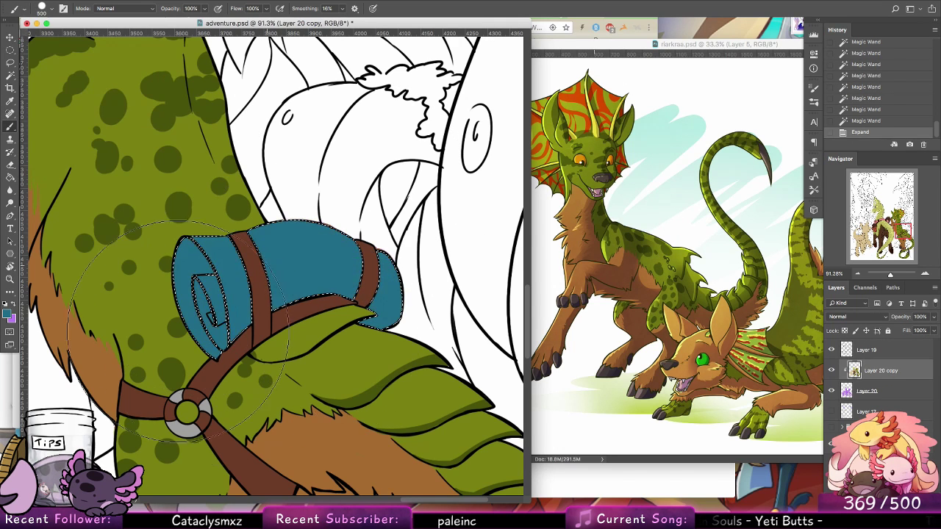
{"action": "key", "text": "ctrl+d"}
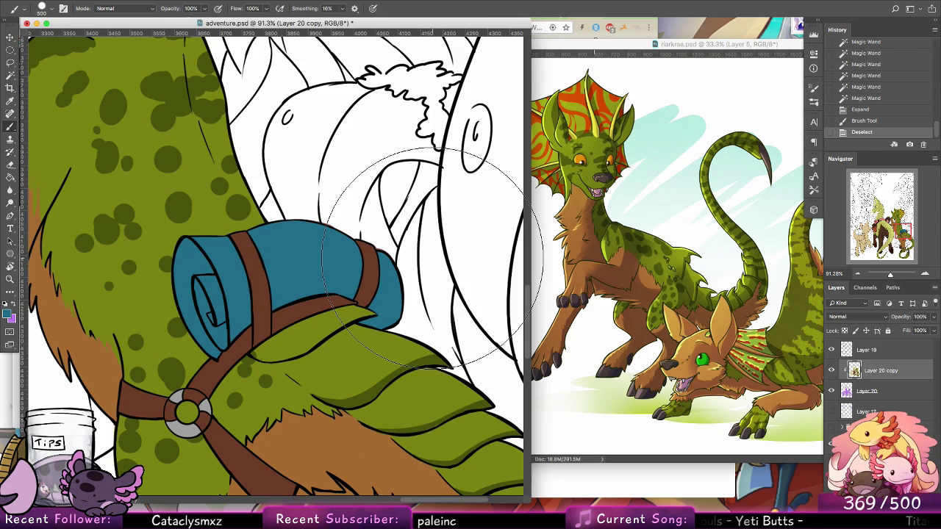
Step: Select the pale green dragon's body colours on Layer 20 copy using the Magic Wand with Contiguous turned off
{"action": "key", "text": "z"}
{"action": "left_click_drag", "start_coordinate": [327, 267], "coordinate": [304, 246]}
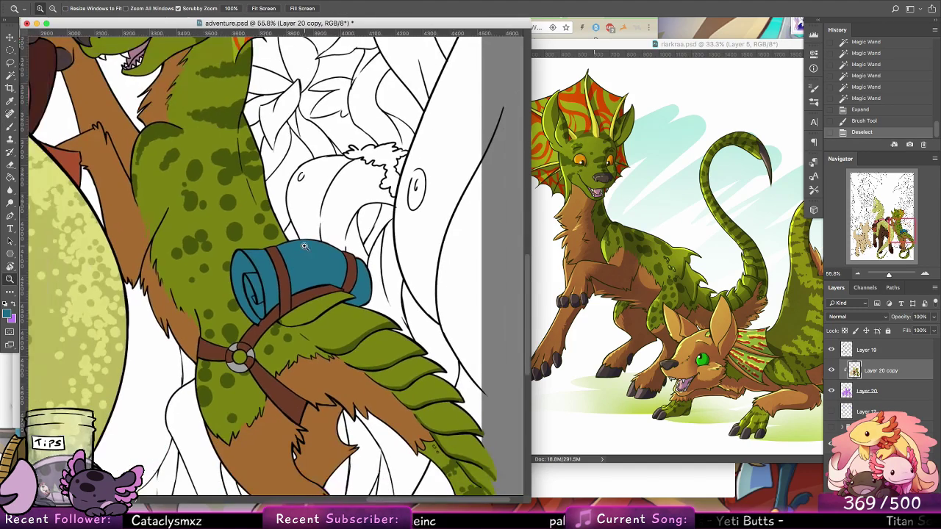
{"action": "mouse_move", "coordinate": [425, 259]}
{"action": "left_mouse_down"}
{"action": "mouse_move", "coordinate": [393, 236]}
{"action": "mouse_move", "coordinate": [414, 250]}
{"action": "left_mouse_up"}
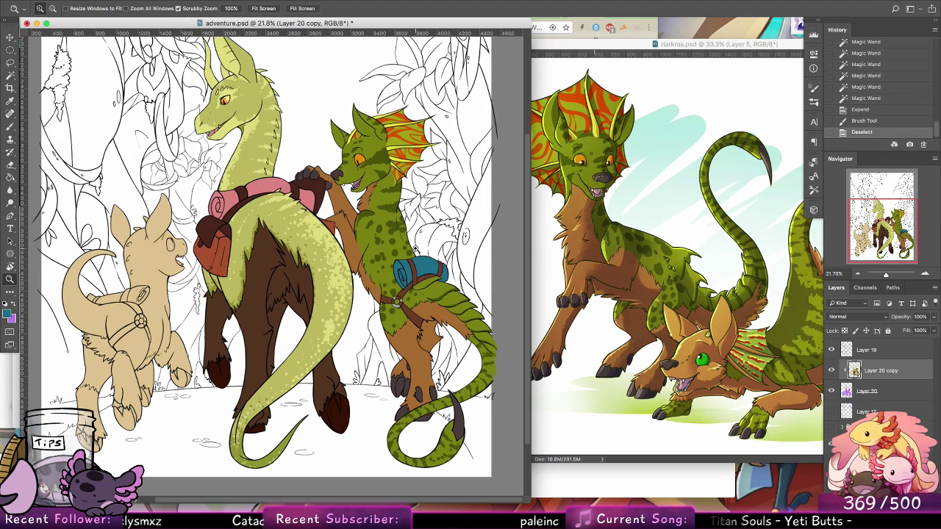
{"action": "left_click", "coordinate": [11, 75]}
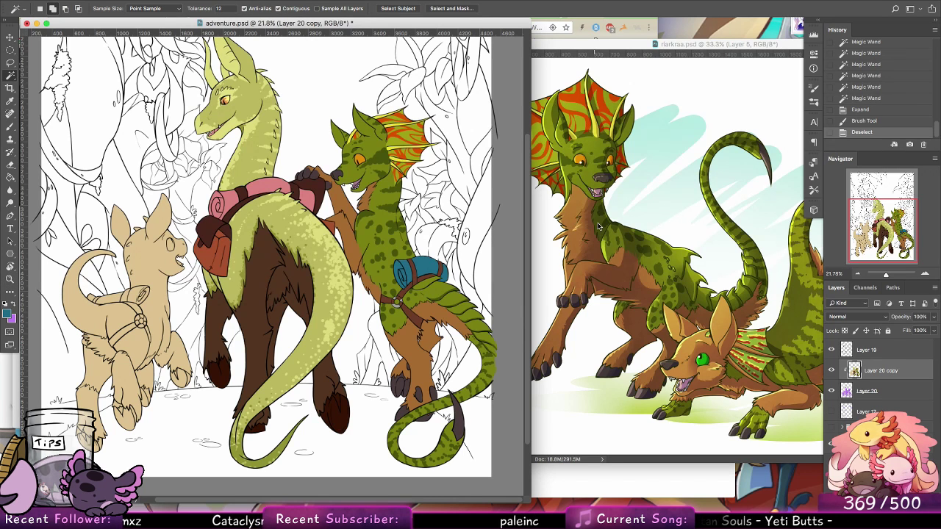
{"action": "left_click", "coordinate": [321, 329]}
{"action": "left_click", "coordinate": [331, 329]}
{"action": "left_click", "coordinate": [329, 324]}
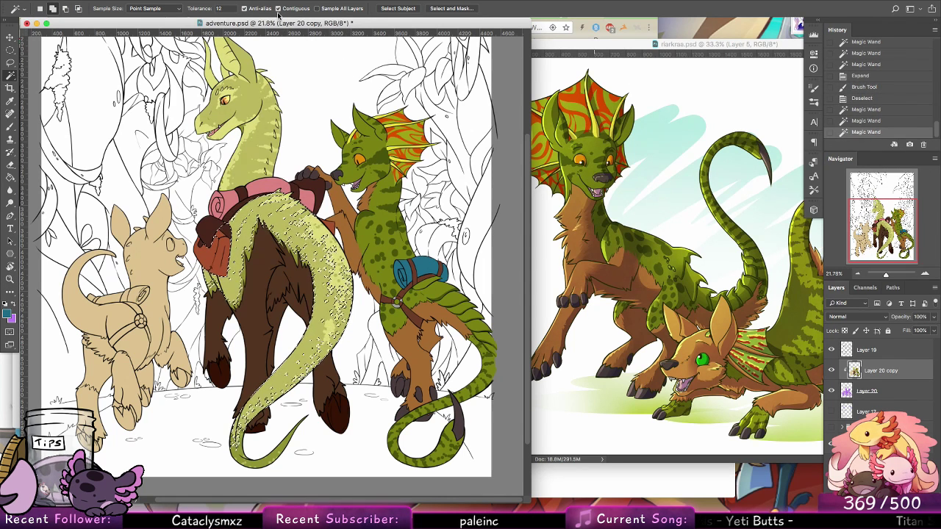
{"action": "left_click", "coordinate": [294, 229]}
{"action": "left_click", "coordinate": [270, 248]}
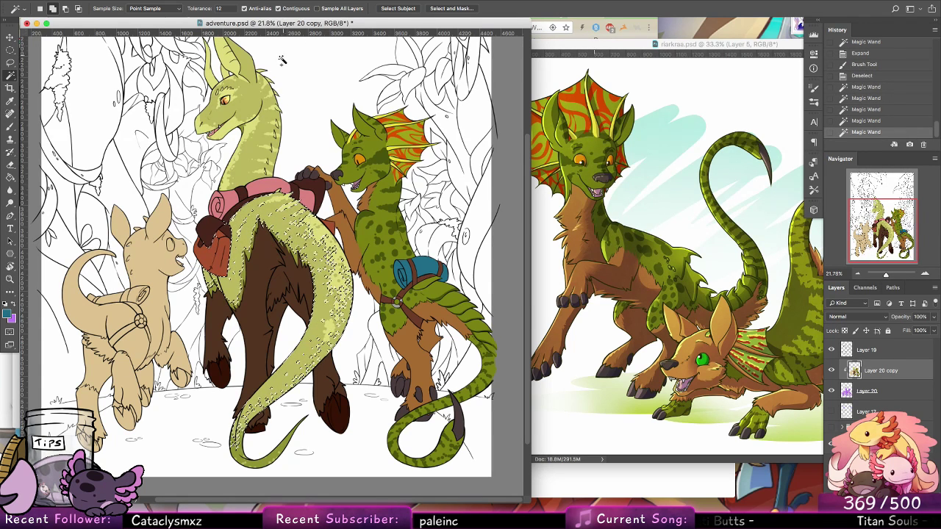
{"action": "left_click", "coordinate": [278, 8]}
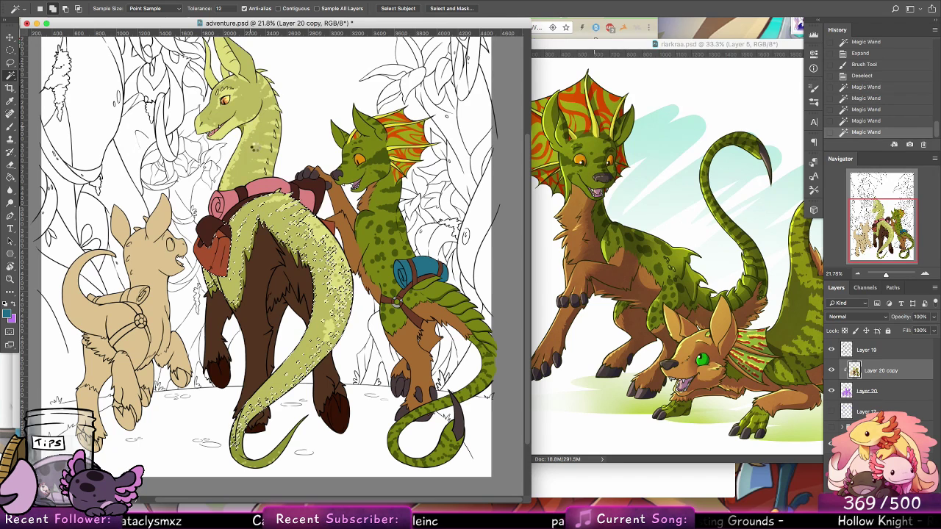
{"action": "left_click", "coordinate": [254, 147]}
{"action": "left_click", "coordinate": [254, 147]}
{"action": "left_click", "coordinate": [318, 263]}
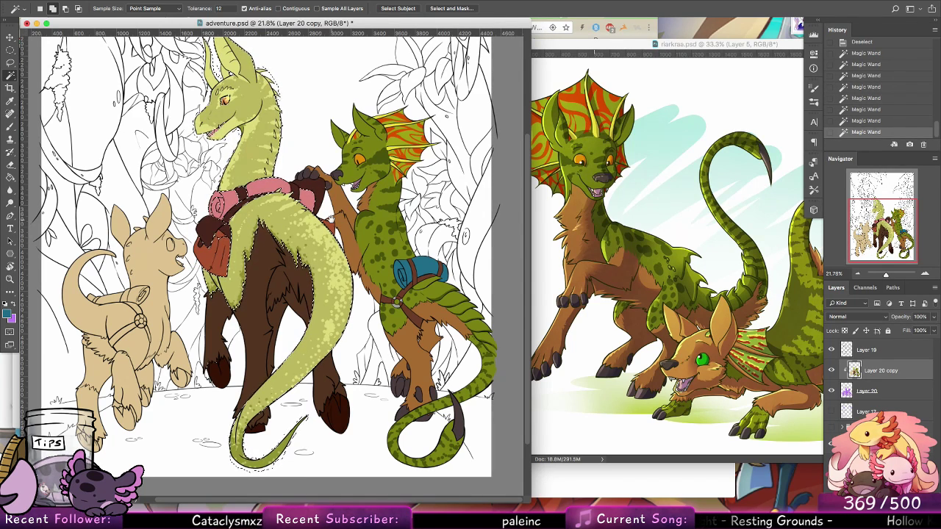
{"action": "left_click", "coordinate": [136, 0]}
{"action": "mouse_move", "coordinate": [150, 21]}
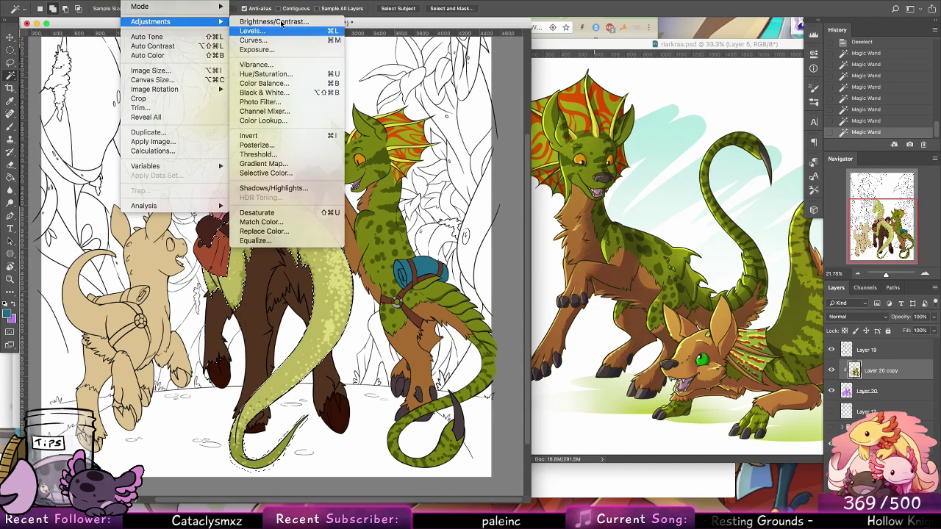
{"action": "left_click", "coordinate": [252, 31]}
{"action": "left_click", "coordinate": [304, 176]}
{"action": "left_click", "coordinate": [143, 0]}
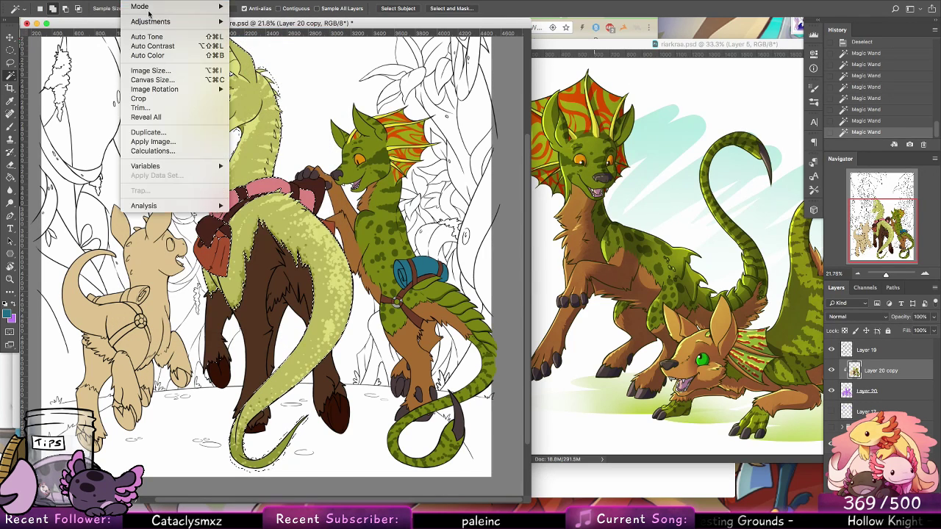
{"action": "mouse_move", "coordinate": [151, 22]}
{"action": "left_click", "coordinate": [279, 21]}
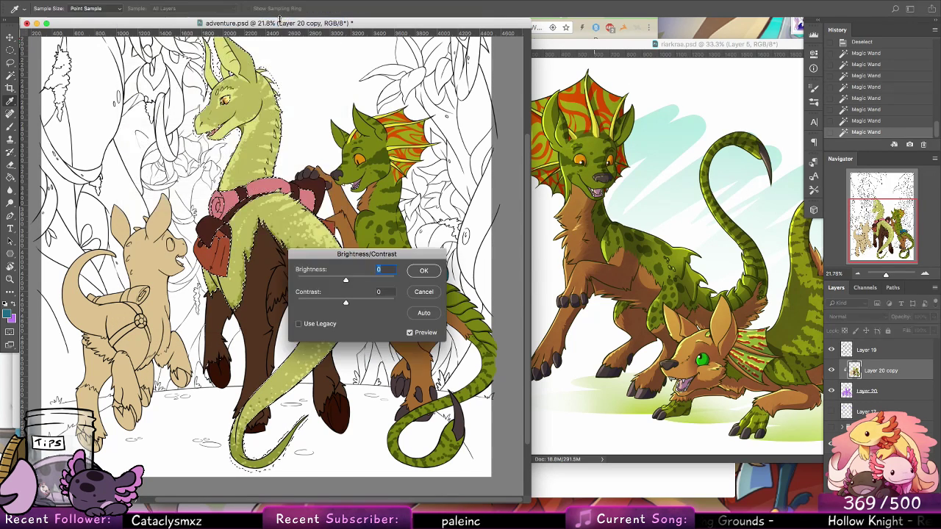
{"action": "mouse_move", "coordinate": [346, 280]}
{"action": "left_mouse_down"}
{"action": "mouse_move", "coordinate": [351, 296]}
{"action": "mouse_move", "coordinate": [350, 280]}
{"action": "left_mouse_up"}
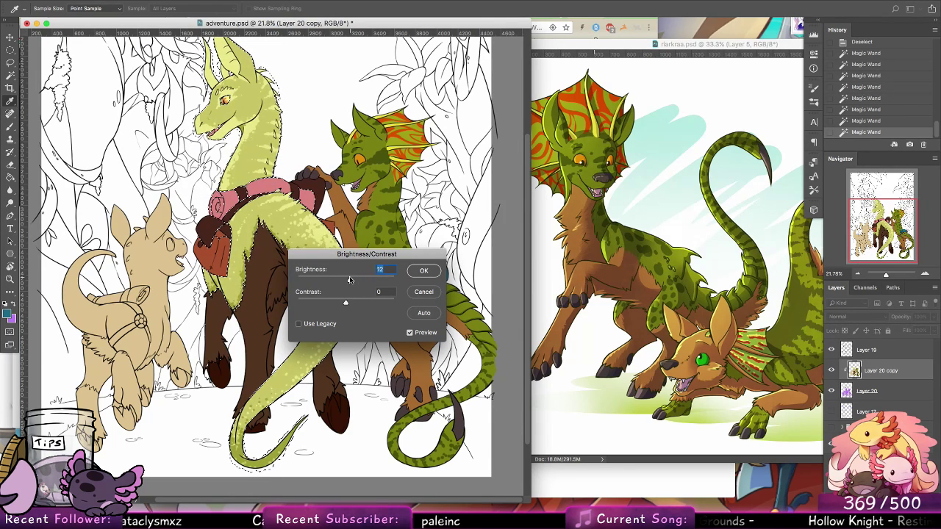
{"action": "left_click", "coordinate": [419, 293]}
Step: Raise the saturation of the pale dragon's selected colours to +6 with Hue/Saturation, and clear the selection
{"action": "left_click", "coordinate": [143, 0]}
{"action": "mouse_move", "coordinate": [205, 22]}
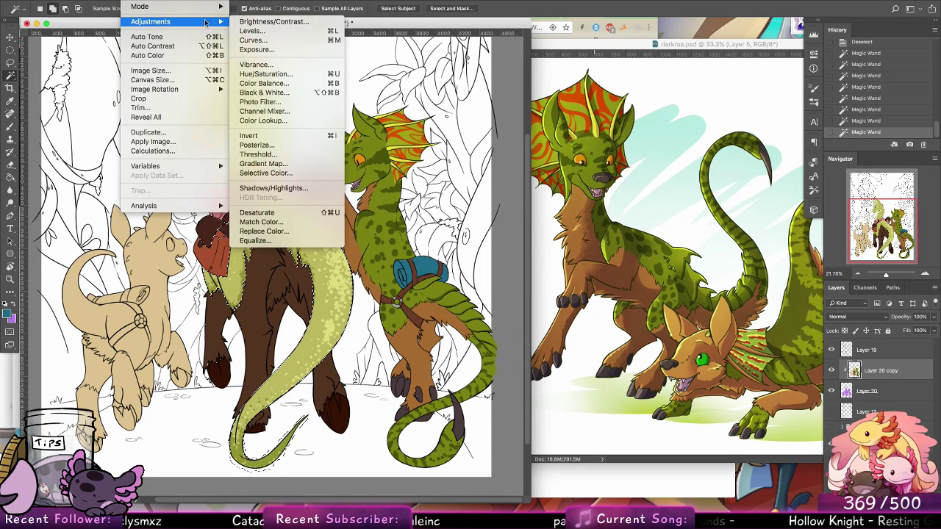
{"action": "left_click", "coordinate": [316, 73]}
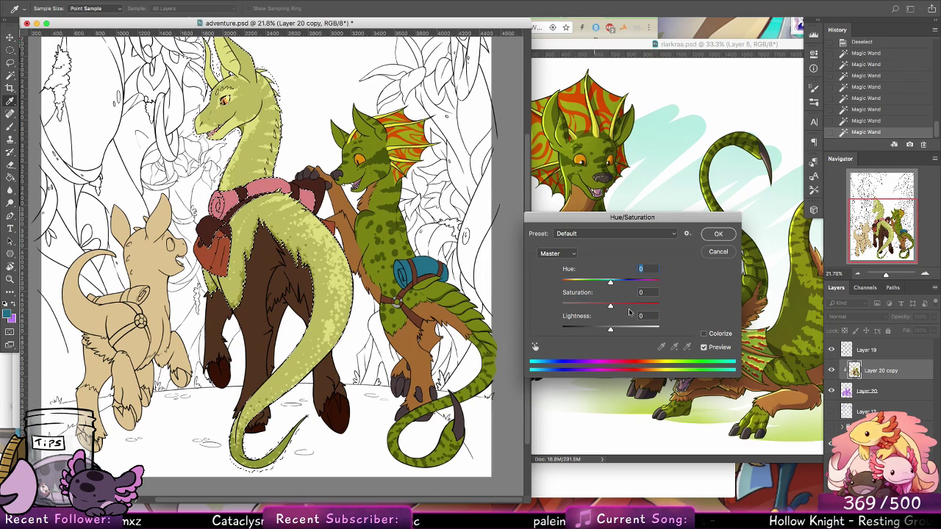
{"action": "left_click_drag", "start_coordinate": [610, 305], "coordinate": [619, 312]}
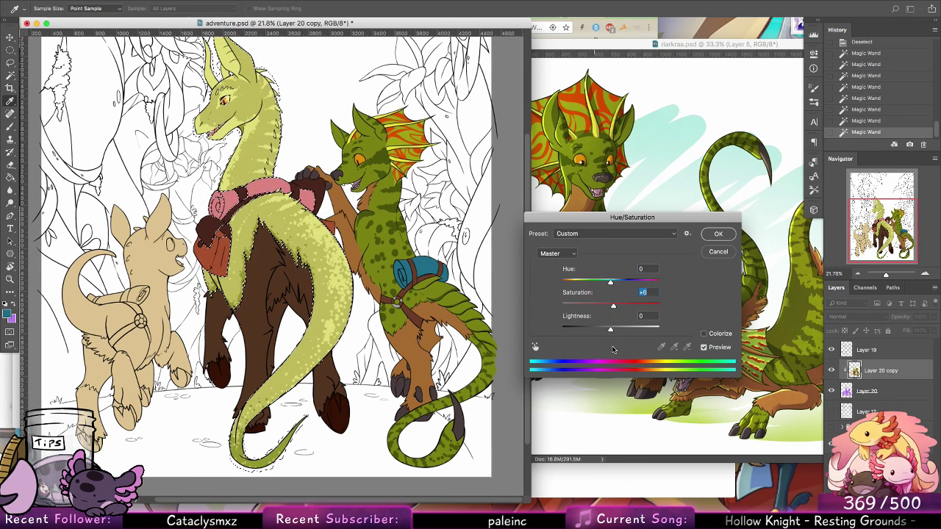
{"action": "left_click", "coordinate": [718, 235]}
{"action": "key", "text": "ctrl+d"}
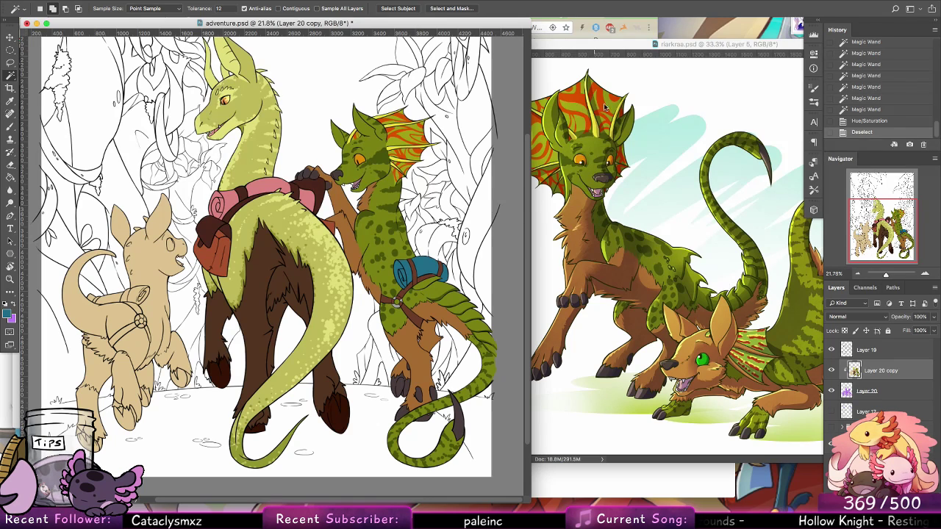
Step: Close the riarkraa.psd reference image and save adventure.psd
{"action": "left_click", "coordinate": [727, 283]}
{"action": "left_click", "coordinate": [505, 38]}
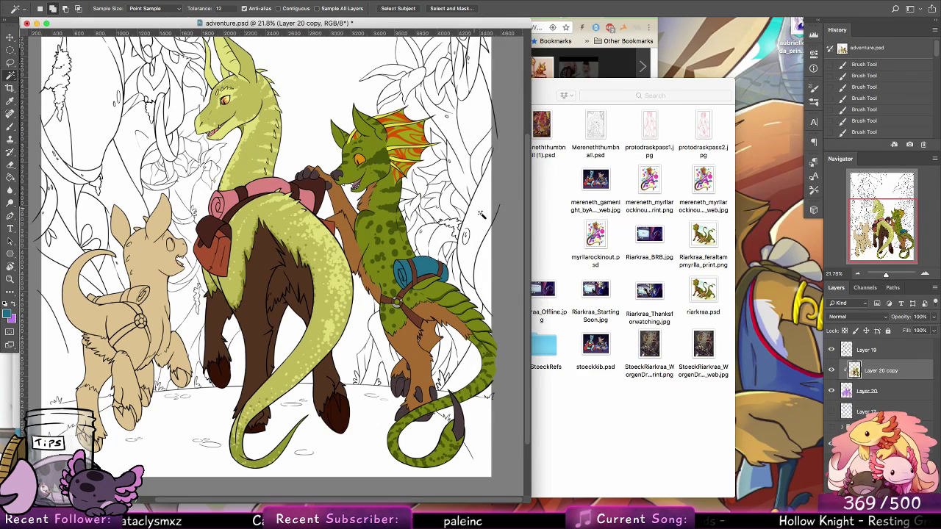
{"action": "key", "text": "super+s"}
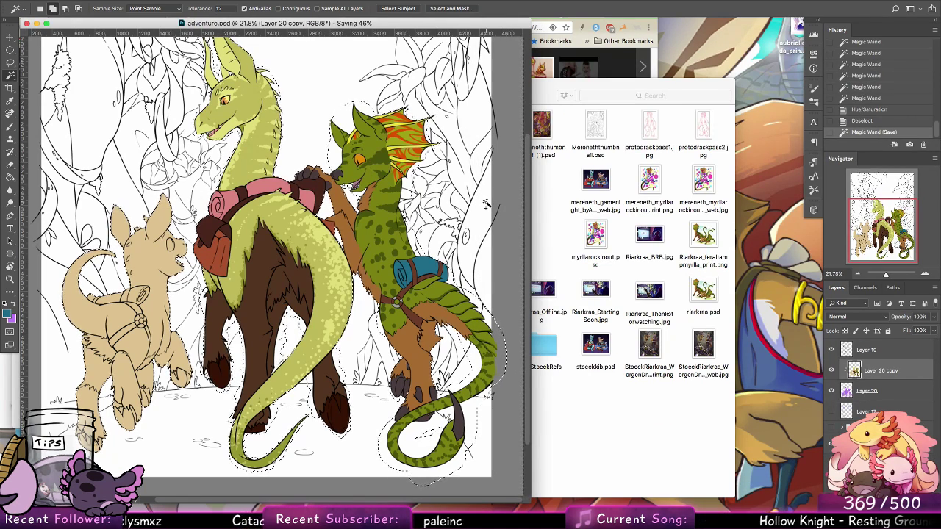
Step: Clear the Finder and web browser windows from behind the canvas, return to adventure.psd in Photoshop and remove the stray selection
{"action": "key", "text": "super+Tab"}
{"action": "left_click", "coordinate": [287, 84]}
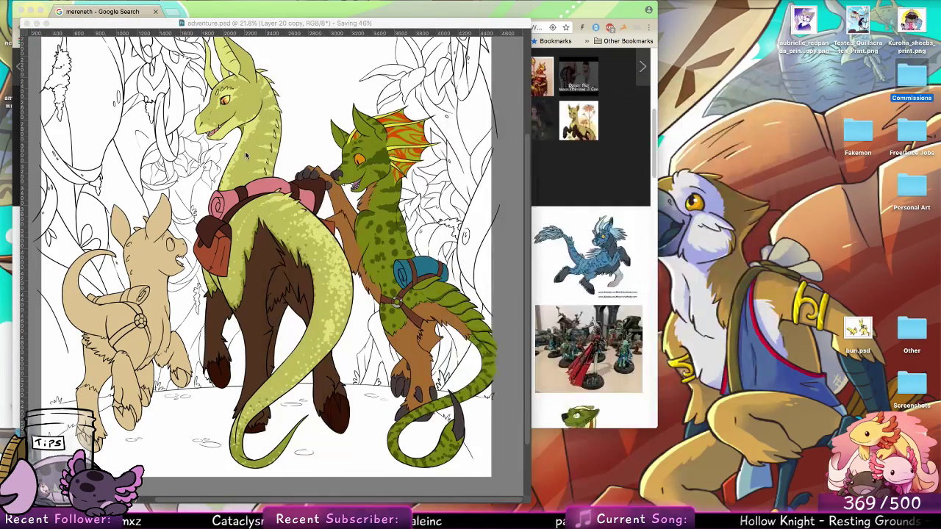
{"action": "left_click", "coordinate": [609, 207]}
{"action": "key", "text": "super+Tab"}
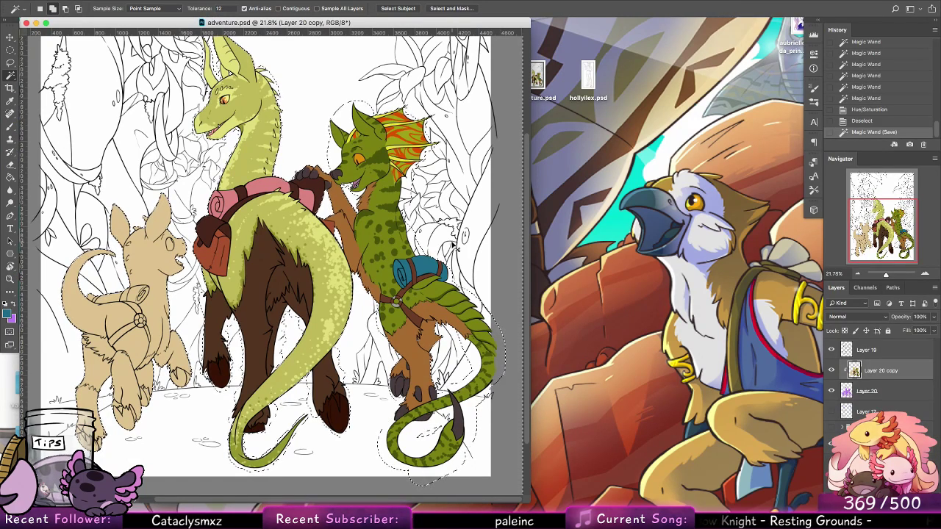
{"action": "key", "text": "super+d"}
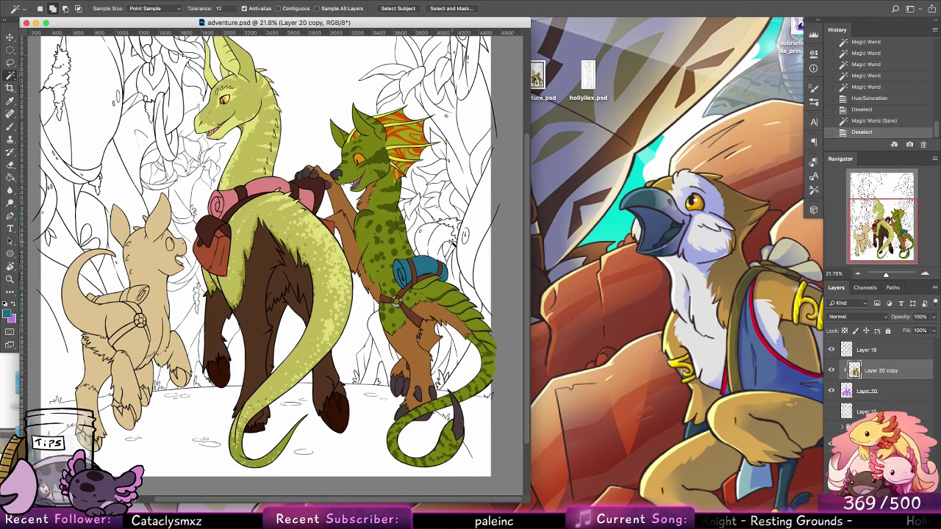